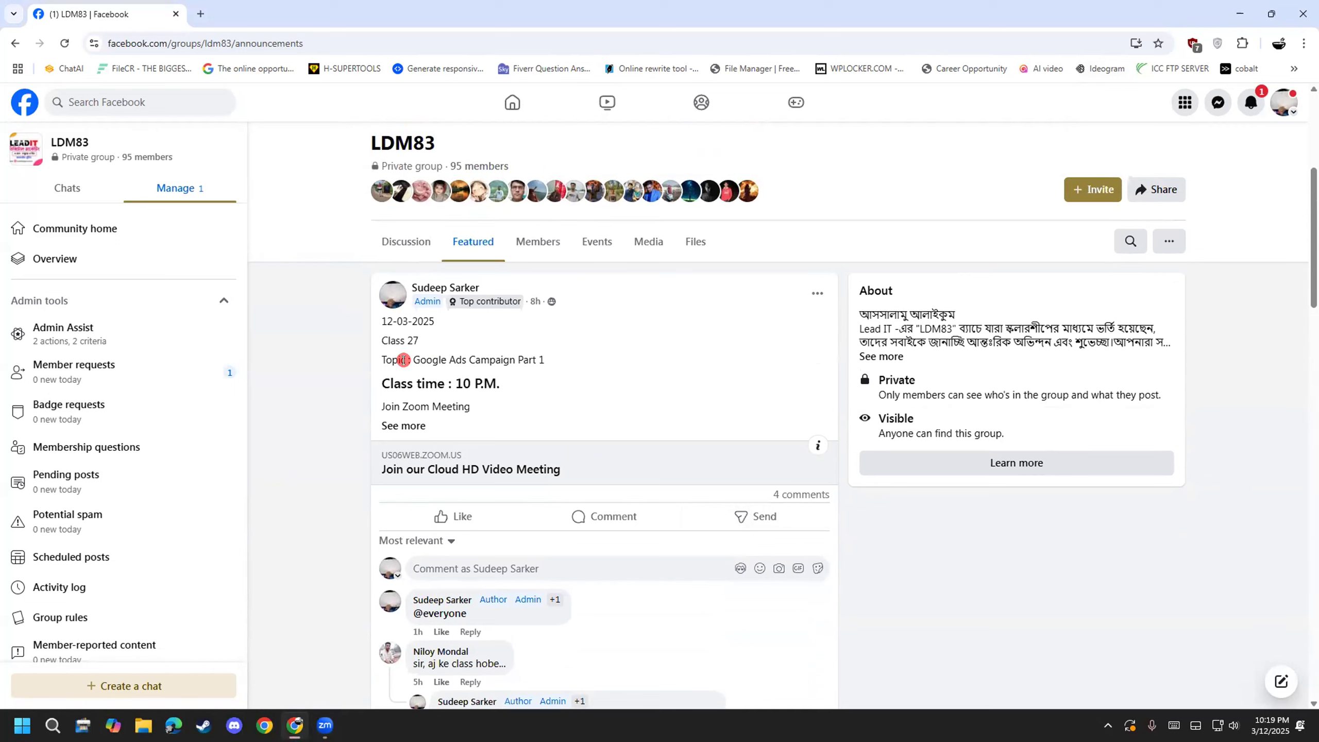
# - Open the post author's group profile from the Class 27 announcement in the LDM83 group
pyautogui.moveTo(403, 360); pyautogui.dragTo(568, 355)
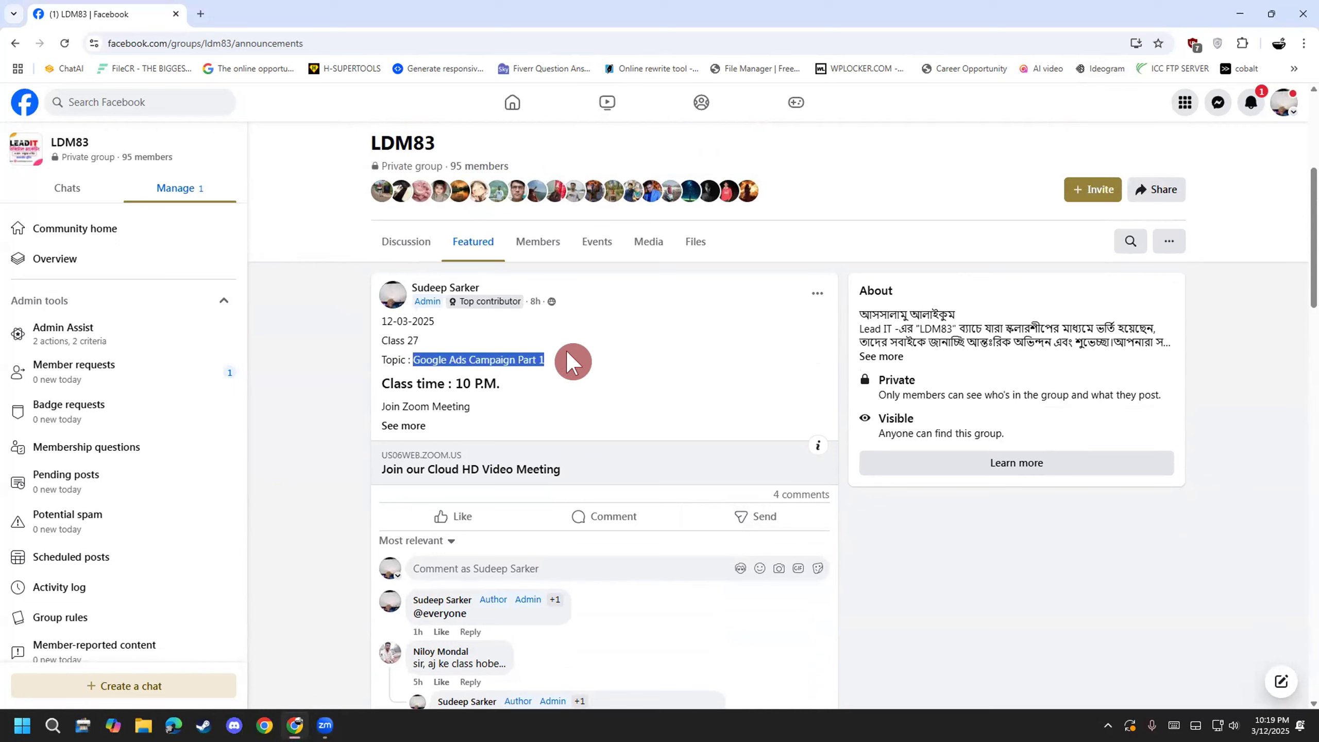
pyautogui.click(566, 352)
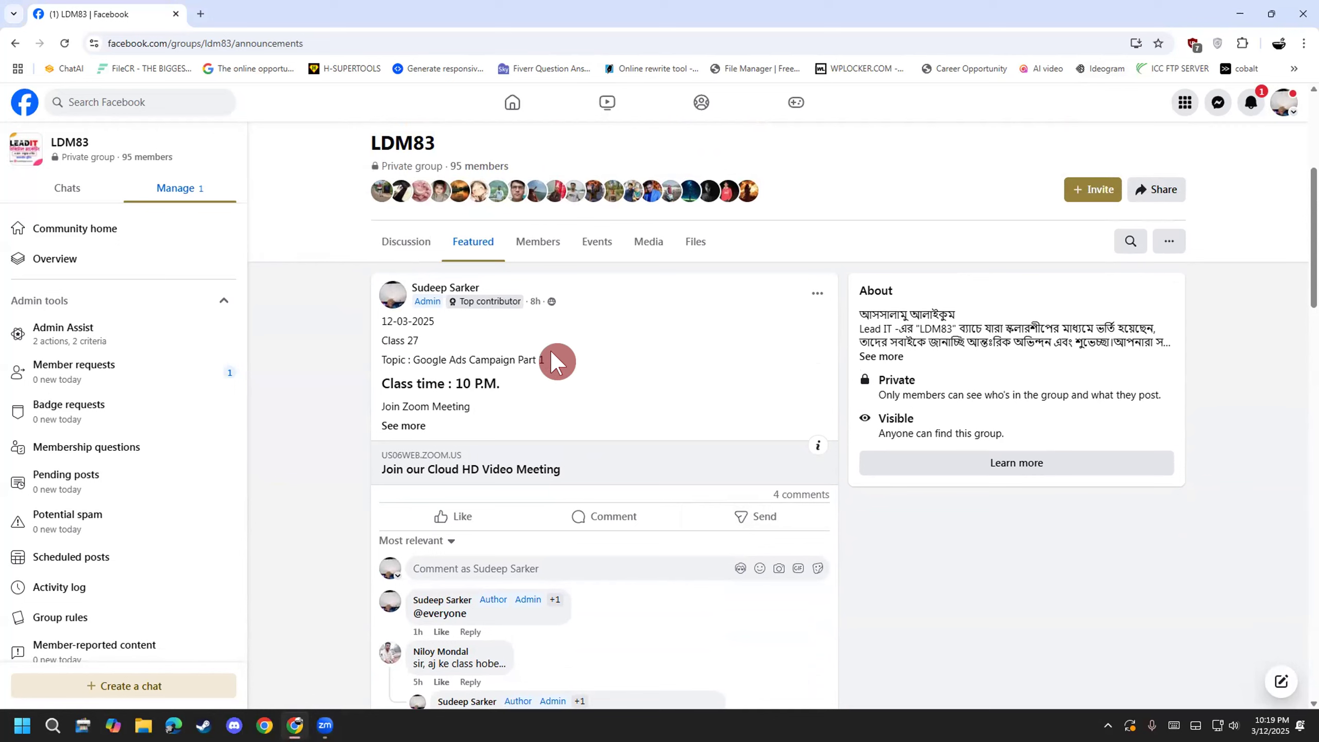
pyautogui.click(822, 303)
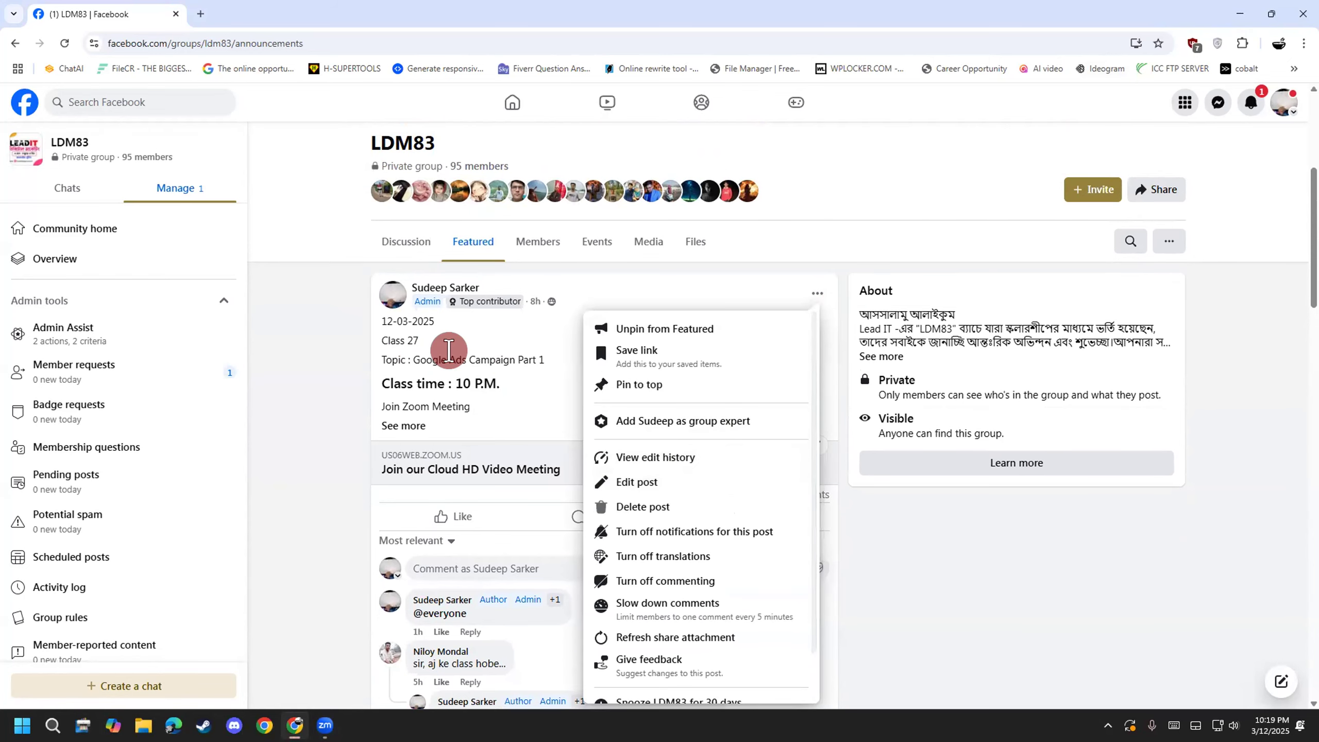
pyautogui.click(457, 288)
pyautogui.scroll(-10, 536, 450)
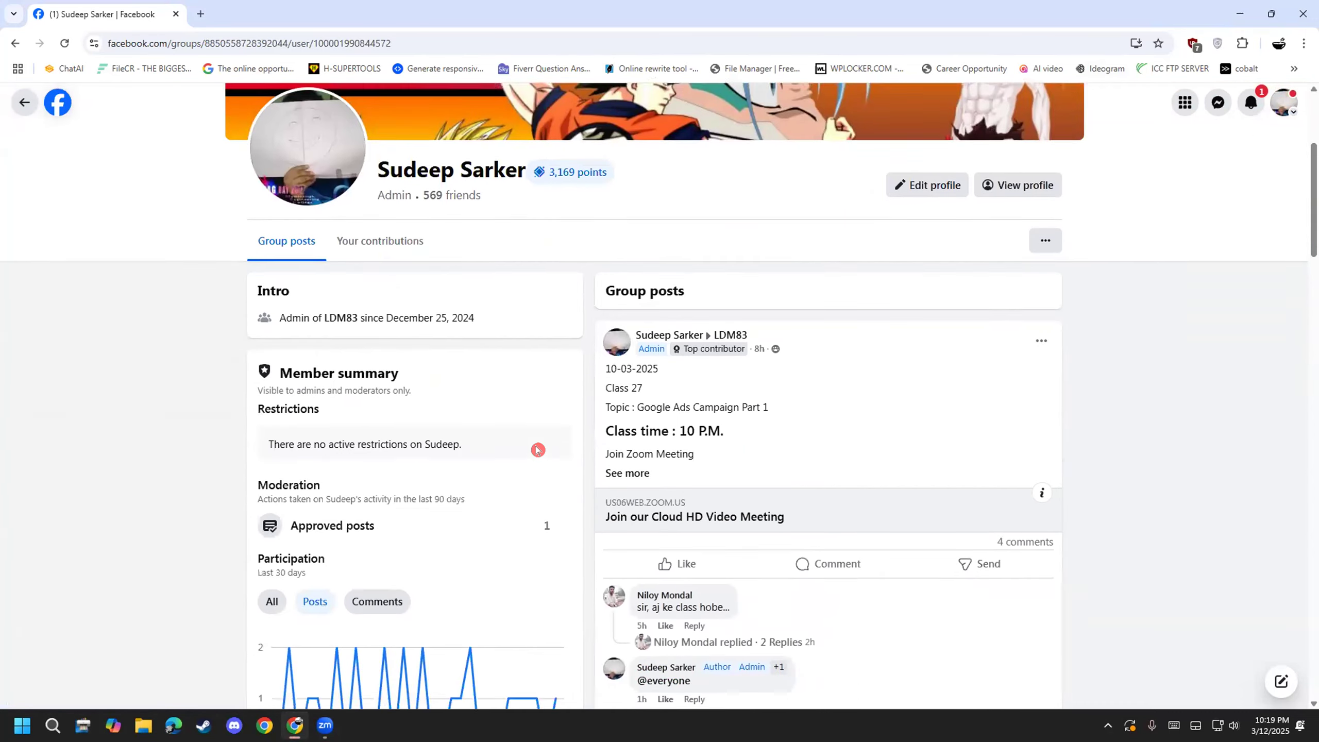
pyautogui.scroll(5, 683, 473)
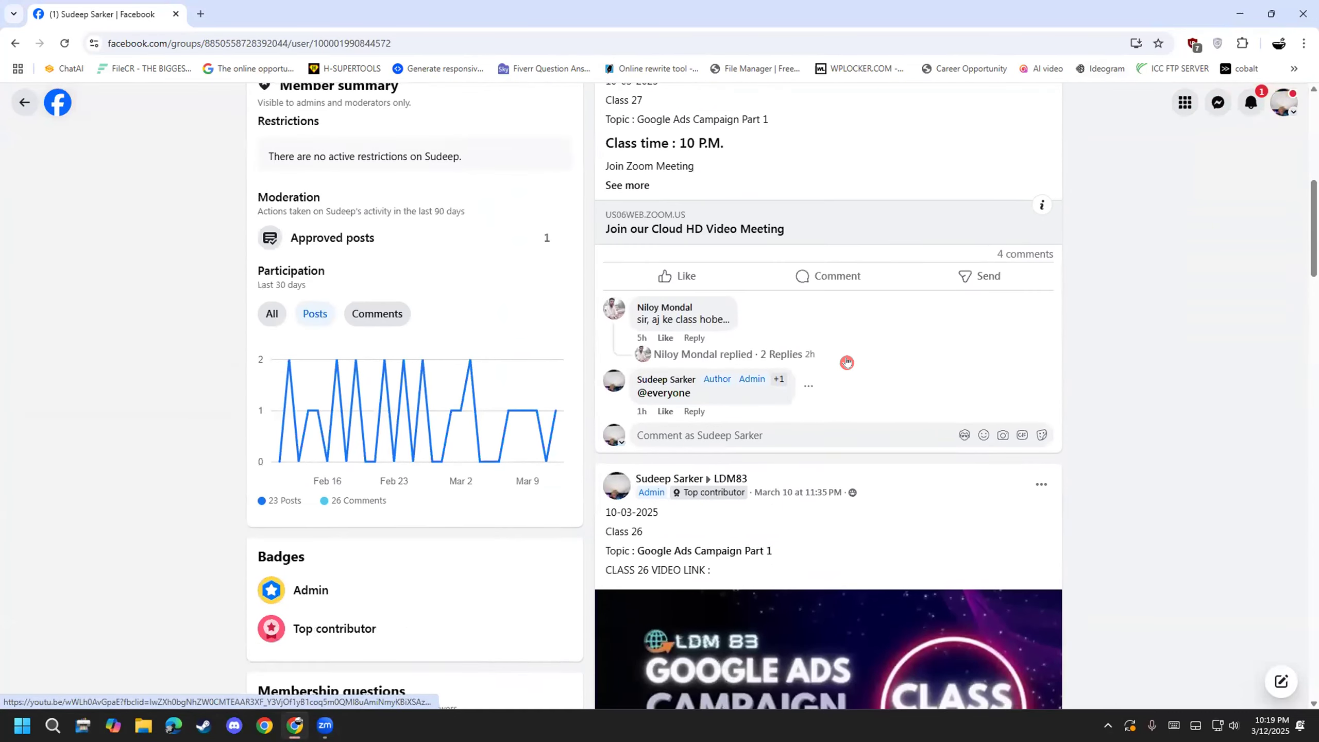
# - Edit the Class 27 post so its topic reads "Google Ads Campaign Part 2", save it, and close the chat pop-up
pyautogui.click(1029, 193)
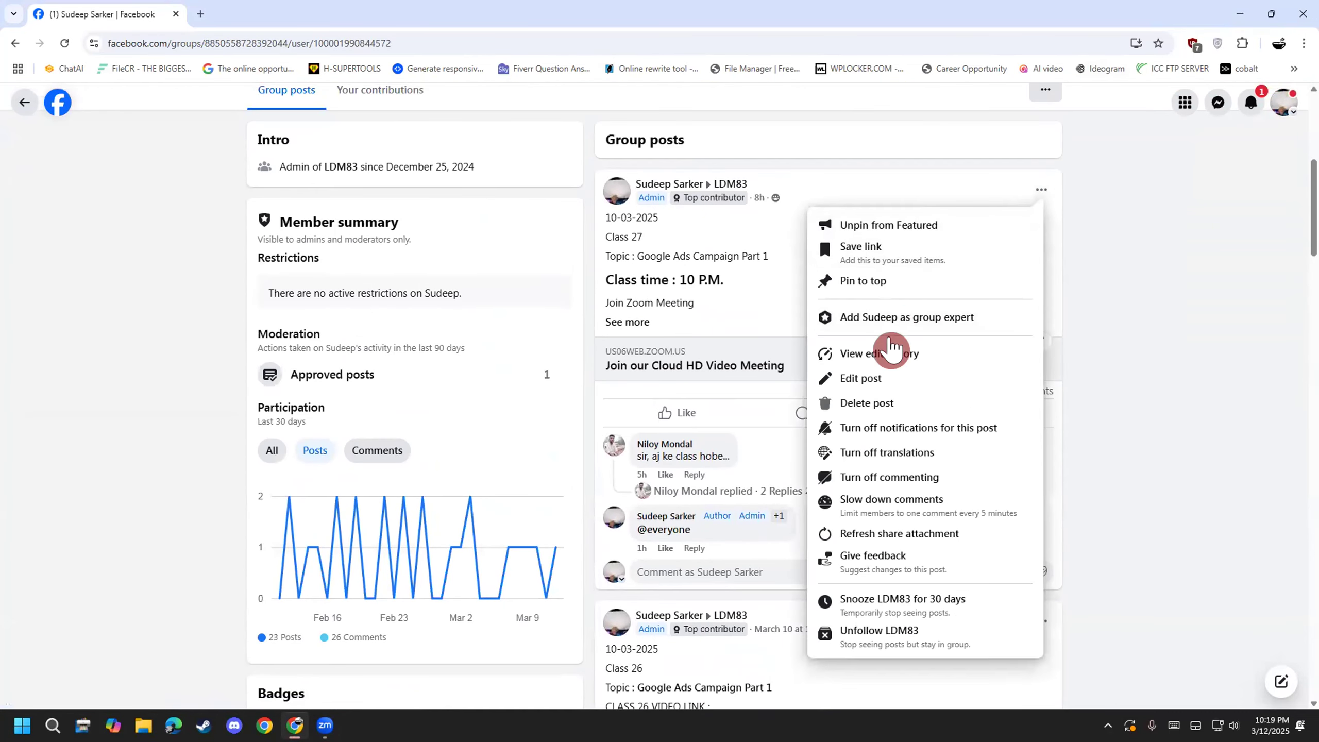
pyautogui.click(878, 378)
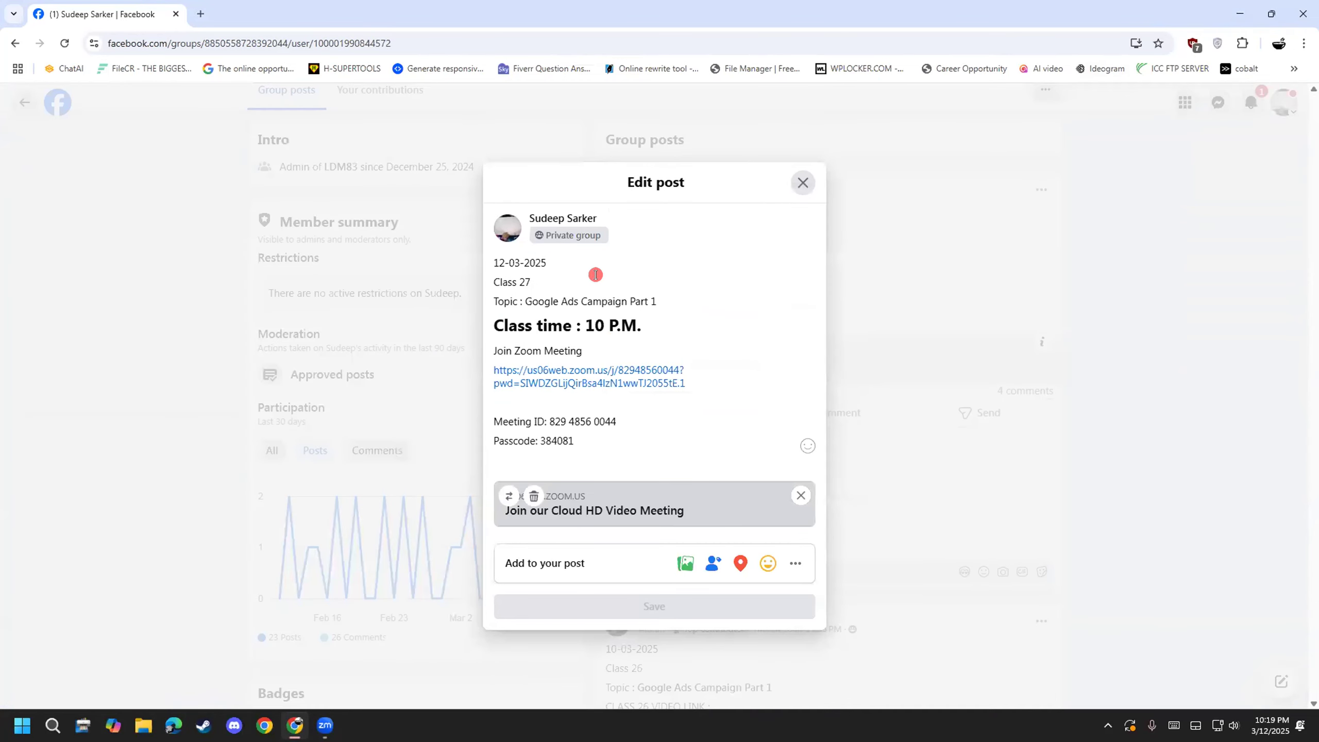
pyautogui.click(665, 302)
pyautogui.press('BackSpace')
pyautogui.write('2')
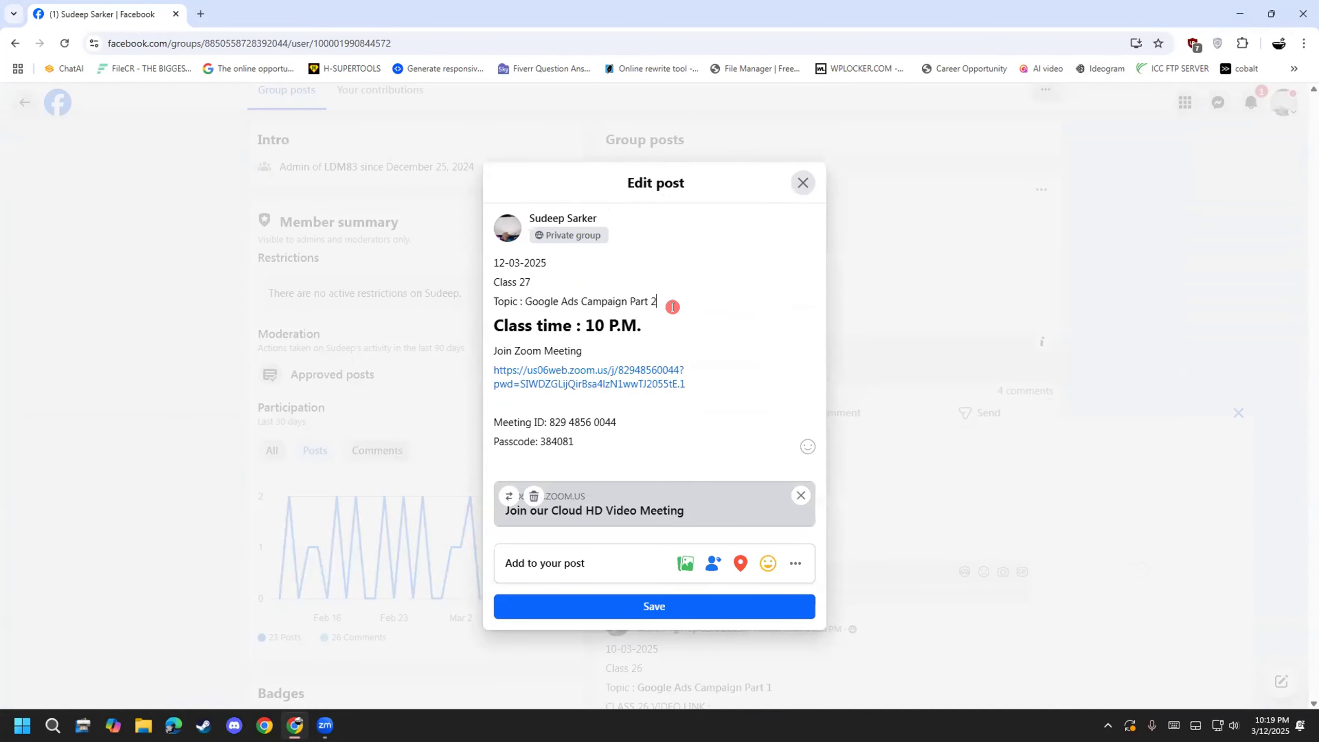
pyautogui.click(655, 607)
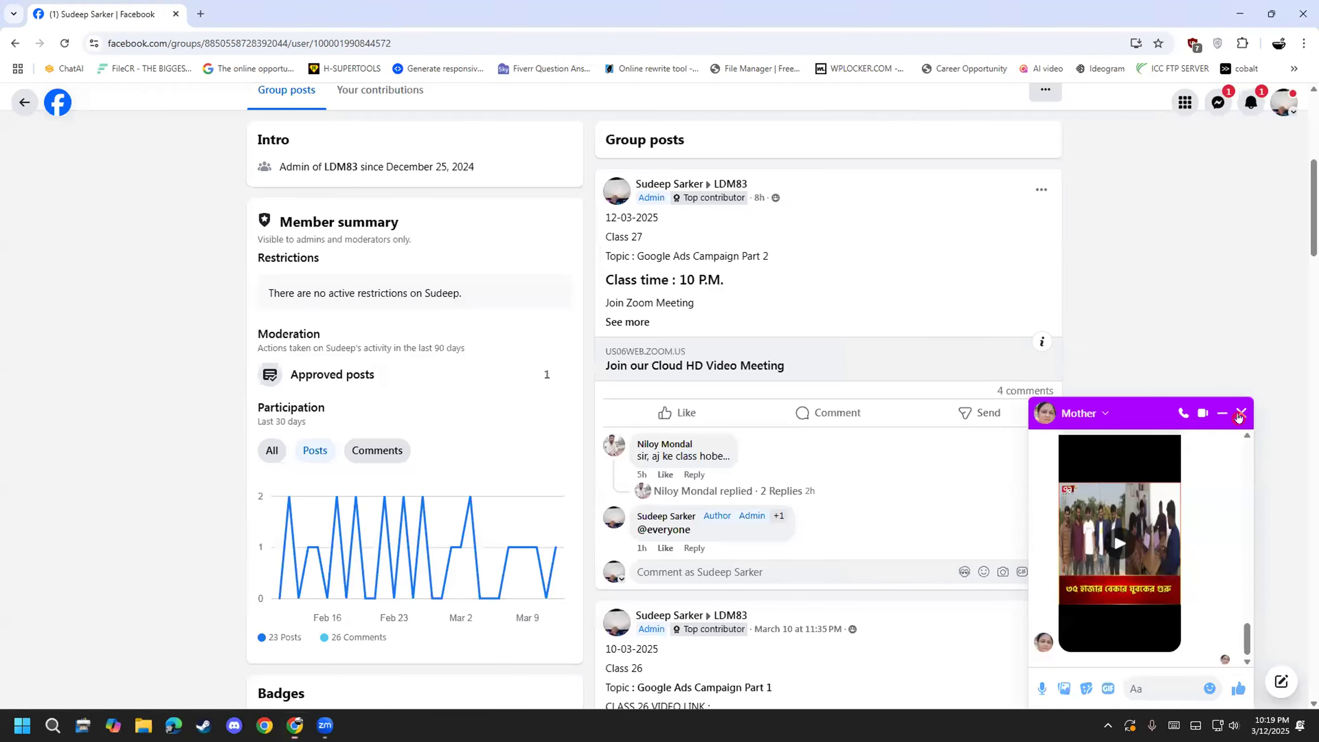
pyautogui.click(1238, 414)
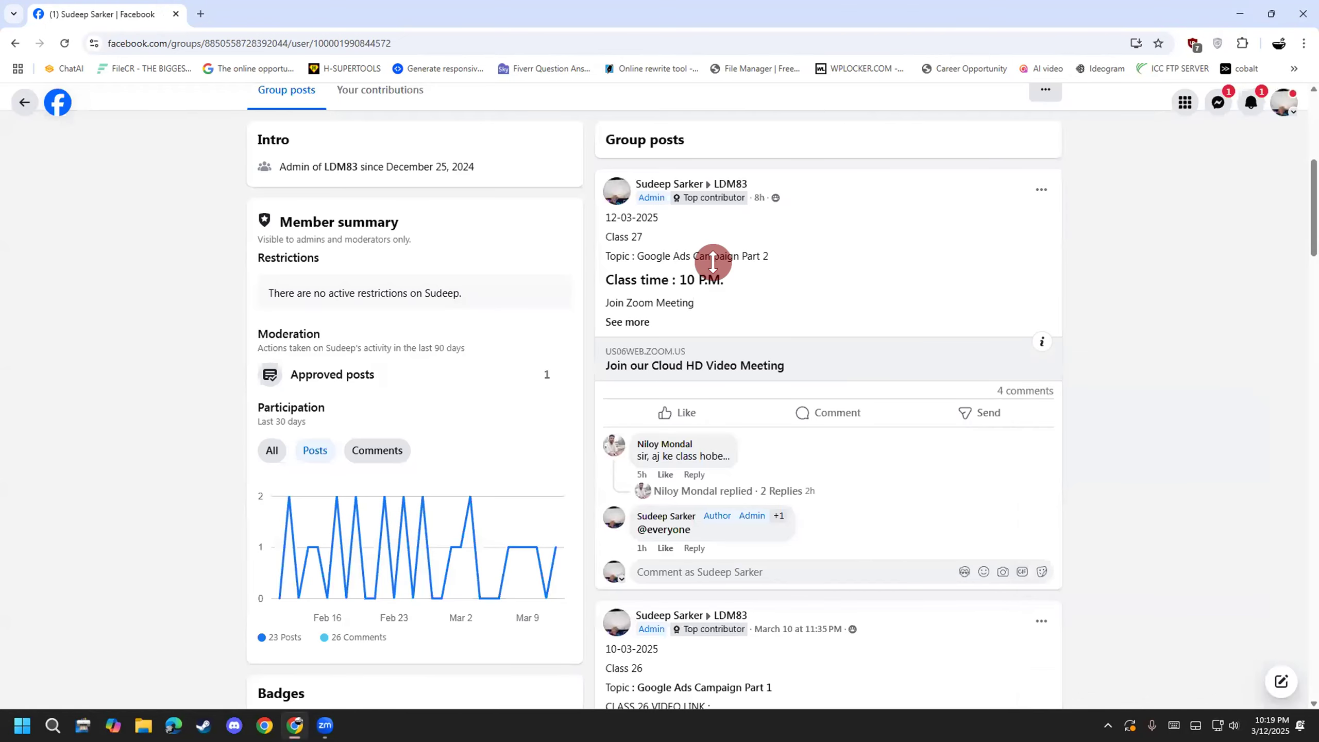
# - Review the topic line of the updated Class 27 post
pyautogui.scroll(1, 712, 262)
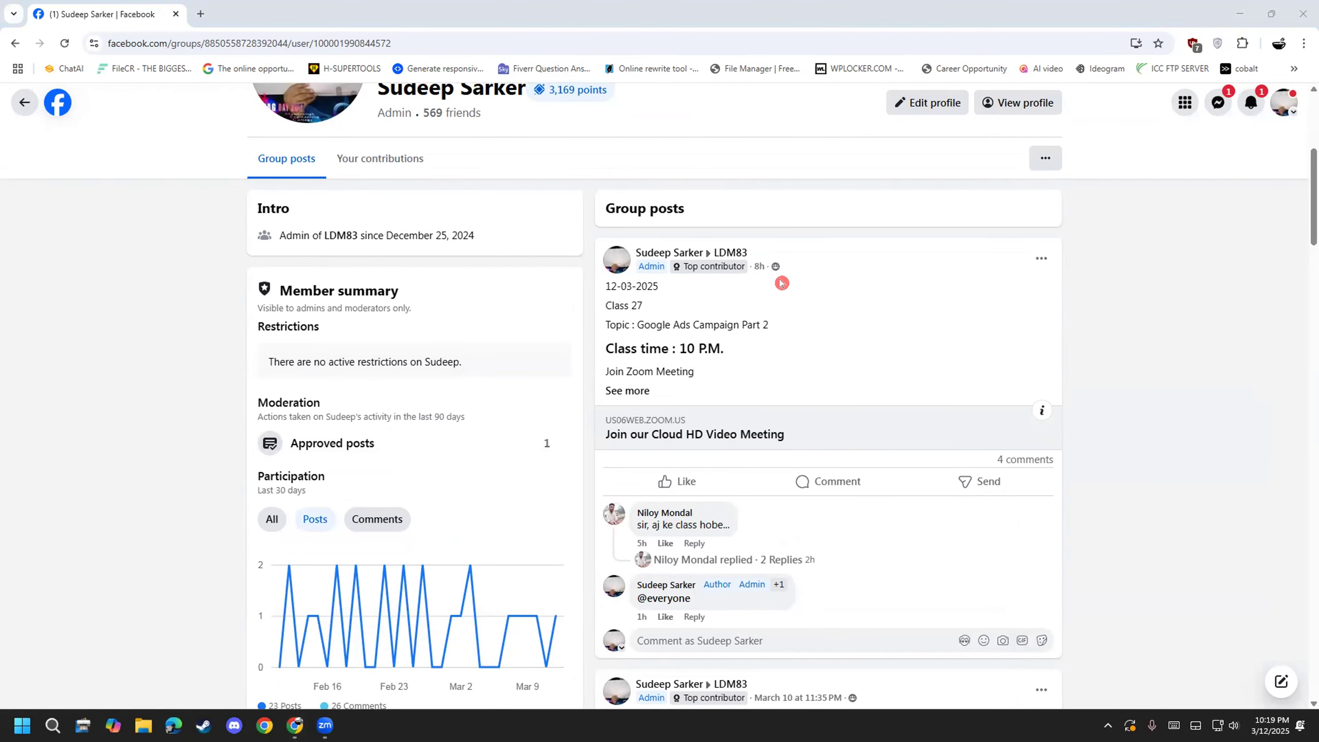
pyautogui.doubleClick(640, 323)
pyautogui.moveTo(769, 321); pyautogui.dragTo(803, 315)
pyautogui.click(801, 294)
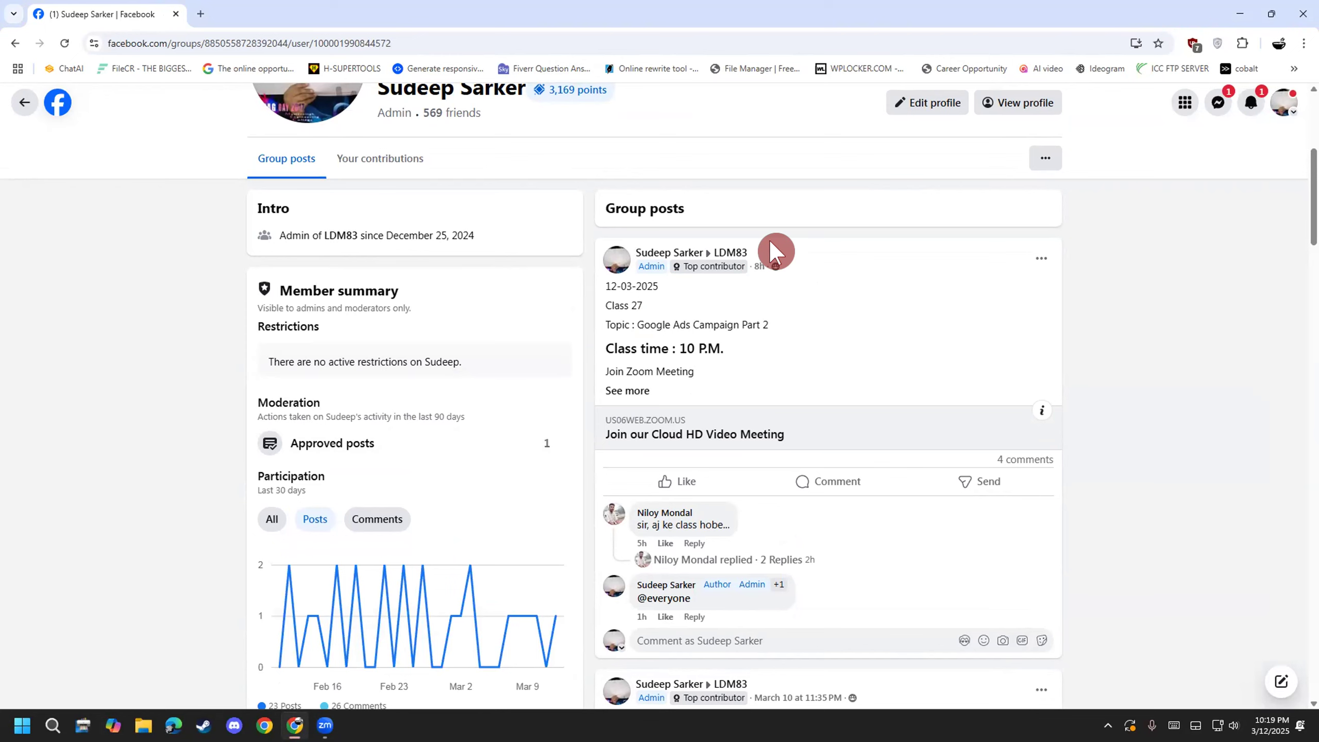
pyautogui.moveTo(753, 318); pyautogui.dragTo(717, 308)
pyautogui.click(692, 306)
# - Check the Class 26 post, return to the group's featured posts, and find the Ramadan class routine notice
pyautogui.scroll(-4, 649, 488)
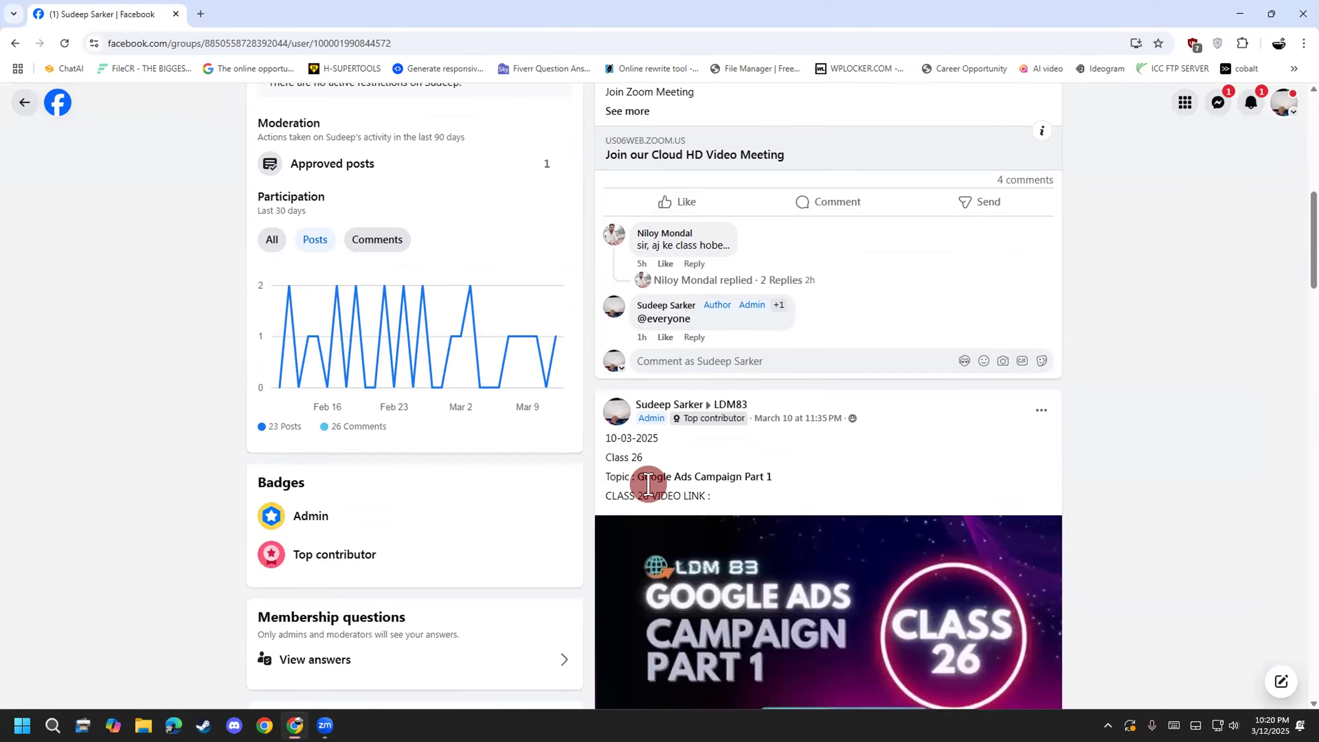
pyautogui.scroll(-5, 648, 484)
pyautogui.scroll(4, 397, 506)
pyautogui.click(19, 106)
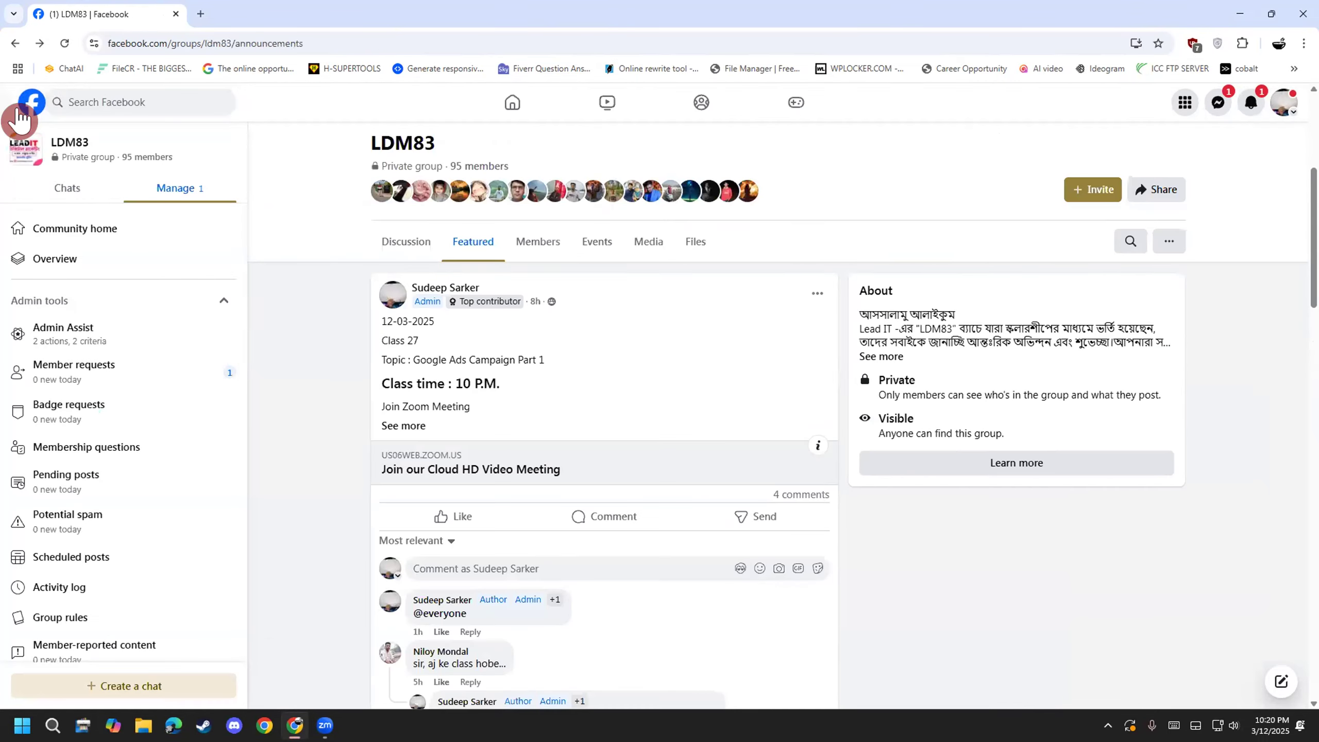
pyautogui.scroll(-10, 455, 423)
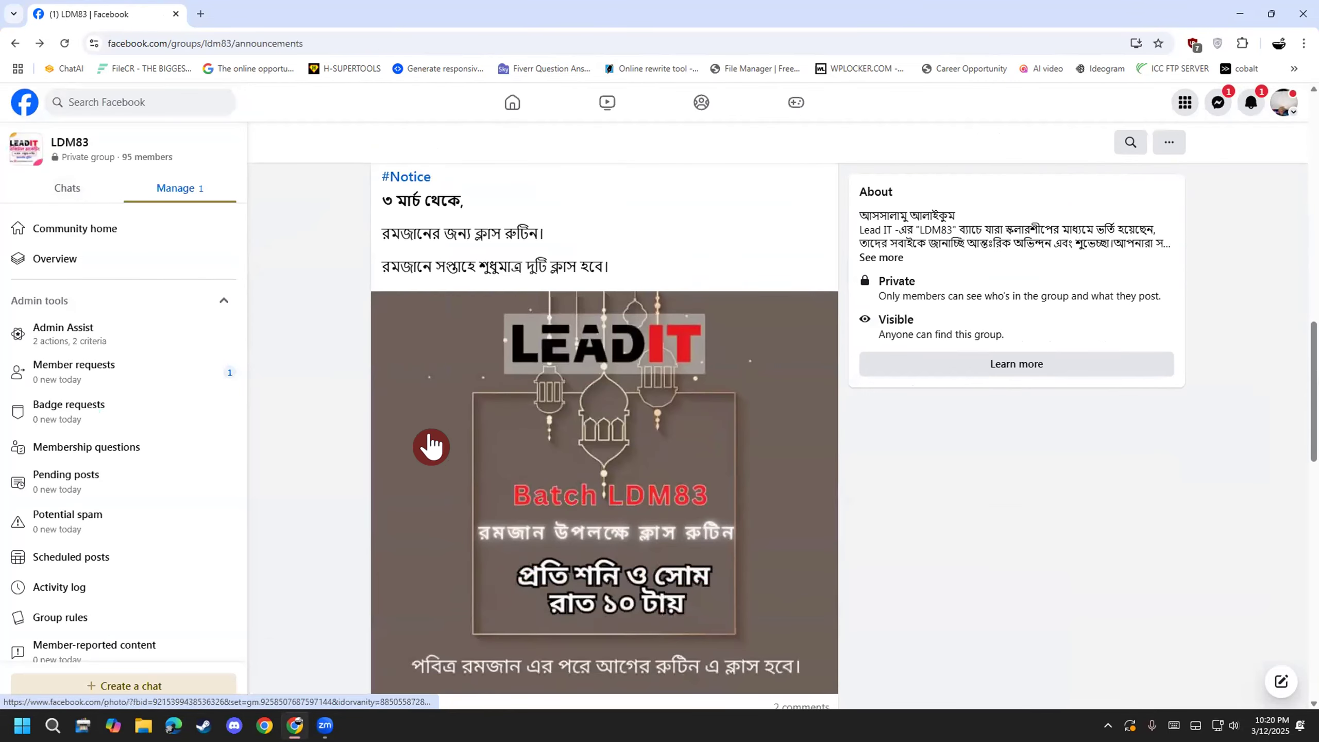
pyautogui.scroll(-15, 431, 447)
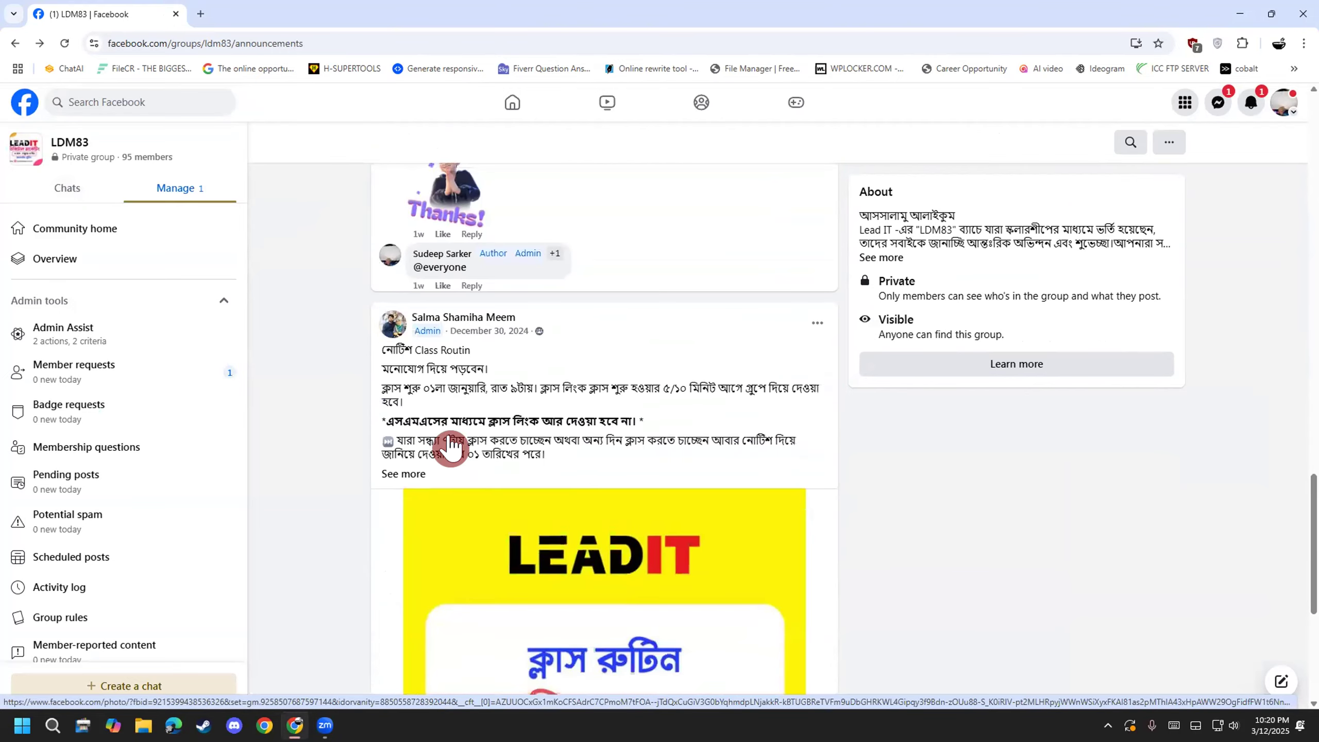
pyautogui.scroll(10, 447, 439)
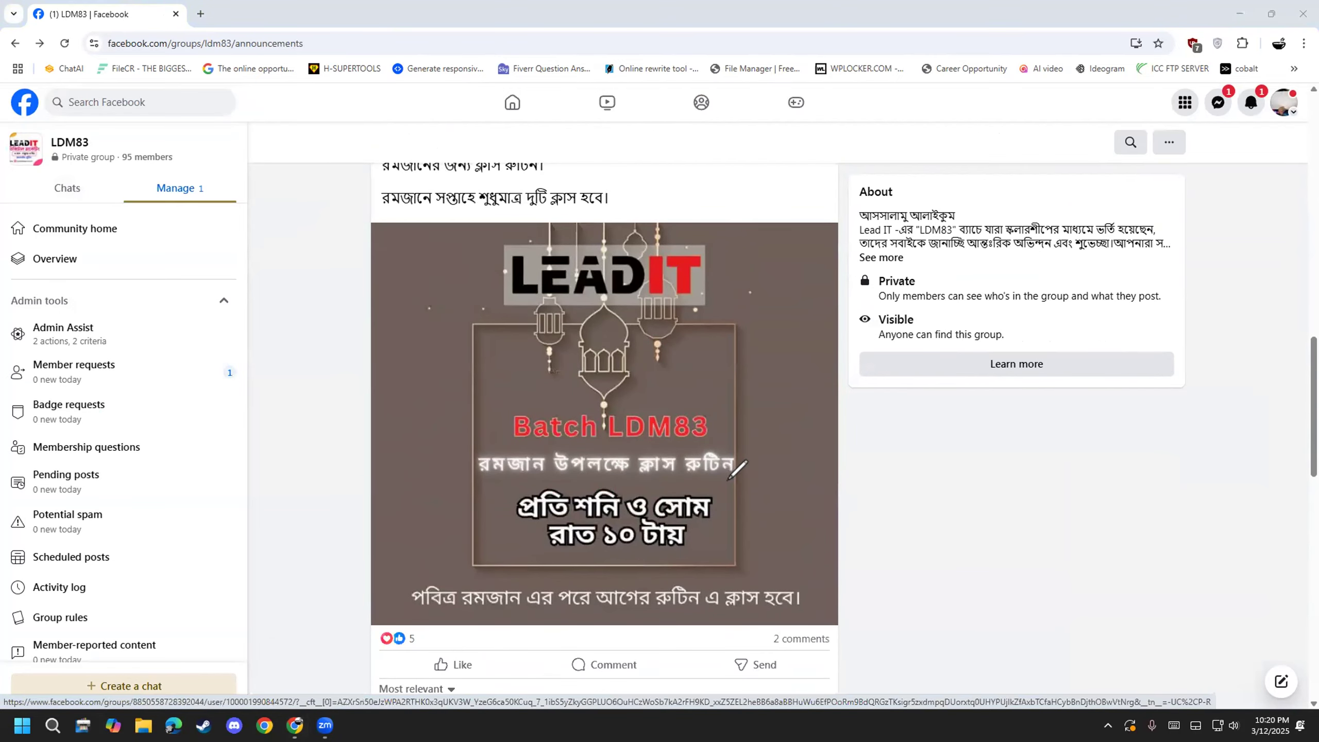
# - Handwrite notes beside the class schedule on the routine image, circle its closing line, add check marks, and clear all drawings
pyautogui.moveTo(737, 479)
pyautogui.mouseDown()
pyautogui.moveTo(724, 497)
pyautogui.moveTo(766, 475)
pyautogui.moveTo(780, 497)
pyautogui.moveTo(843, 498)
pyautogui.moveTo(857, 520)
pyautogui.mouseUp()
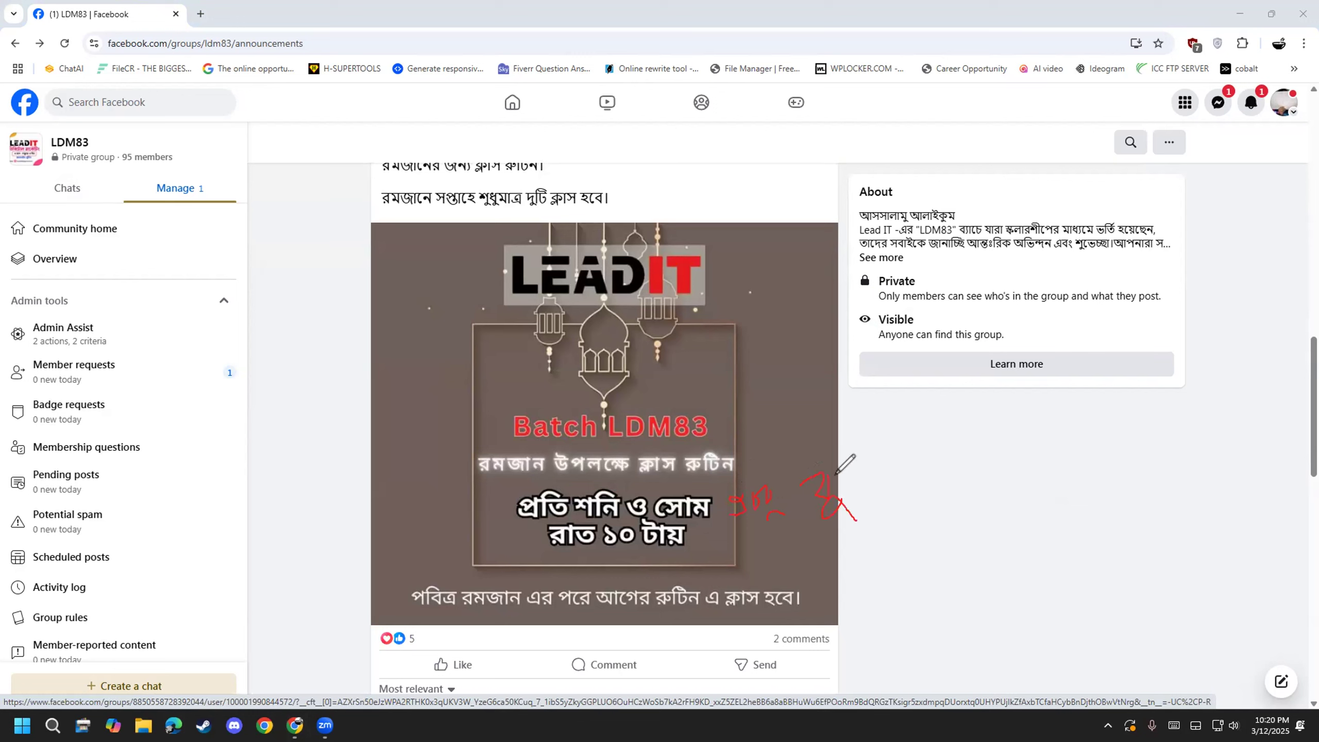
pyautogui.moveTo(866, 469)
pyautogui.mouseDown()
pyautogui.moveTo(859, 495)
pyautogui.moveTo(862, 478)
pyautogui.mouseUp()
pyautogui.moveTo(413, 620)
pyautogui.mouseDown()
pyautogui.moveTo(769, 617)
pyautogui.moveTo(802, 571)
pyautogui.moveTo(463, 572)
pyautogui.moveTo(408, 594)
pyautogui.mouseUp()
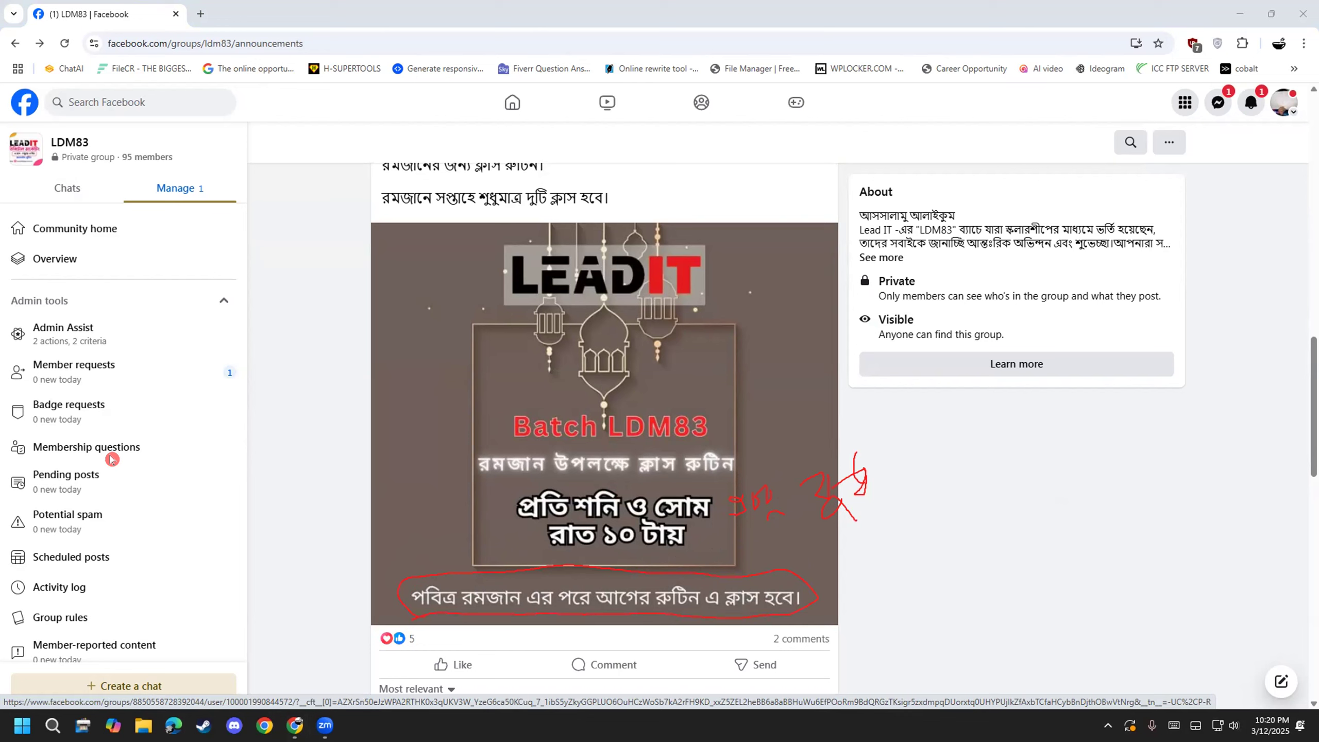
pyautogui.moveTo(327, 255)
pyautogui.mouseDown()
pyautogui.moveTo(346, 268)
pyautogui.moveTo(397, 222)
pyautogui.mouseUp()
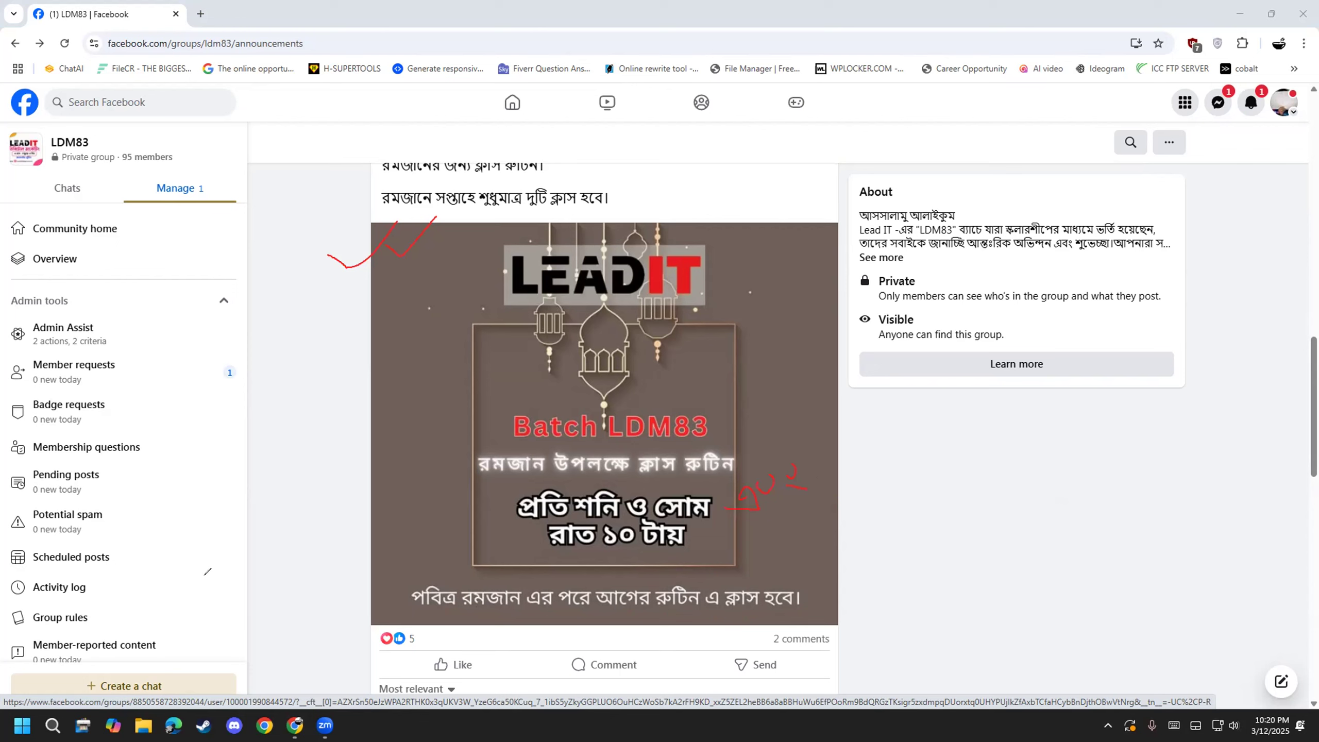
pyautogui.rightClick(97, 450)
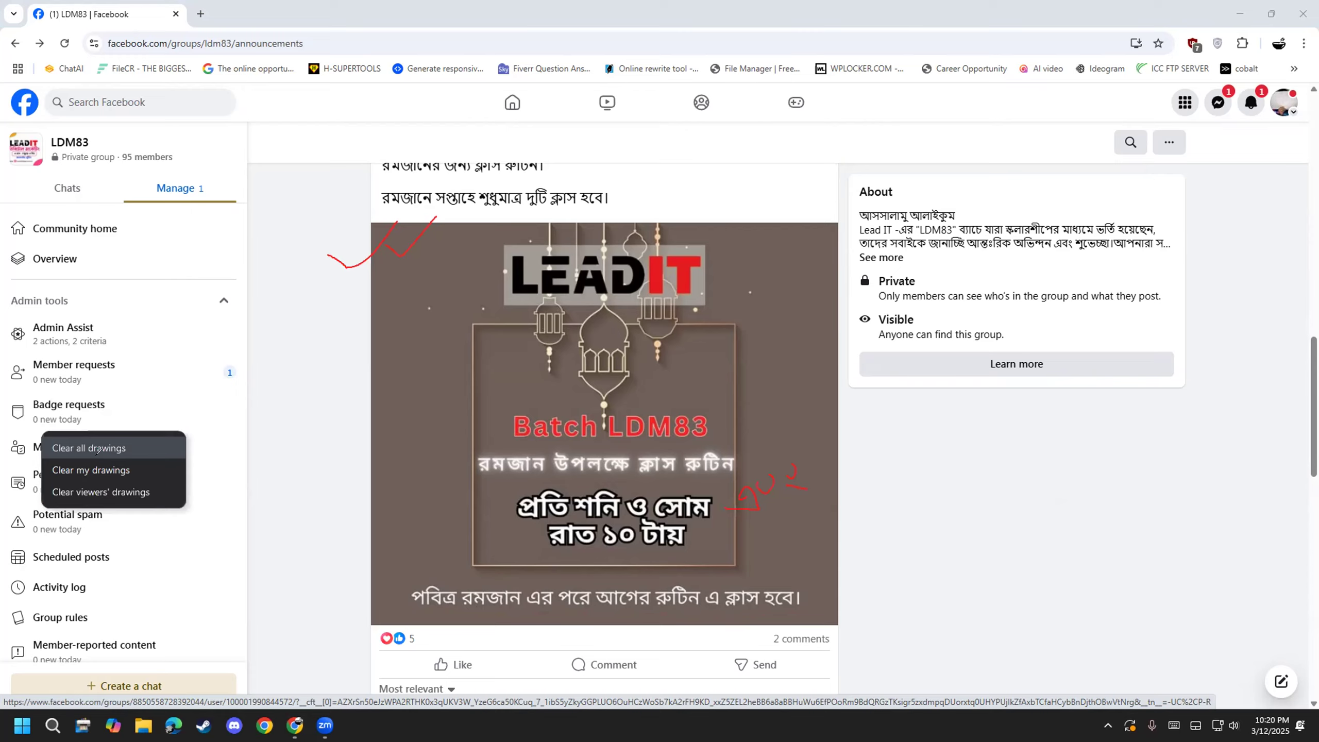
pyautogui.click(97, 450)
pyautogui.scroll(8, 285, 574)
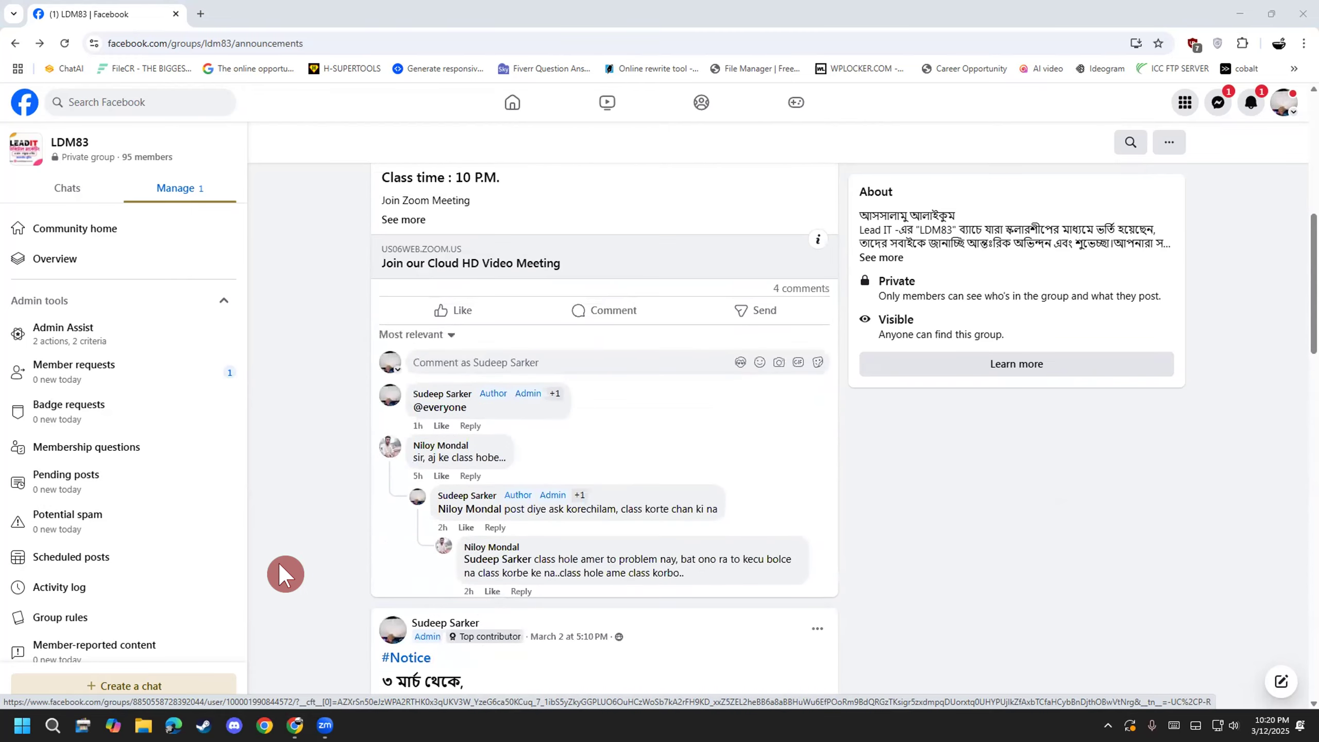
pyautogui.scroll(5, 281, 565)
pyautogui.scroll(-3, 280, 565)
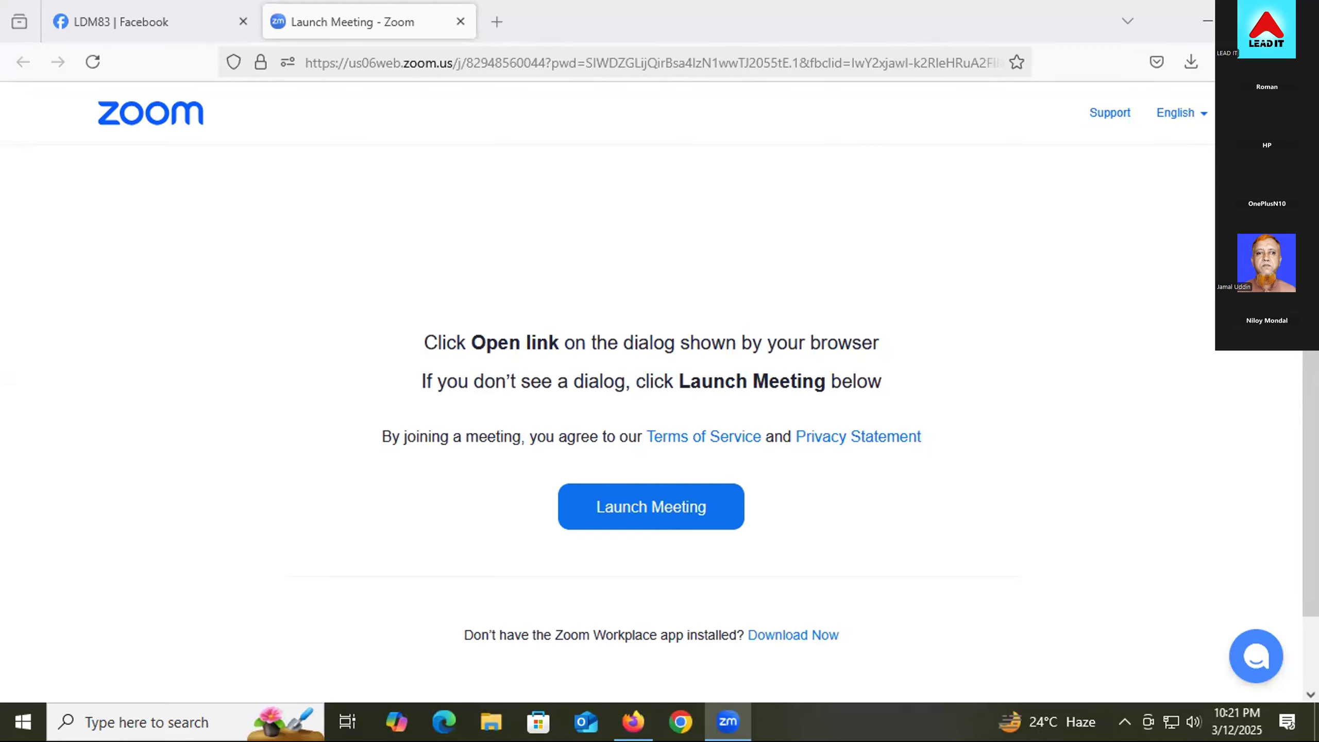
# - Restore the browser to a smaller window on the desktop and close the LDM83 Facebook tab
pyautogui.click(1253, 22)
pyautogui.moveTo(789, 81); pyautogui.dragTo(746, 50)
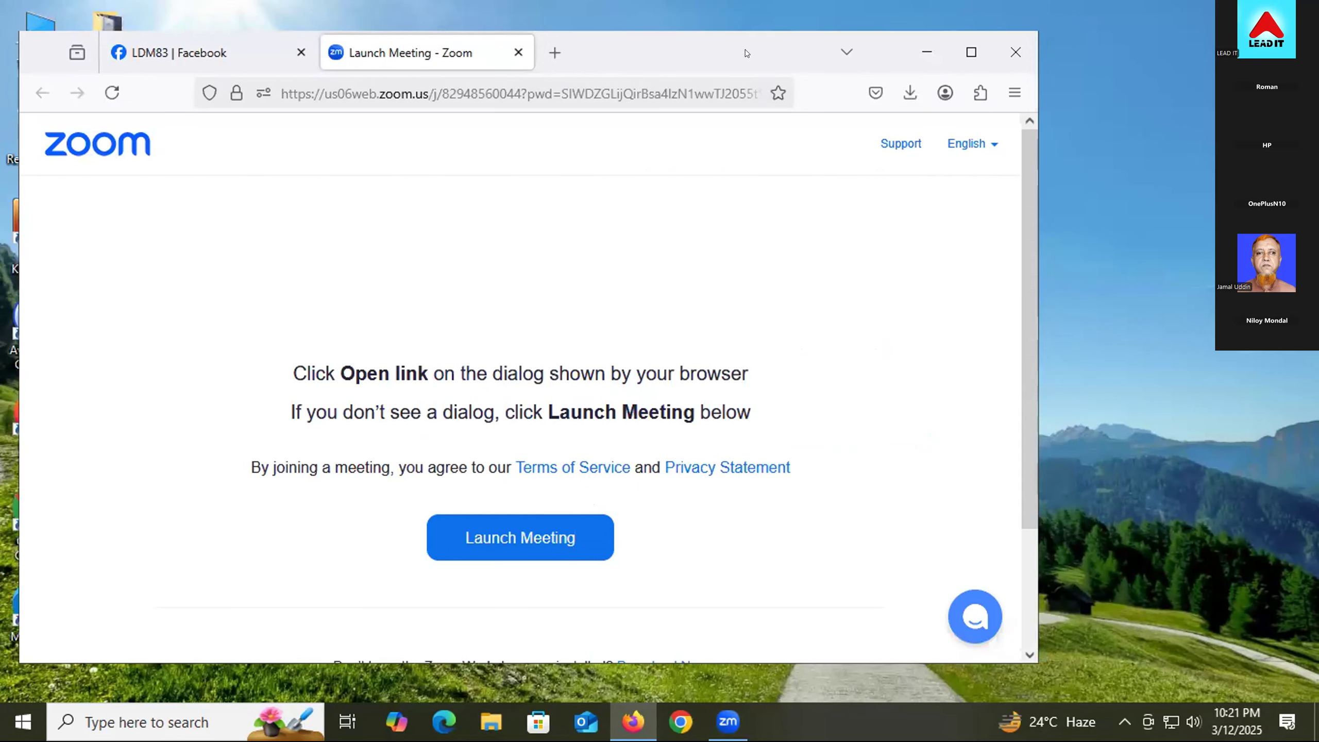
pyautogui.click(302, 53)
# - Load google.com in the remaining Zoom launch tab
pyautogui.click(424, 97)
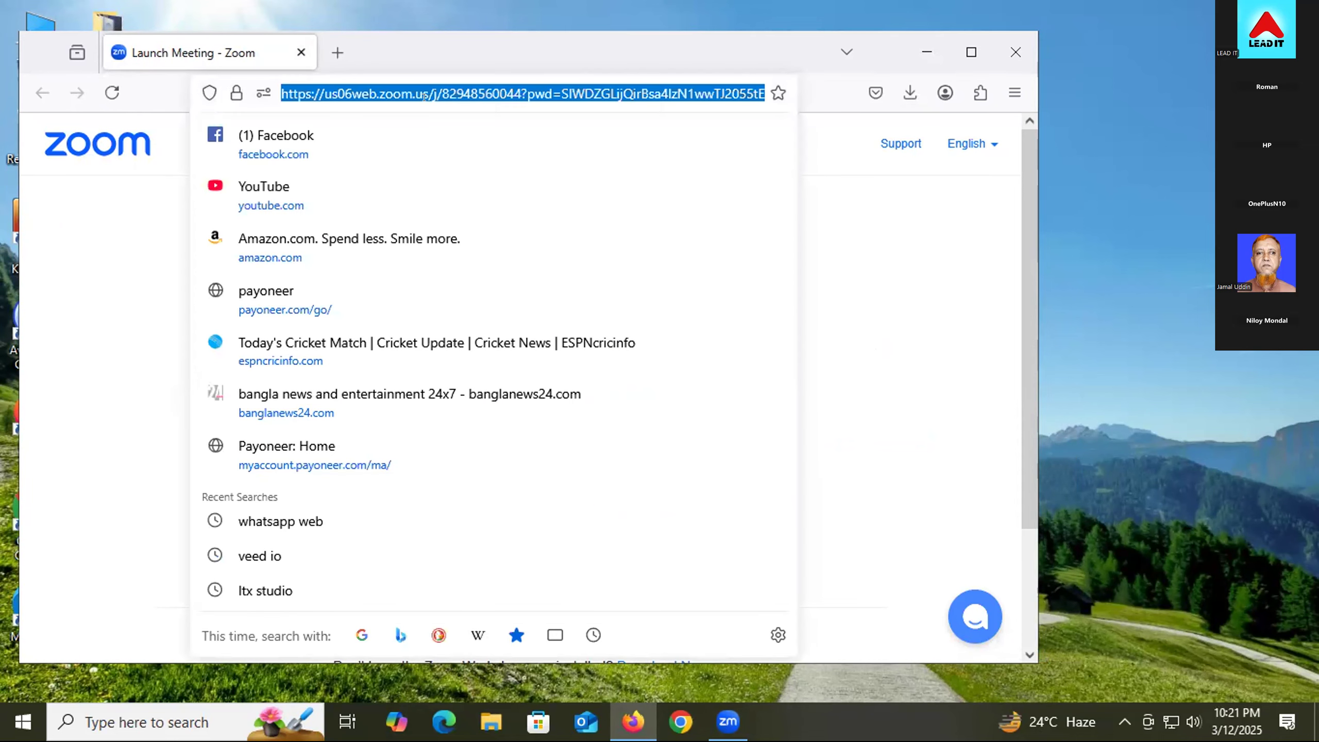
pyautogui.write('google.com/')
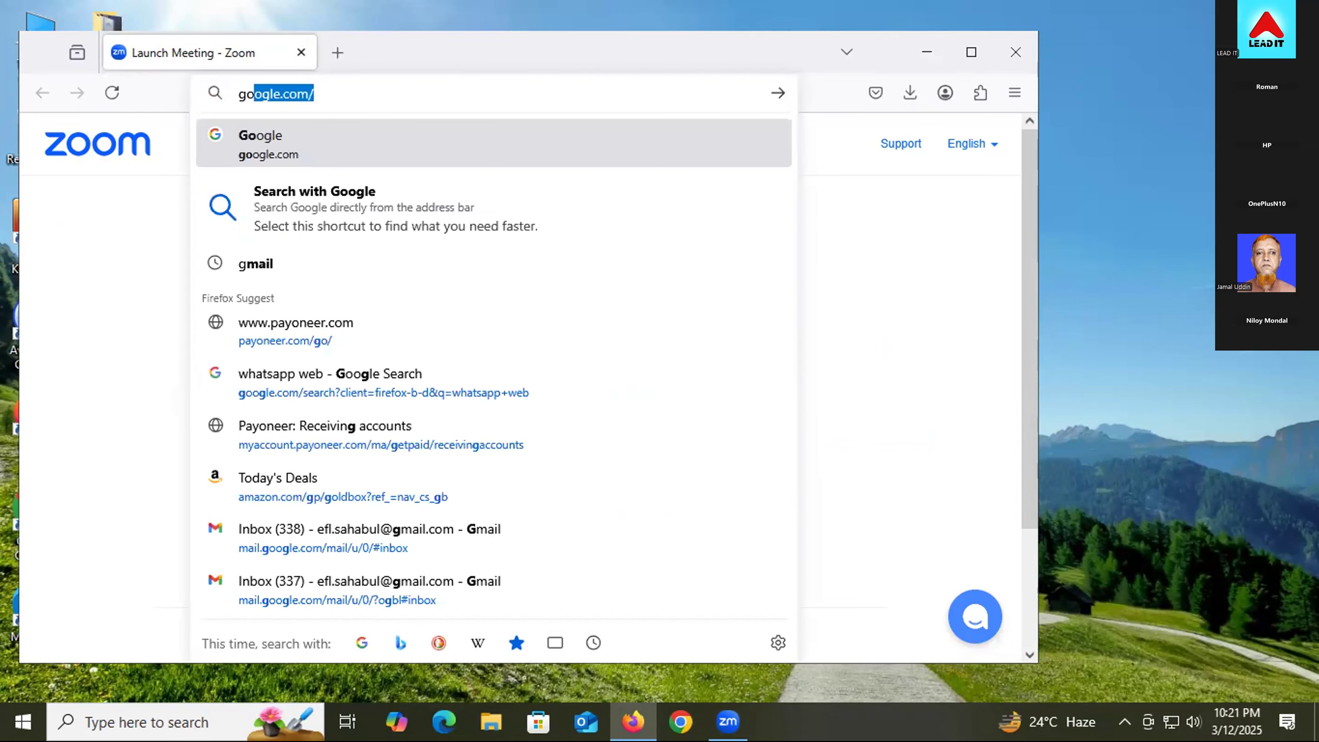
pyautogui.press('Right')
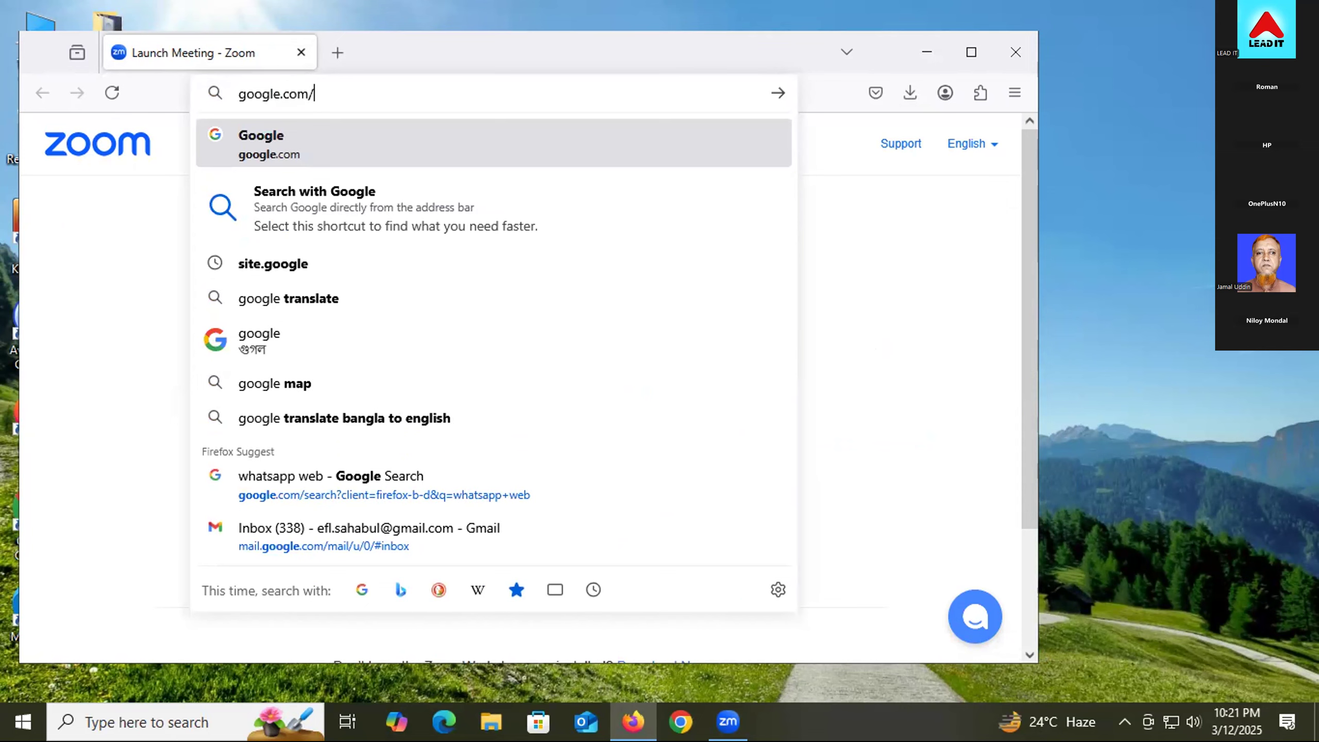
pyautogui.press('Return')
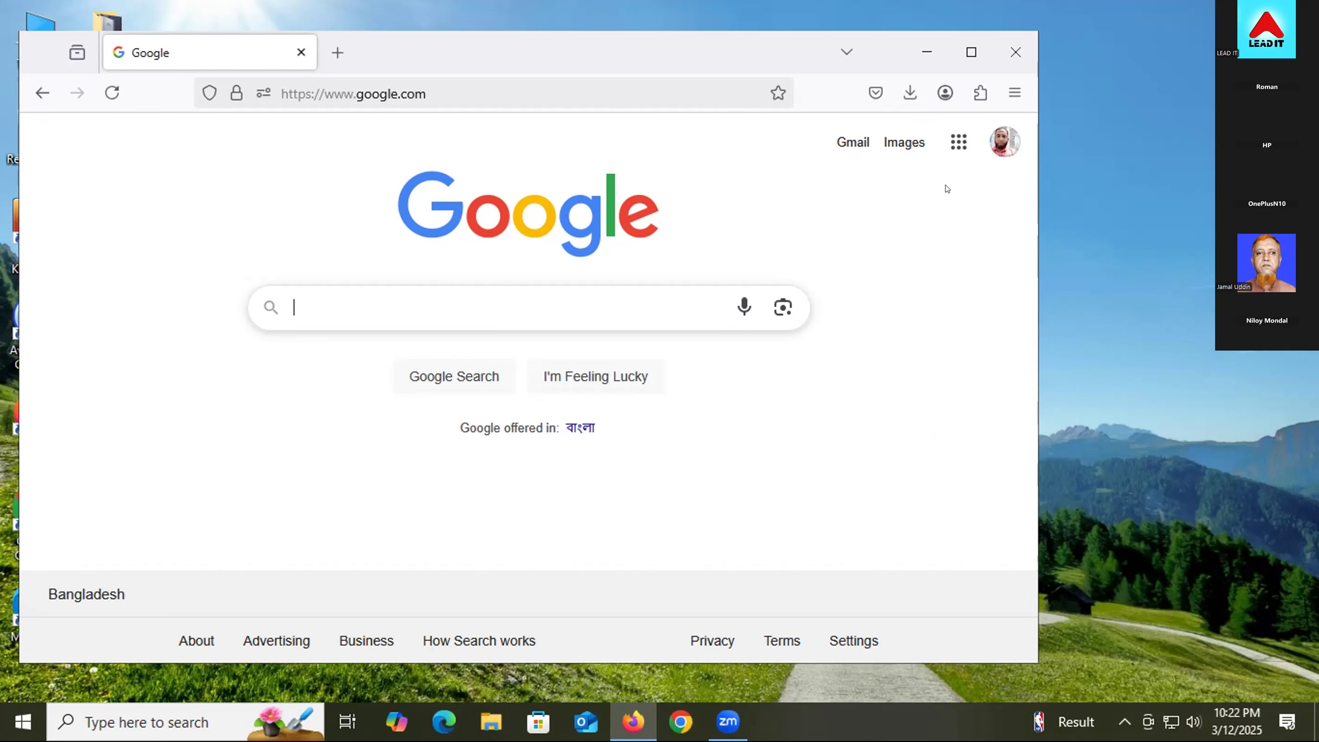
# - Open Google Ads from the Google apps list and view the site's Overview topics
pyautogui.click(958, 142)
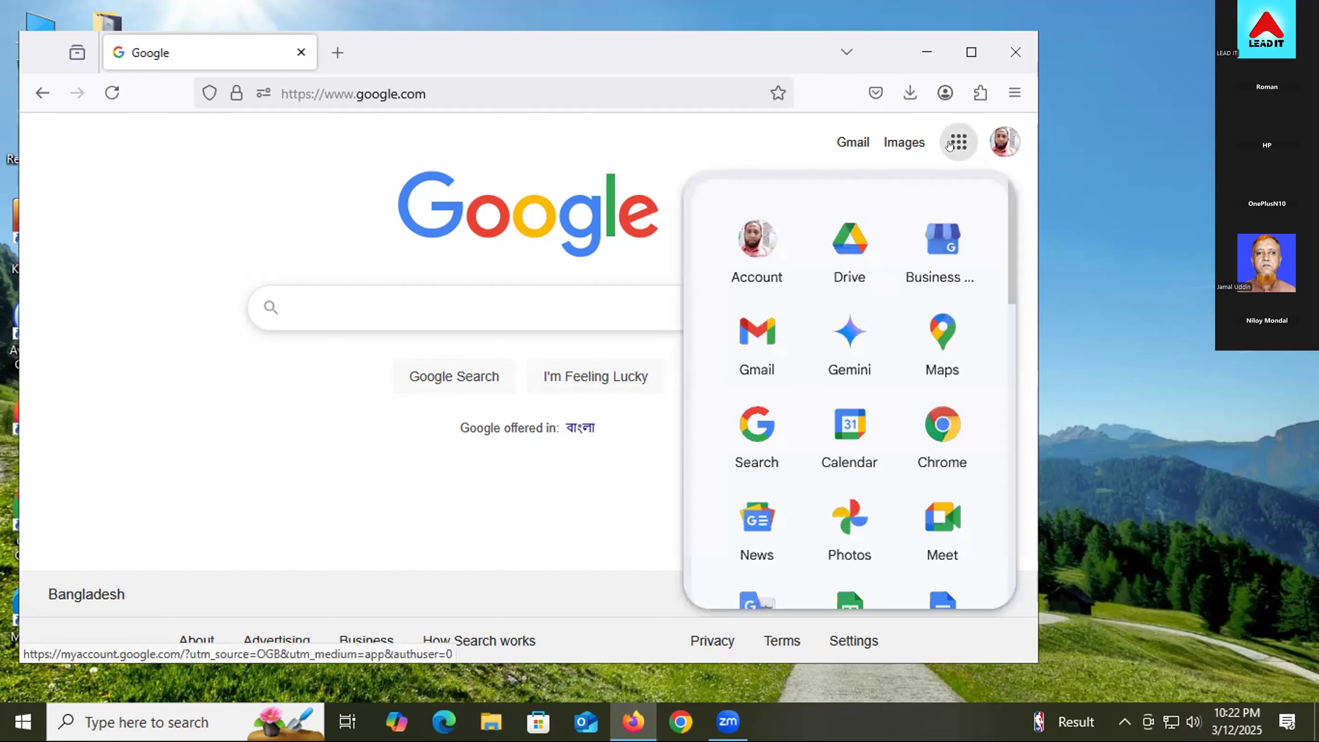
pyautogui.scroll(-3, 885, 379)
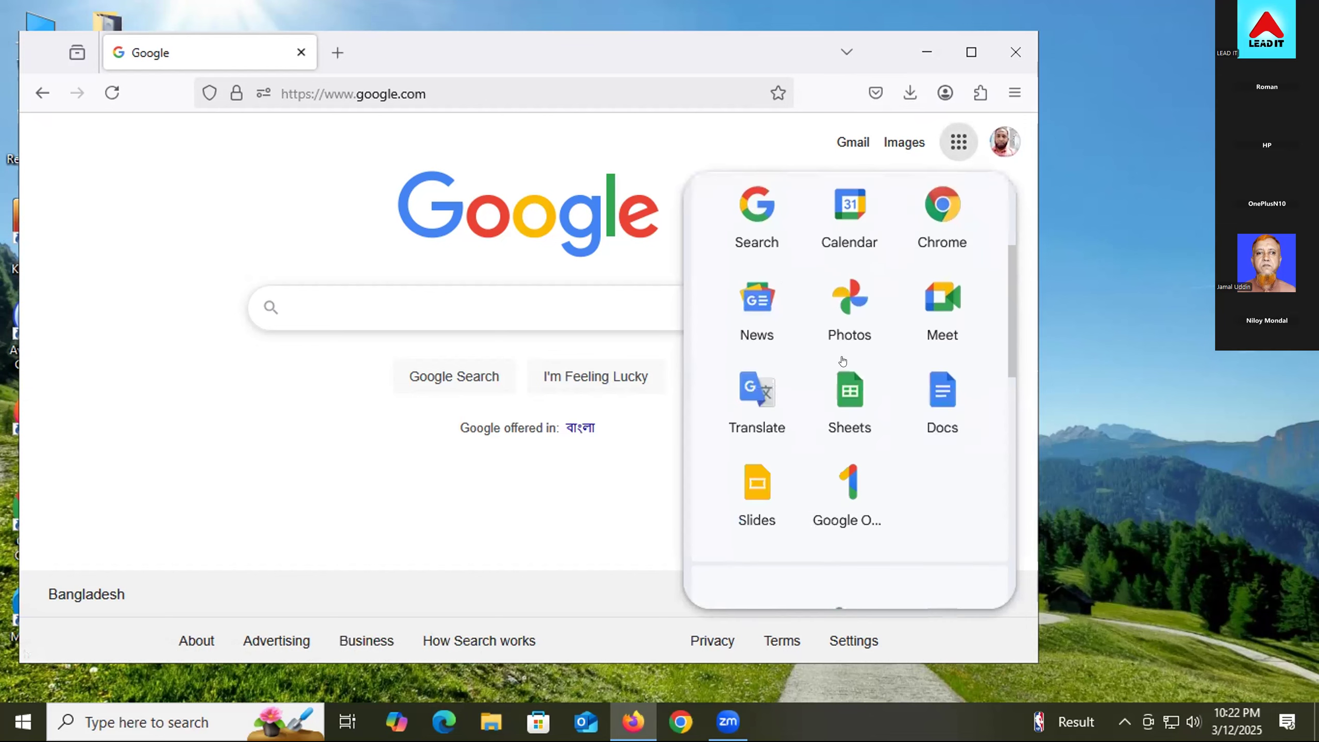
pyautogui.scroll(-2, 883, 387)
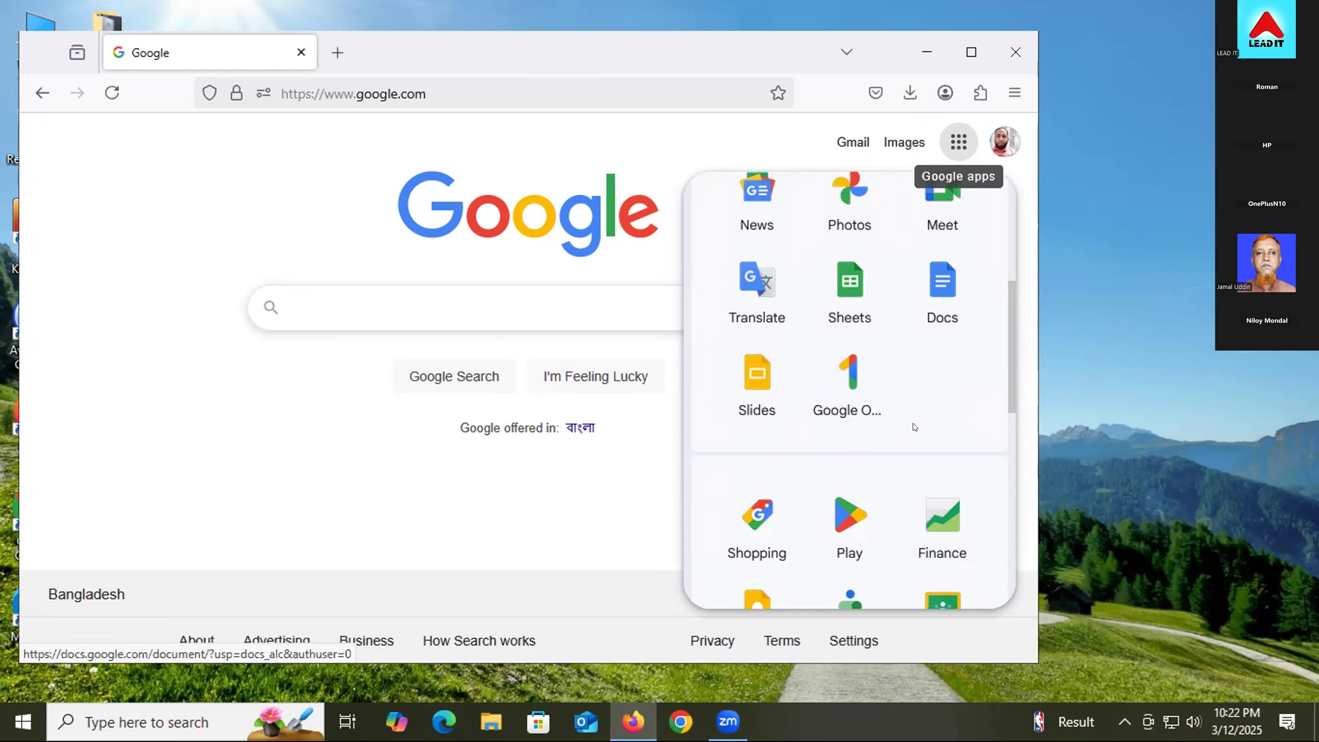
pyautogui.scroll(-2, 897, 471)
pyautogui.scroll(-2, 897, 472)
pyautogui.scroll(-2, 904, 473)
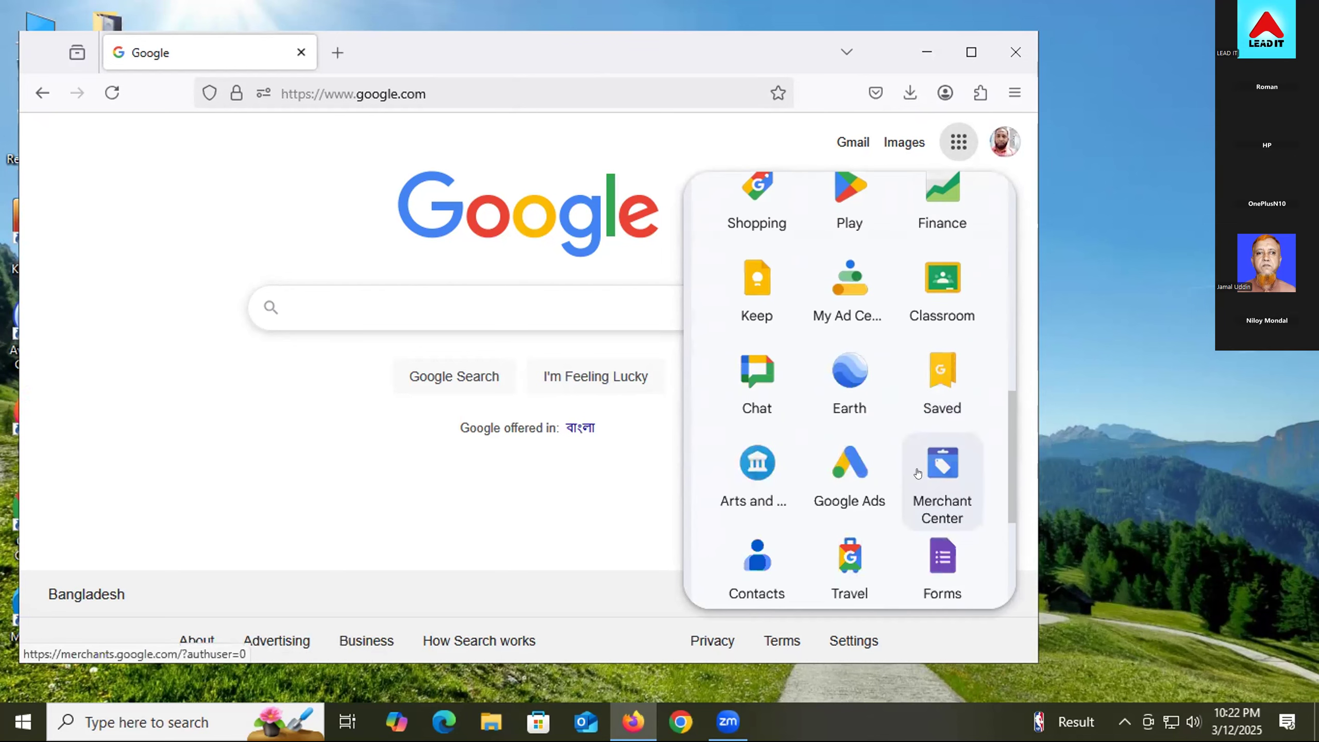
pyautogui.click(858, 457)
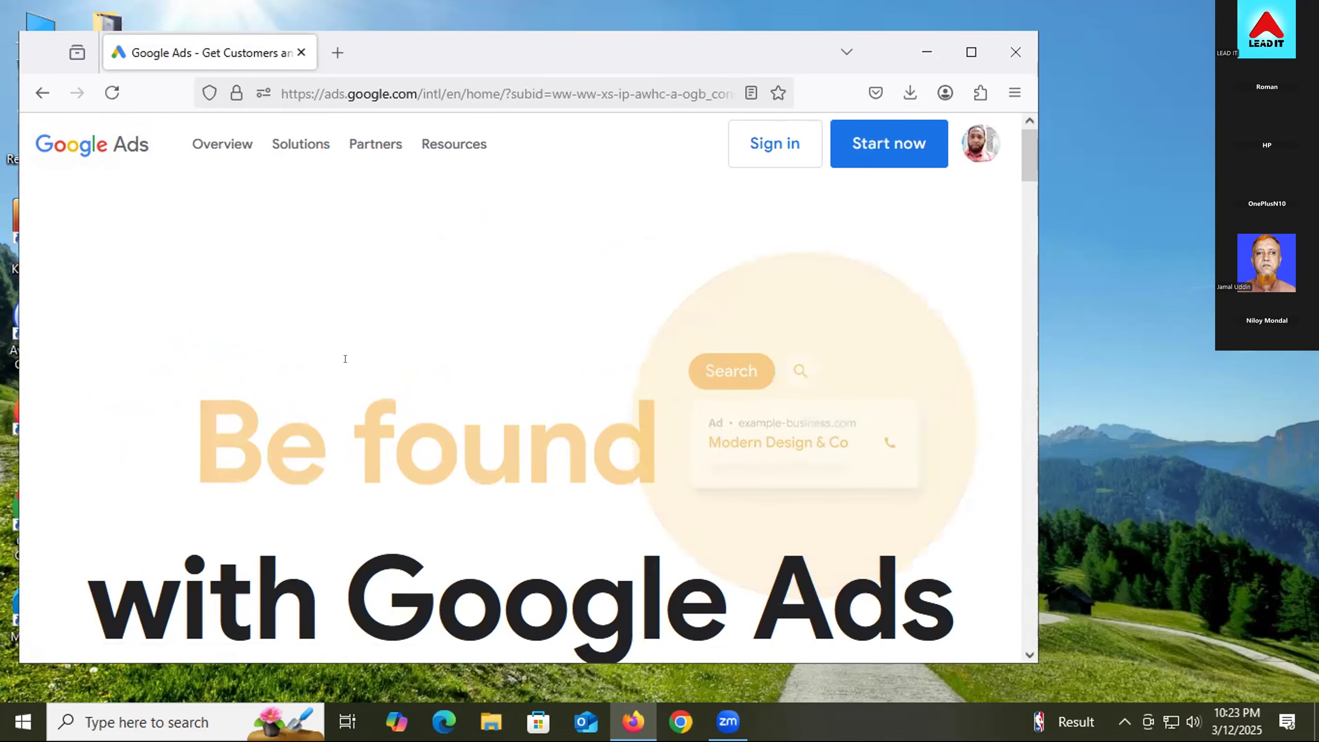
pyautogui.click(222, 144)
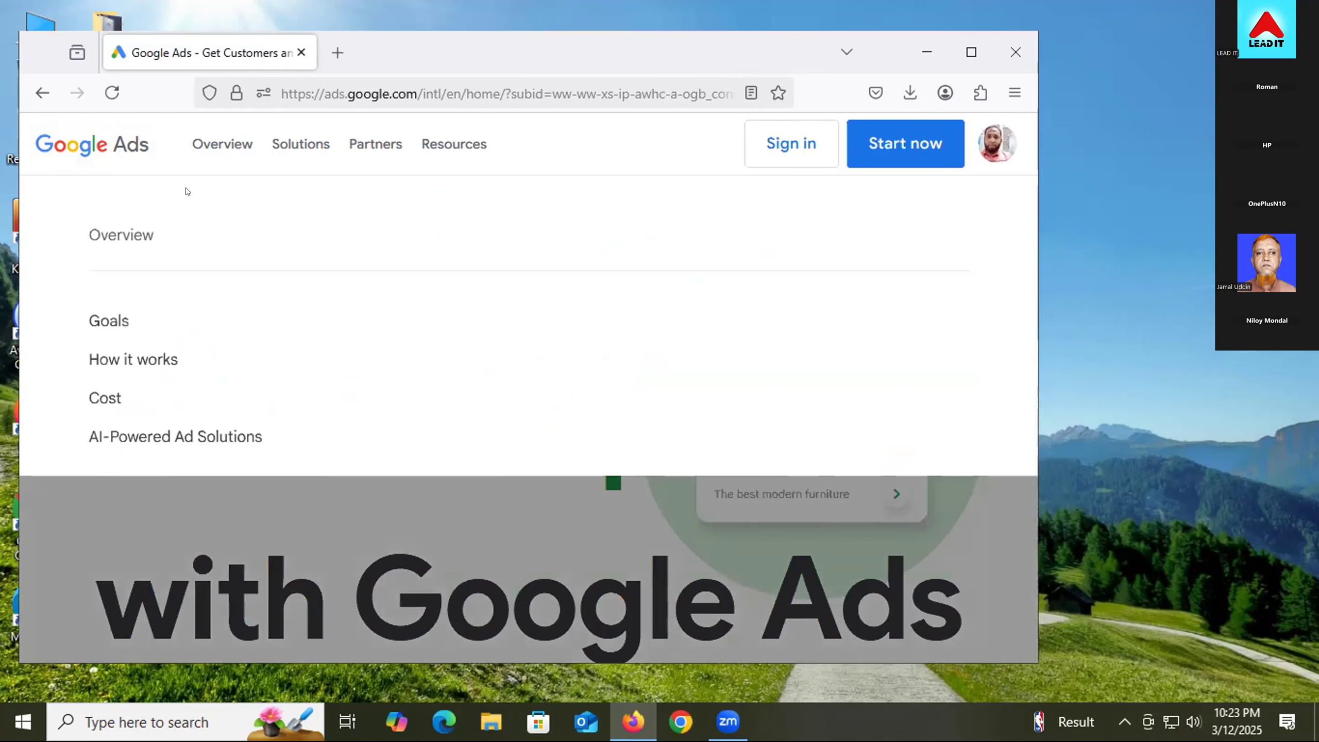
pyautogui.click(101, 529)
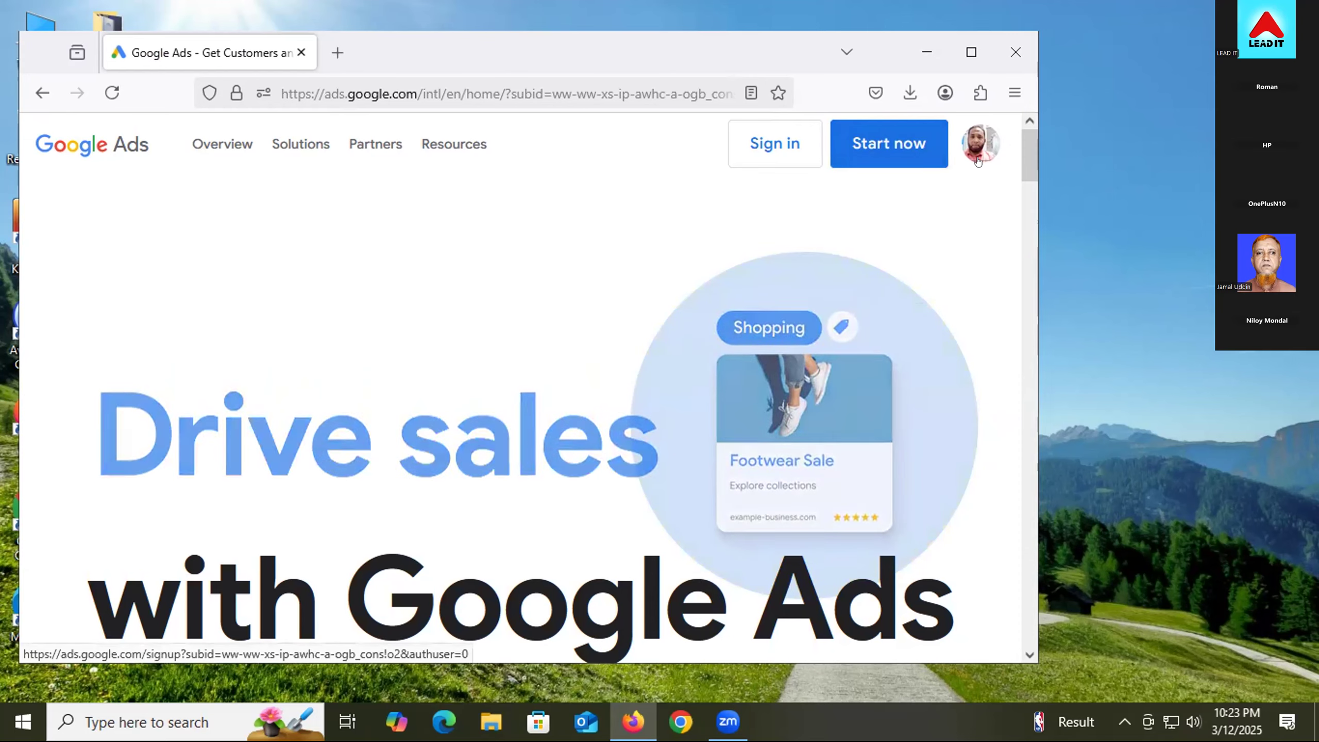
# - Start a new Google Ads campaign from the home page and look over the objective choices
pyautogui.click(900, 159)
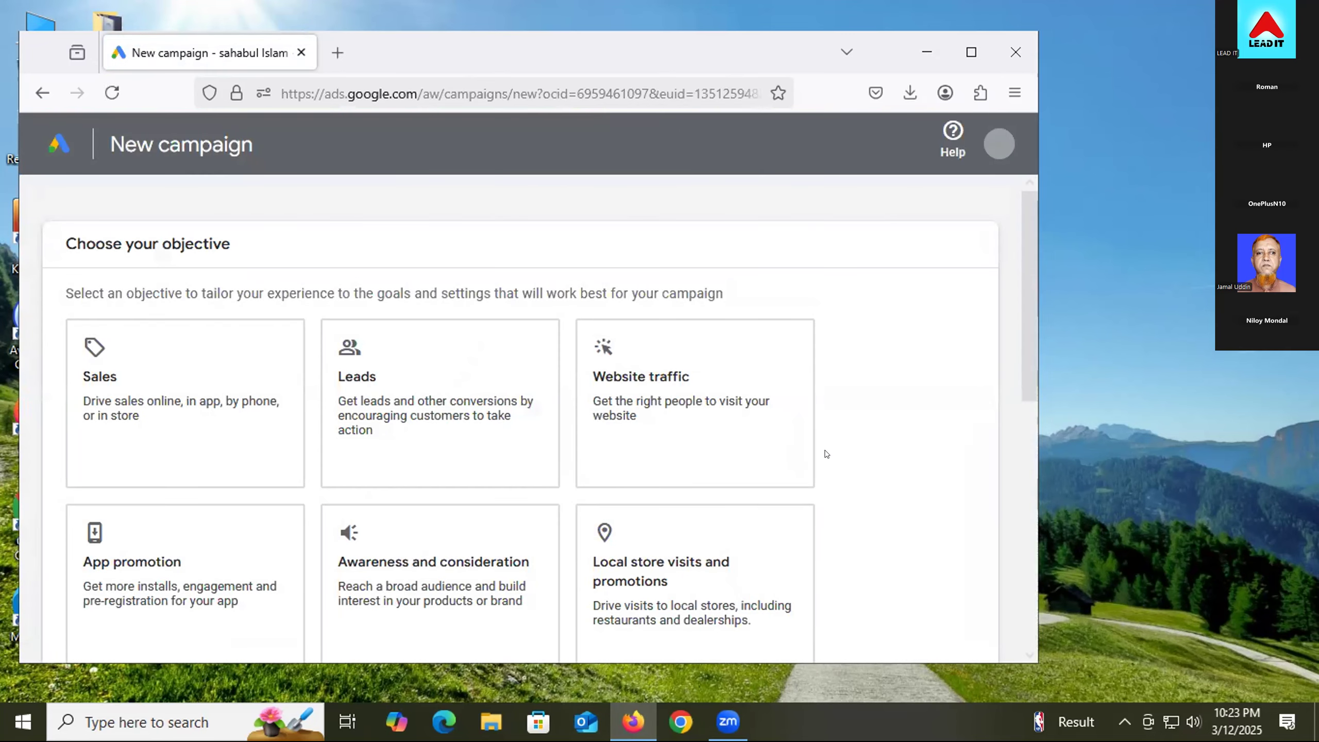
pyautogui.scroll(-2, 826, 453)
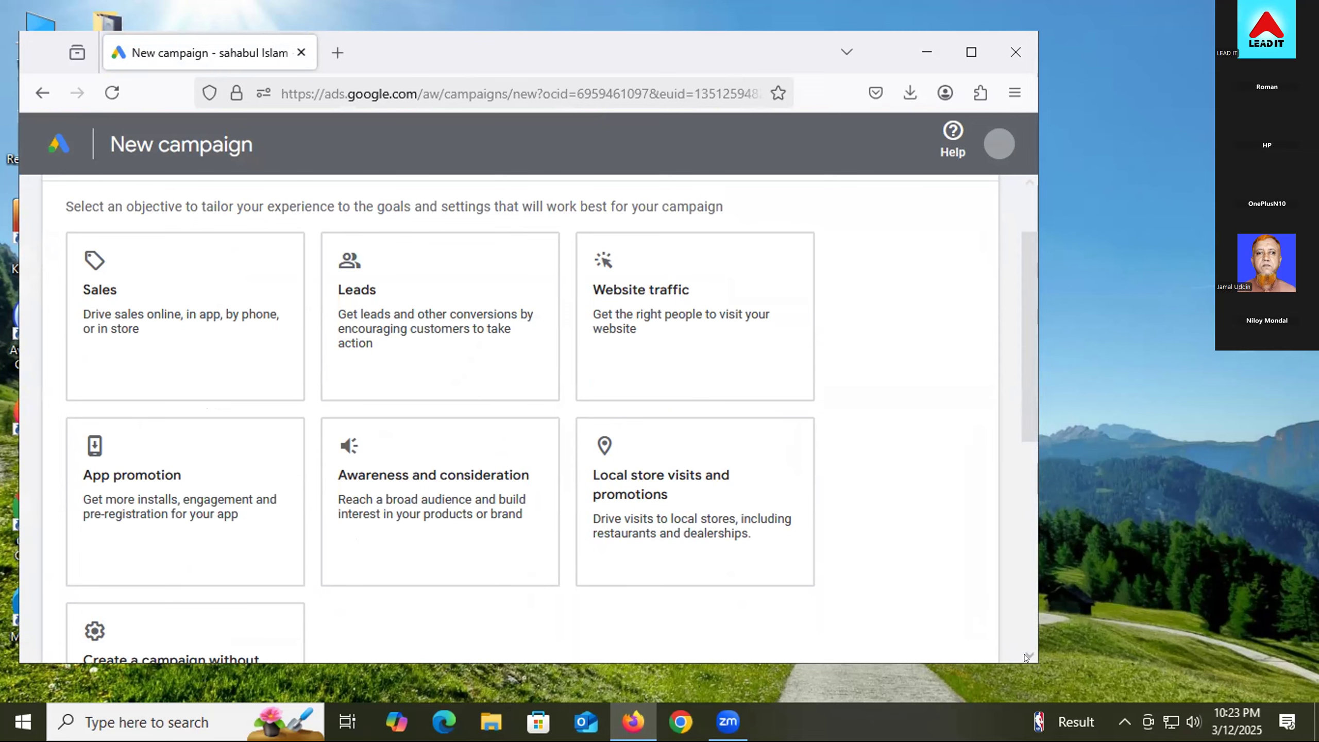
pyautogui.scroll(-1, 1031, 656)
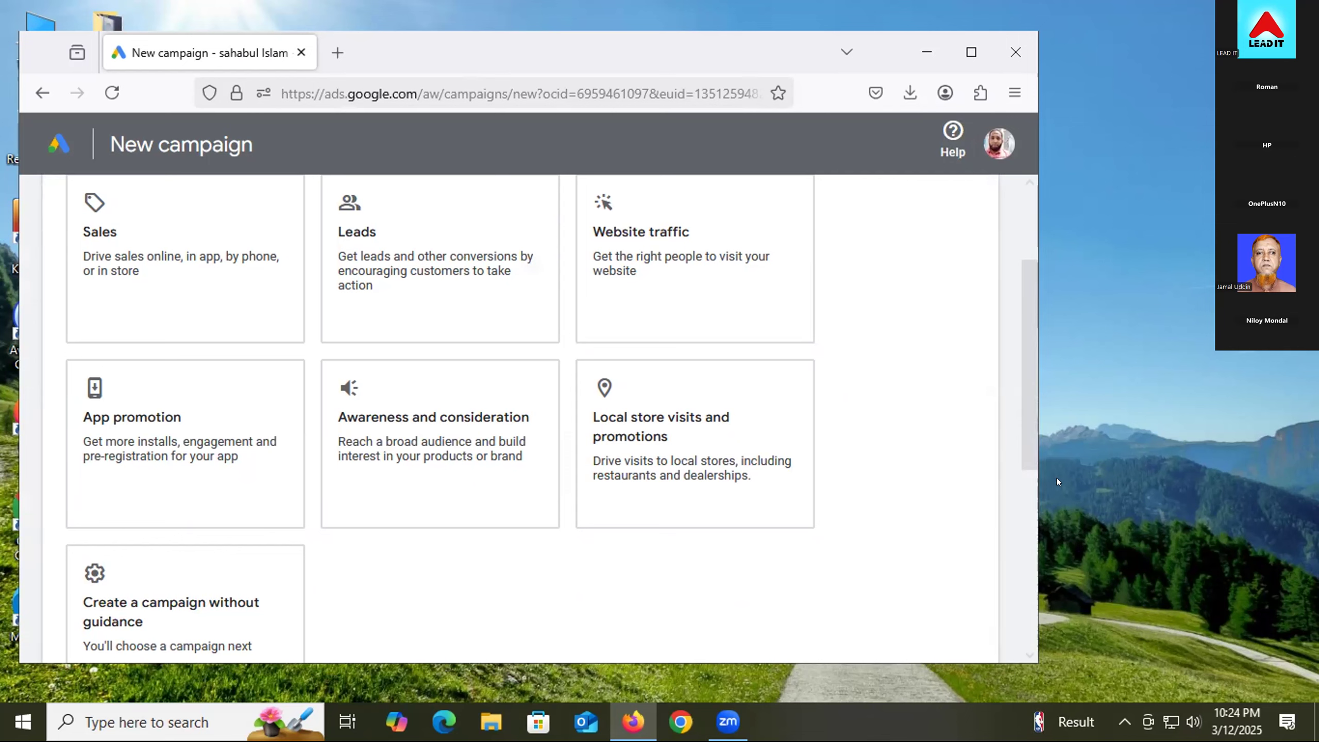
pyautogui.scroll(2, 917, 453)
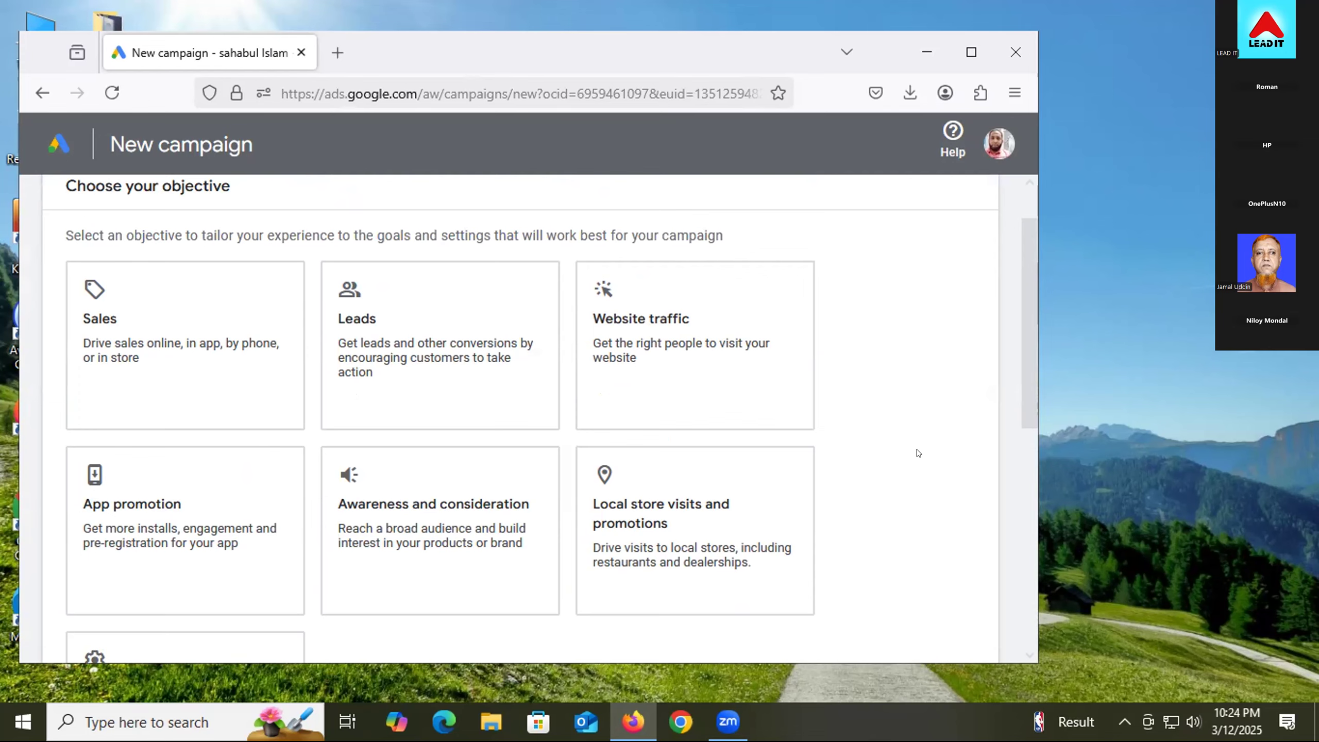
pyautogui.scroll(1, 918, 453)
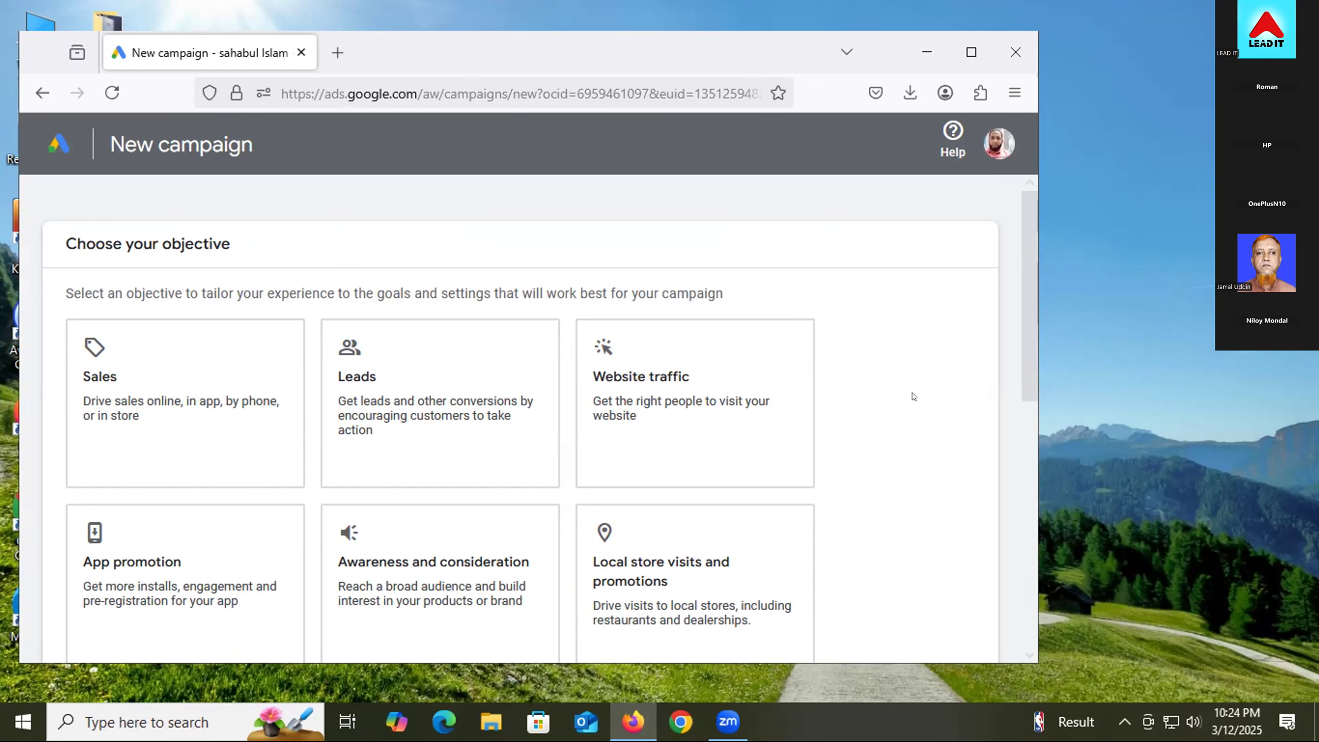
# - Examine the campaign objectives one by one, from Sales, Leads and Website traffic to Create a campaign without guidance
pyautogui.scroll(-2, 914, 396)
pyautogui.click(116, 288)
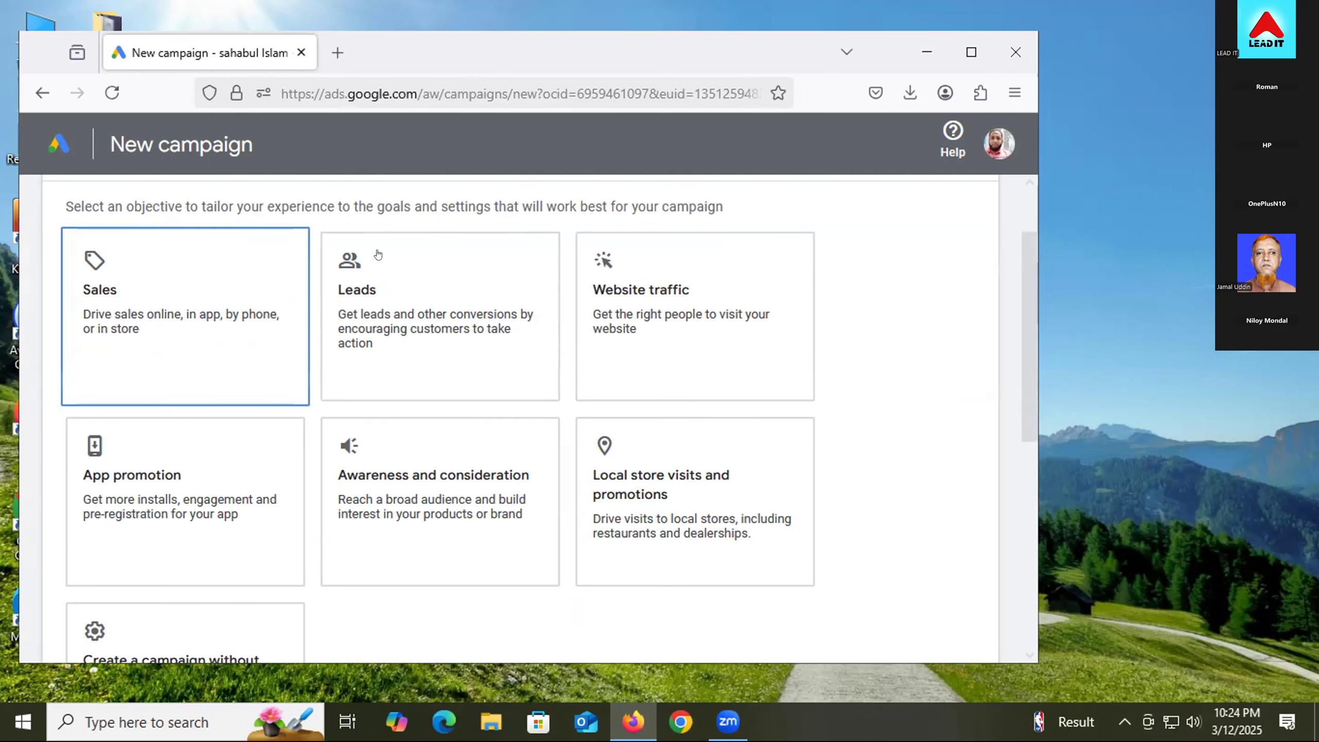
pyautogui.click(441, 290)
pyautogui.click(657, 270)
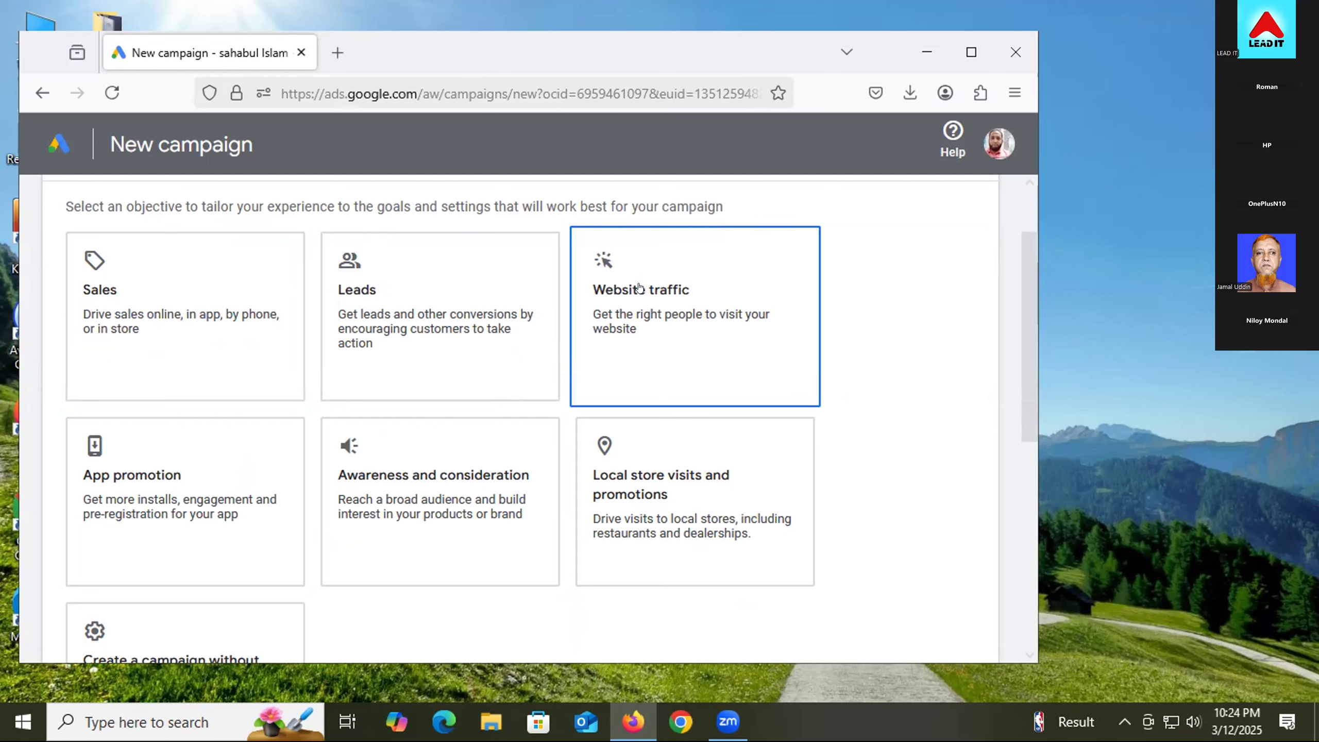
pyautogui.click(468, 302)
pyautogui.click(165, 485)
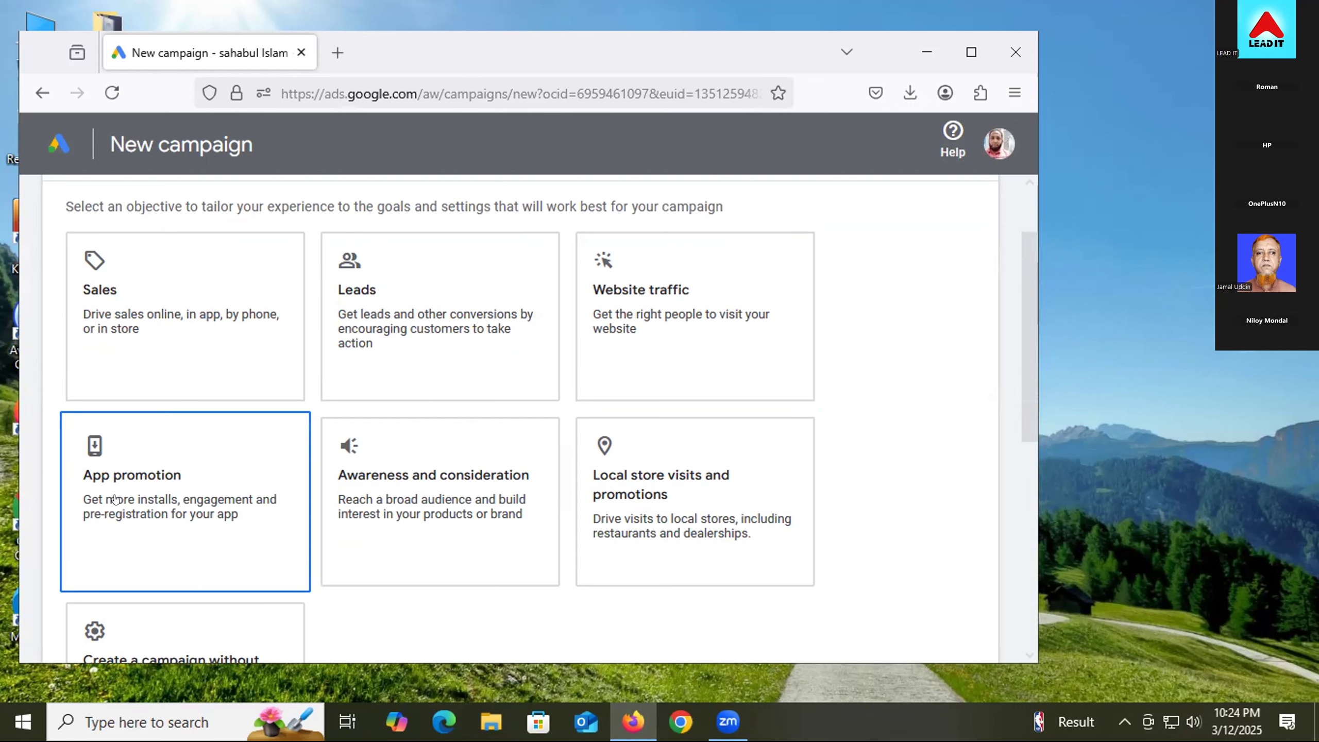
pyautogui.click(439, 544)
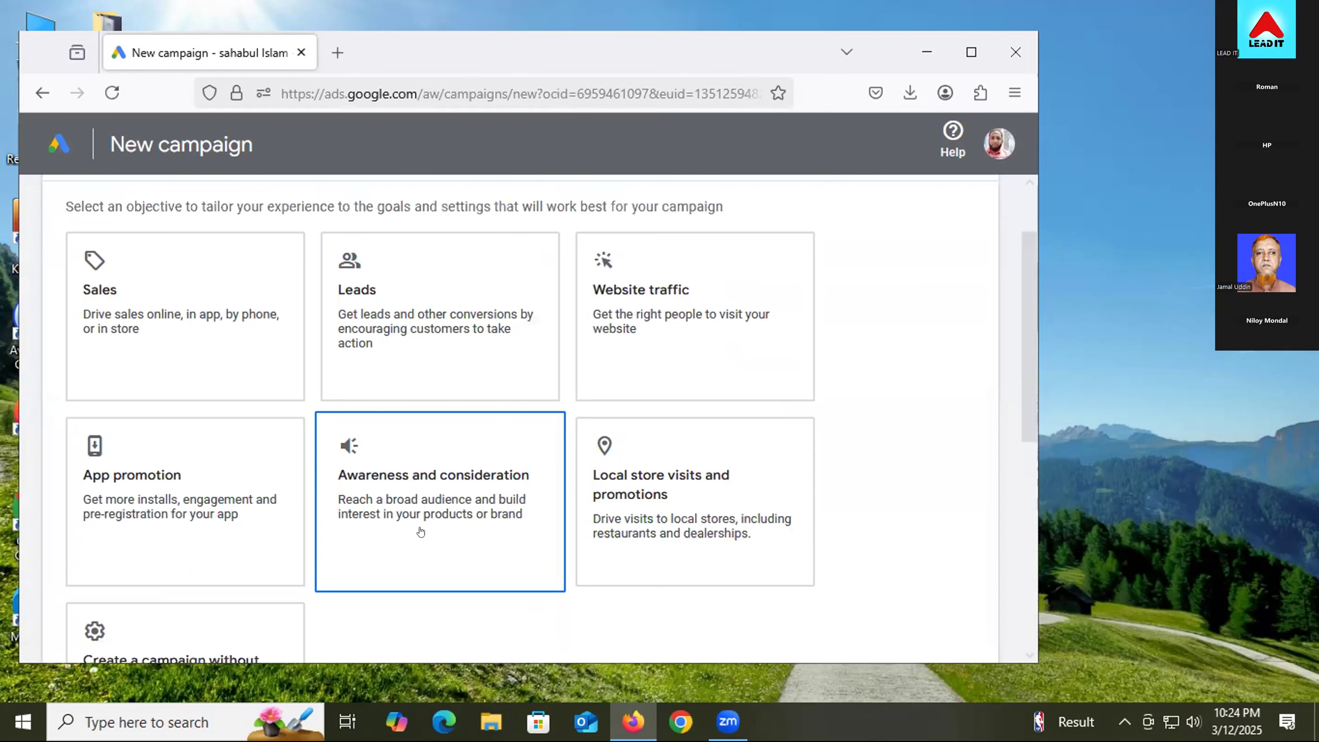
pyautogui.click(624, 513)
pyautogui.scroll(-3, 730, 513)
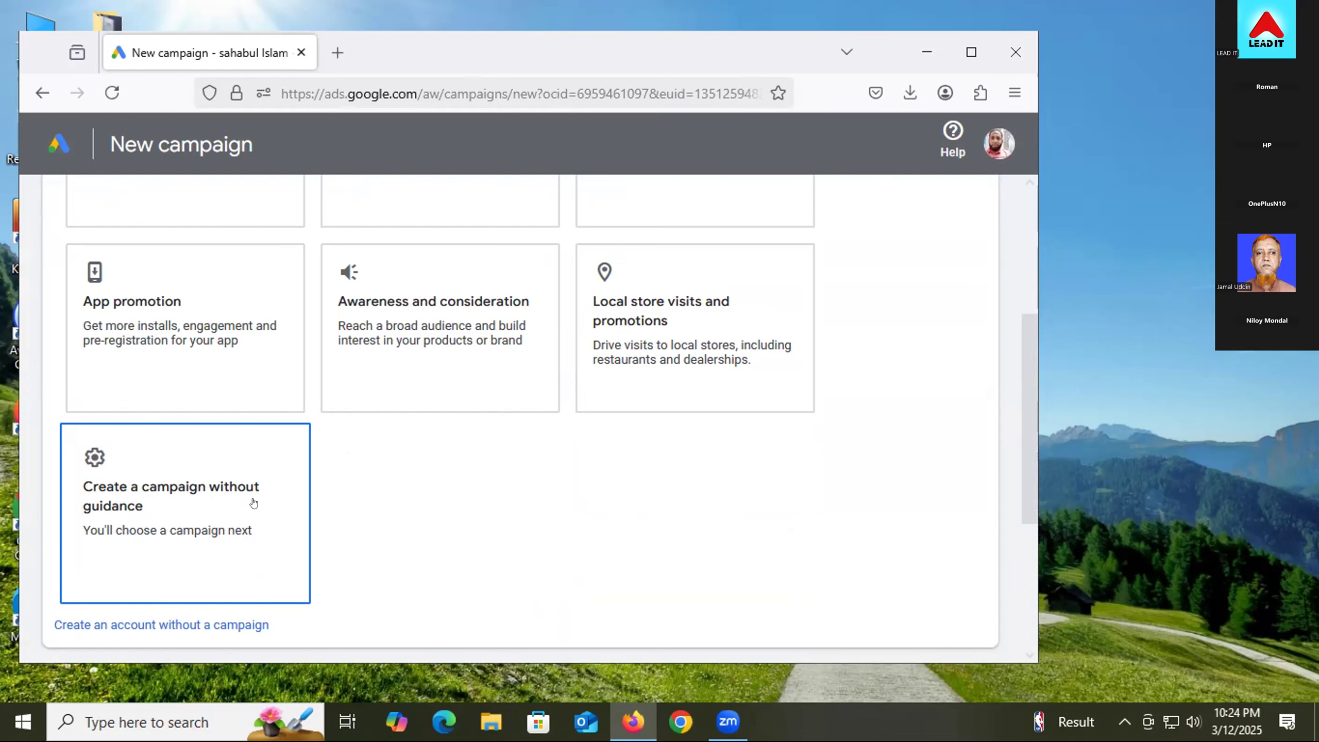
pyautogui.scroll(5, 251, 501)
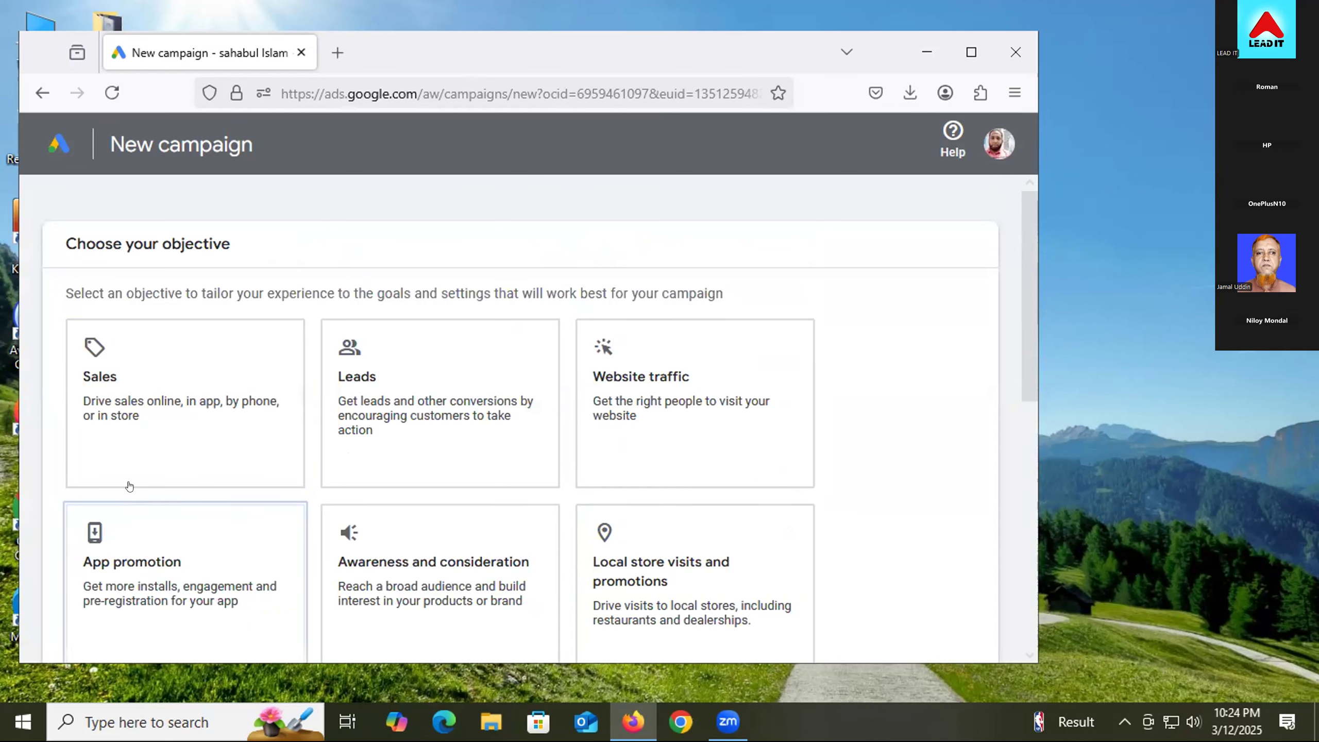
pyautogui.scroll(-2, 675, 439)
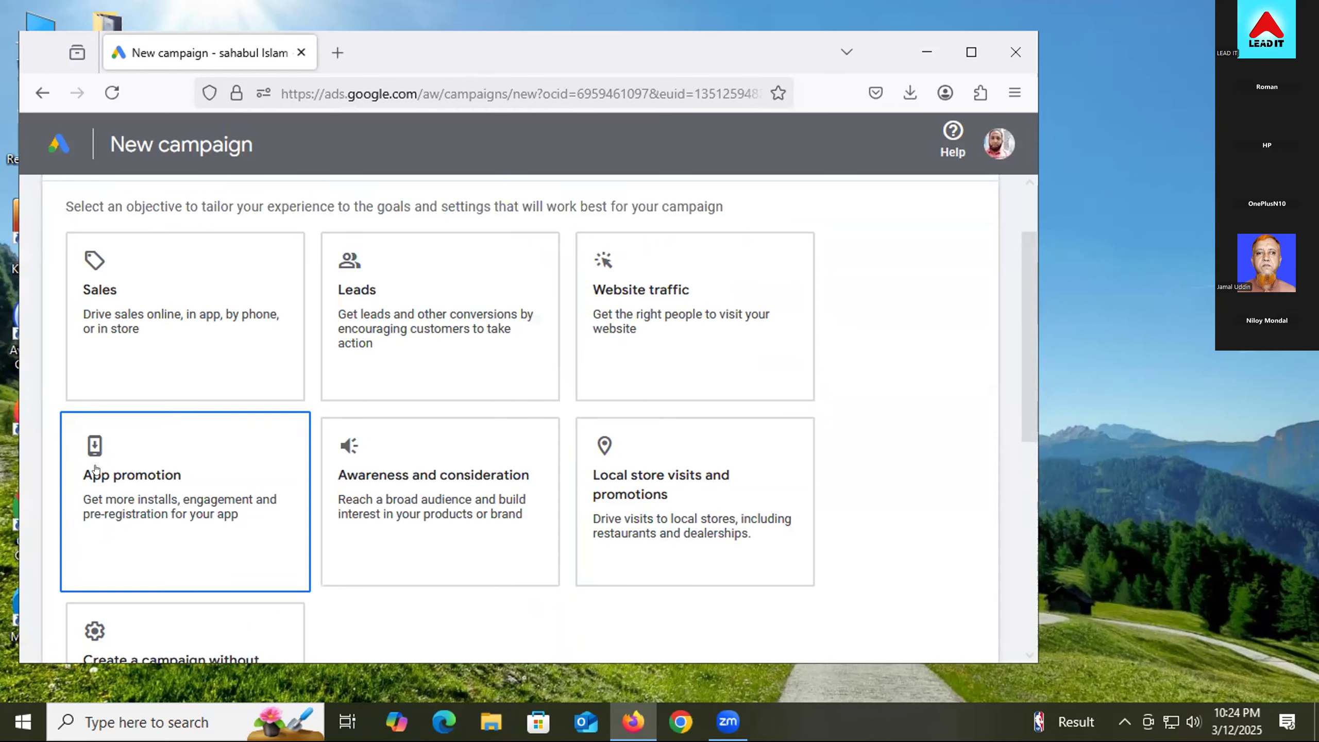
pyautogui.scroll(-5, 606, 516)
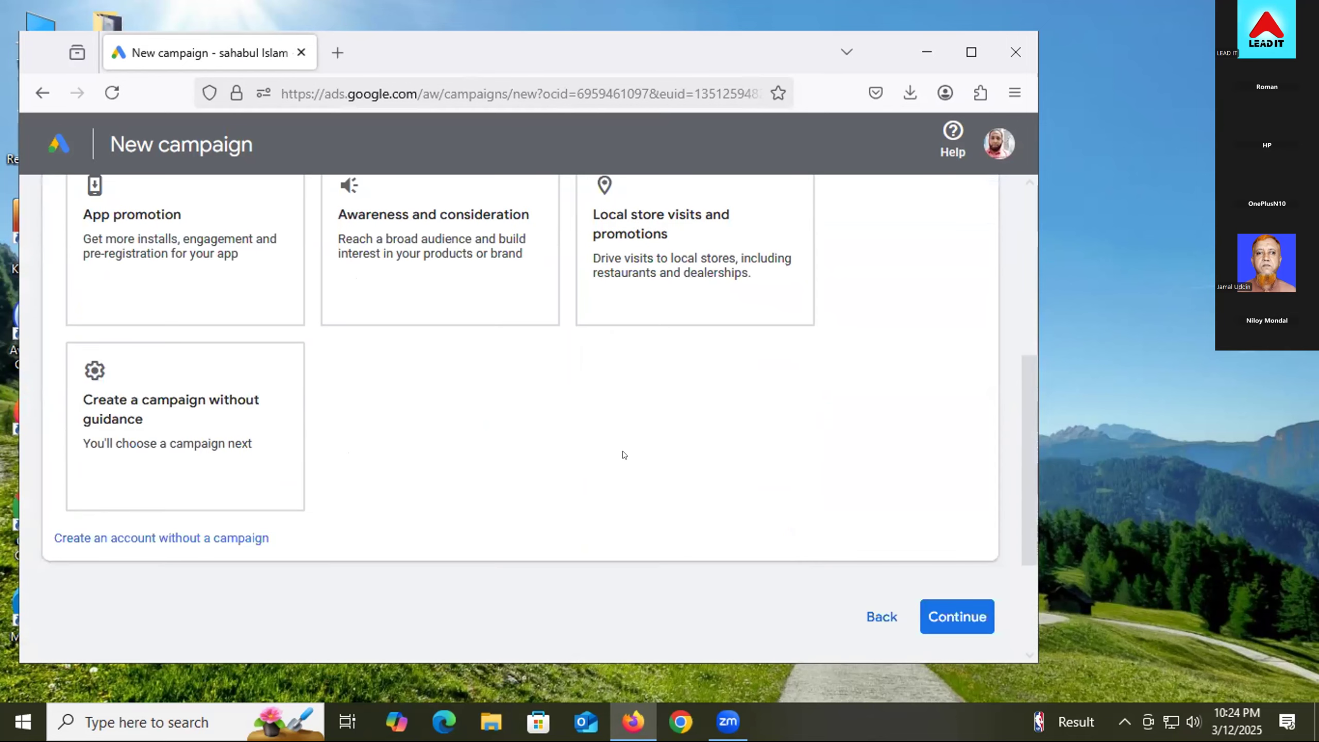
pyautogui.scroll(3, 111, 377)
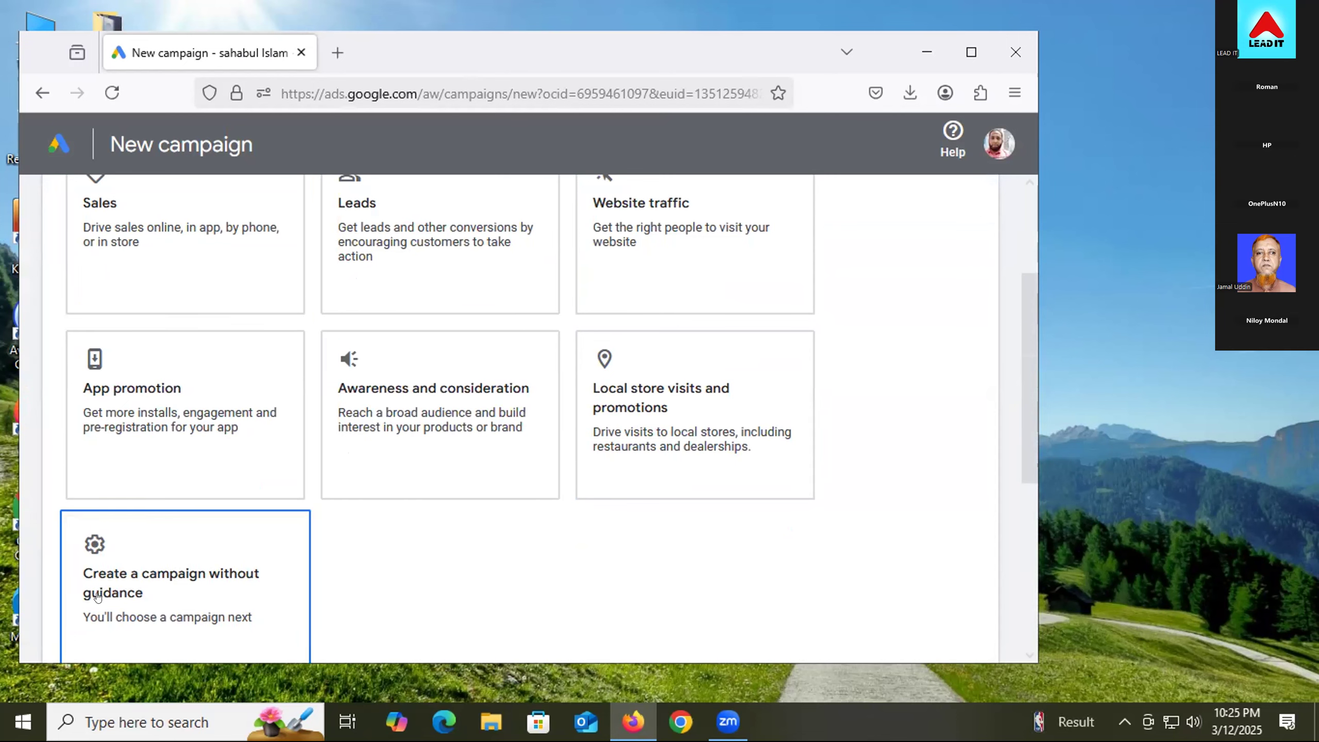
# - Choose Create a campaign without guidance as the objective and view the campaign types offered
pyautogui.scroll(-2, 158, 578)
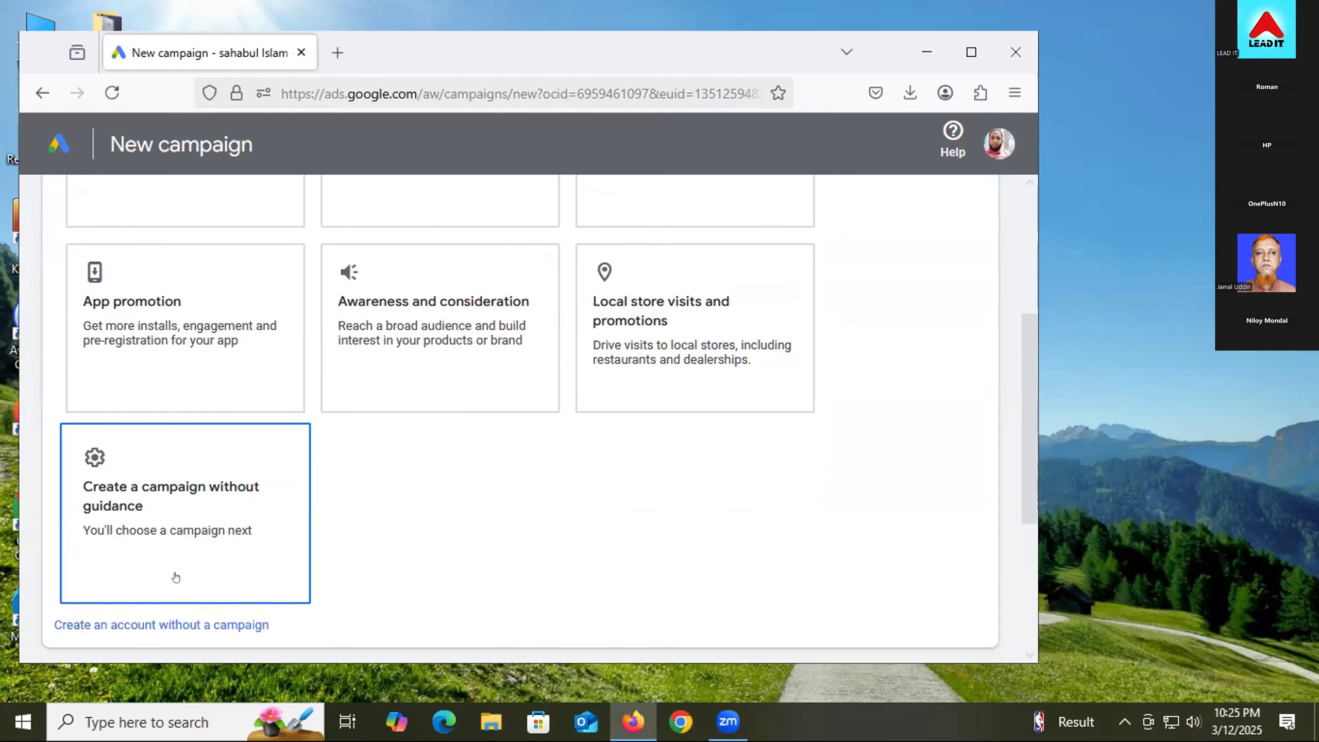
pyautogui.click(191, 518)
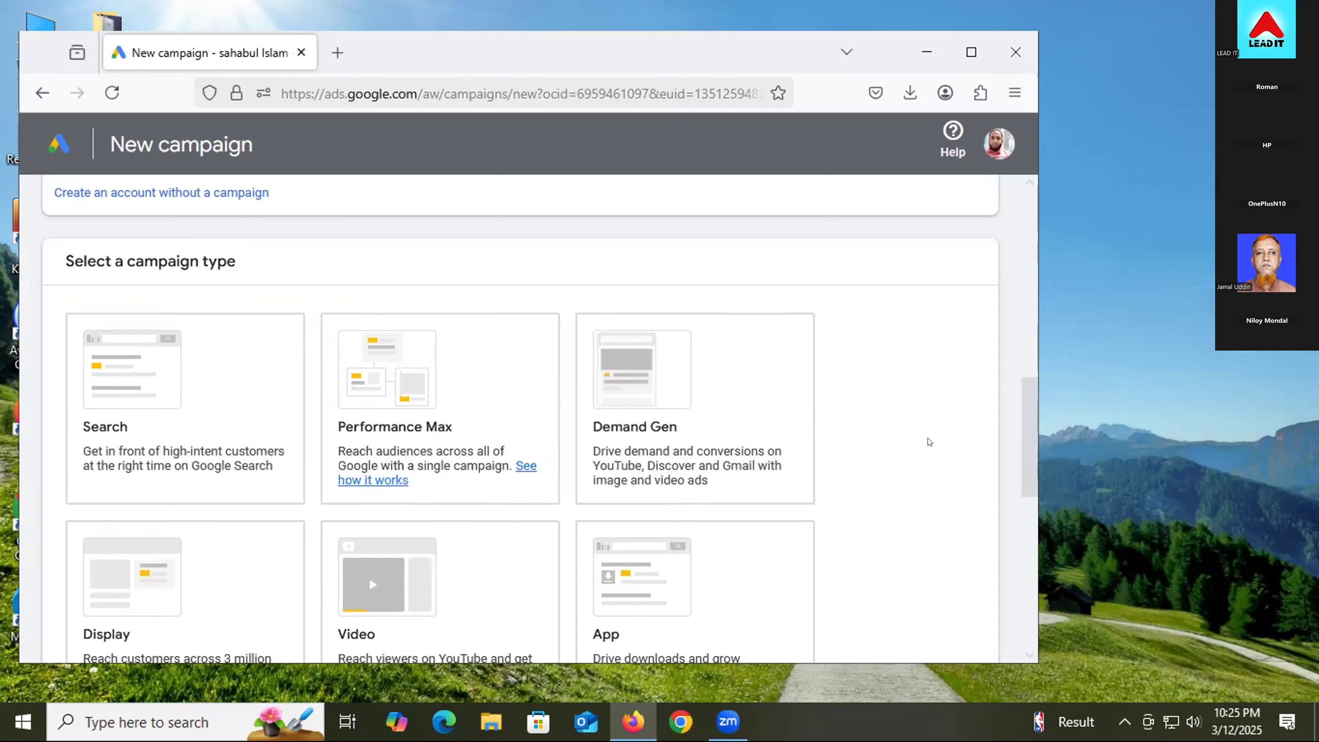
pyautogui.scroll(-2, 929, 442)
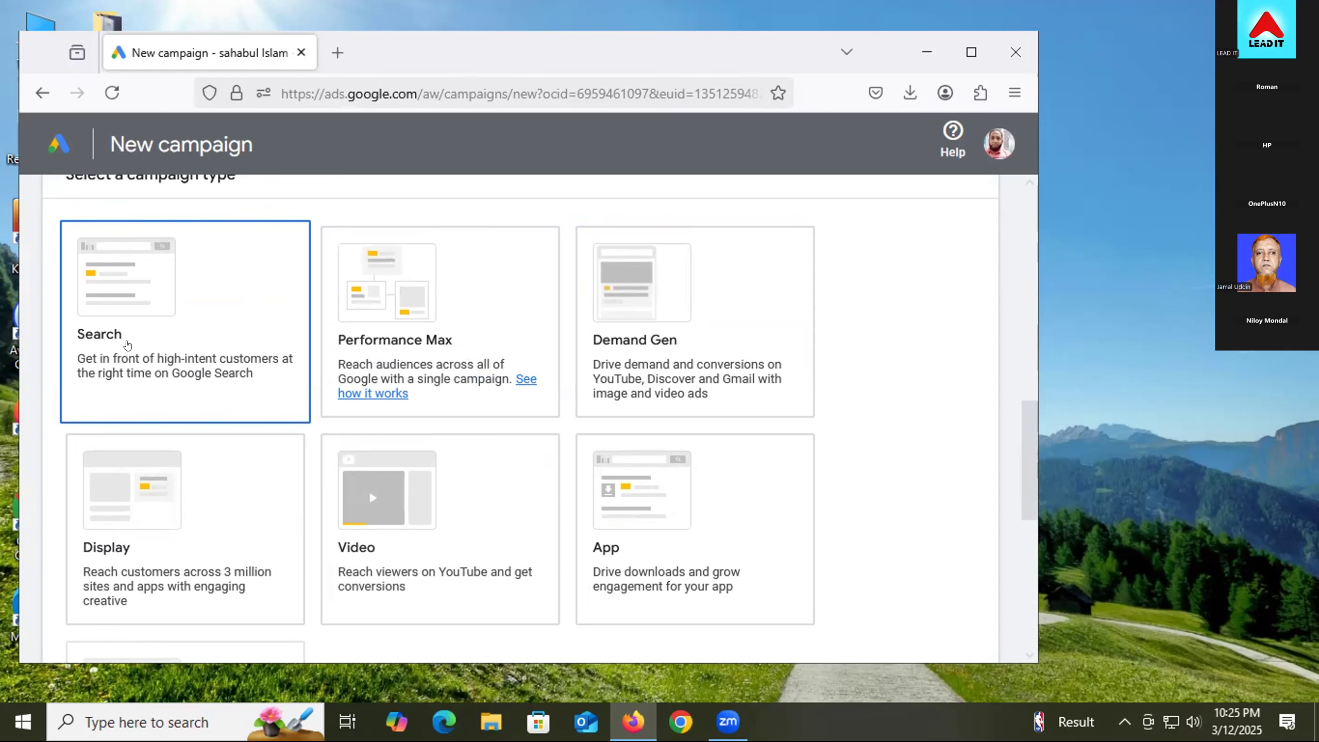
# - Open a new private browsing window and load google.com in it
pyautogui.click(1016, 94)
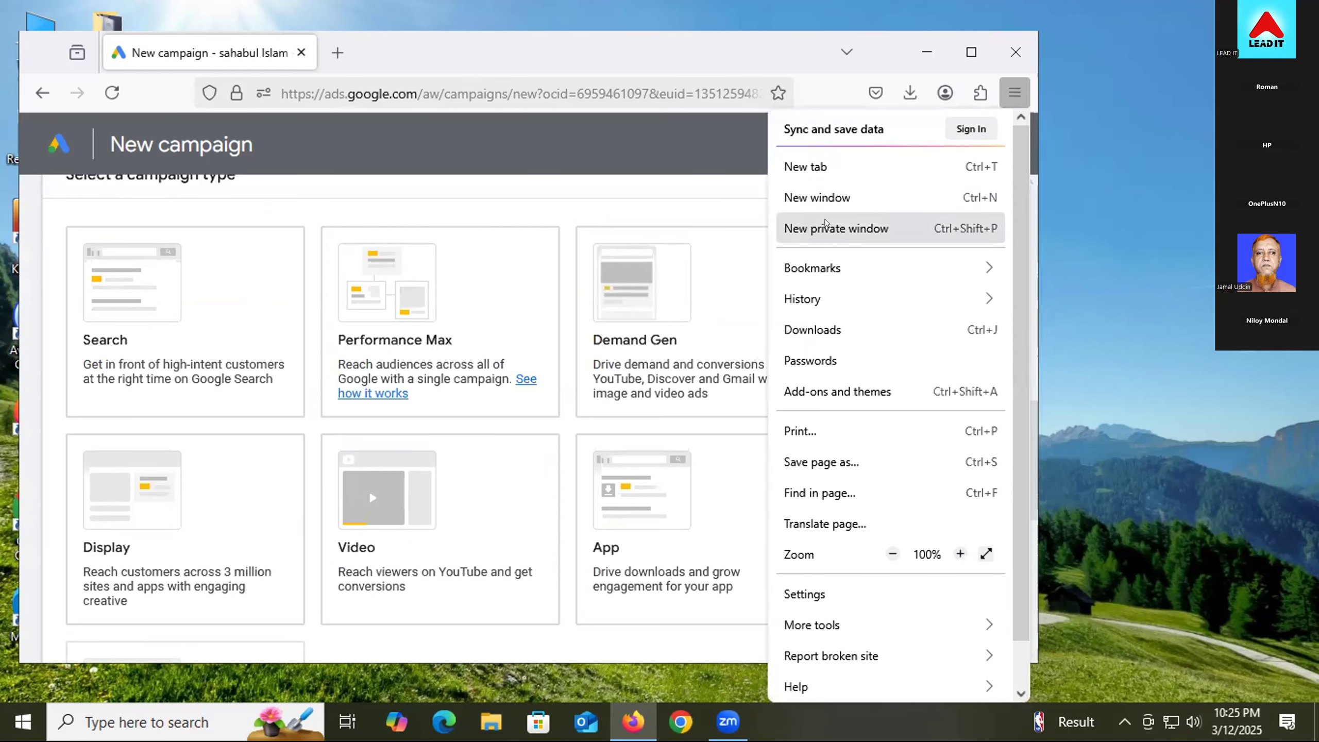
pyautogui.click(827, 223)
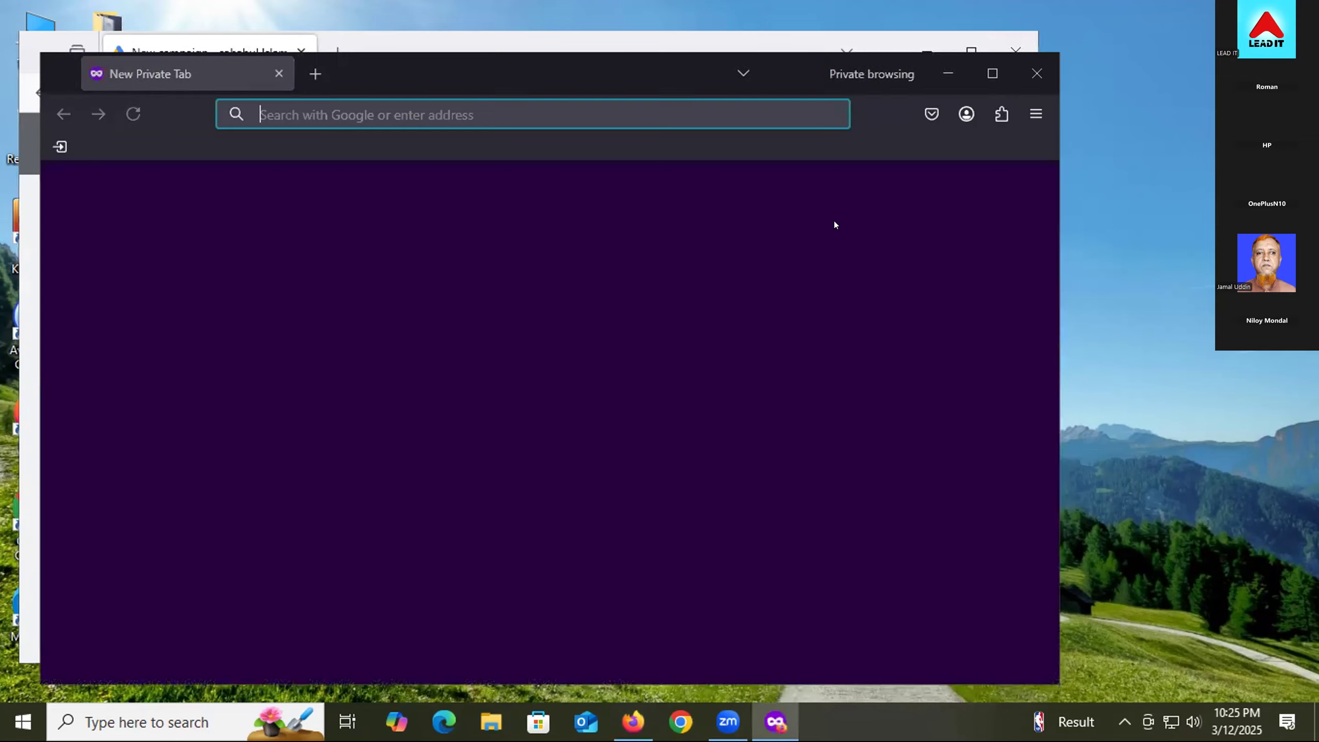
pyautogui.click(298, 126)
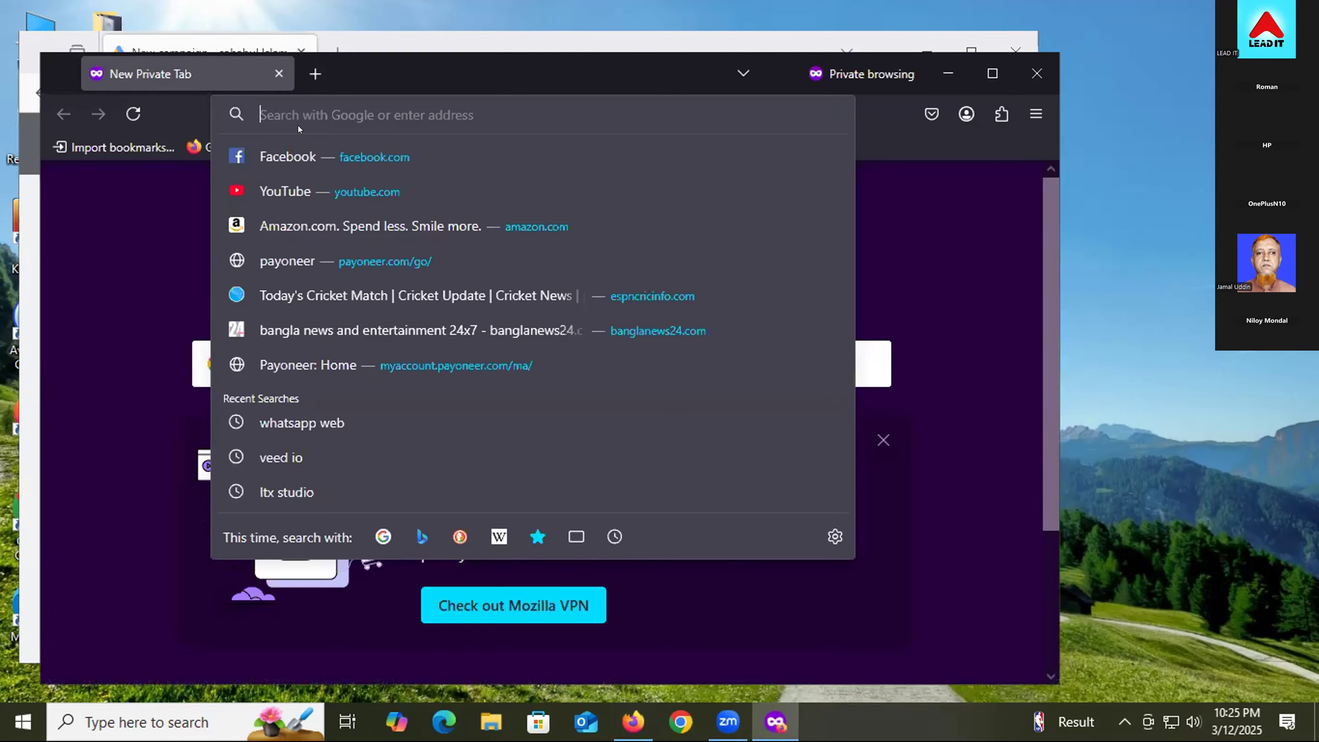
pyautogui.write('google.com/')
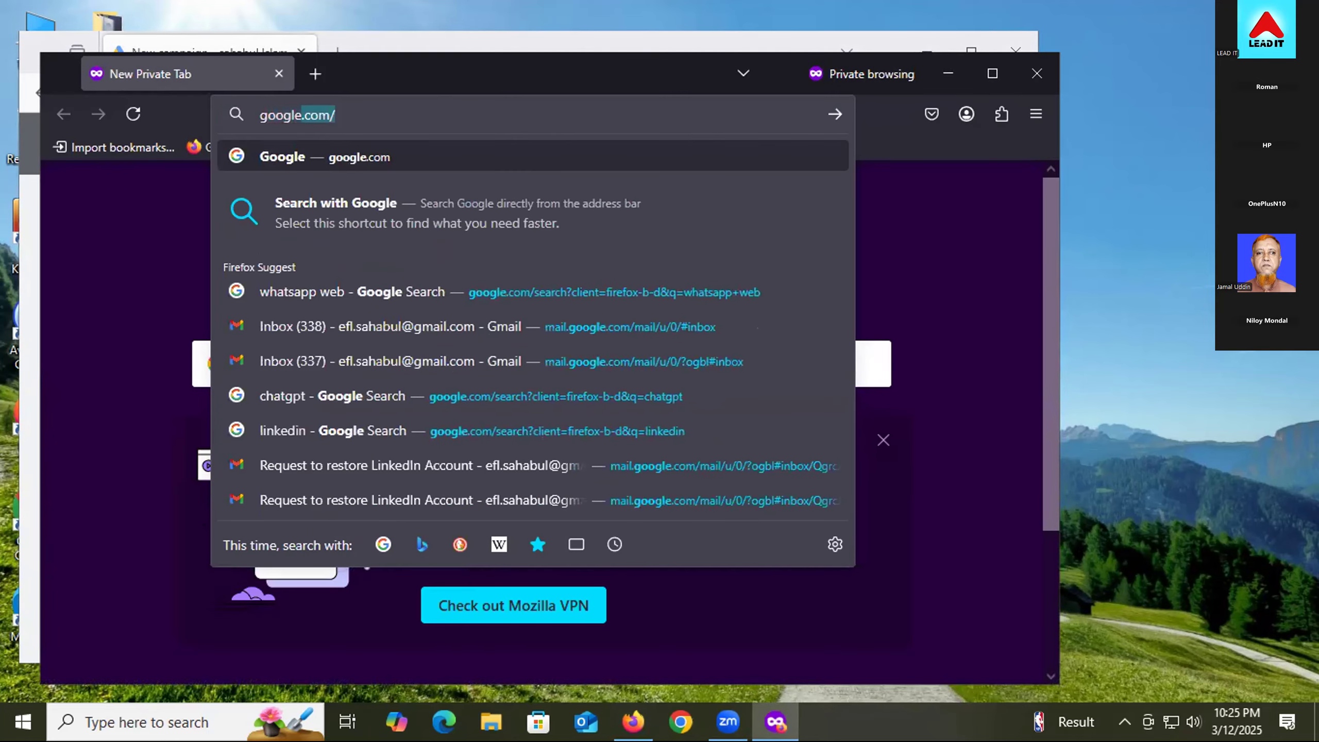
pyautogui.press('Return')
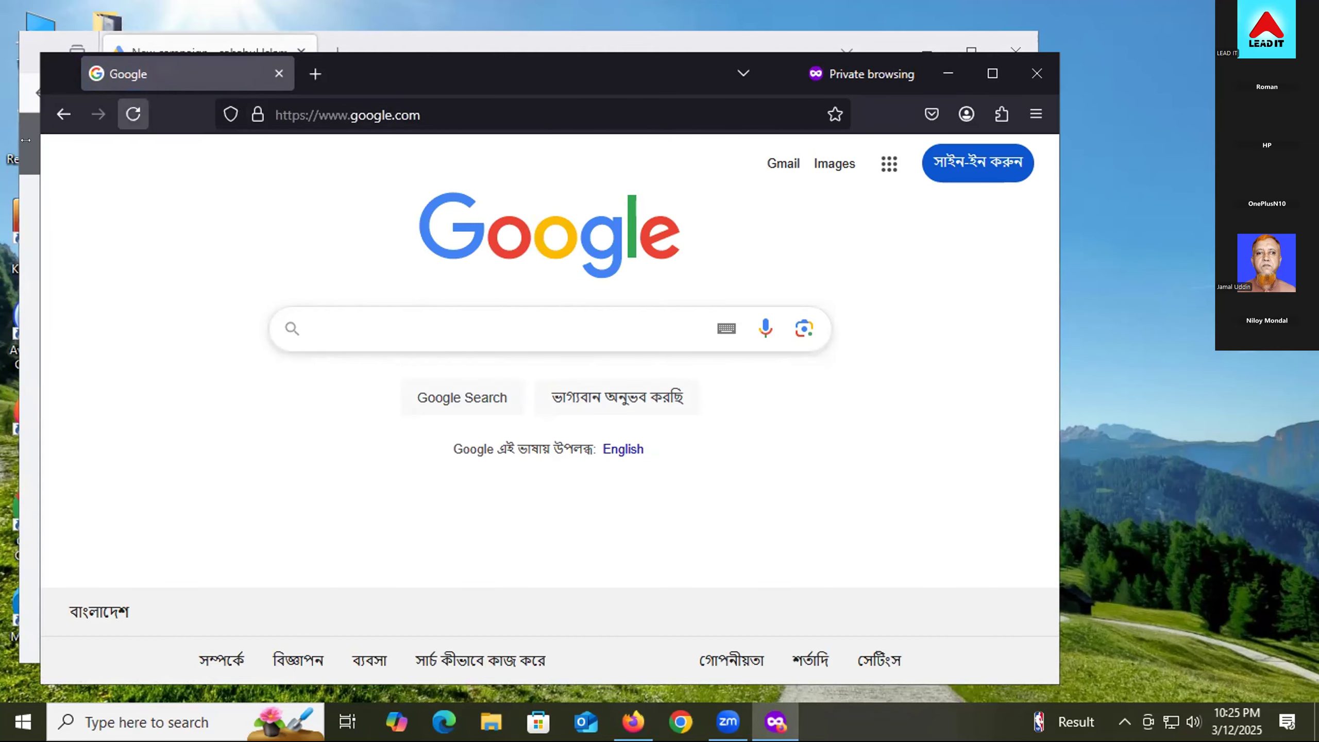
# - Open the language and region options under the other settings of Google's search settings
pyautogui.click(872, 666)
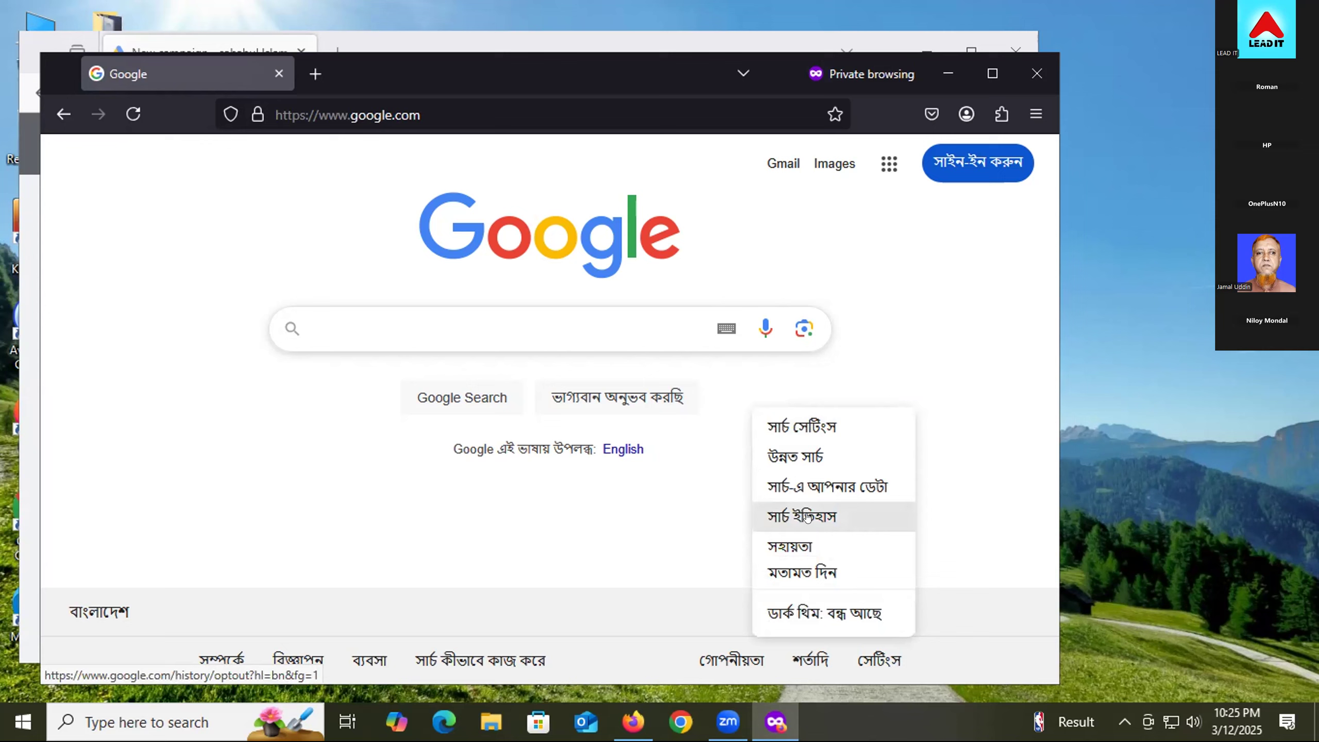
pyautogui.click(801, 425)
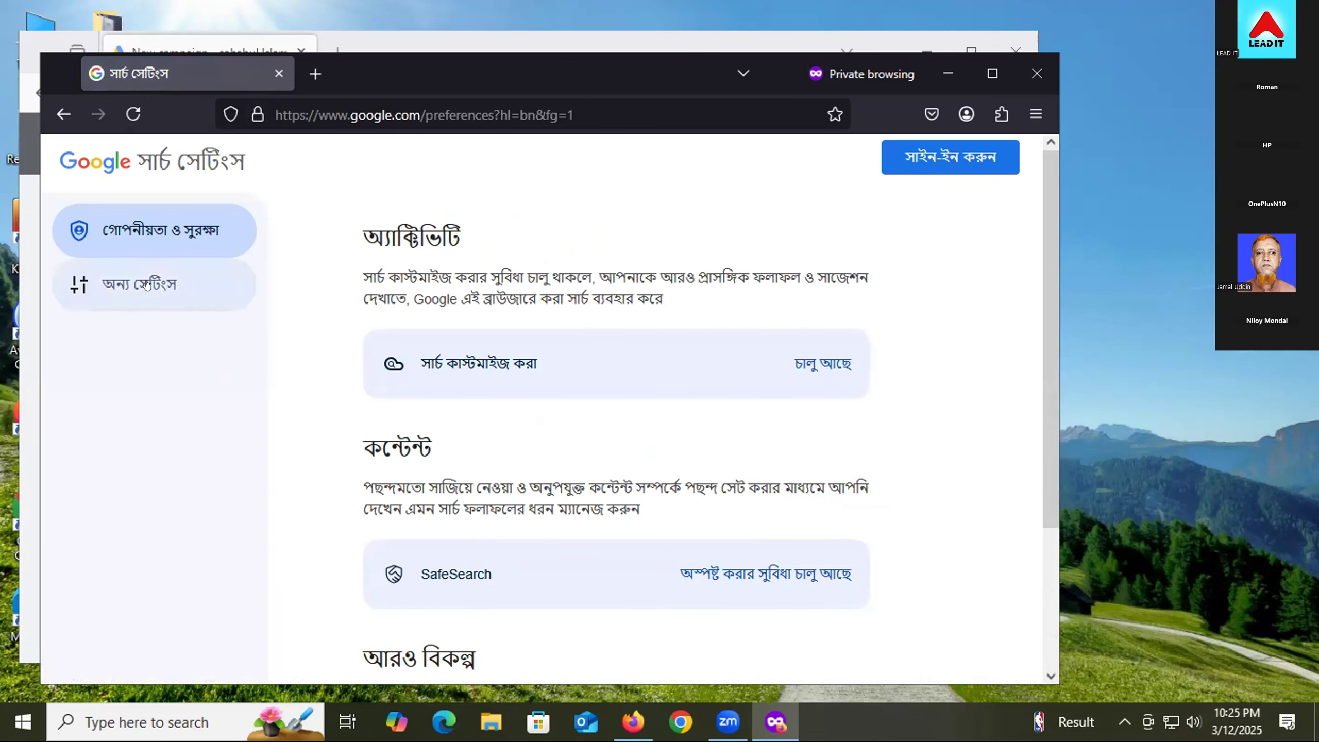
pyautogui.click(130, 285)
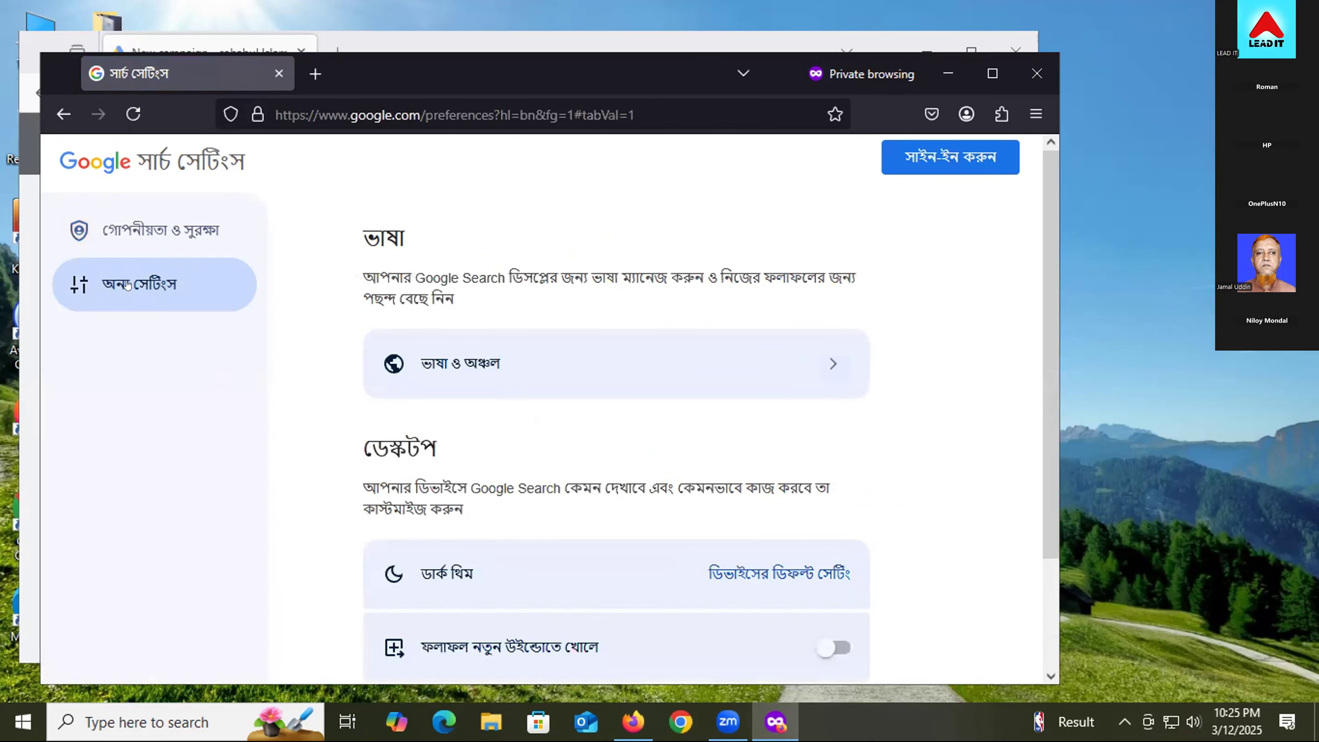
pyautogui.click(530, 374)
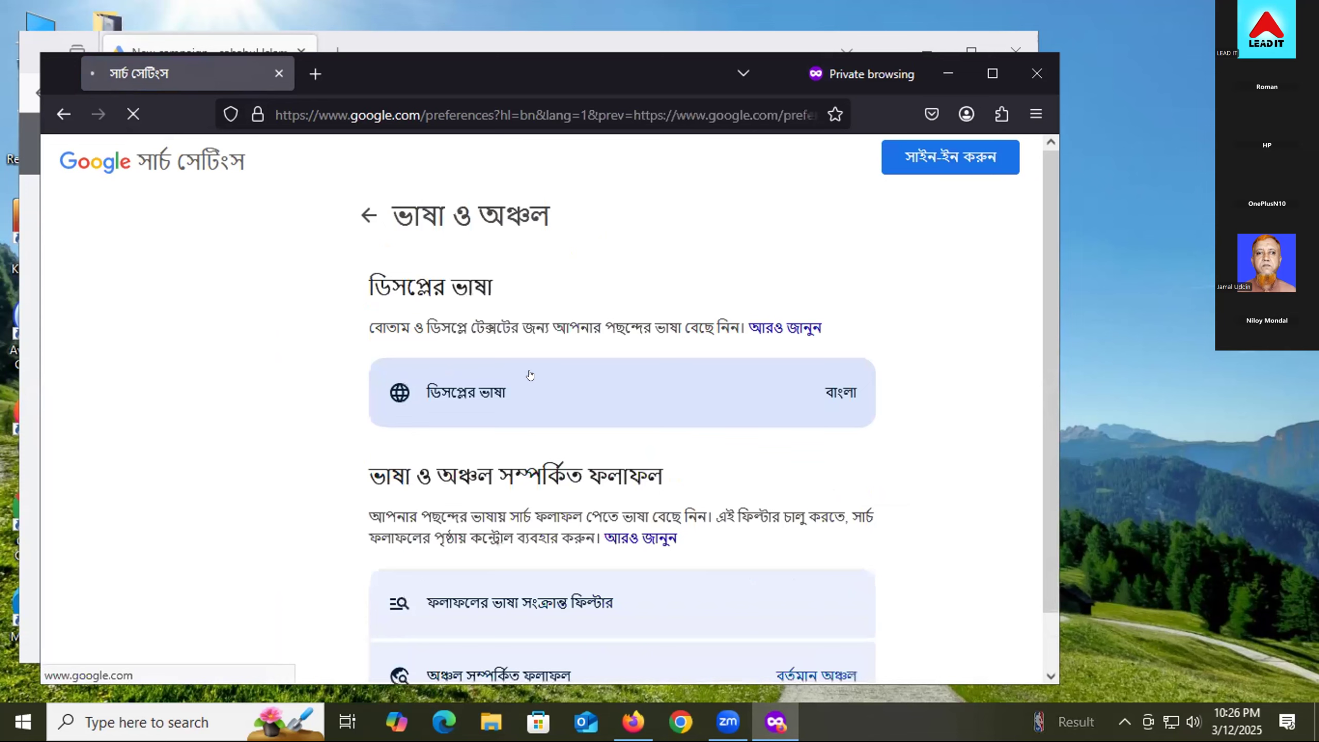
# - Set the Google Search display language to English and confirm the choice
pyautogui.click(529, 375)
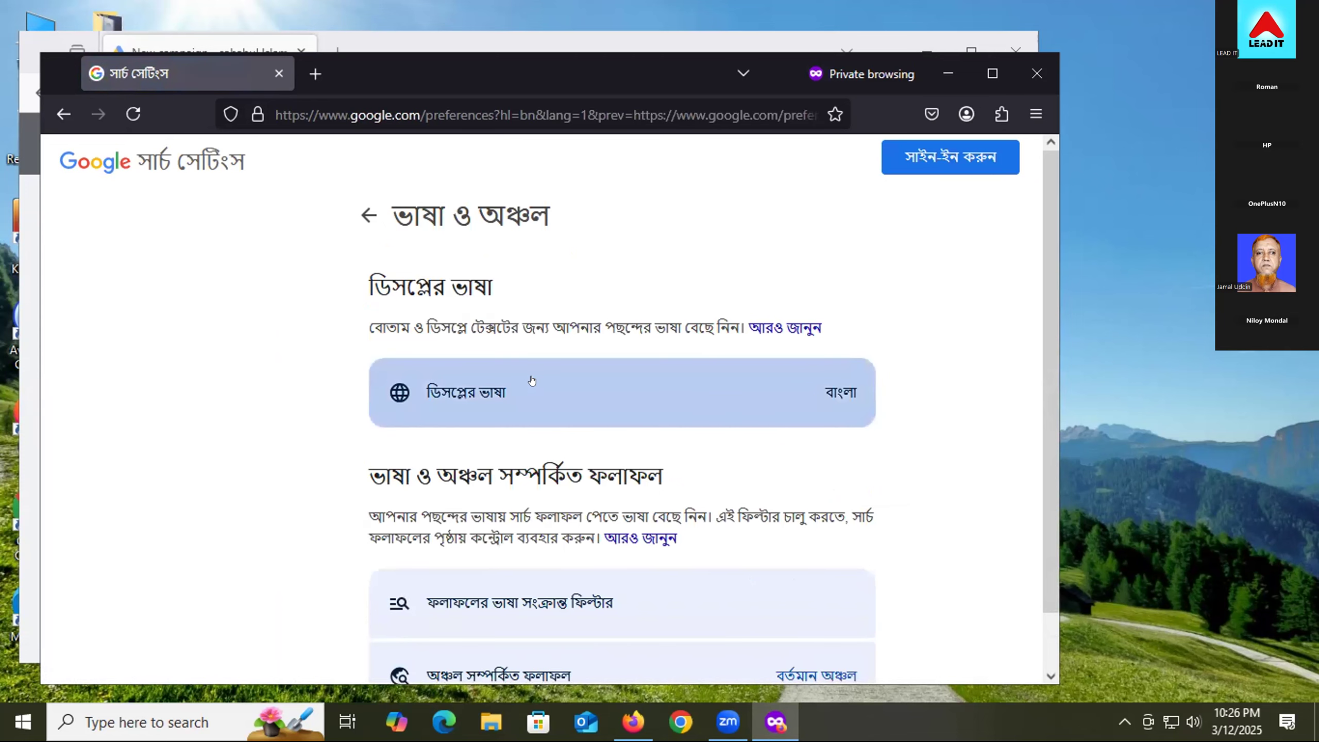
pyautogui.click(486, 317)
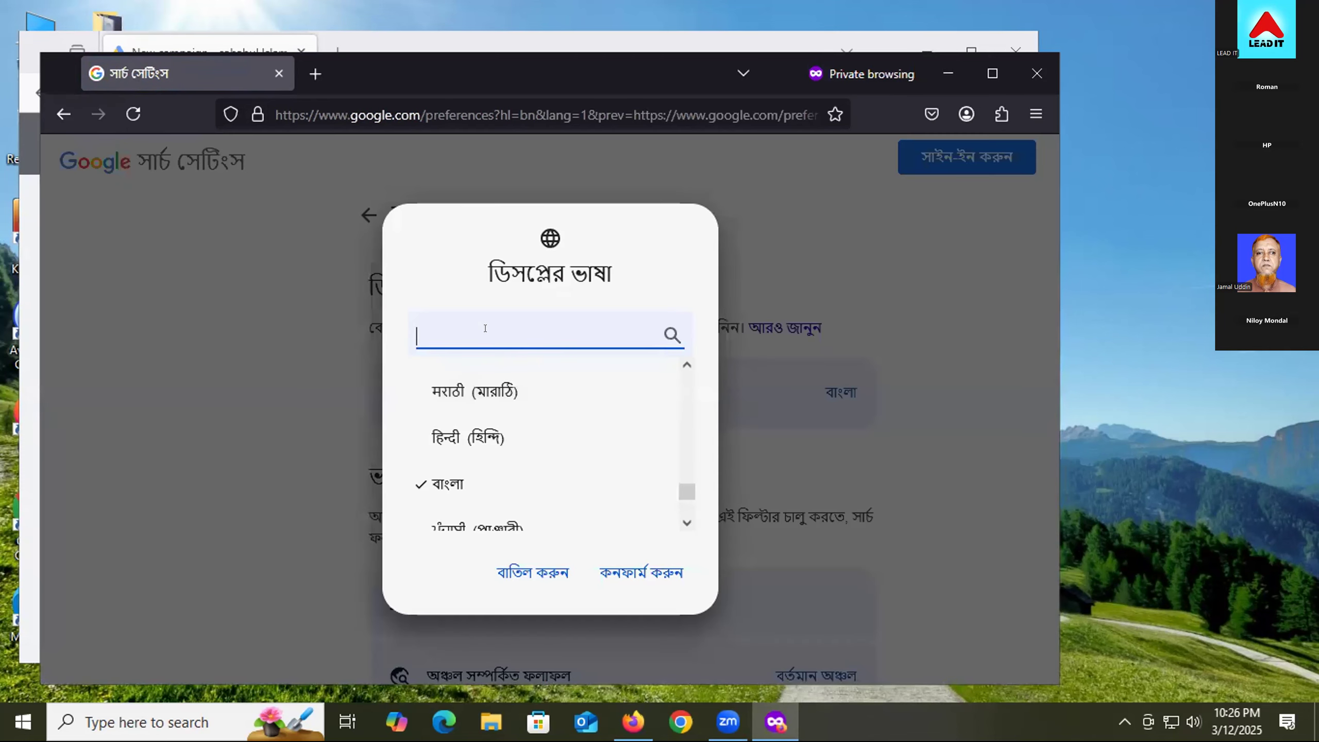
pyautogui.write('englis')
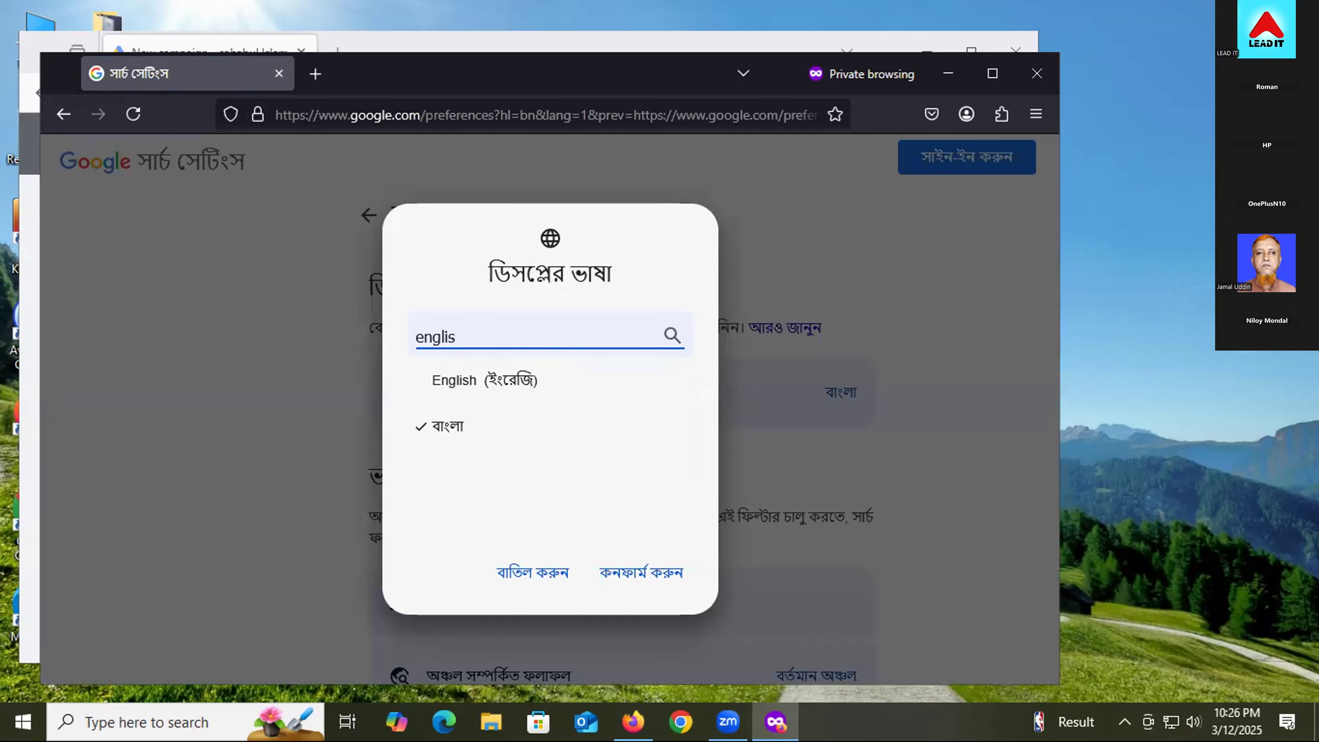
pyautogui.click(455, 378)
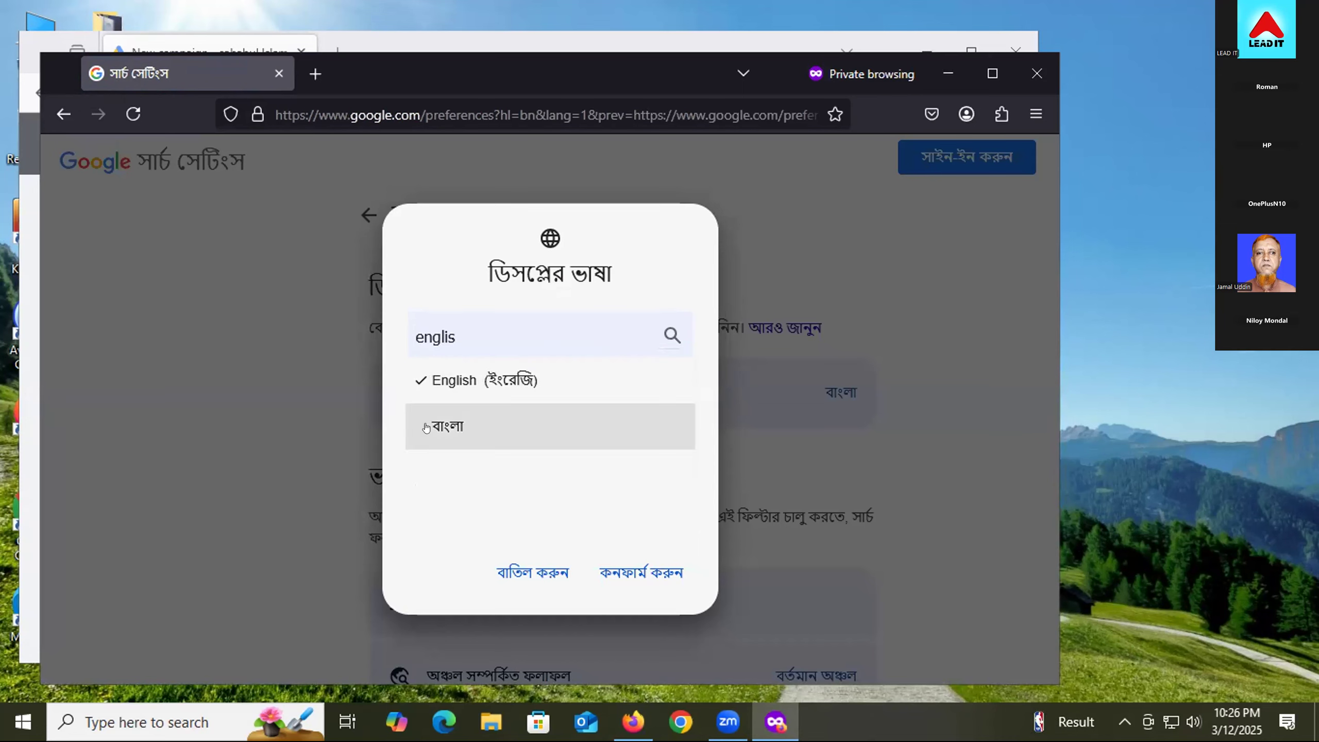
pyautogui.click(623, 572)
# - Set the Google Search results region to United States and confirm the choice
pyautogui.scroll(-1, 357, 484)
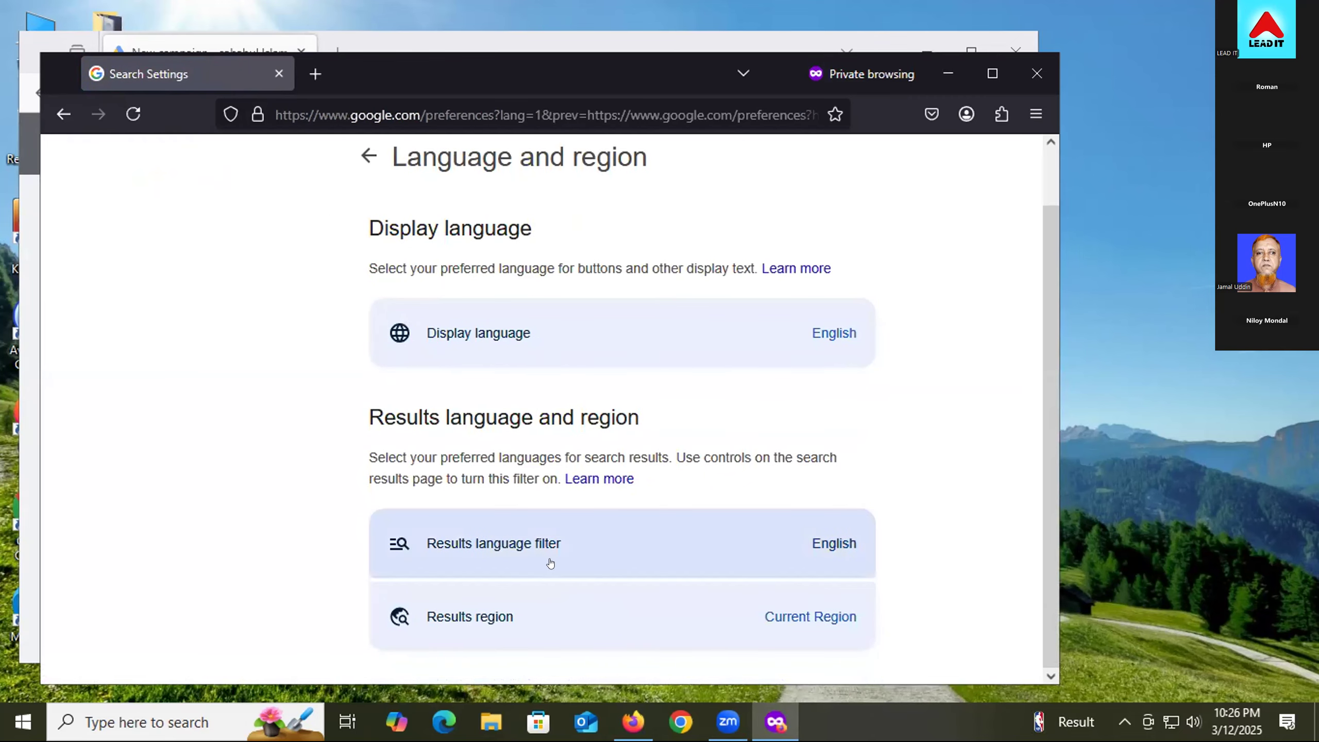
pyautogui.click(545, 623)
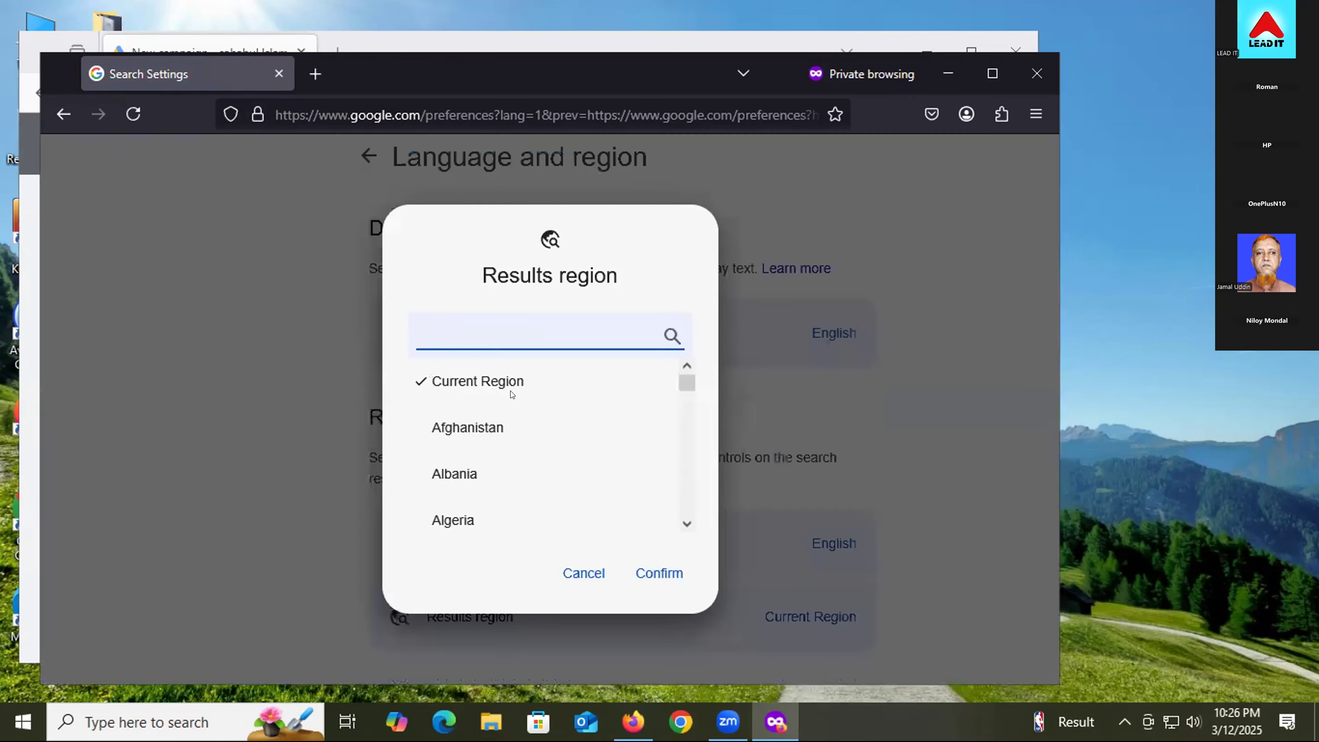
pyautogui.click(486, 334)
pyautogui.write('united')
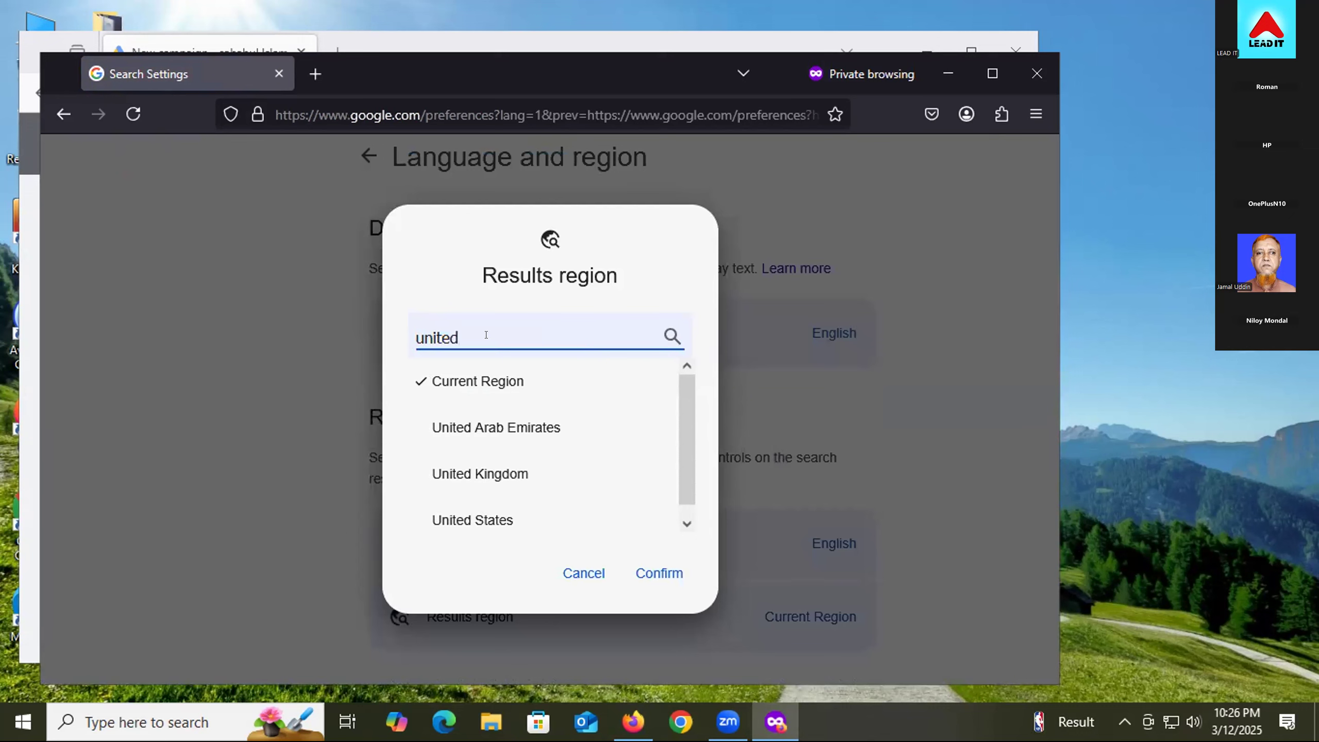
pyautogui.write(' sta')
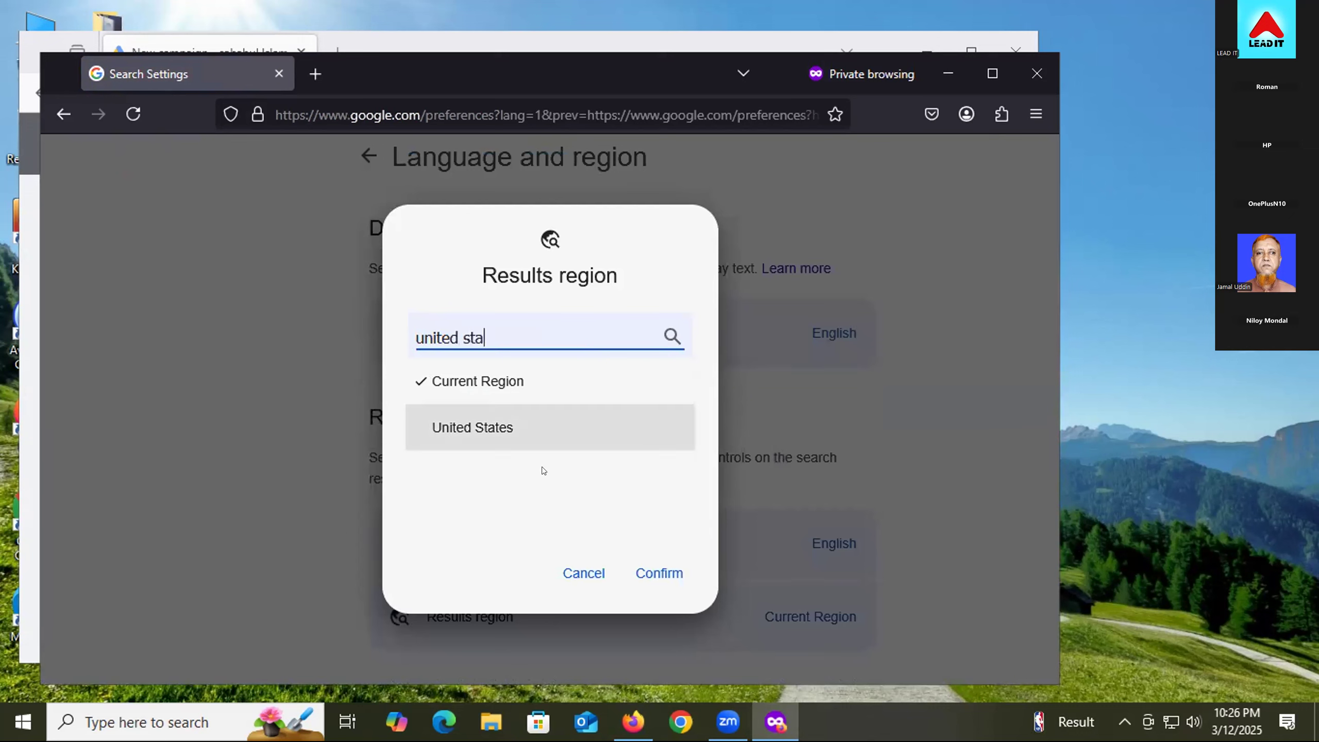
pyautogui.click(530, 438)
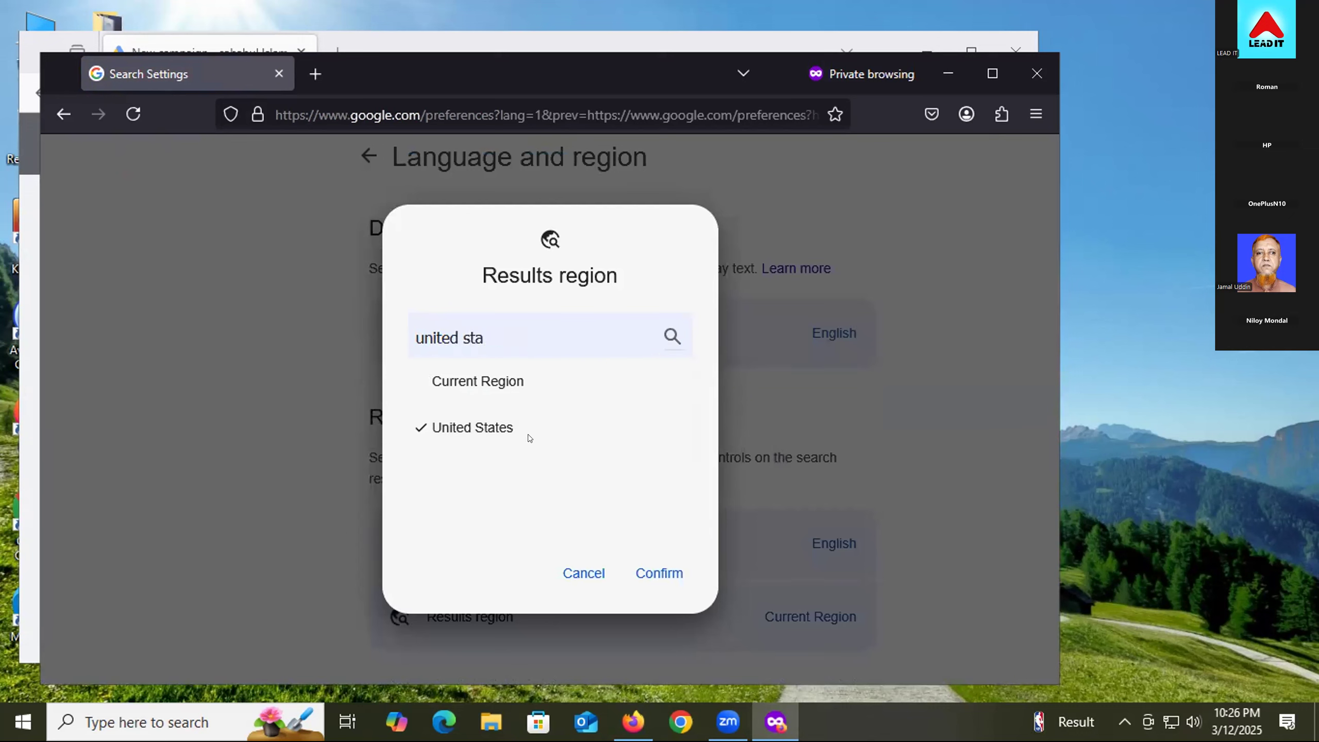
pyautogui.click(642, 572)
pyautogui.scroll(2, 278, 388)
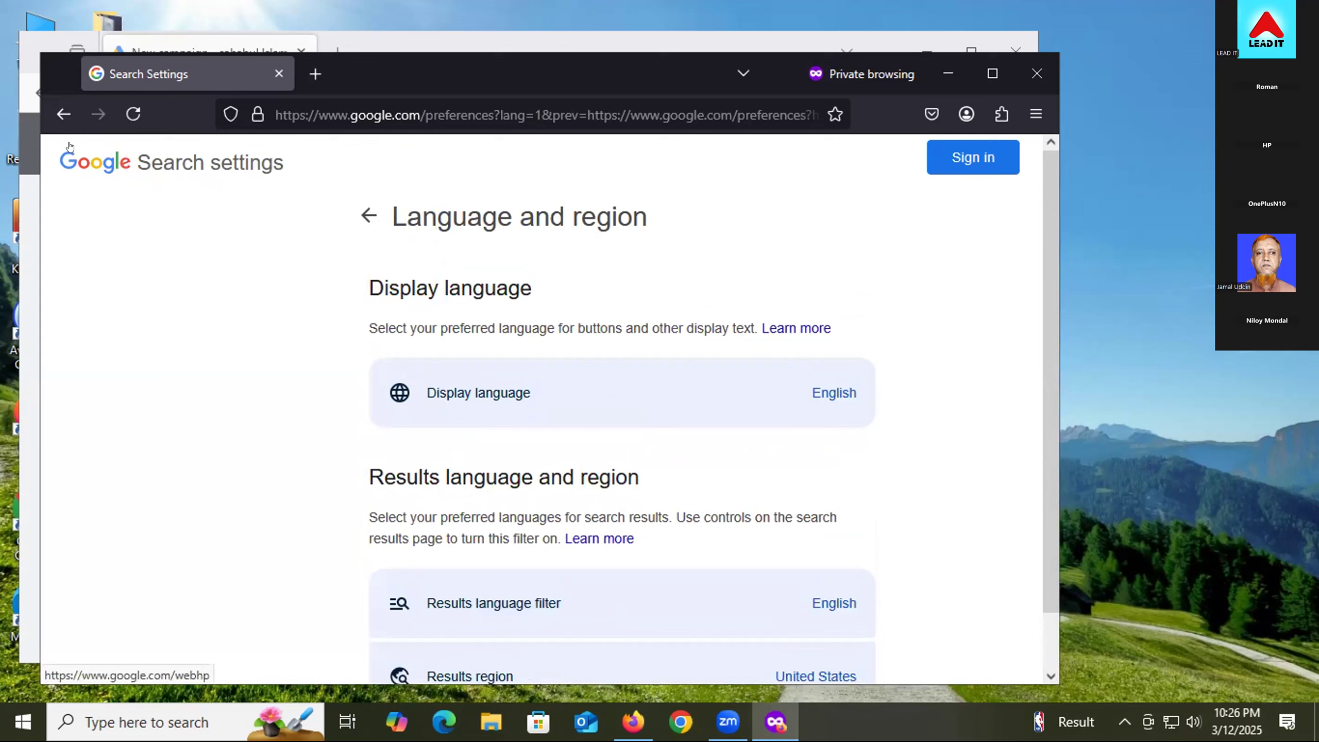
# - Return to the Google home page and search for "air ticket price"
pyautogui.click(82, 159)
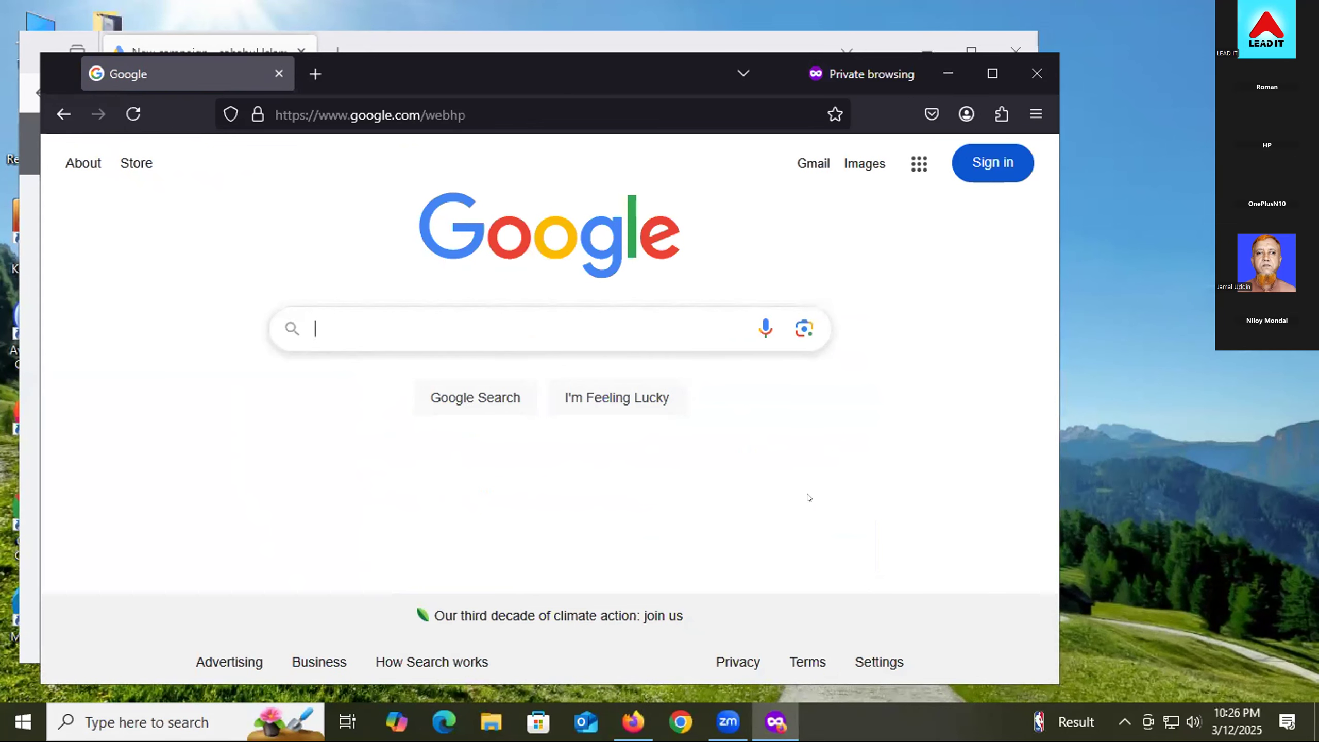
pyautogui.write('ai')
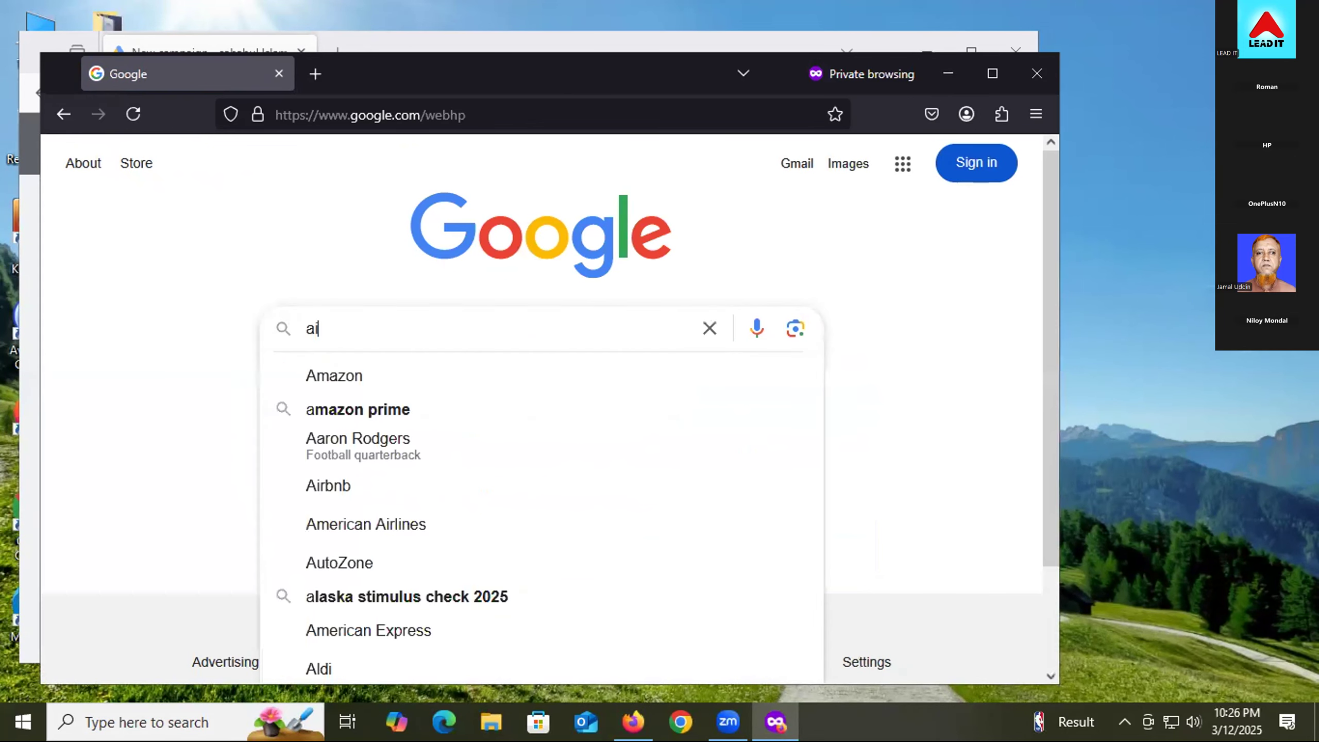
pyautogui.write('r ticket ')
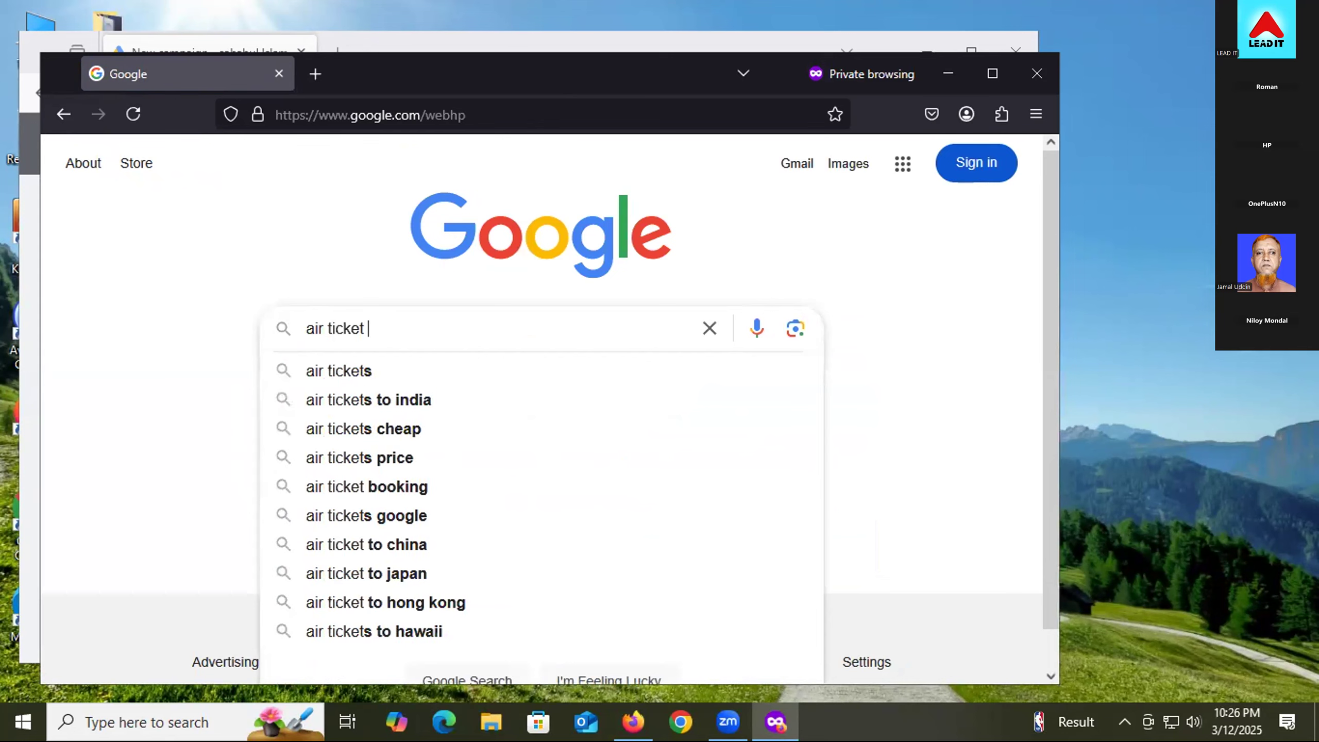
pyautogui.write('price i')
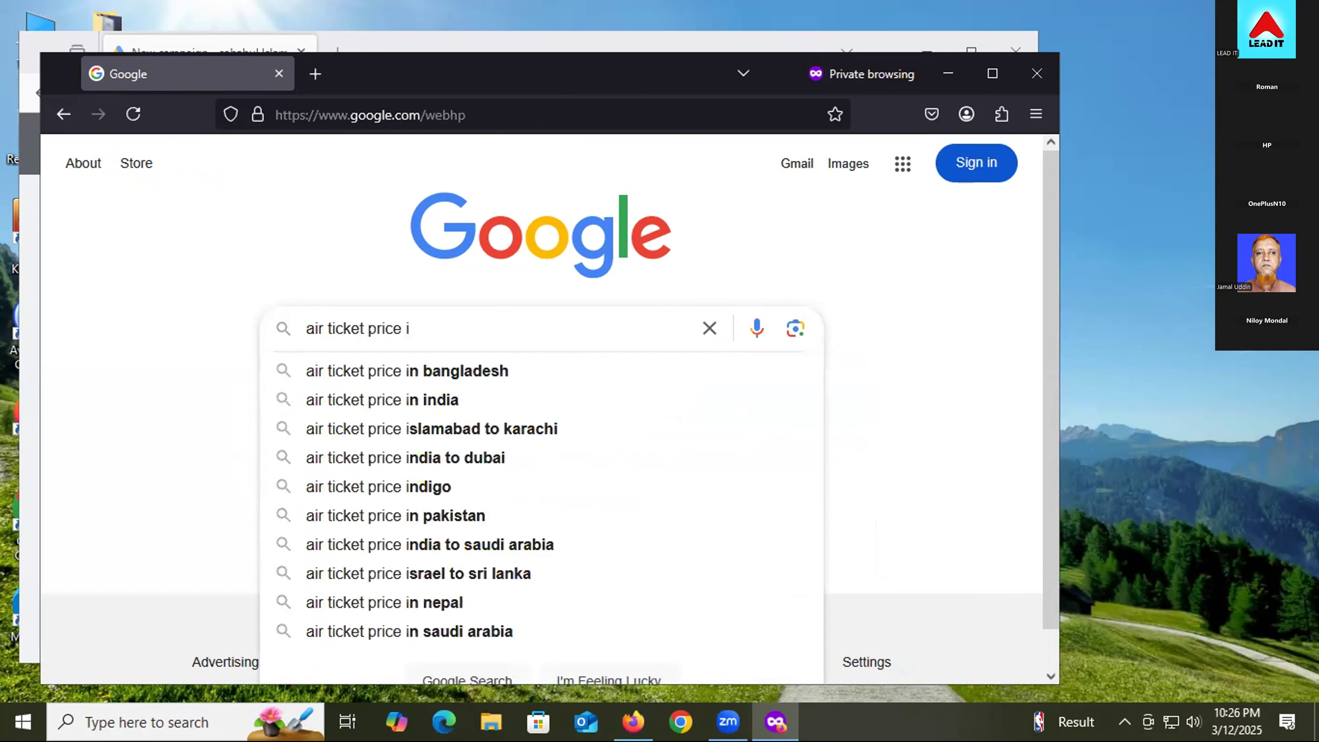
pyautogui.press('BackSpace')
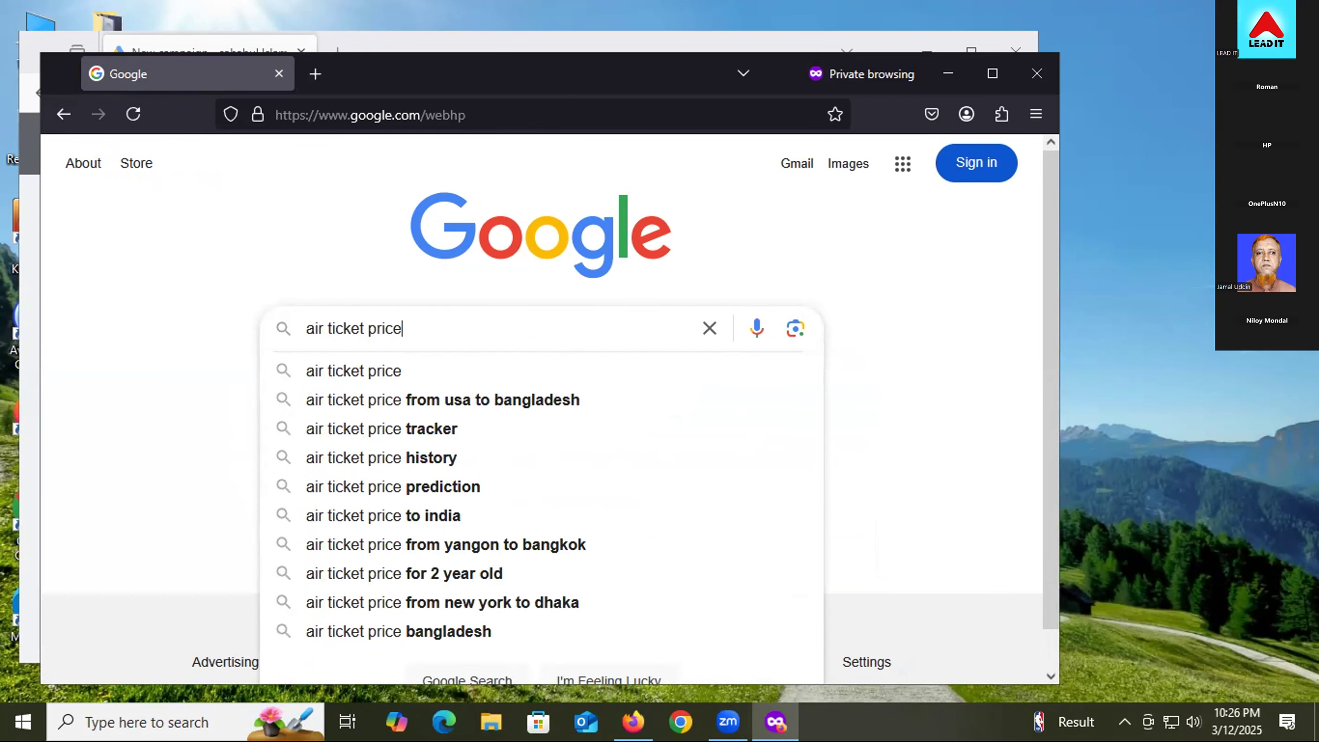
pyautogui.press('Return')
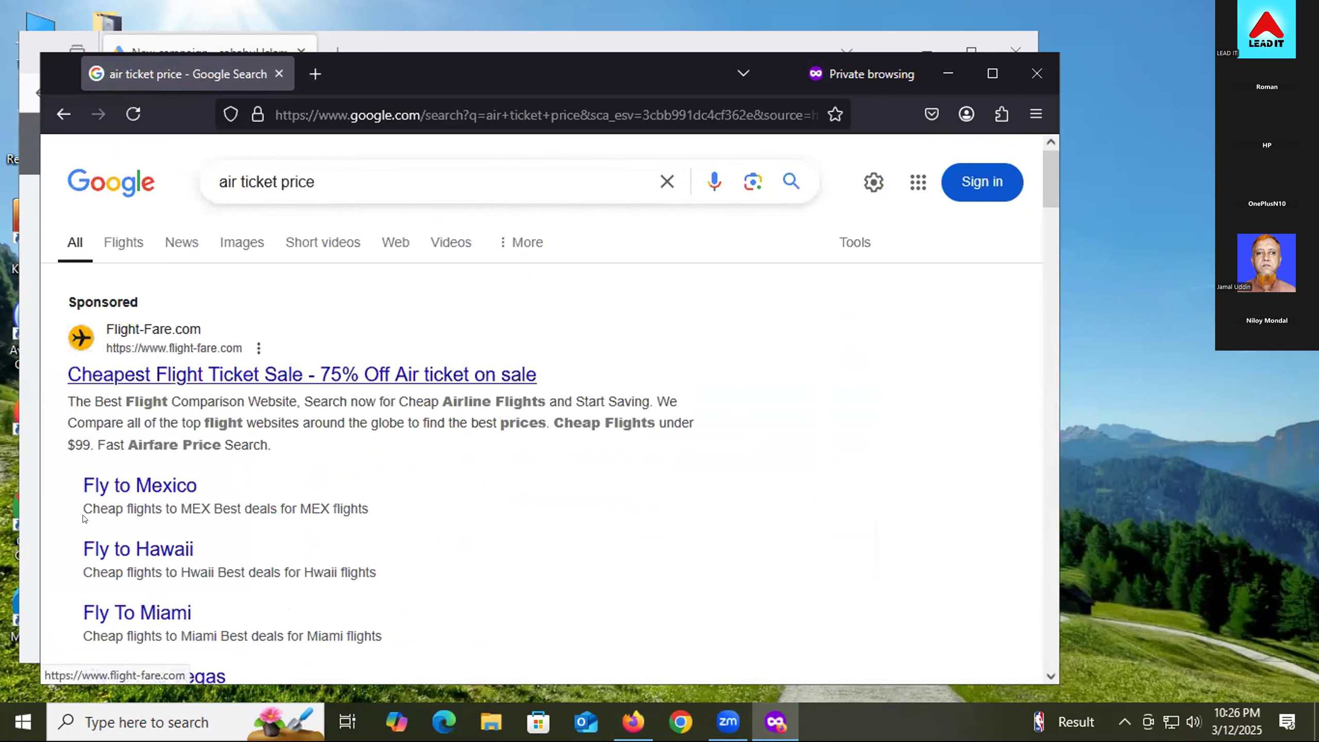
# - Open the Google home page in a new tab and search for "air tickets price in bd" there
pyautogui.rightClick(111, 178)
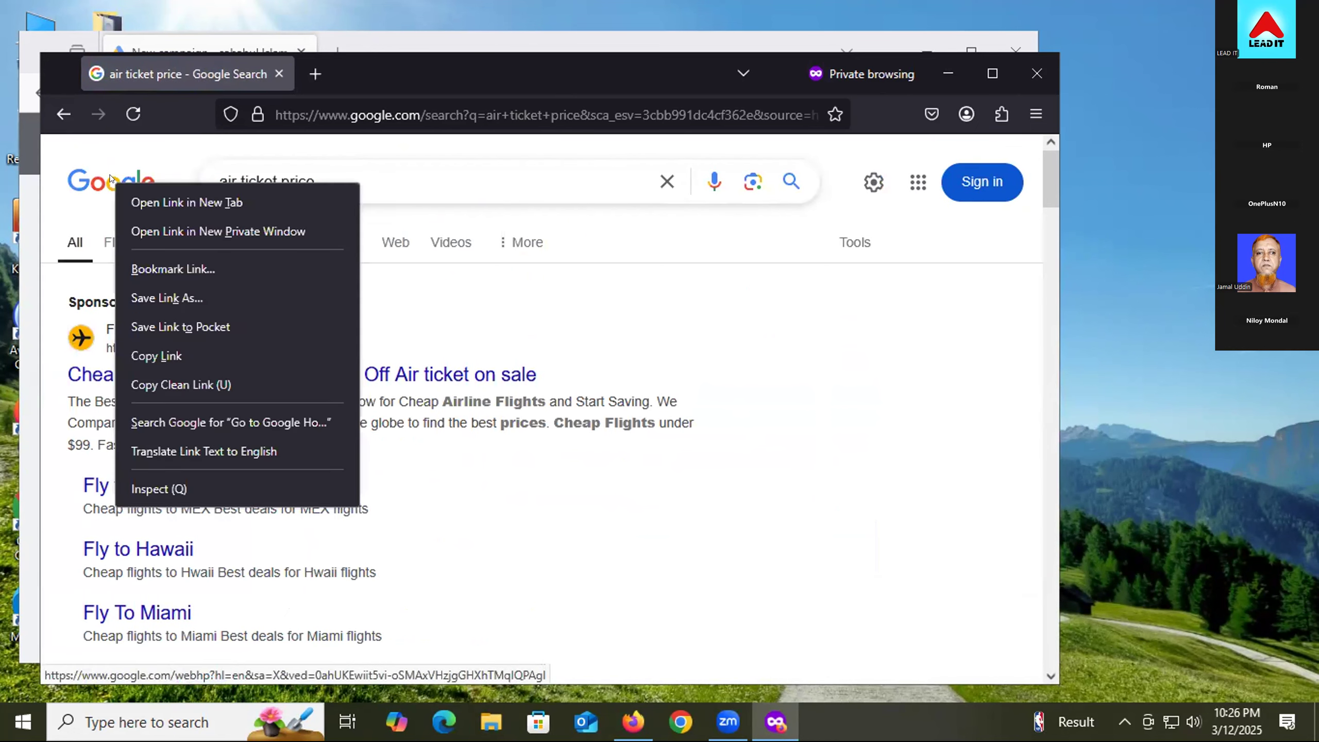
pyautogui.click(176, 198)
pyautogui.click(375, 68)
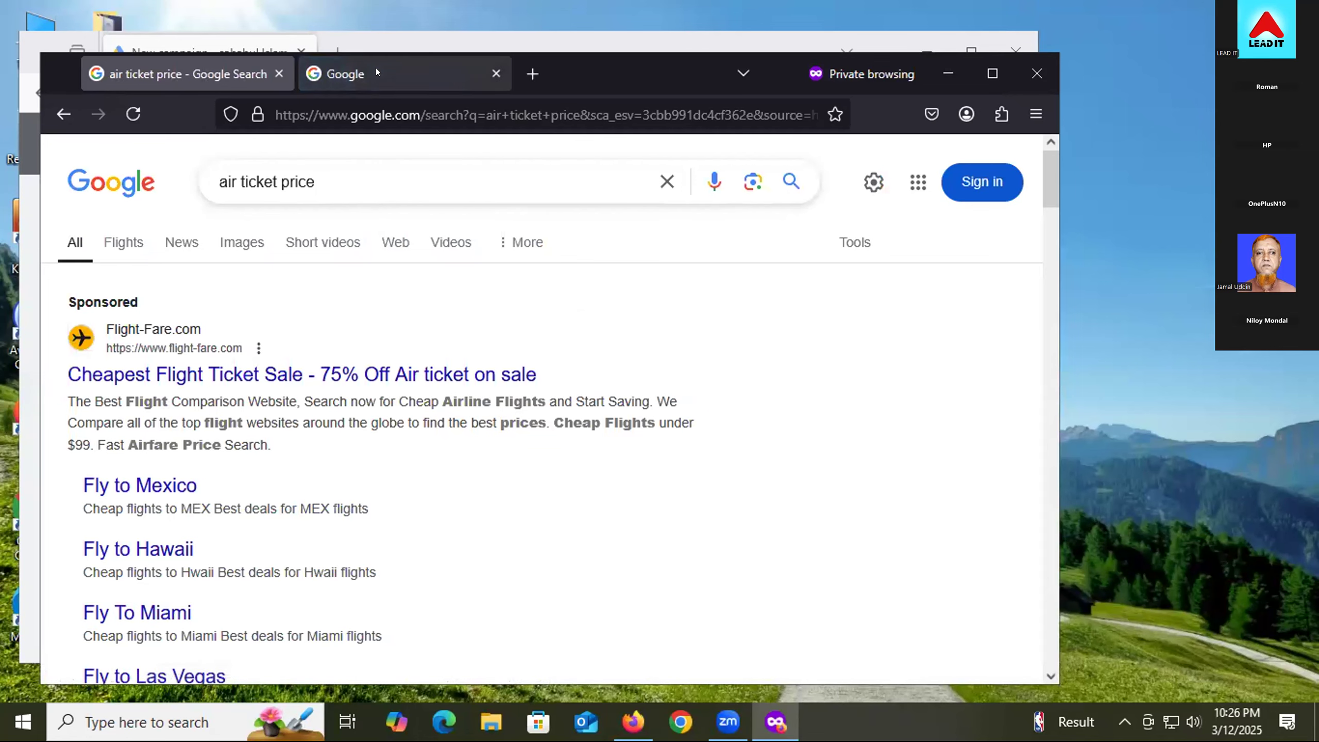
pyautogui.click(378, 304)
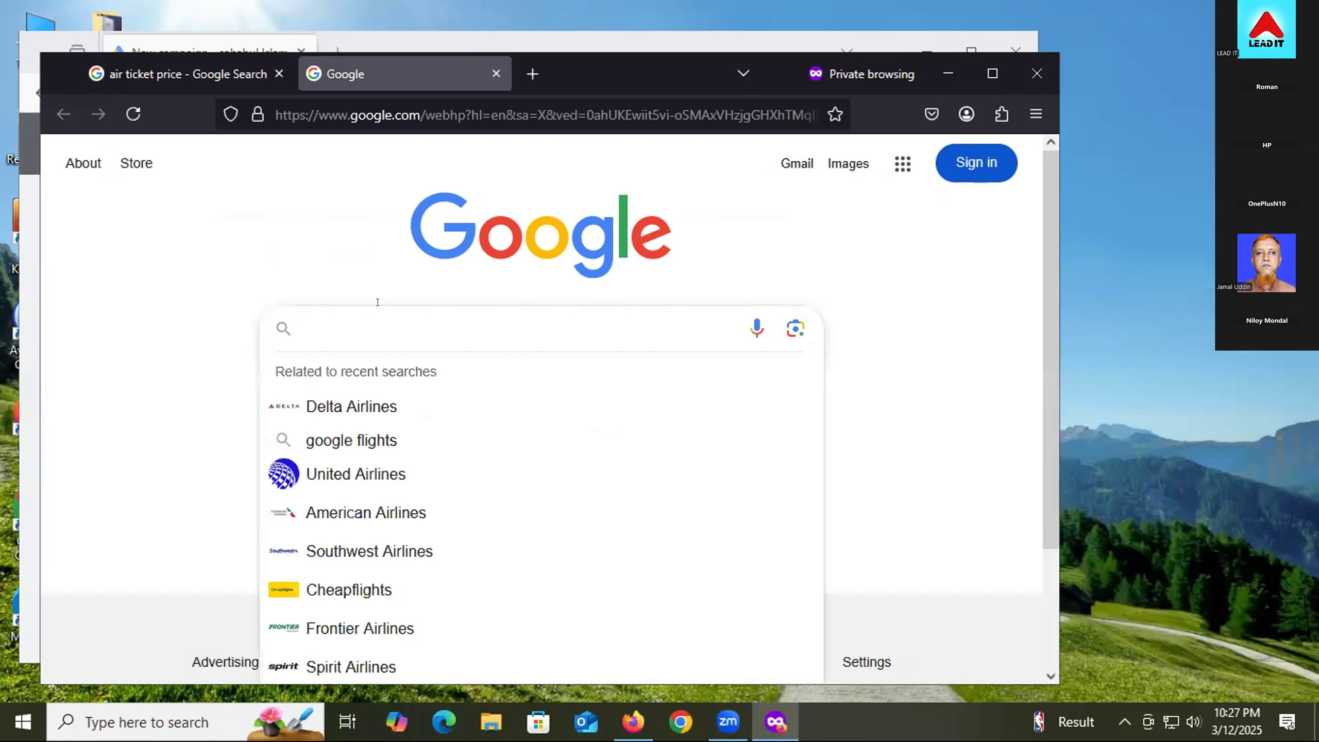
pyautogui.write('air')
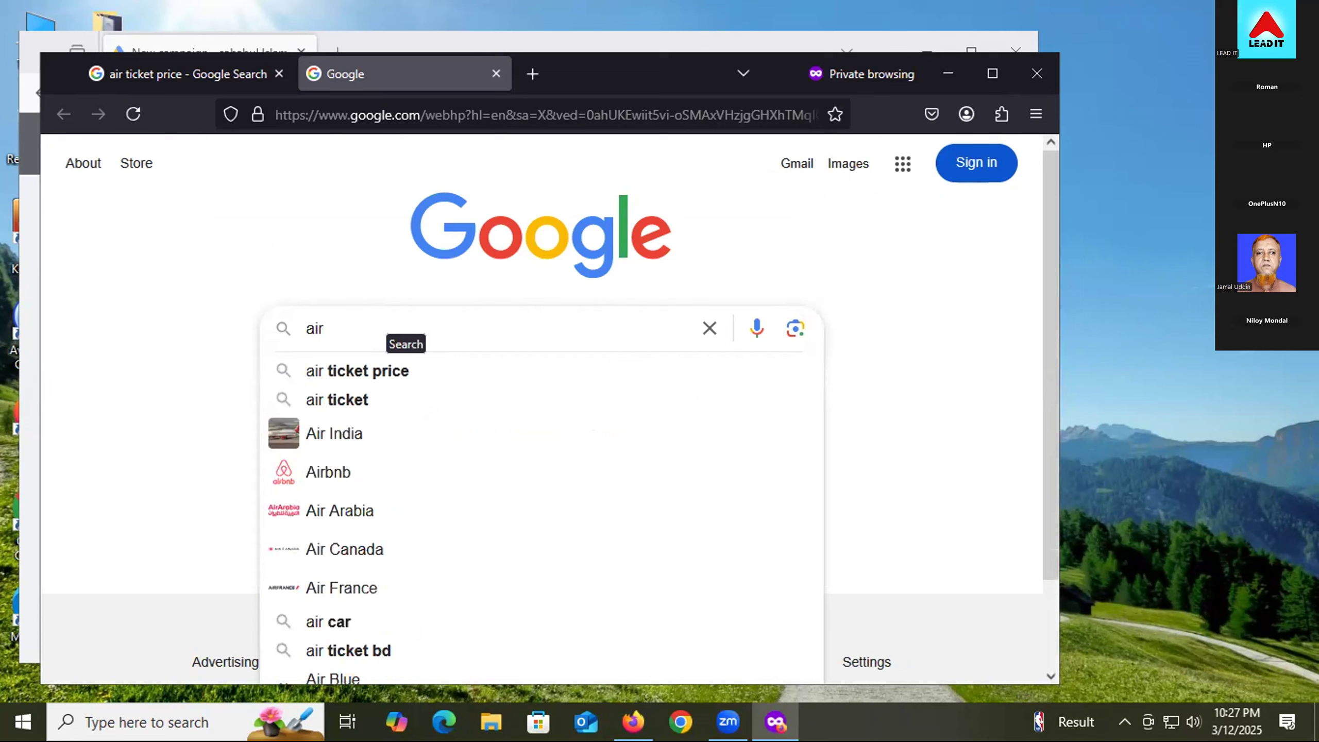
pyautogui.write(' tickets prio')
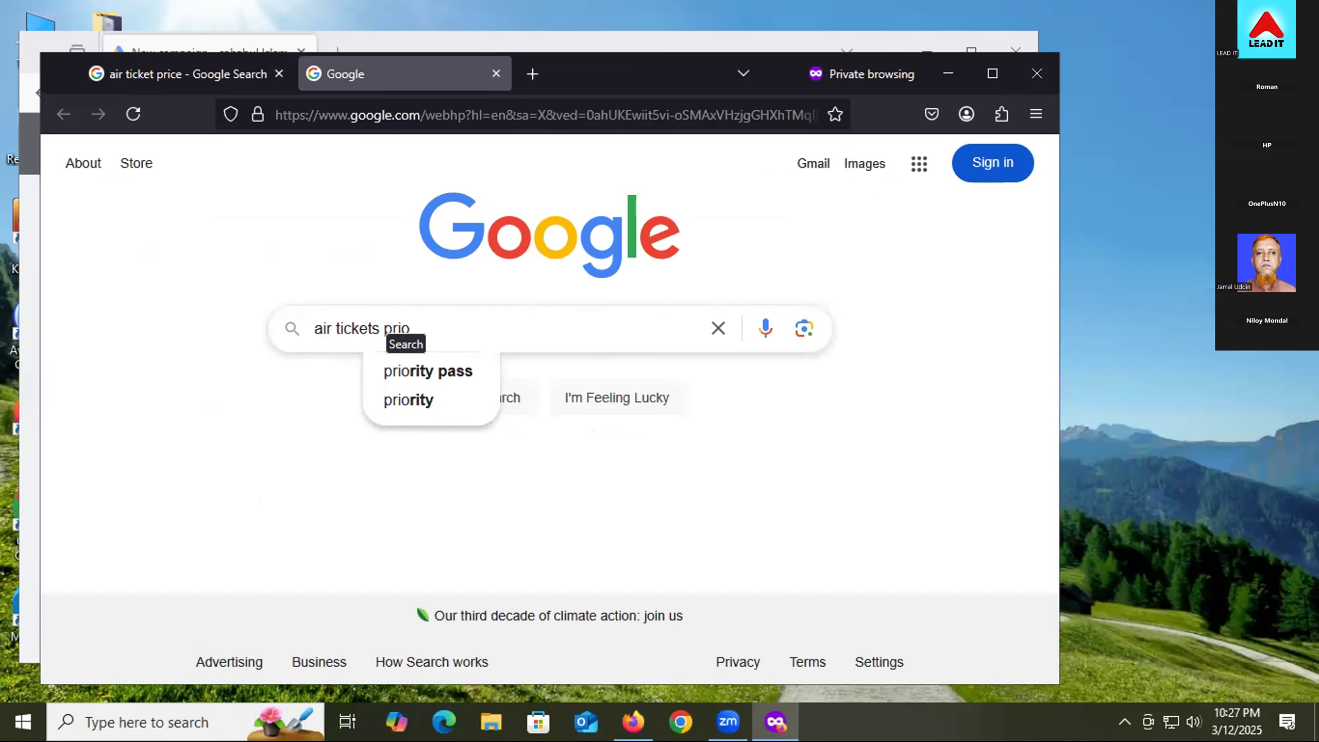
pyautogui.press('BackSpace')
pyautogui.write('c')
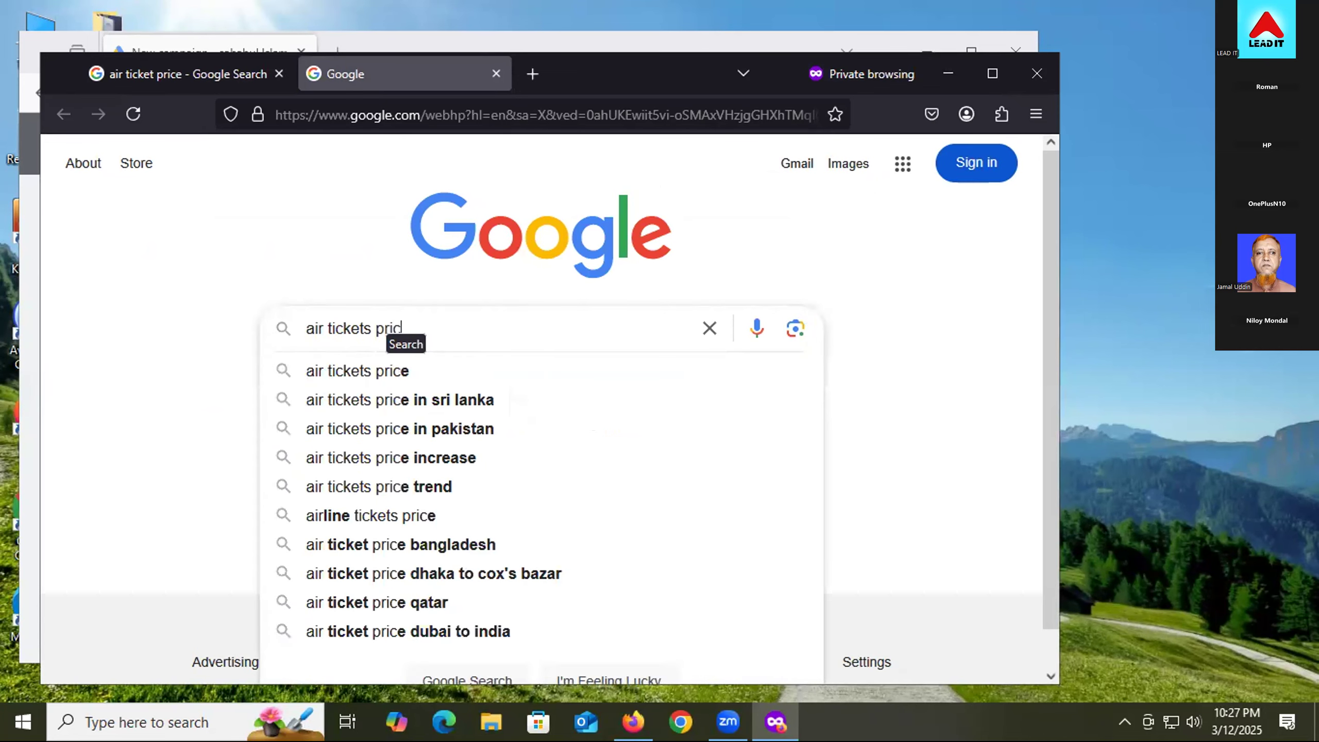
pyautogui.write('e in bd')
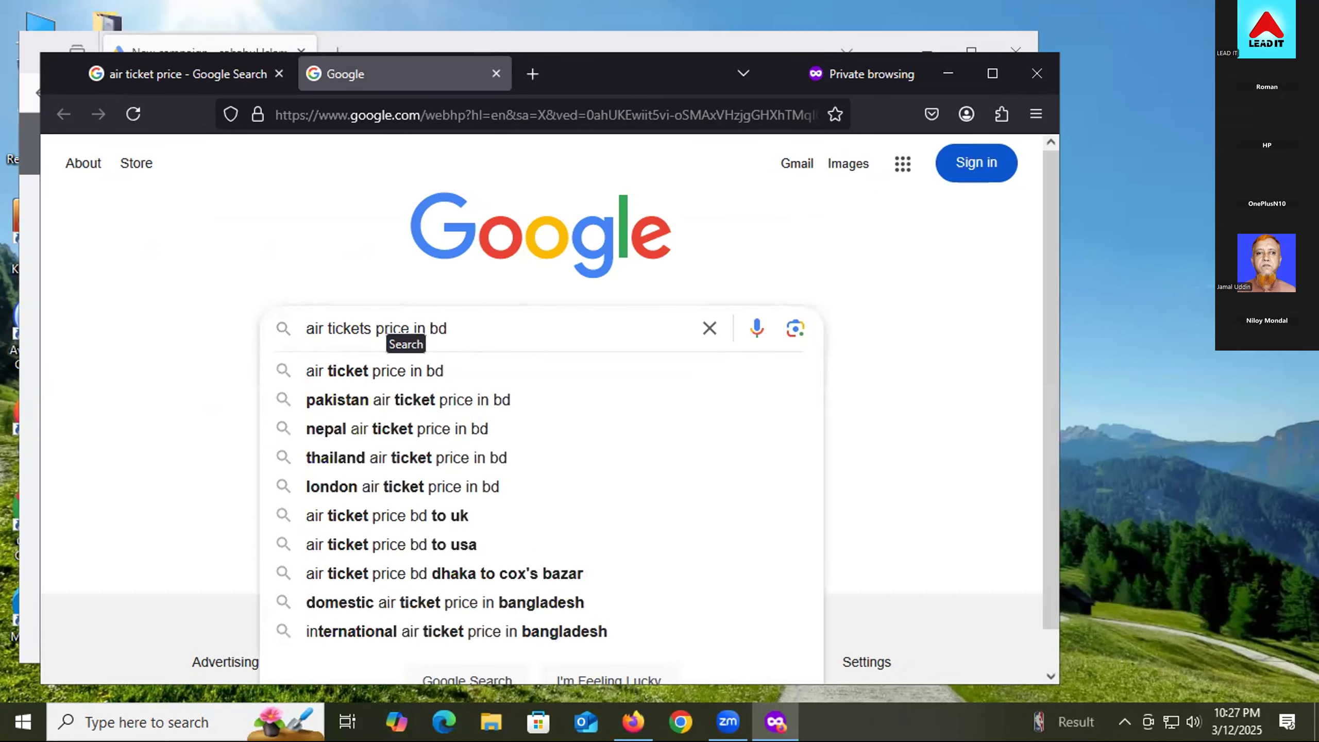
pyautogui.press('Return')
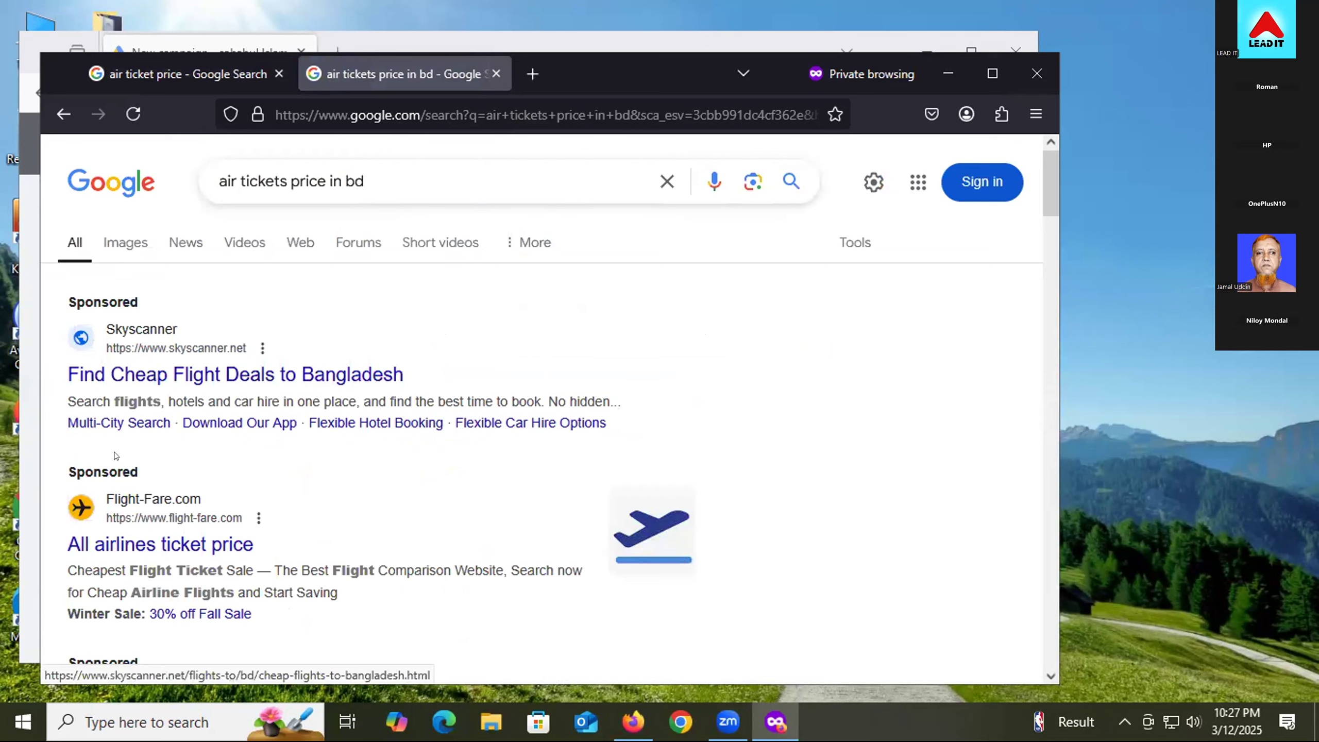
# - Open the Google home page in a third tab and search for the suggestion "air ticket price from dhaka to kolkata"
pyautogui.rightClick(110, 175)
pyautogui.click(178, 205)
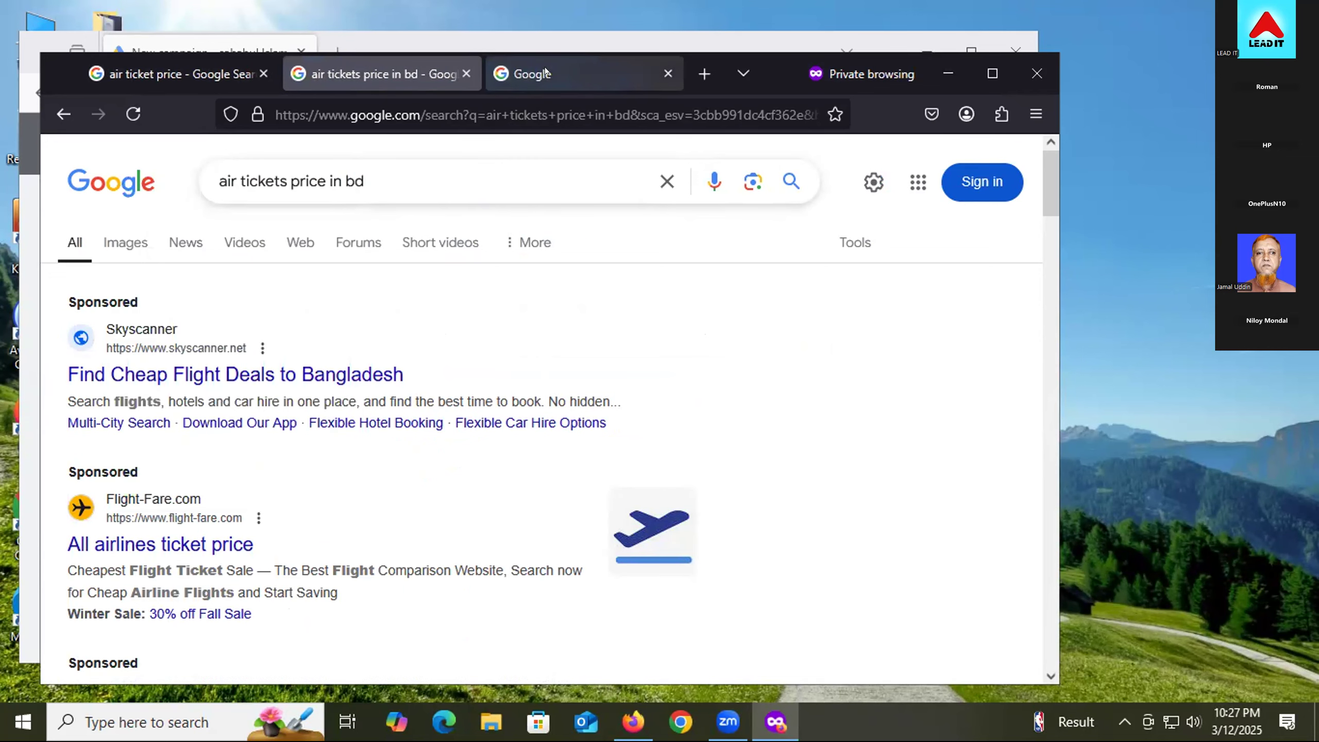
pyautogui.click(542, 78)
pyautogui.click(440, 316)
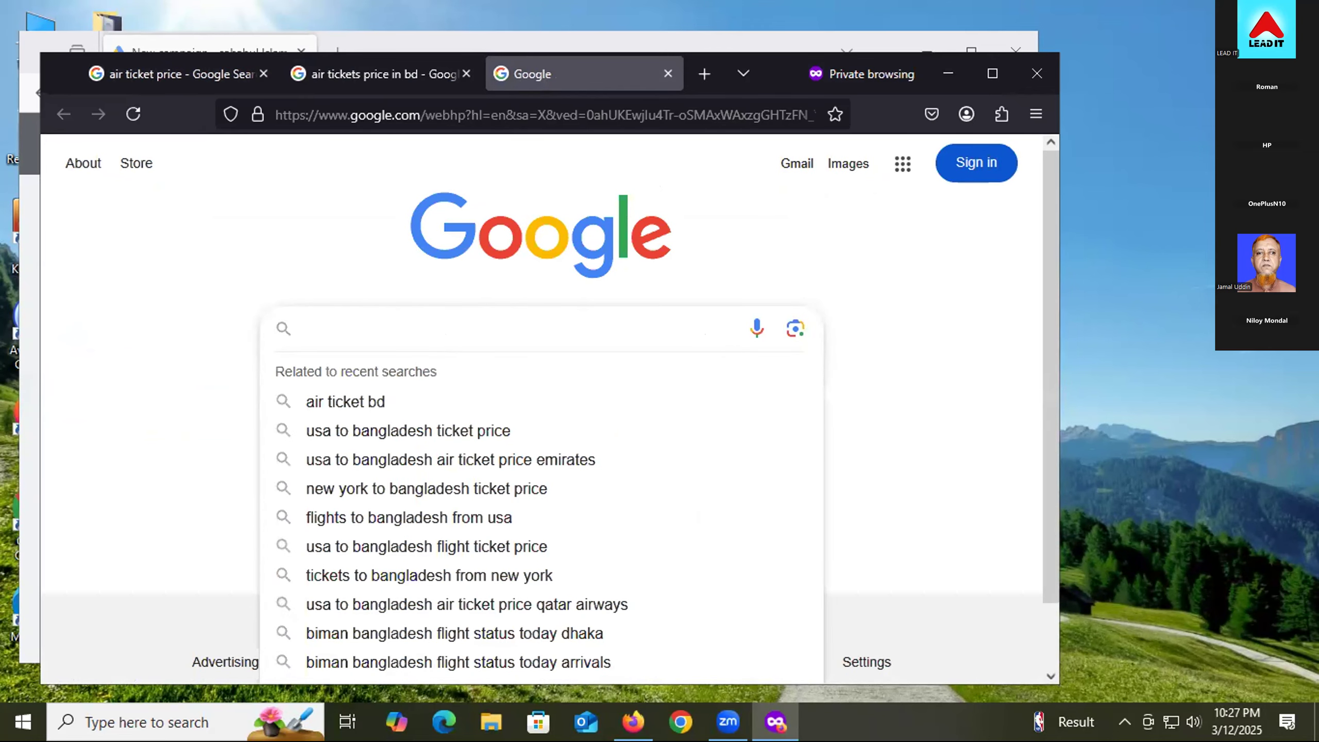
pyautogui.write('air ticket price fr')
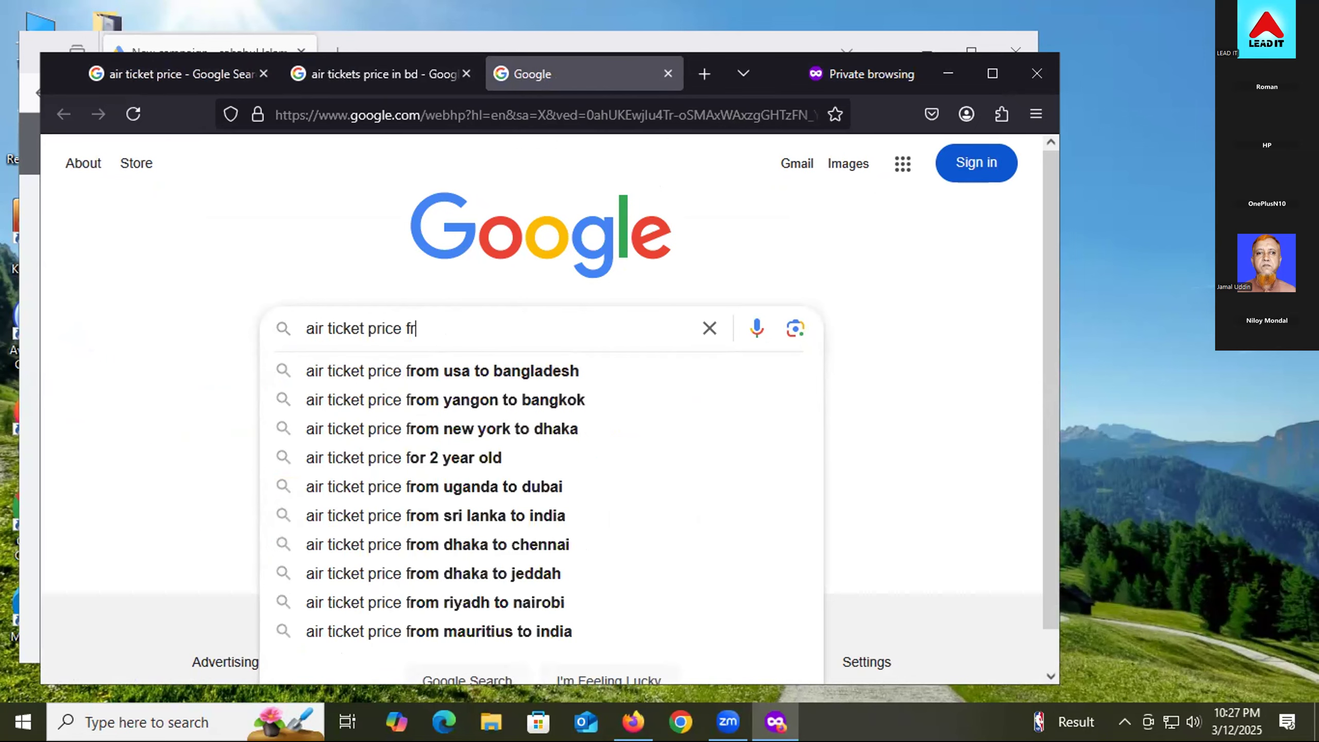
pyautogui.write('om dhaka to kal')
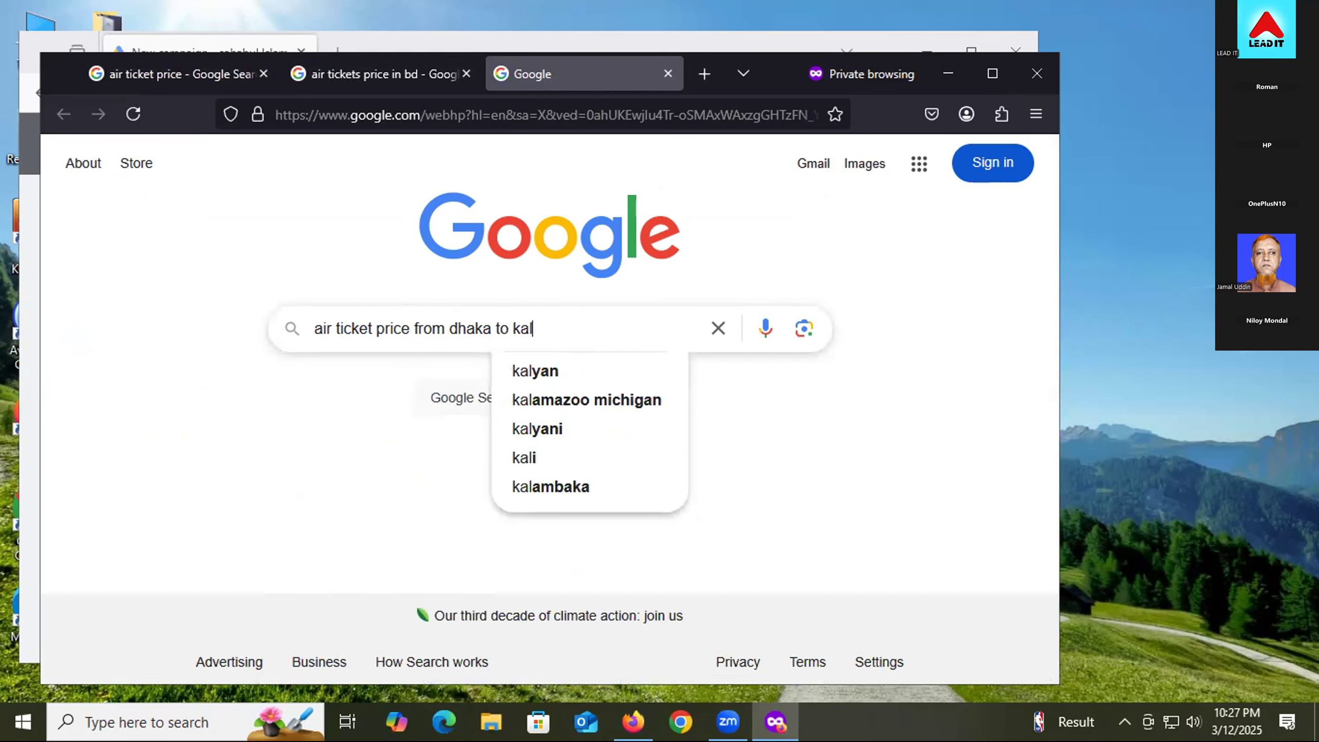
pyautogui.press('BackSpace')
pyautogui.write('lkata')
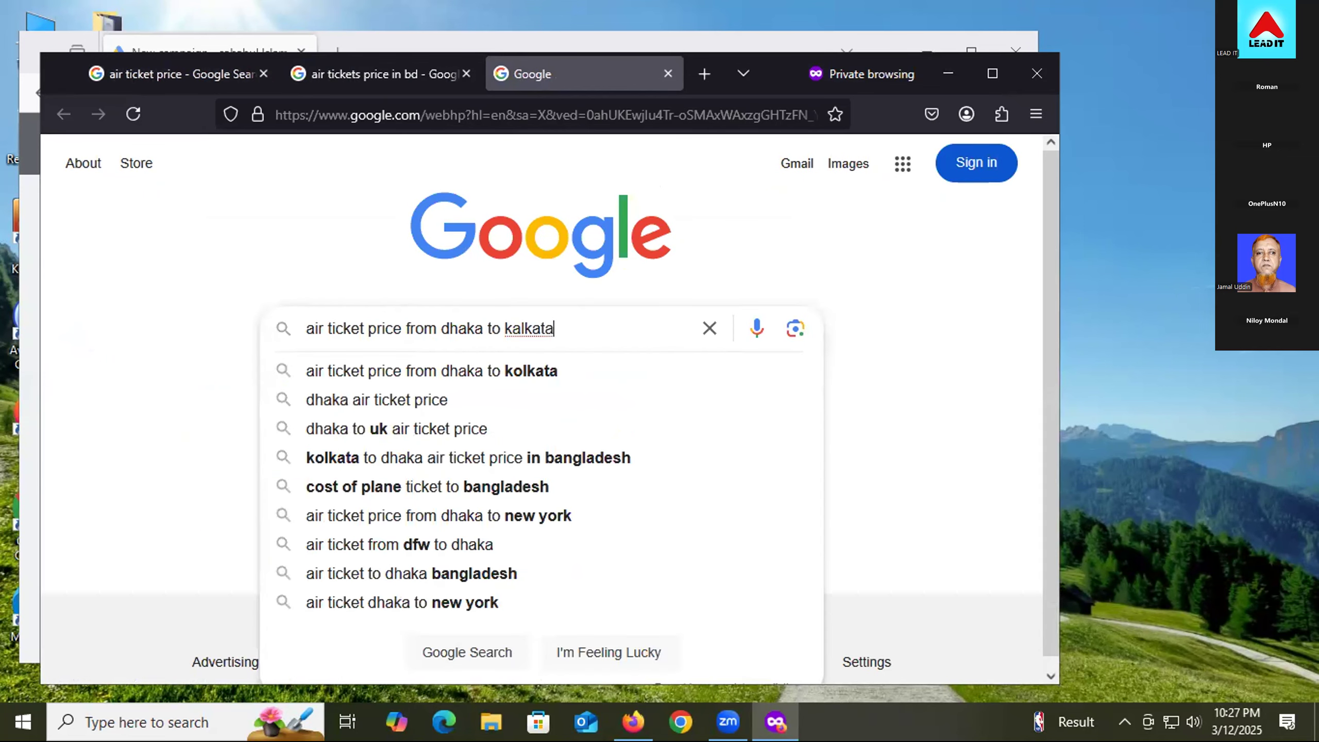
pyautogui.press('Down')
pyautogui.press('Return')
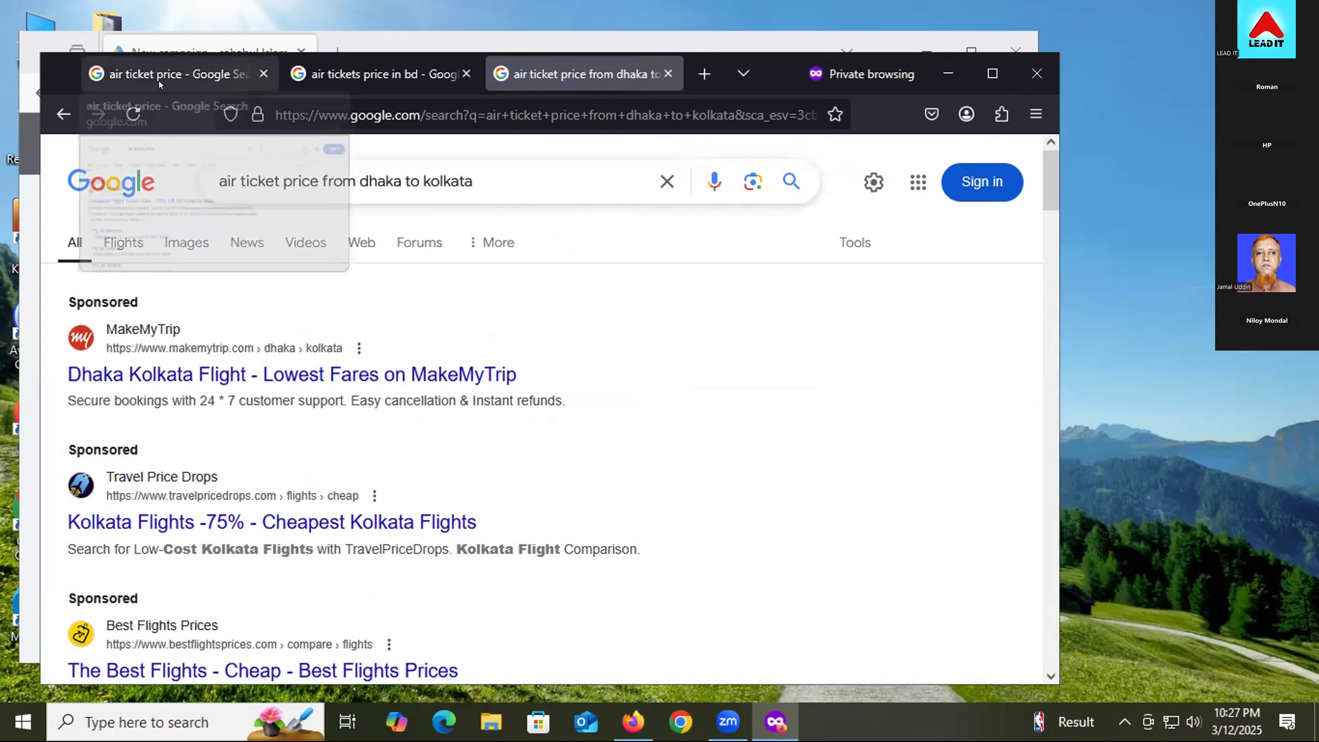
# - Compare the sponsored results of the three air ticket searches, from the general query to the Dhaka to Kolkata one
pyautogui.click(160, 65)
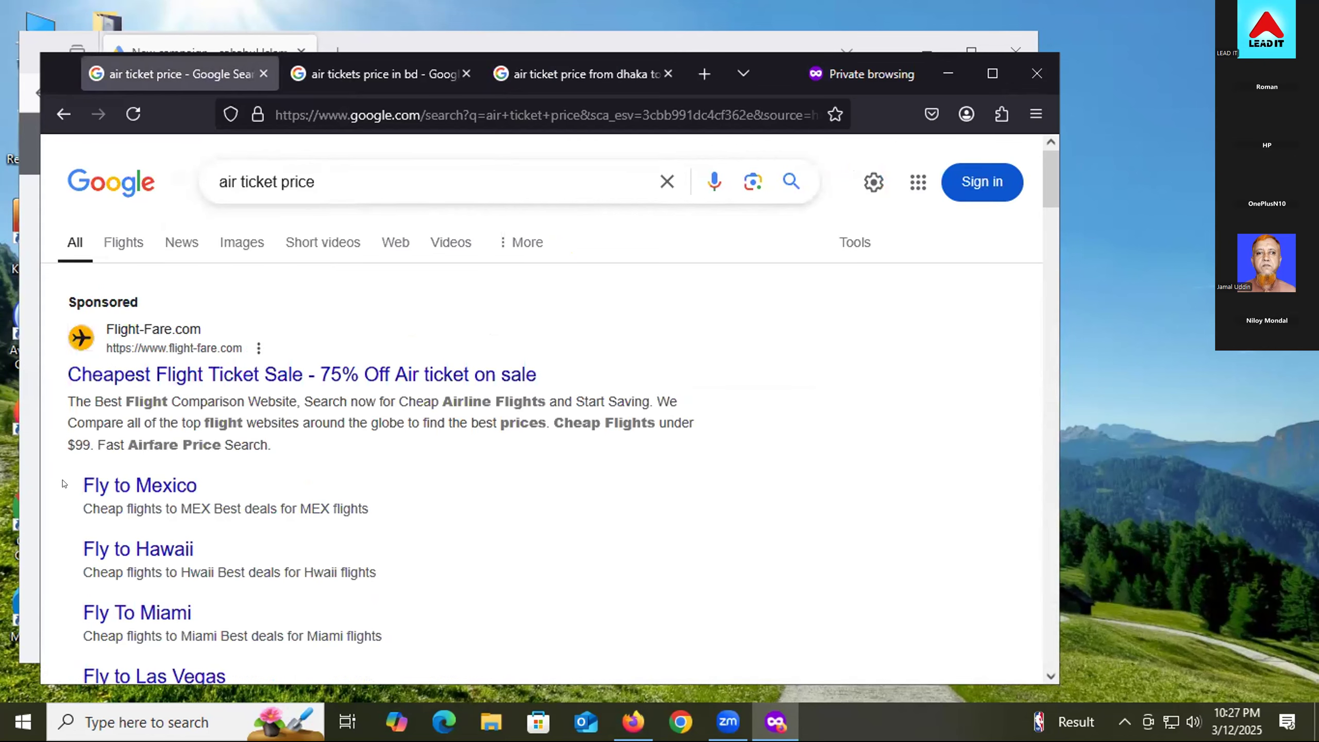
pyautogui.scroll(-2, 222, 302)
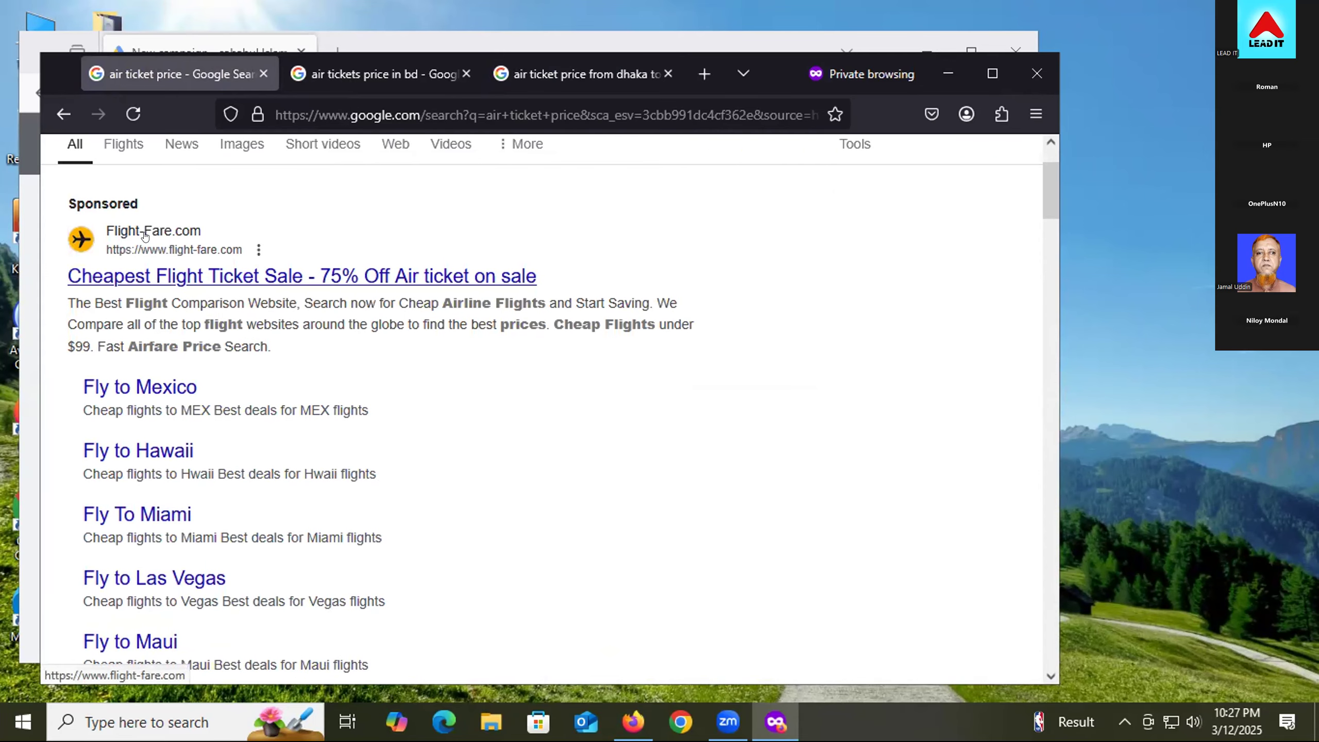
pyautogui.scroll(-4, 621, 297)
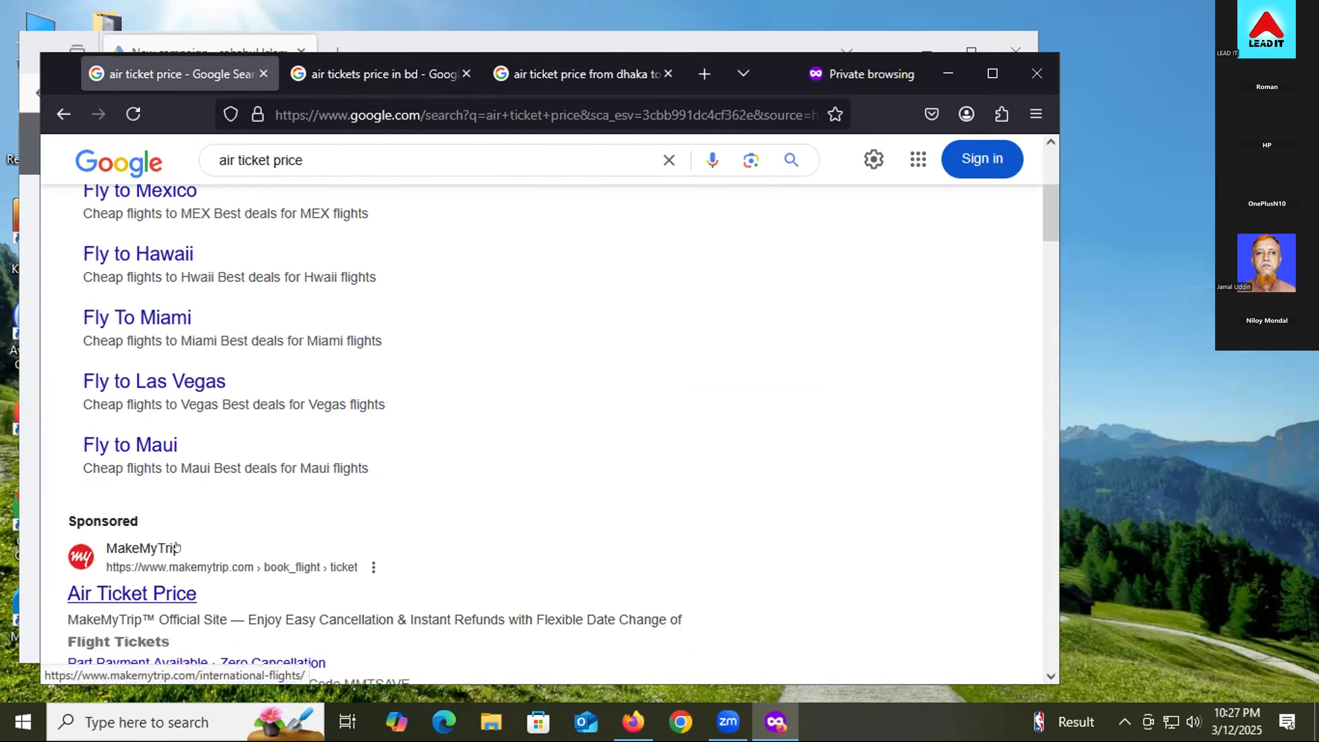
pyautogui.scroll(6, 190, 546)
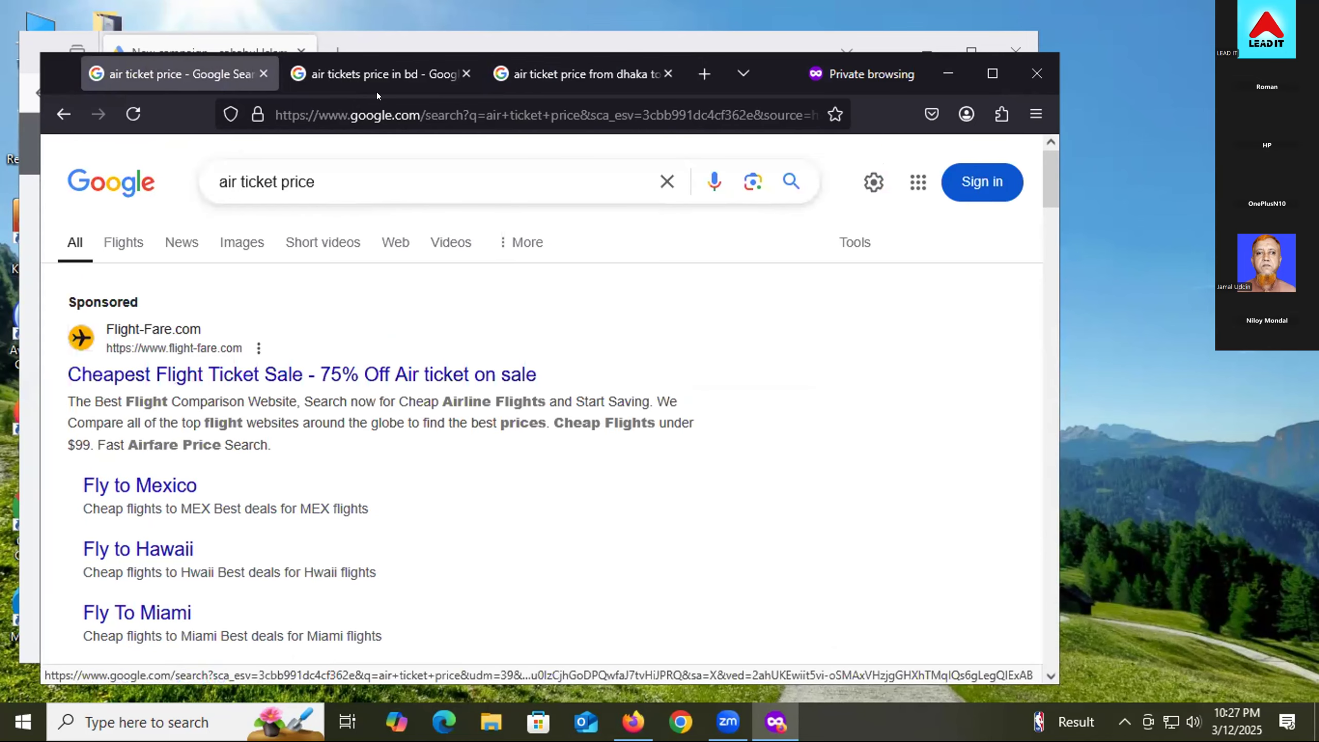
pyautogui.click(374, 74)
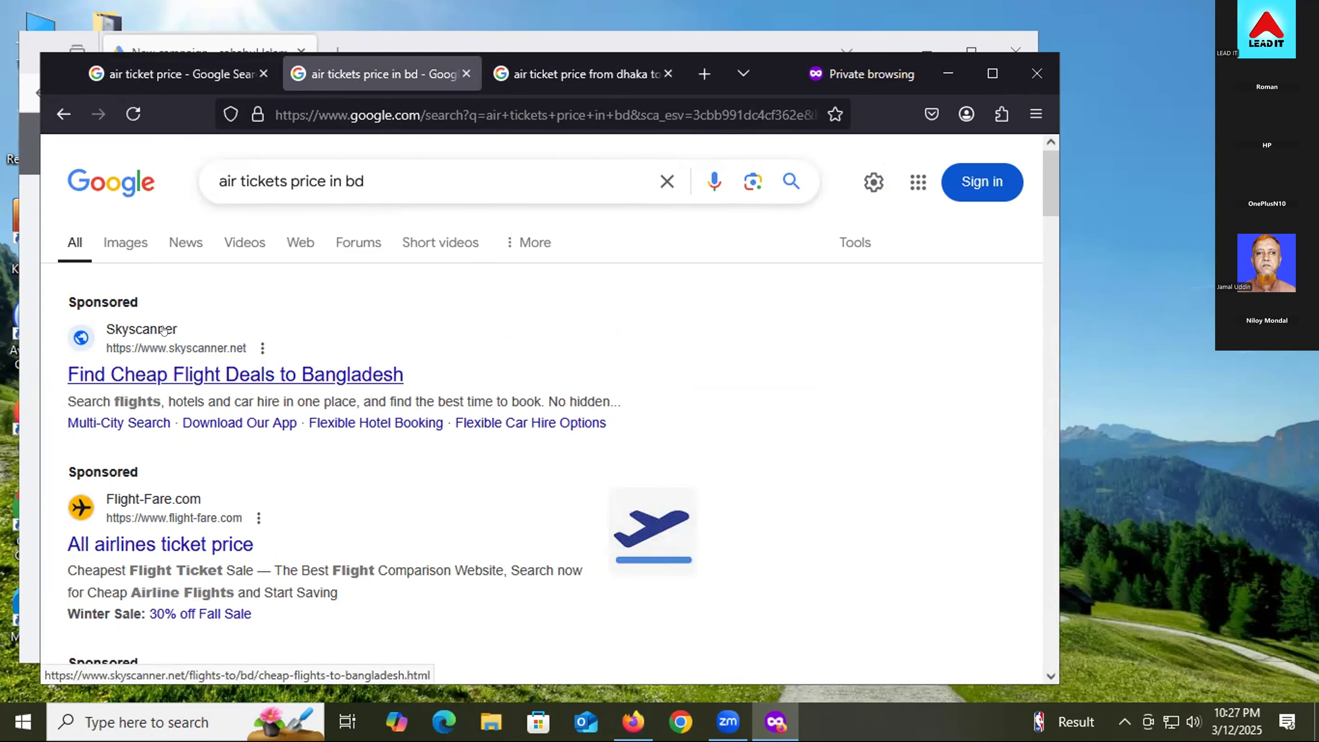
pyautogui.scroll(-2, 294, 486)
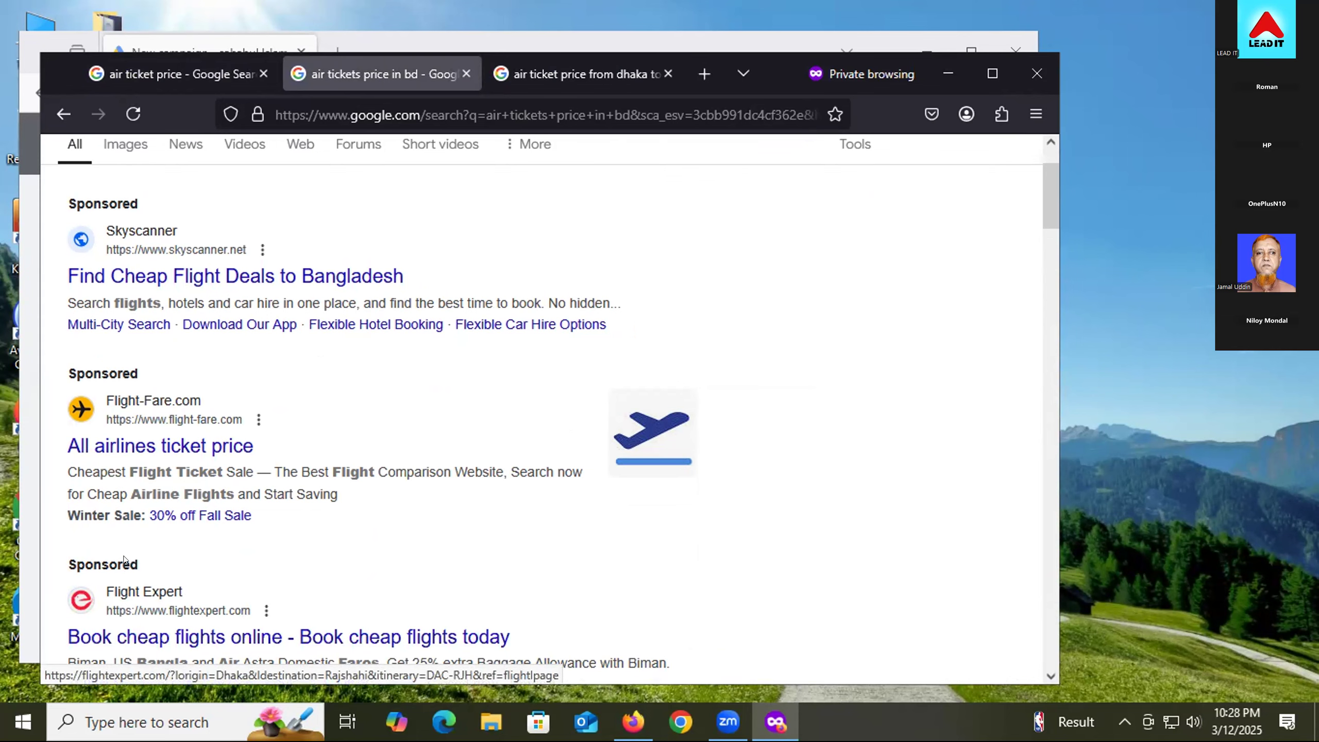
pyautogui.scroll(2, 119, 324)
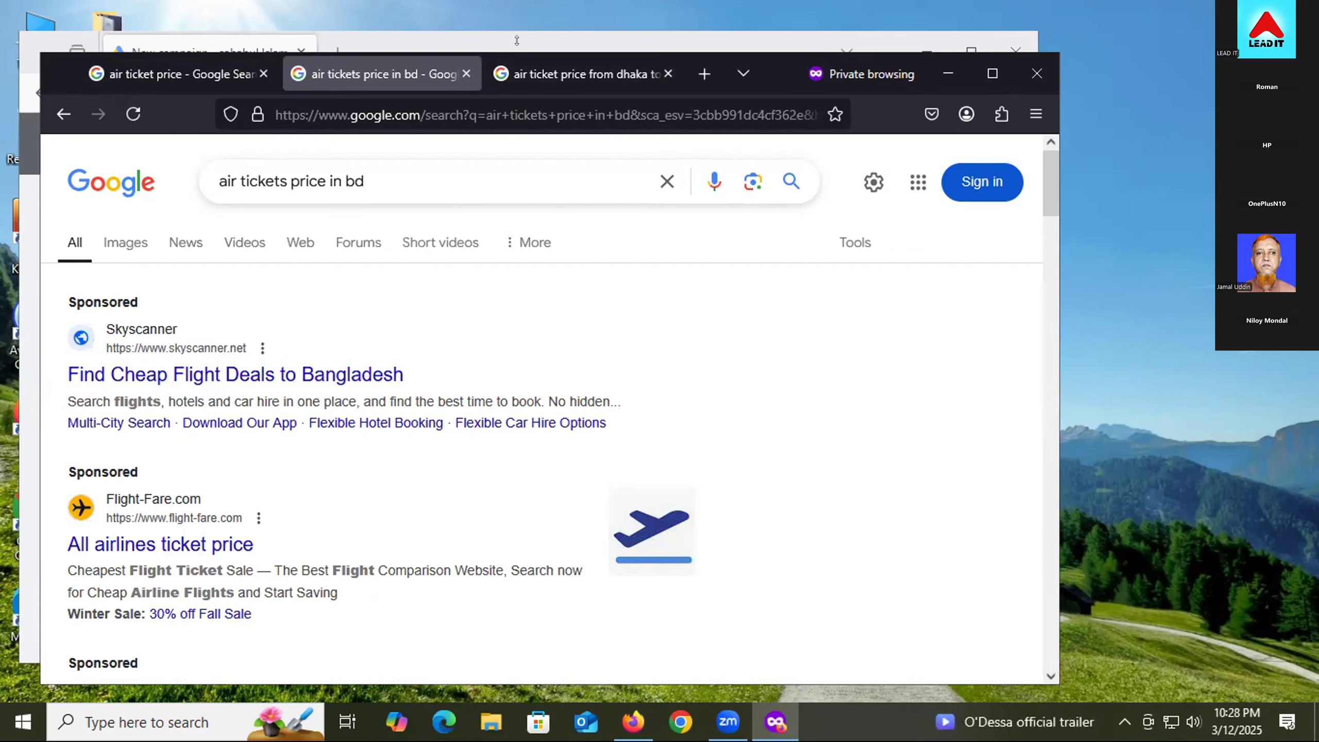
pyautogui.click(530, 68)
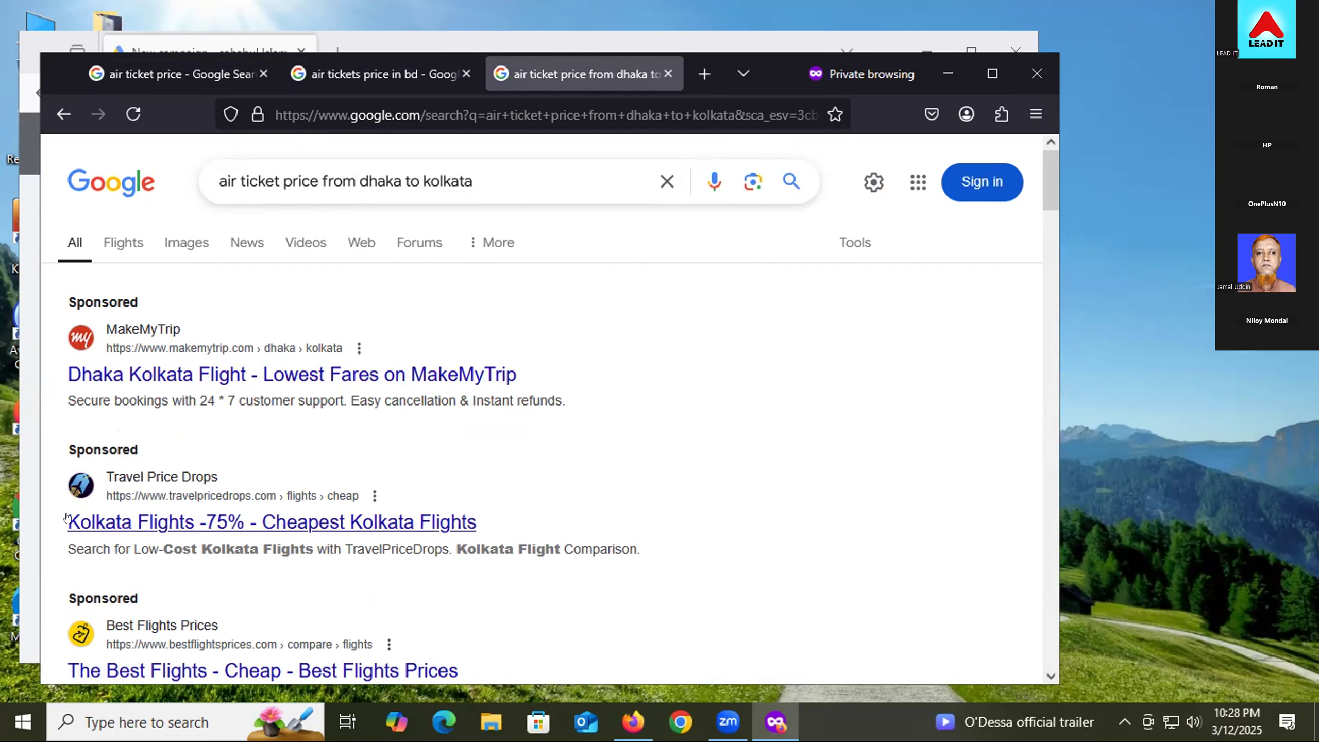
pyautogui.scroll(-4, 388, 560)
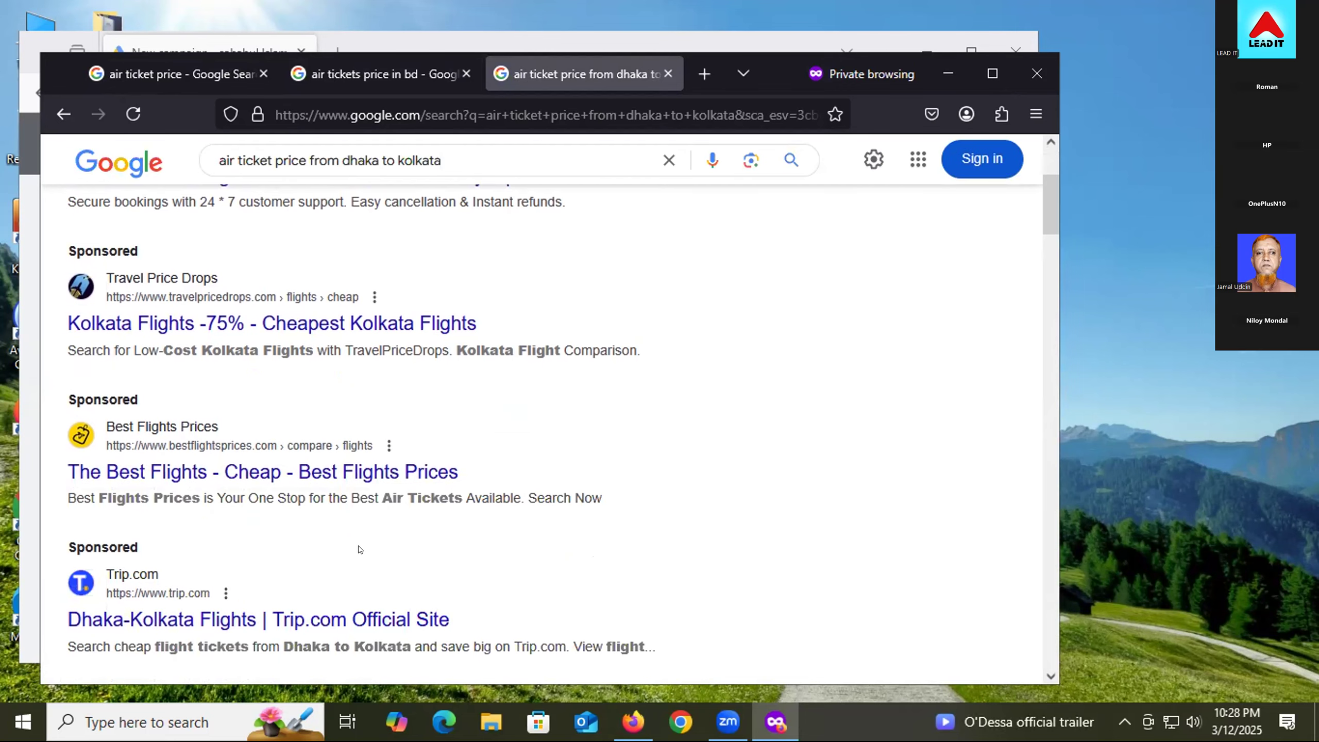
# - Review the sponsored listings for the Dhaka to Kolkata air ticket search against its query
pyautogui.scroll(-2, 353, 546)
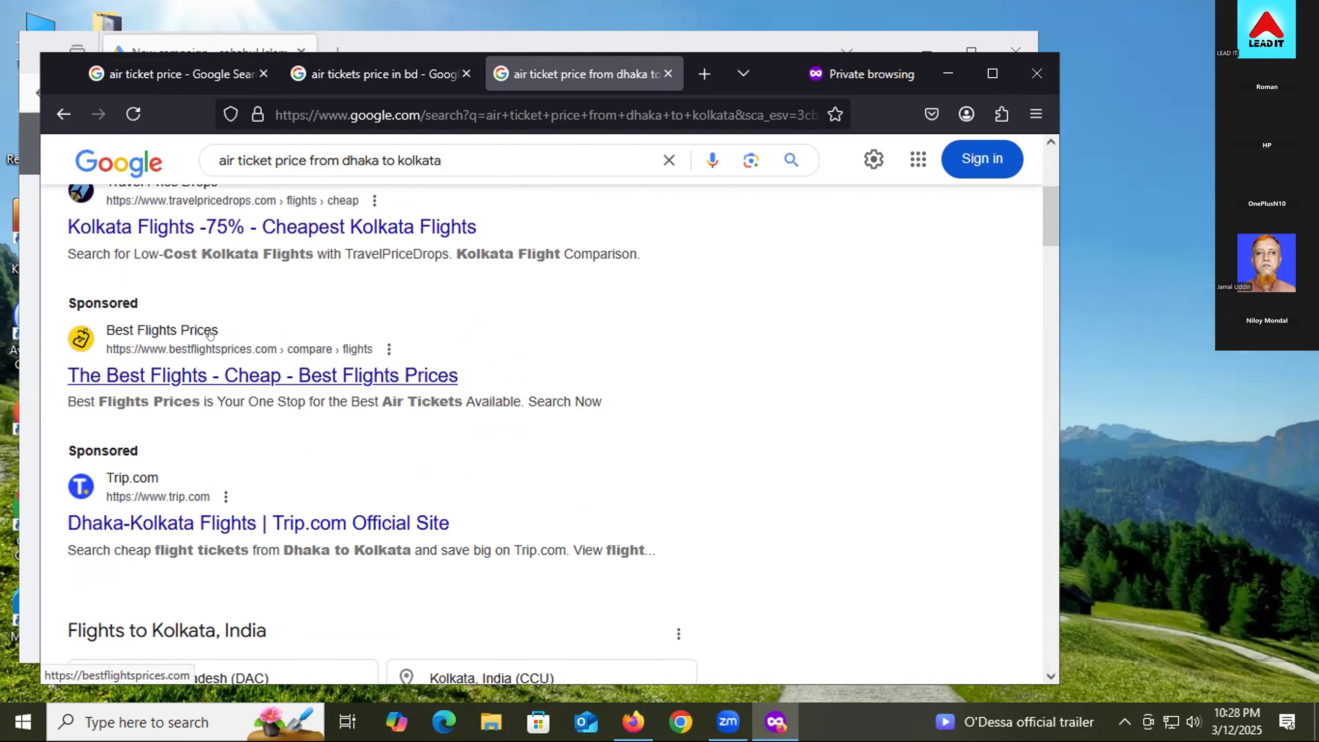
pyautogui.scroll(4, 209, 334)
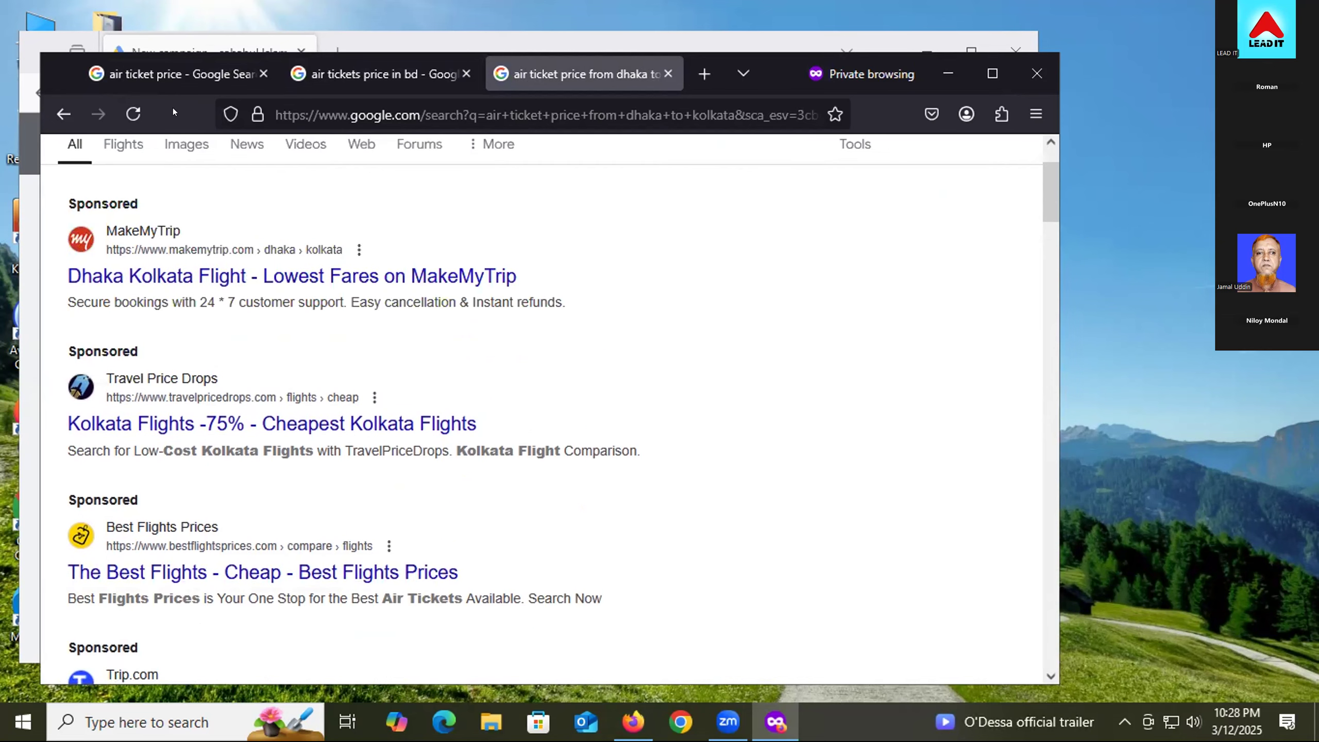
pyautogui.scroll(2, 425, 284)
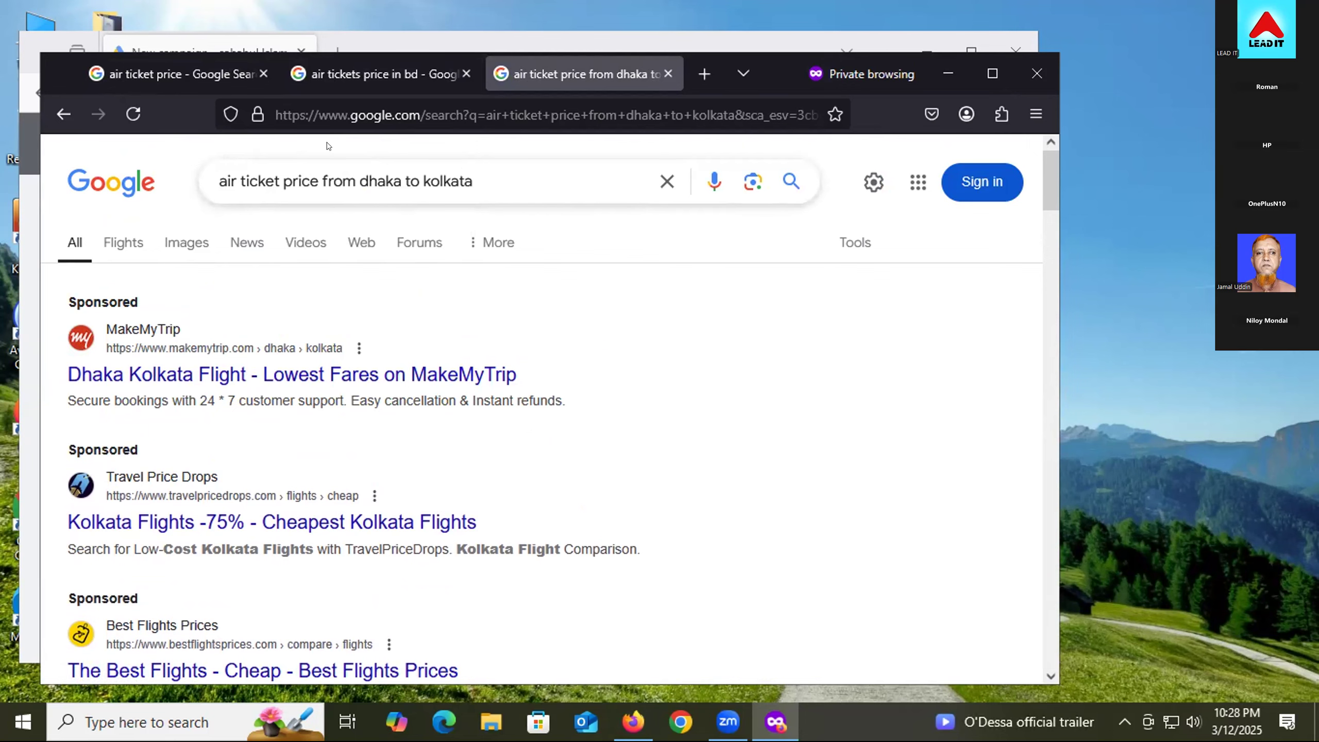
pyautogui.scroll(-3, 116, 375)
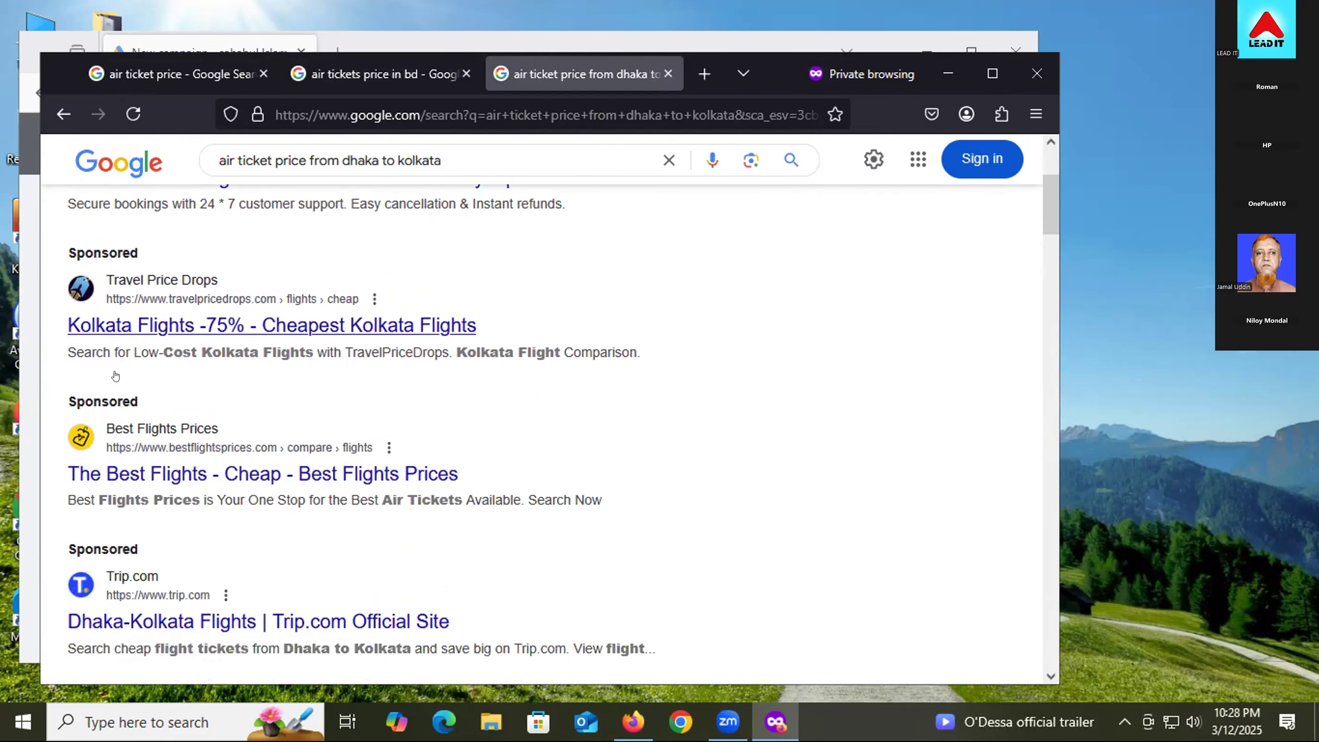
pyautogui.scroll(3, 145, 595)
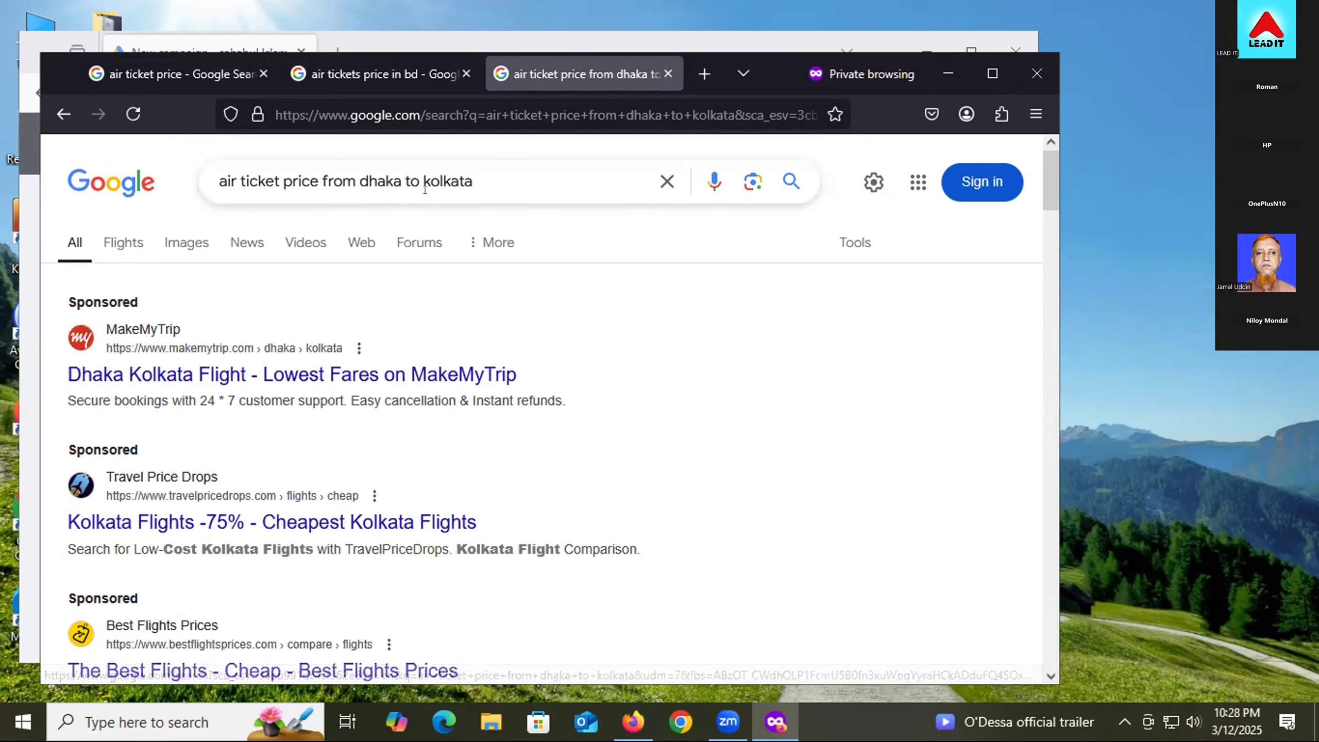
# - Return to the Google Ads campaign window and search for "a2z bookmarking" in a new tab
pyautogui.moveTo(777, 72); pyautogui.dragTo(807, 78)
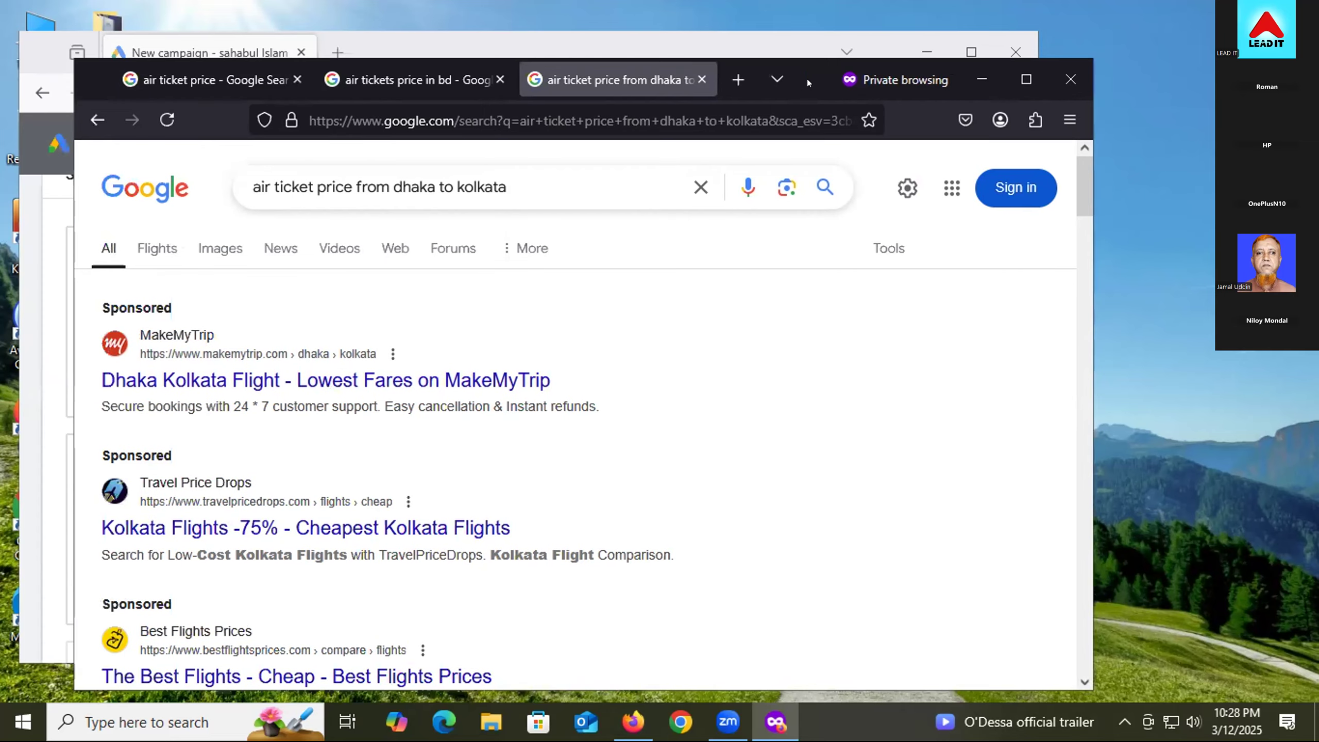
pyautogui.click(965, 71)
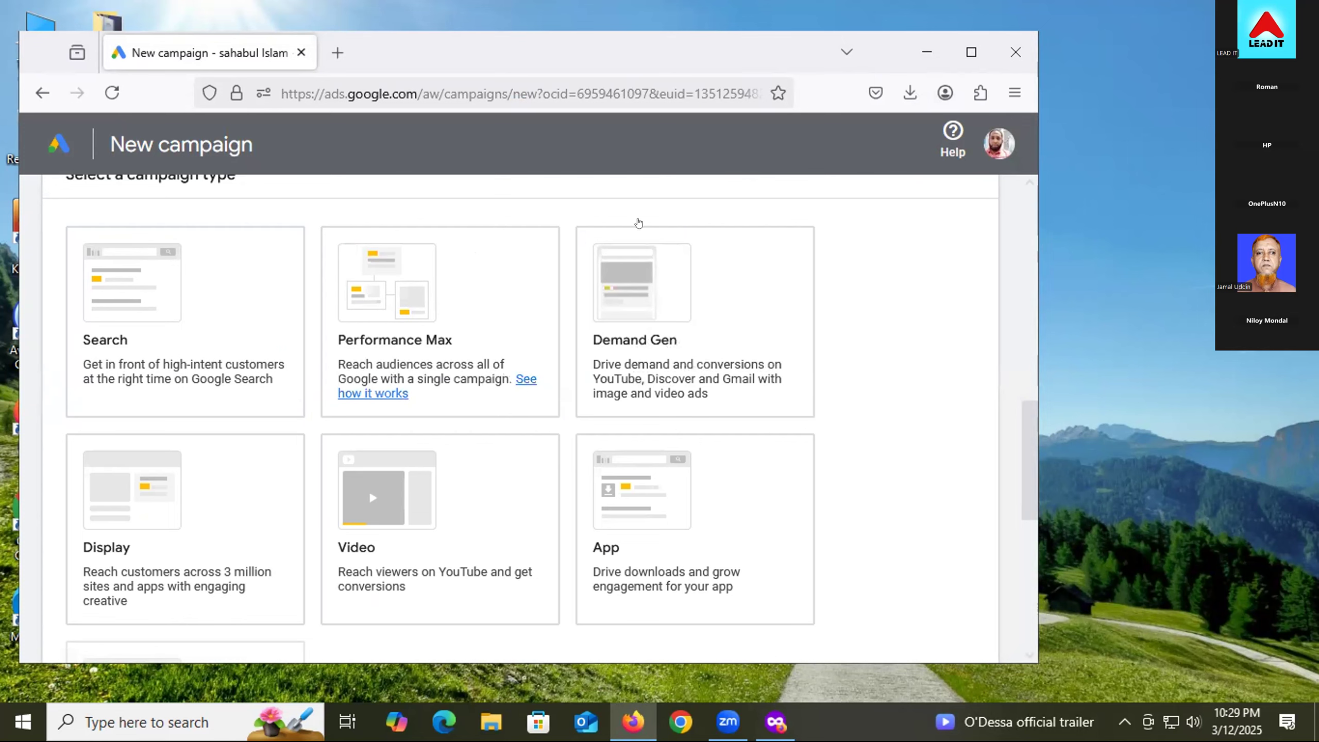
pyautogui.click(337, 53)
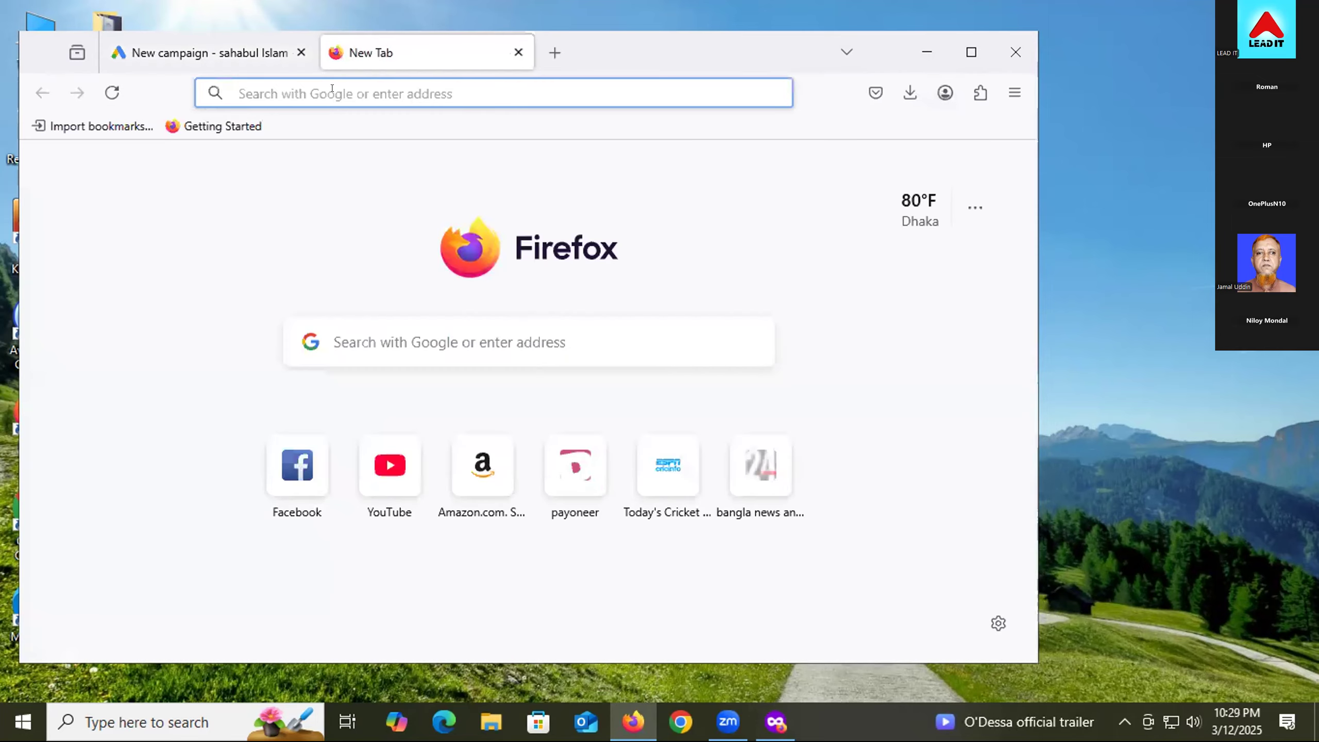
pyautogui.click(316, 82)
pyautogui.write('a')
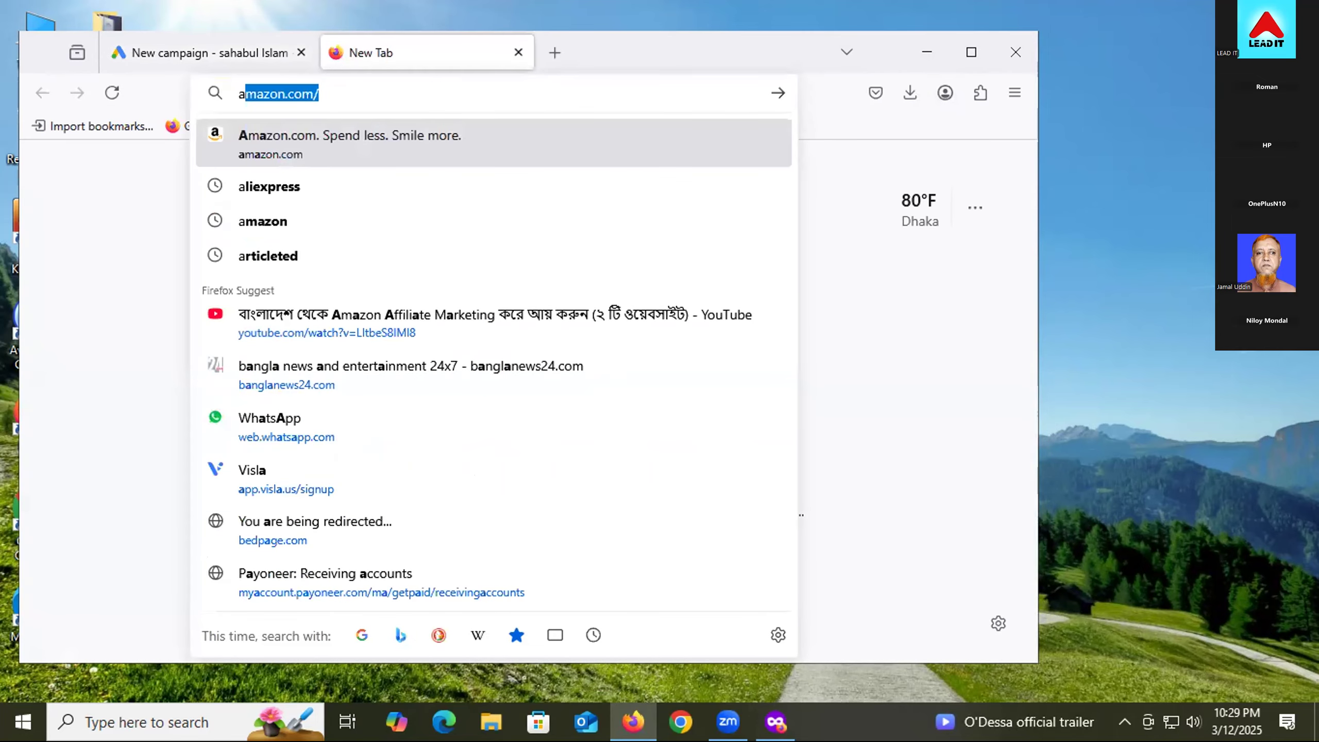
pyautogui.write('2zzb')
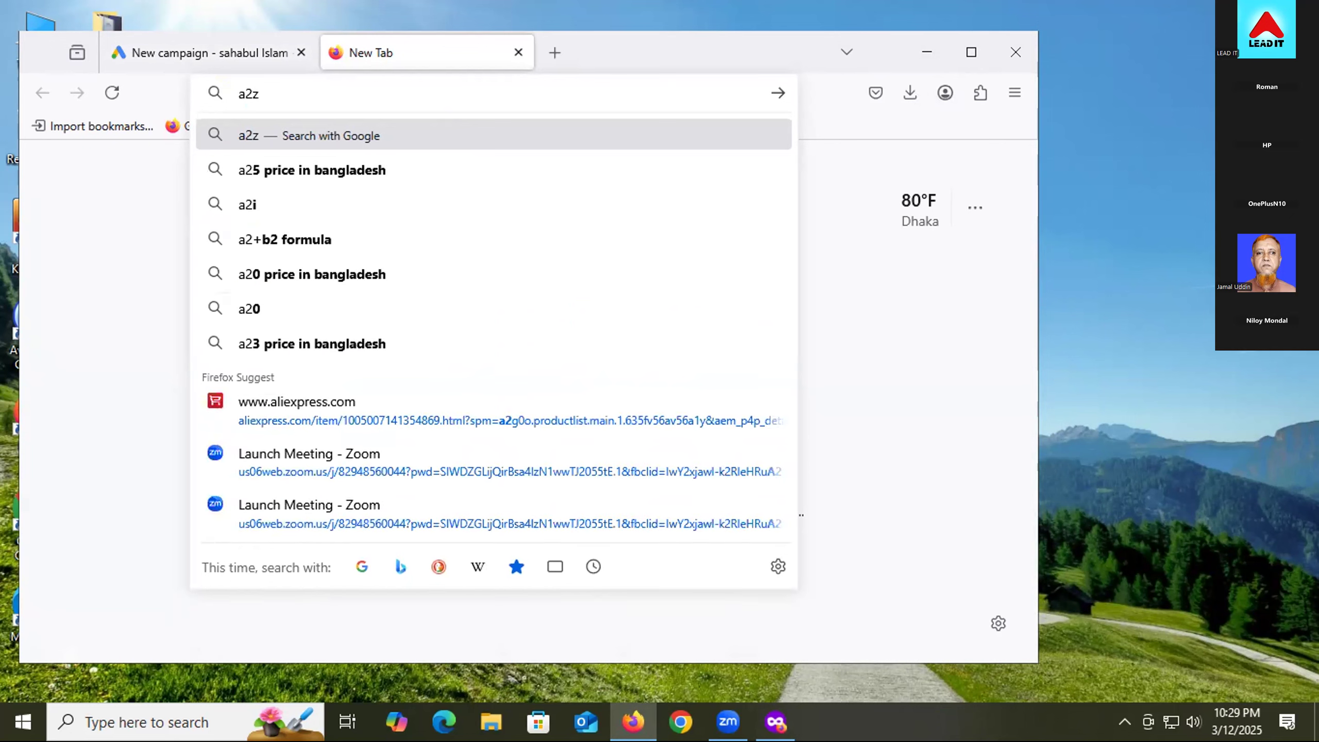
pyautogui.press('BackSpace')
pyautogui.press('BackSpace')
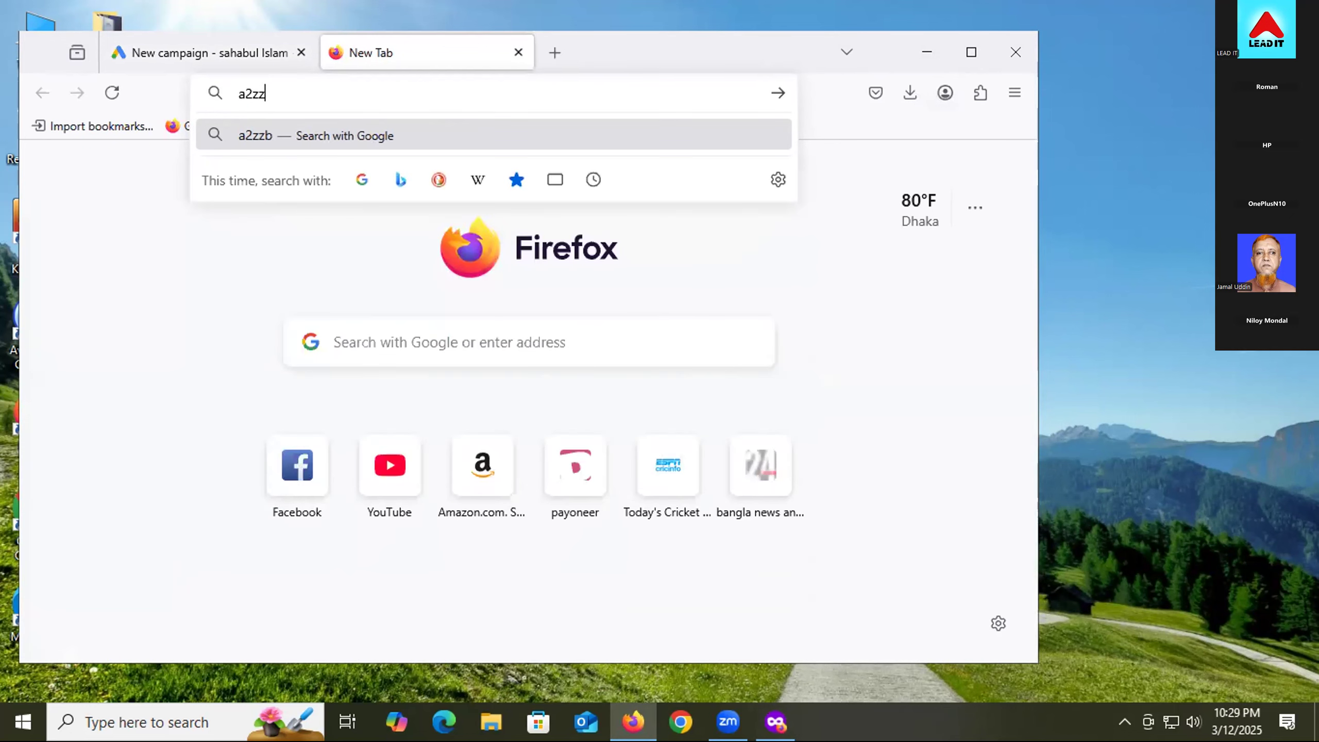
pyautogui.write('bookmar')
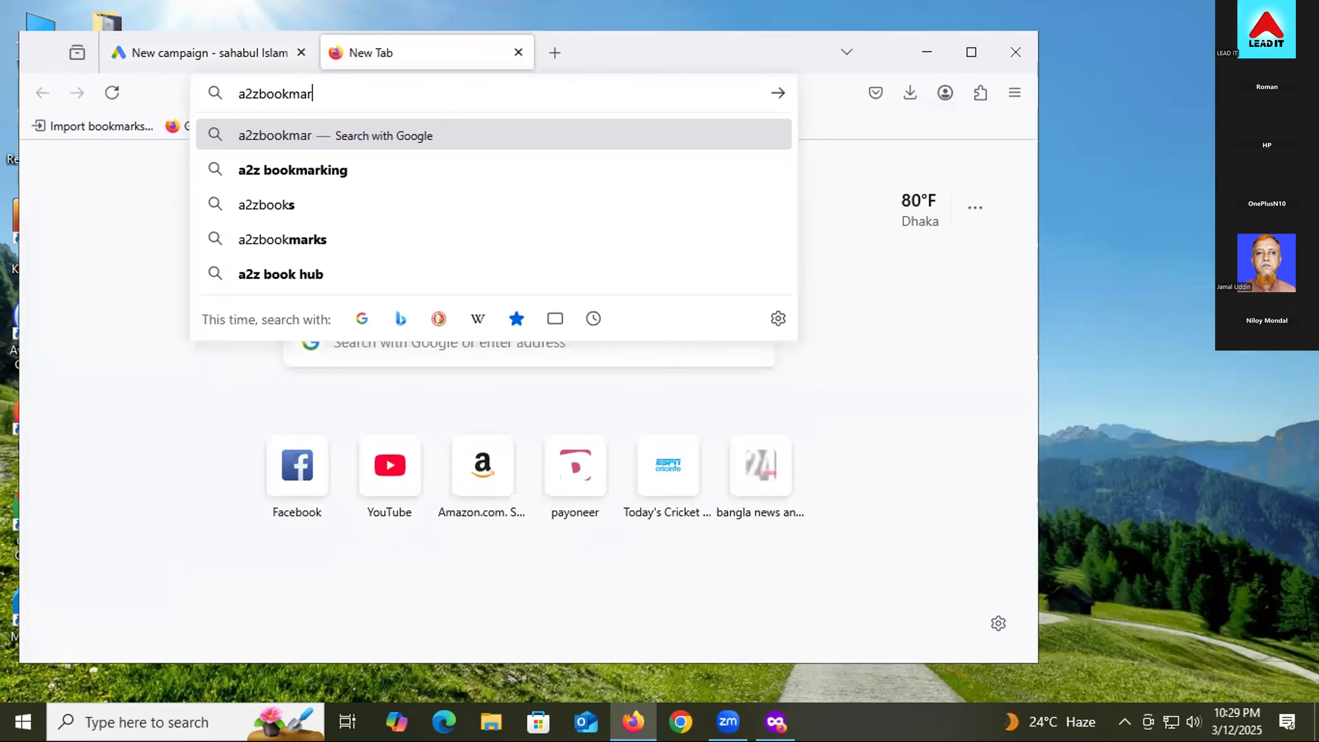
pyautogui.press('Down')
pyautogui.press('Return')
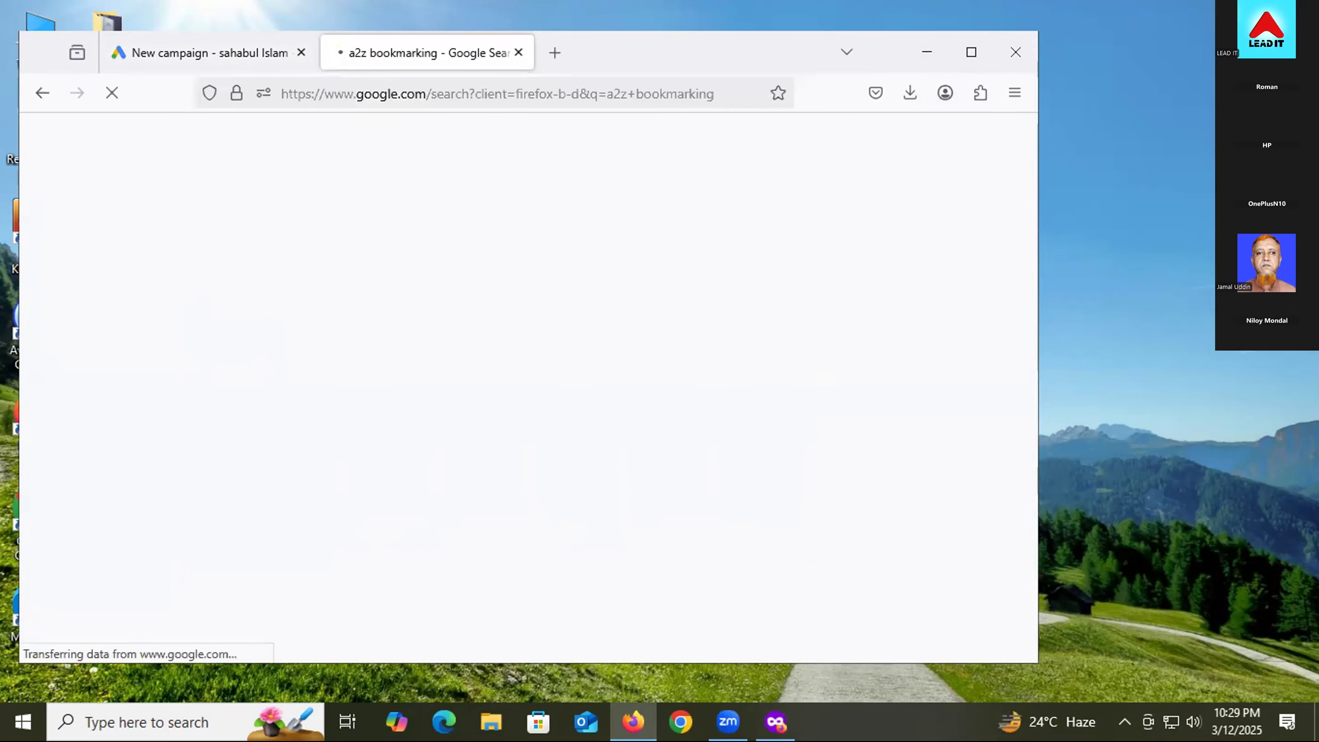
# - Open the A2Z Bookmarking website from the search results and examine the display ads on its home page
pyautogui.click(52, 329)
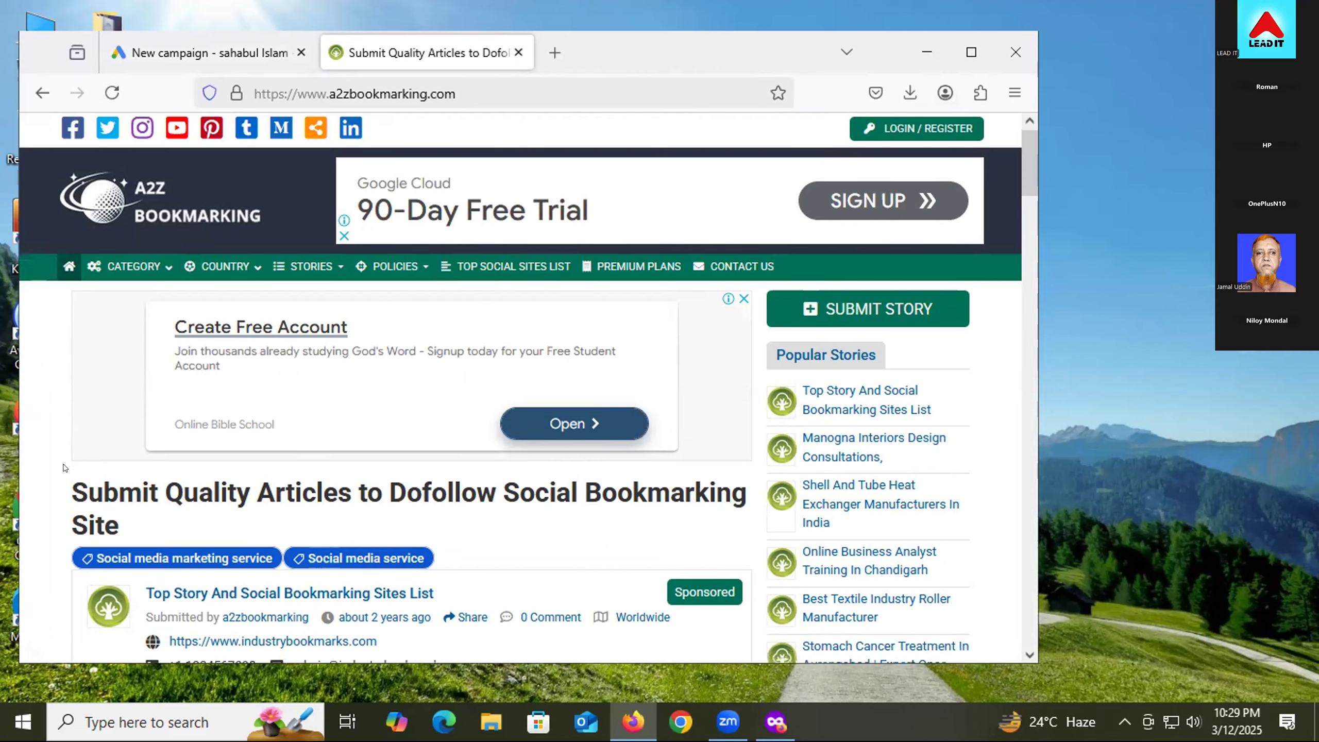
pyautogui.scroll(-2, 64, 468)
pyautogui.scroll(2, 64, 467)
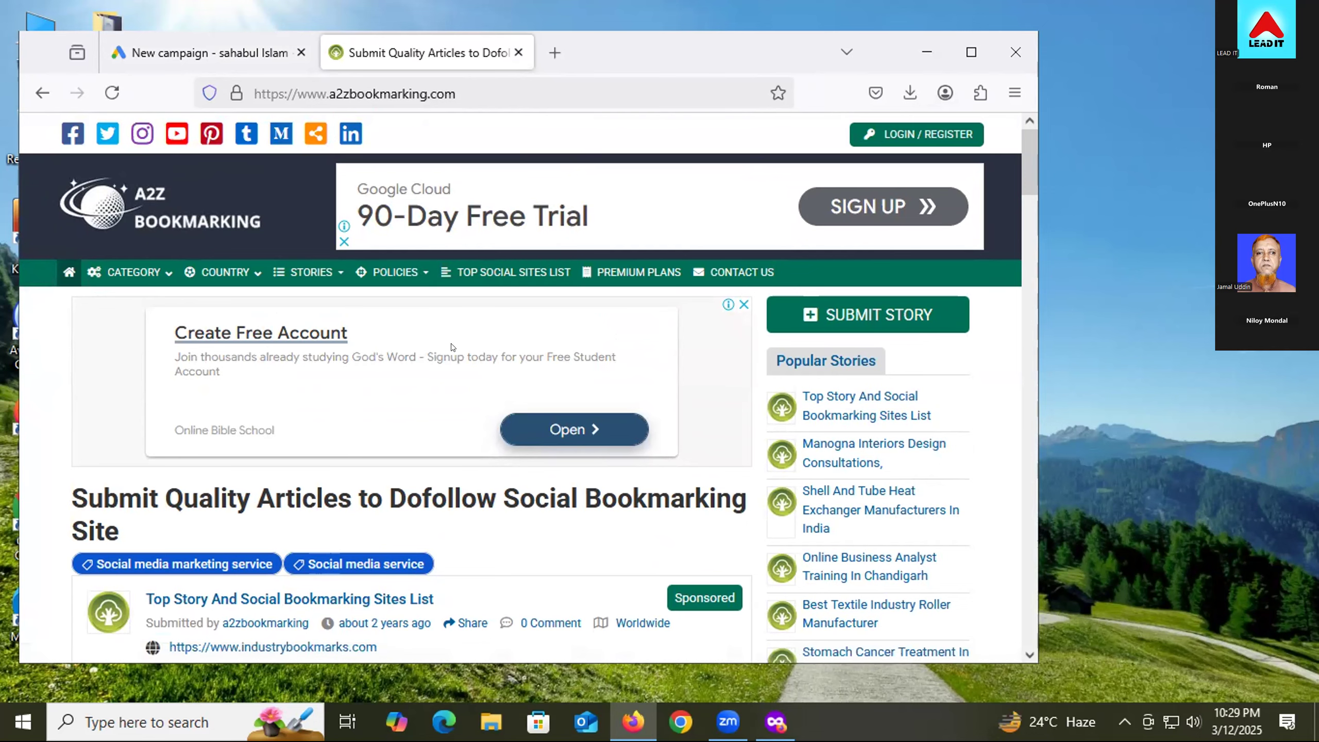
# - Search for "gmail" in the same tab, open the Gmail inbox from the results, and maximize the browser window
pyautogui.click(530, 85)
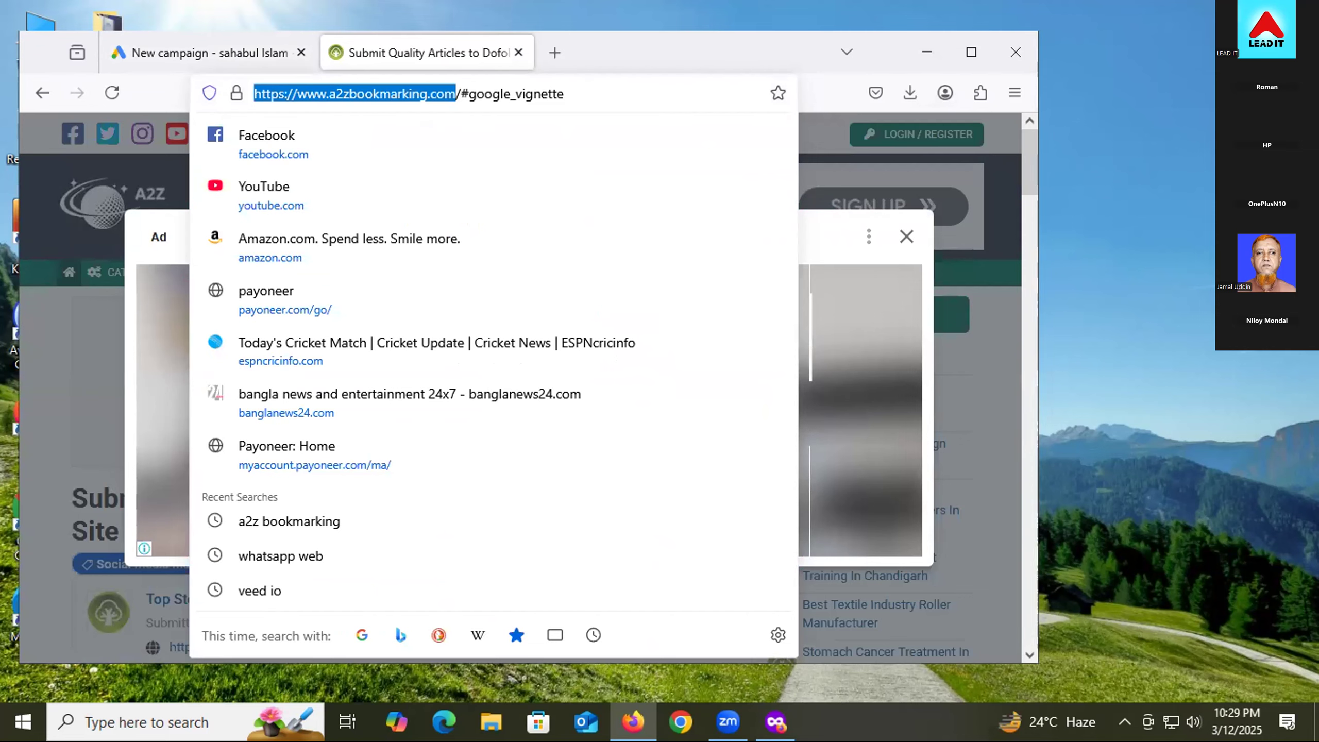
pyautogui.write('google')
pyautogui.hotkey('ctrl', 'a')
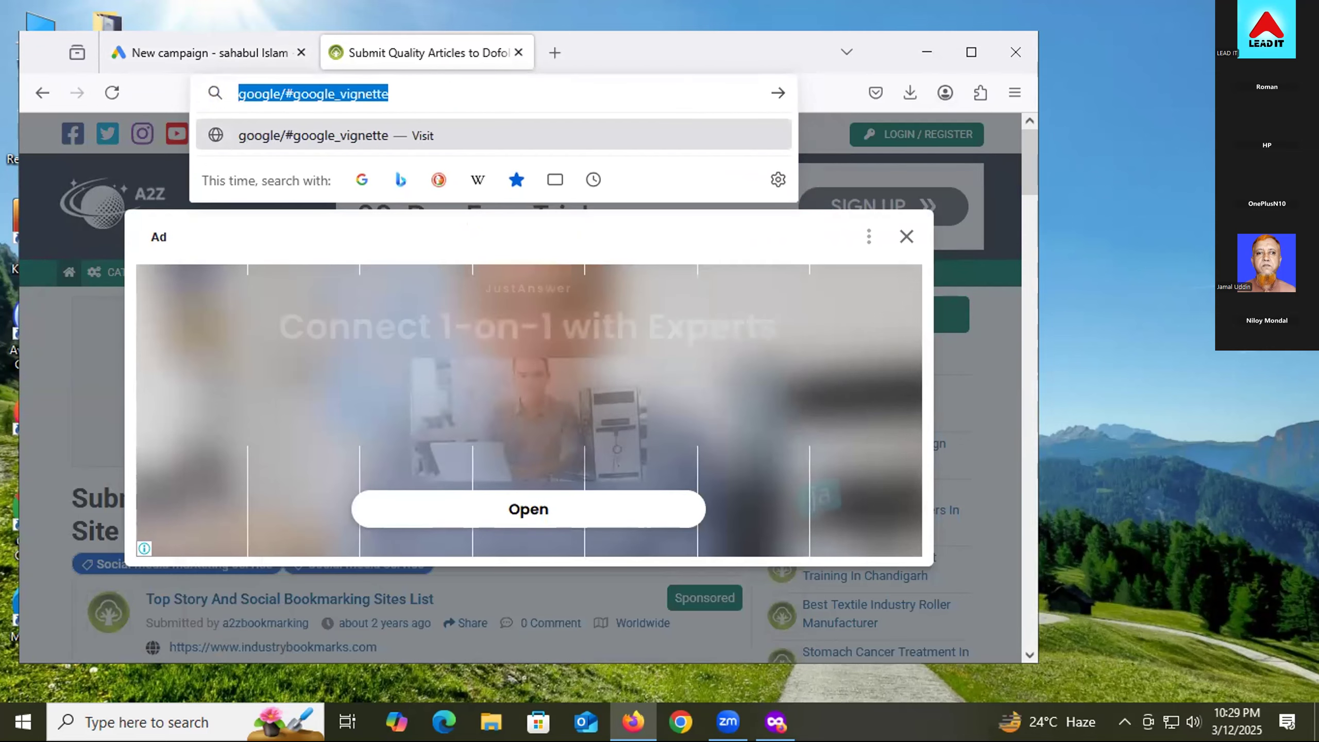
pyautogui.write('gmail')
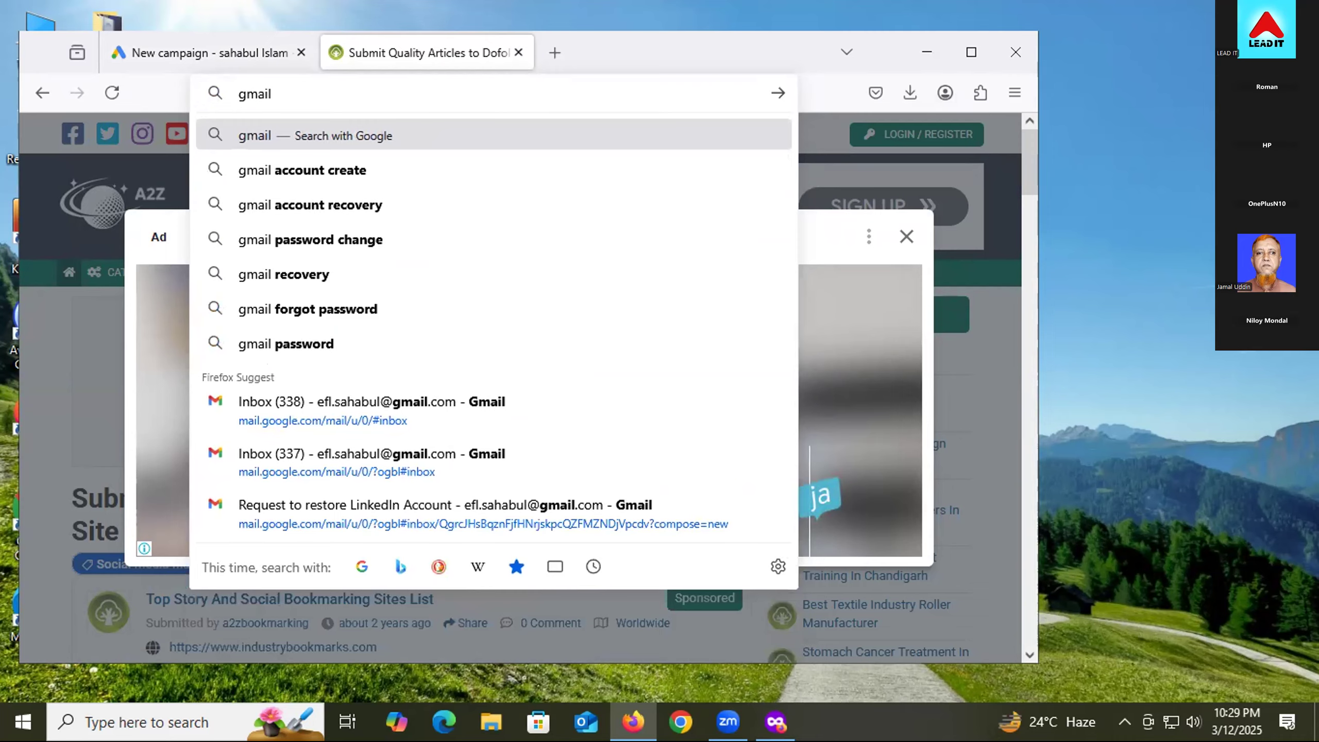
pyautogui.press('Return')
pyautogui.click(188, 325)
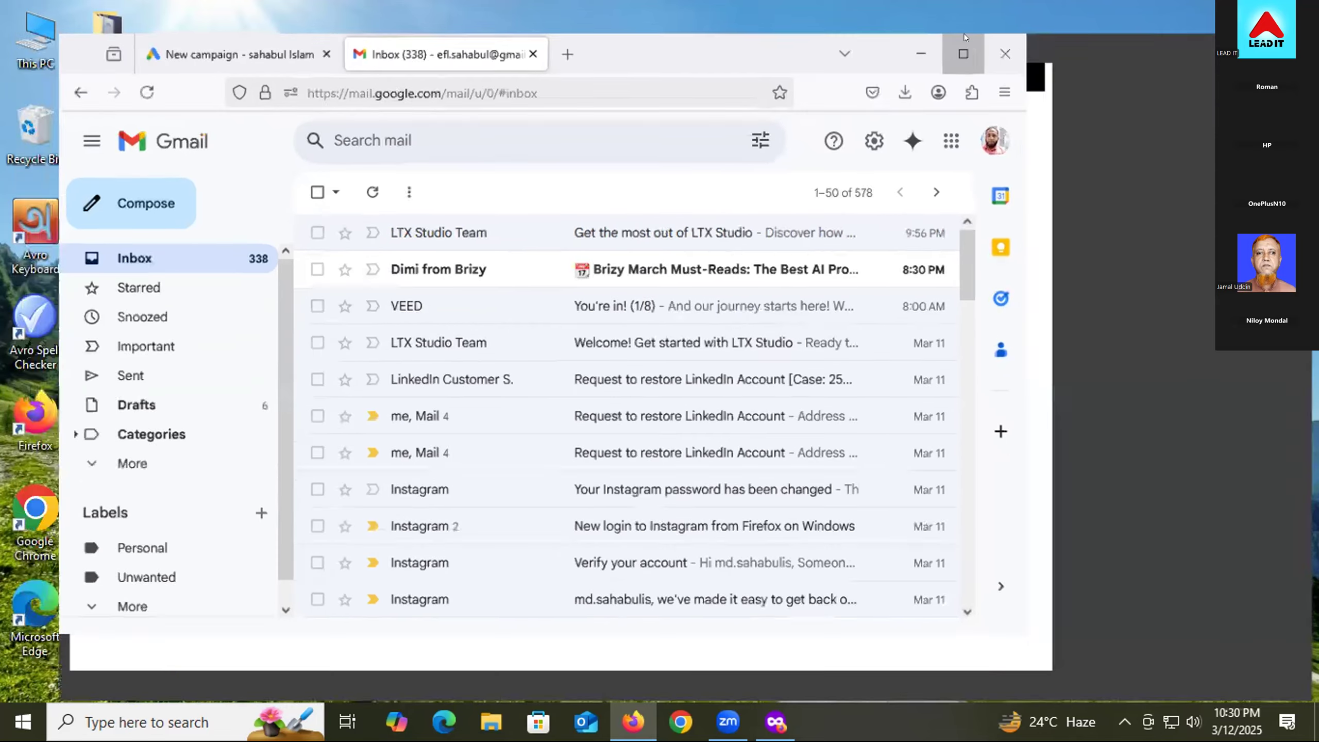
pyautogui.click(971, 52)
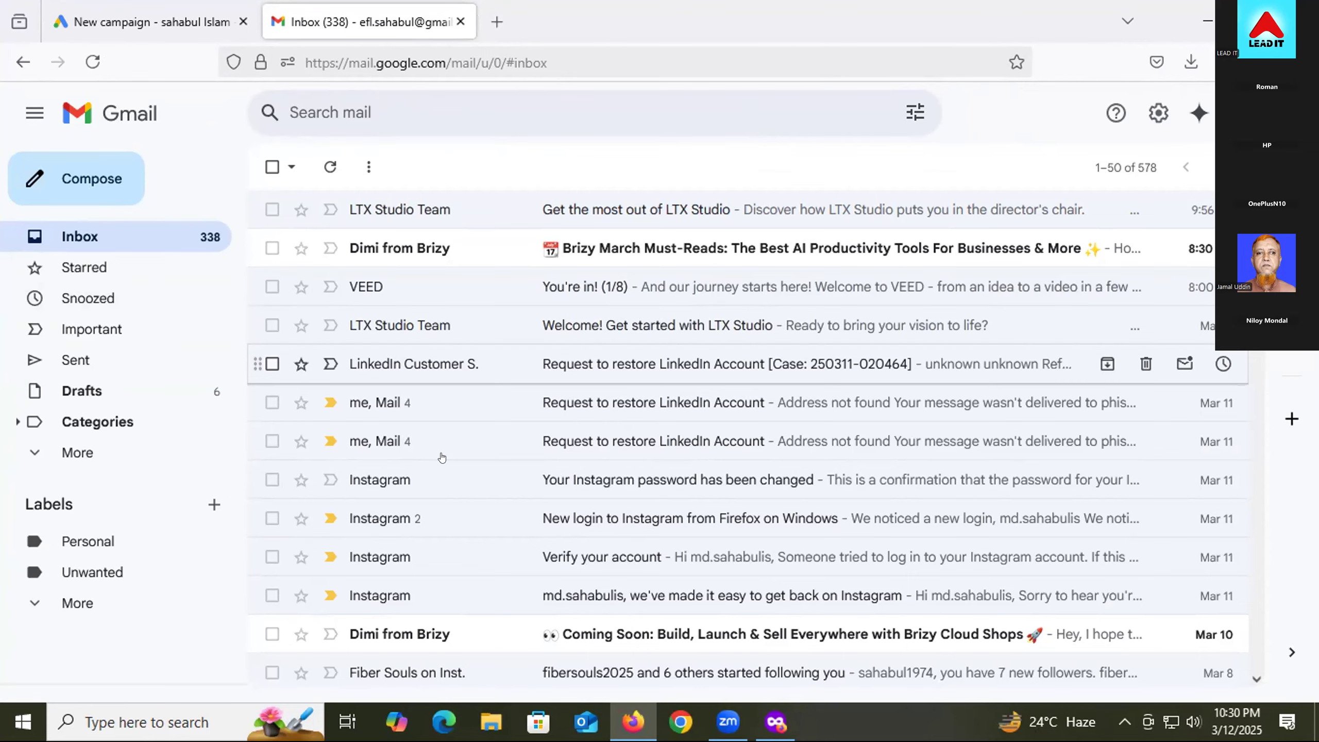
# - Look through the inbox messages and expand the mail folder list to view the additional folders such as Spam and Trash
pyautogui.scroll(-5, 378, 457)
pyautogui.scroll(-2, 378, 463)
pyautogui.scroll(7, 378, 473)
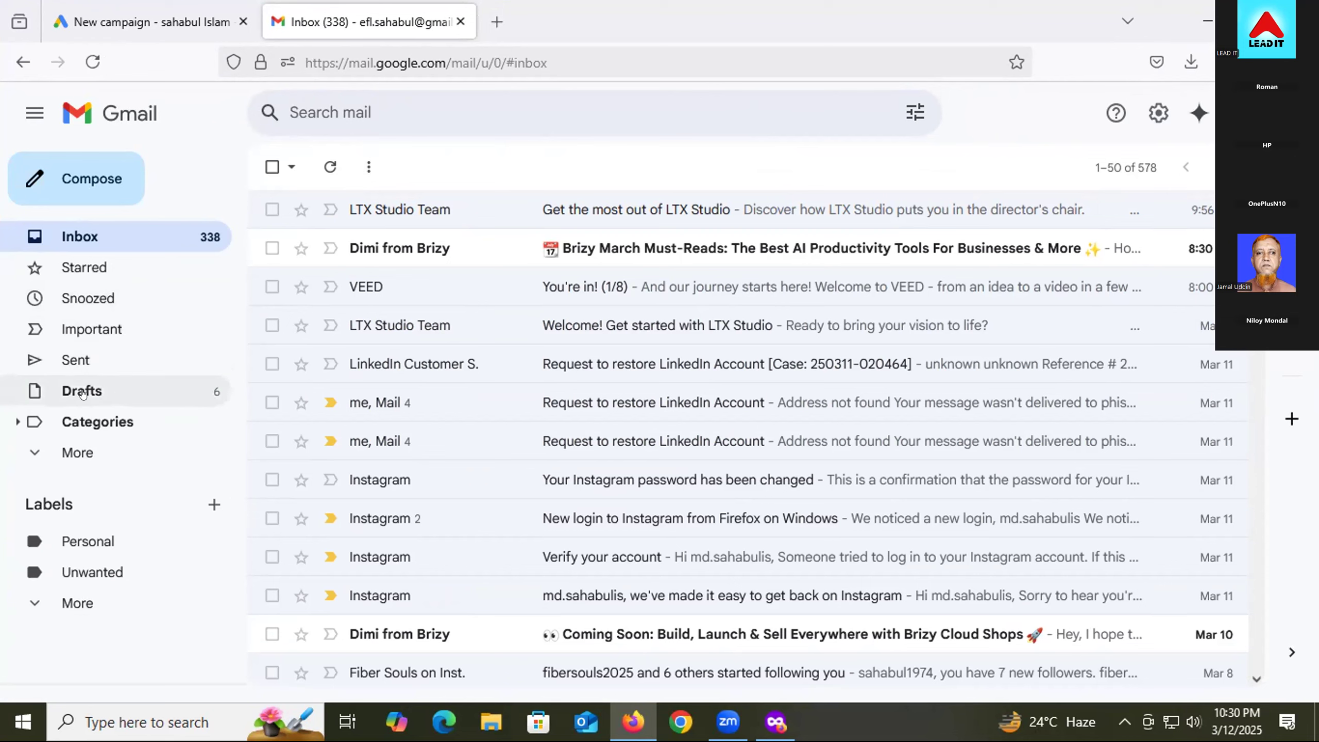
pyautogui.click(75, 452)
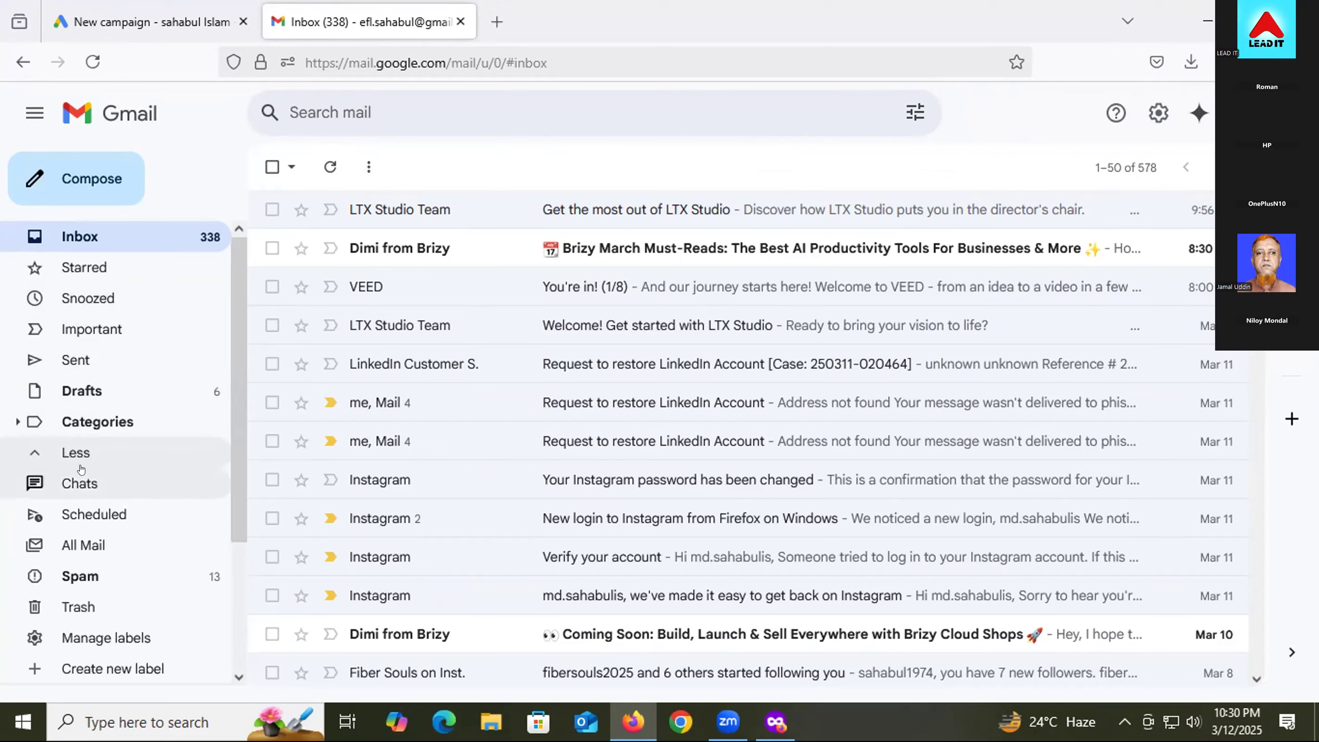
pyautogui.scroll(-2, 81, 567)
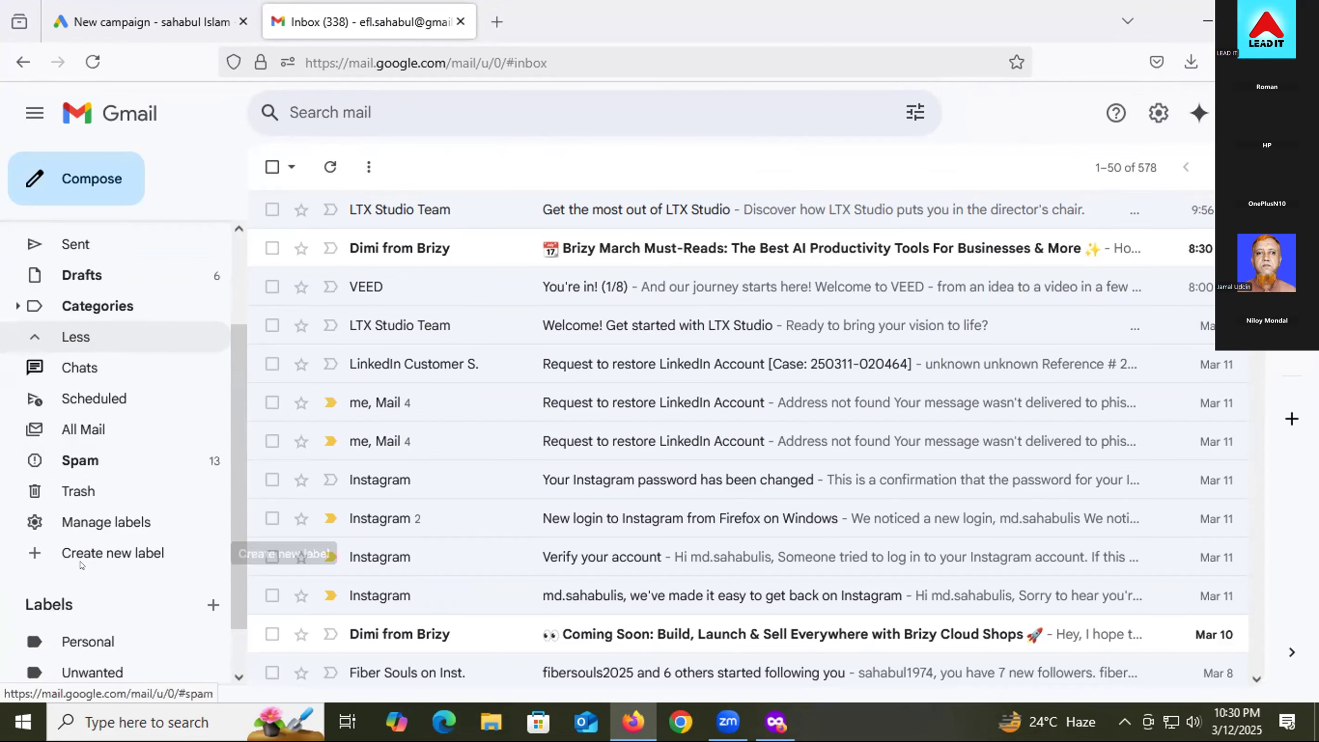
pyautogui.scroll(2, 80, 567)
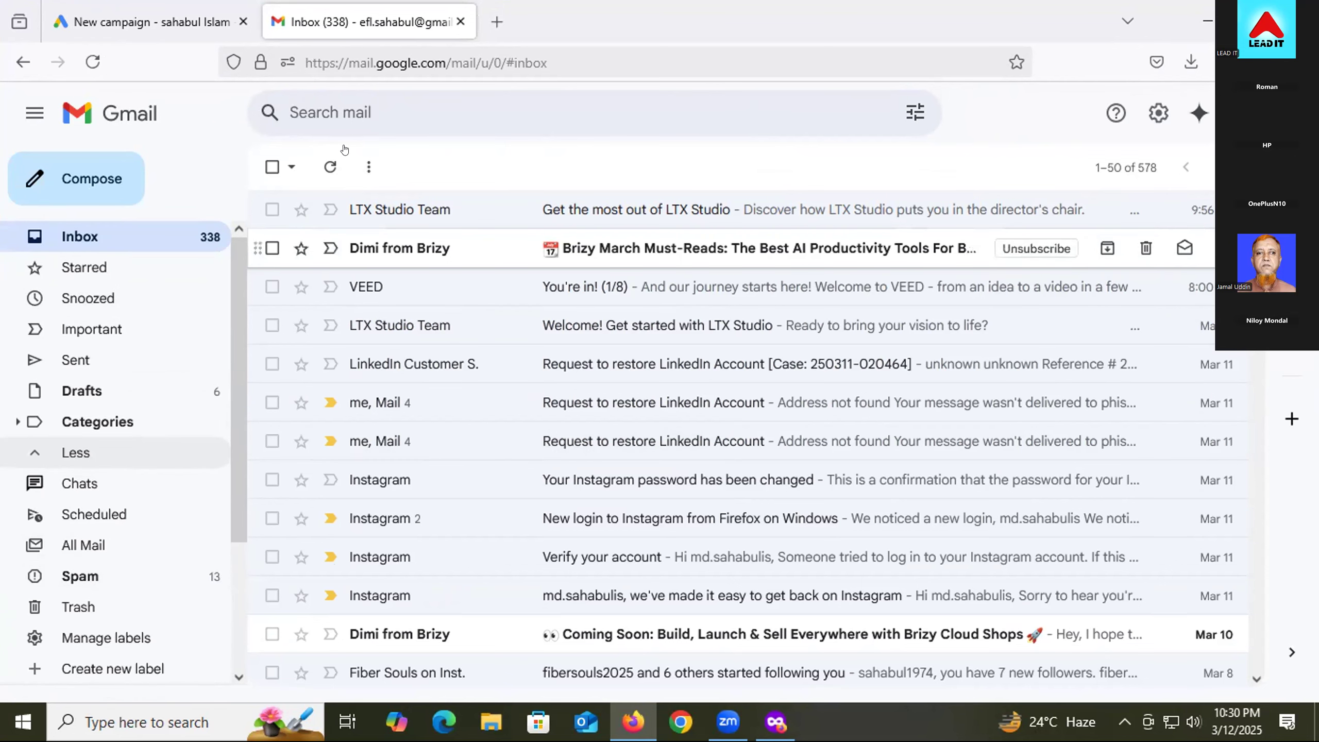
pyautogui.click(915, 112)
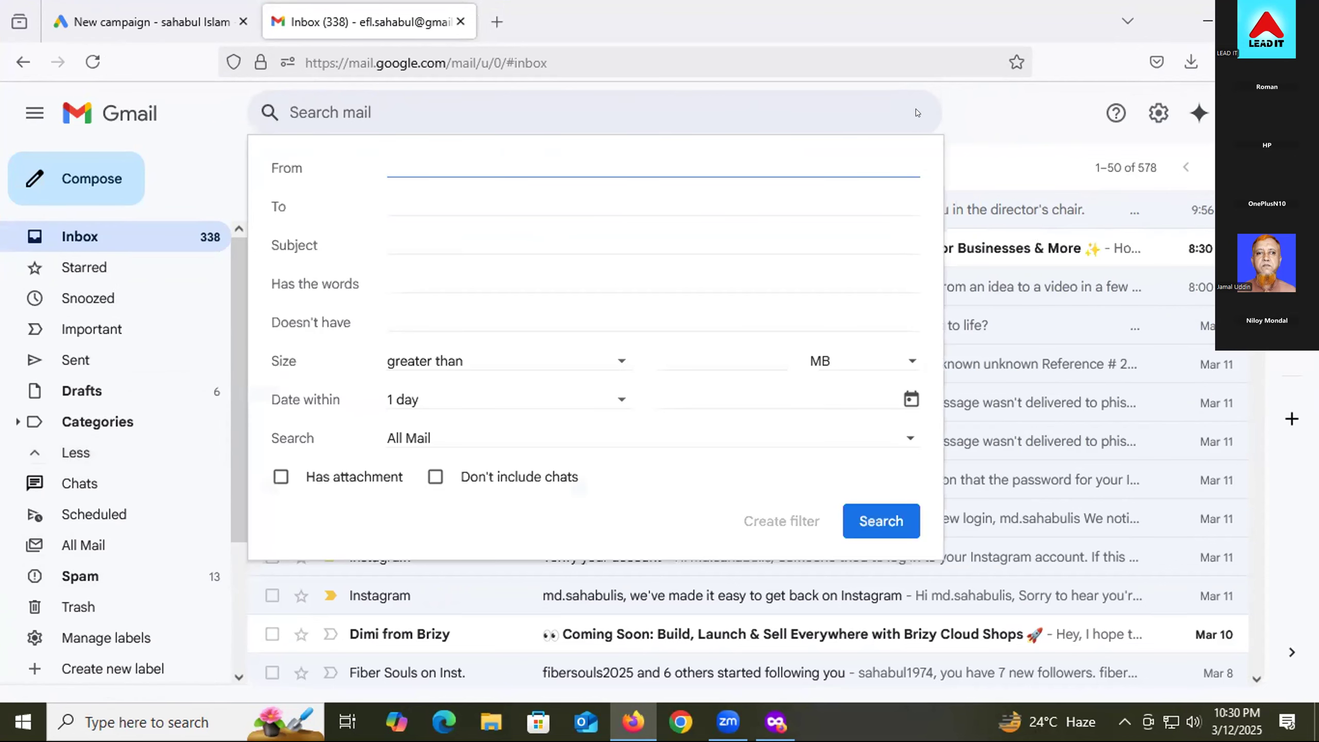
pyautogui.click(994, 129)
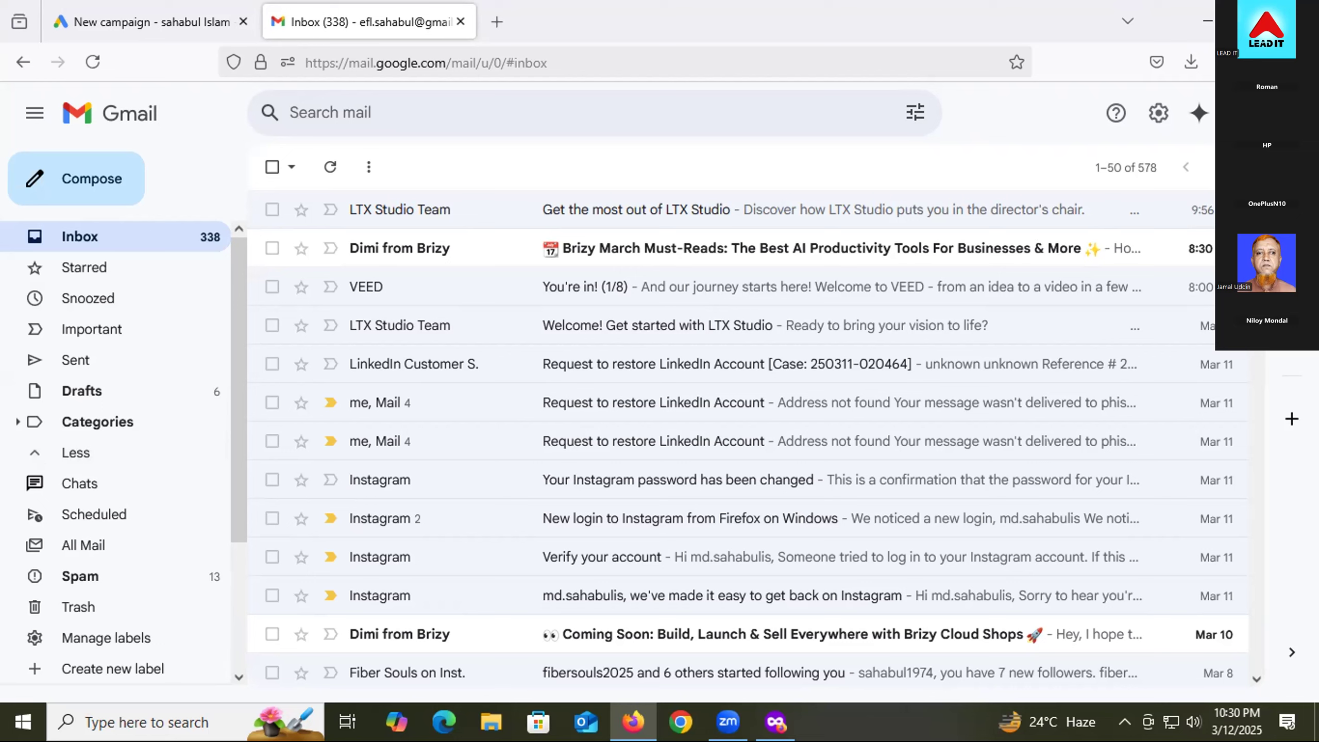
pyautogui.click(1275, 654)
pyautogui.click(1276, 654)
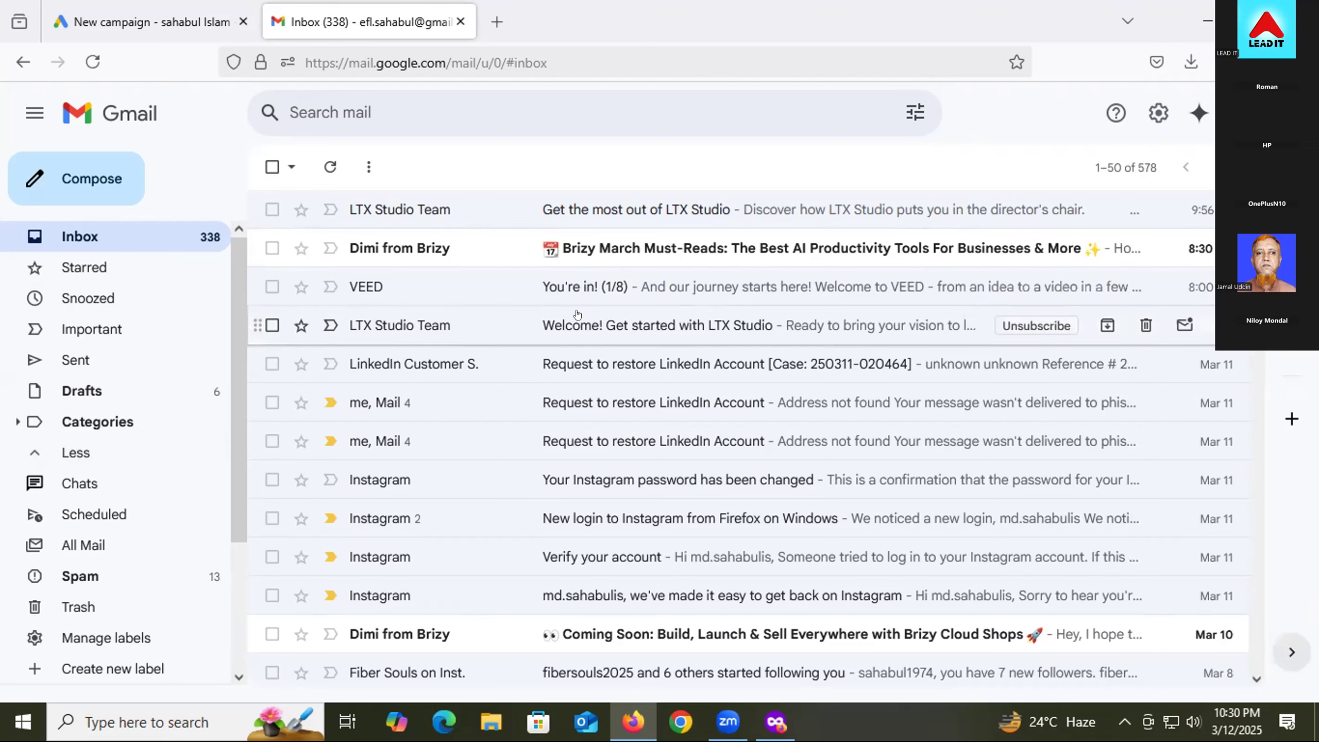
# - Open the "Welcome! Get started with LTX Studio" email and look through its promotional content down to the footer
pyautogui.click(574, 326)
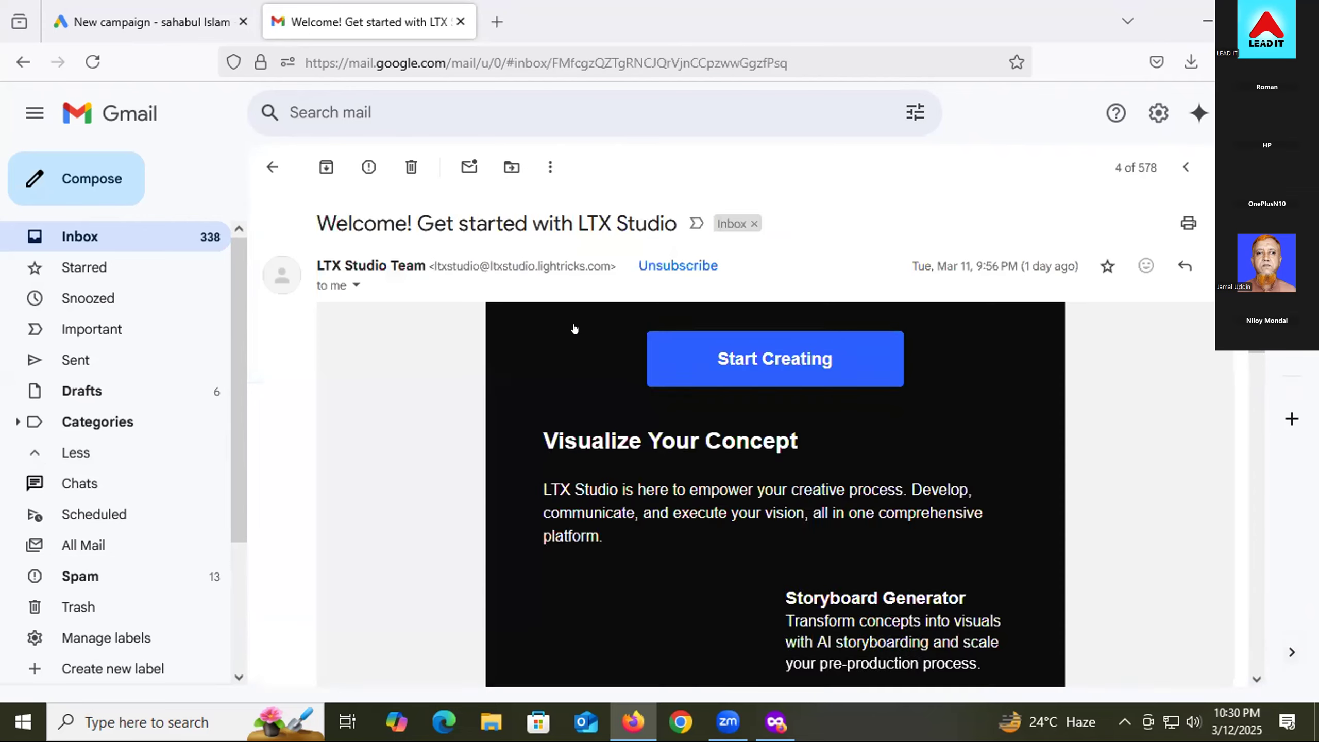
pyautogui.scroll(-4, 348, 484)
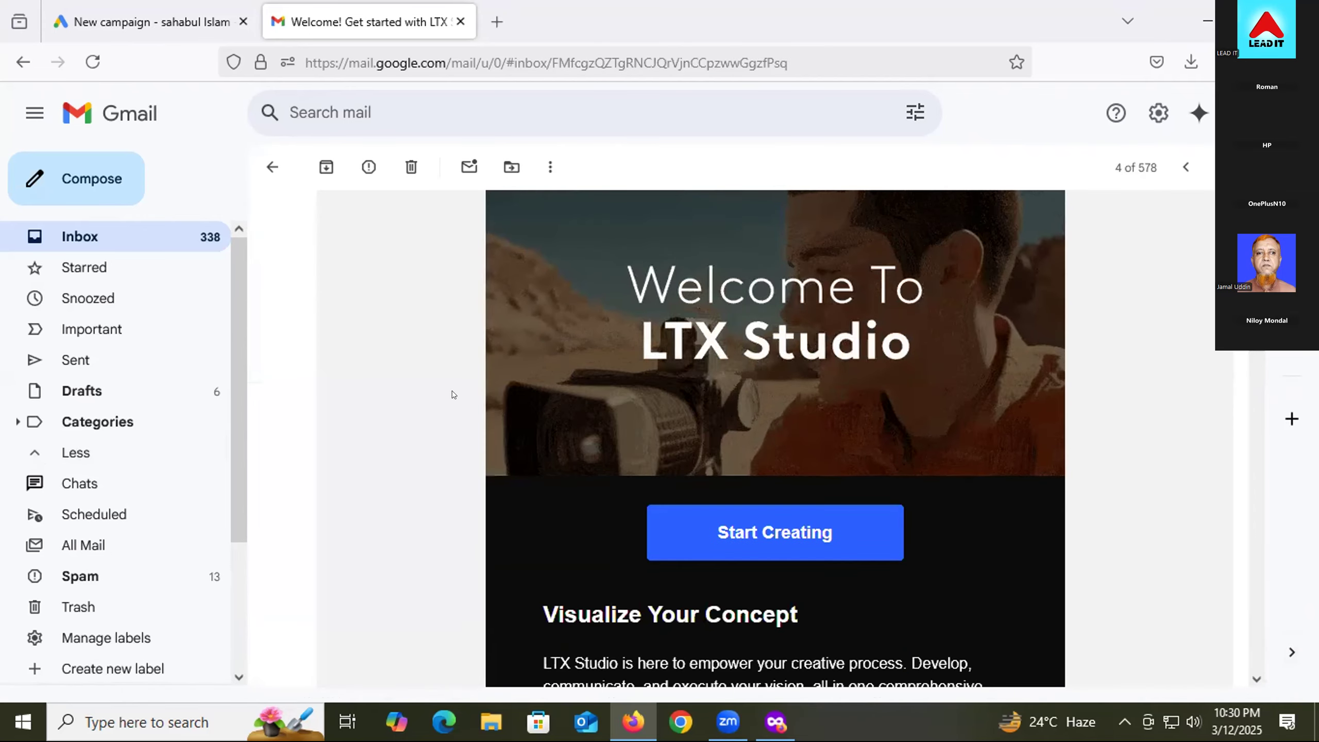
pyautogui.scroll(2, 440, 451)
pyautogui.scroll(2, 440, 451)
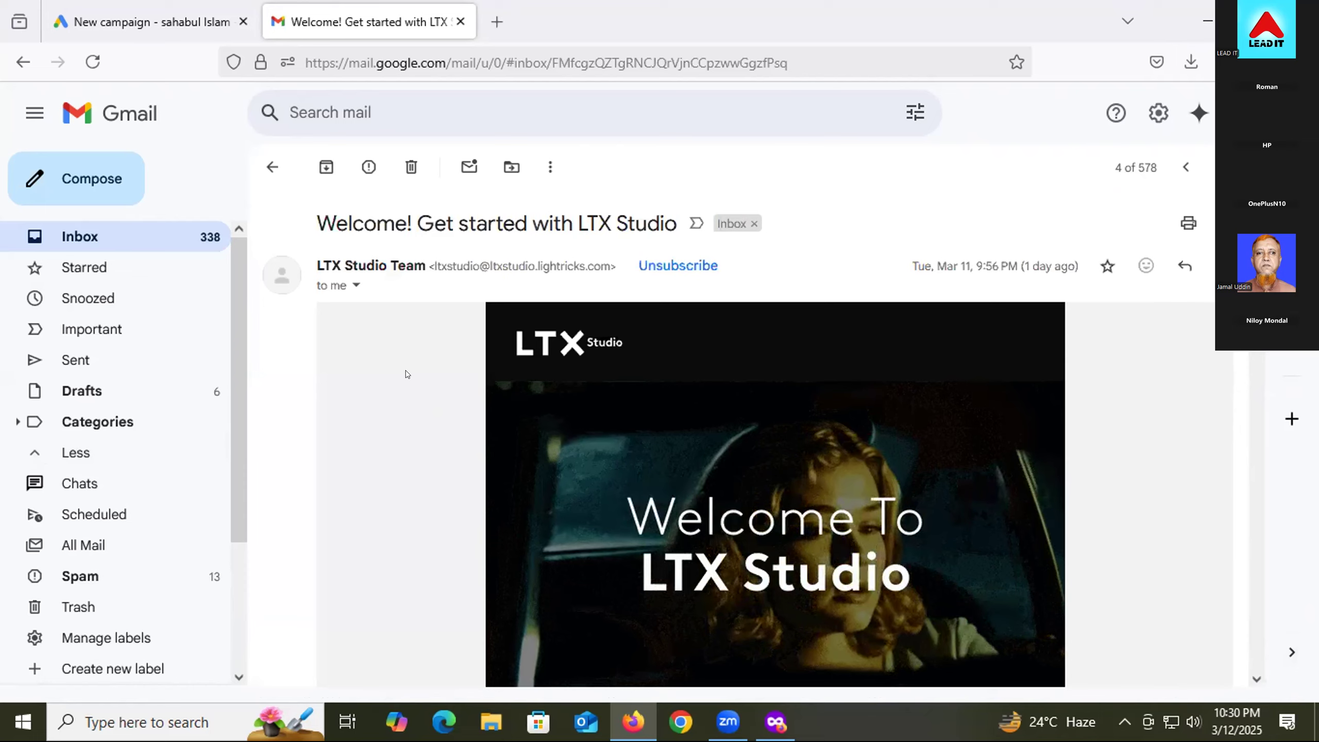
pyautogui.scroll(-10, 389, 348)
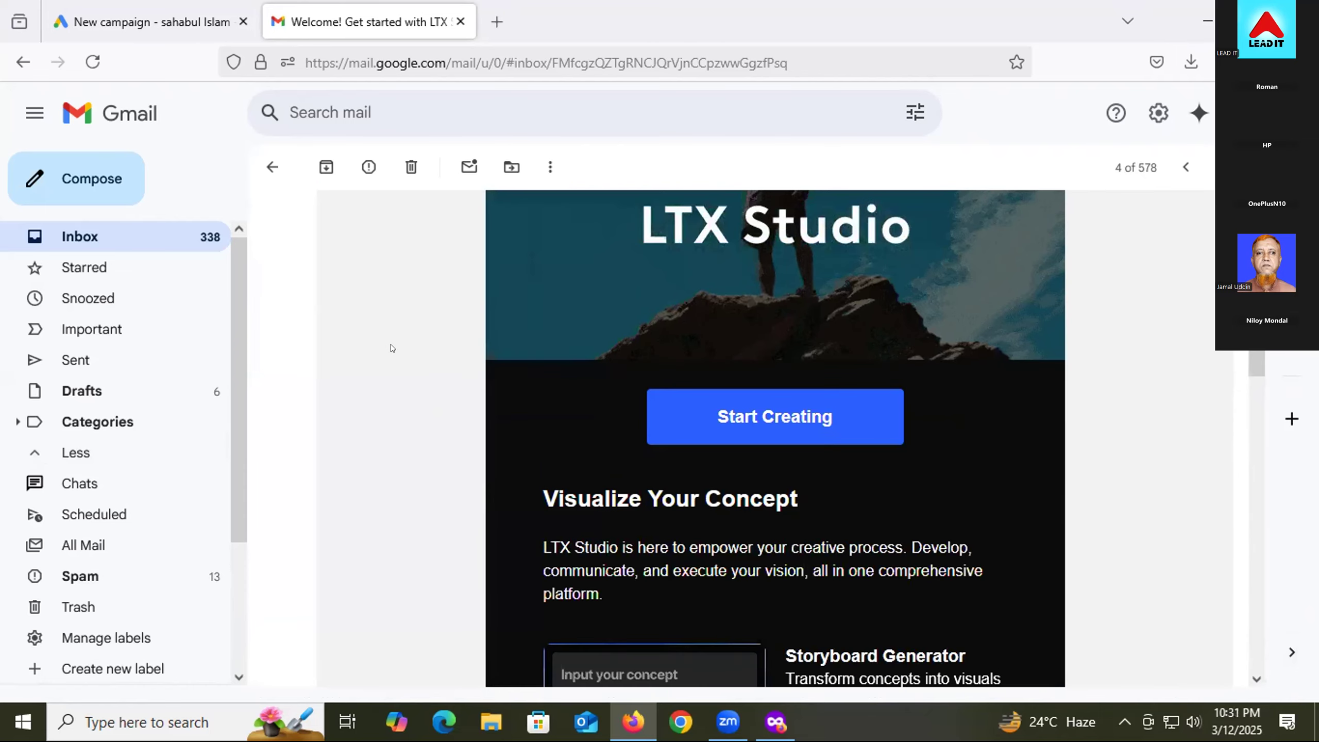
pyautogui.scroll(-10, 392, 348)
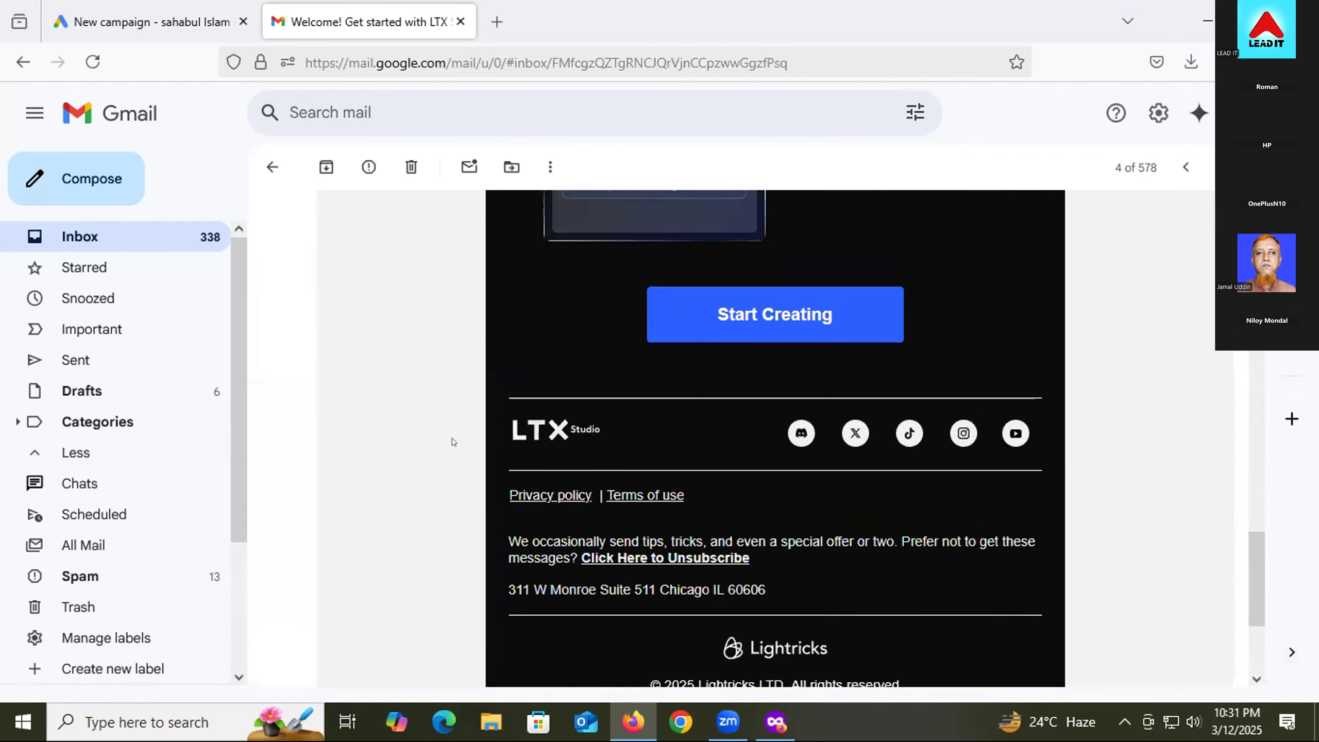
pyautogui.scroll(20, 452, 550)
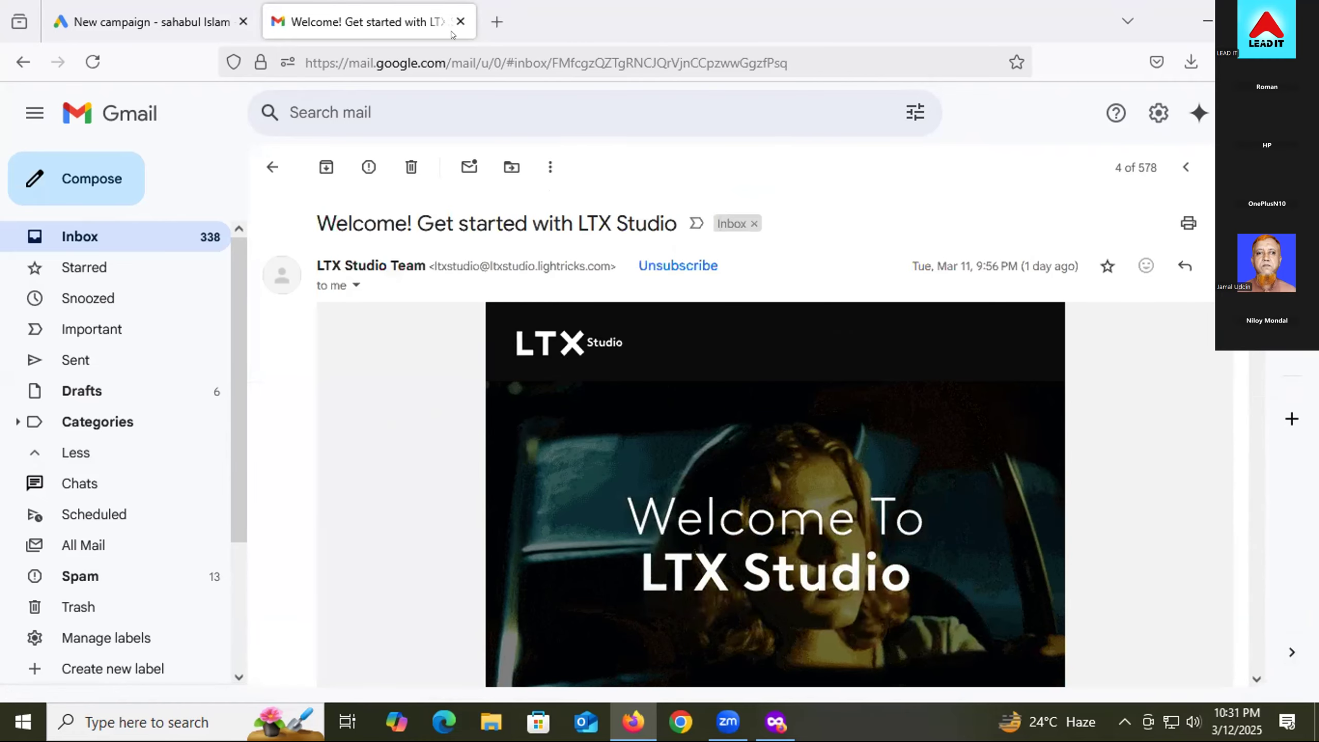
# - Close the Gmail tab and return to the campaign type selection of the new Google Ads campaign
pyautogui.click(453, 30)
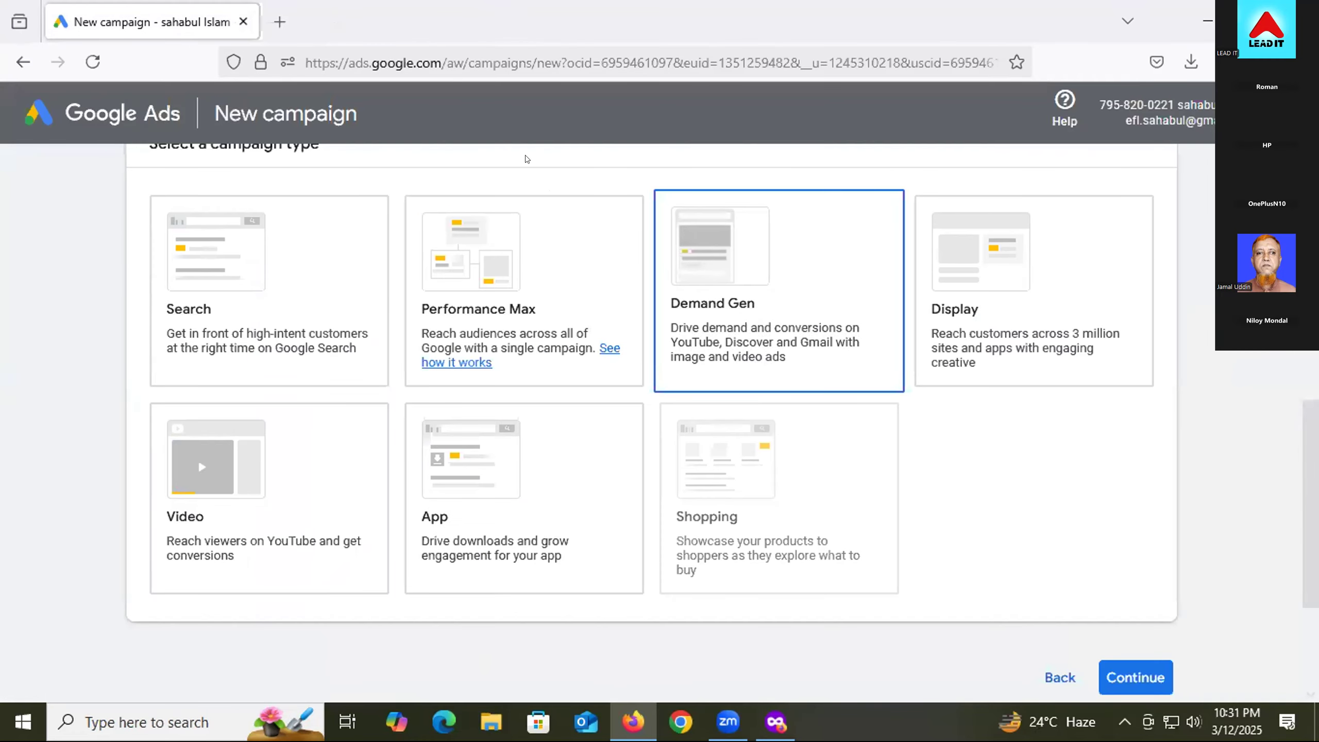
pyautogui.click(467, 299)
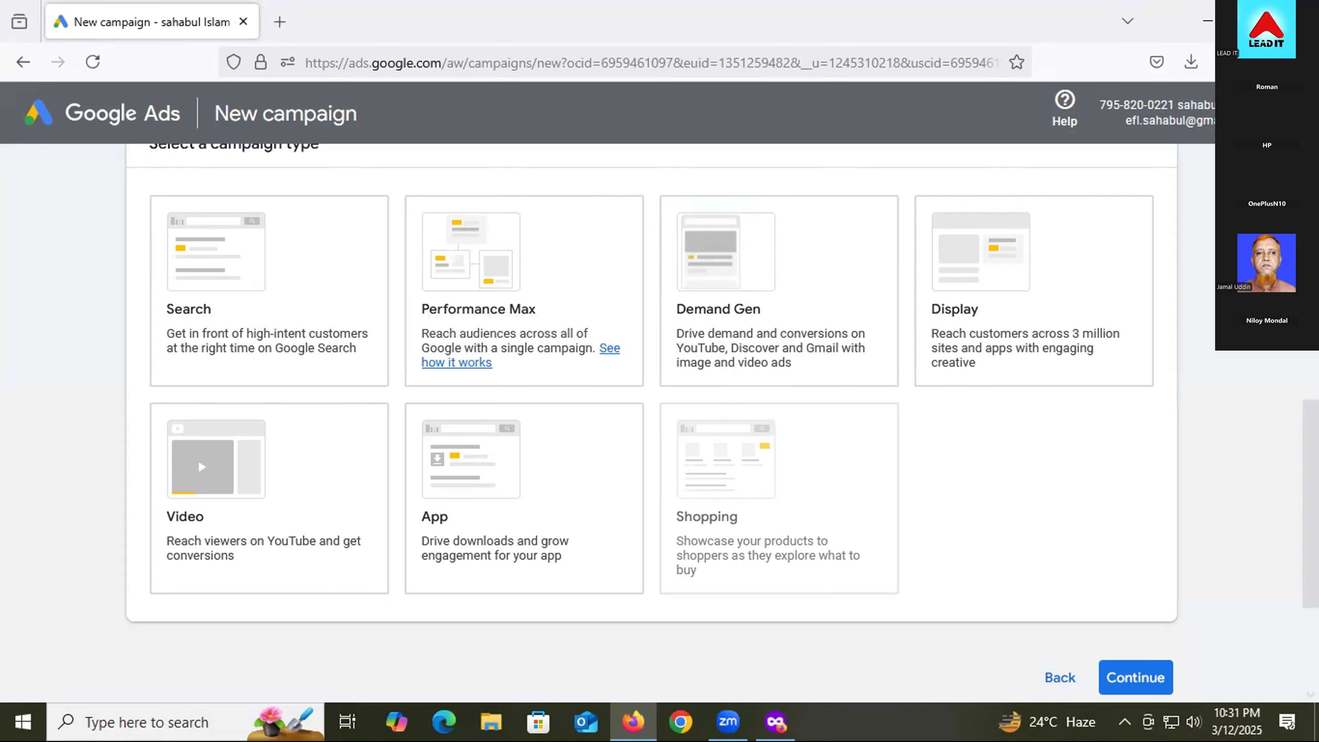
# - Restore the browser window to a smaller size and open y2mate.com in a new tab
pyautogui.click(1253, 21)
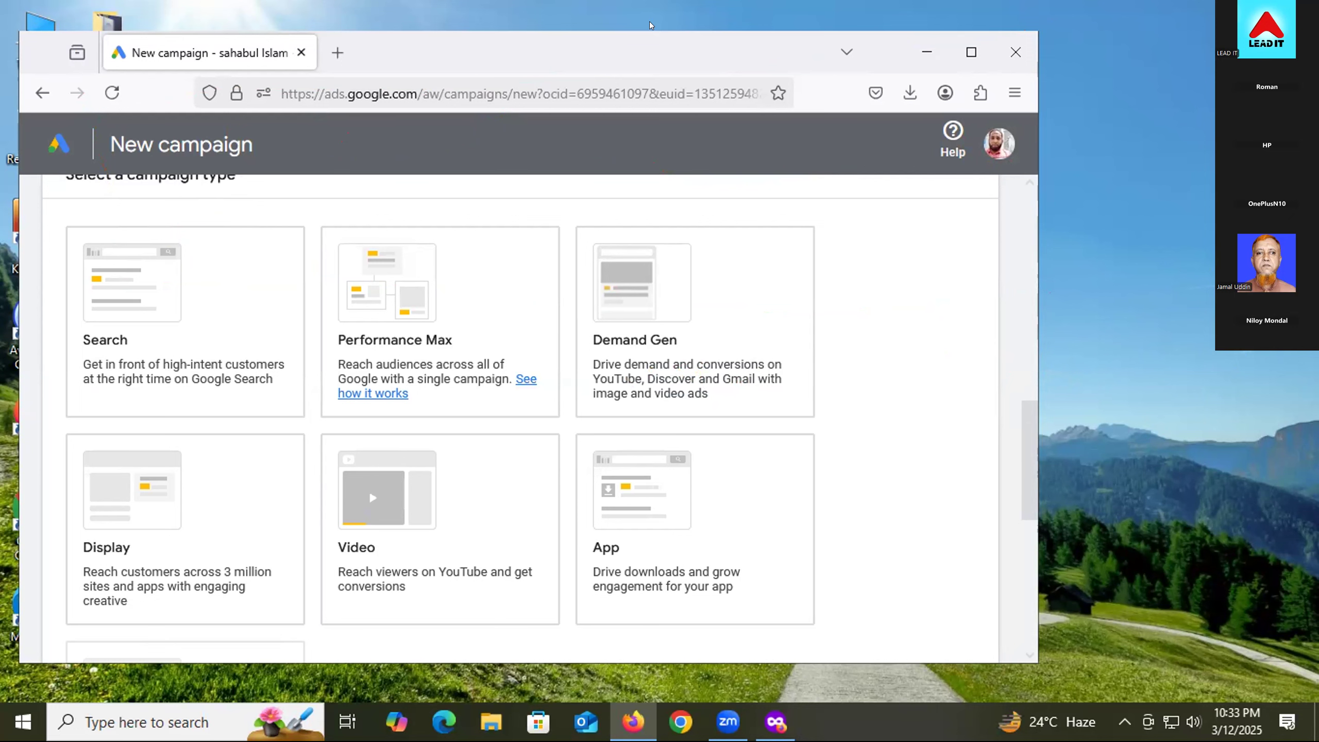
pyautogui.click(335, 52)
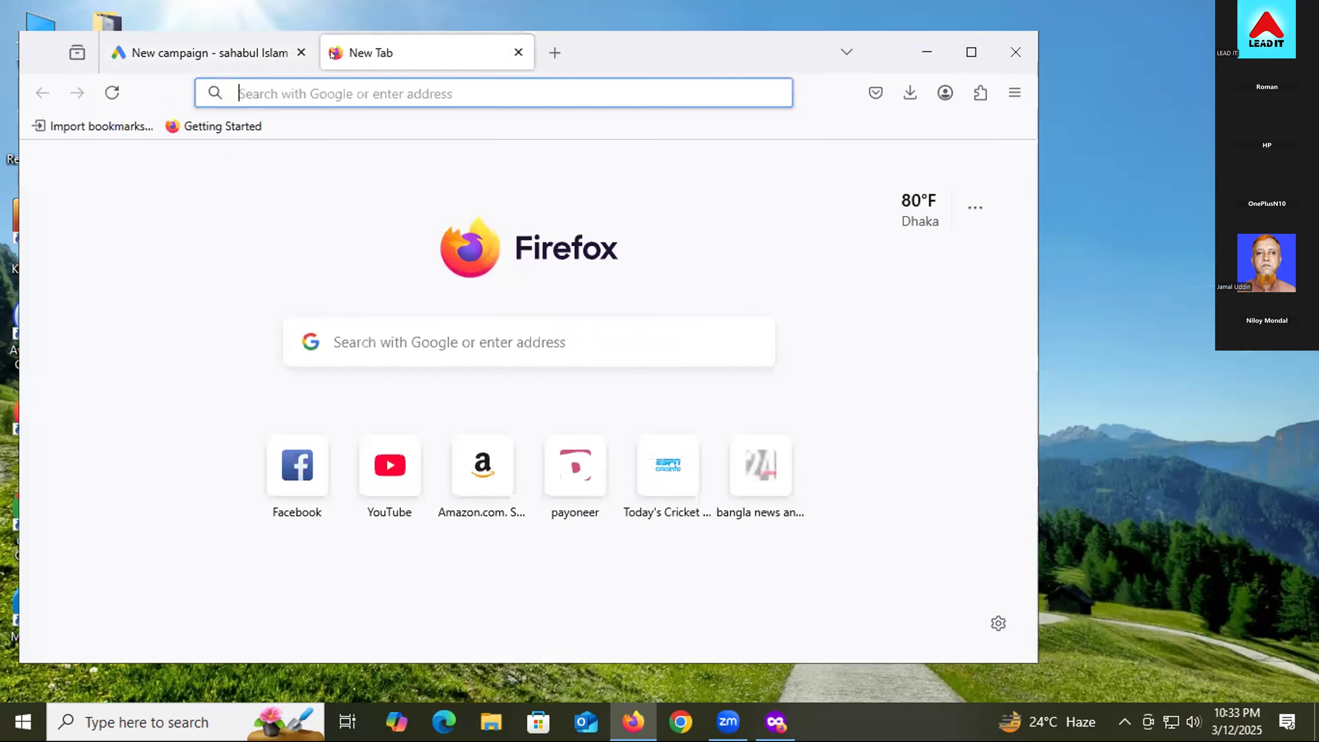
pyautogui.click(331, 84)
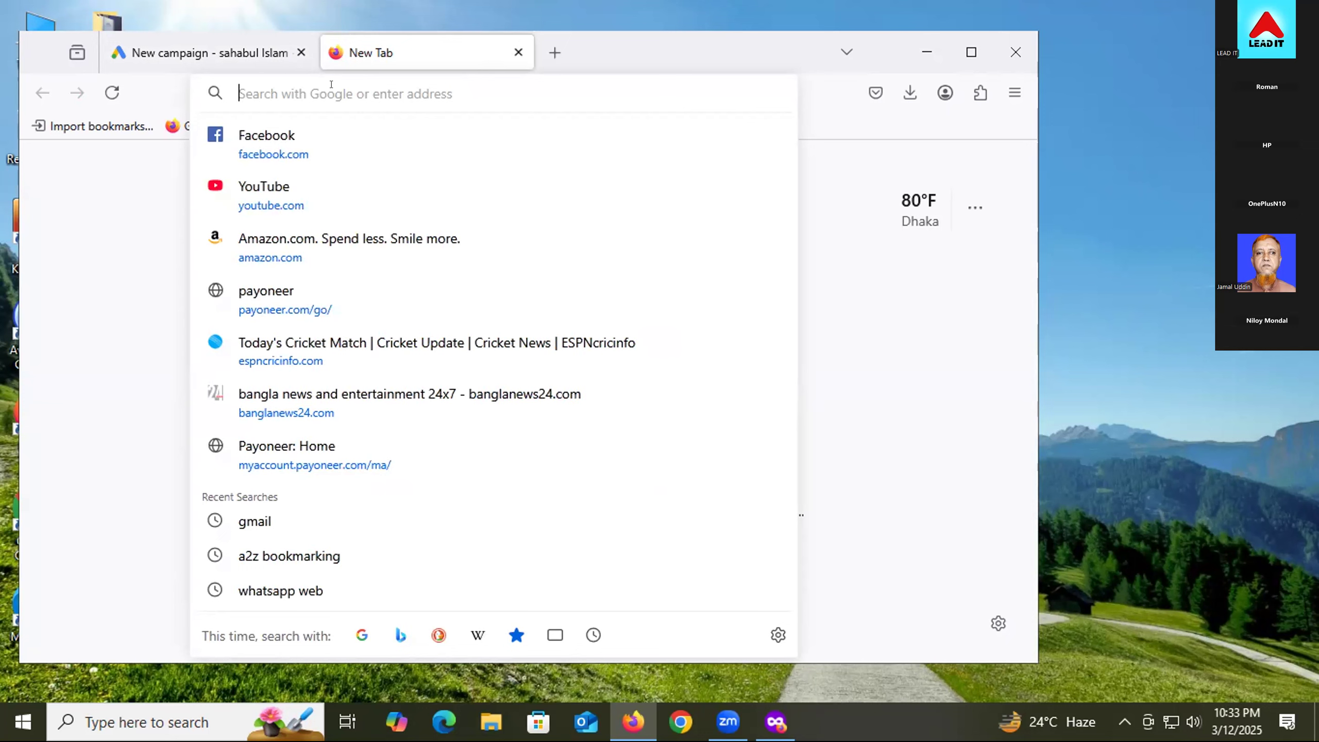
pyautogui.write('y2mate')
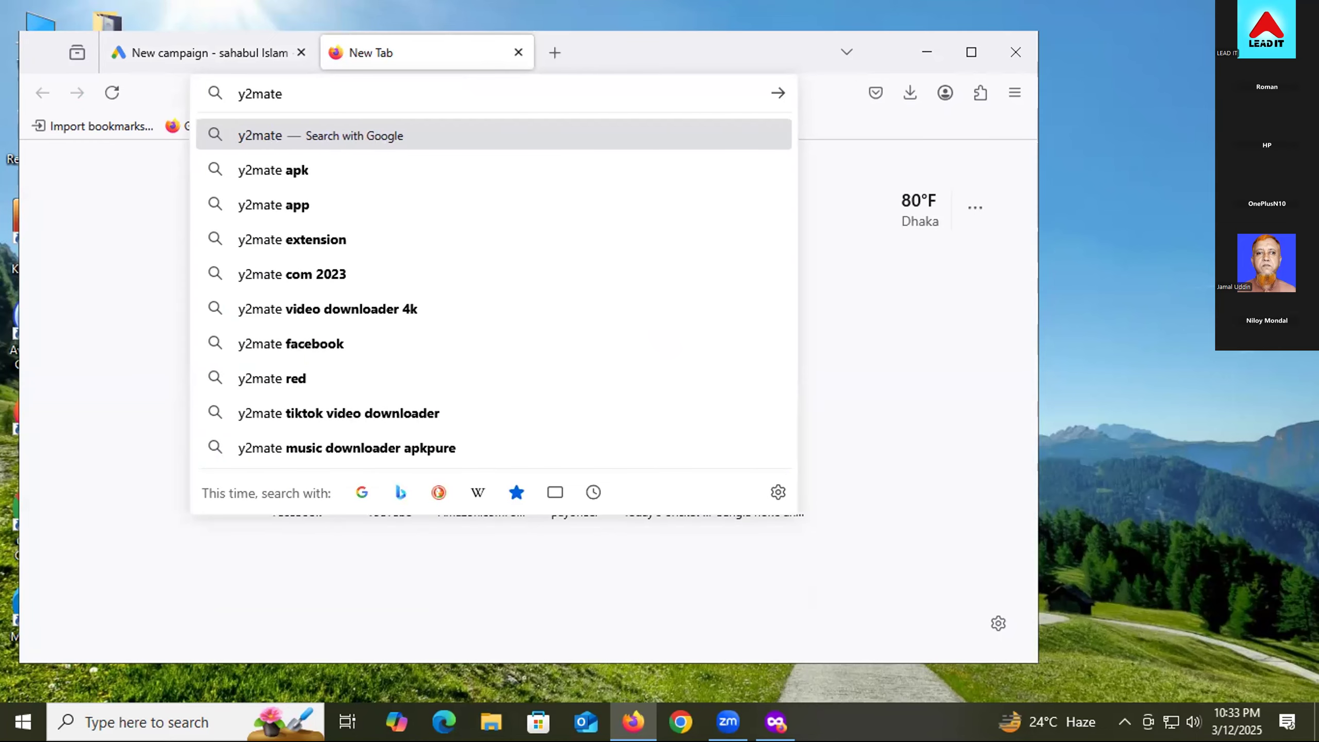
pyautogui.write('.co,')
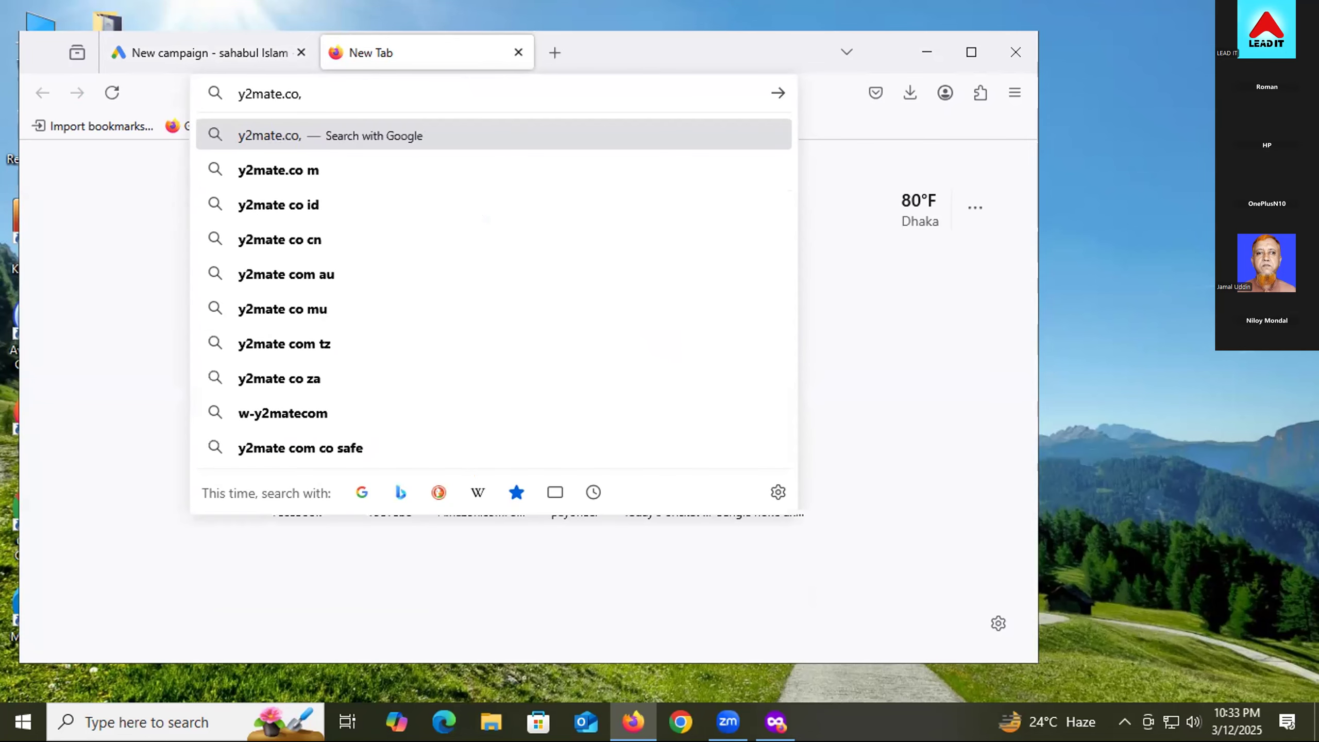
pyautogui.press('BackSpace')
pyautogui.write('m')
pyautogui.press('Return')
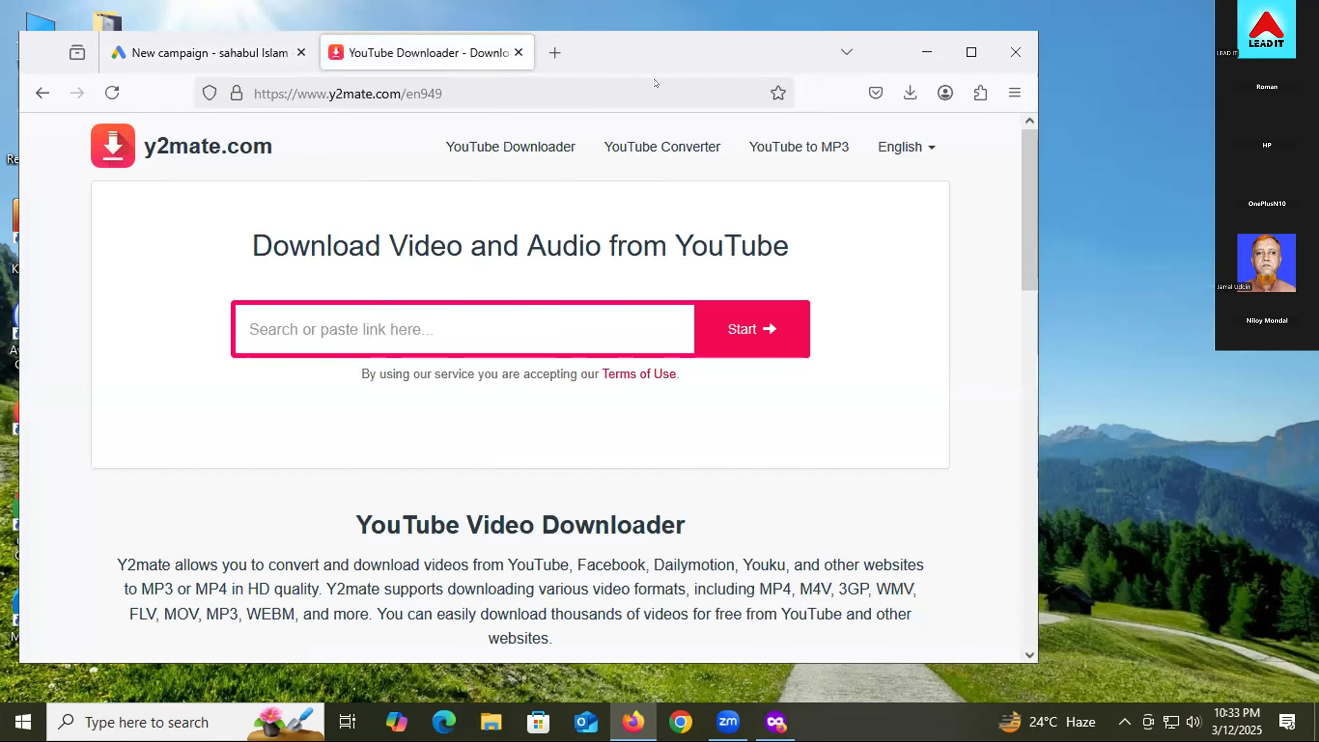
# - Open YouTube in another new tab and open the Tech Cpm video about the Free AI Video Generator
pyautogui.click(549, 51)
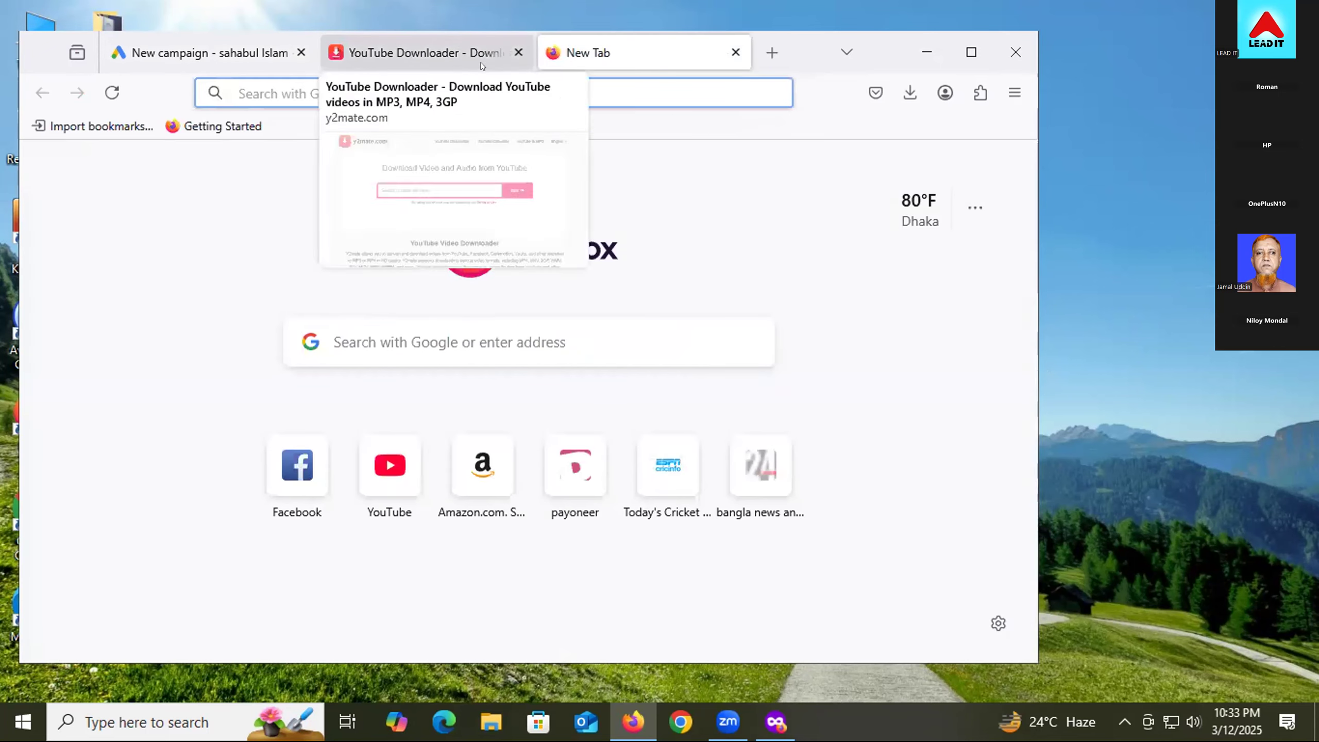
pyautogui.click(462, 54)
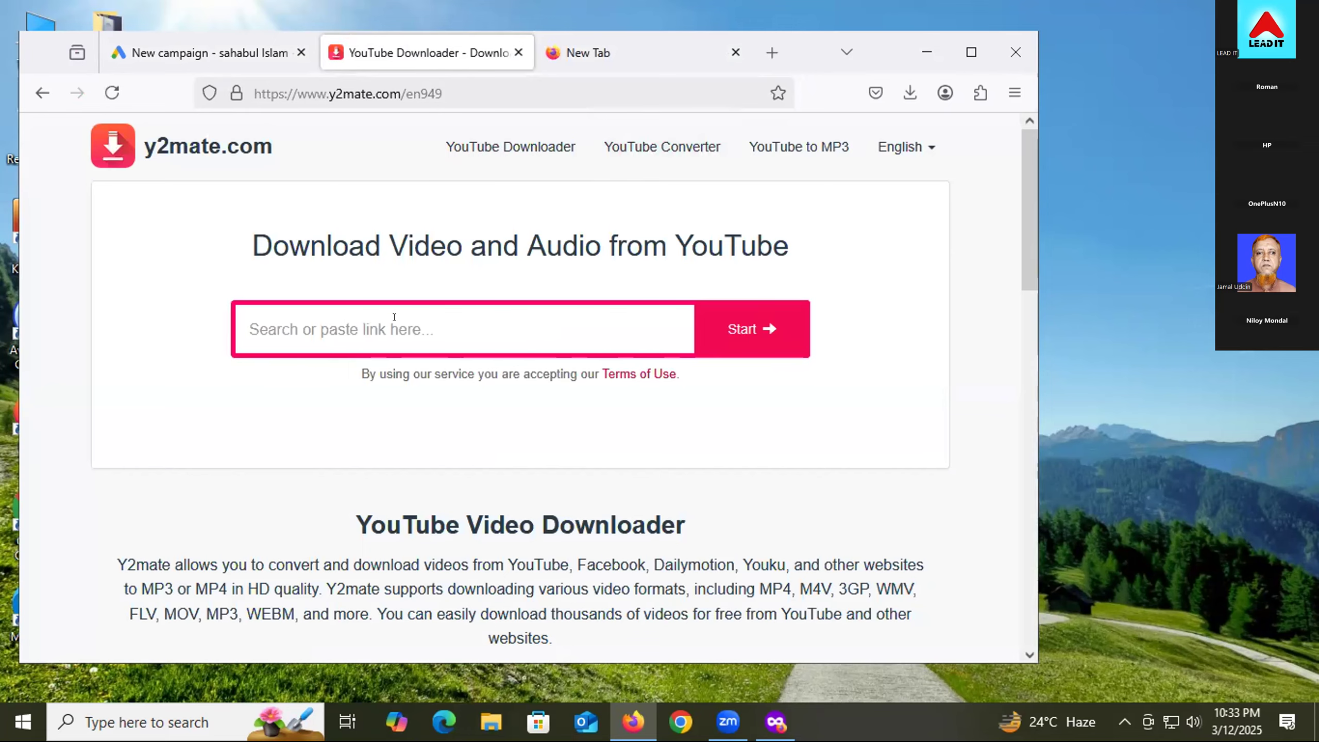
pyautogui.hotkey('ctrl', 'Tab')
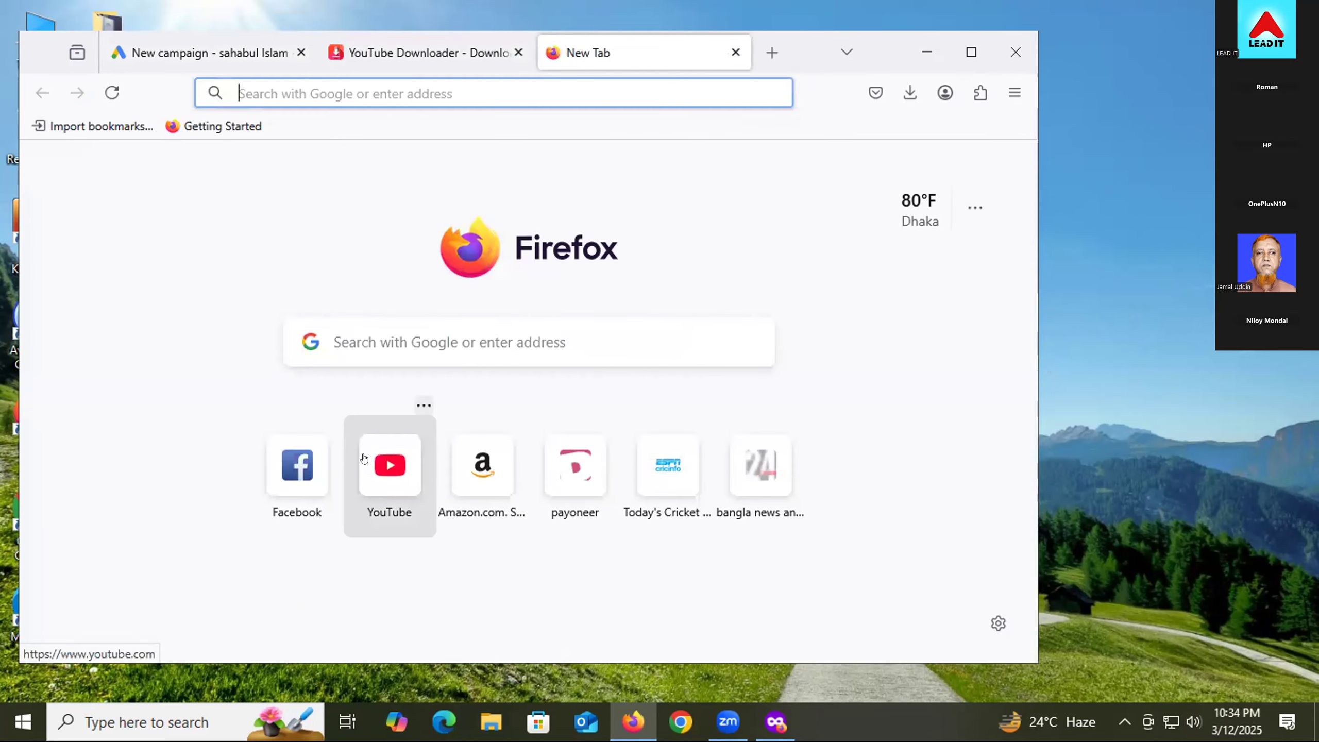
pyautogui.click(364, 457)
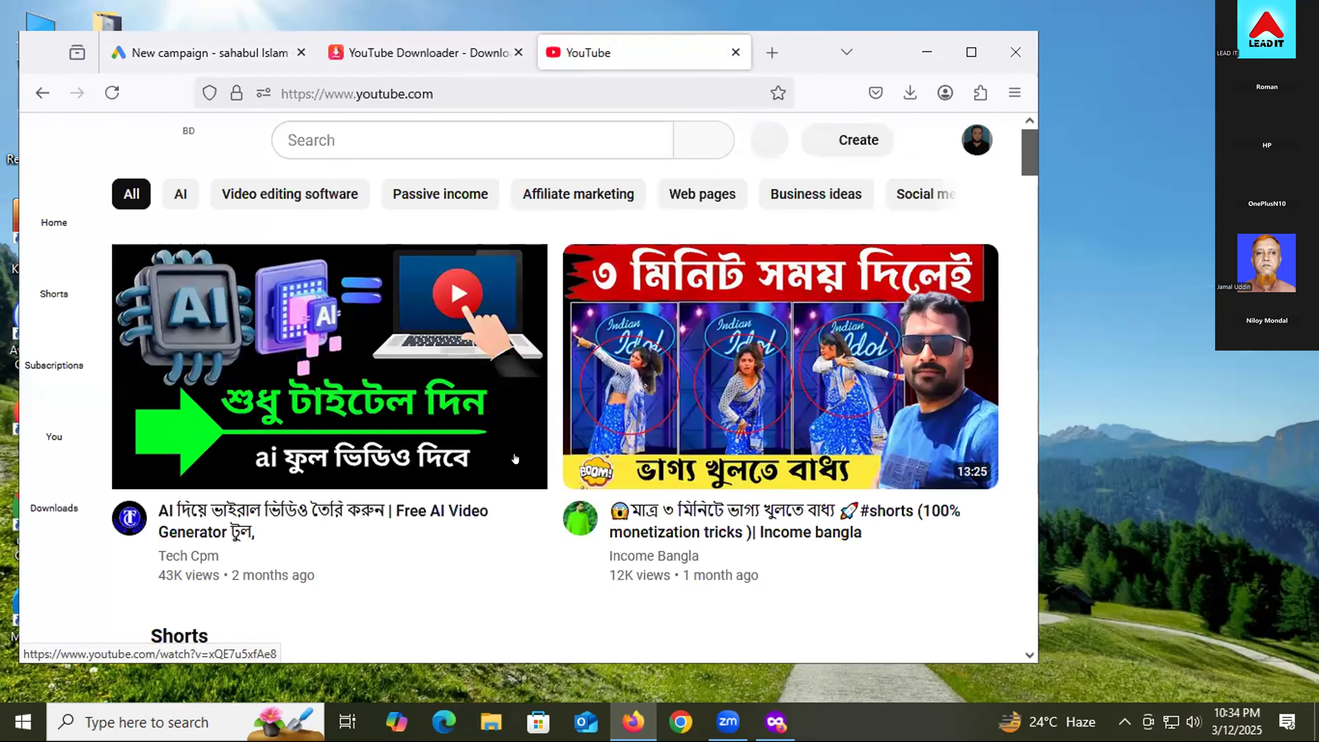
pyautogui.click(337, 372)
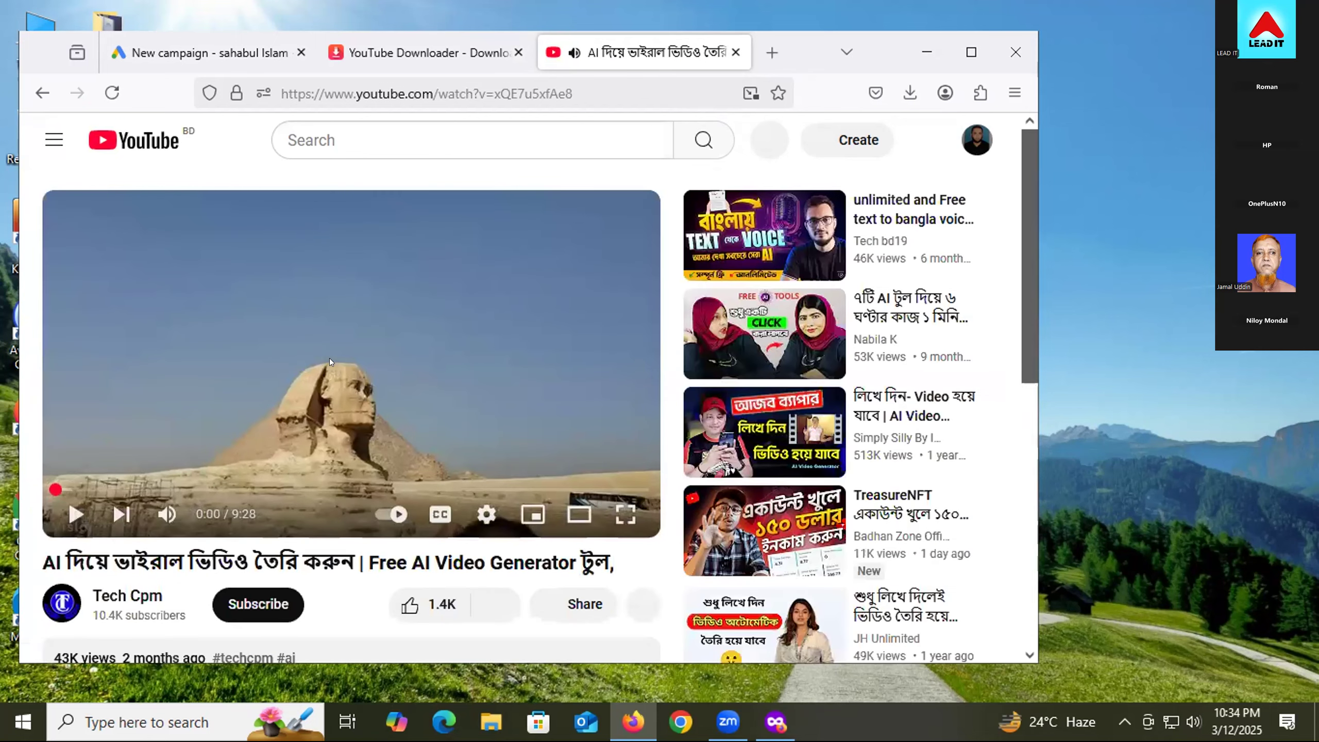
# - Copy the full web address of the YouTube video and close its tab
pyautogui.click(358, 94)
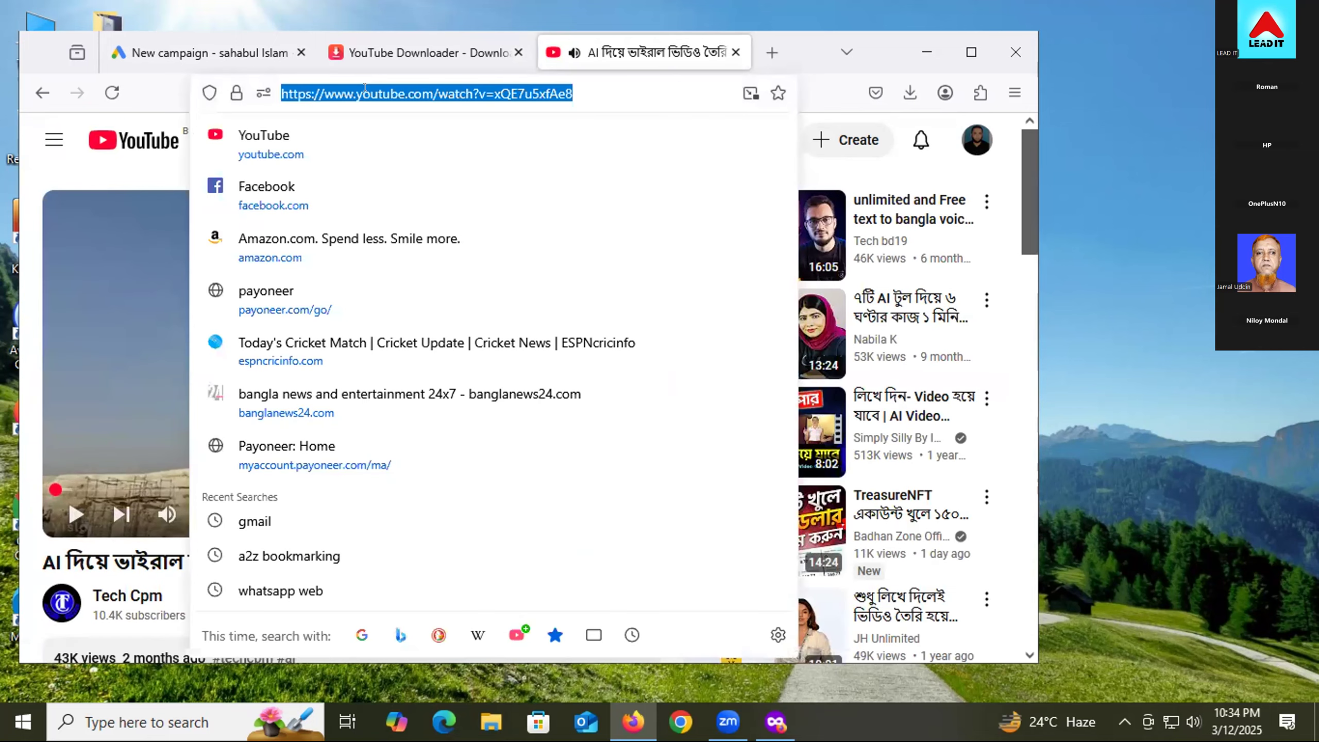
pyautogui.click(378, 94)
pyautogui.moveTo(573, 94); pyautogui.dragTo(207, 99)
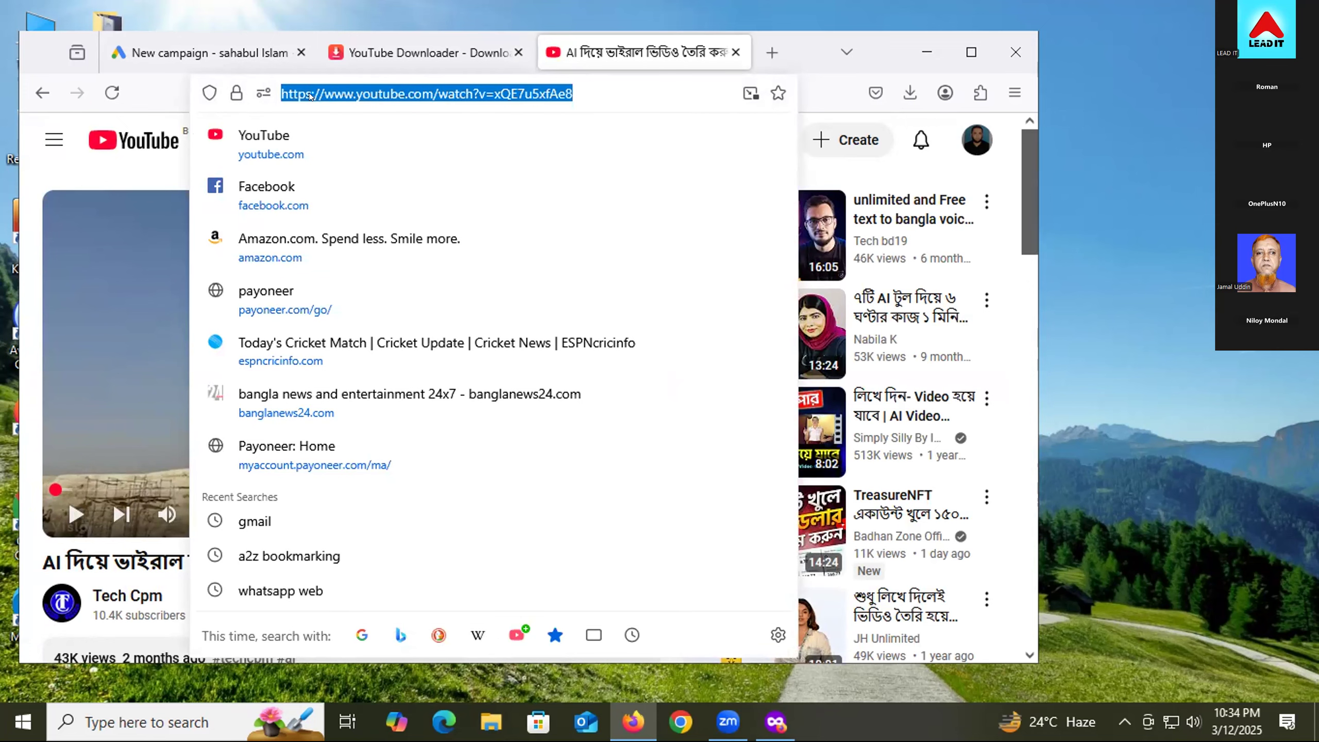
pyautogui.rightClick(312, 98)
pyautogui.click(357, 208)
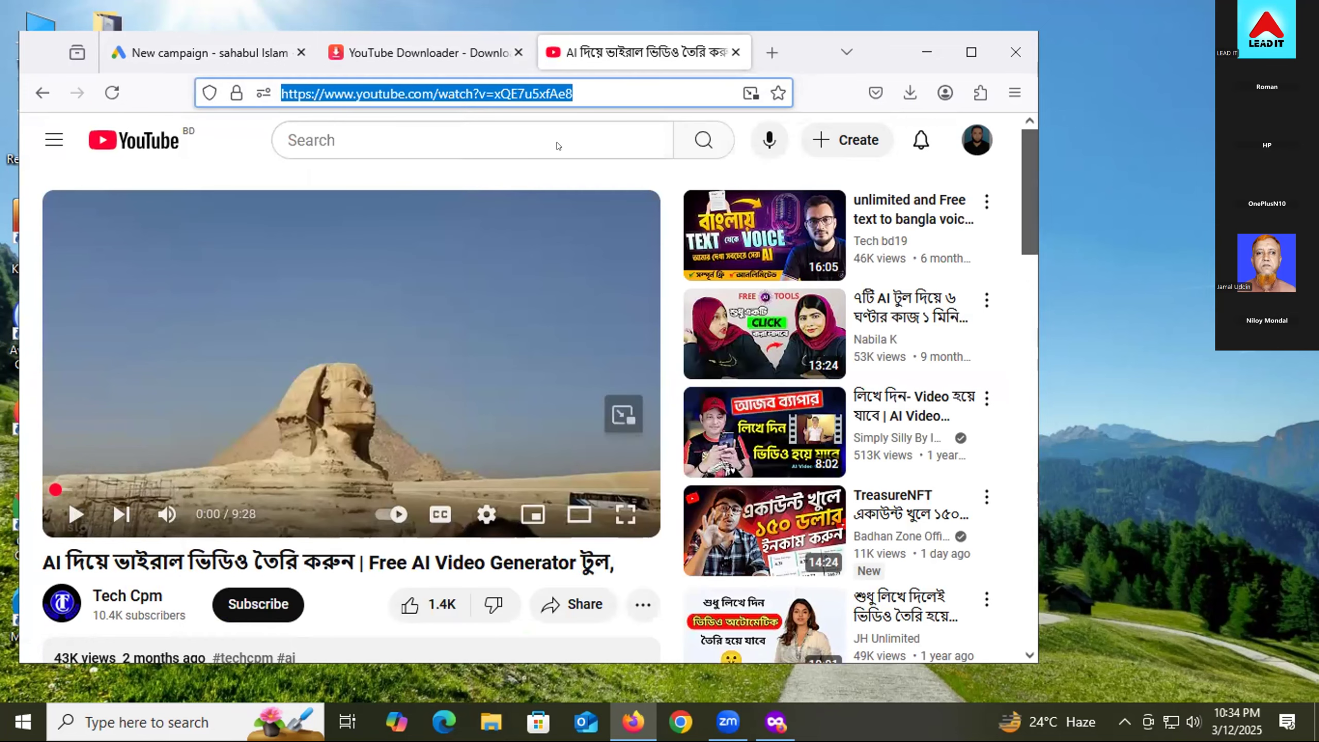
pyautogui.click(734, 52)
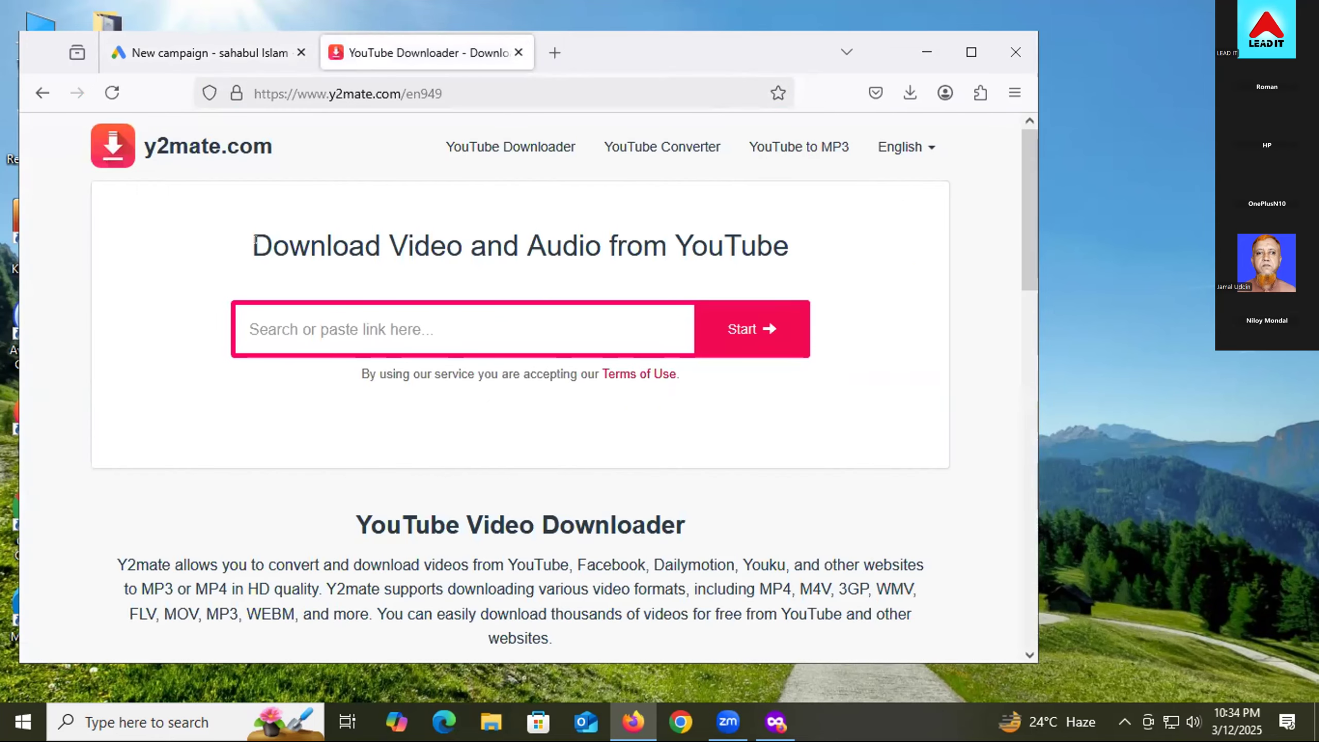
# - Paste the copied video link into the y2mate search field and load the video's download options
pyautogui.click(410, 315)
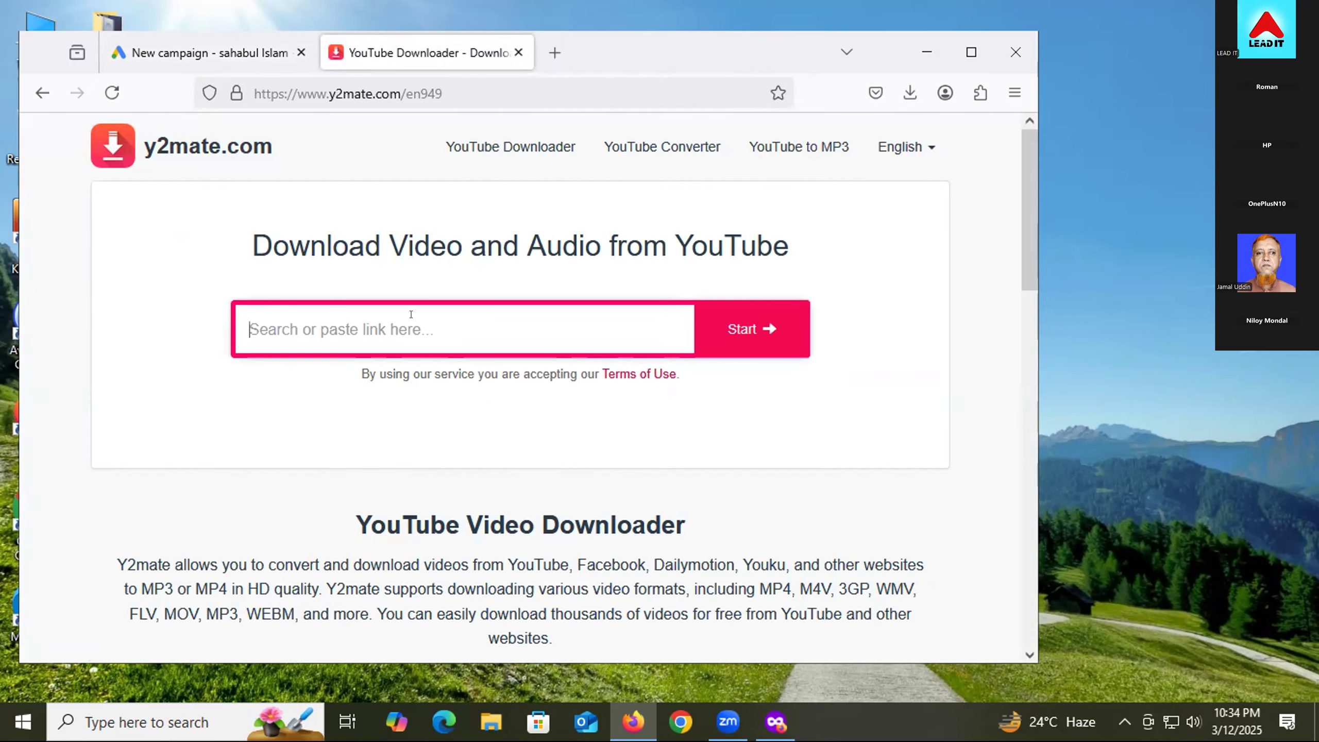
pyautogui.rightClick(419, 317)
pyautogui.click(476, 468)
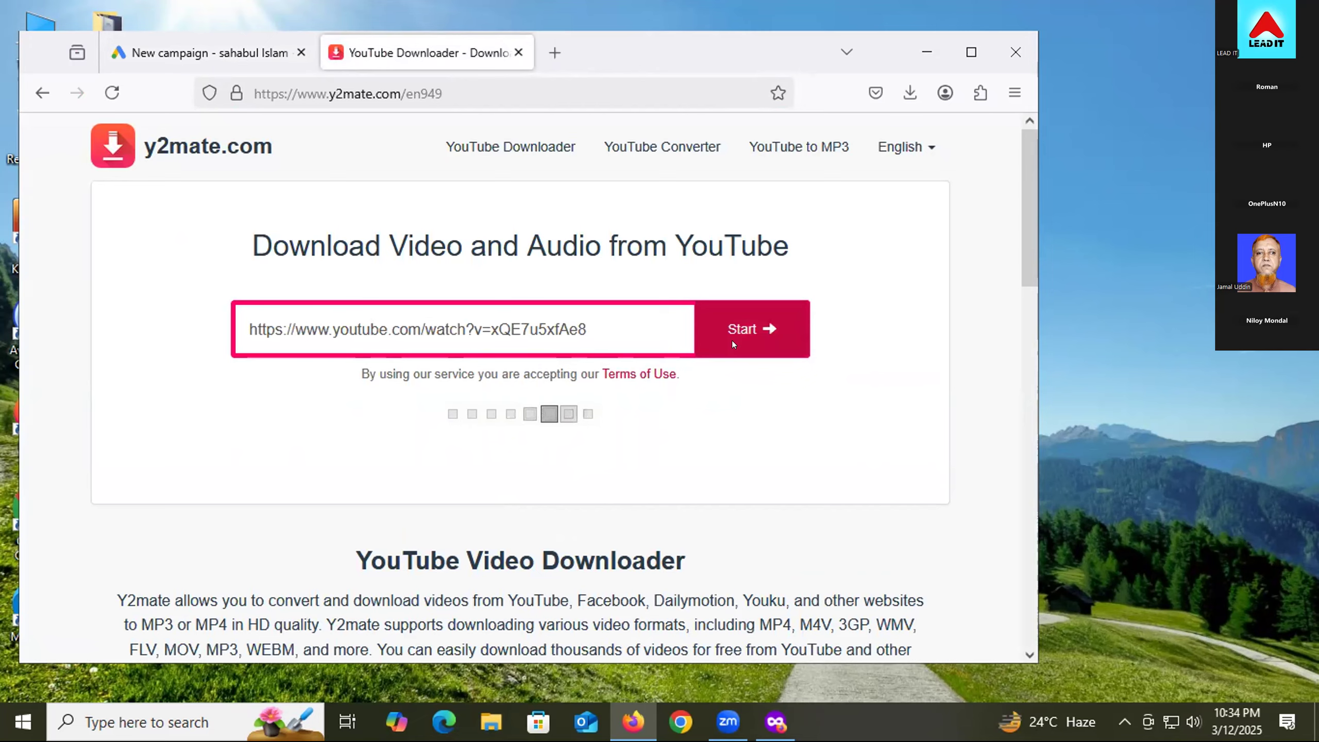
pyautogui.scroll(-4, 483, 482)
pyautogui.scroll(4, 482, 481)
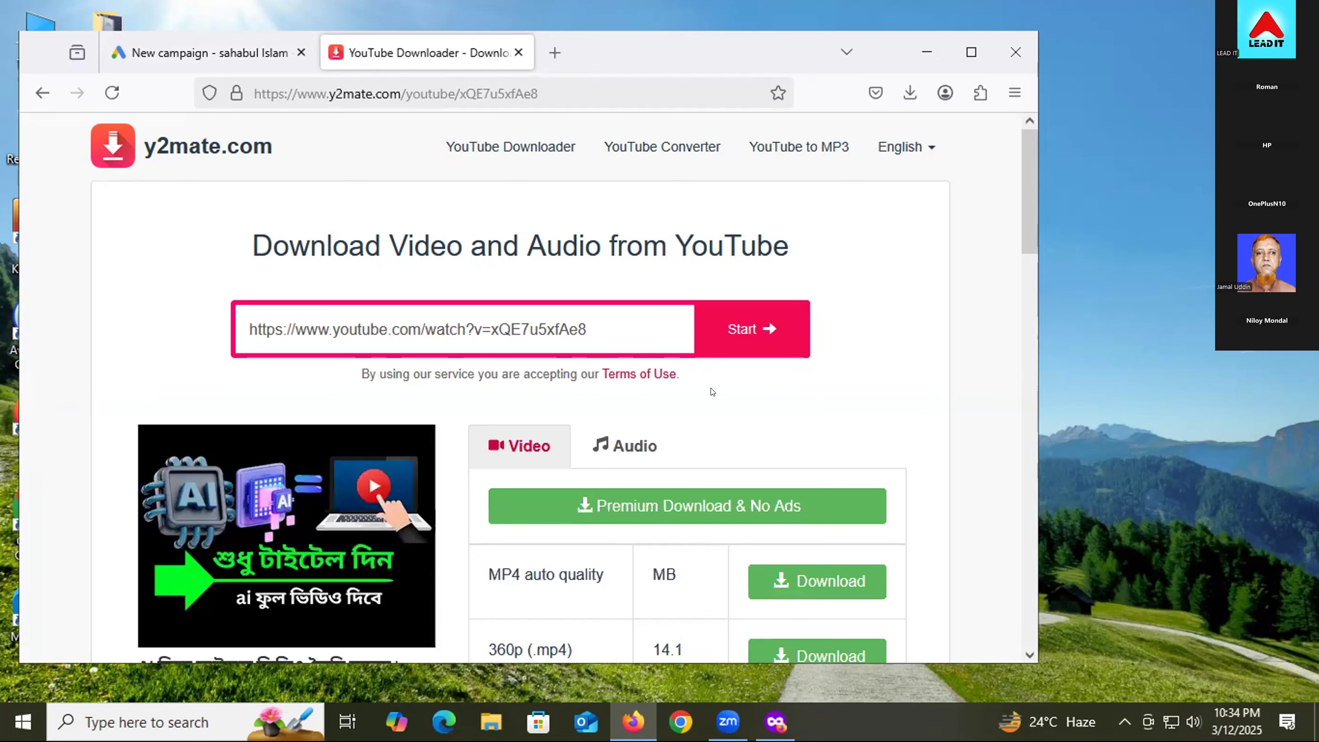
# - Start the y2mate conversion again to view its advertising, closing the 1xBet ad tab and dismissing the overlay ads on the page
pyautogui.click(715, 332)
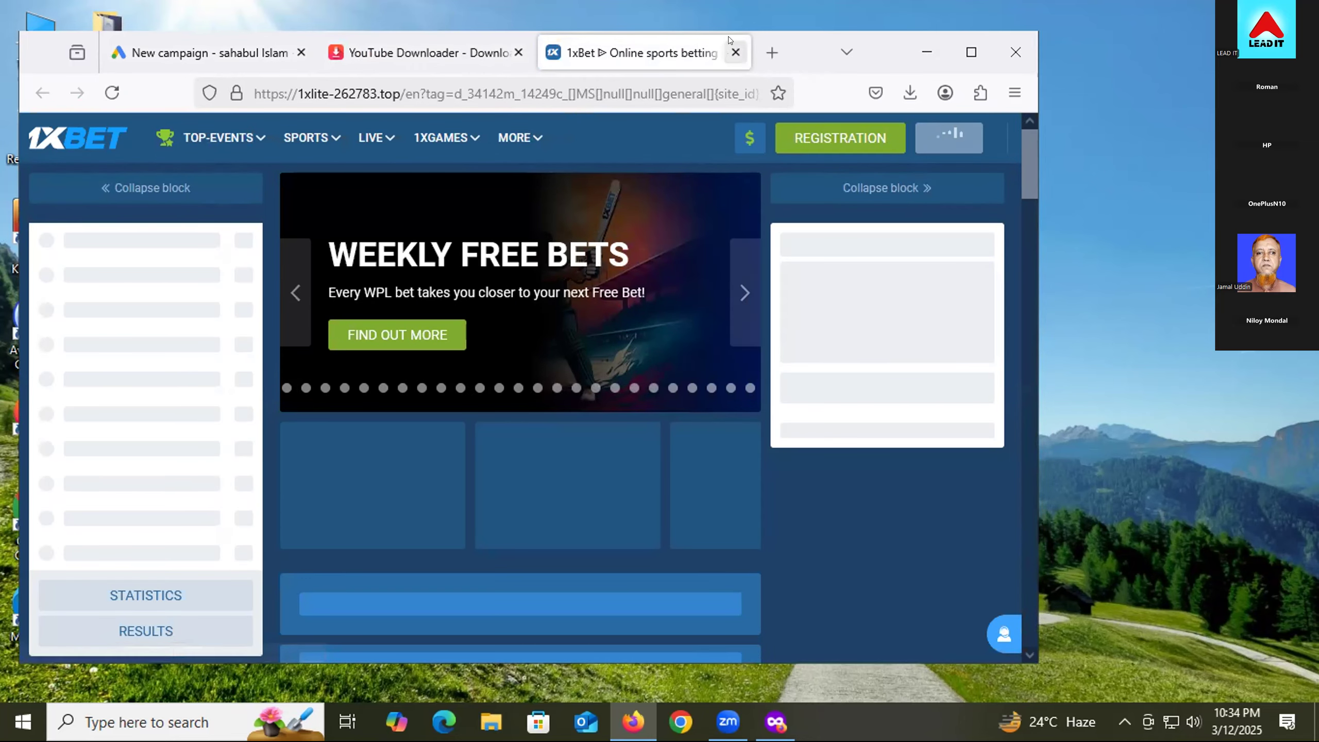
pyautogui.click(734, 52)
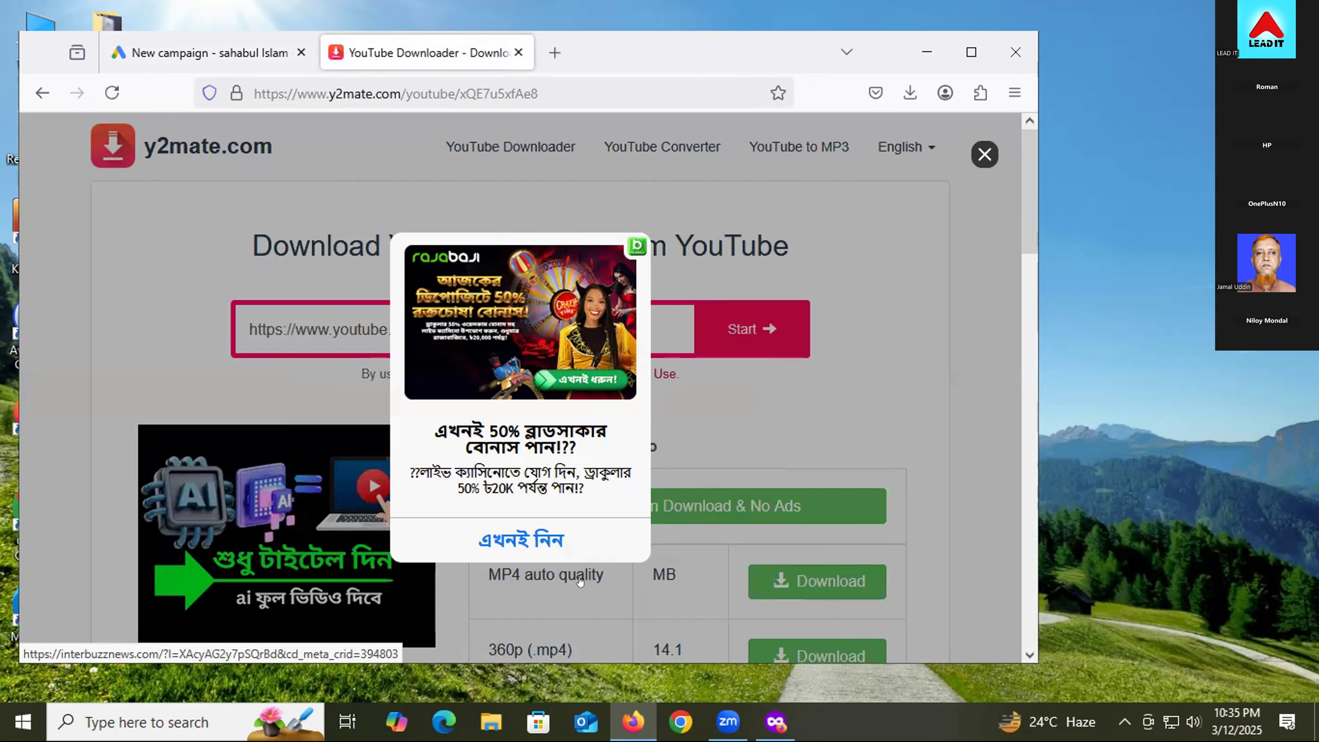
pyautogui.click(980, 152)
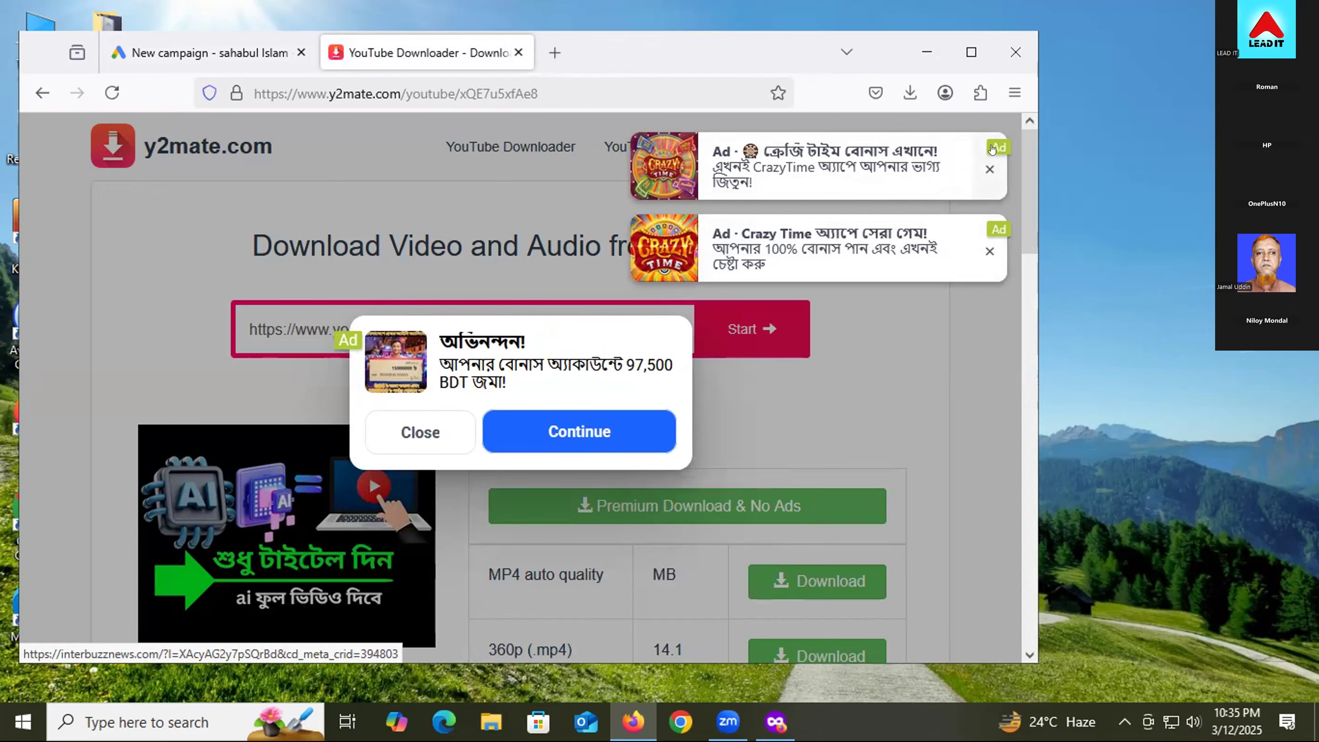
pyautogui.click(990, 169)
pyautogui.click(992, 241)
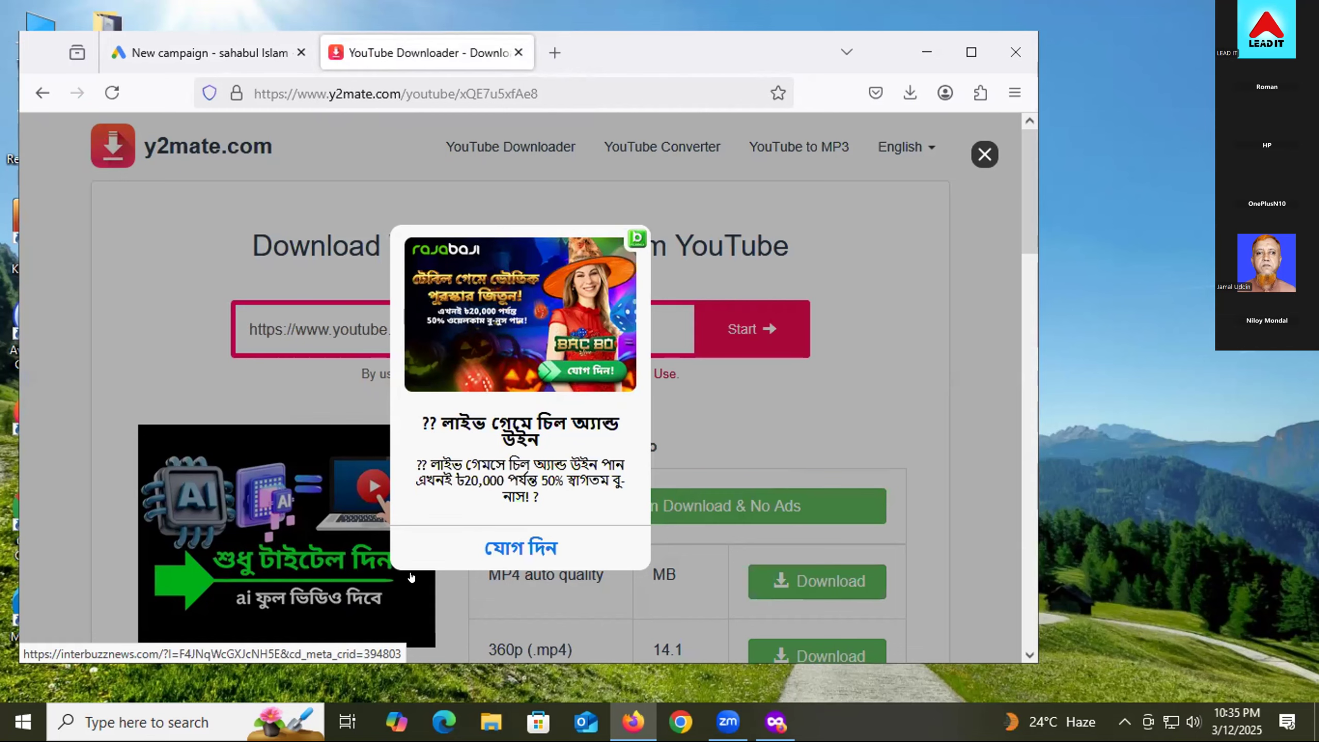
pyautogui.click(983, 152)
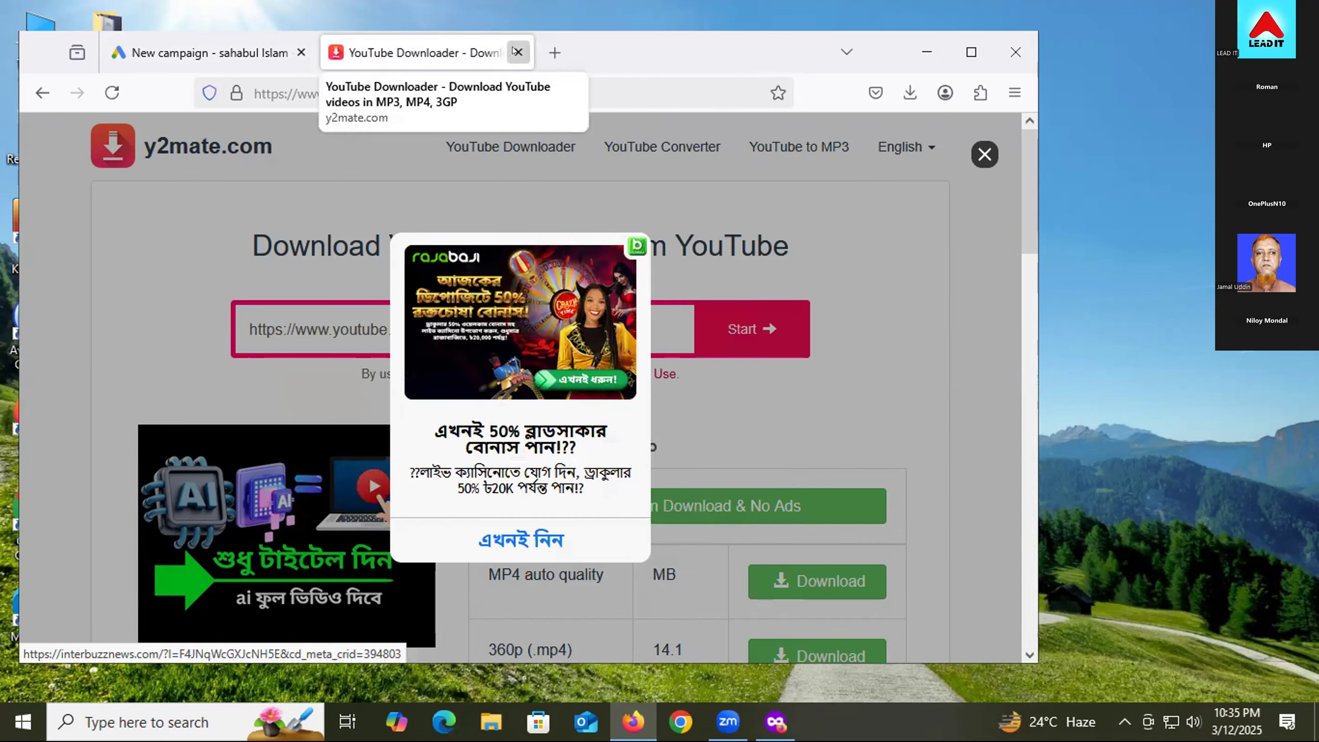
# - Close the y2mate tab and review the Video, App and Shopping campaign types in the new Google Ads campaign
pyautogui.click(517, 53)
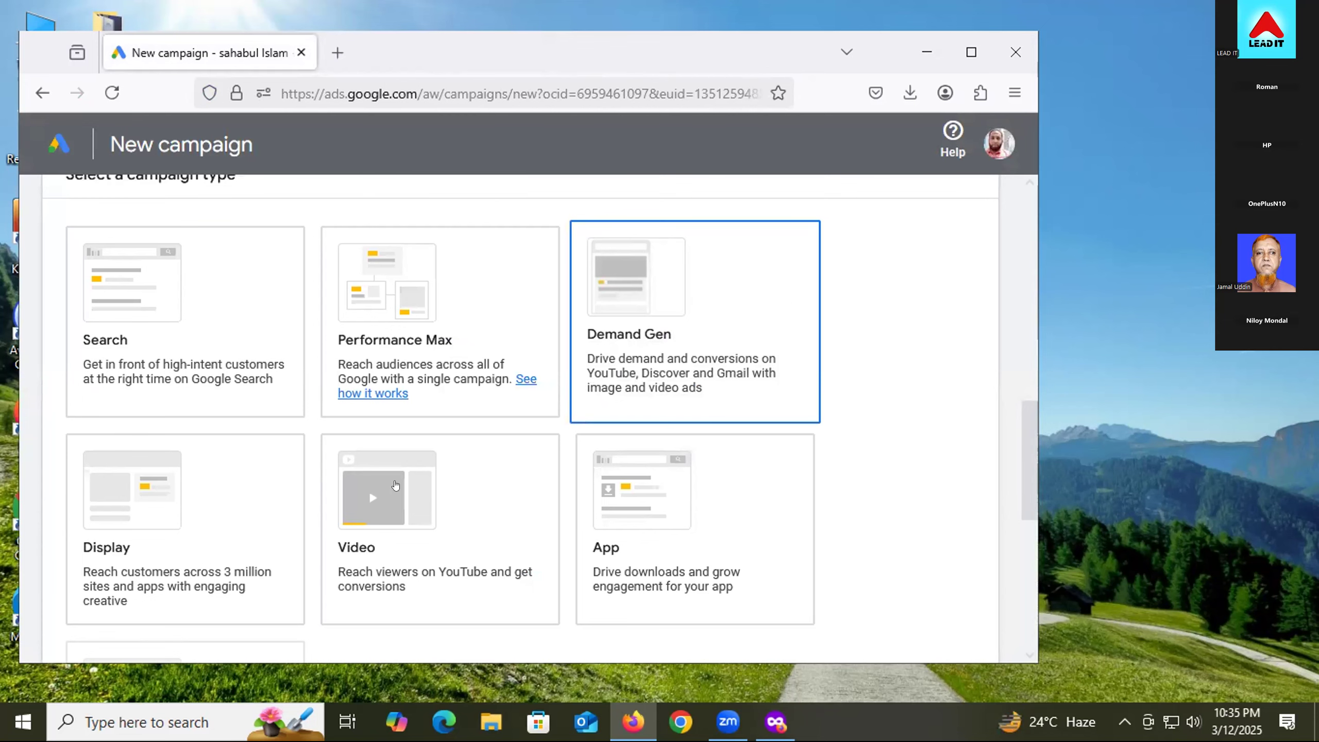
pyautogui.scroll(-2, 394, 485)
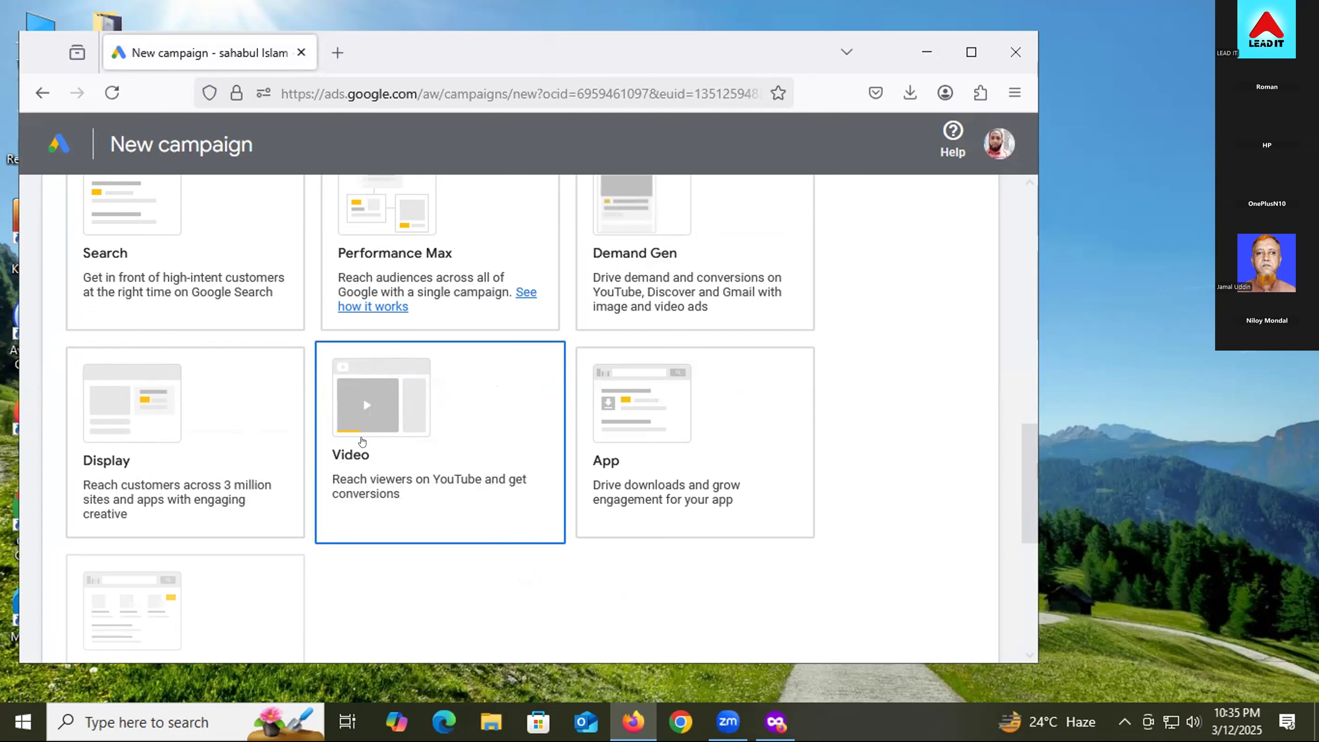
pyautogui.click(687, 455)
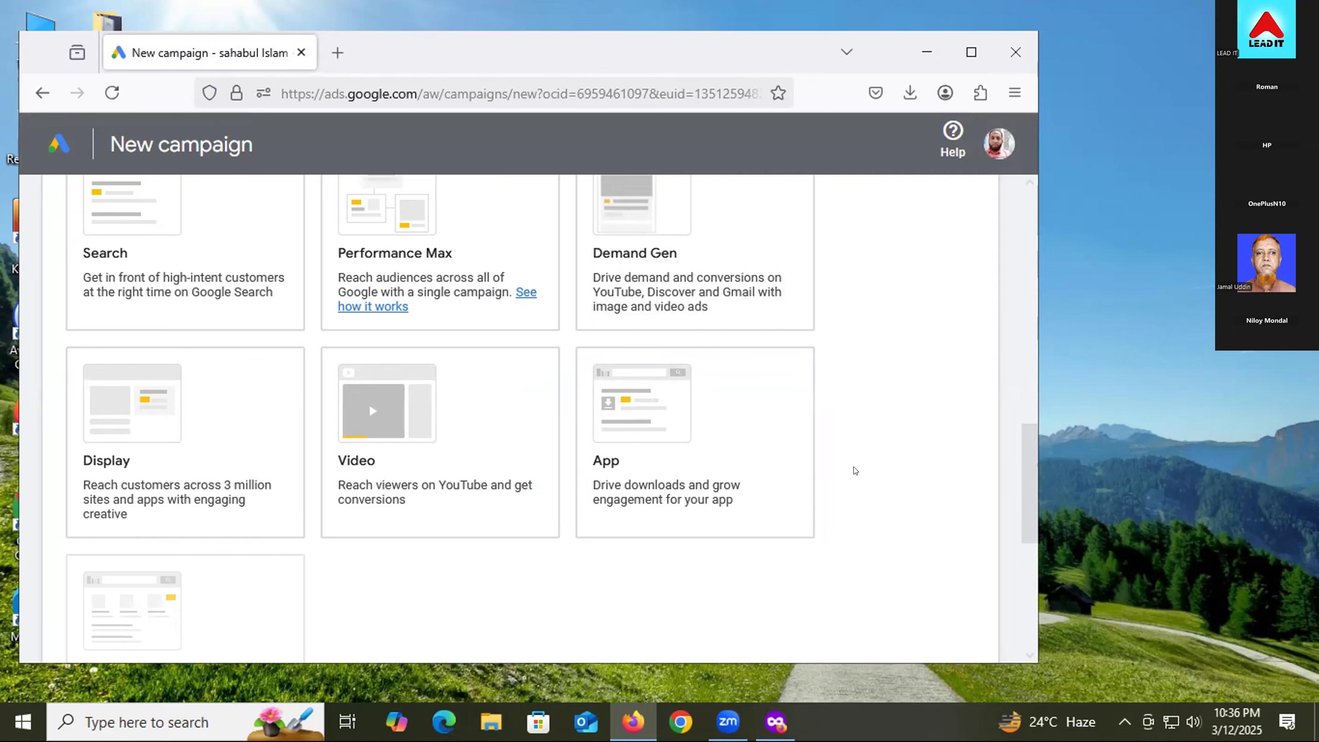
pyautogui.scroll(-3, 981, 281)
pyautogui.click(756, 242)
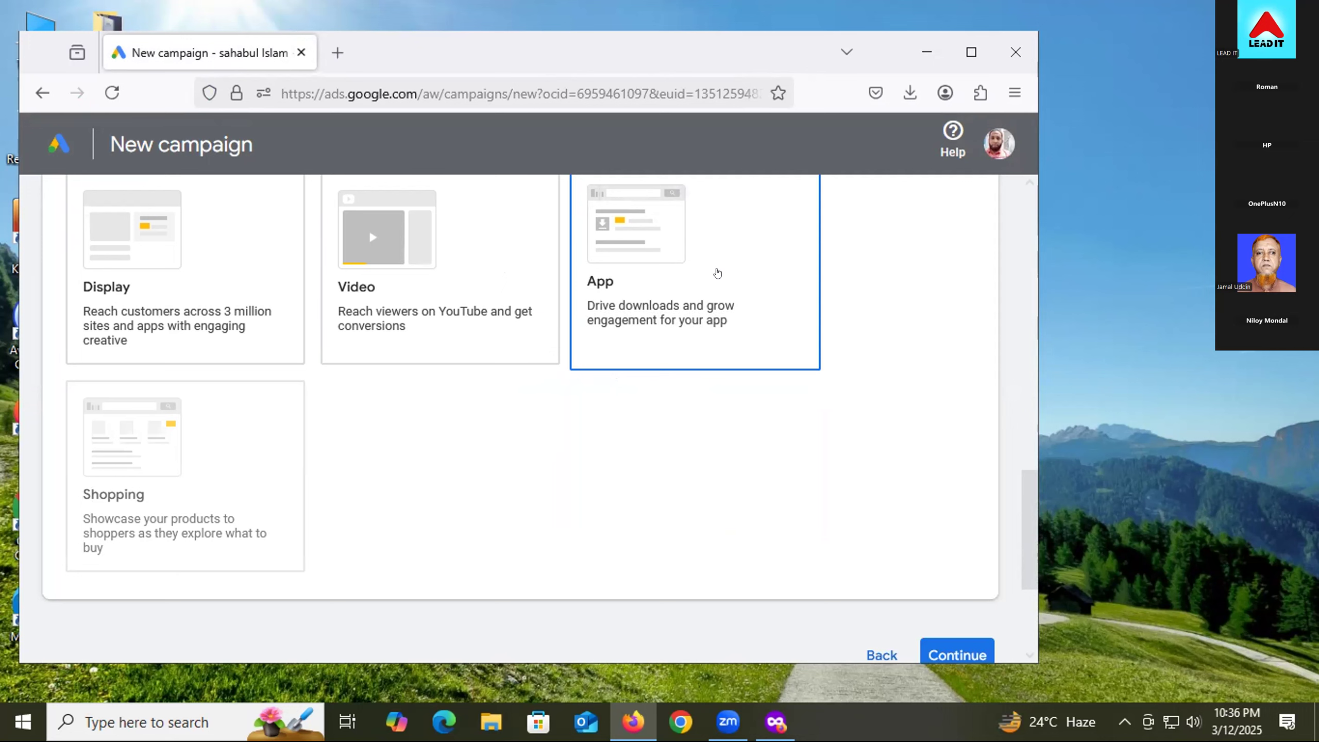
pyautogui.moveTo(180, 483)
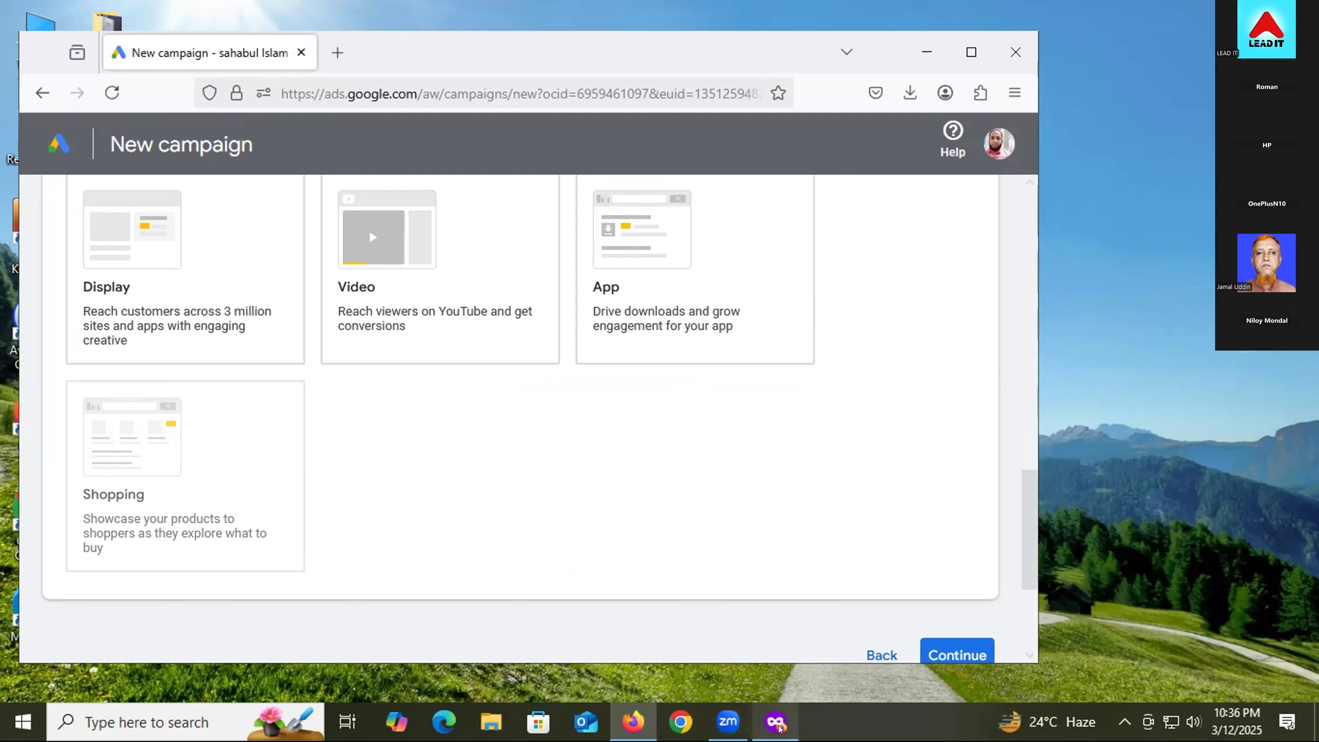
# - Switch to the private Firefox window and open the Google home page in a new tab
pyautogui.moveTo(778, 728)
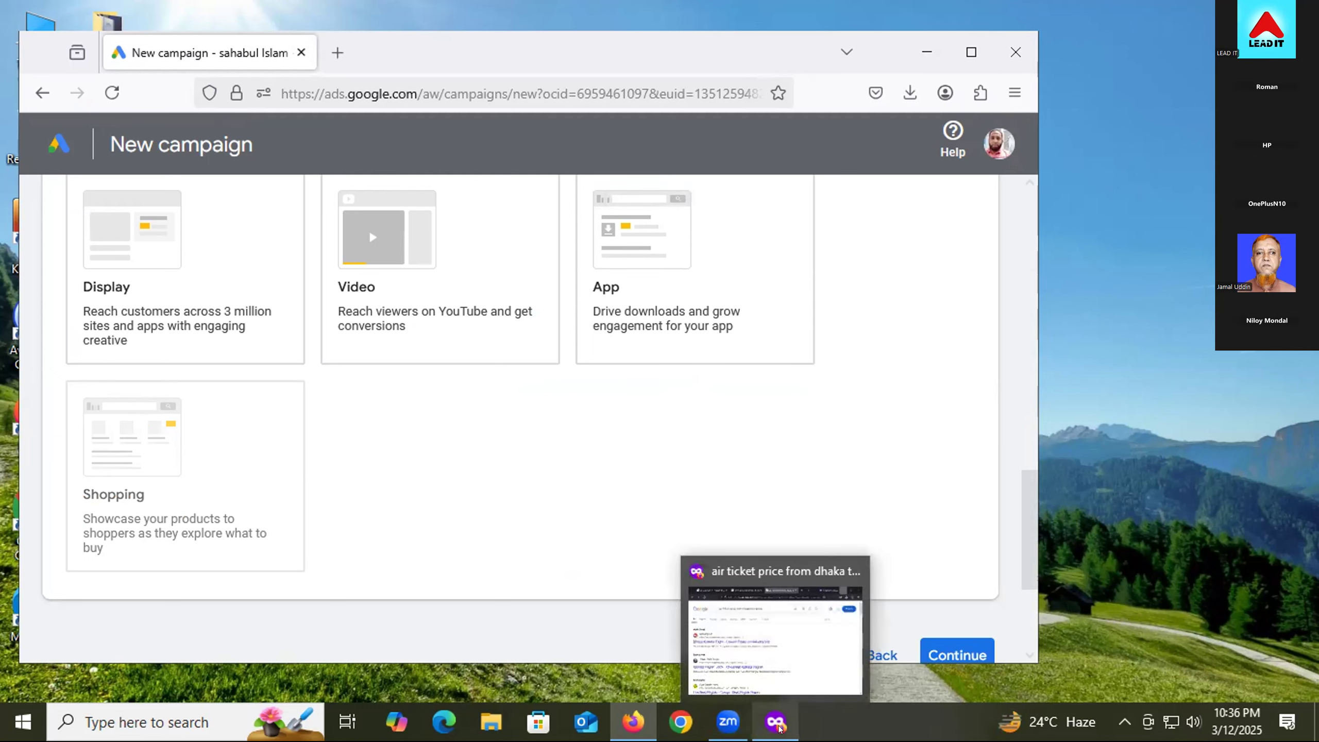
pyautogui.click(749, 643)
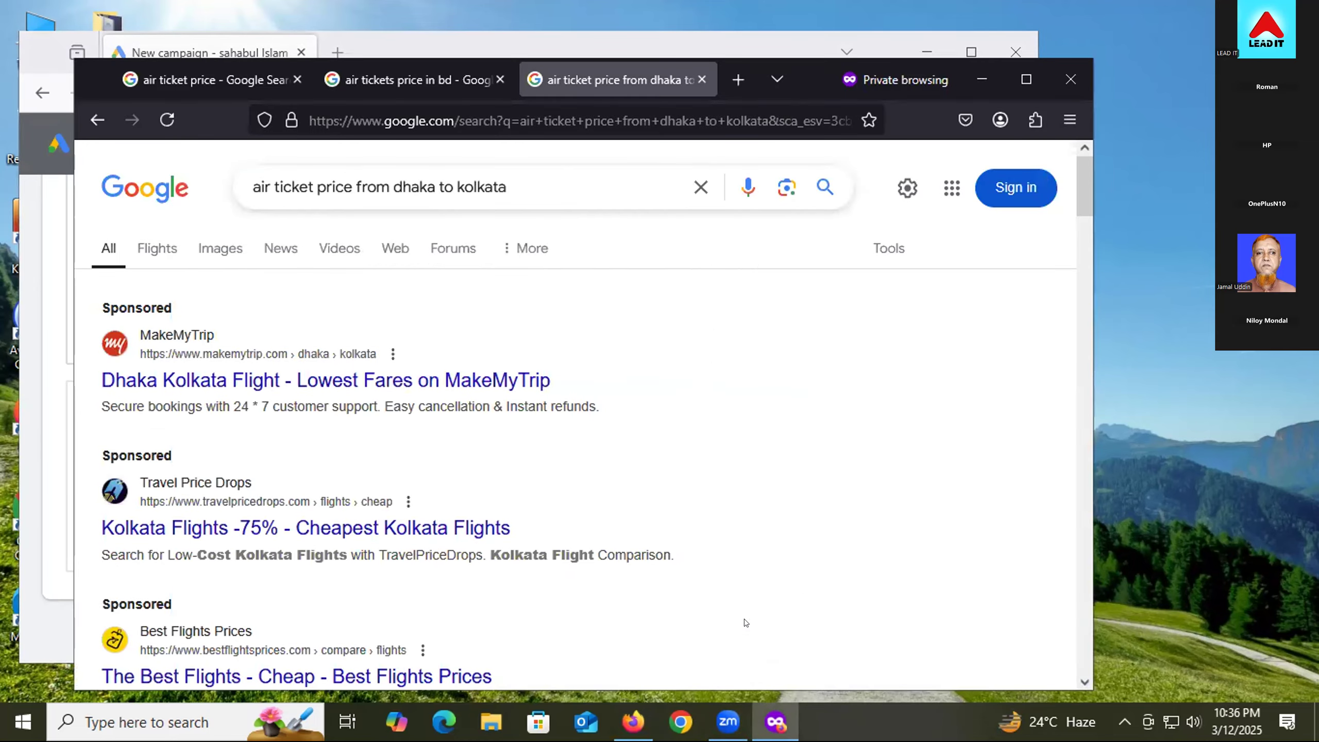
pyautogui.rightClick(179, 187)
pyautogui.click(244, 205)
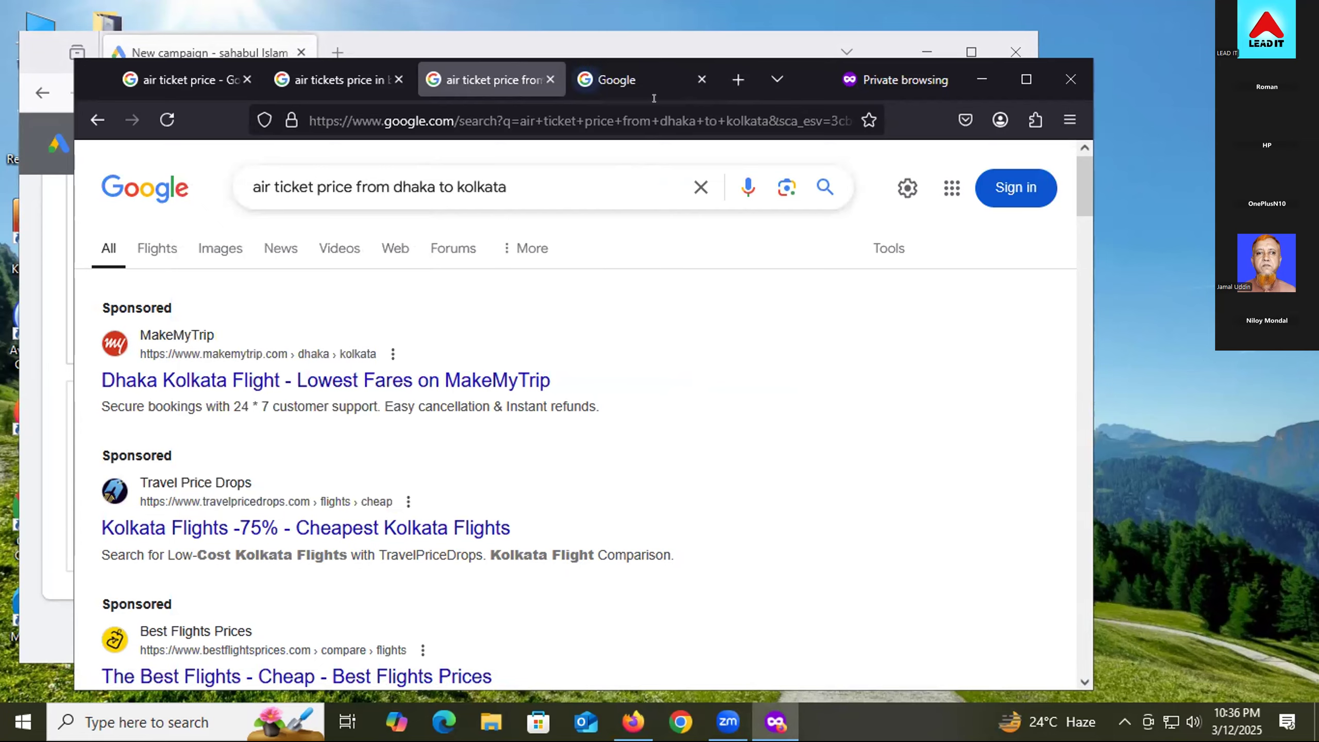
pyautogui.click(639, 80)
# - Search Google for "pet food"
pyautogui.click(519, 313)
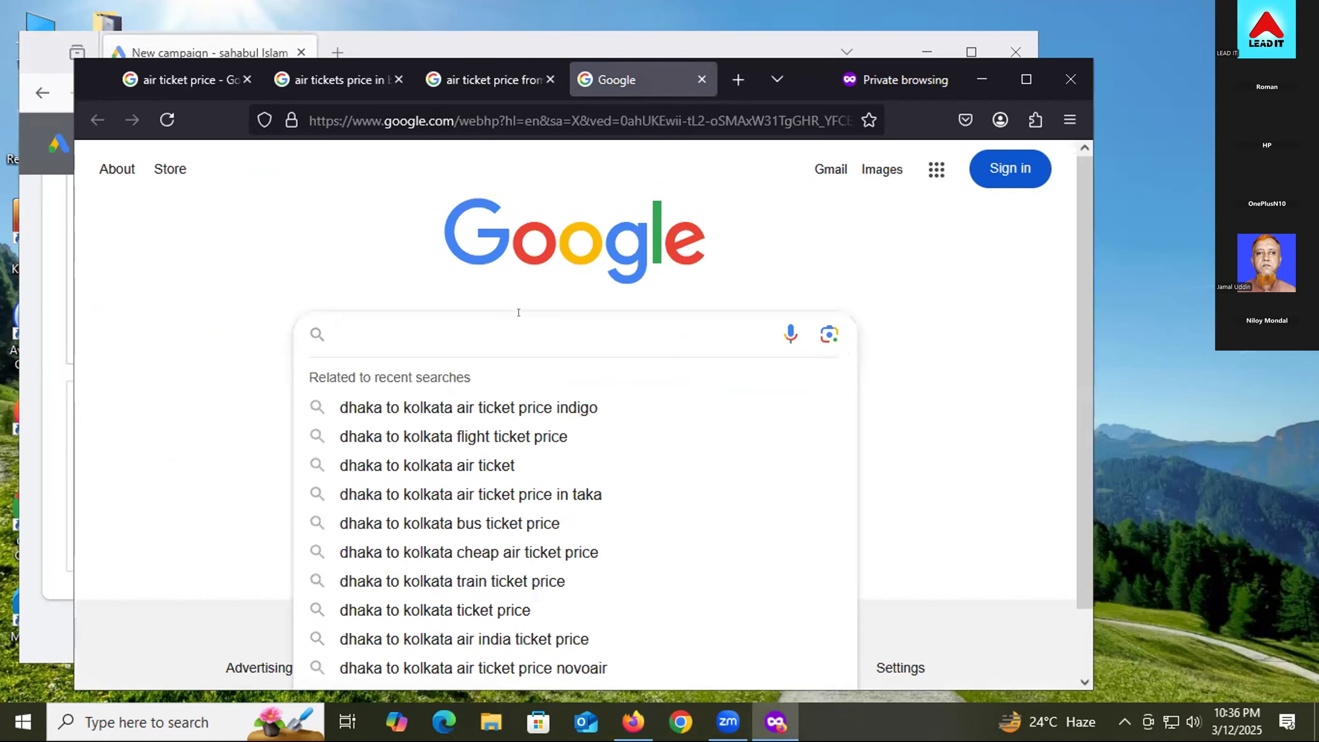
pyautogui.write('pet ')
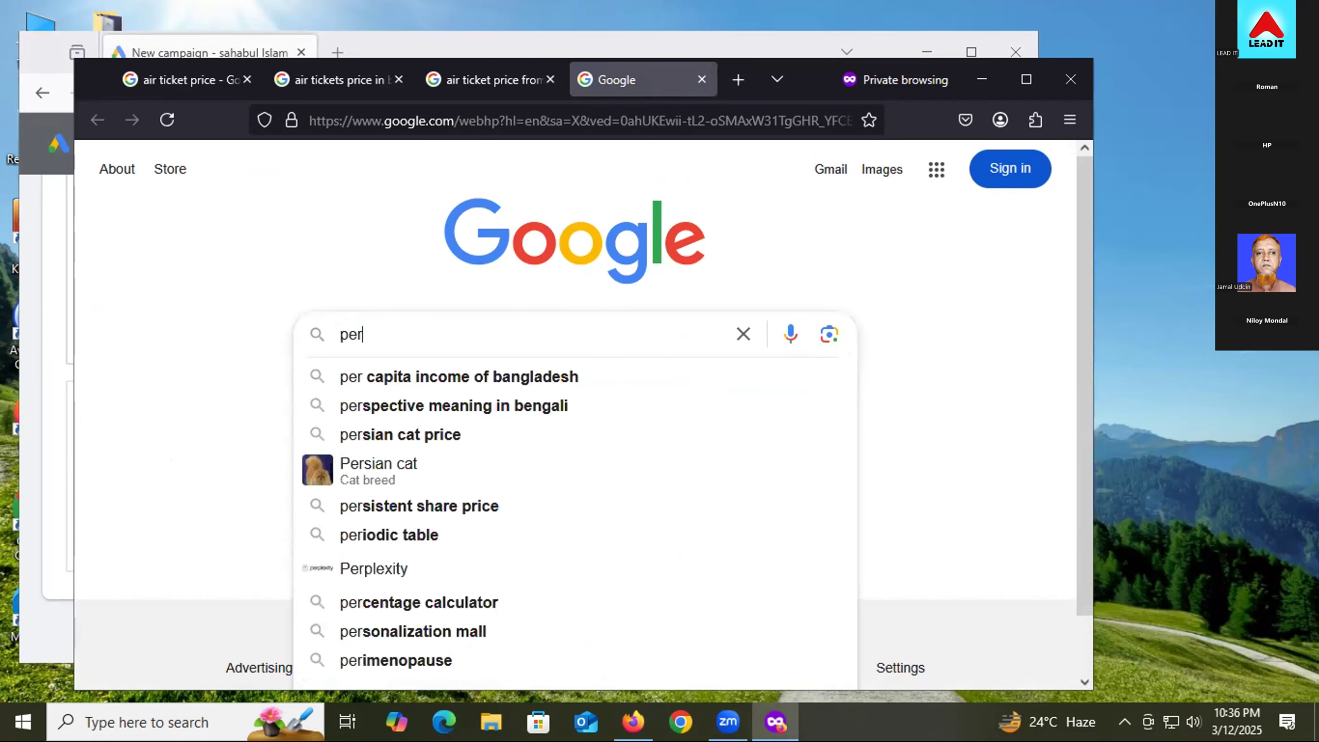
pyautogui.write('food')
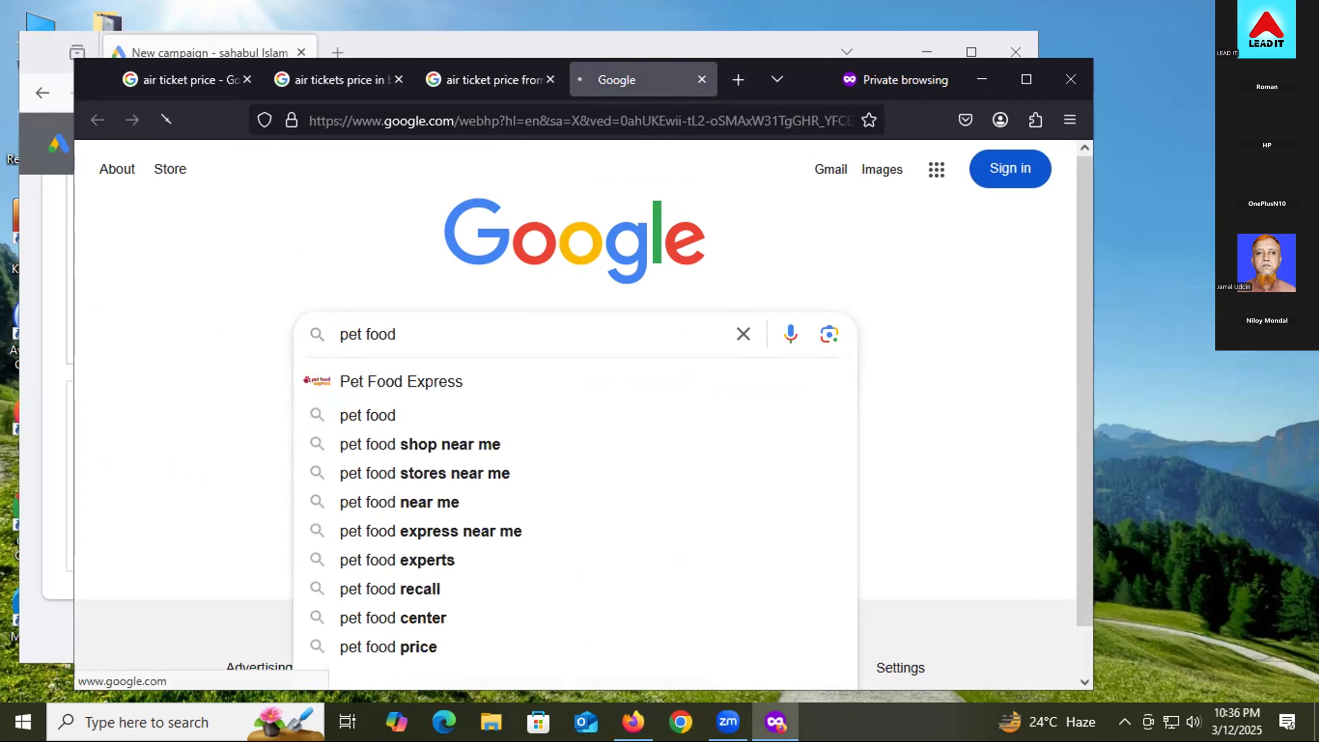
pyautogui.press('Return')
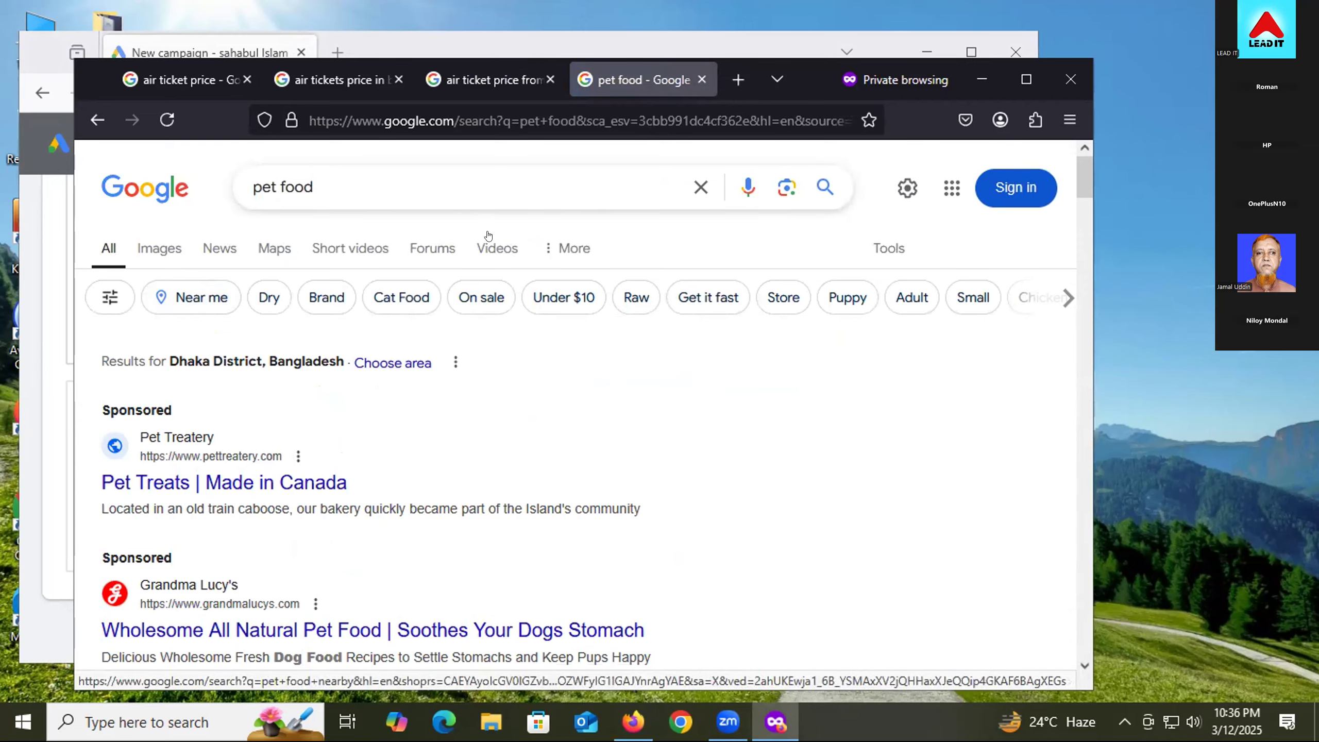
# - Review the sponsored pet food results and search Google for "cat food"
pyautogui.scroll(-5, 435, 425)
pyautogui.scroll(5, 436, 425)
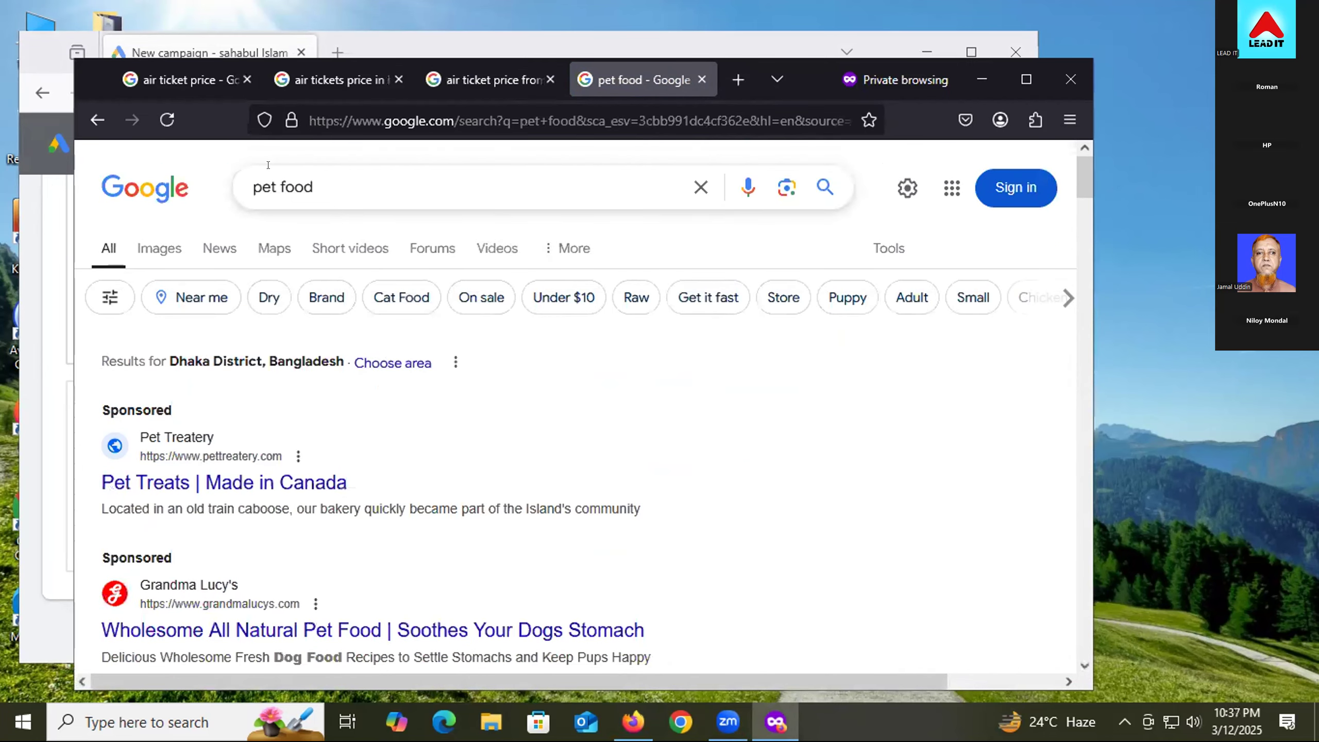
pyautogui.doubleClick(262, 187)
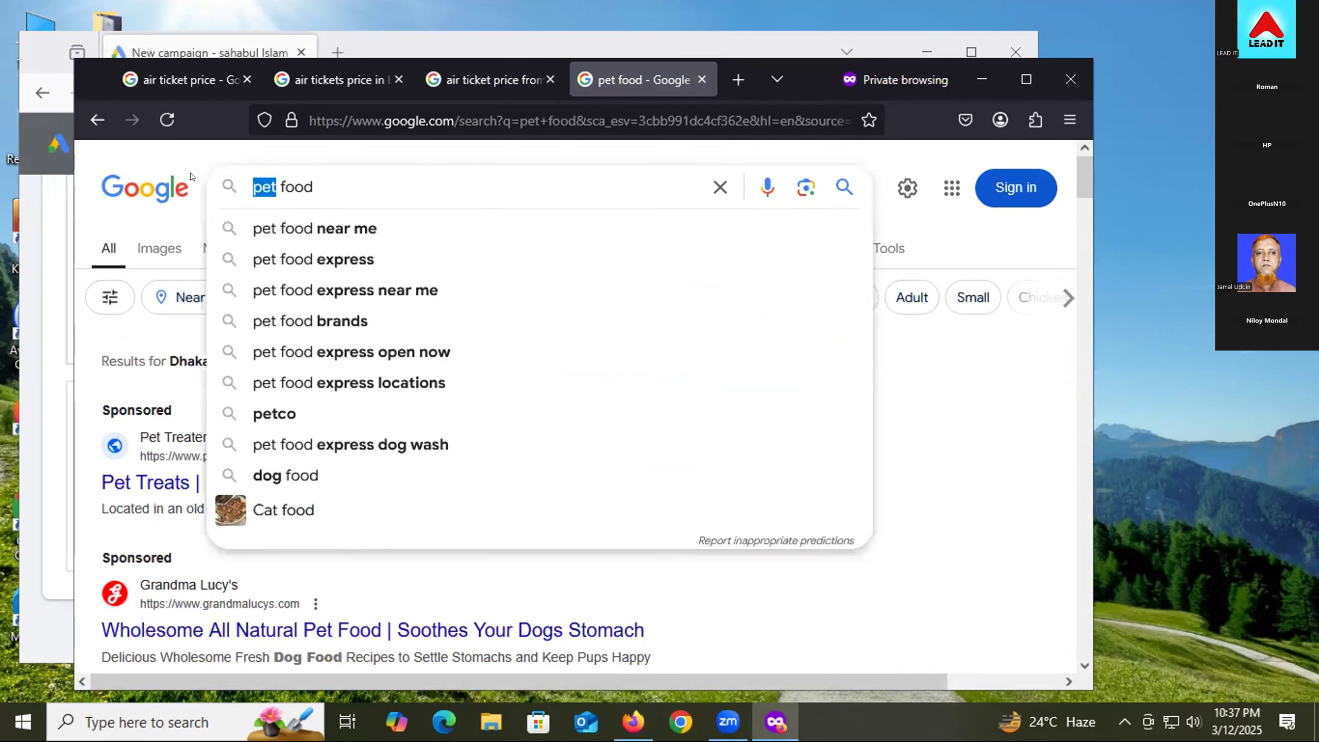
pyautogui.write('cat')
pyautogui.press('Return')
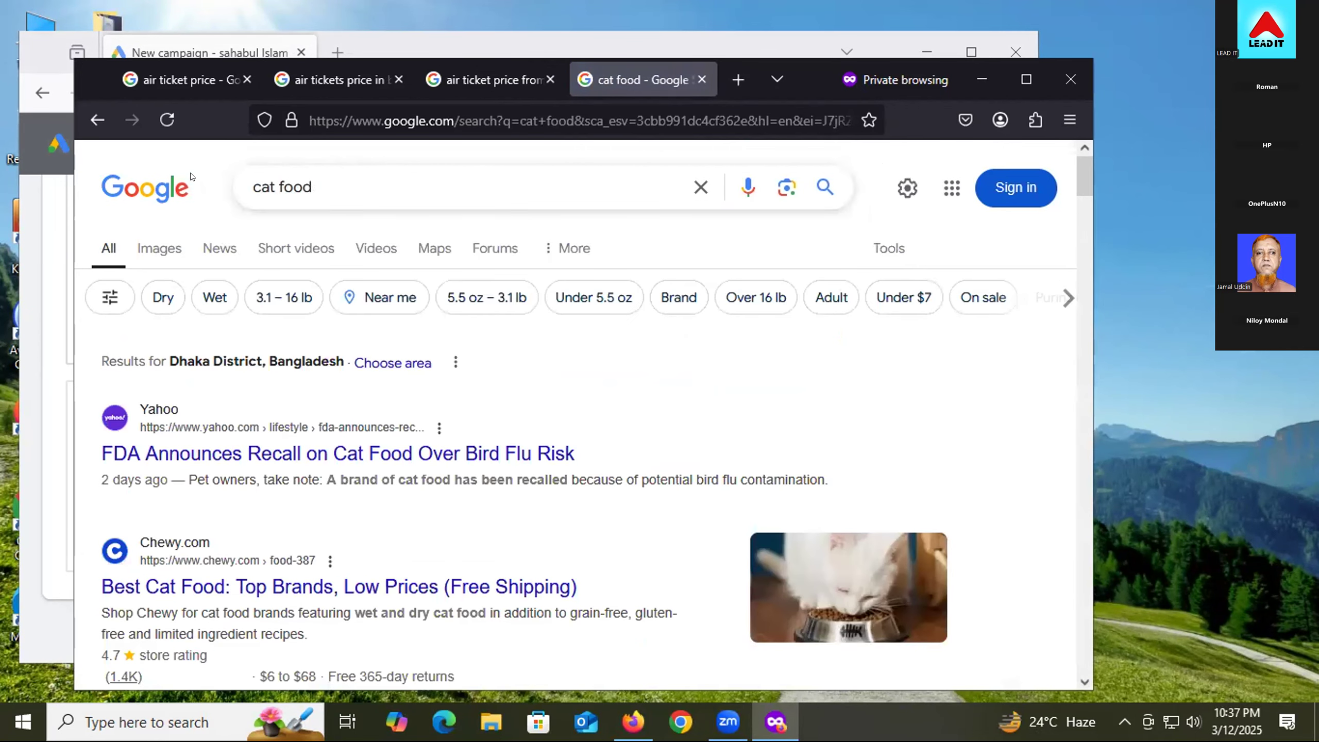
# - Search Google for "dry cat food" and examine the Popular products shopping listings in the maximized window
pyautogui.click(317, 176)
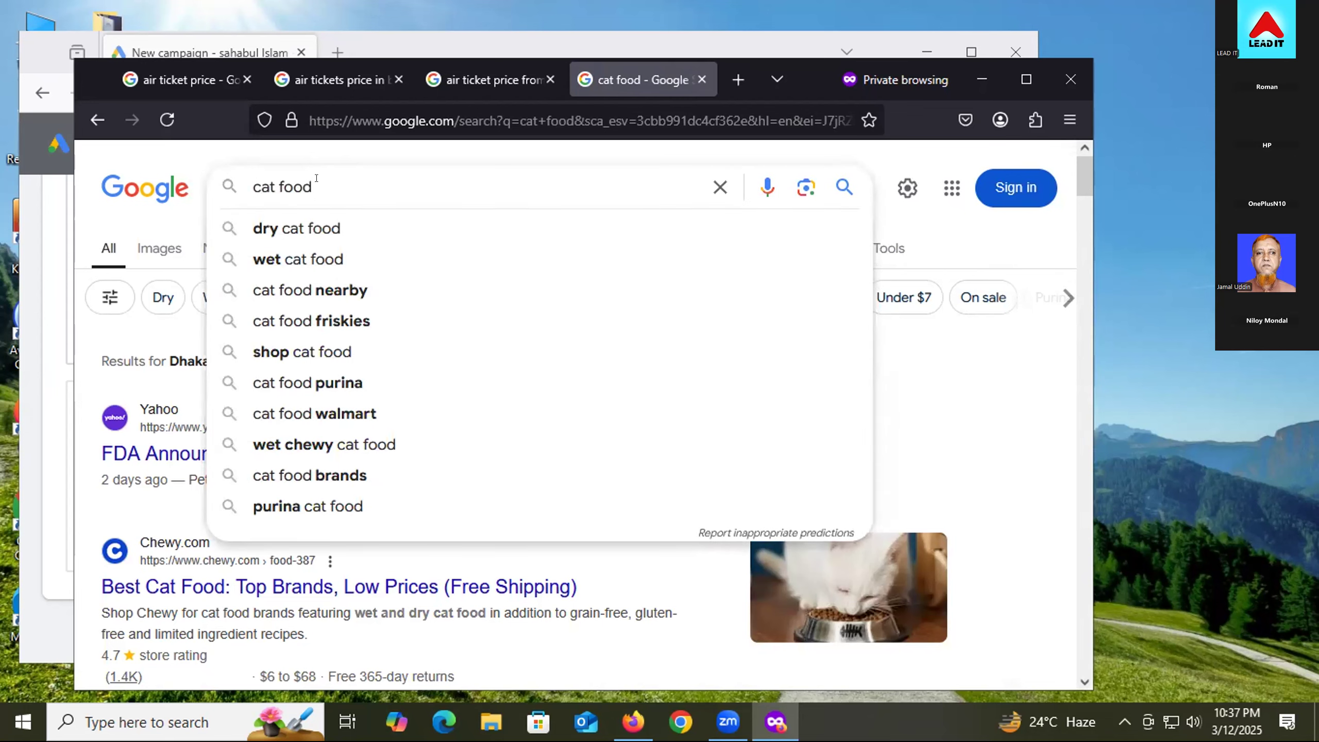
pyautogui.click(310, 224)
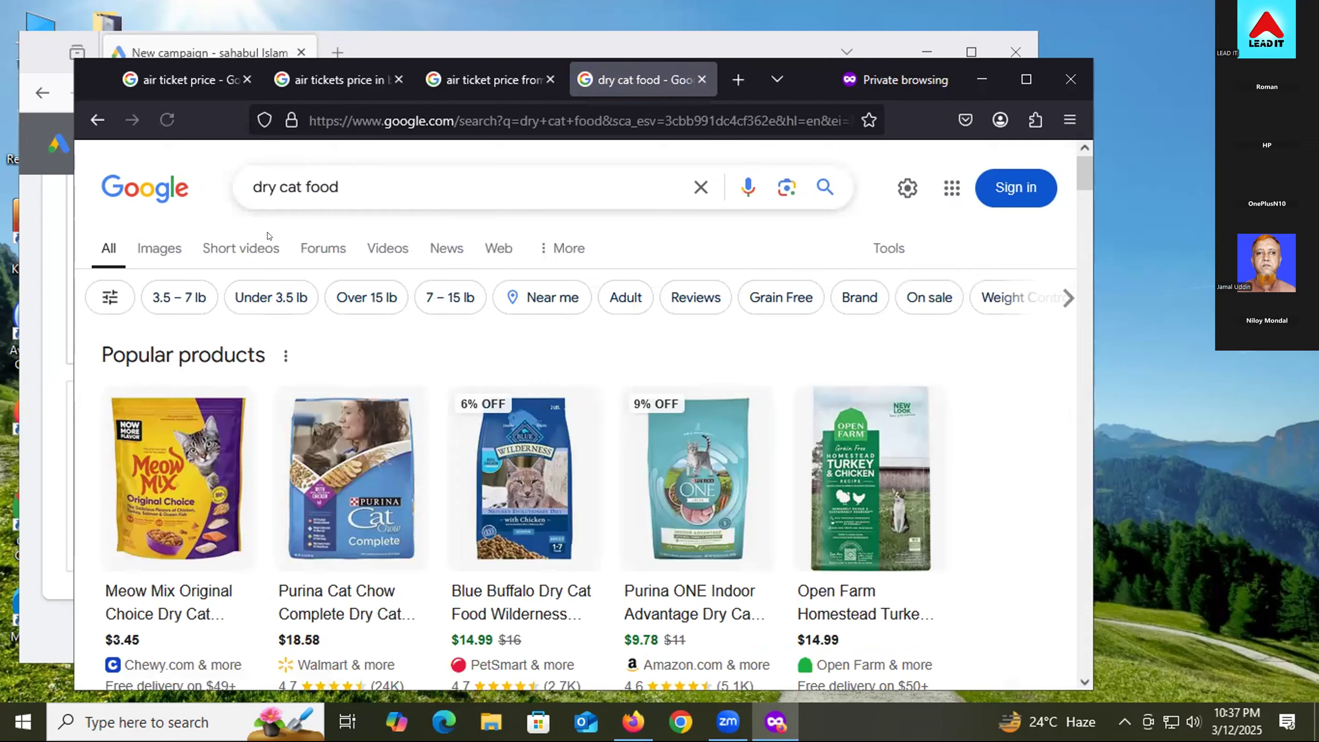
pyautogui.scroll(-2, 305, 300)
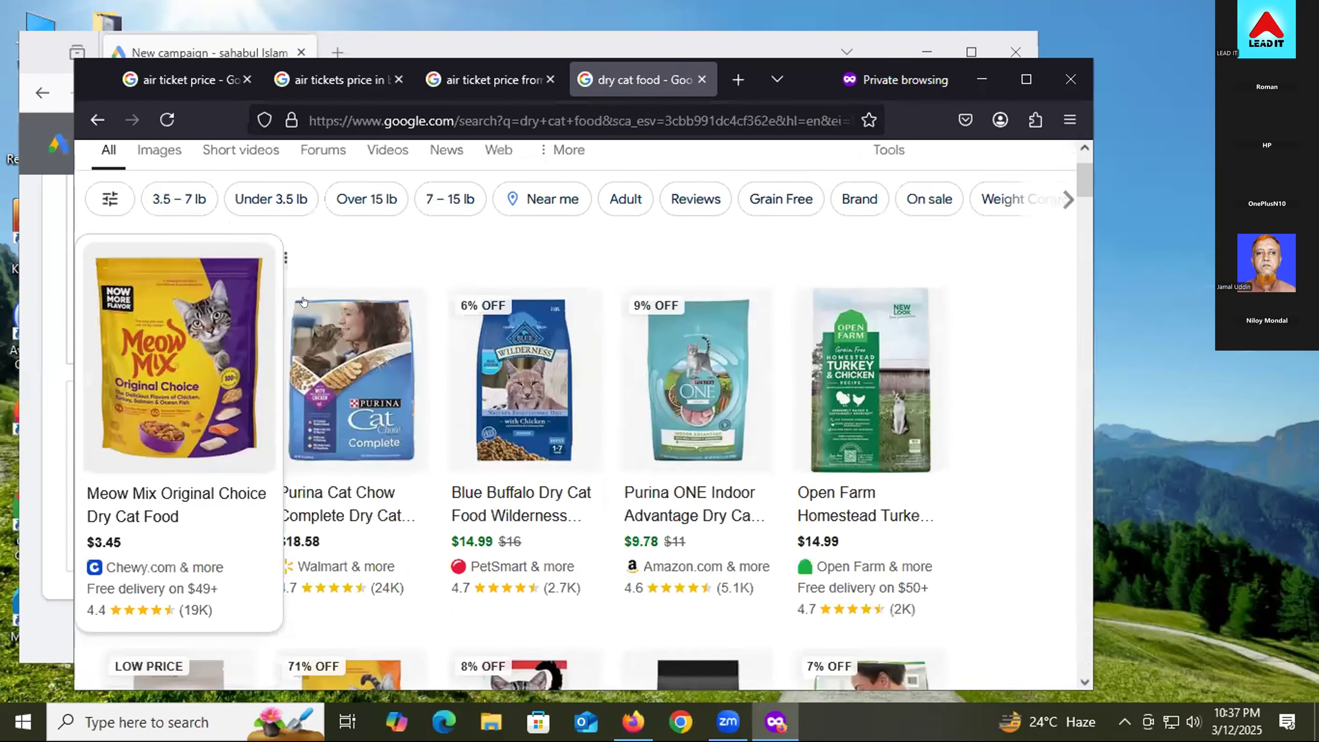
pyautogui.scroll(-2, 961, 332)
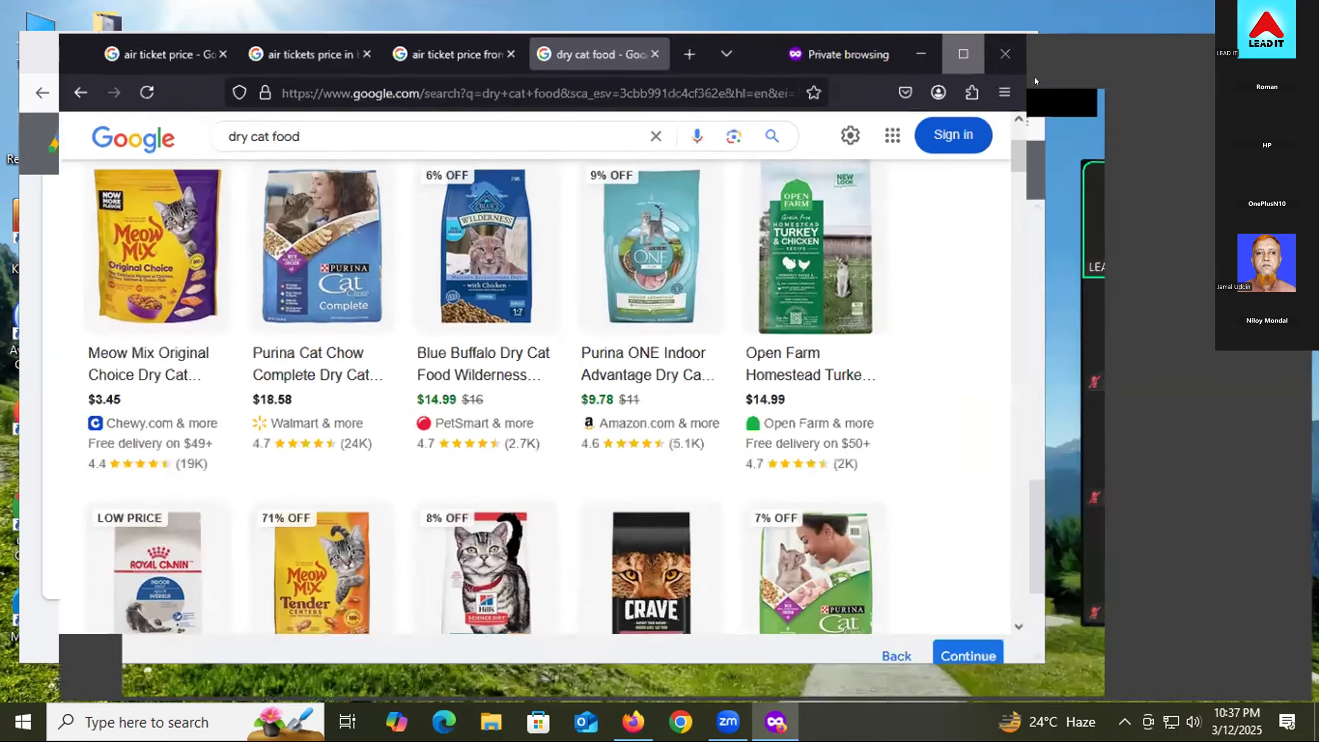
pyautogui.click(1026, 78)
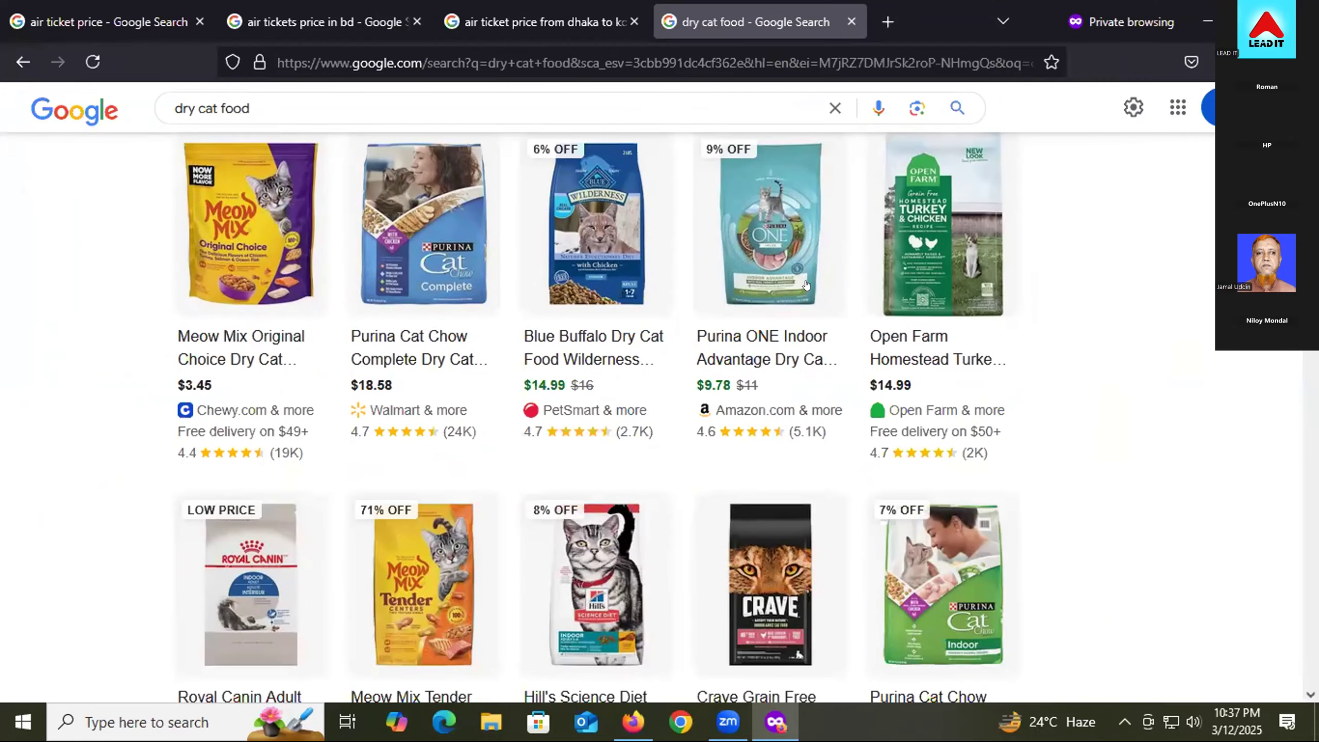
pyautogui.scroll(4, 110, 350)
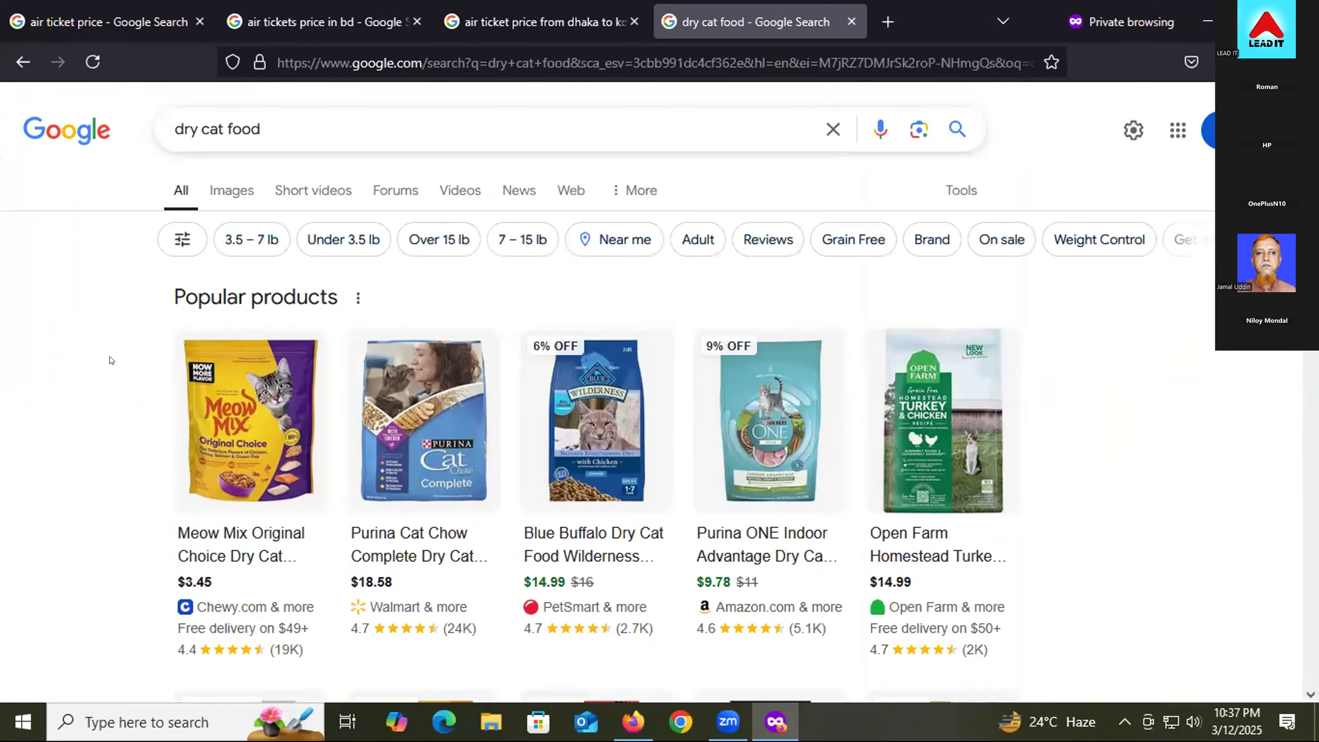
pyautogui.scroll(-4, 111, 354)
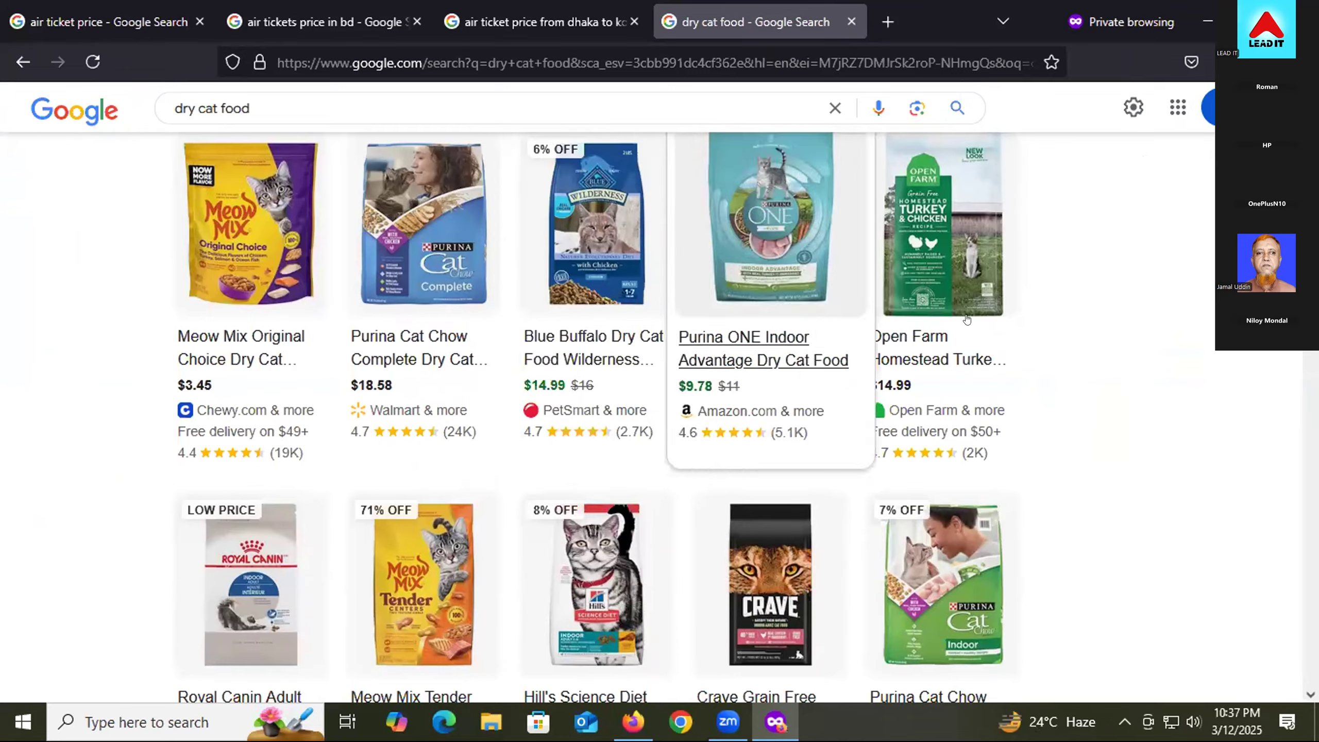
pyautogui.scroll(-8, 966, 319)
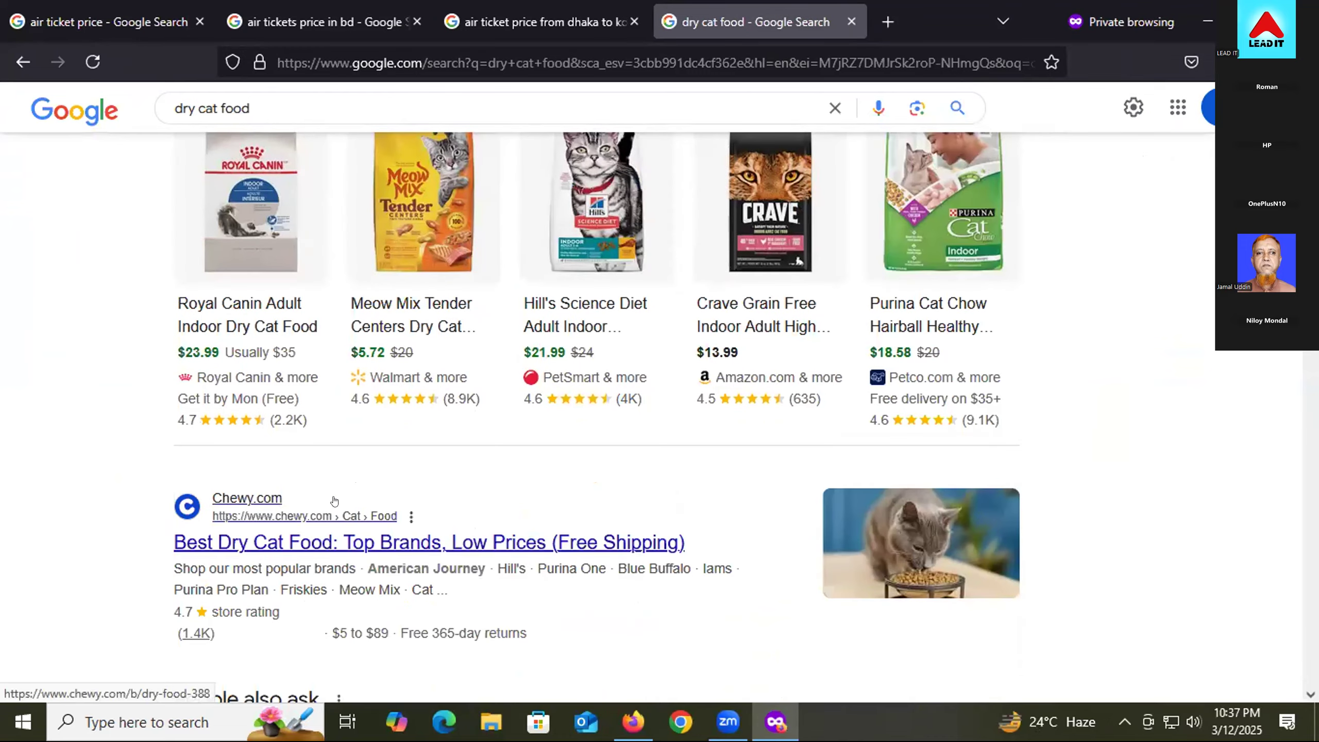
pyautogui.scroll(13, 125, 369)
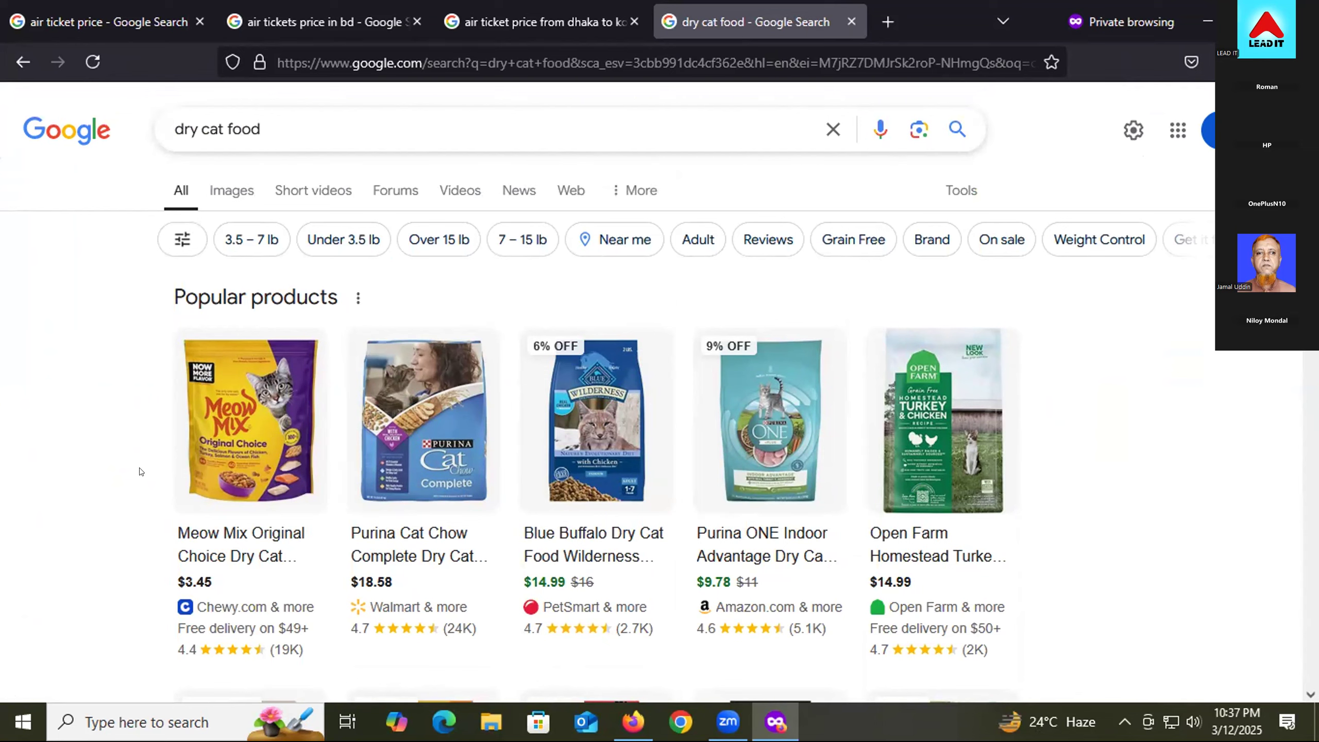
# - Close the dry cat food results tab and minimize the private browsing window to return to the Google Ads campaign page
pyautogui.moveTo(1041, 331)
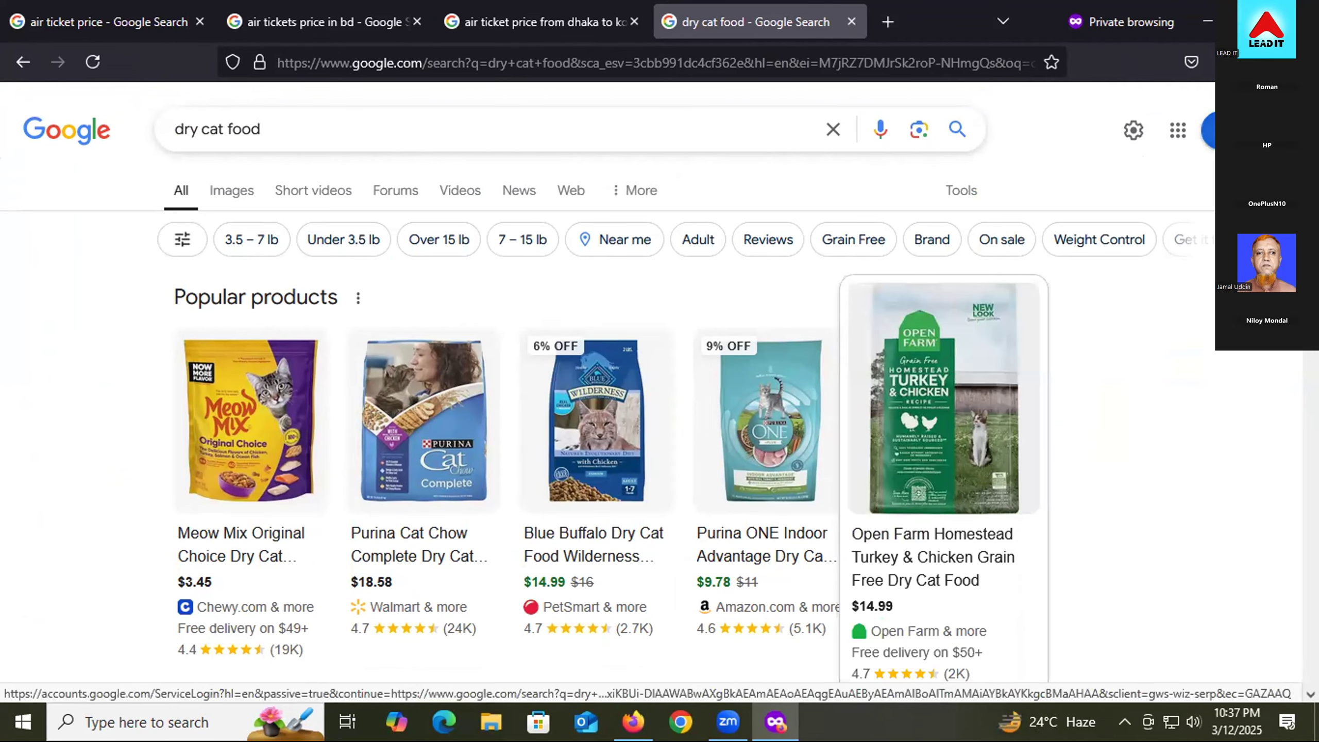
pyautogui.click(1253, 21)
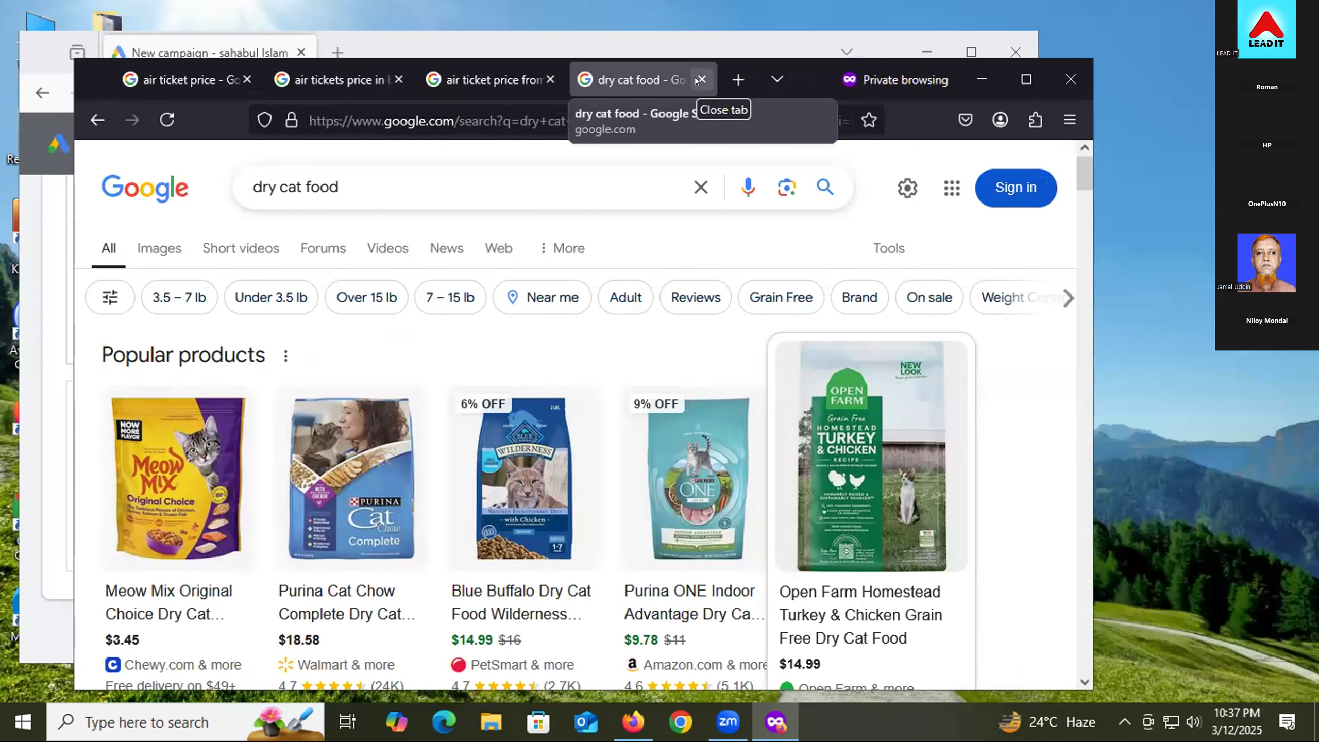
pyautogui.click(698, 79)
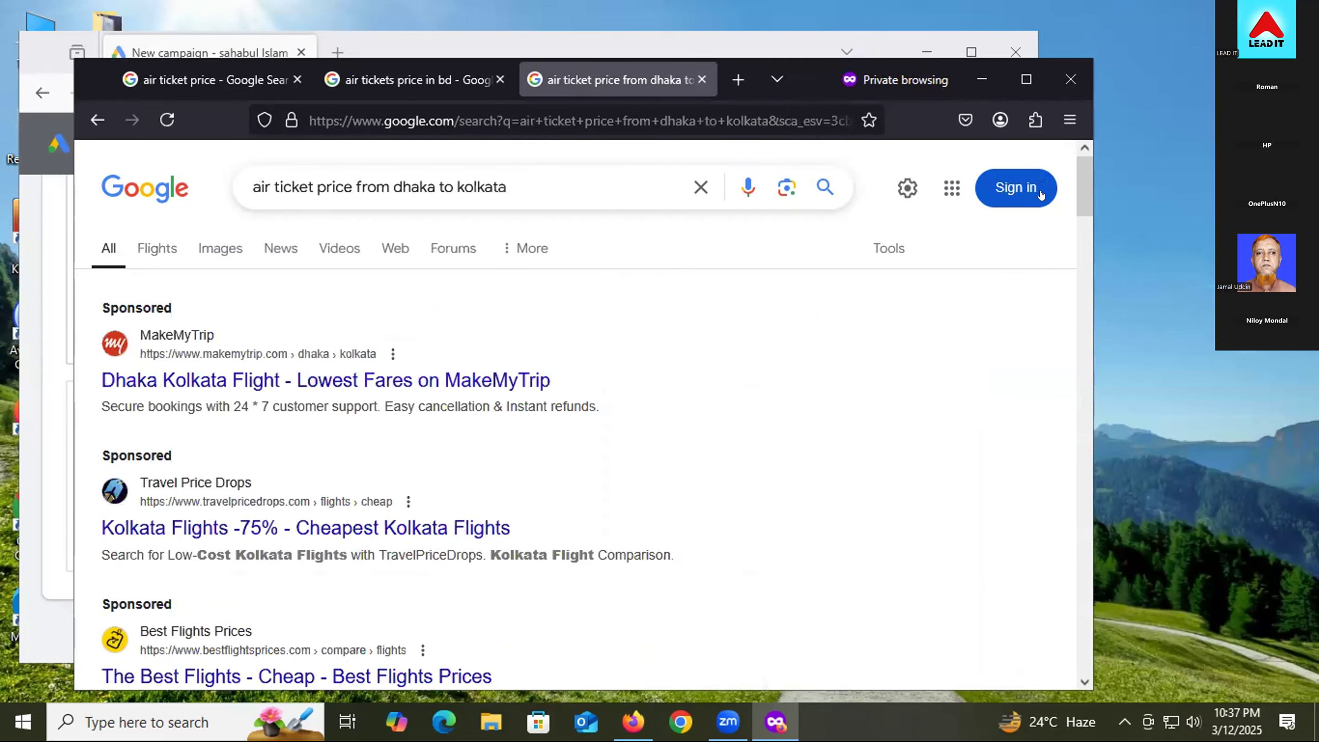
pyautogui.click(987, 82)
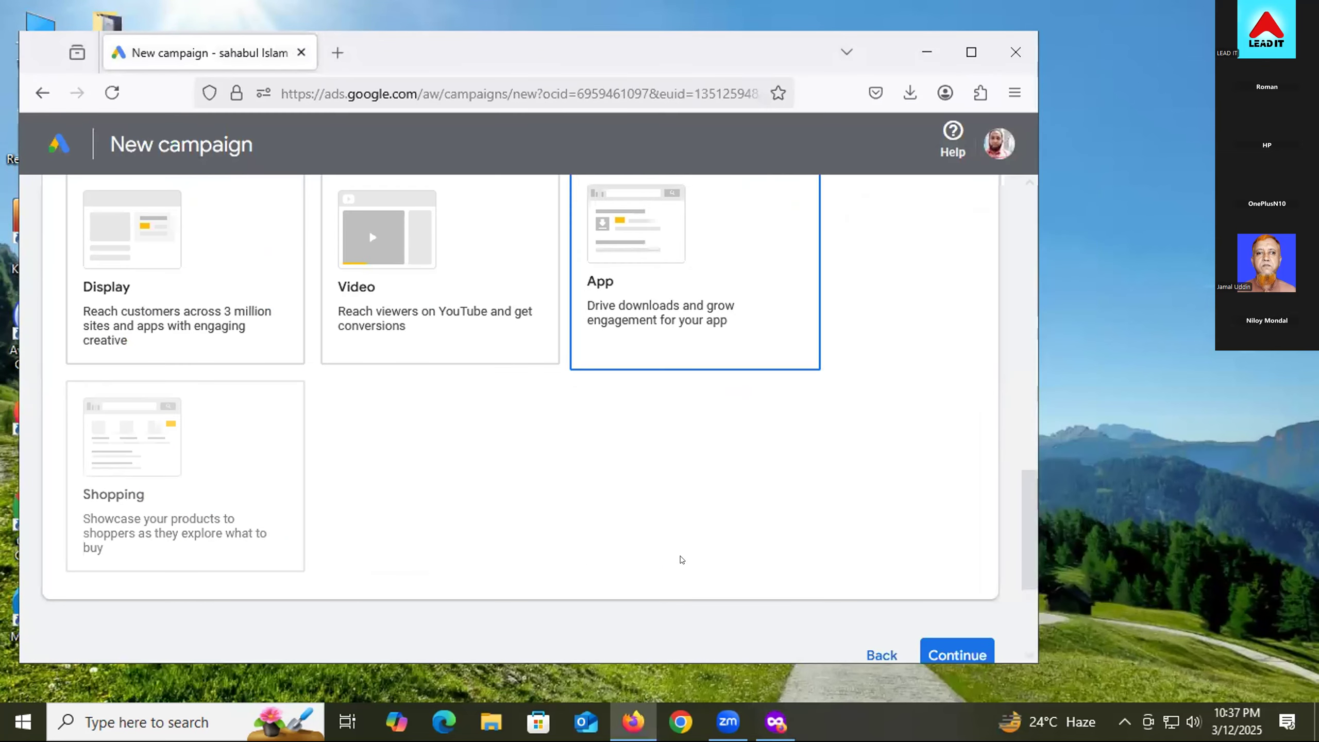
# - Review the available campaign types, including Search, Performance Max, Demand Gen, Display, Video and App
pyautogui.scroll(5, 682, 560)
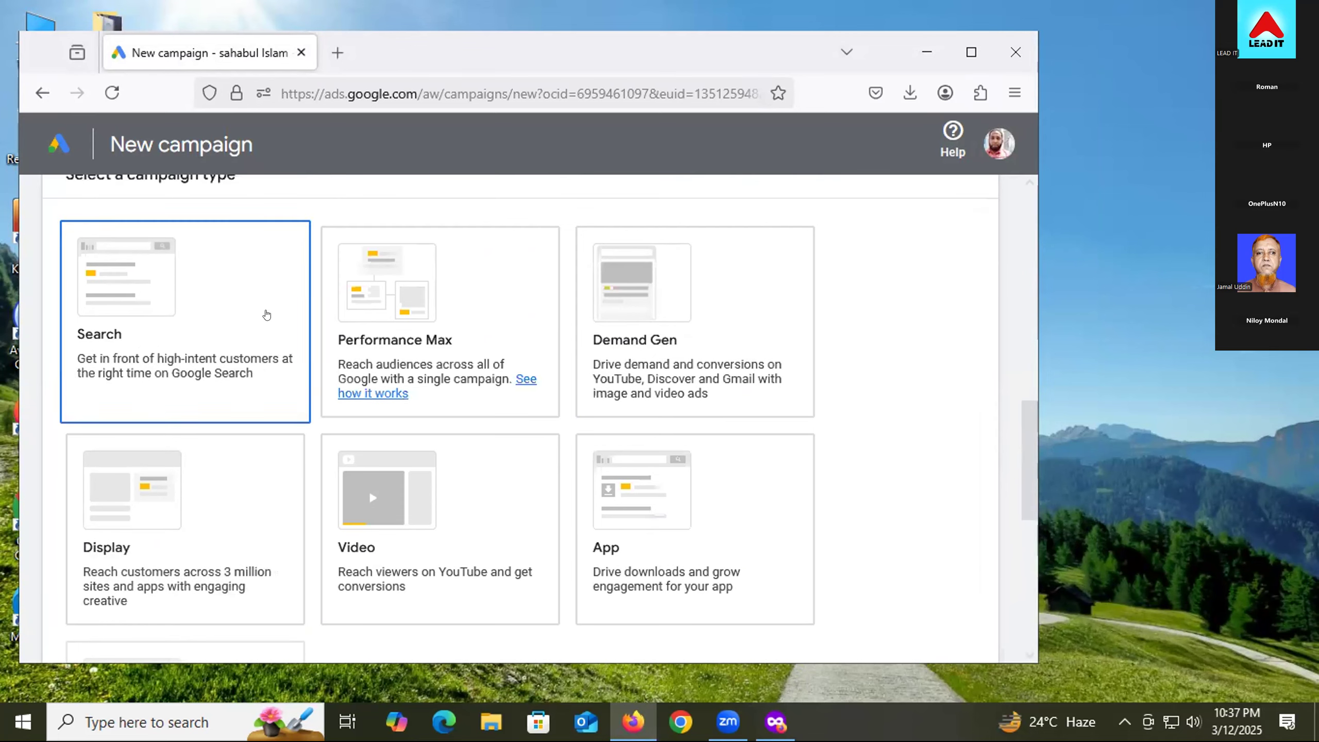
pyautogui.scroll(2, 193, 549)
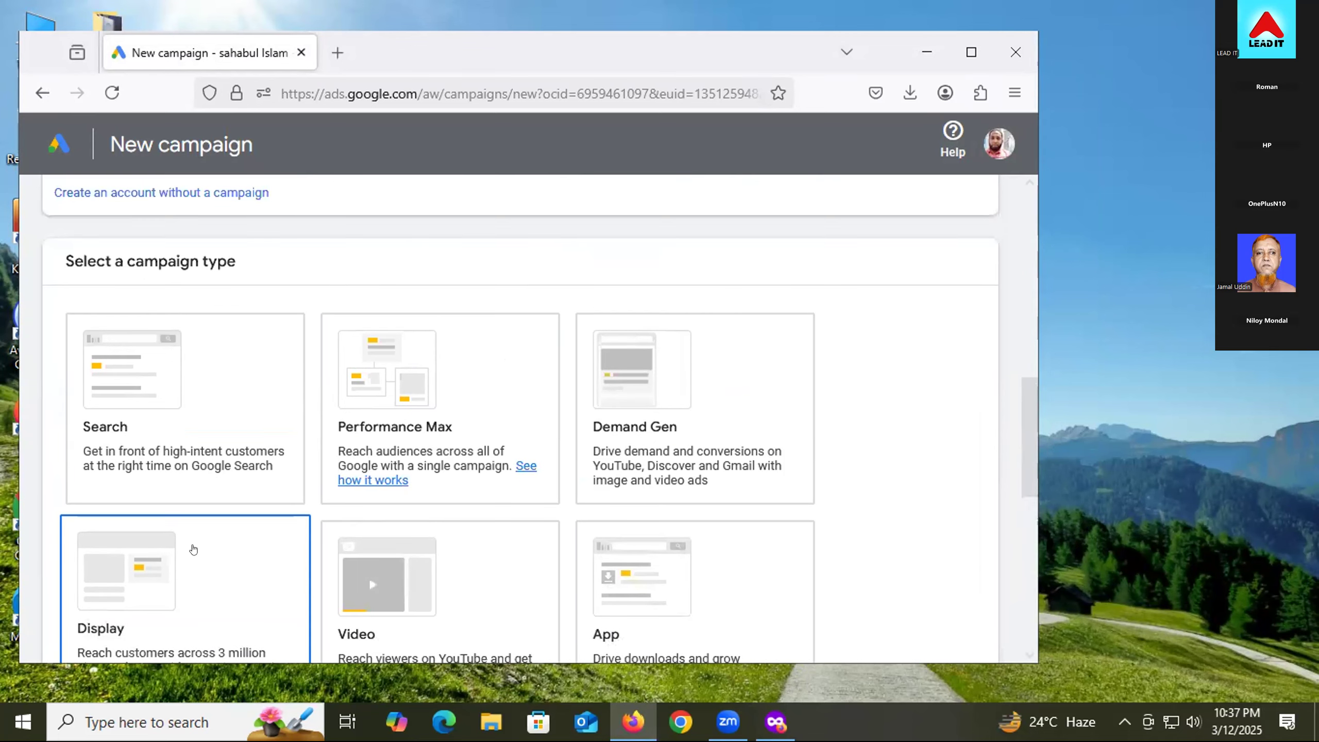
pyautogui.scroll(-2, 621, 442)
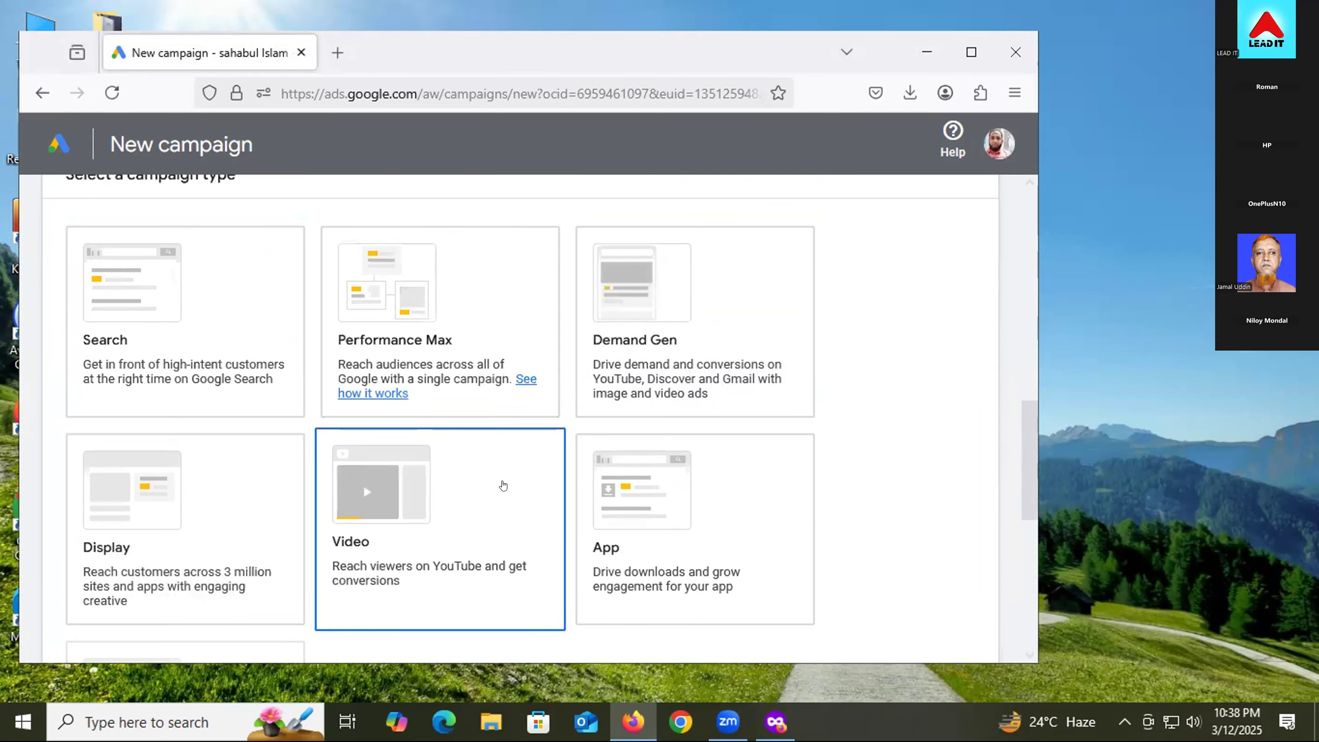
pyautogui.scroll(-2, 947, 514)
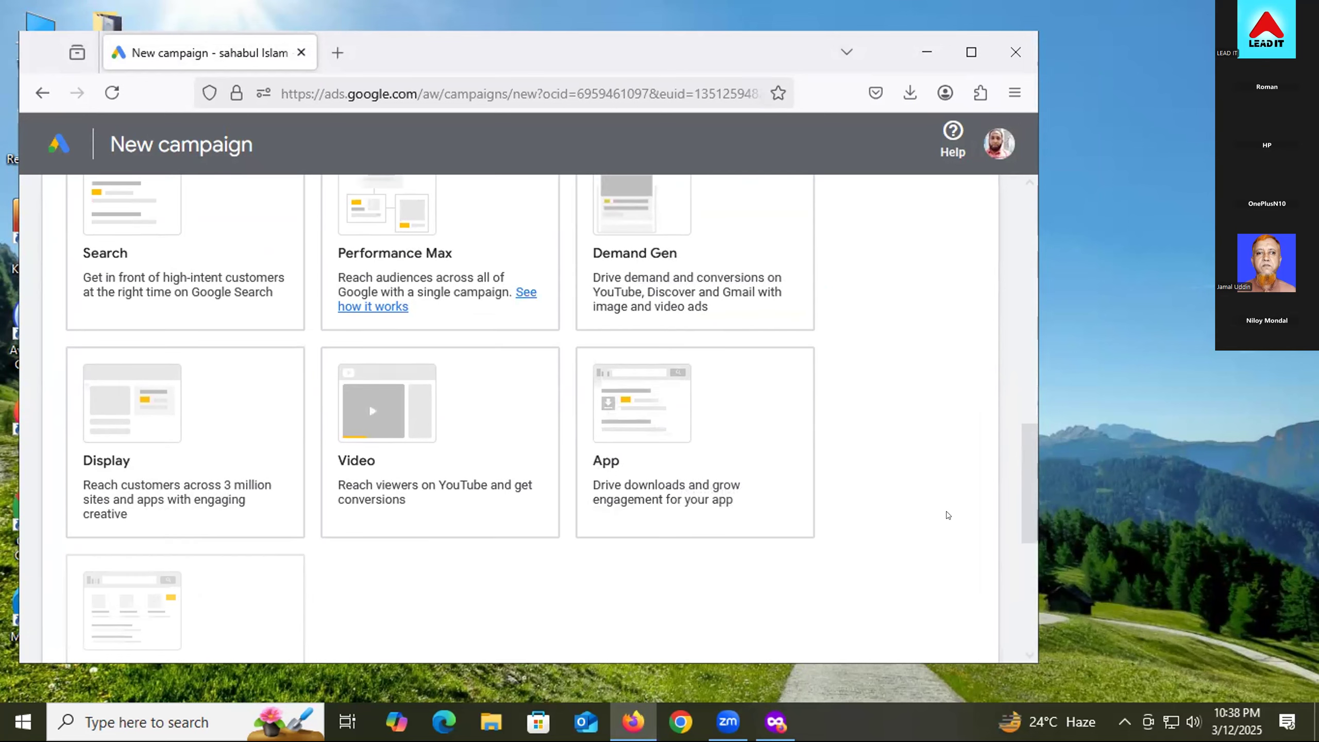
pyautogui.scroll(2, 919, 498)
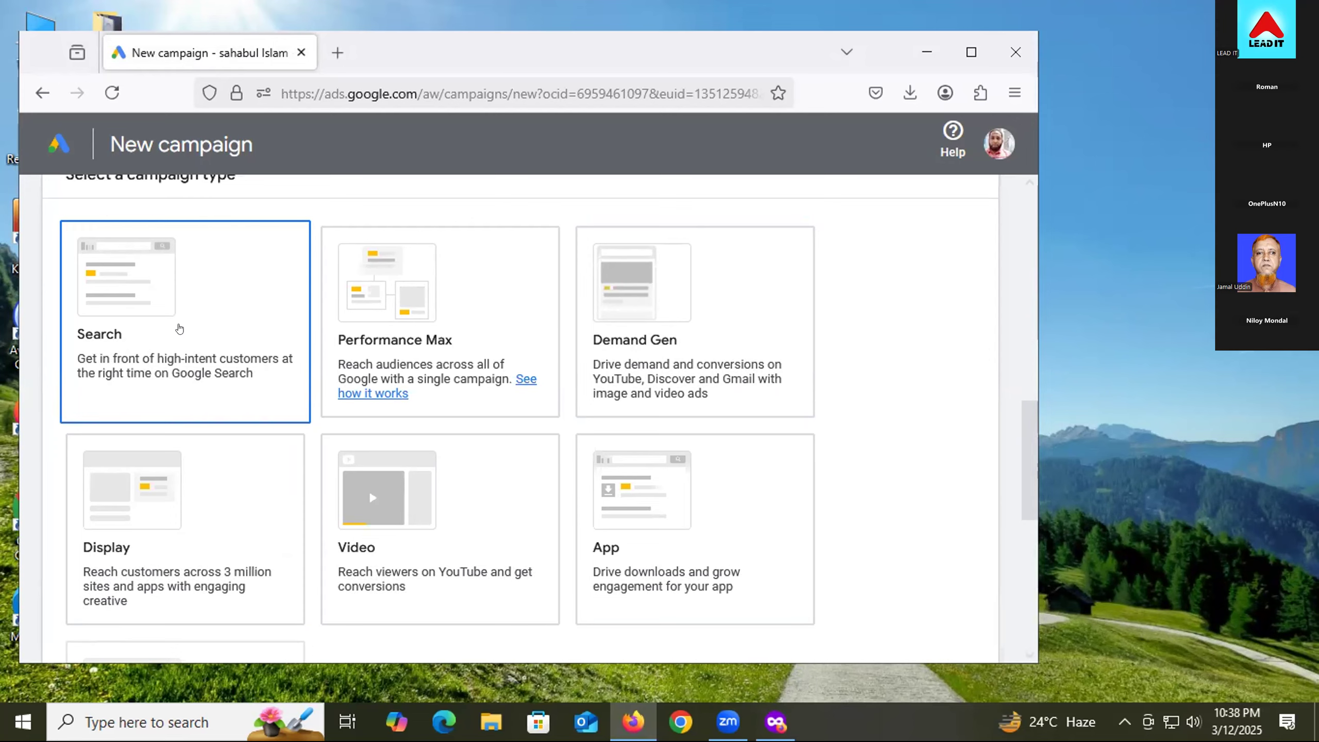
# - Choose the Search campaign type and select Website visits as the result to get from the campaign
pyautogui.scroll(-8, 179, 329)
pyautogui.moveTo(133, 312)
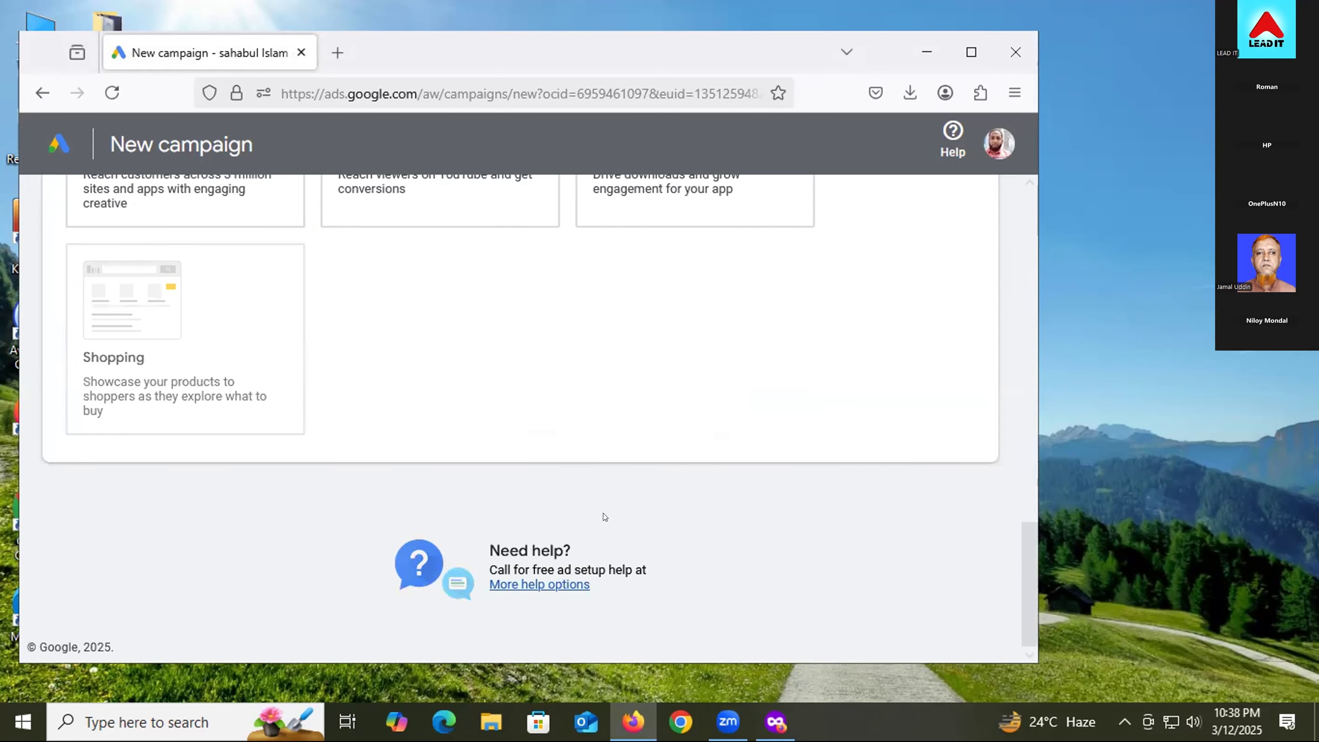
pyautogui.scroll(1, 423, 498)
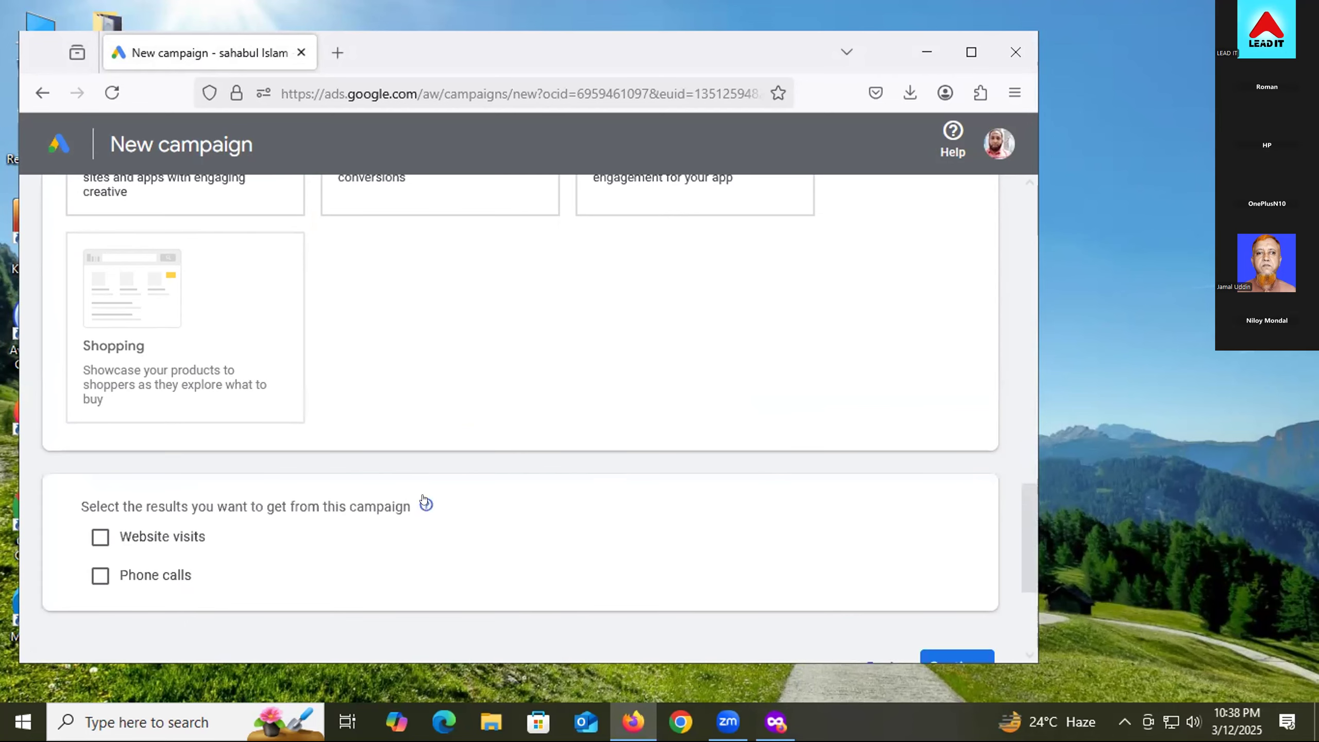
pyautogui.scroll(-2, 361, 439)
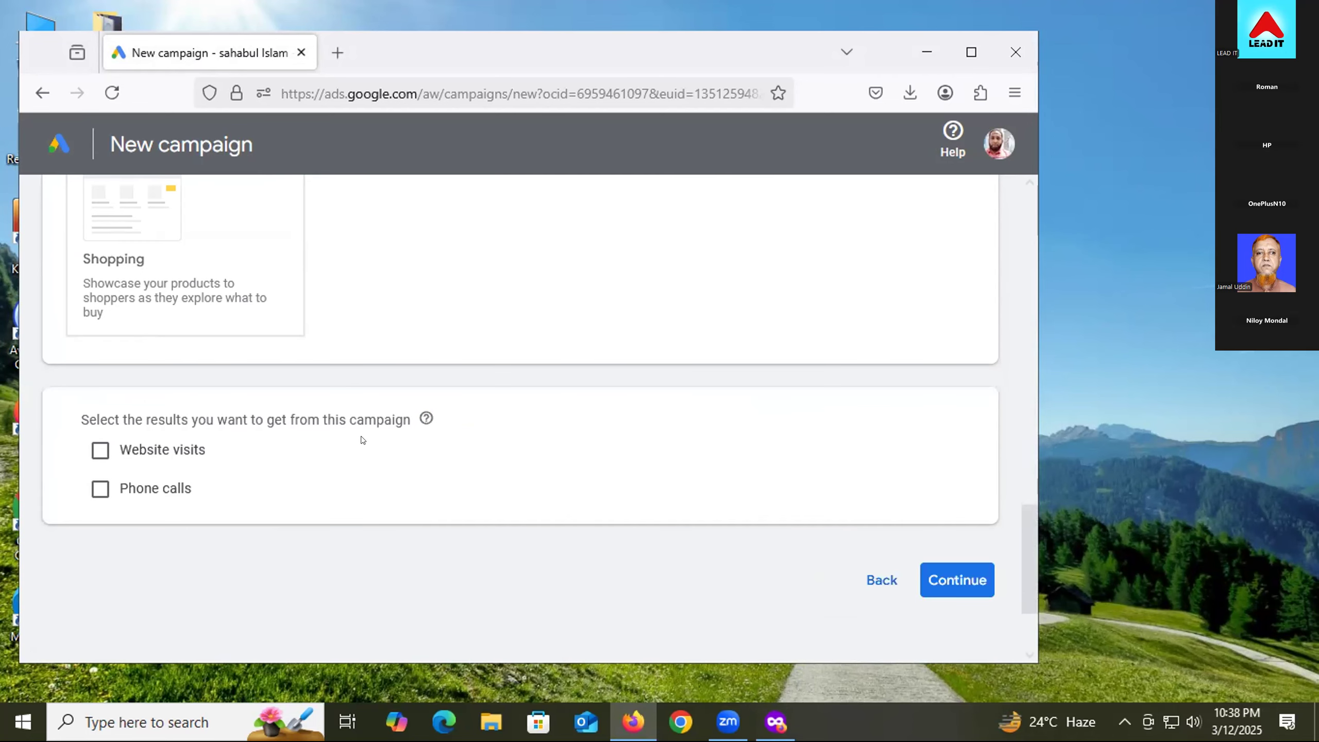
pyautogui.moveTo(147, 419); pyautogui.dragTo(309, 421)
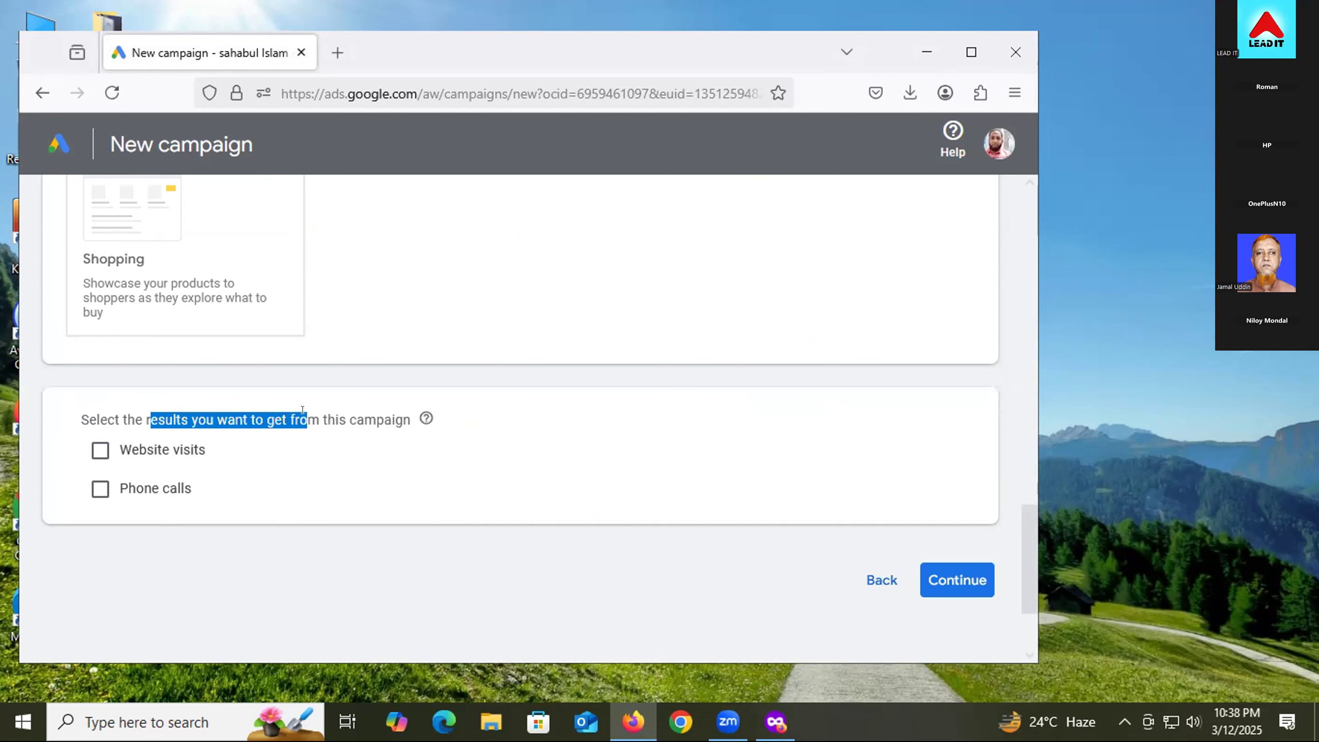
pyautogui.click(164, 451)
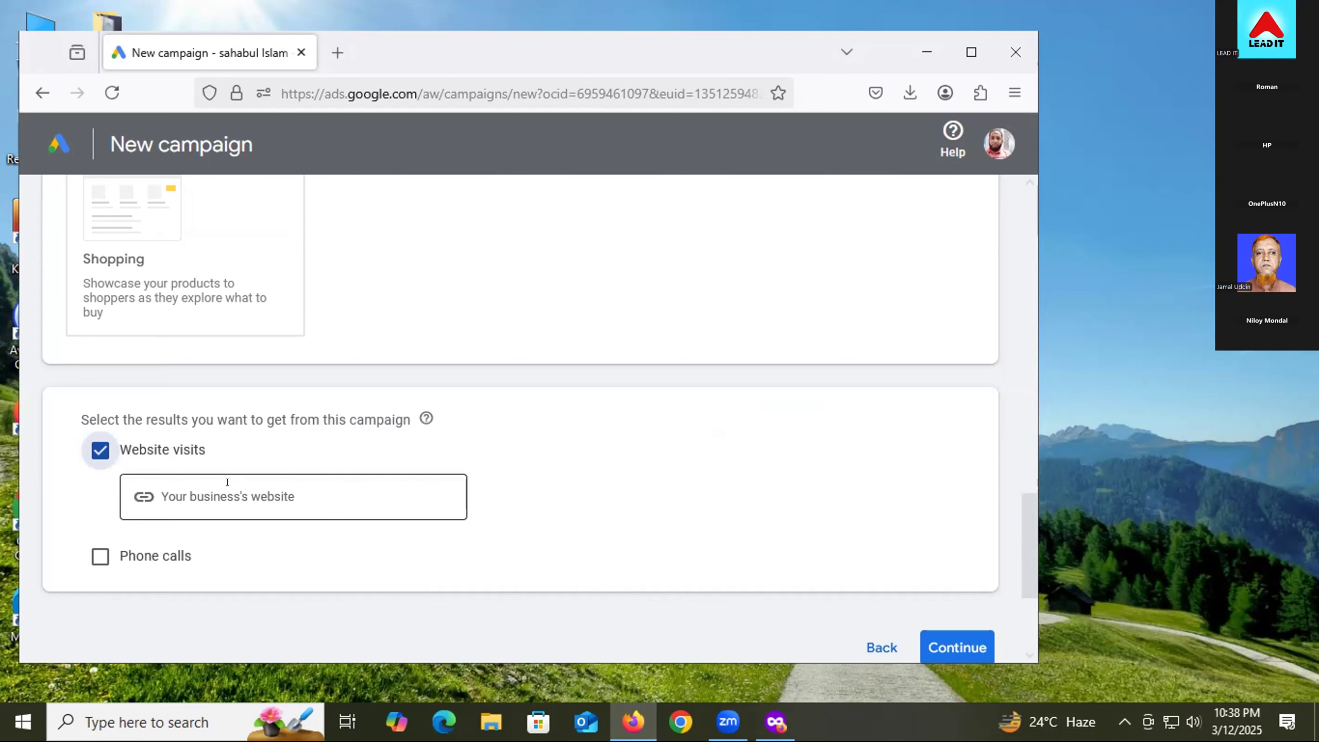
# - Open the web designer's portfolio site, a subdomain of alchosting.xyz, in a new tab
pyautogui.click(330, 39)
pyautogui.click(315, 86)
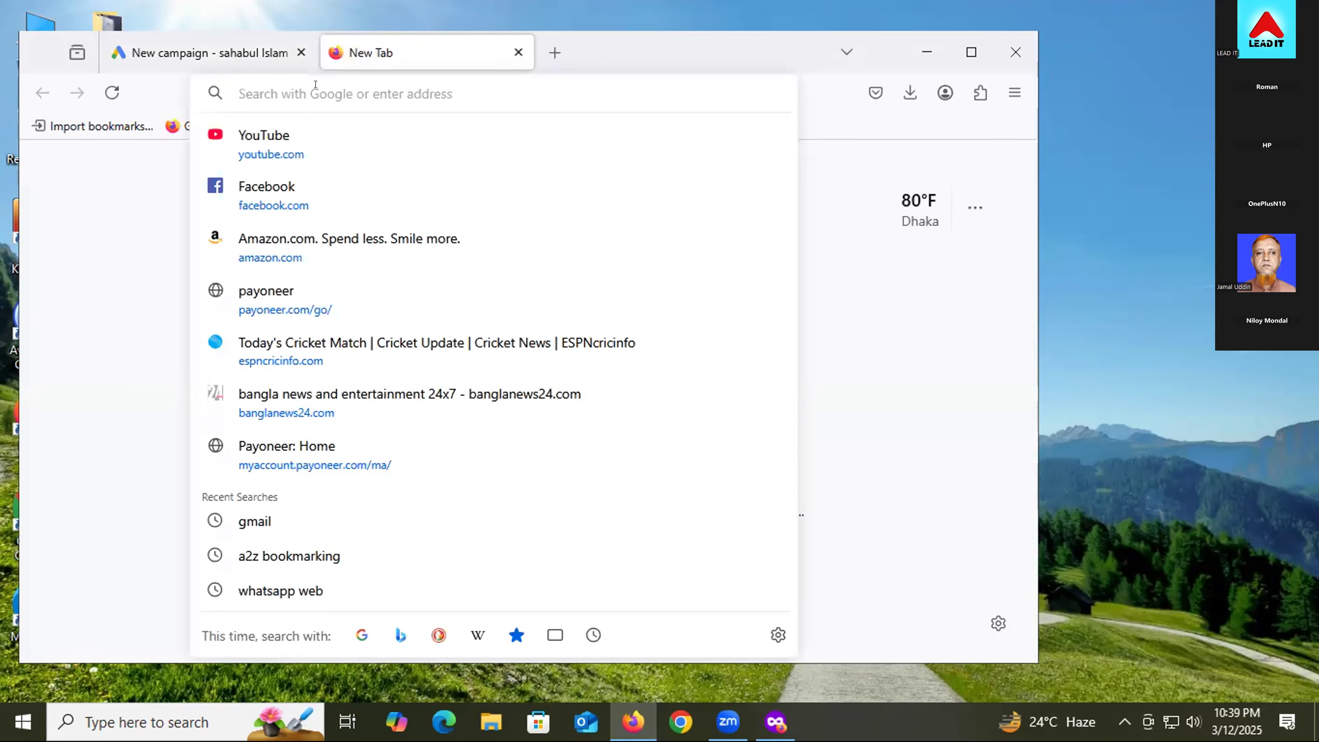
pyautogui.write('sud')
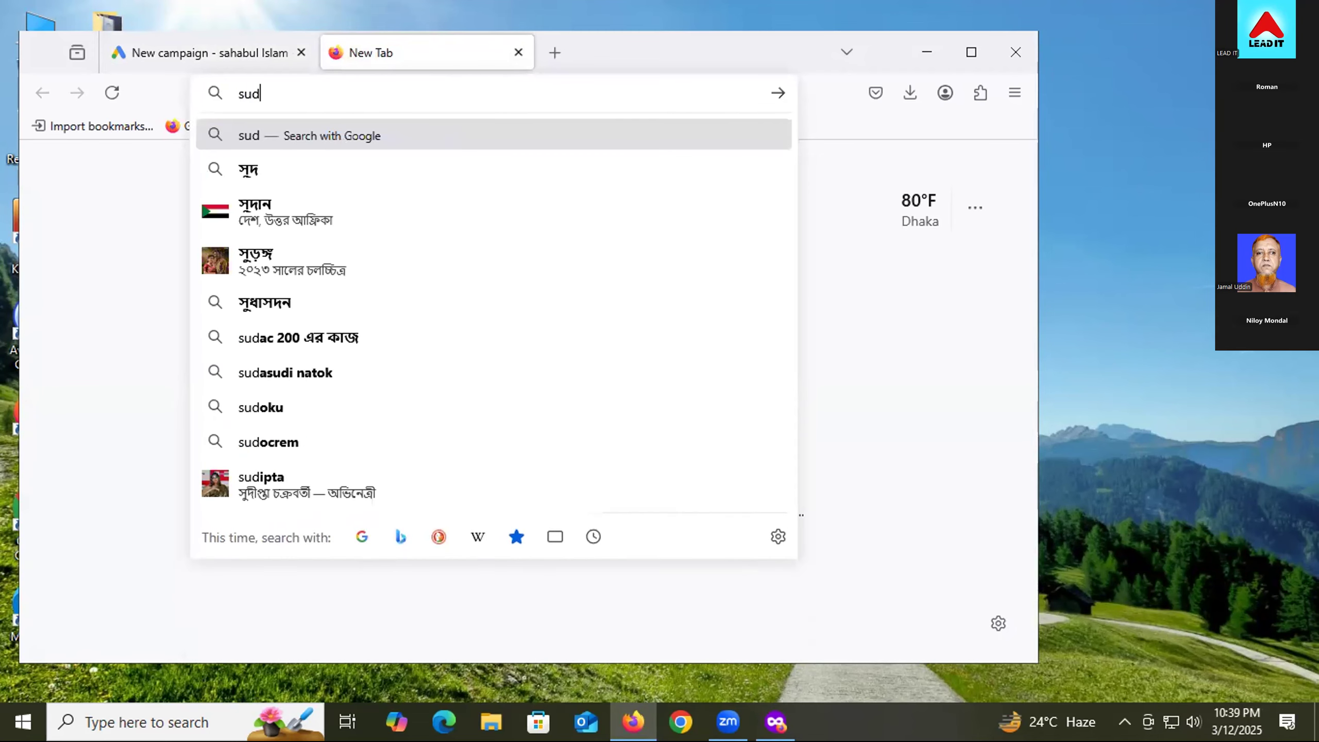
pyautogui.write('eepsark')
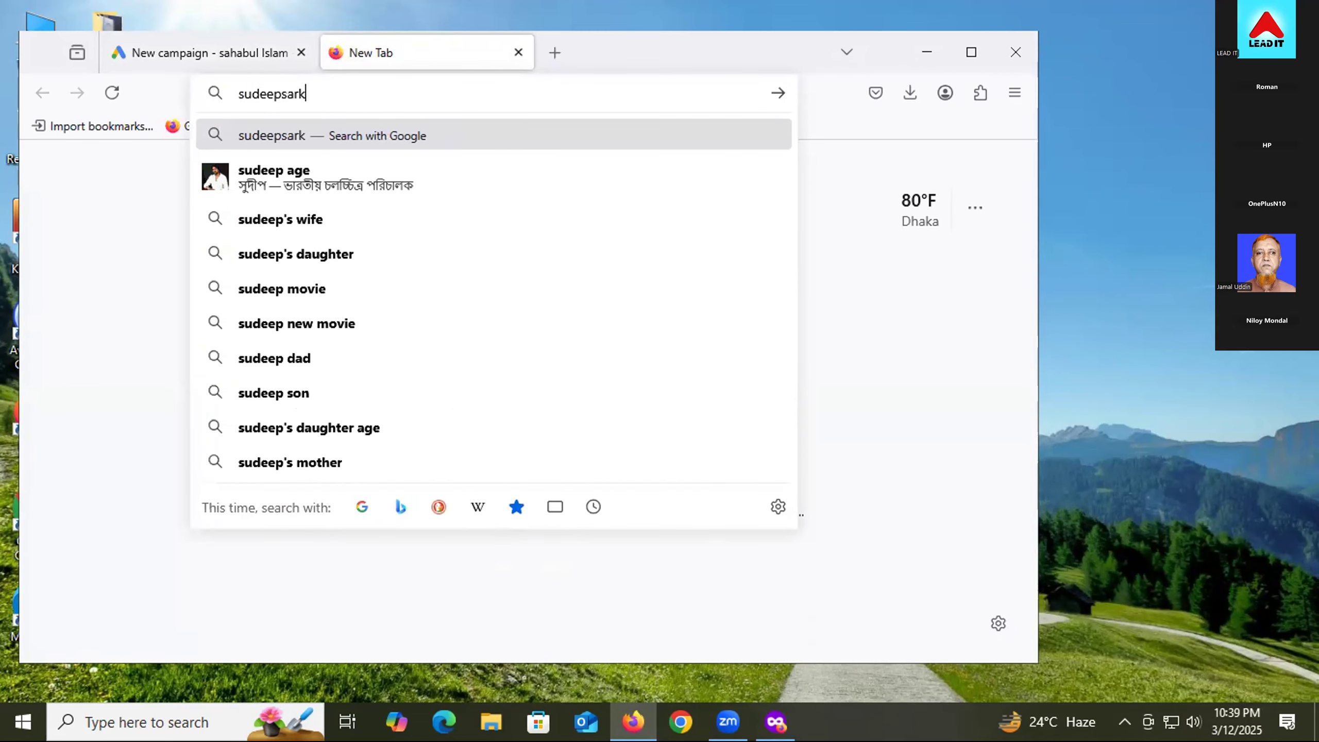
pyautogui.write('er.alchosting')
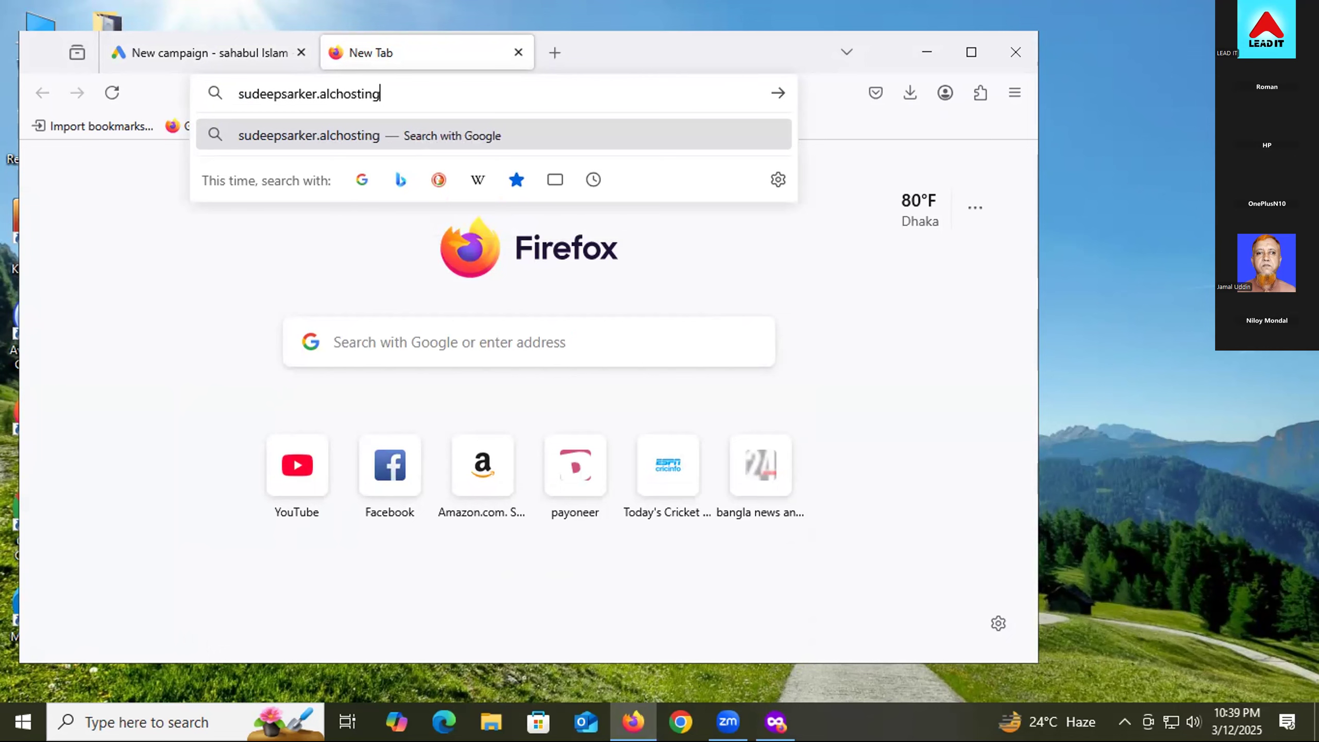
pyautogui.write('.xy')
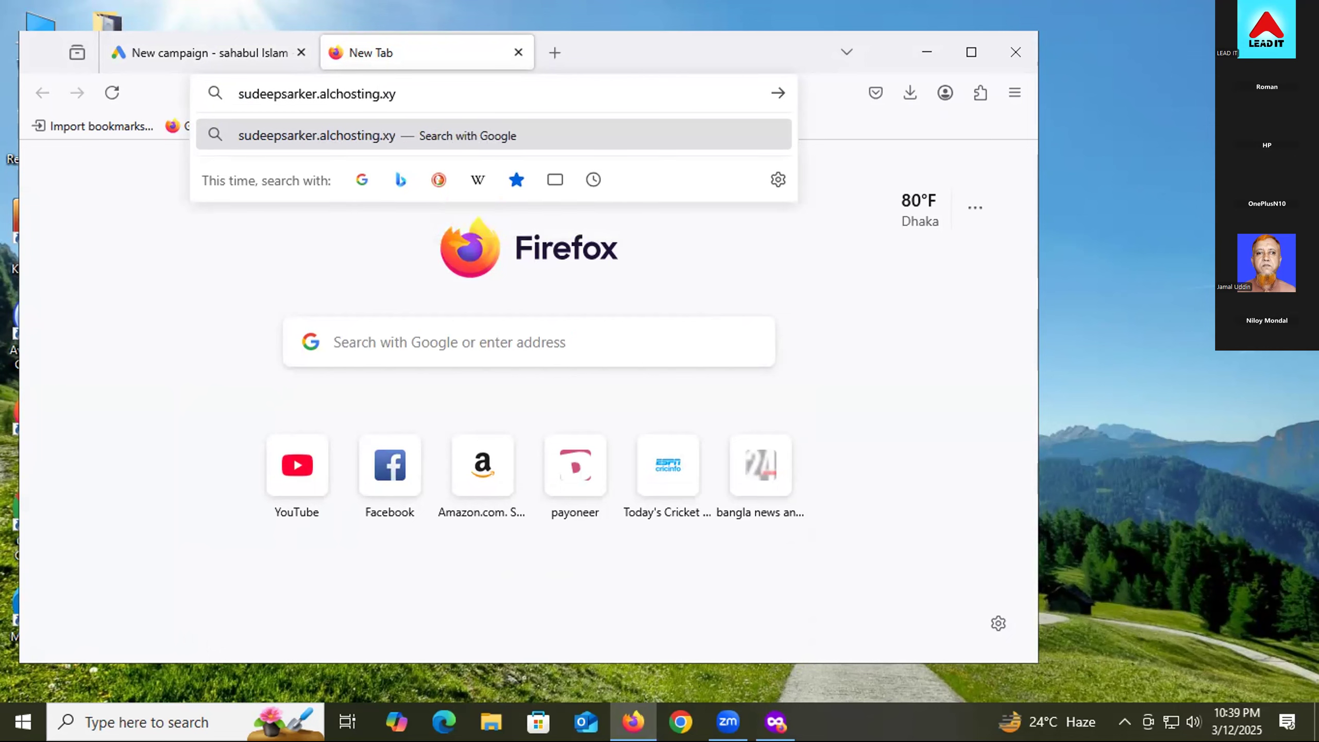
pyautogui.write('z')
pyautogui.press('Return')
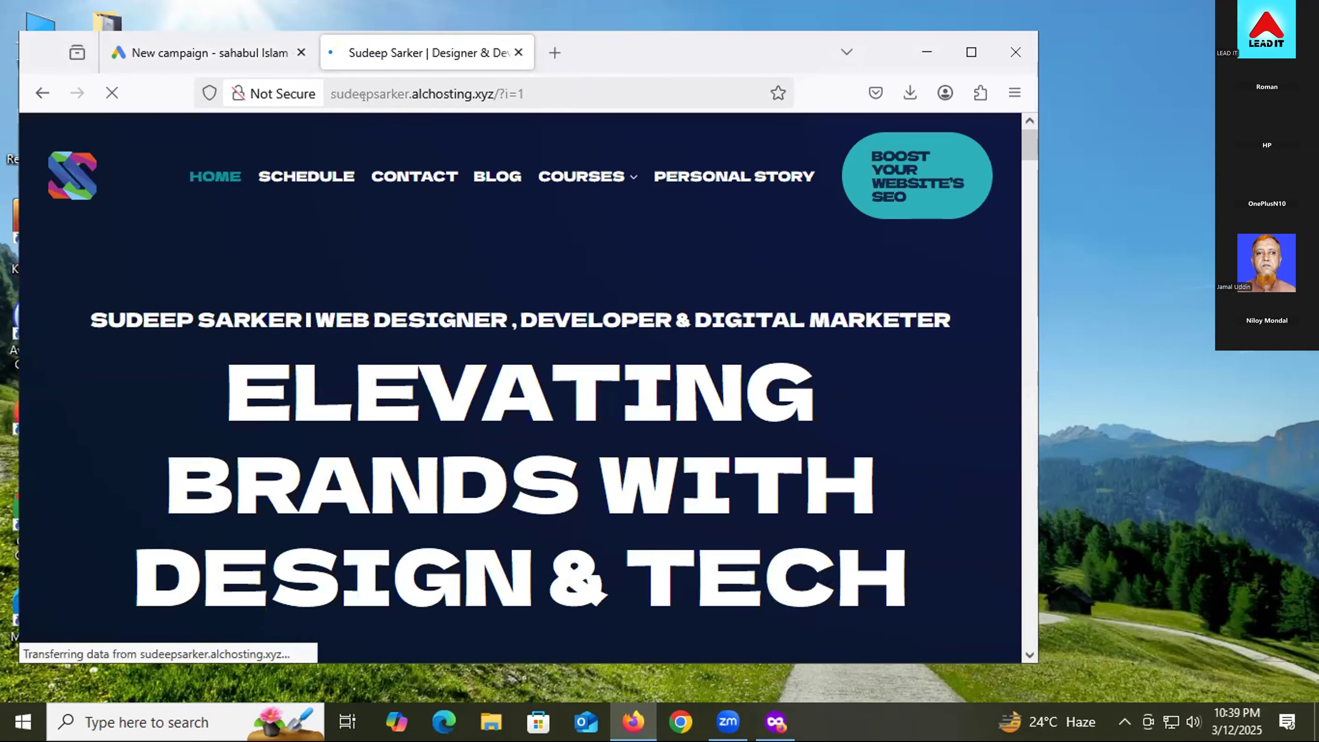
# - Copy the portfolio site's domain from its web address, leaving out the /?i=1 part
pyautogui.click(363, 96)
pyautogui.click(413, 94)
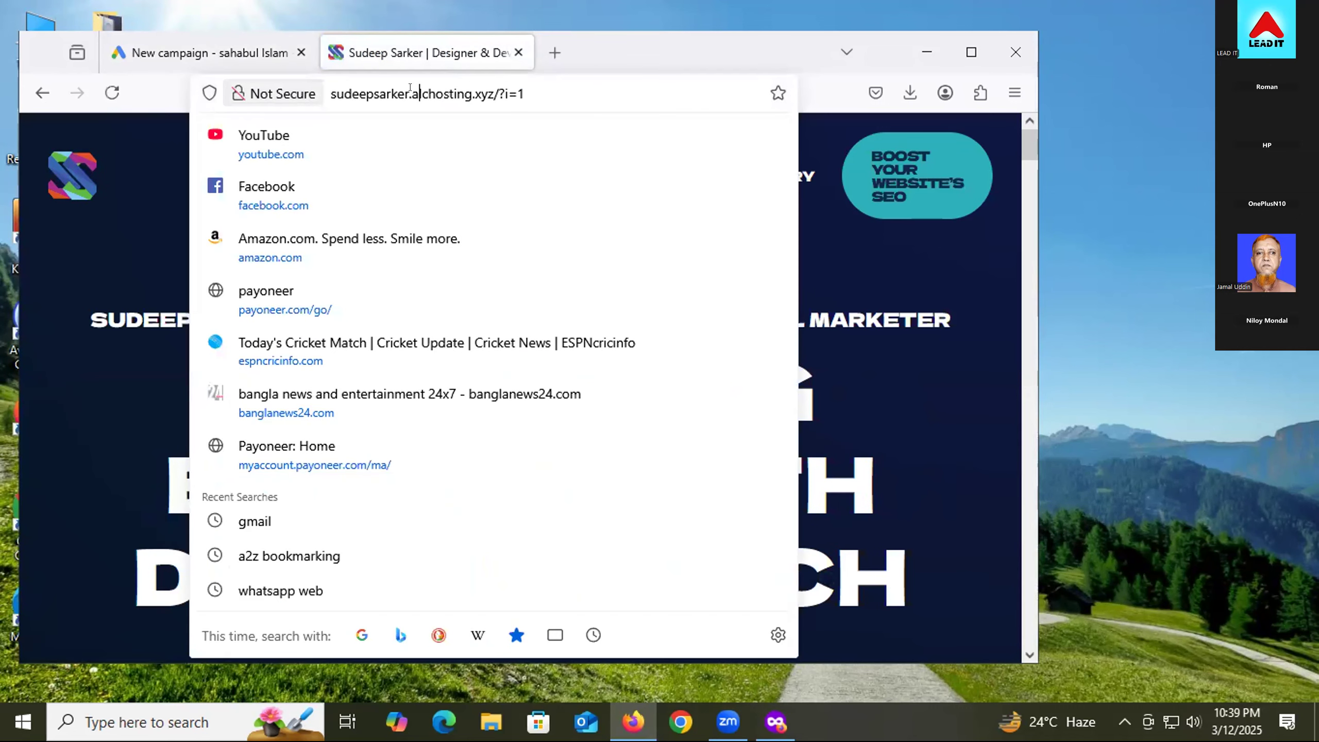
pyautogui.moveTo(494, 93); pyautogui.dragTo(332, 93)
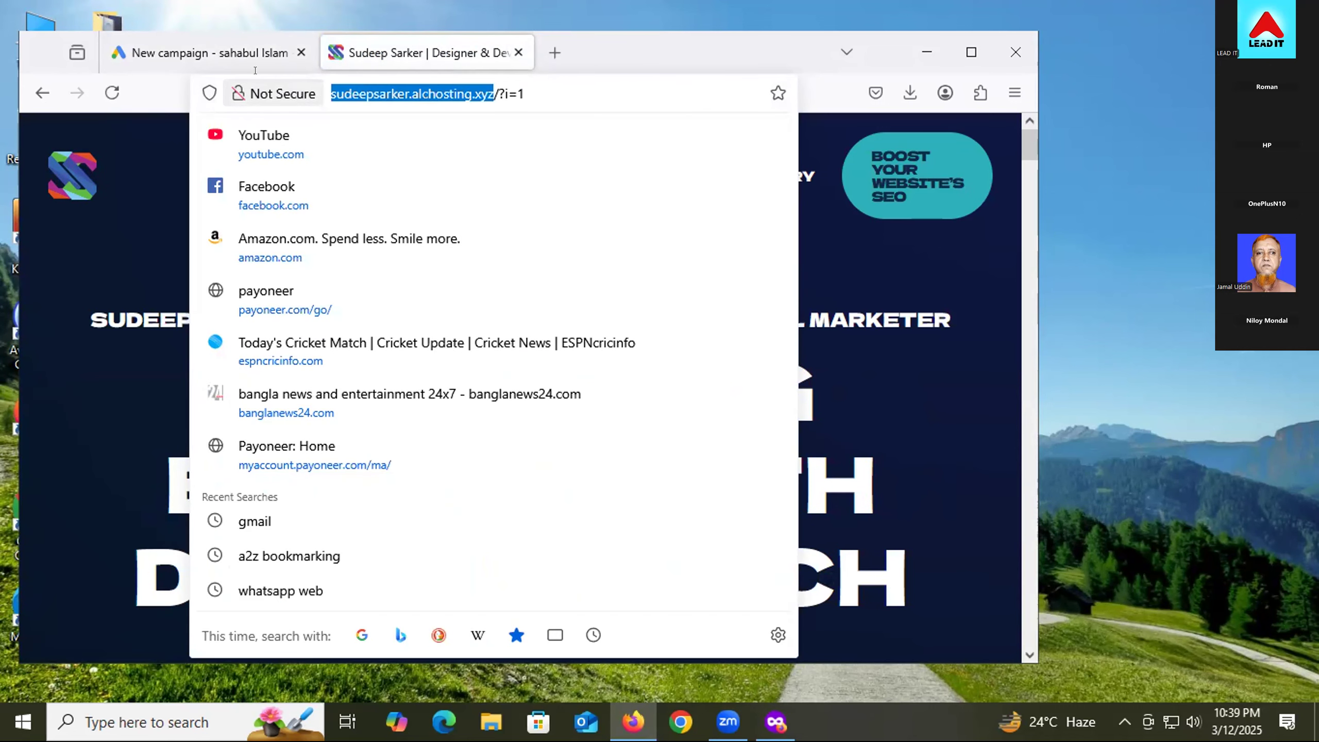
pyautogui.rightClick(371, 77)
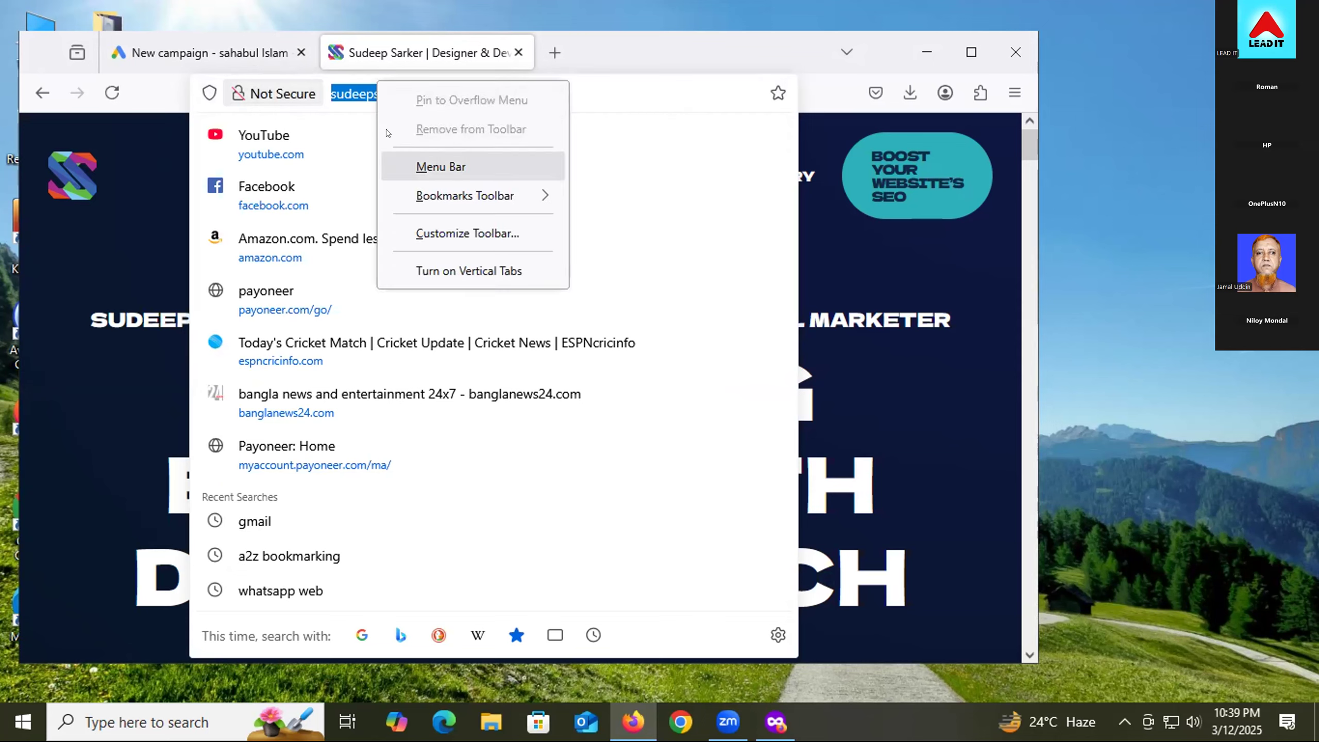
pyautogui.press('Escape')
pyautogui.doubleClick(344, 88)
pyautogui.click(441, 92)
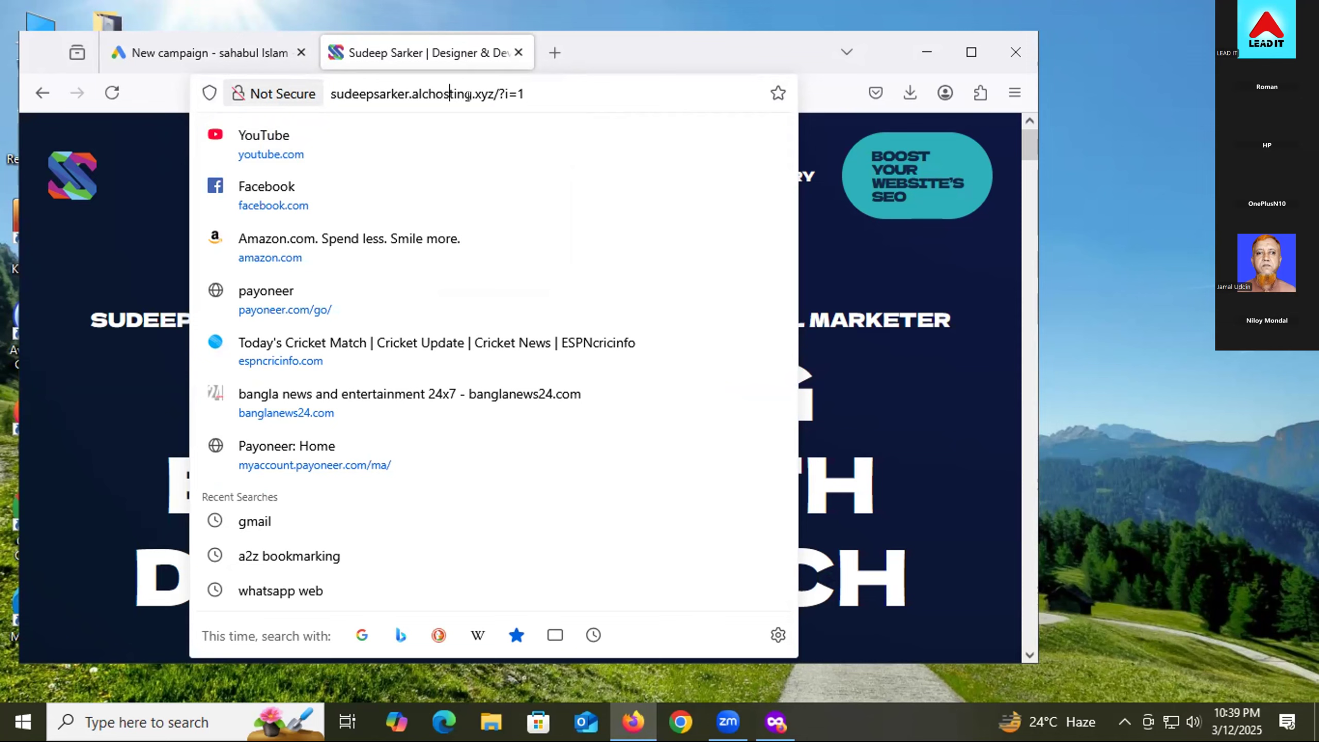
pyautogui.moveTo(494, 92); pyautogui.dragTo(315, 88)
pyautogui.hotkey('ctrl', 'c')
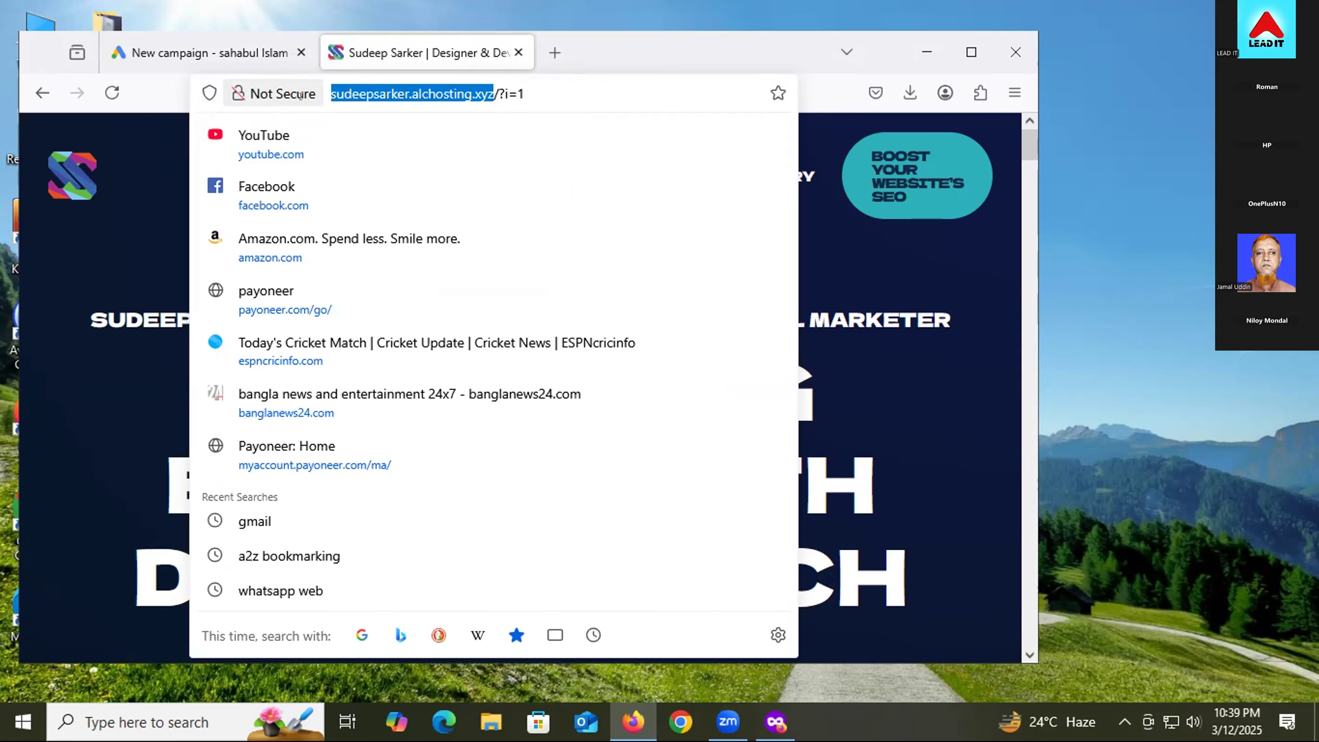
pyautogui.click(915, 300)
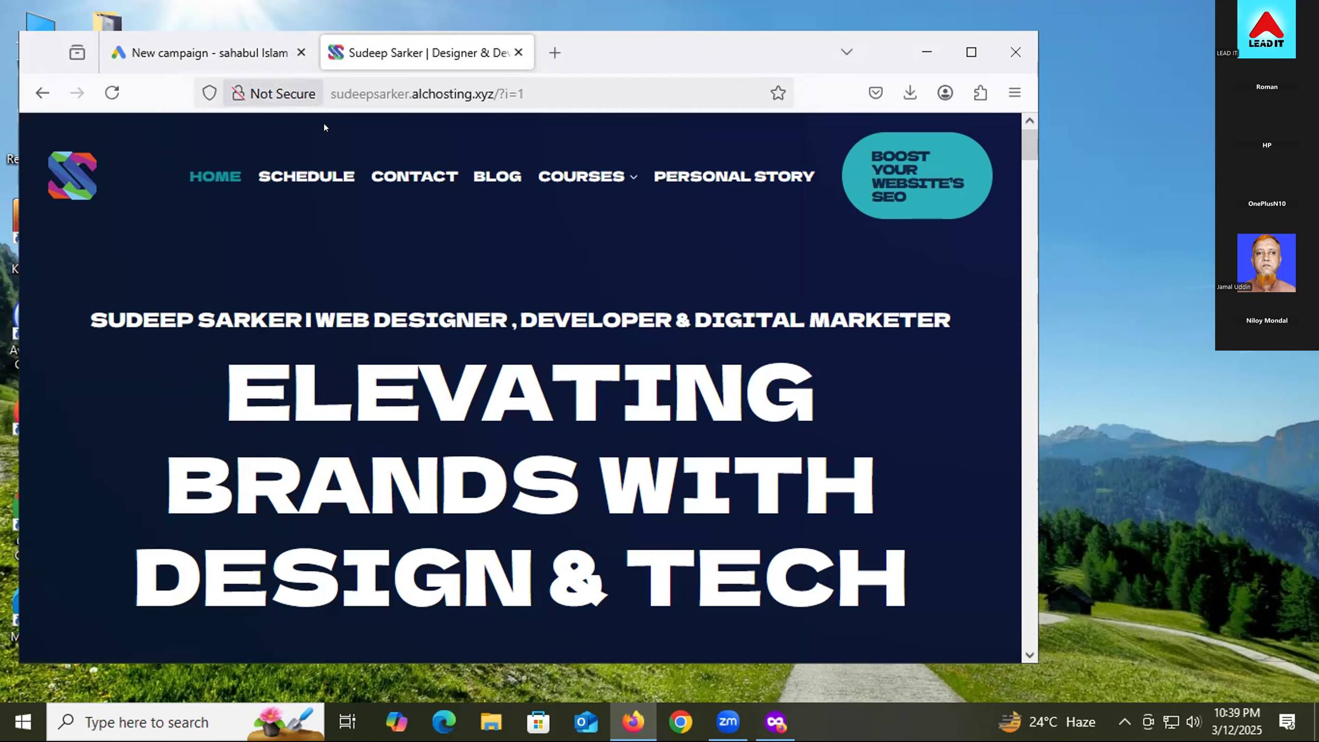
# - Paste the copied portfolio domain as the business's website for Website visits and continue to the campaign goals
pyautogui.click(187, 51)
pyautogui.click(304, 491)
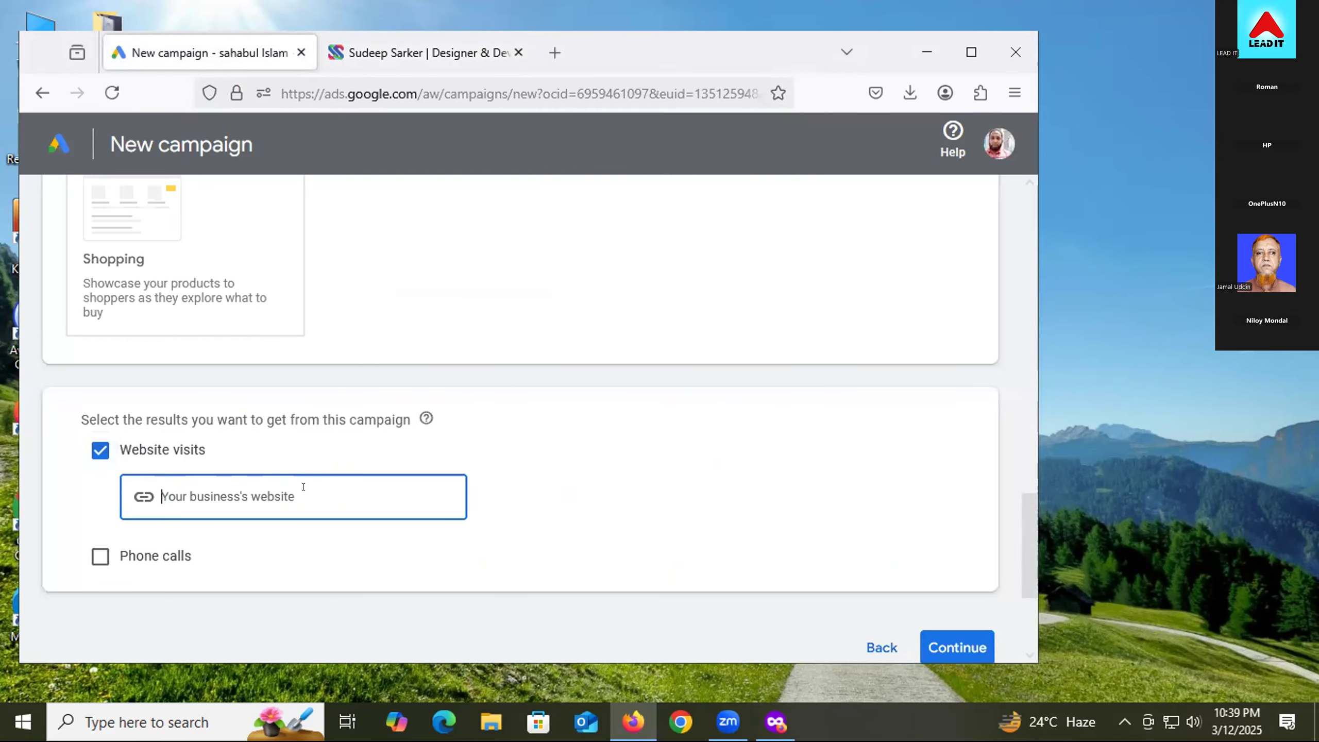
pyautogui.hotkey('ctrl', 'v')
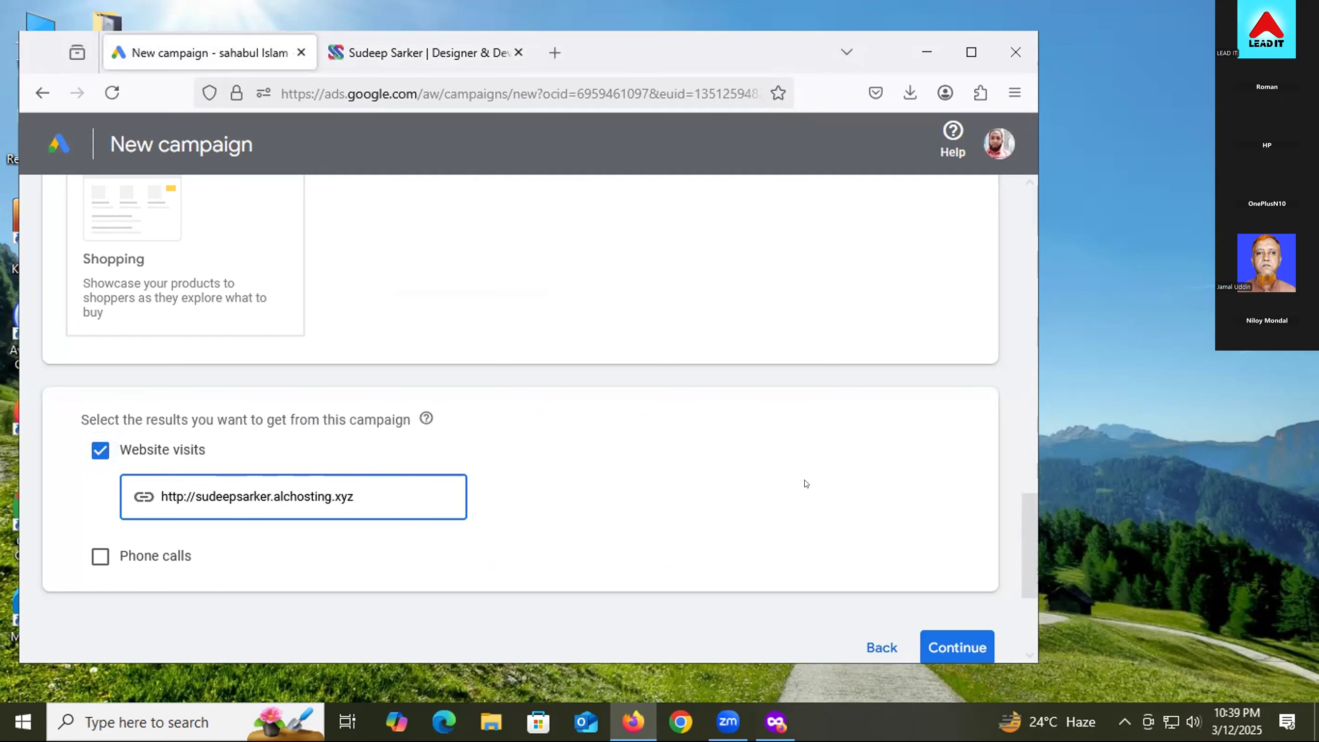
pyautogui.scroll(-2, 946, 612)
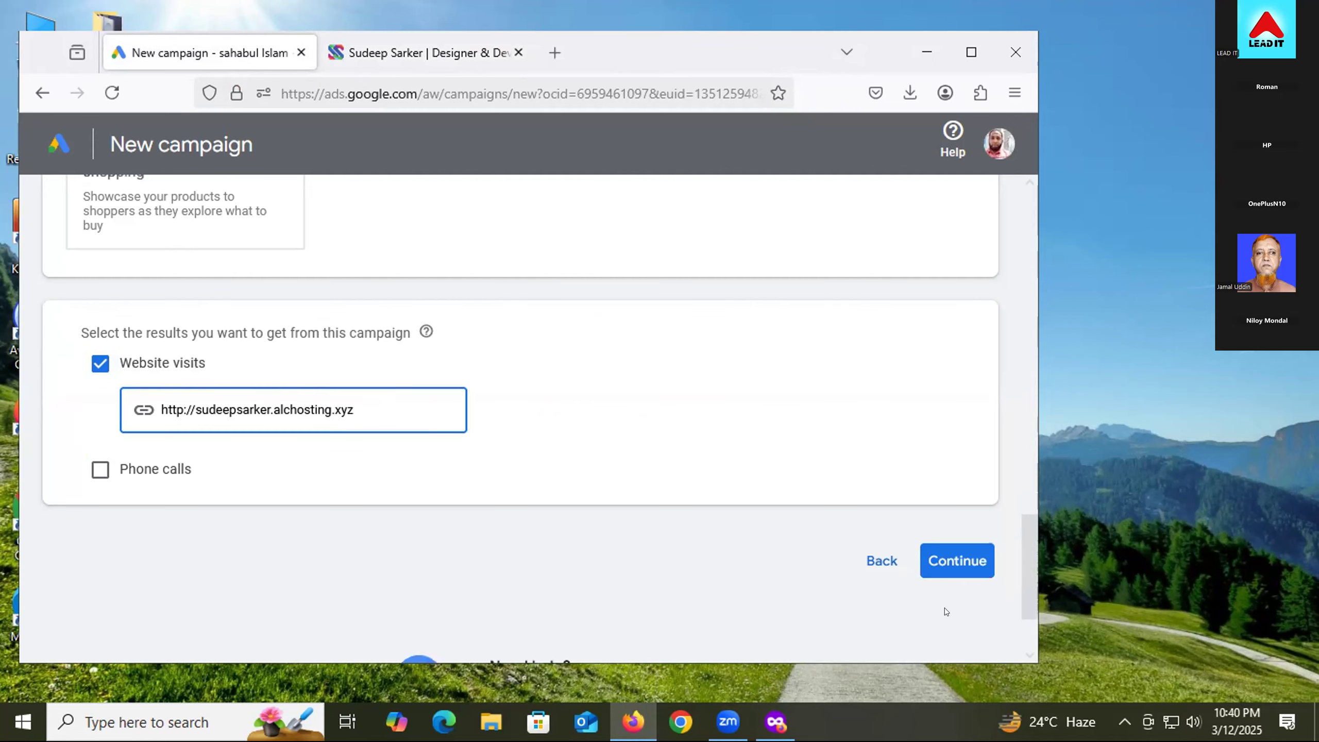
pyautogui.click(948, 560)
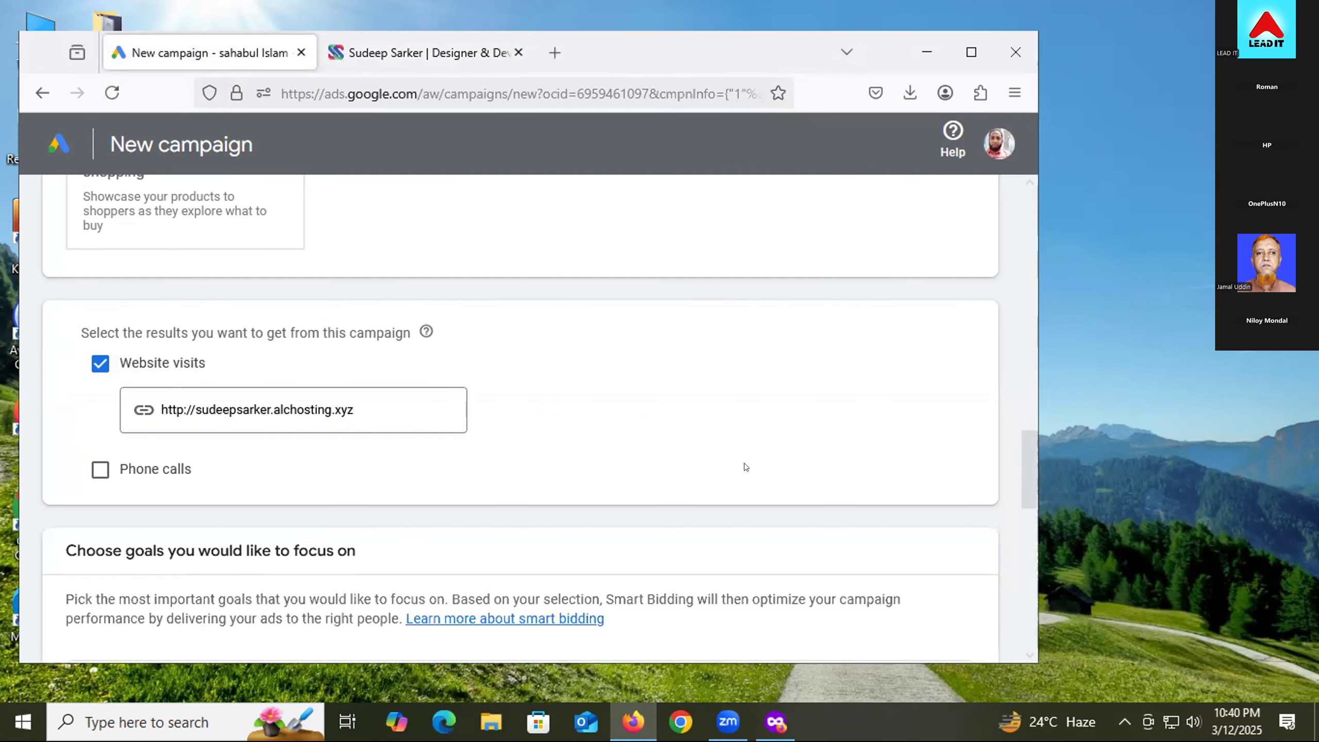
# - Expand the full list of goals to focus on and select Contact
pyautogui.scroll(-2, 700, 416)
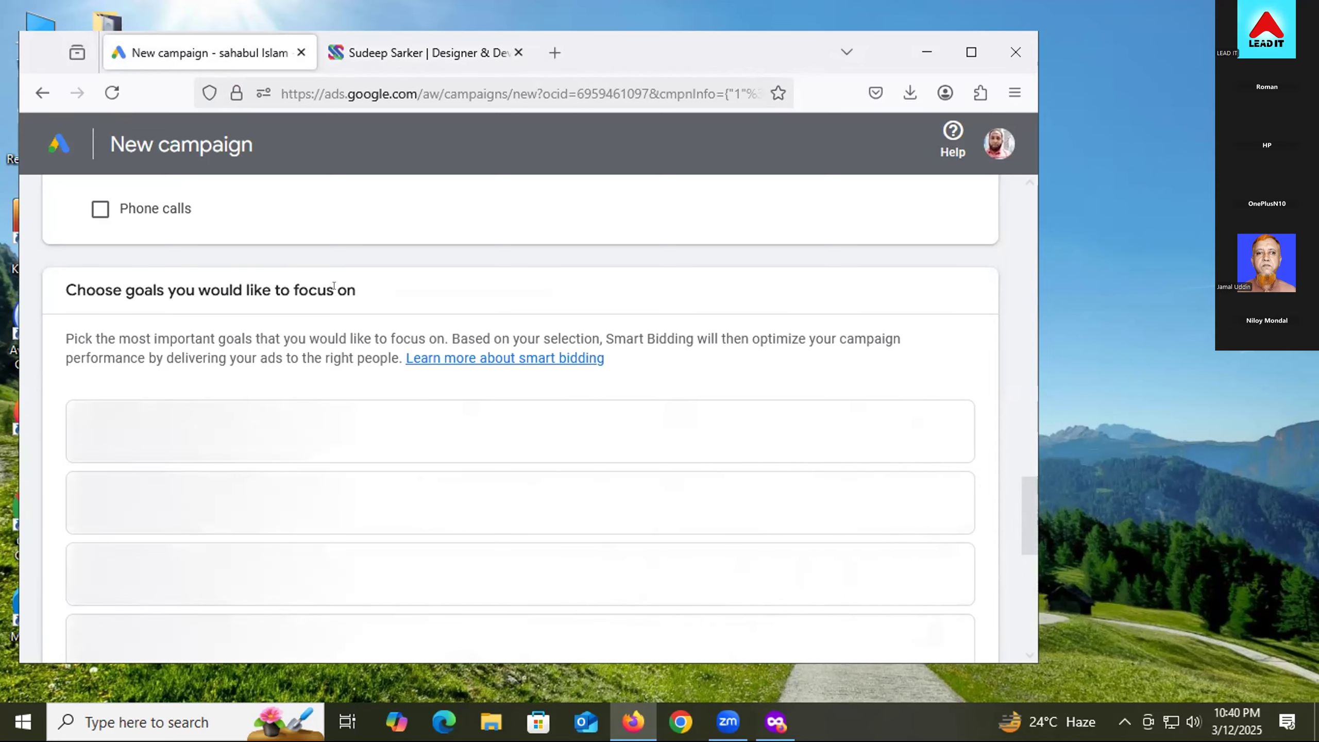
pyautogui.scroll(-2, 448, 236)
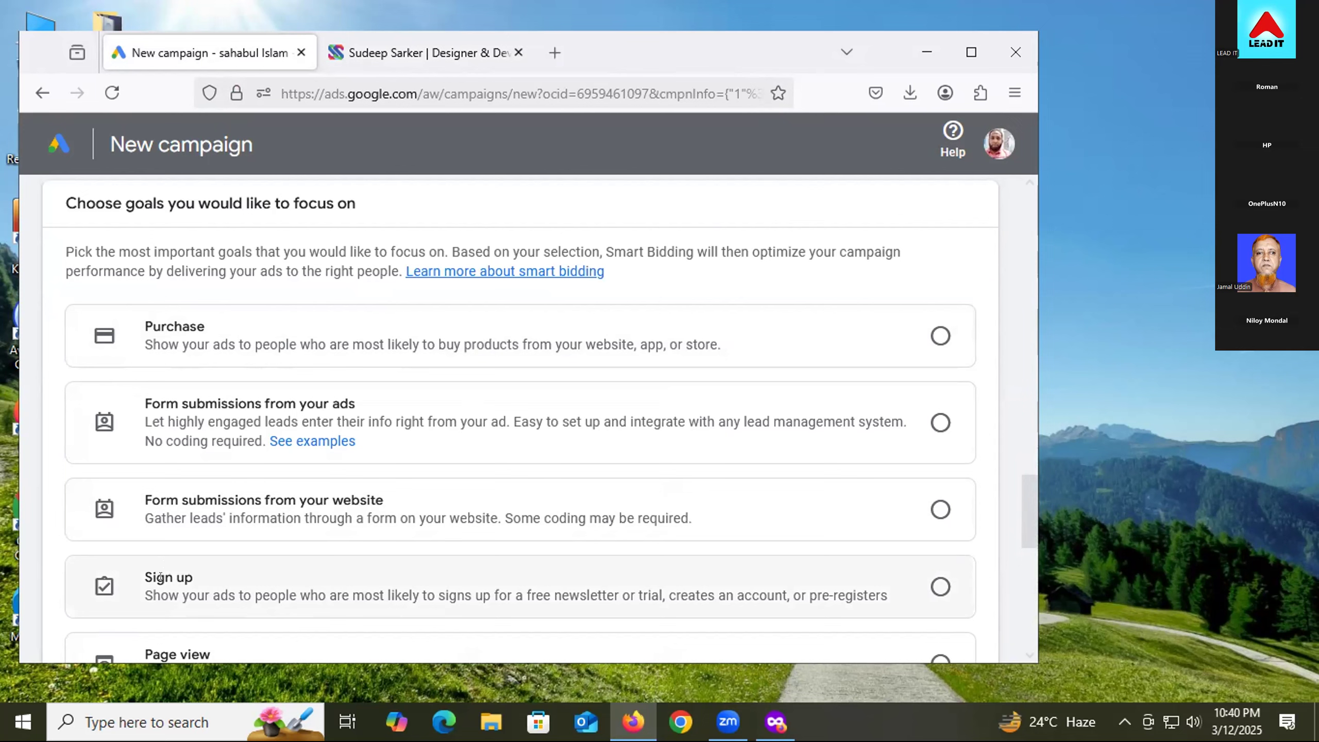
pyautogui.scroll(-2, 187, 360)
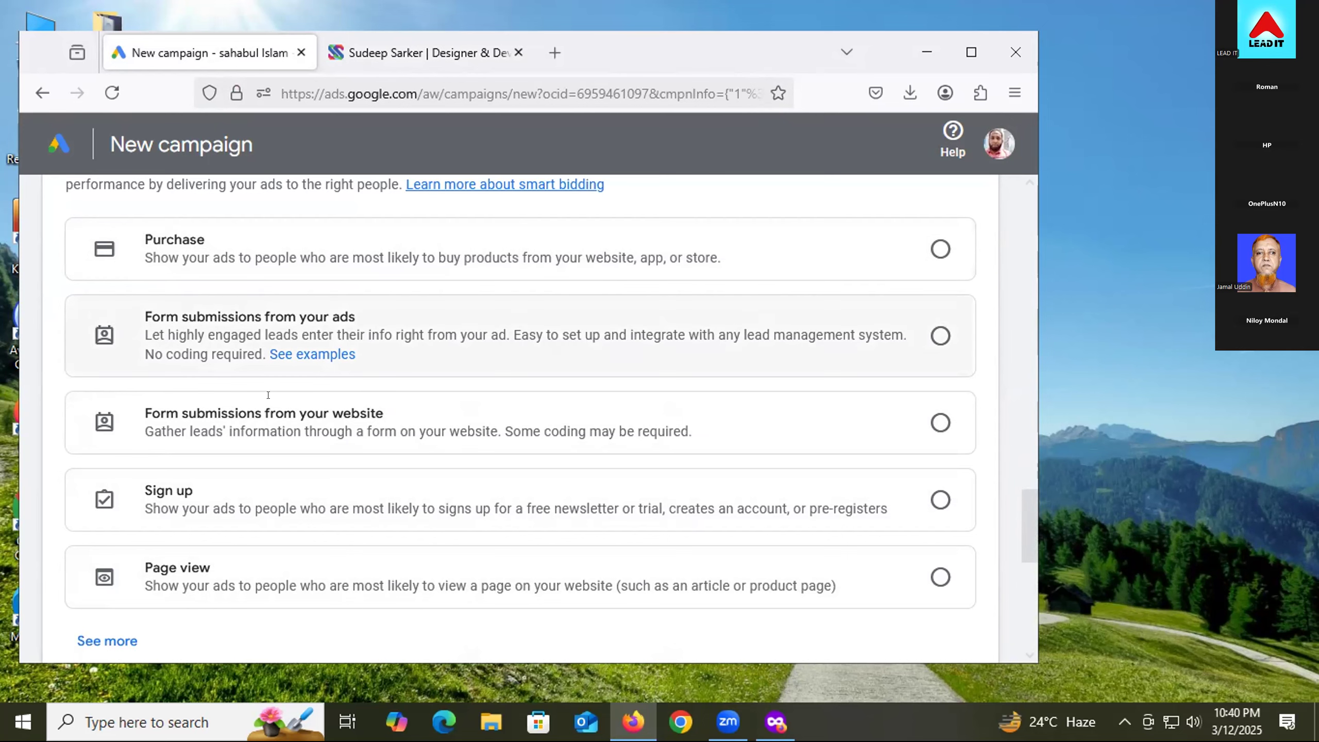
pyautogui.scroll(-2, 176, 517)
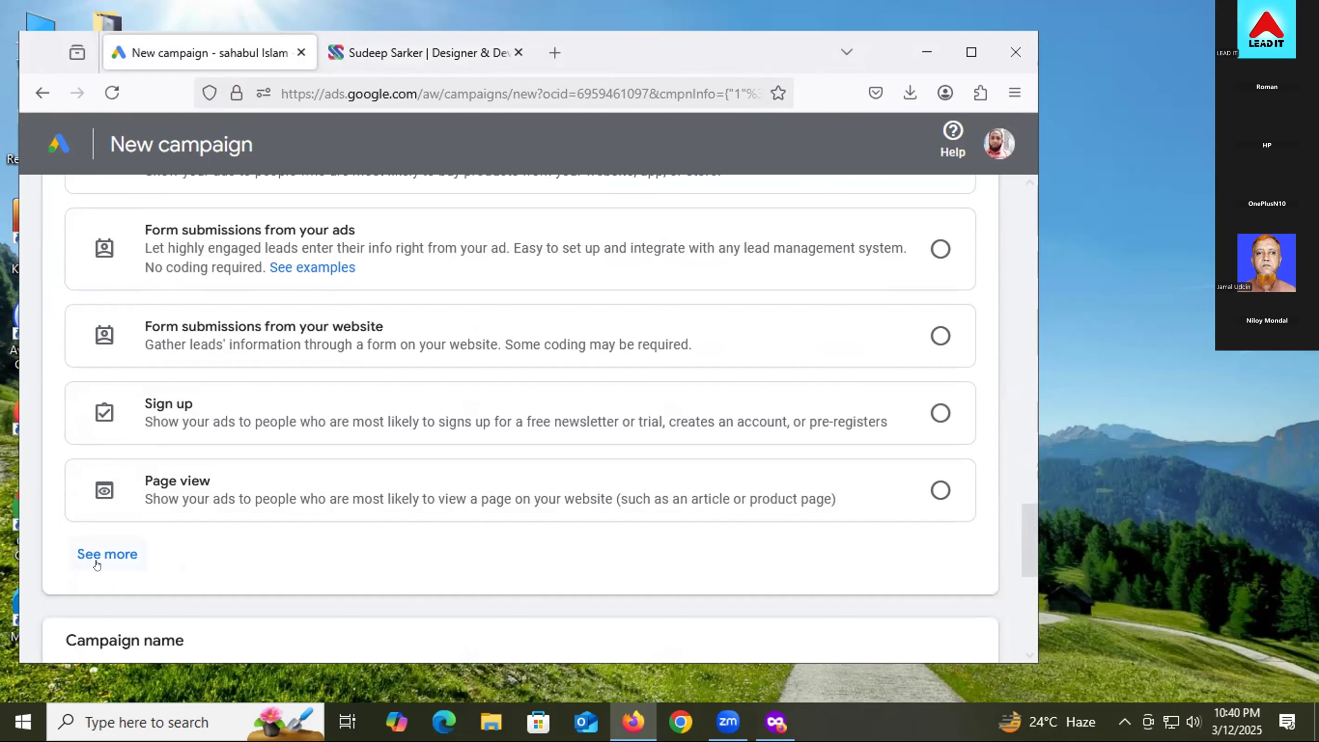
pyautogui.click(110, 549)
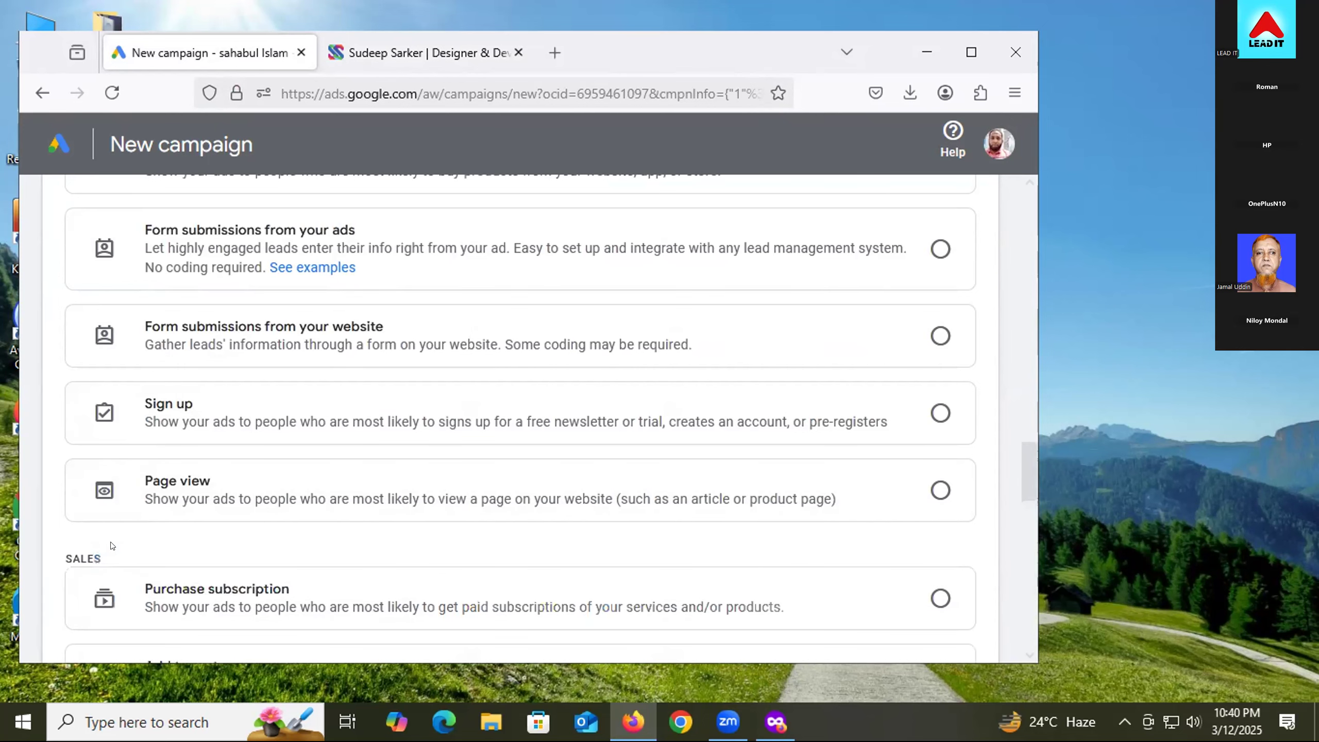
pyautogui.scroll(-4, 235, 545)
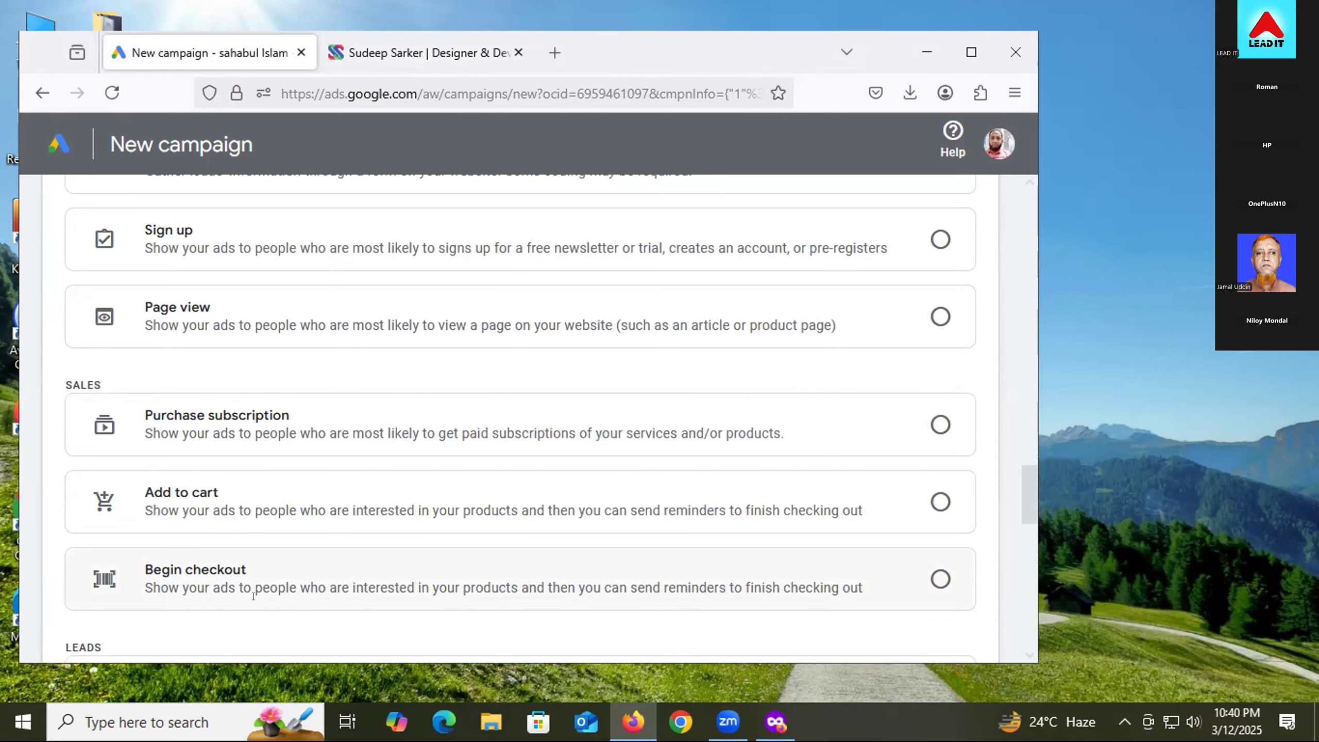
pyautogui.scroll(-2, 210, 607)
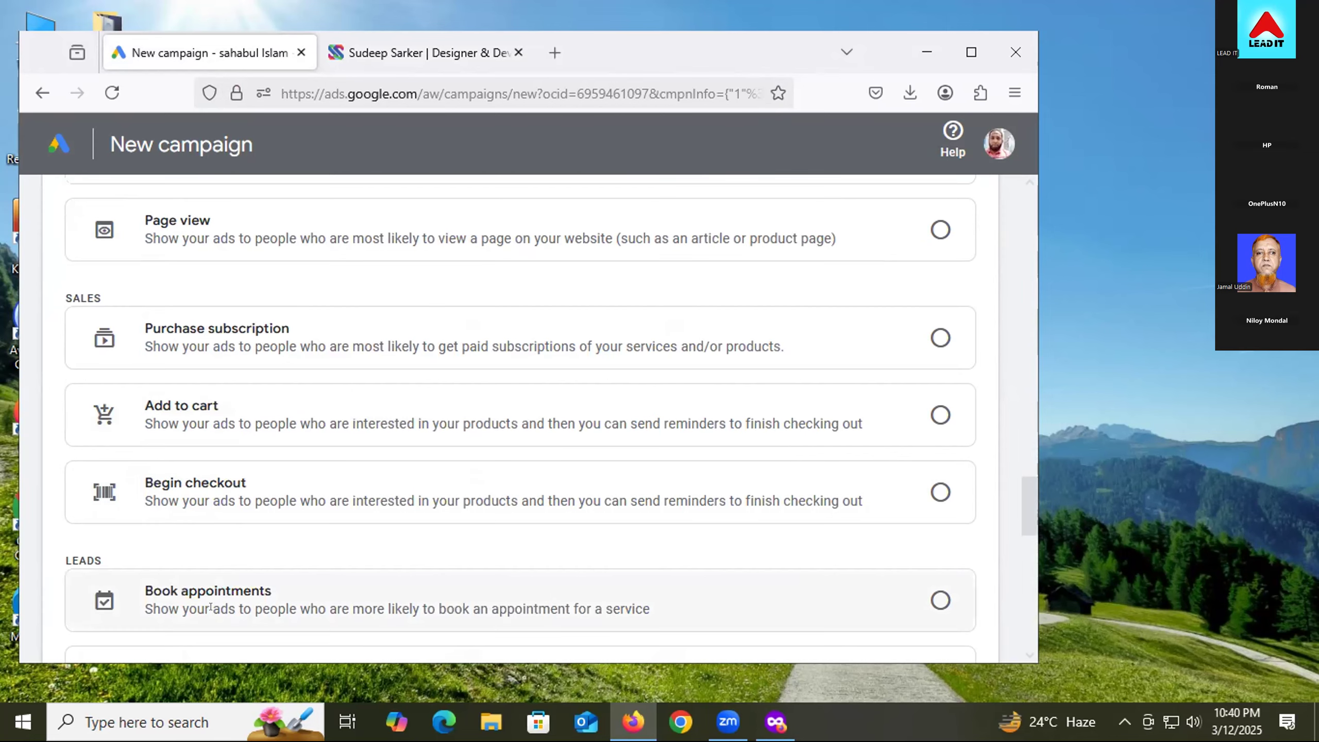
pyautogui.scroll(-2, 161, 561)
pyautogui.scroll(-4, 168, 541)
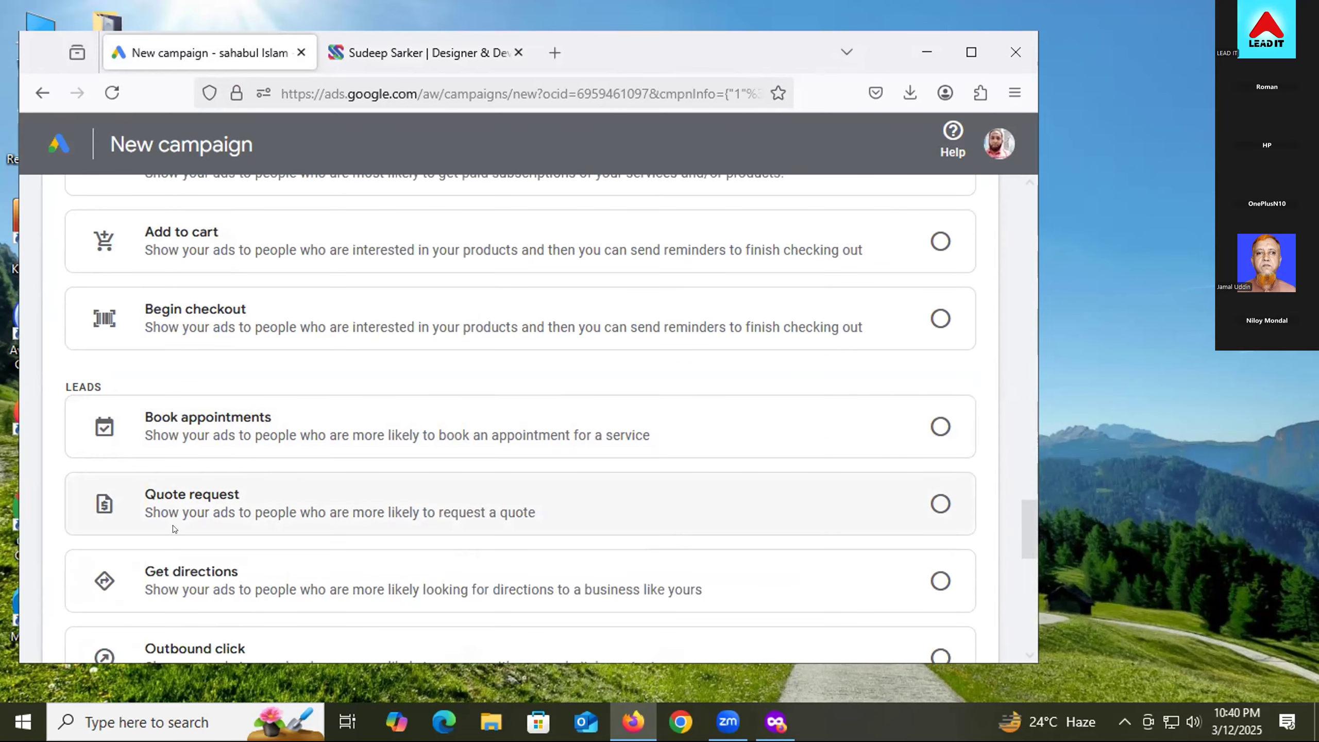
pyautogui.scroll(-4, 174, 515)
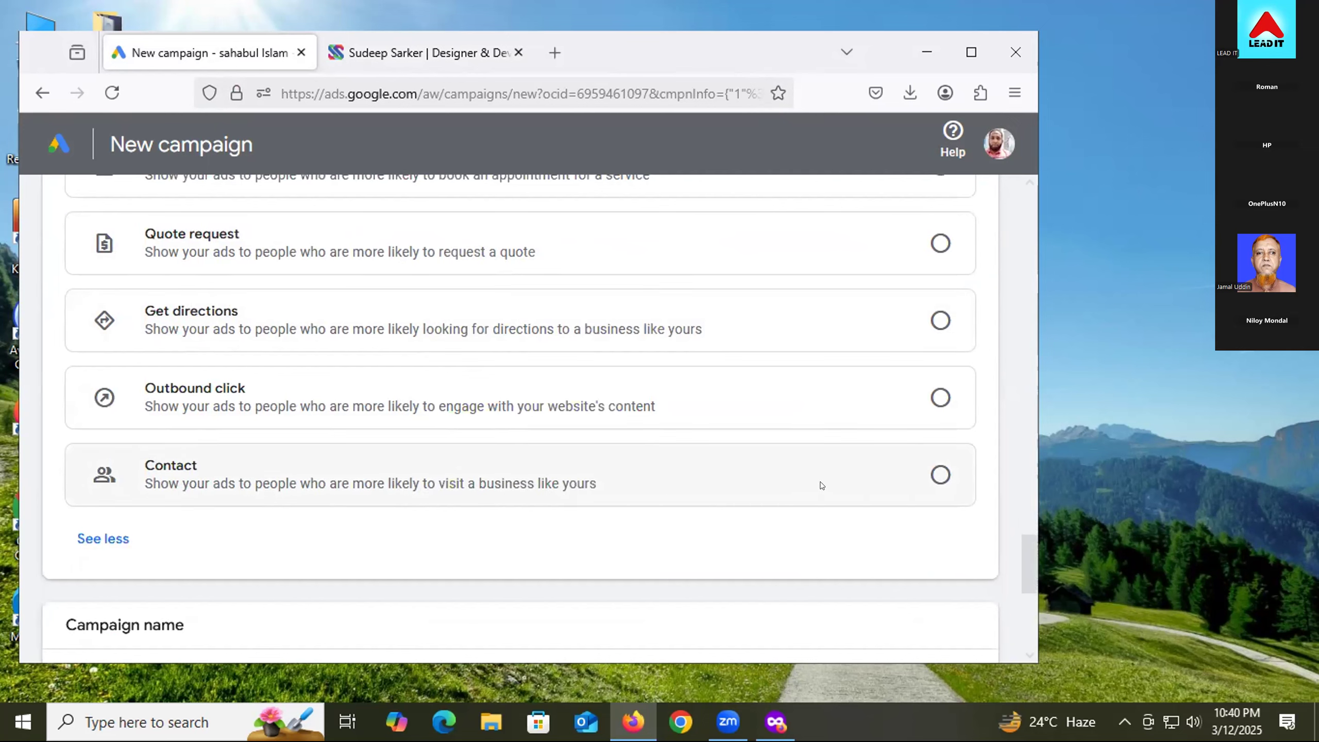
pyautogui.click(941, 473)
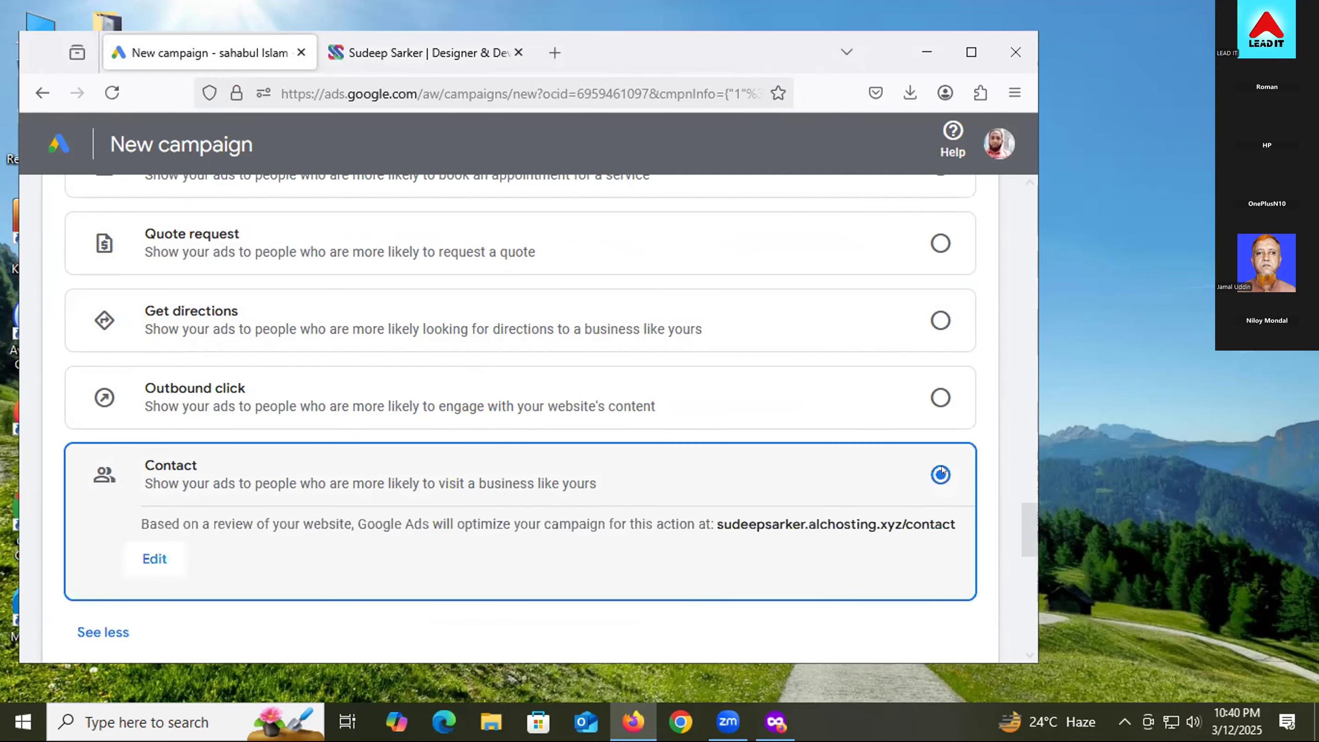
pyautogui.scroll(-4, 465, 472)
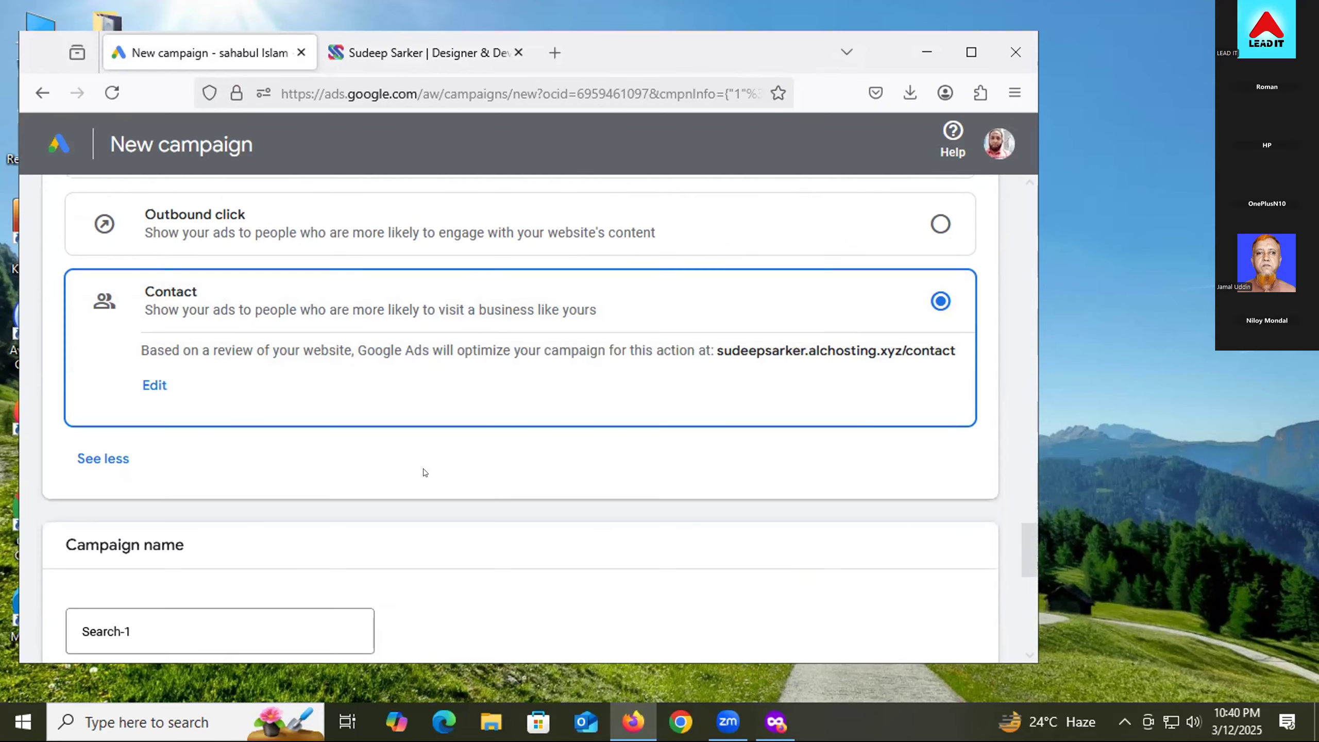
pyautogui.scroll(-2, 639, 517)
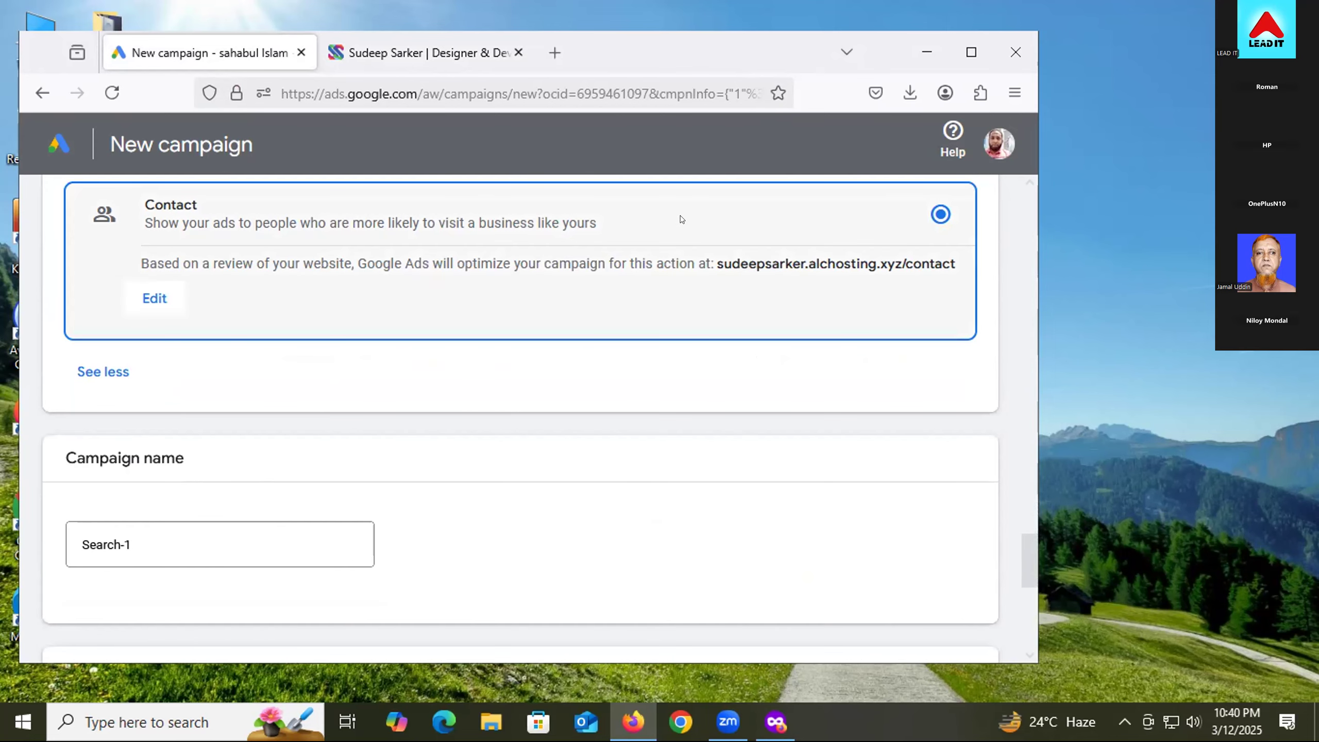
# - Look at the portfolio site's home page and return to the new campaign page
pyautogui.moveTo(436, 62)
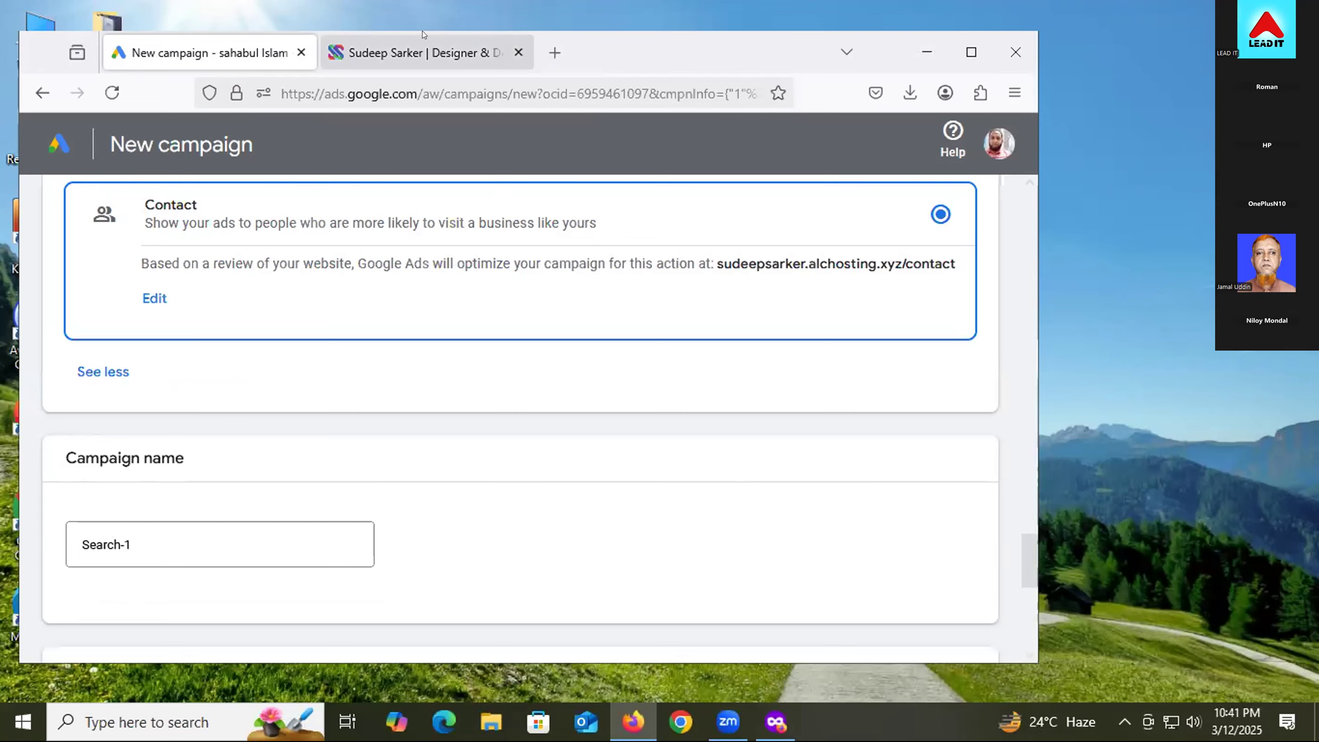
pyautogui.click(440, 42)
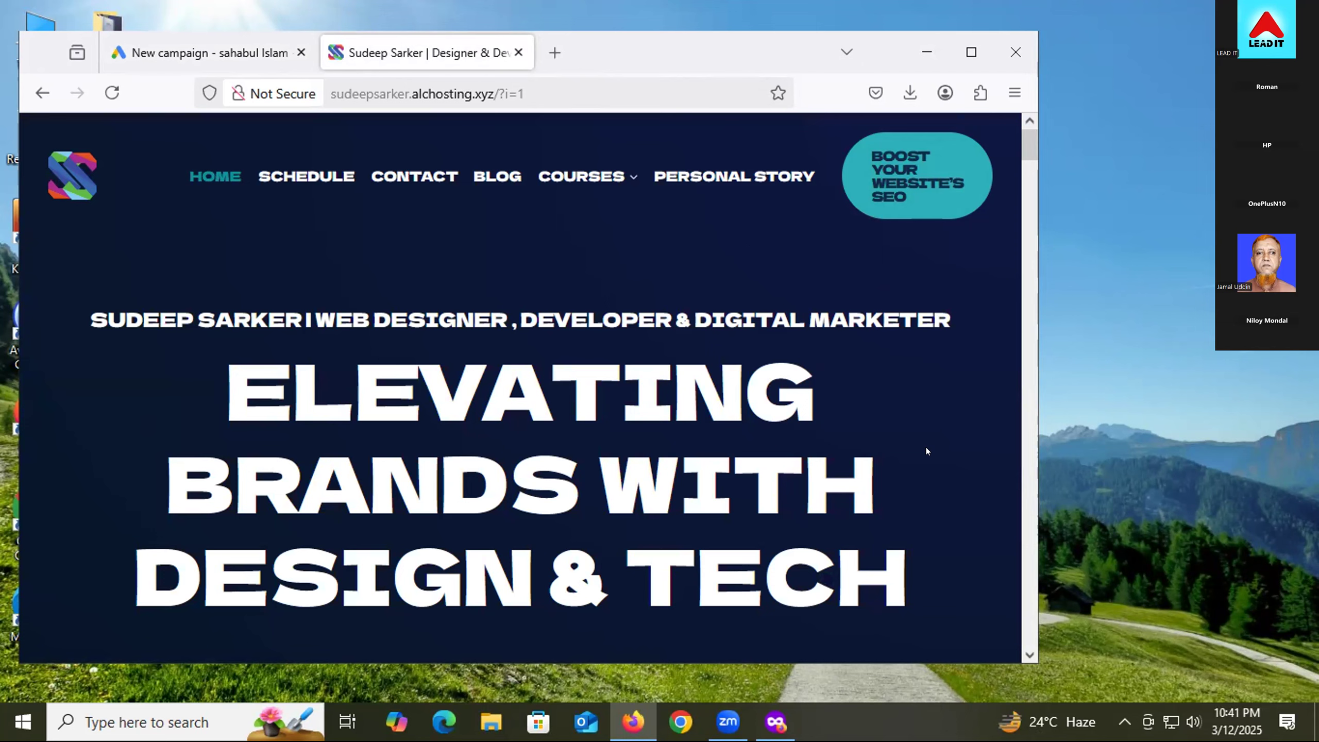
pyautogui.moveTo(221, 49)
pyautogui.click(223, 35)
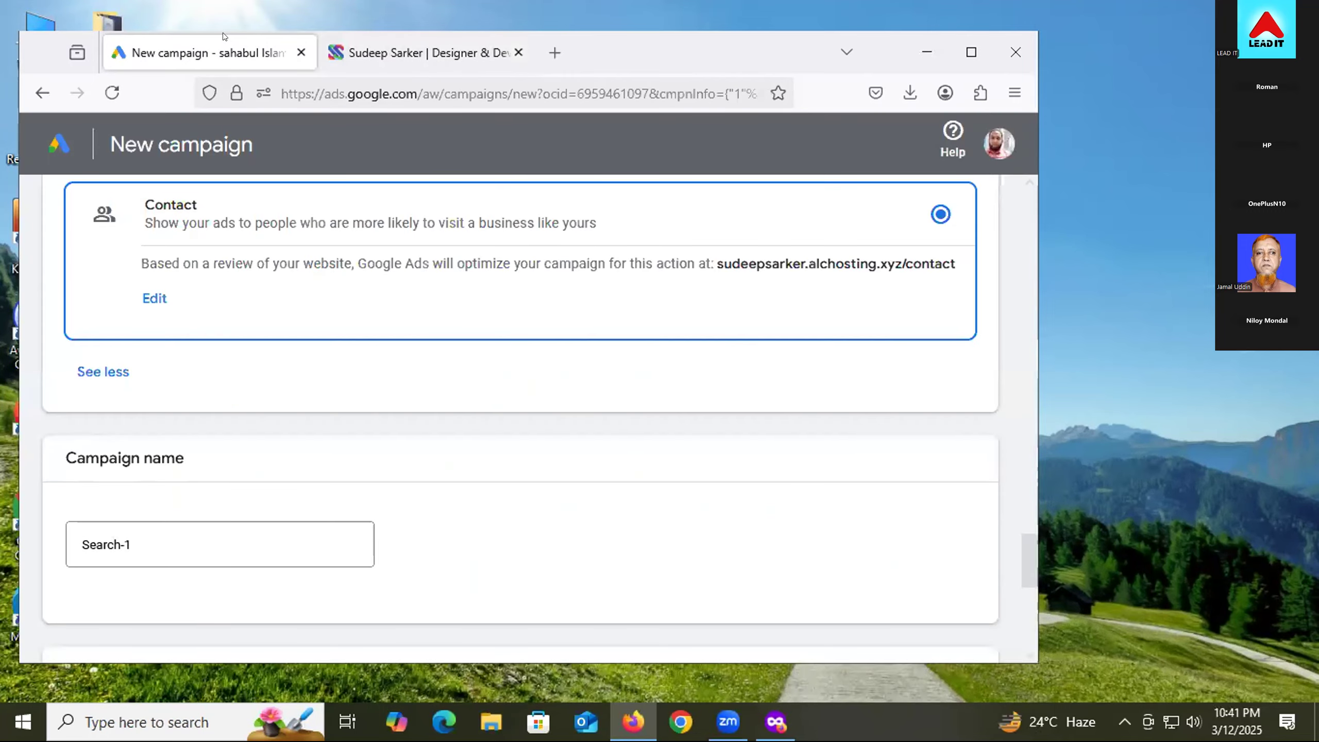
# - Replace the default campaign name with "freelancing course"
pyautogui.click(155, 541)
pyautogui.moveTo(165, 542); pyautogui.dragTo(5, 534)
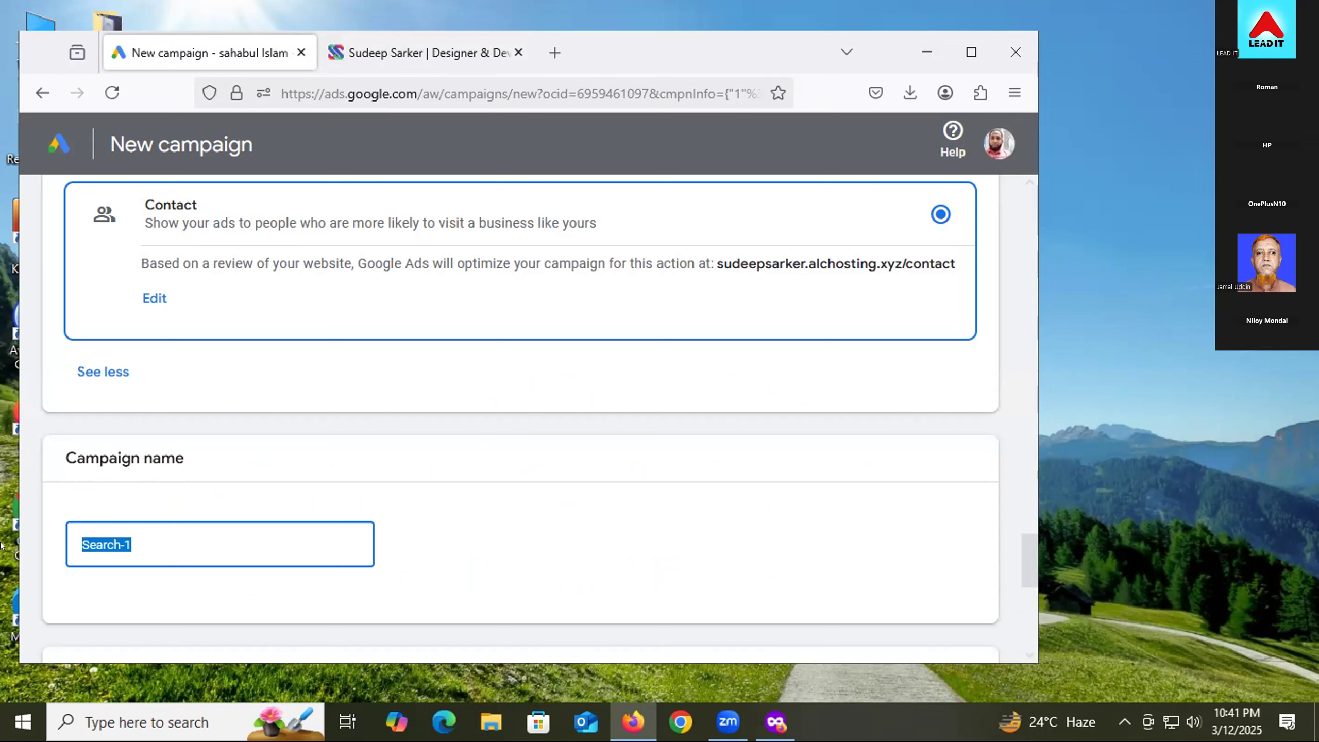
pyautogui.write('freelancin')
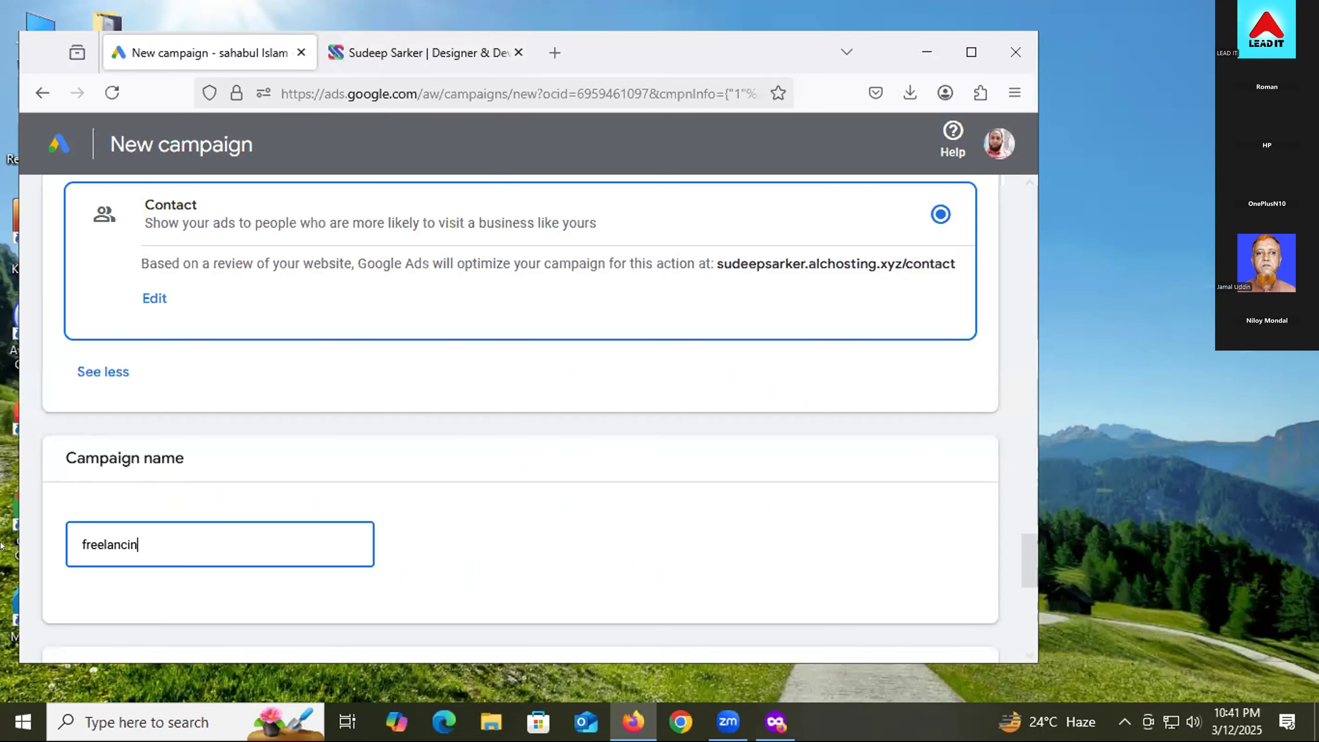
pyautogui.write('g course')
# - Keep enhanced conversions turned on, agree to the terms and continue to keyword selection
pyautogui.scroll(-3, 417, 504)
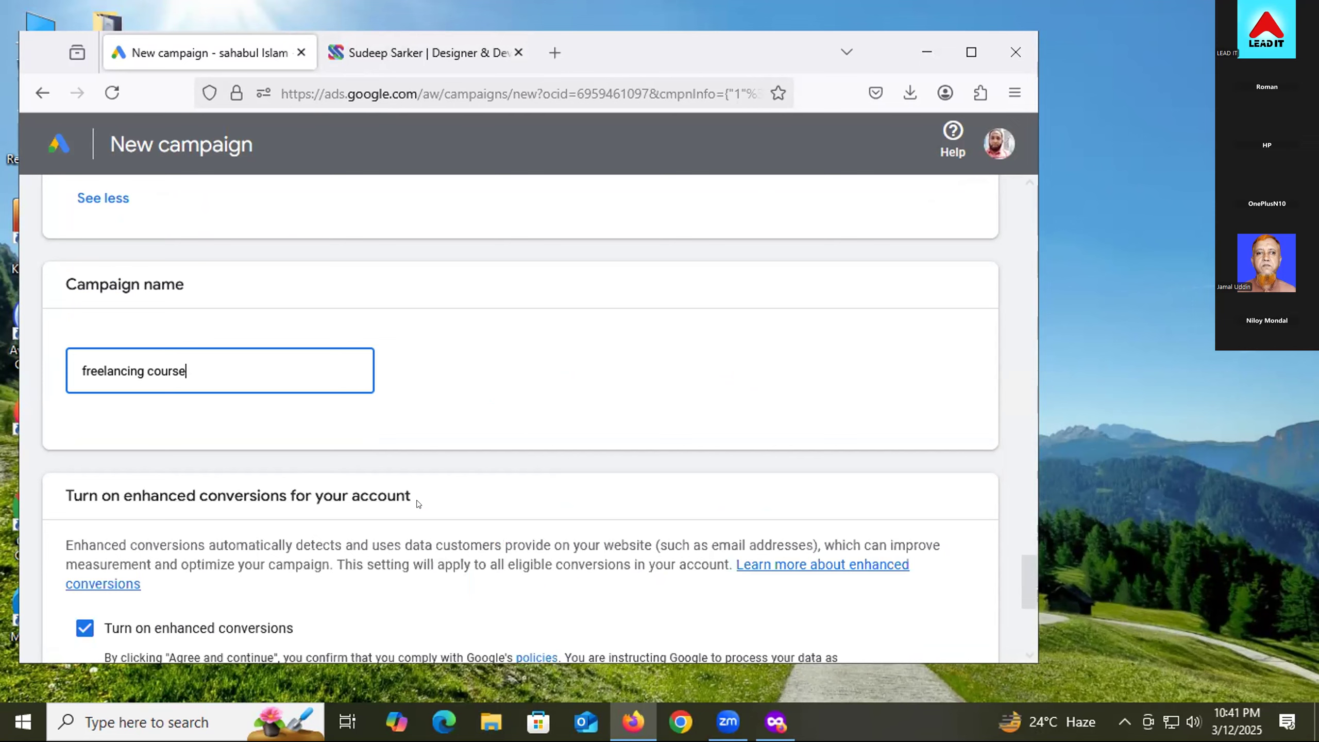
pyautogui.scroll(-2, 418, 504)
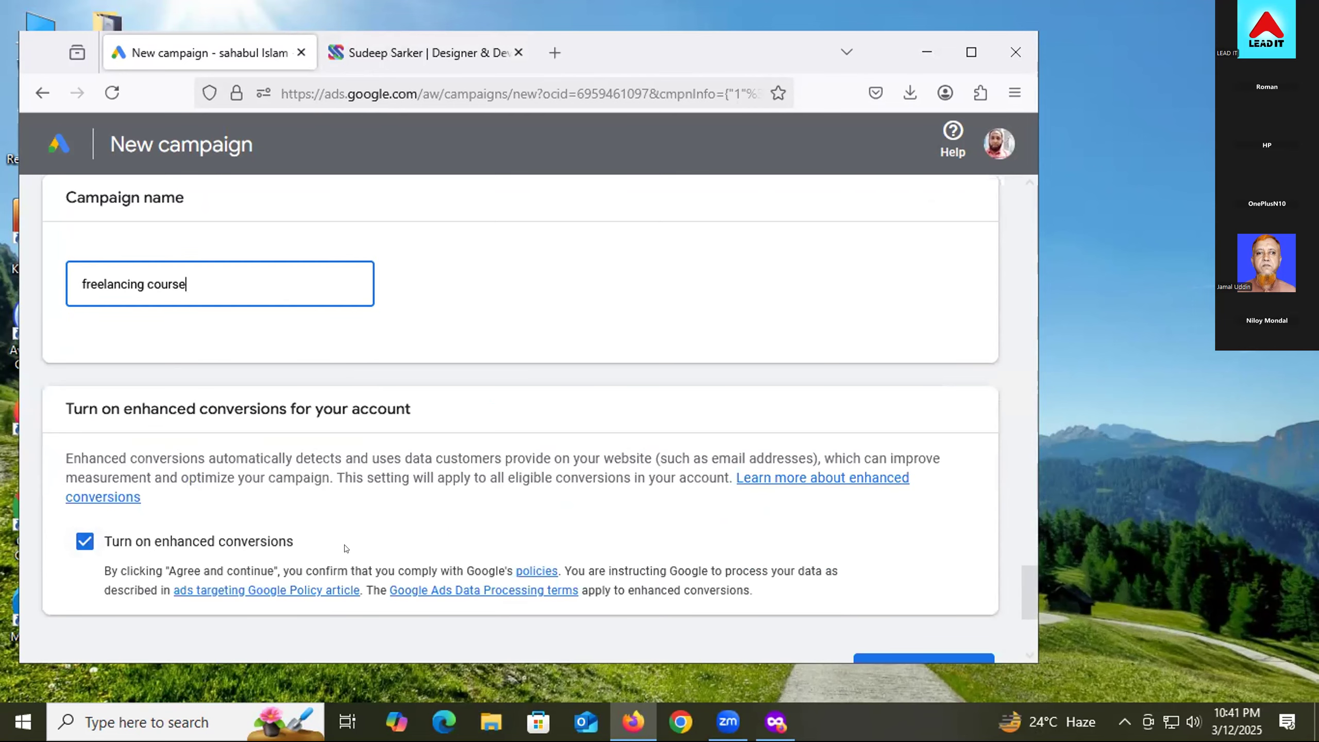
pyautogui.scroll(-3, 346, 548)
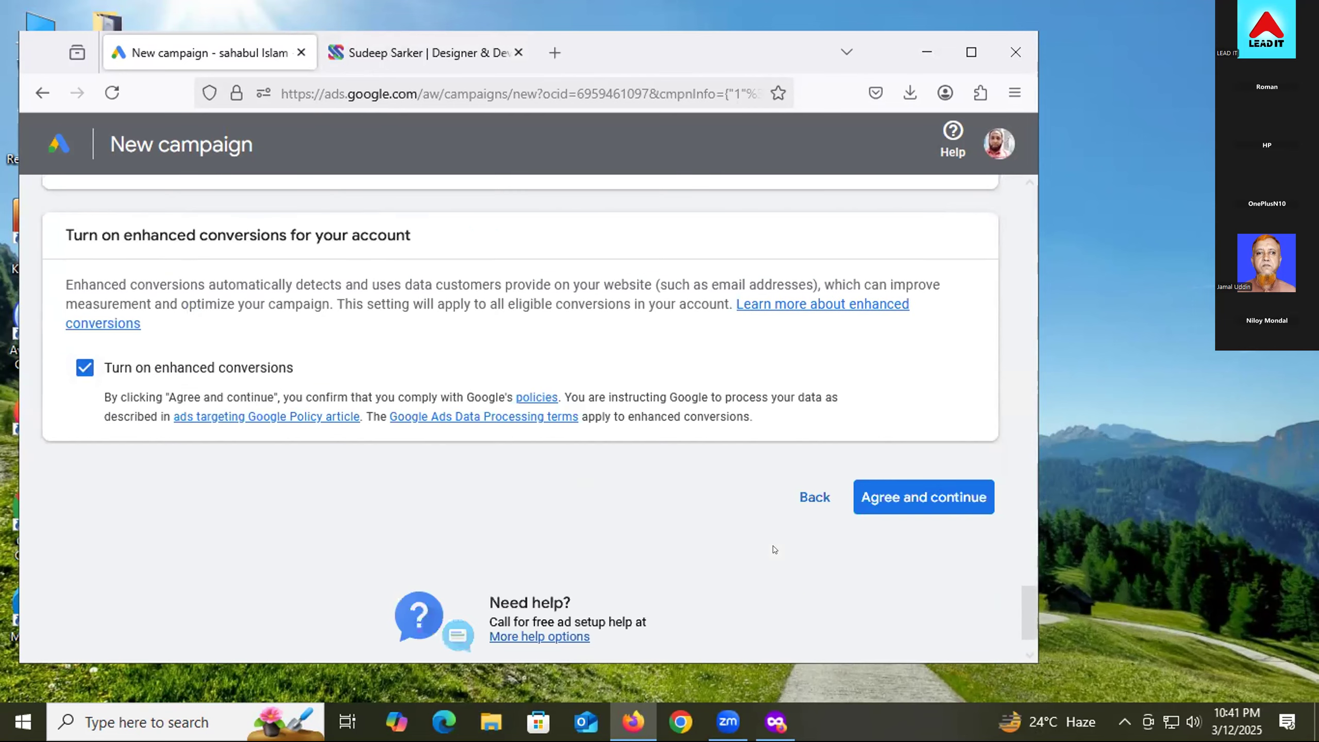
pyautogui.click(931, 498)
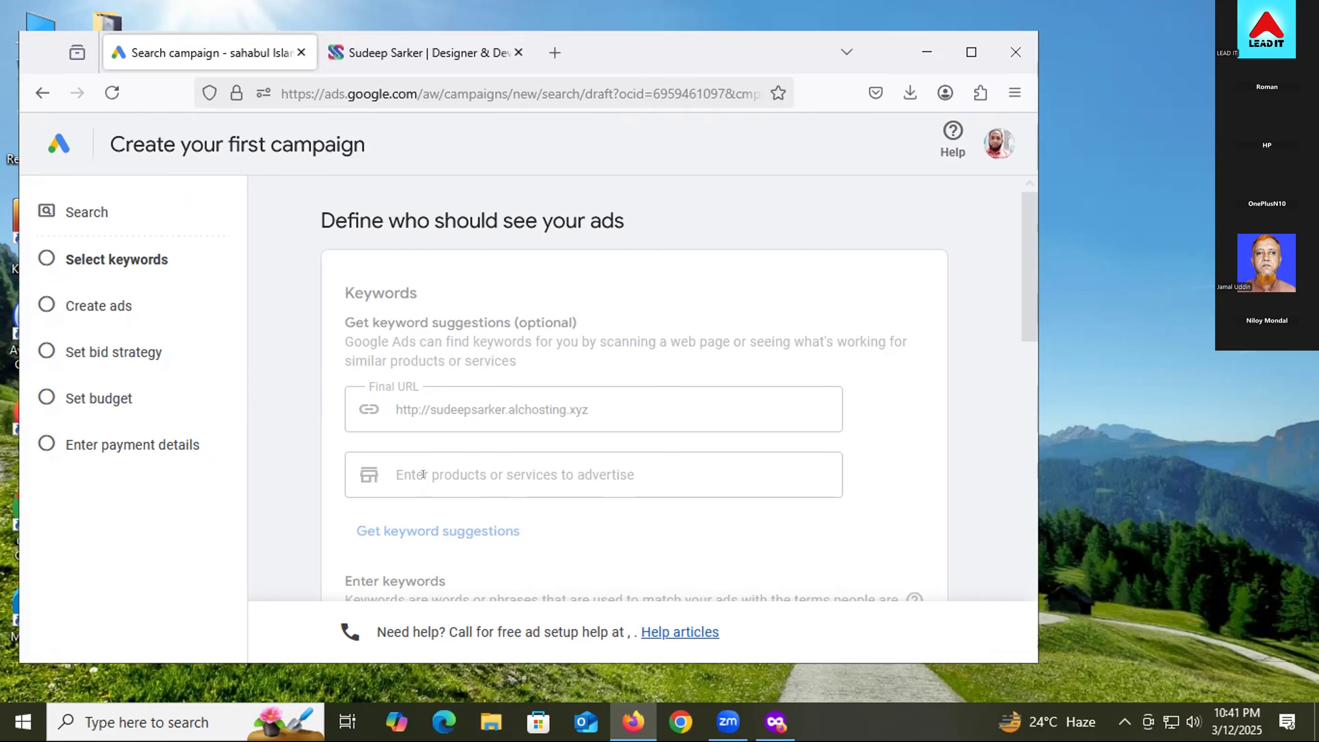
# - Review the suggested keywords, compare them with the portfolio site's home page content and return to keyword selection
pyautogui.scroll(-2, 328, 483)
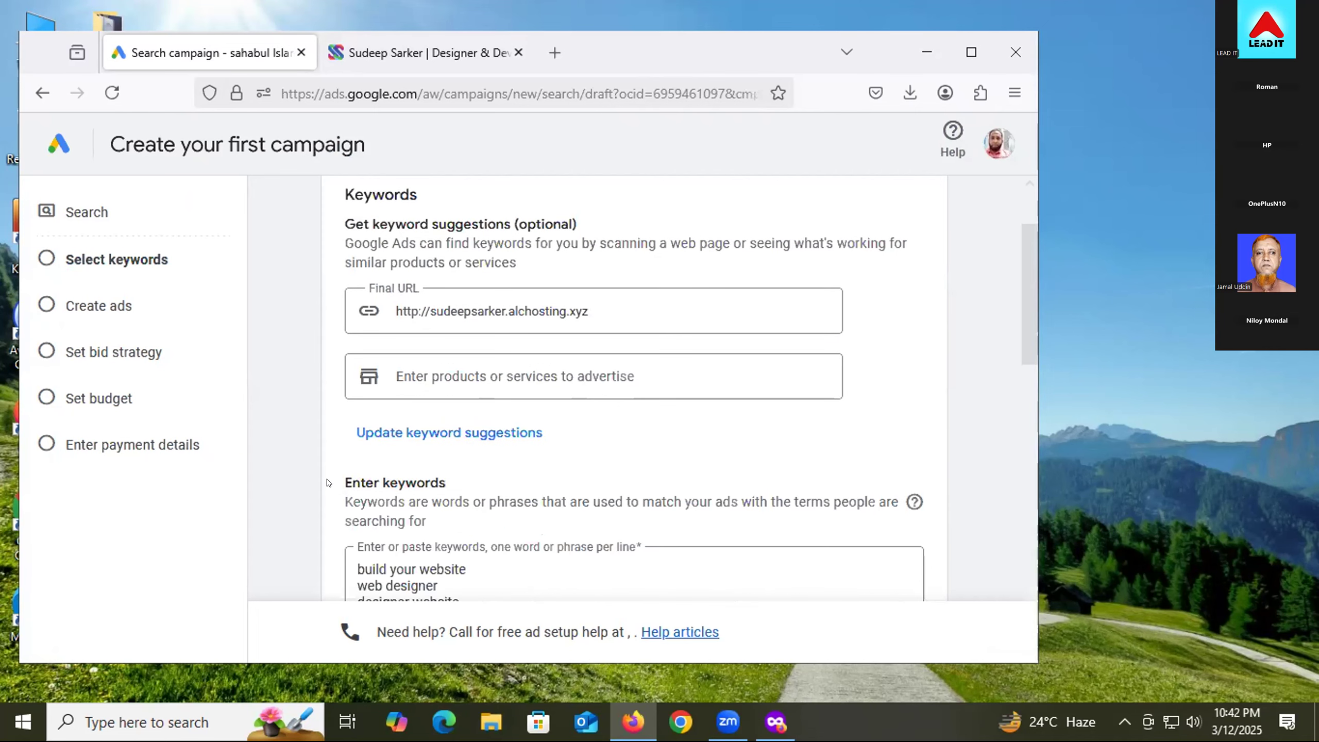
pyautogui.scroll(-4, 324, 477)
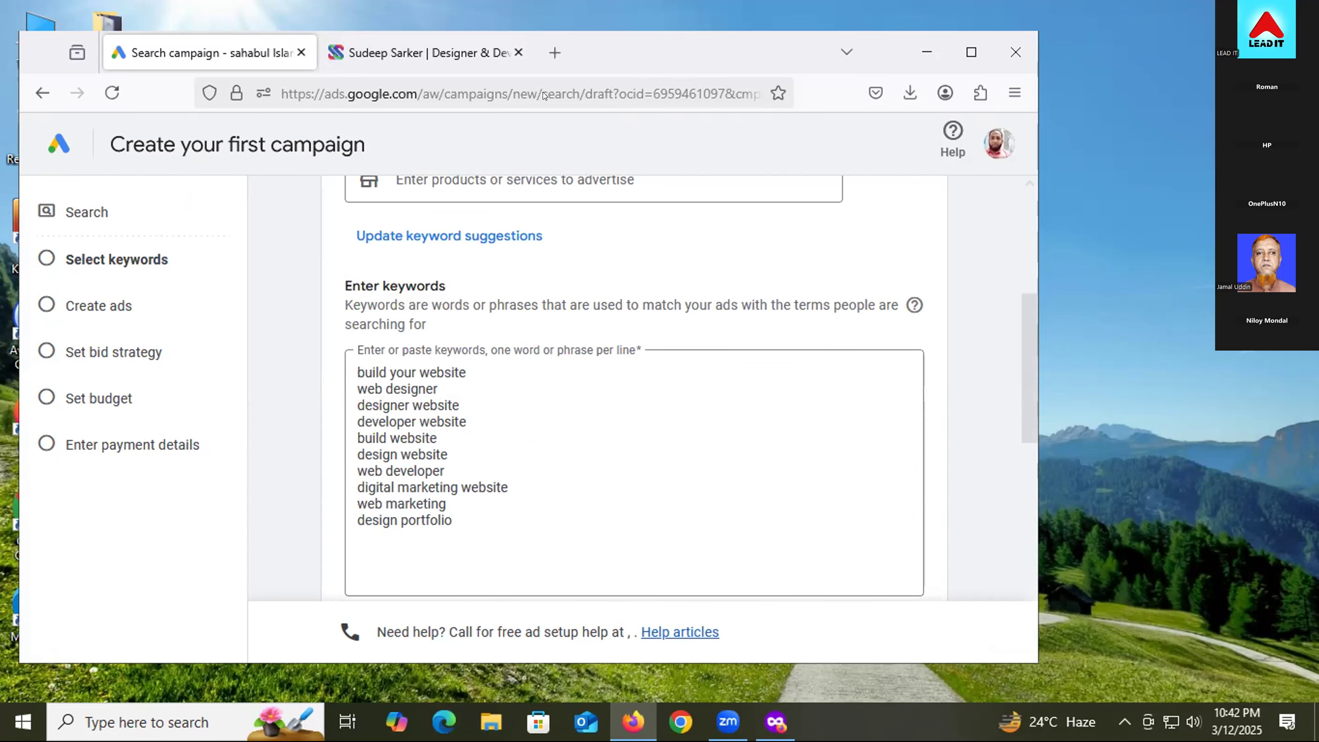
pyautogui.click(478, 66)
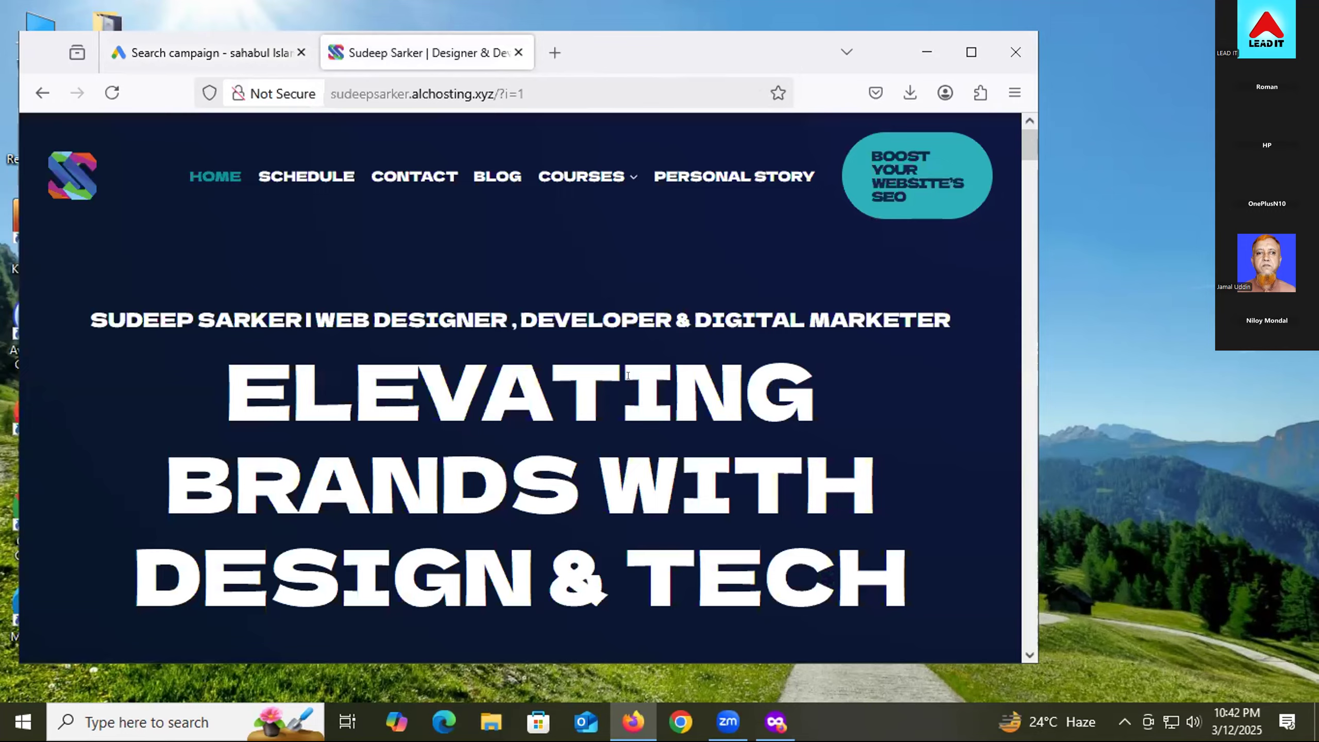
pyautogui.scroll(-5, 627, 375)
pyautogui.scroll(-10, 629, 376)
pyautogui.scroll(4, 436, 402)
pyautogui.scroll(1, 436, 400)
pyautogui.scroll(-5, 436, 402)
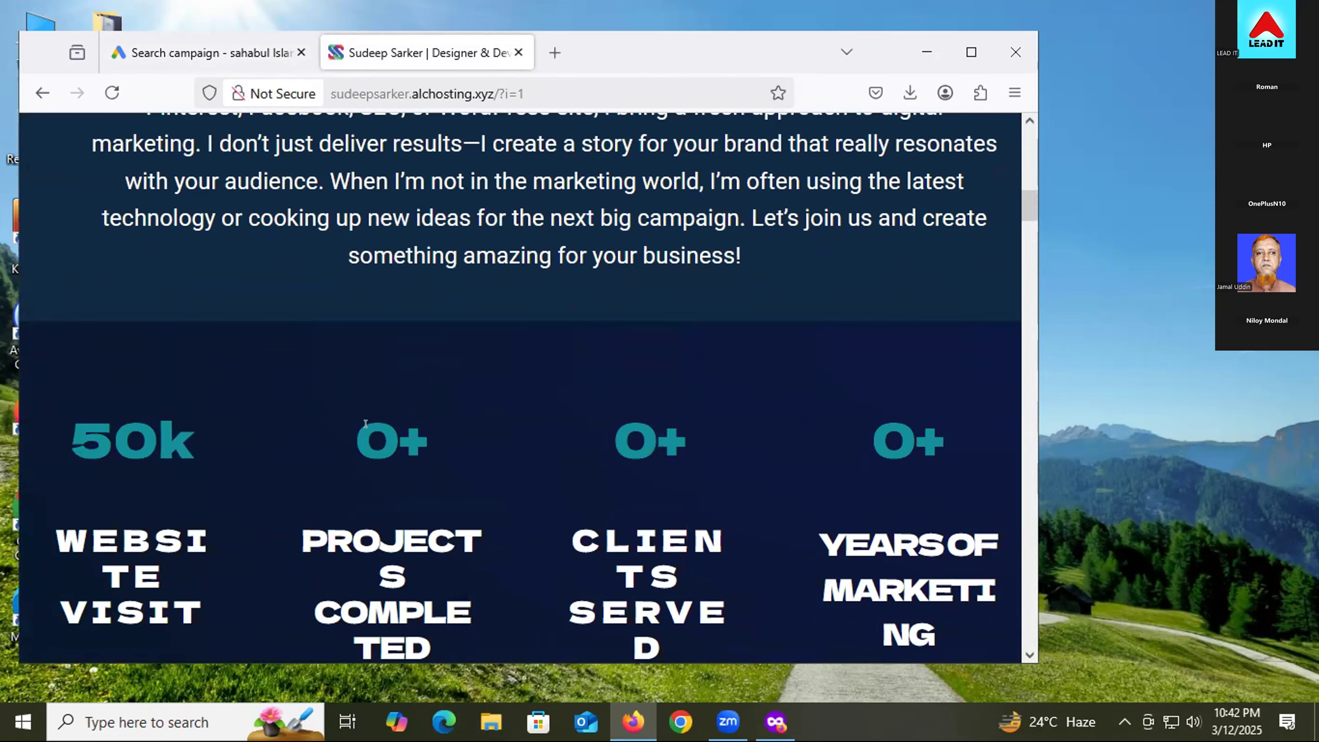
pyautogui.scroll(-3, 596, 421)
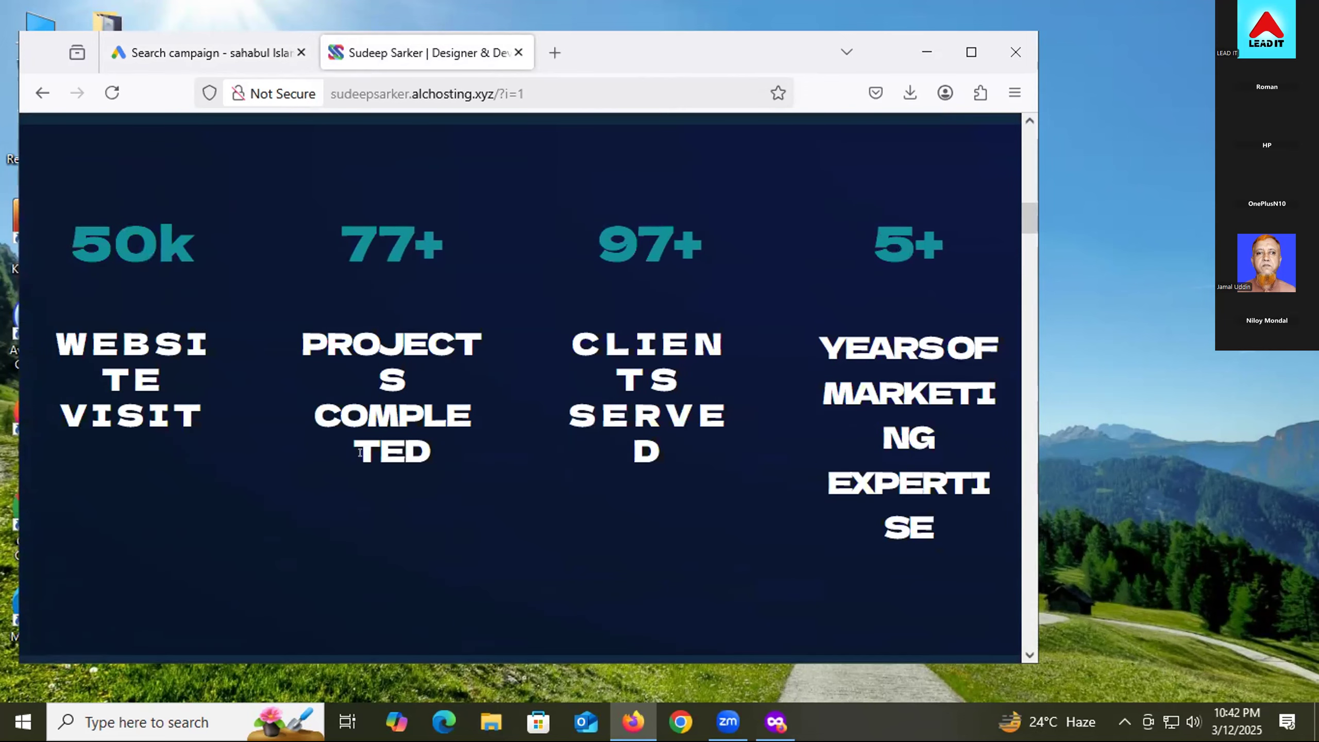
pyautogui.scroll(15, 327, 313)
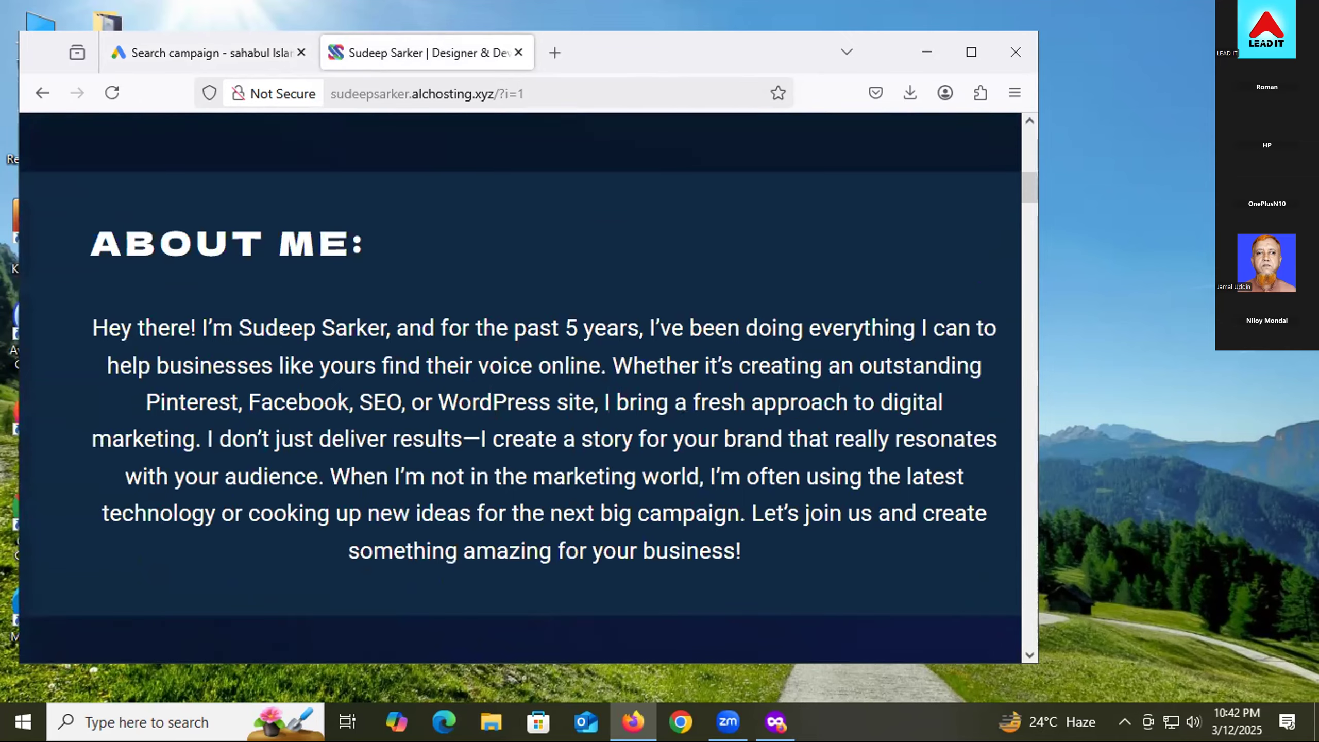
pyautogui.click(158, 63)
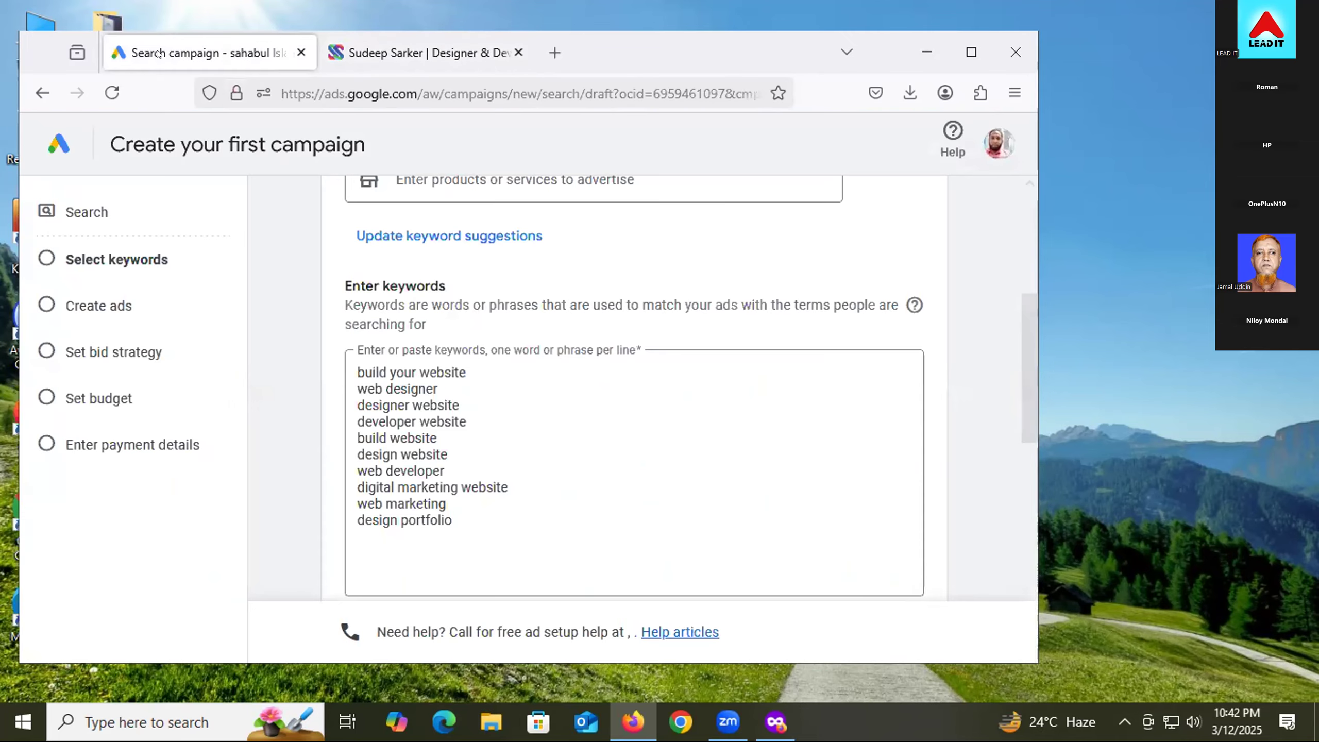
# - Add "fiverr", "fiverr crush course" and "freelancing course" as products or services to advertise
pyautogui.scroll(2, 420, 333)
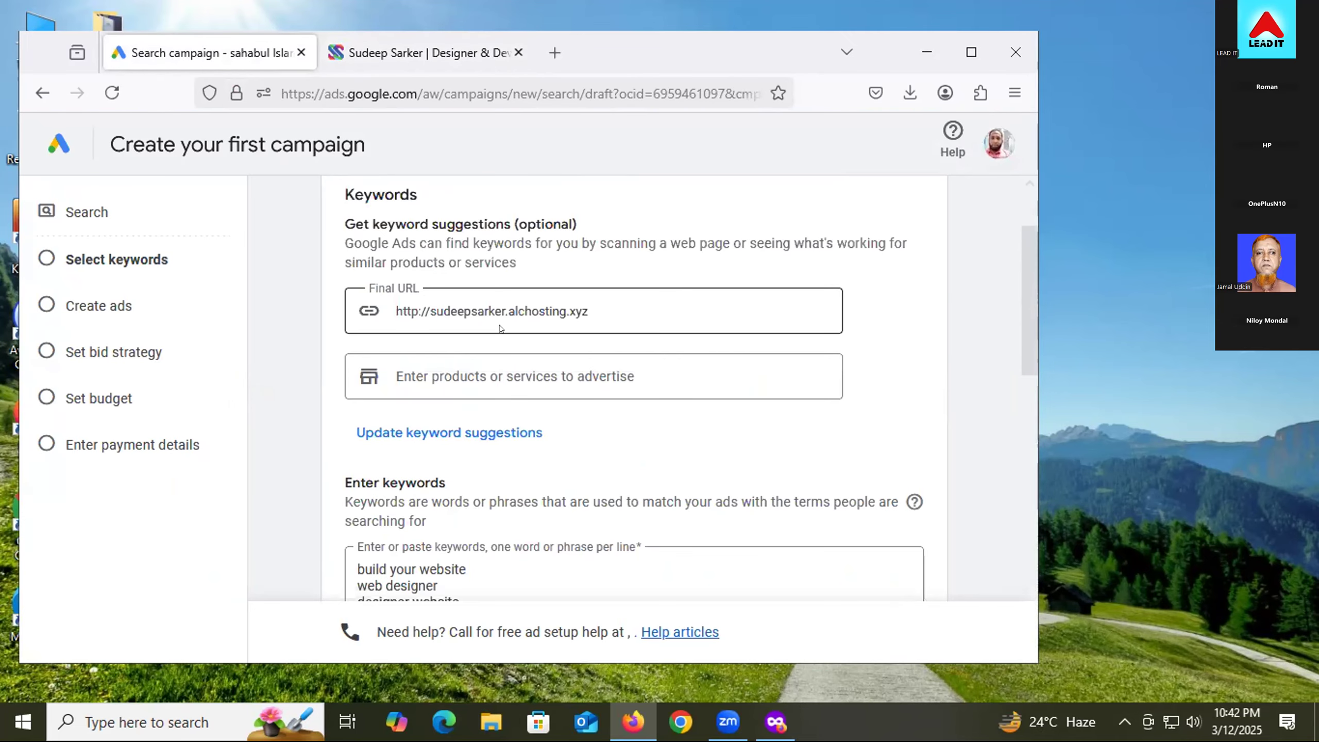
pyautogui.click(411, 375)
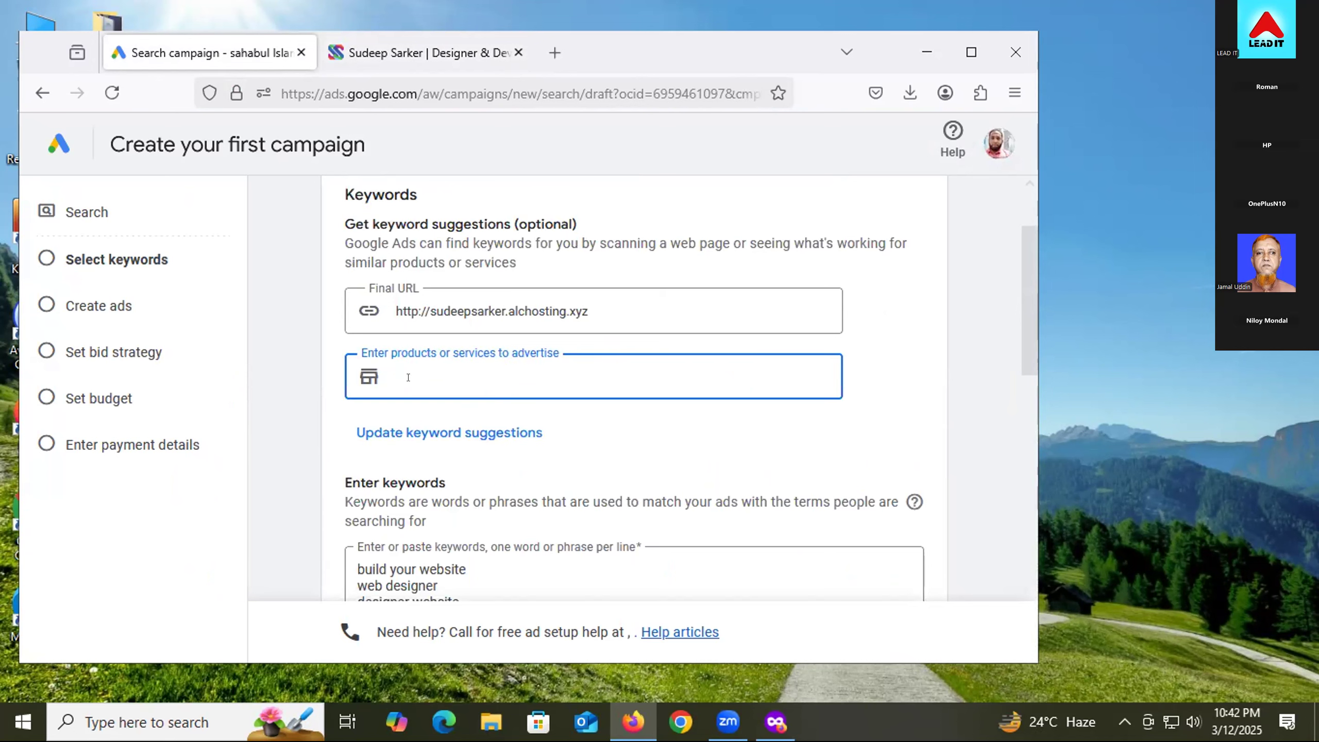
pyautogui.write('fiverr')
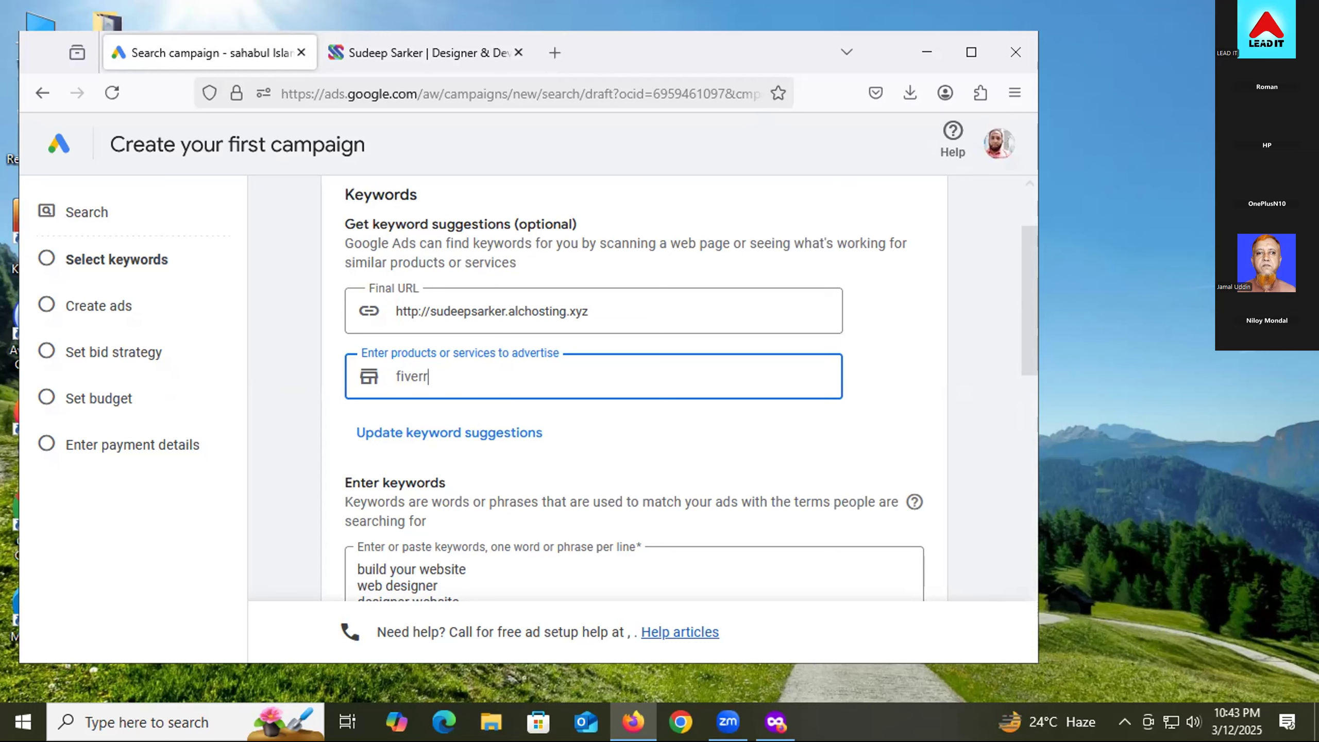
pyautogui.press('Return')
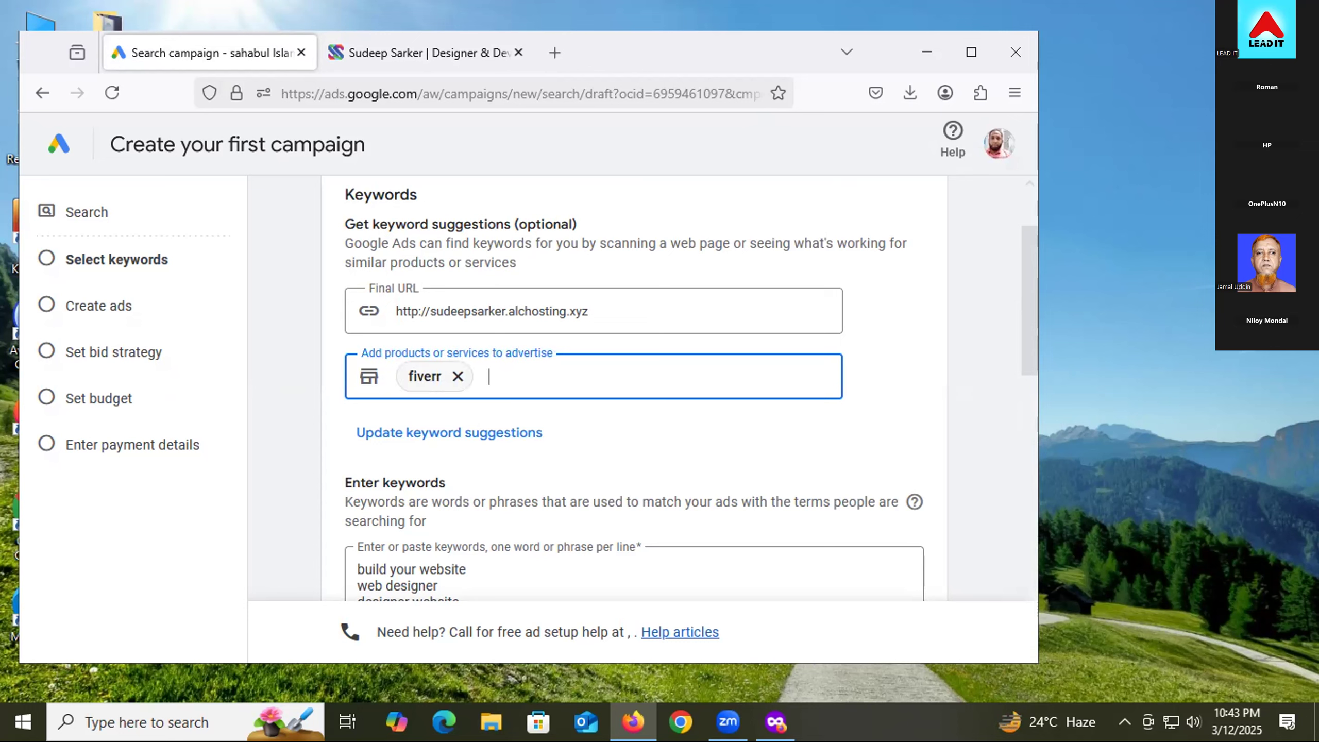
pyautogui.write('fiverr crush course')
pyautogui.press('Return')
pyautogui.write('free')
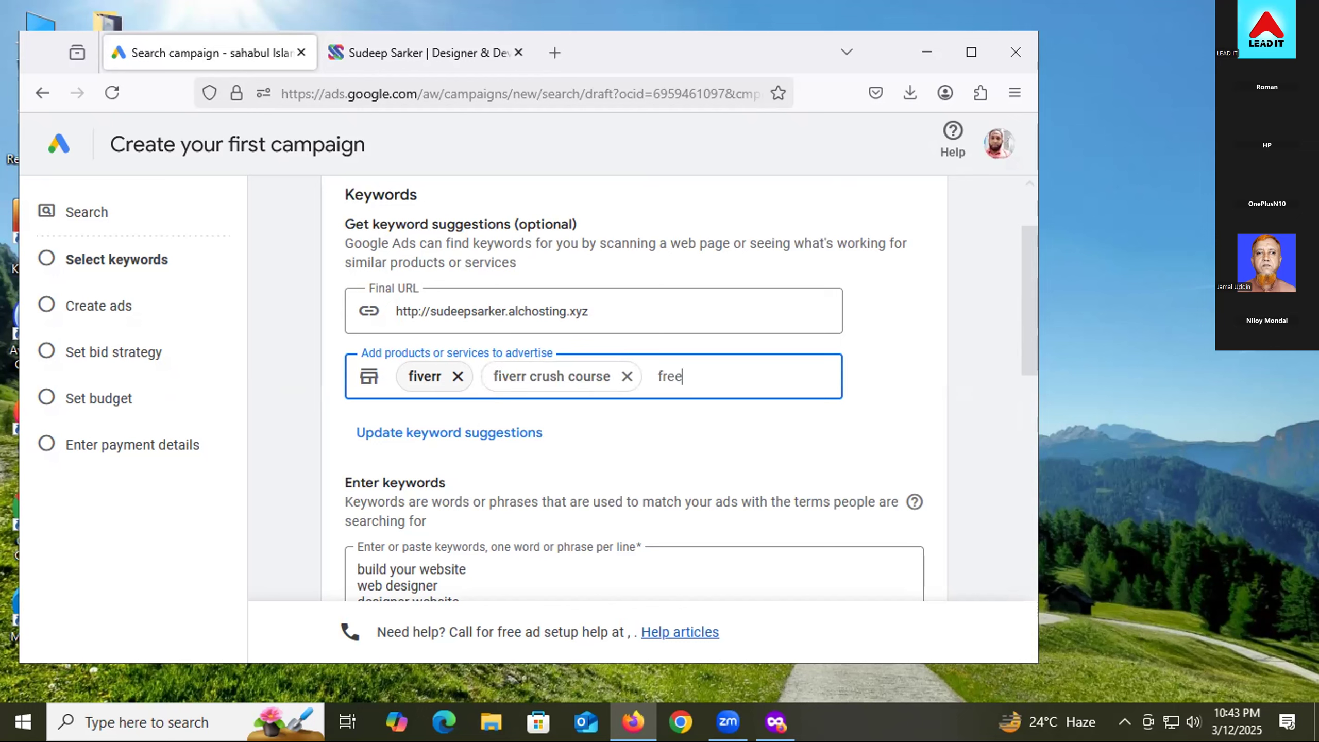
pyautogui.write('lancing course')
pyautogui.press('Return')
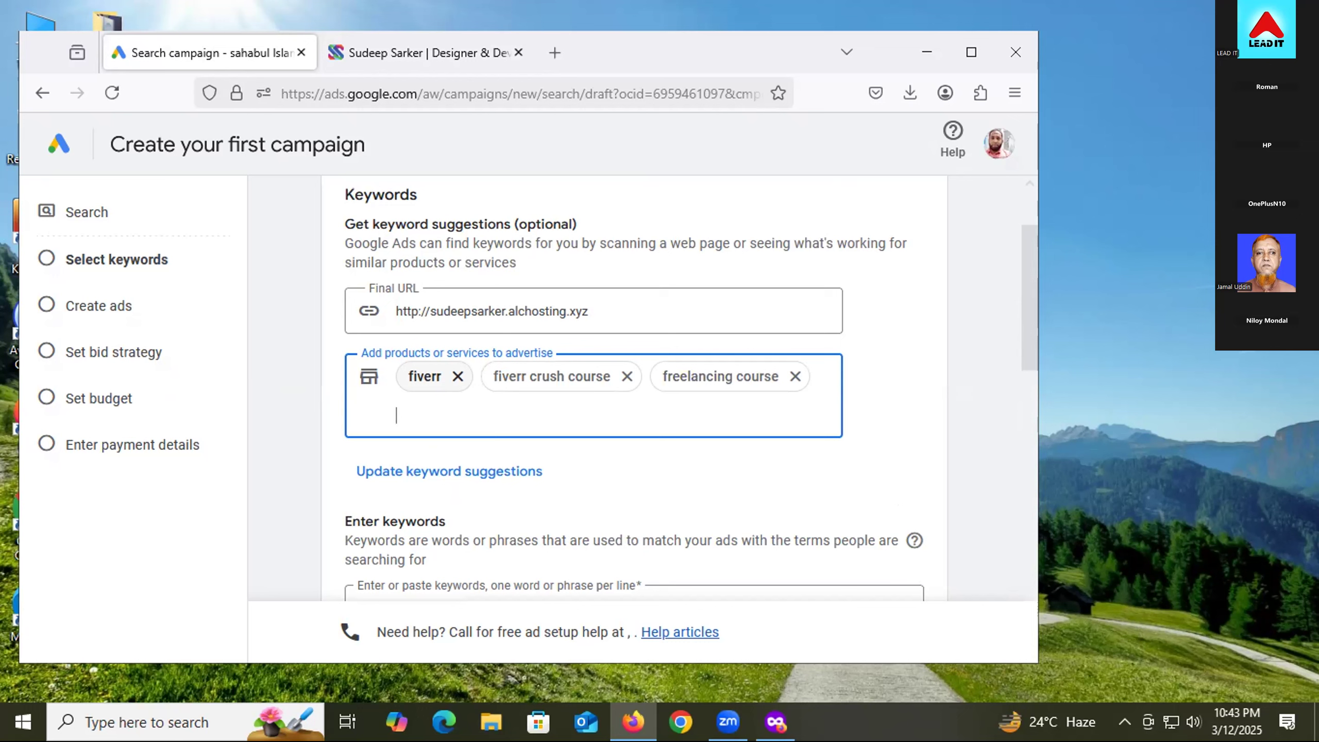
# - Add "upwork", "upwork crush course", "best digital marketing institute" and "best freelancing site" to the advertised products or services
pyautogui.write('upwork')
pyautogui.press('Return')
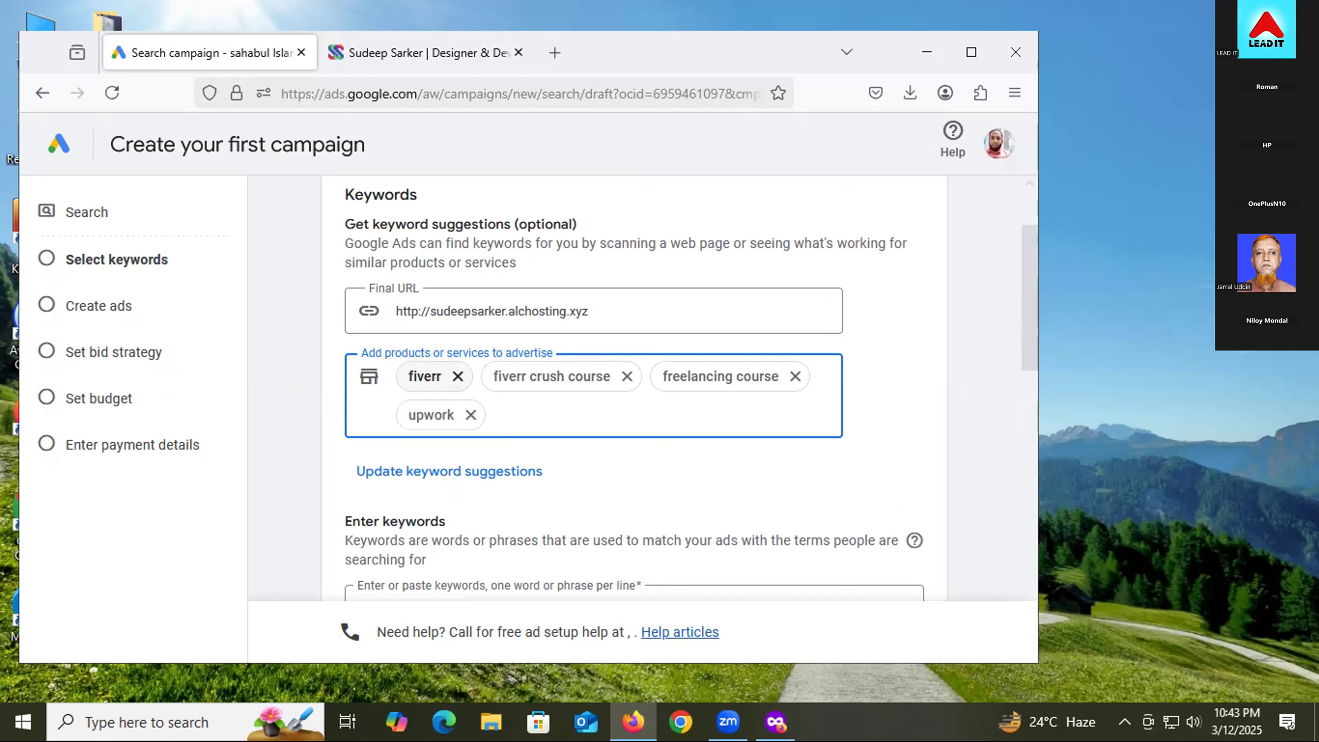
pyautogui.write('upwork crush course')
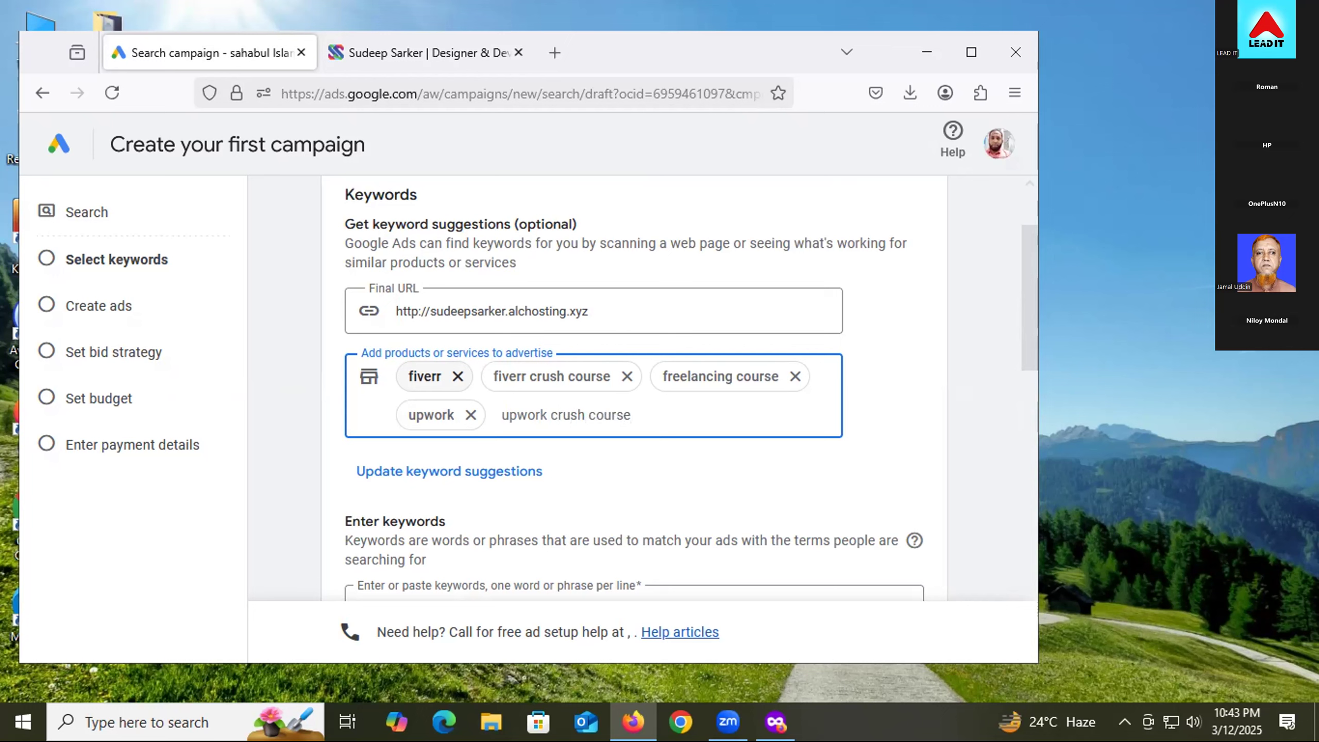
pyautogui.press('Return')
pyautogui.write('best digital mark')
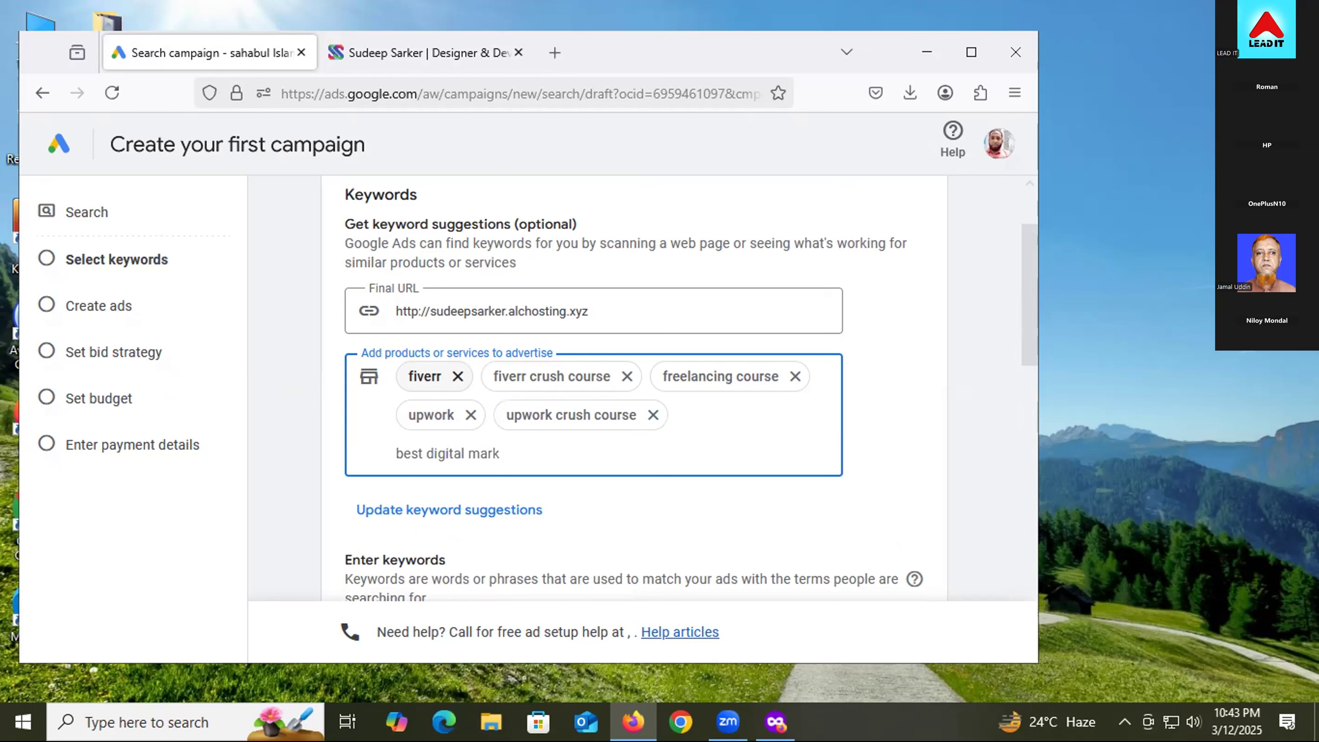
pyautogui.write('eting institute')
pyautogui.press('Return')
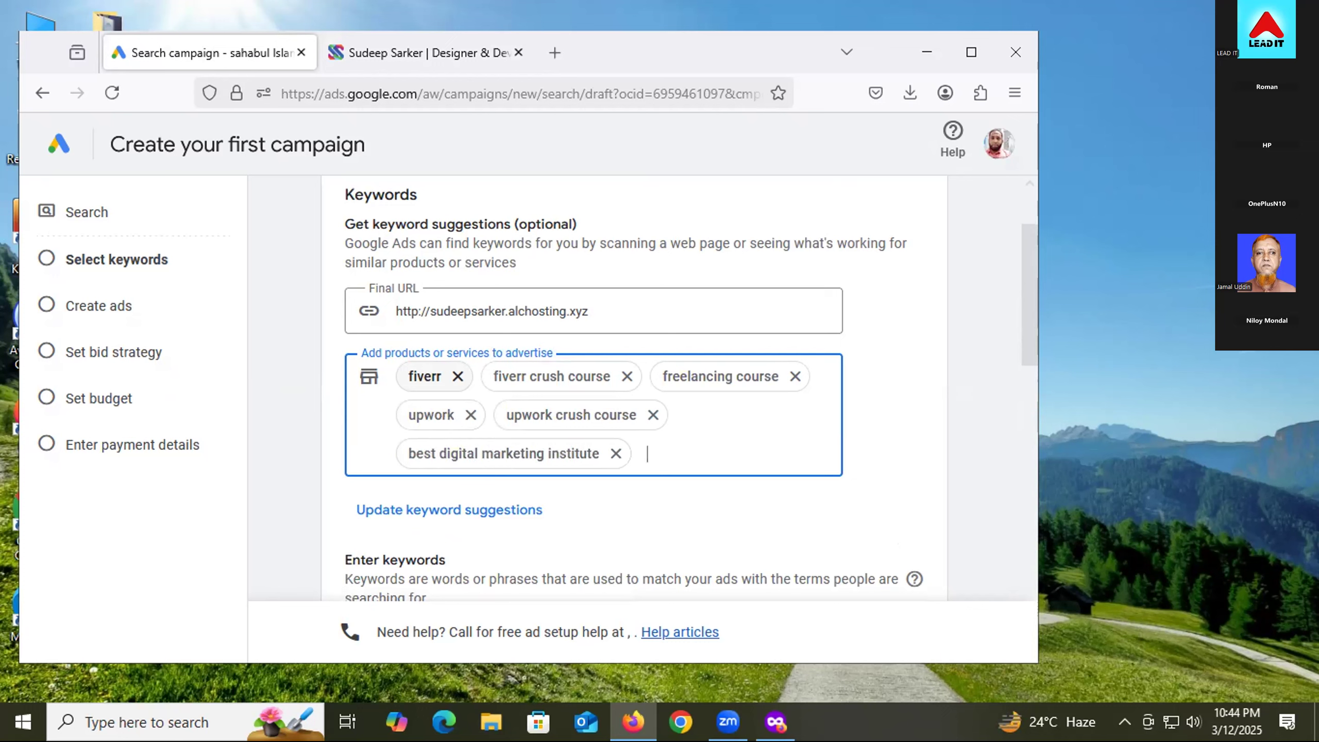
pyautogui.write('best freelancing site')
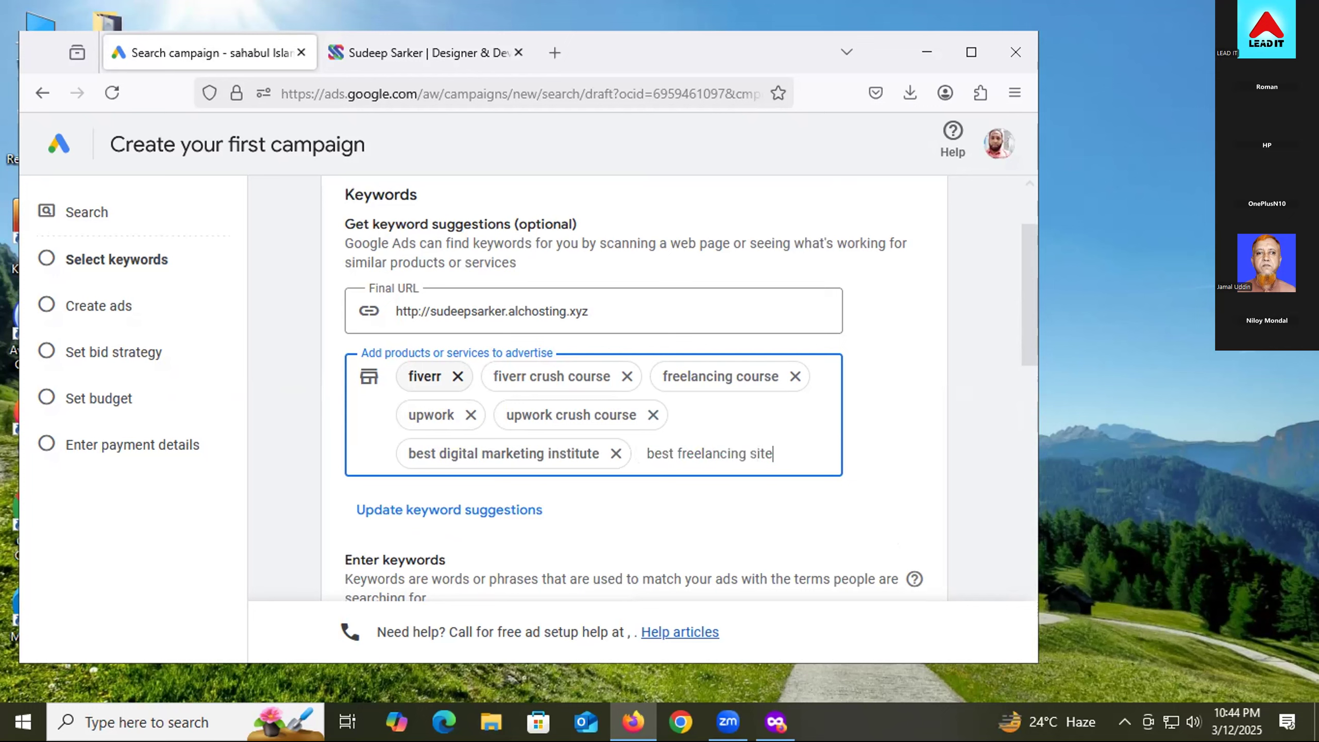
pyautogui.press('Return')
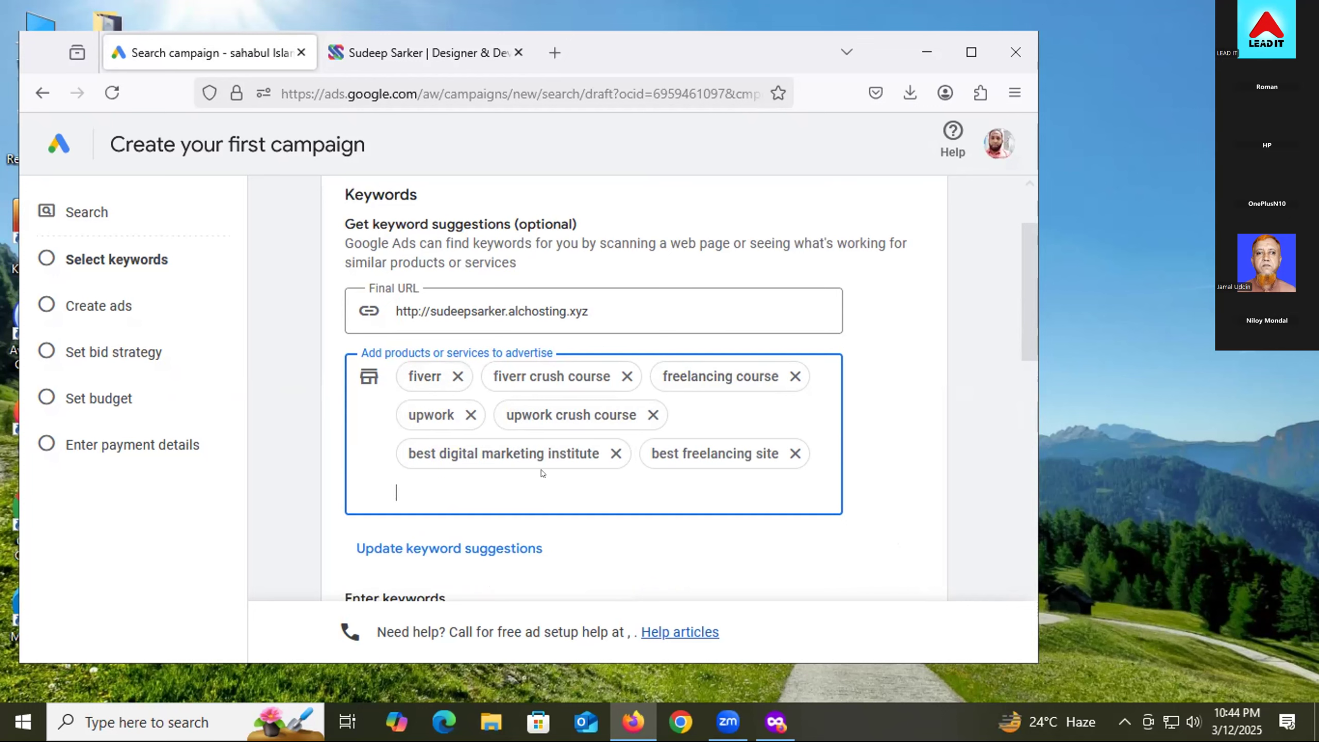
# - Try adding "wordpress" to the advertised products or services and remove it again
pyautogui.scroll(-4, 297, 437)
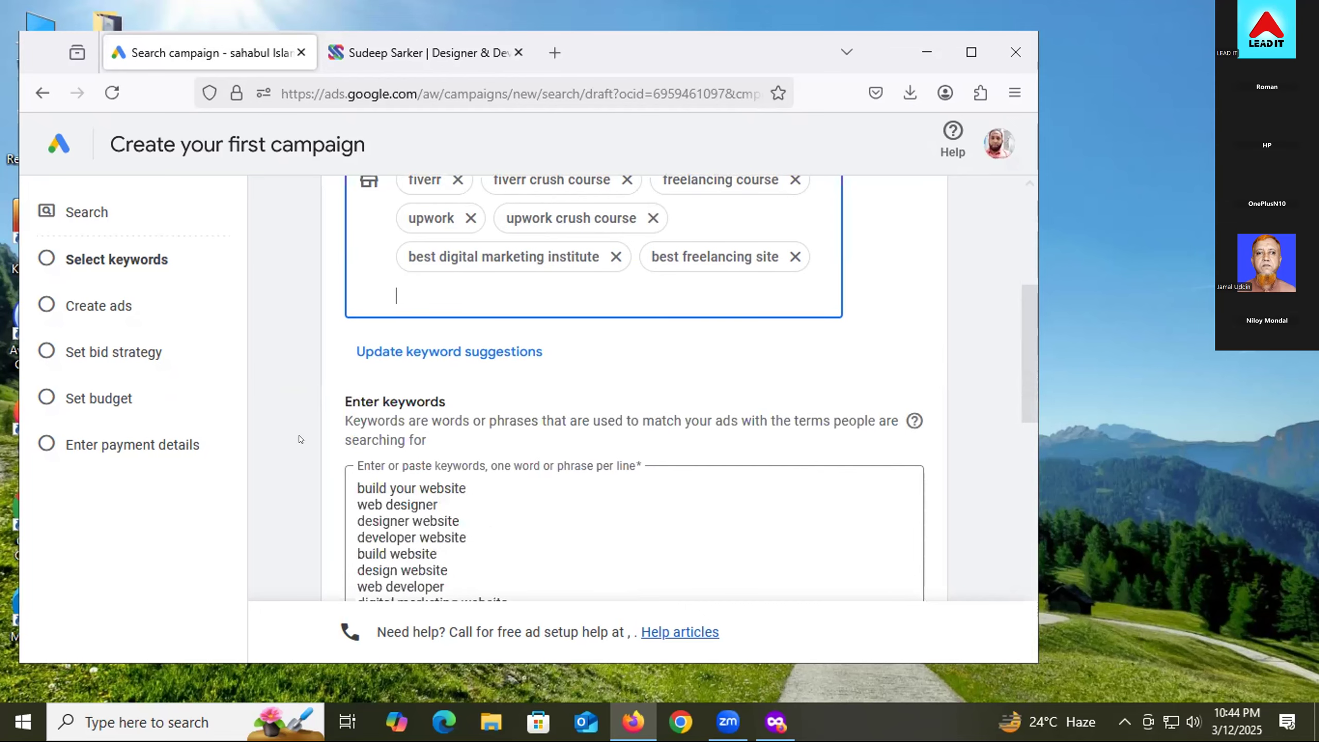
pyautogui.scroll(-2, 299, 439)
pyautogui.scroll(-4, 405, 381)
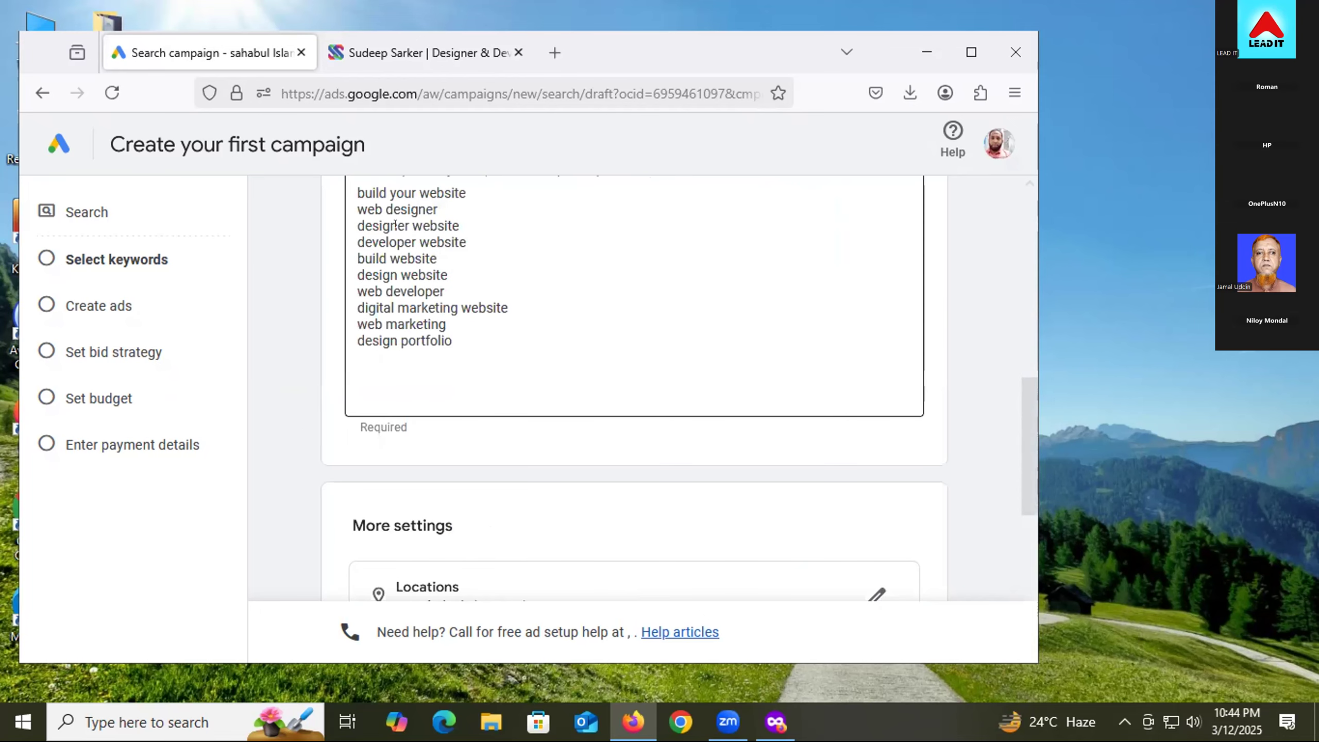
pyautogui.scroll(4, 395, 225)
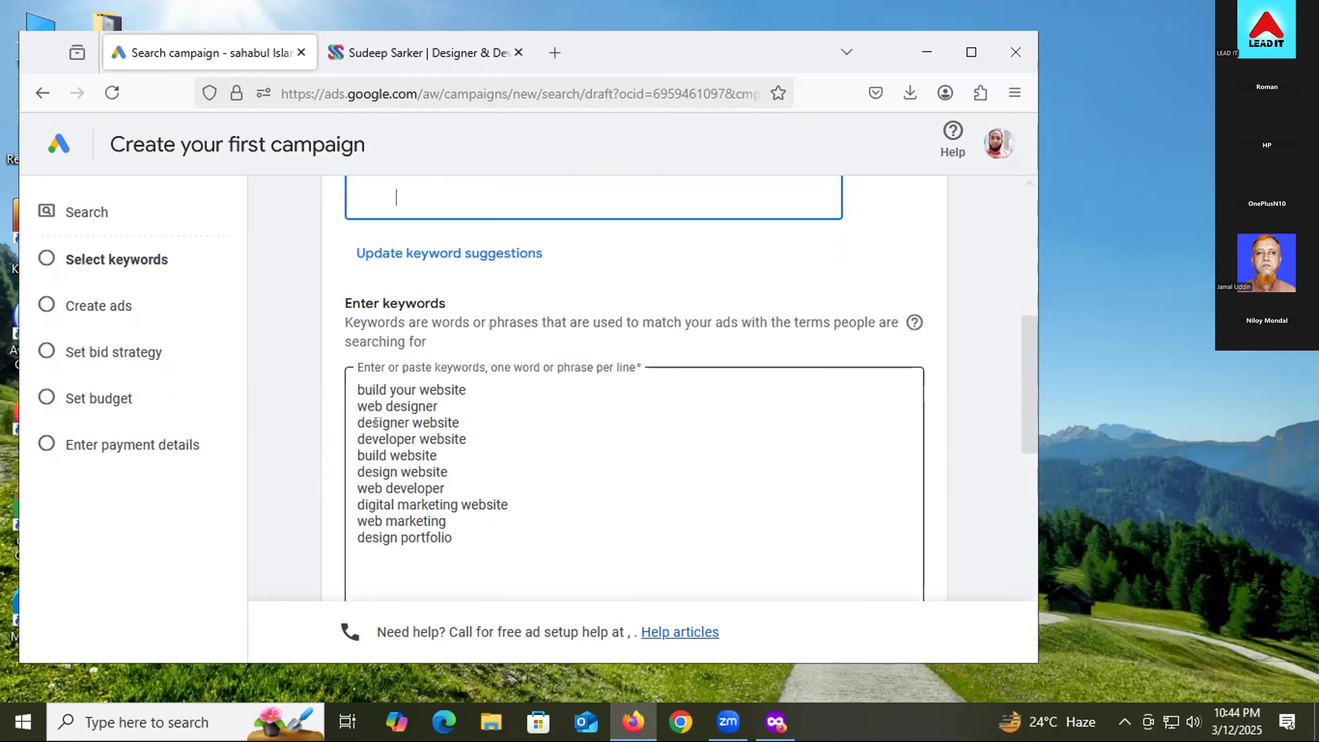
pyautogui.scroll(-2, 376, 422)
pyautogui.scroll(4, 395, 364)
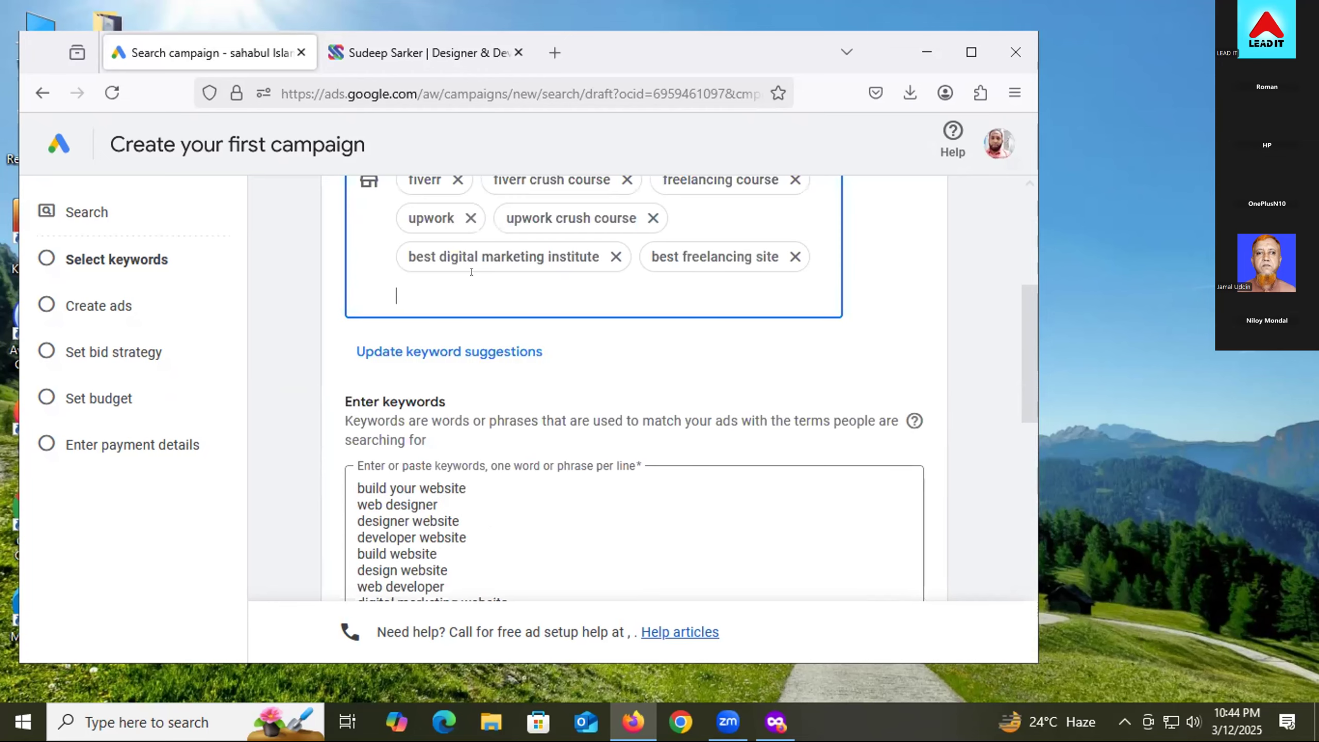
pyautogui.write('wordpress')
pyautogui.press('Return')
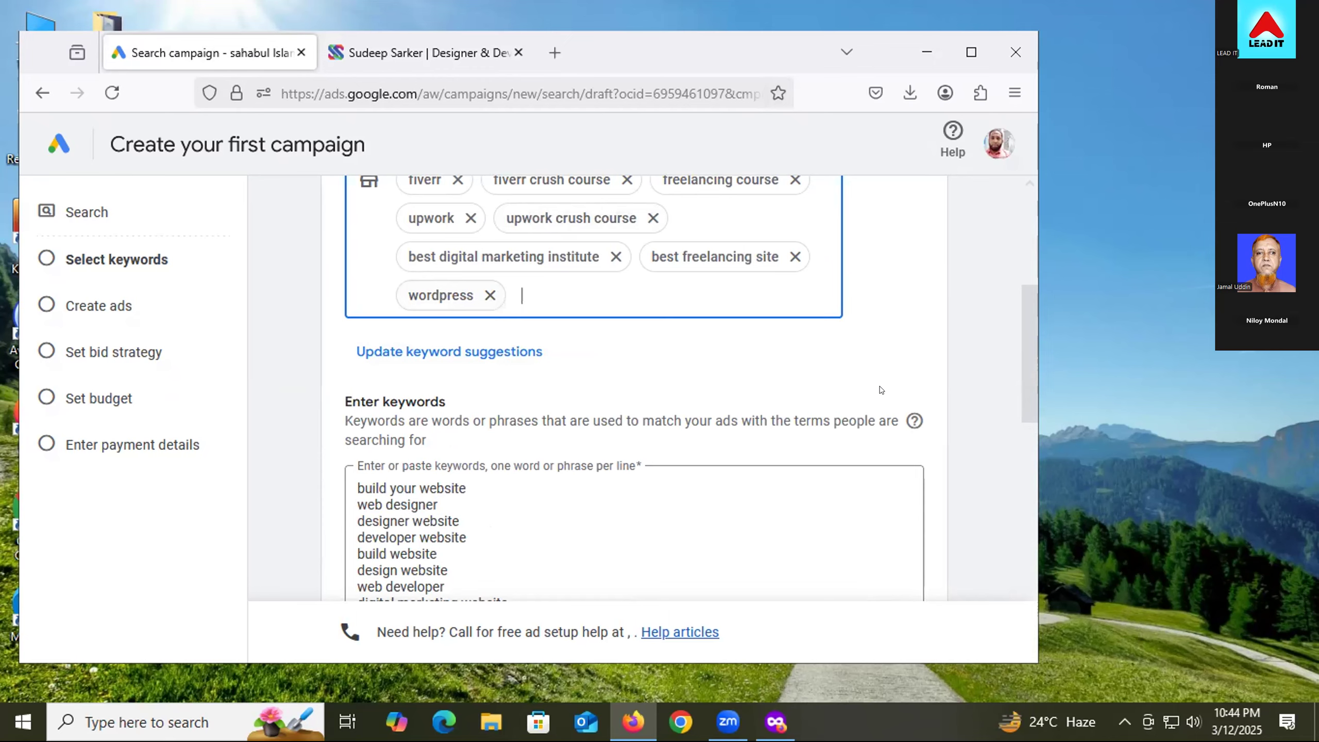
pyautogui.scroll(-5, 873, 379)
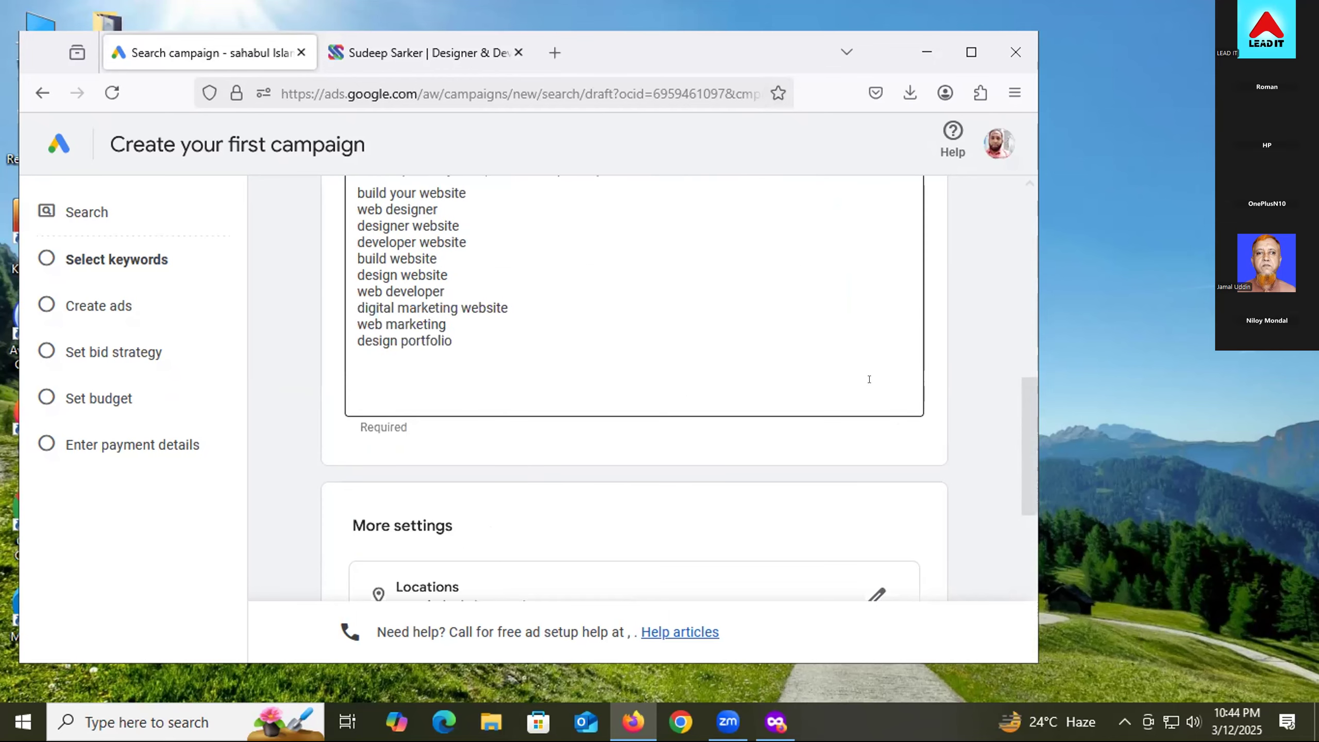
pyautogui.scroll(3, 563, 407)
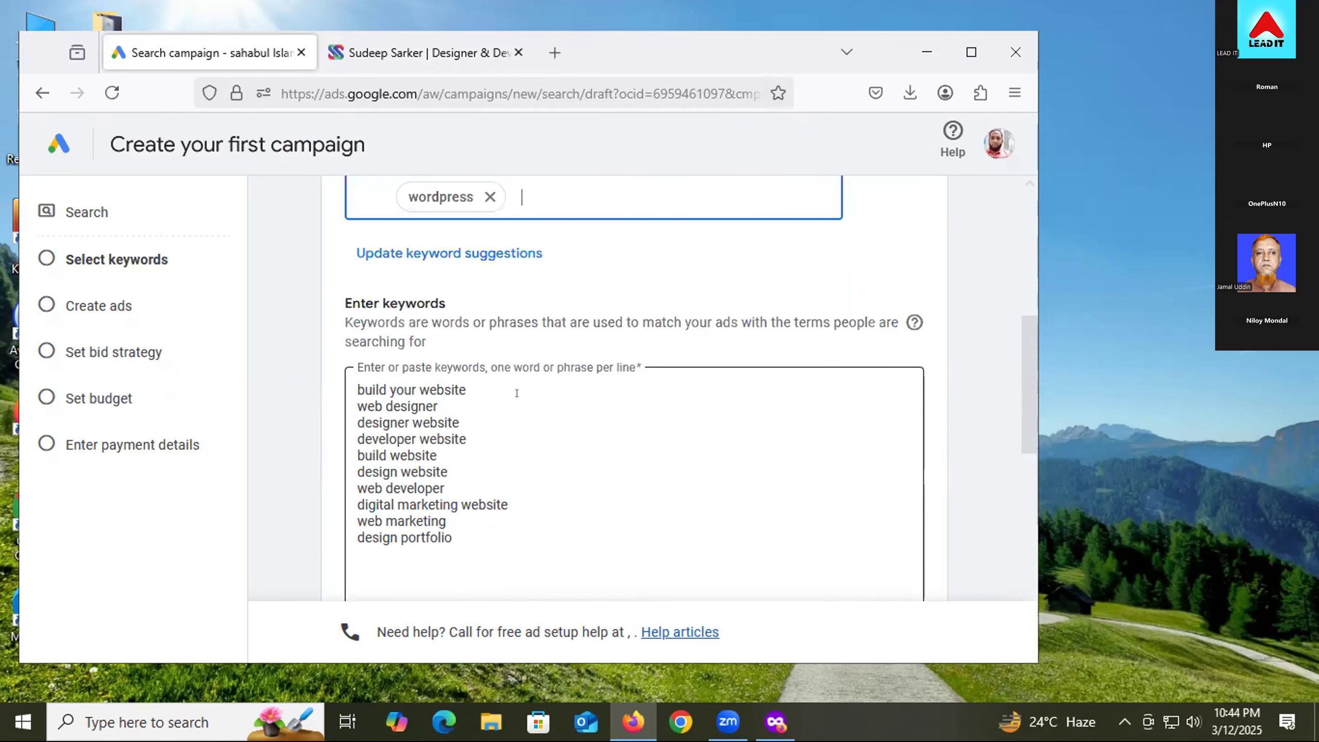
pyautogui.click(490, 196)
# - Edit the campaign's location settings, choose Custom locations and open the advanced location search
pyautogui.scroll(-8, 836, 402)
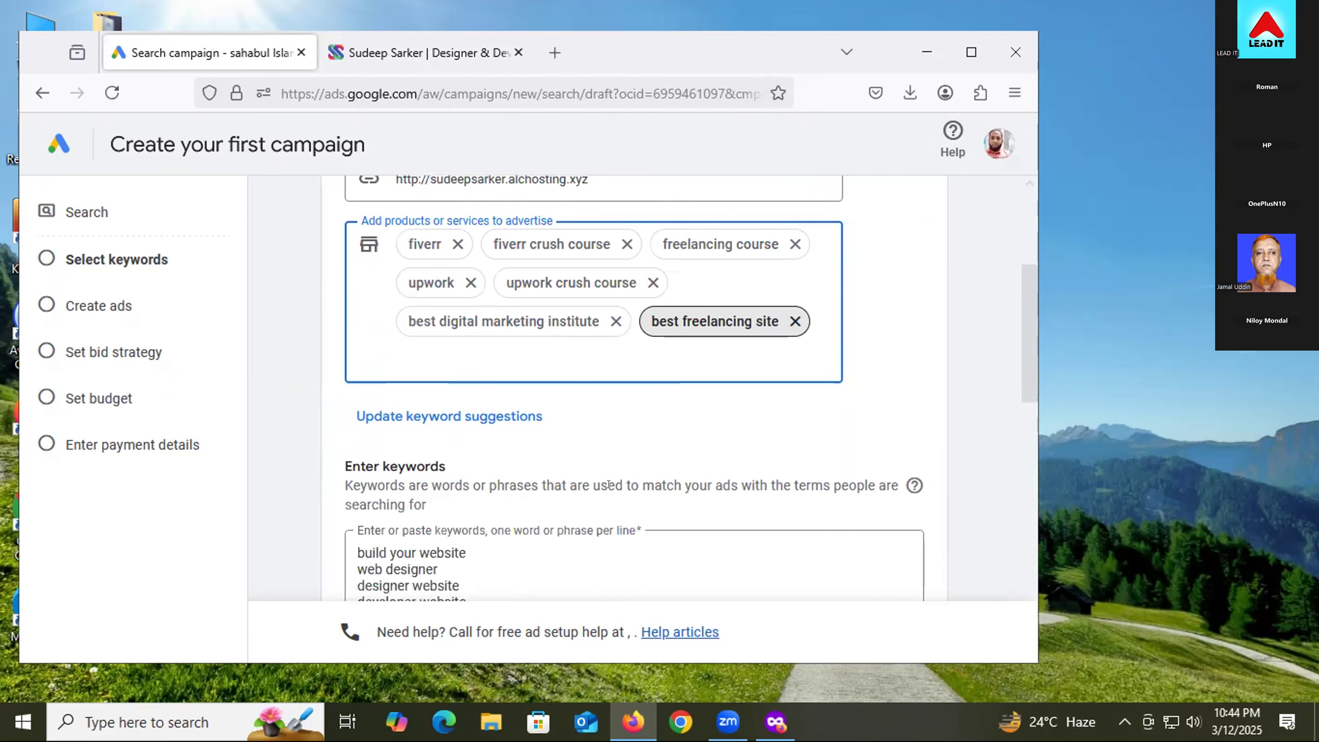
pyautogui.scroll(-2, 312, 454)
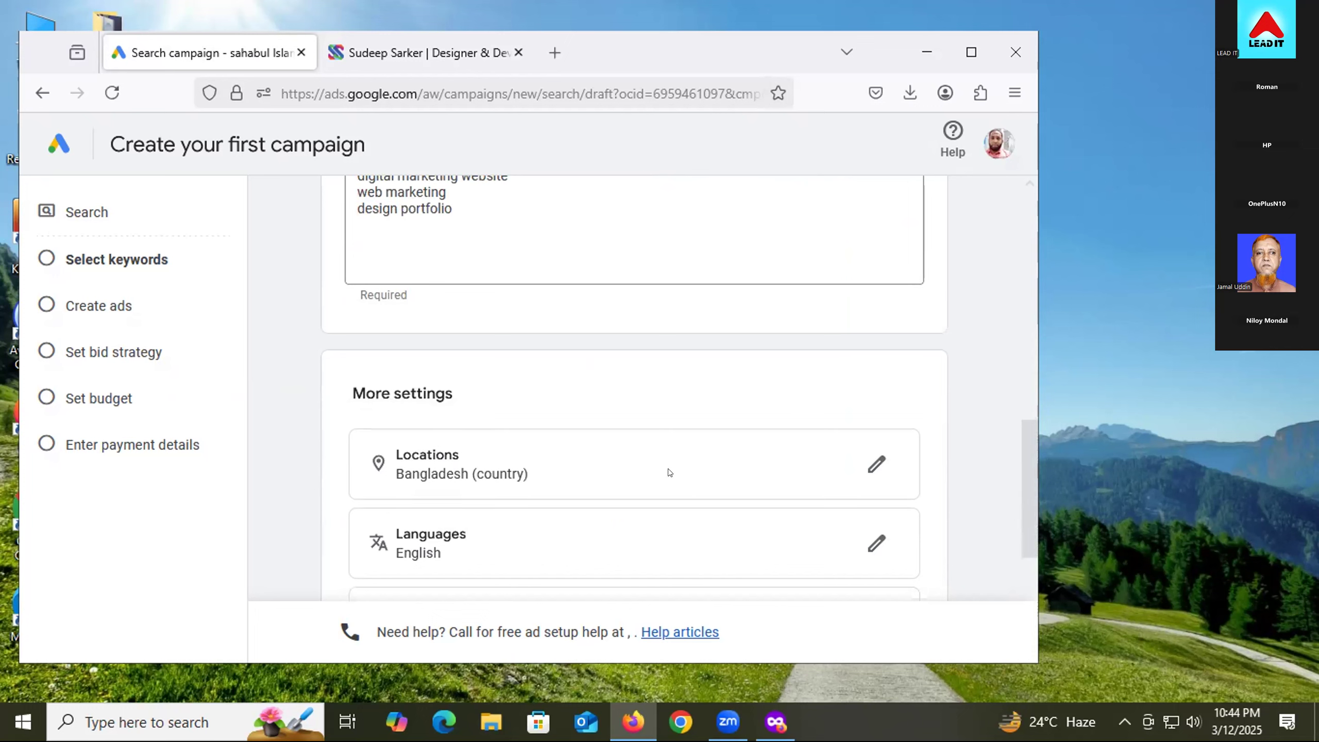
pyautogui.click(872, 461)
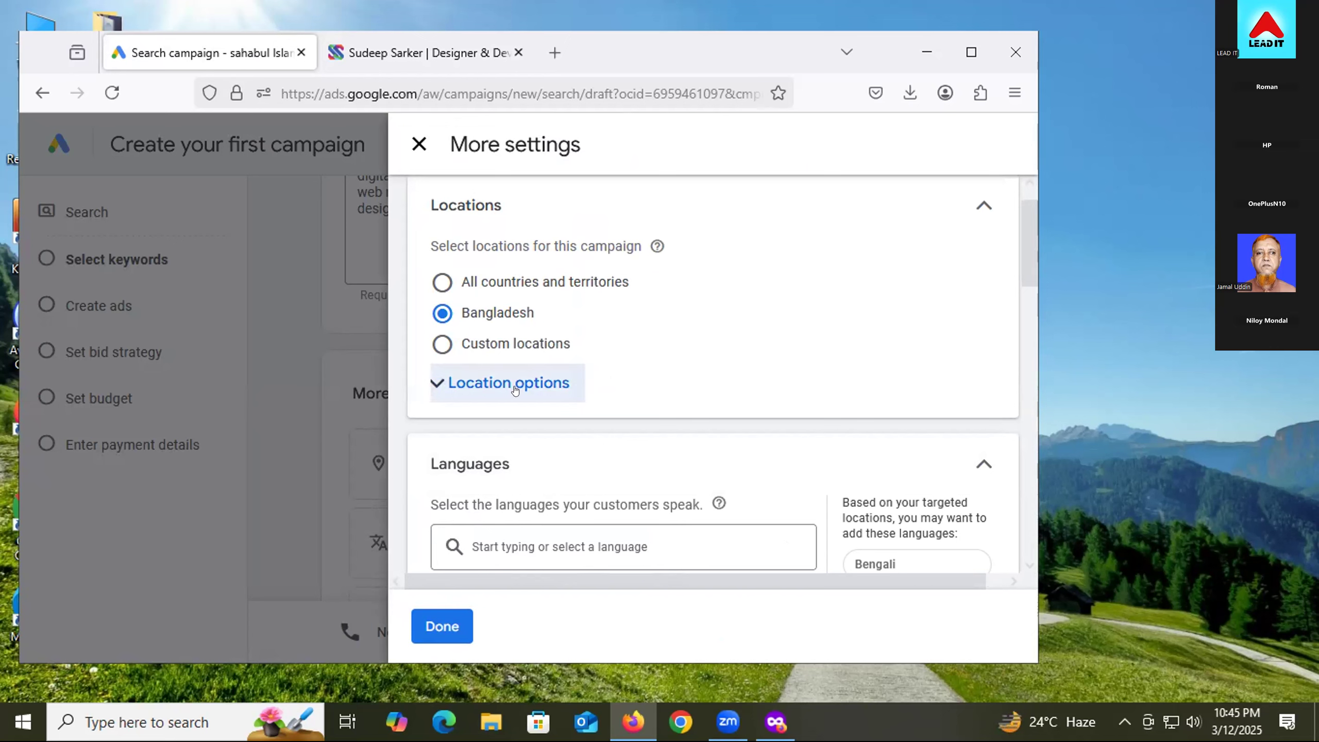
pyautogui.click(443, 345)
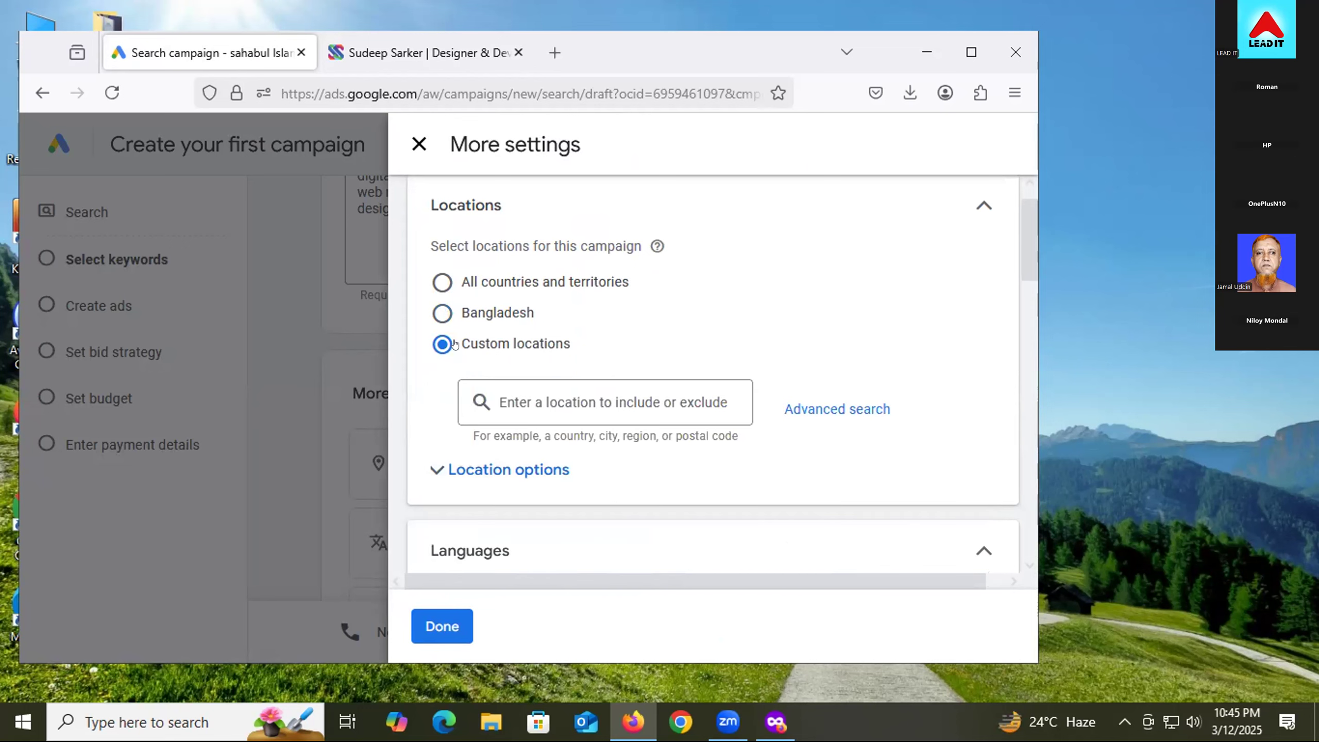
pyautogui.click(839, 411)
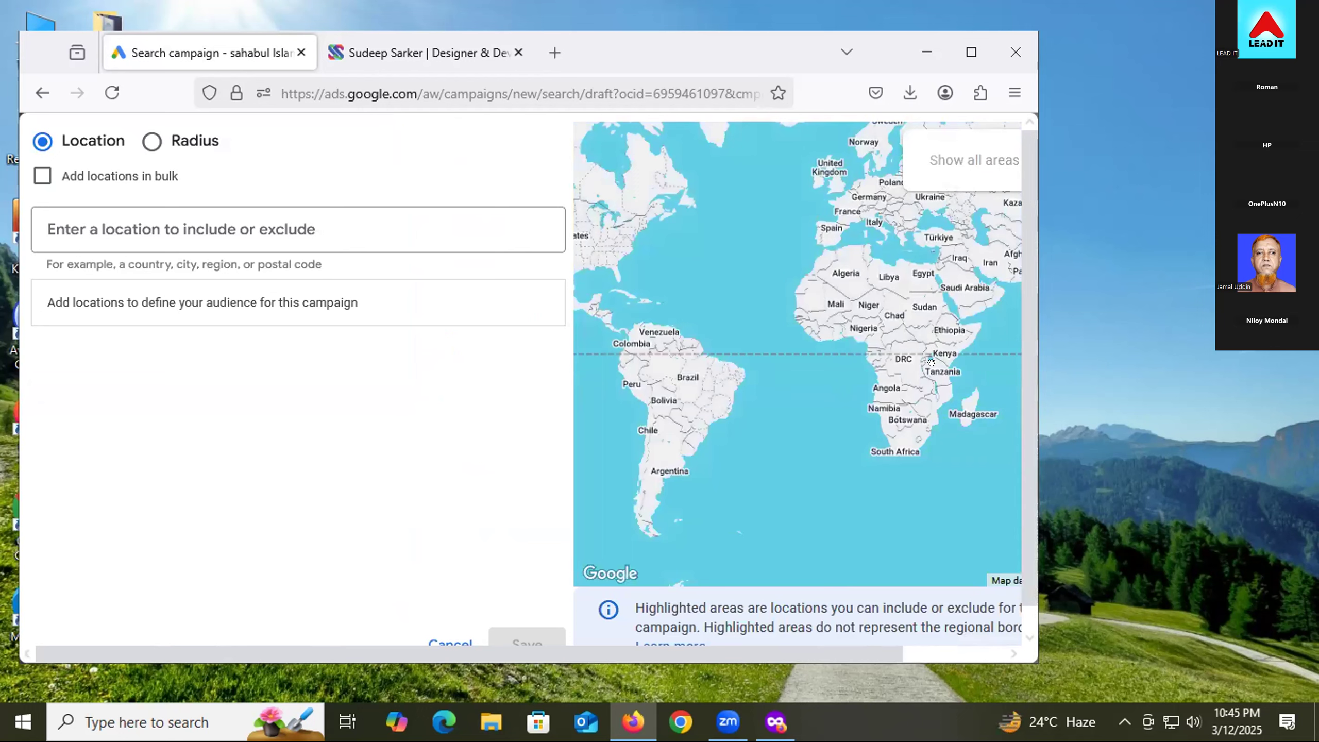
# - Include Dhaka Division, Bangladesh as a custom location for the campaign and save the selection
pyautogui.click(335, 238)
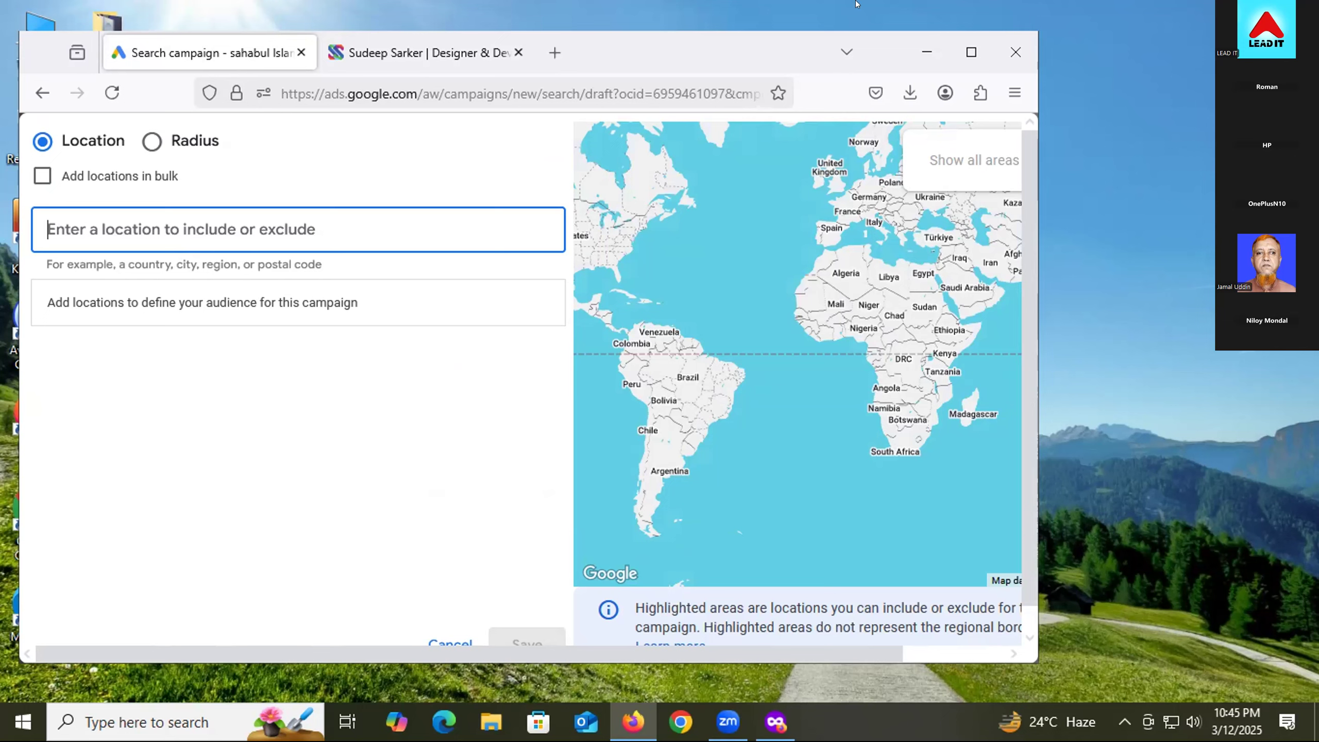
pyautogui.click(1087, 3)
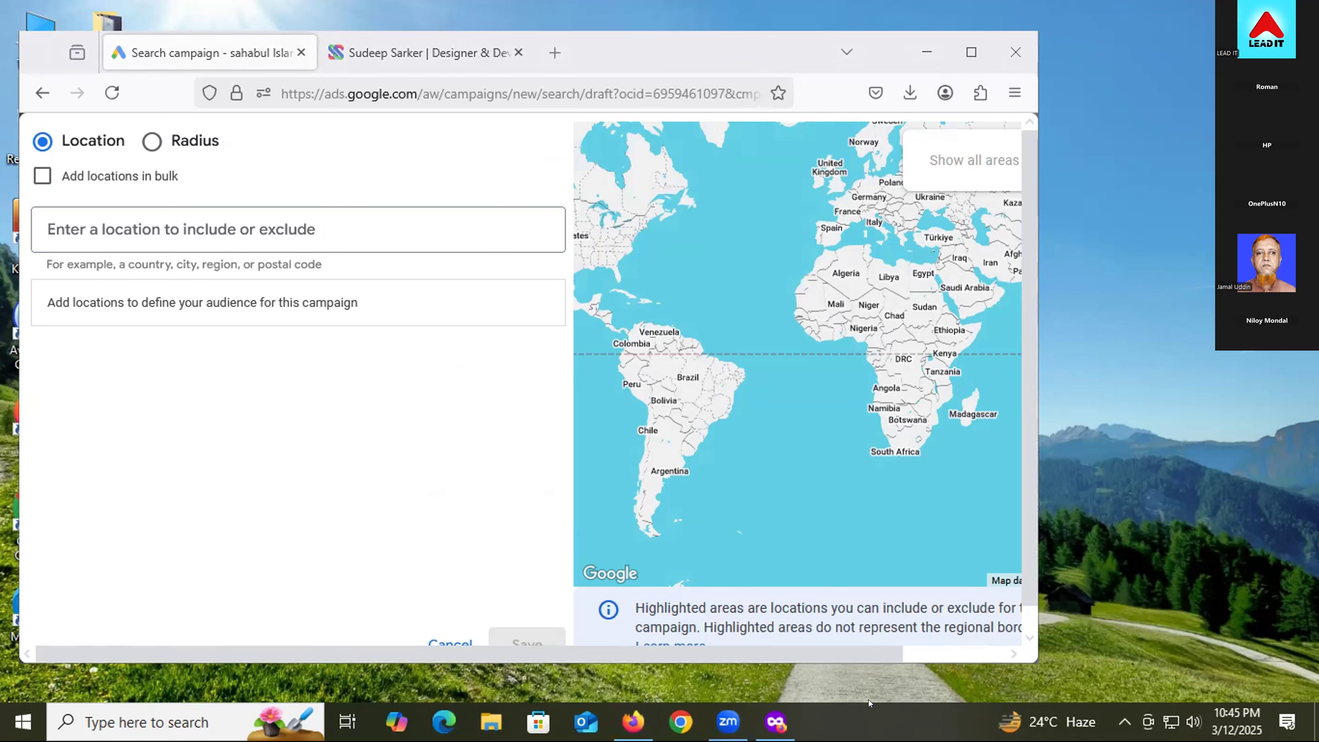
pyautogui.click(344, 190)
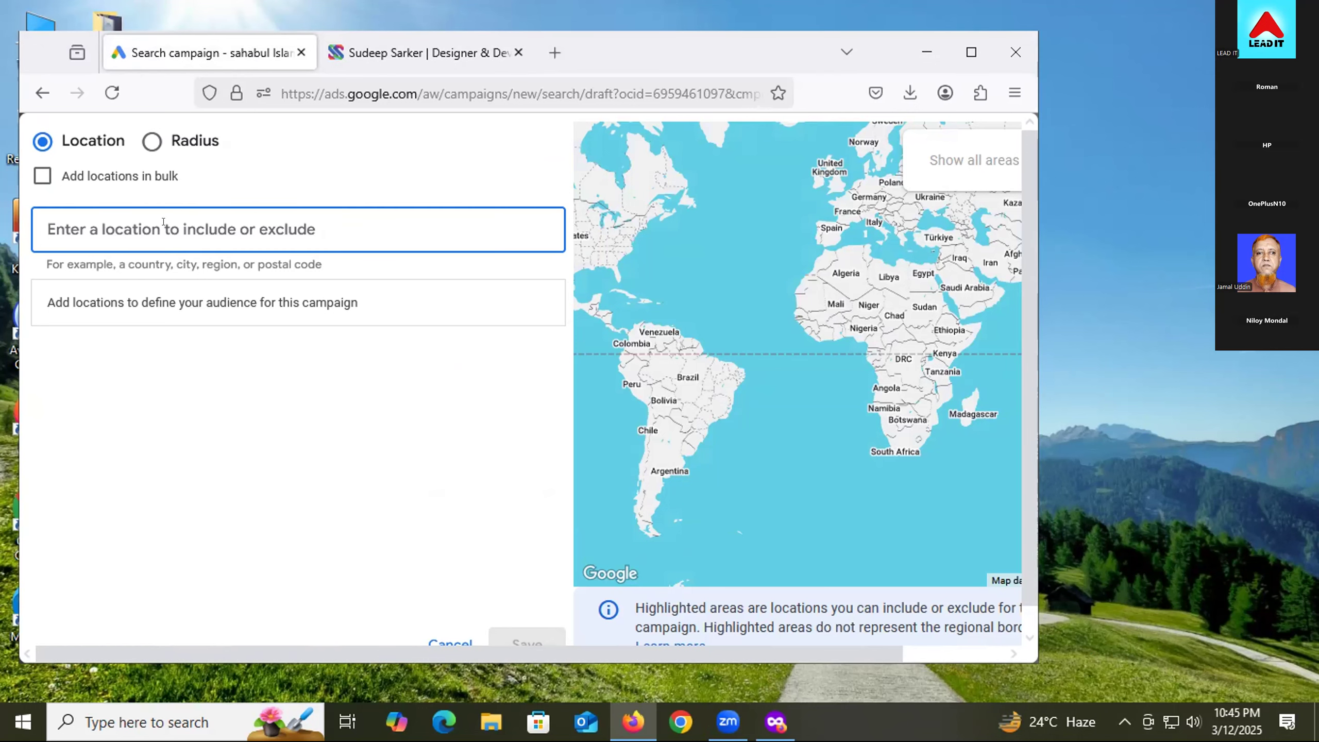
pyautogui.write('Dhaka')
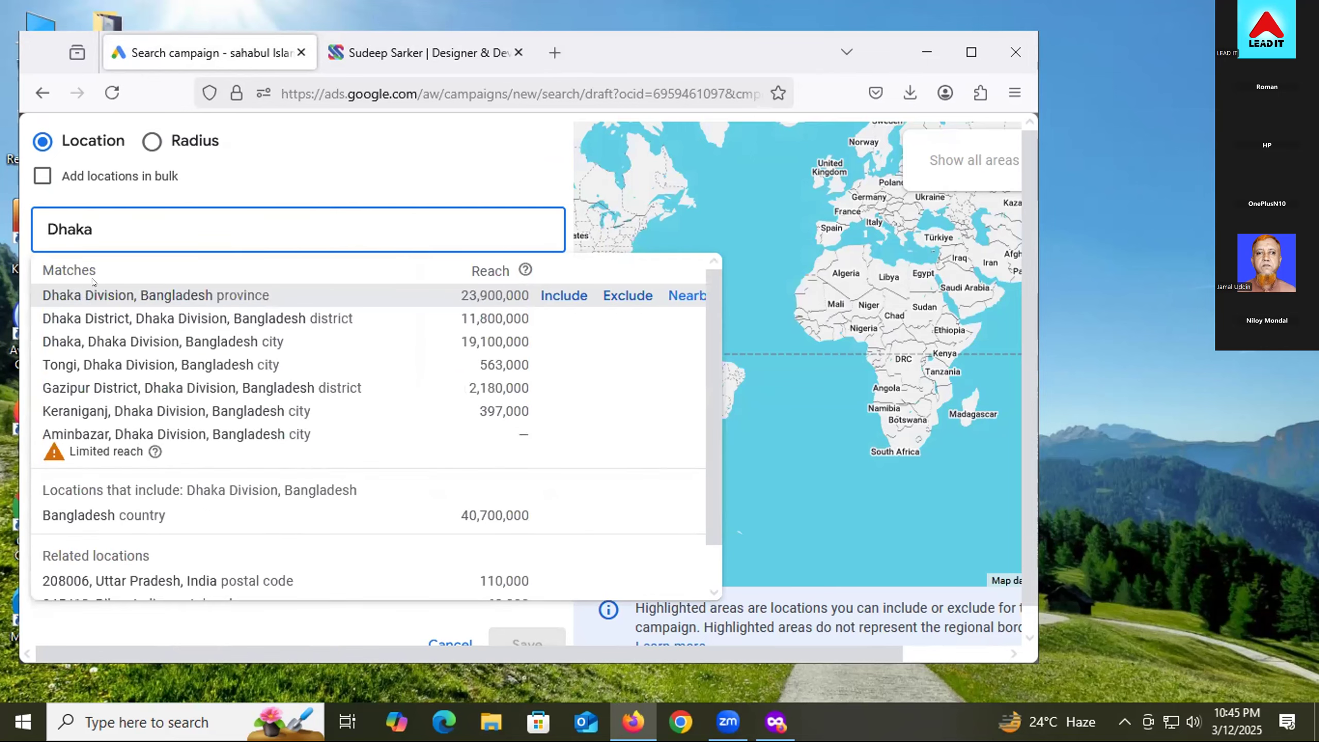
pyautogui.click(213, 292)
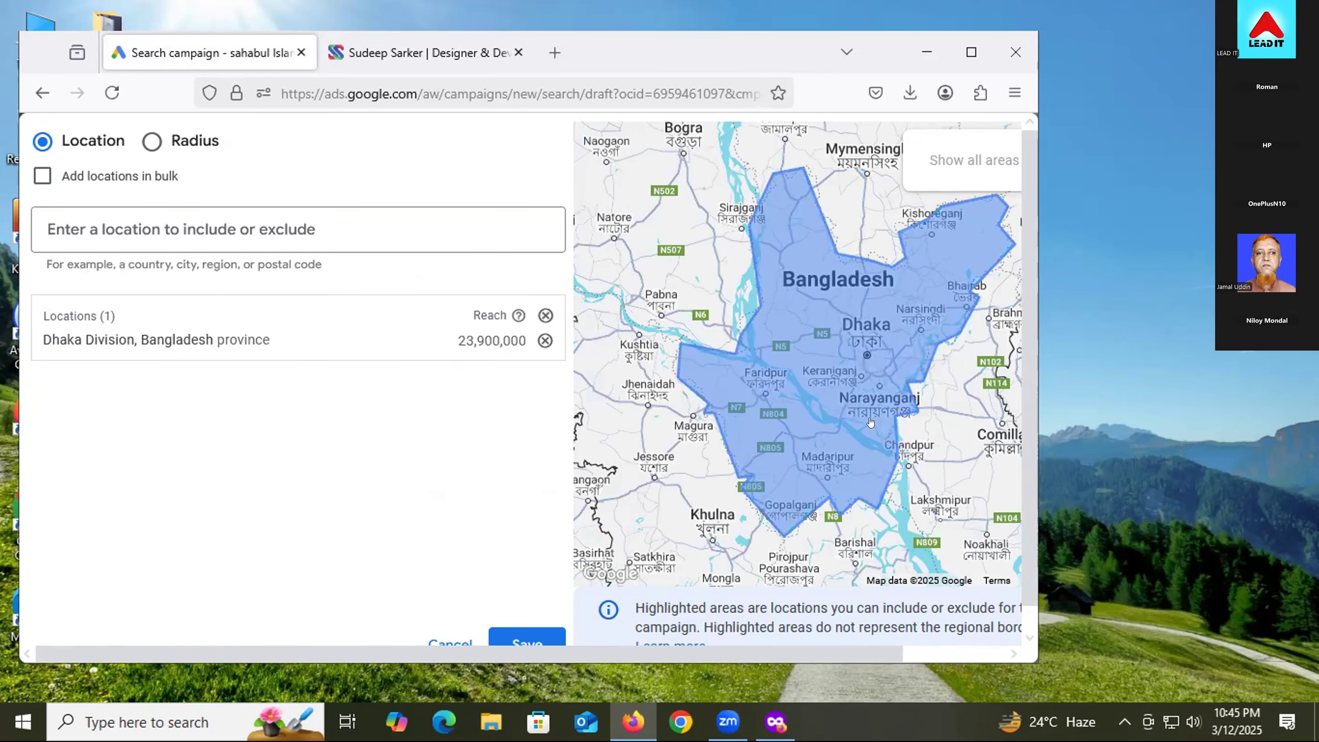
pyautogui.click(519, 629)
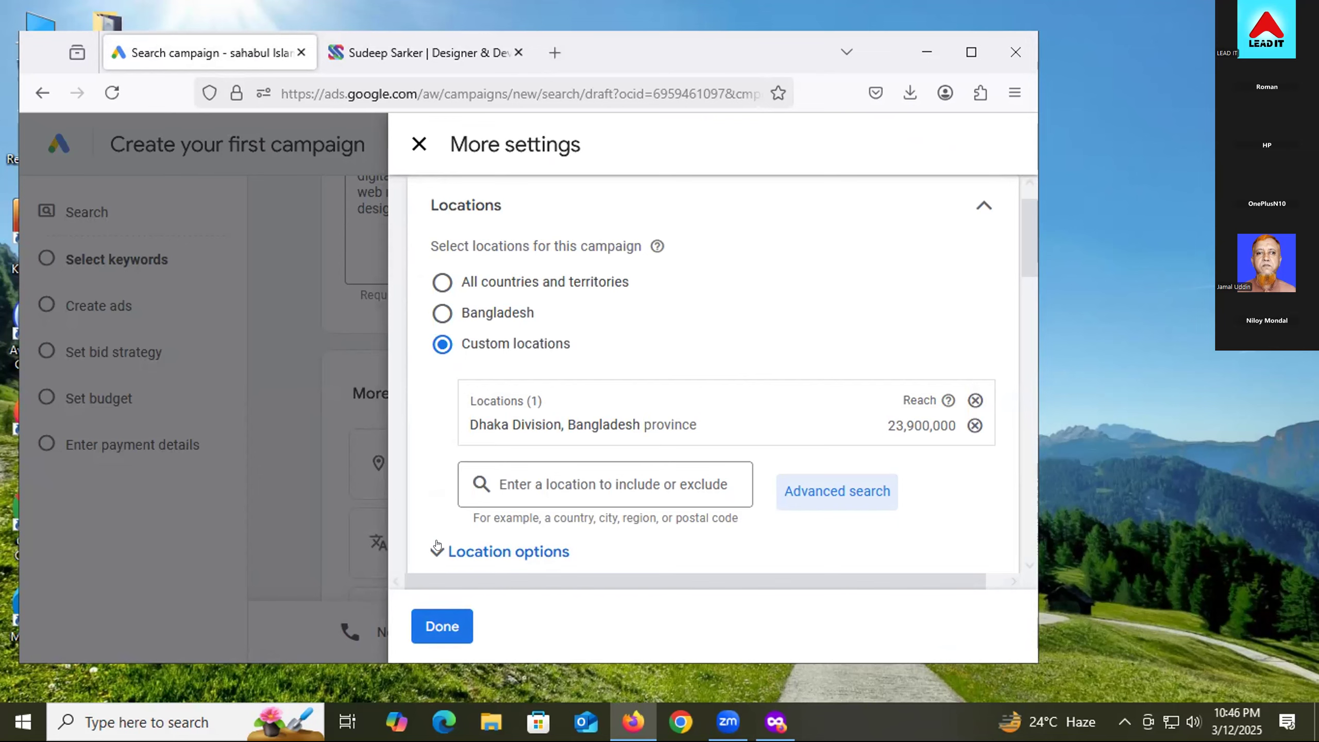
# - Reopen the advanced location search, look up "fulbaria" and add Fulbourn, England, United Kingdom to the targeted locations
pyautogui.click(796, 487)
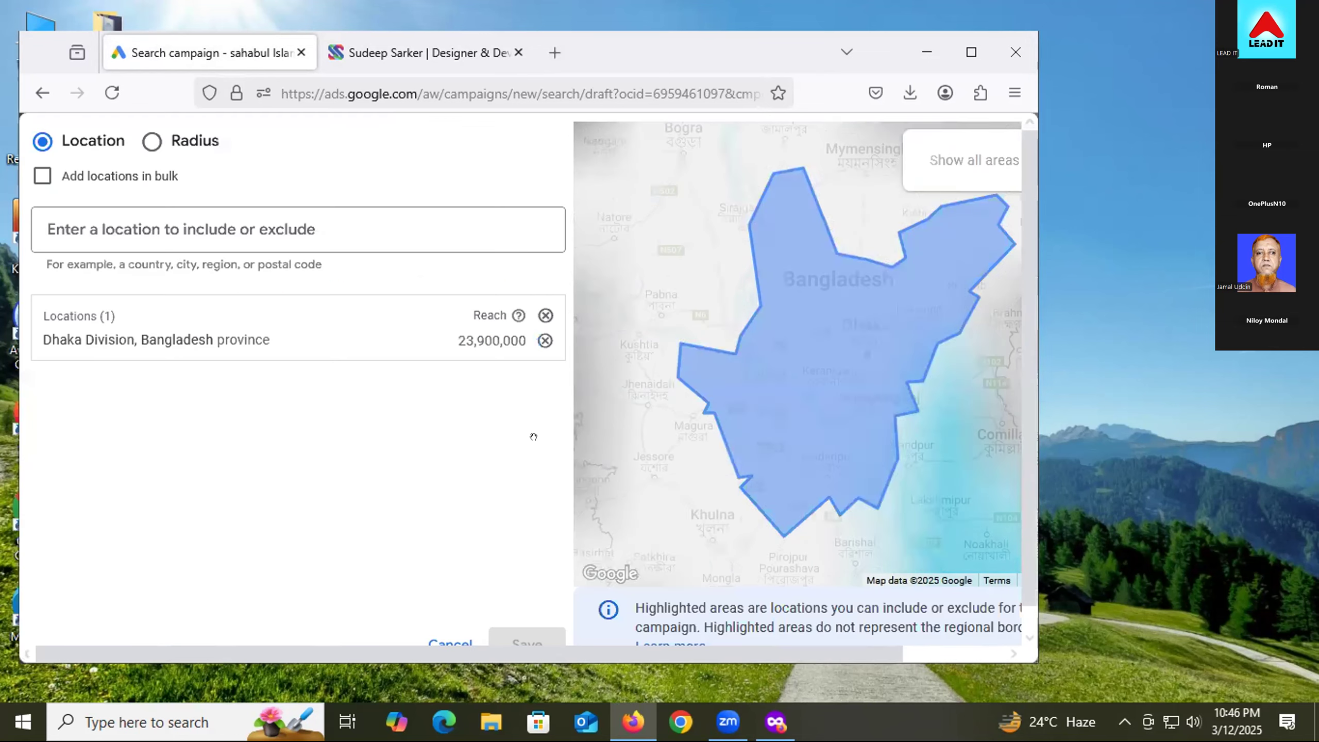
pyautogui.click(288, 229)
pyautogui.write('ful')
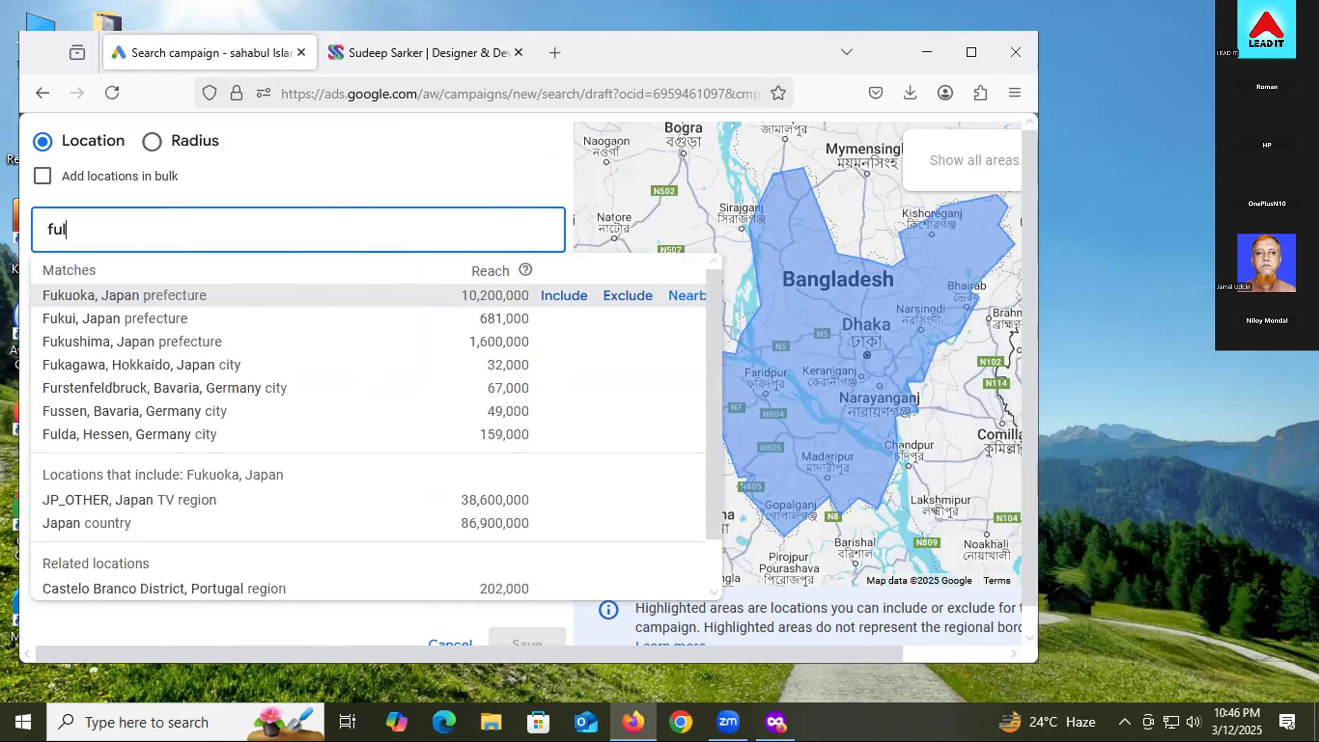
pyautogui.write('baria')
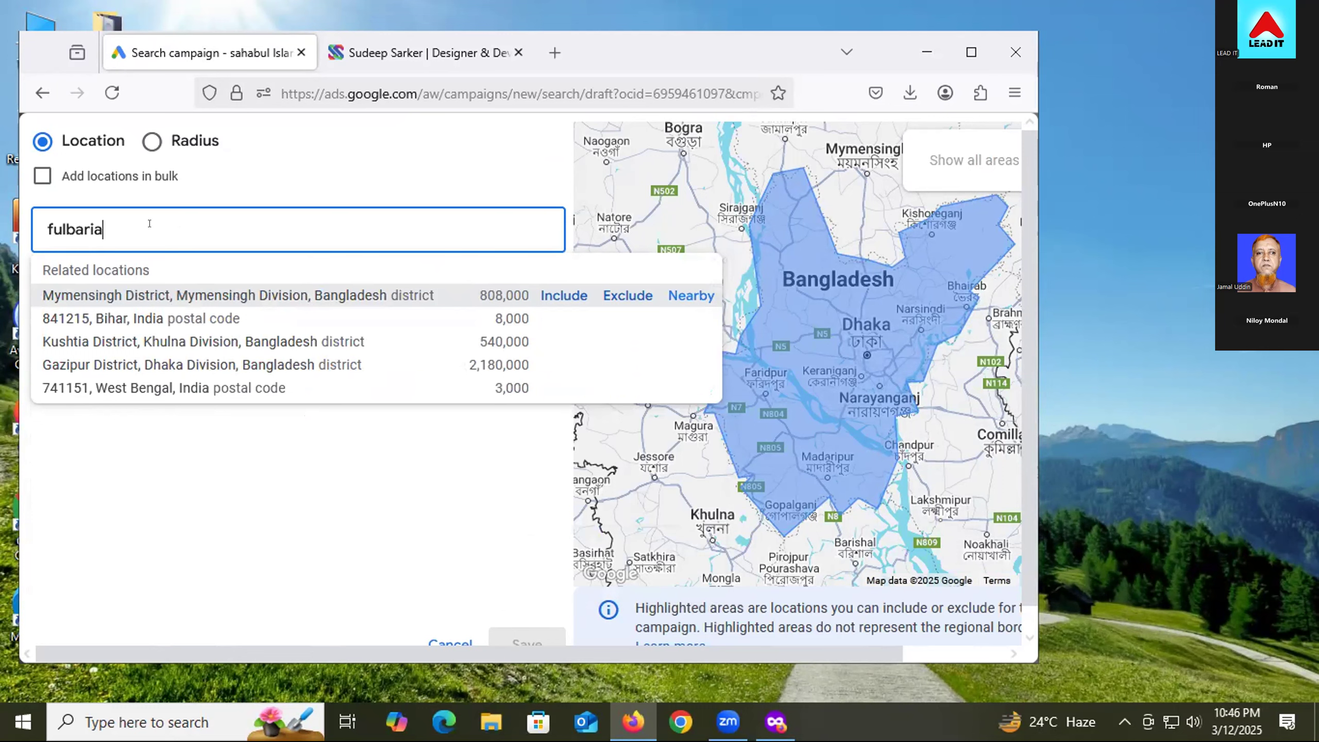
pyautogui.press('BackSpace')
pyautogui.press('BackSpace')
pyautogui.press('BackSpace')
pyautogui.press('BackSpace')
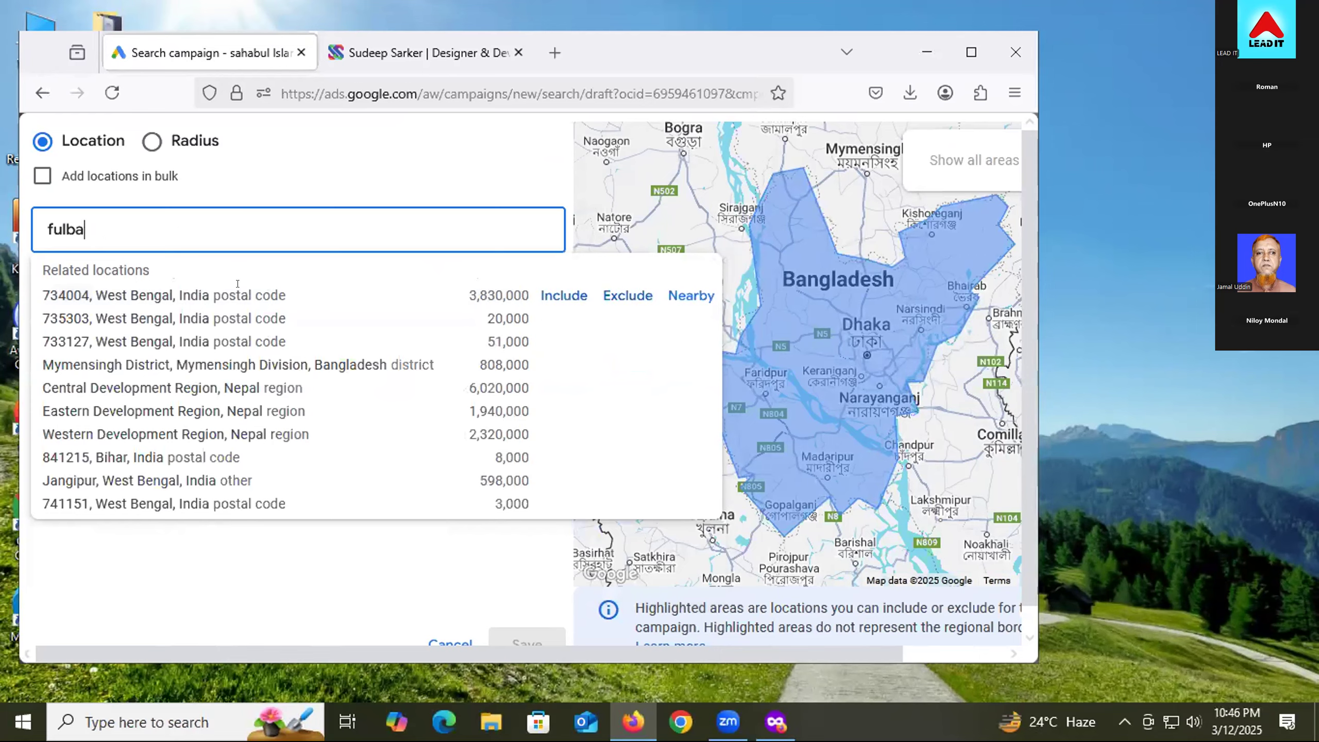
pyautogui.press('Return')
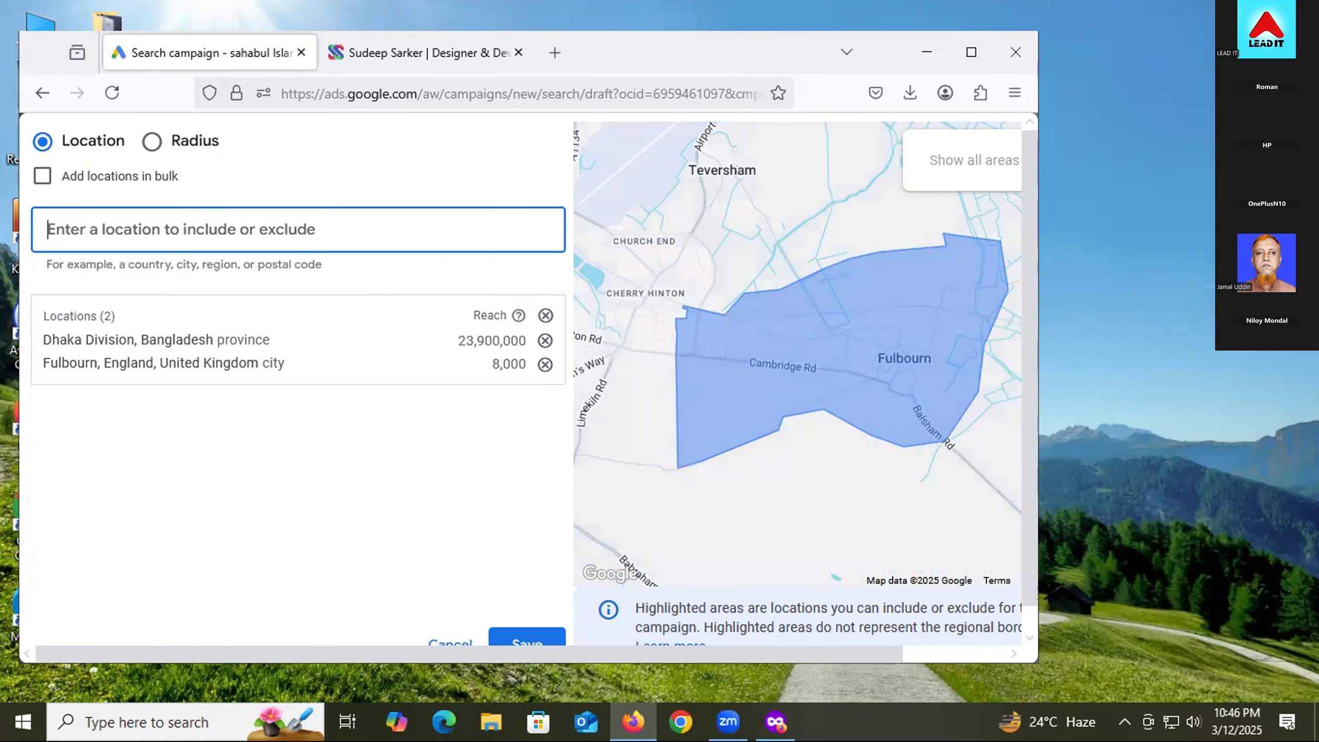
# - Search the advanced locations for "bankcolony, Savar" and clear the search text
pyautogui.write('bank')
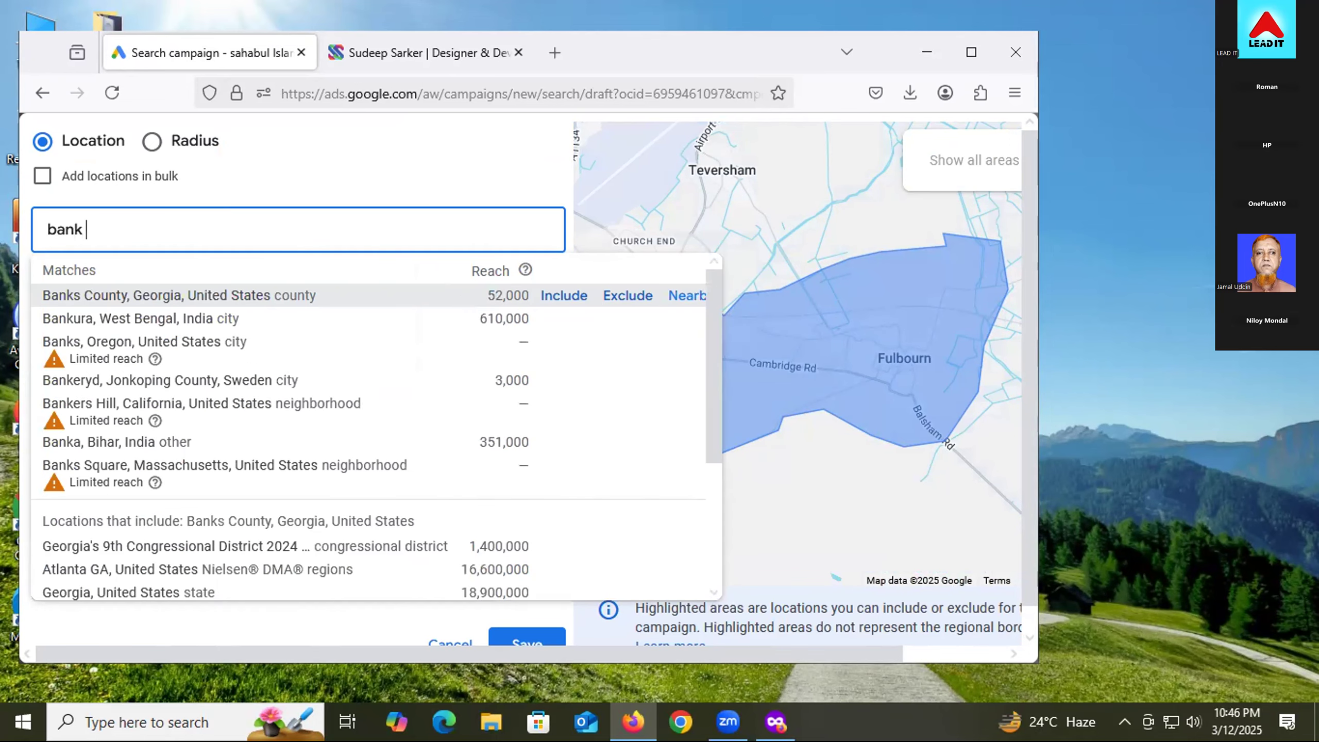
pyautogui.write('colony')
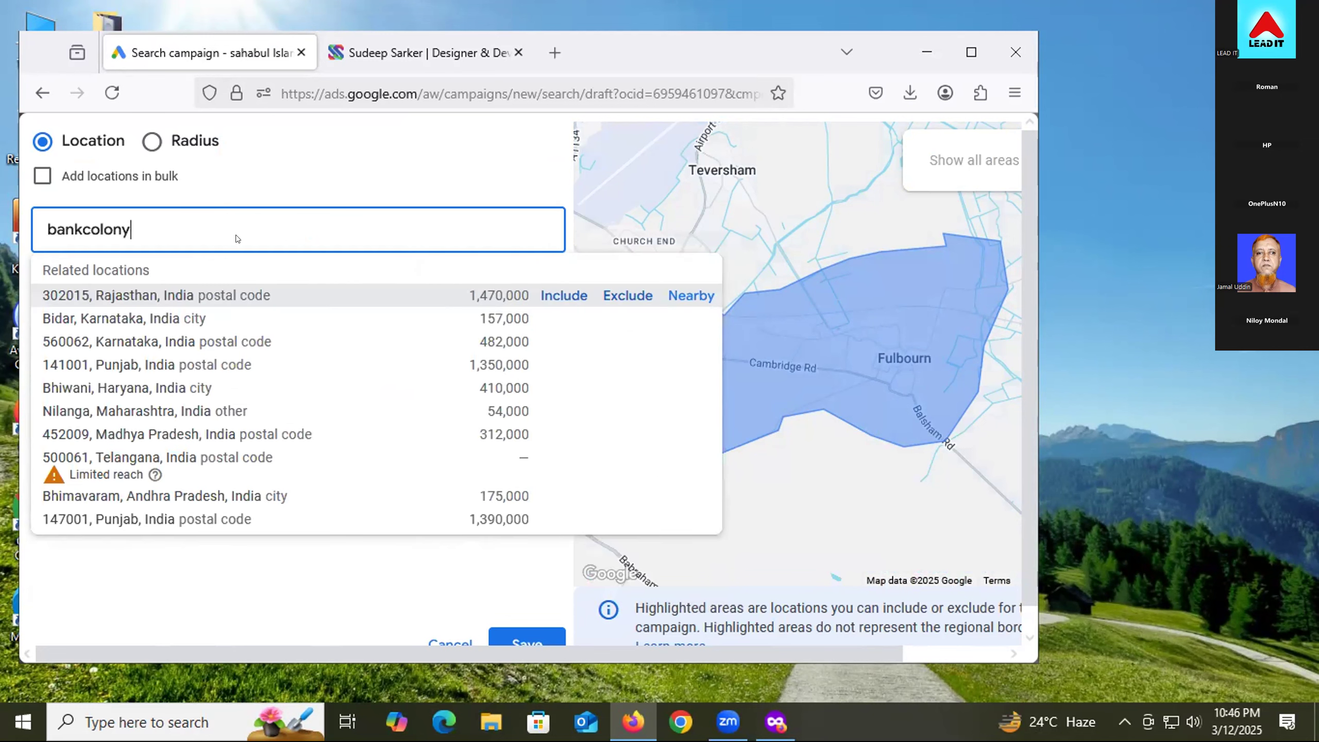
pyautogui.write(', Savar')
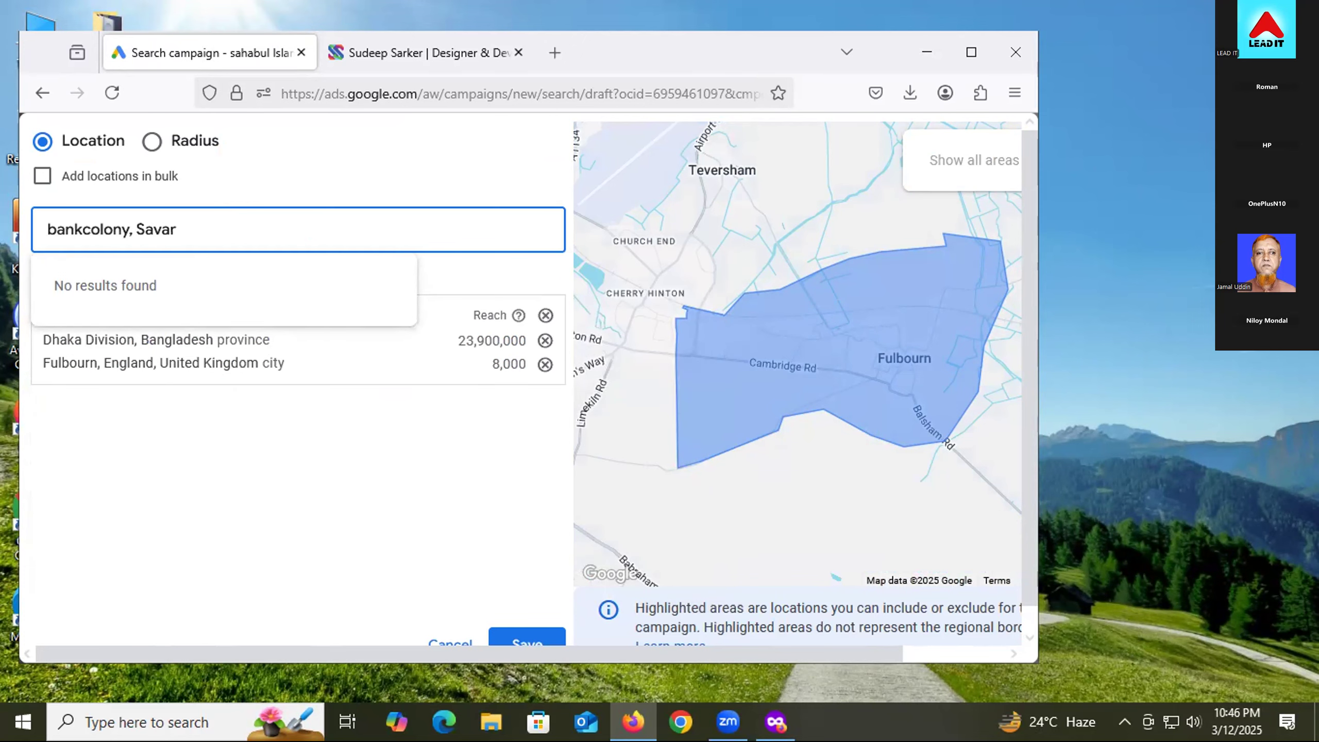
pyautogui.press('BackSpace')
pyautogui.press('BackSpace')
pyautogui.press('BackSpace')
pyautogui.press('BackSpace')
pyautogui.press('BackSpace')
pyautogui.press('BackSpace')
pyautogui.press('BackSpace')
pyautogui.press('BackSpace')
pyautogui.press('BackSpace')
pyautogui.press('BackSpace')
pyautogui.press('BackSpace')
pyautogui.press('BackSpace')
pyautogui.press('BackSpace')
pyautogui.press('BackSpace')
pyautogui.press('BackSpace')
pyautogui.press('BackSpace')
pyautogui.press('BackSpace')
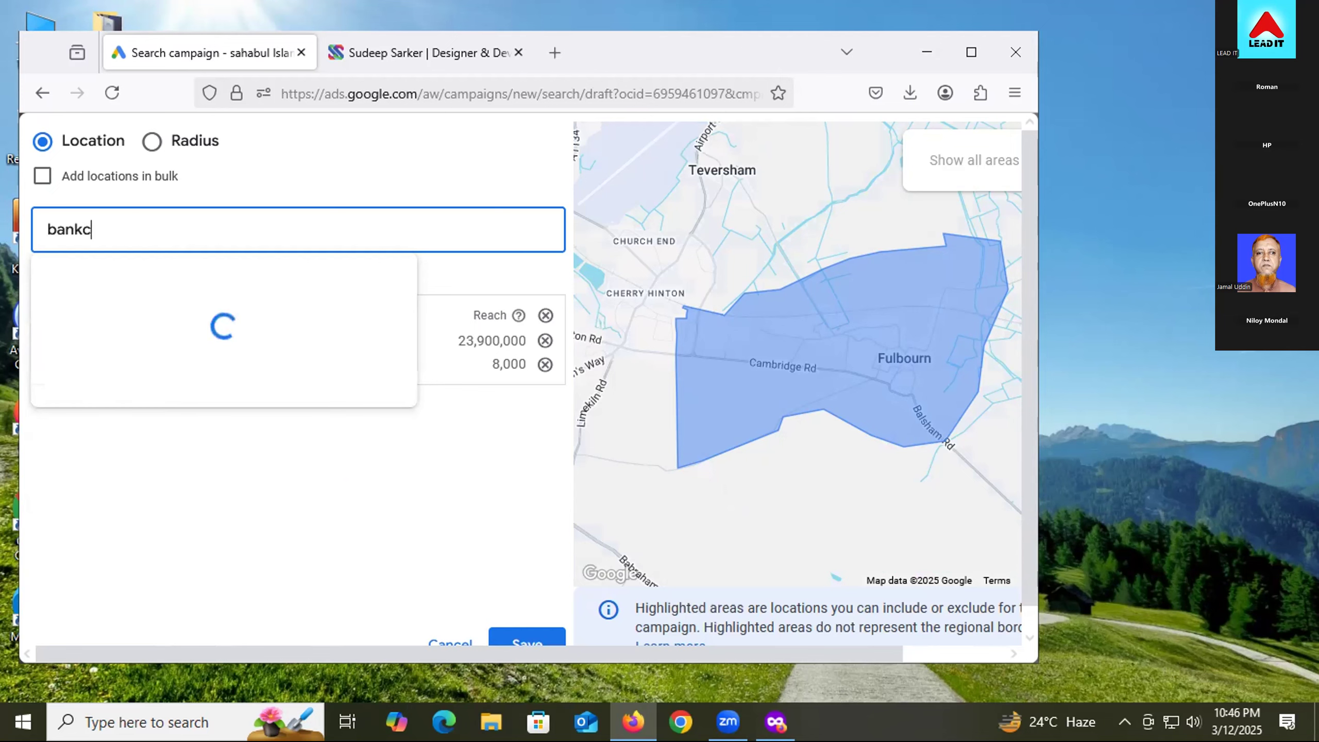
pyautogui.write('Sac')
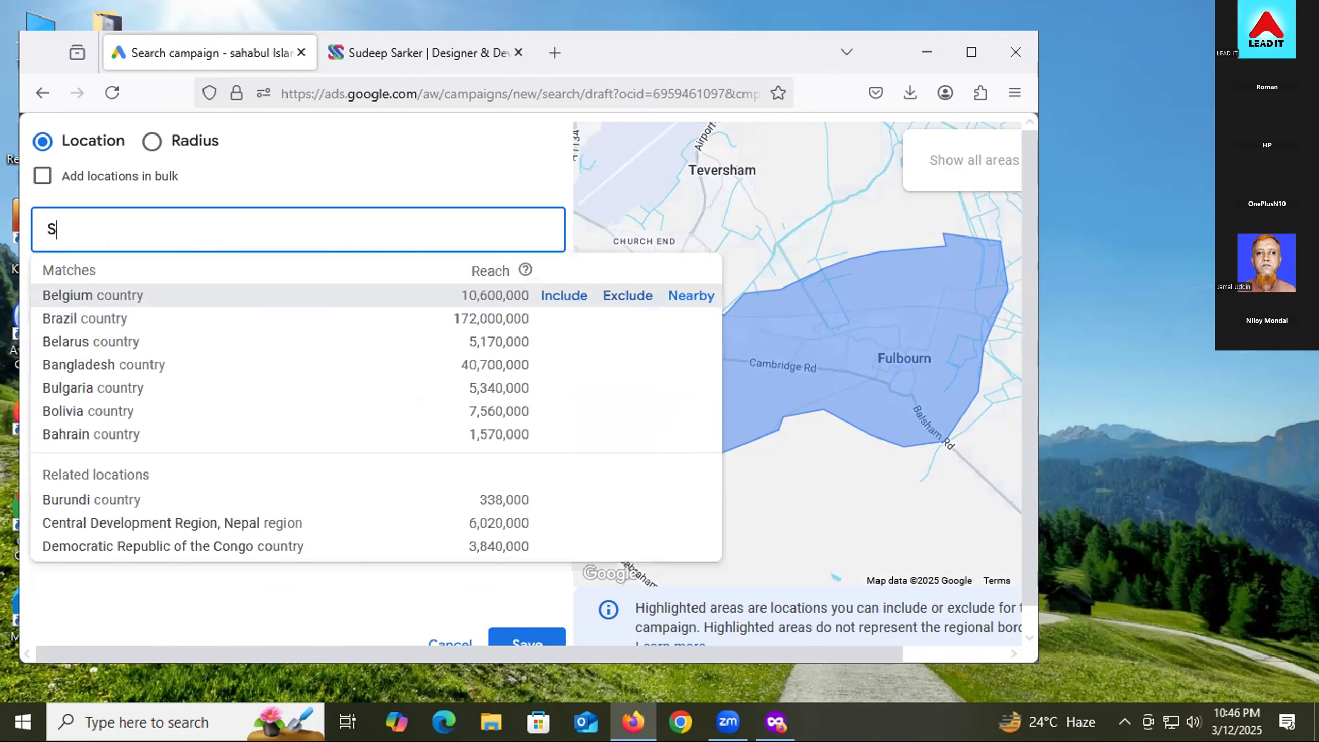
pyautogui.press('BackSpace')
pyautogui.press('BackSpace')
pyautogui.press('BackSpace')
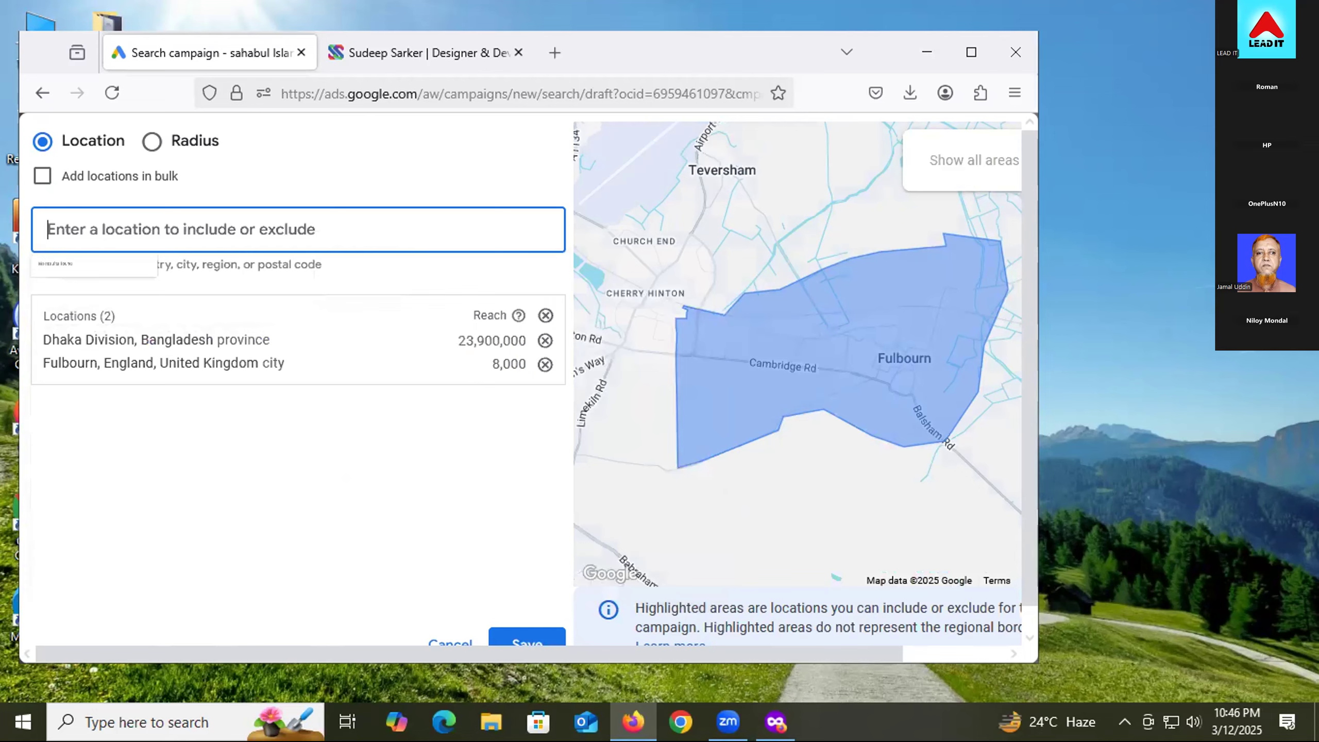
# - Search for "Dhaka sava", try adding Savar, Dhaka Division, Bangladesh, and discard the unsaved location changes
pyautogui.write('Dhaka sava')
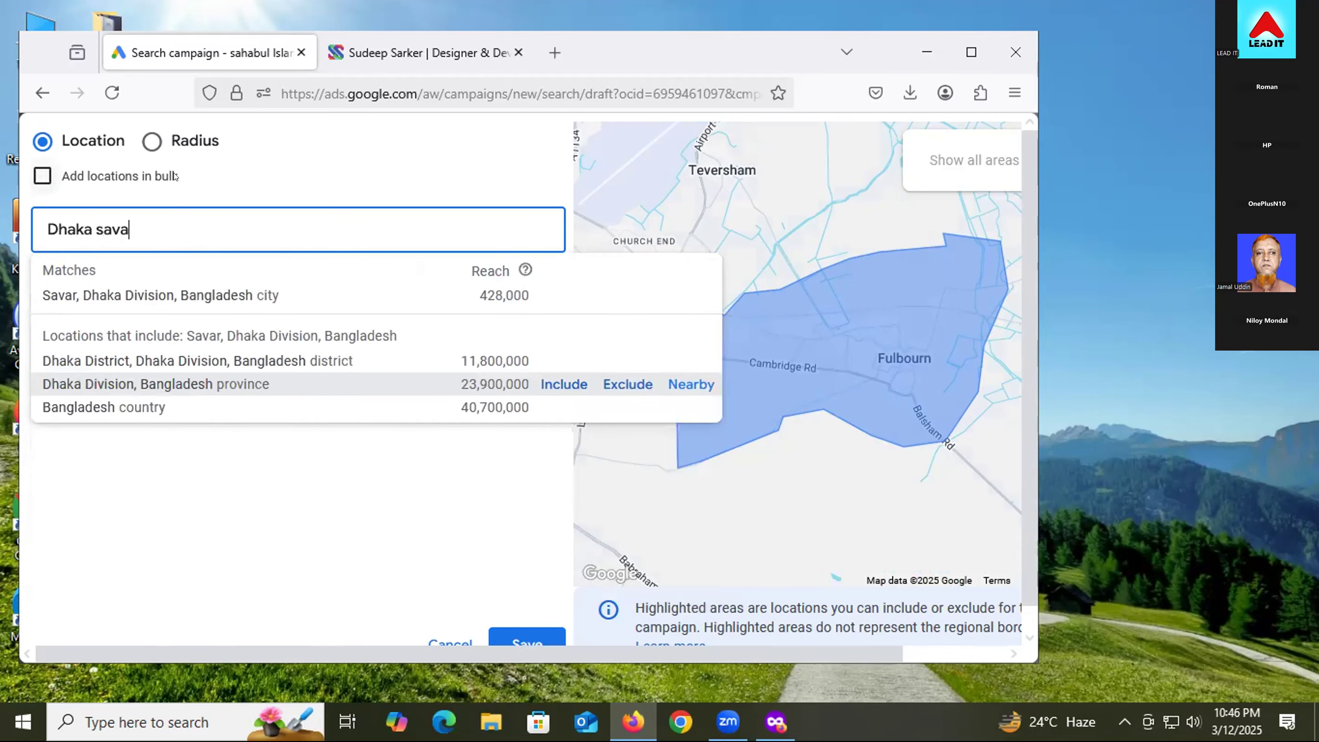
pyautogui.moveTo(189, 286)
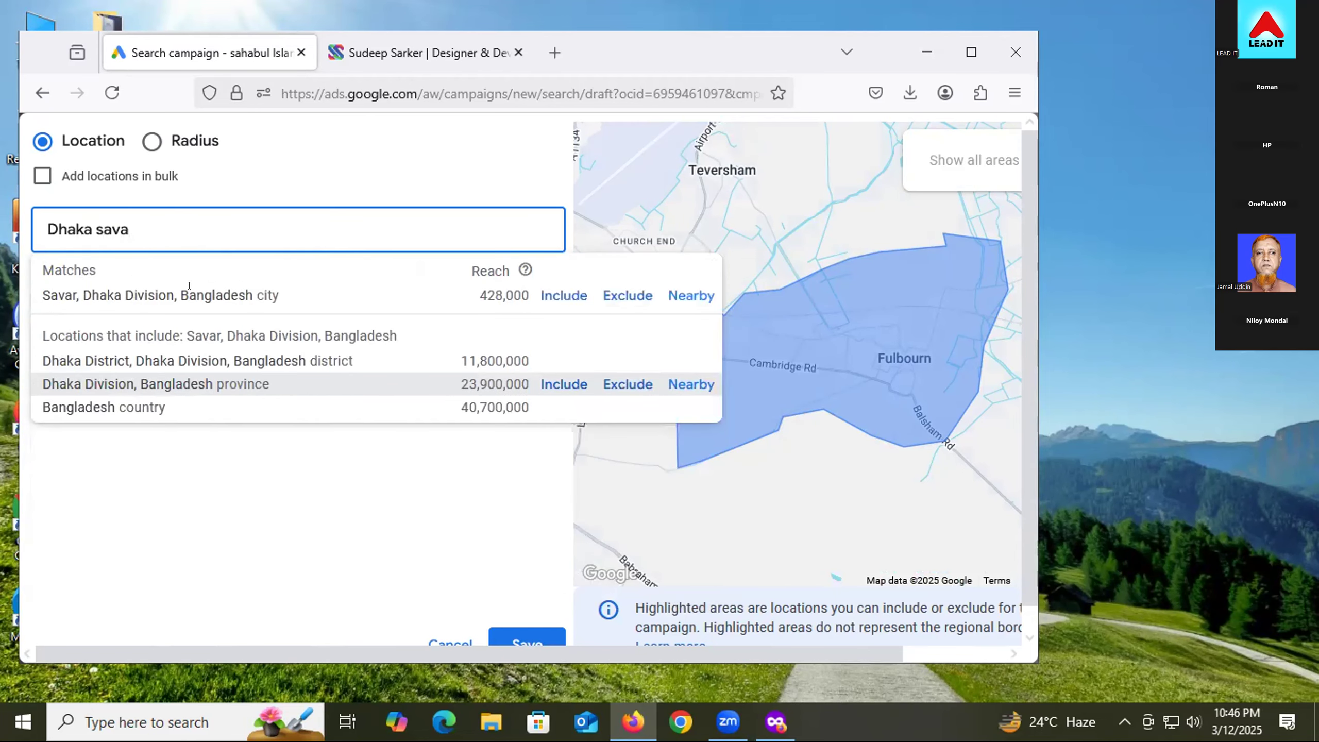
pyautogui.click(159, 286)
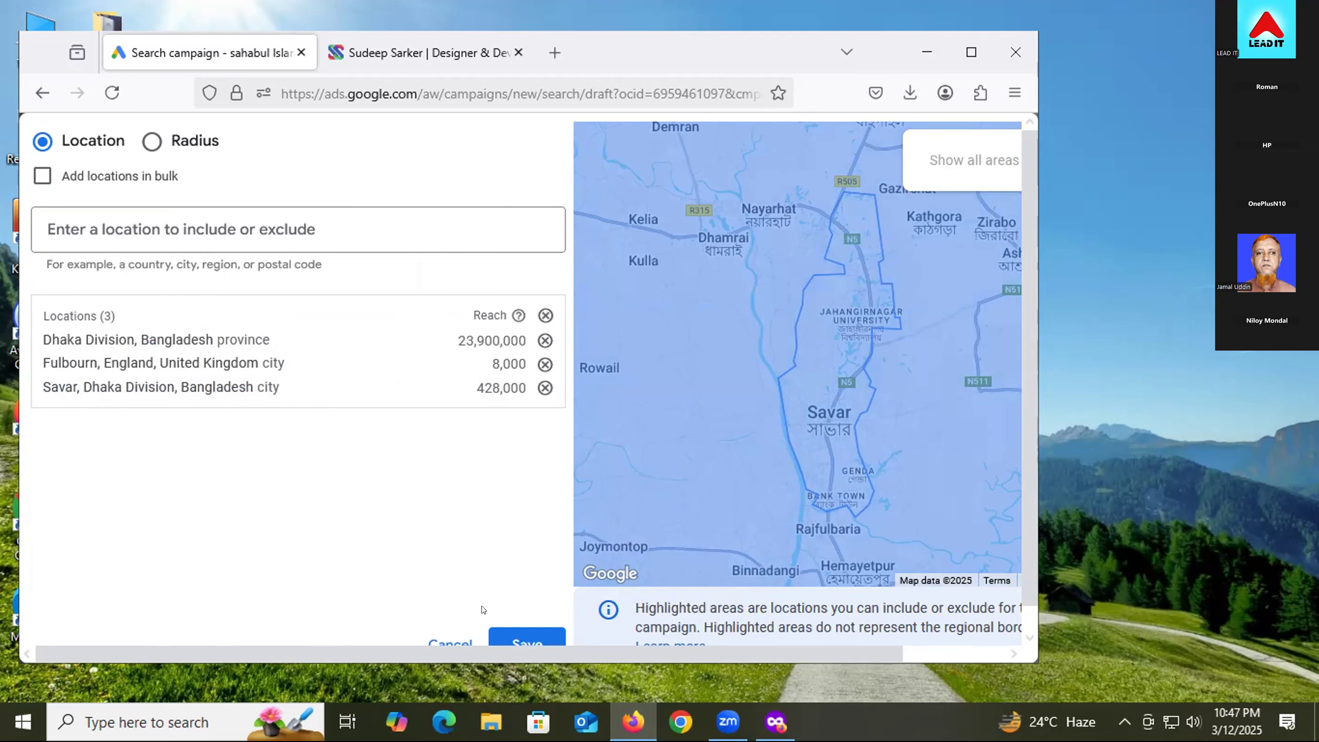
pyautogui.click(438, 640)
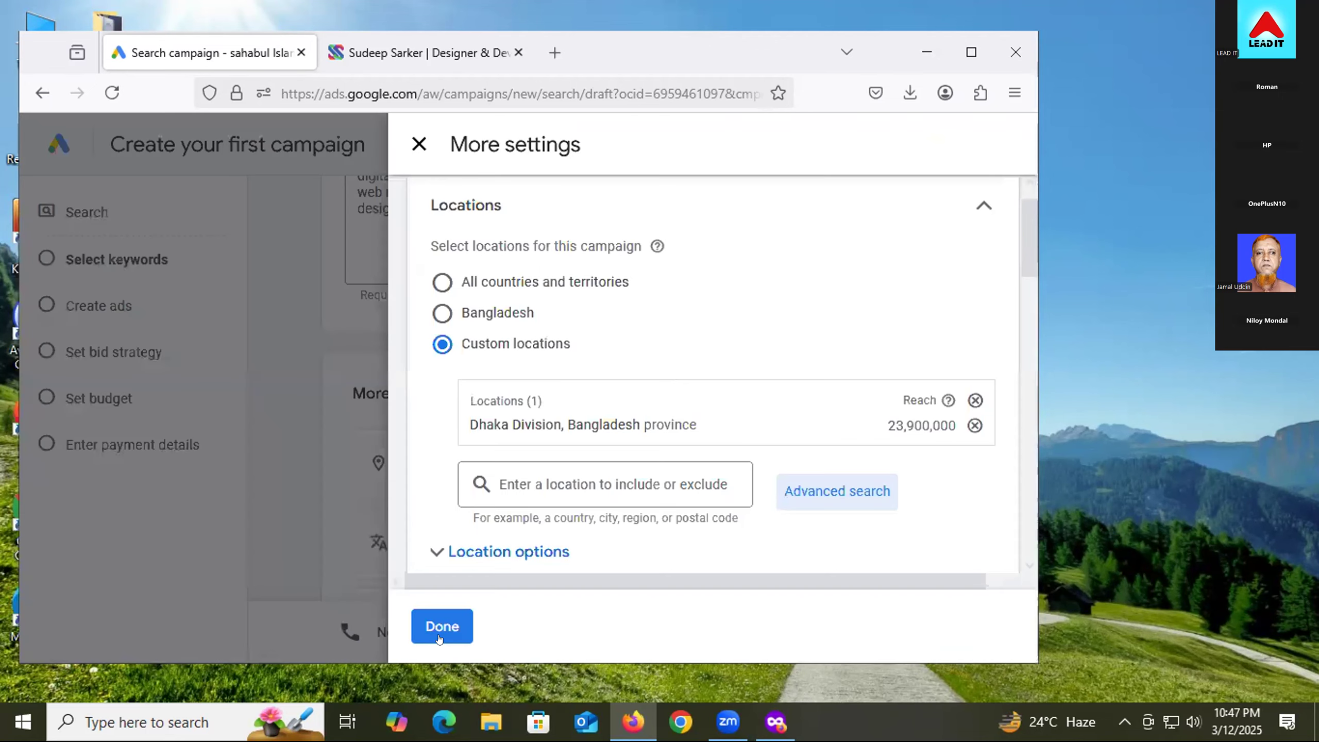
# - Examine Dhaka Division's area and its include or exclude choices on the advanced search map, and leave without changes
pyautogui.click(796, 474)
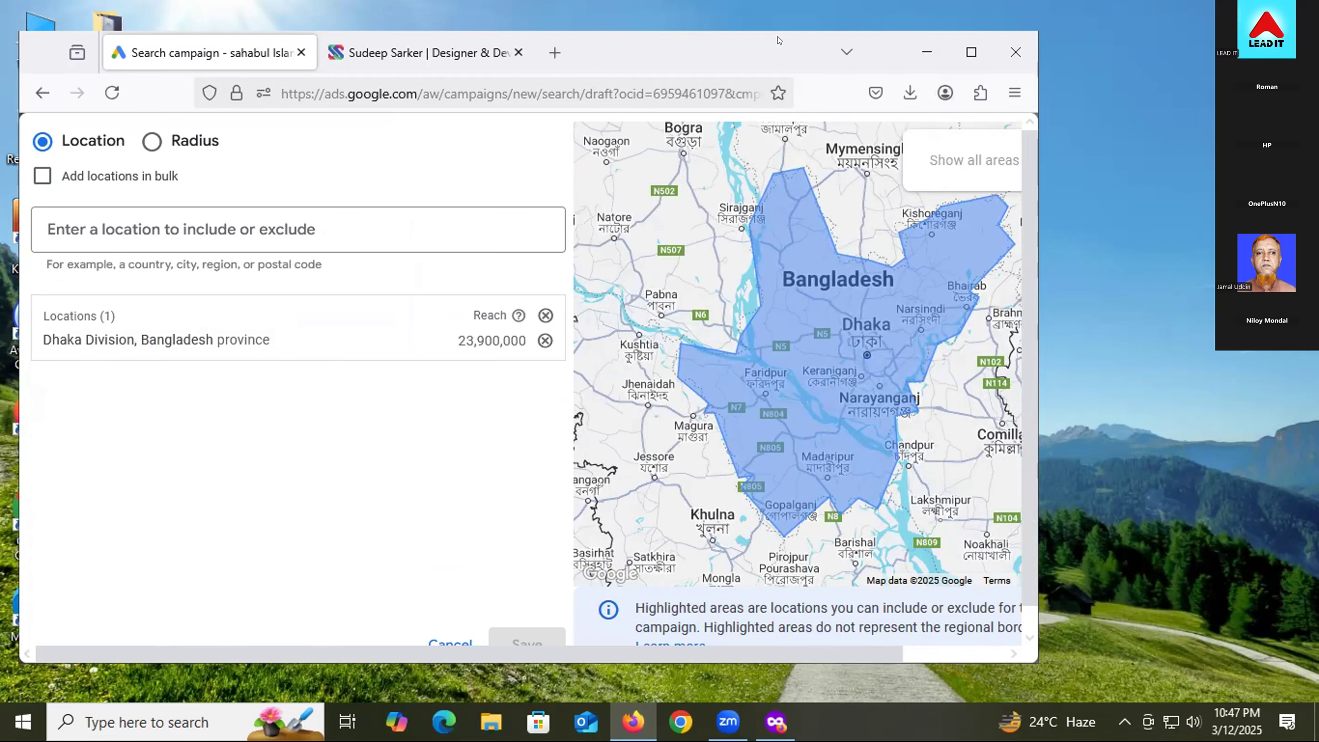
pyautogui.moveTo(775, 37); pyautogui.dragTo(775, 82)
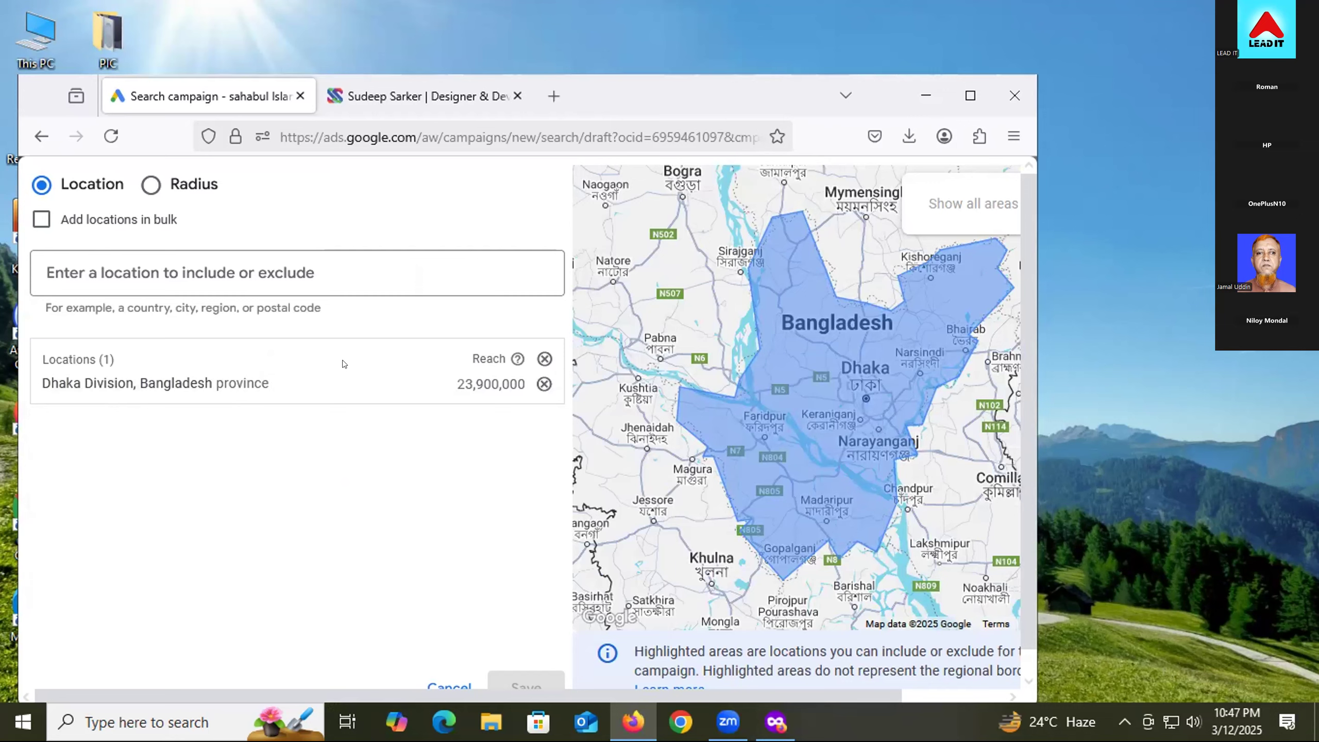
pyautogui.click(140, 382)
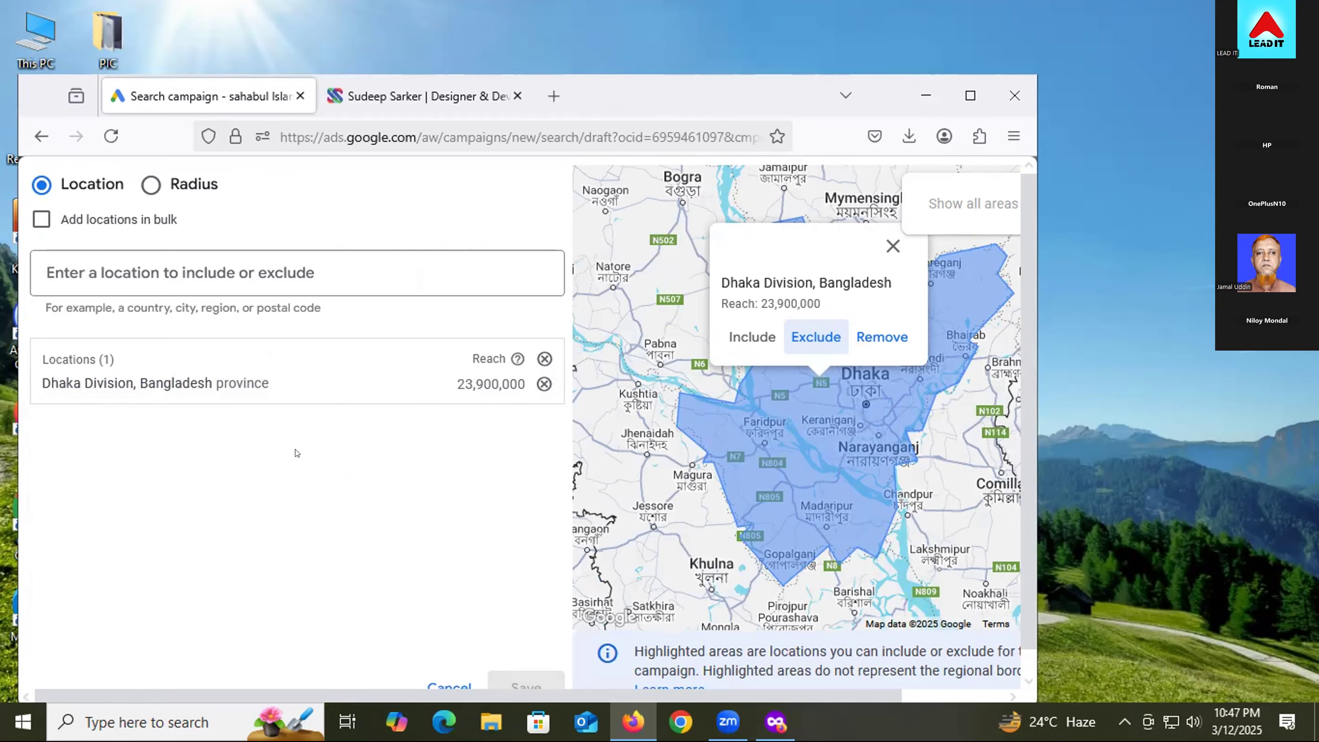
pyautogui.click(440, 685)
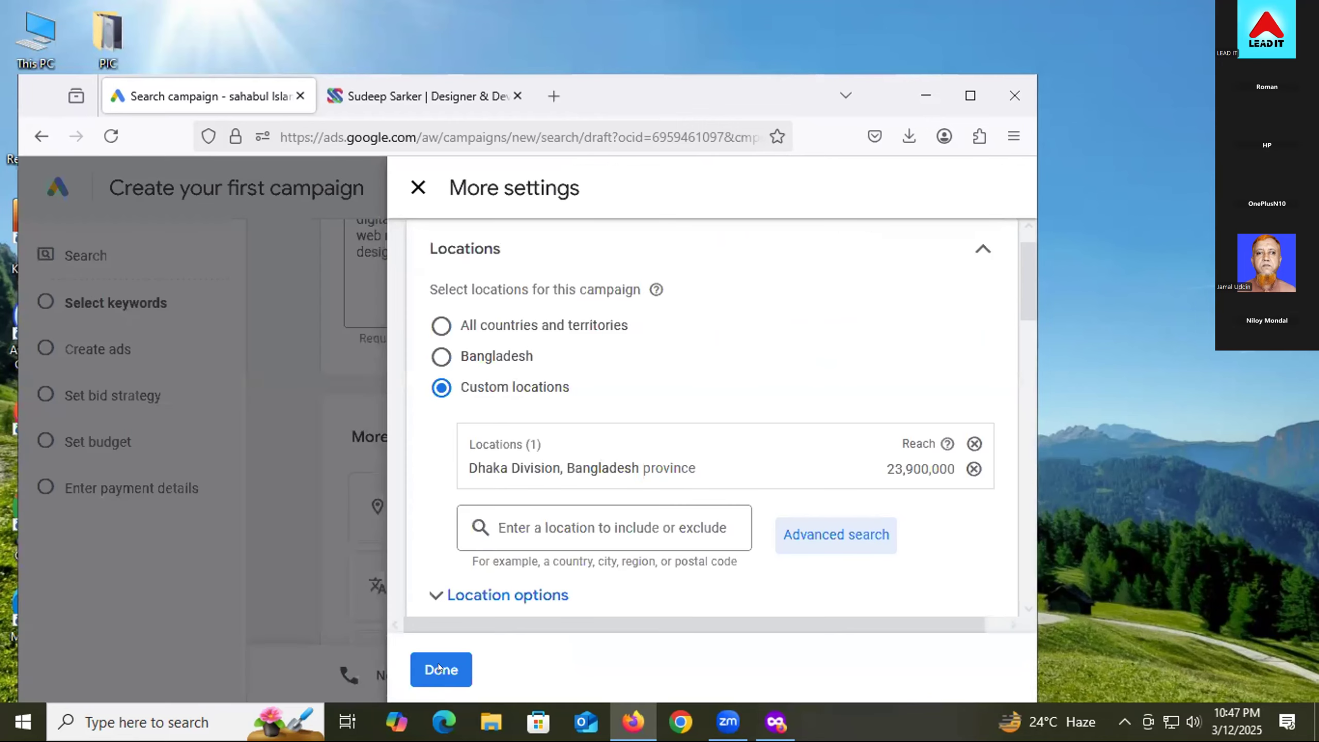
# - Remove Dhaka Division, Bangladesh from the campaign's custom locations
pyautogui.scroll(-3, 590, 484)
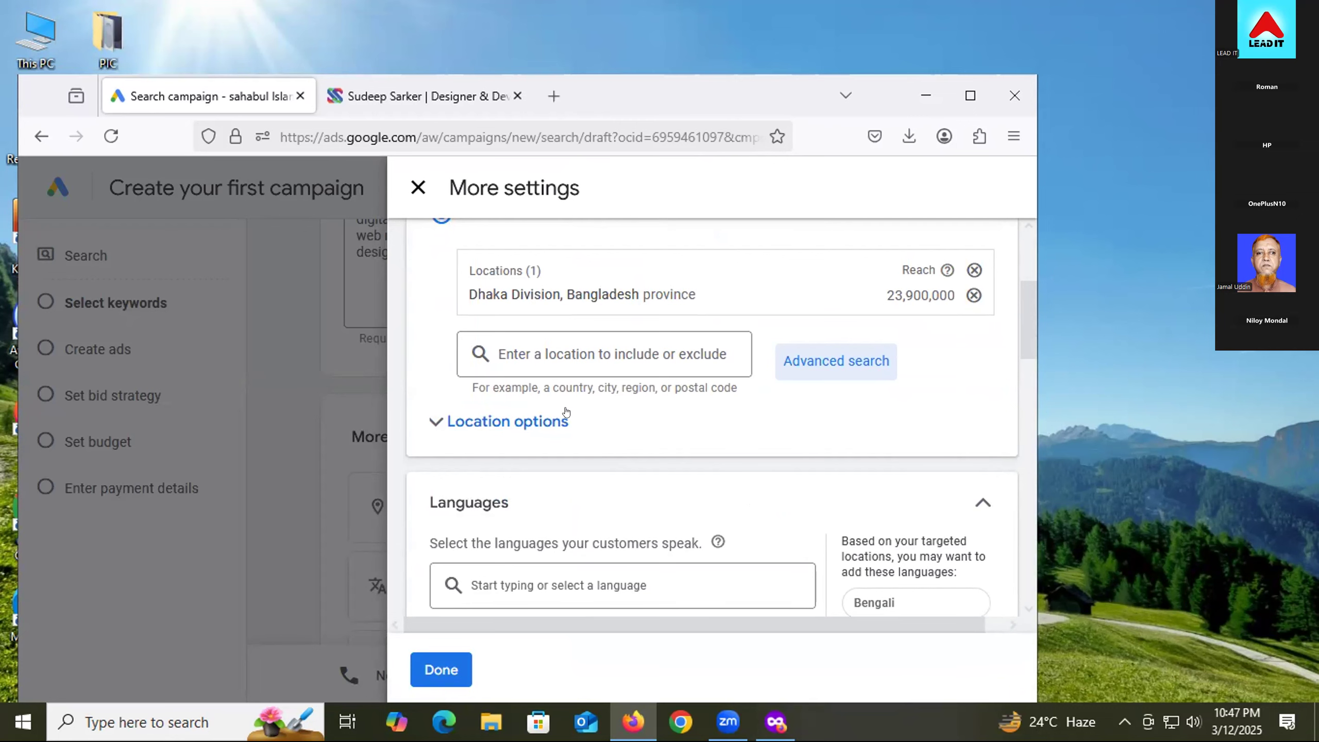
pyautogui.click(974, 296)
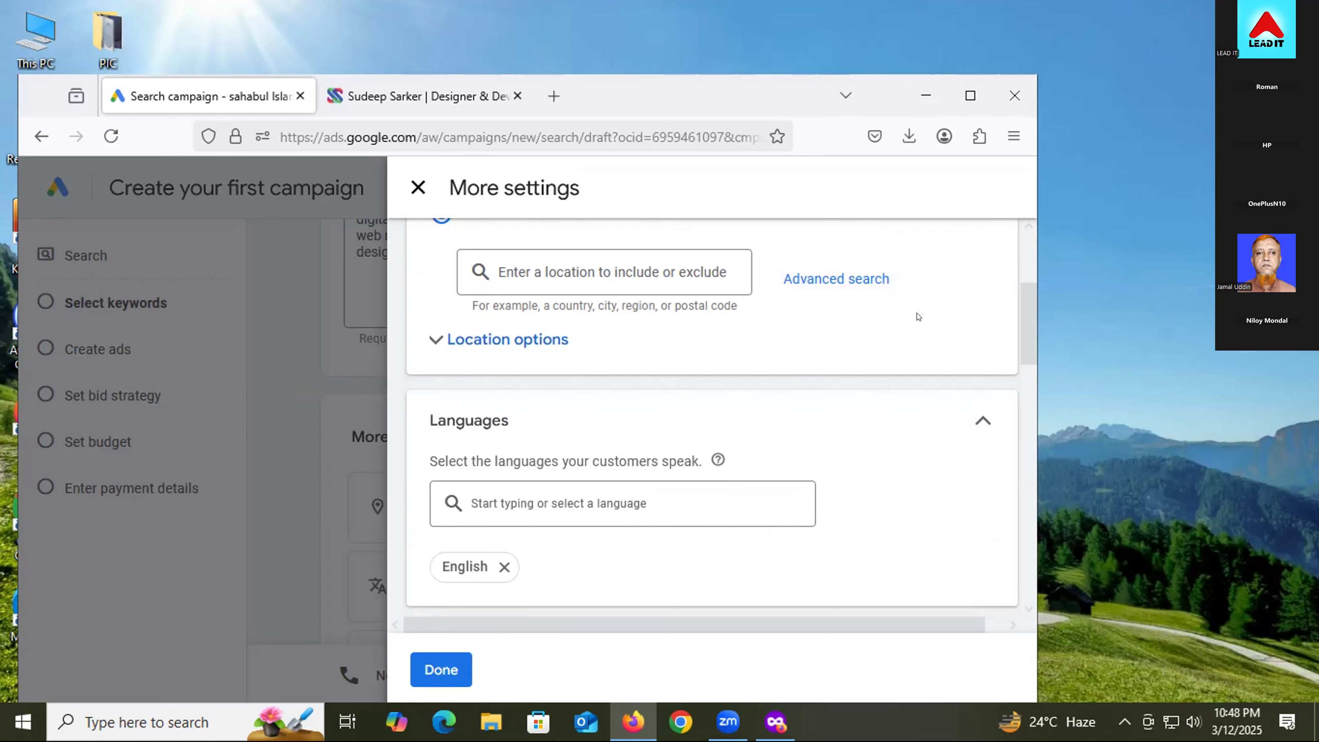
pyautogui.scroll(3, 1019, 312)
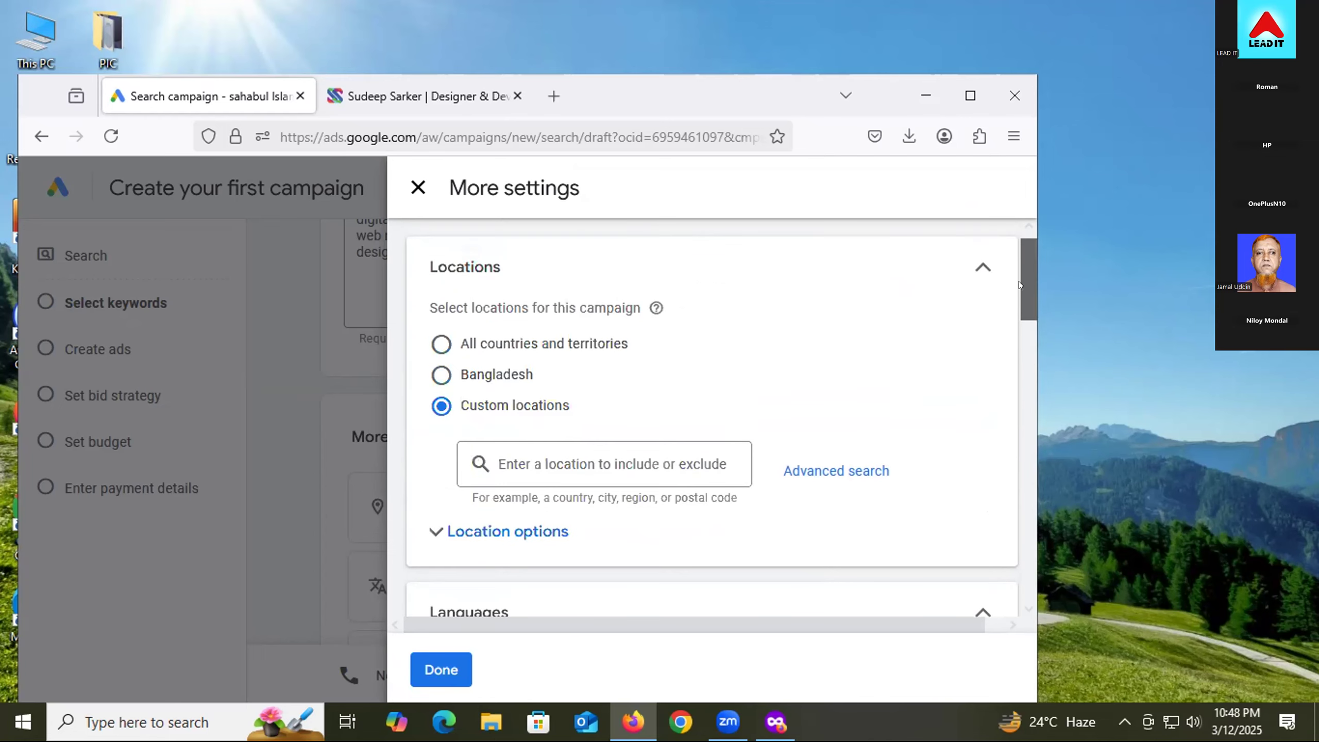
# - Search the advanced locations for "Dhaka savar", include Savar, Dhaka Division, Bangladesh, and save it as the campaign's custom location
pyautogui.scroll(-1, 1019, 303)
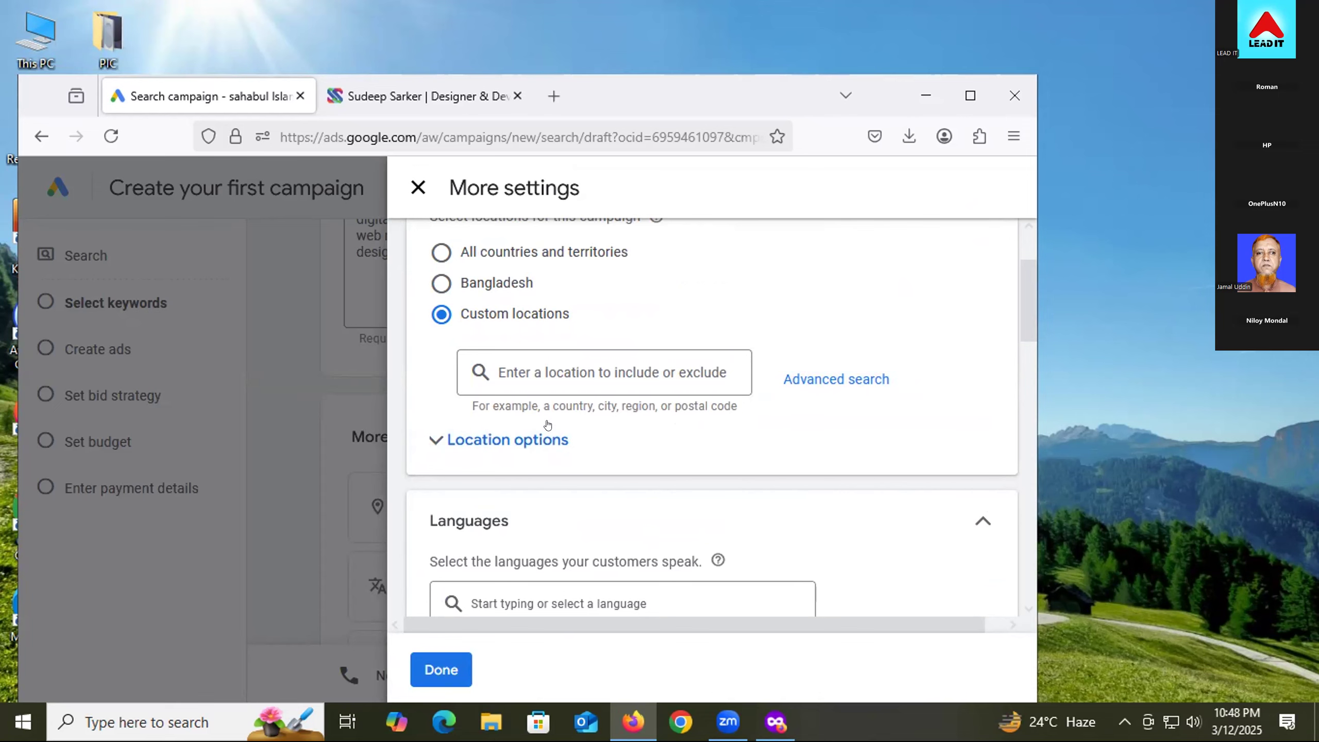
pyautogui.moveTo(619, 89); pyautogui.dragTo(661, 108)
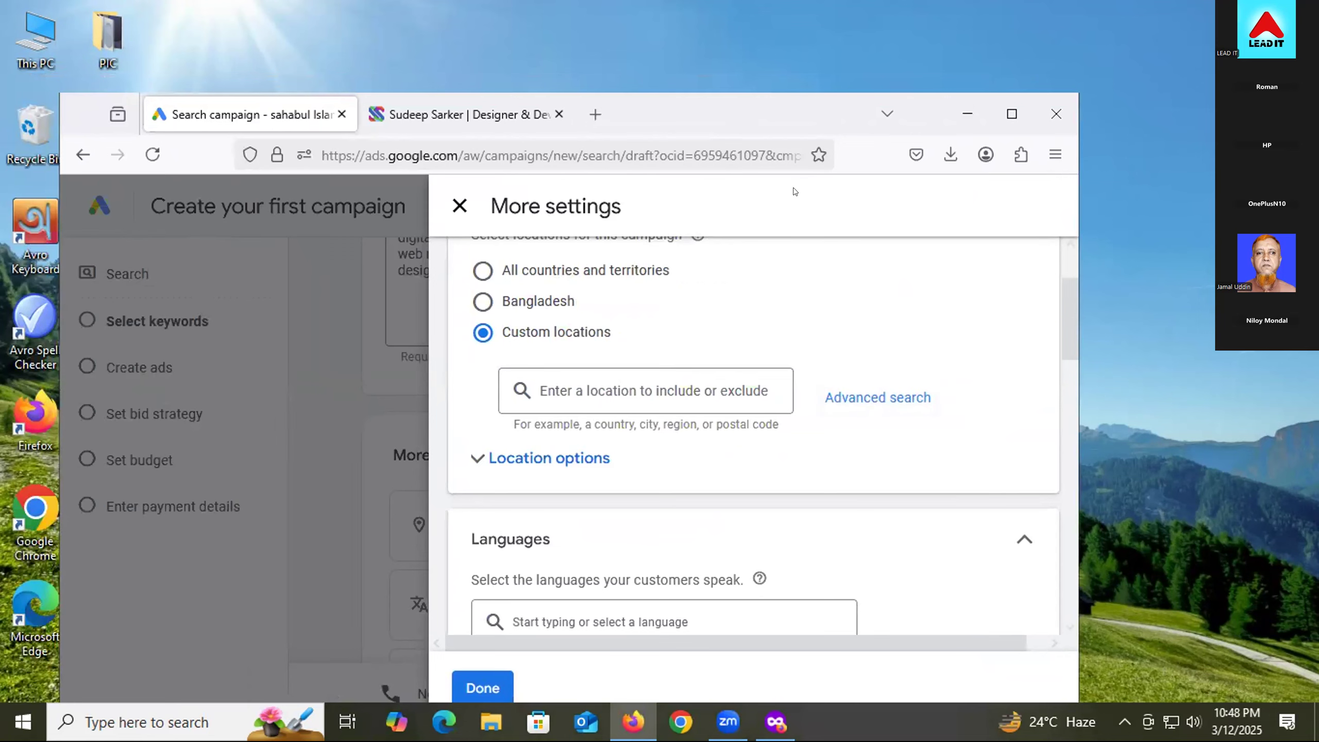
pyautogui.moveTo(745, 113); pyautogui.dragTo(836, 121)
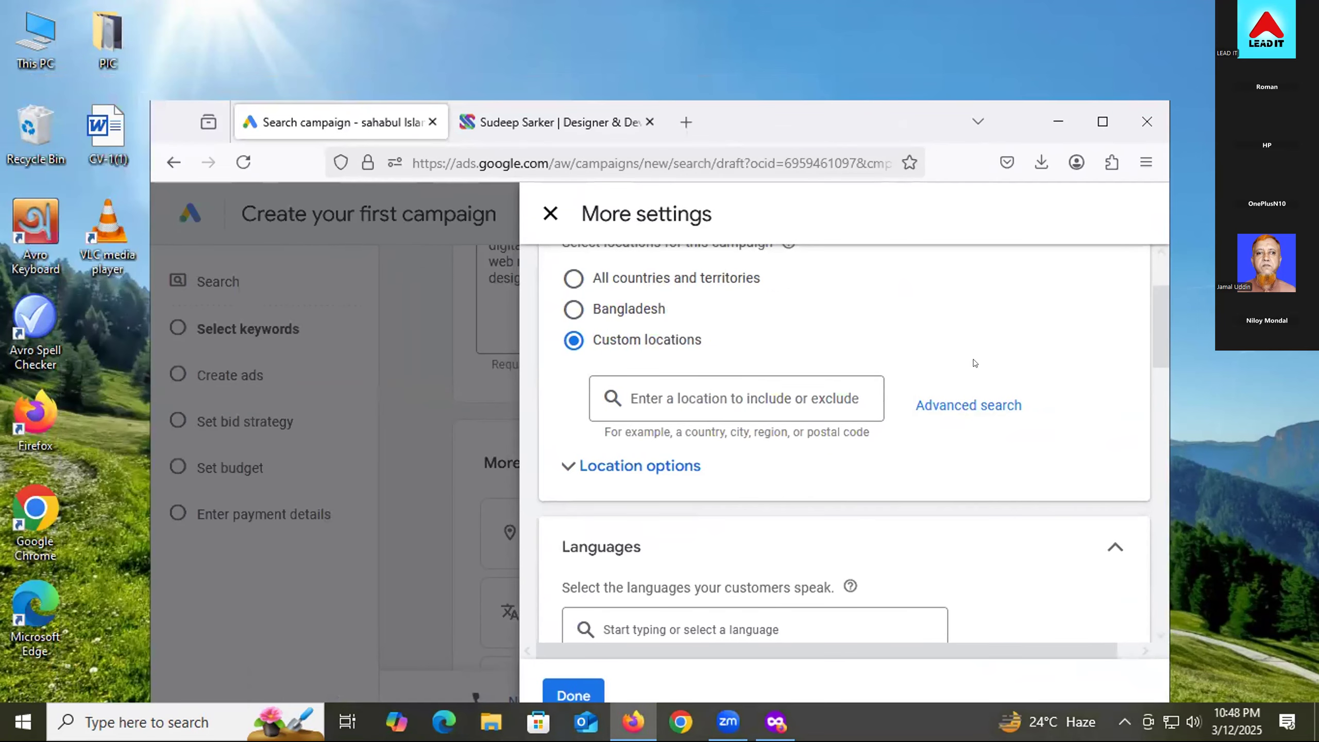
pyautogui.click(965, 399)
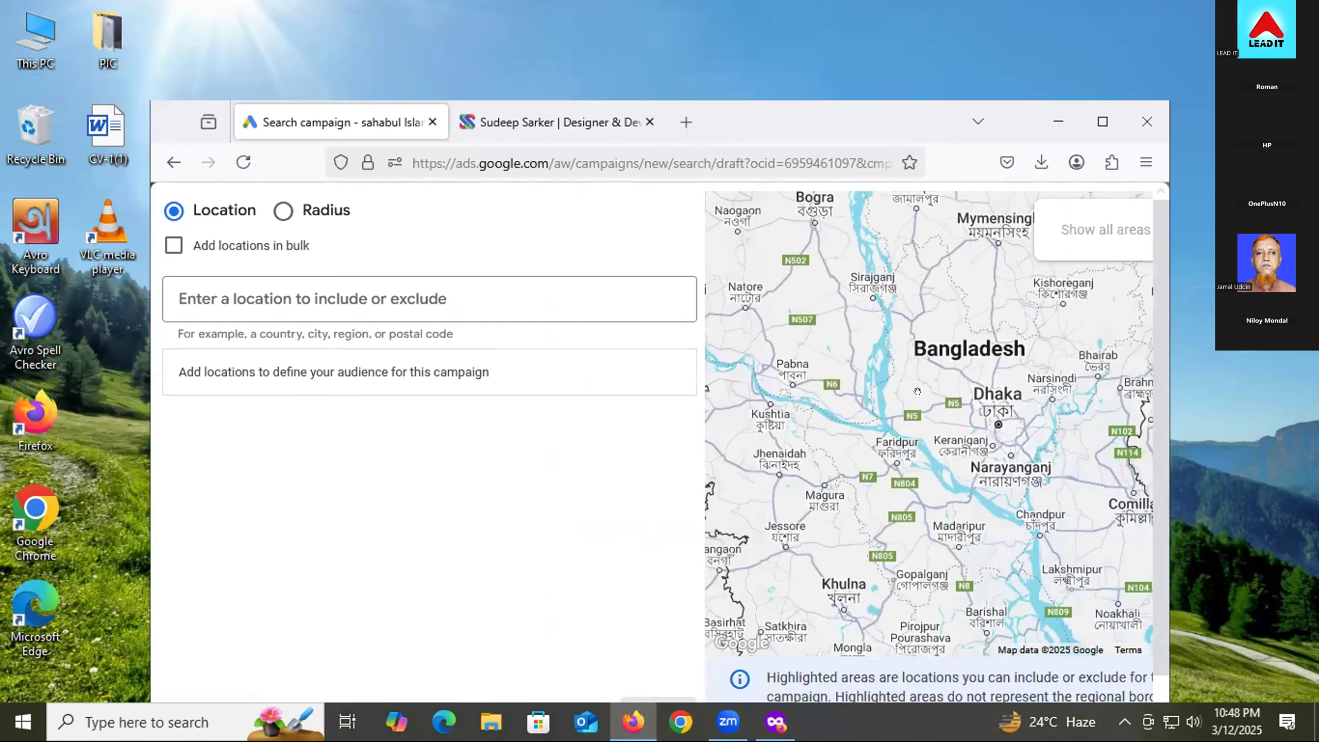
pyautogui.click(375, 299)
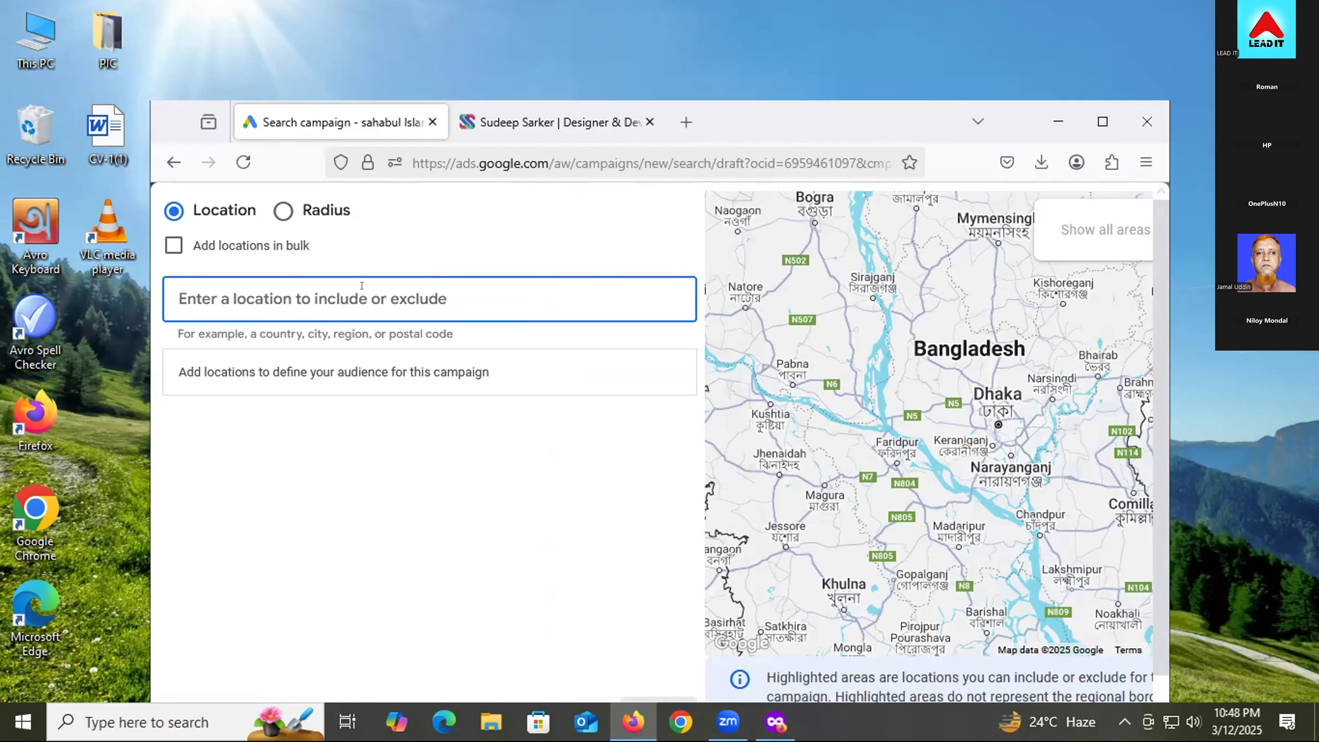
pyautogui.write('Dh')
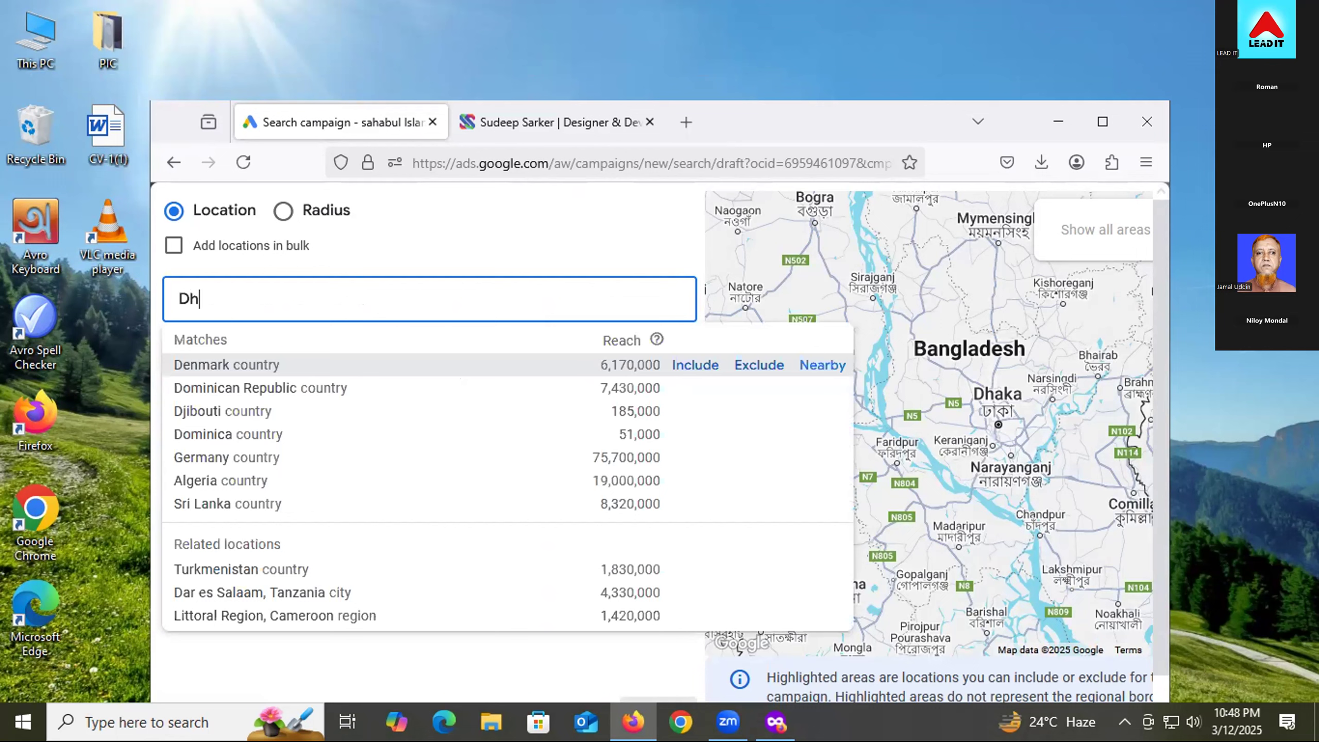
pyautogui.write('aka s')
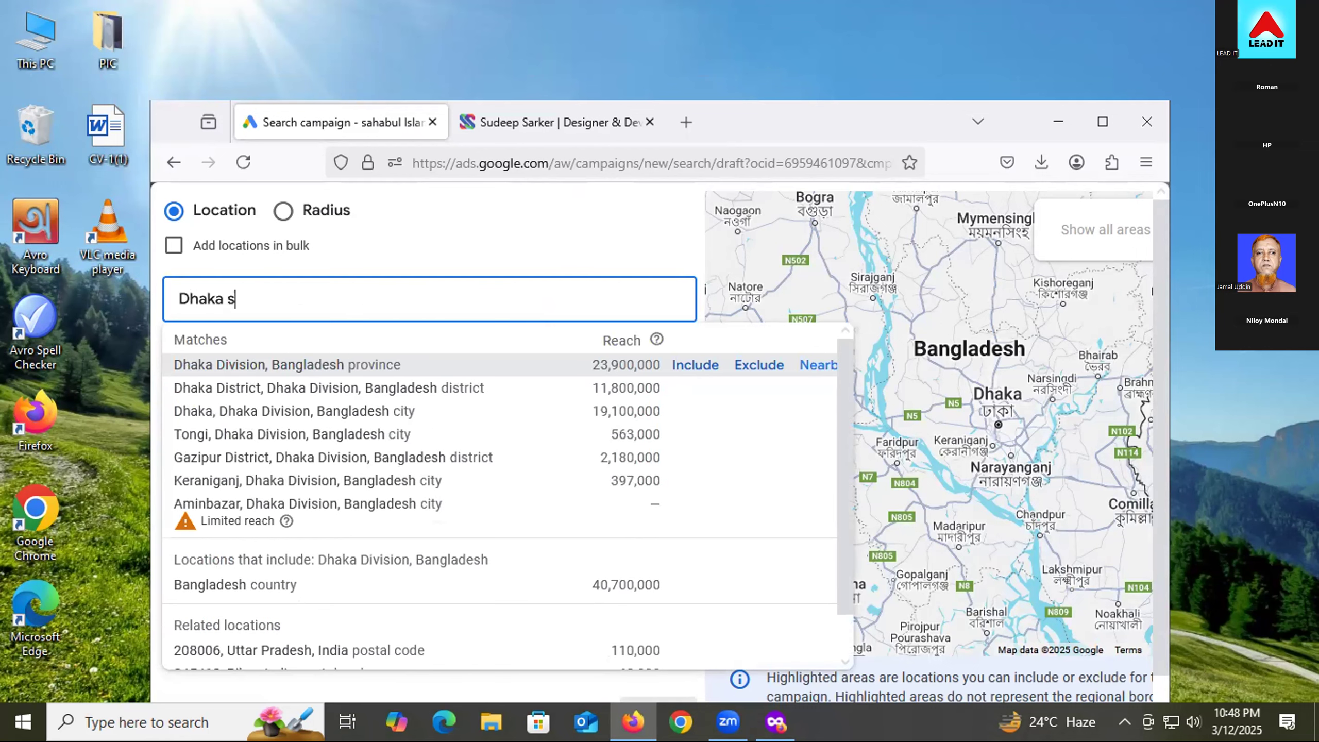
pyautogui.write('avar')
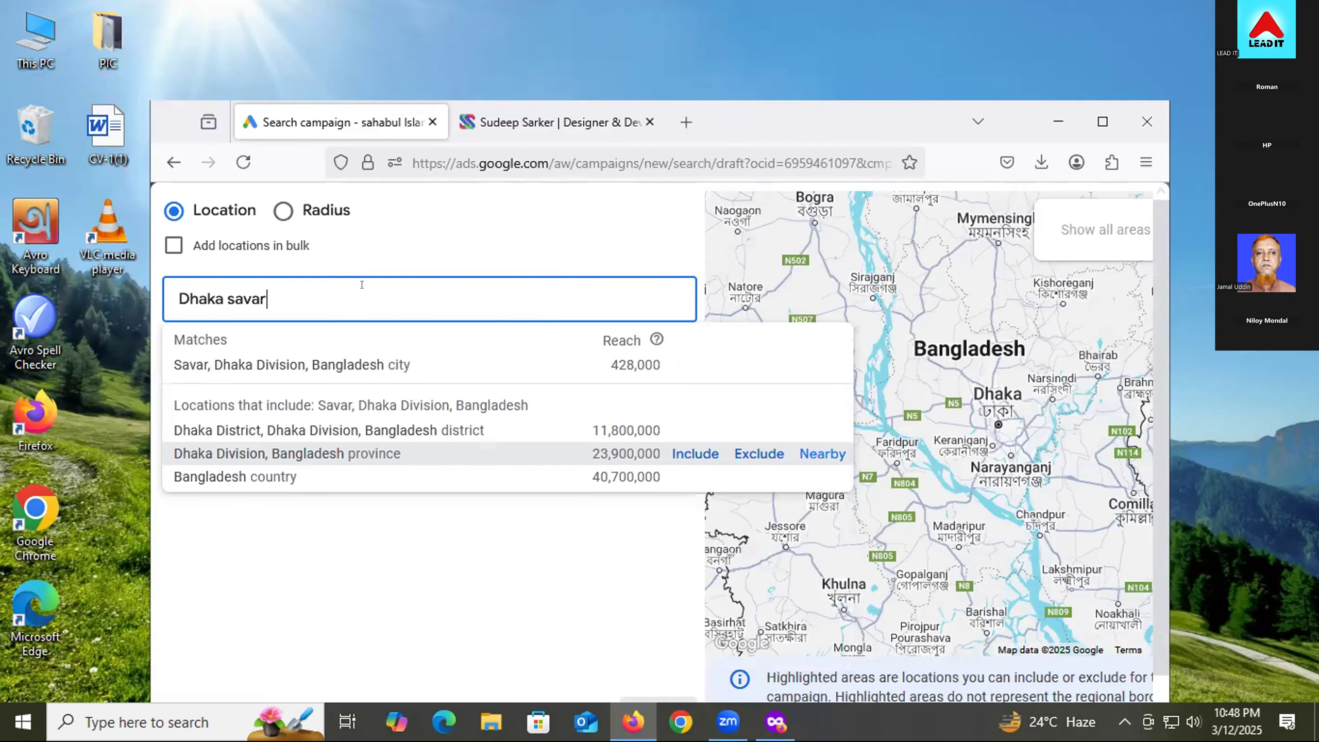
pyautogui.click(237, 358)
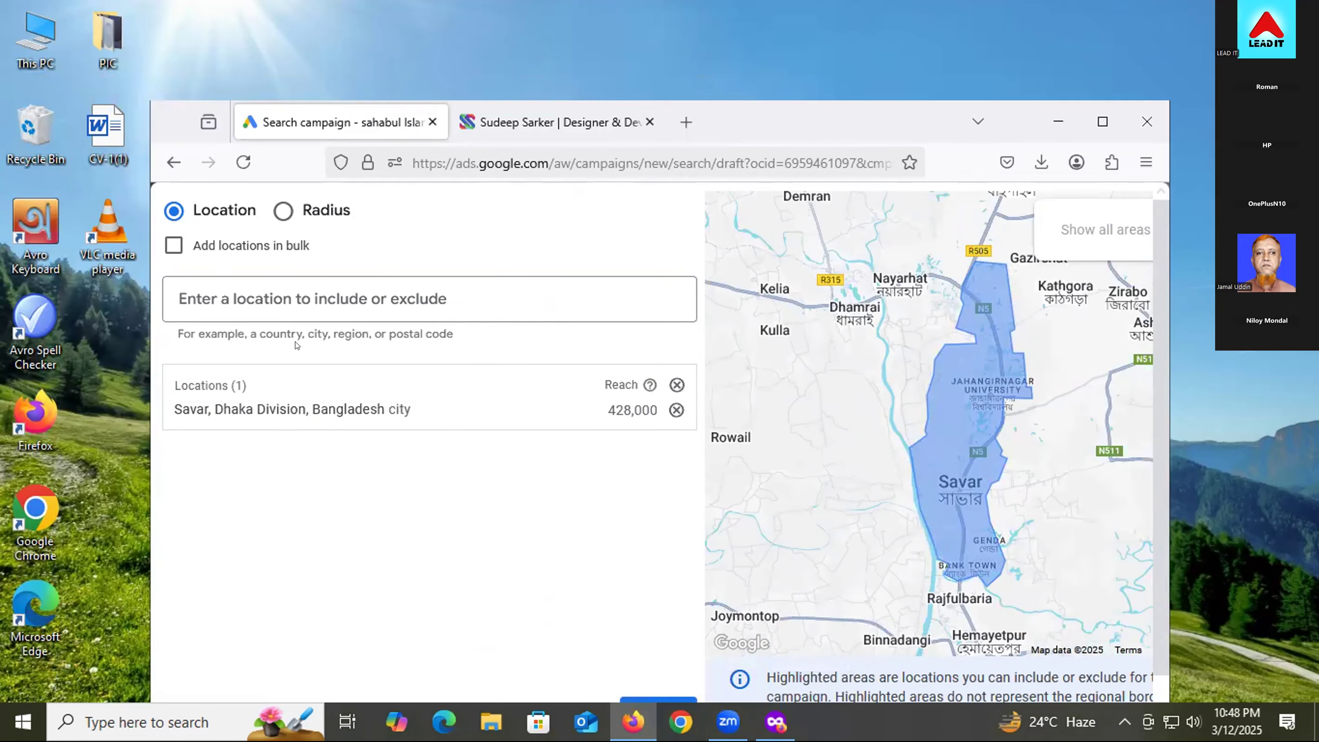
pyautogui.moveTo(761, 113); pyautogui.dragTo(649, 93)
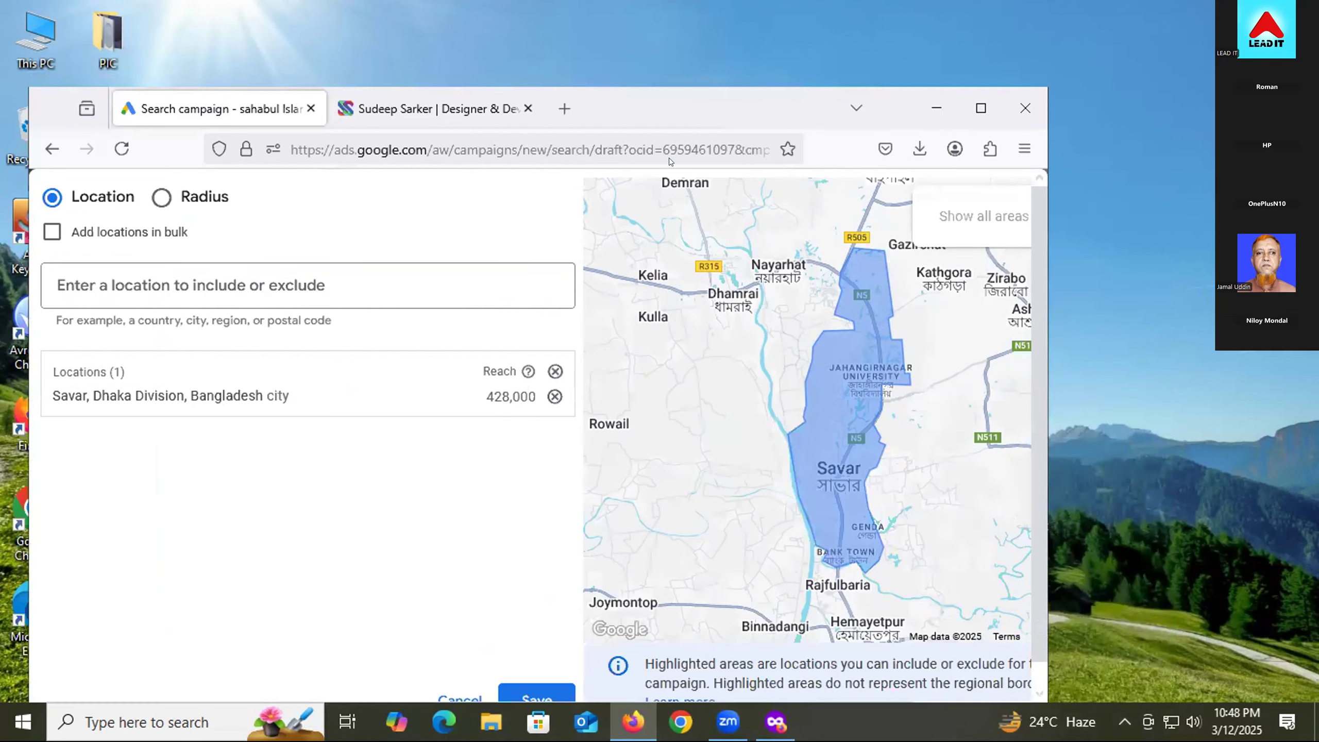
pyautogui.click(529, 691)
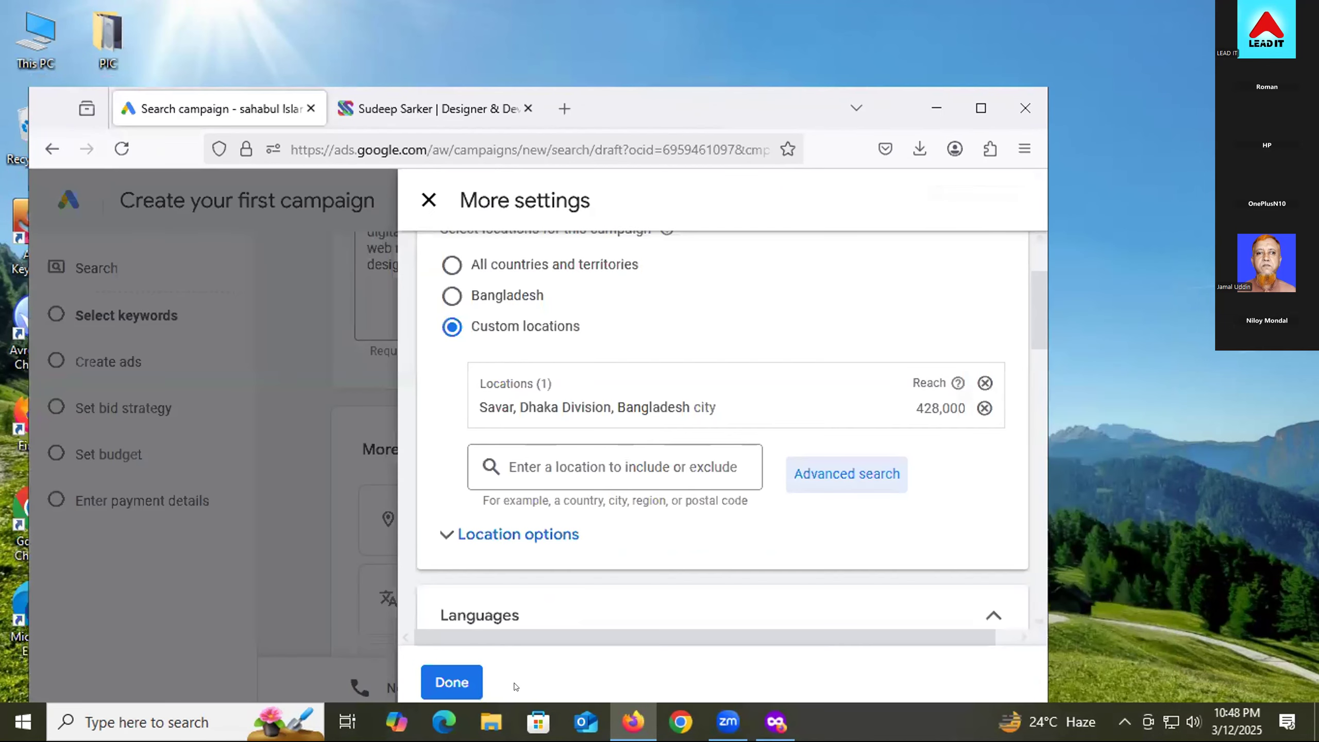
# - Add Bengali to the languages the campaign's customers speak, and close the additional settings
pyautogui.moveTo(622, 95); pyautogui.dragTo(605, 50)
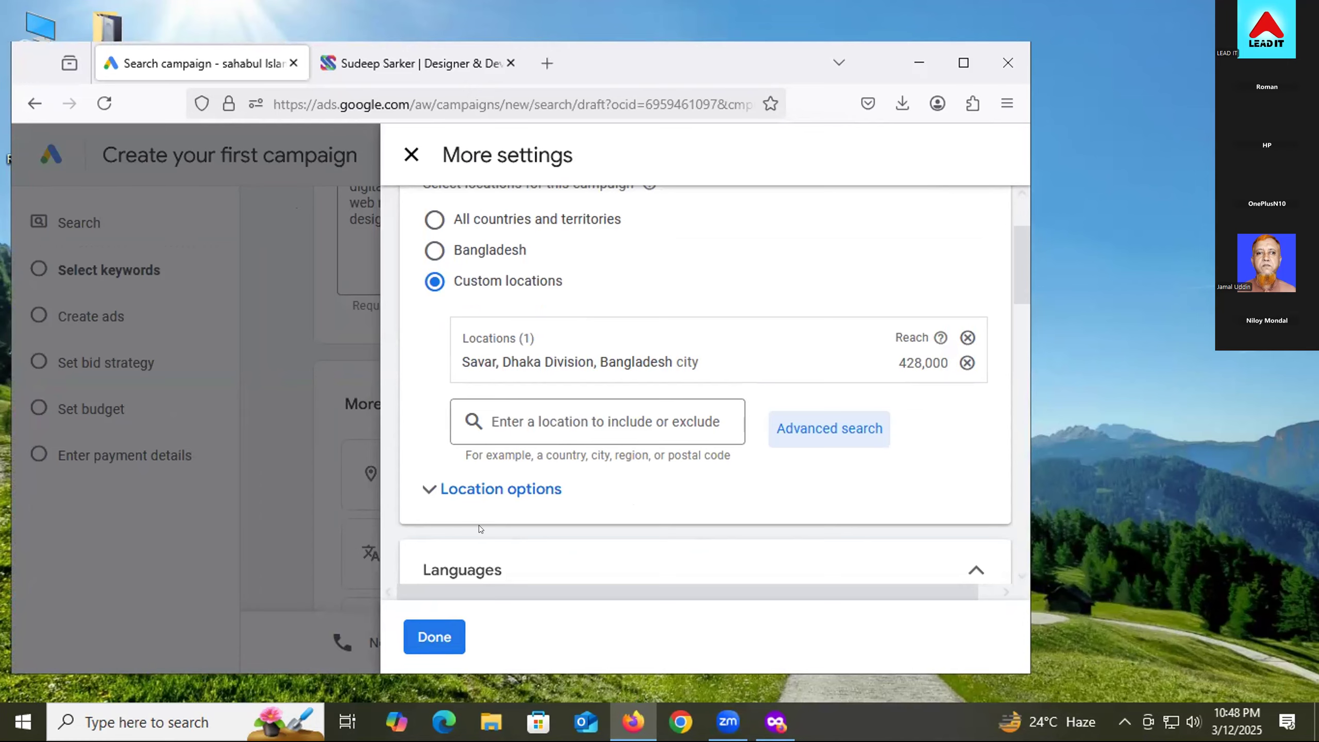
pyautogui.scroll(-5, 468, 499)
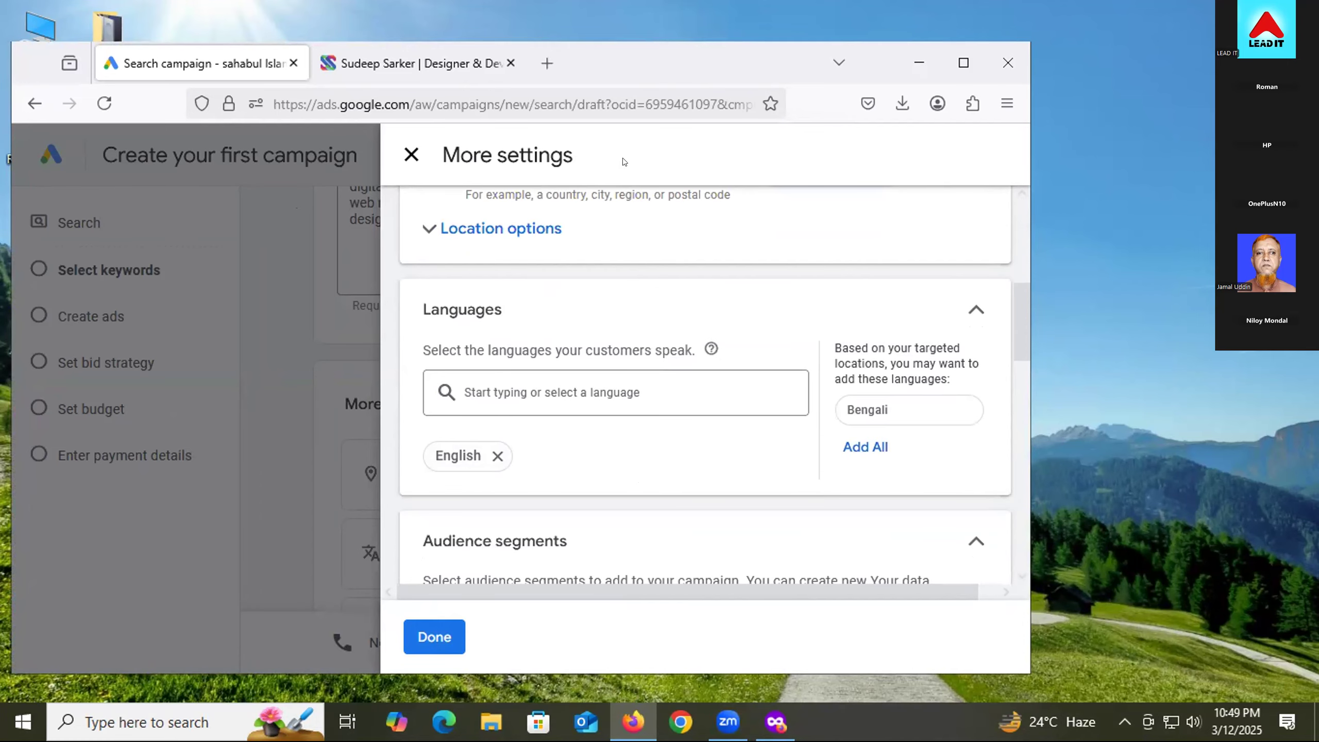
pyautogui.moveTo(666, 53); pyautogui.dragTo(672, 80)
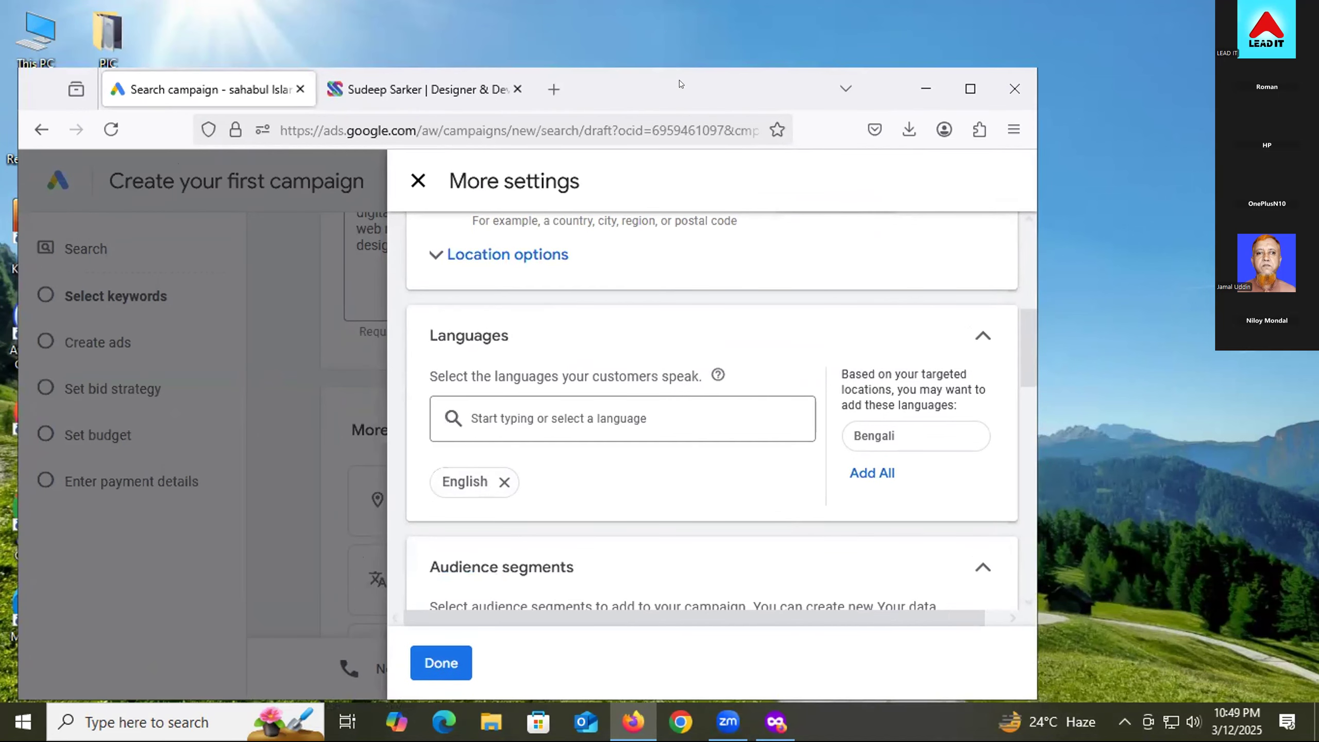
pyautogui.click(488, 410)
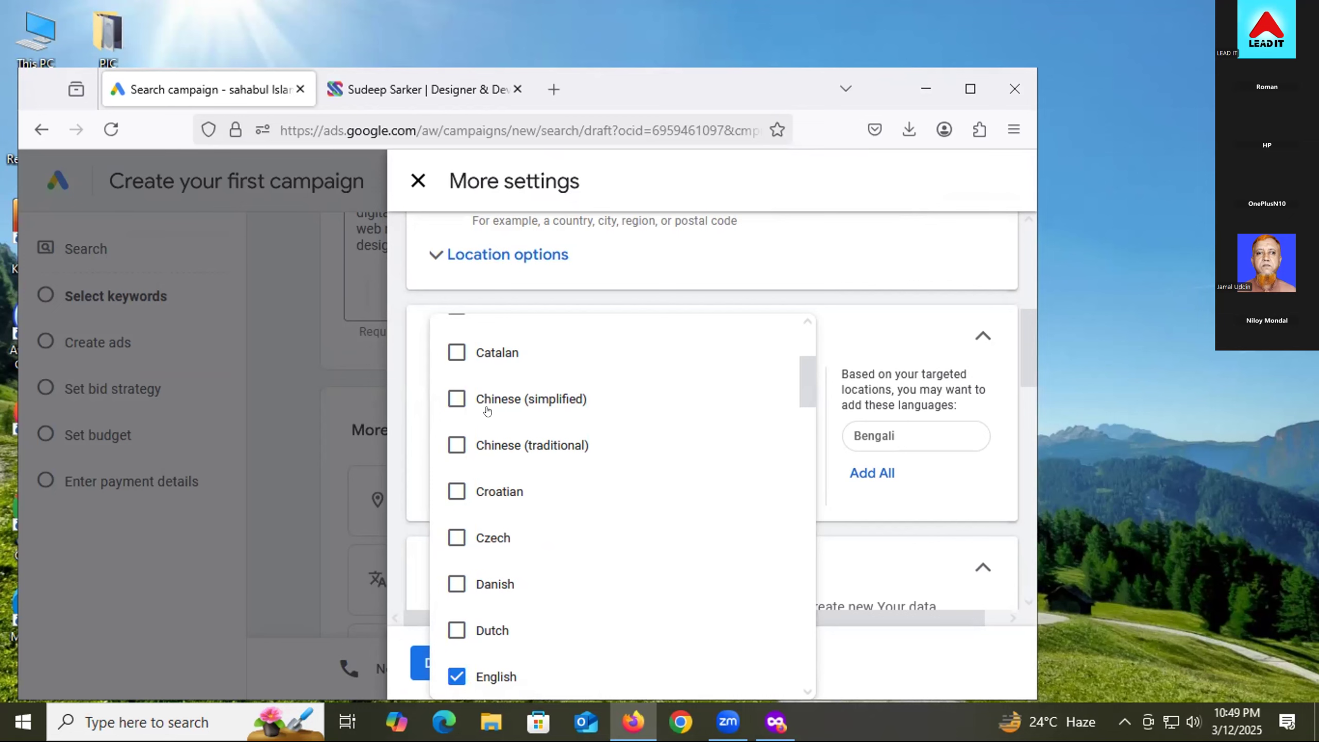
pyautogui.write('b')
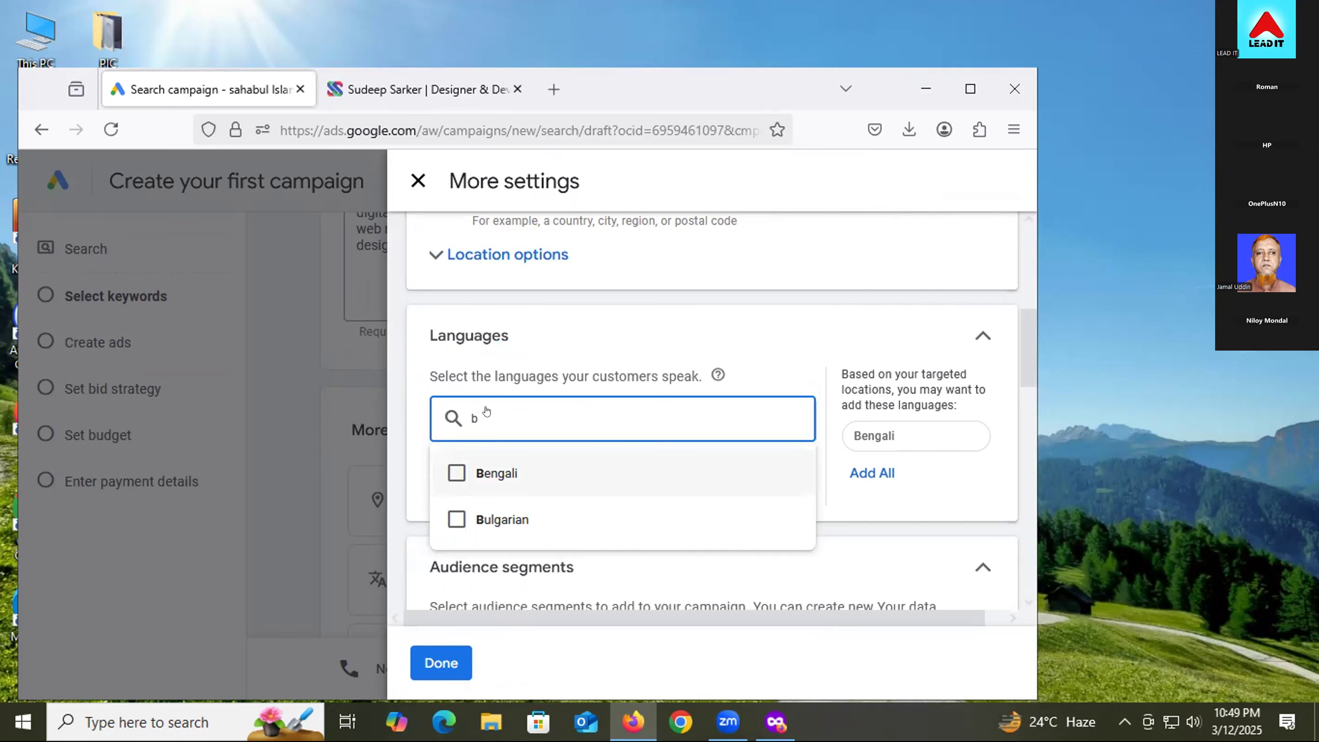
pyautogui.click(471, 483)
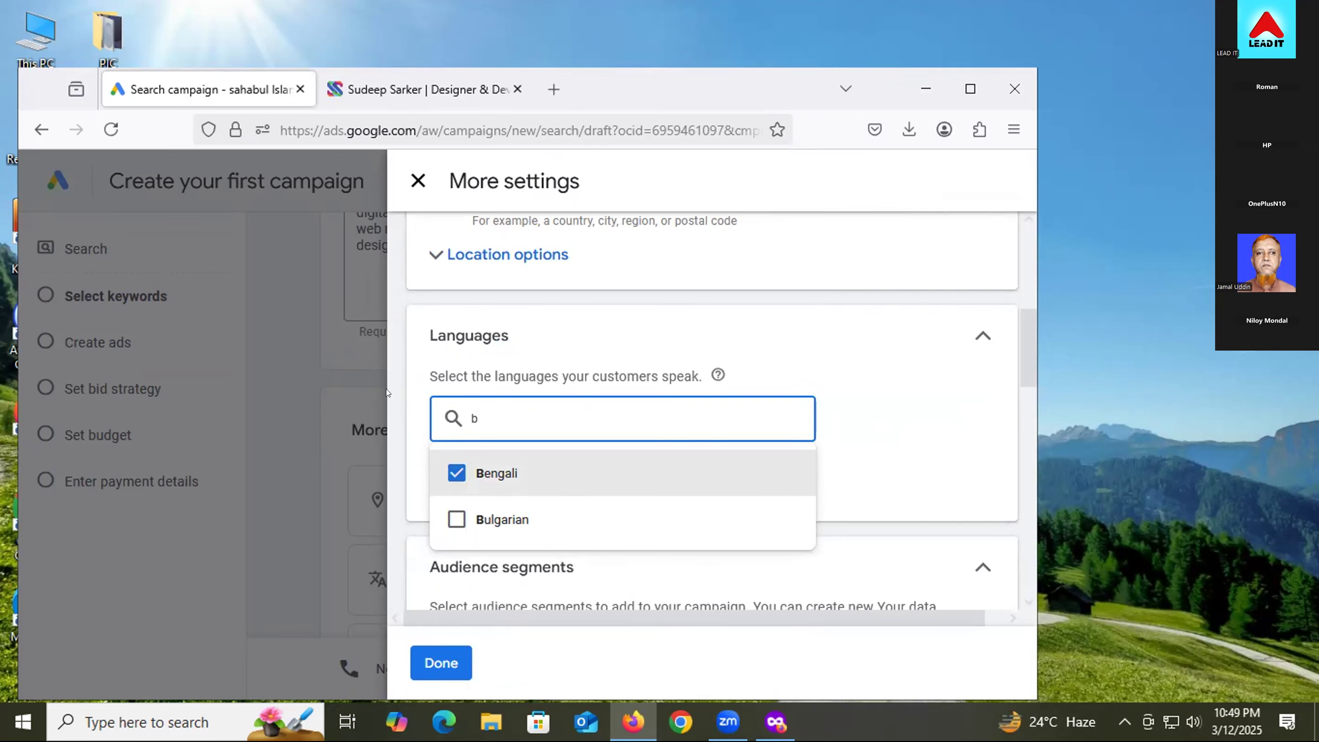
pyautogui.click(376, 370)
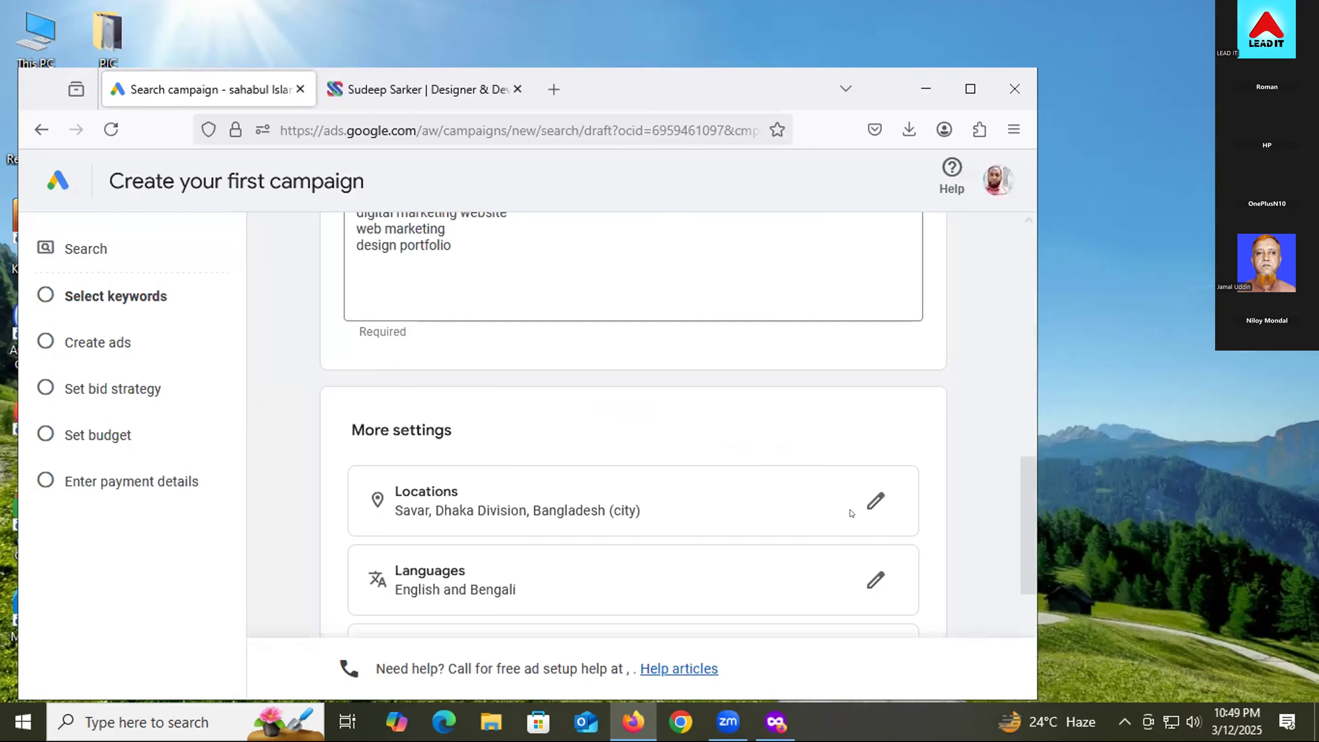
# - Reopen the additional campaign settings and examine the Audience segments section with its segment search and its Targeting and Observation options
pyautogui.click(874, 501)
pyautogui.scroll(-10, 578, 436)
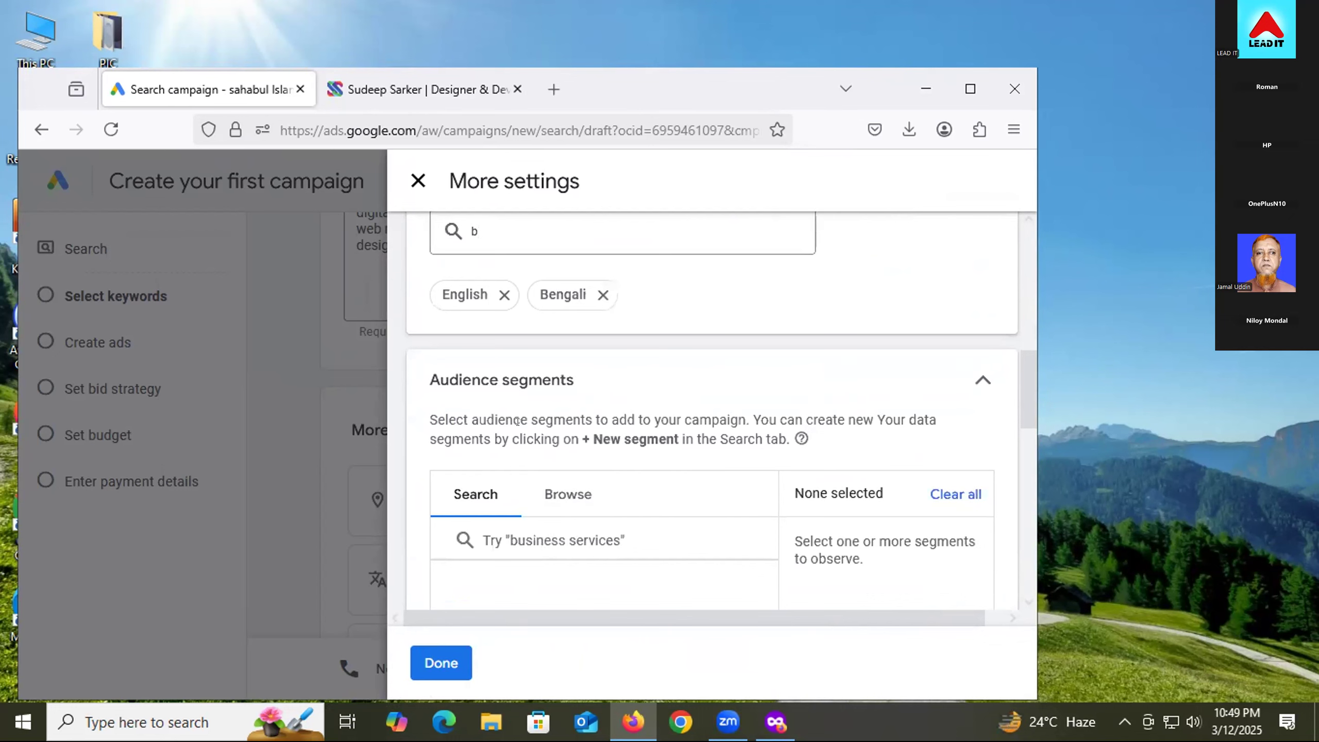
pyautogui.scroll(-3, 917, 363)
pyautogui.scroll(2, 917, 363)
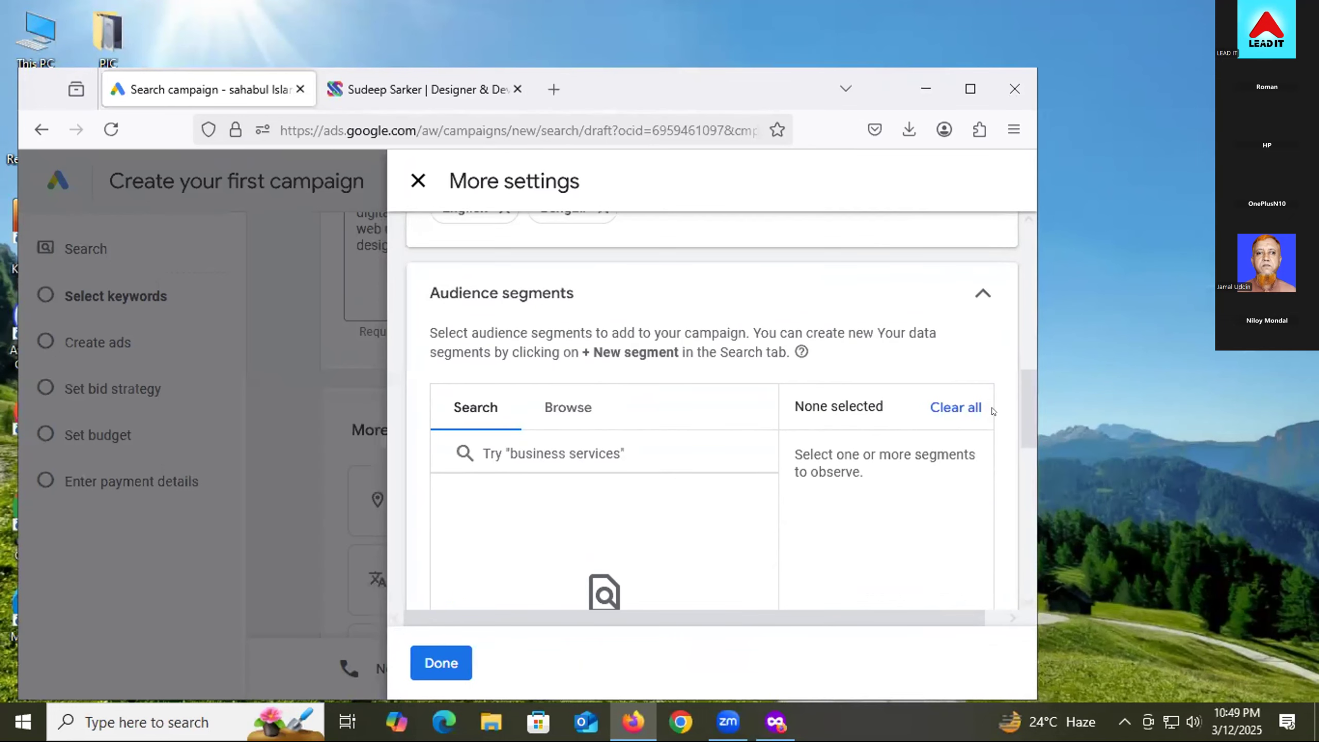
pyautogui.scroll(-2, 544, 422)
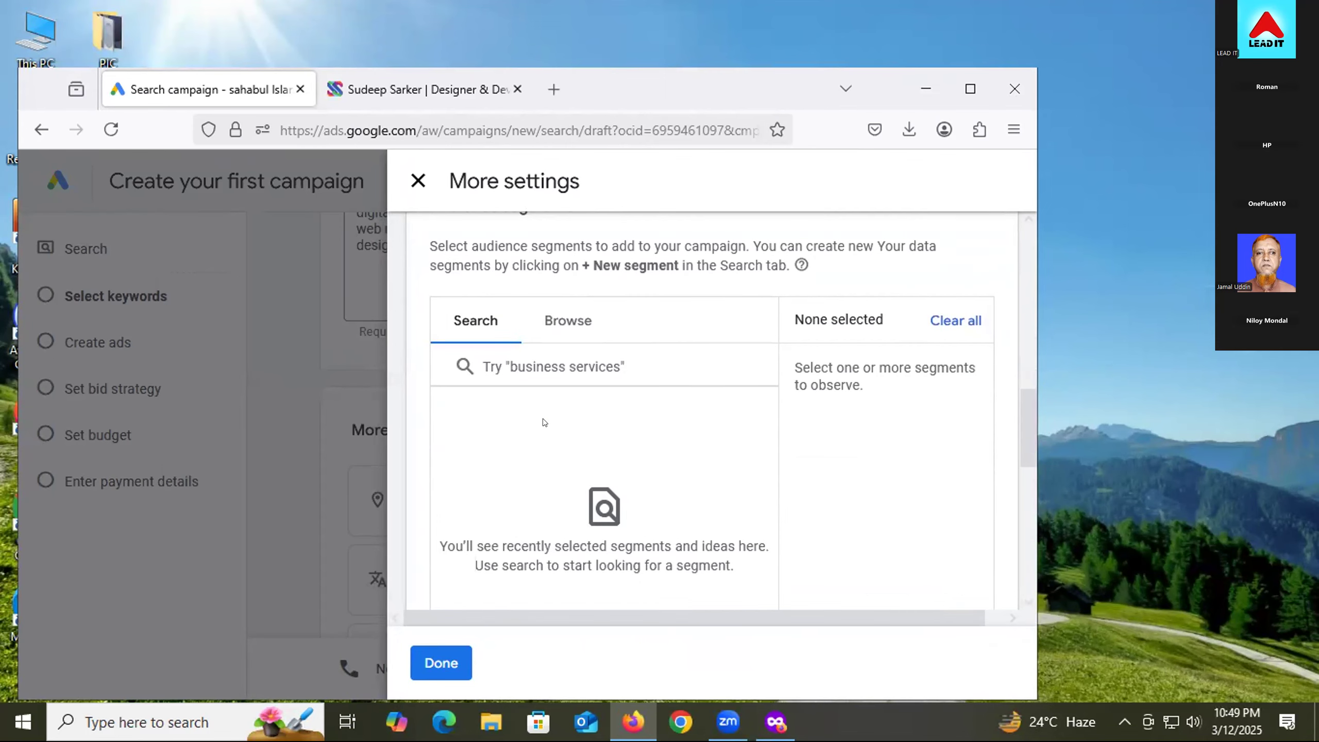
pyautogui.scroll(2, 578, 440)
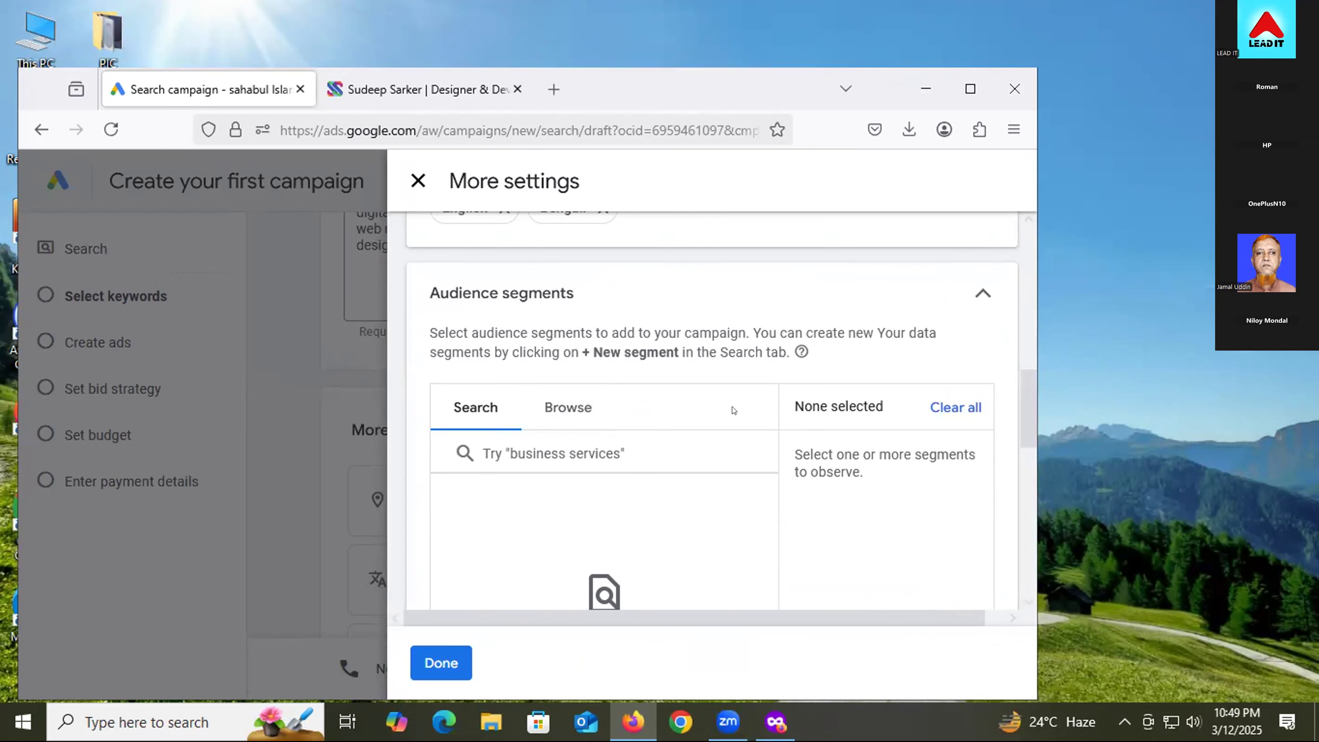
pyautogui.click(561, 453)
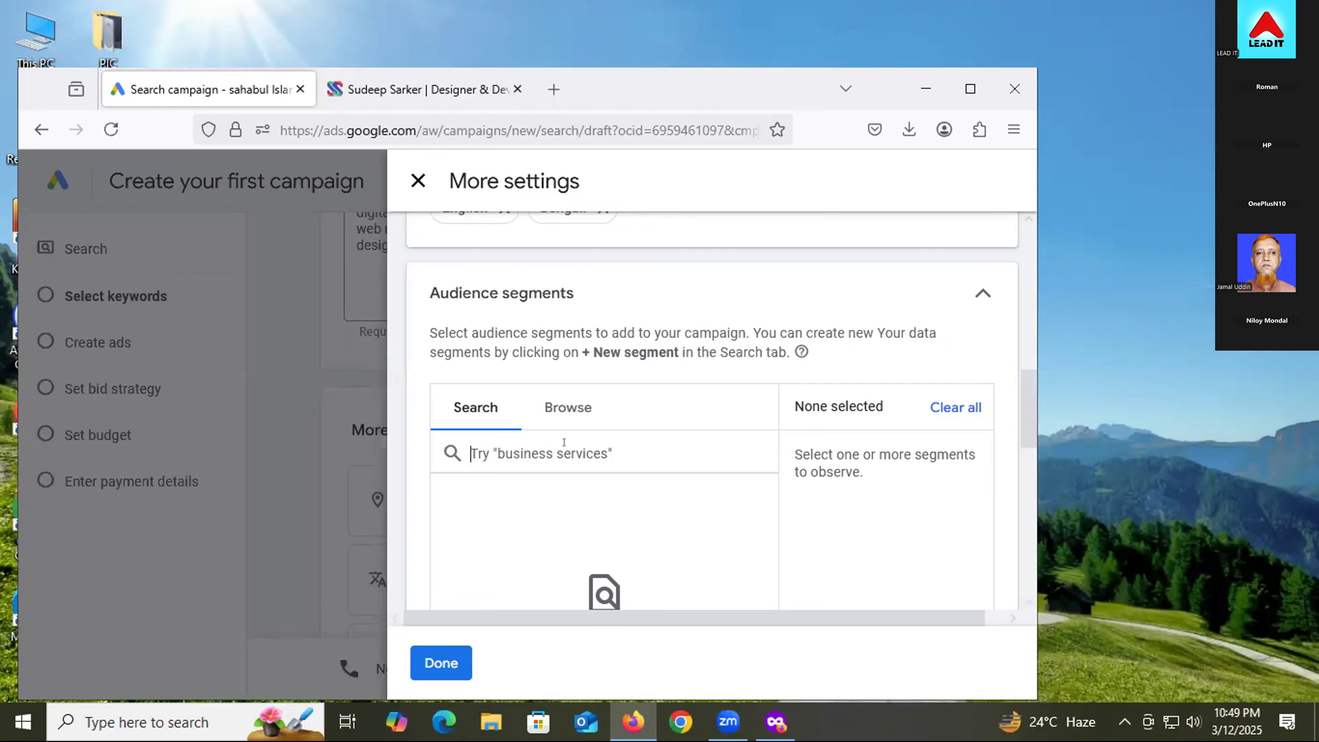
pyautogui.scroll(-6, 563, 442)
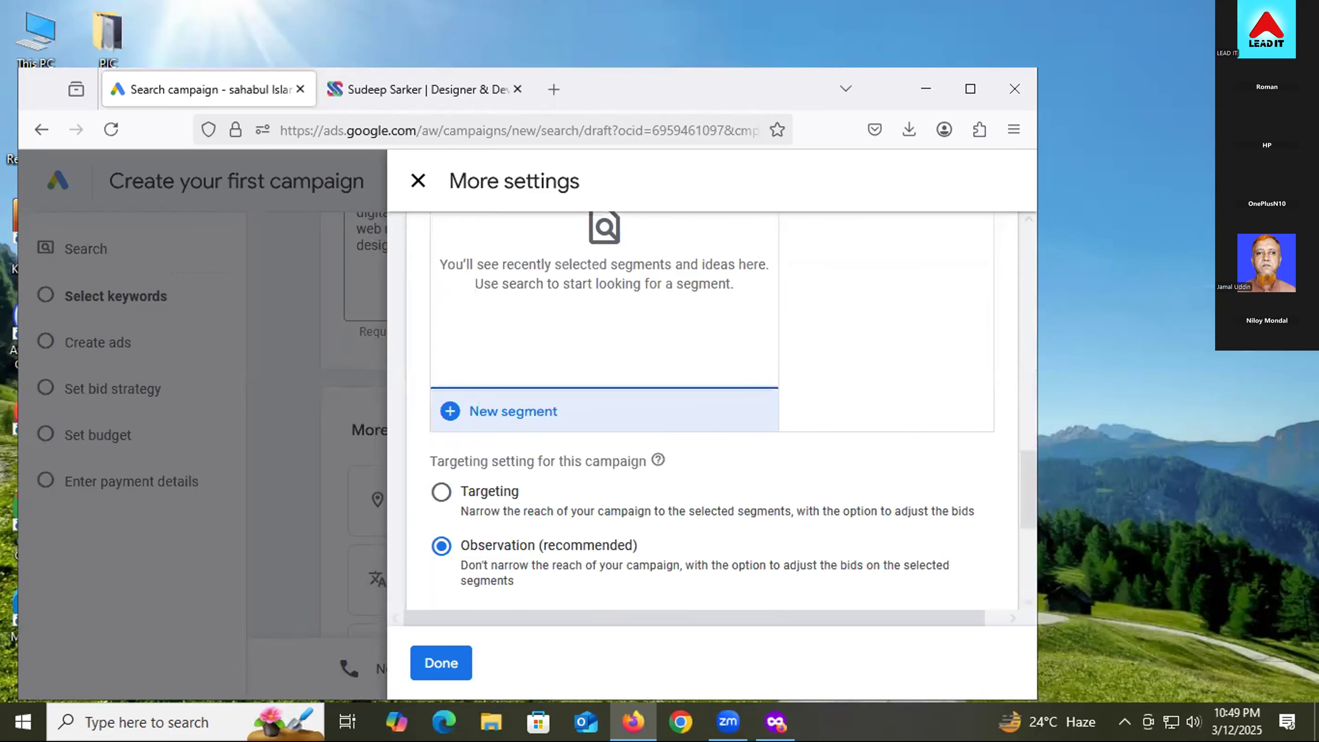
pyautogui.scroll(7, 519, 452)
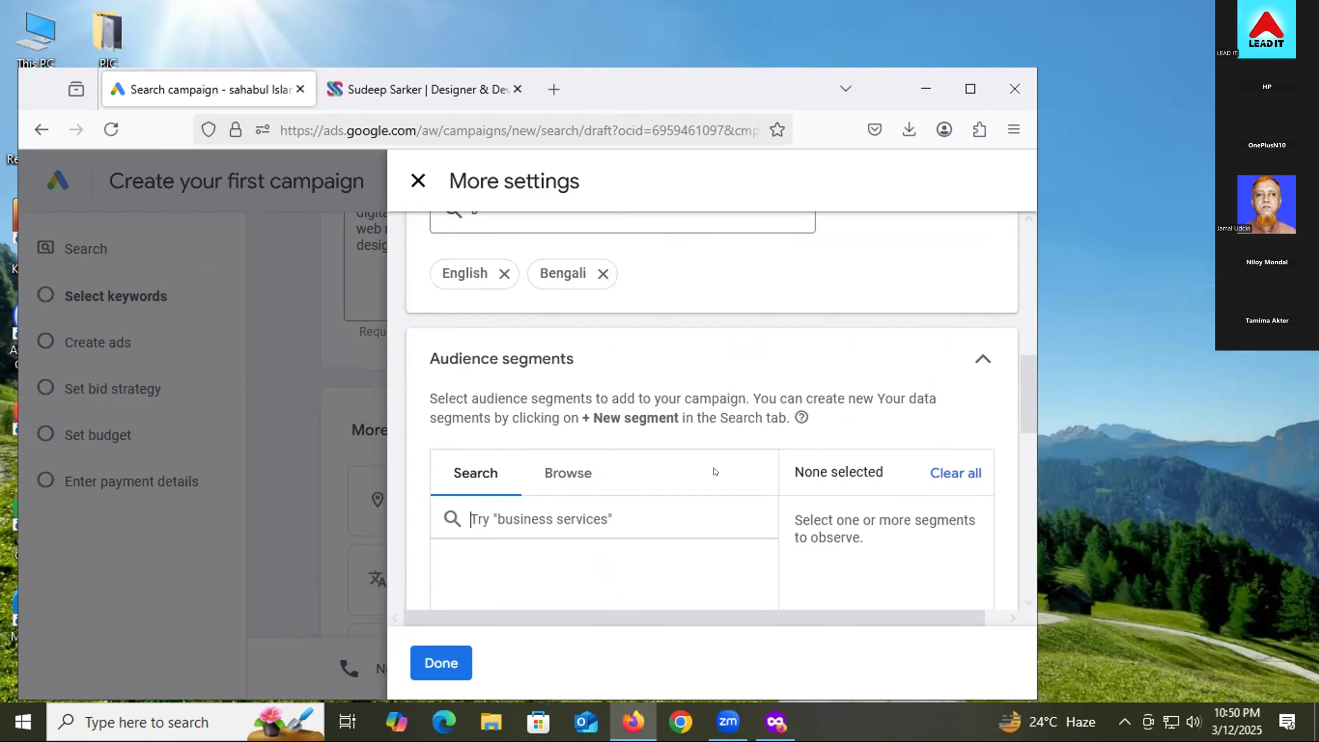
# - Browse the audience segment categories, such as detailed demographics, affinity and in-market
pyautogui.click(592, 470)
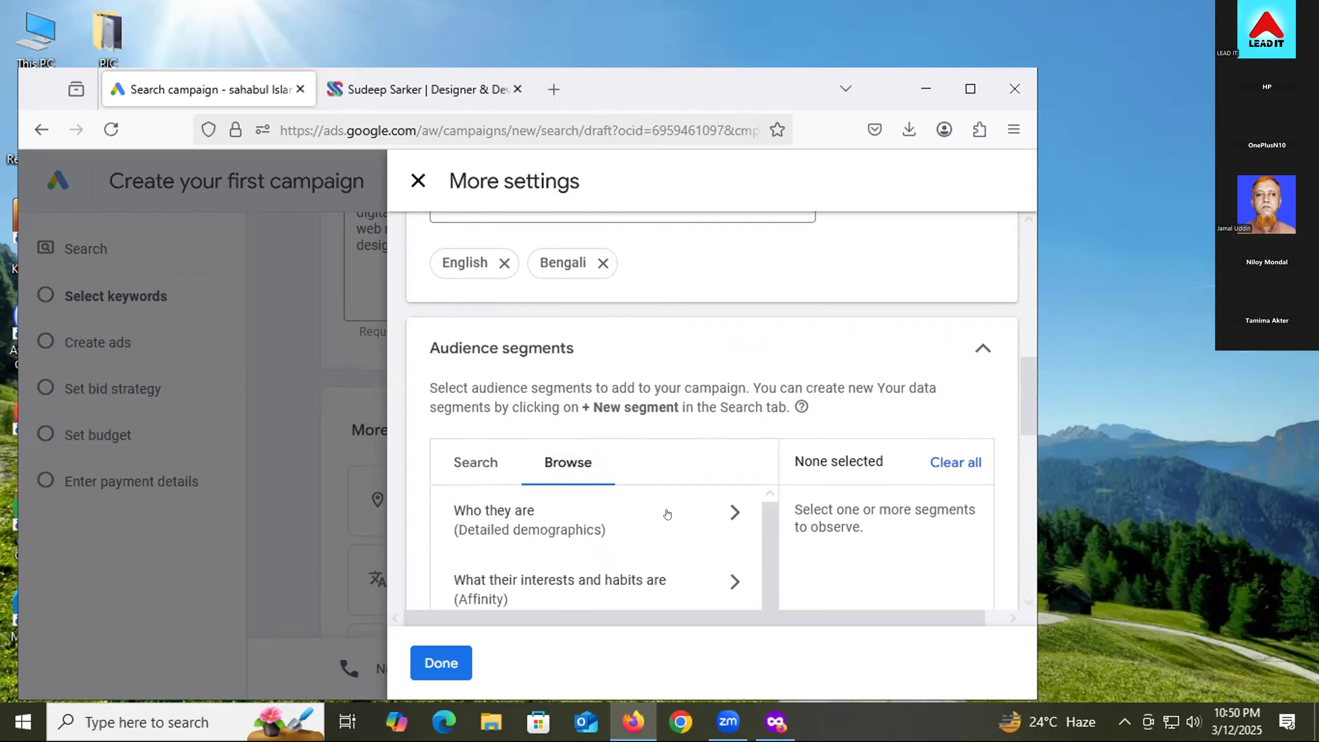
pyautogui.scroll(-2, 667, 514)
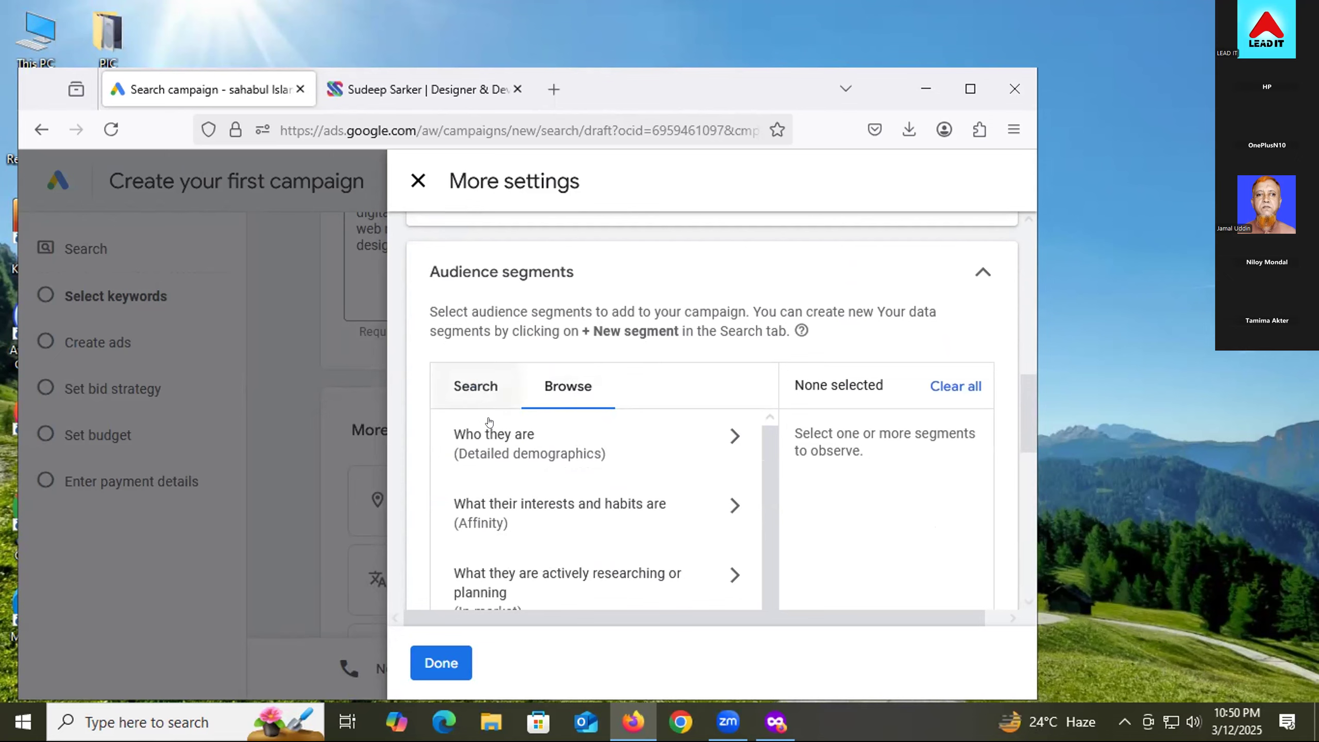
pyautogui.moveTo(649, 92); pyautogui.dragTo(623, 76)
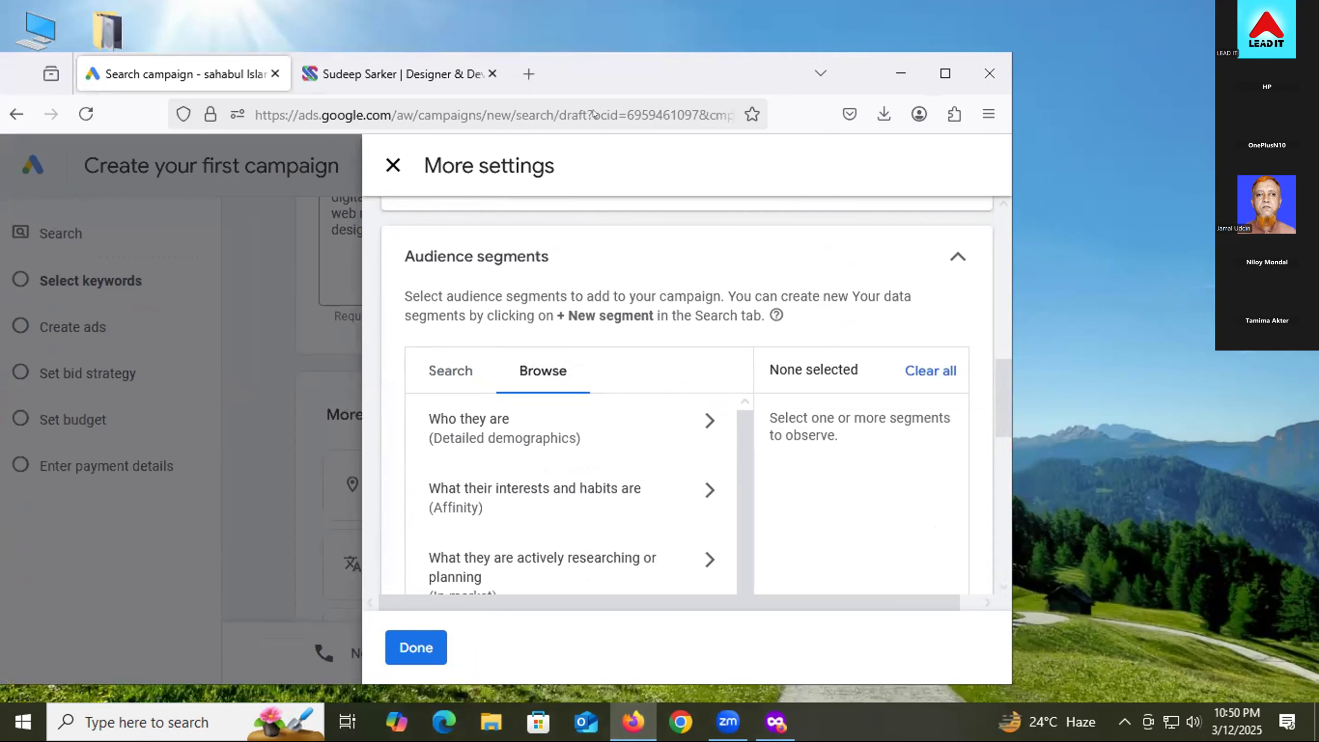
pyautogui.moveTo(618, 82); pyautogui.dragTo(604, 40)
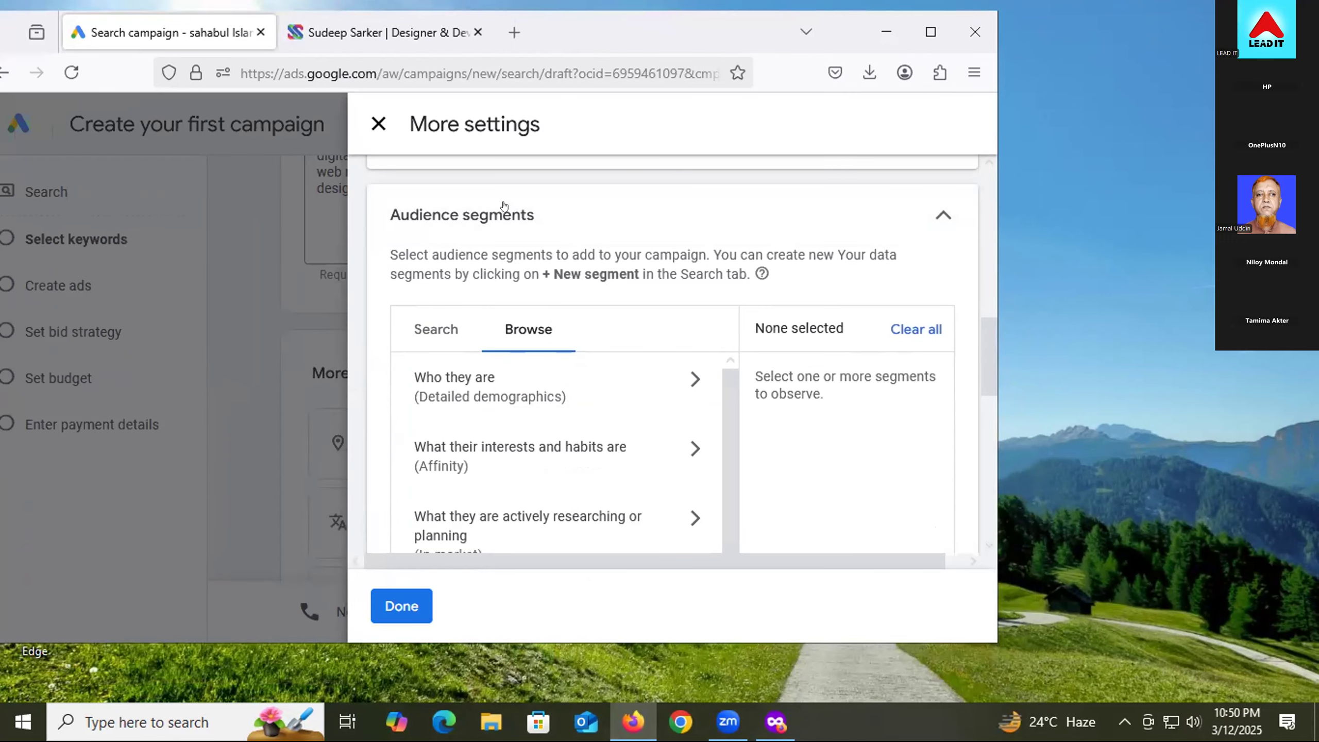
pyautogui.moveTo(624, 32); pyautogui.dragTo(707, 91)
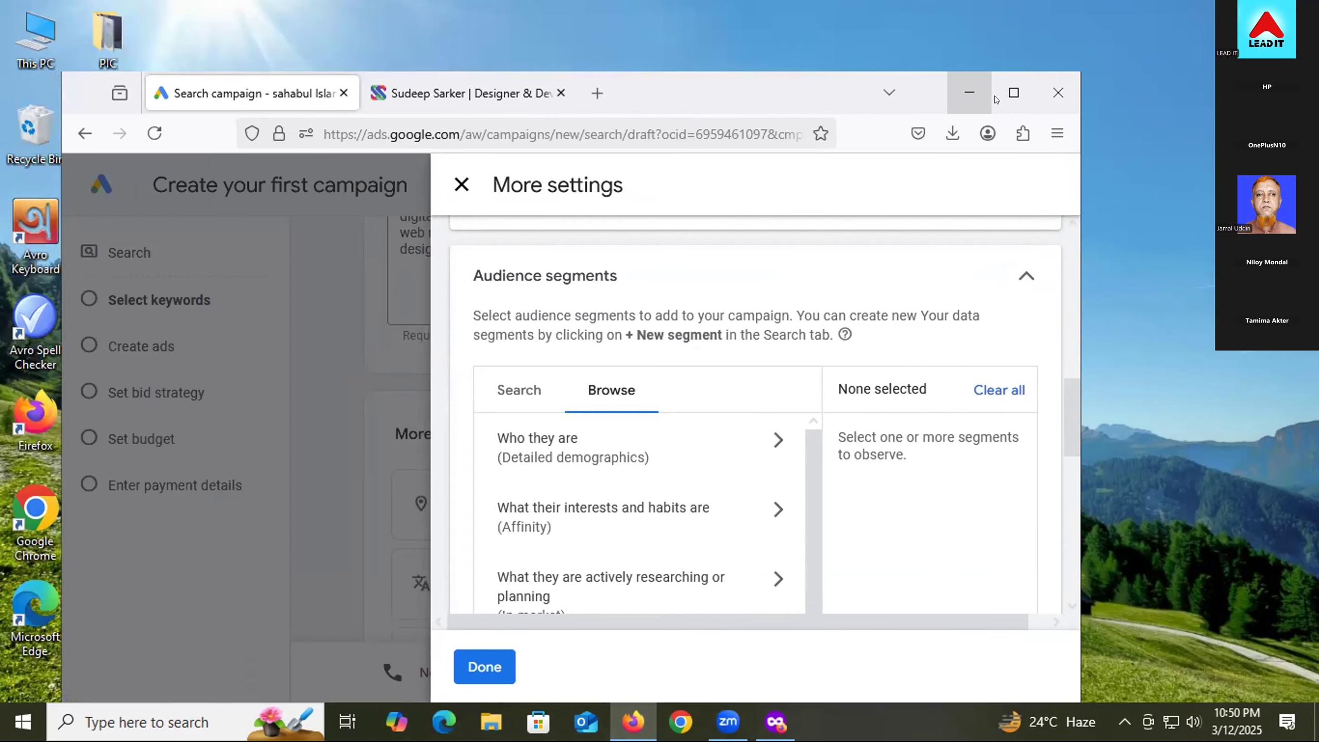
pyautogui.moveTo(769, 99); pyautogui.dragTo(696, 210)
# - Search the audience segments for "freelancing" and select the whole "What they are actively researching or planning" group
pyautogui.click(480, 503)
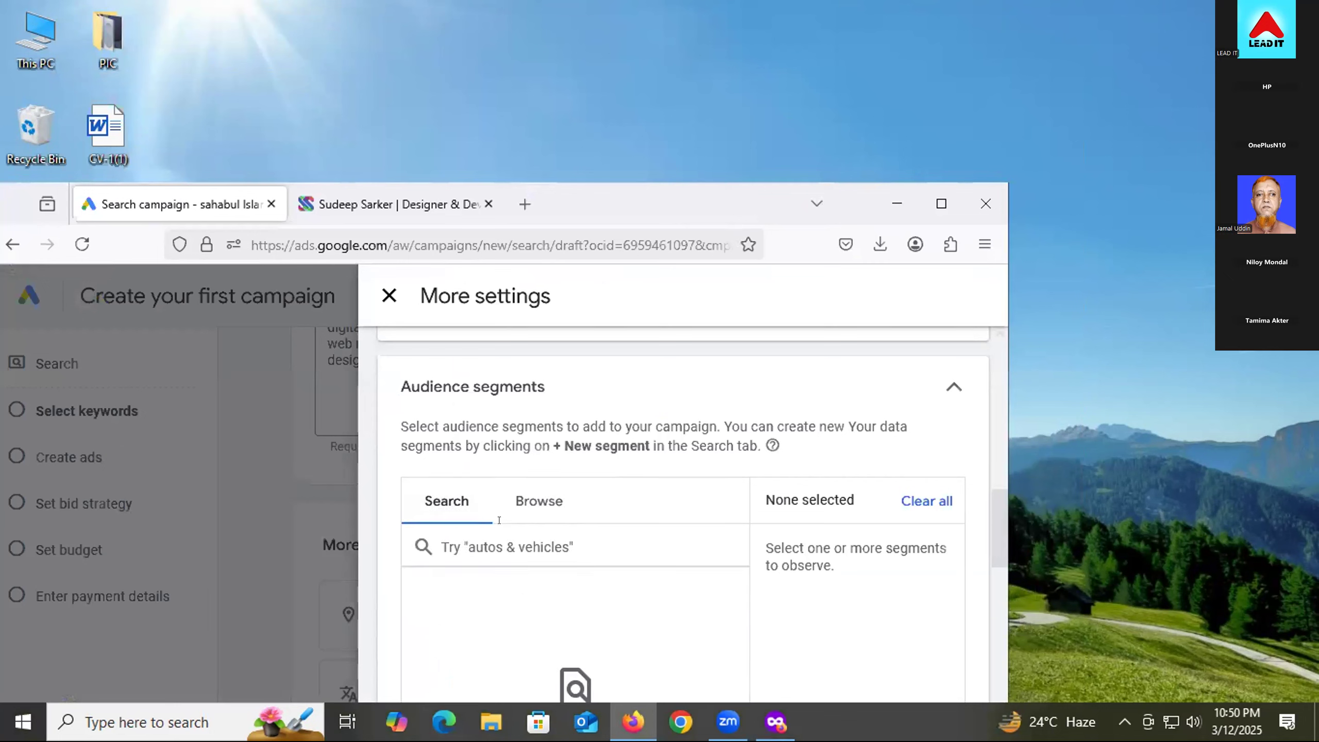
pyautogui.write('free')
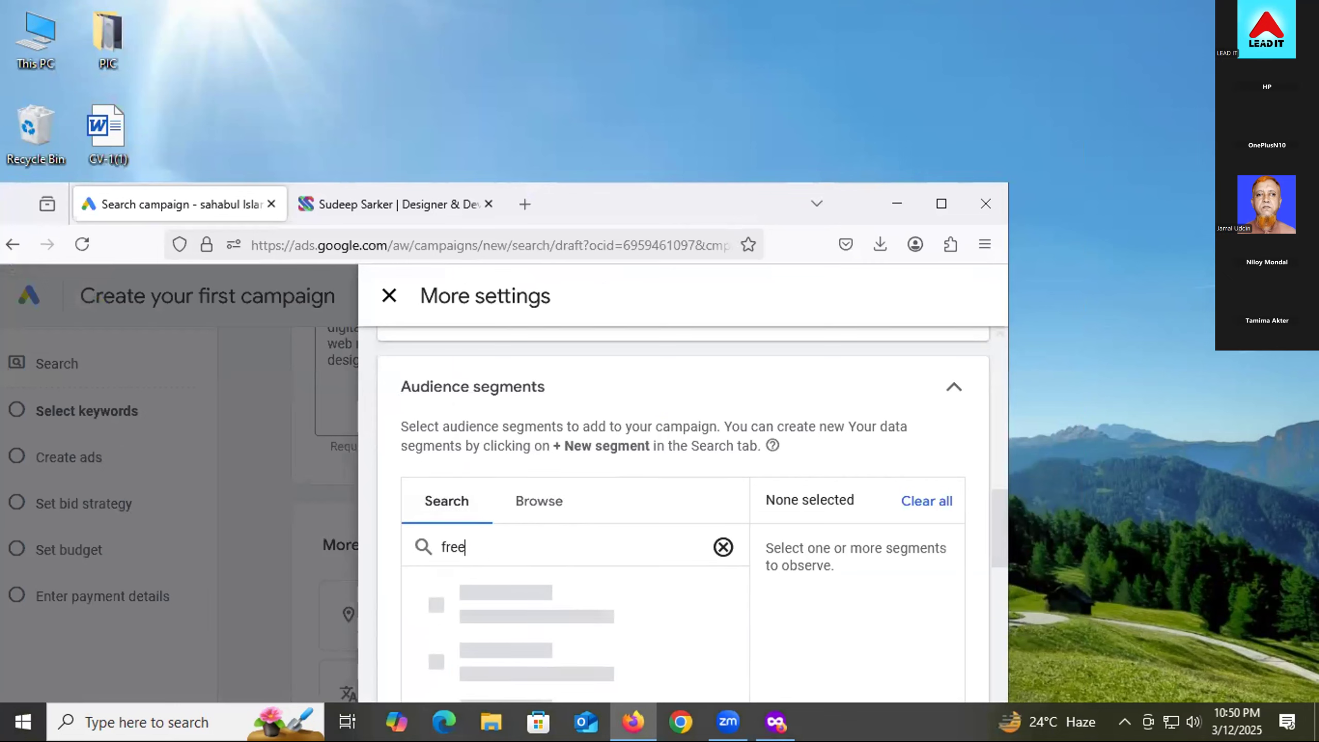
pyautogui.write('lancing')
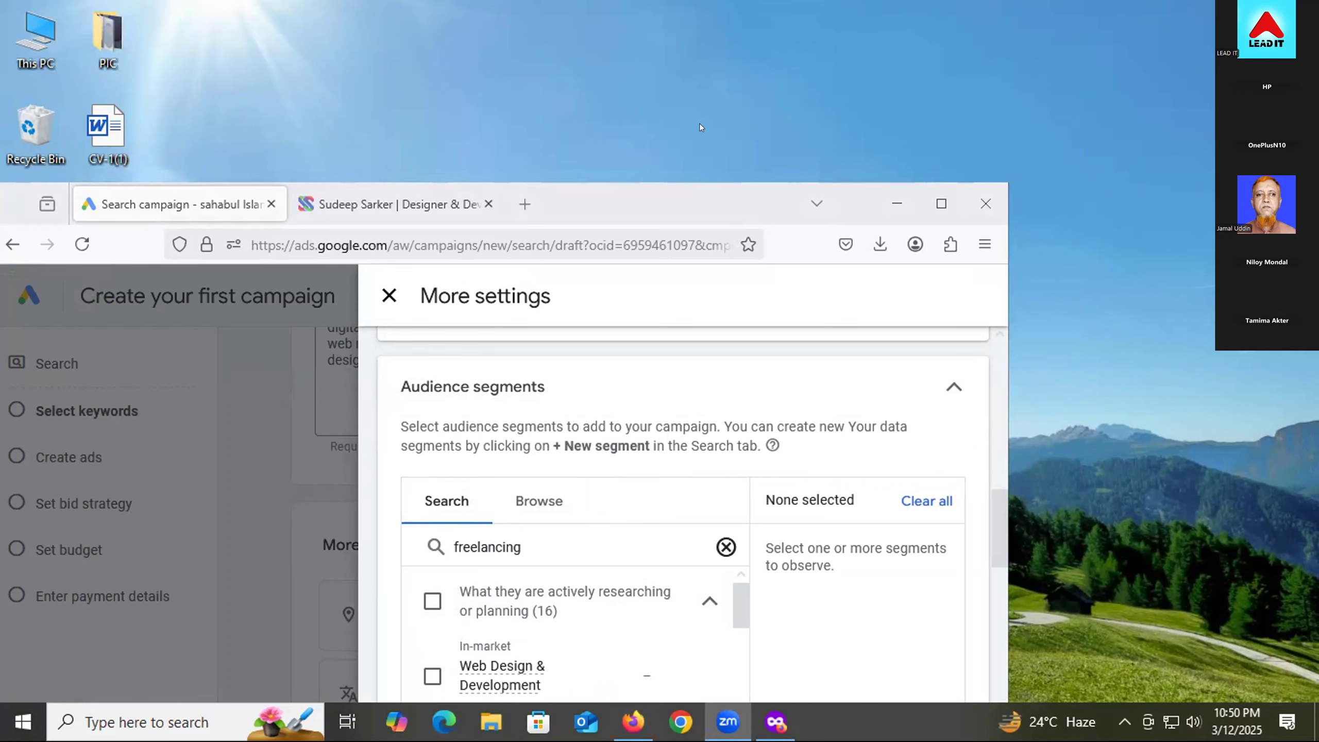
pyautogui.moveTo(665, 205); pyautogui.dragTo(666, 128)
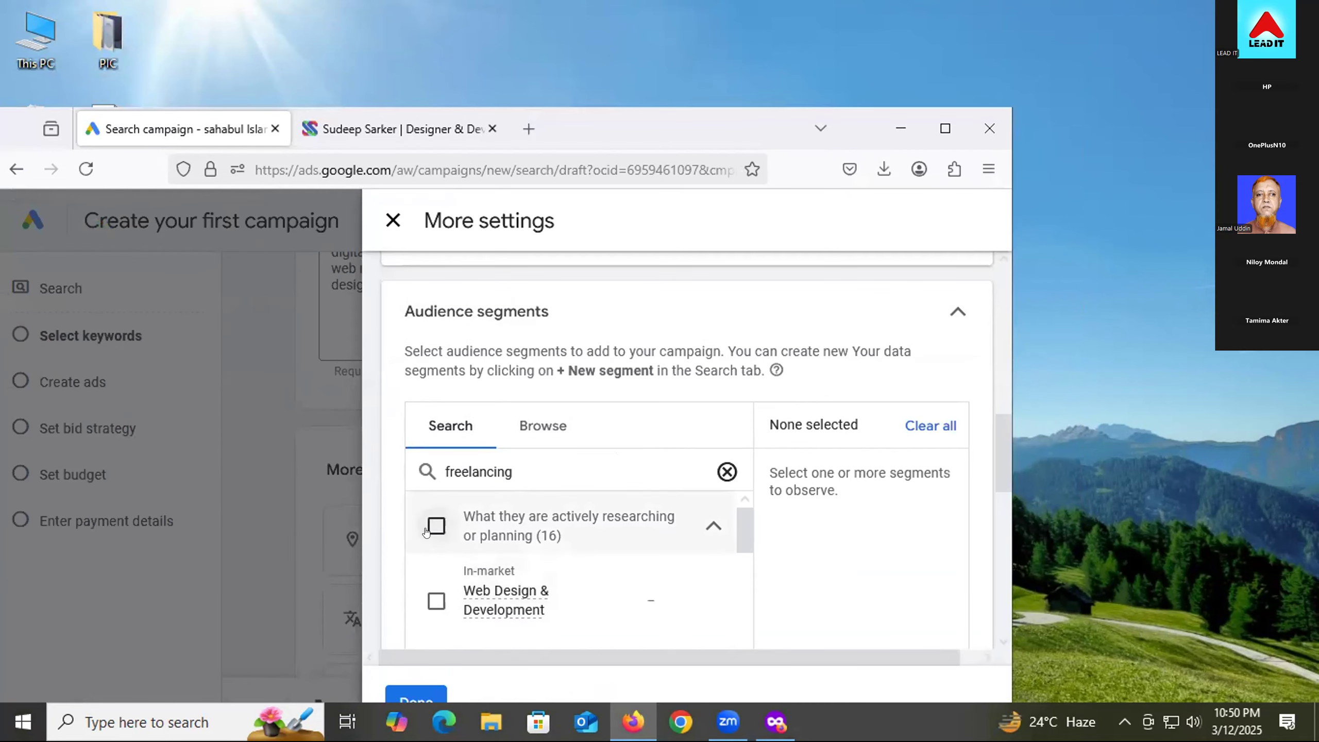
pyautogui.moveTo(638, 113); pyautogui.dragTo(573, 27)
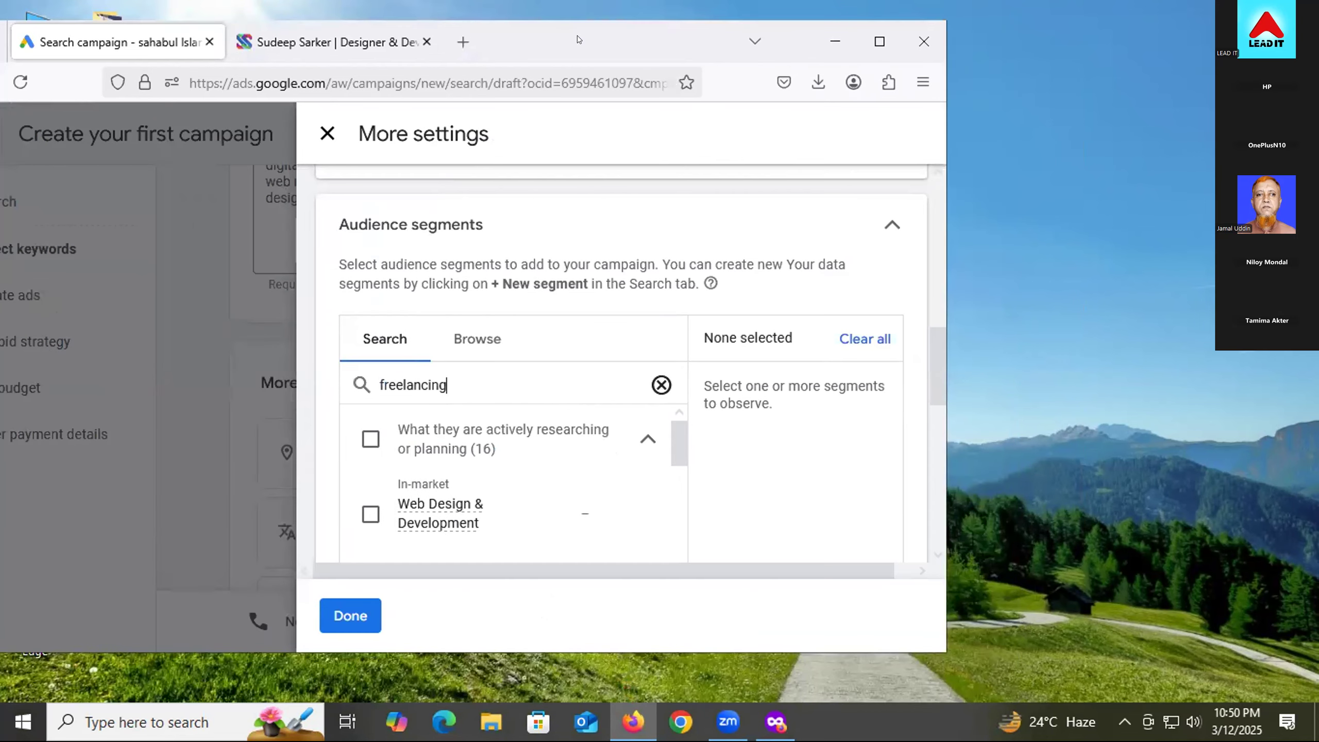
pyautogui.click(370, 439)
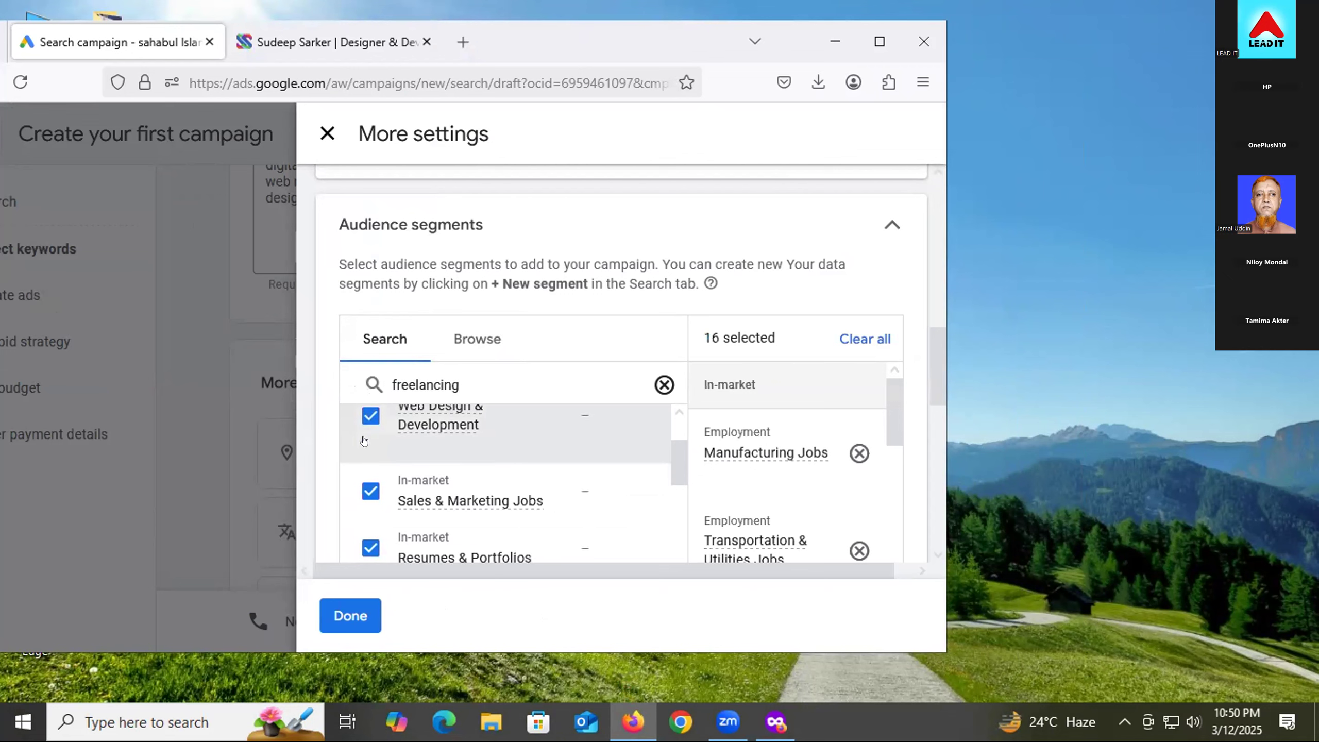
# - Add the two "What their interests" segments from the freelancing results to the campaign's audience and apply the additional settings
pyautogui.scroll(-10, 363, 469)
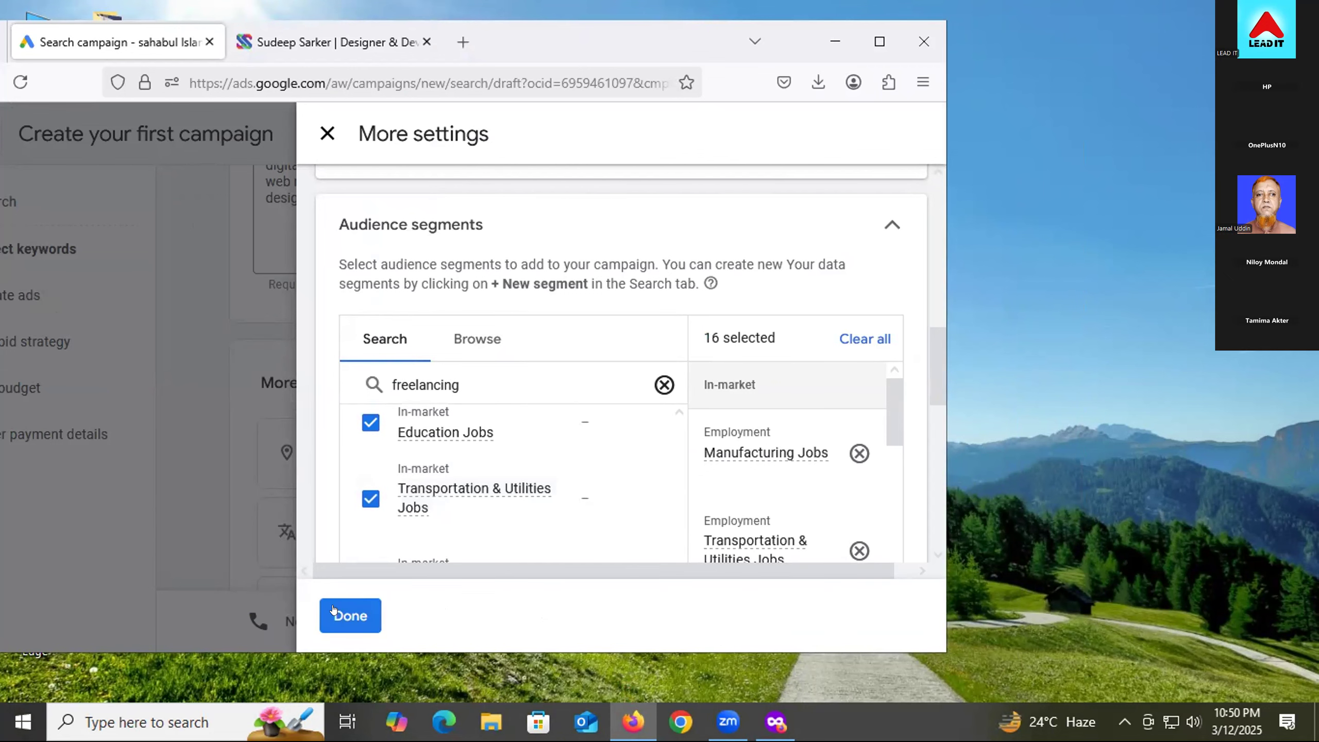
pyautogui.scroll(-2, 410, 482)
pyautogui.moveTo(410, 482)
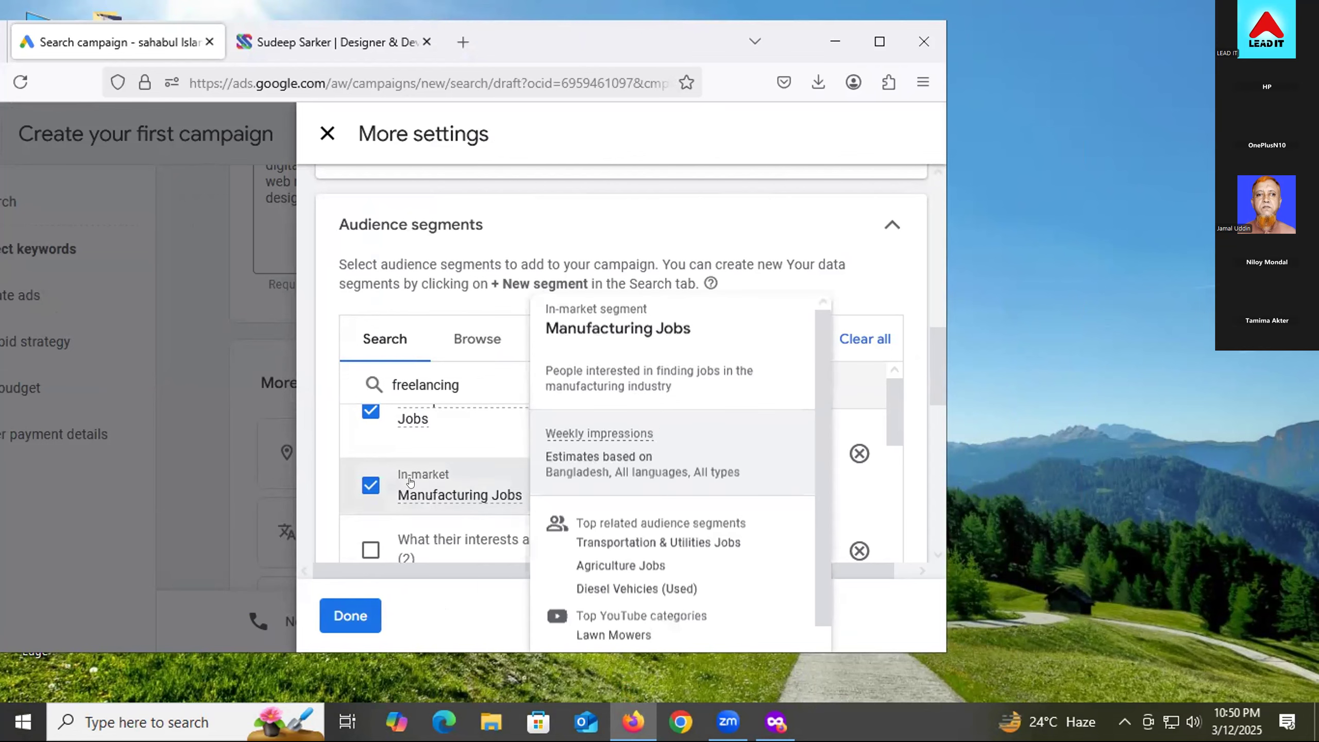
pyautogui.click(371, 550)
pyautogui.scroll(-2, 439, 438)
pyautogui.scroll(-6, 439, 438)
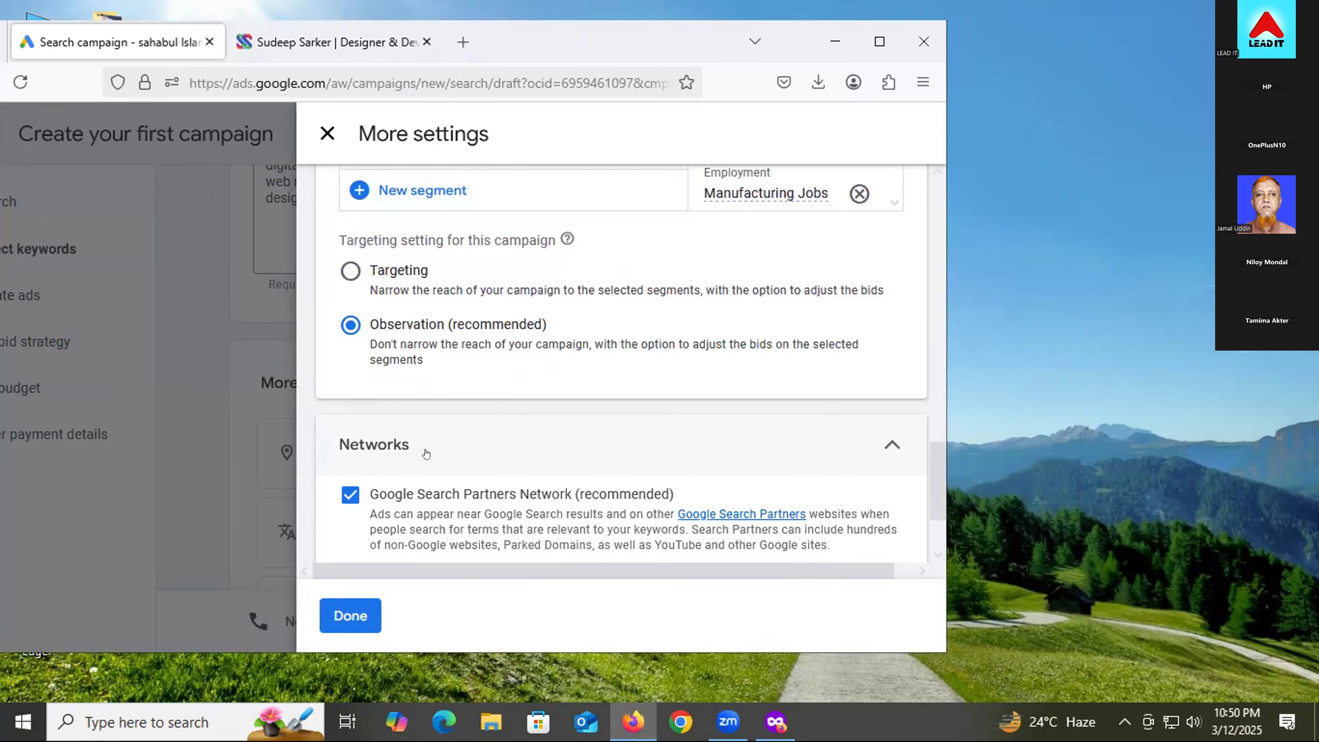
pyautogui.scroll(-2, 426, 454)
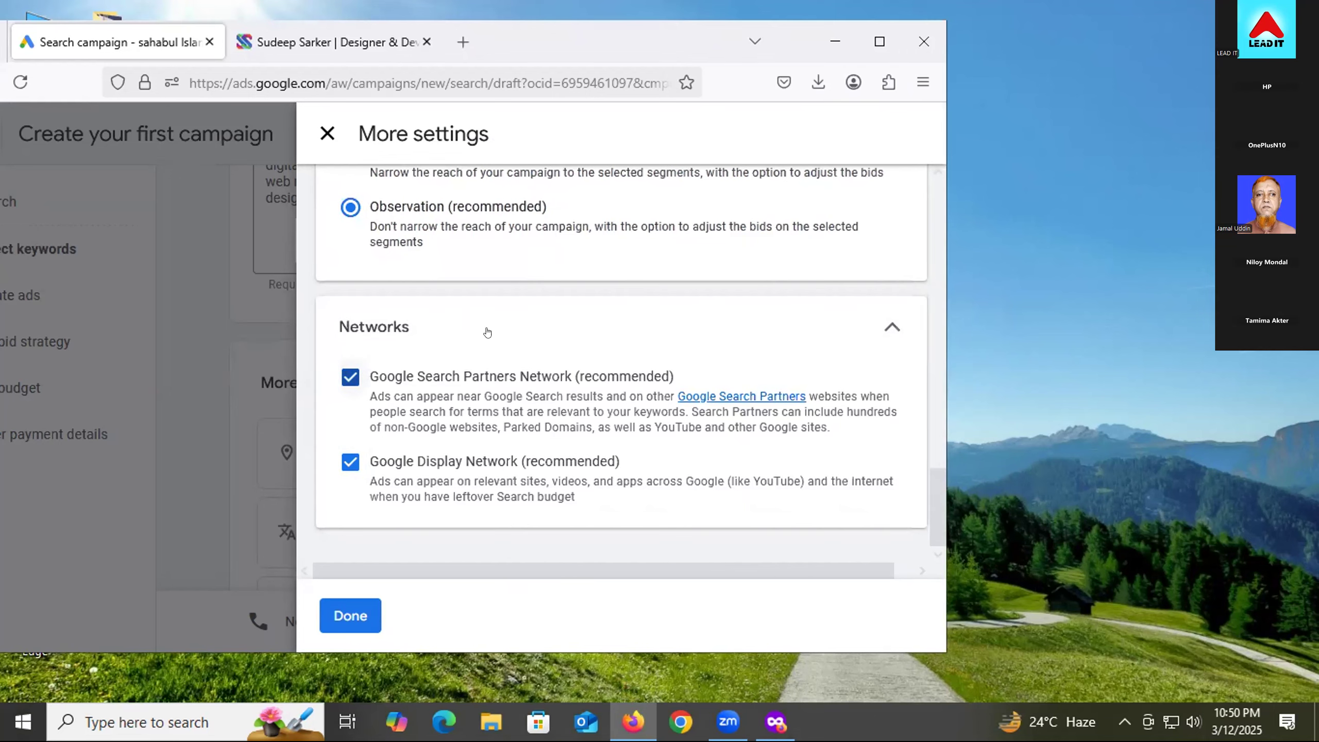
pyautogui.click(348, 612)
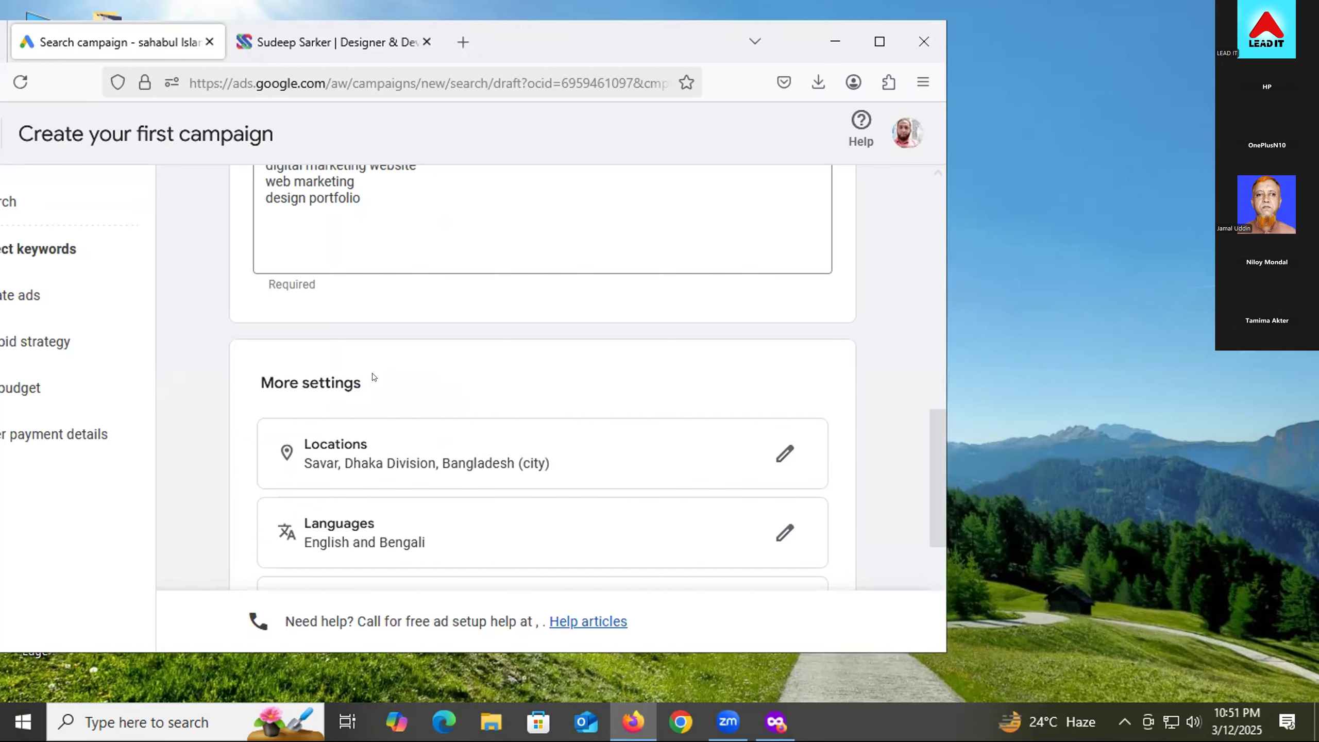
# - Reposition and enlarge the browser window so the campaign page fits, dismissing the news and weather pop-up
pyautogui.scroll(-4, 735, 385)
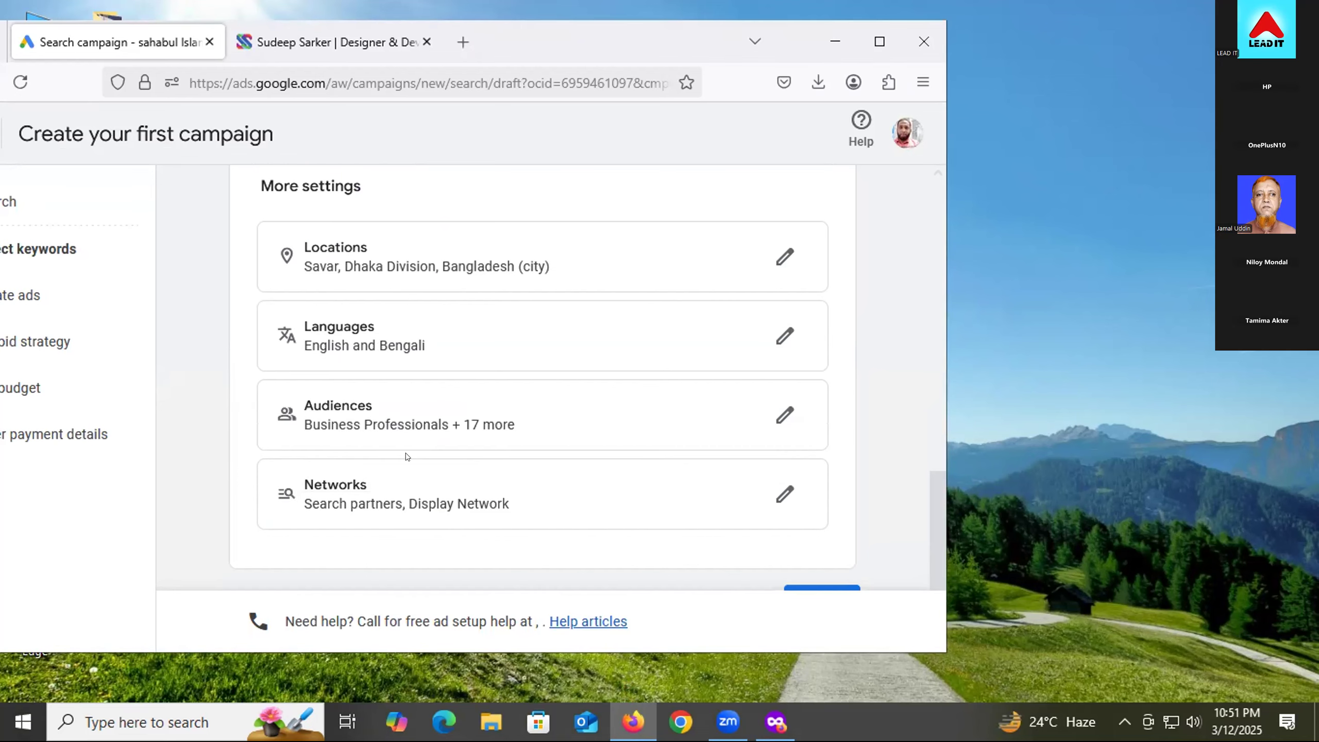
pyautogui.scroll(-2, 515, 449)
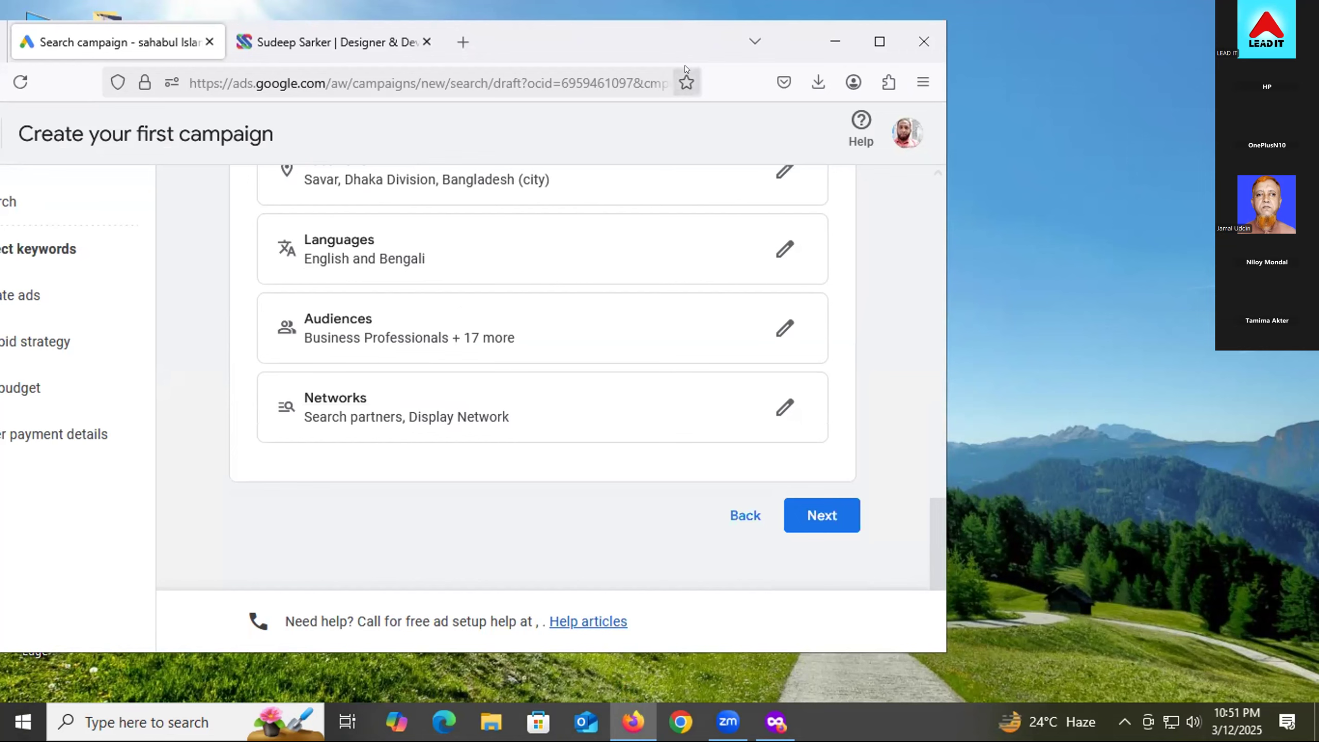
pyautogui.moveTo(679, 47); pyautogui.dragTo(763, 37)
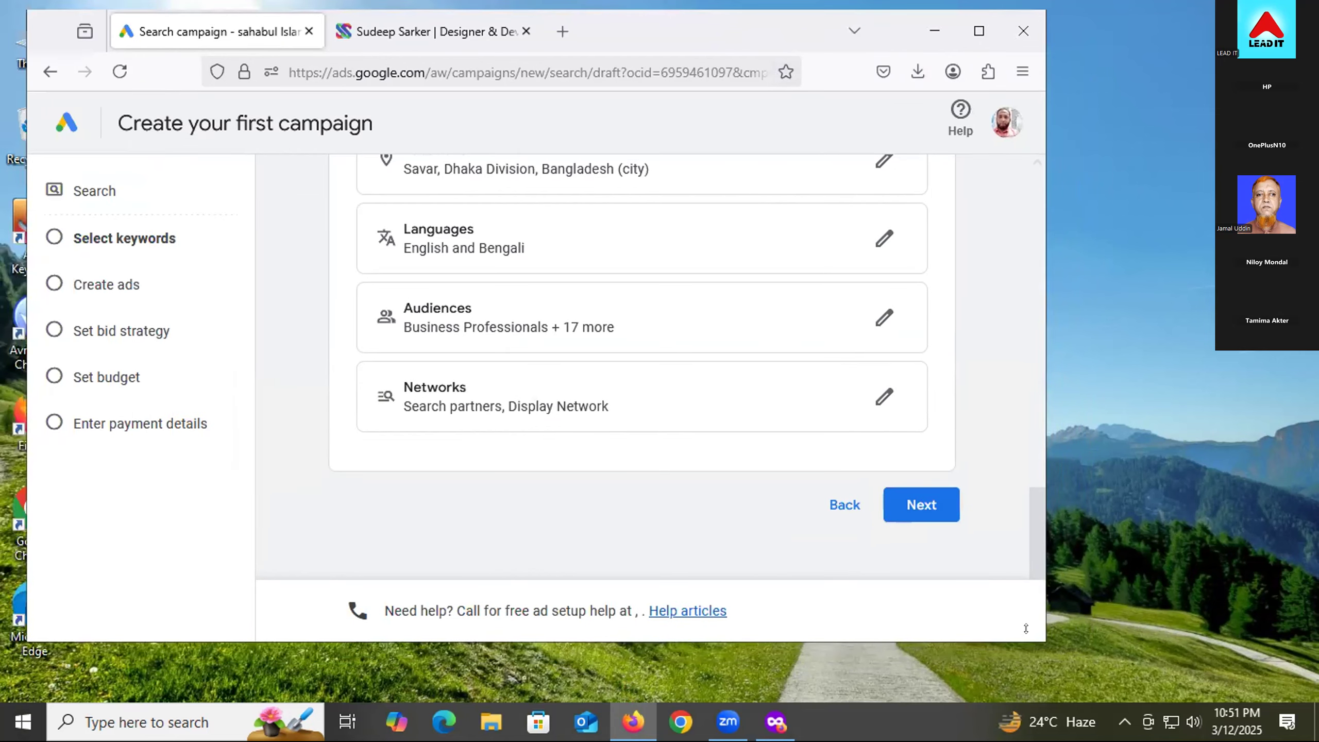
pyautogui.moveTo(1045, 641); pyautogui.dragTo(1056, 708)
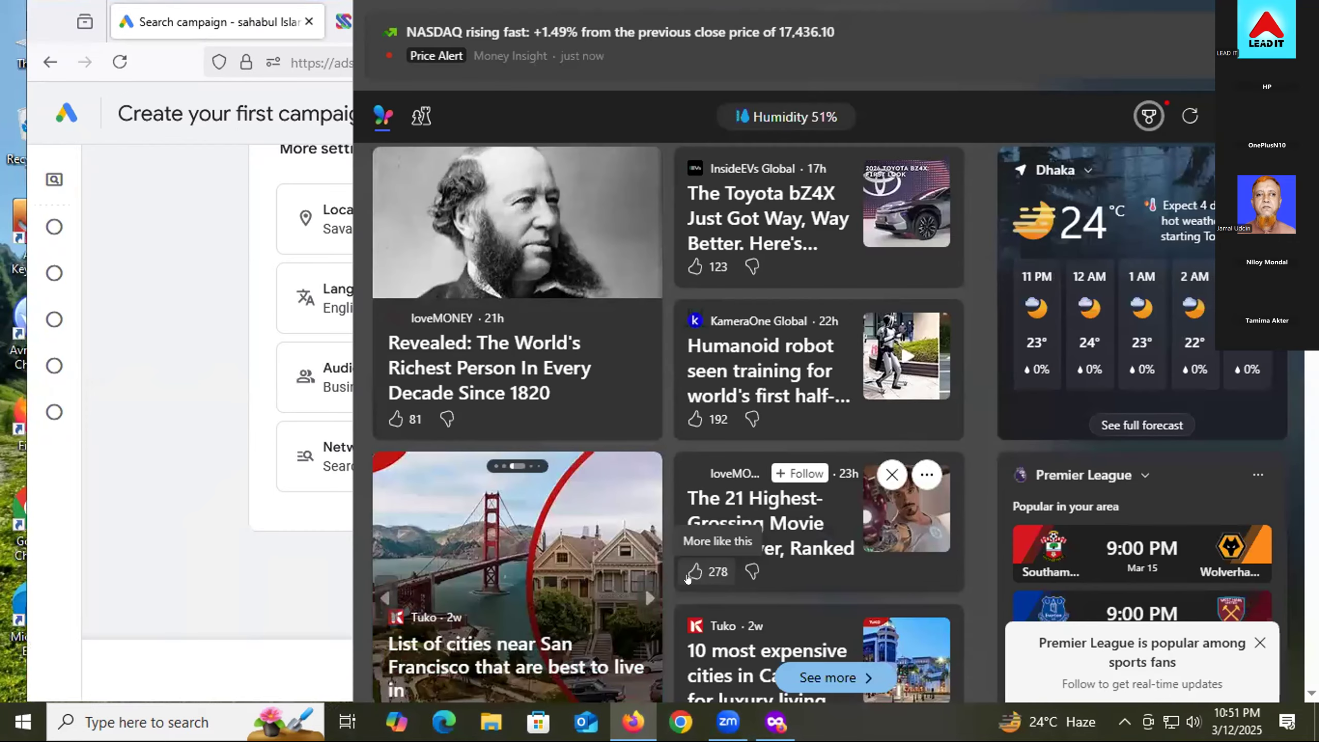
pyautogui.click(142, 498)
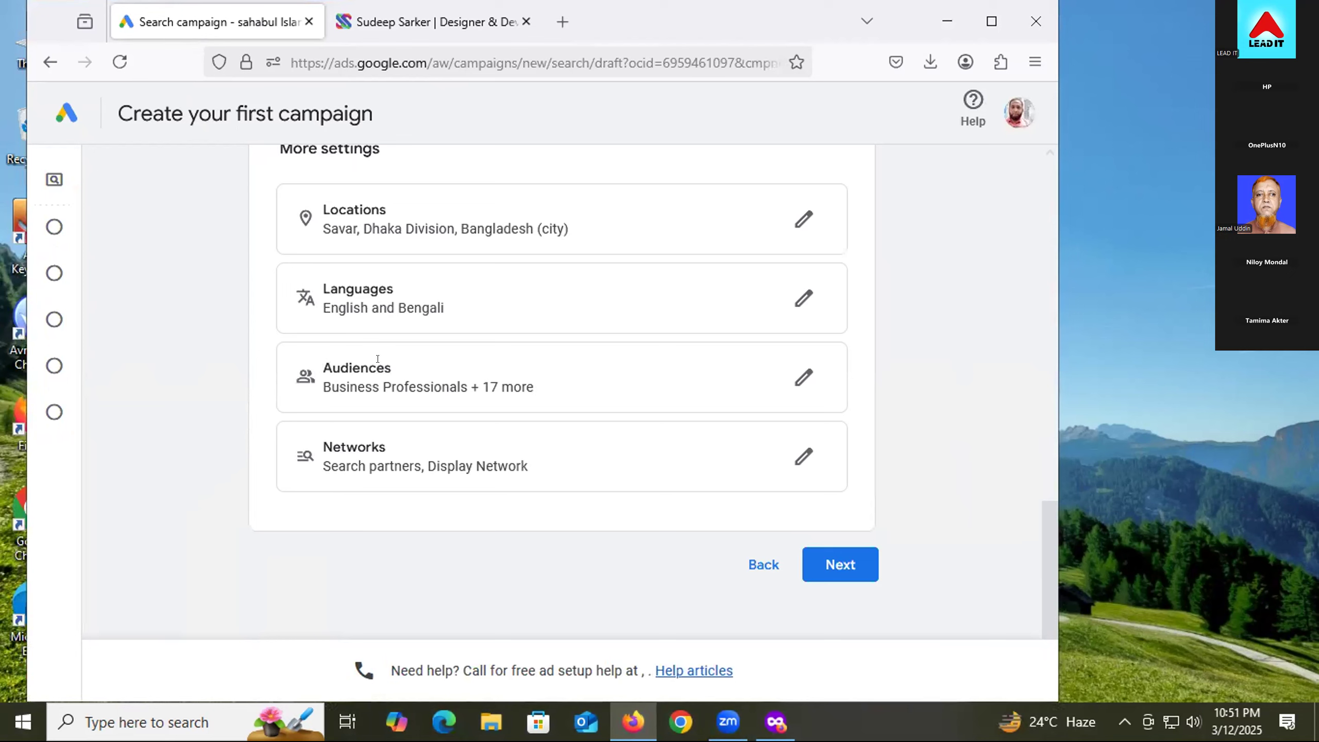
# - Continue from the keyword settings to the ad creation stage and look over its Final URL and Headlines sections
pyautogui.moveTo(346, 441); pyautogui.dragTo(440, 467)
pyautogui.click(176, 547)
pyautogui.click(841, 562)
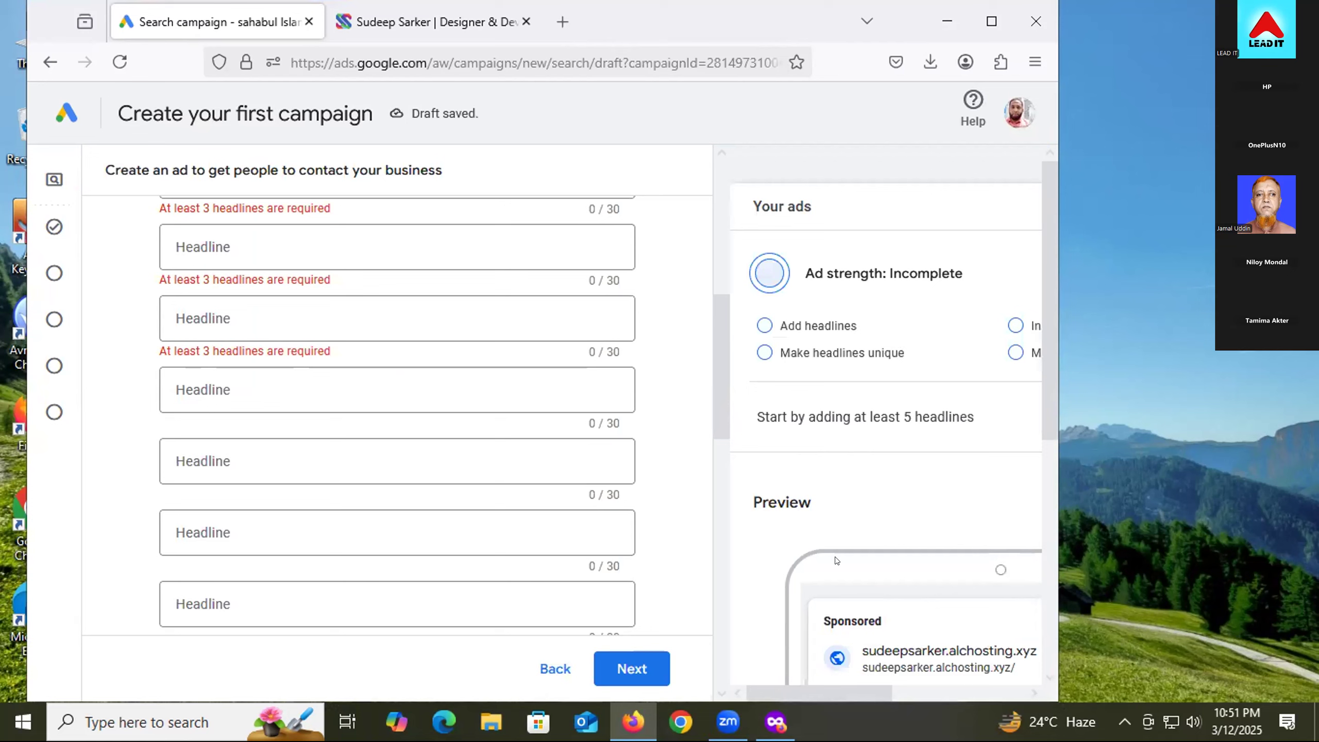
pyautogui.scroll(3, 283, 395)
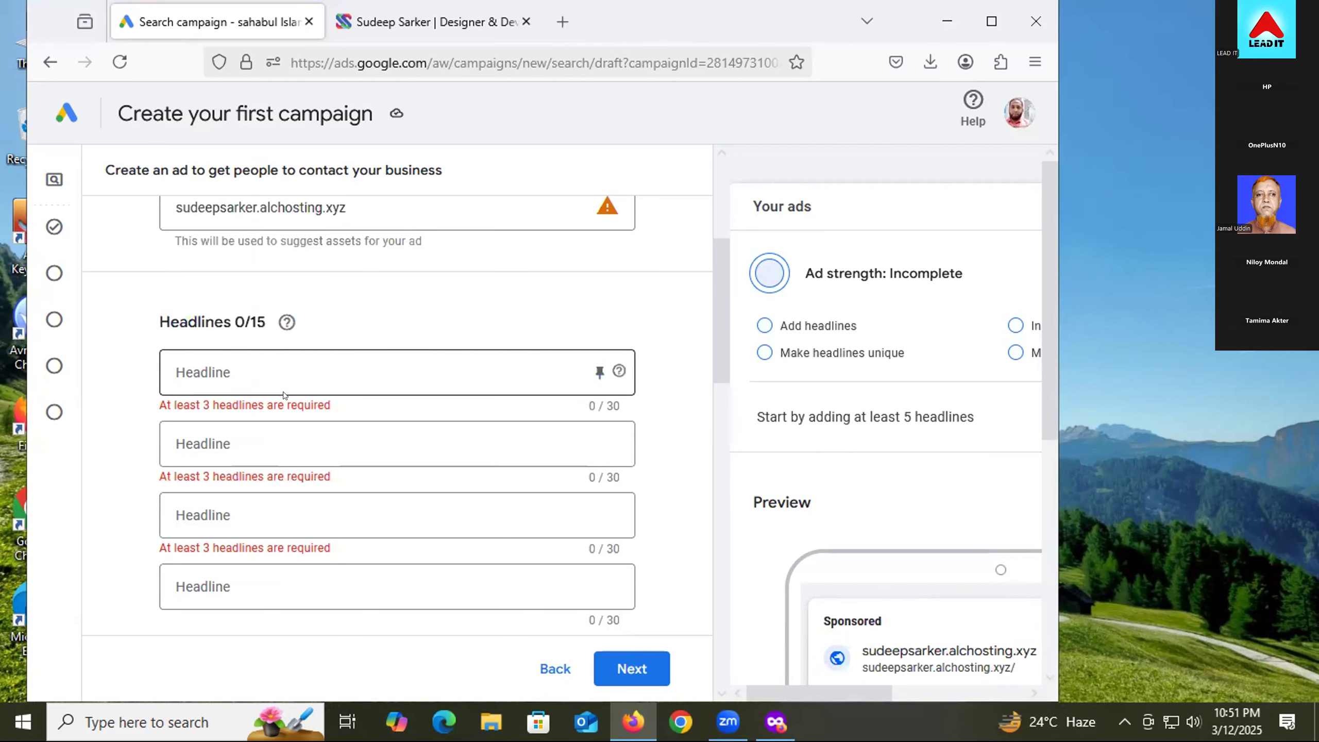
pyautogui.scroll(5, 284, 395)
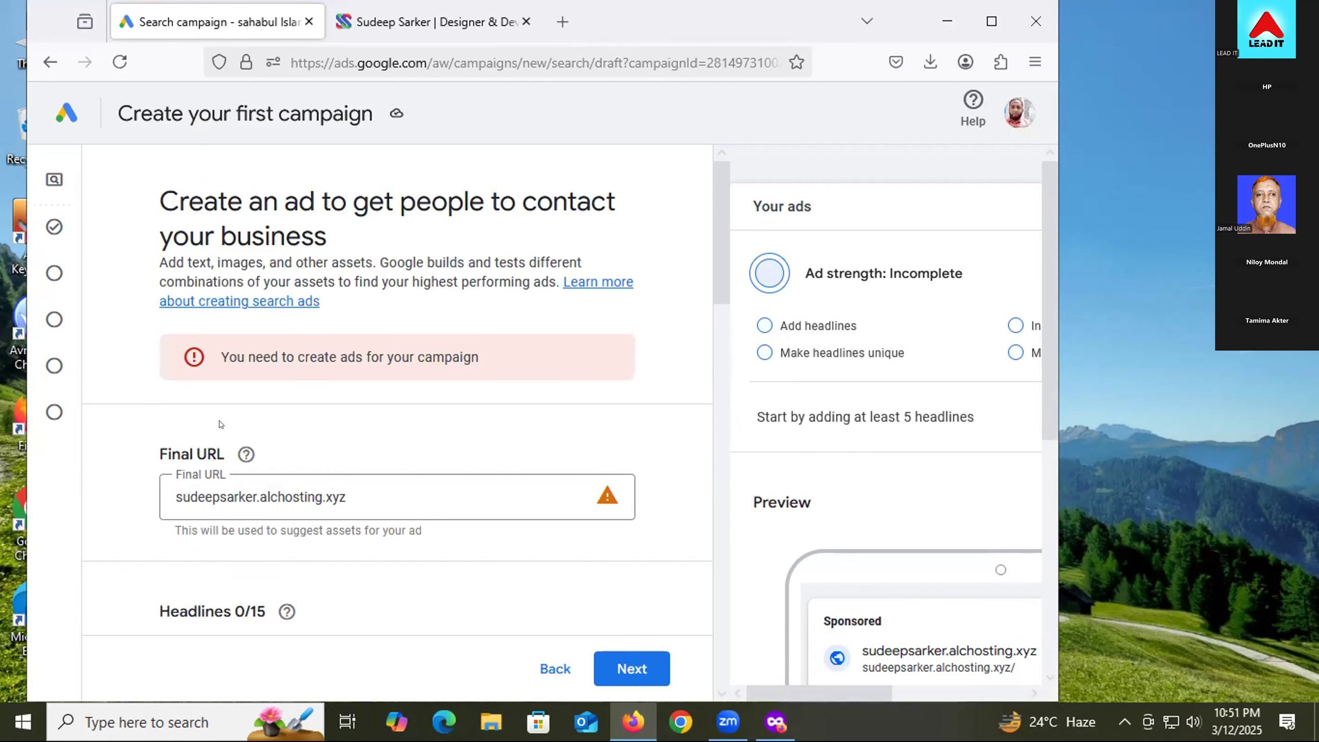
pyautogui.scroll(-2, 130, 544)
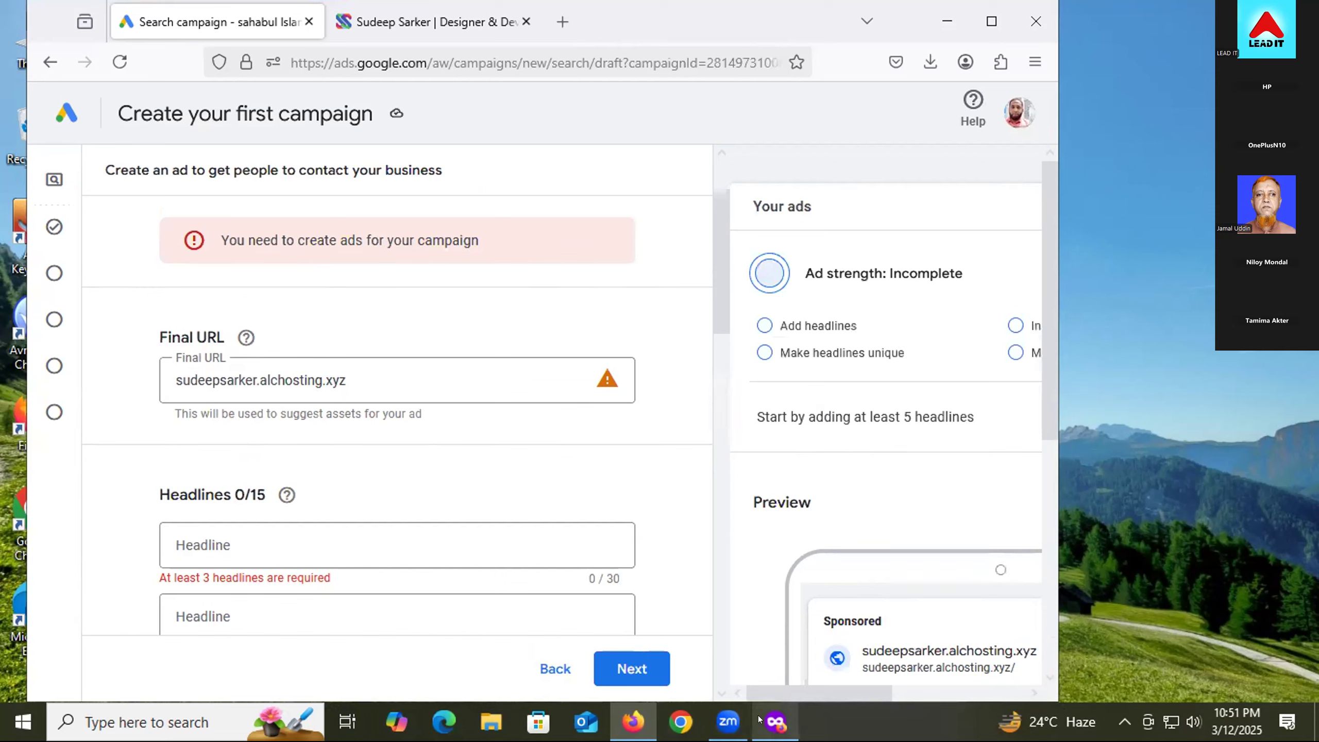
# - Switch to the private Firefox window with the flight price searches
pyautogui.moveTo(759, 720)
pyautogui.click(756, 639)
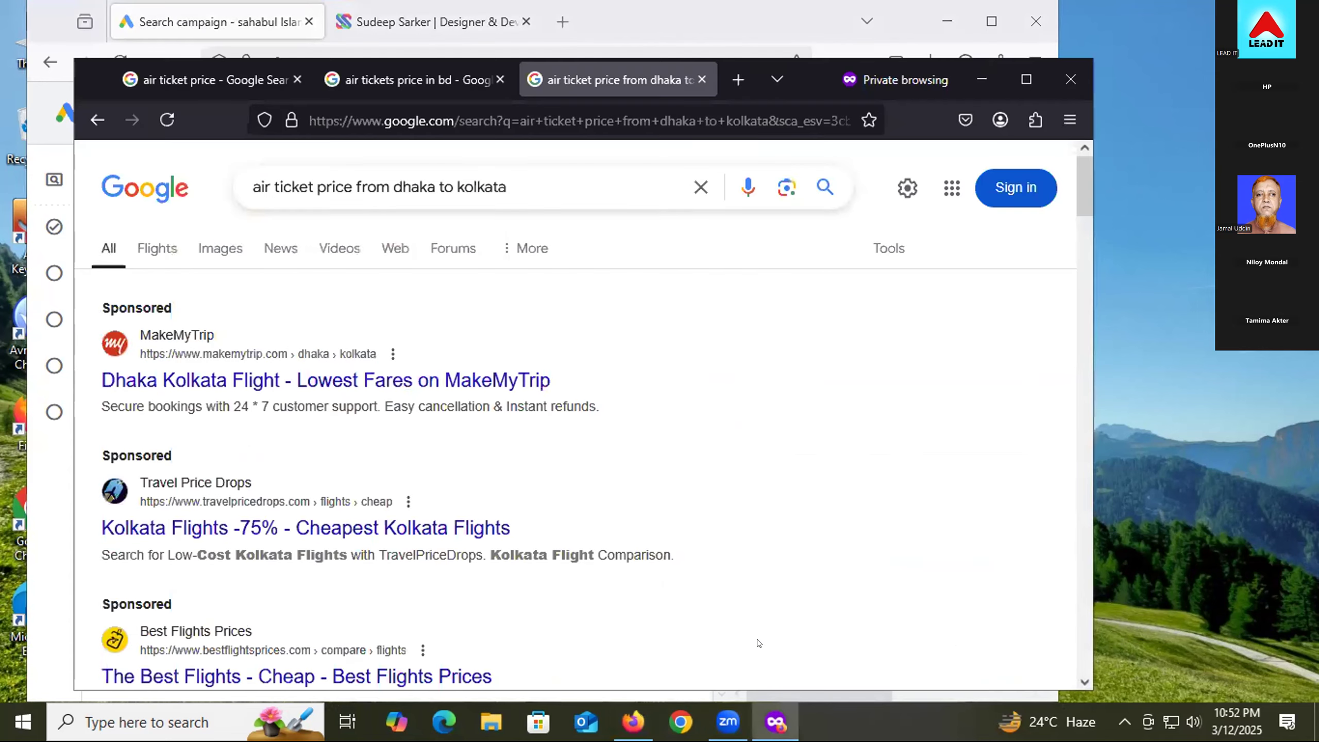
pyautogui.click(738, 80)
pyautogui.click(424, 116)
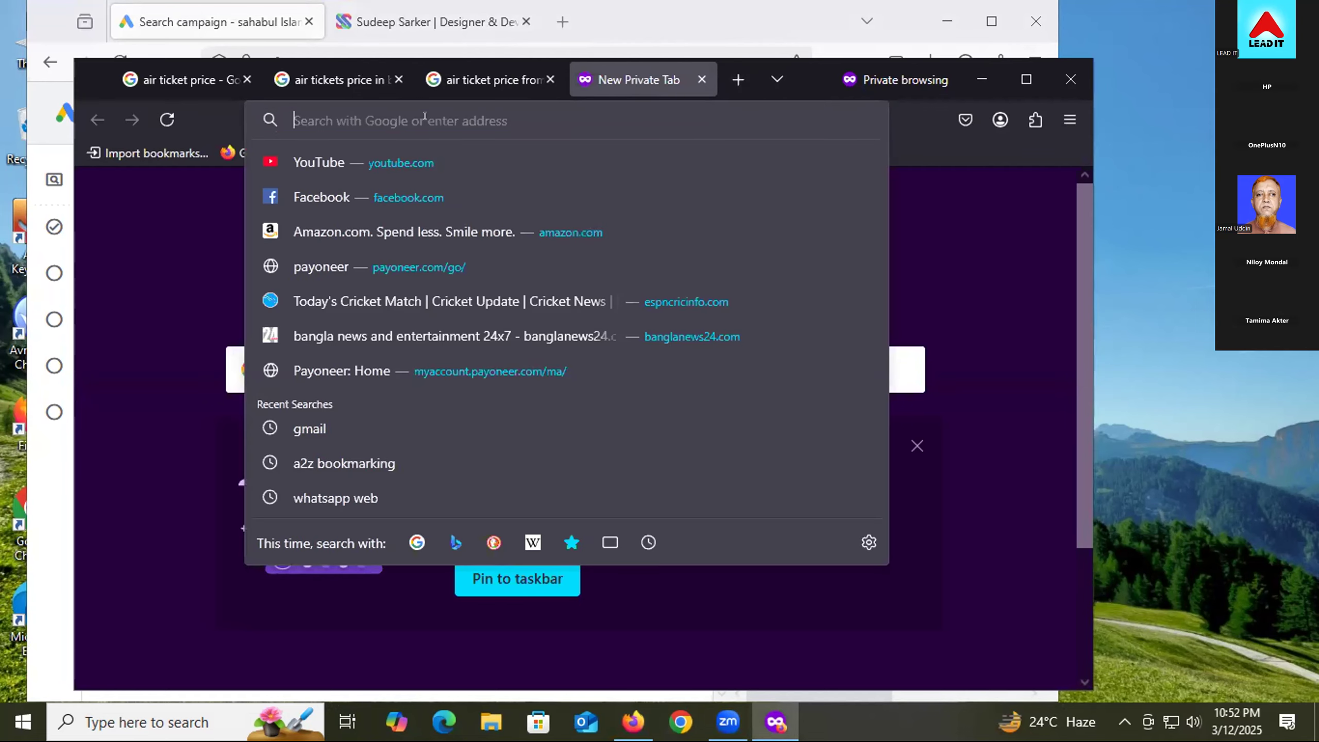
pyautogui.click(145, 210)
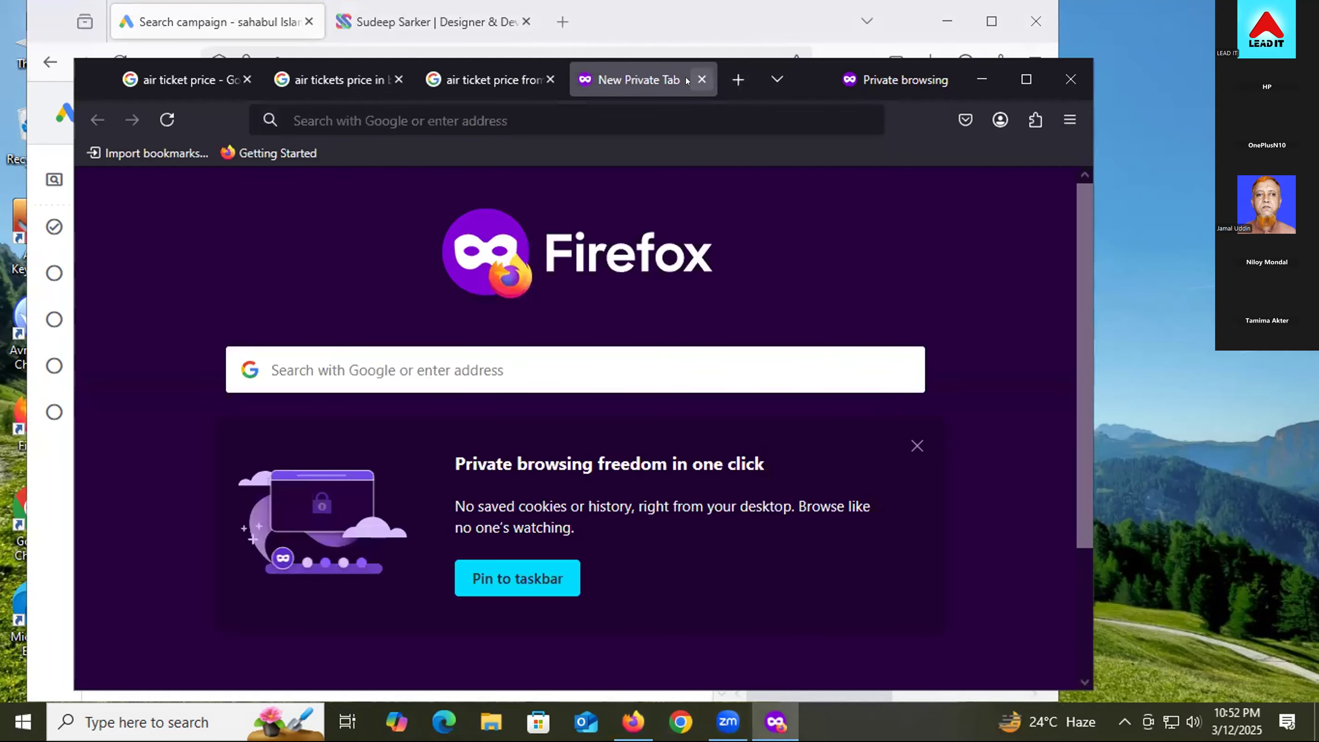
pyautogui.click(702, 80)
# - Open the Google home page in a new tab of the private window and show that tab
pyautogui.rightClick(165, 204)
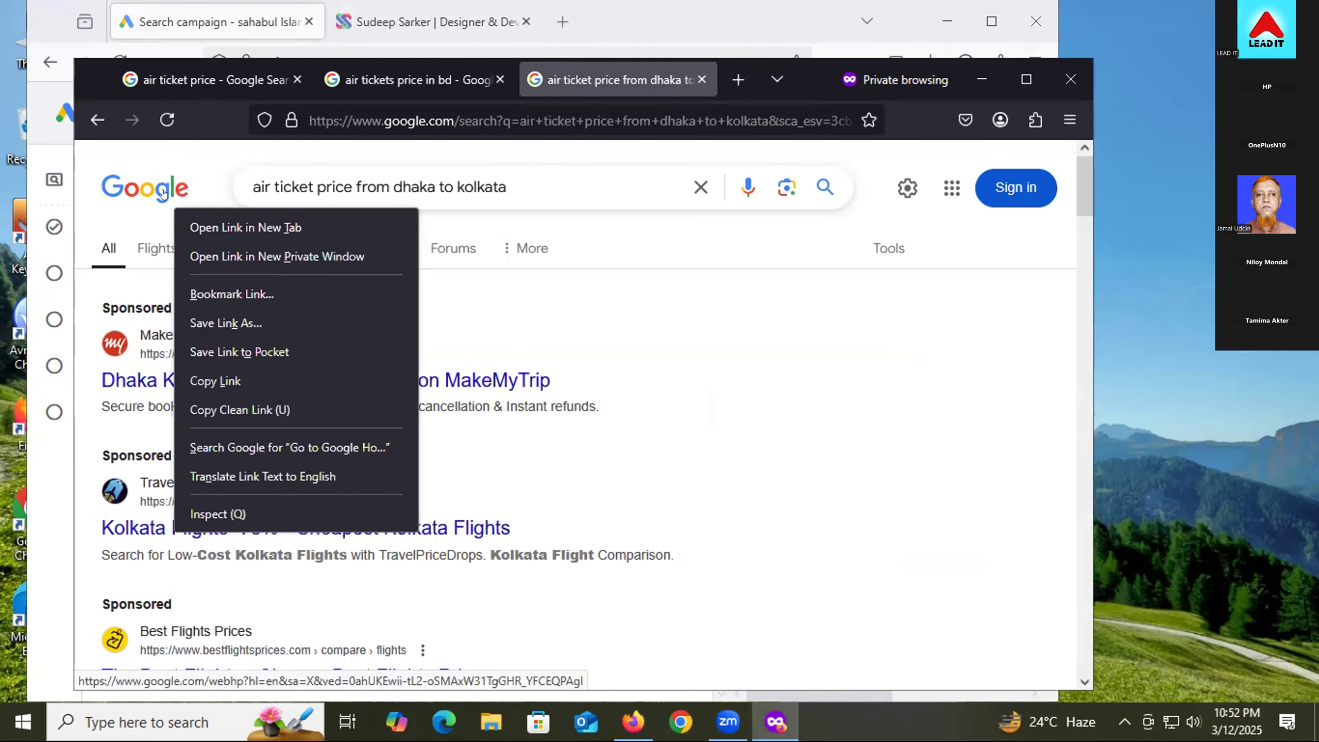
pyautogui.click(219, 215)
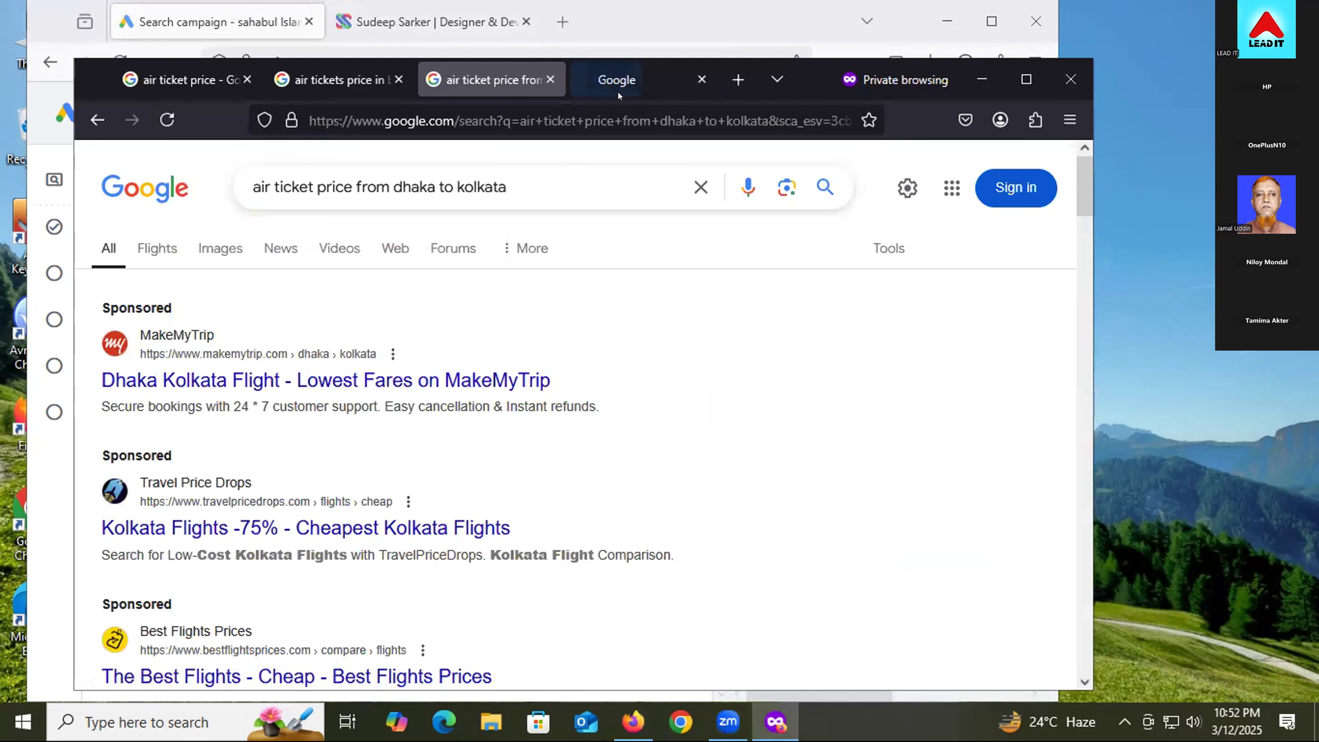
pyautogui.click(608, 82)
# - Search Google for "freelancing institute in bangladesh" using the matching suggestion
pyautogui.click(426, 331)
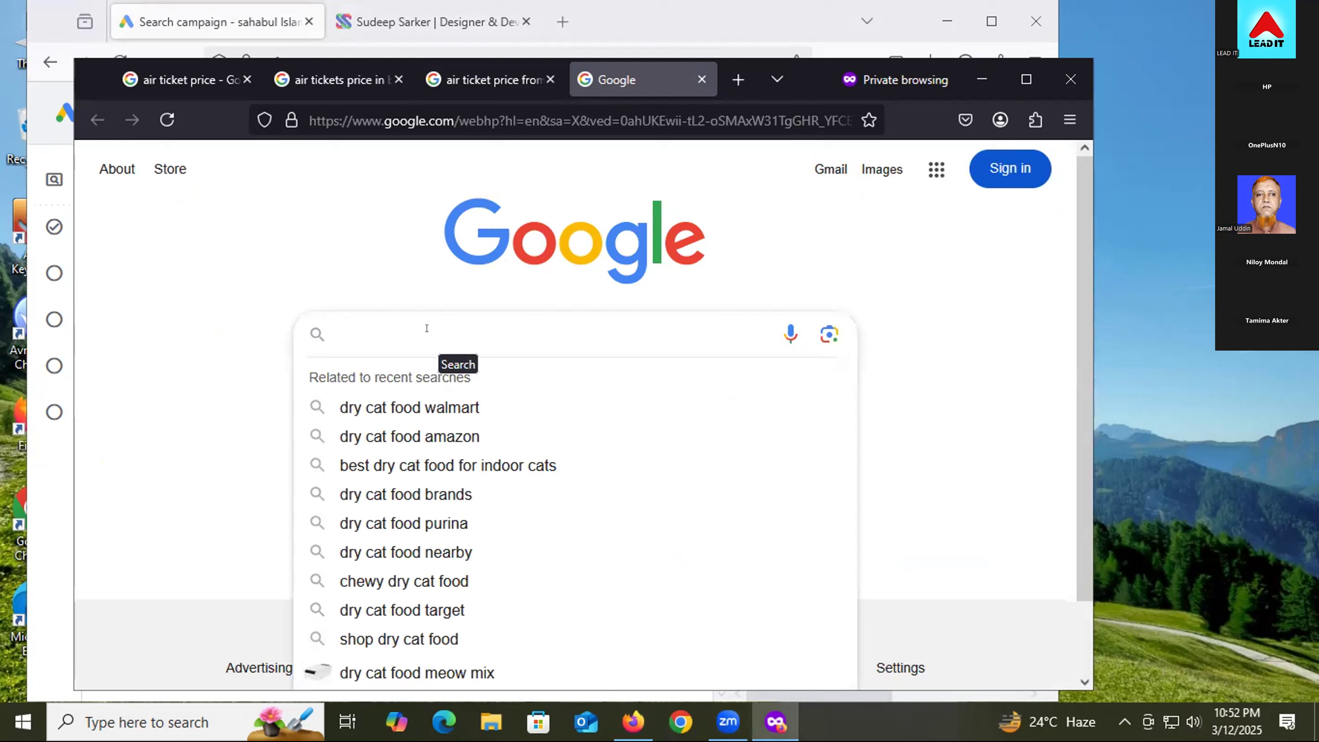
pyautogui.write('freelancing')
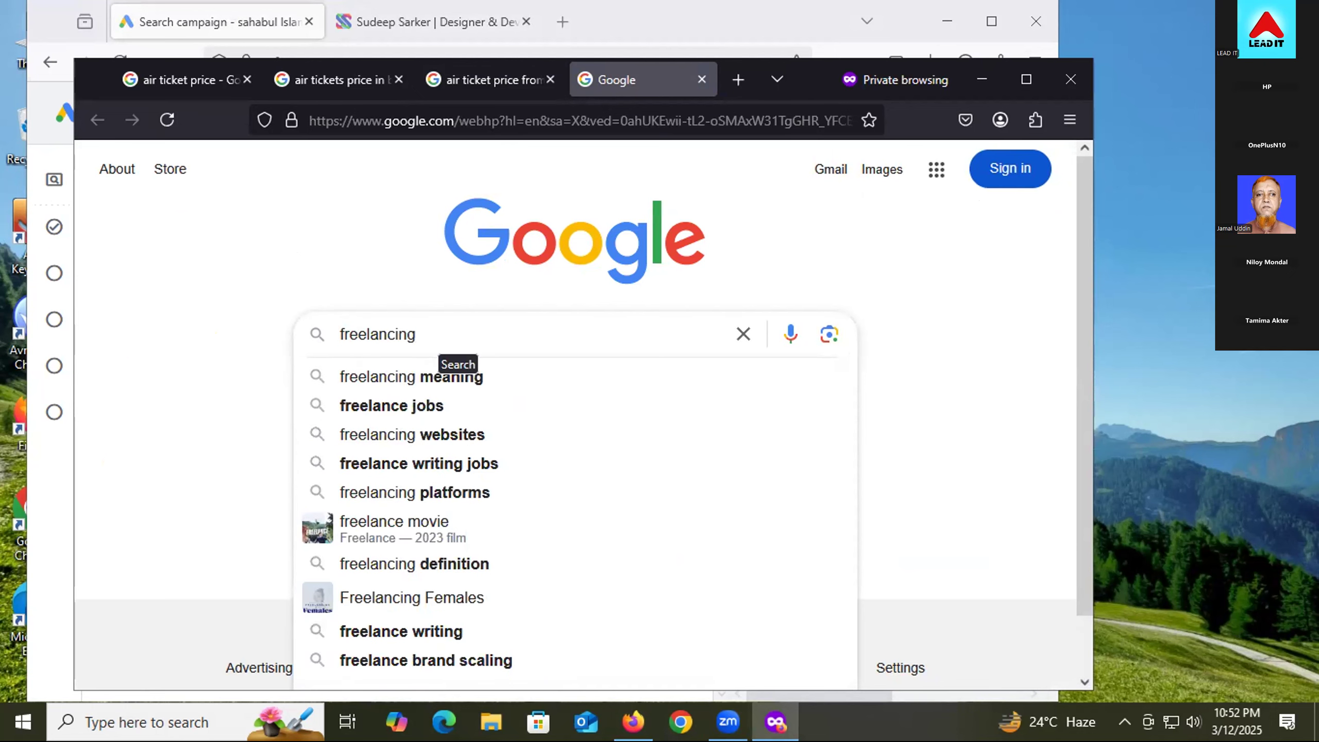
pyautogui.write(' instut')
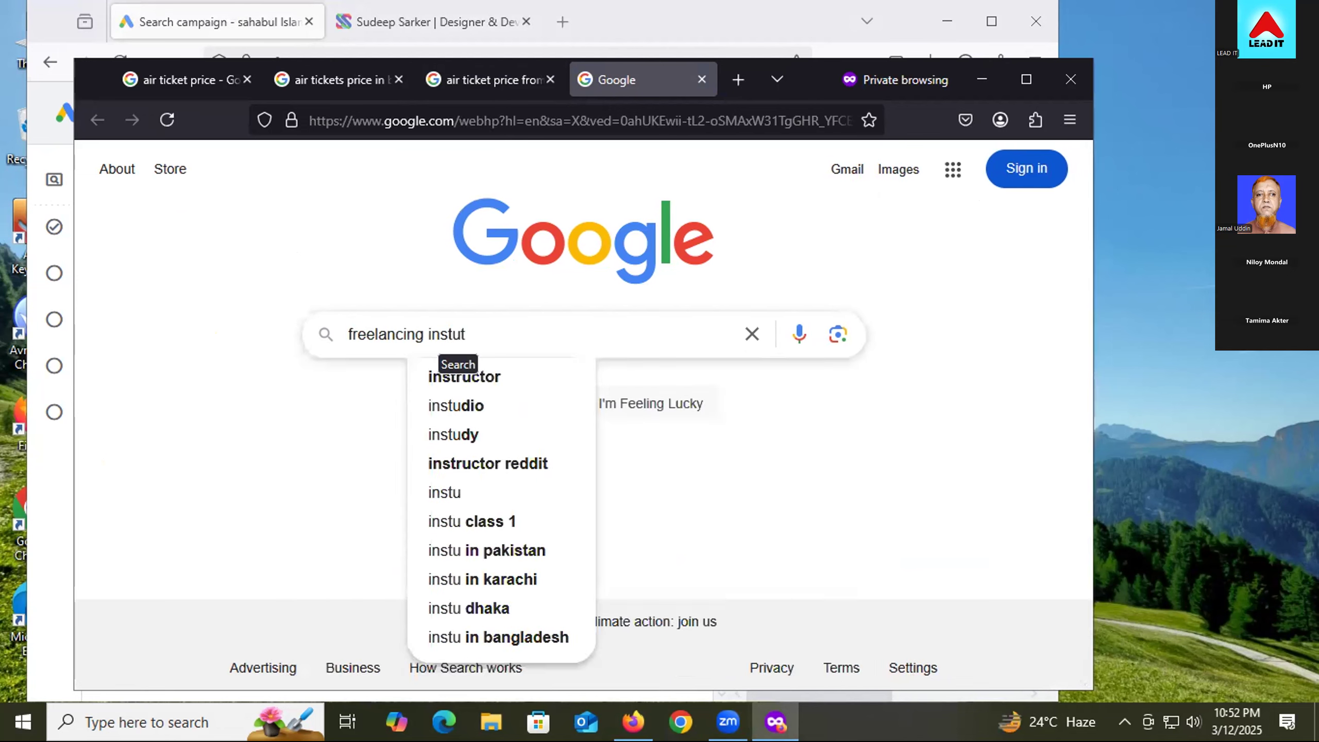
pyautogui.write('e in ')
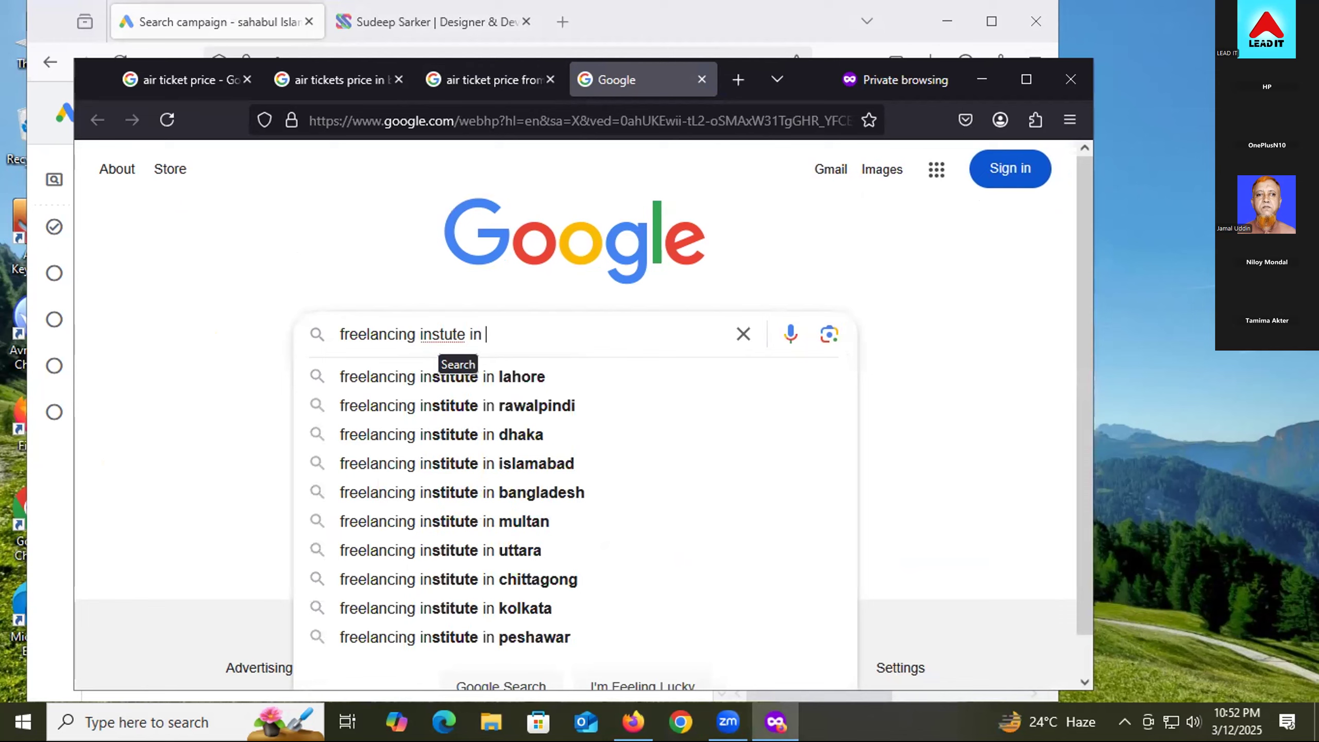
pyautogui.write('bangladesh')
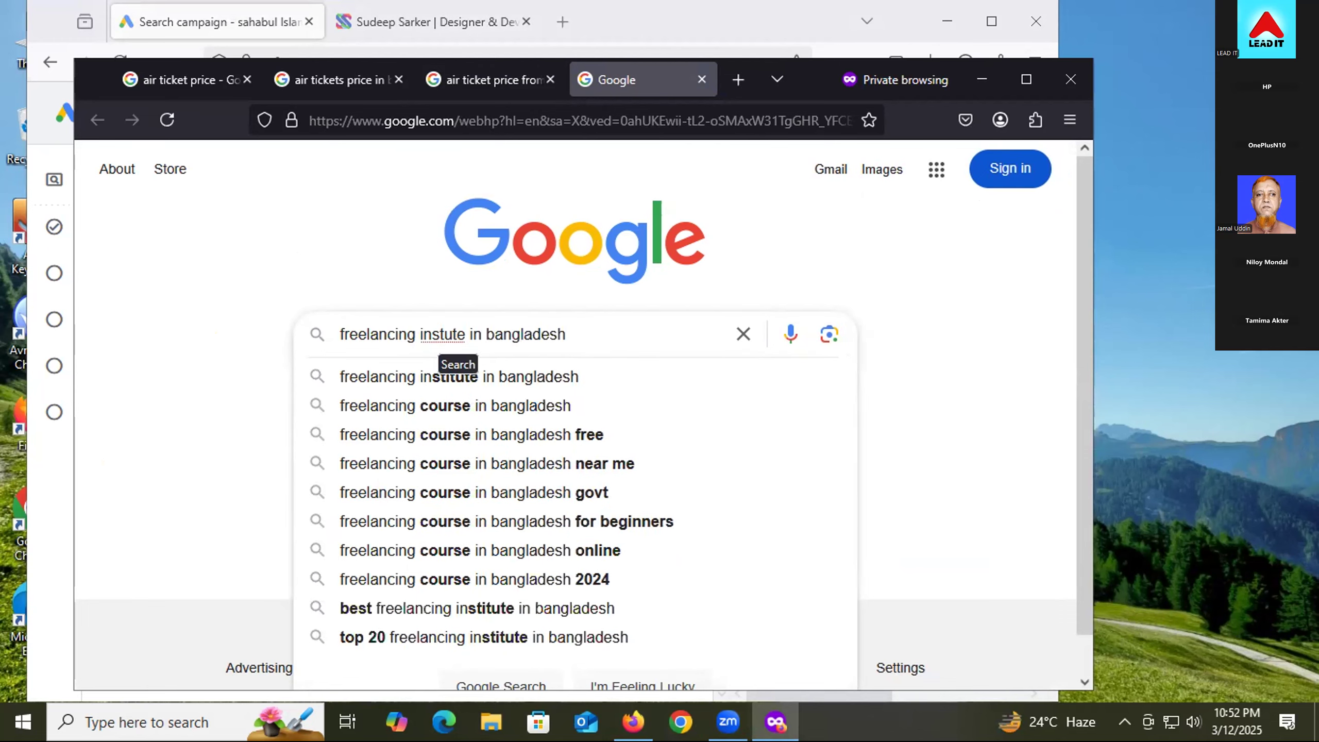
pyautogui.click(531, 363)
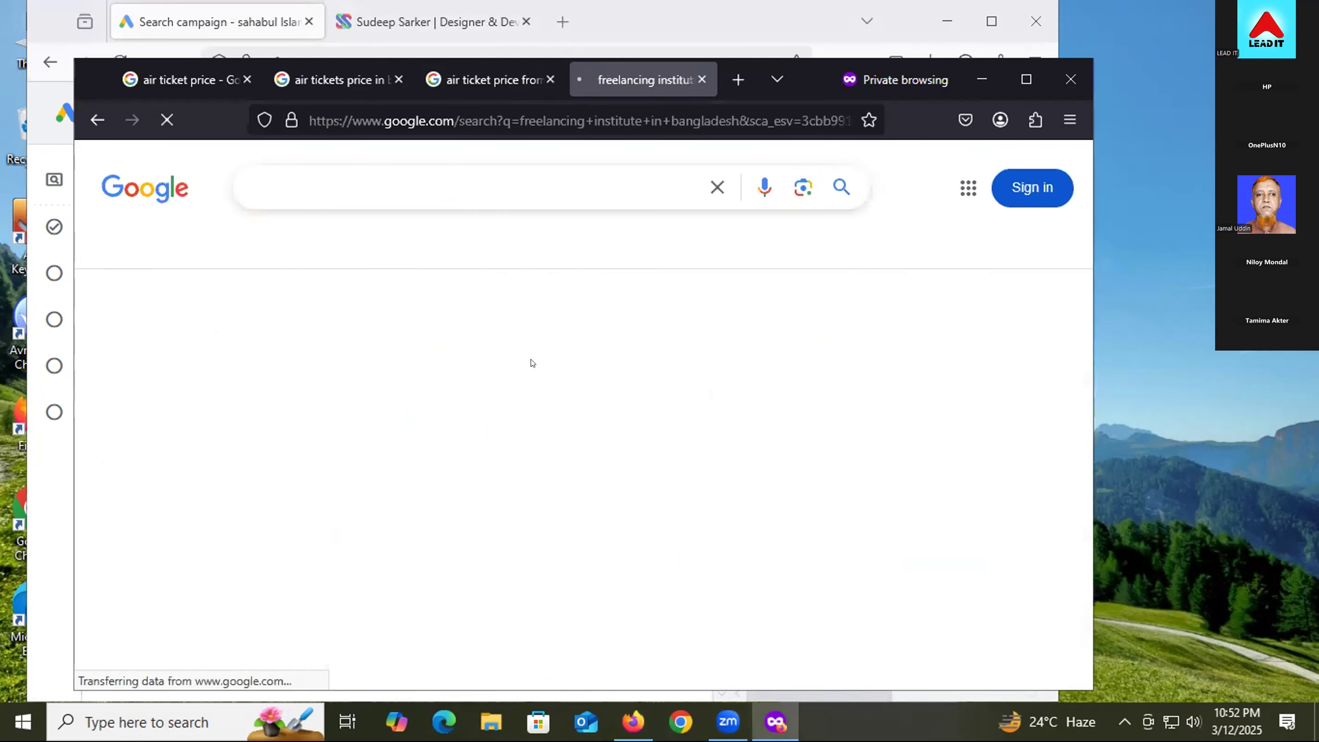
# - Examine how the freelancing institute results present their site names, URLs, headlines and descriptions
pyautogui.scroll(-6, 499, 385)
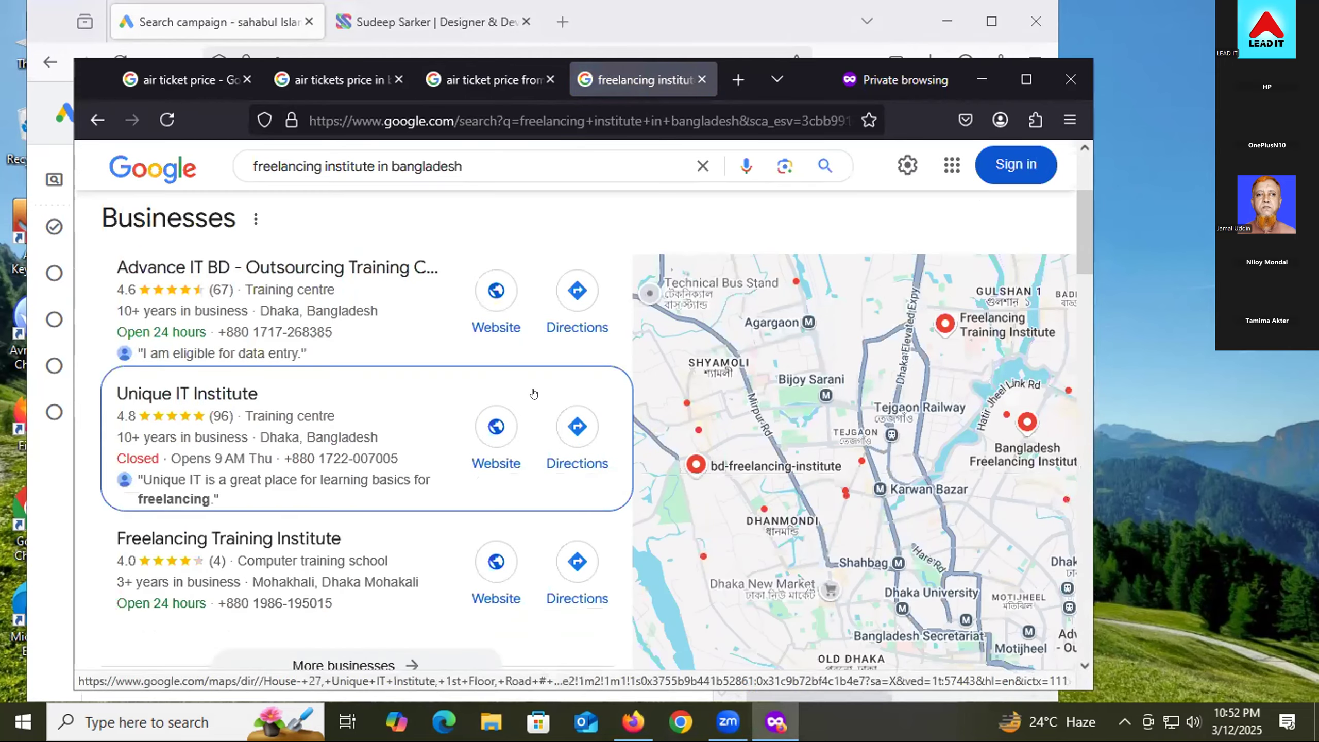
pyautogui.scroll(-7, 512, 439)
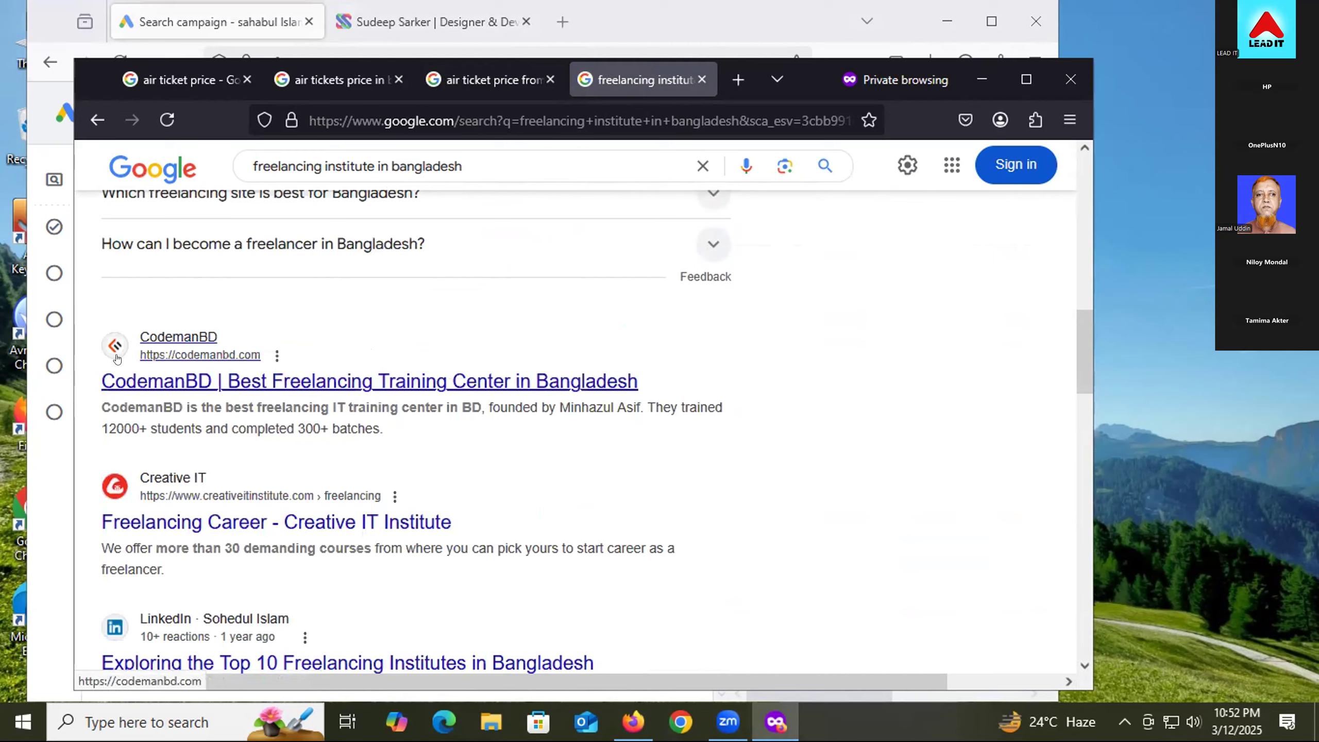
pyautogui.scroll(-2, 328, 530)
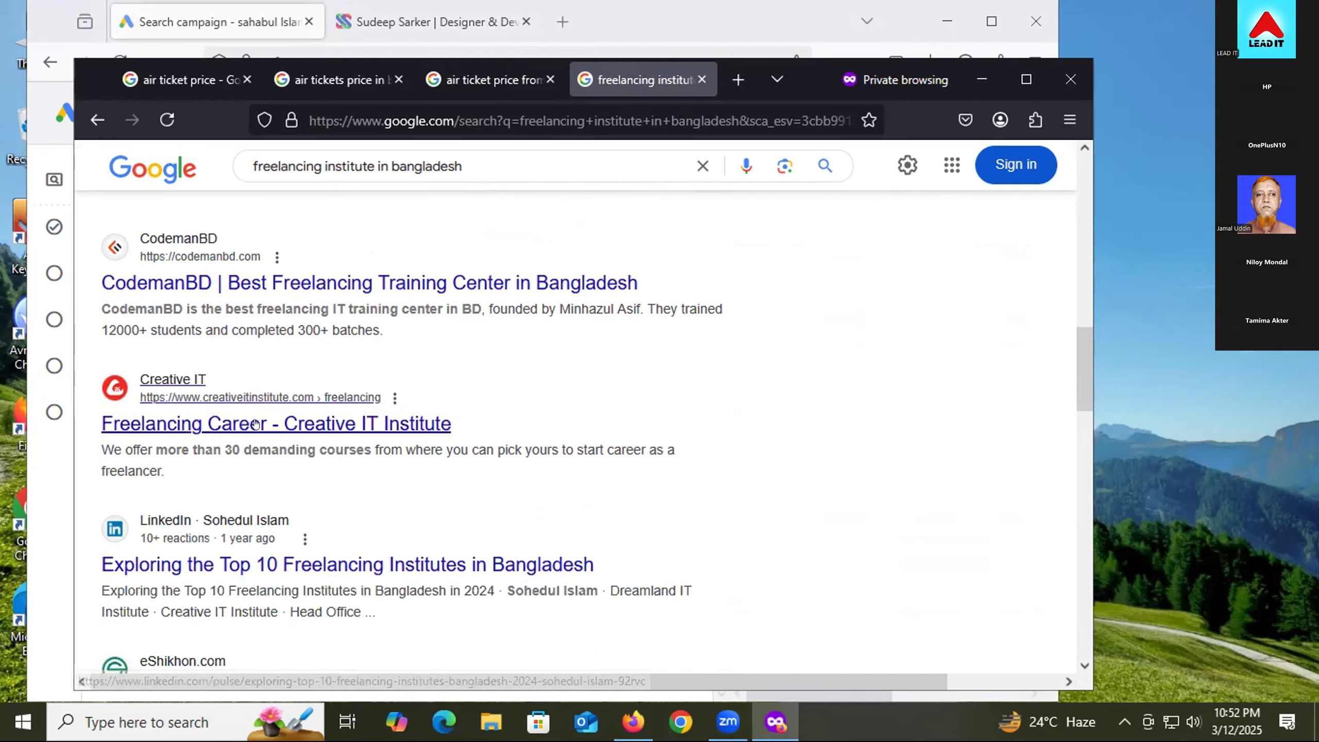
pyautogui.scroll(-4, 487, 546)
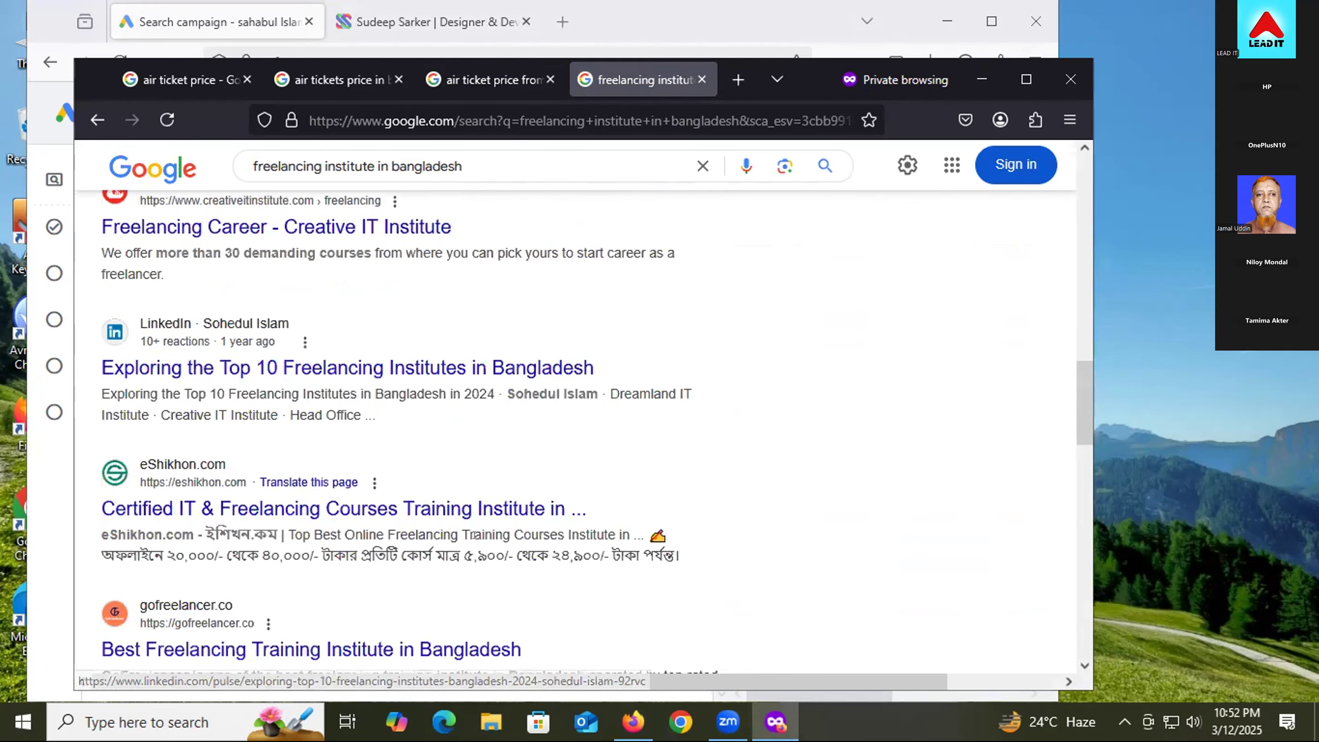
pyautogui.scroll(-2, 410, 501)
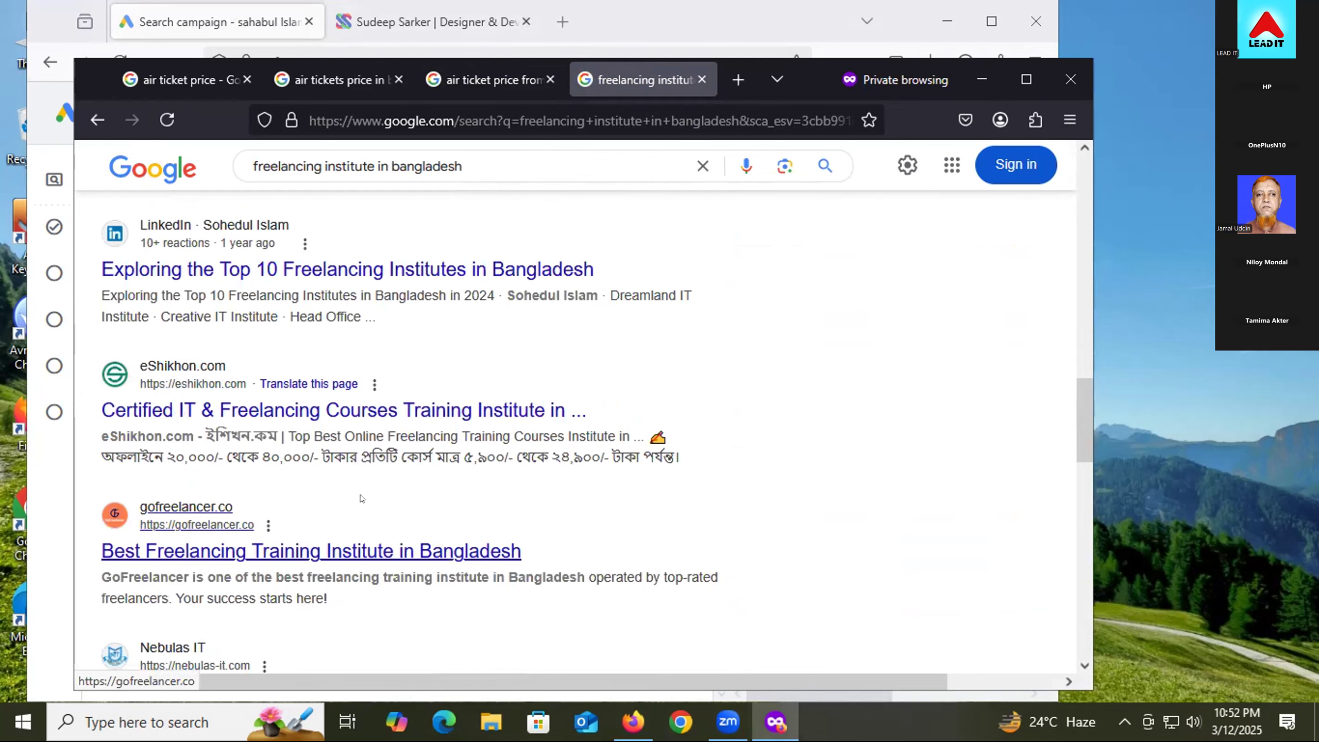
pyautogui.scroll(3, 260, 389)
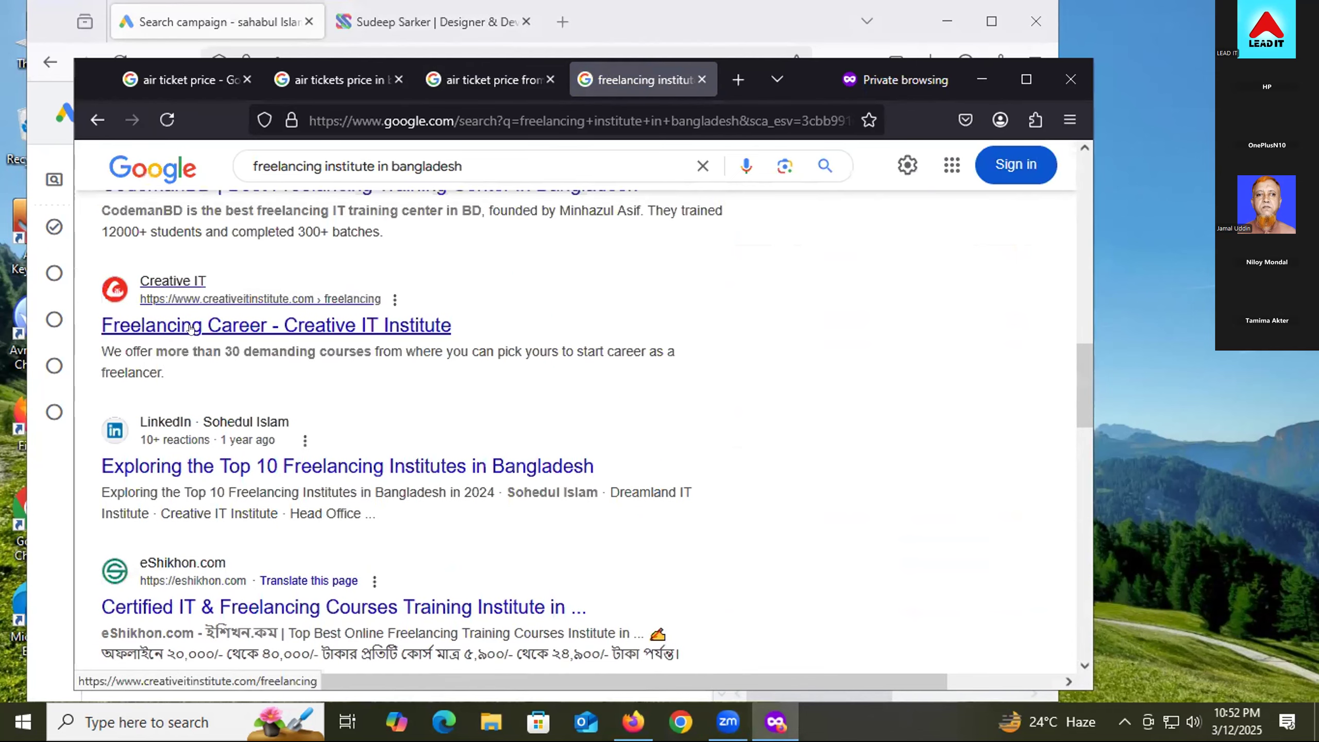
pyautogui.scroll(-1, 348, 334)
pyautogui.scroll(-1, 347, 334)
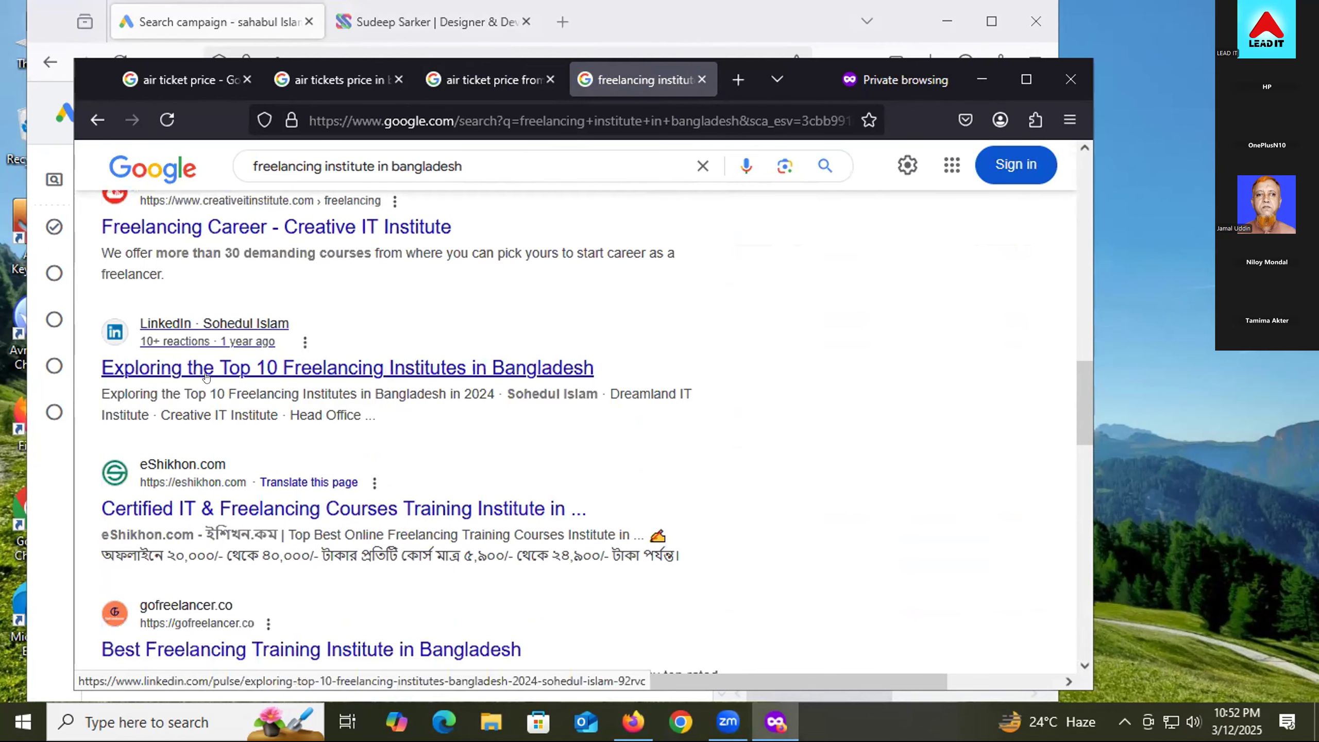
pyautogui.scroll(-2, 342, 380)
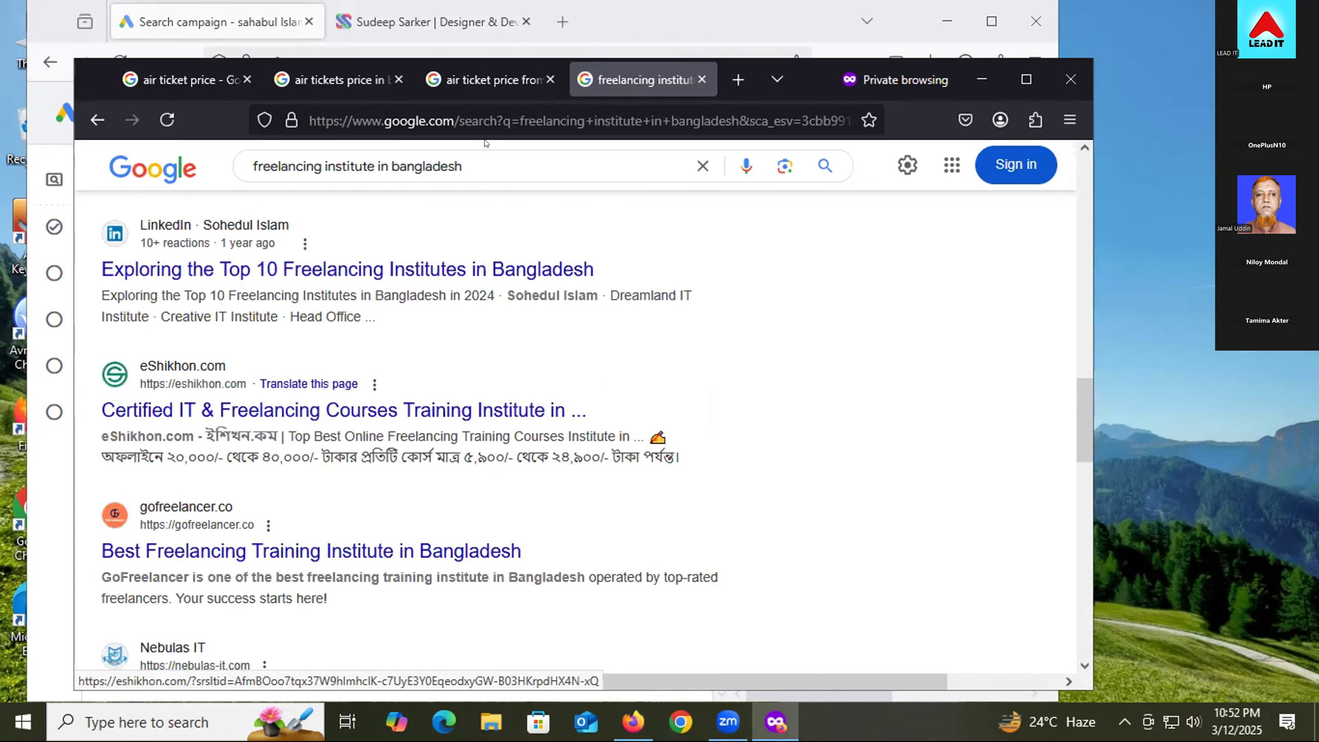
# - Switch back to the Google Ads campaign window and enter "Best It institute in Dhaka" as the first headline
pyautogui.click(637, 21)
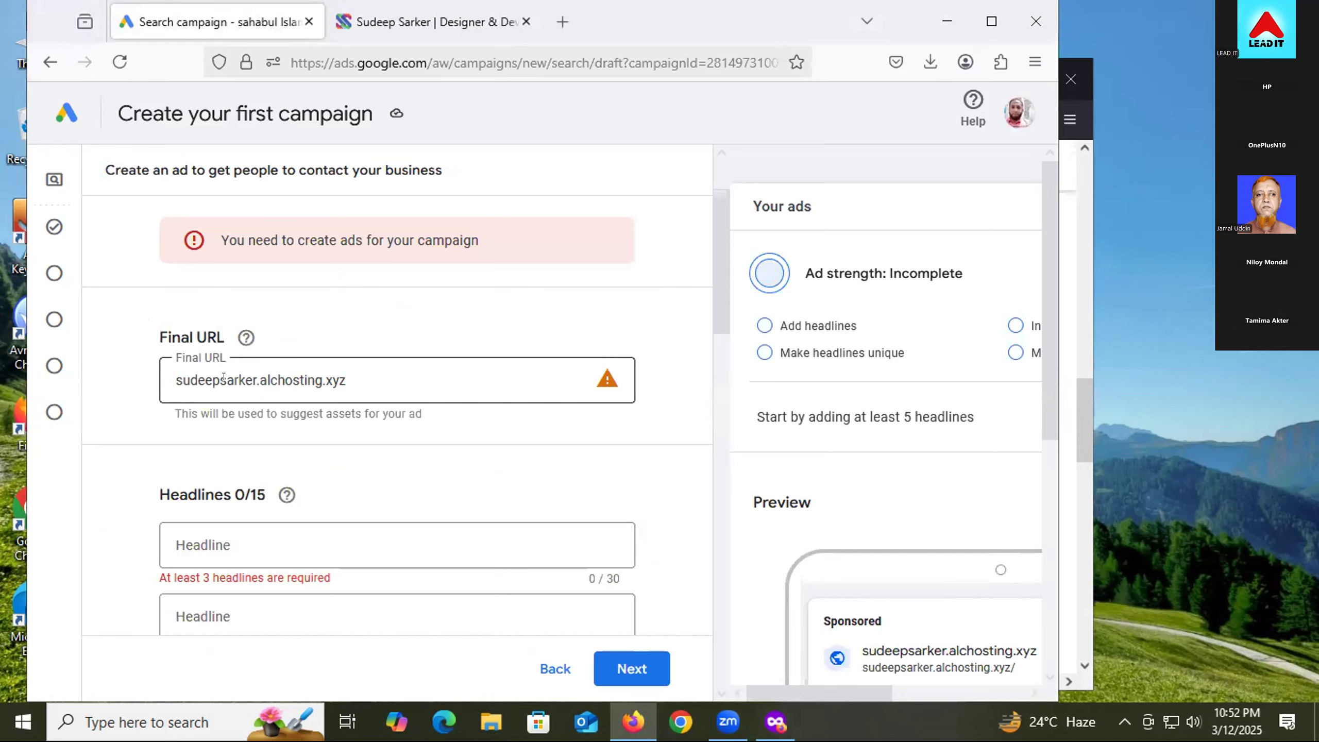
pyautogui.scroll(-3, 110, 546)
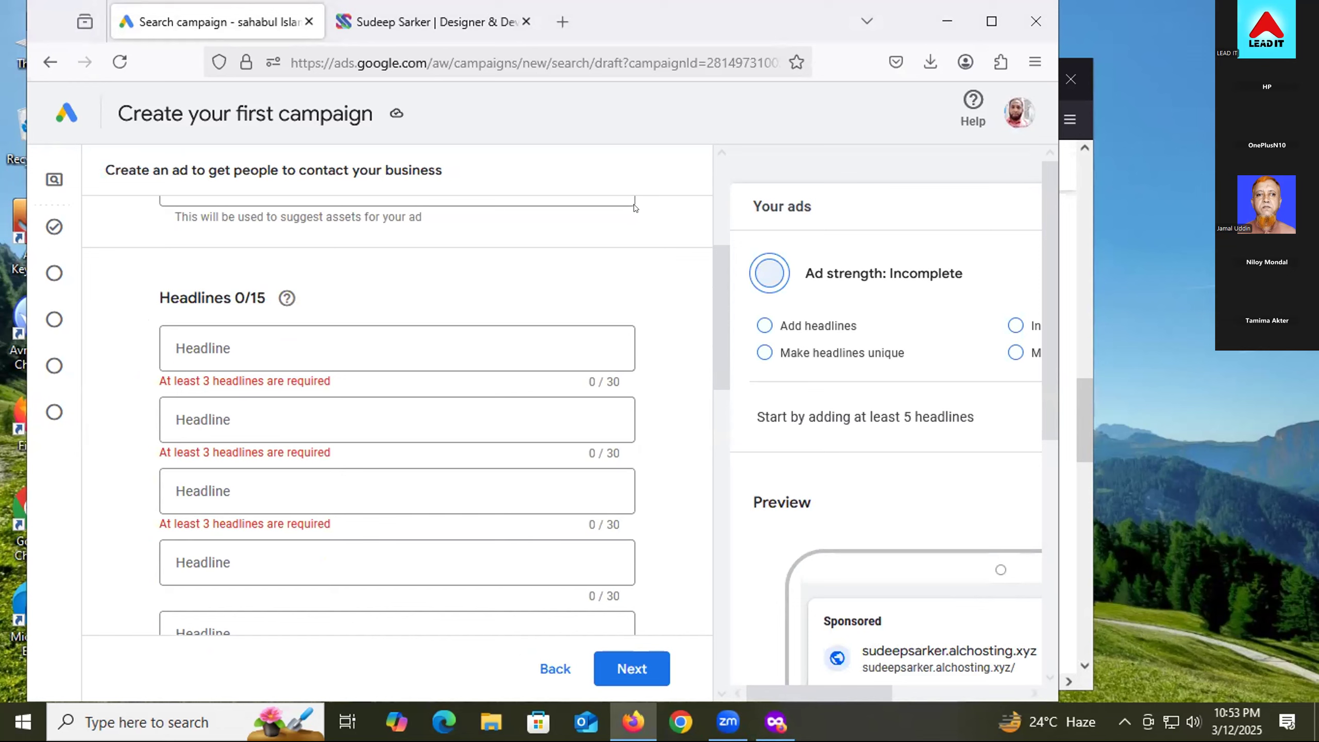
pyautogui.click(375, 334)
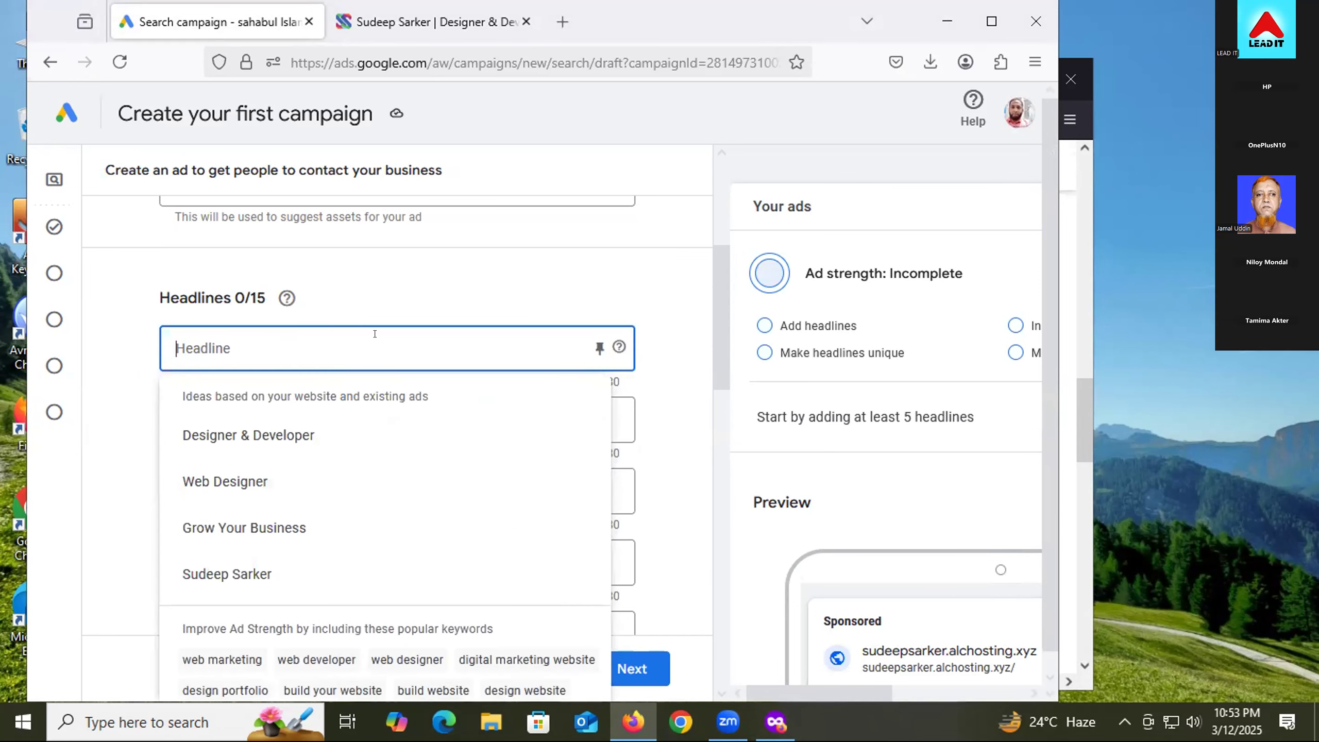
pyautogui.write('Best')
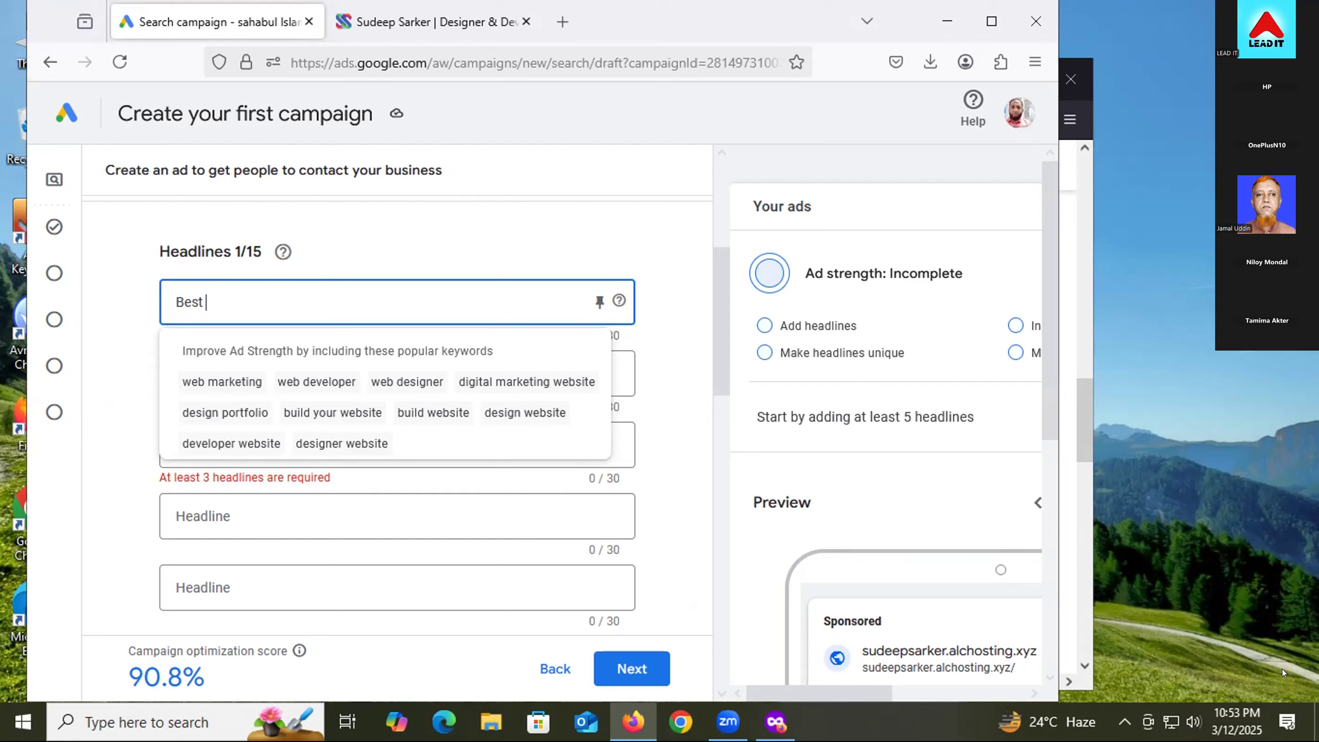
pyautogui.click(242, 301)
pyautogui.click(238, 299)
pyautogui.click(238, 300)
pyautogui.click(238, 300)
pyautogui.write('It')
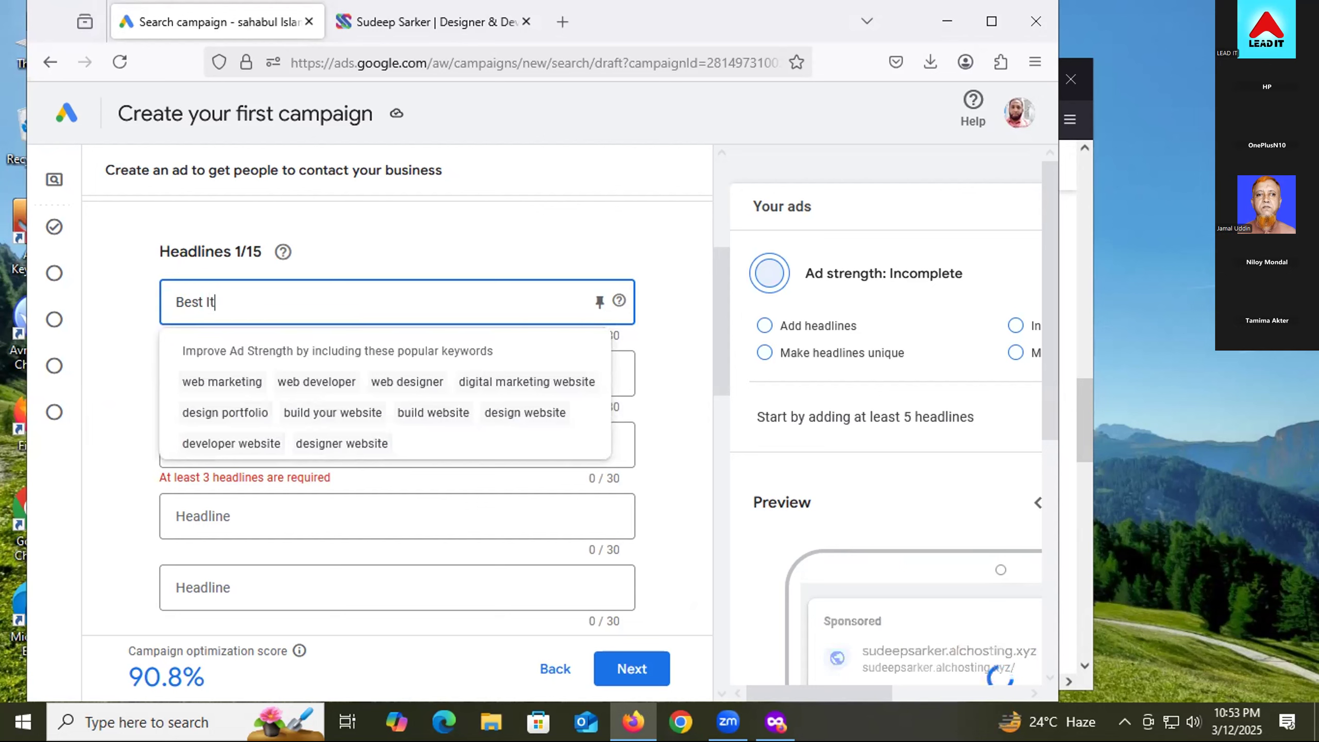
pyautogui.write(' institute in Dhaka')
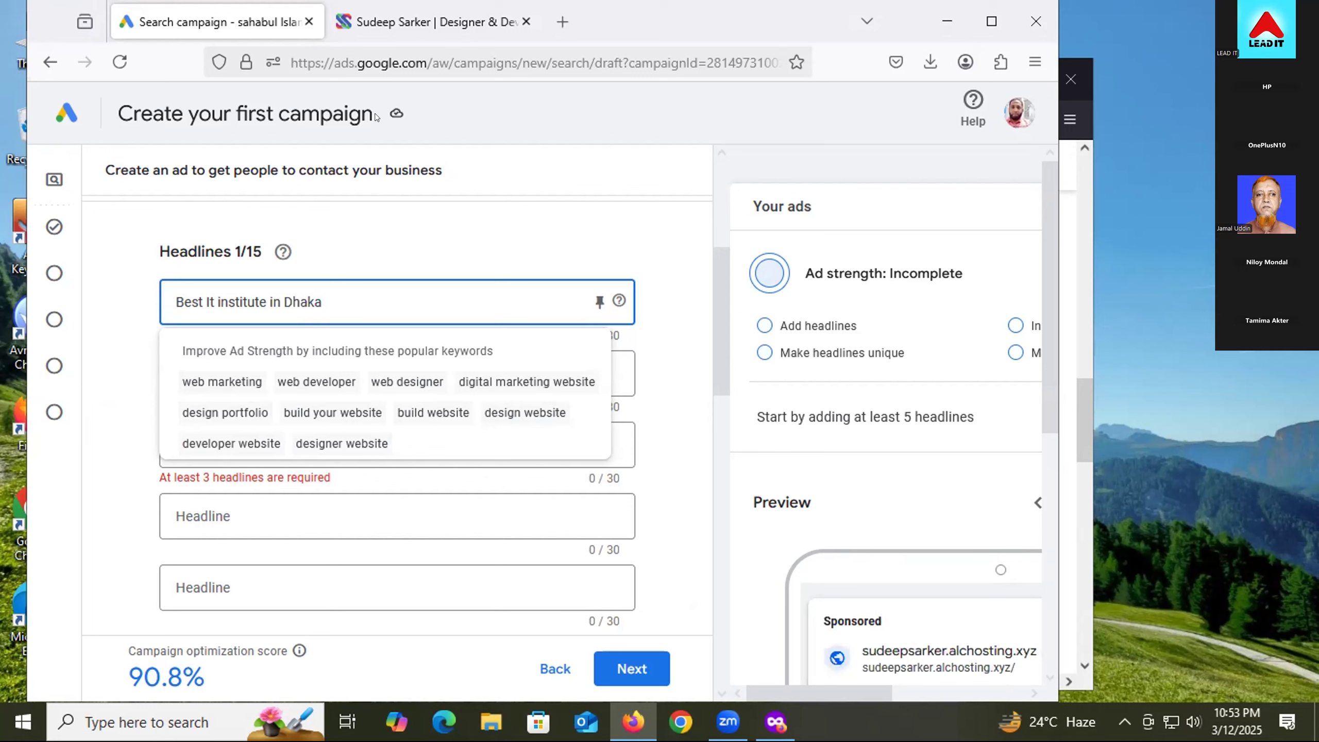
pyautogui.click(452, 223)
# - Enter "Best Freelancing Course" as the second headline of the ad
pyautogui.click(345, 364)
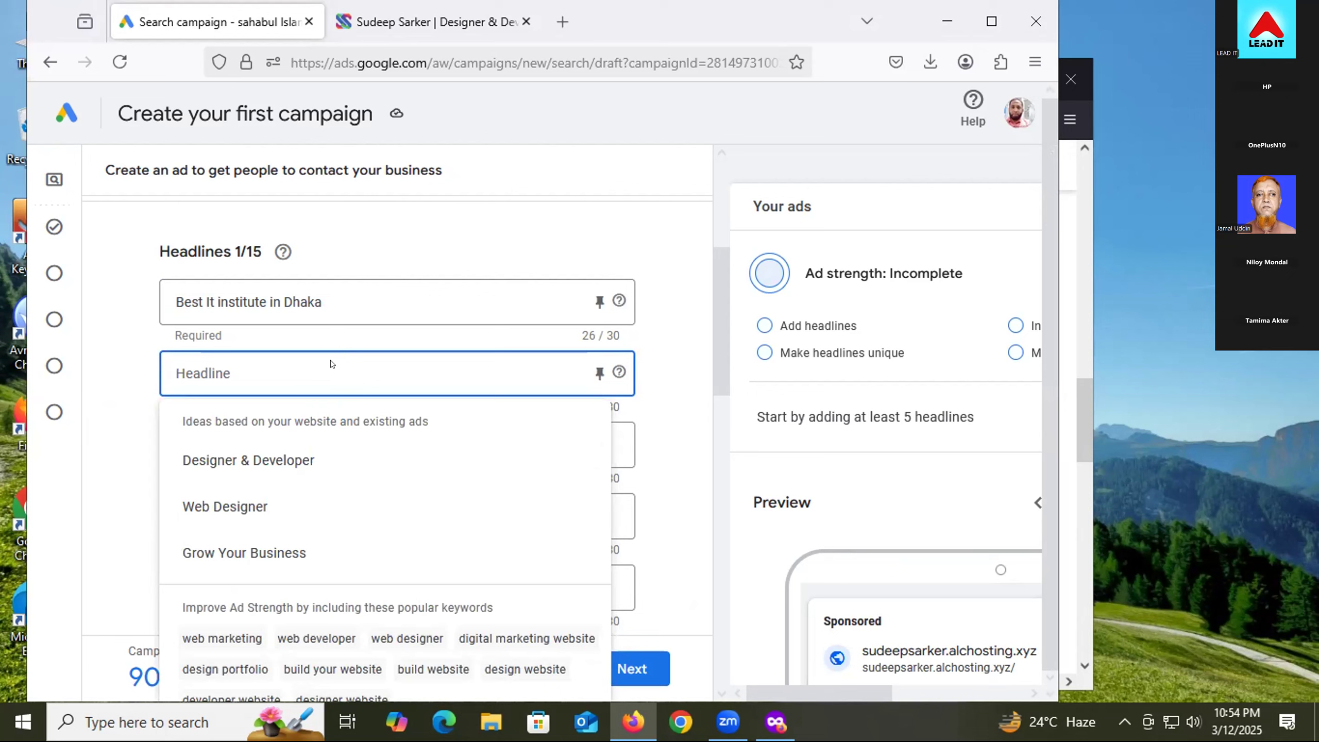
pyautogui.write('Best Fr')
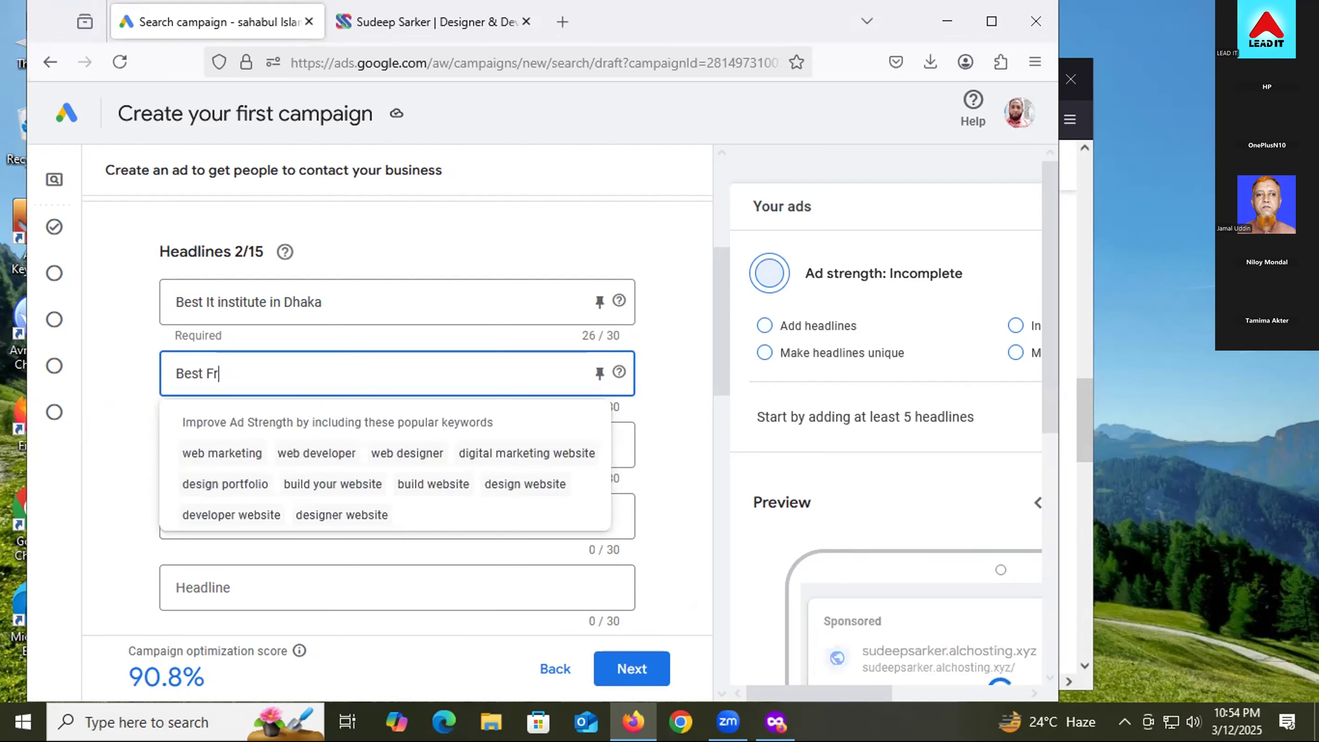
pyautogui.write('eelancing Course')
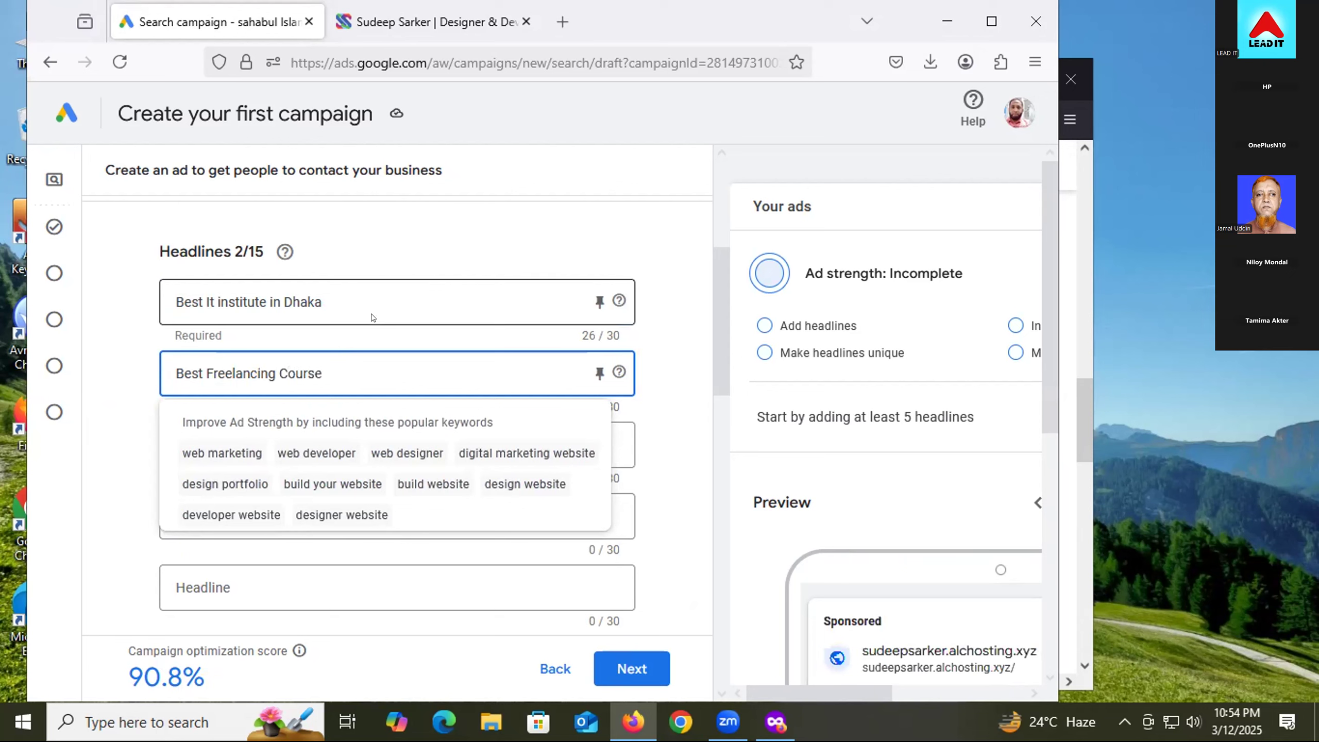
pyautogui.click(454, 254)
# - Enter "Online Web Markting Classes" as the third headline of the ad
pyautogui.click(315, 429)
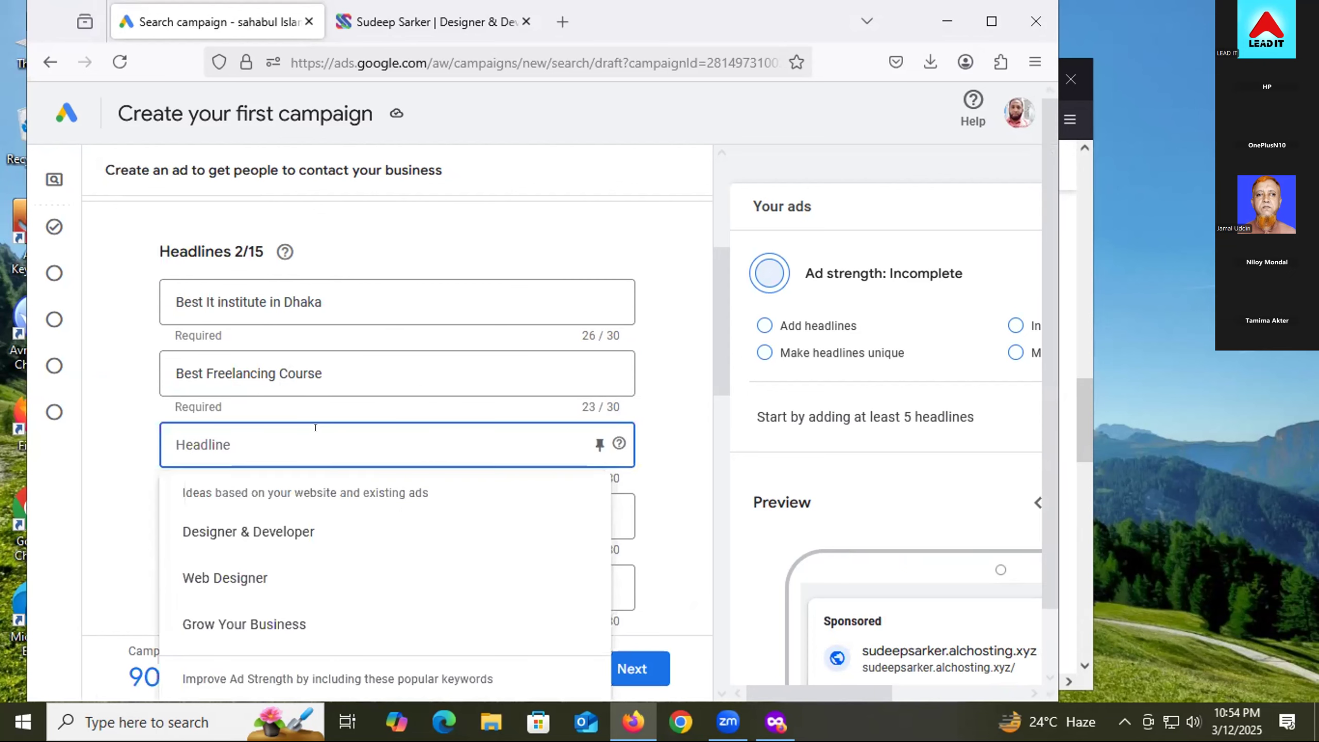
pyautogui.write('Online Z')
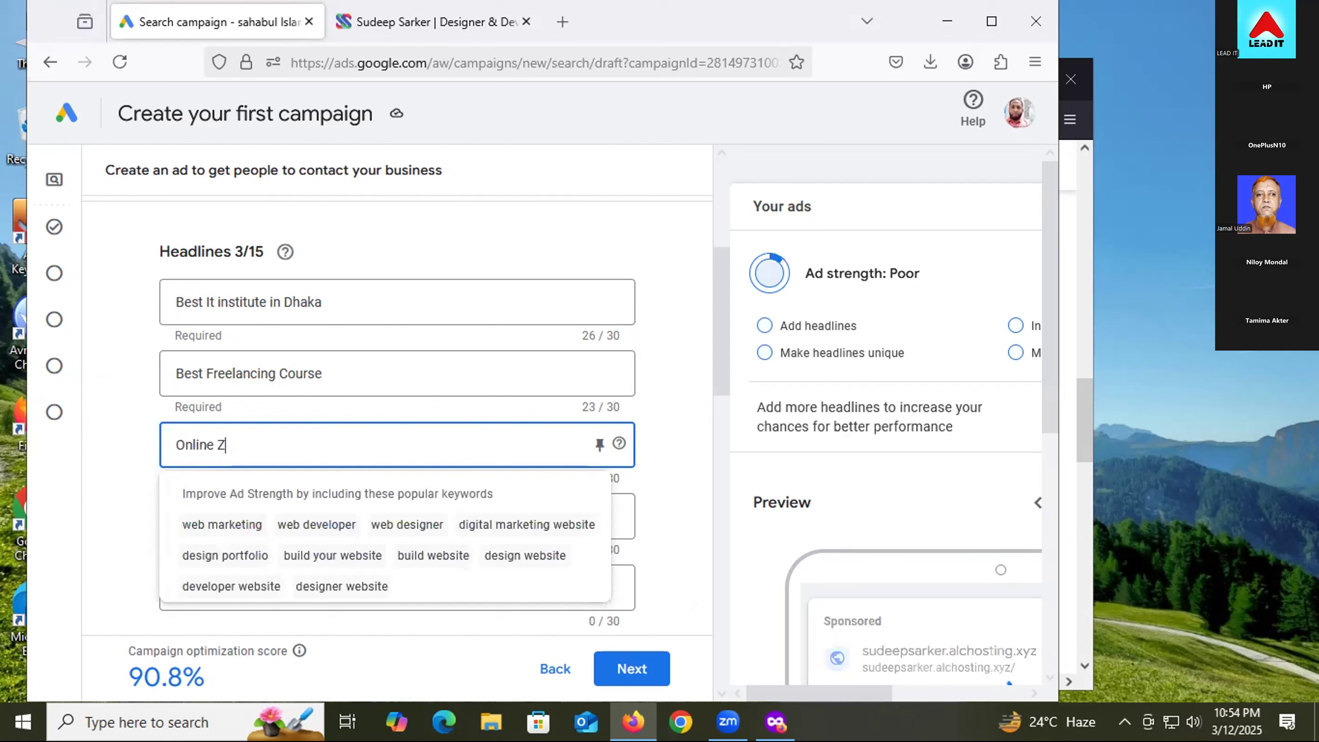
pyautogui.press('BackSpace')
pyautogui.write('Classes')
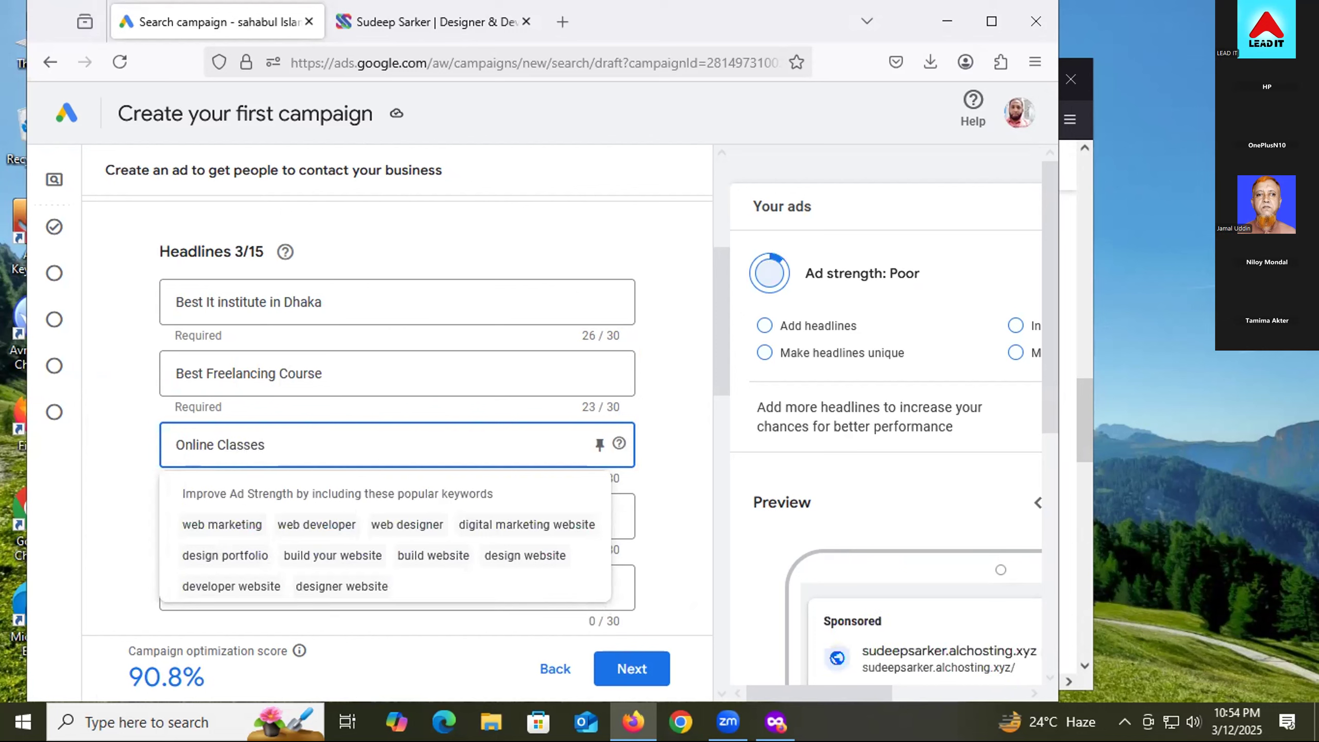
pyautogui.press('BackSpace')
pyautogui.press('BackSpace')
pyautogui.press('BackSpace')
pyautogui.press('BackSpace')
pyautogui.press('BackSpace')
pyautogui.press('BackSpace')
pyautogui.press('BackSpace')
pyautogui.press('BackSpace')
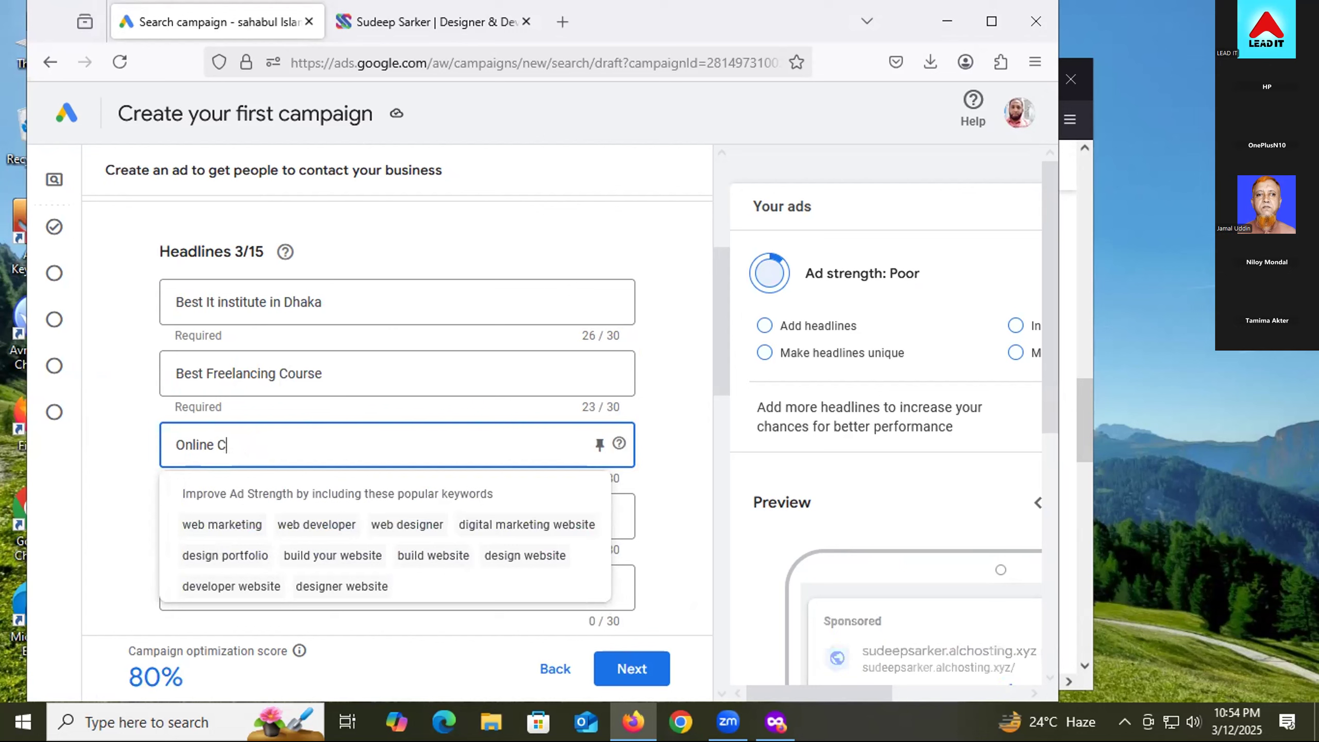
pyautogui.write('Web')
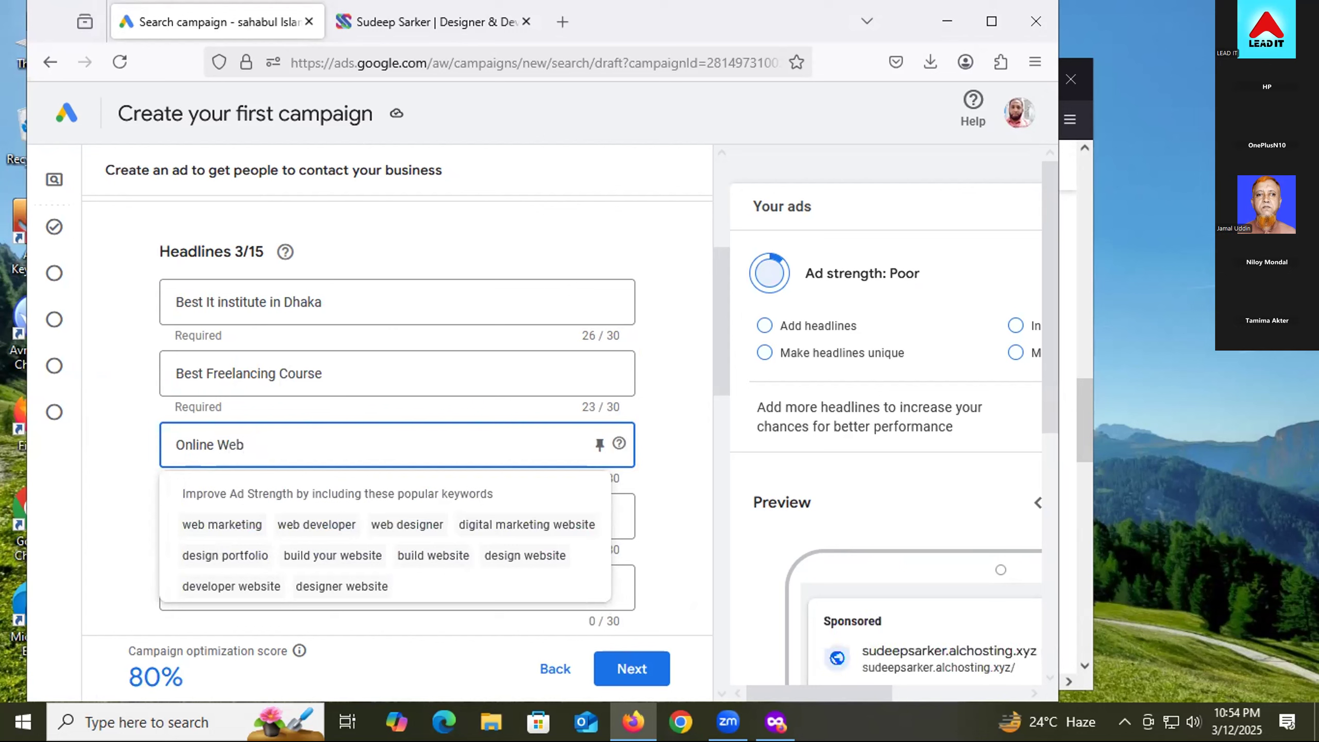
pyautogui.write(' Mark')
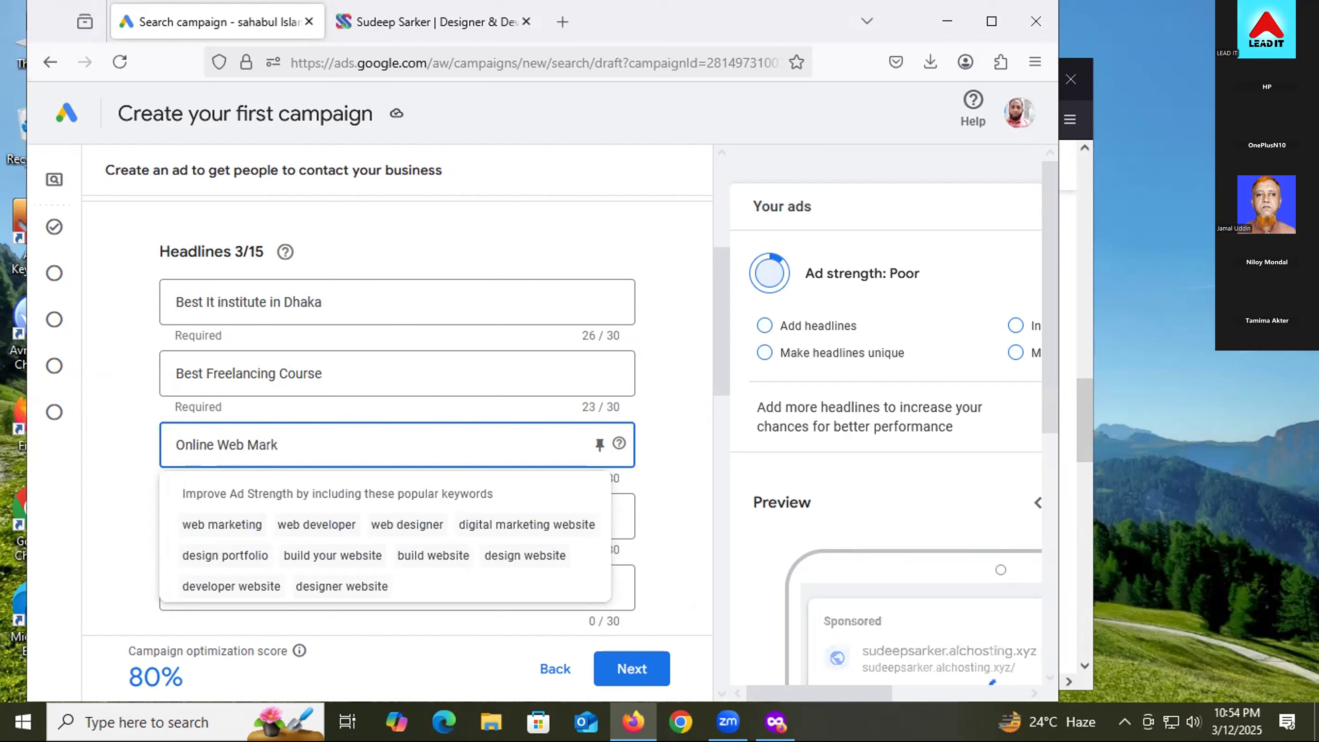
pyautogui.write('ting')
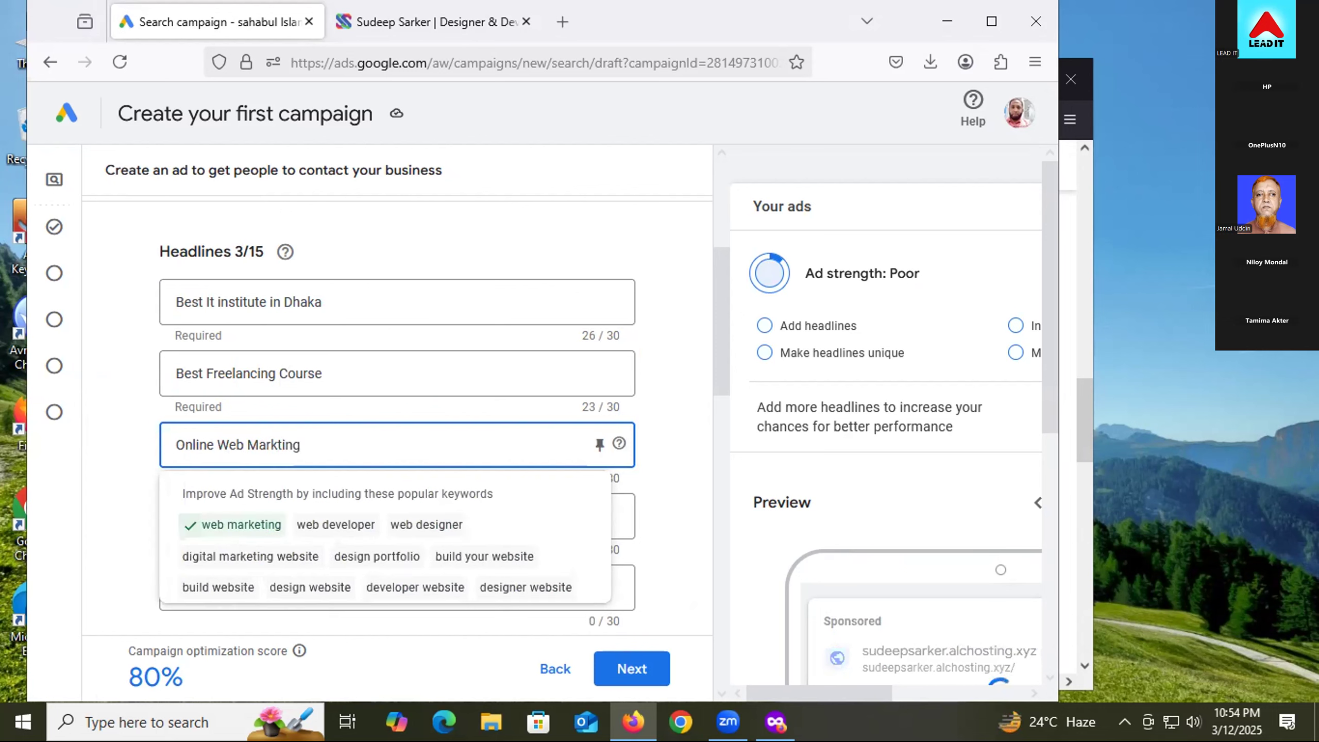
pyautogui.write(' Classes')
pyautogui.press('BackSpace')
pyautogui.press('BackSpace')
pyautogui.press('BackSpace')
pyautogui.press('BackSpace')
pyautogui.write('sses')
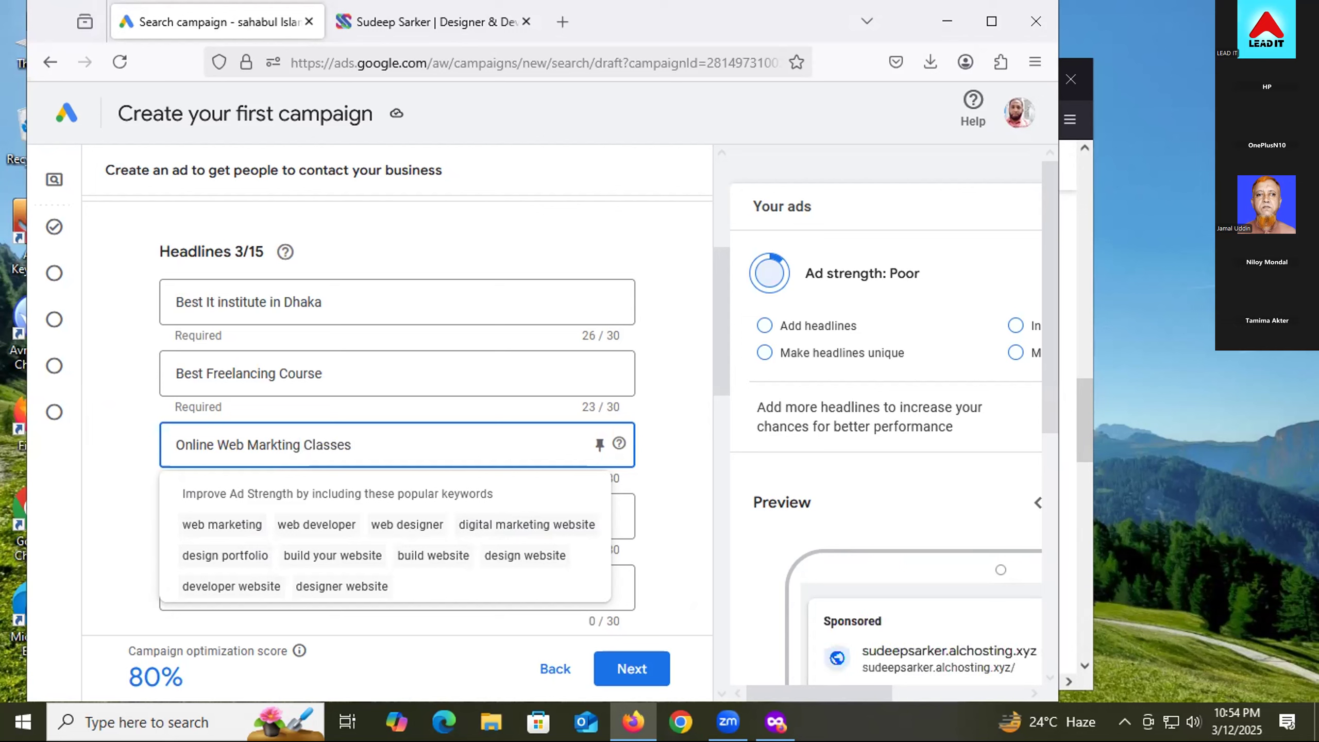
# - Correct the spelling in the third headline so it reads "Online Web Marketing Classes"
pyautogui.press('BackSpace')
pyautogui.click(109, 500)
pyautogui.click(345, 441)
pyautogui.press('BackSpace')
pyautogui.press('BackSpace')
pyautogui.press('BackSpace')
pyautogui.press('BackSpace')
pyautogui.press('BackSpace')
pyautogui.press('BackSpace')
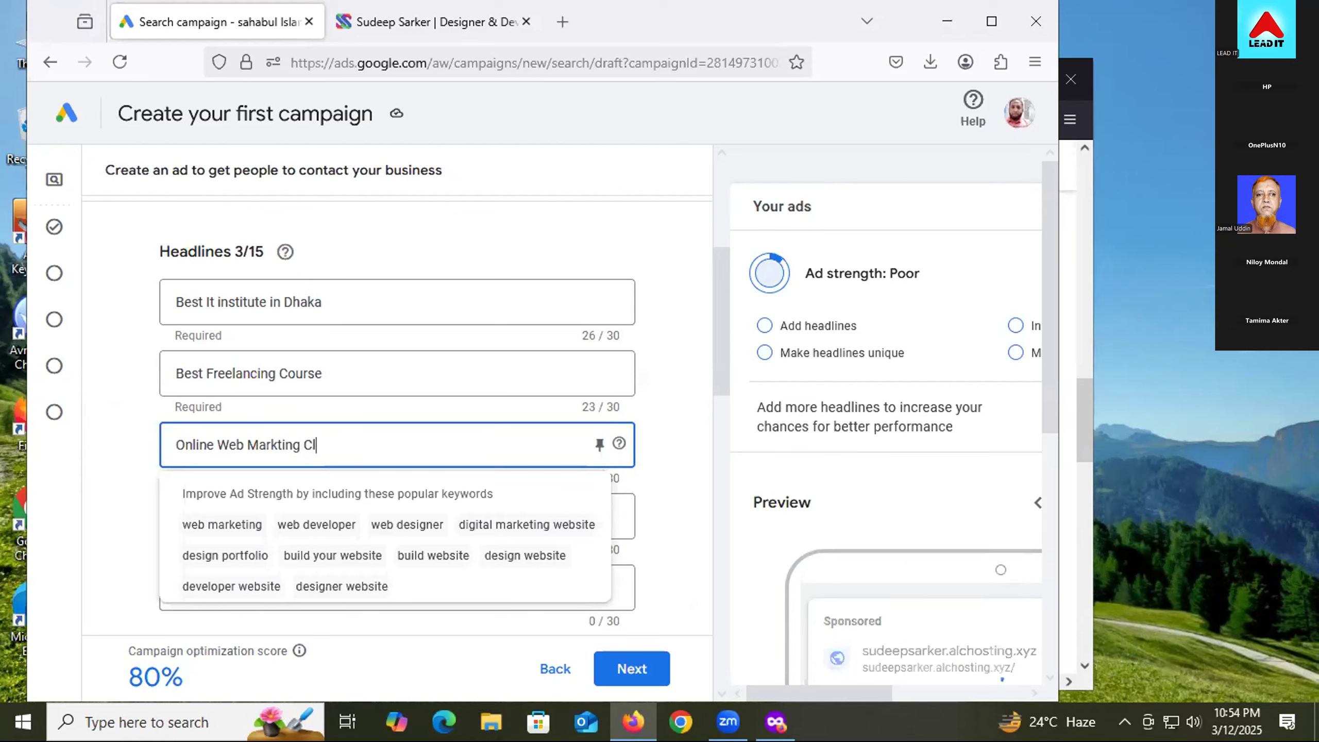
pyautogui.press('BackSpace')
pyautogui.press('BackSpace')
pyautogui.press('BackSpace')
pyautogui.press('BackSpace')
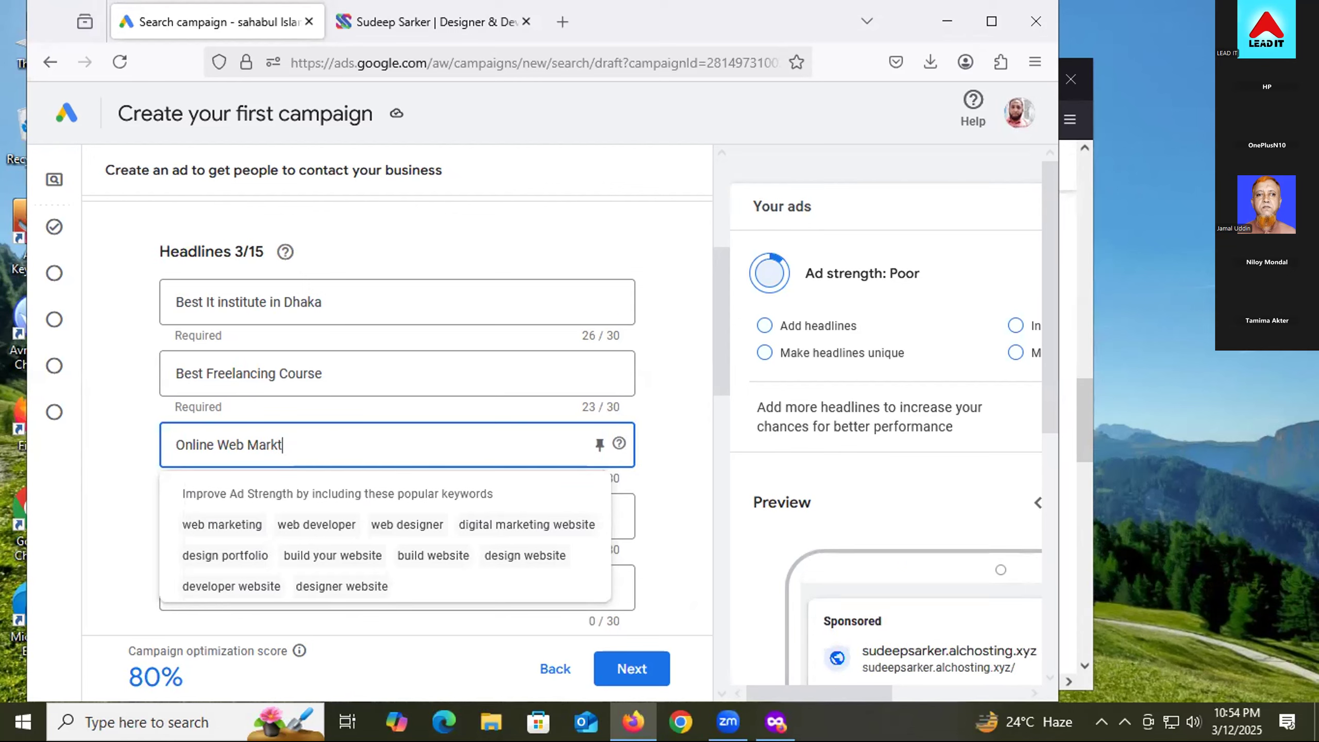
pyautogui.press('BackSpace')
pyautogui.write('e')
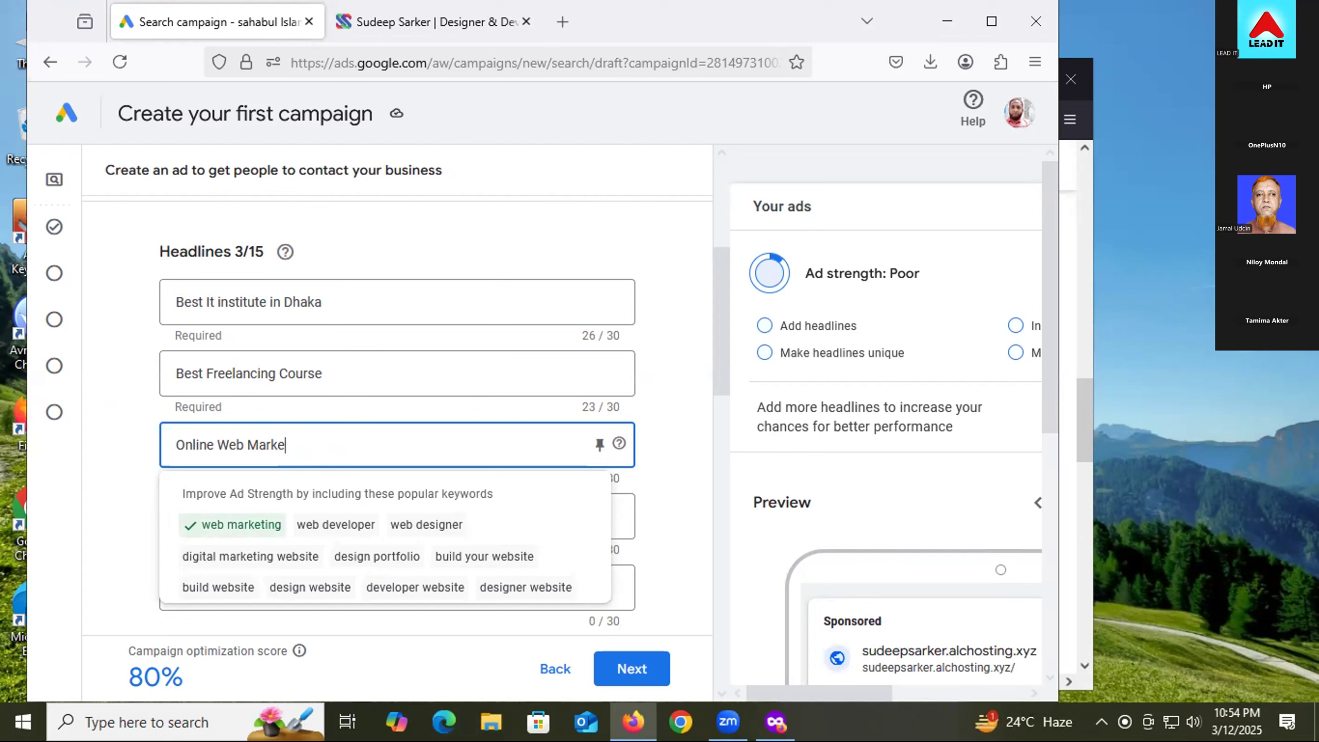
pyautogui.write('ting')
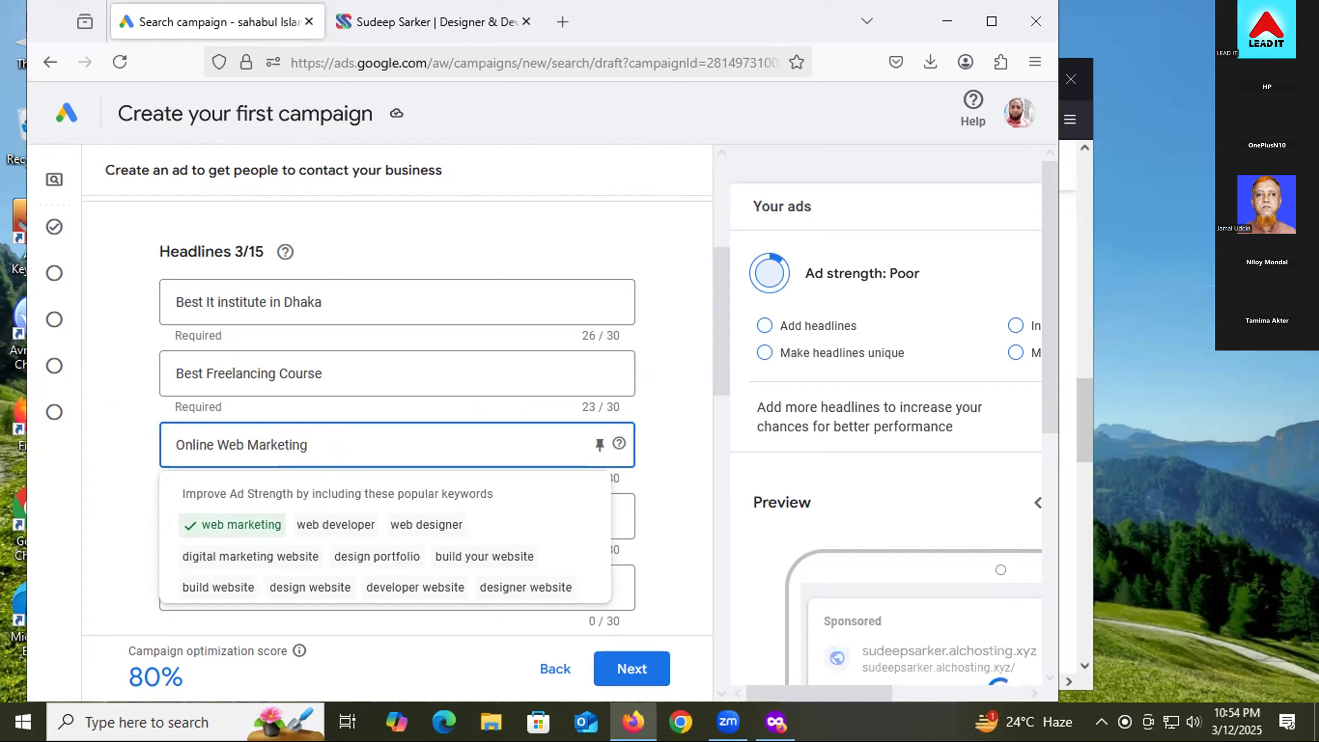
pyautogui.write(' Cl')
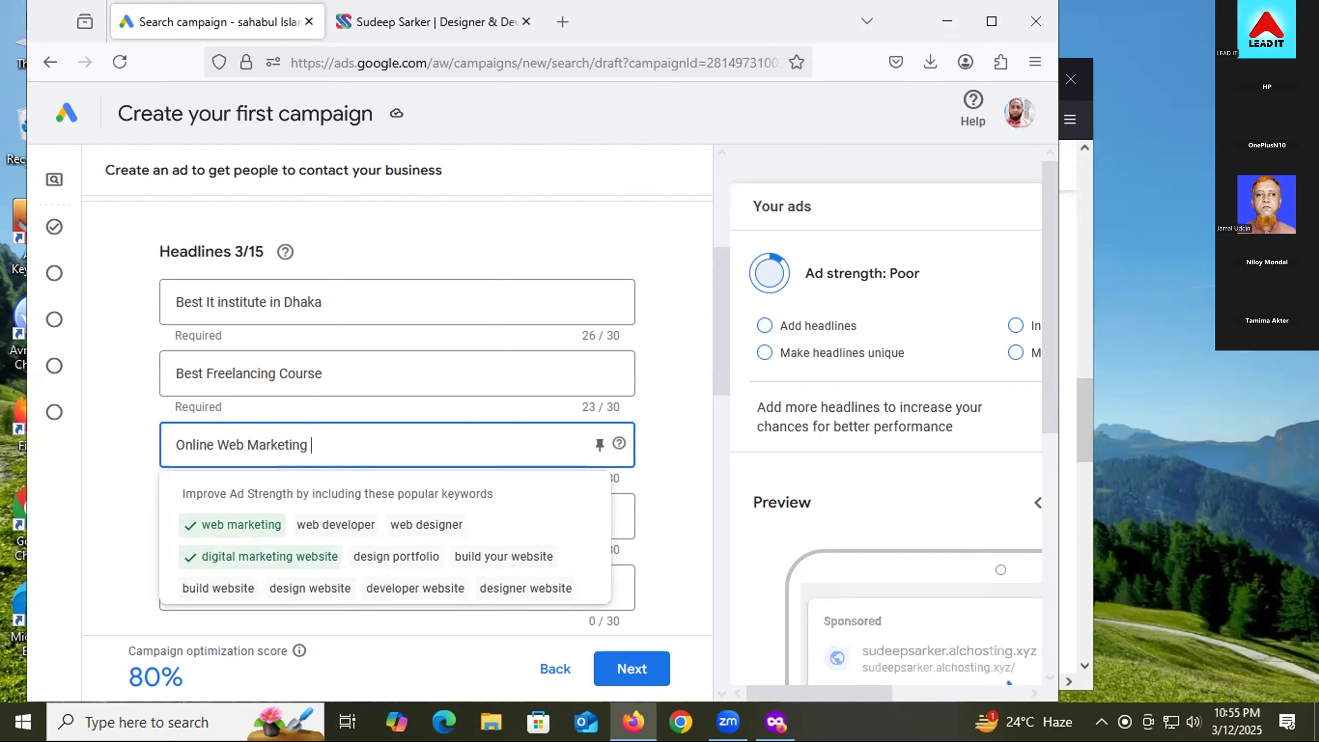
pyautogui.write('asses')
pyautogui.click(143, 441)
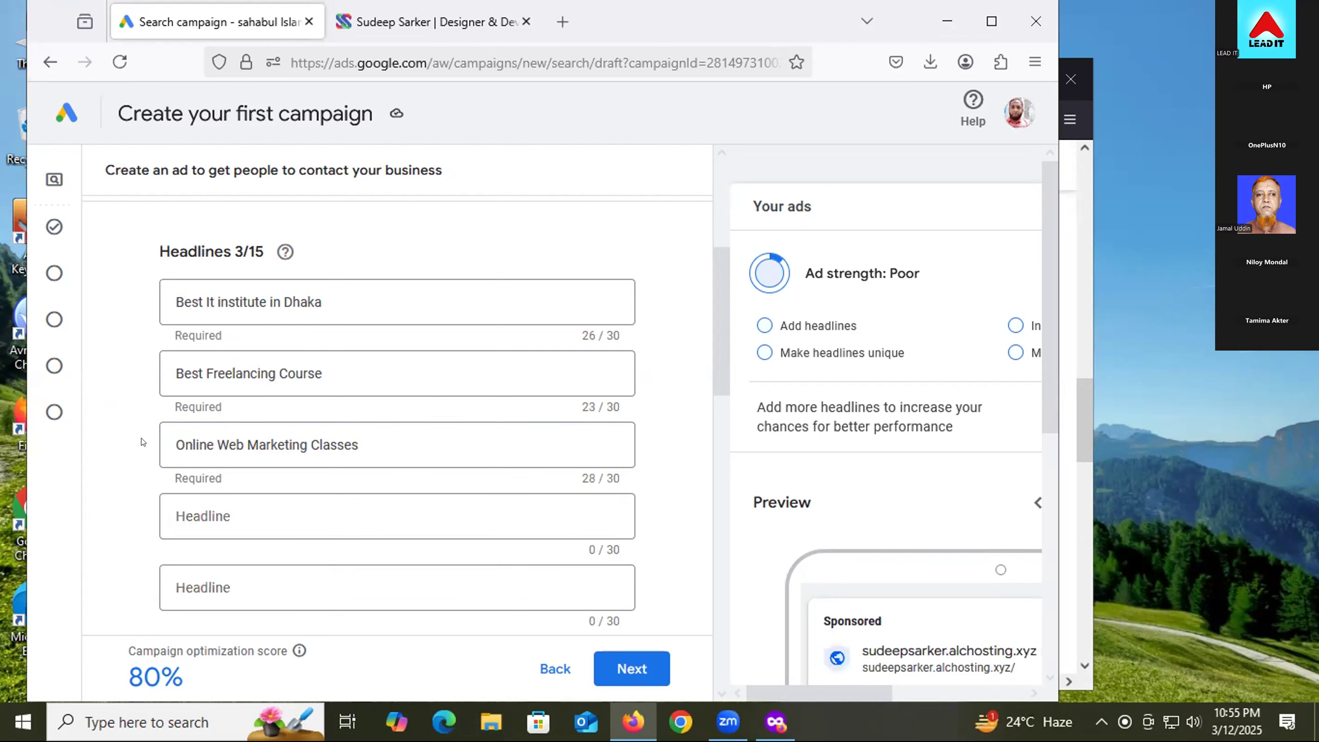
# - Enter "Digital Marketing Insitute" as the fourth headline of the ad
pyautogui.click(236, 515)
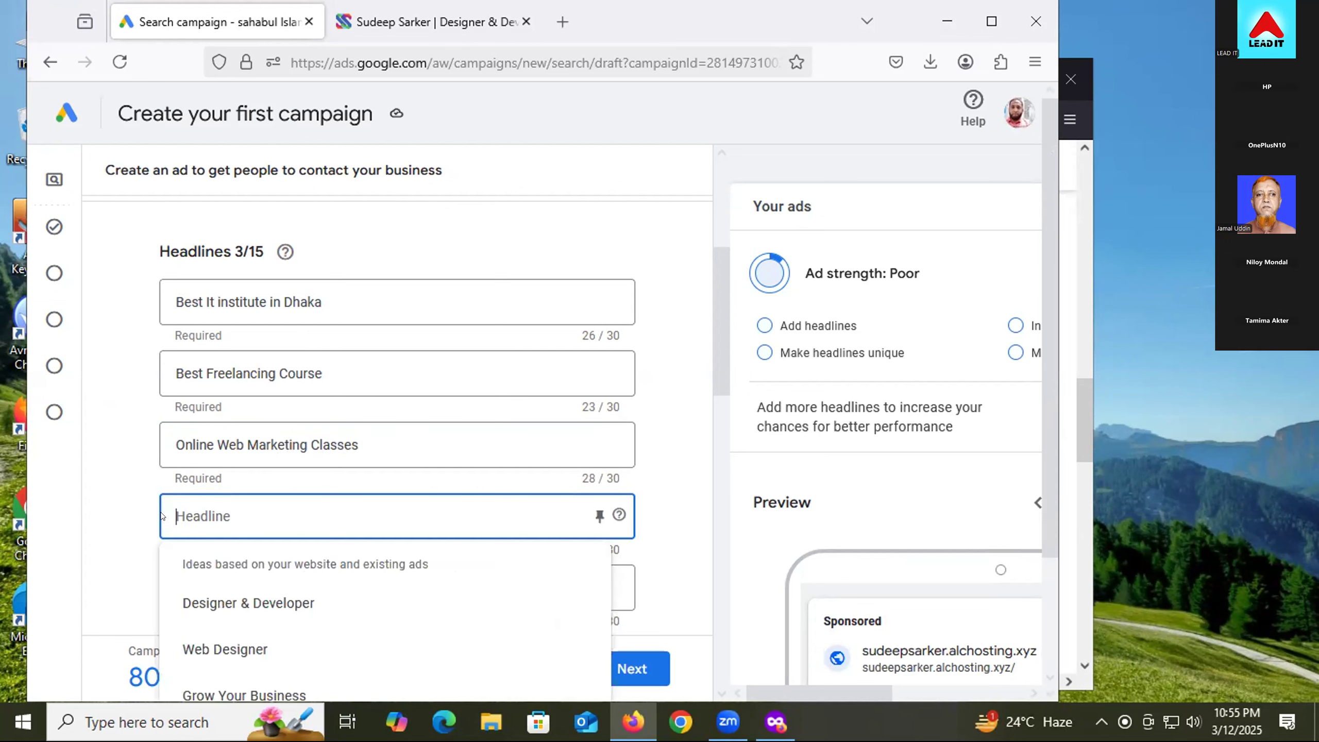
pyautogui.write('Di')
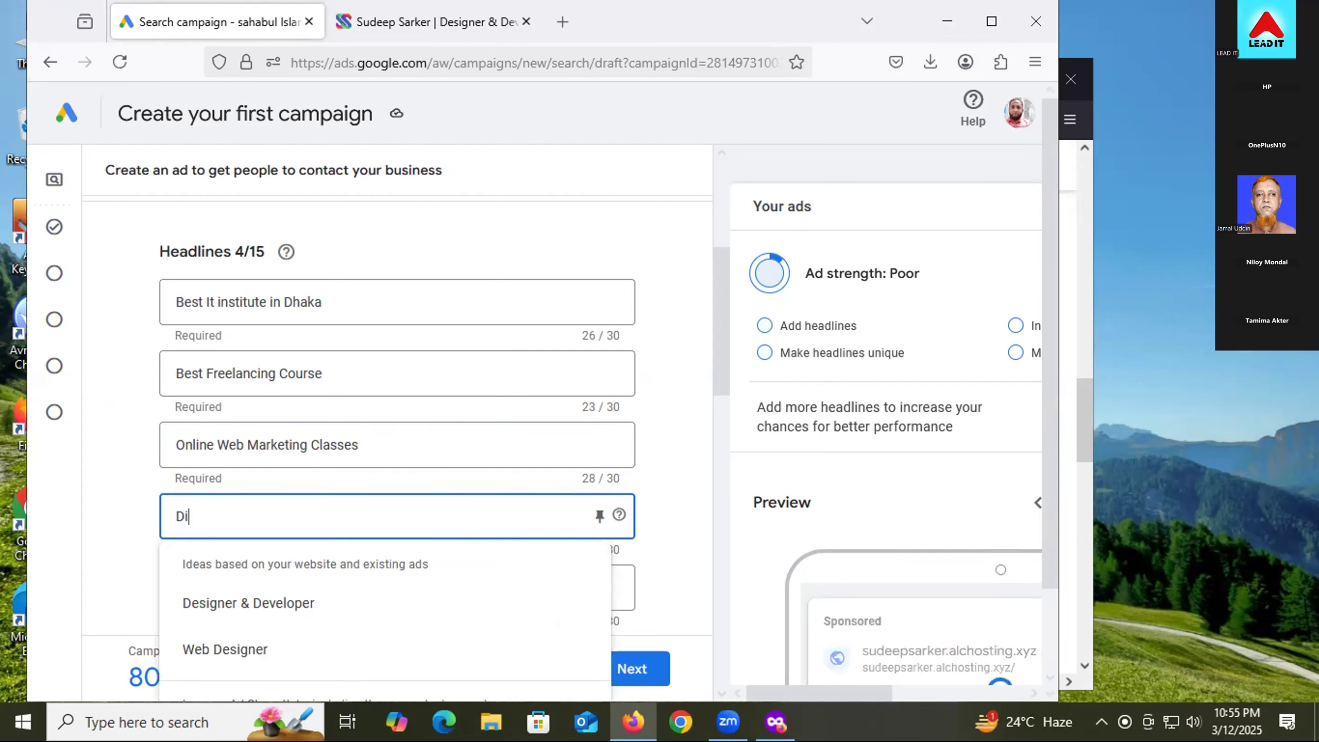
pyautogui.write('gital Ma')
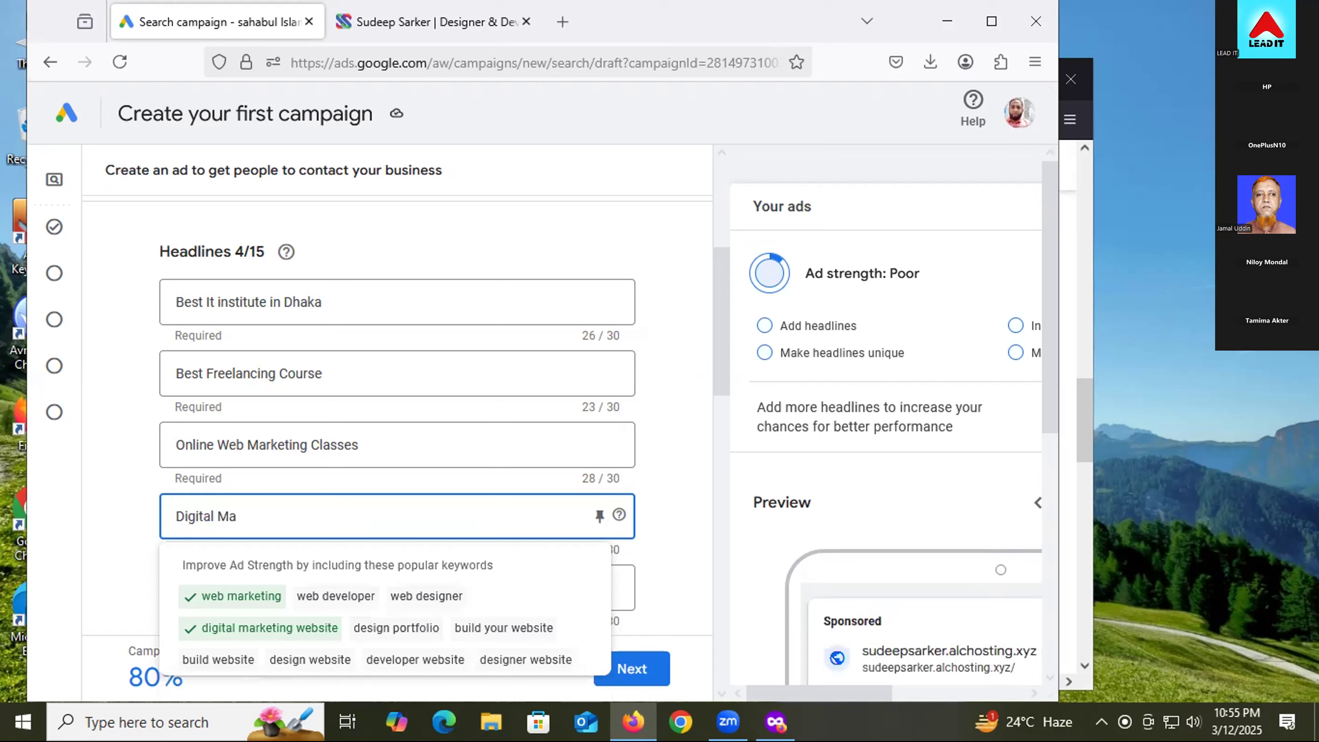
pyautogui.write('rketing I')
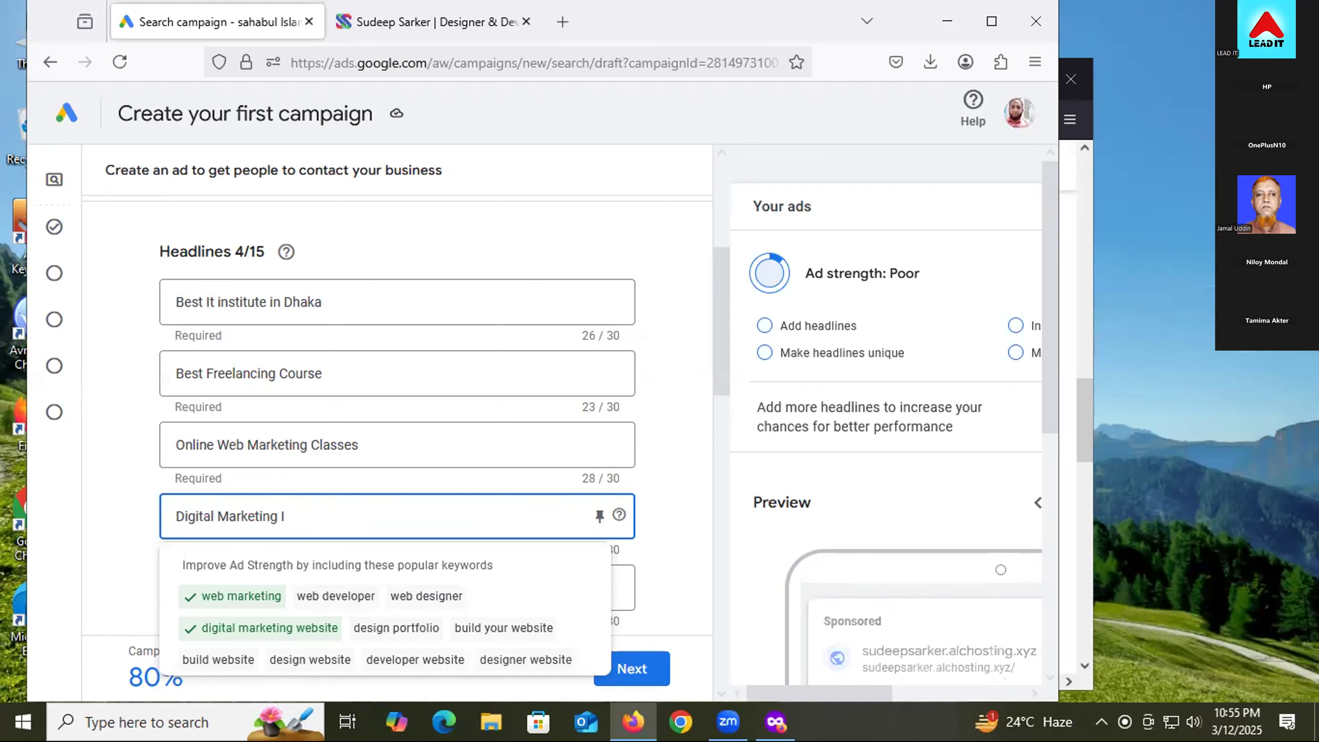
pyautogui.write('nsitute')
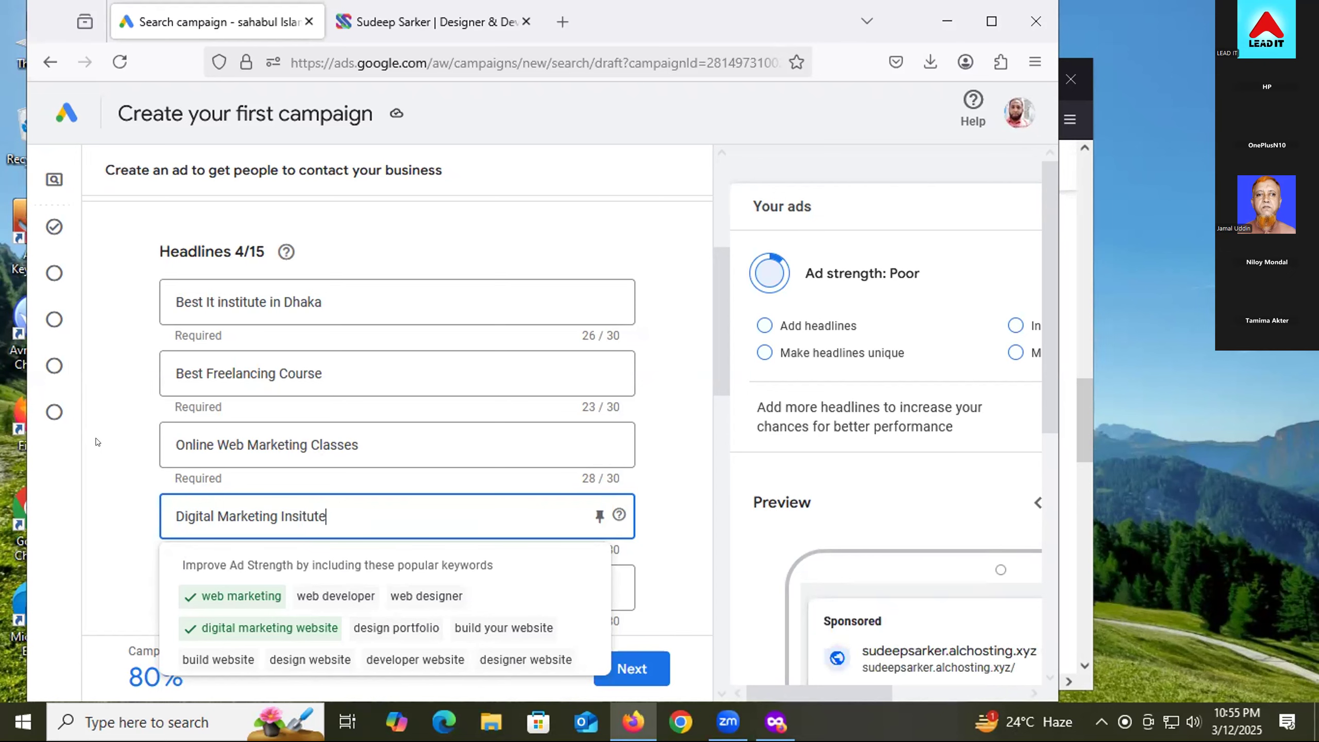
pyautogui.scroll(-2, 115, 472)
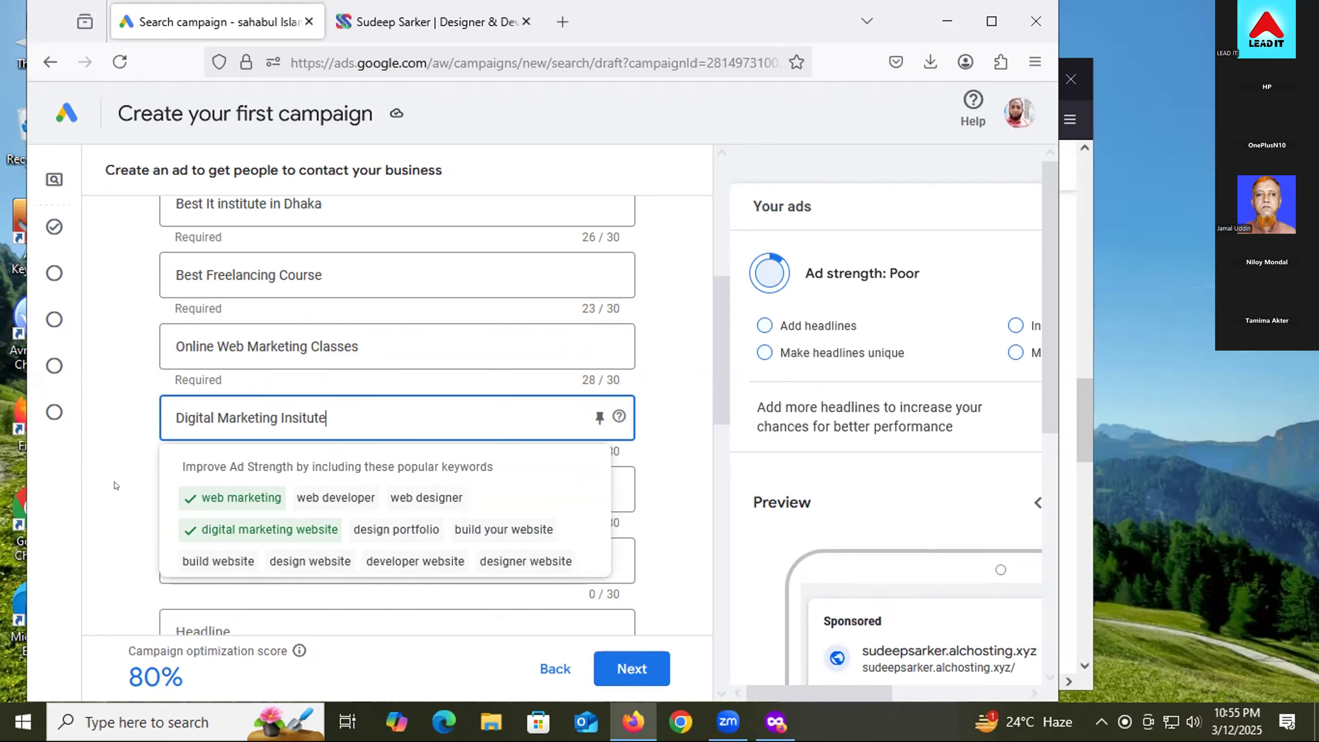
pyautogui.scroll(-2, 116, 483)
pyautogui.click(118, 474)
# - Enter "Fiverr Crash Course" as the fifth headline of the ad
pyautogui.click(255, 389)
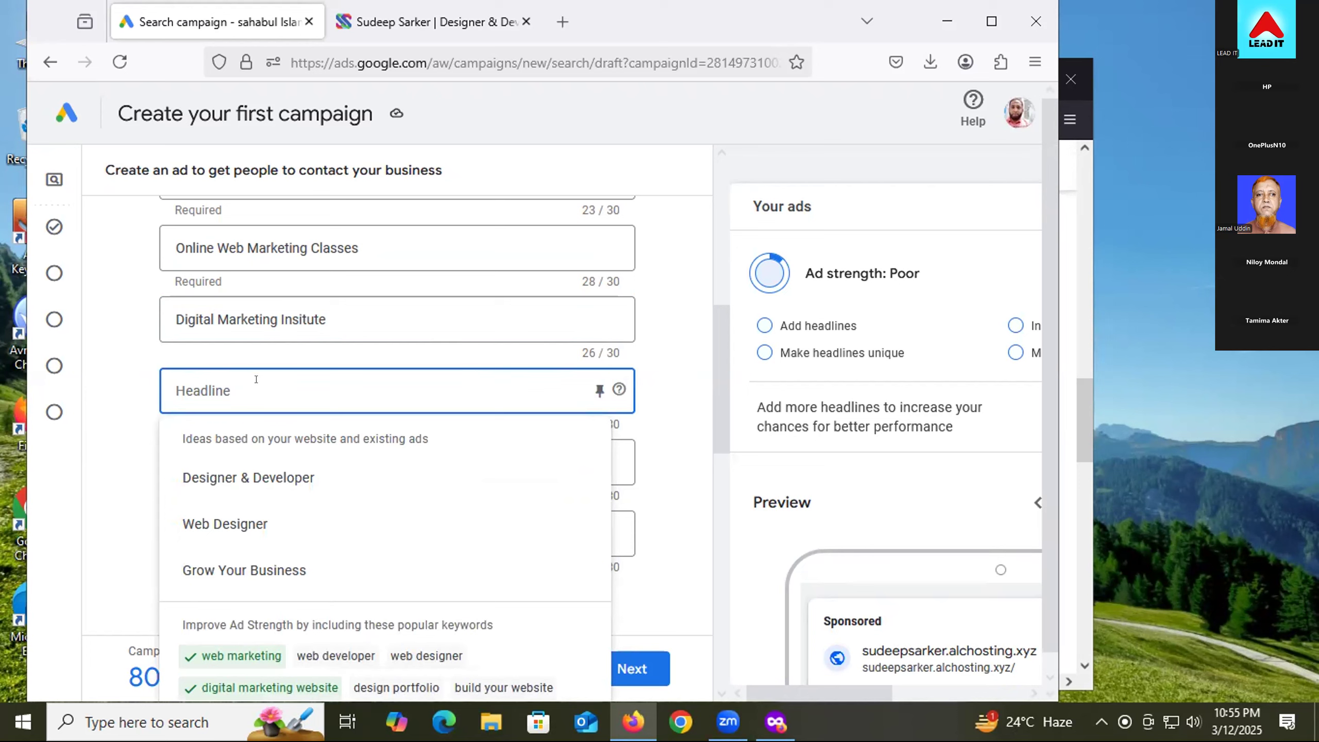
pyautogui.write('F')
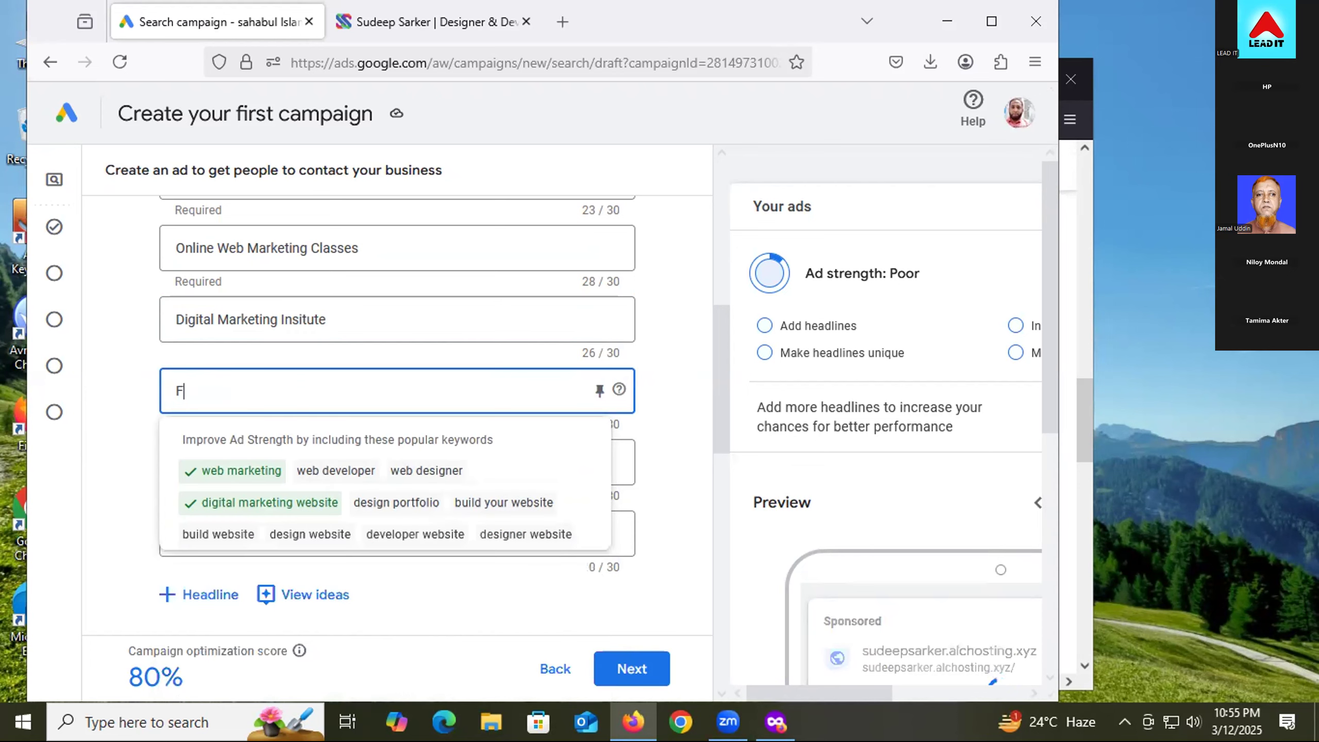
pyautogui.write('iverr')
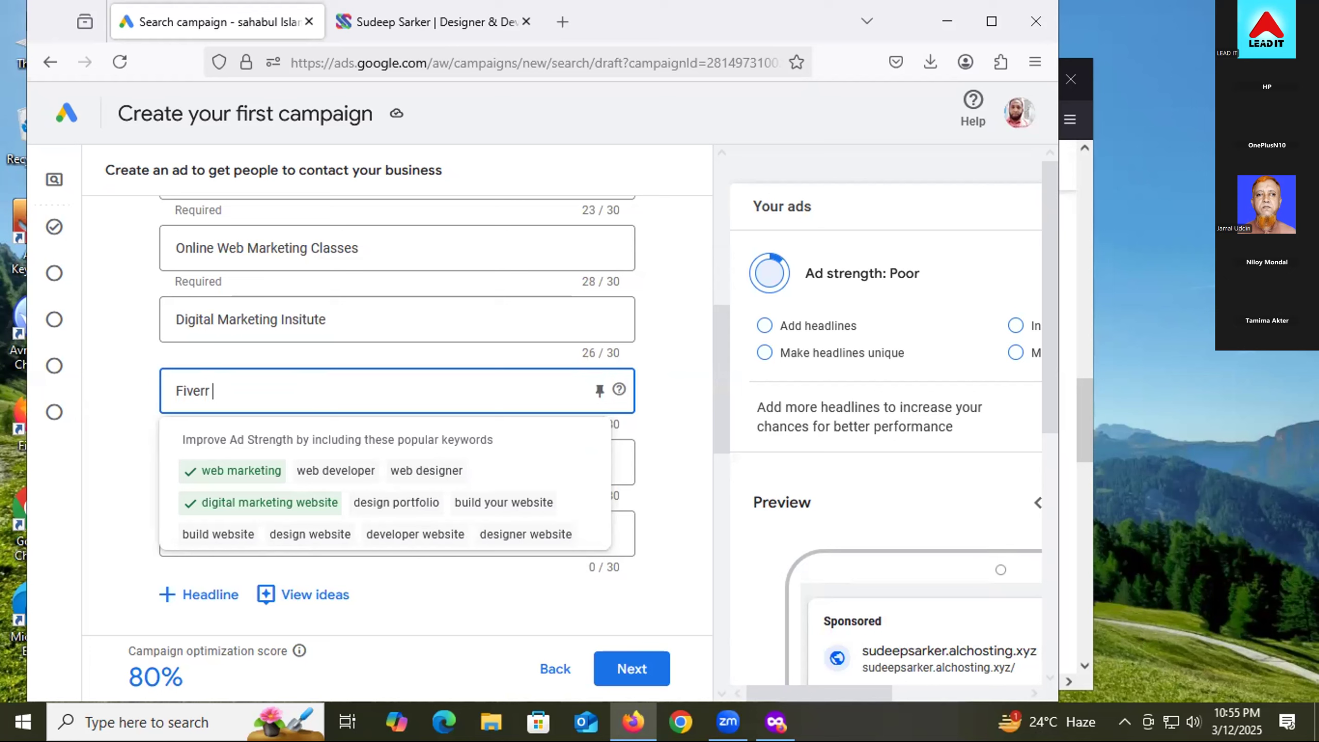
pyautogui.write('Cr')
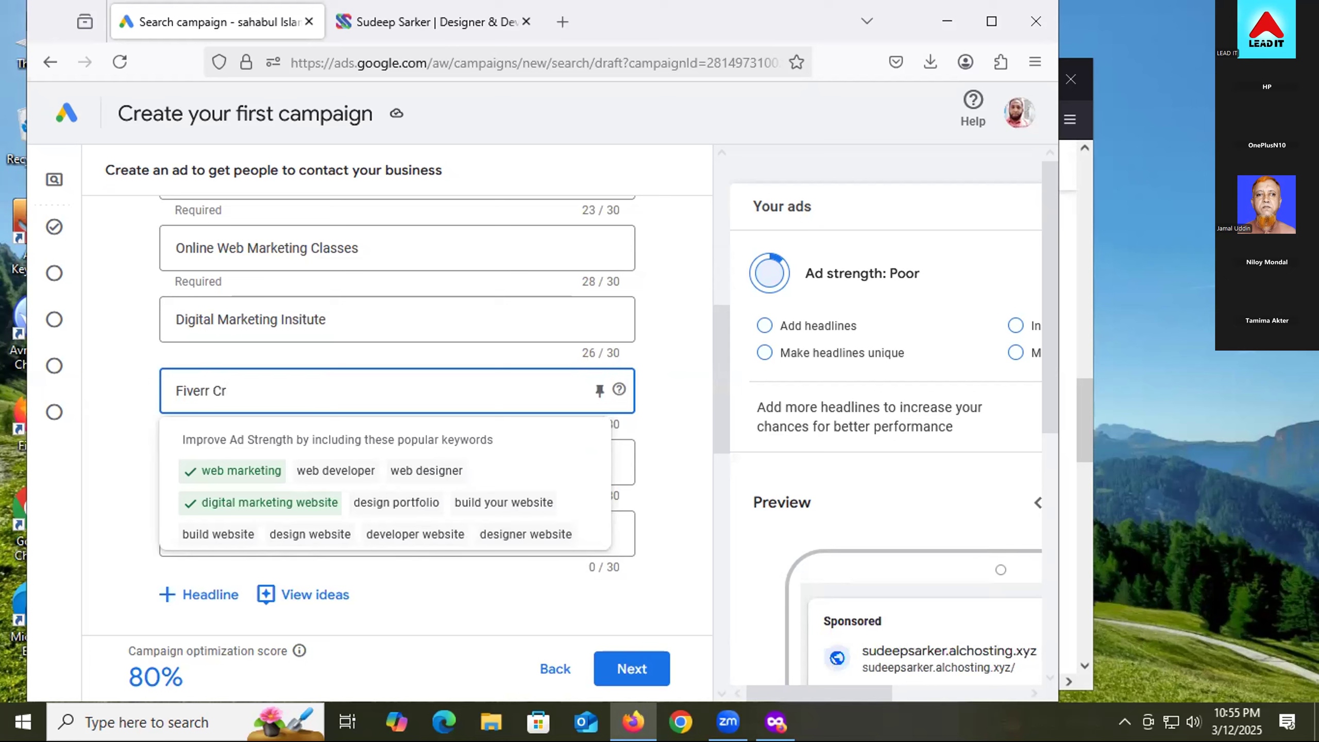
pyautogui.write('ash Coi')
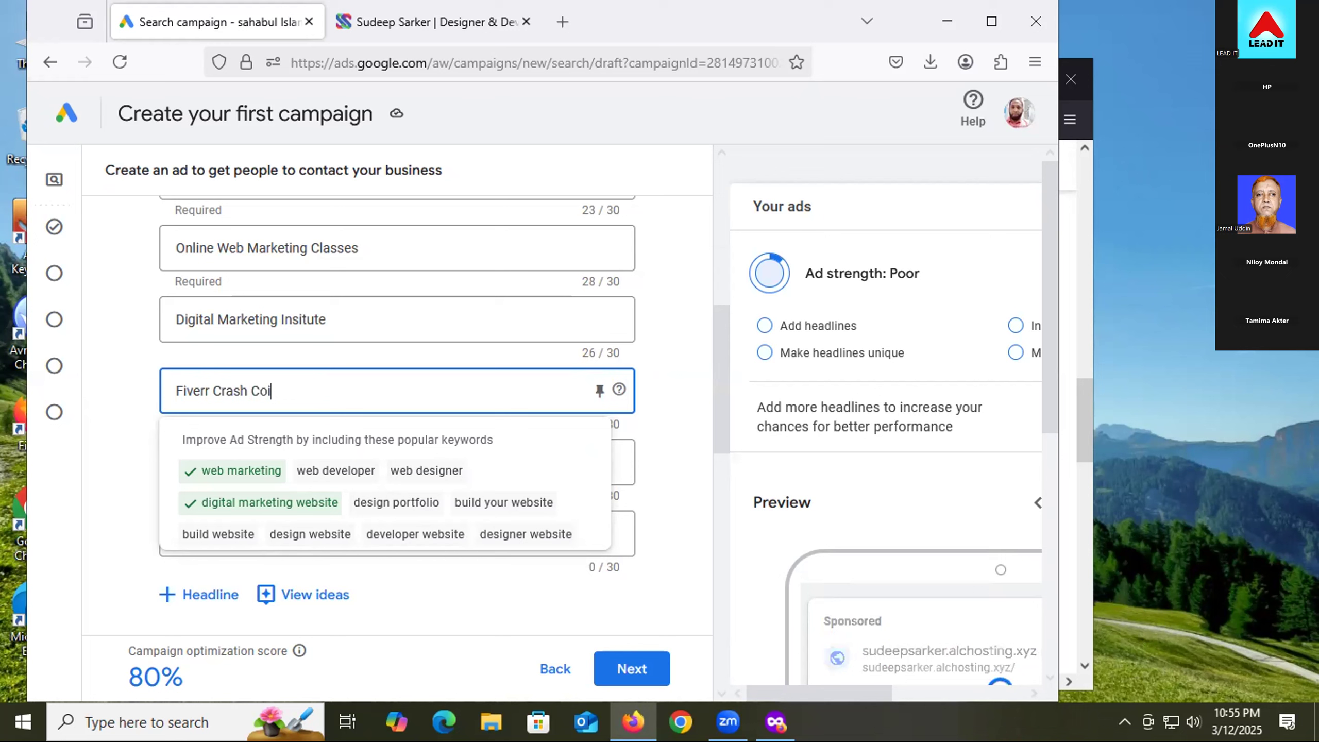
pyautogui.write('ou')
pyautogui.press('BackSpace')
pyautogui.press('BackSpace')
pyautogui.press('BackSpace')
pyautogui.write('u')
pyautogui.press('BackSpace')
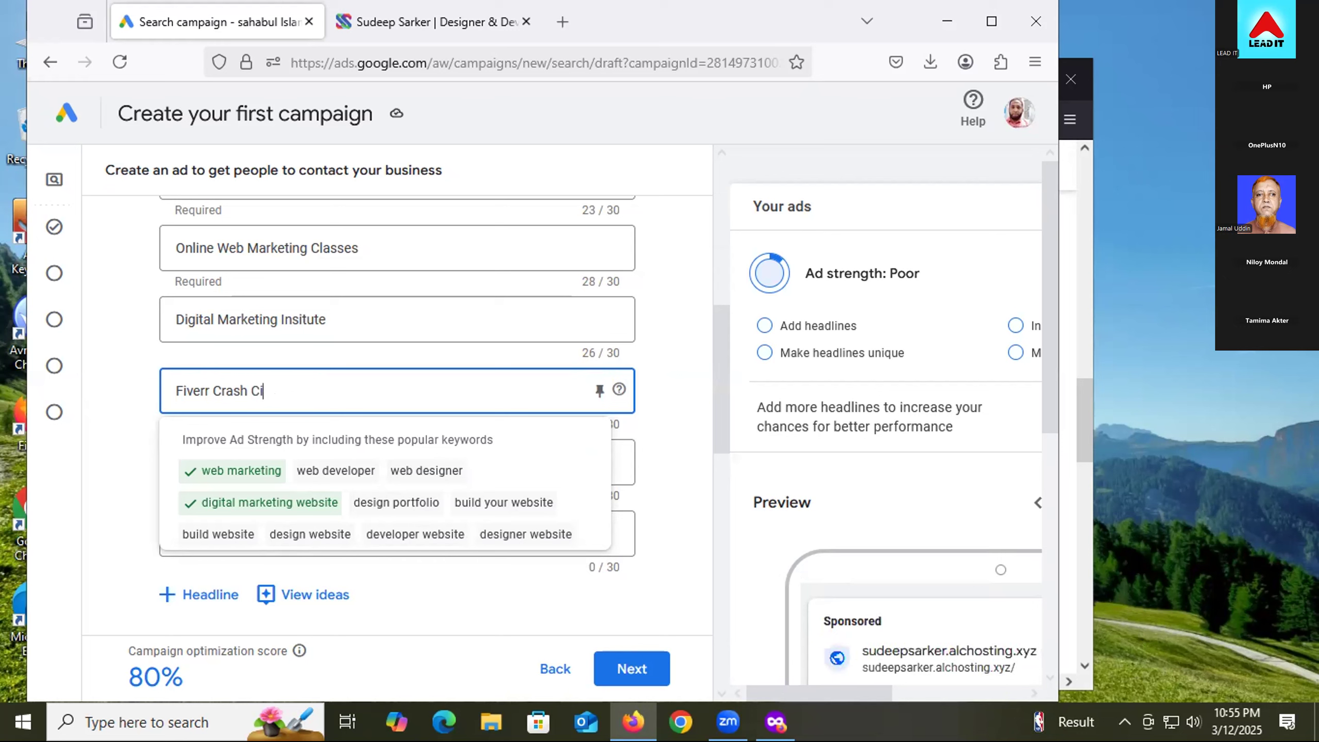
pyautogui.write('ou')
pyautogui.click(652, 393)
# - Review the campaign setup stages, the final URL and the five headlines entered so far
pyautogui.scroll(10, 651, 400)
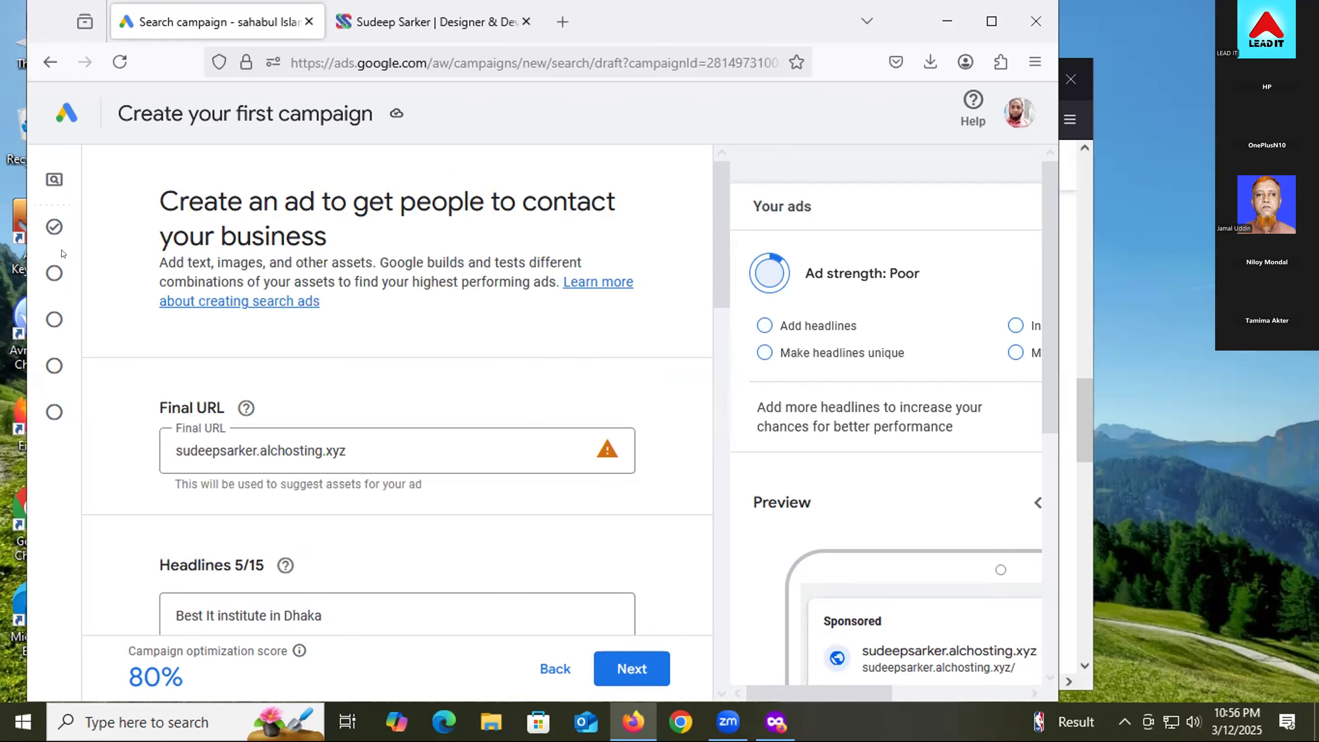
pyautogui.moveTo(50, 194)
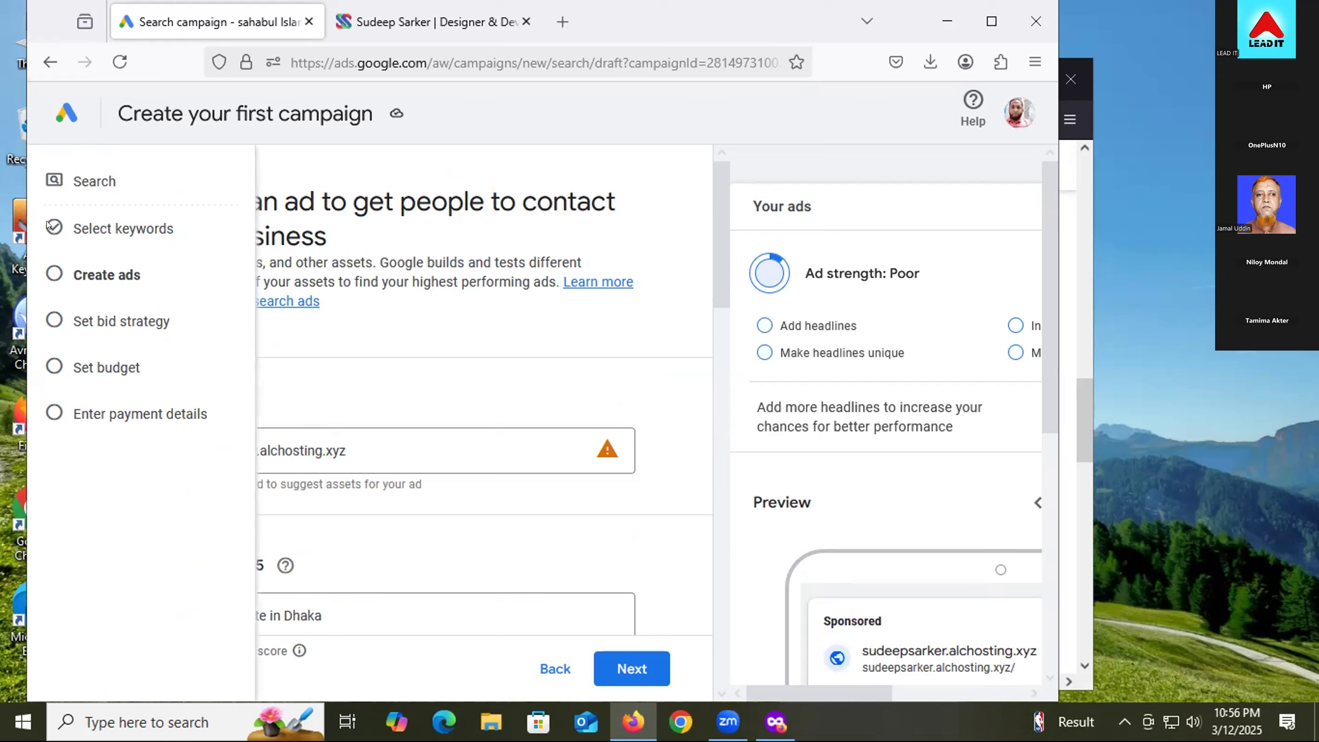
pyautogui.scroll(-4, 345, 549)
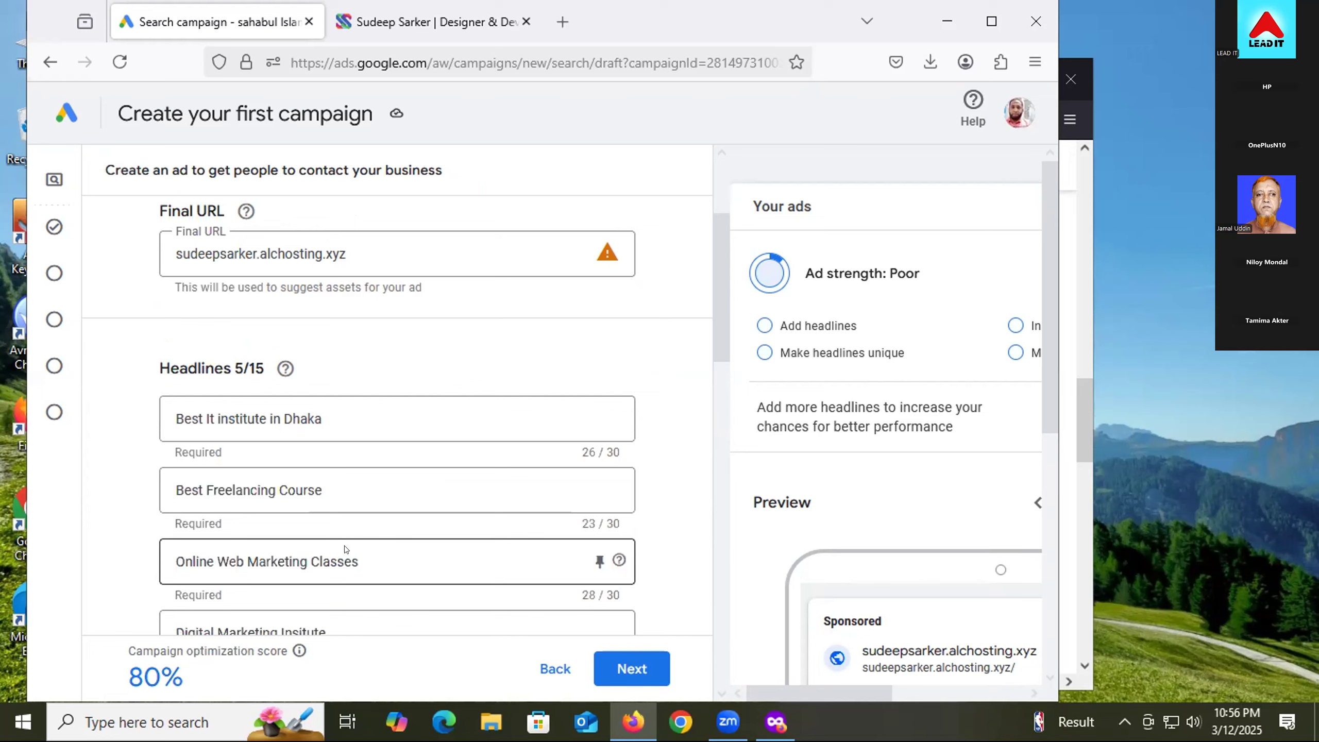
pyautogui.scroll(-2, 315, 547)
pyautogui.click(335, 529)
pyautogui.scroll(-2, 333, 531)
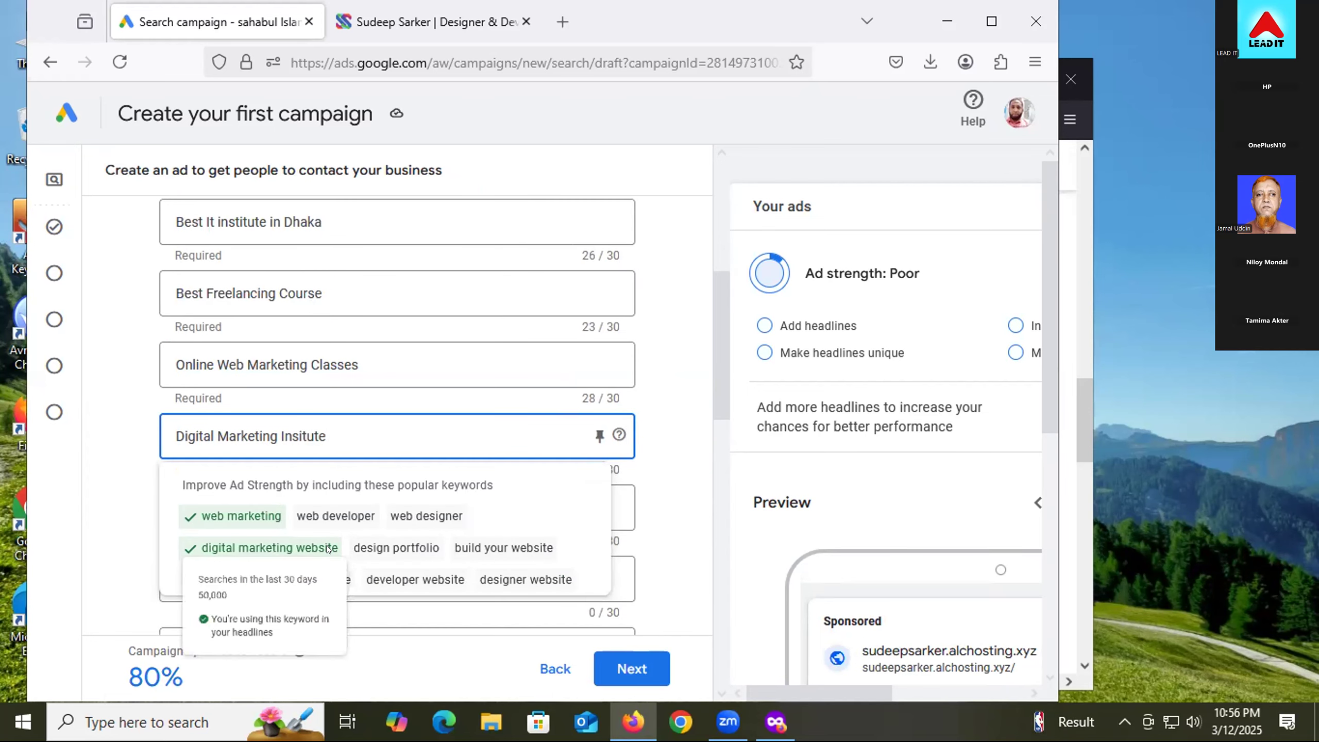
pyautogui.click(303, 502)
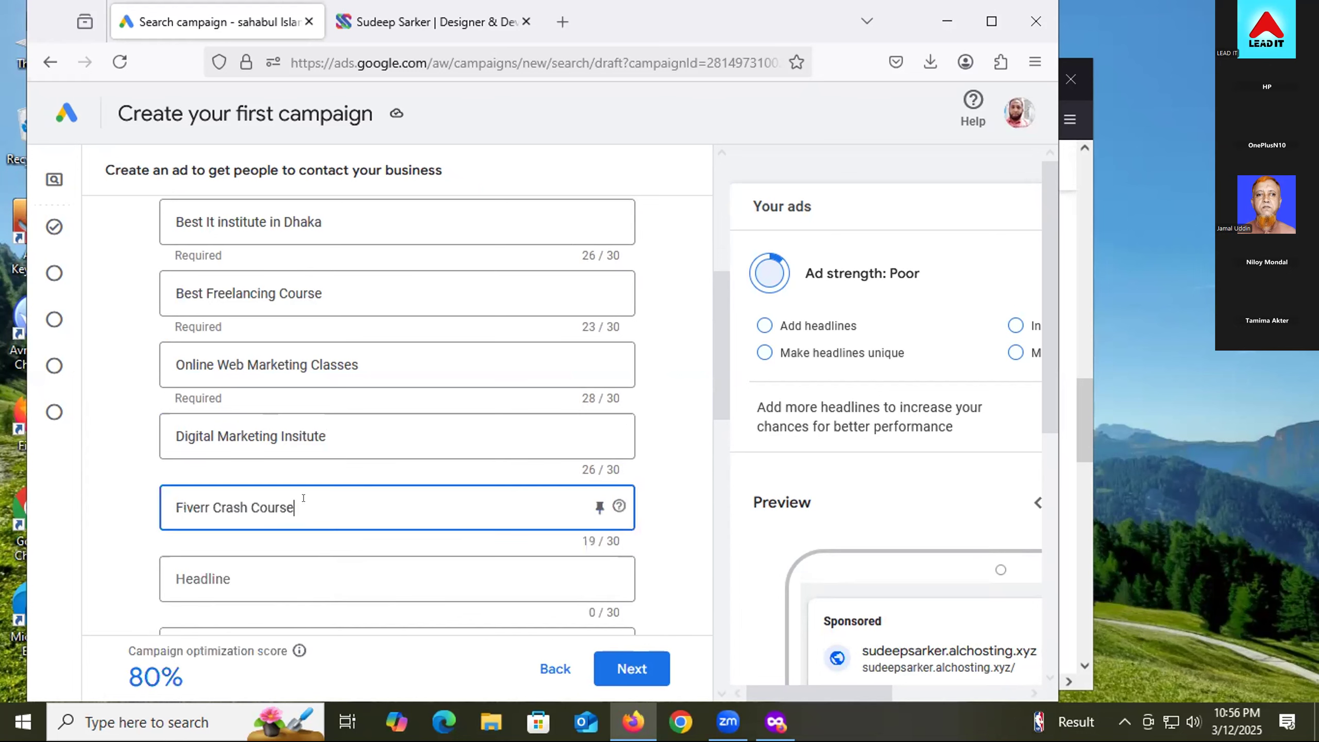
pyautogui.scroll(-2, 304, 503)
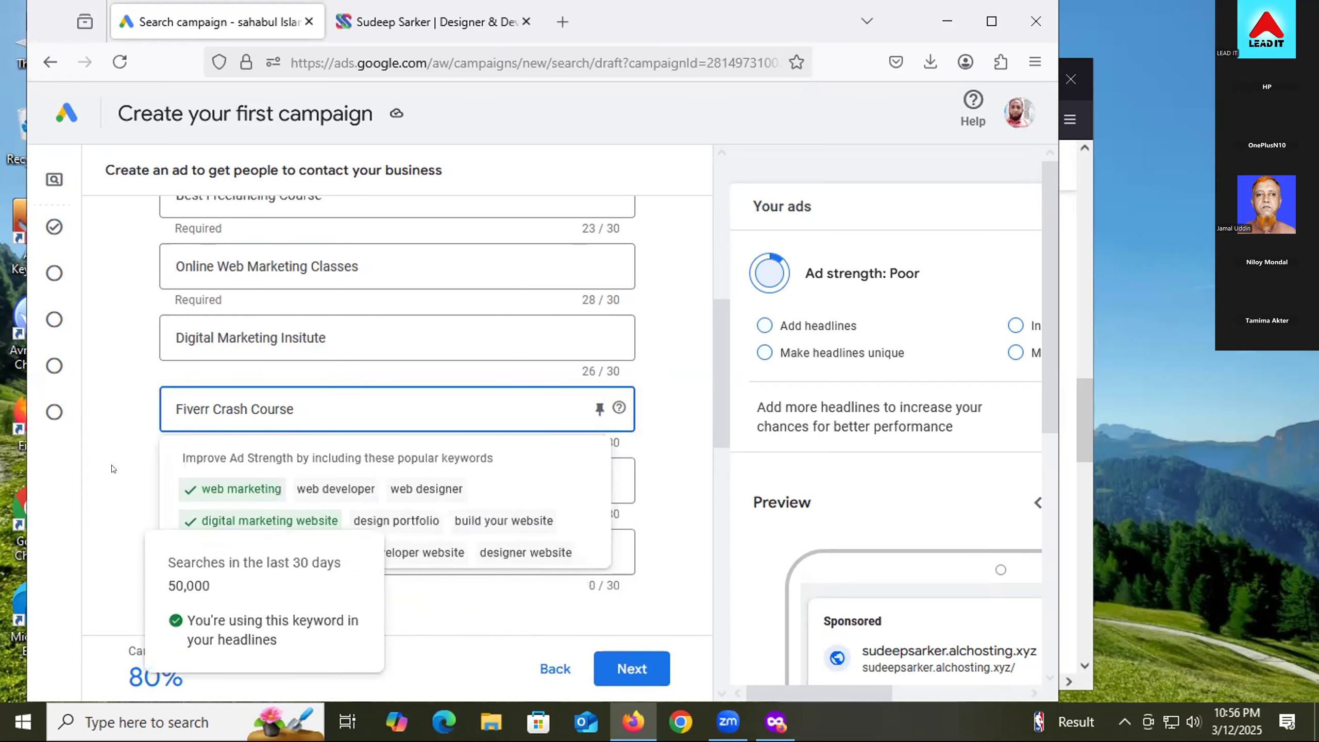
pyautogui.click(130, 472)
# - Enter "Upwork web develper Classes" as the sixth headline of the ad
pyautogui.click(223, 474)
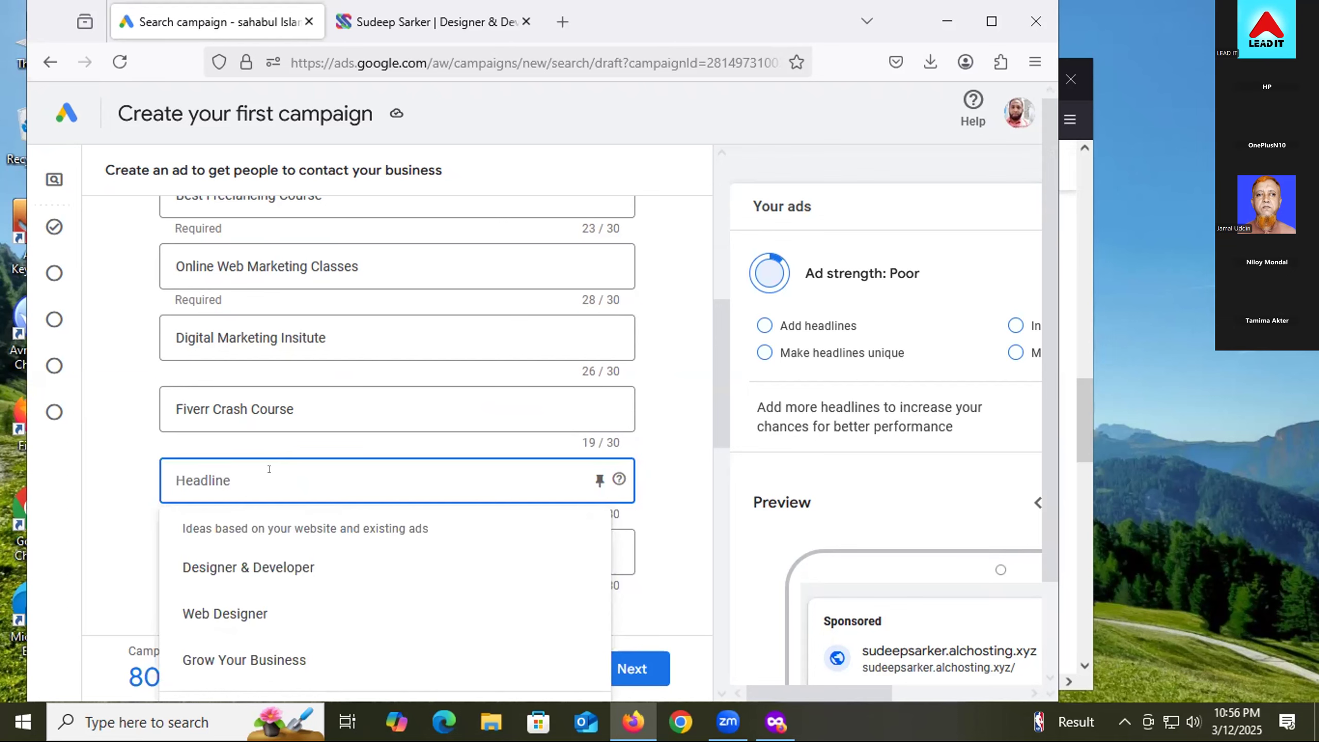
pyautogui.click(275, 475)
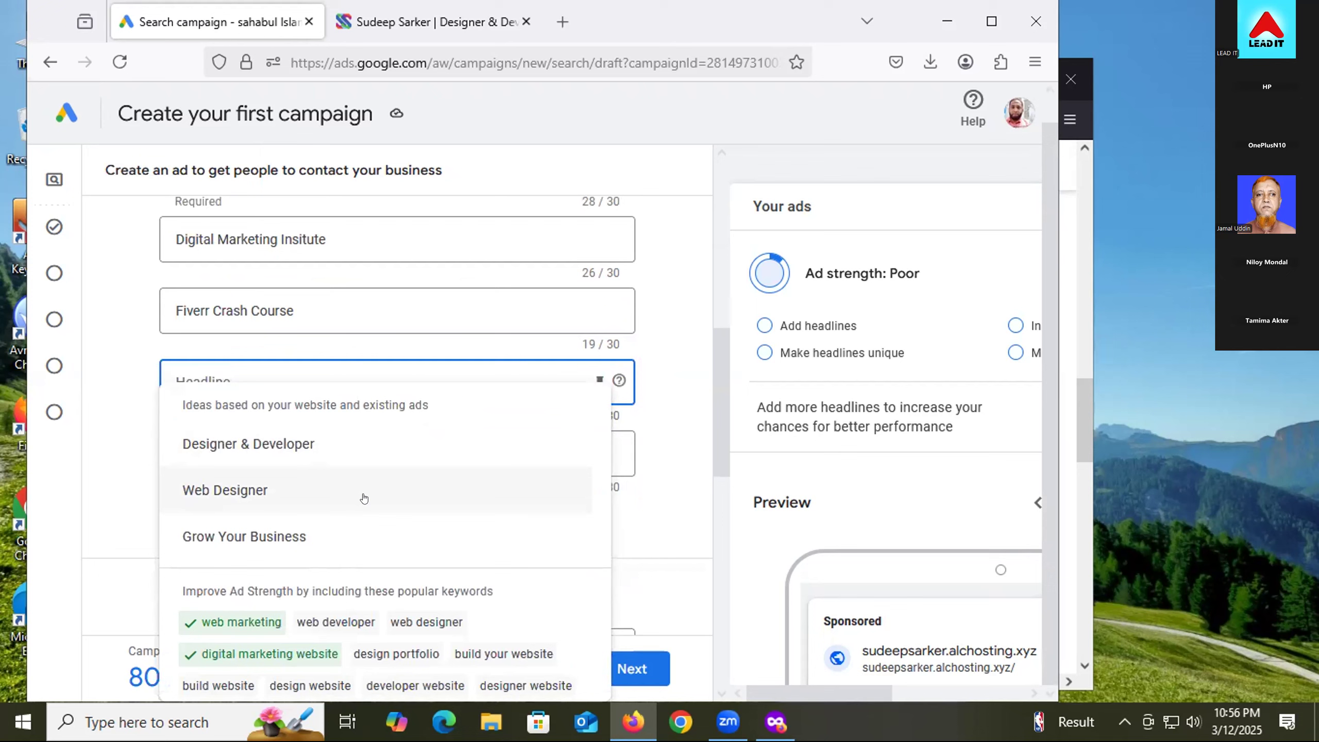
pyautogui.click(254, 364)
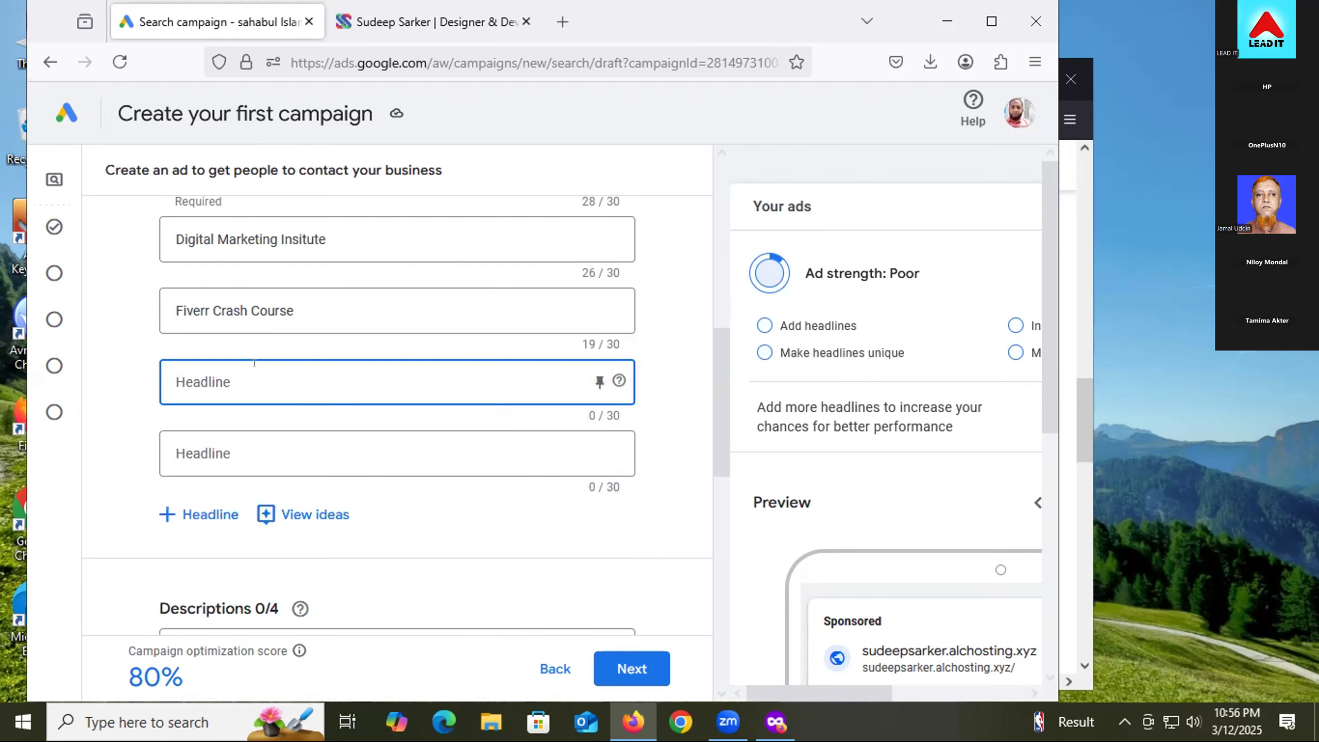
pyautogui.write('U')
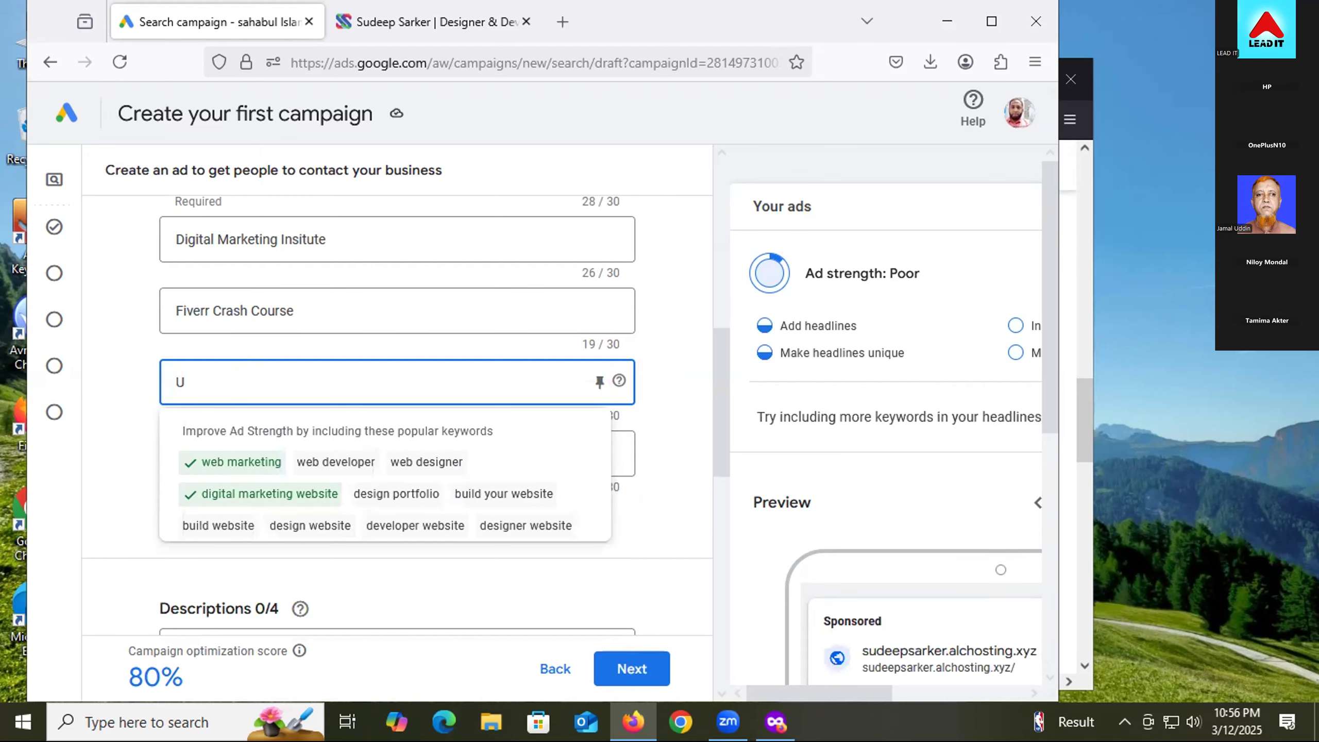
pyautogui.write('pwor')
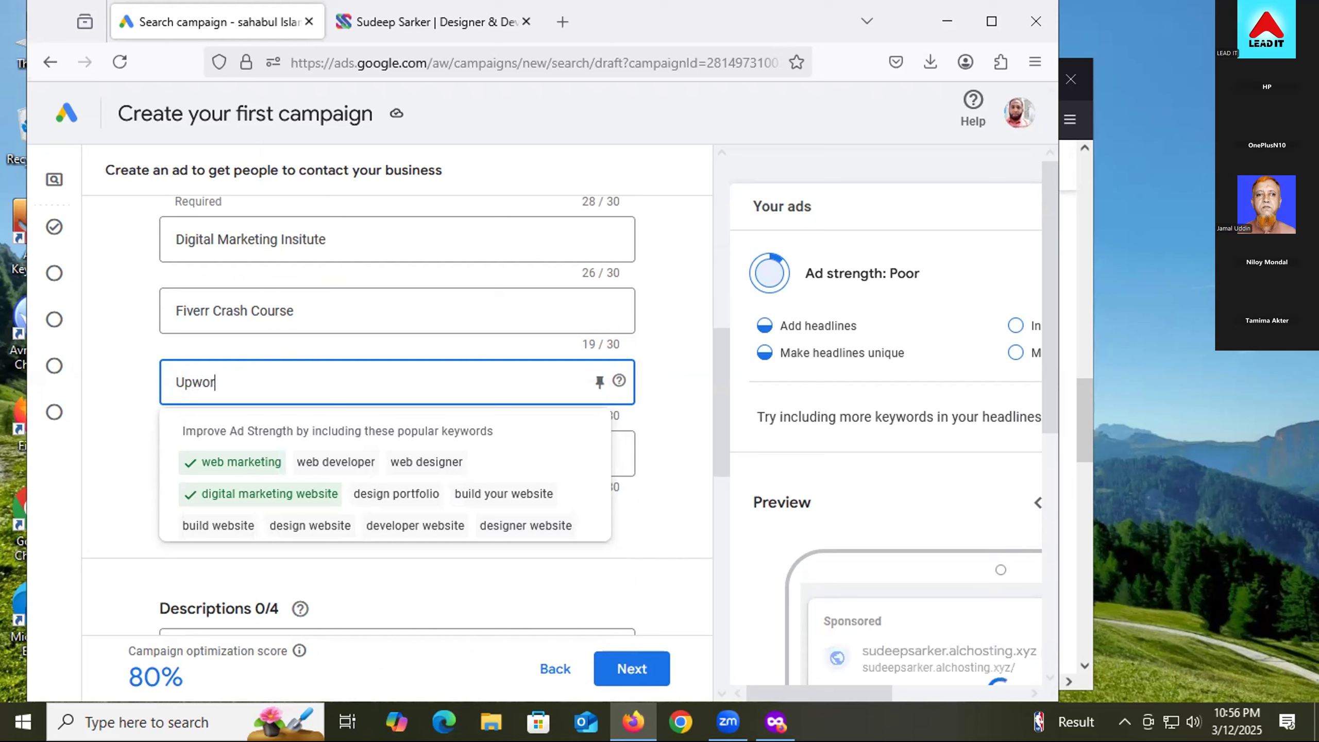
pyautogui.write('k w')
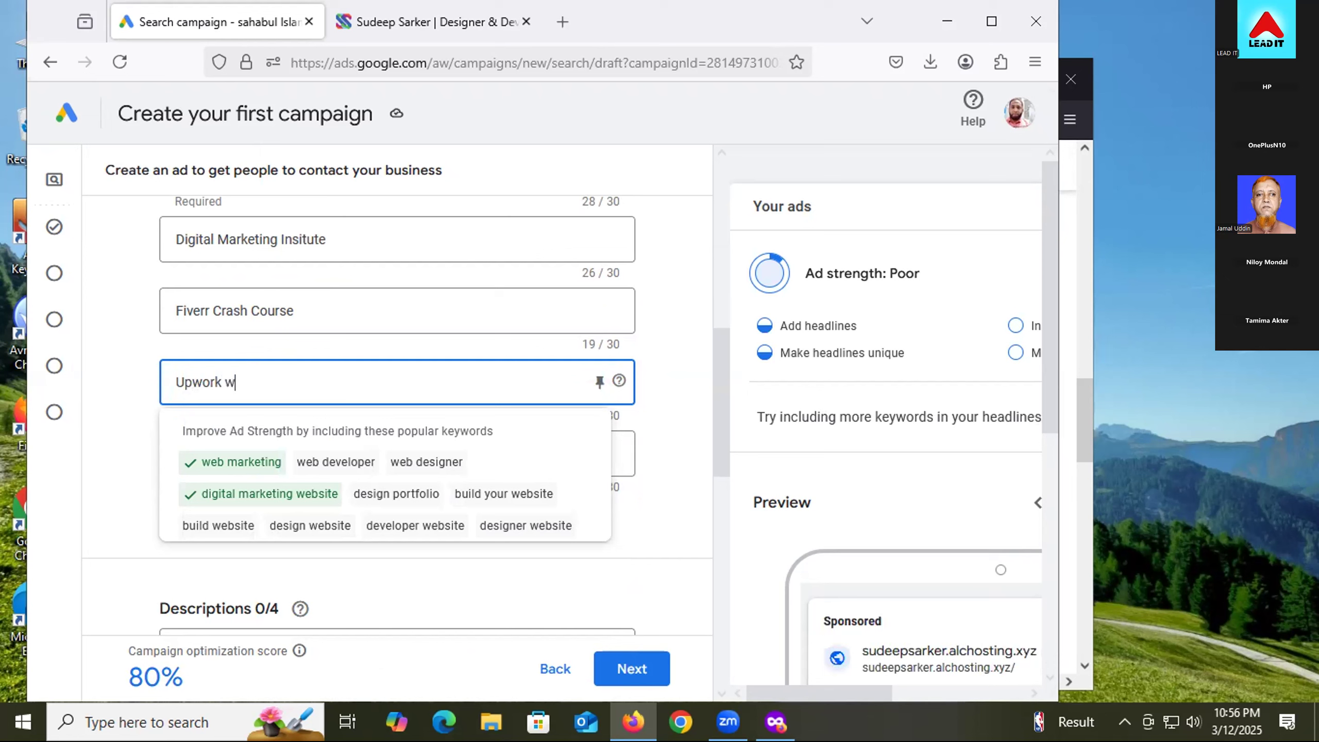
pyautogui.write('eb de')
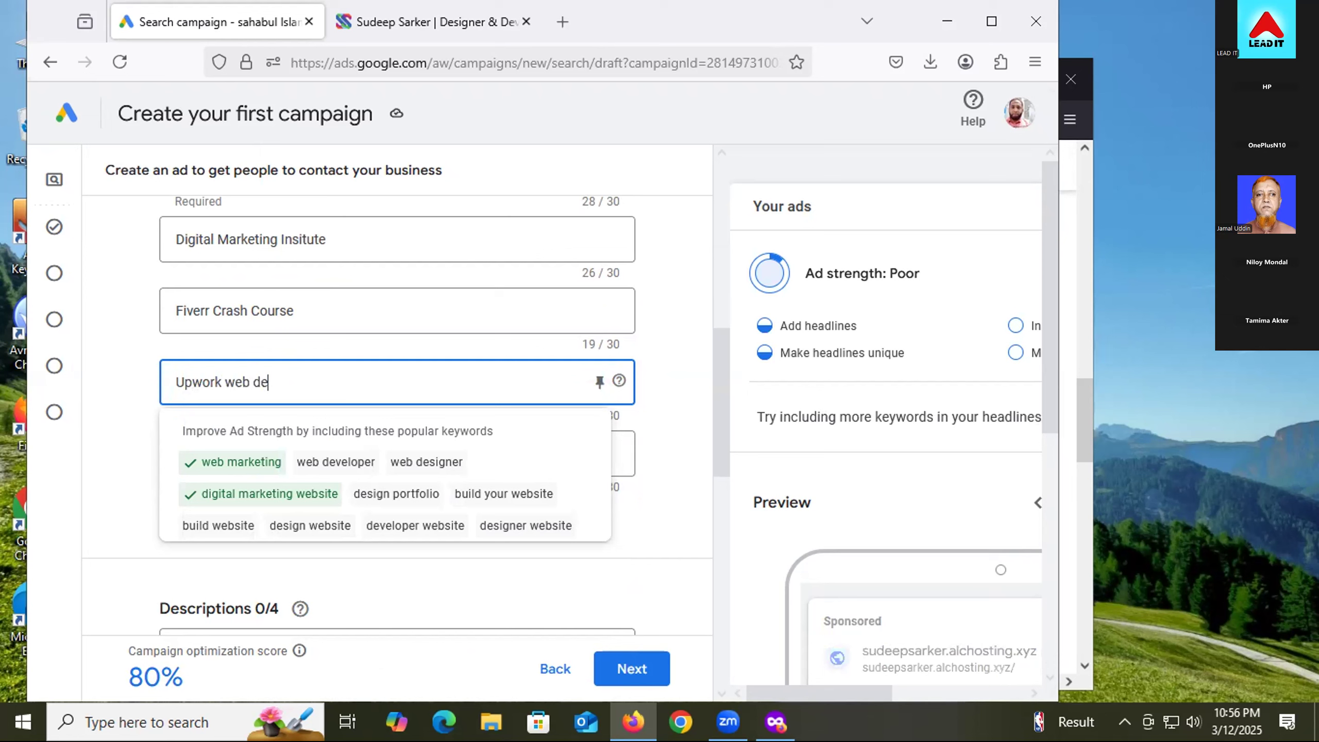
pyautogui.write('velpe')
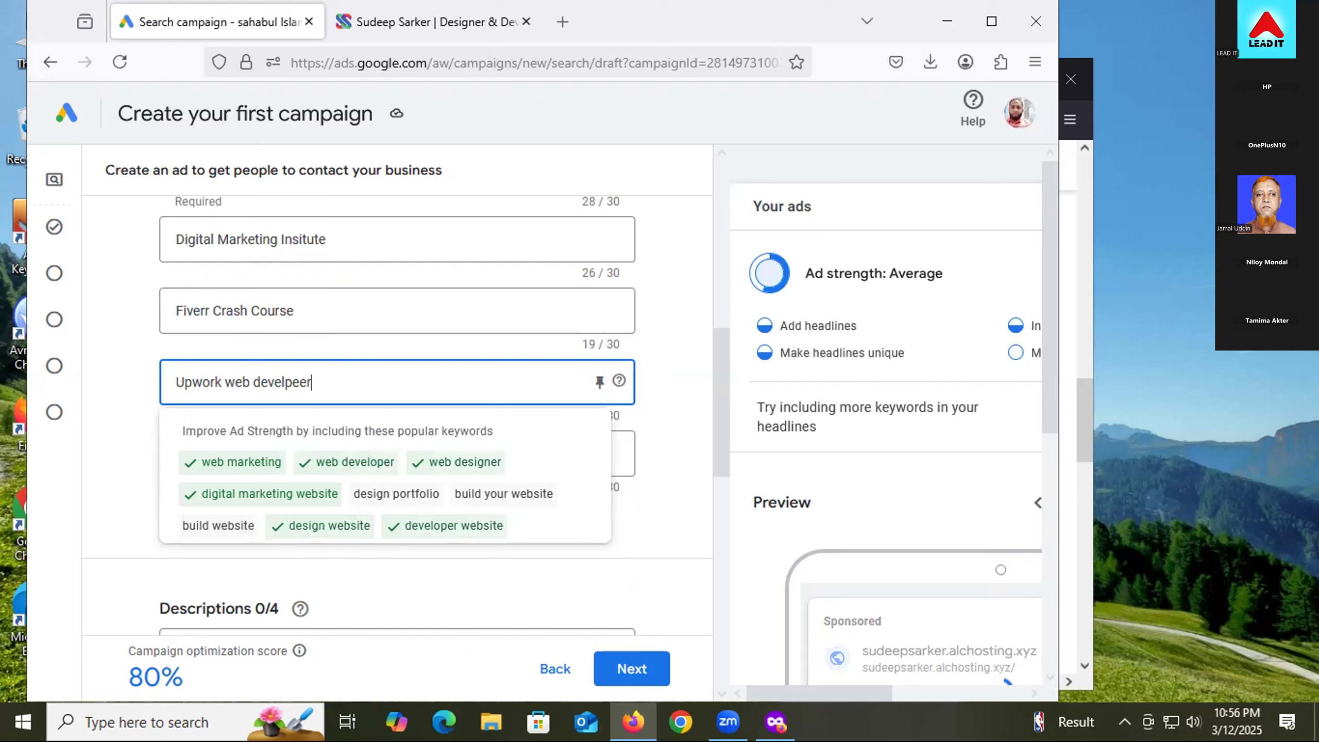
pyautogui.write('er')
pyautogui.press('BackSpace')
pyautogui.press('BackSpace')
pyautogui.write('r Clases')
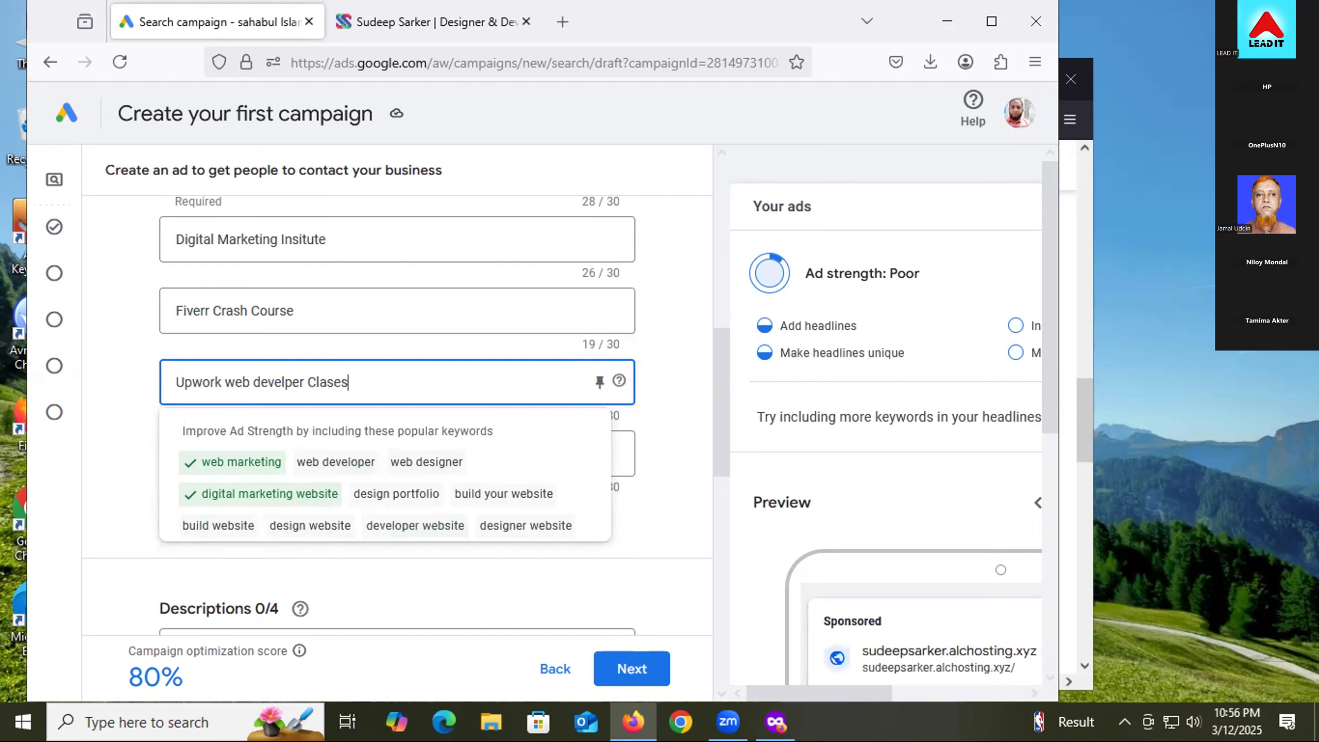
pyautogui.press('BackSpace')
pyautogui.press('BackSpace')
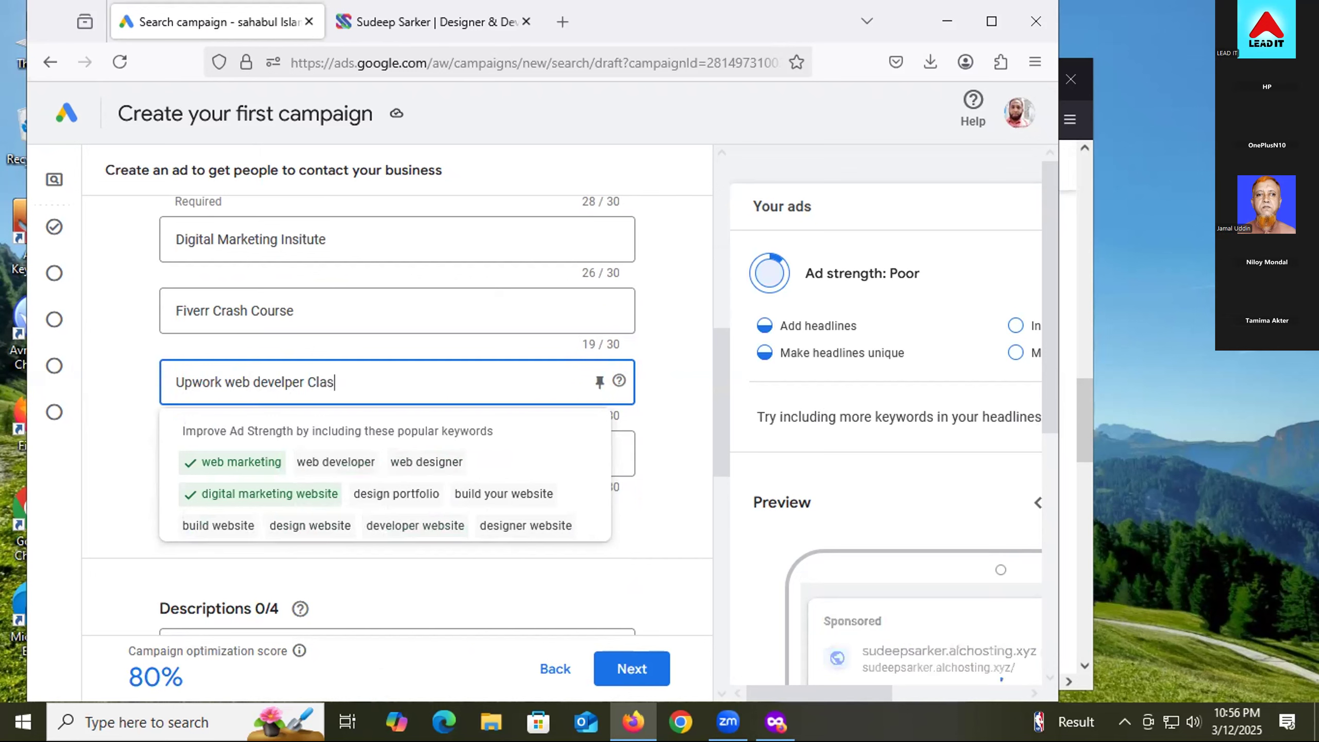
pyautogui.press('BackSpace')
pyautogui.press('BackSpace')
pyautogui.press('BackSpace')
pyautogui.press('BackSpace')
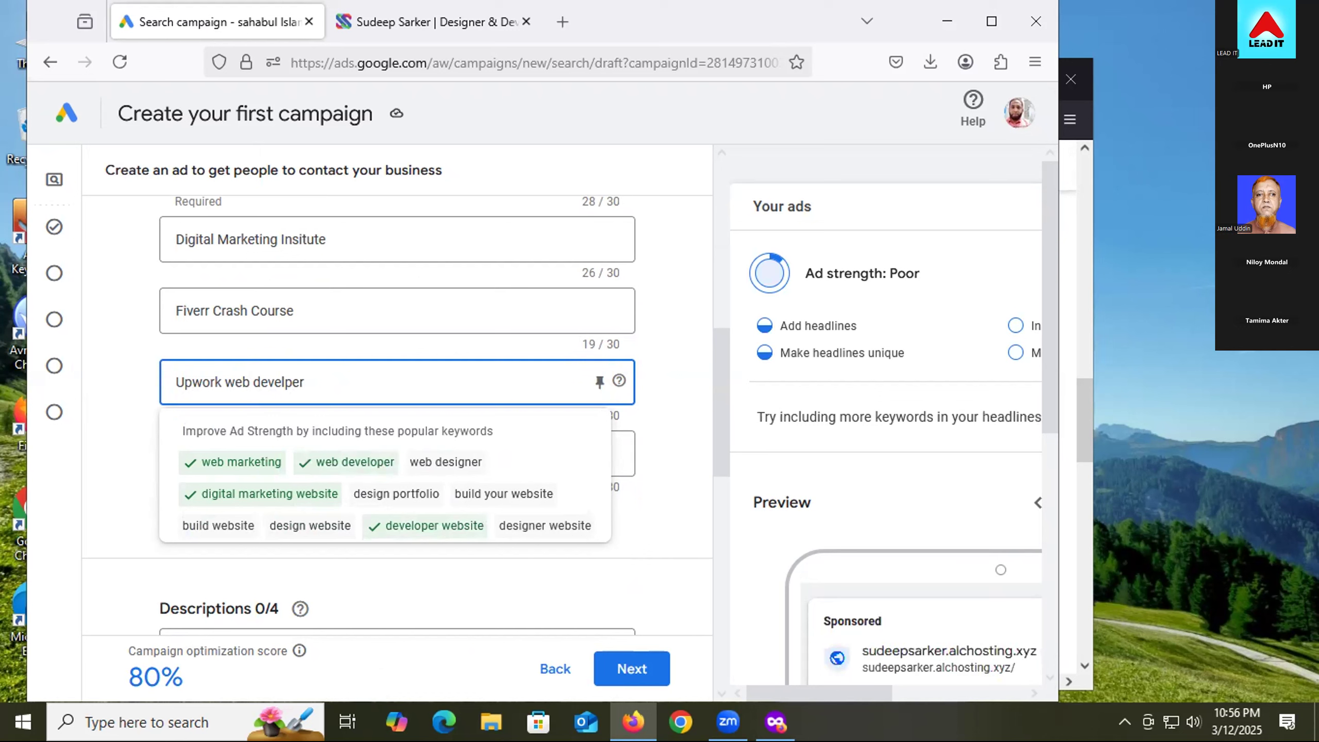
pyautogui.write('Cl')
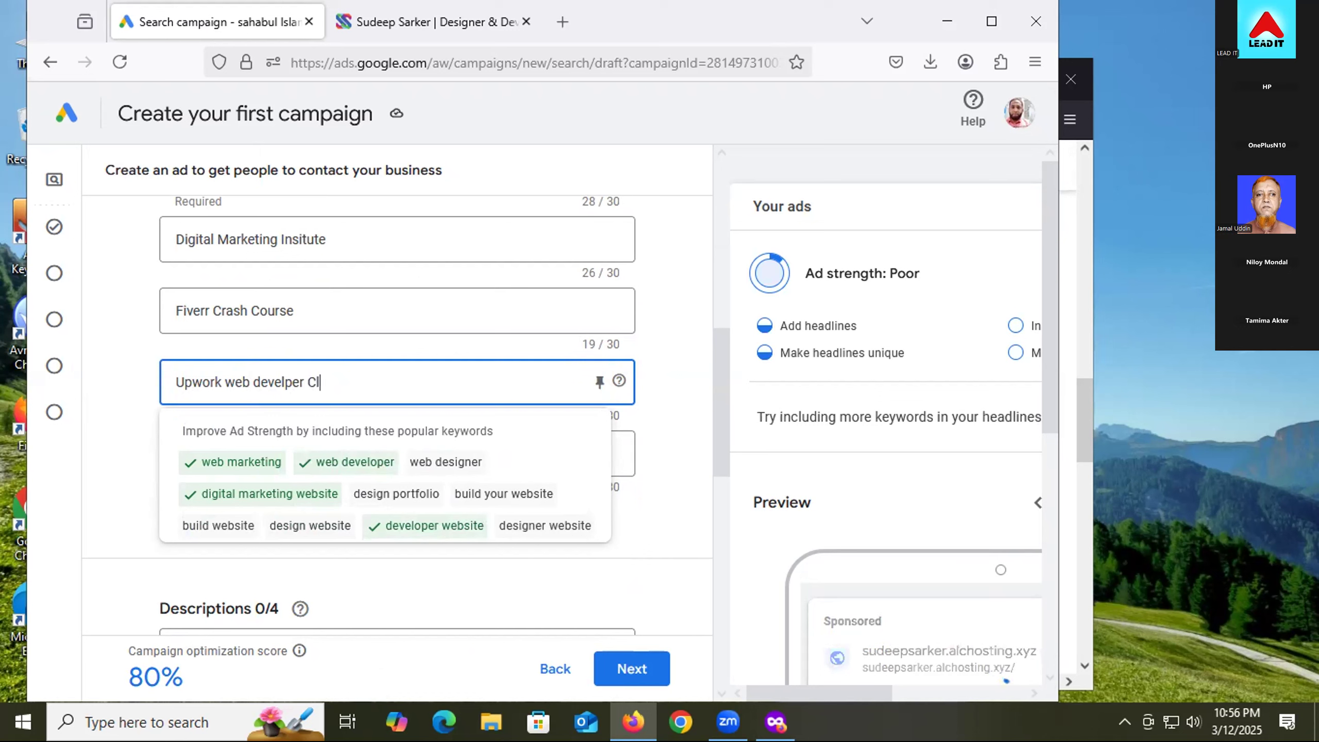
pyautogui.write('asses')
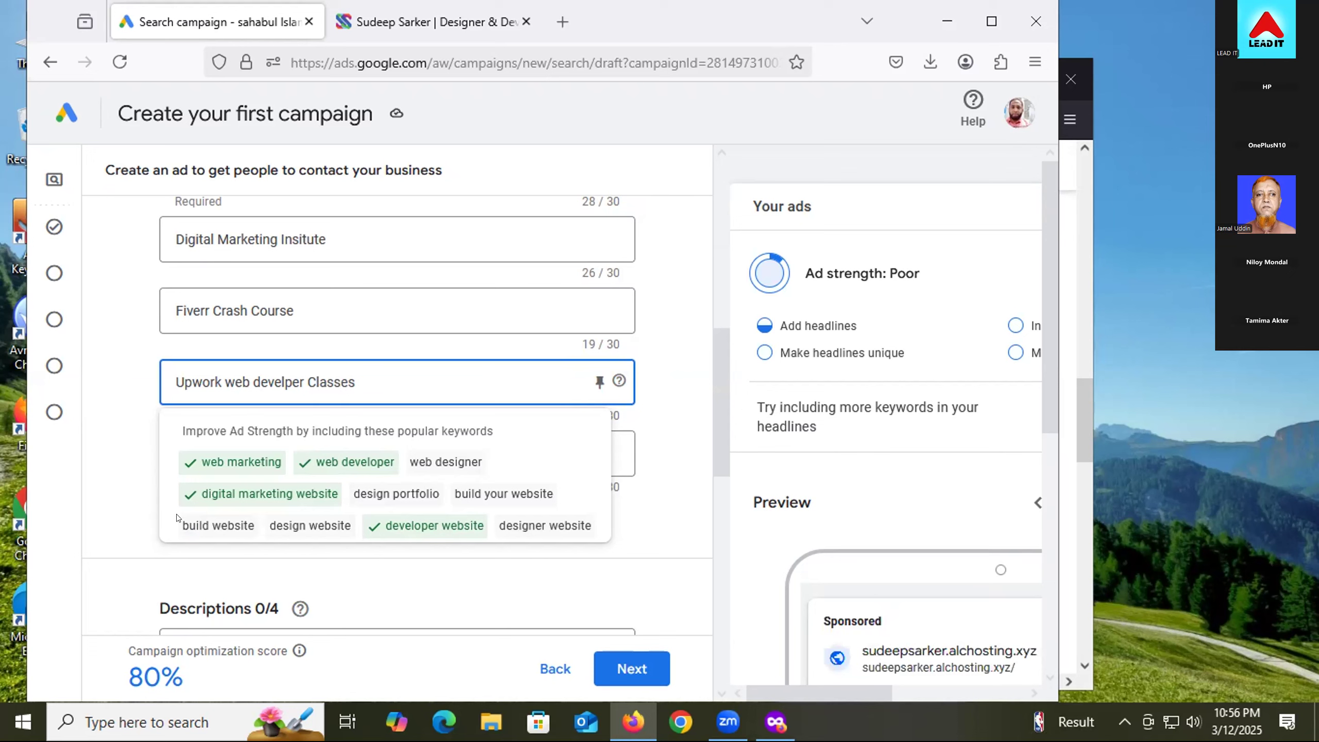
pyautogui.click(116, 472)
# - Enter "Facebook mkt design classes" as the seventh headline of the ad
pyautogui.click(180, 448)
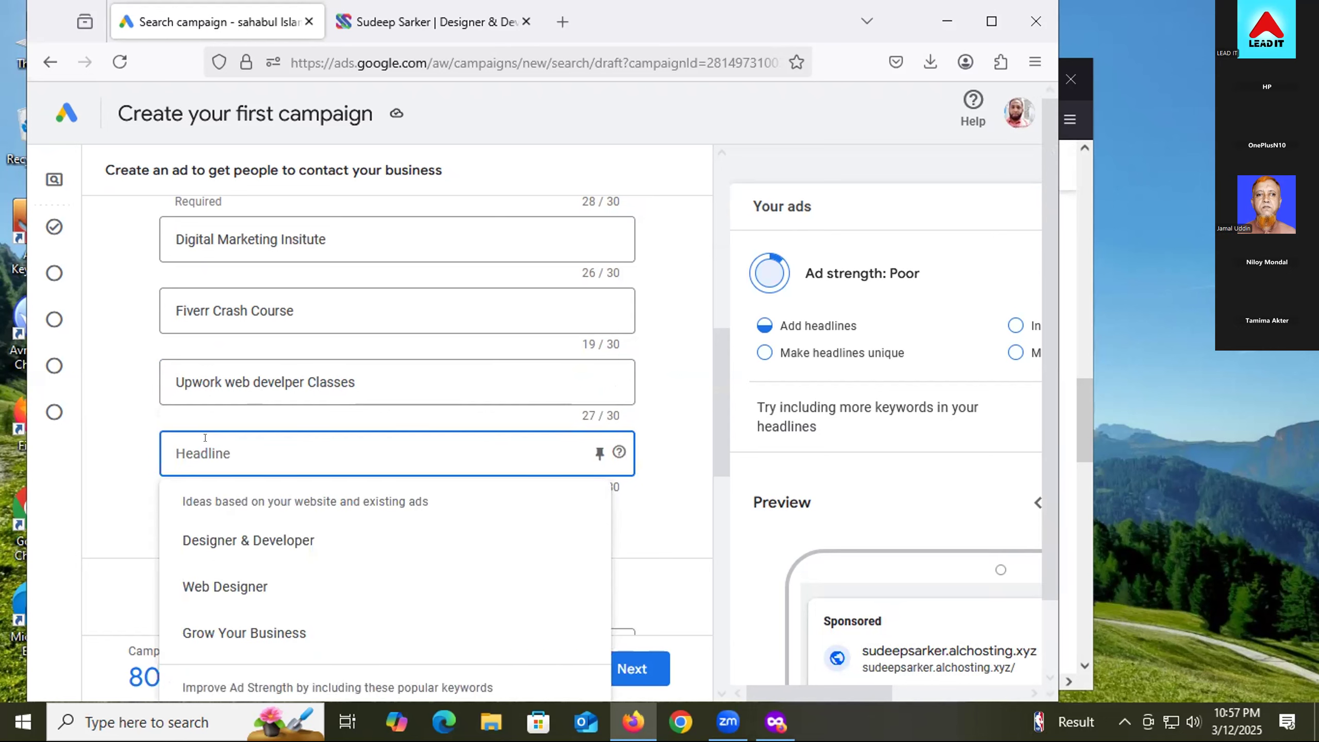
pyautogui.write('Faceb')
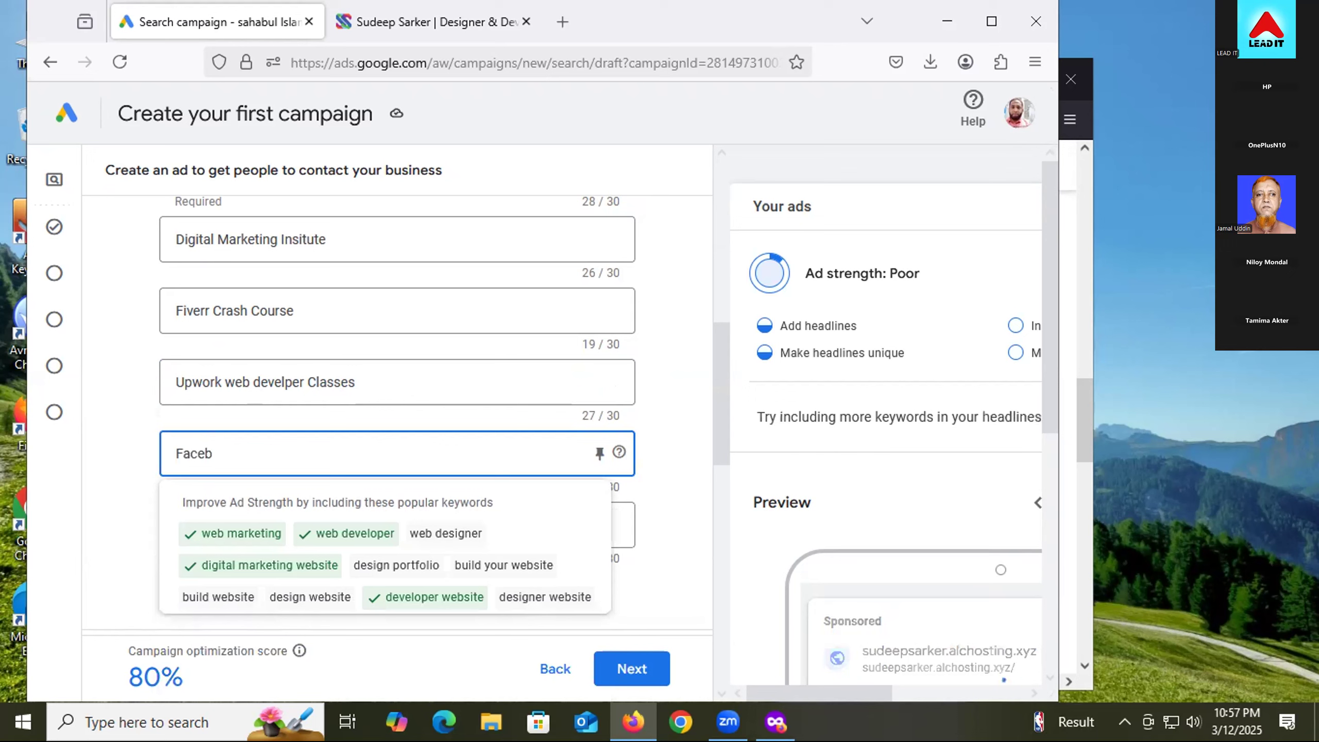
pyautogui.write('ook ')
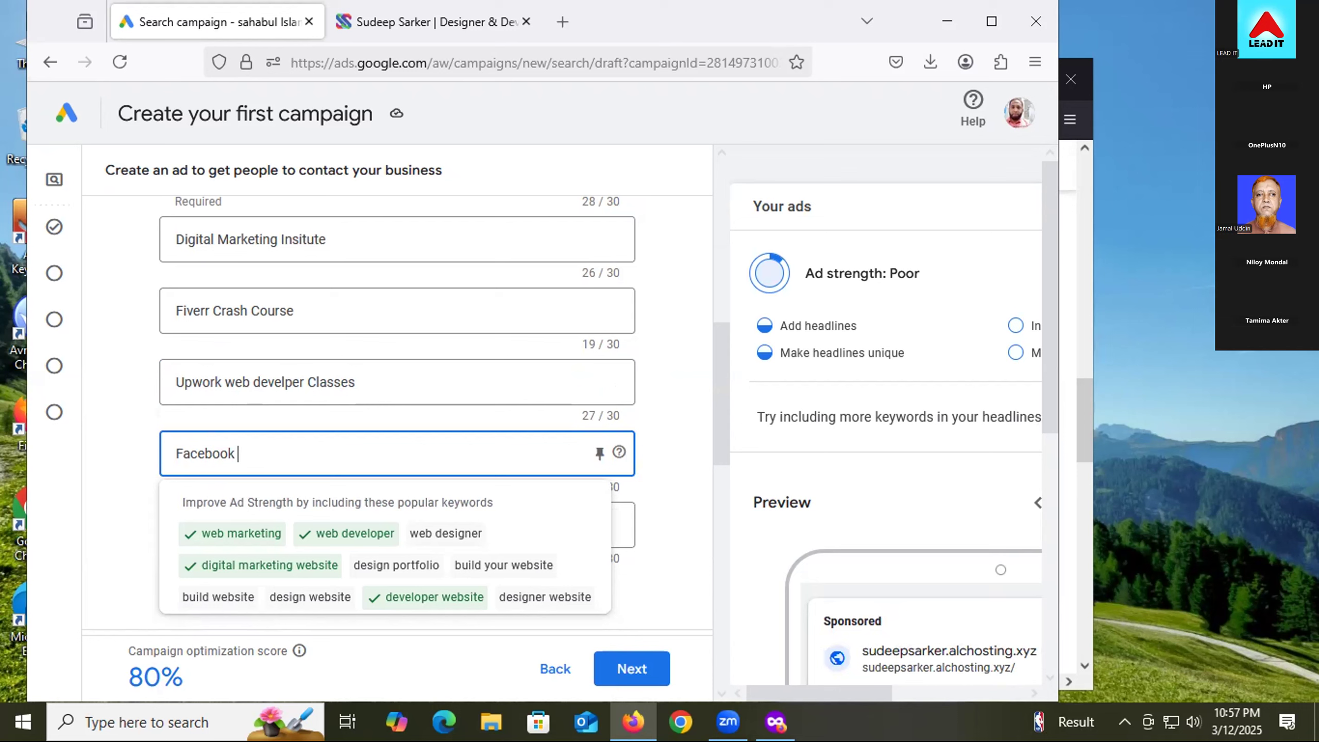
pyautogui.write('w')
pyautogui.press('BackSpace')
pyautogui.write('mark')
pyautogui.press('BackSpace')
pyautogui.press('BackSpace')
pyautogui.press('BackSpace')
pyautogui.write('kt design')
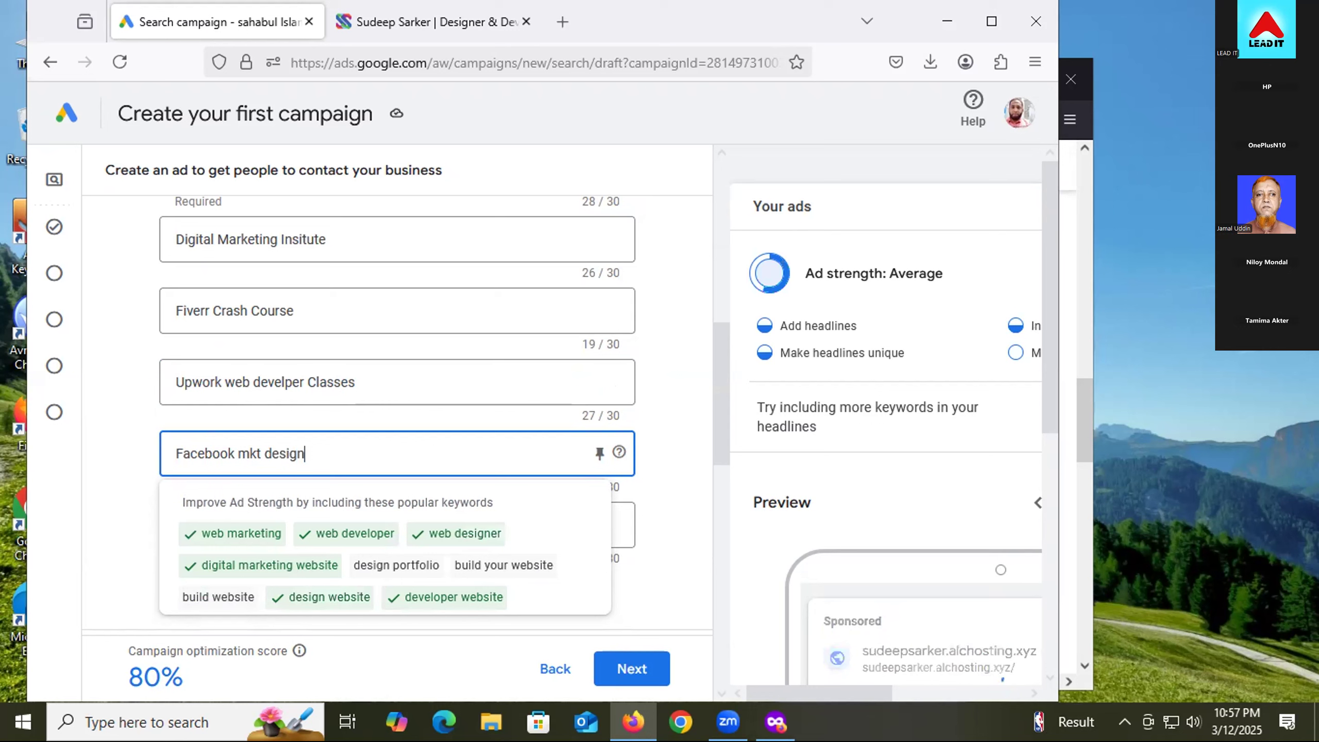
pyautogui.write(' classes')
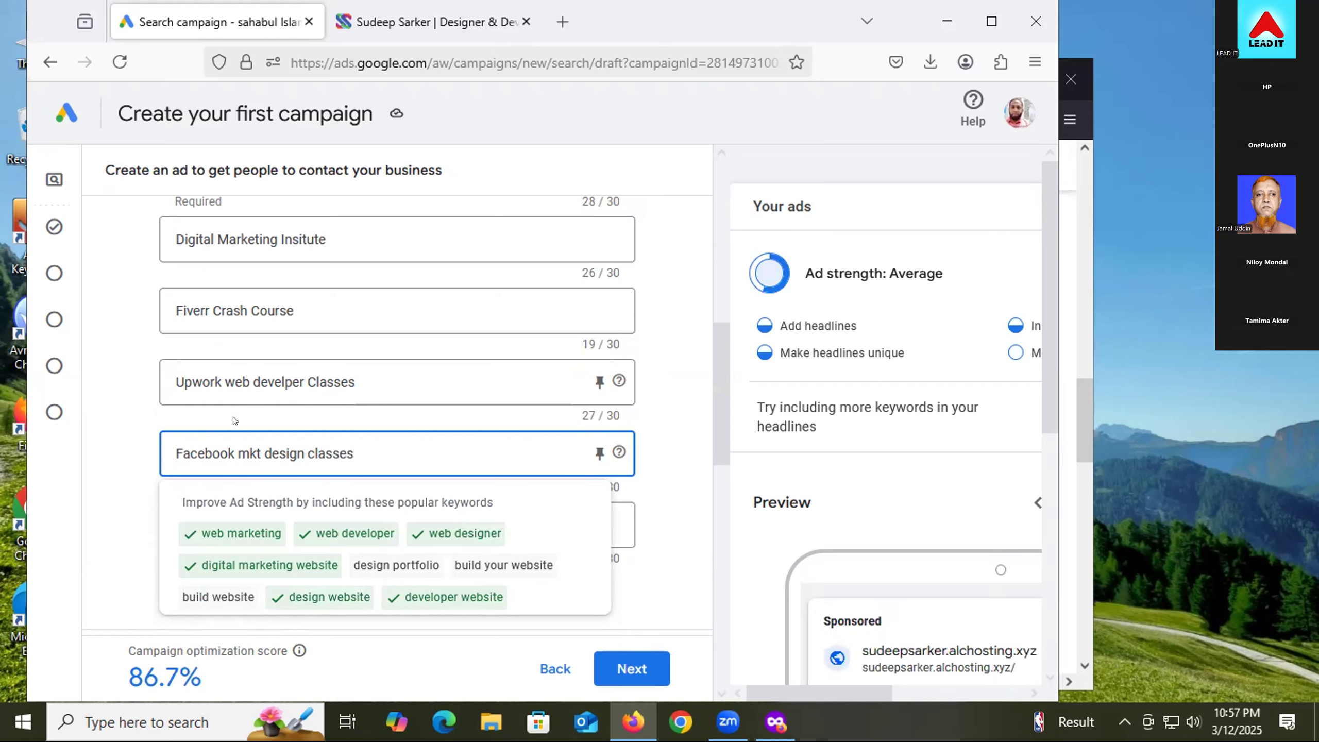
pyautogui.click(125, 457)
# - Enter "lead generation Classes" as the eighth headline of the ad
pyautogui.click(236, 517)
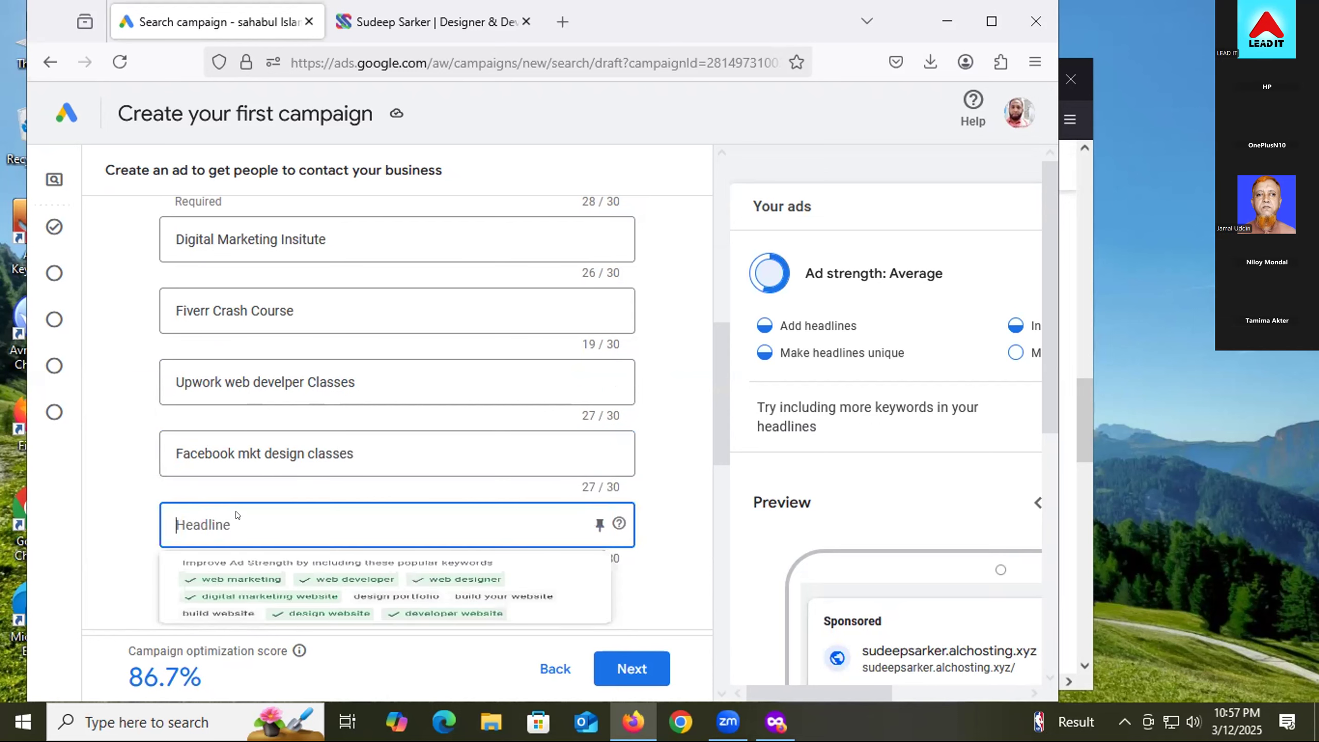
pyautogui.scroll(-2, 112, 483)
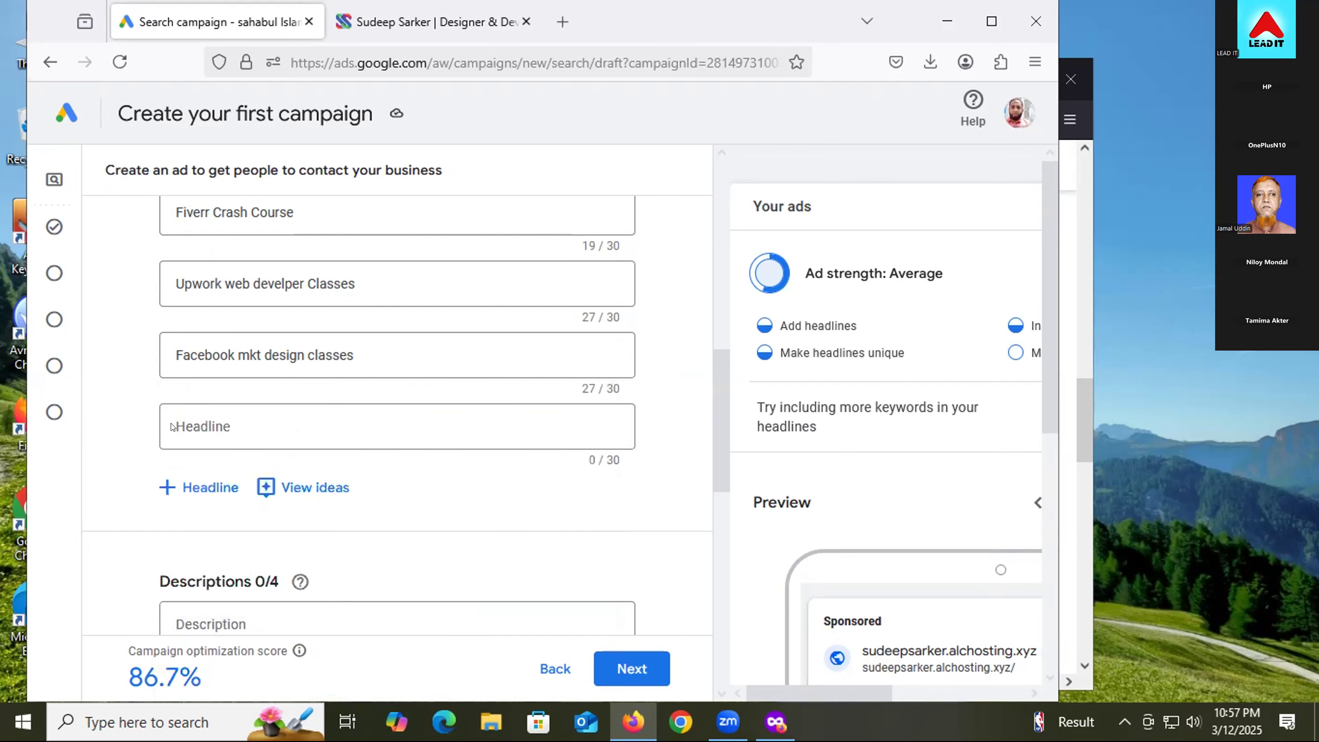
pyautogui.click(195, 426)
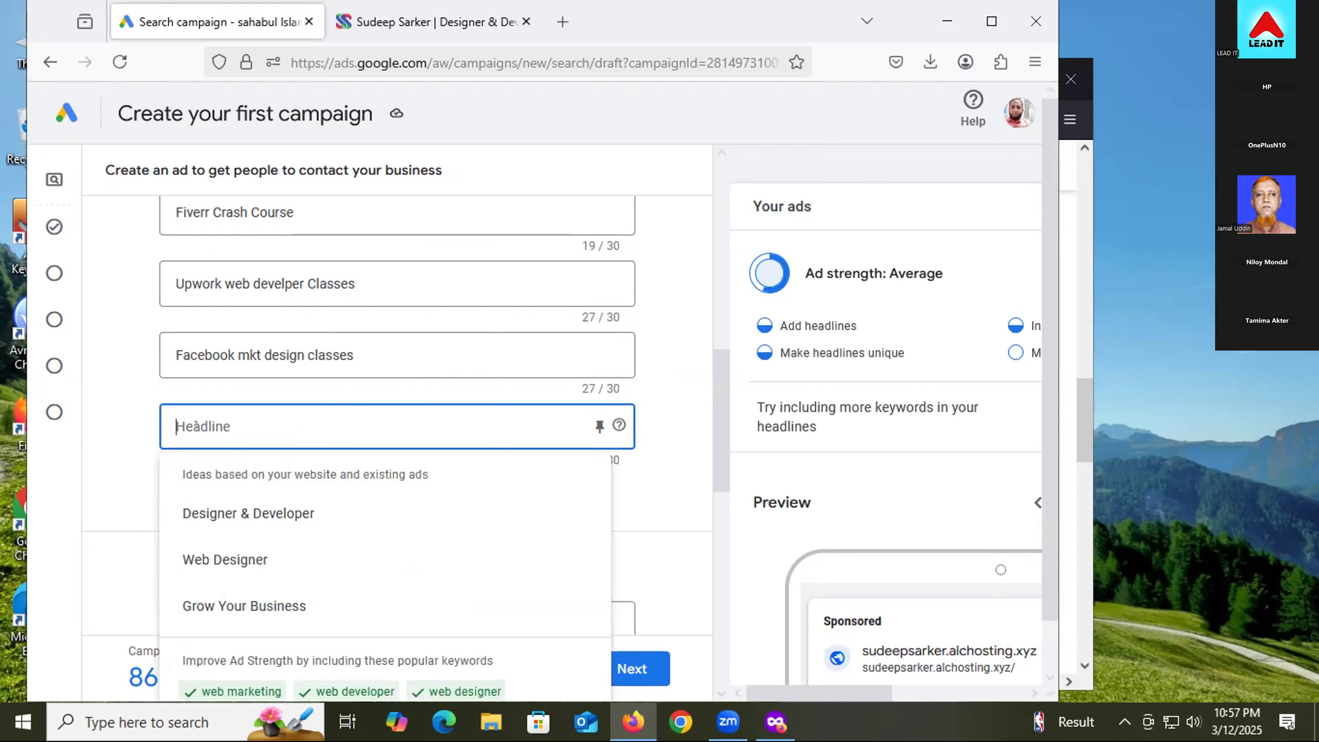
pyautogui.write('lead ')
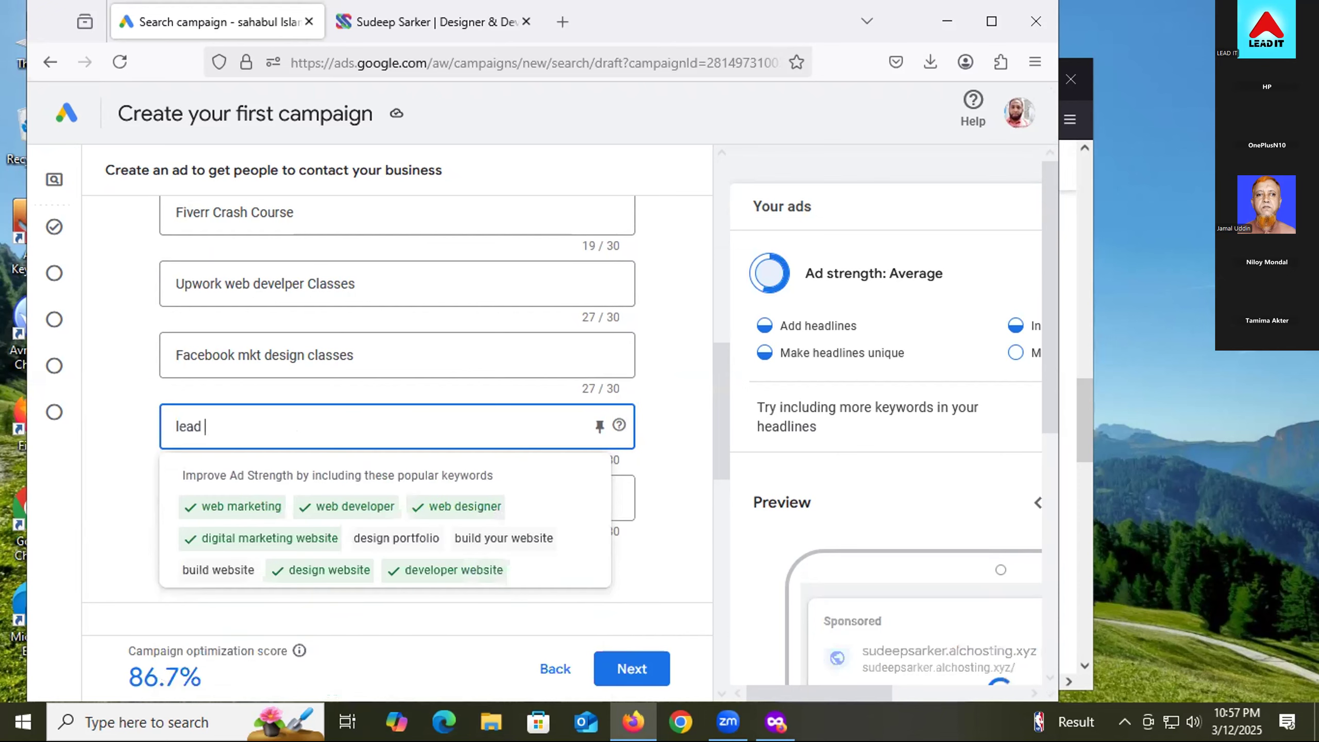
pyautogui.write('gnera')
pyautogui.press('BackSpace')
pyautogui.press('BackSpace')
pyautogui.press('BackSpace')
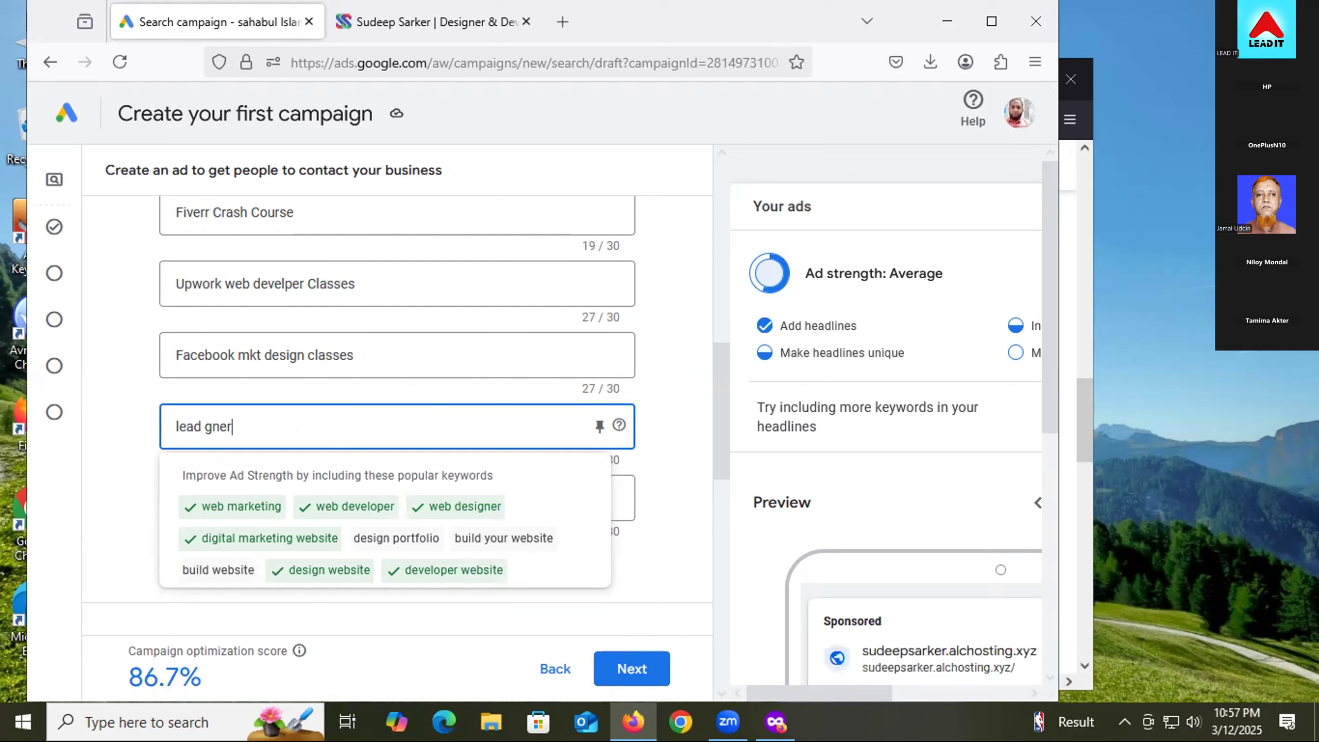
pyautogui.write('n')
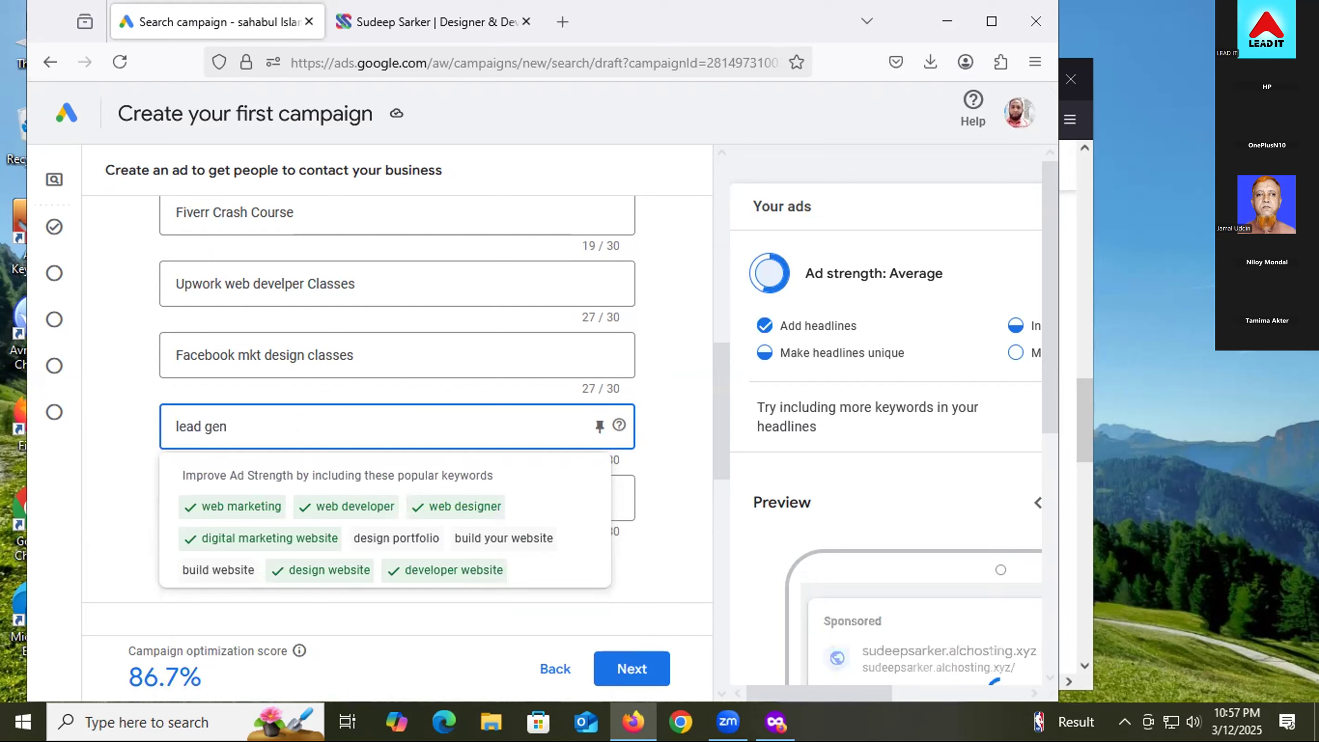
pyautogui.write('eration C')
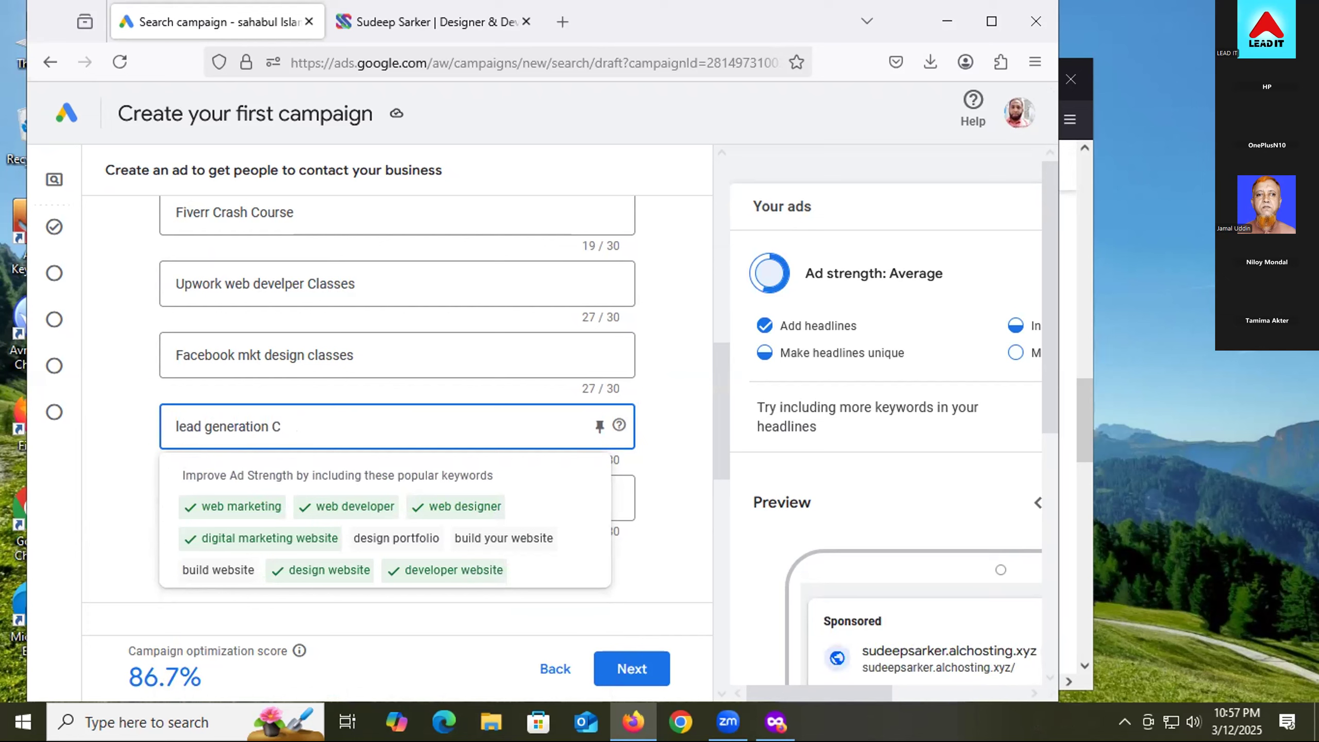
pyautogui.write('lasses')
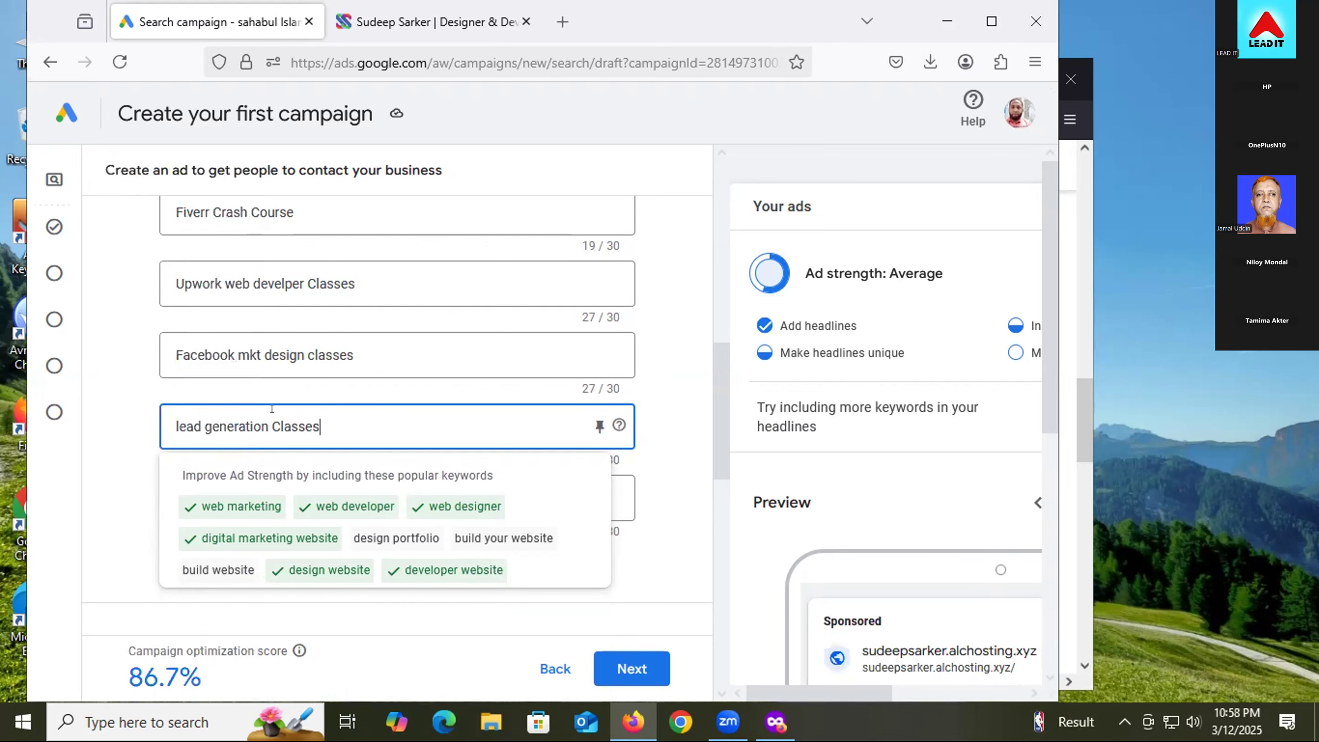
# - Enter "Design your won Portfolio" as the ninth headline of the ad
pyautogui.click(226, 484)
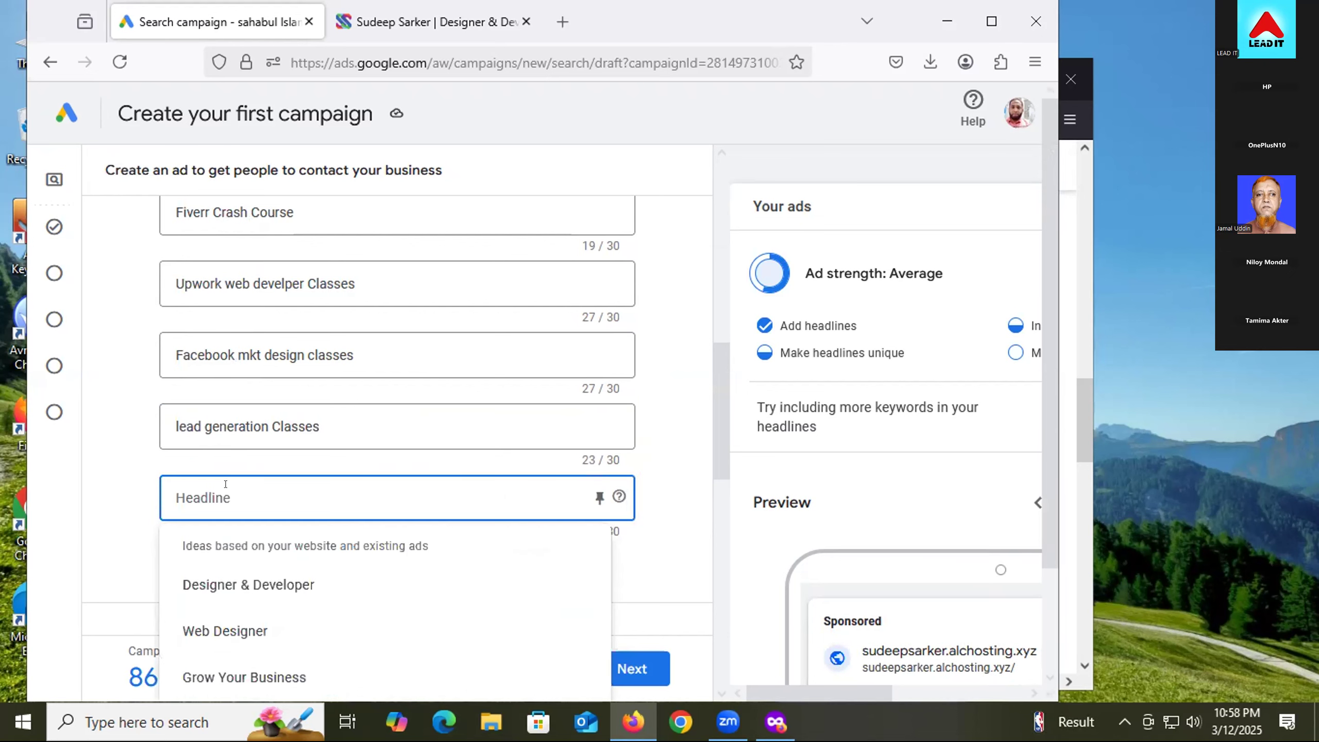
pyautogui.write('D')
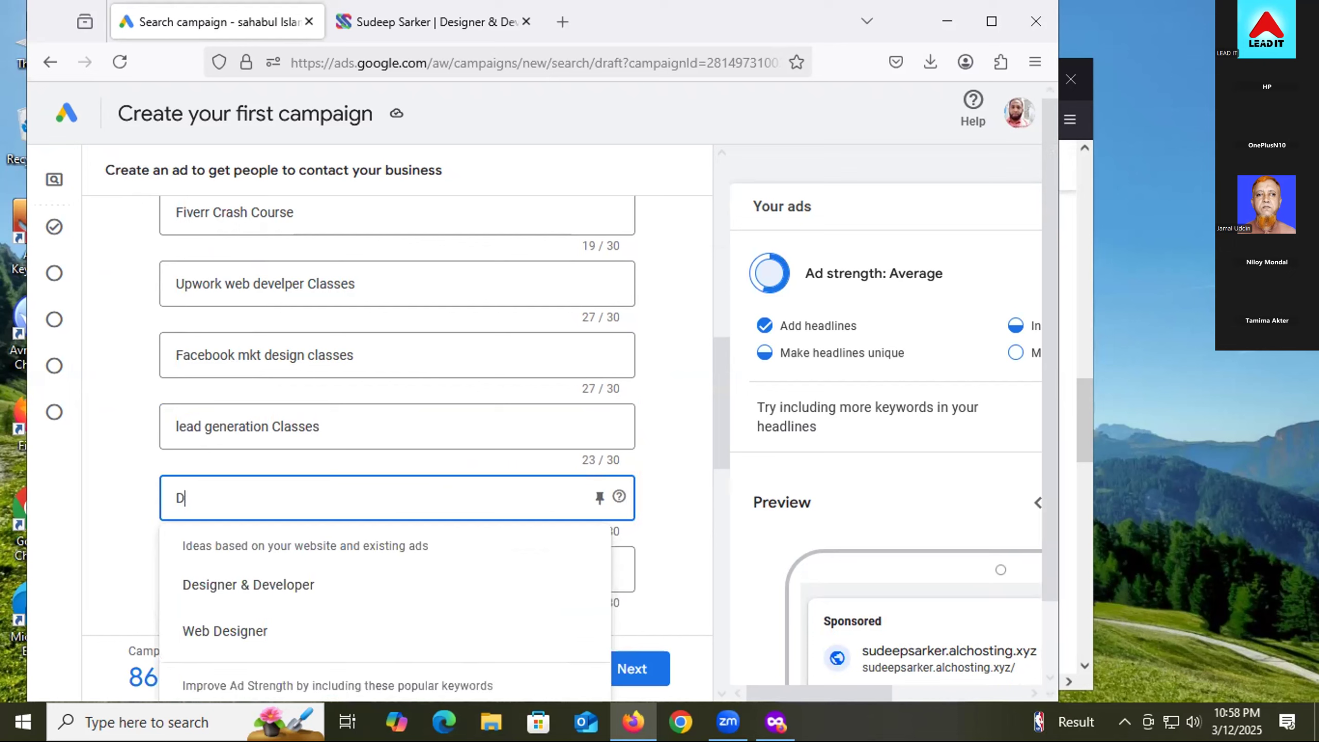
pyautogui.write('esign you')
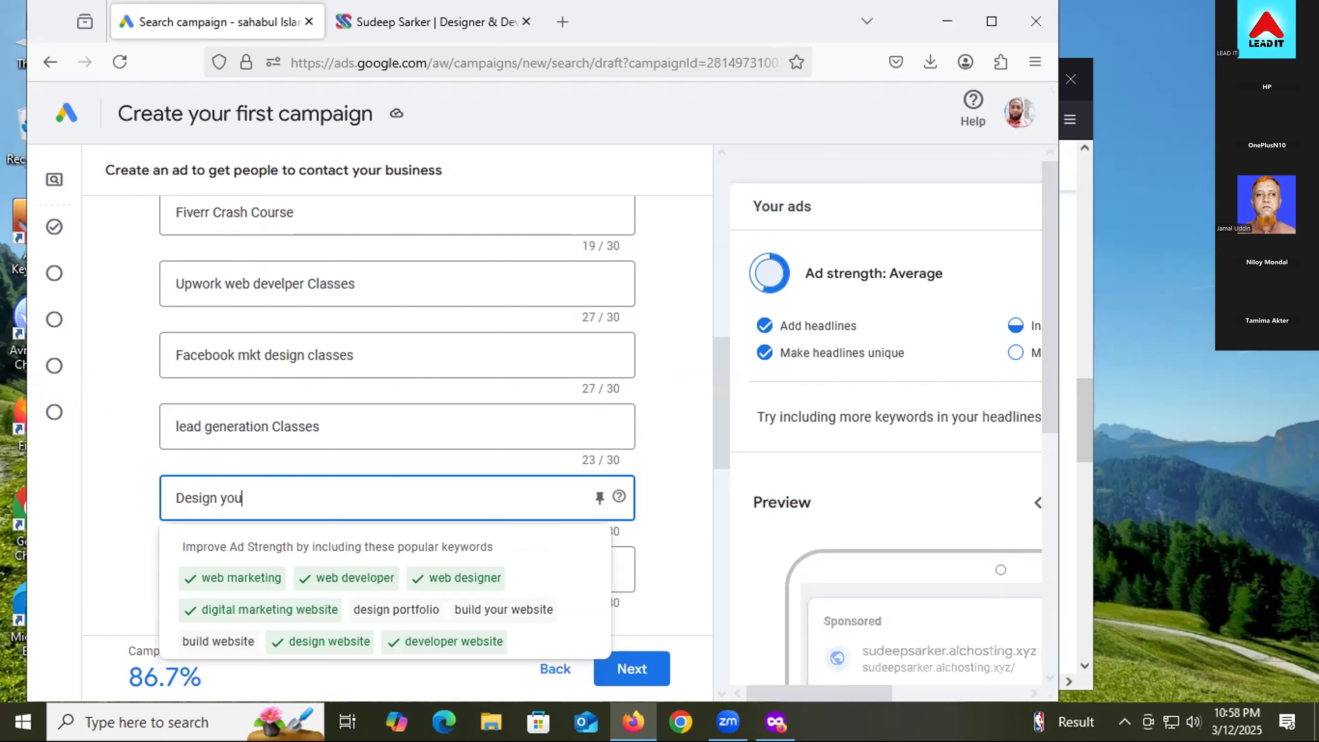
pyautogui.write('r won P')
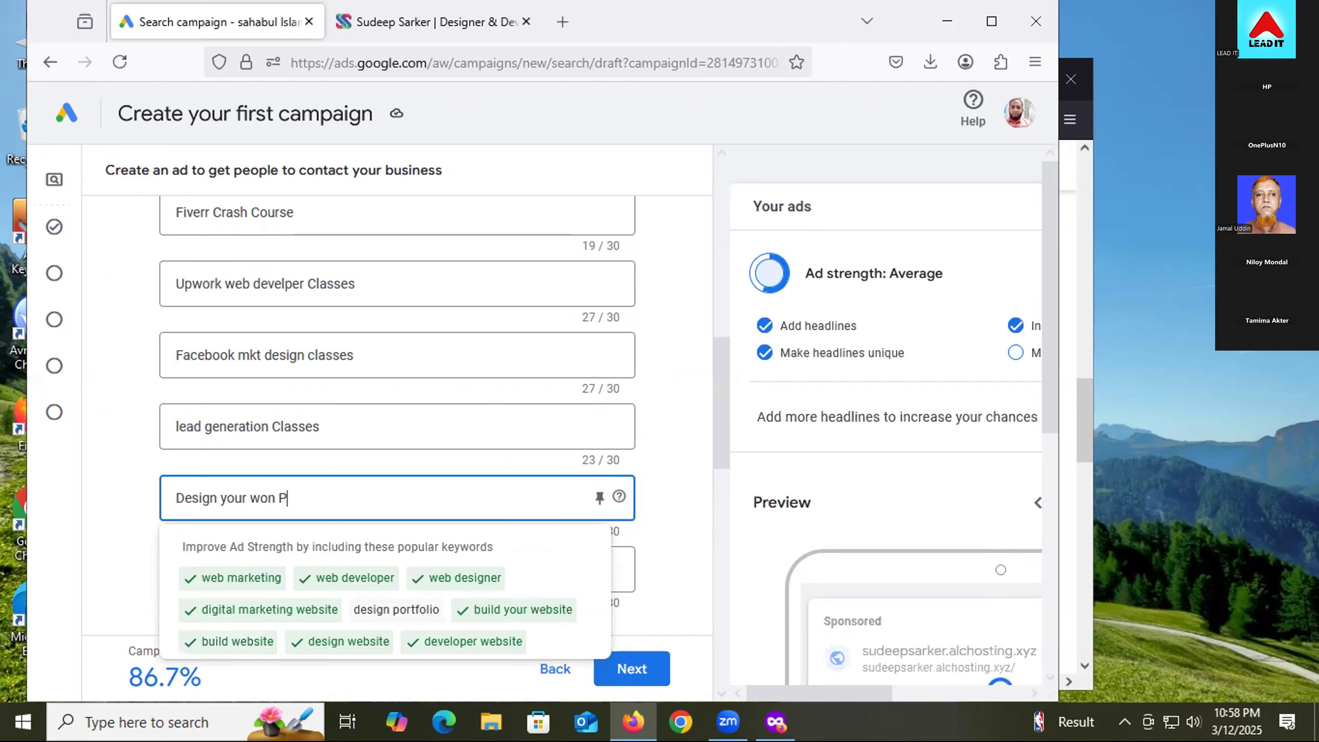
pyautogui.write('ortfolio')
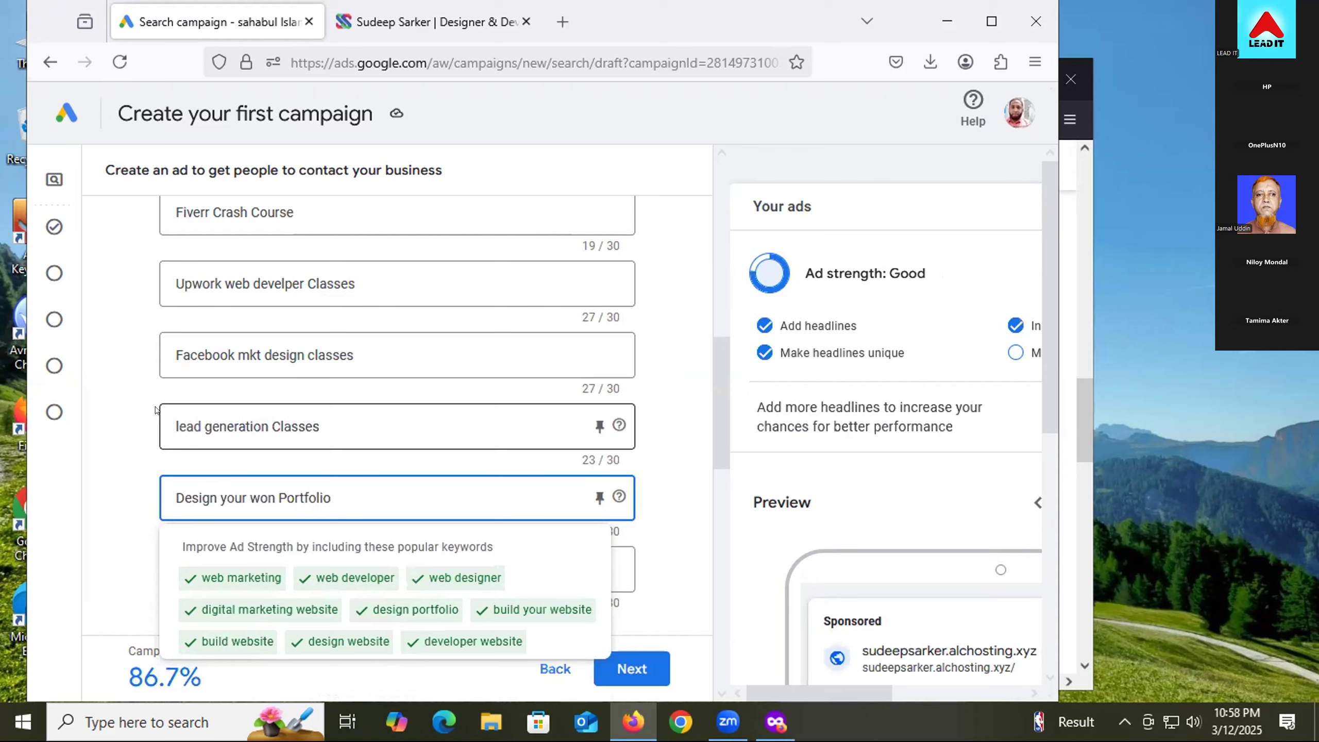
pyautogui.click(140, 451)
# - Enter "Search Engine Optimization" as the tenth headline of the ad
pyautogui.scroll(-3, 141, 452)
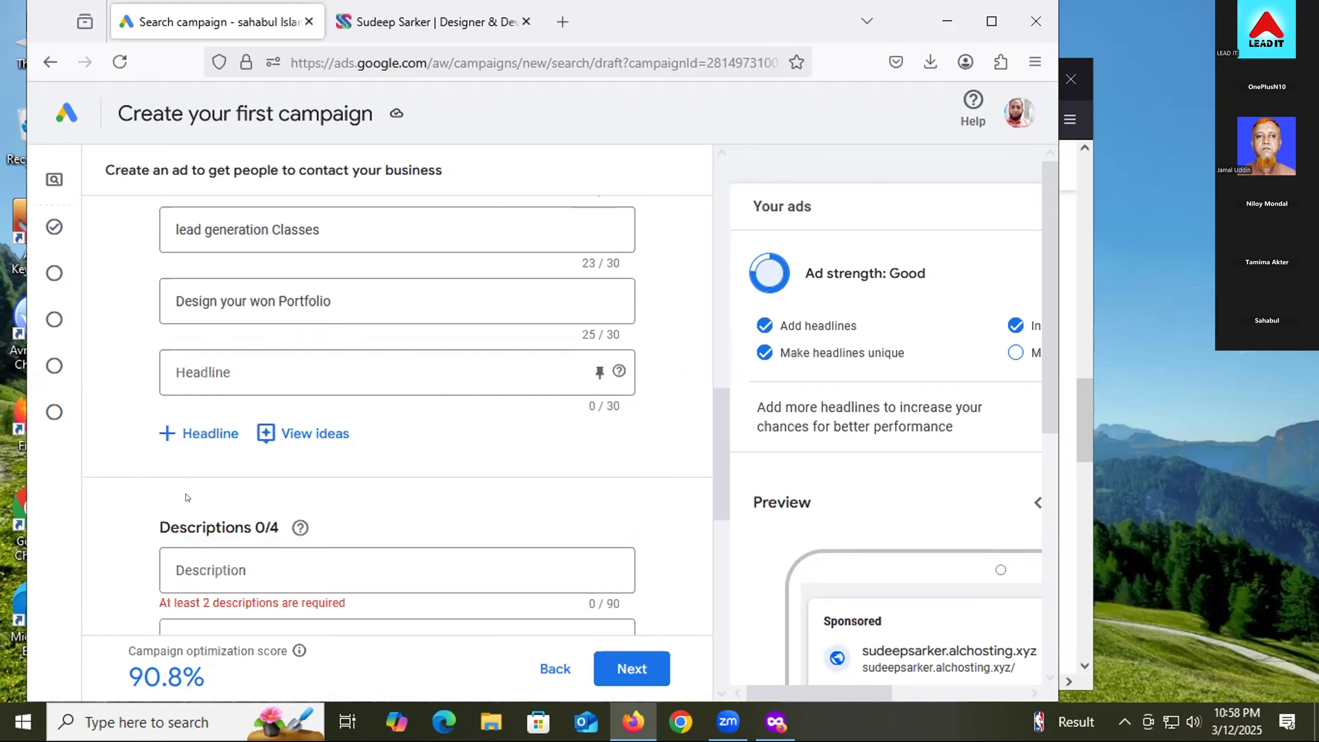
pyautogui.click(218, 386)
pyautogui.write('Search Engine Optimi')
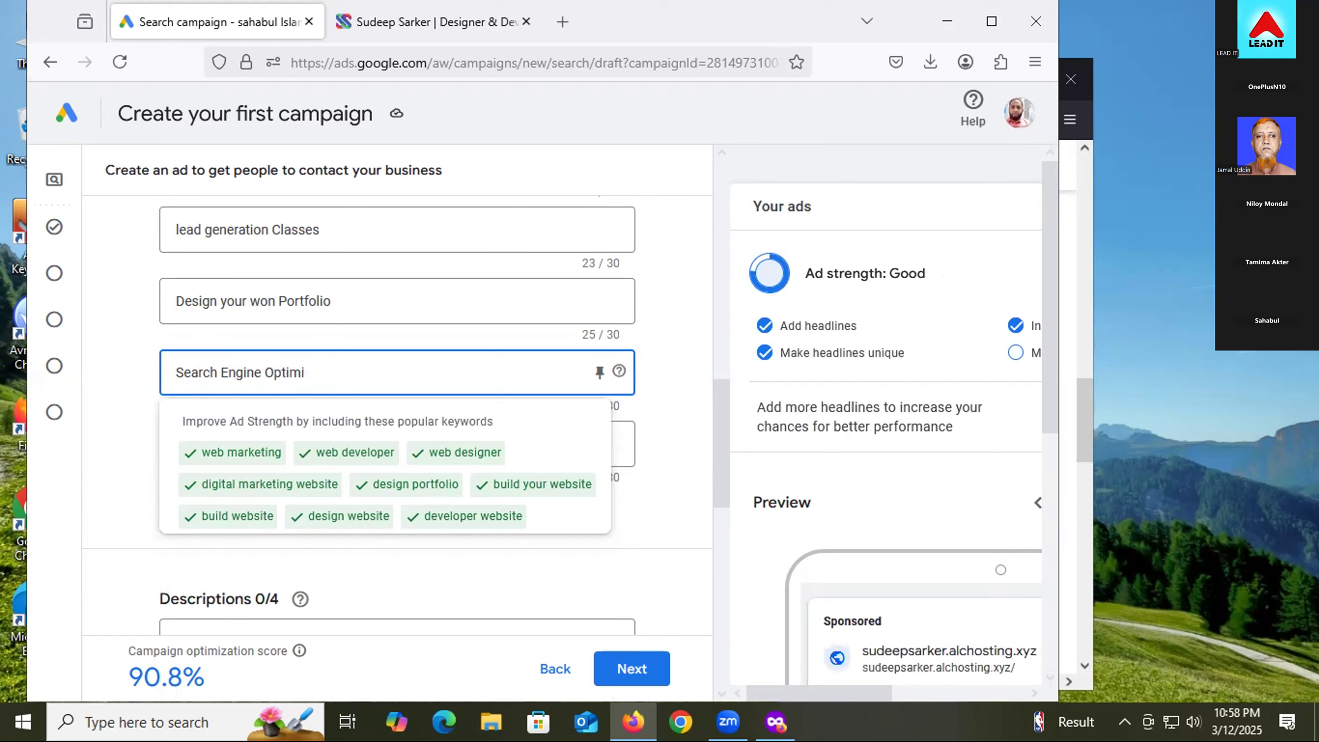
pyautogui.write('zation')
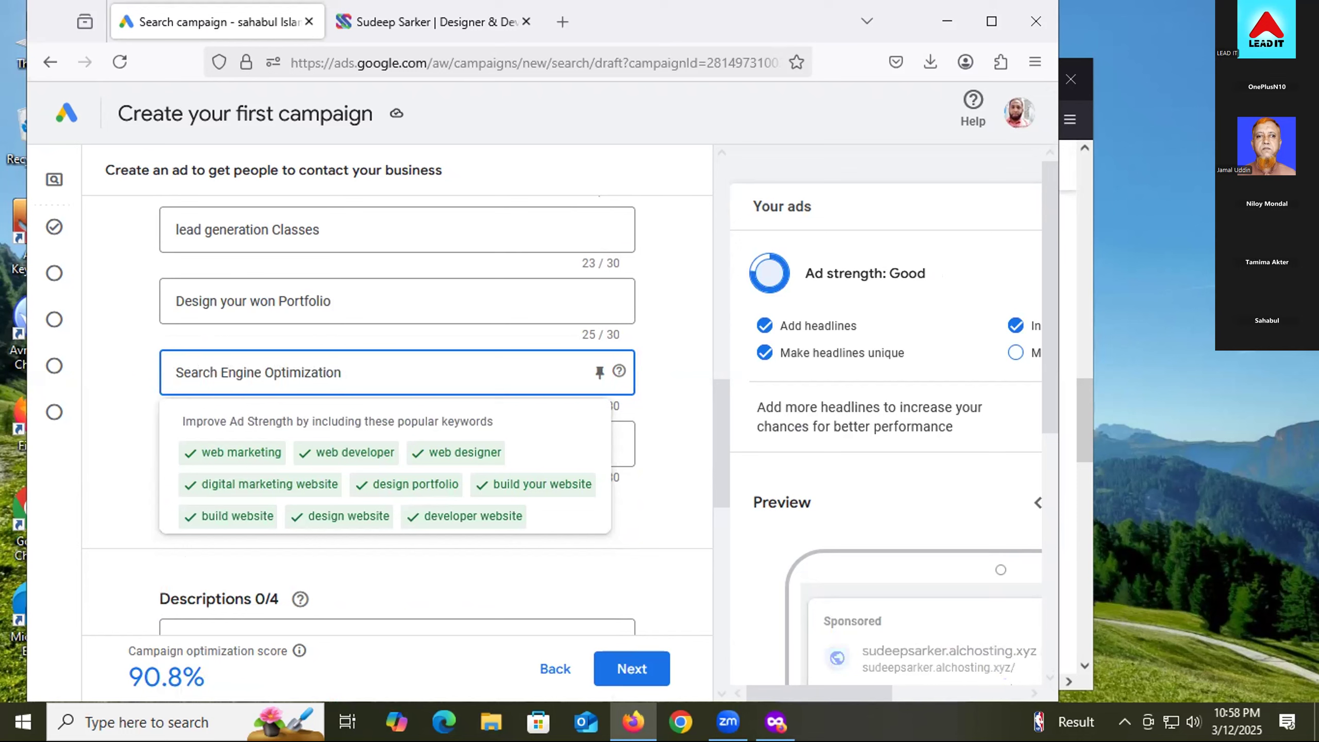
pyautogui.write(' Classes')
pyautogui.press('BackSpace')
pyautogui.press('BackSpace')
pyautogui.press('BackSpace')
pyautogui.press('BackSpace')
pyautogui.press('BackSpace')
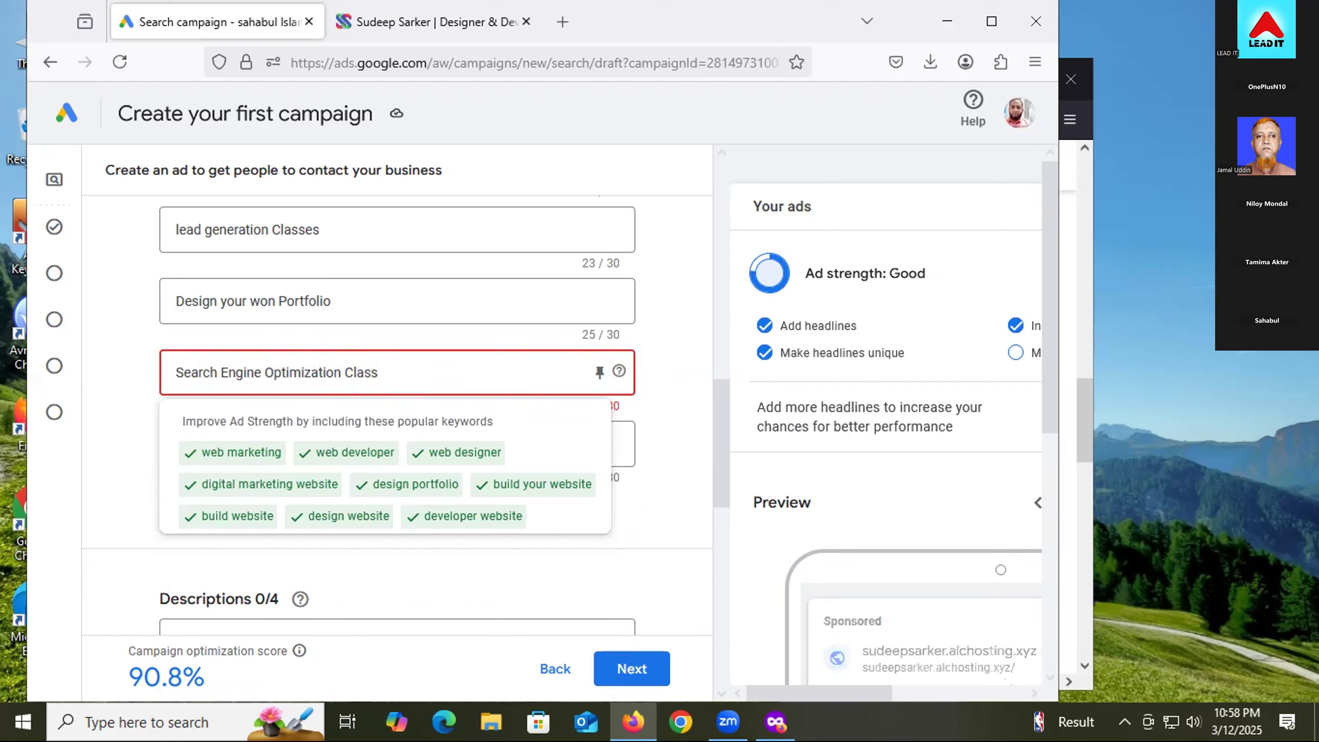
pyautogui.press('BackSpace')
pyautogui.press('BackSpace')
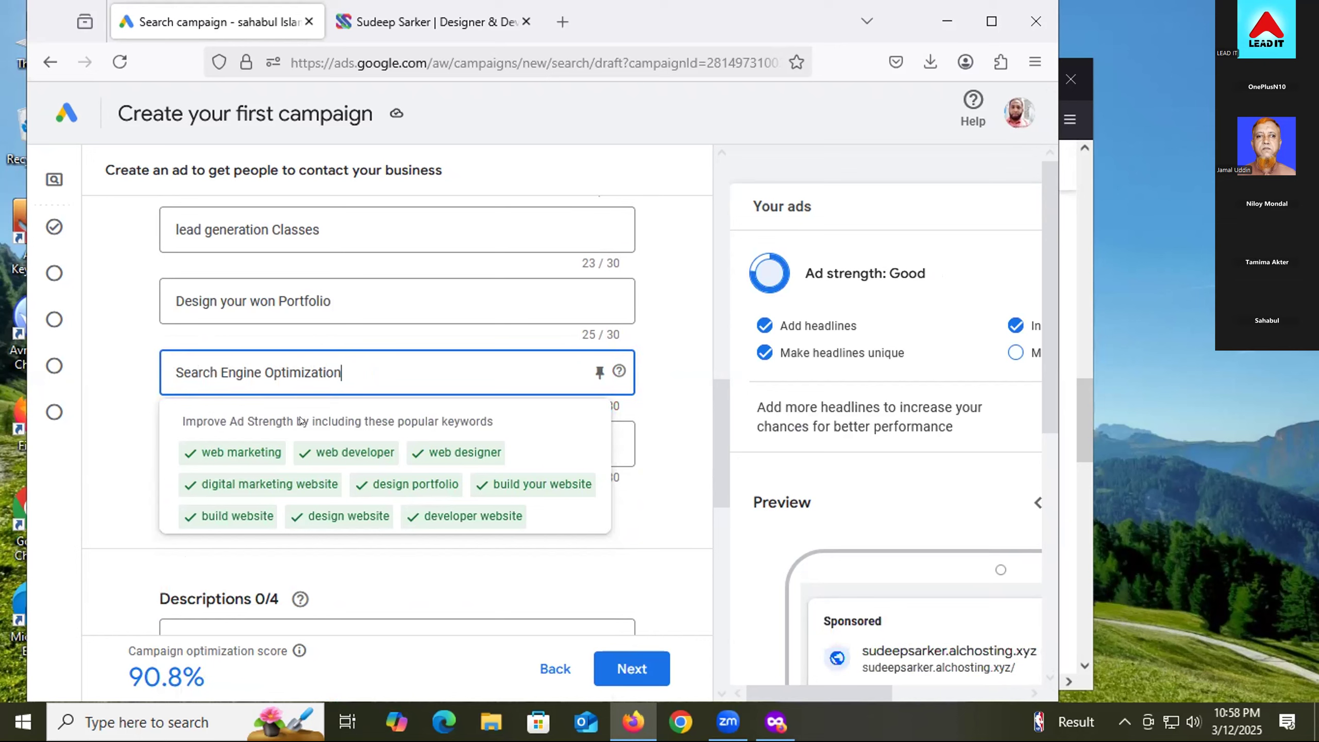
pyautogui.click(347, 441)
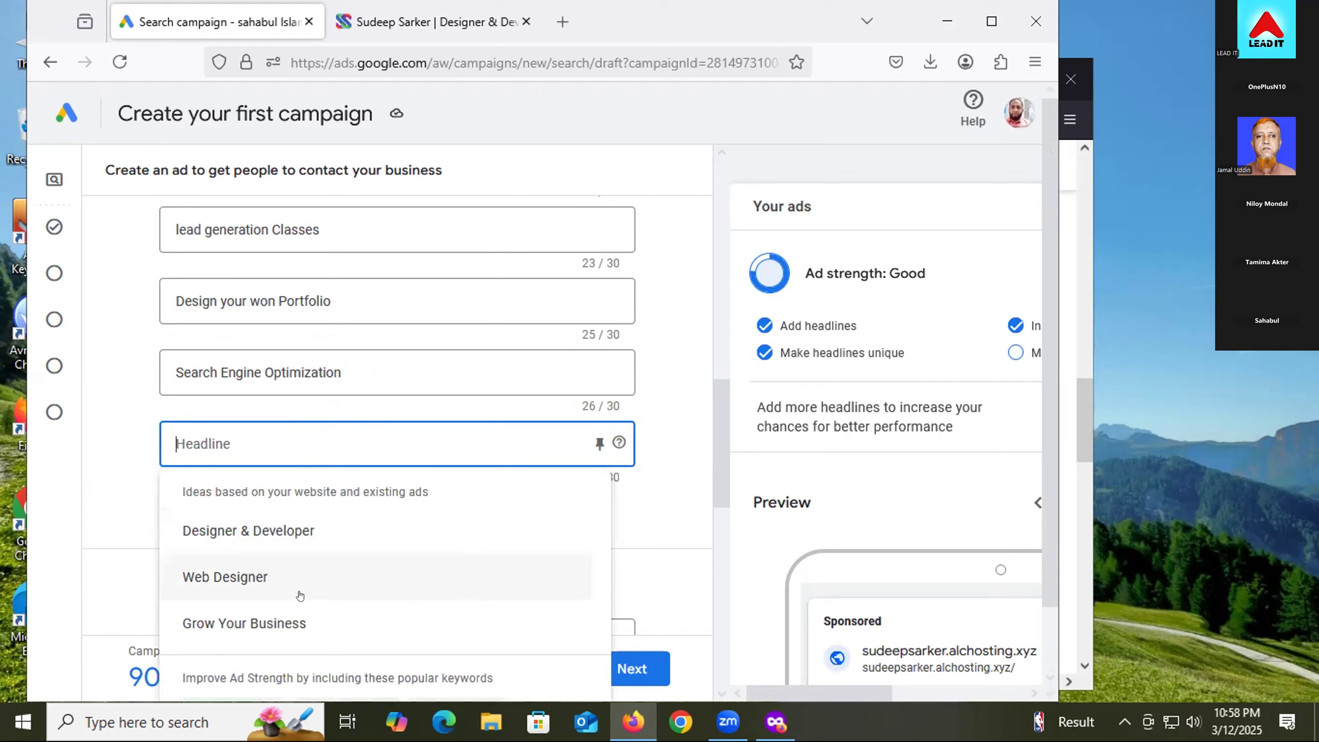
pyautogui.click(191, 575)
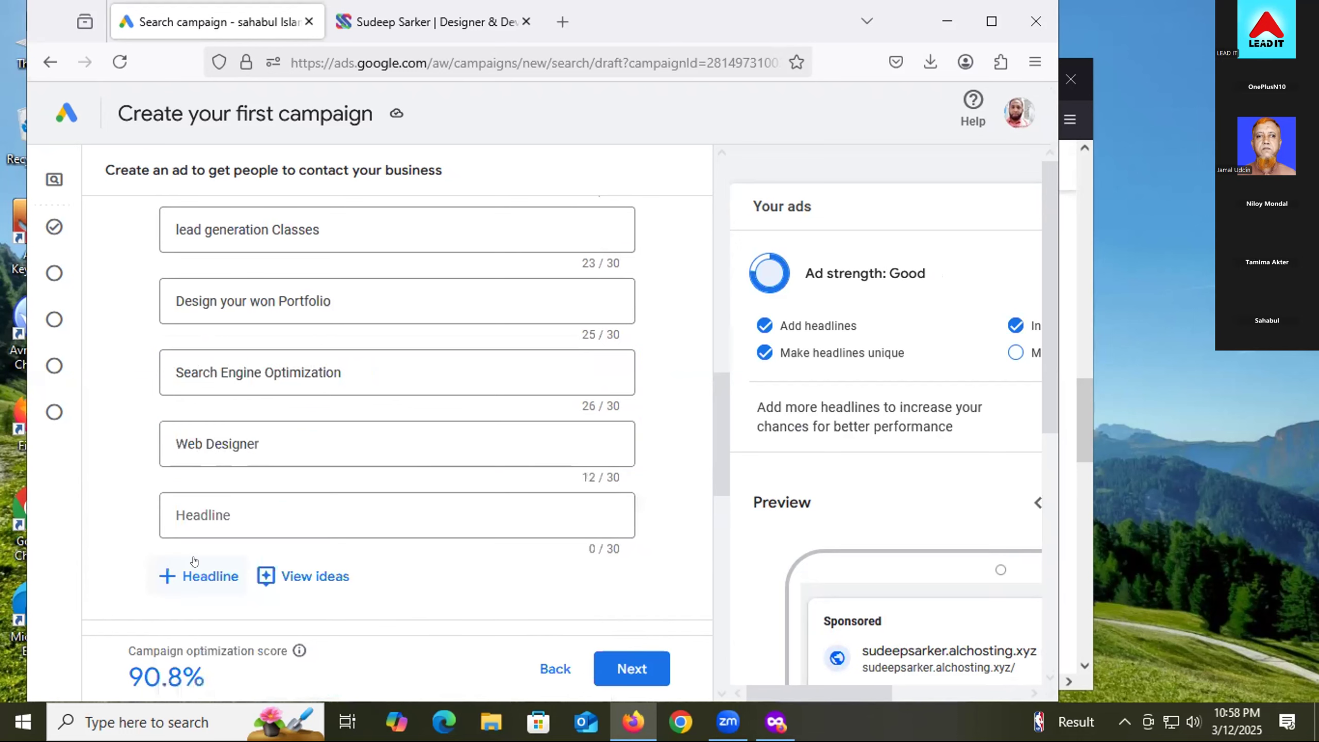
pyautogui.click(301, 437)
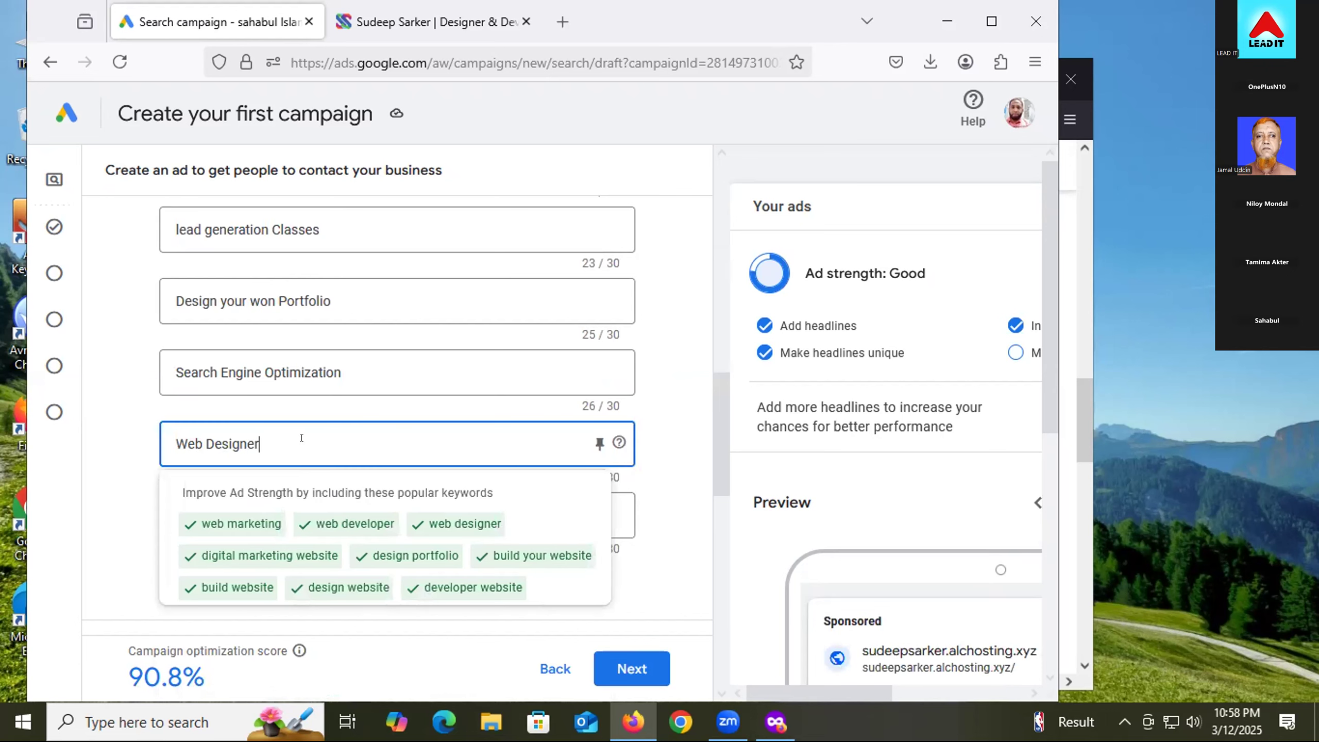
pyautogui.hotkey('ctrl', 'a')
pyautogui.press('BackSpace')
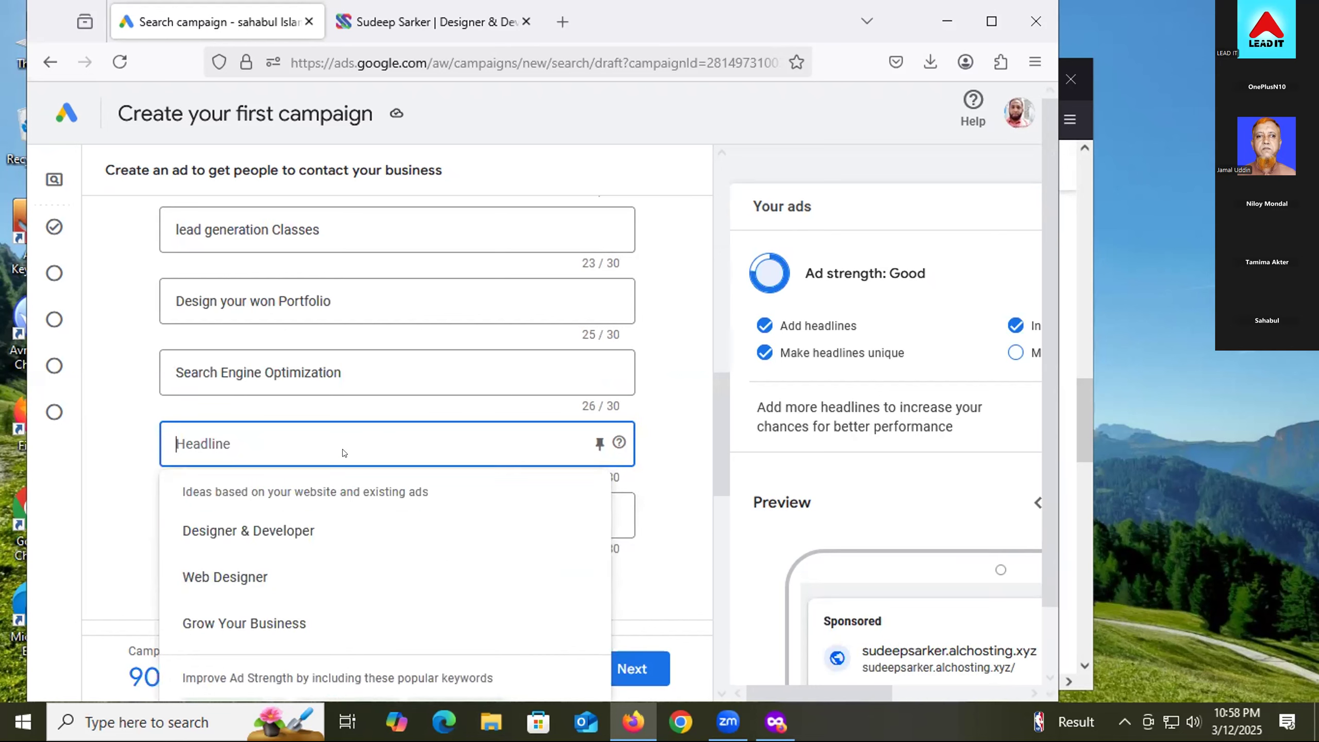
# - Enter "best way to make money online" as the eleventh headline of the ad
pyautogui.write('best ')
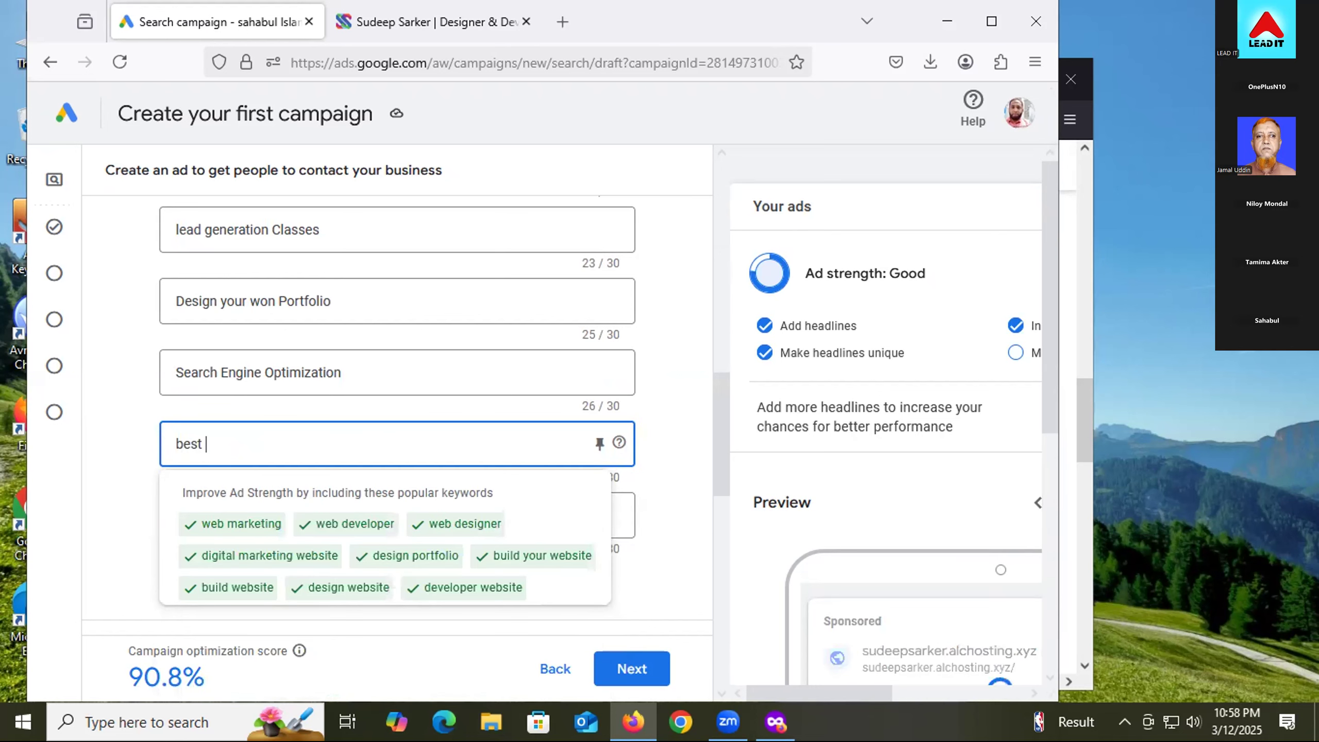
pyautogui.write('way to make money ')
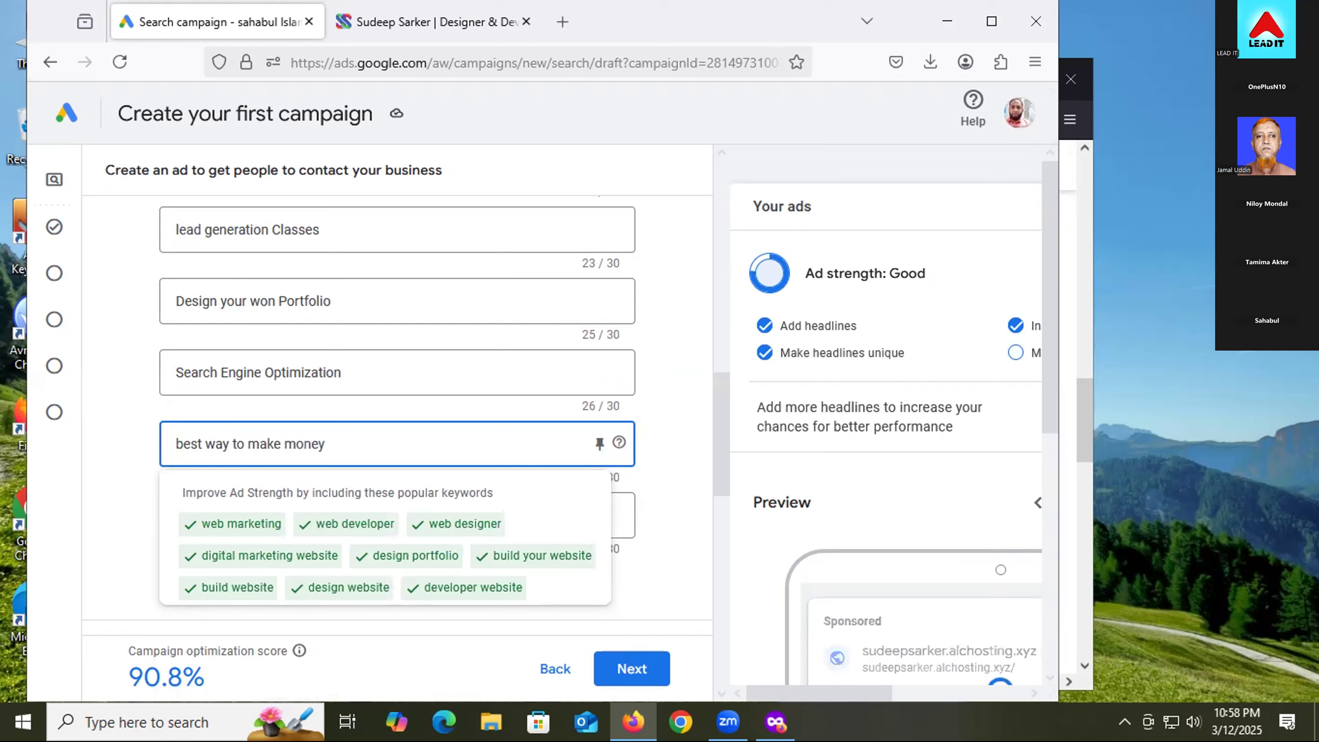
pyautogui.write('online')
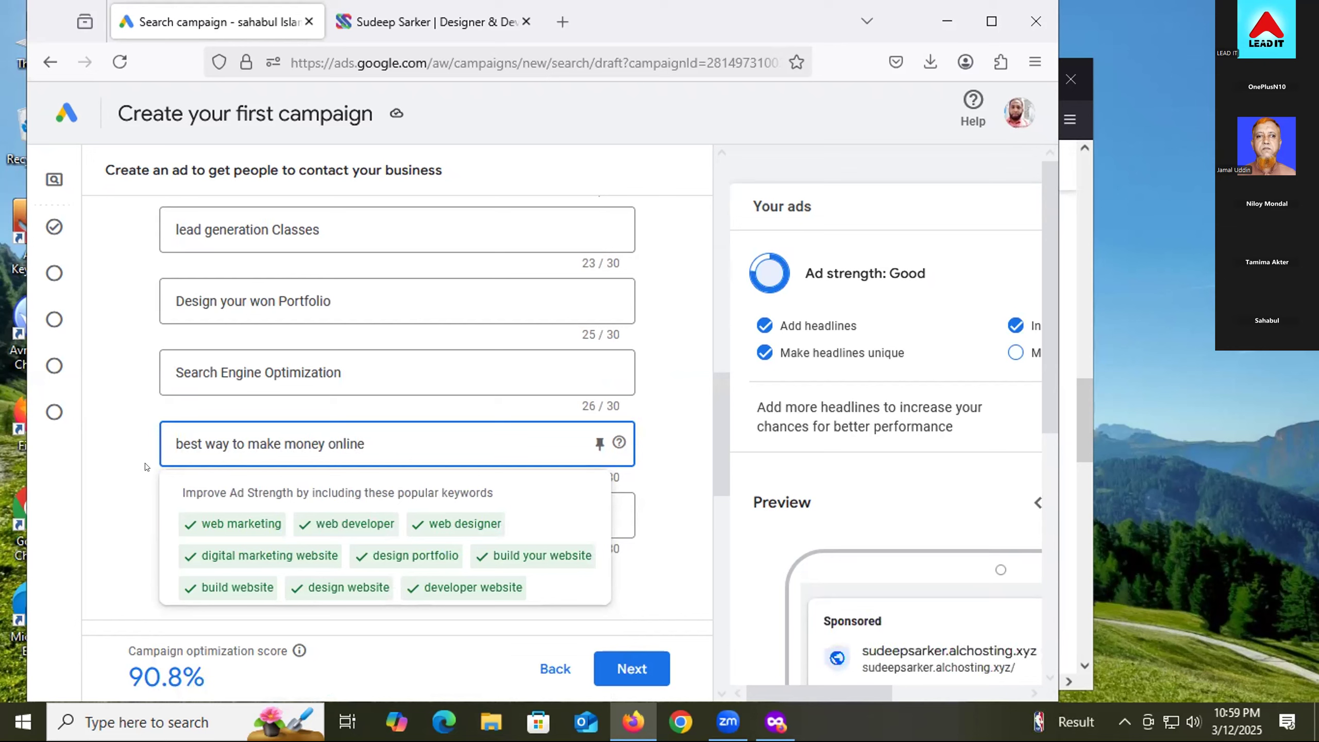
# - Enter "best freelancing site" as the twelfth headline of the ad
pyautogui.click(207, 504)
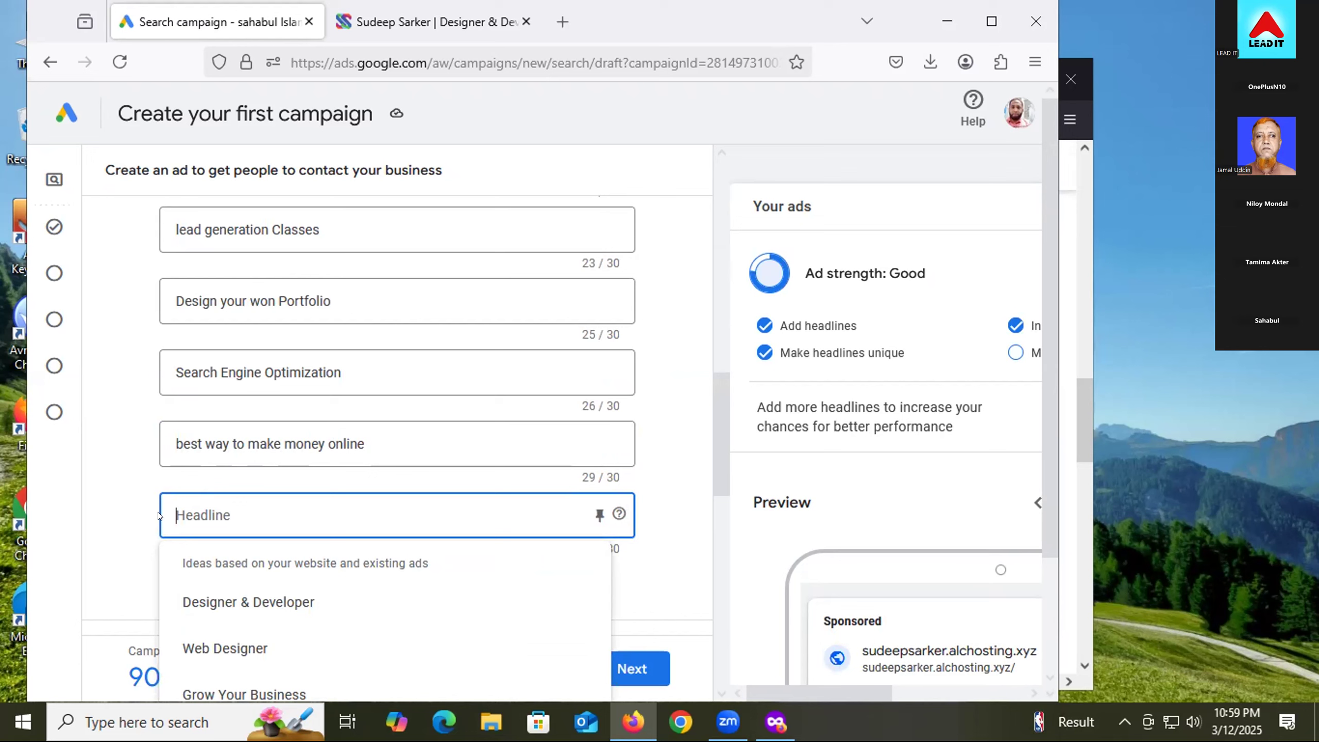
pyautogui.write('be')
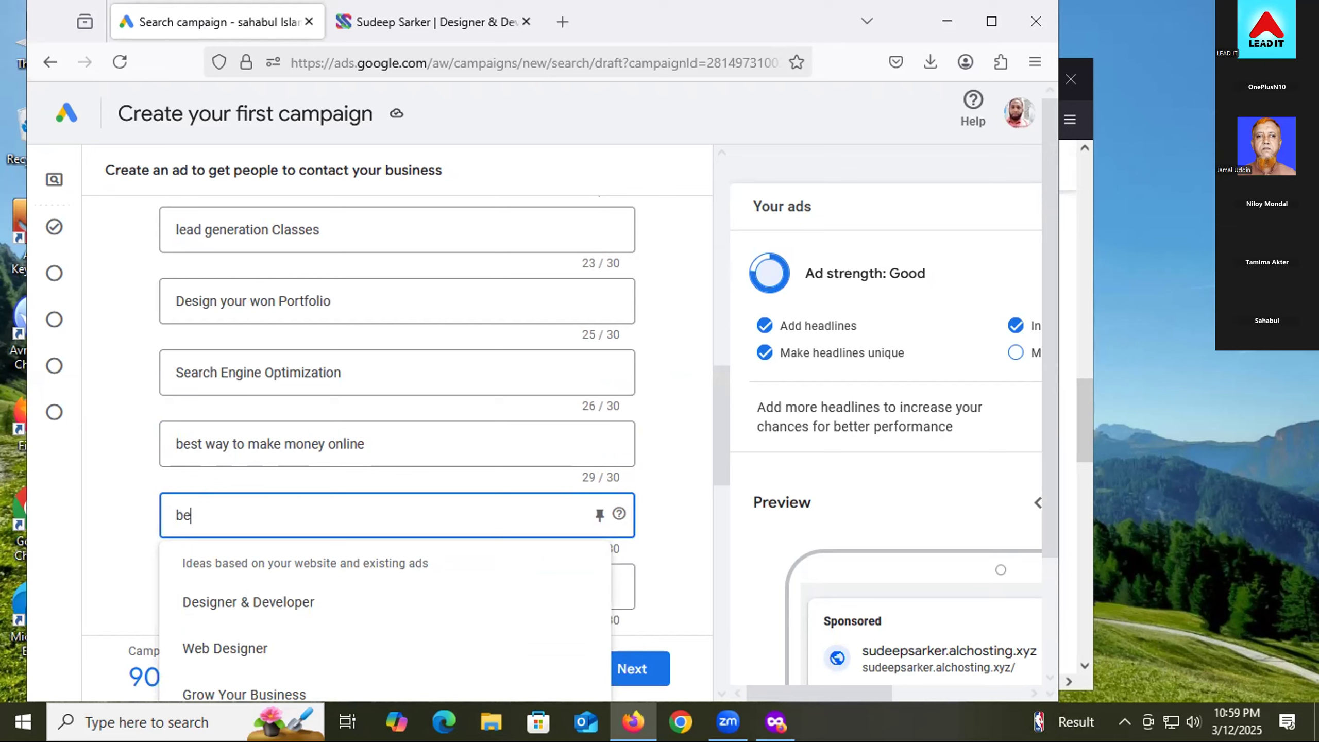
pyautogui.write('st ')
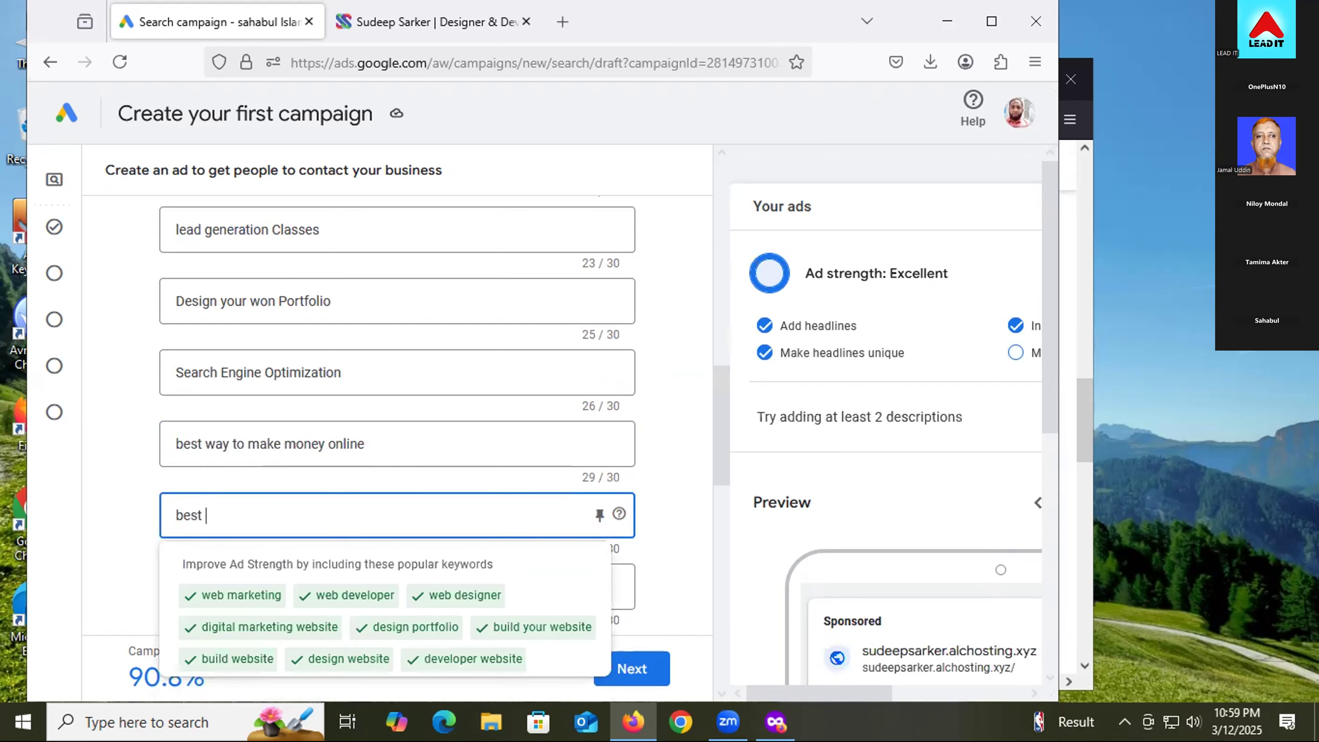
pyautogui.write('freels')
pyautogui.write('ancing site')
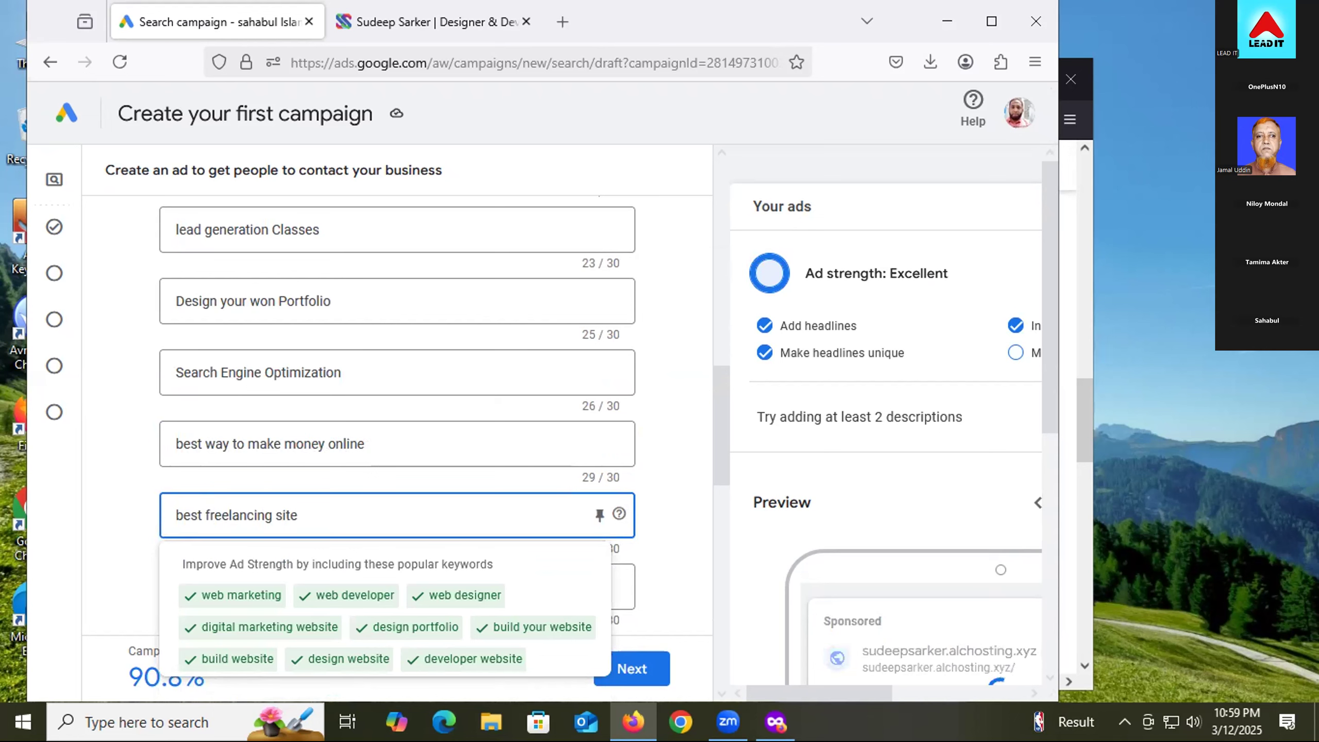
pyautogui.click(125, 497)
# - Enter "easy way to make money online" as the thirteenth headline of the ad
pyautogui.scroll(-4, 126, 498)
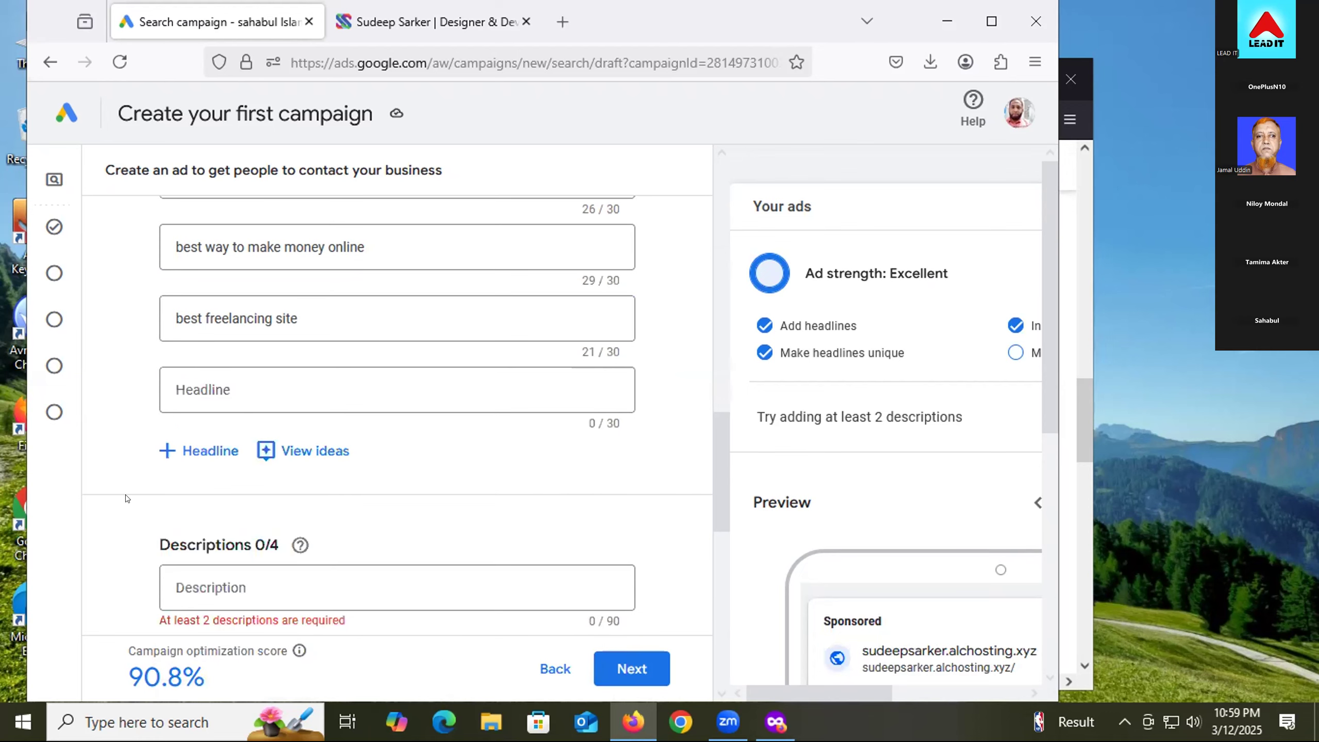
pyautogui.click(241, 390)
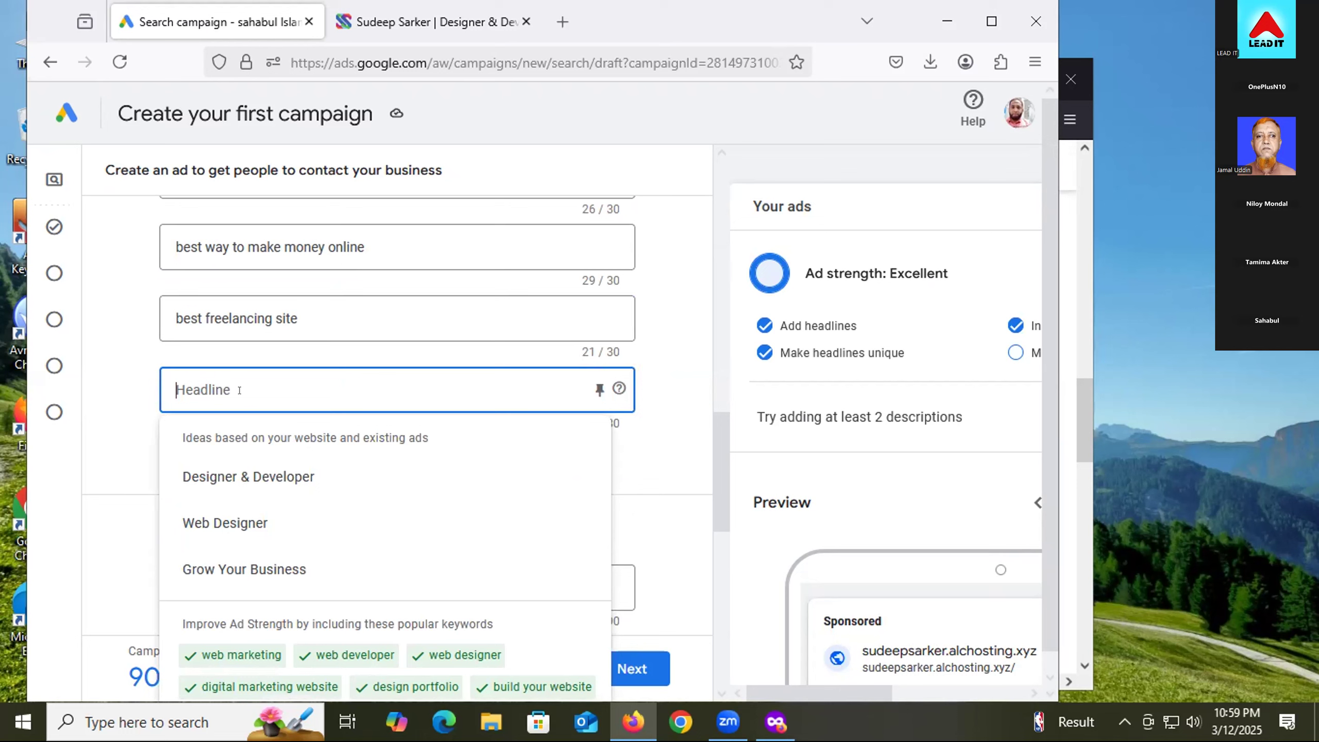
pyautogui.write('easy t')
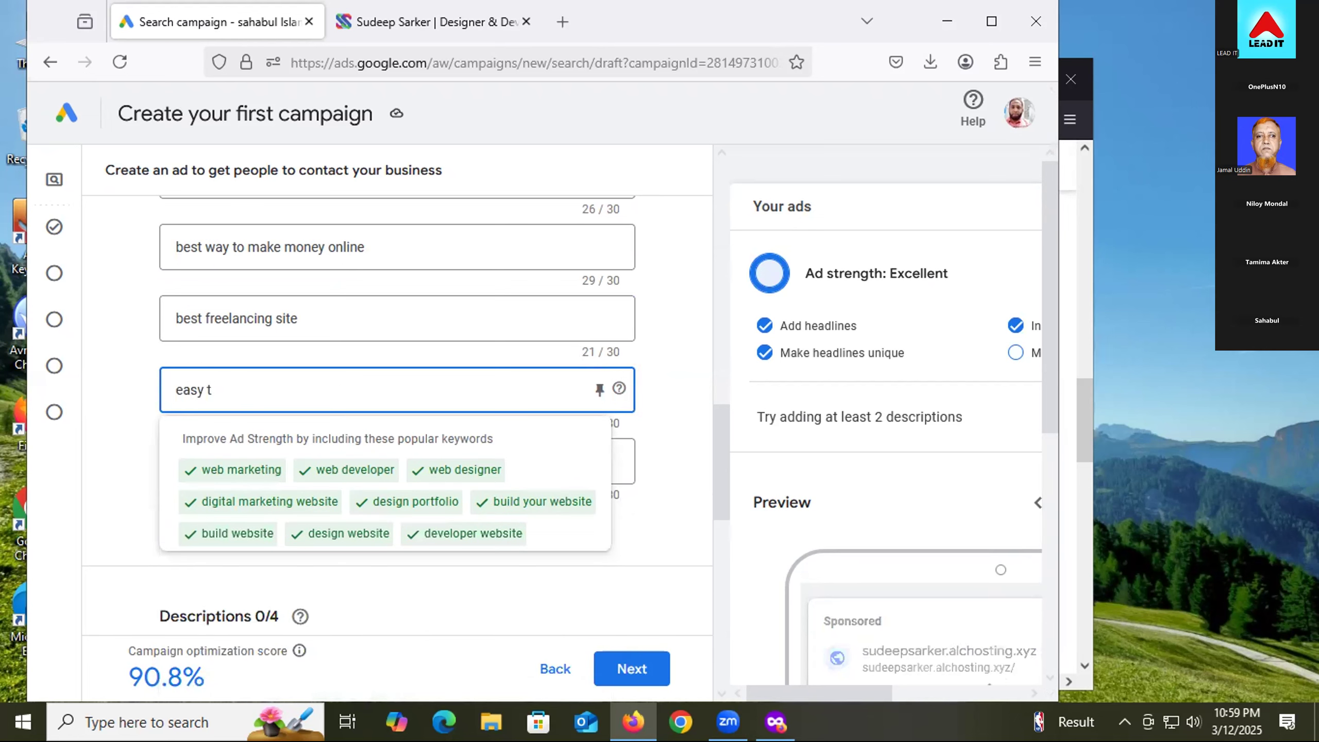
pyautogui.press('BackSpace')
pyautogui.write('w')
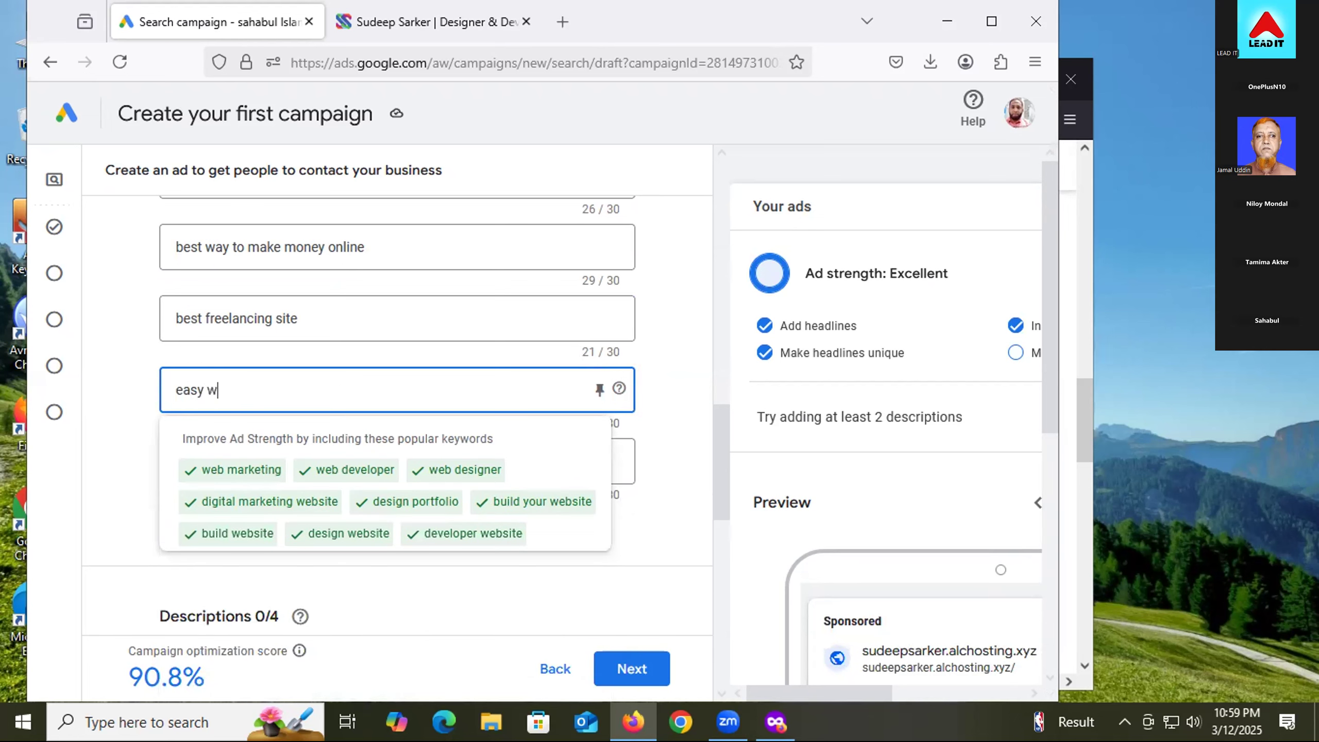
pyautogui.write('ay to make money online')
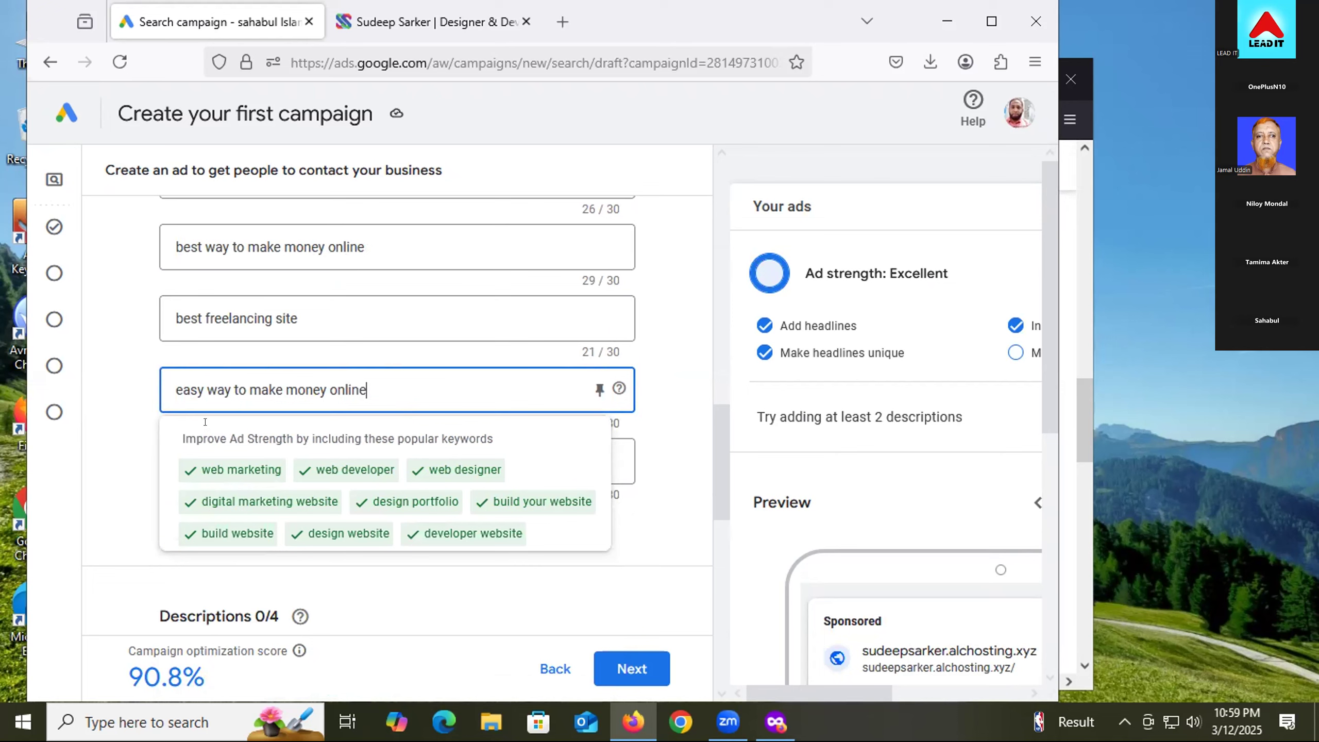
pyautogui.click(111, 333)
# - Enter "facebook ads campaign class" as the fourteenth headline of the ad
pyautogui.click(255, 456)
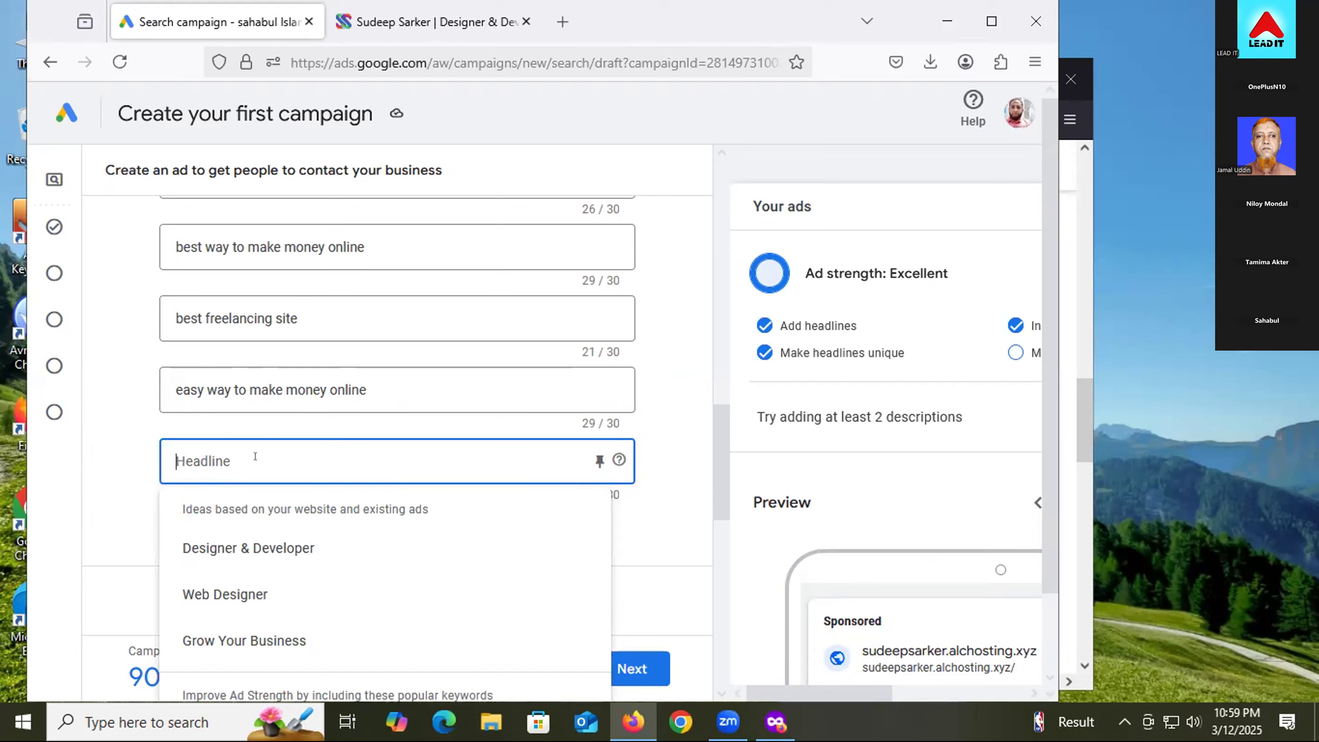
pyautogui.write('fac')
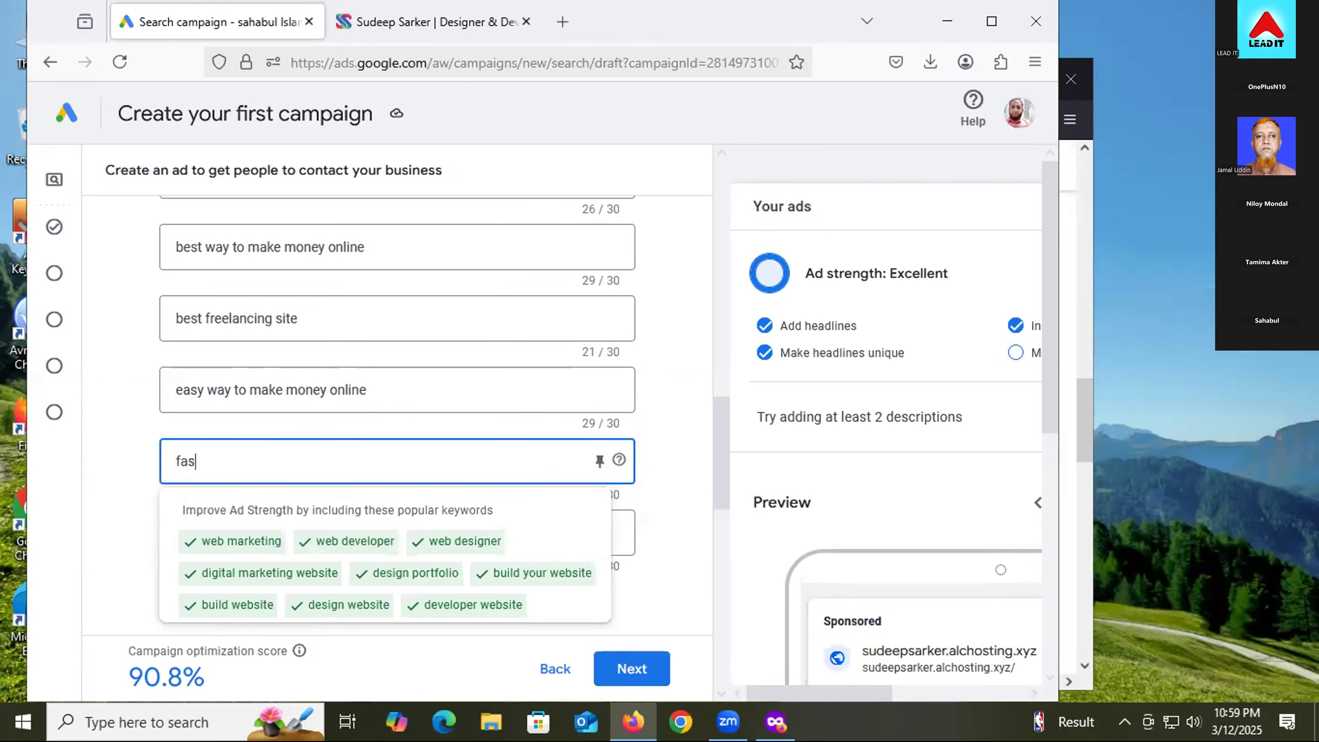
pyautogui.write('ebook')
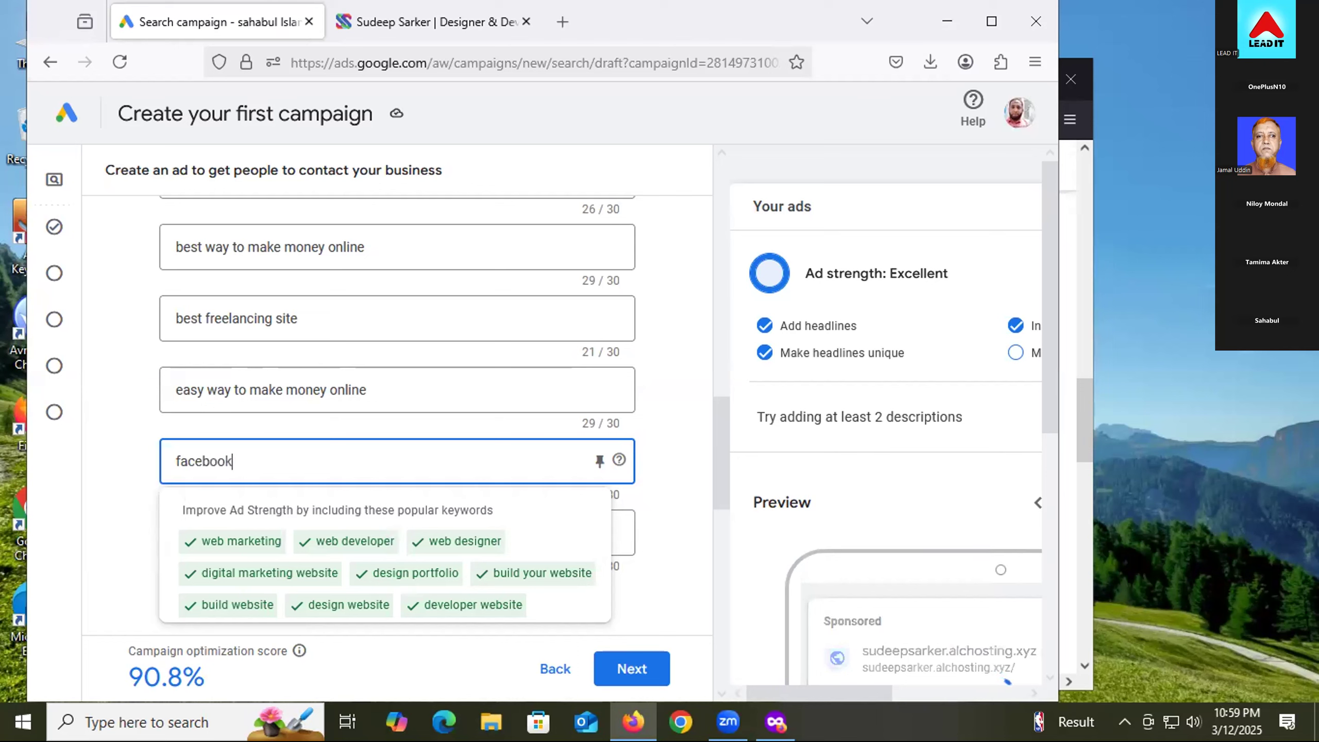
pyautogui.write(' ads ca')
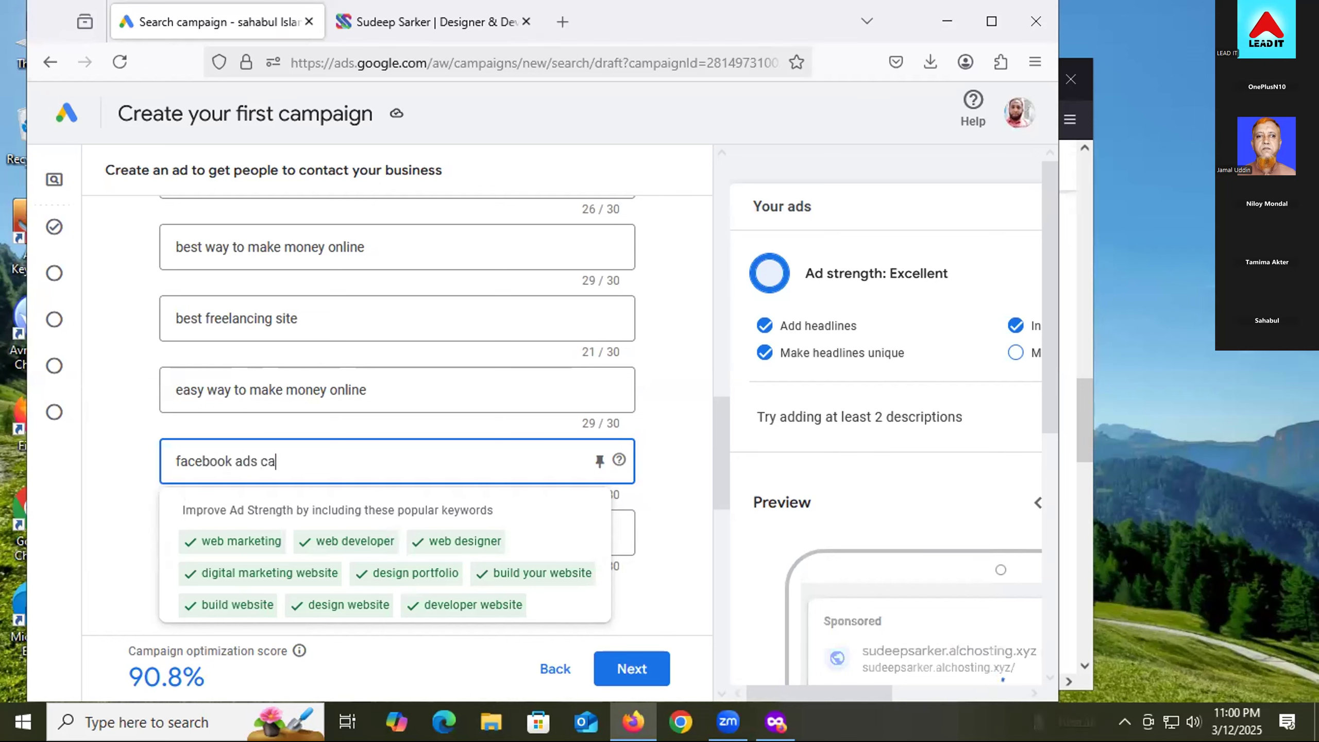
pyautogui.write('mpaign cal')
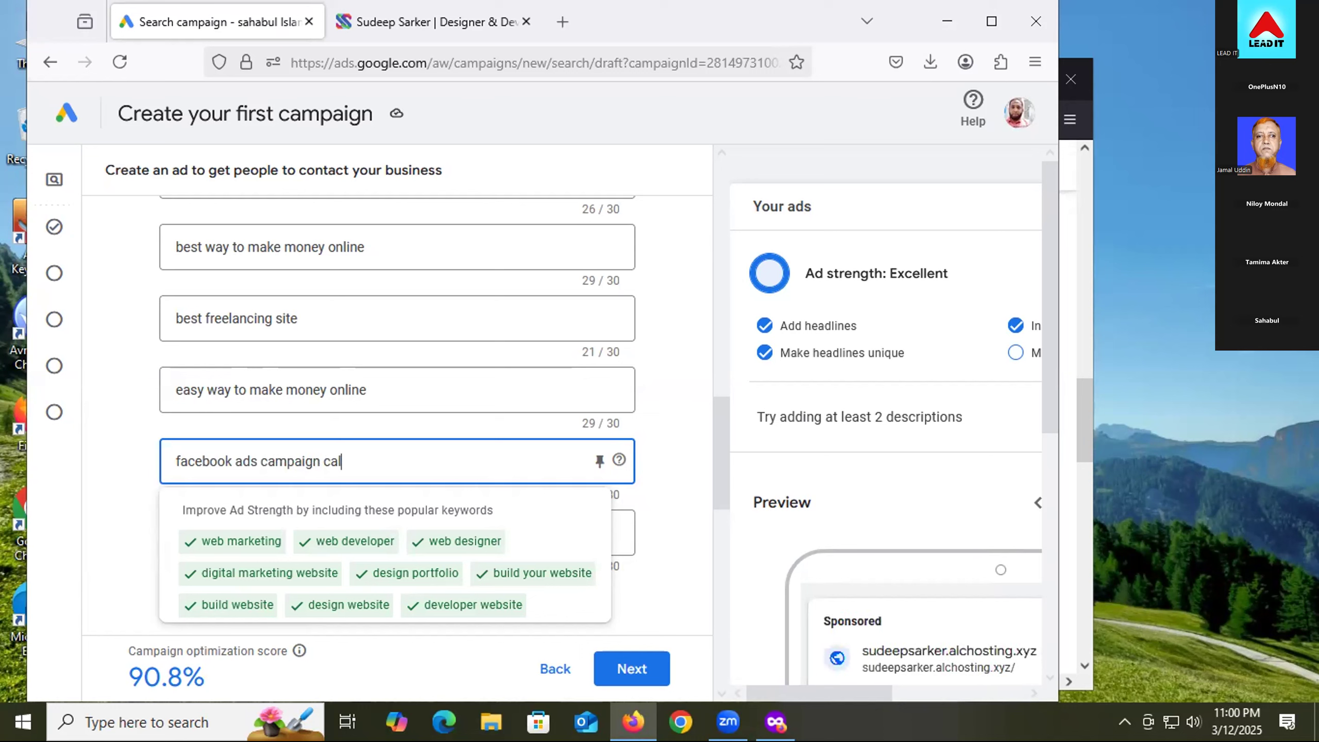
pyautogui.write('sslass')
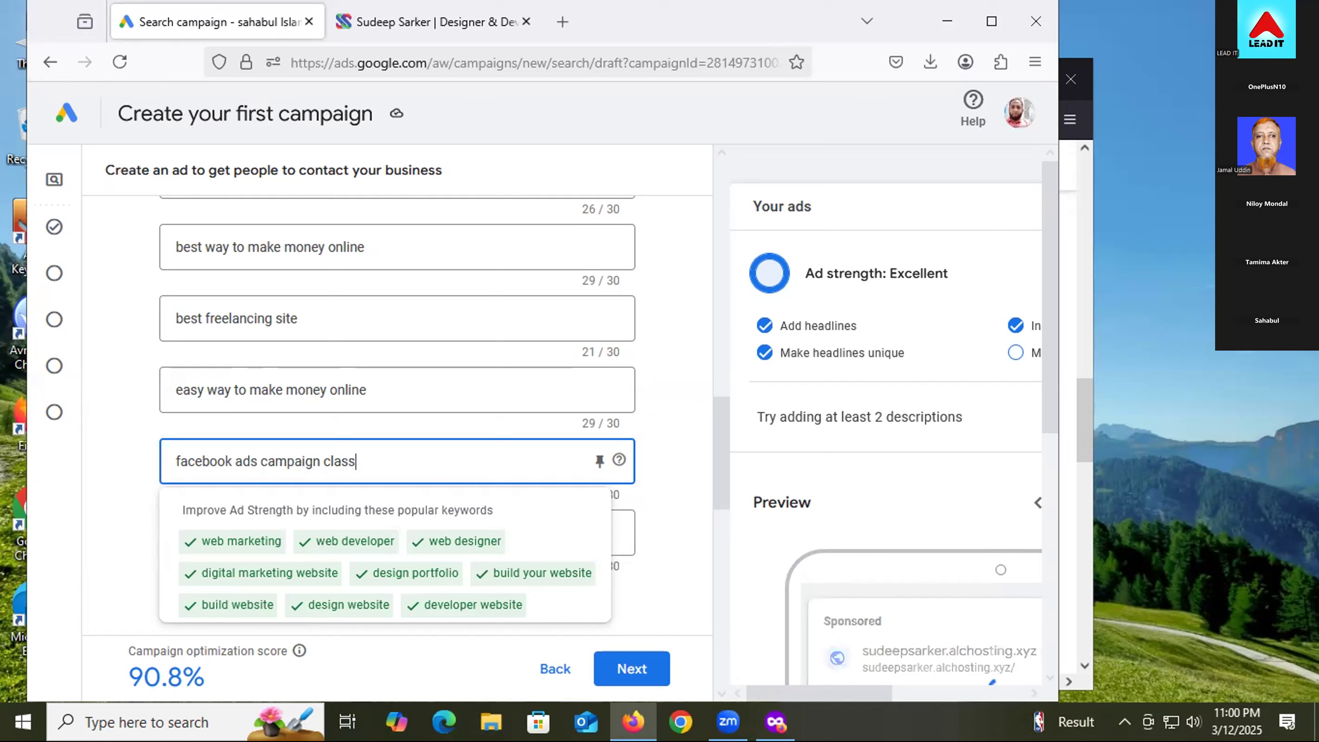
pyautogui.click(93, 469)
# - Begin the fifteenth headline of the ad with the word "pinterst"
pyautogui.click(189, 520)
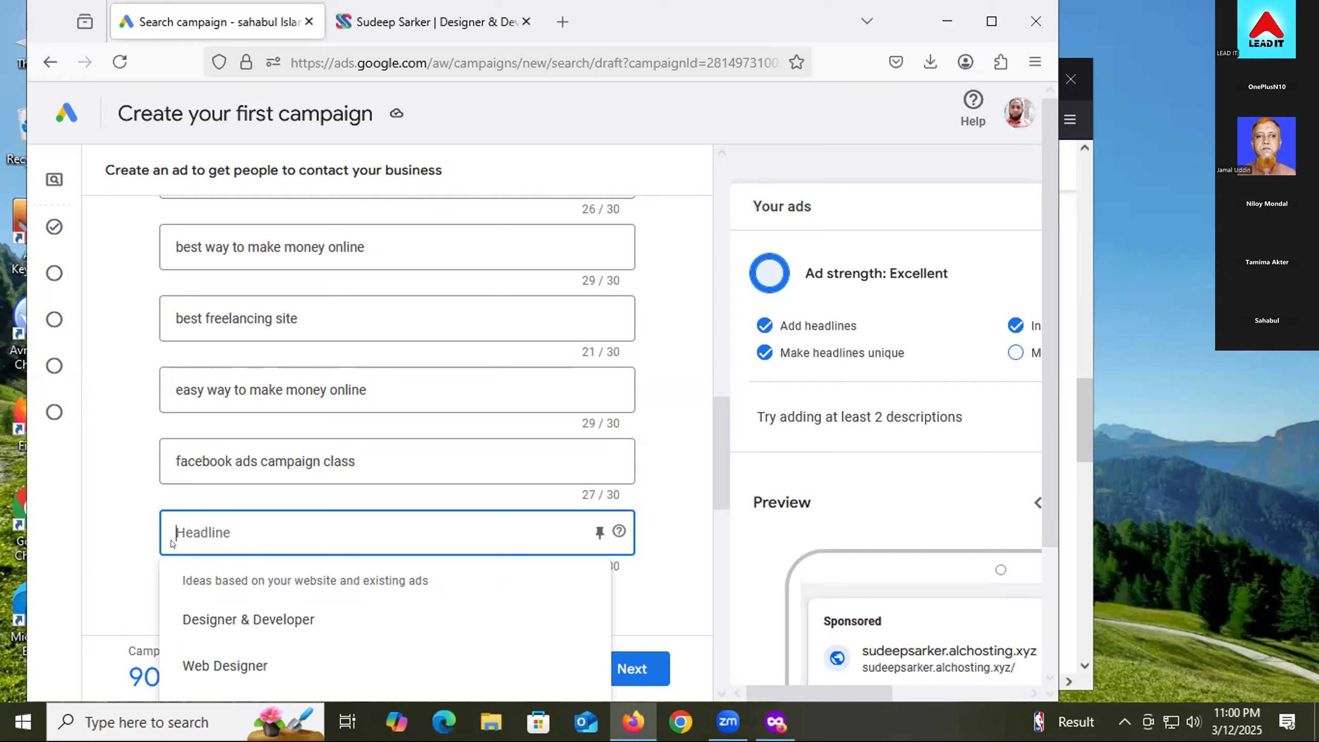
pyautogui.write('pinterst')
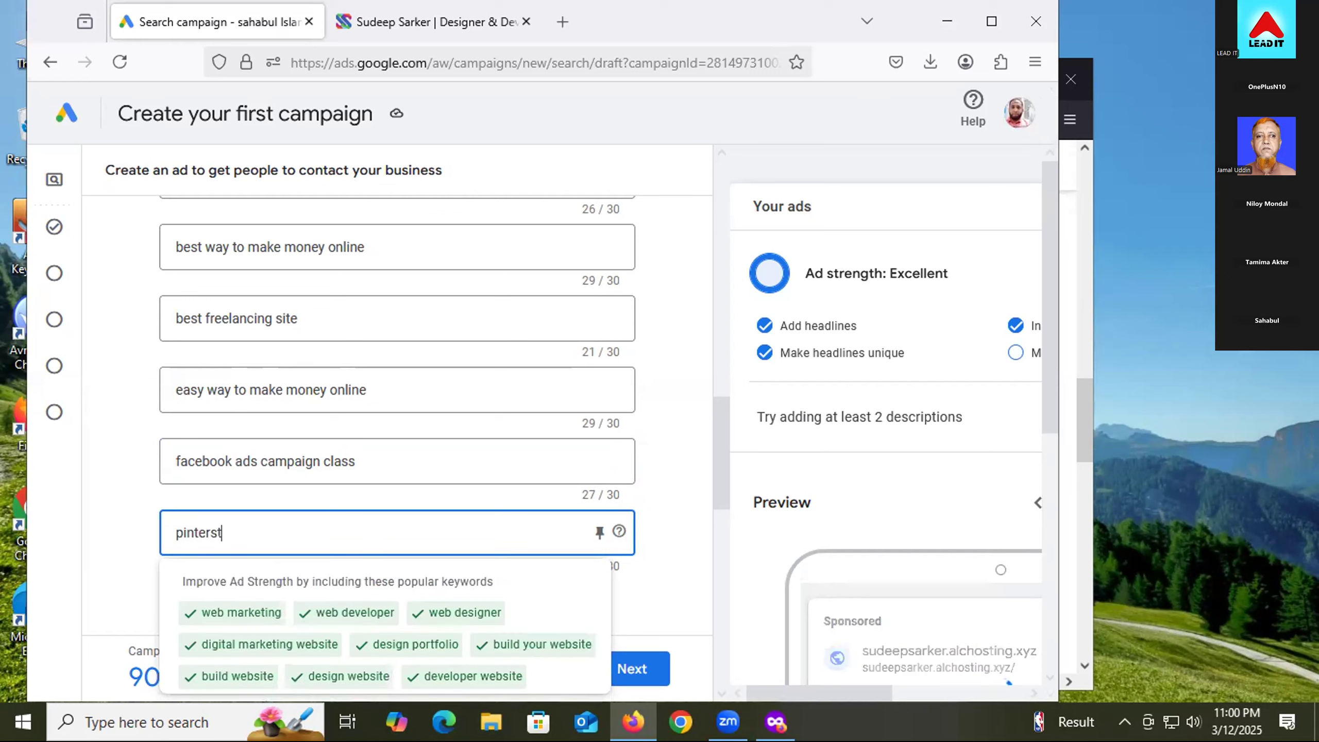
pyautogui.press('BackSpace')
pyautogui.press('BackSpace')
pyautogui.press('BackSpace')
pyautogui.press('BackSpace')
pyautogui.press('BackSpace')
pyautogui.write('erst')
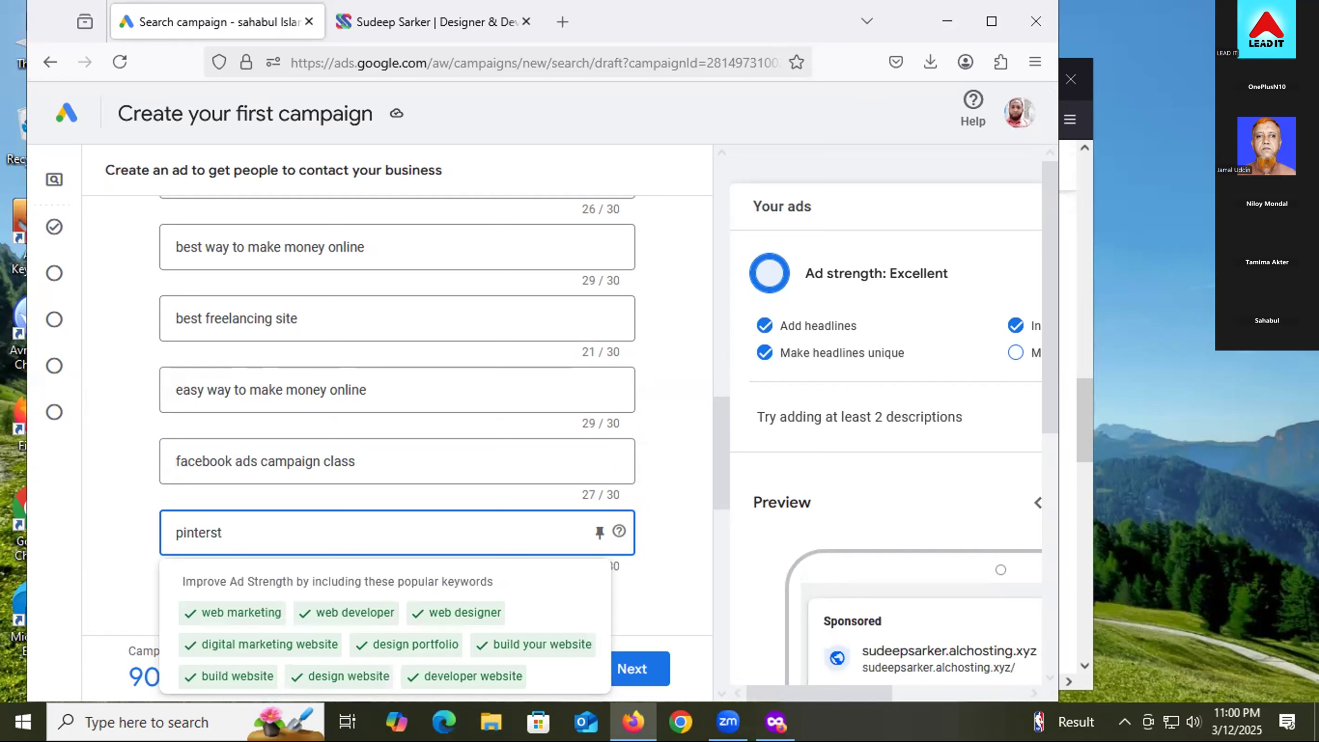
pyautogui.write(' ads')
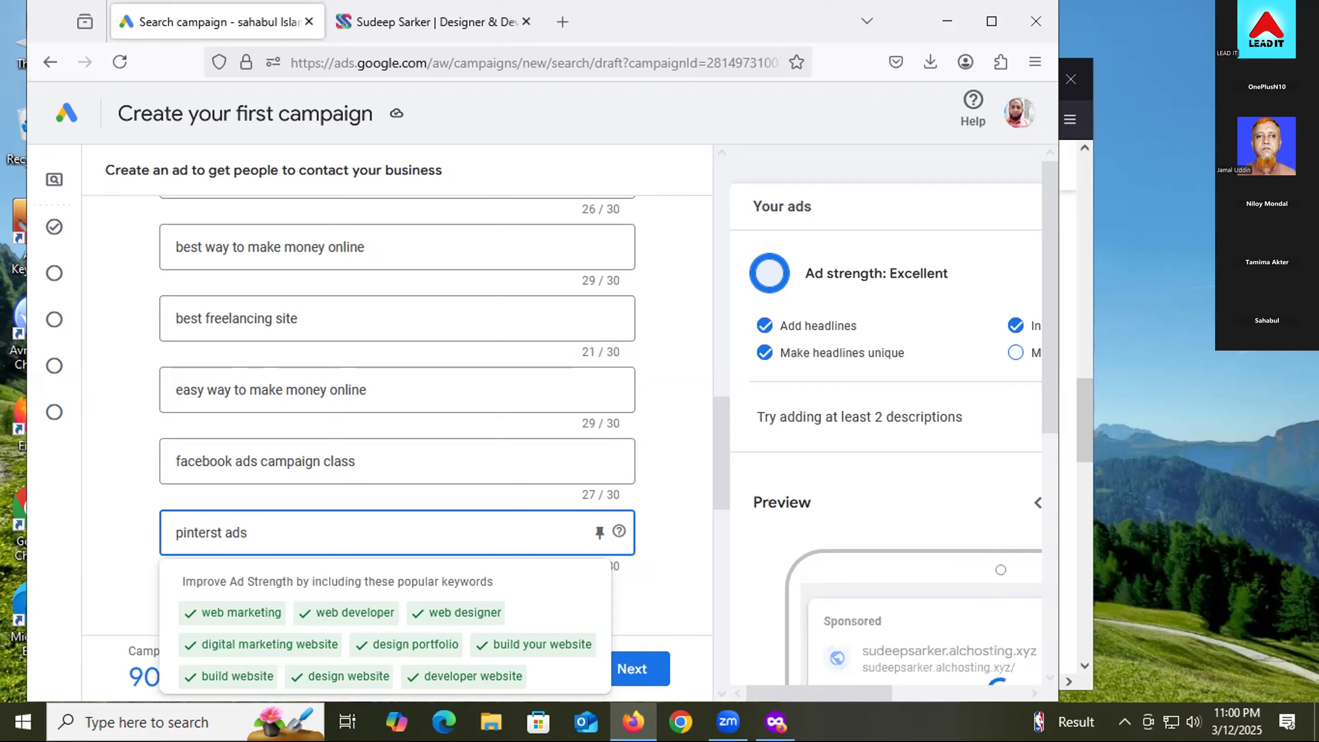
pyautogui.press('BackSpace')
pyautogui.press('BackSpace')
pyautogui.press('BackSpace')
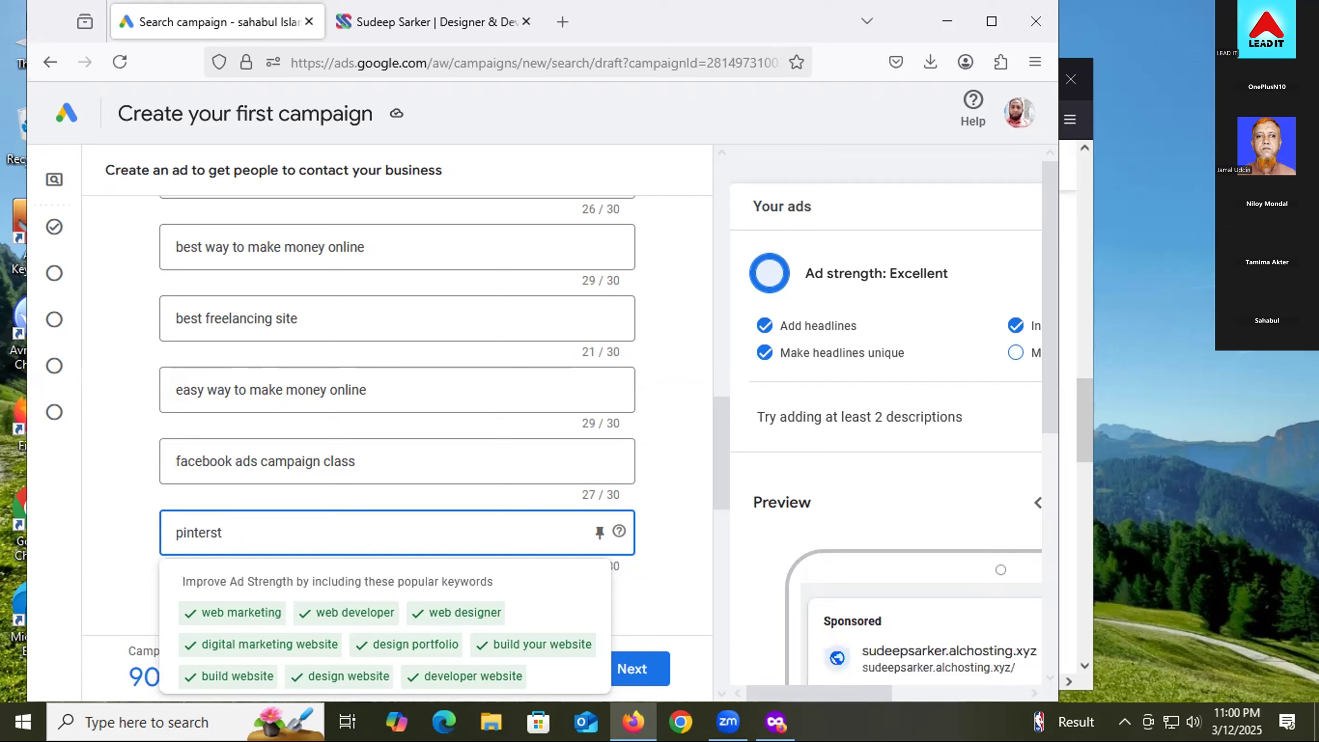
pyautogui.write('classes')
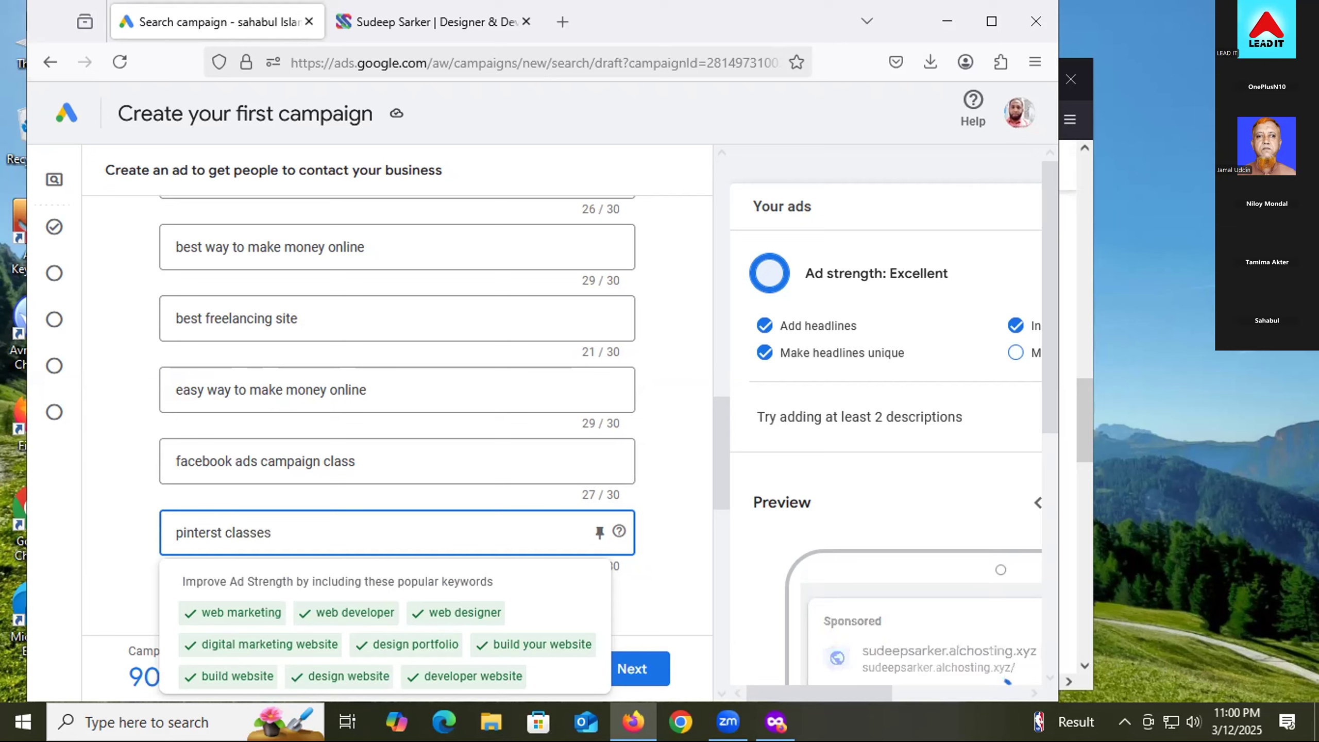
pyautogui.press('BackSpace')
pyautogui.press('BackSpace')
pyautogui.press('BackSpace')
pyautogui.press('BackSpace')
pyautogui.press('BackSpace')
pyautogui.press('BackSpace')
pyautogui.press('BackSpace')
# - Complete the fifteenth headline so that it reads "pinterst design classes"
pyautogui.write('design classes')
pyautogui.press('BackSpace')
pyautogui.press('BackSpace')
pyautogui.press('BackSpace')
pyautogui.write('ses')
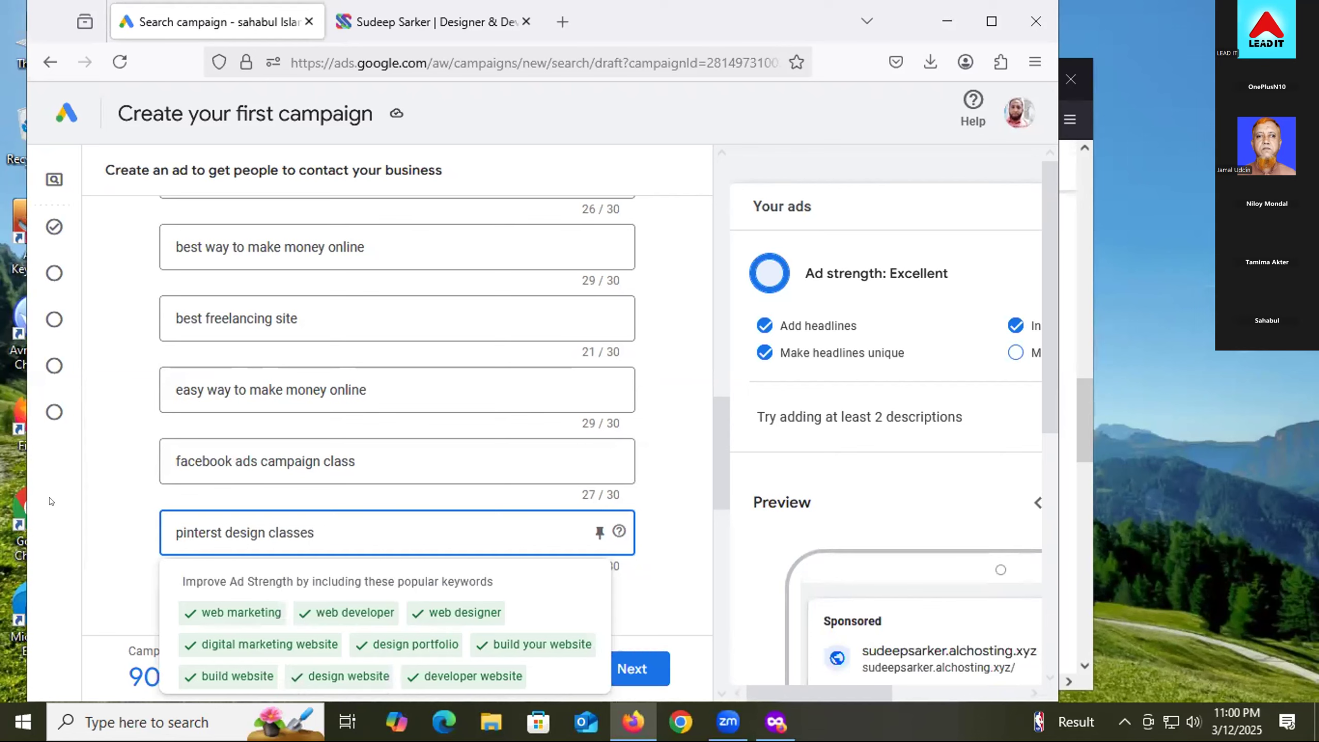
pyautogui.click(85, 515)
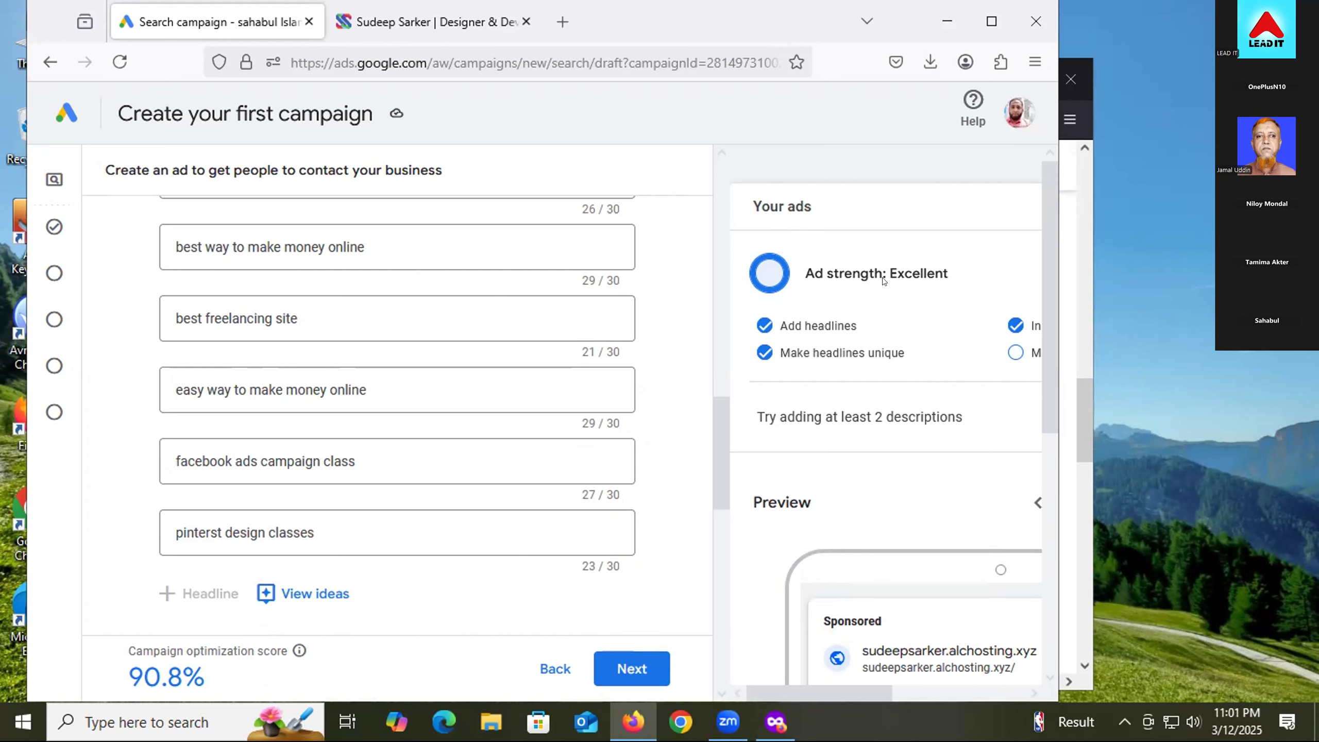
# - Review the ad's final URL and its complete list of headlines for wording and order
pyautogui.scroll(10, 283, 449)
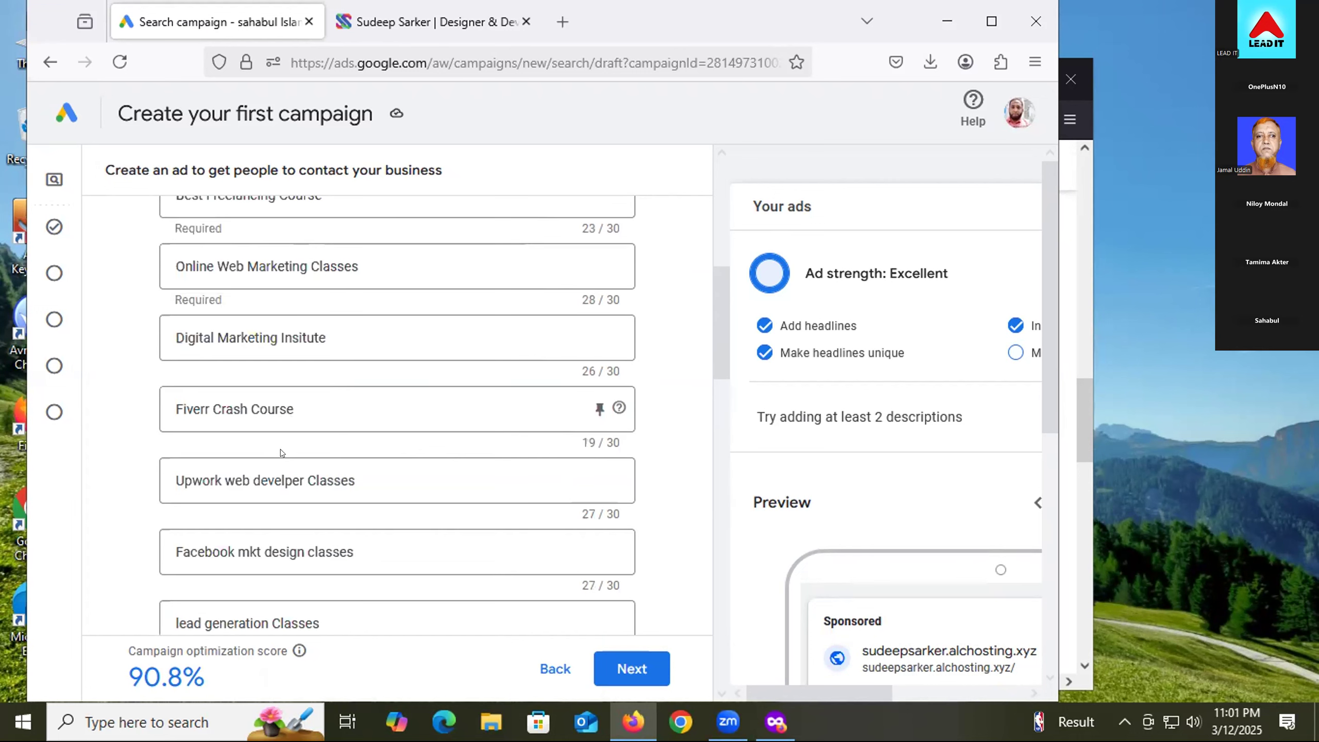
pyautogui.scroll(6, 114, 395)
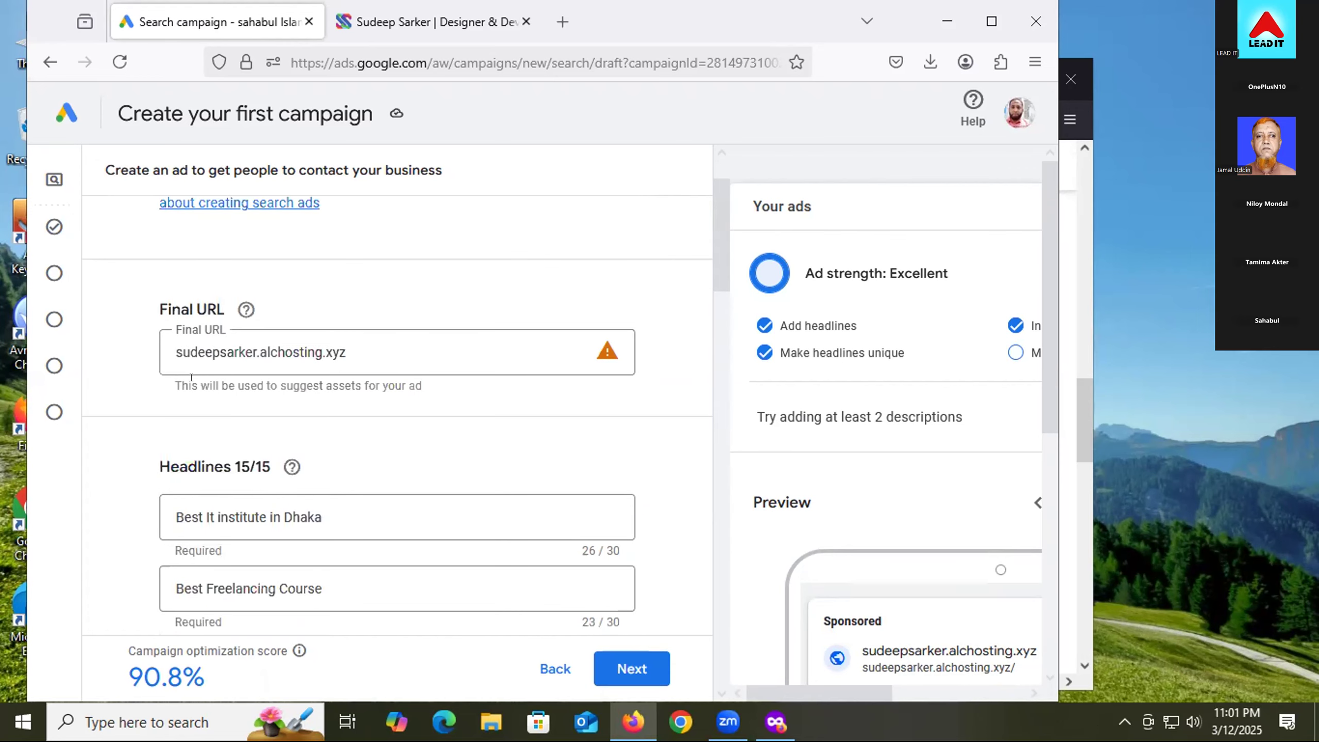
pyautogui.scroll(-10, 192, 378)
pyautogui.scroll(-8, 173, 373)
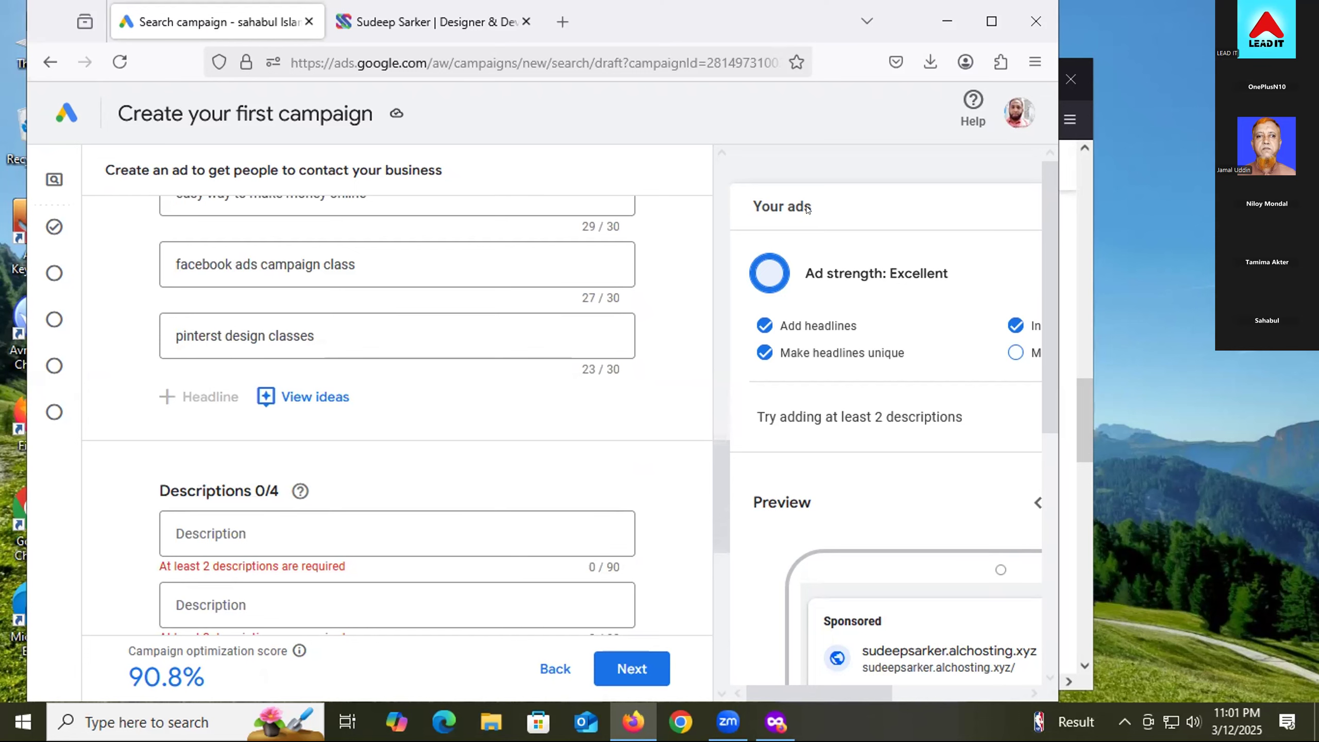
pyautogui.scroll(6, 174, 466)
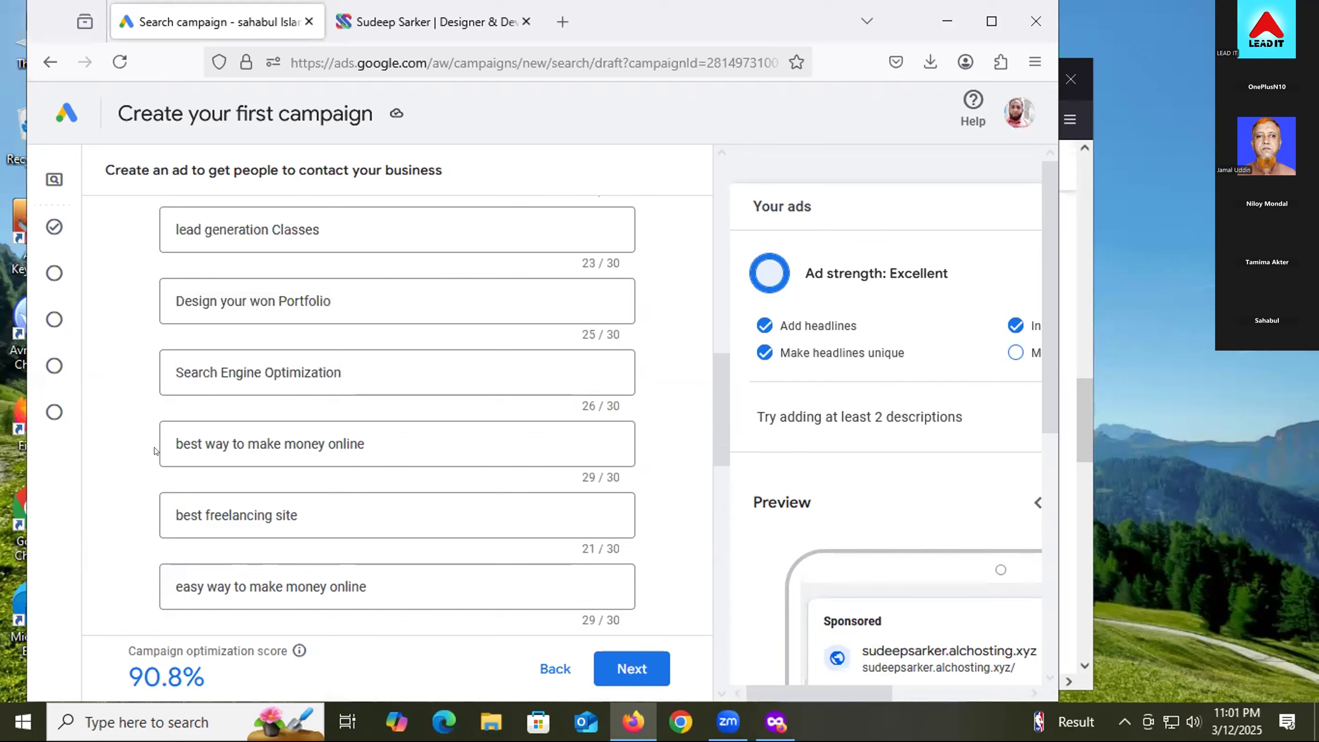
pyautogui.scroll(2, 156, 439)
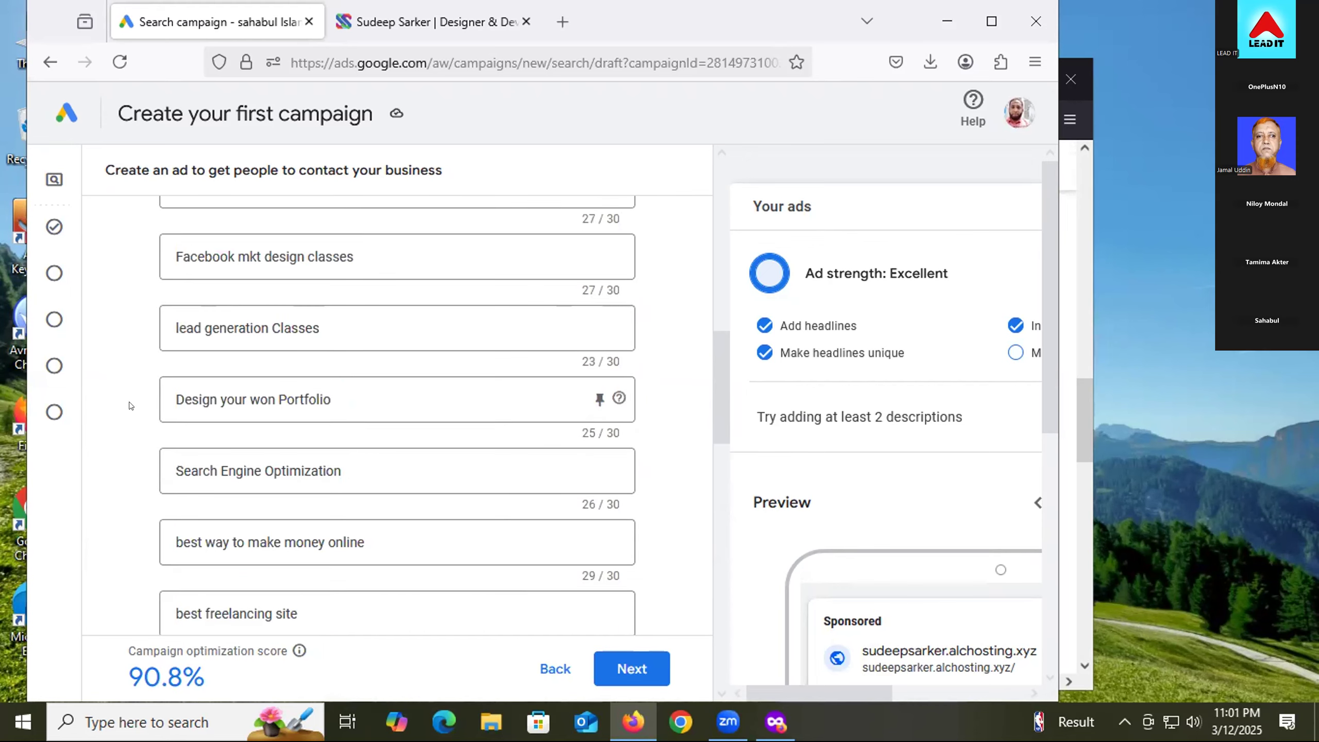
pyautogui.scroll(-4, 174, 299)
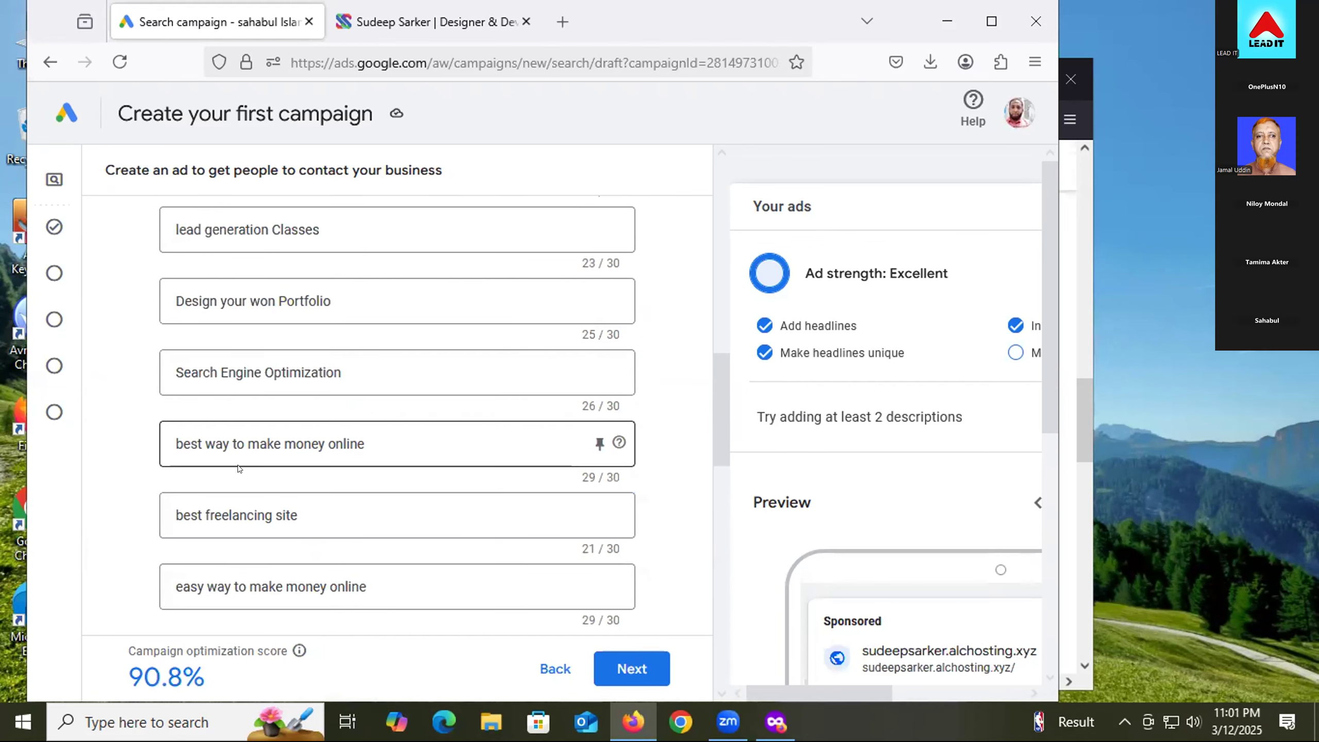
pyautogui.scroll(-4, 223, 469)
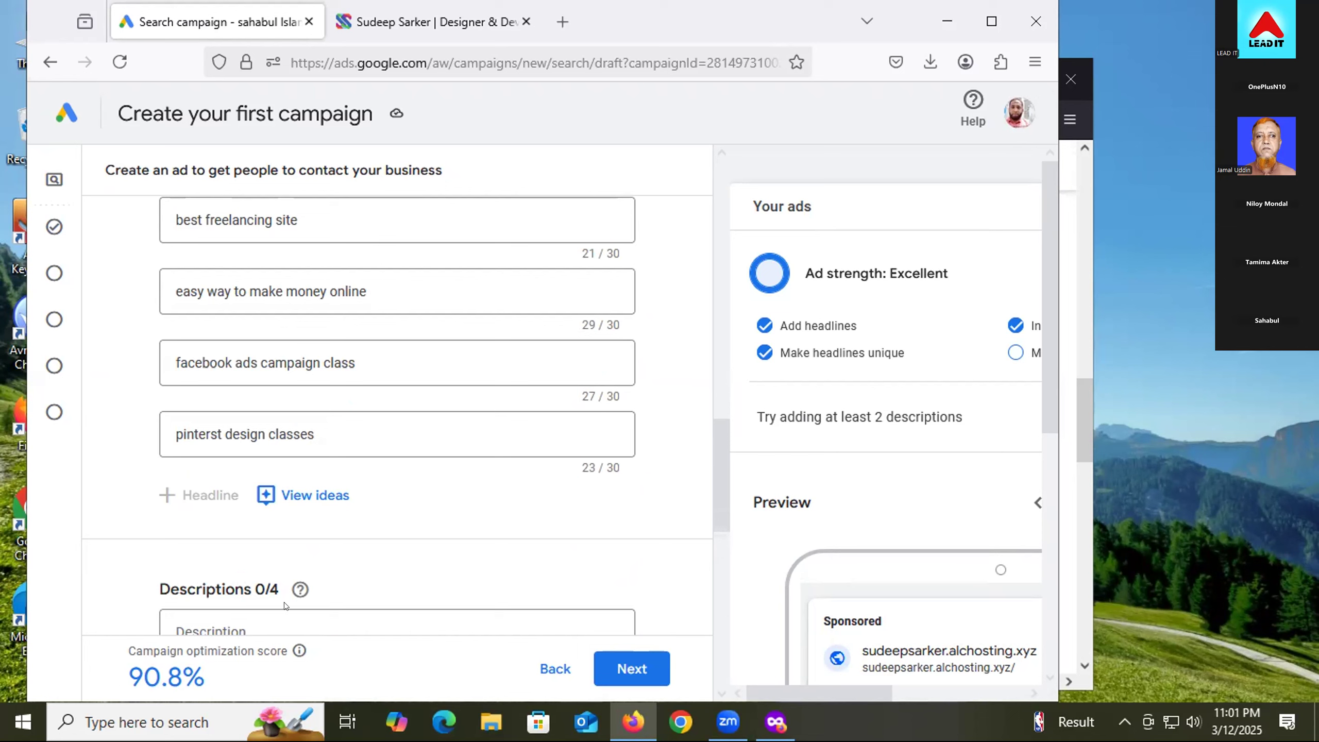
# - View the suggested ideas for the ad's first description without choosing one
pyautogui.moveTo(112, 669)
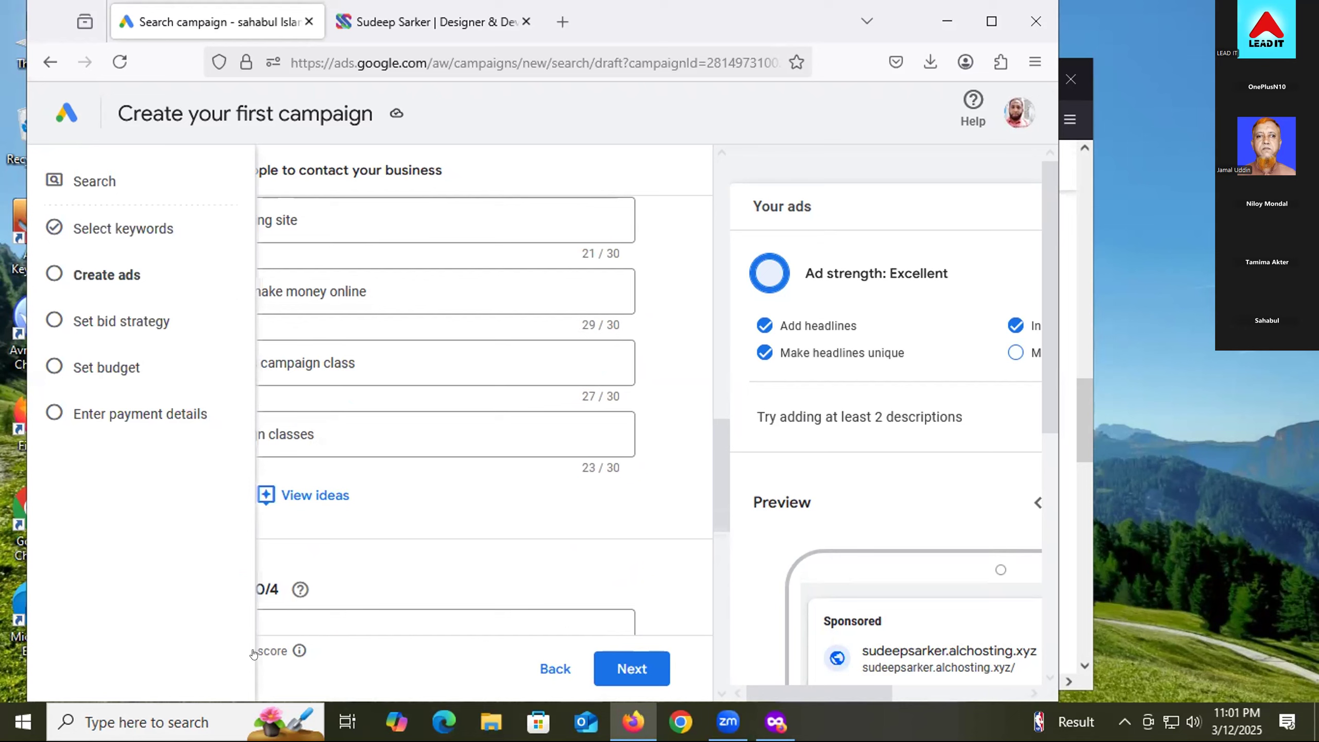
pyautogui.scroll(-3, 140, 435)
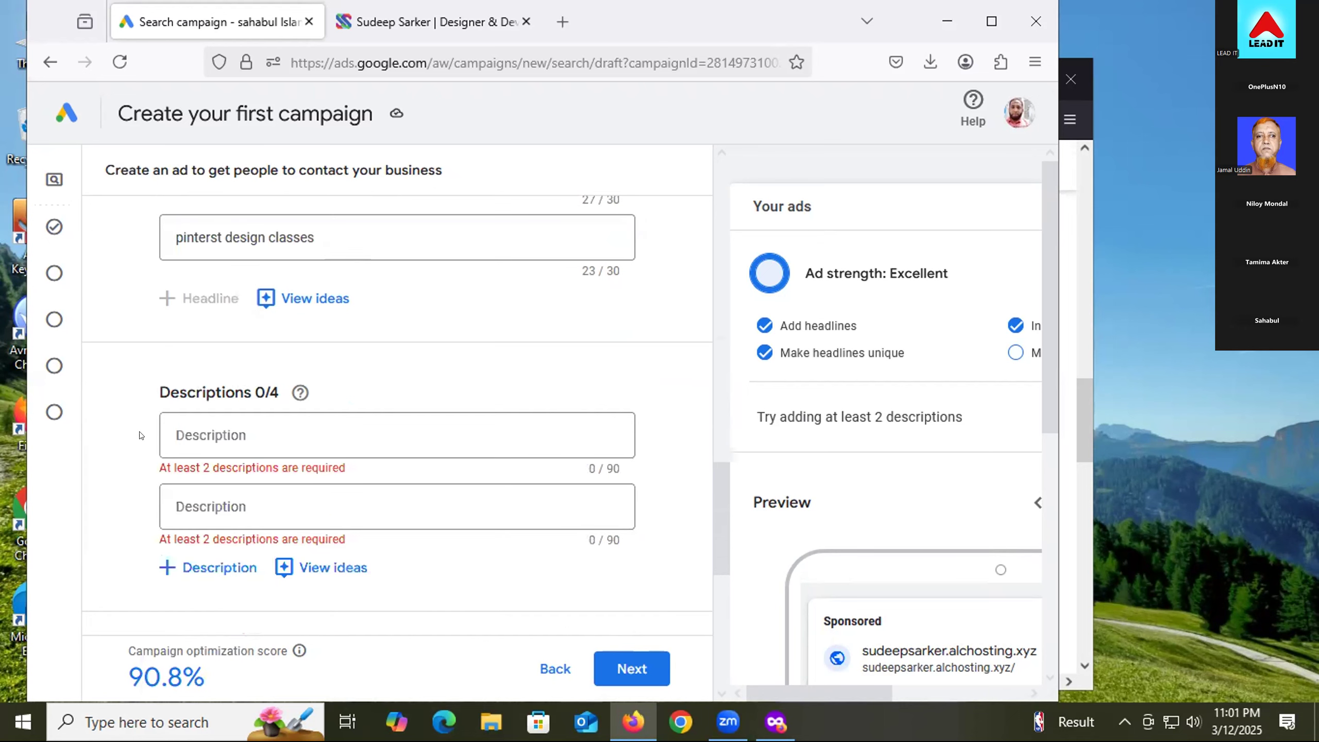
pyautogui.click(254, 422)
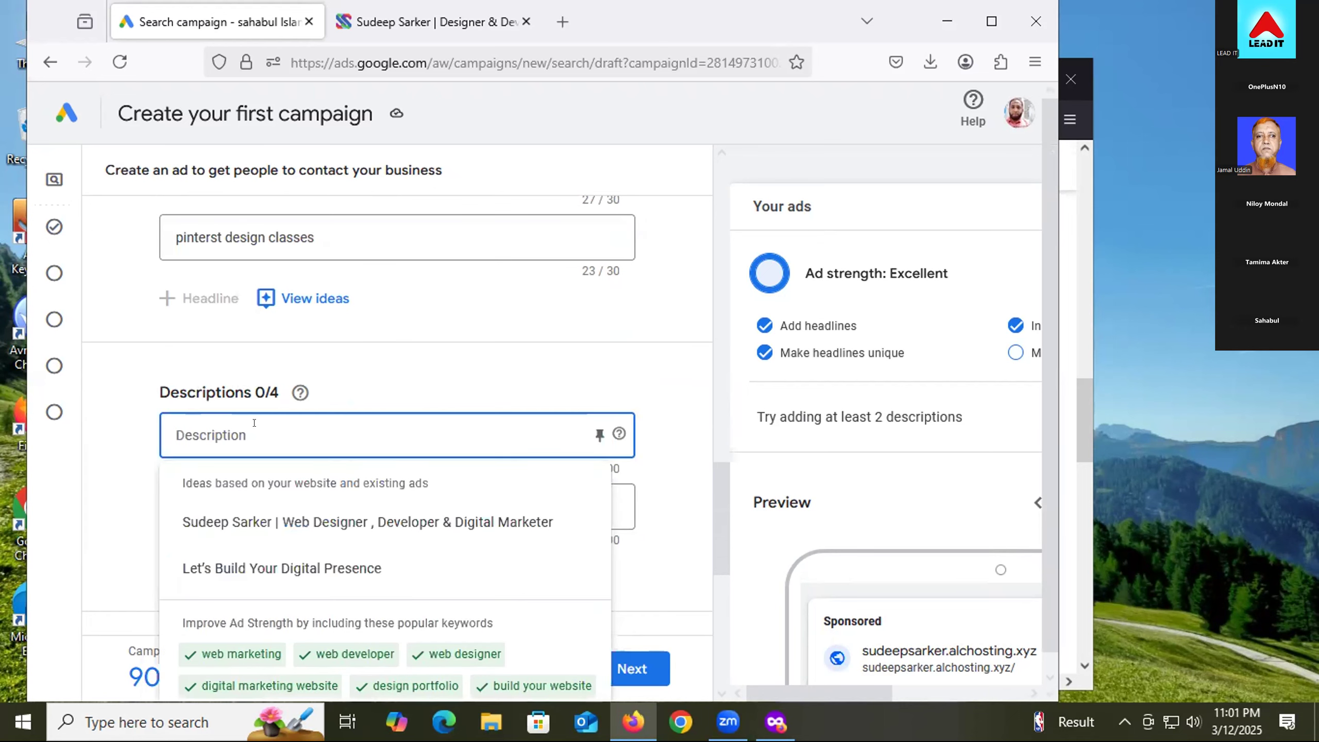
pyautogui.click(344, 363)
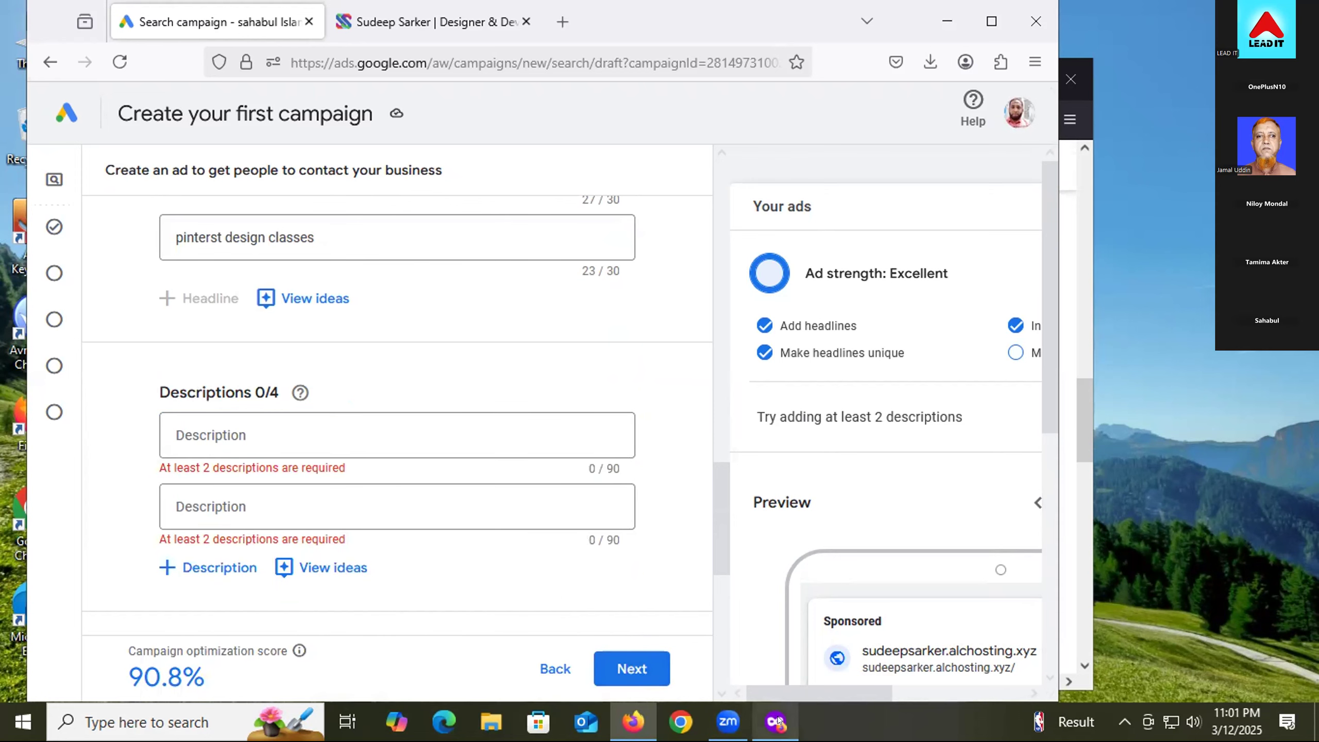
# - Switch to the private browser window with the "freelancing institute in bangladesh" Google results and examine how the institutes' listing descriptions are worded
pyautogui.click(789, 654)
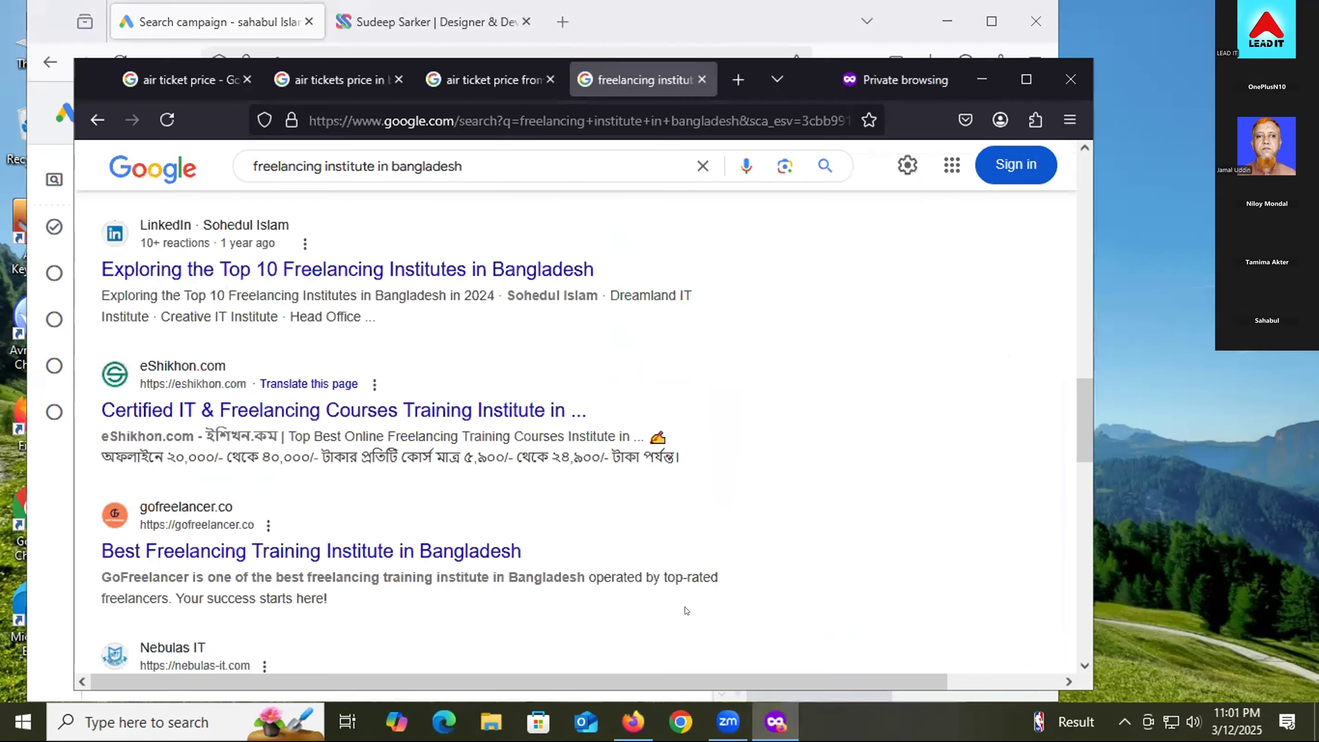
pyautogui.scroll(3, 270, 406)
pyautogui.scroll(-5, 78, 421)
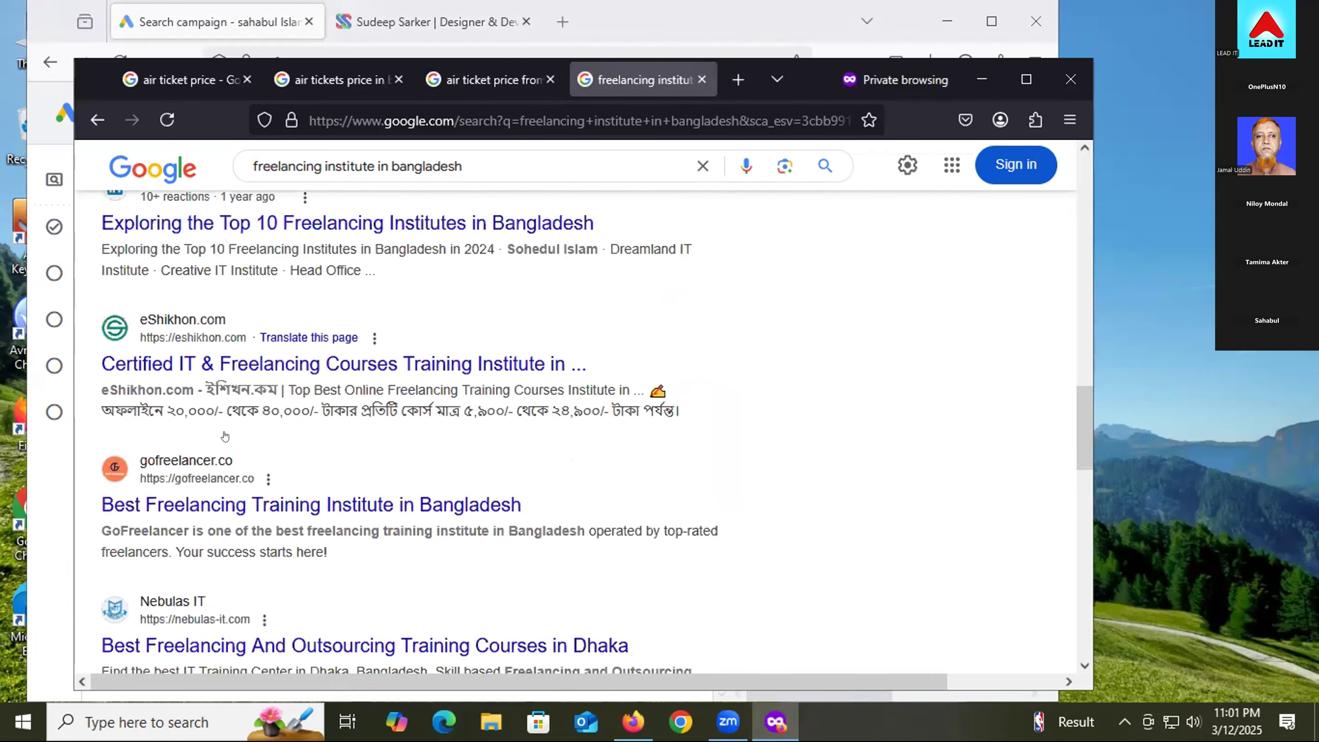
pyautogui.moveTo(96, 347); pyautogui.dragTo(529, 374)
pyautogui.click(543, 375)
pyautogui.scroll(-2, 113, 411)
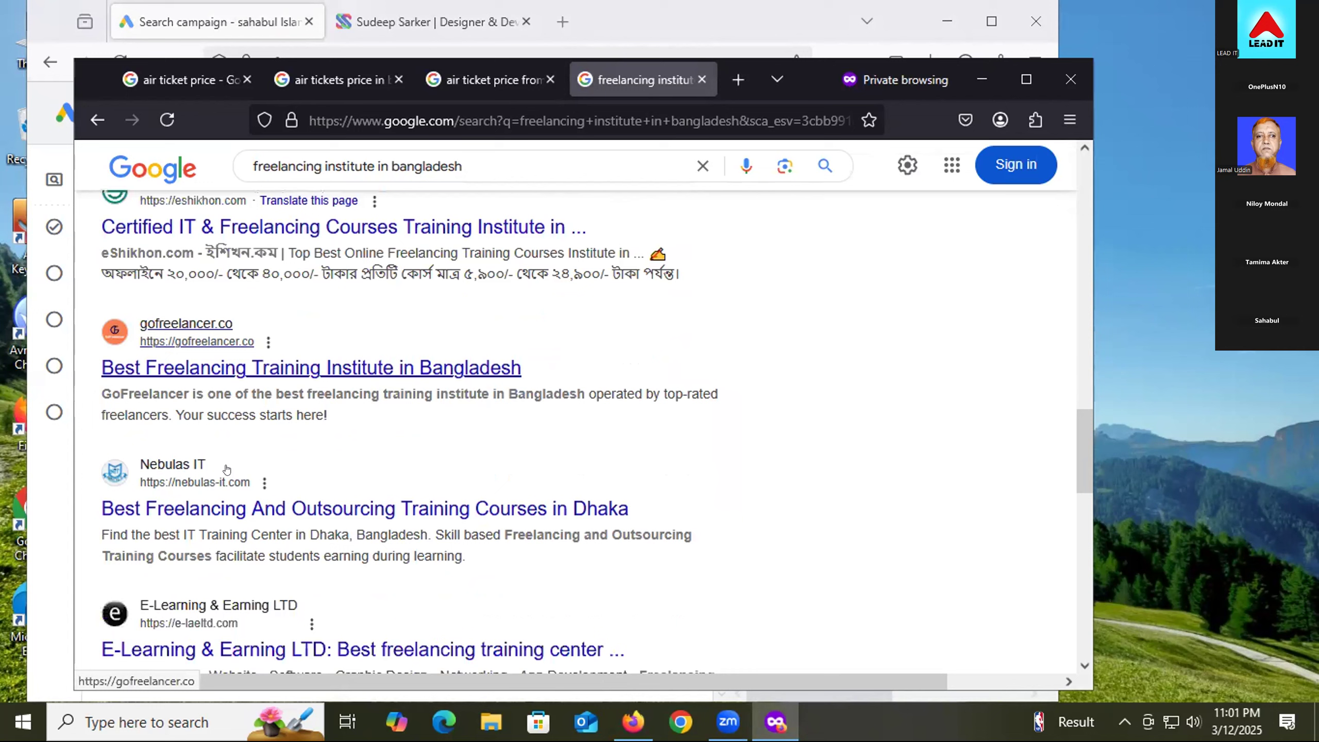
pyautogui.moveTo(102, 380); pyautogui.dragTo(376, 391)
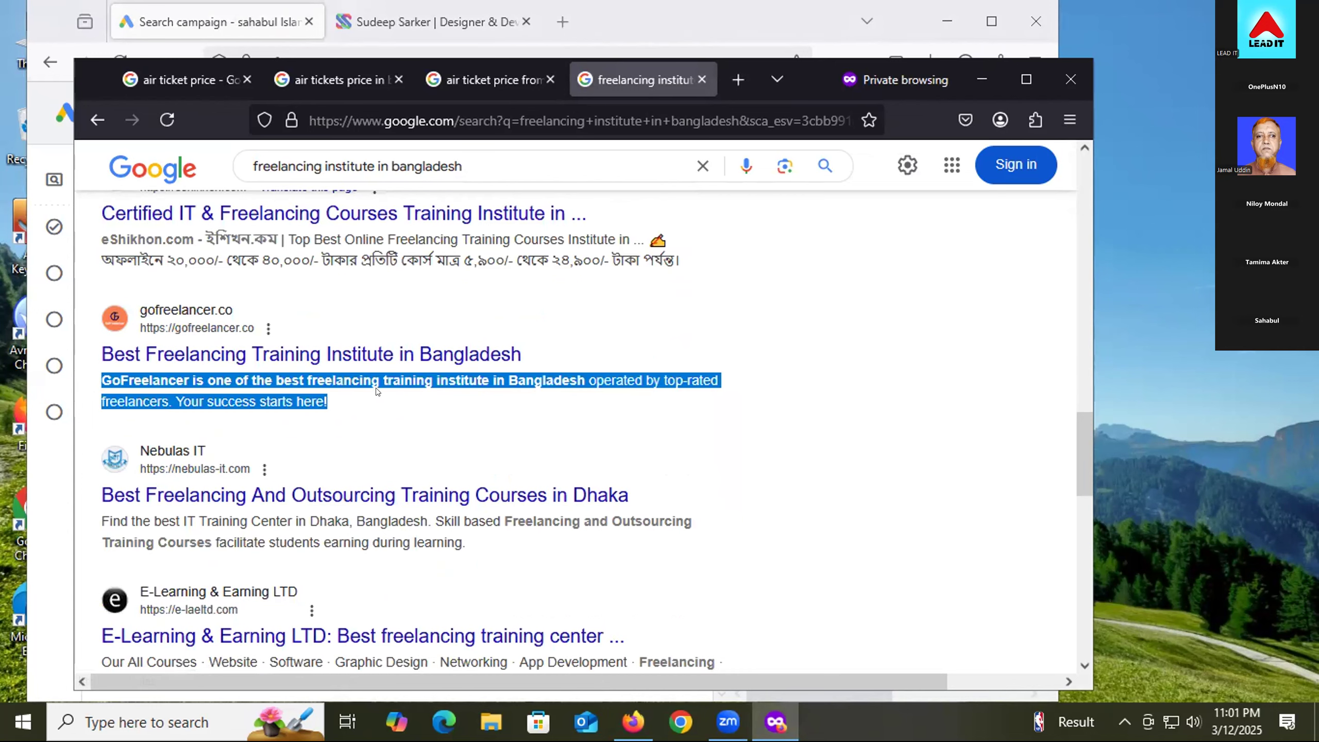
pyautogui.moveTo(120, 521); pyautogui.dragTo(405, 533)
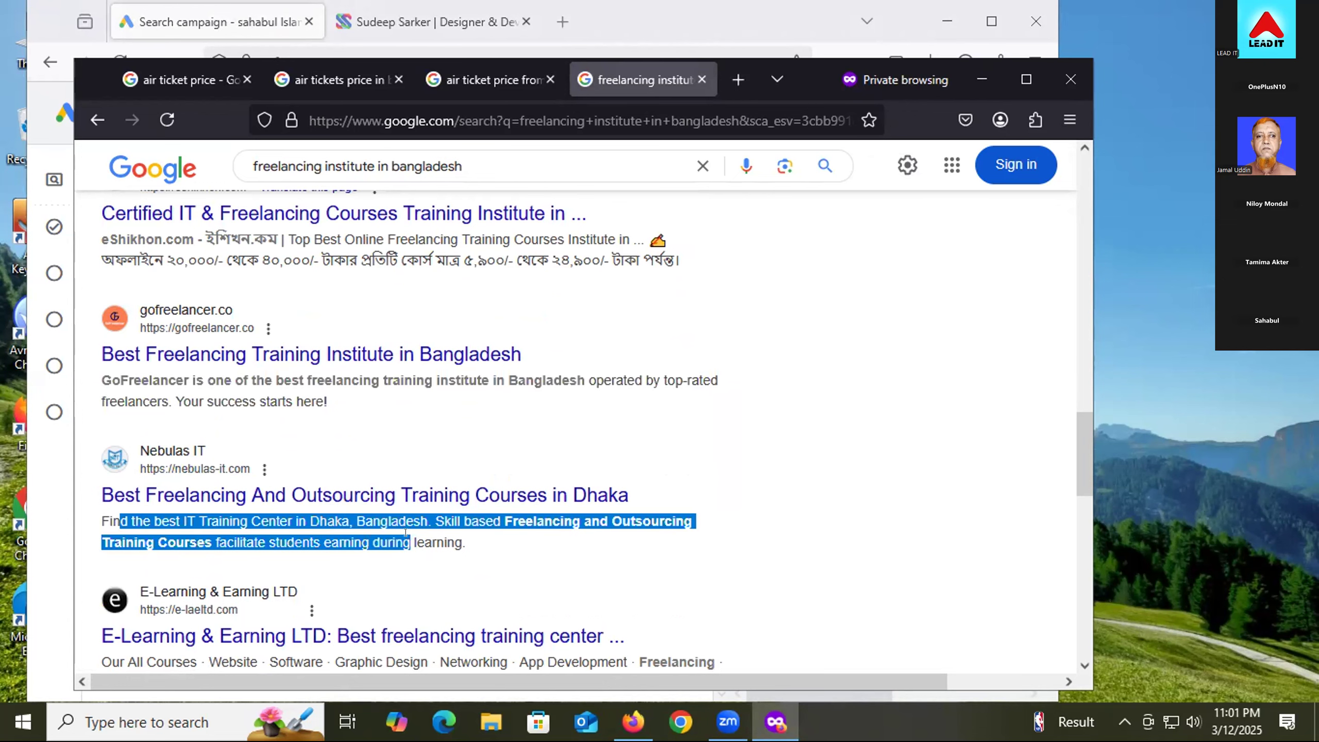
pyautogui.scroll(-4, 405, 533)
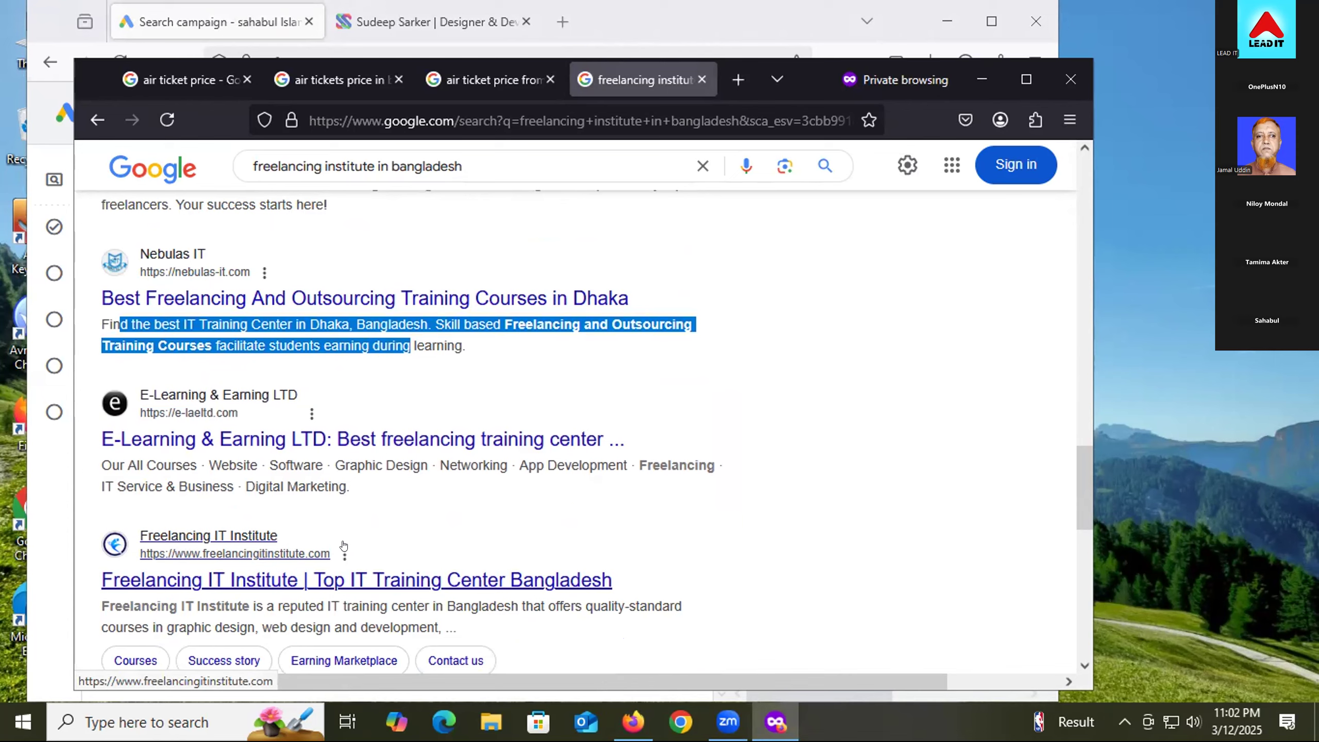
pyautogui.scroll(2, 207, 491)
pyautogui.scroll(7, 205, 489)
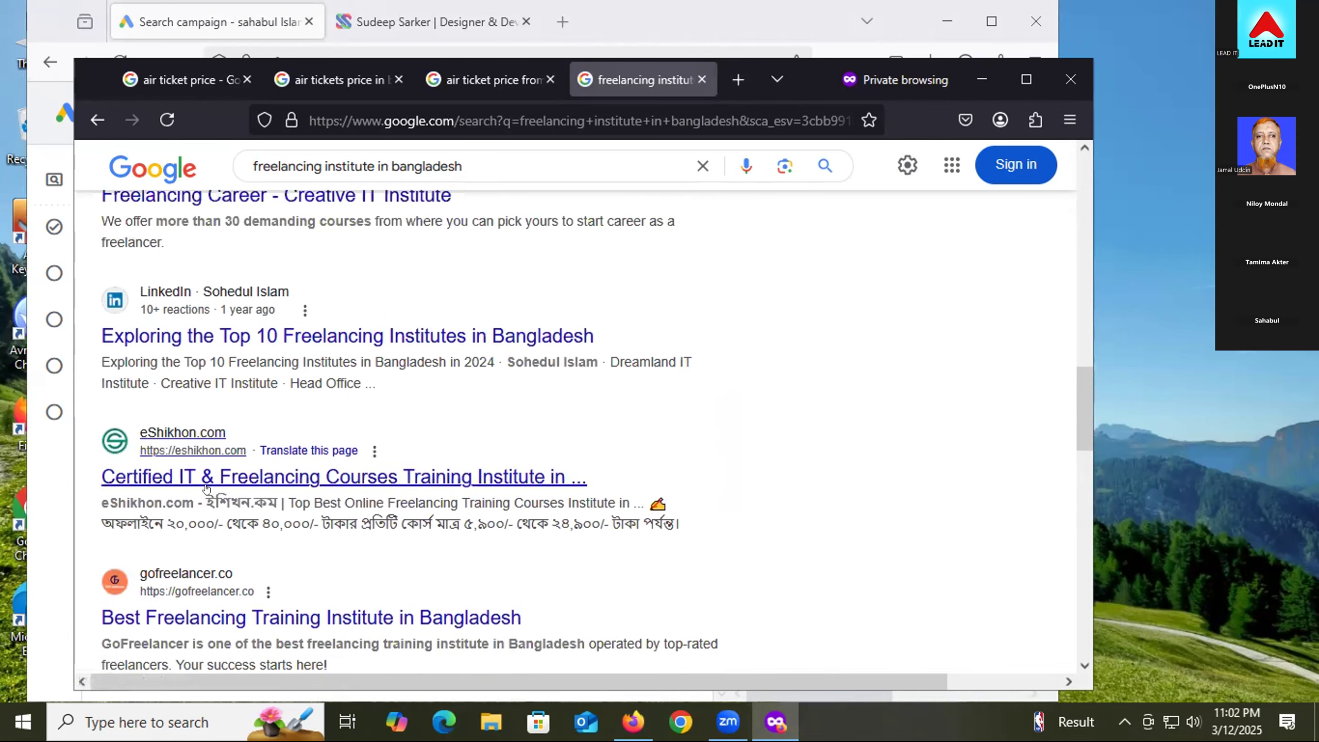
pyautogui.scroll(4, 206, 489)
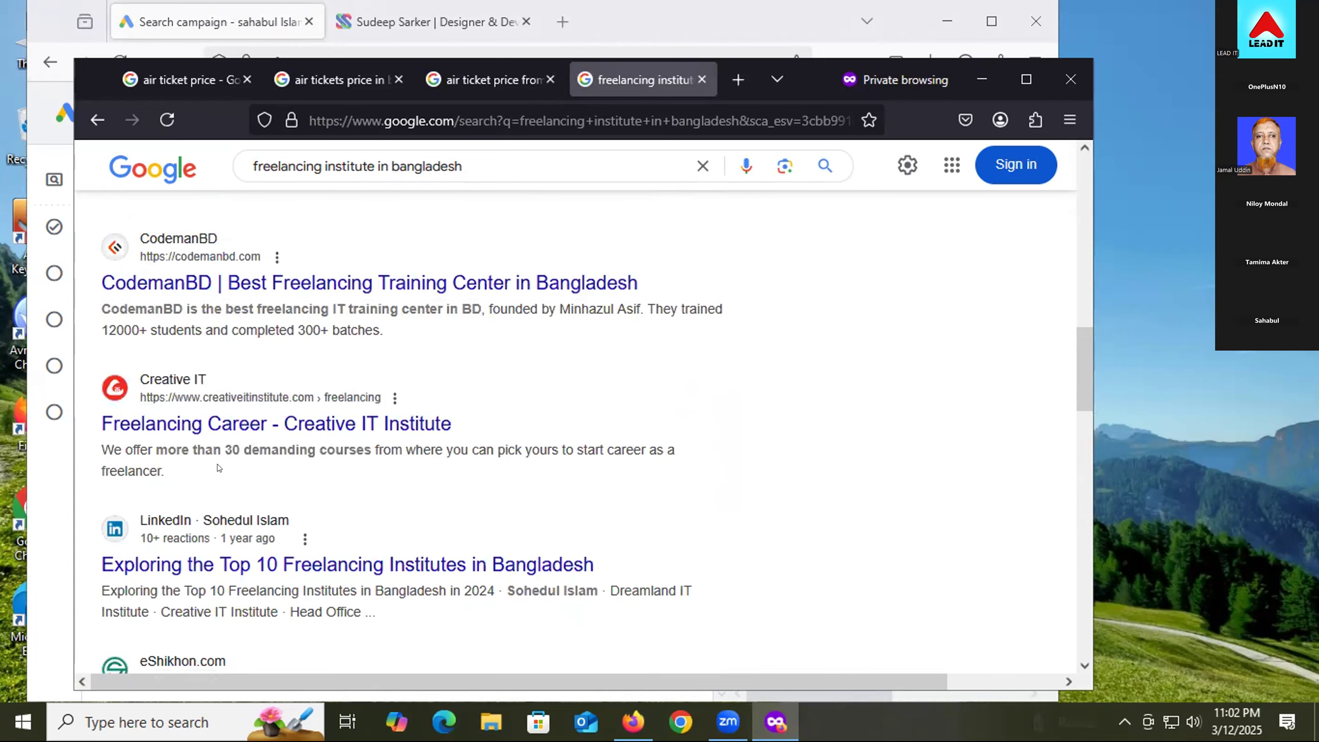
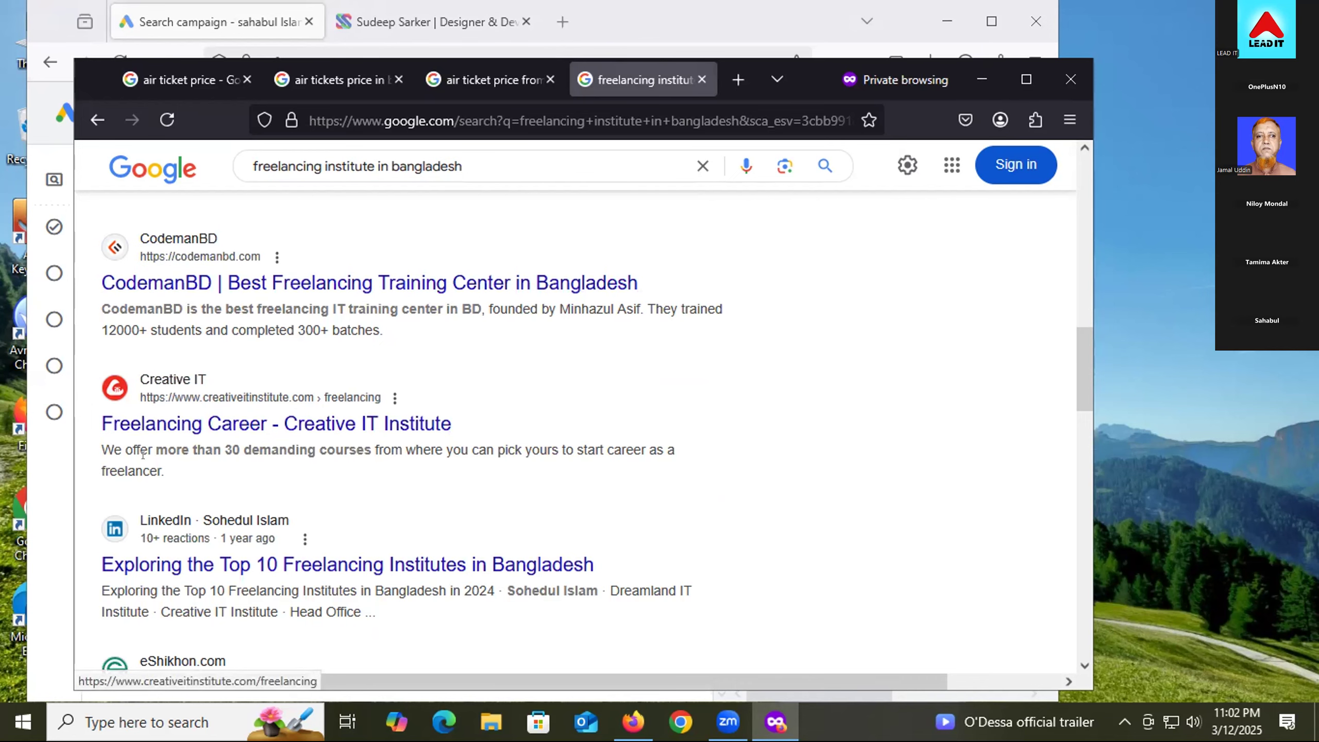
pyautogui.scroll(-3, 120, 462)
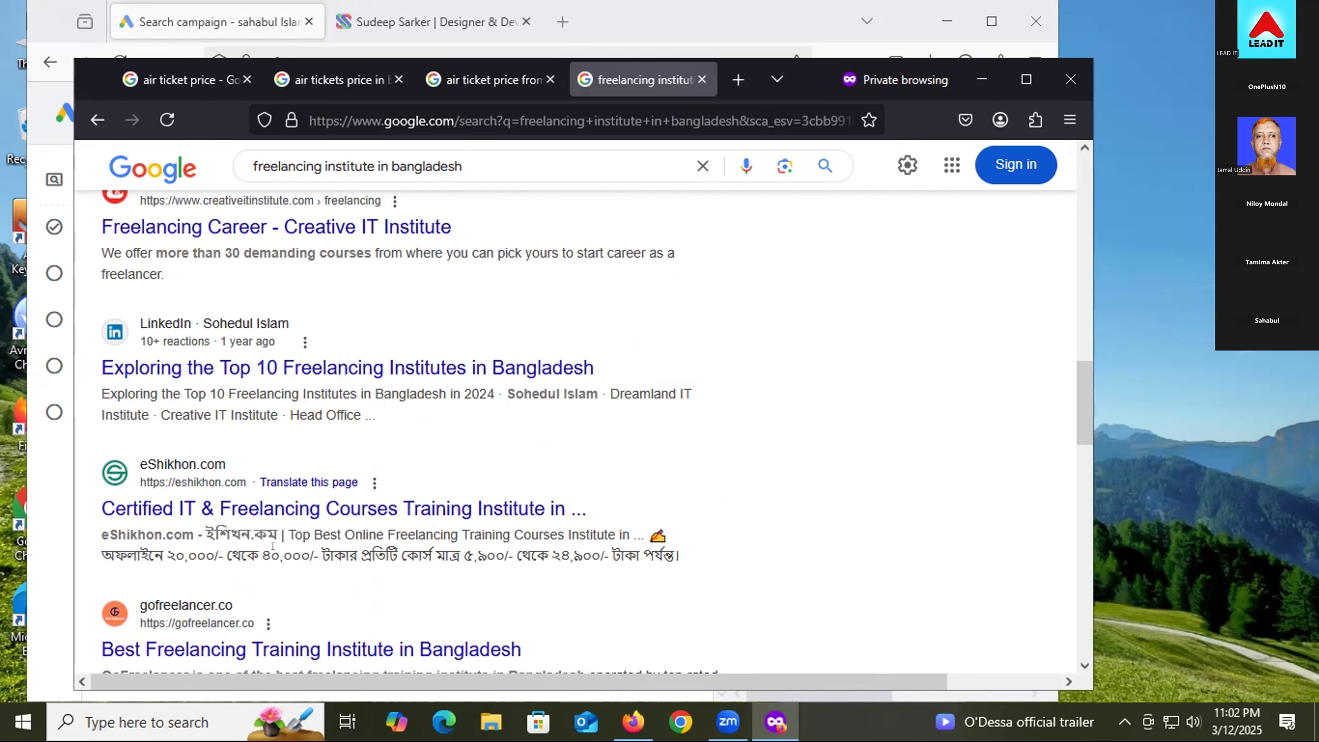
# - Examine how the Nebulas IT, E-Learning & Earning and Freelancing IT Institute listings word their descriptions in the search results
pyautogui.scroll(-3, 272, 545)
pyautogui.moveTo(410, 641); pyautogui.dragTo(120, 620)
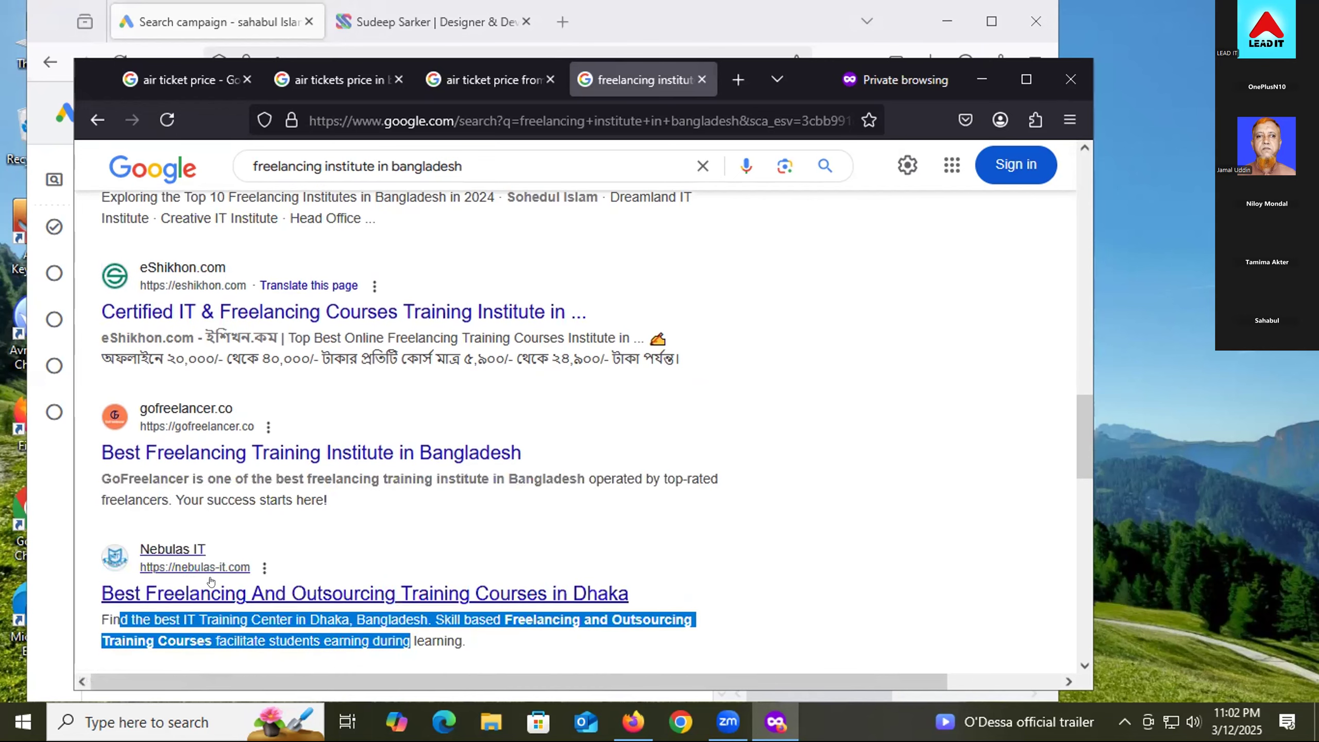
pyautogui.click(312, 637)
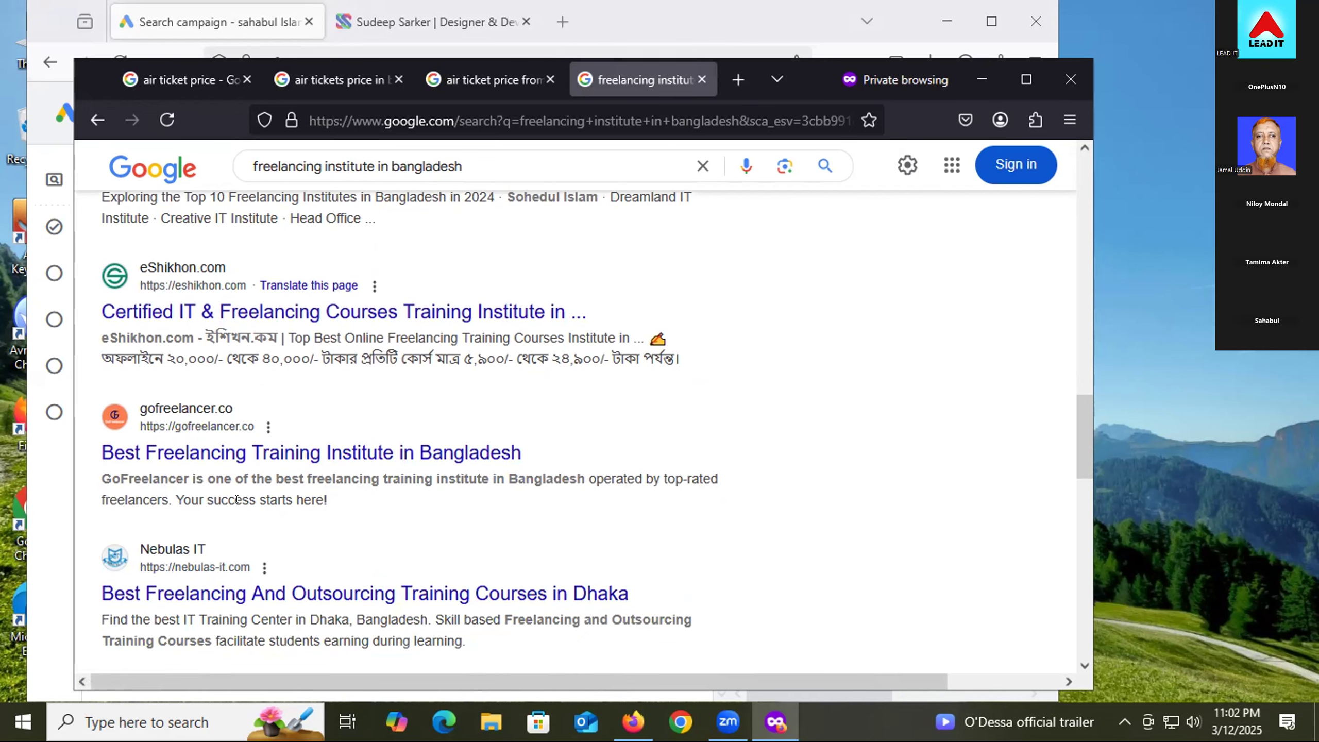
pyautogui.scroll(-2, 221, 499)
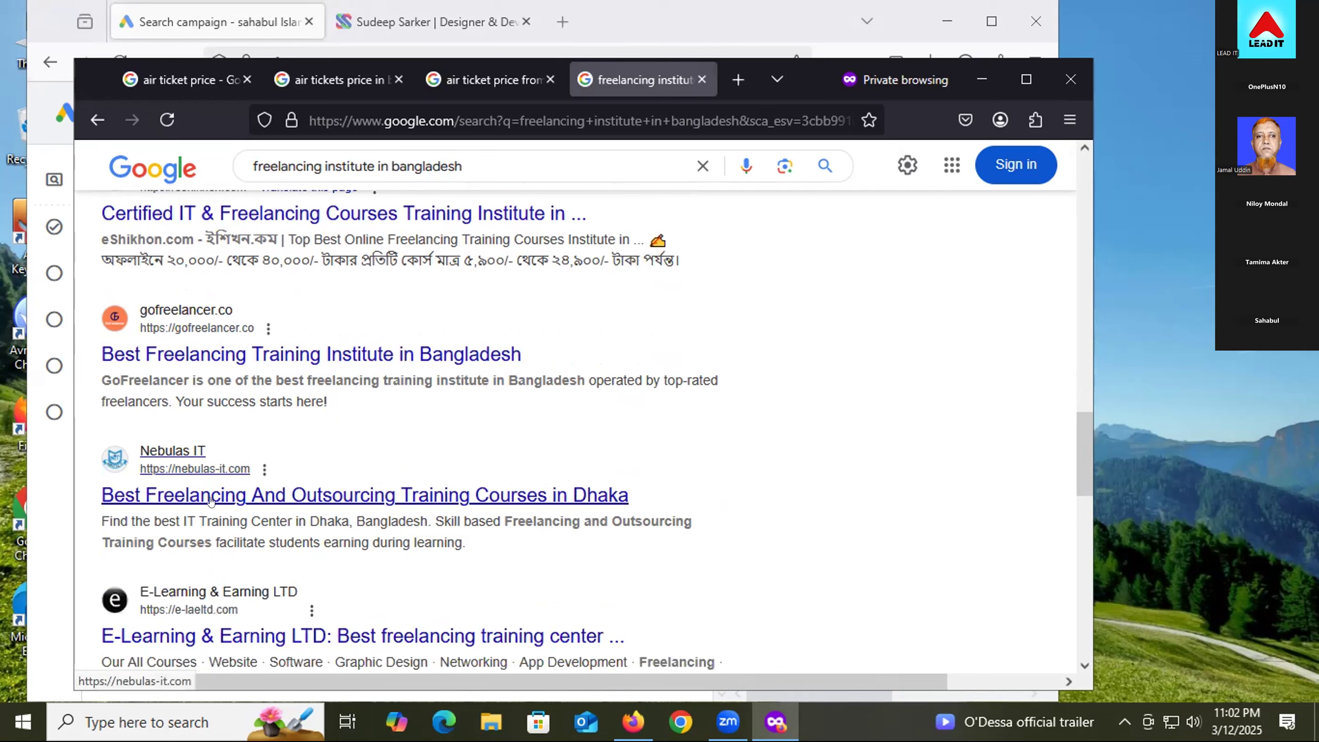
pyautogui.scroll(-2, 303, 530)
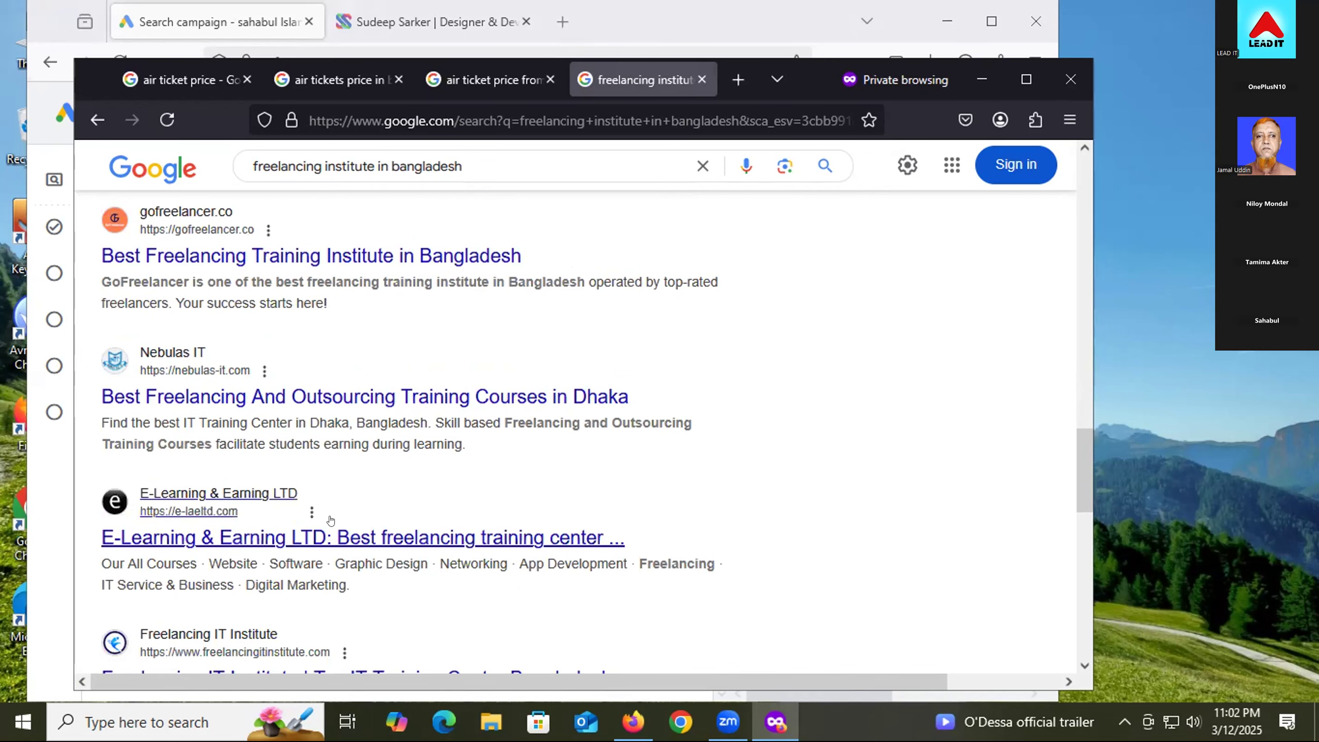
pyautogui.scroll(-2, 300, 360)
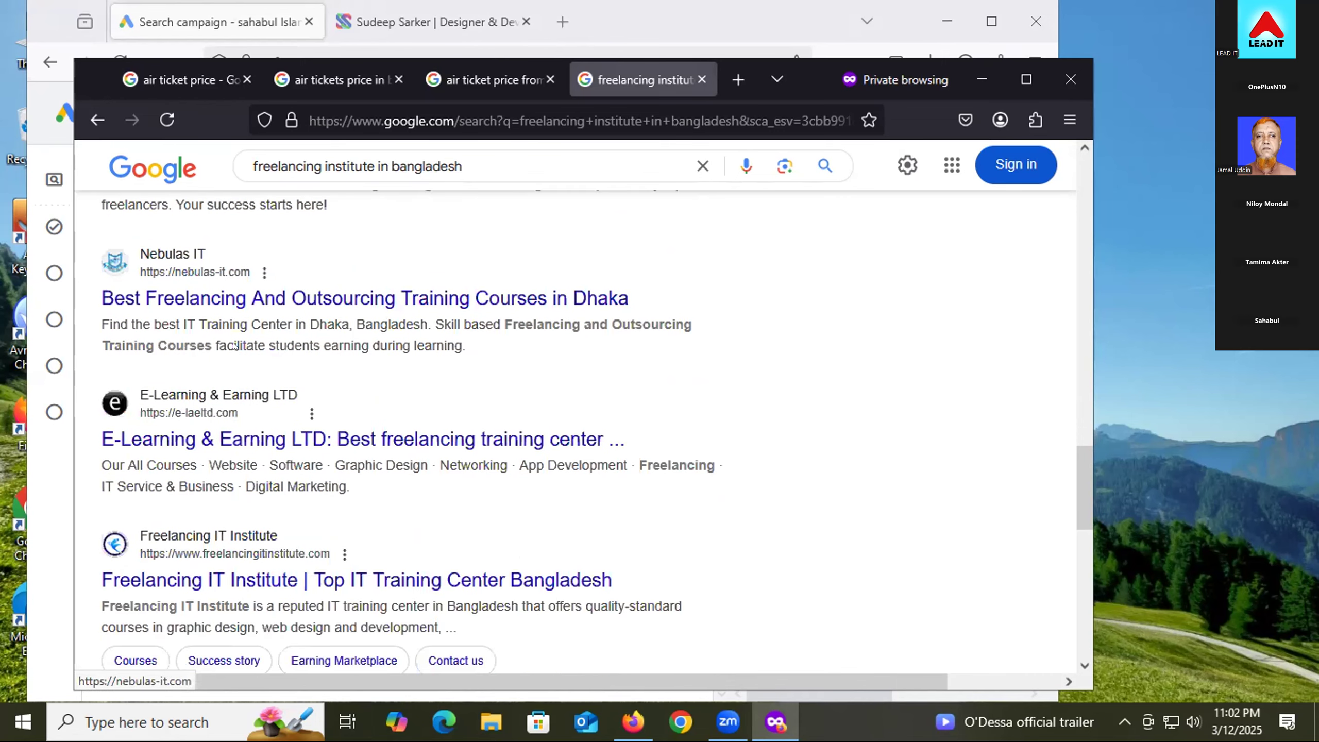
pyautogui.scroll(-2, 301, 515)
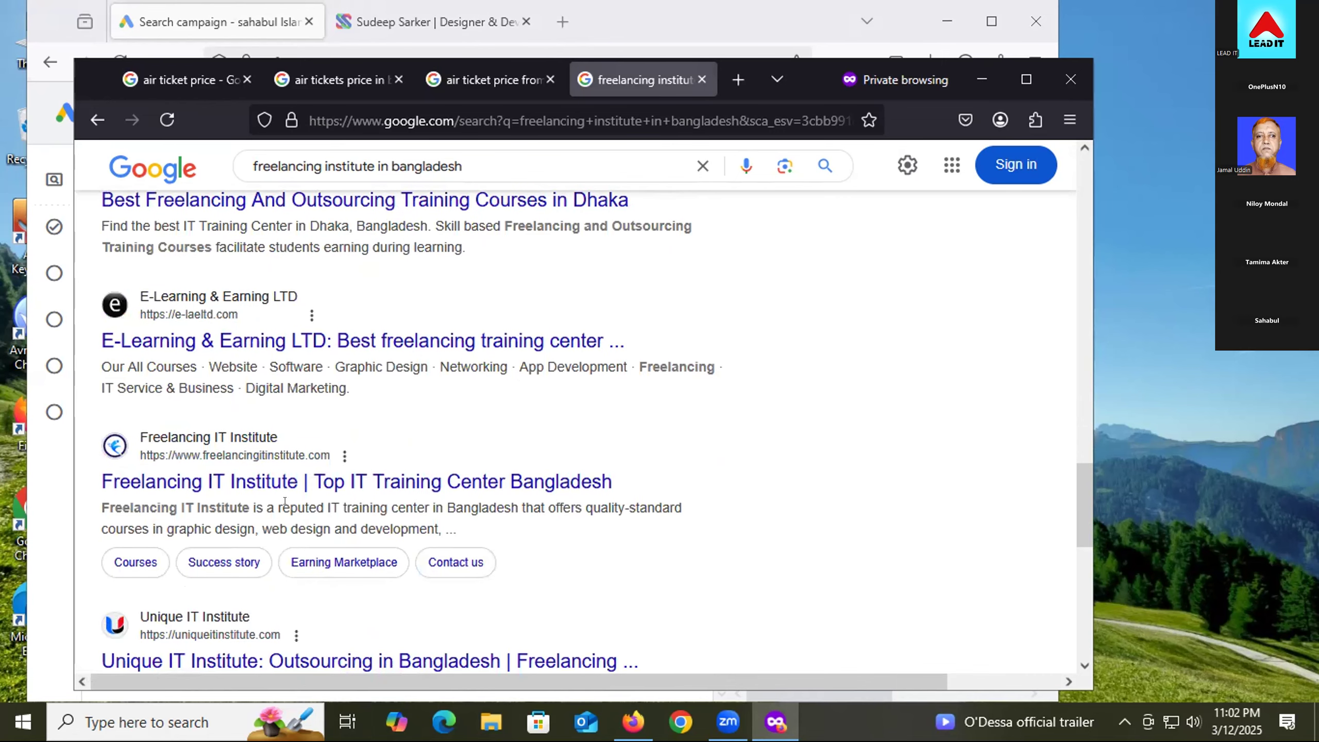
pyautogui.scroll(4, 254, 486)
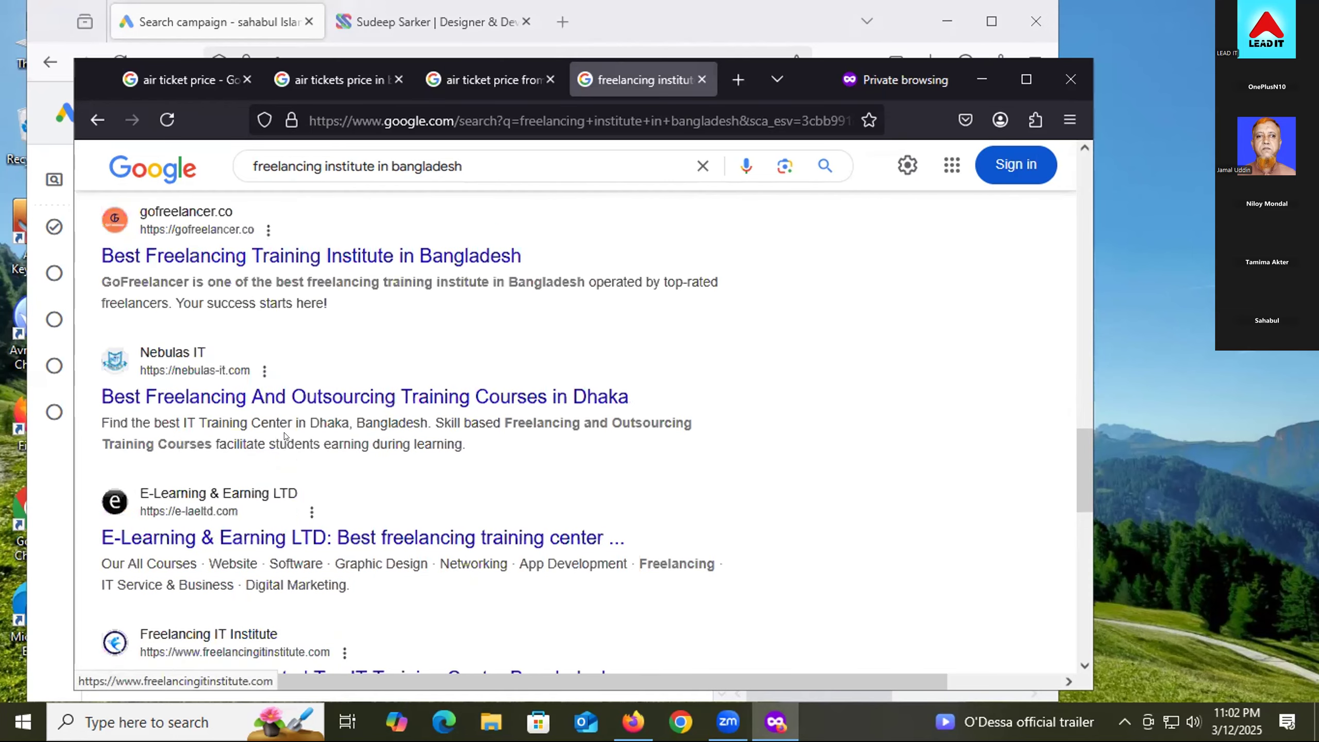
pyautogui.scroll(-2, 358, 410)
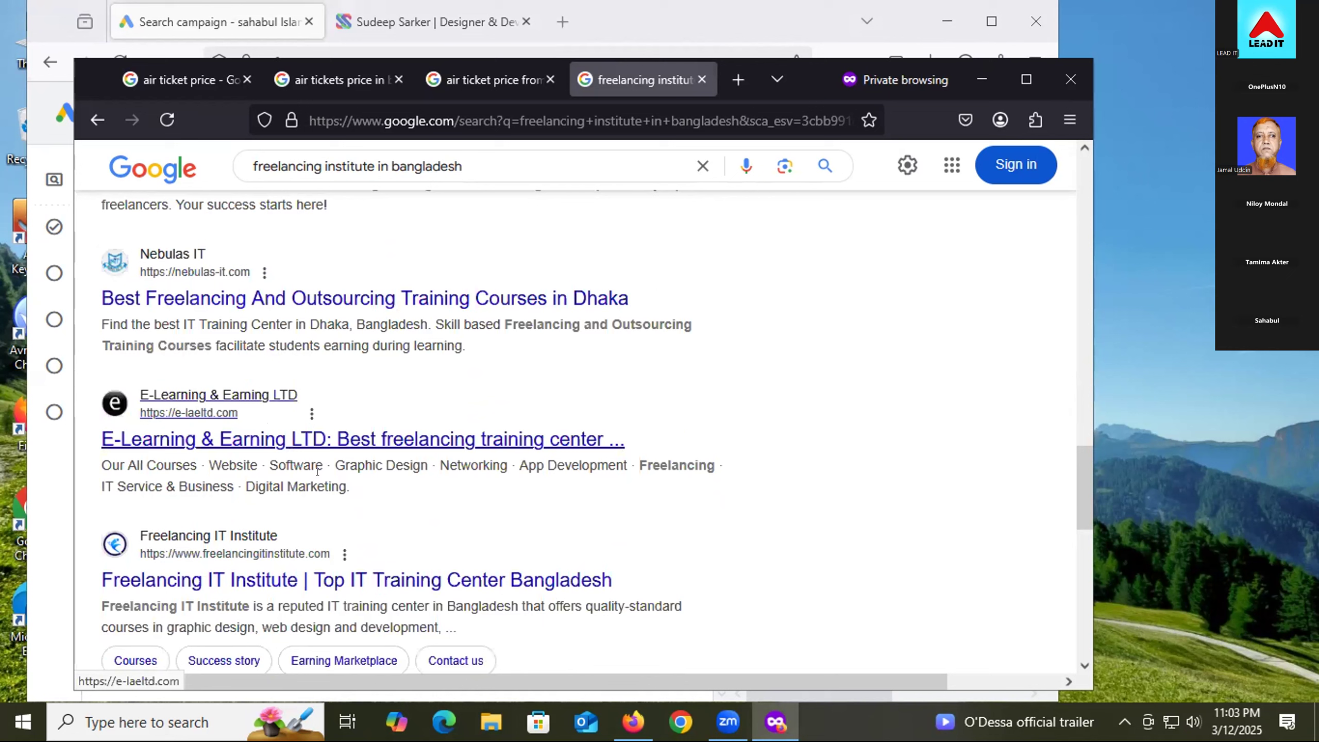
pyautogui.scroll(-2, 312, 457)
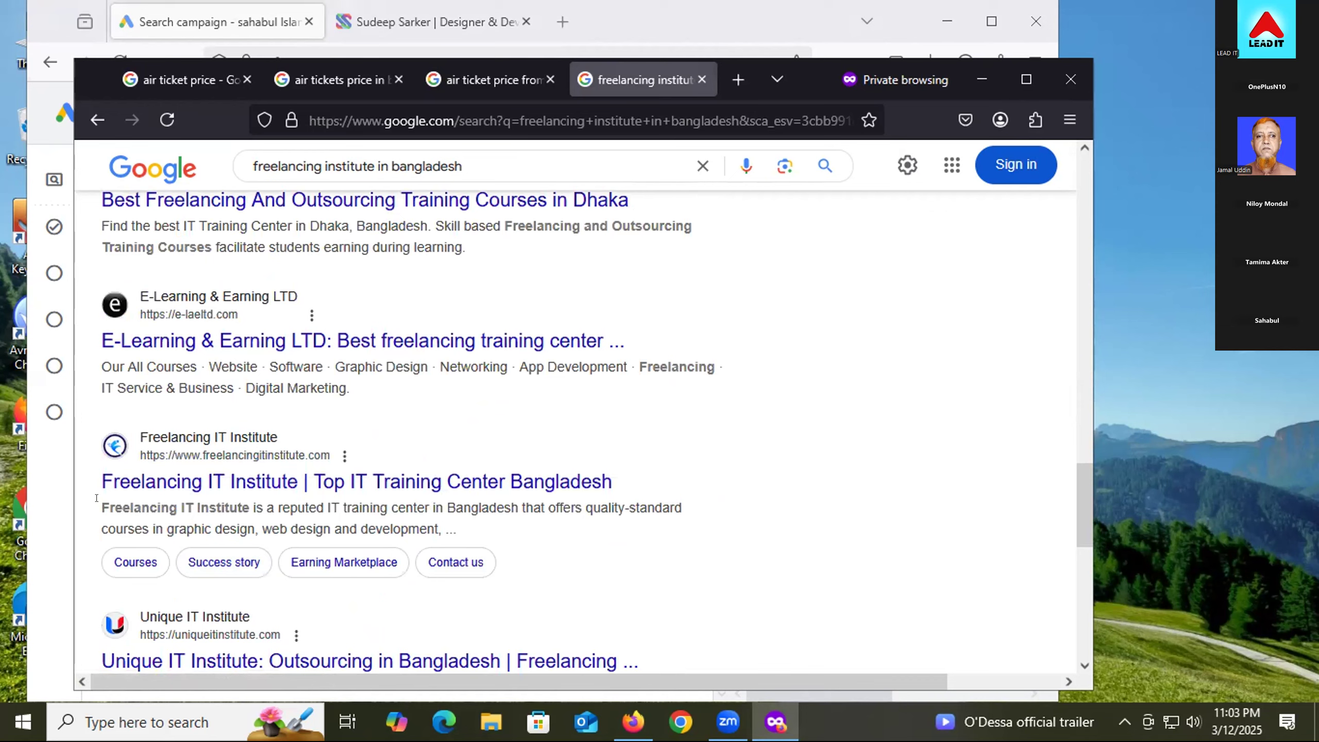
pyautogui.moveTo(96, 498); pyautogui.dragTo(326, 514)
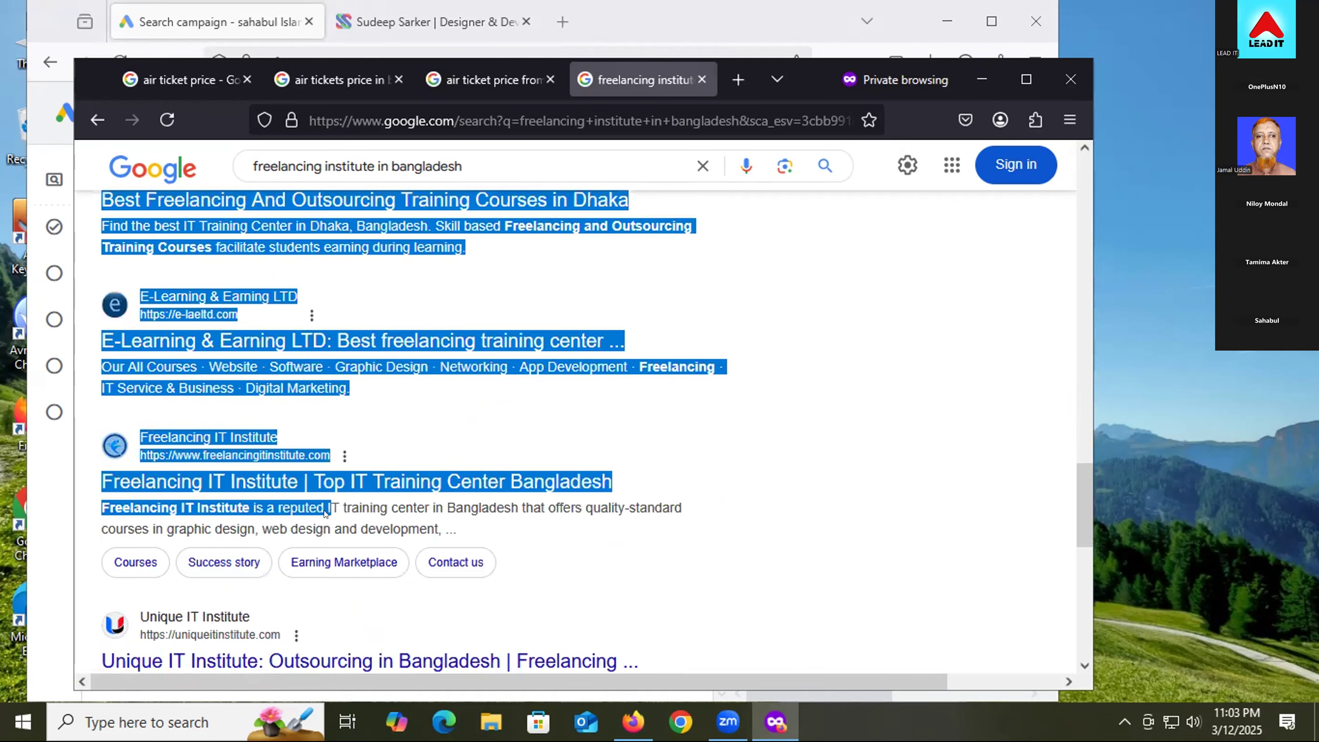
pyautogui.click(326, 514)
pyautogui.moveTo(97, 501); pyautogui.dragTo(335, 500)
pyautogui.click(297, 516)
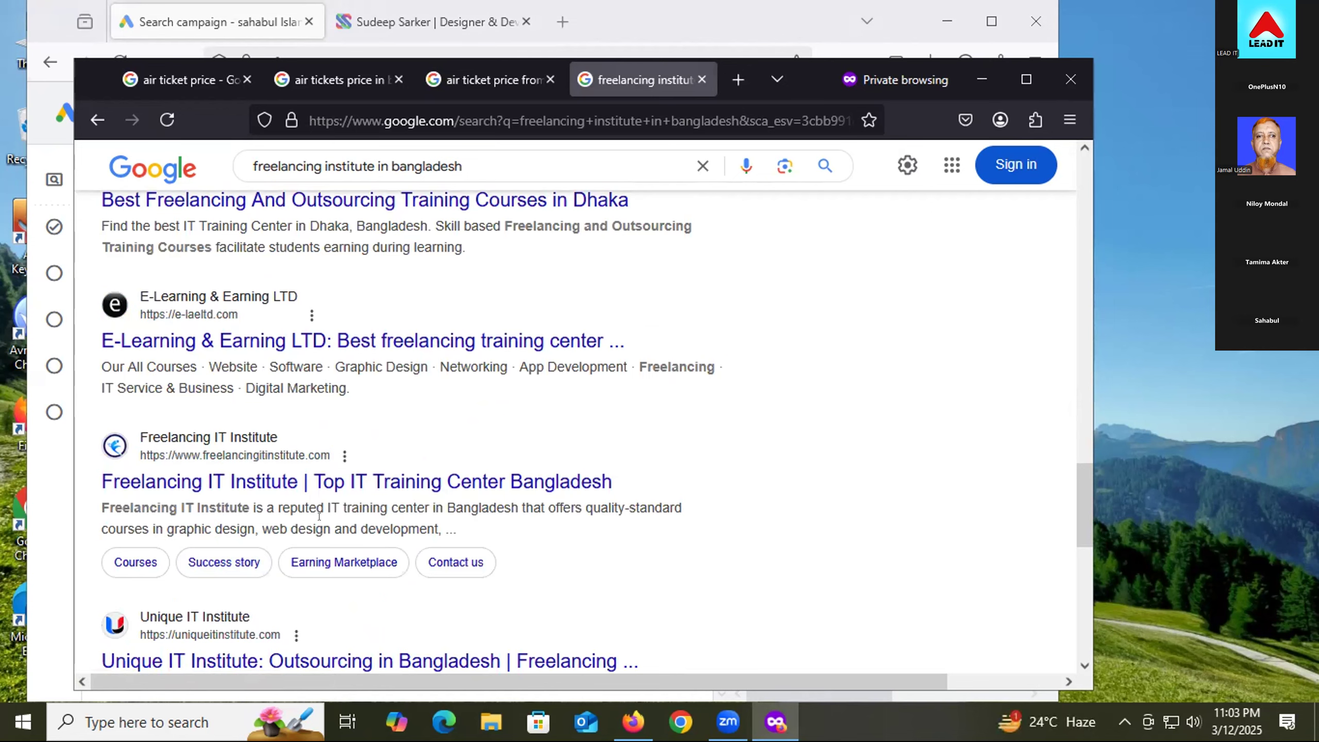
pyautogui.scroll(4, 177, 381)
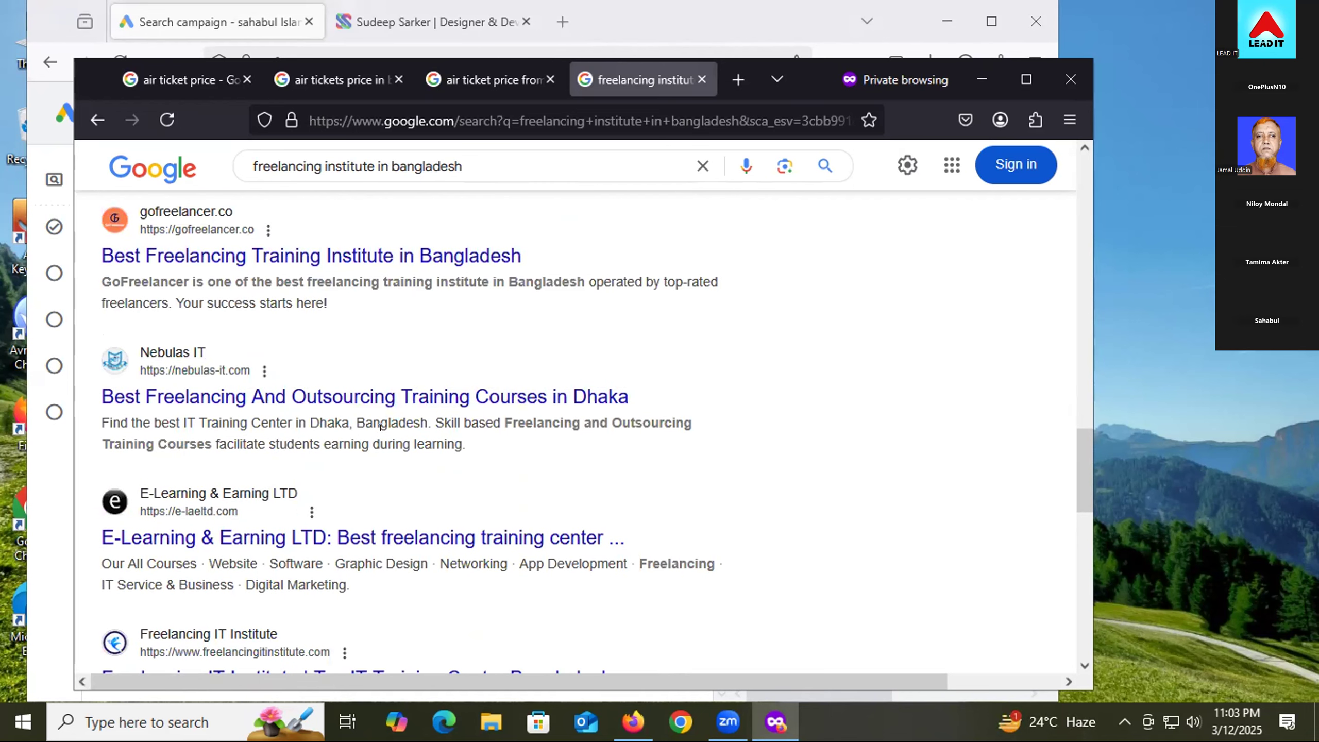
# - Copy the Nebulas IT listing's description from the search results into the ad's first description in the campaign window
pyautogui.moveTo(453, 441); pyautogui.dragTo(96, 410)
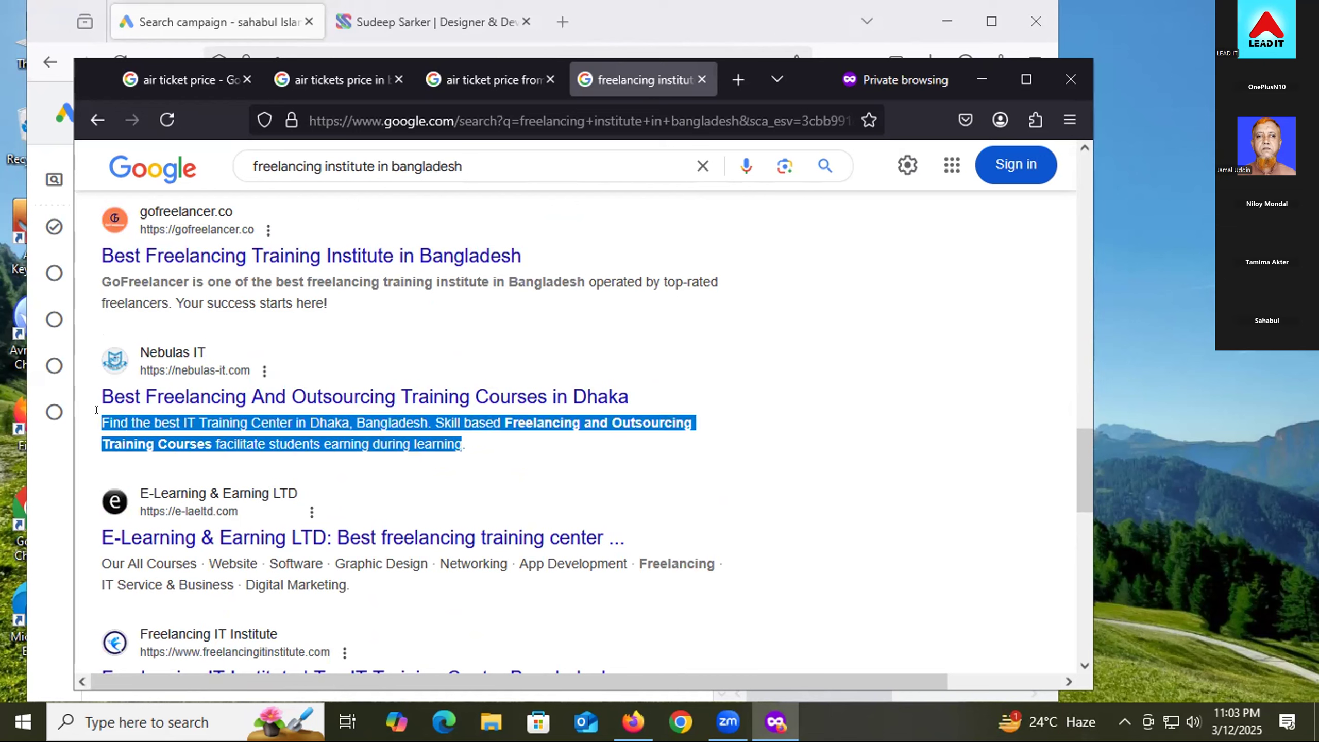
pyautogui.rightClick(139, 419)
pyautogui.click(176, 441)
pyautogui.moveTo(621, 716)
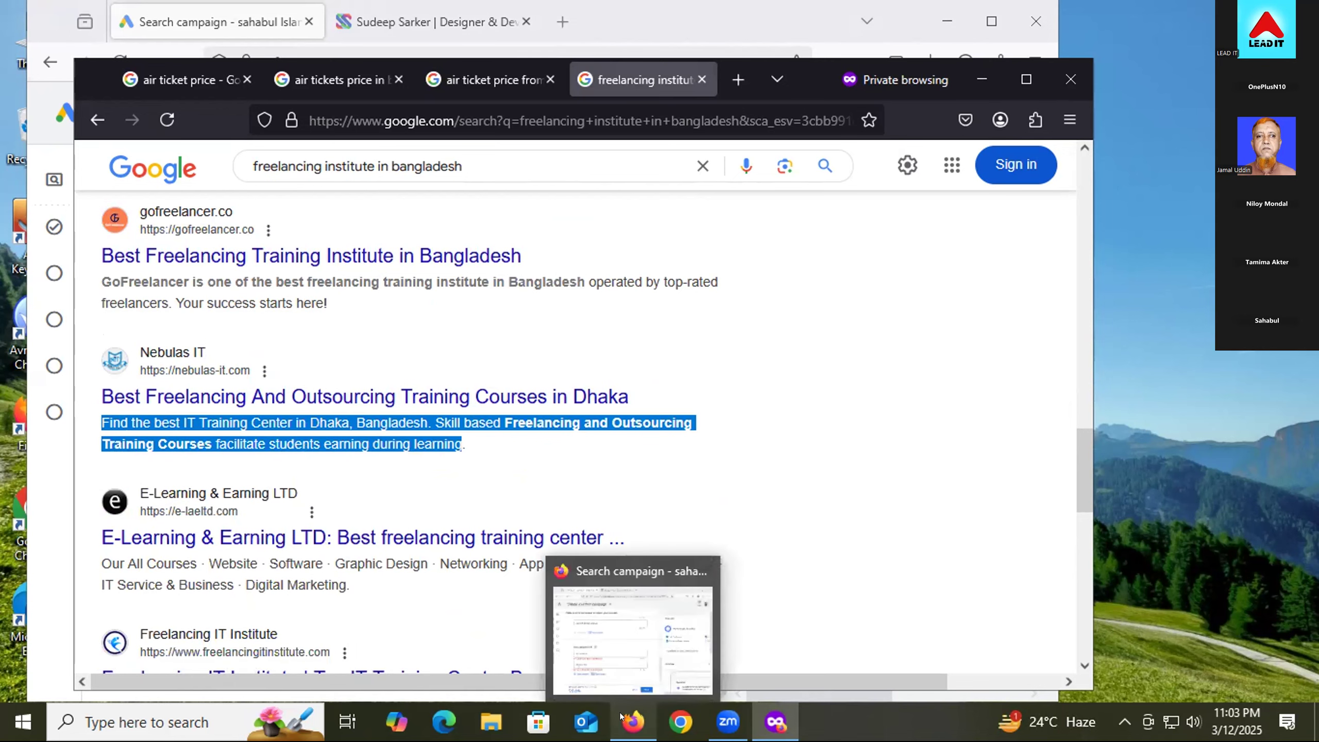
pyautogui.click(606, 642)
pyautogui.click(266, 439)
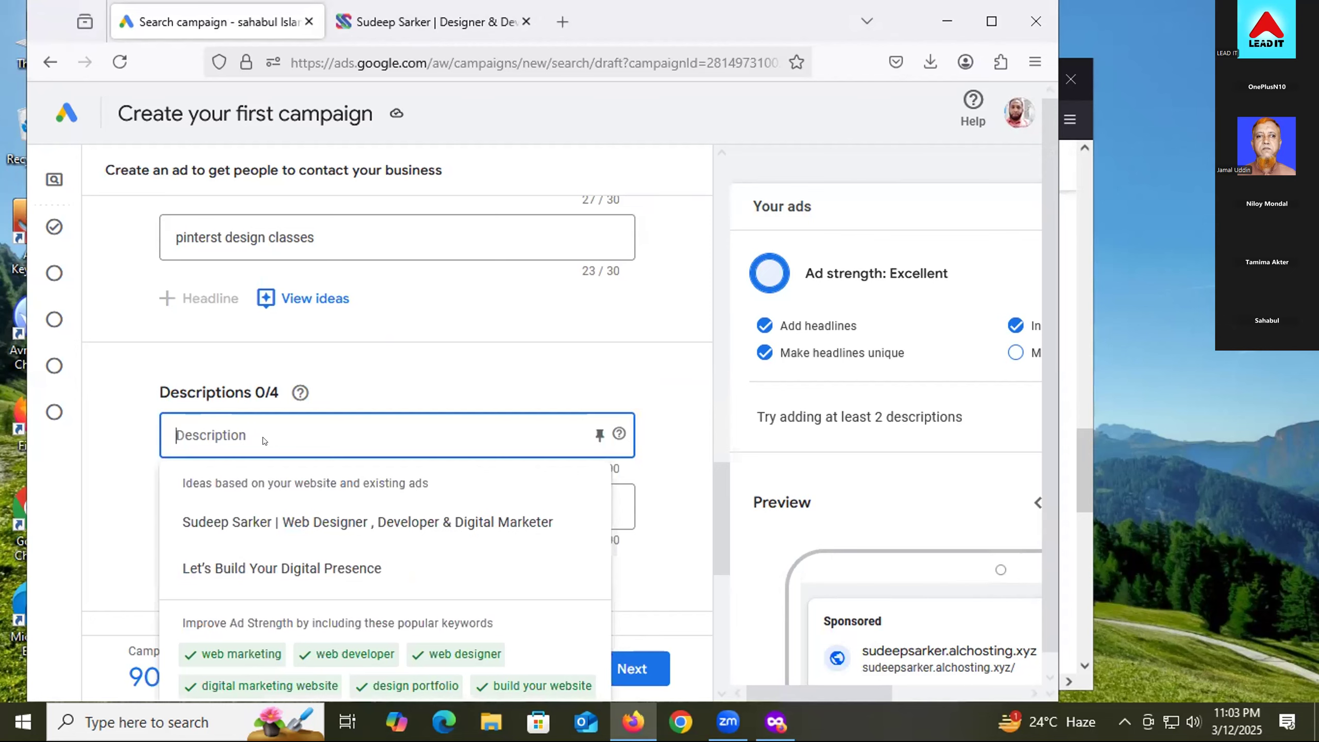
pyautogui.hotkey('ctrl', 'v')
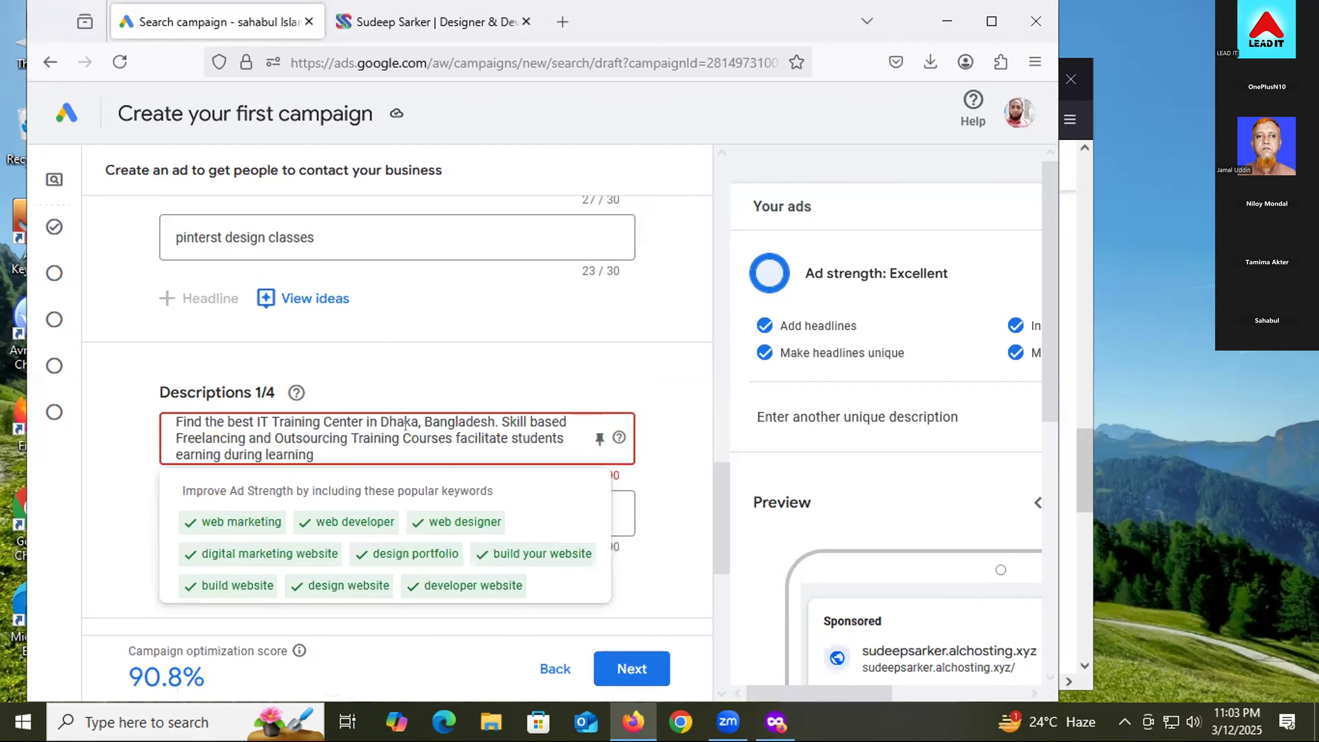
# - Trim the first description back to "Find the best IT Training Center in Dhaka, Bangladesh"
pyautogui.moveTo(269, 422); pyautogui.dragTo(173, 422)
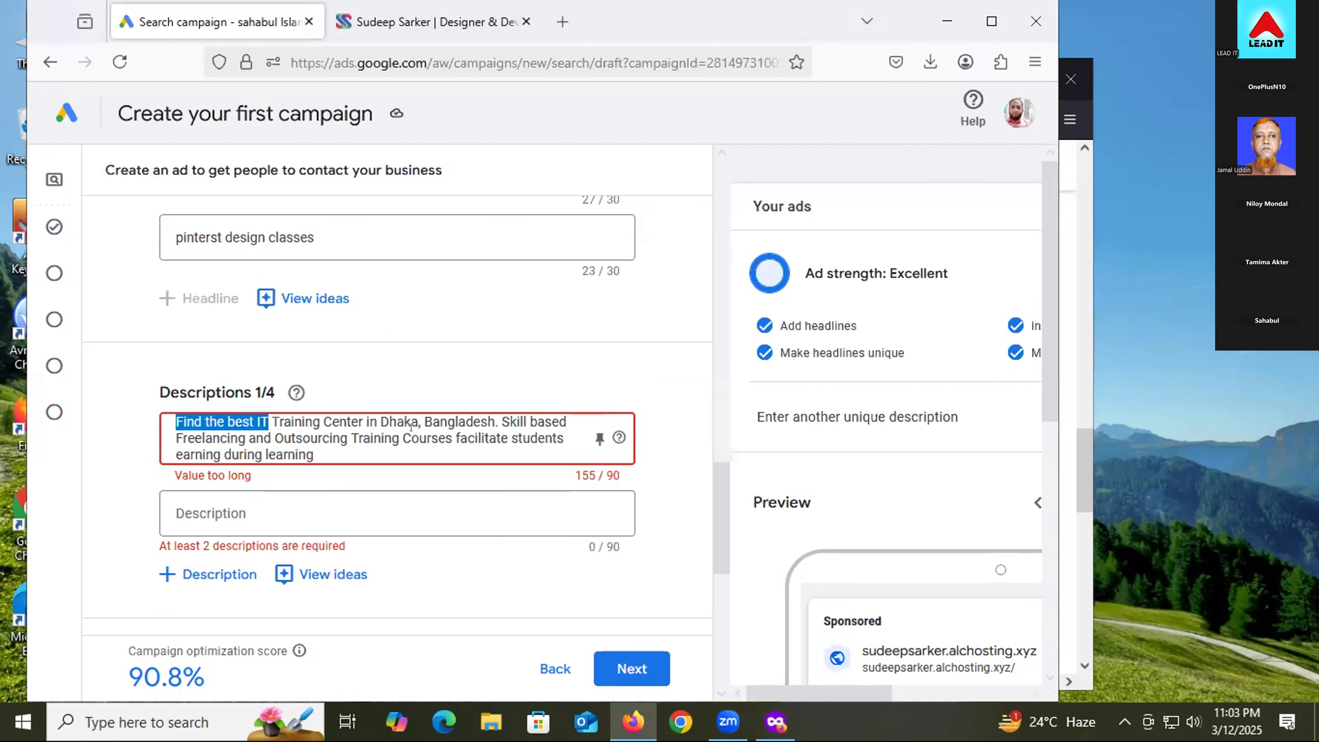
pyautogui.moveTo(363, 438); pyautogui.dragTo(442, 467)
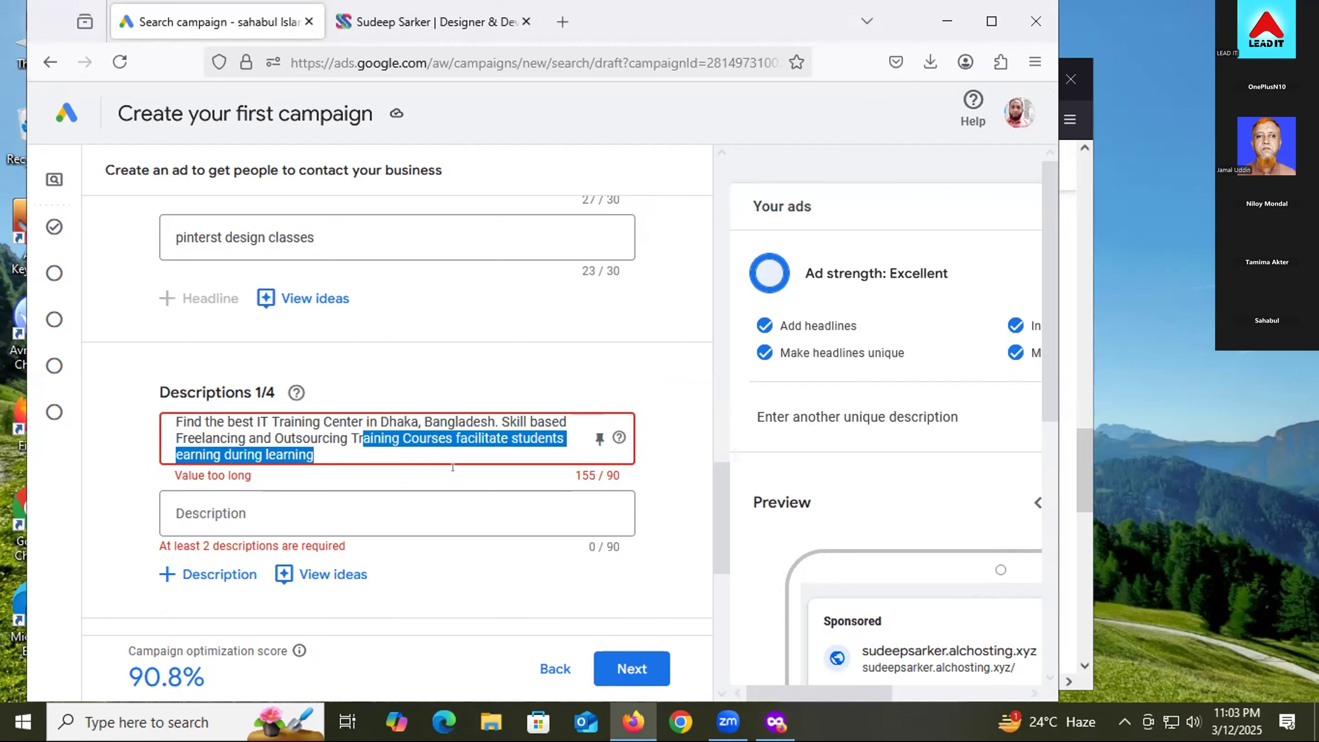
pyautogui.click(407, 453)
pyautogui.moveTo(351, 438); pyautogui.dragTo(457, 469)
pyautogui.press('BackSpace')
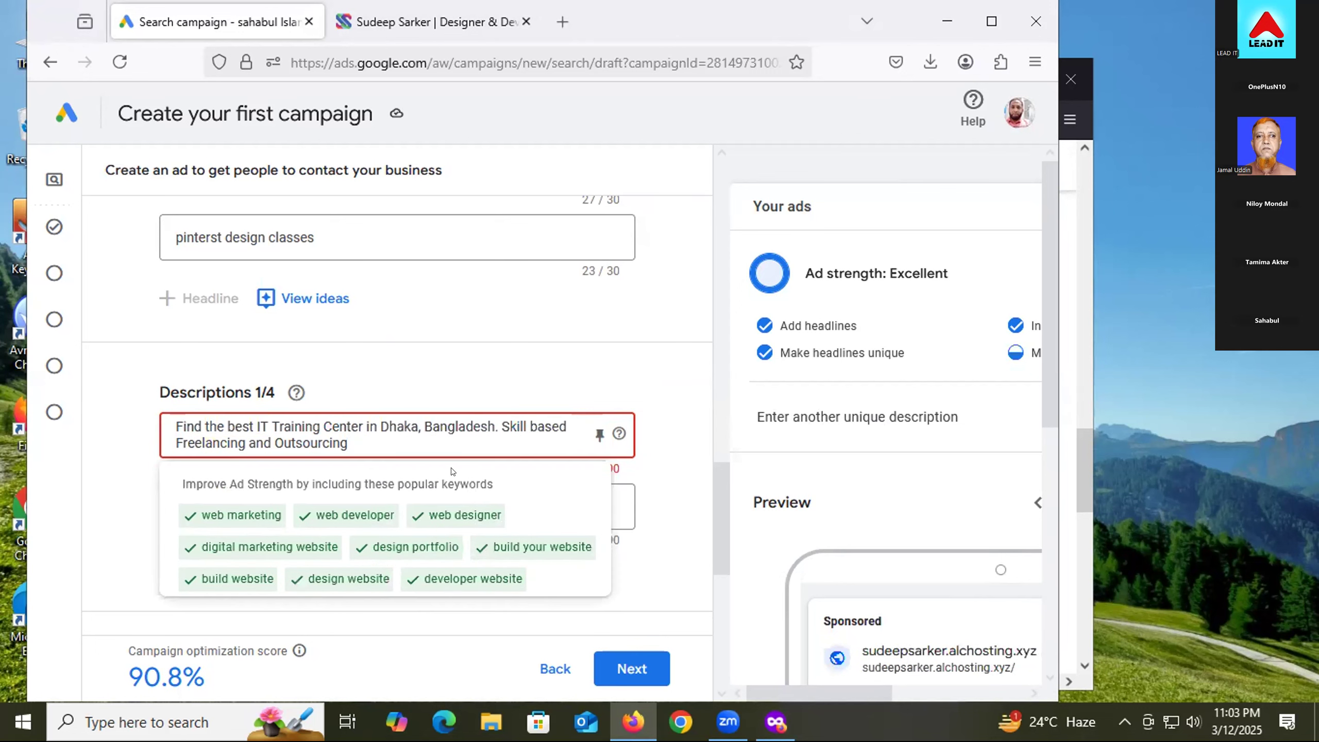
pyautogui.press('BackSpace')
pyautogui.press('BackSpace')
pyautogui.press('BackSpace')
pyautogui.press('BackSpace')
pyautogui.press('BackSpace')
pyautogui.press('BackSpace')
pyautogui.press('BackSpace')
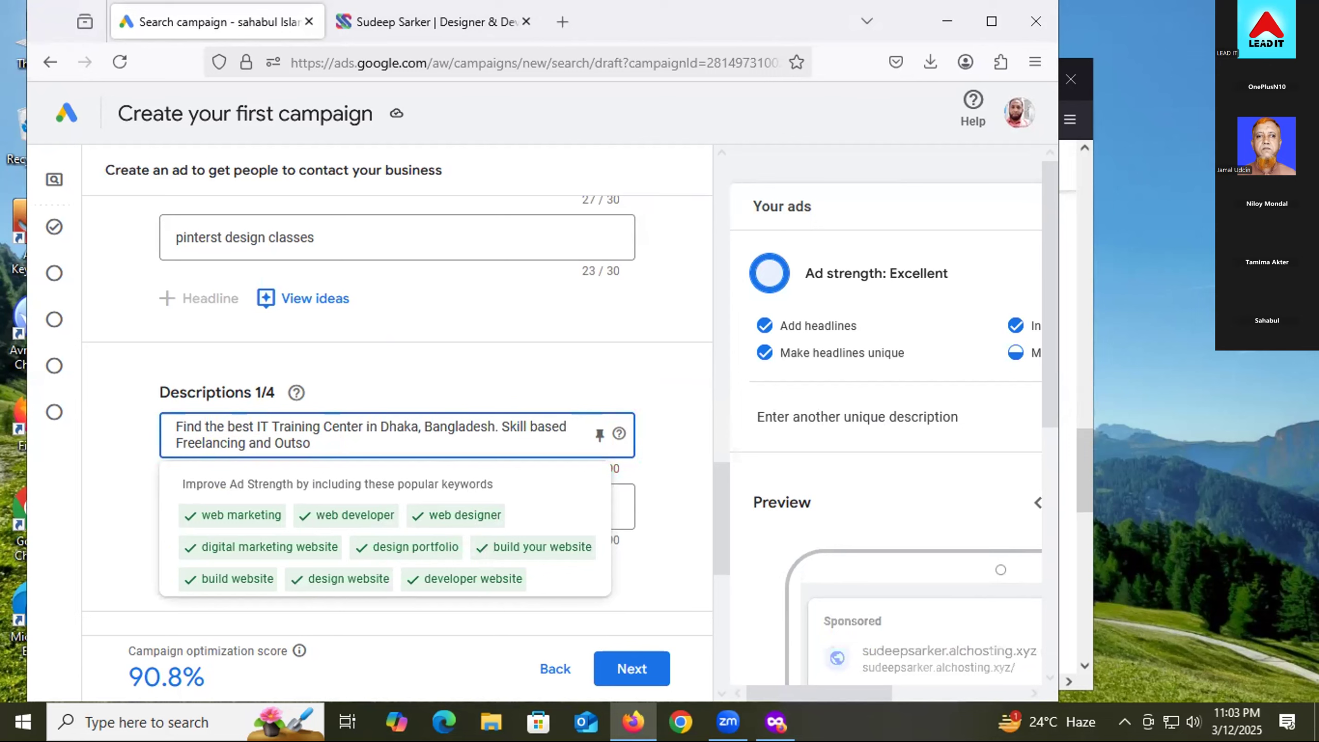
pyautogui.press('BackSpace')
pyautogui.press('BackSpace')
pyautogui.press('BackSpace')
pyautogui.press('BackSpace')
pyautogui.press('BackSpace')
pyautogui.press('BackSpace')
pyautogui.press('BackSpace')
pyautogui.press('BackSpace')
pyautogui.press('BackSpace')
pyautogui.press('BackSpace')
pyautogui.press('BackSpace')
pyautogui.press('BackSpace')
pyautogui.press('BackSpace')
pyautogui.press('BackSpace')
pyautogui.press('BackSpace')
pyautogui.press('BackSpace')
pyautogui.press('BackSpace')
pyautogui.press('BackSpace')
pyautogui.press('BackSpace')
pyautogui.press('BackSpace')
pyautogui.press('BackSpace')
pyautogui.press('BackSpace')
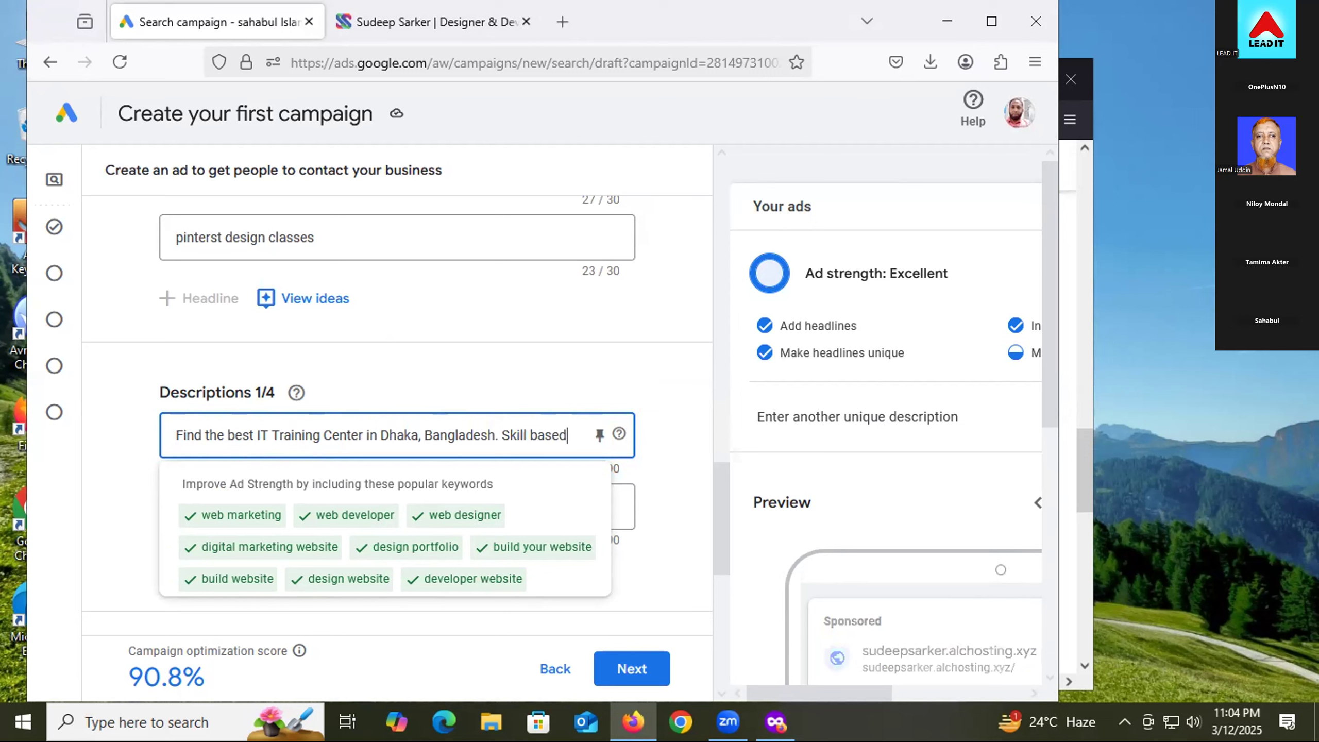
pyautogui.press('BackSpace')
pyautogui.press('BackSpace')
pyautogui.press('BackSpace')
pyautogui.press('BackSpace')
pyautogui.press('BackSpace')
pyautogui.press('BackSpace')
pyautogui.press('BackSpace')
pyautogui.press('BackSpace')
pyautogui.press('BackSpace')
pyautogui.press('BackSpace')
pyautogui.press('BackSpace')
pyautogui.press('BackSpace')
pyautogui.press('BackSpace')
# - Extend the end of the first description with "which is LEAD IT"
pyautogui.write('b')
pyautogui.press('BackSpace')
pyautogui.write('which i')
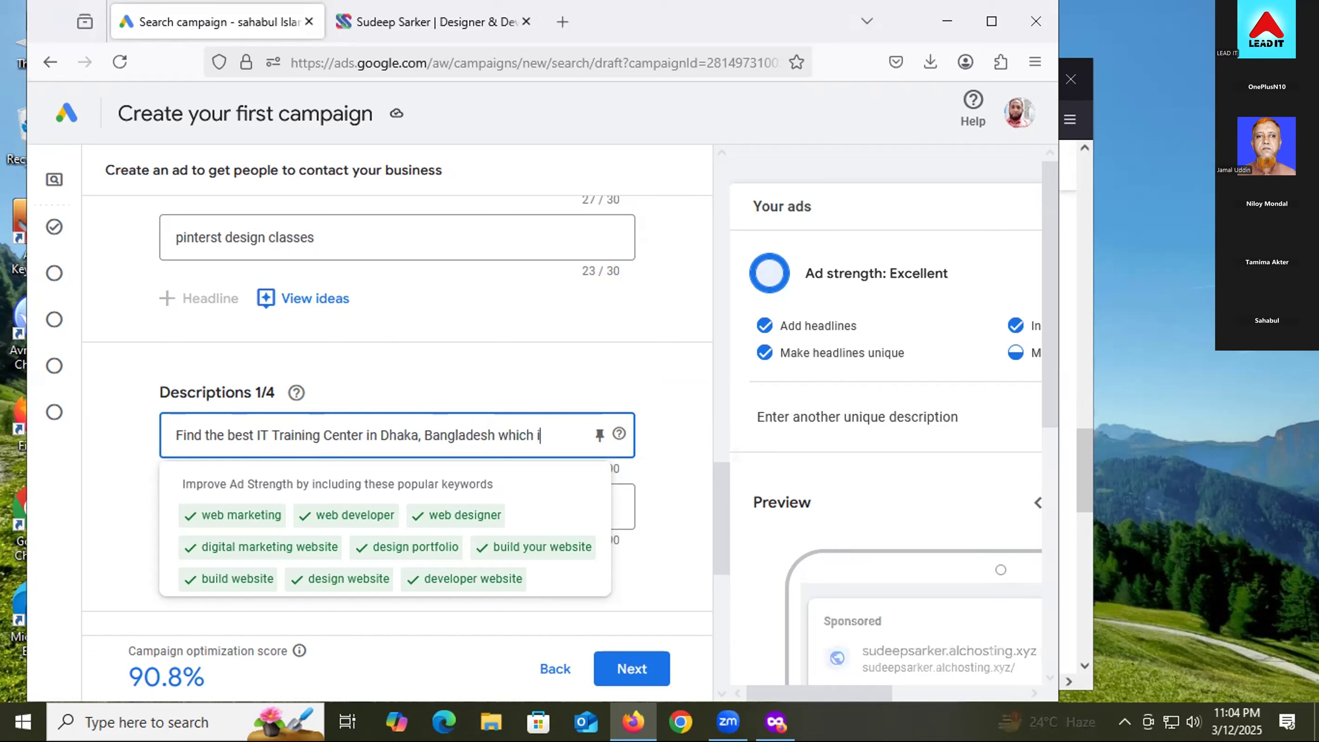
pyautogui.write('s LEAD IT')
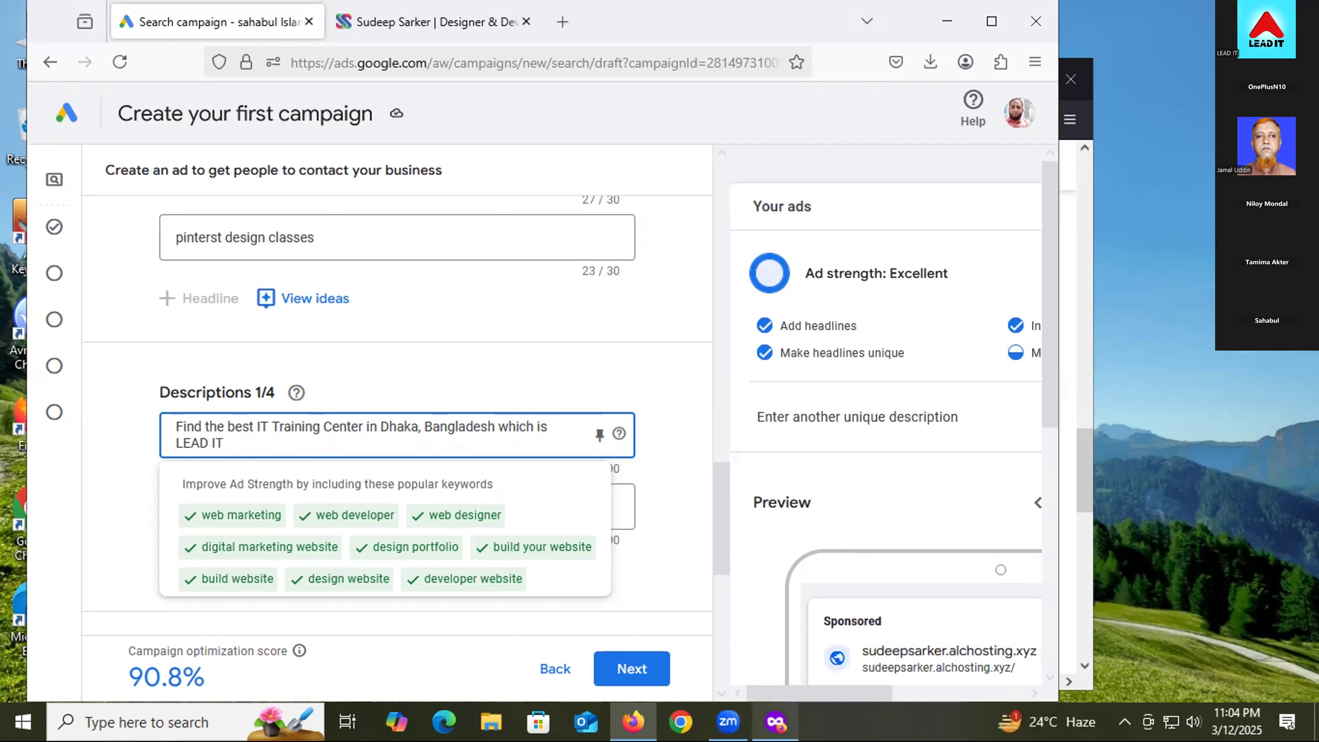
# - In the private browser window, copy "is a reputed IT training center in Bangladesh that offers quality-standard courses" from the Freelancing IT Institute listing
pyautogui.moveTo(776, 721)
pyautogui.click(756, 679)
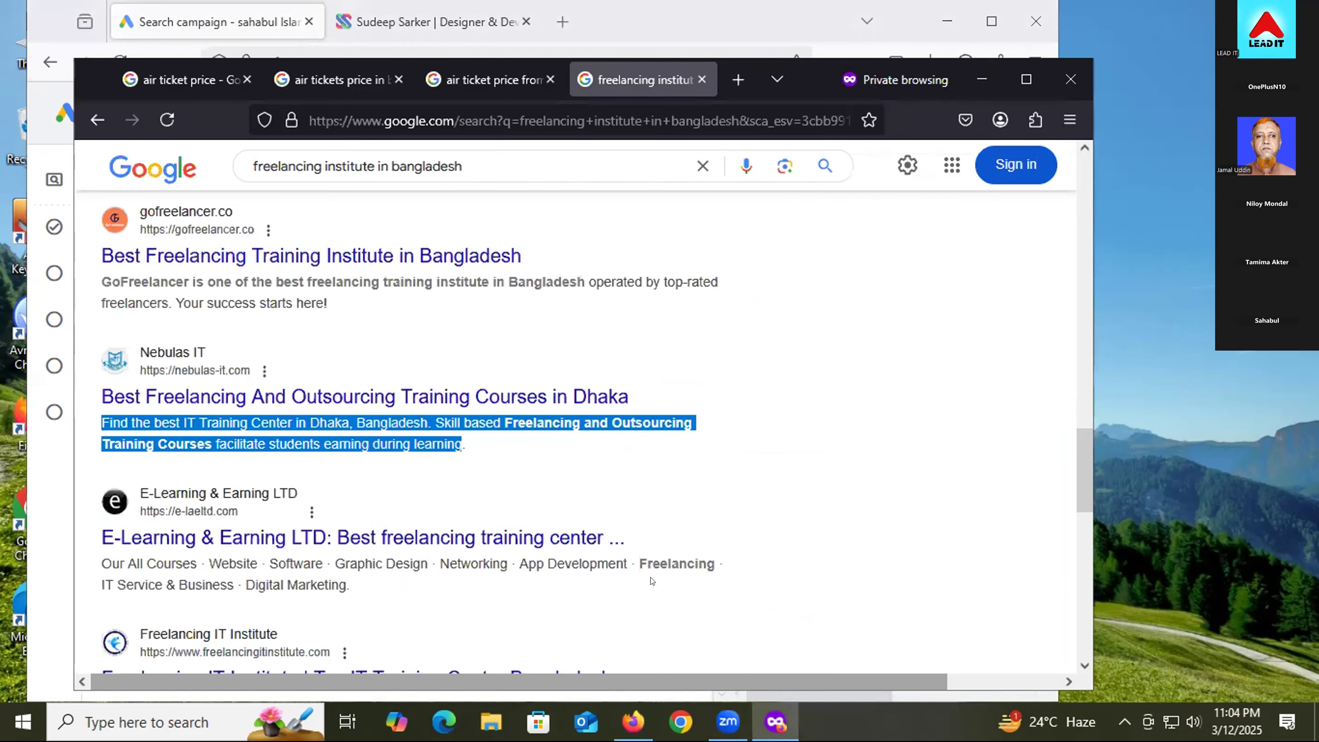
pyautogui.scroll(-4, 653, 581)
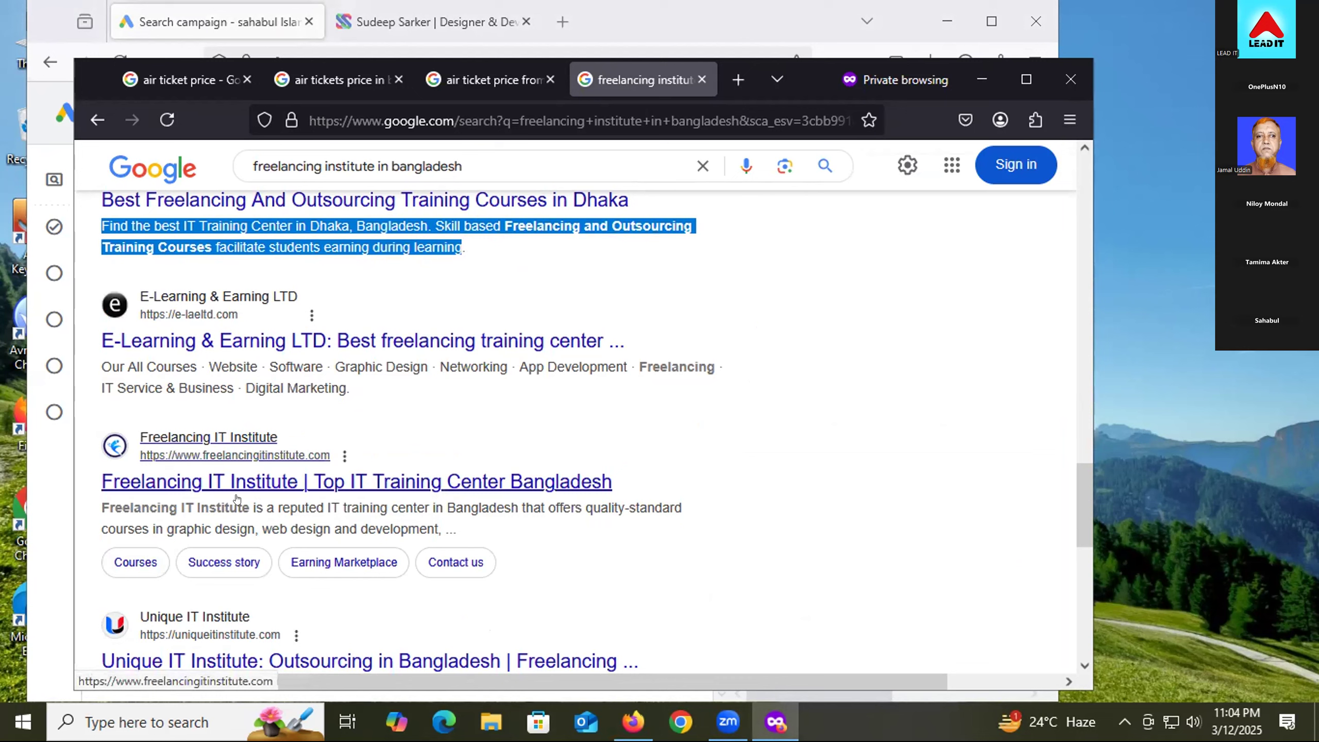
pyautogui.moveTo(250, 507); pyautogui.dragTo(146, 514)
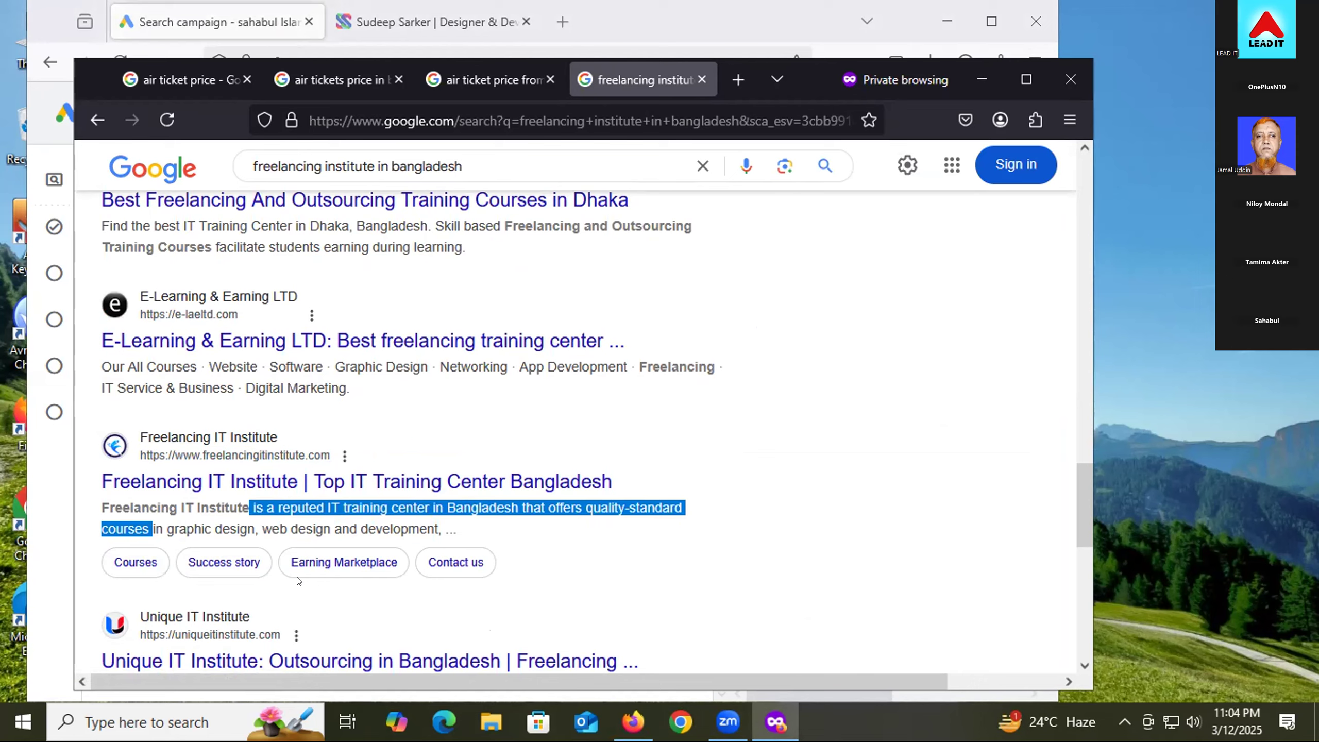
# - Back in the campaign window, begin the second description with "Lead it" and paste the copied listing text after it
pyautogui.click(641, 20)
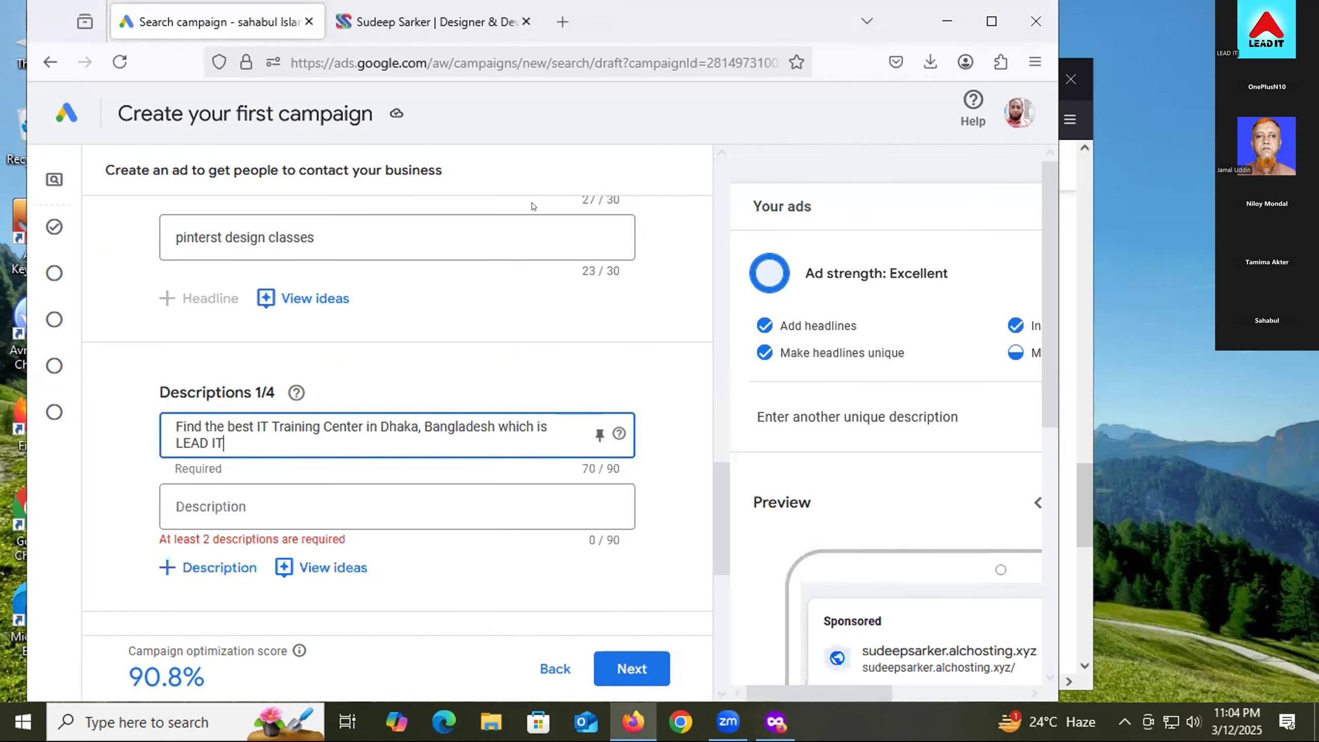
pyautogui.click(253, 502)
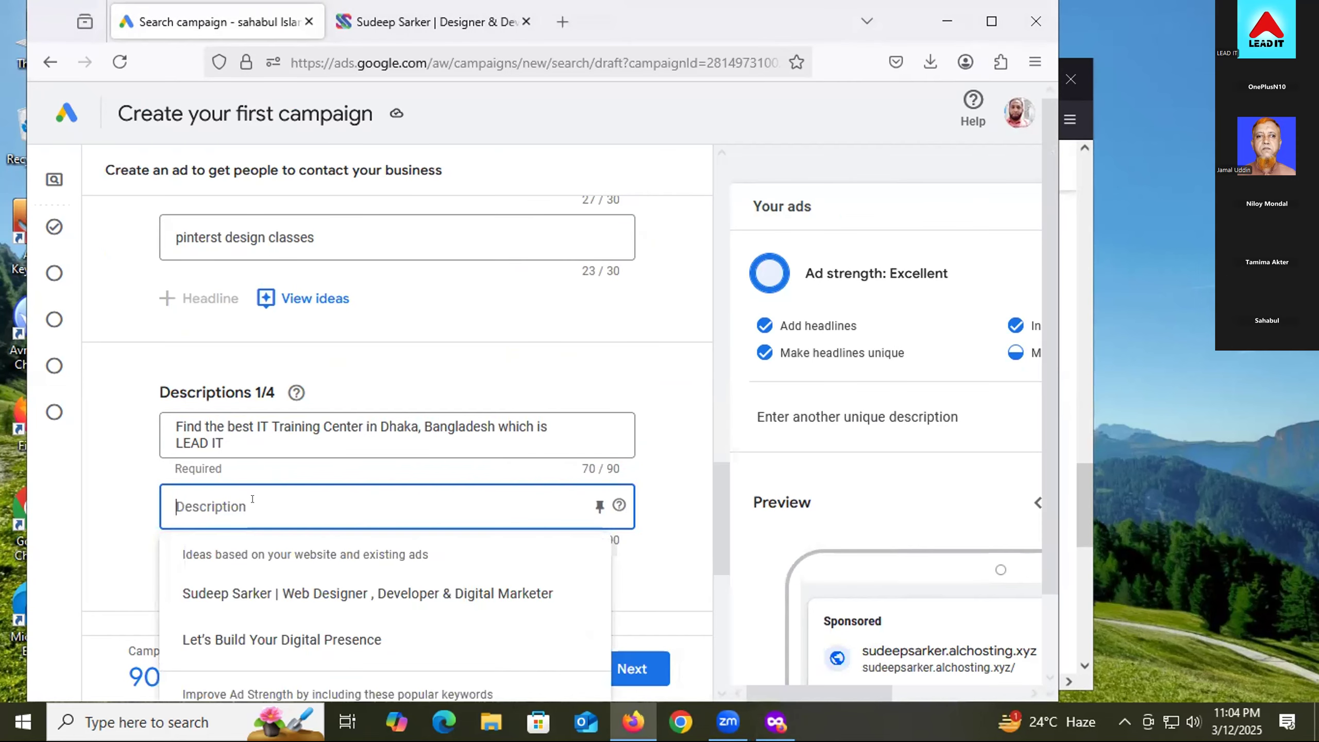
pyautogui.write('Lead it')
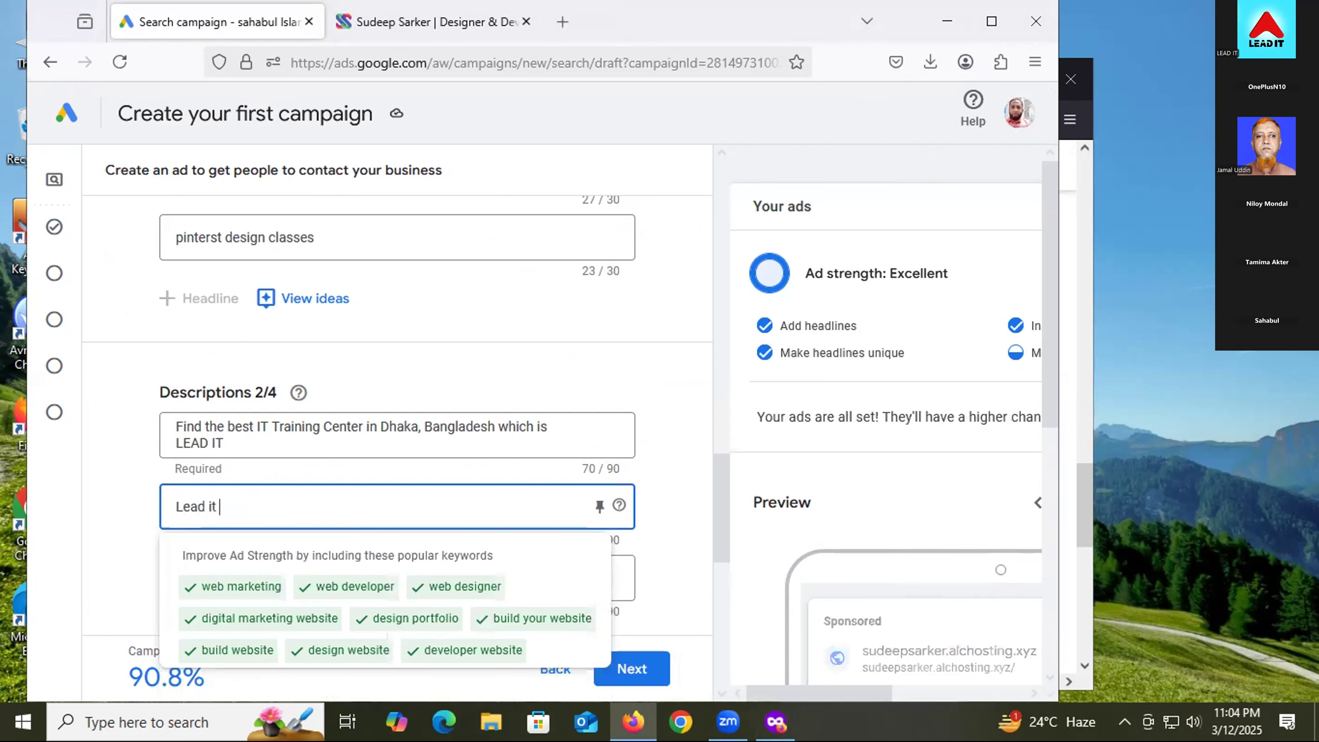
pyautogui.hotkey('ctrl', 'v')
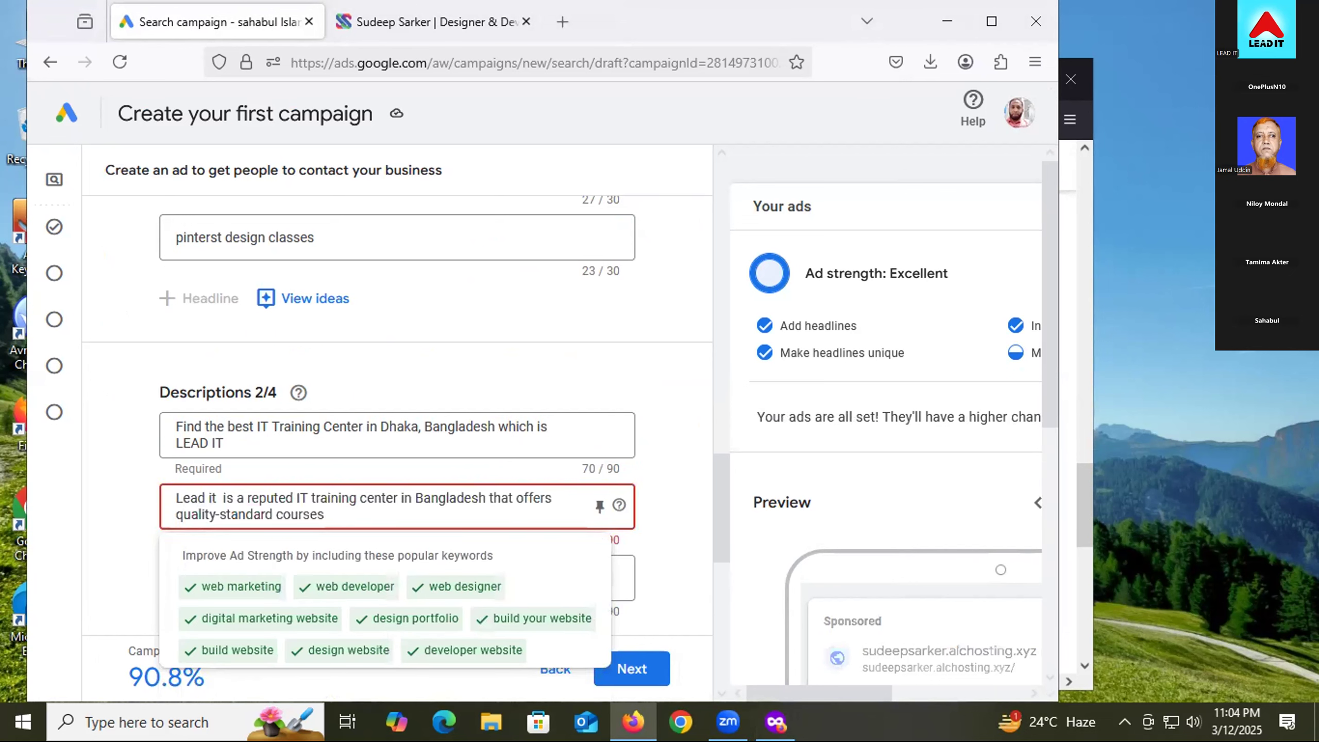
# - Tidy the second description to "Lead it is a reputed IT training center in Bangladesh that offers quality-standard courses", and go to the third description
pyautogui.press('BackSpace')
pyautogui.press('BackSpace')
pyautogui.press('BackSpace')
pyautogui.write('es')
pyautogui.press('BackSpace')
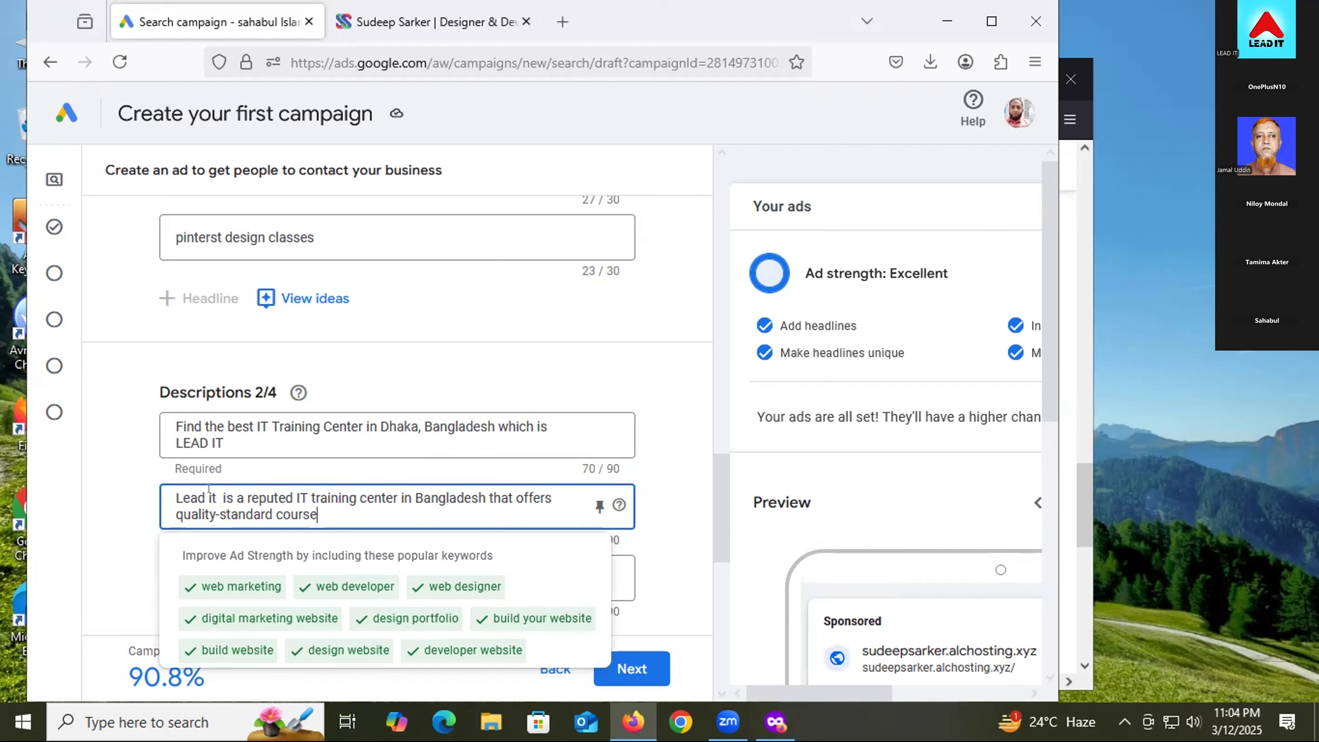
pyautogui.press('BackSpace')
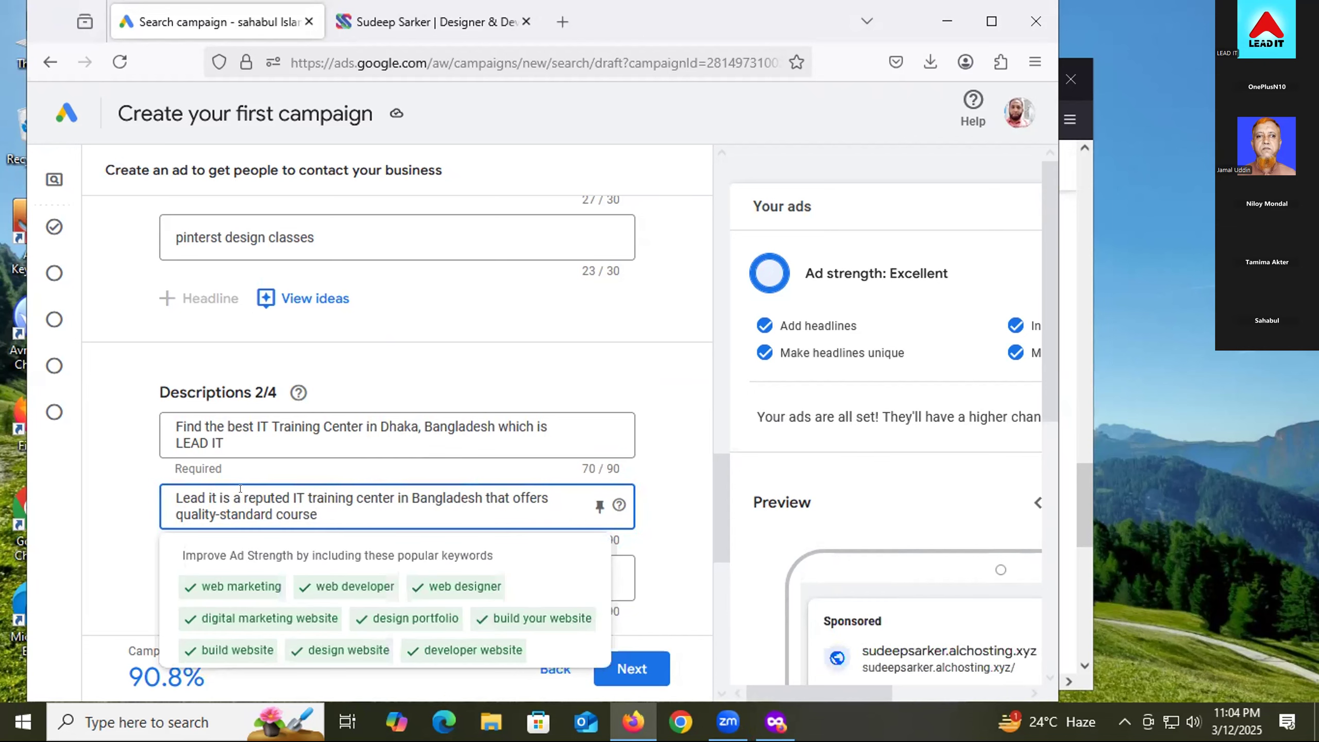
pyautogui.click(331, 511)
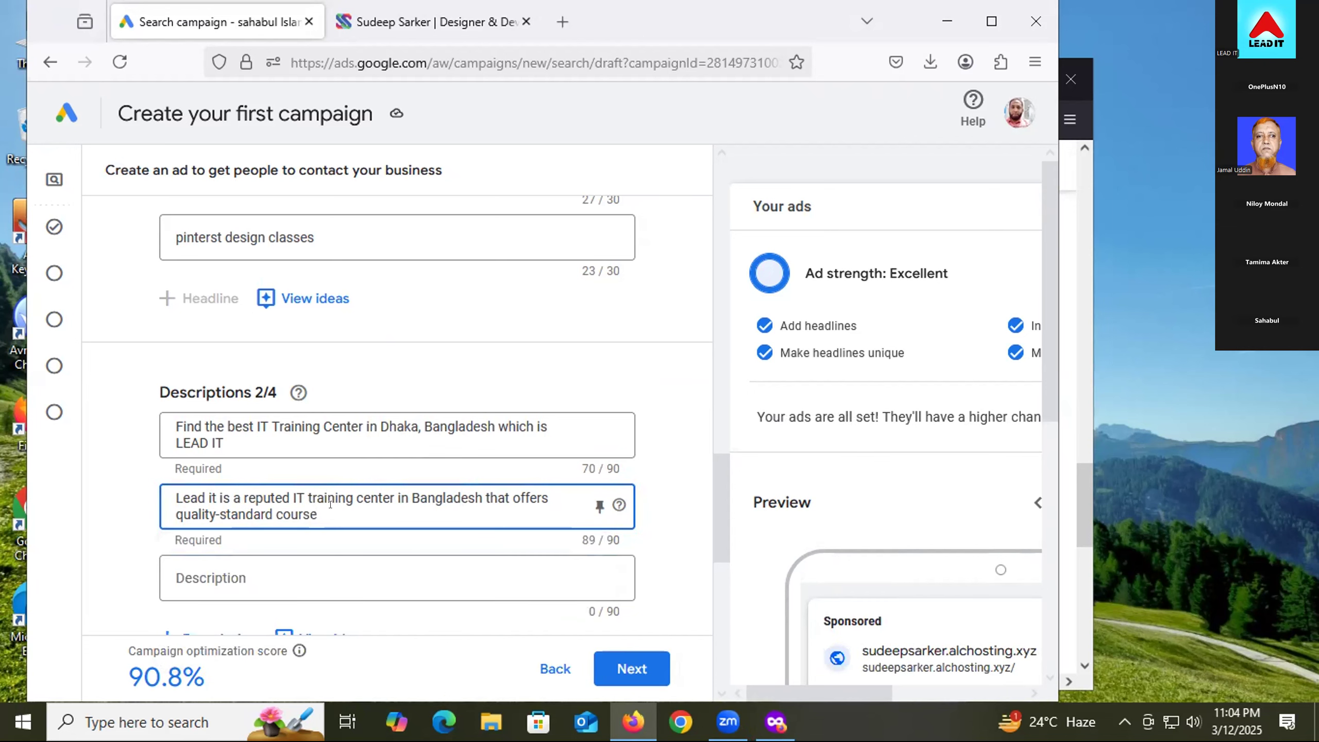
pyautogui.write('s')
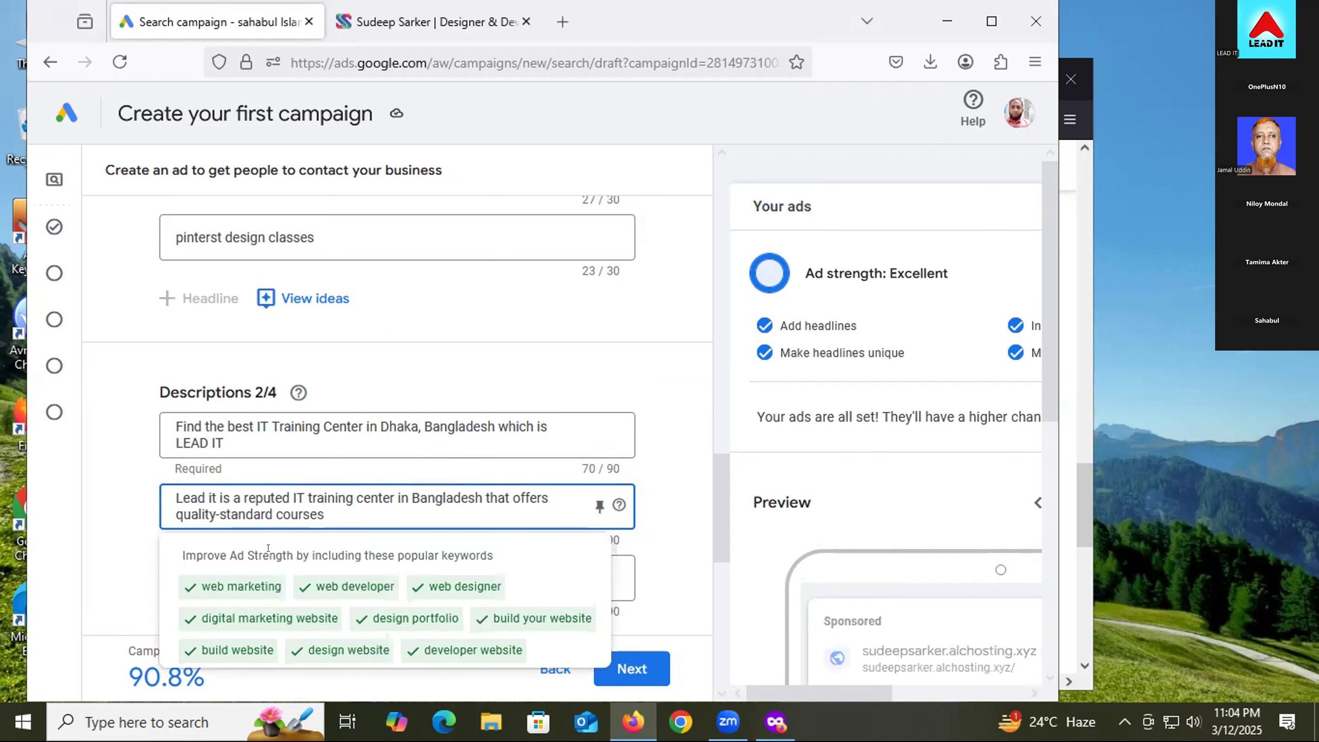
pyautogui.click(284, 577)
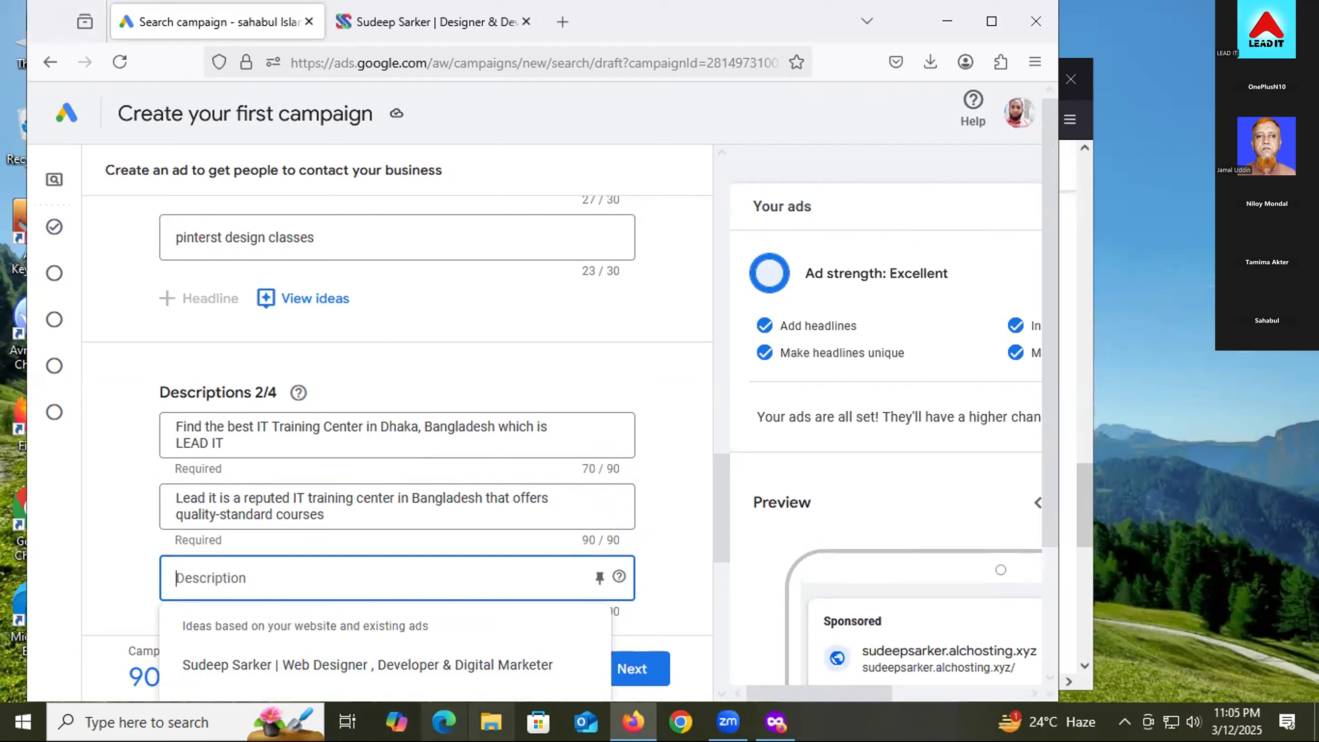
# - In the private browser window, copy the Bengali description from "আউটসোসিং" through "মেসেজ করুন," in the Unique IT Institute listing
pyautogui.moveTo(775, 723)
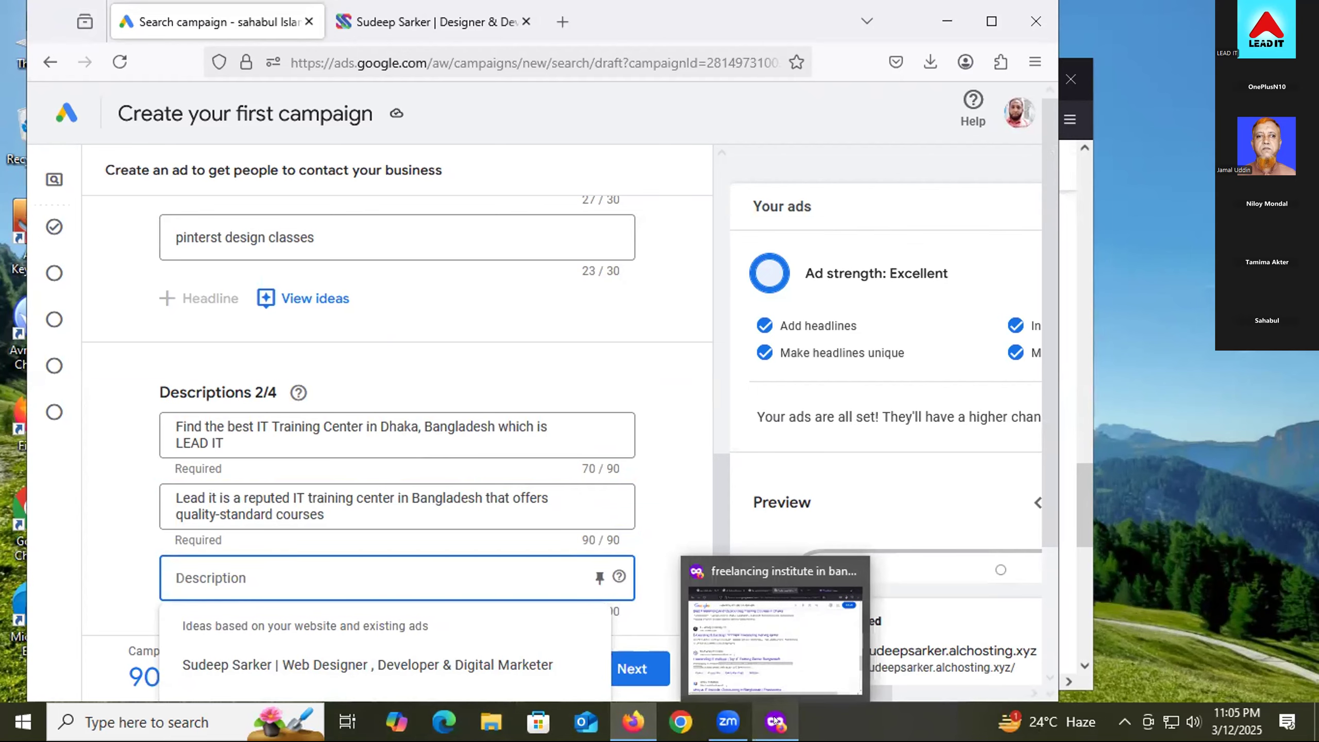
pyautogui.click(767, 644)
pyautogui.scroll(-1, 513, 529)
pyautogui.scroll(-5, 514, 528)
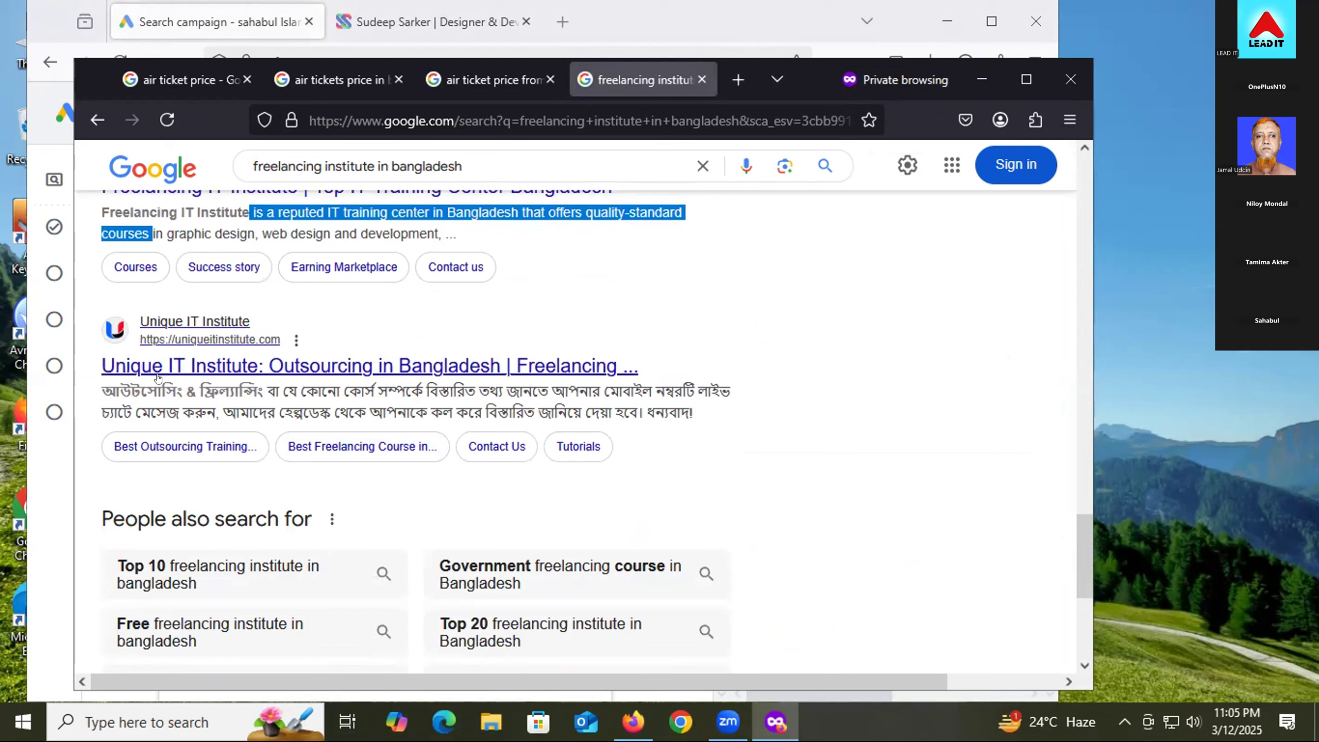
pyautogui.moveTo(98, 375); pyautogui.dragTo(222, 407)
pyautogui.hotkey('ctrl', 'c')
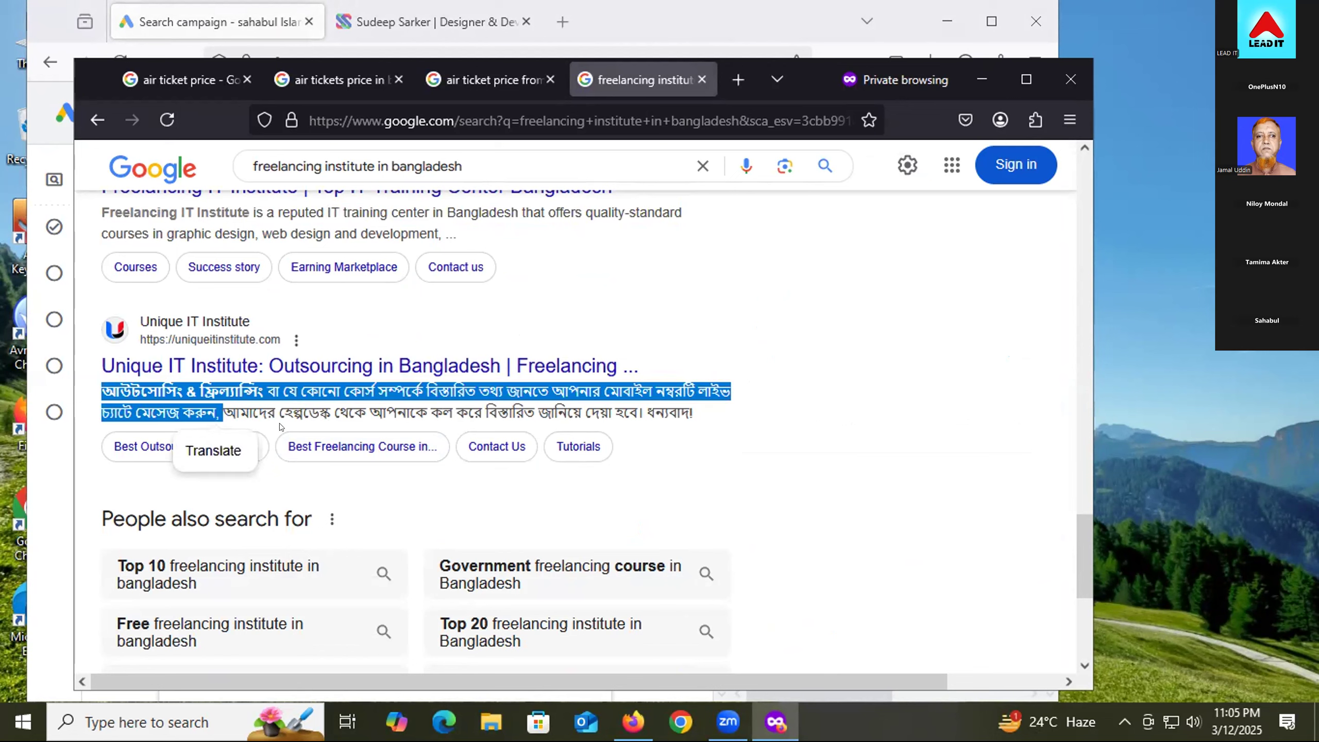
# - Return to the campaign window and paste the copied Bengali text into the third description
pyautogui.hotkey('alt', 'Tab')
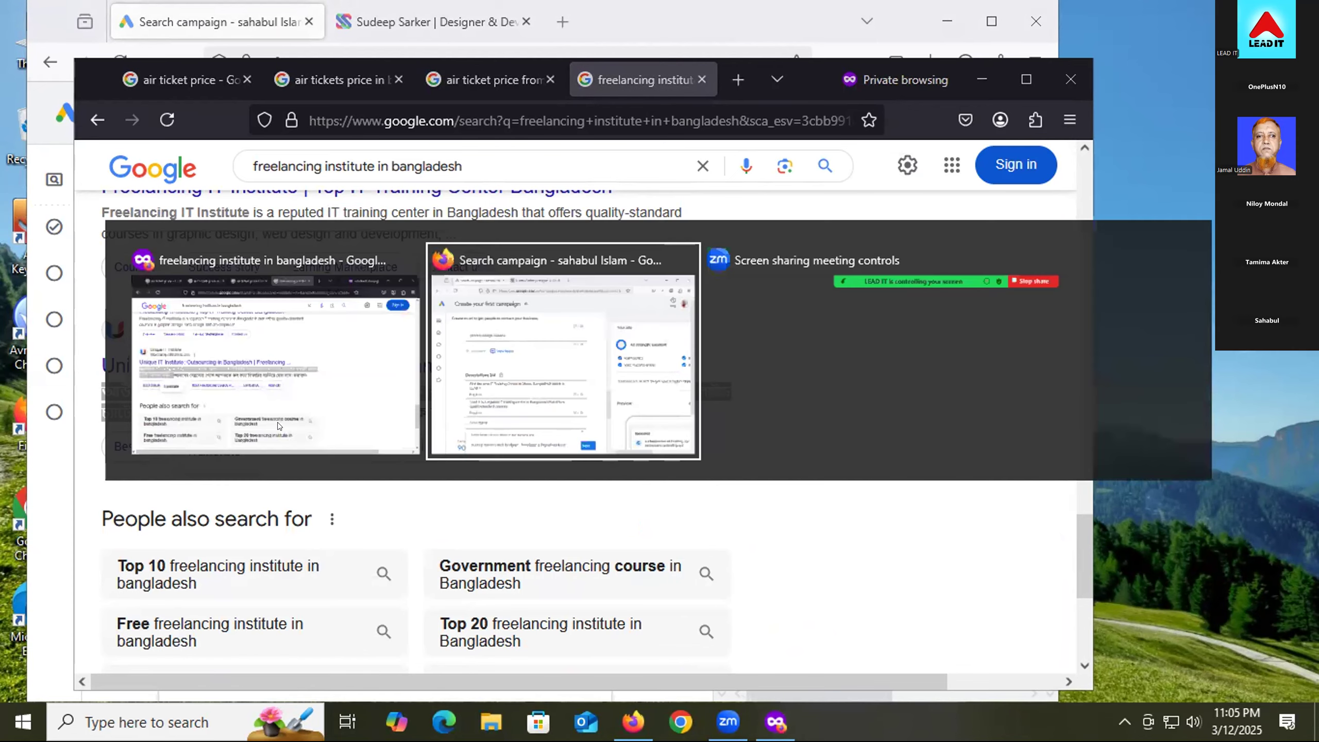
pyautogui.press('Tab')
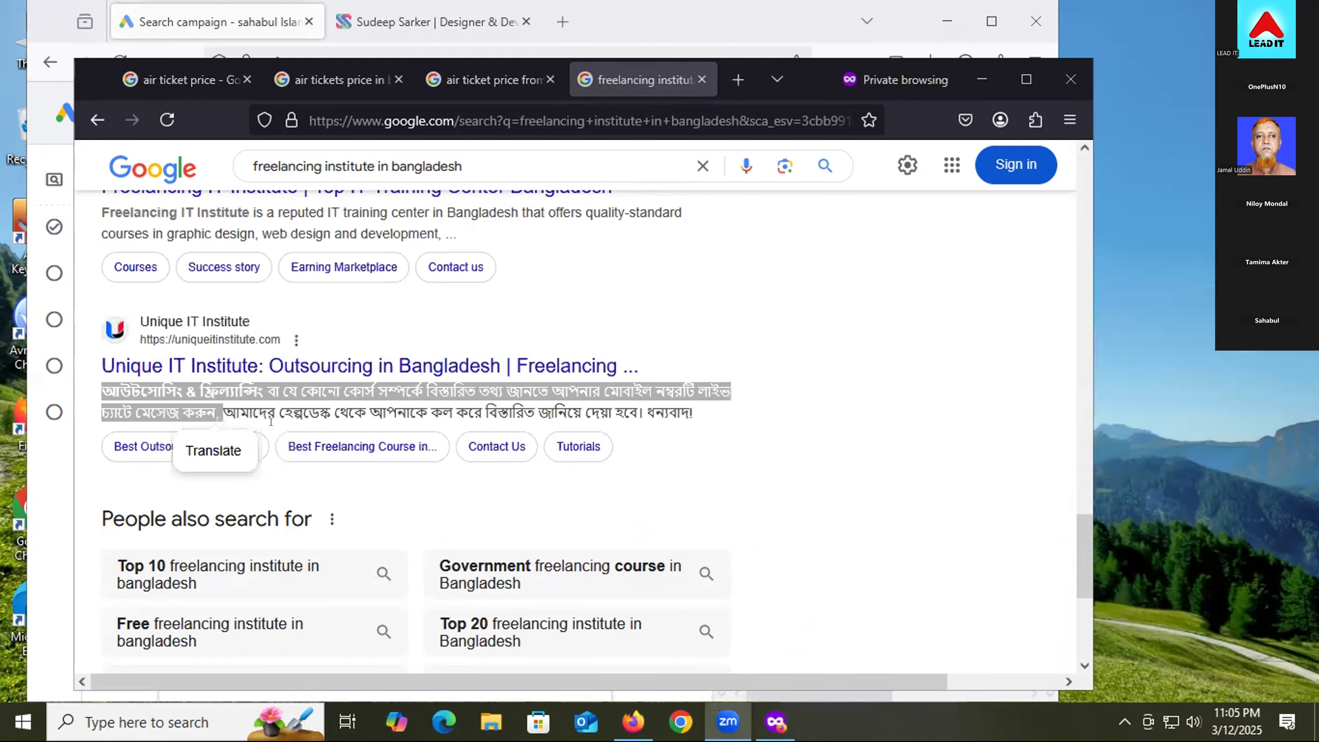
pyautogui.click(623, 24)
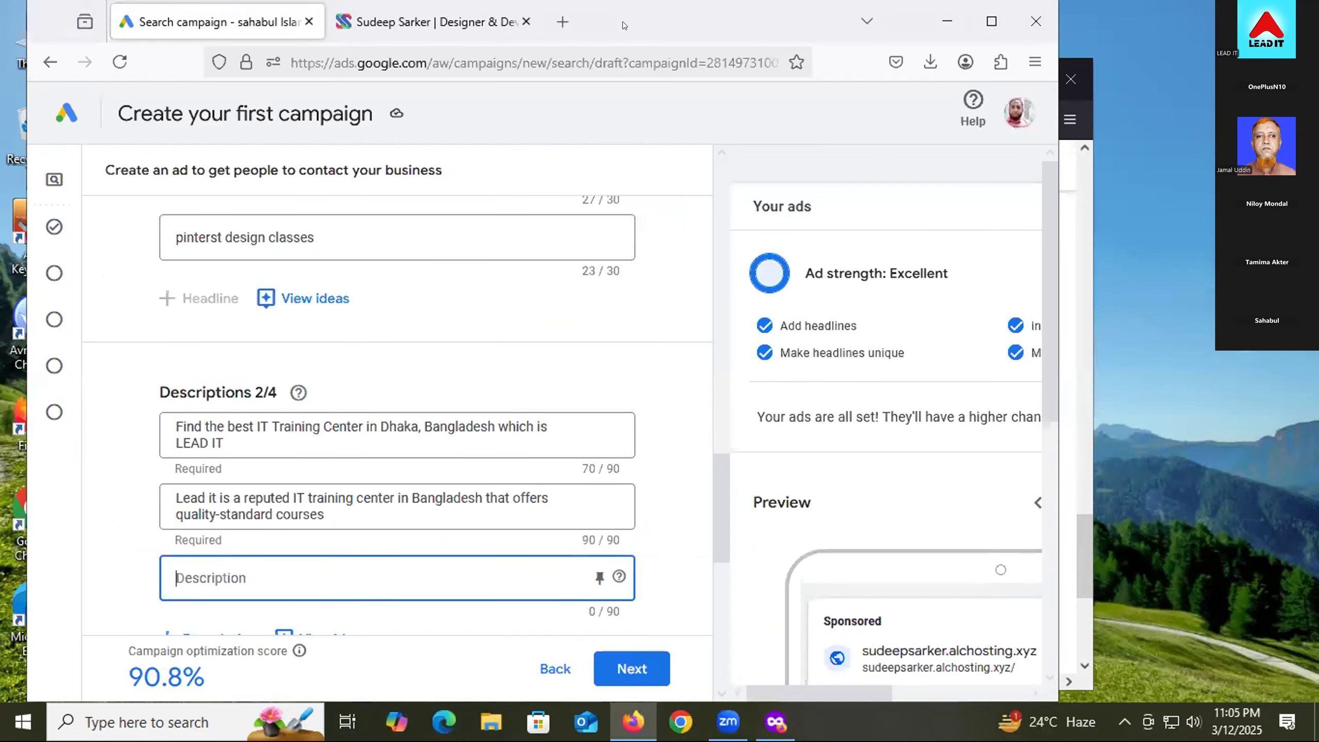
pyautogui.hotkey('ctrl', 'v')
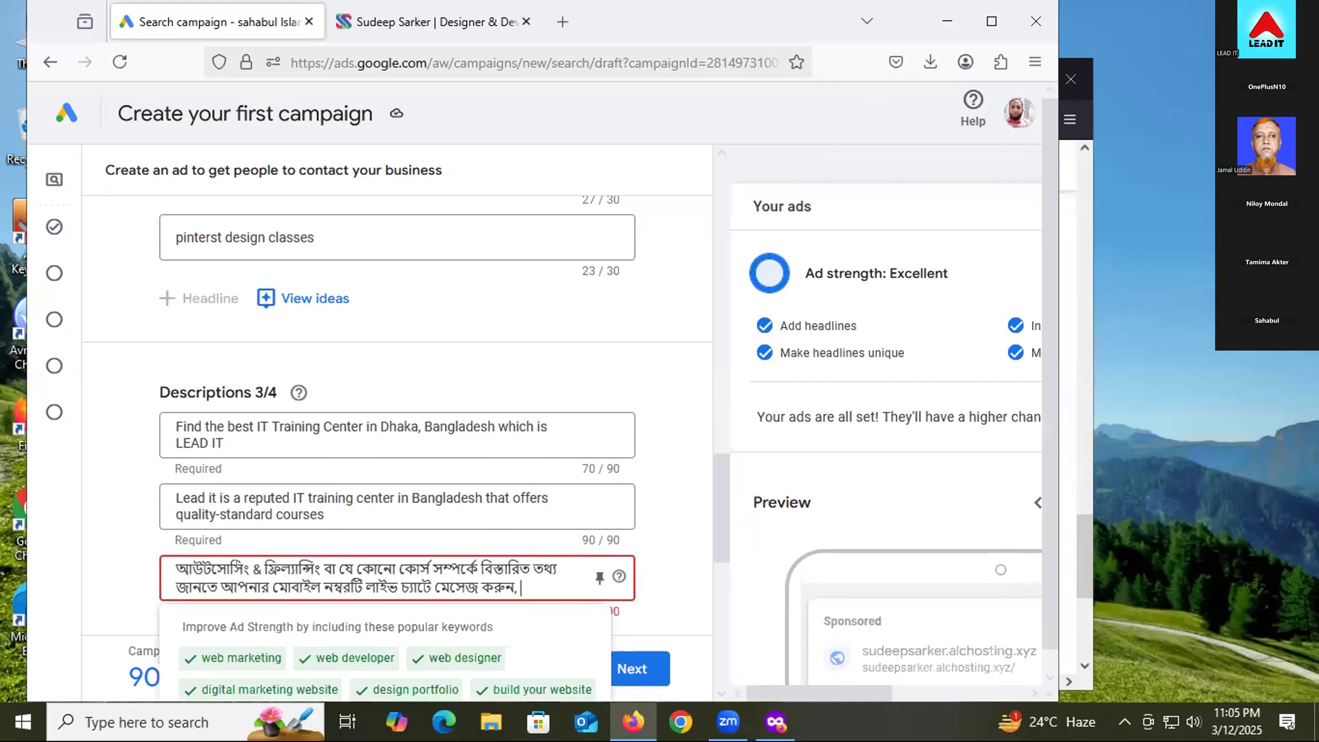
# - Try to shorten the third description by trimming its end, and replace it with the full copied text again
pyautogui.press('BackSpace')
pyautogui.press('BackSpace')
pyautogui.press('BackSpace')
pyautogui.press('BackSpace')
pyautogui.press('BackSpace')
pyautogui.press('BackSpace')
pyautogui.press('BackSpace')
pyautogui.press('BackSpace')
pyautogui.press('BackSpace')
pyautogui.press('BackSpace')
pyautogui.press('BackSpace')
pyautogui.press('BackSpace')
pyautogui.press('BackSpace')
pyautogui.press('BackSpace')
pyautogui.press('BackSpace')
pyautogui.press('BackSpace')
pyautogui.press('BackSpace')
pyautogui.press('BackSpace')
pyautogui.press('BackSpace')
pyautogui.press('BackSpace')
pyautogui.press('BackSpace')
pyautogui.press('BackSpace')
pyautogui.press('BackSpace')
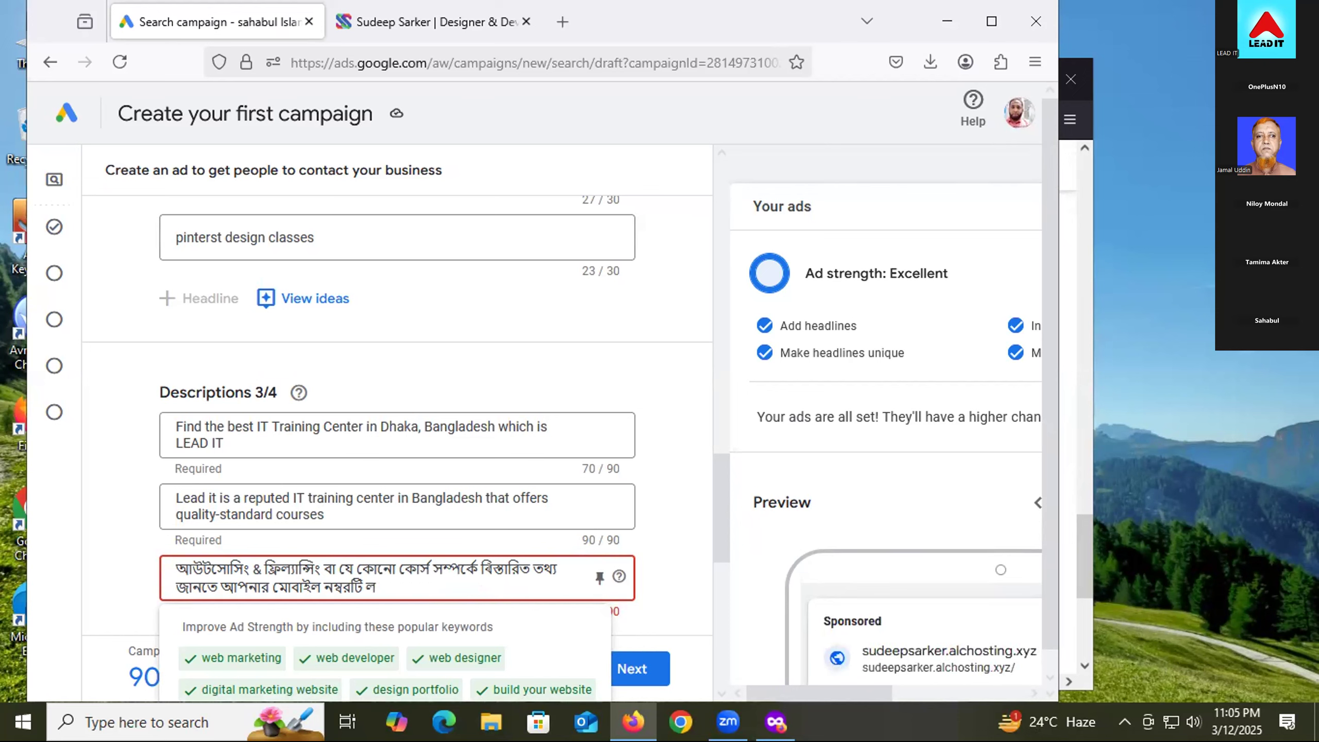
pyautogui.hotkey('ctrl', 'a')
pyautogui.hotkey('ctrl', 'v')
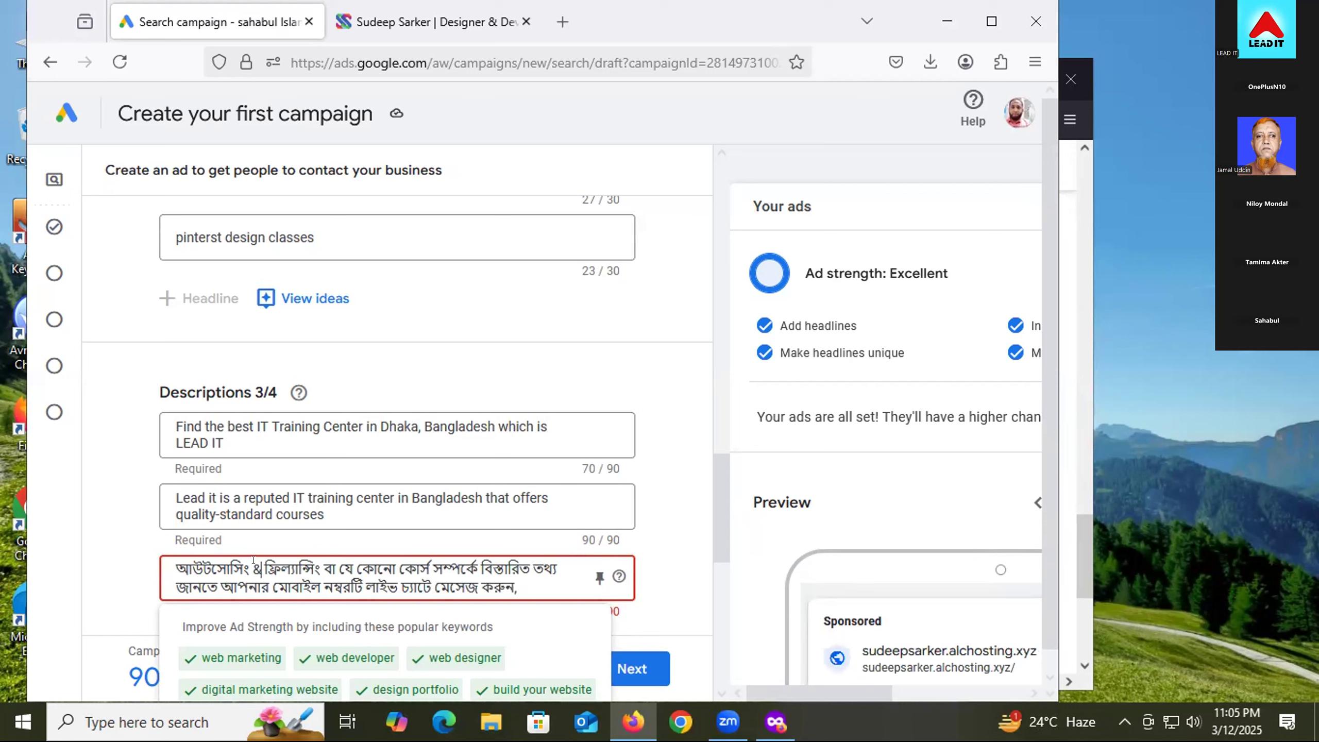
# - Remove "আউটসোসিং &" and the leftover space from the start of the third description
pyautogui.moveTo(262, 568); pyautogui.dragTo(112, 564)
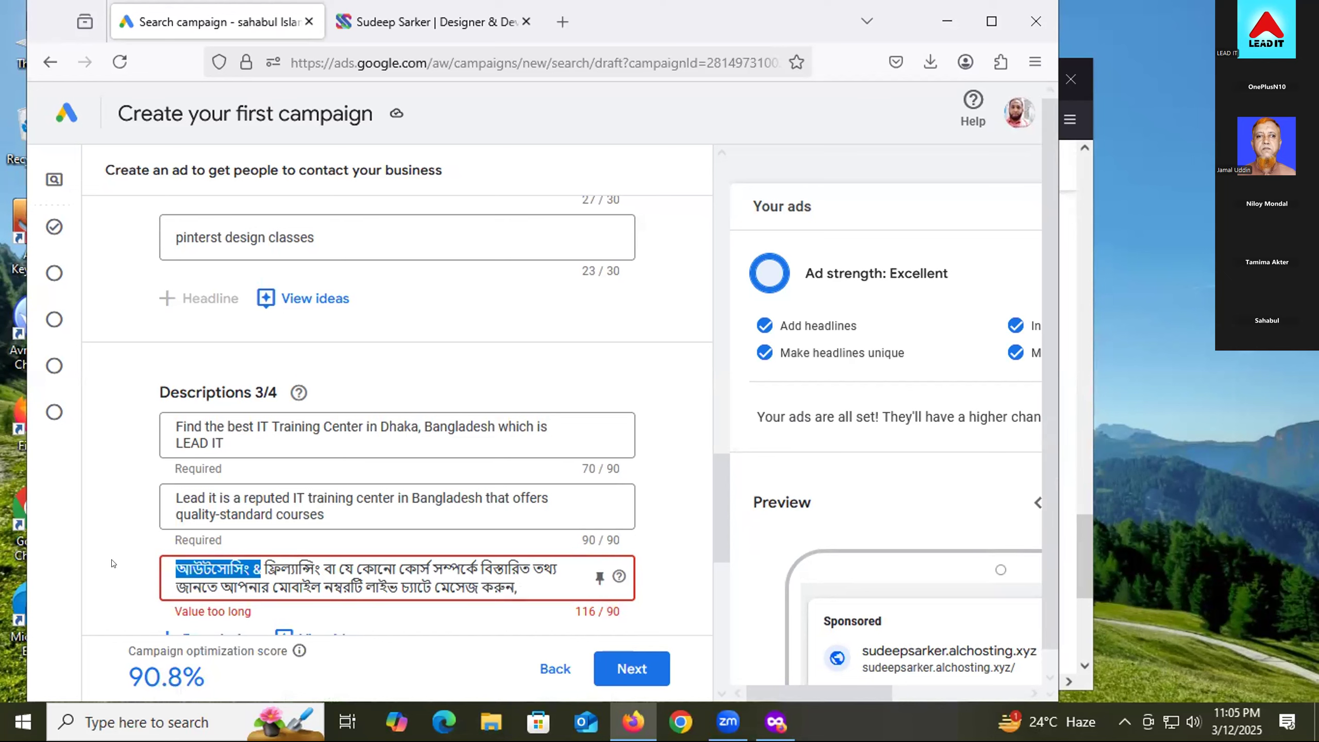
pyautogui.press('BackSpace')
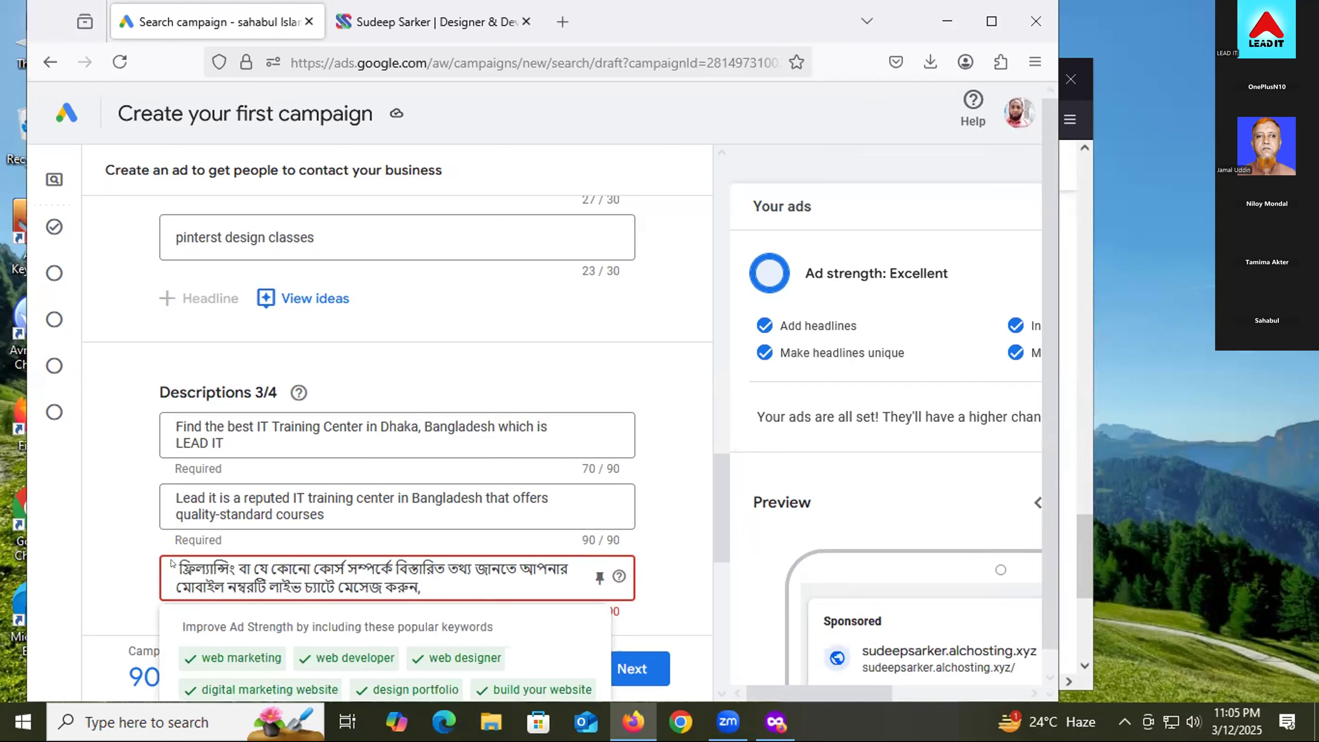
pyautogui.press('Delete')
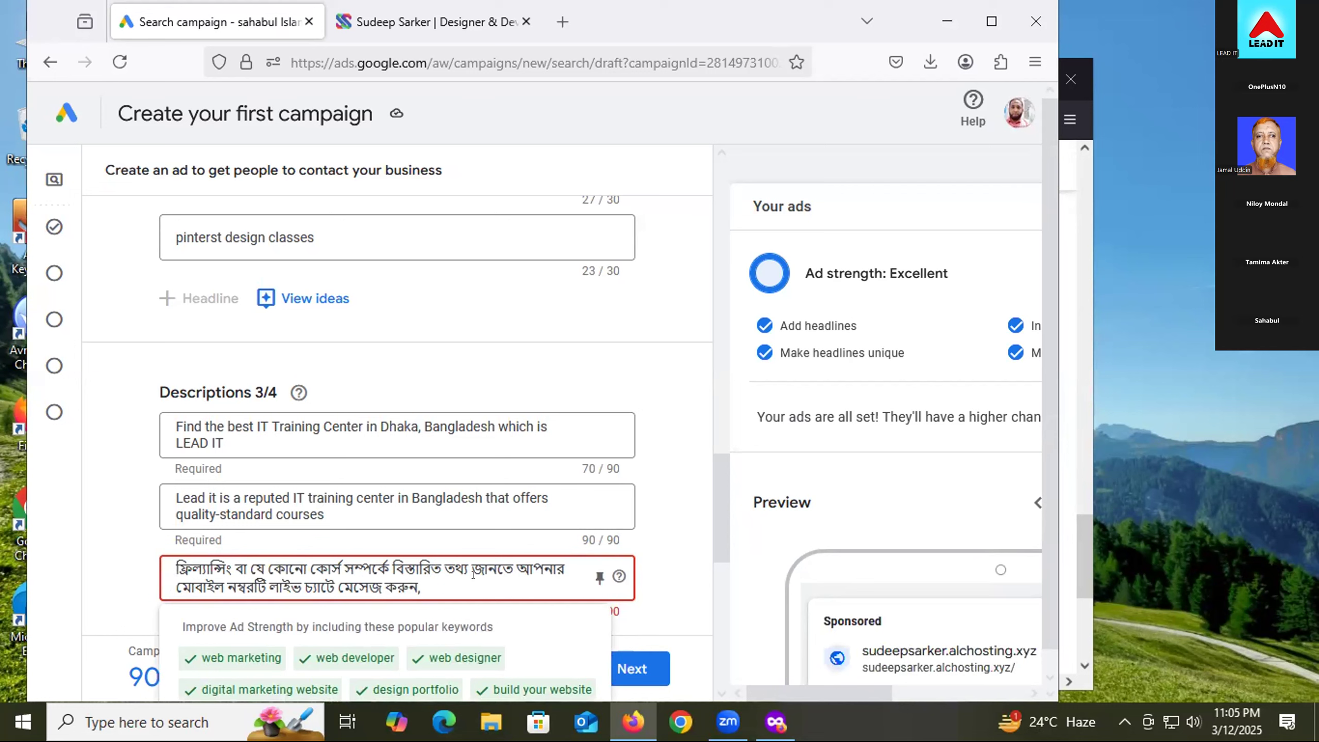
# - Shorten the third description by deleting "আপনার" before "মোবাইল" and the words "নম্বরটি লাইভ চ্যাটে" after it
pyautogui.moveTo(502, 560); pyautogui.dragTo(567, 560)
pyautogui.click(543, 561)
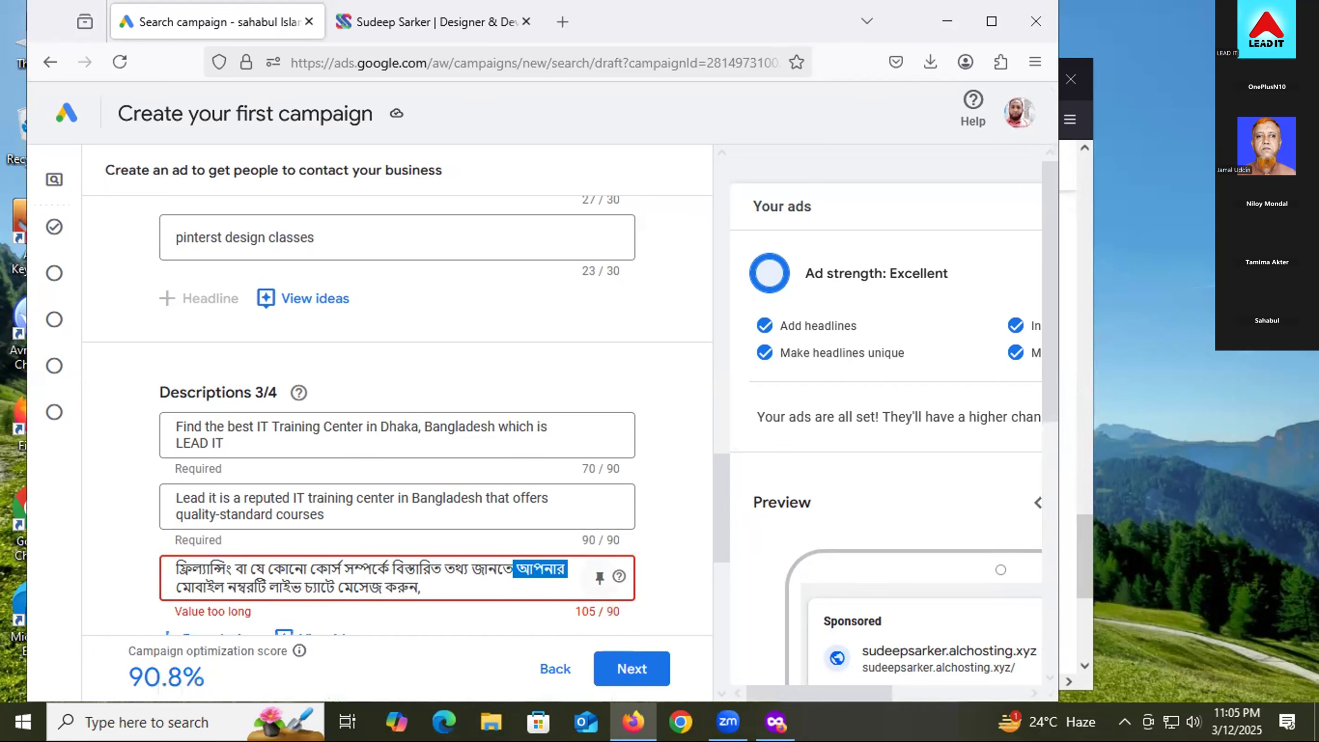
pyautogui.press('BackSpace')
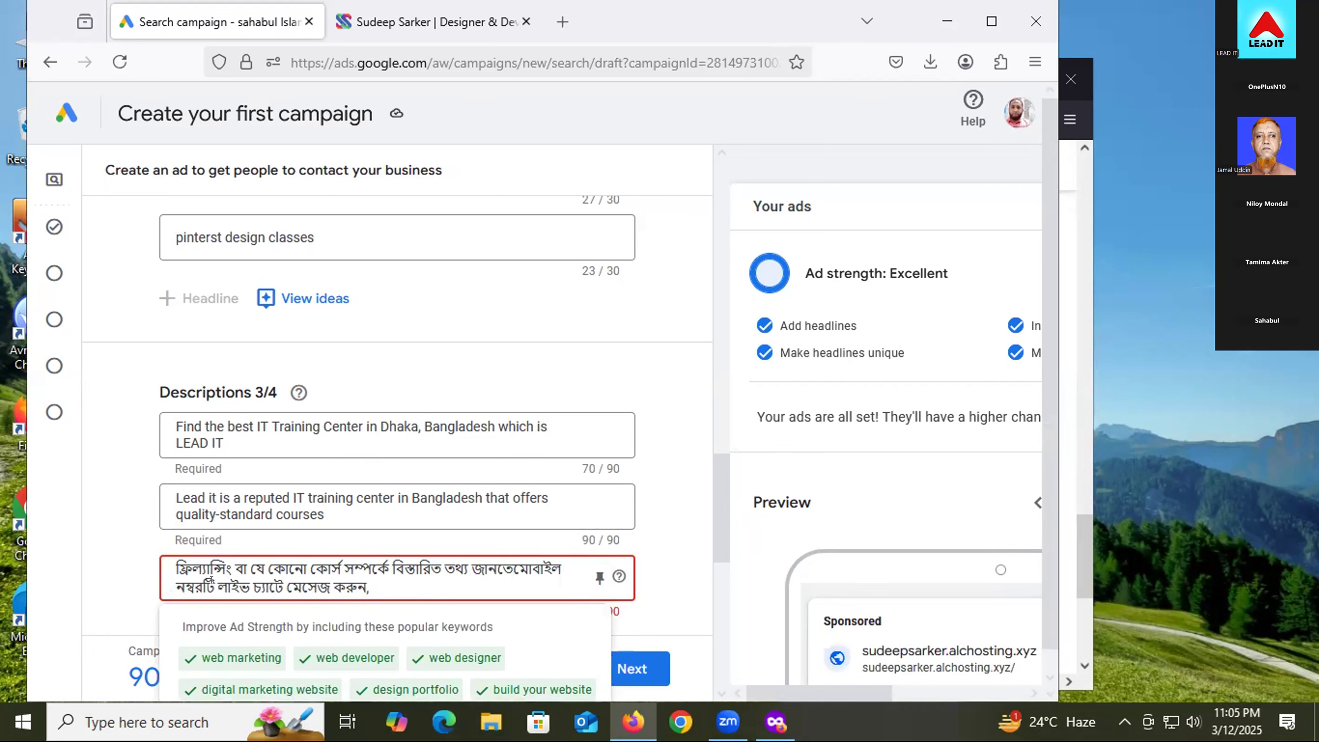
pyautogui.moveTo(283, 587); pyautogui.dragTo(166, 581)
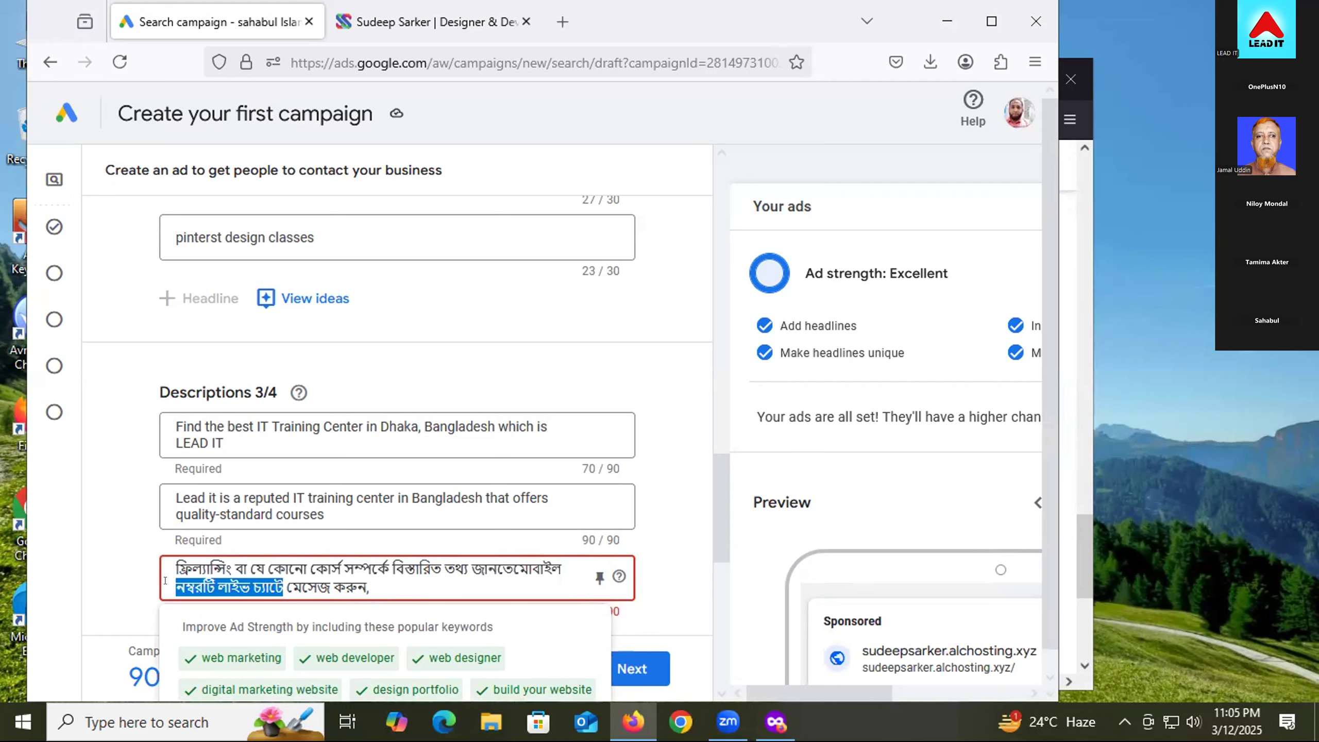
pyautogui.press('BackSpace')
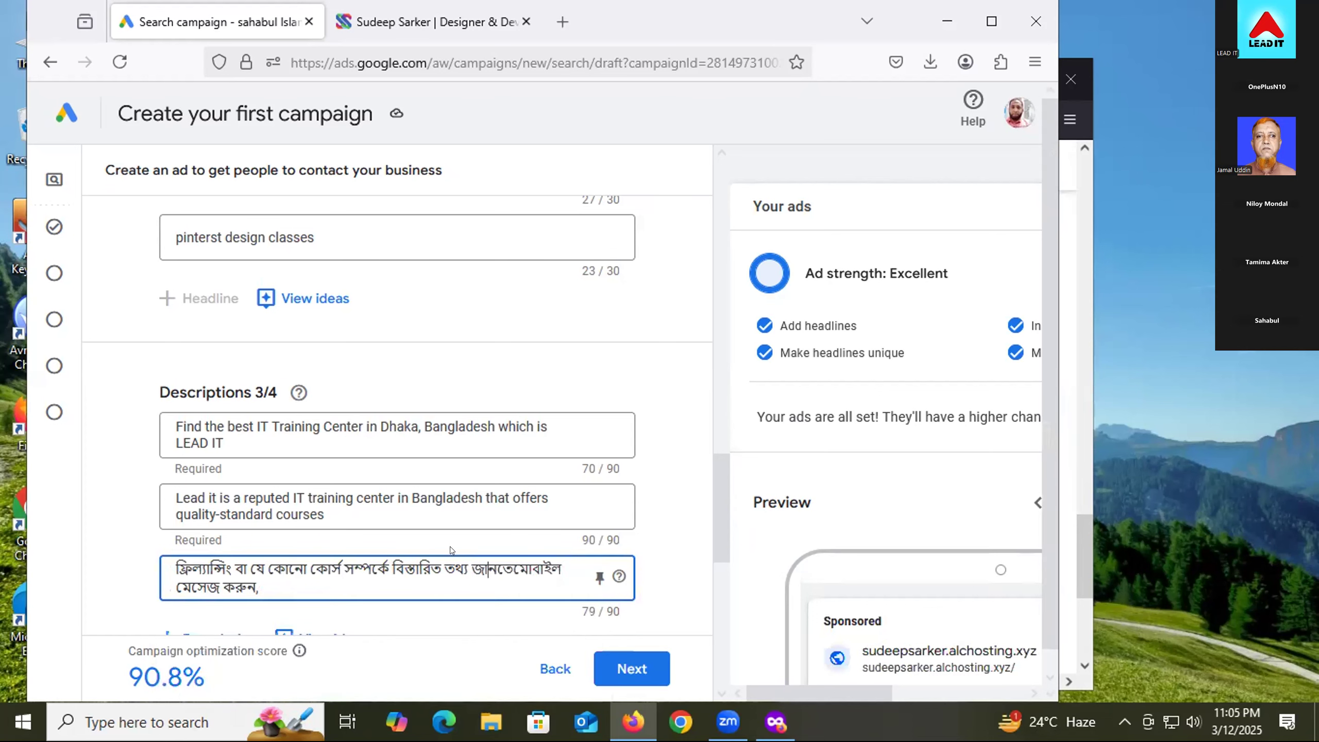
# - Separate "জানতে" and "মোবাইল" with a space, remove the third description's trailing comma, and go to the fourth description
pyautogui.click(517, 567)
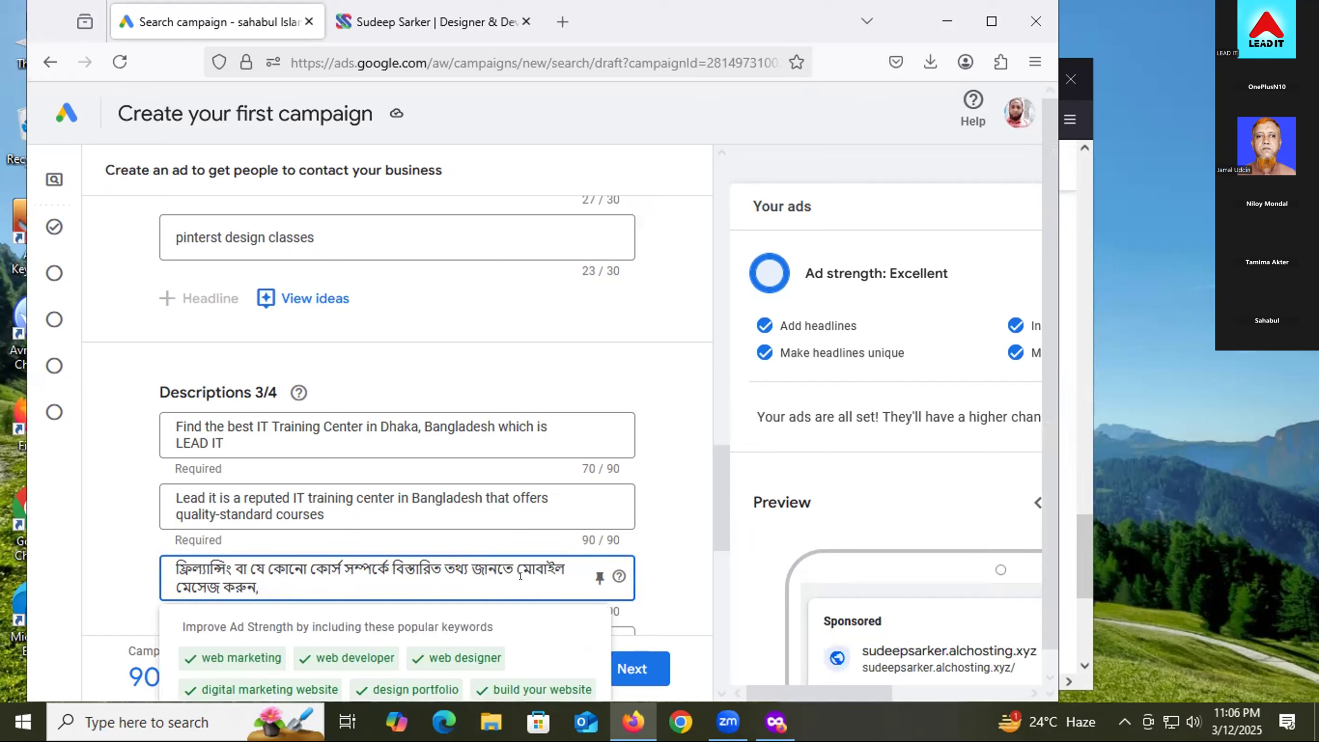
pyautogui.click(261, 588)
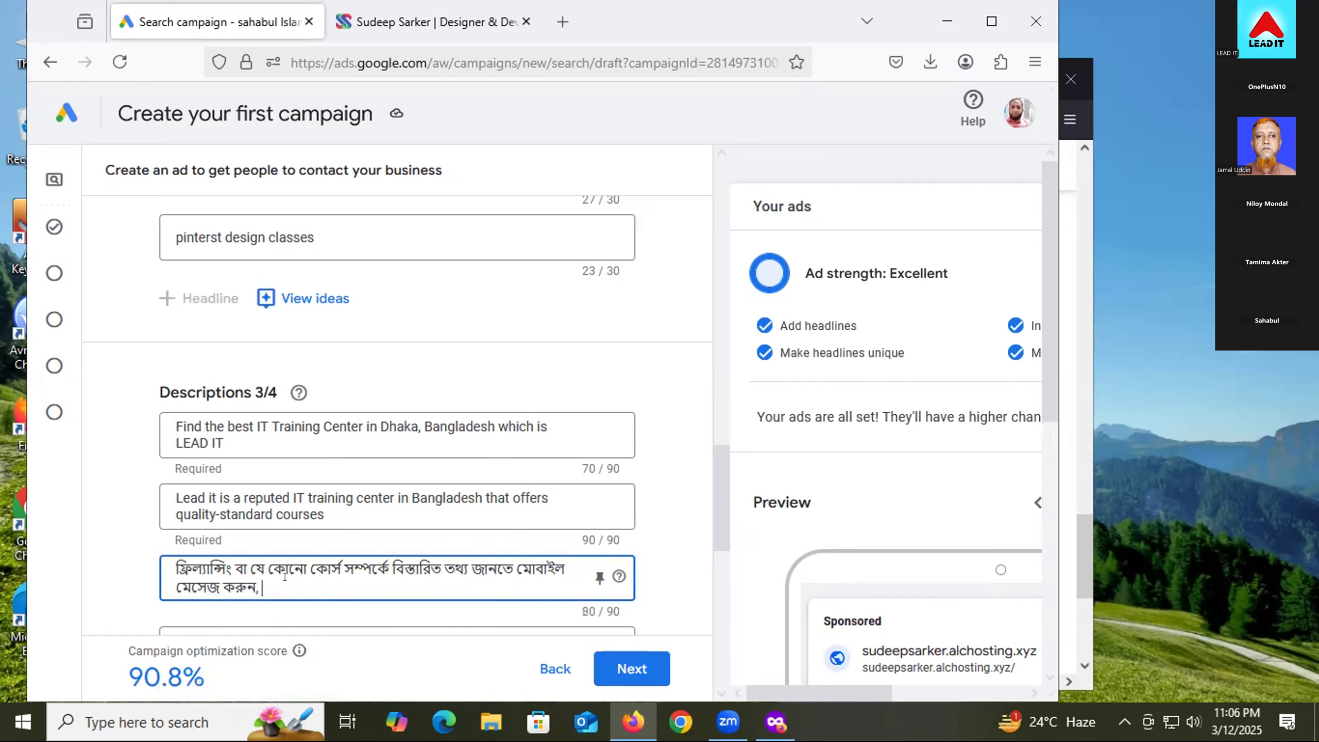
pyautogui.press('BackSpace')
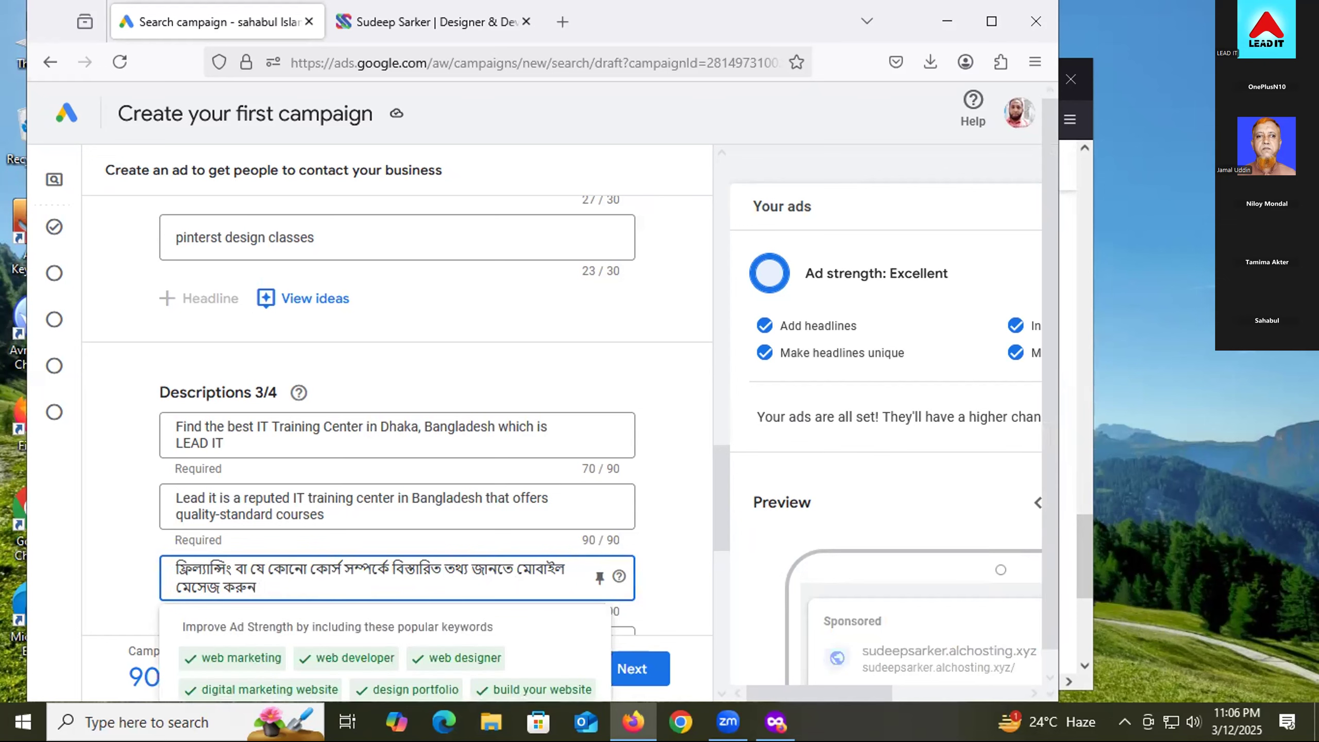
pyautogui.click(154, 503)
pyautogui.scroll(-2, 154, 503)
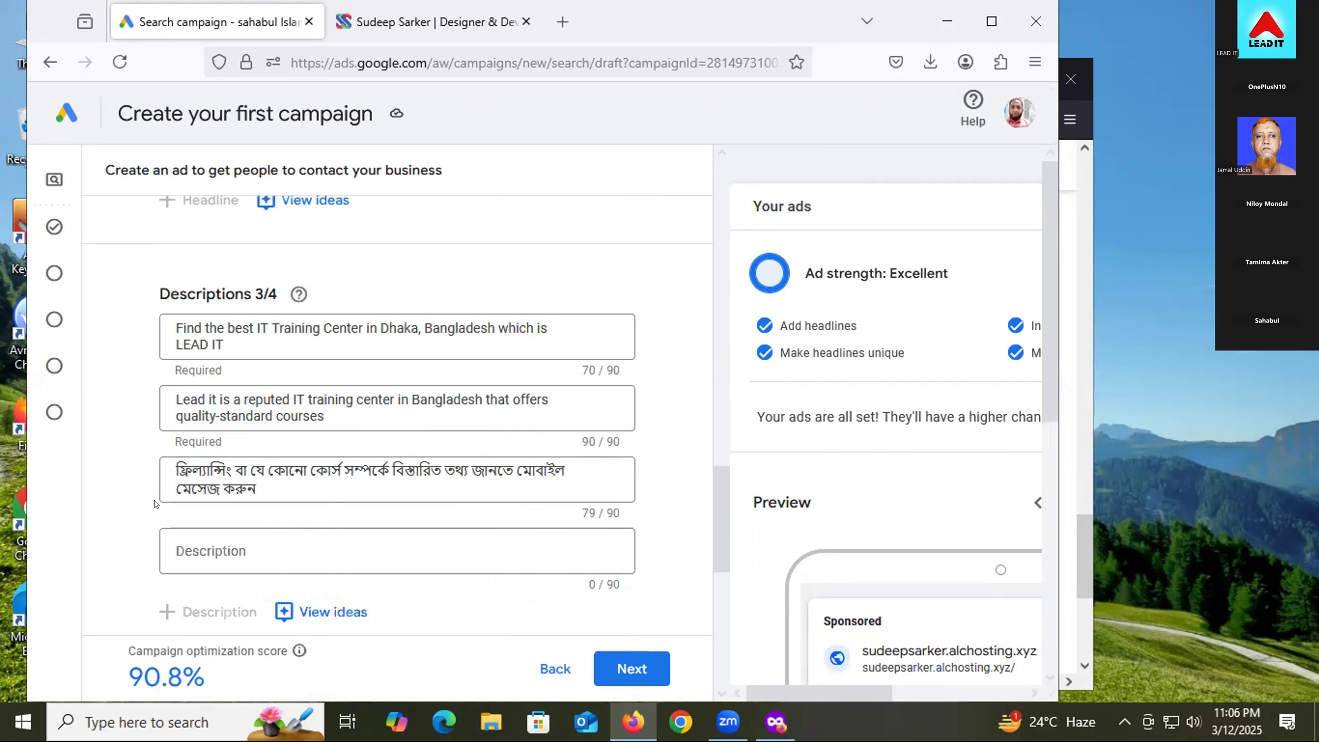
pyautogui.click(235, 550)
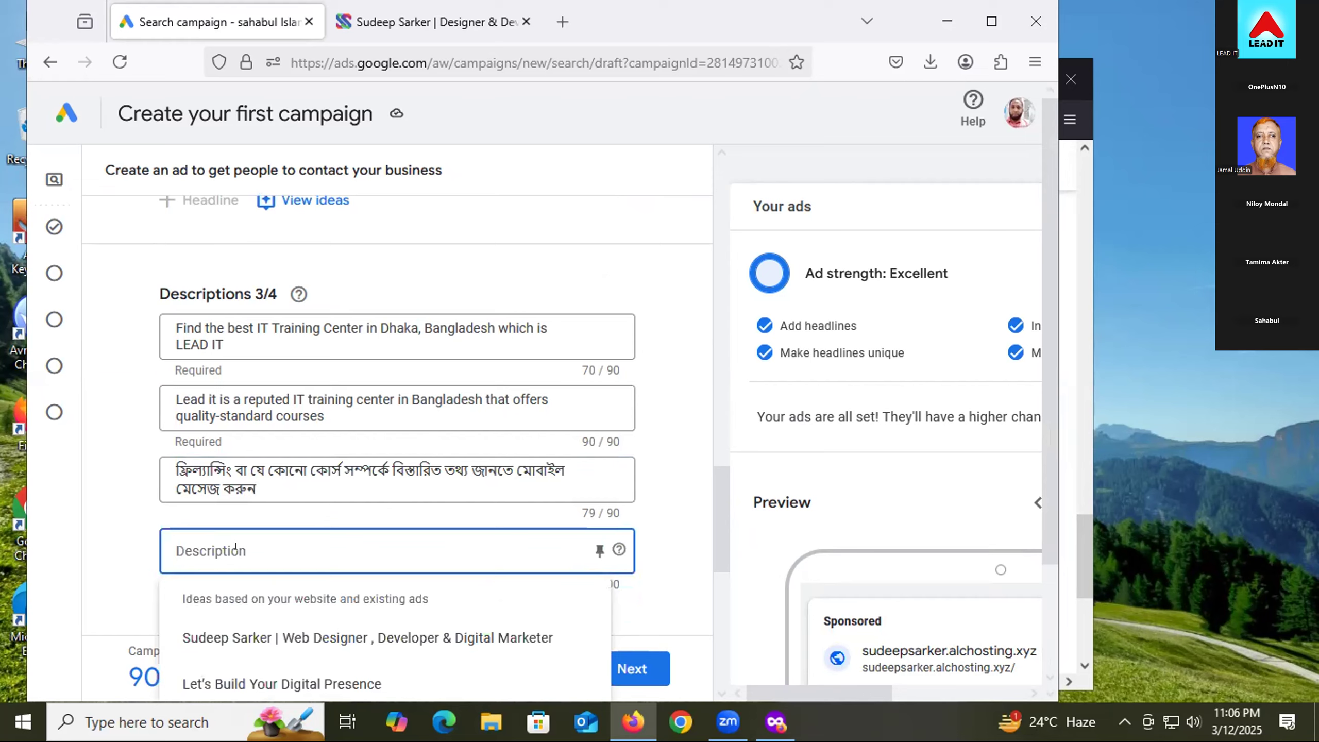
# - In the private browser window, copy "Top Best Online Freelancing Training Courses Institute in" from the eShikhon.com listing
pyautogui.hotkey('alt', 'Tab')
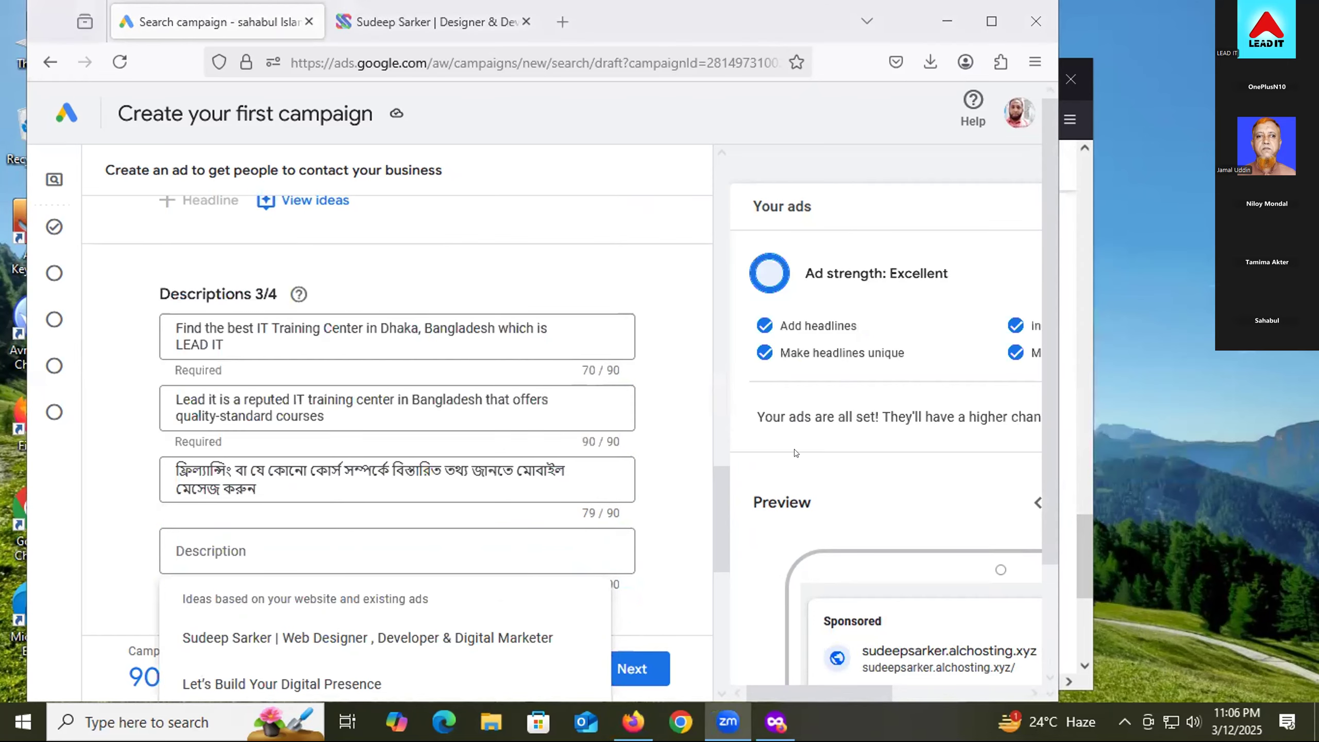
pyautogui.click(776, 721)
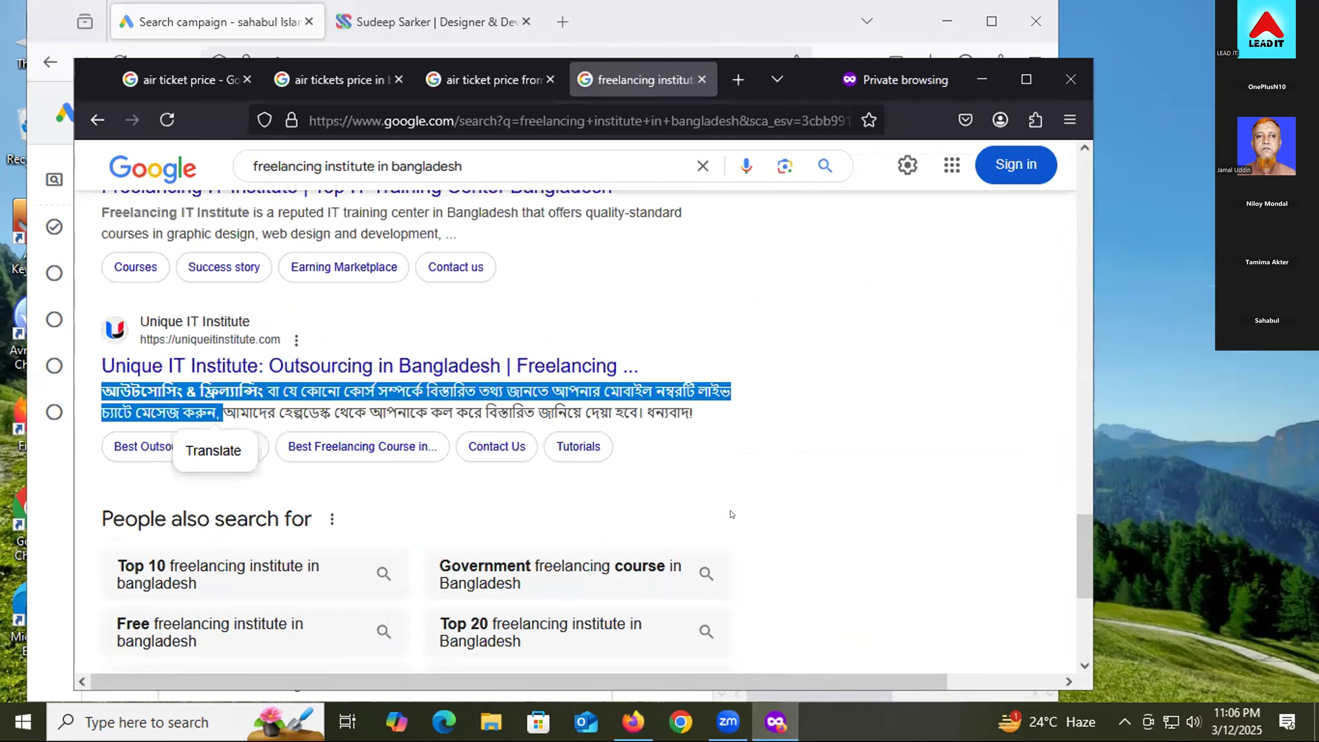
pyautogui.scroll(-5, 732, 515)
pyautogui.scroll(9, 329, 421)
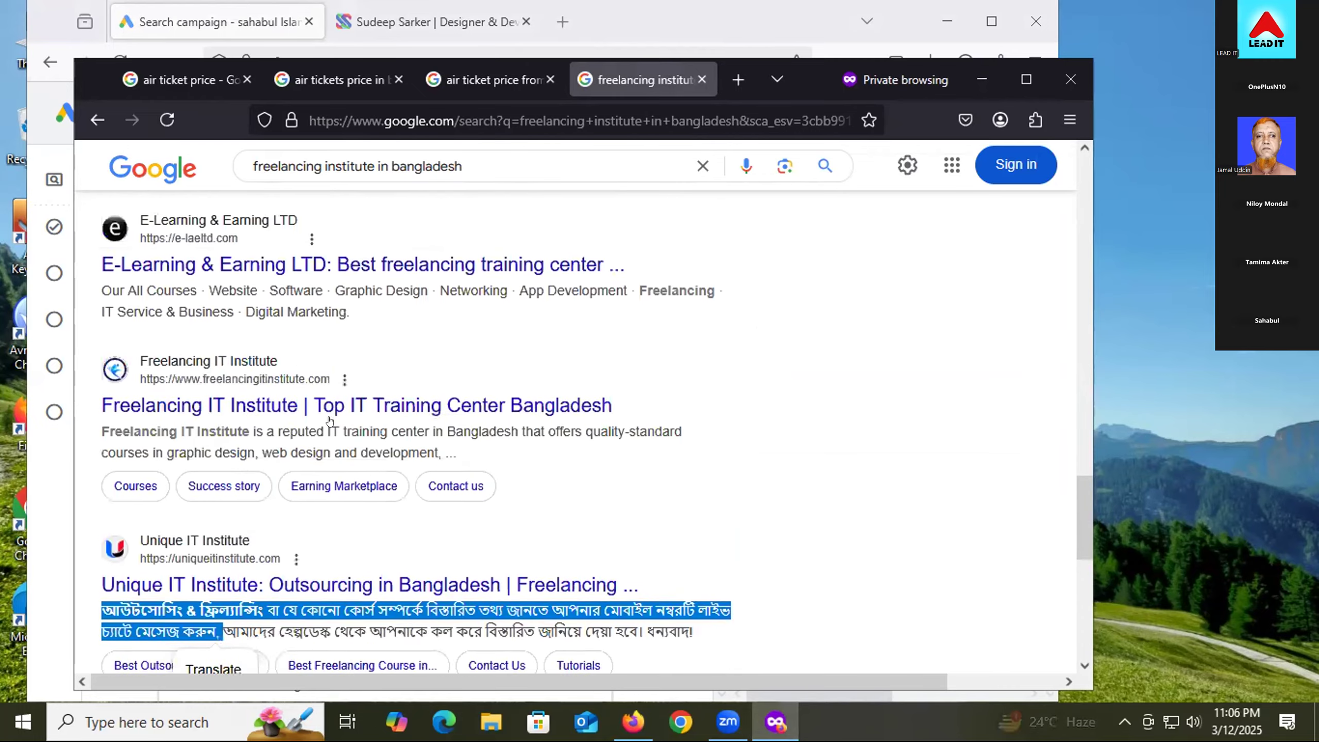
pyautogui.scroll(10, 329, 421)
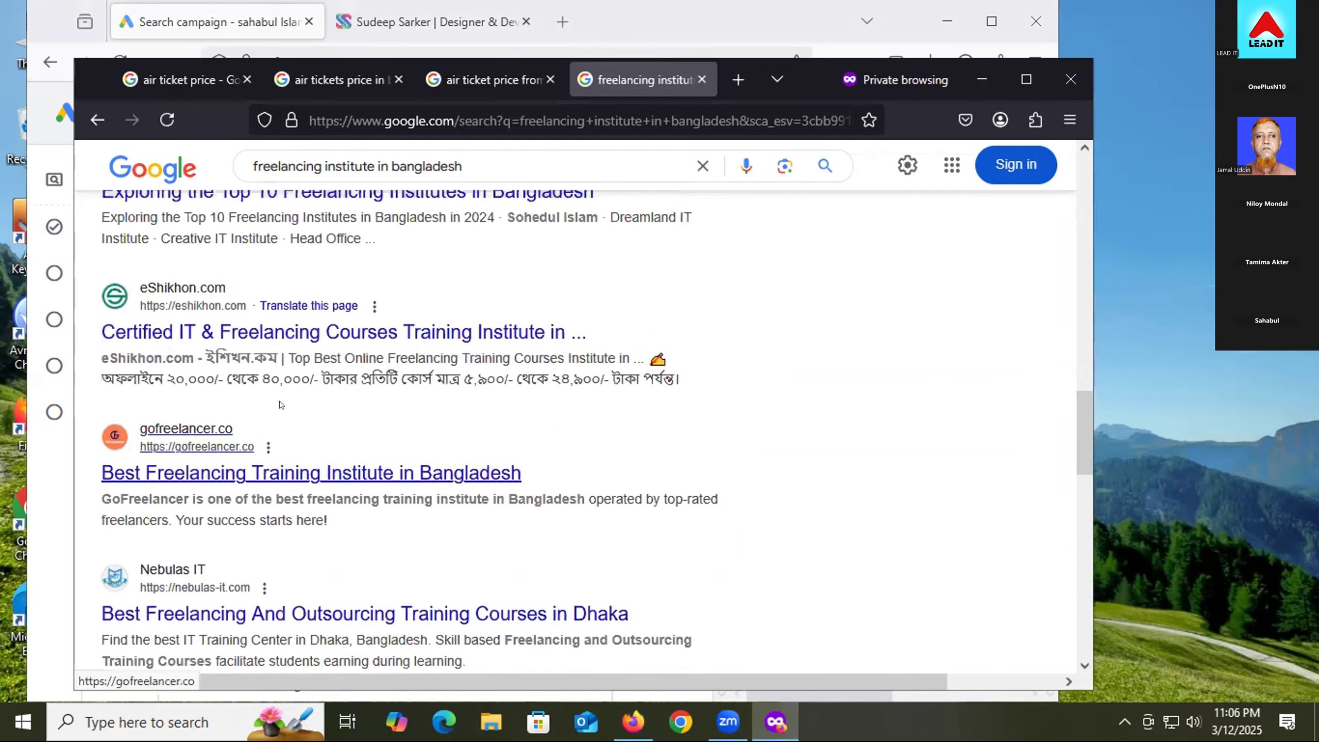
pyautogui.scroll(3, 280, 405)
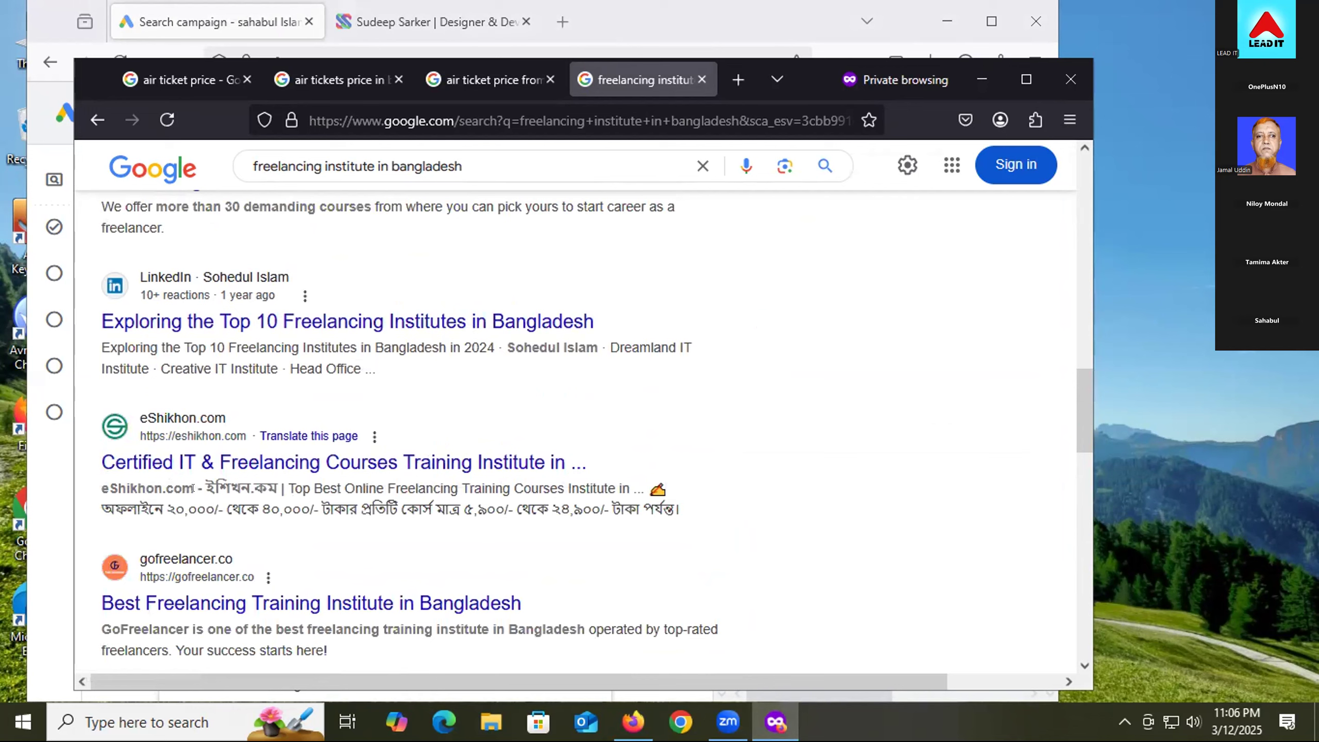
pyautogui.moveTo(288, 488); pyautogui.dragTo(623, 474)
pyautogui.hotkey('ctrl', 'c')
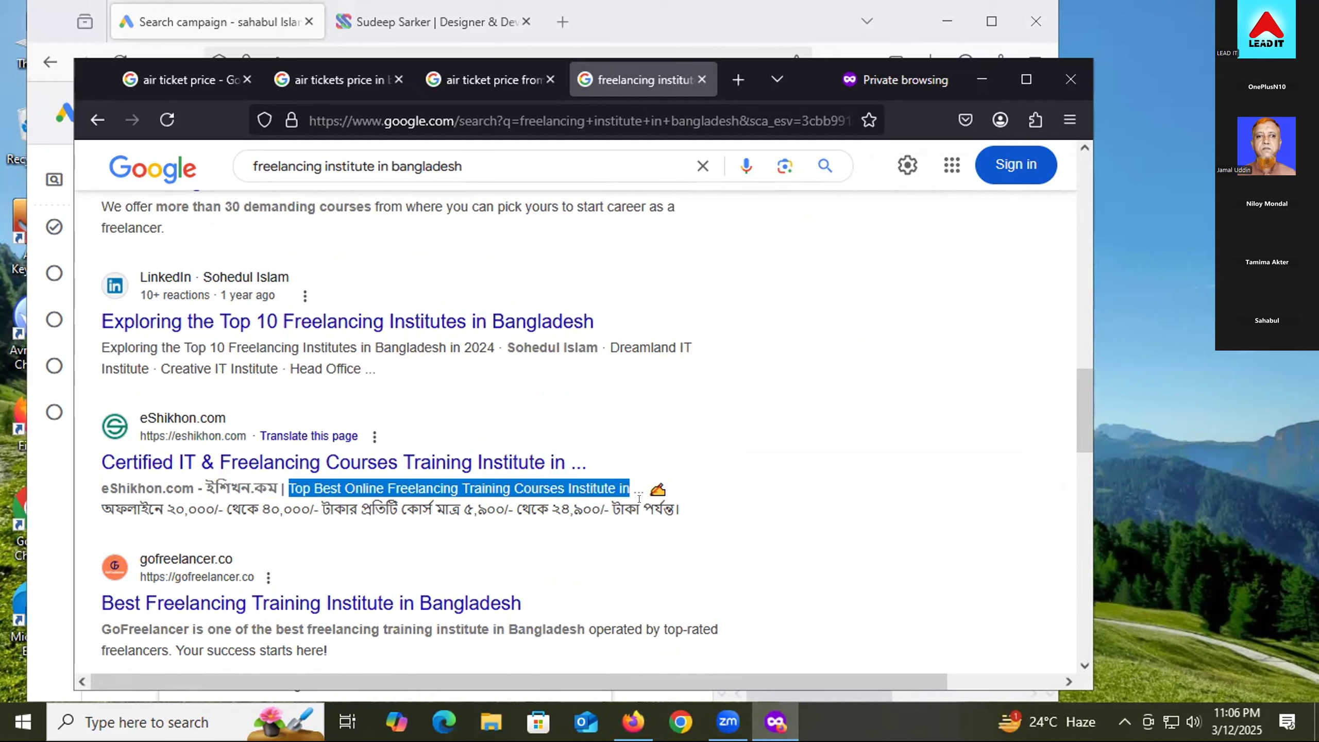
# - Back in the campaign window, begin the fourth description with "Lead it" and paste the copied listing text after it
pyautogui.click(696, 82)
pyautogui.click(686, 27)
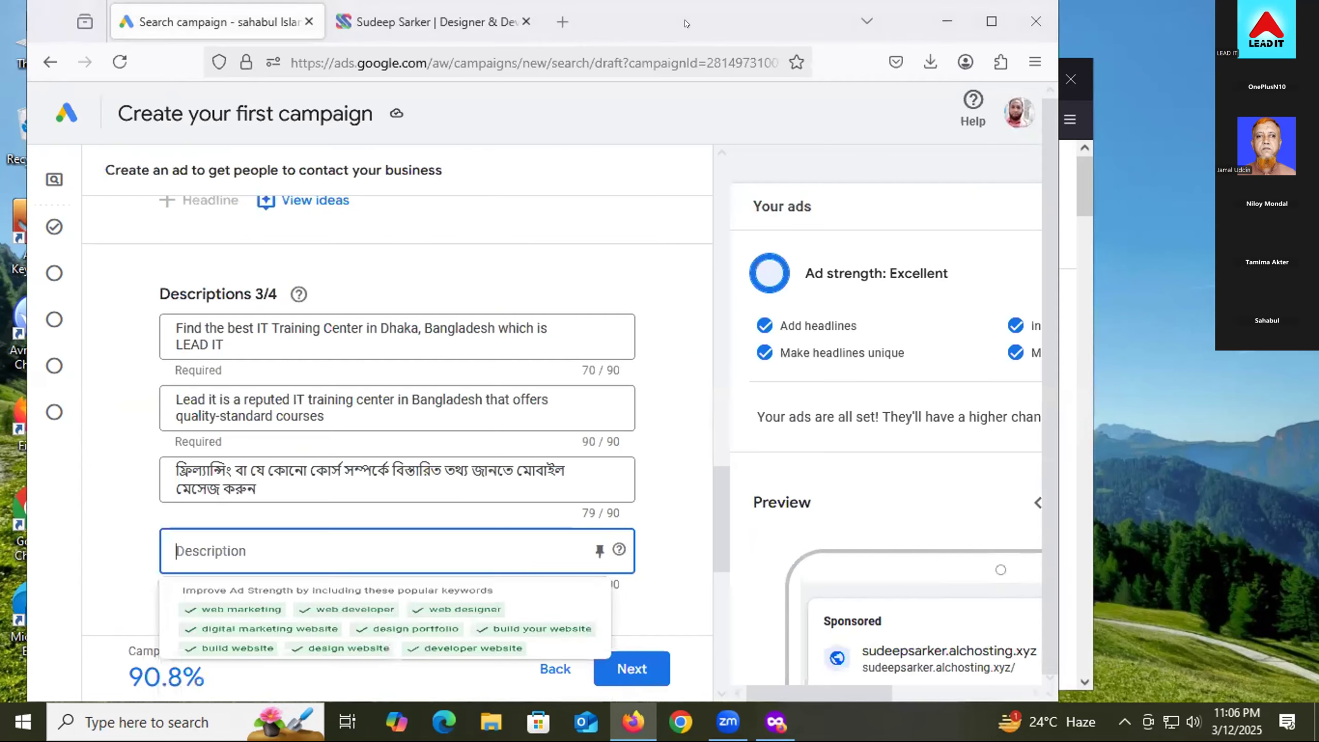
pyautogui.click(267, 532)
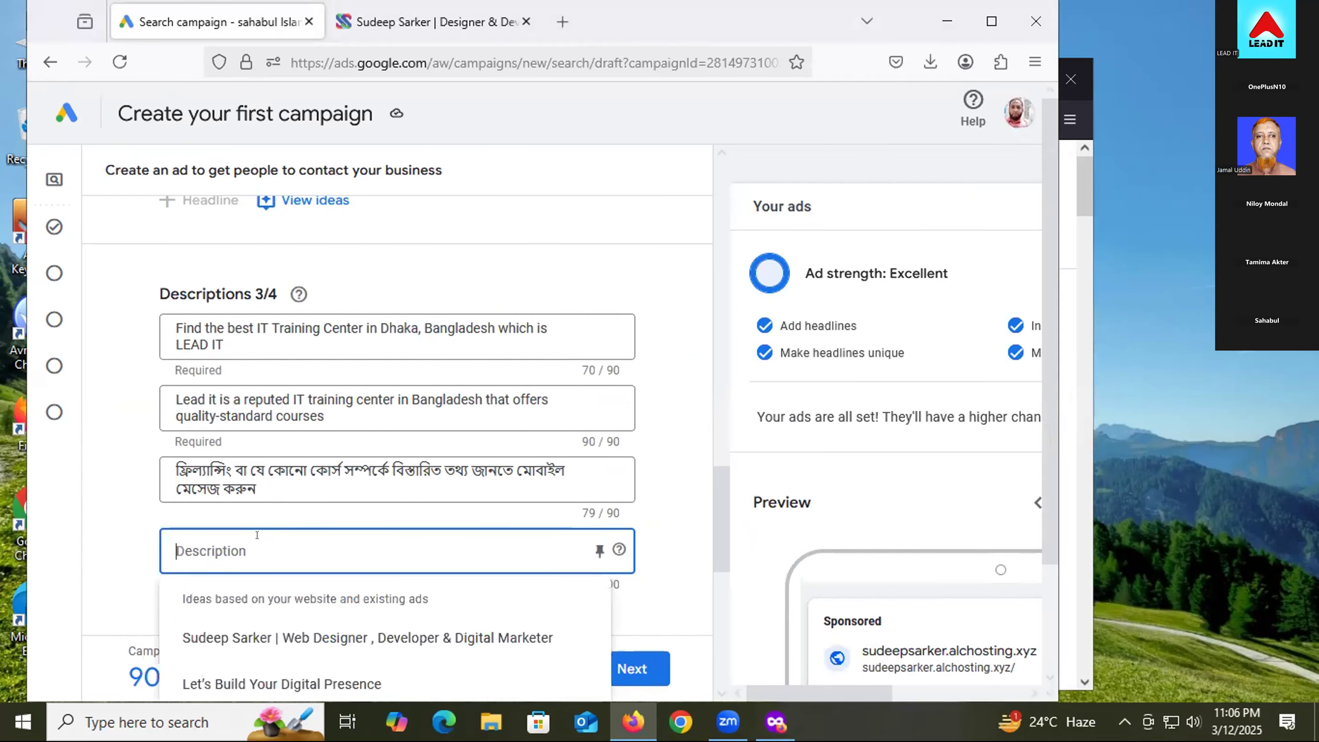
pyautogui.write('l')
pyautogui.press('BackSpace')
pyautogui.write('L')
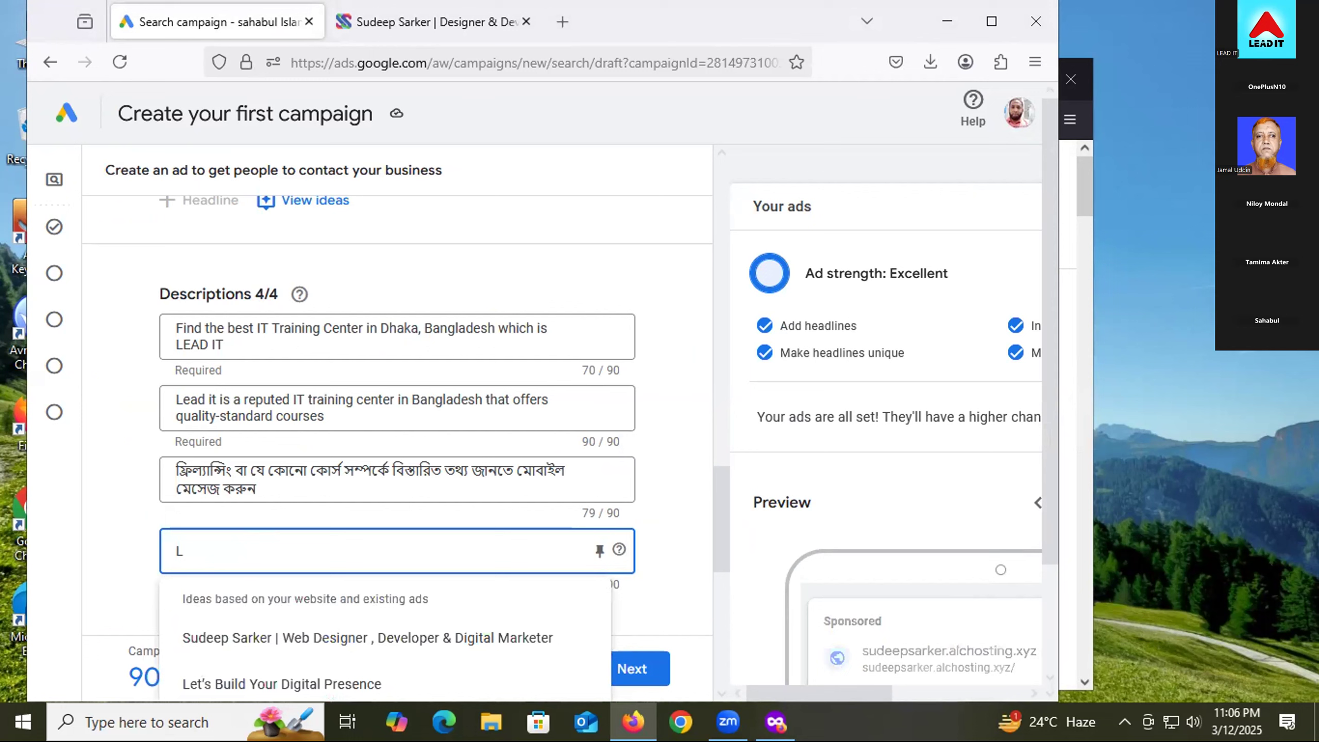
pyautogui.write('ead it')
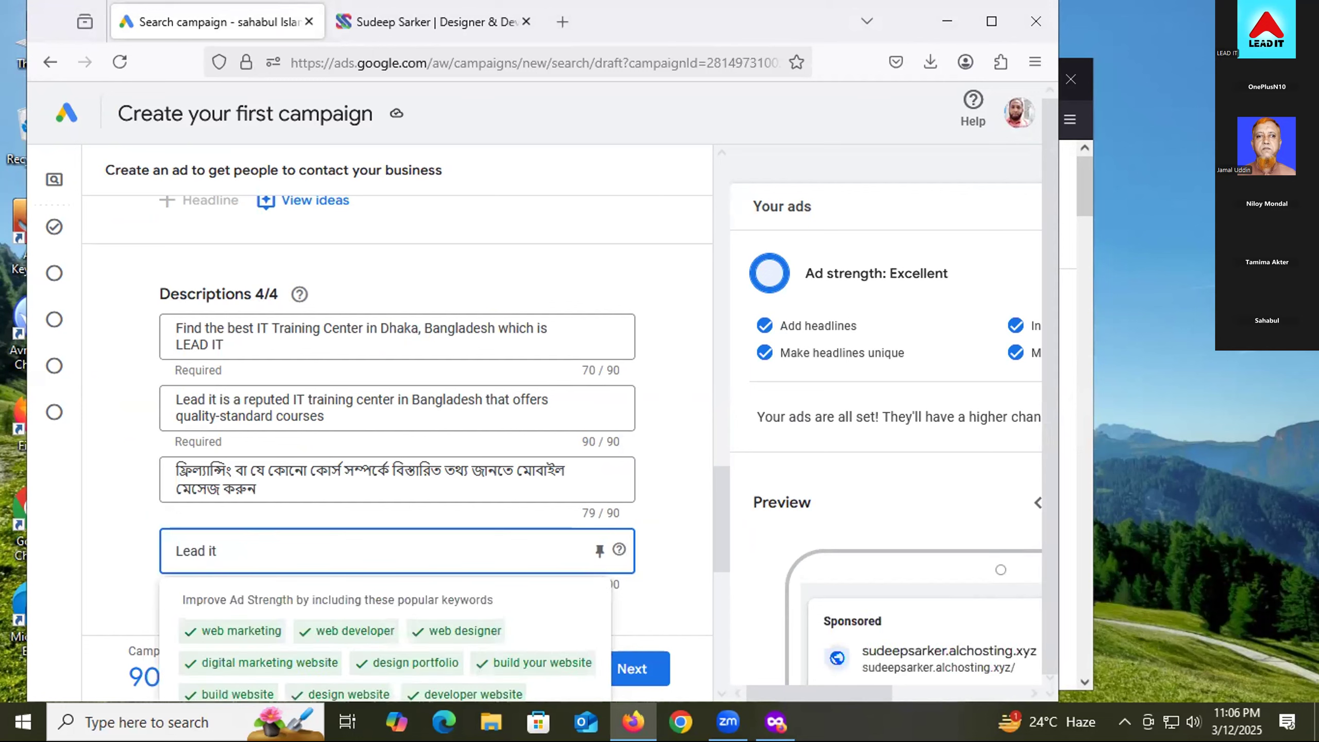
pyautogui.hotkey('ctrl', 'v')
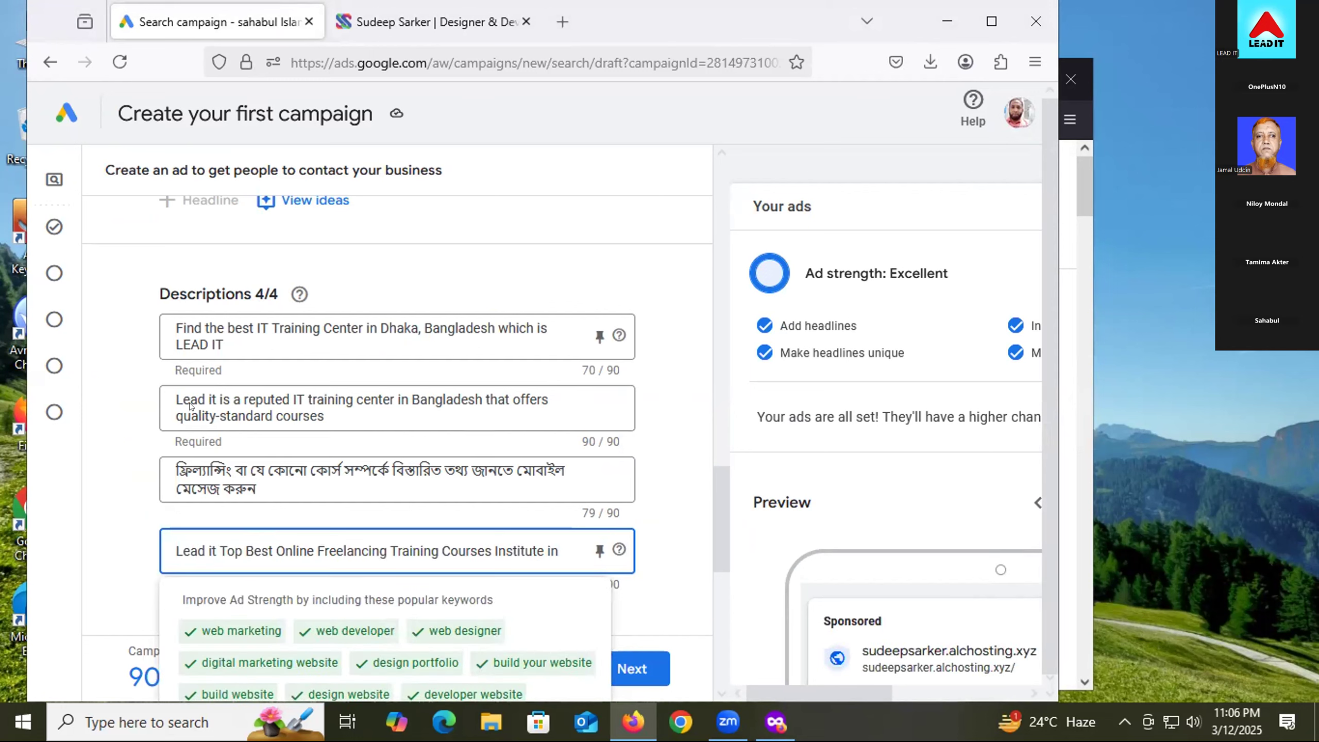
# - Insert "is" between "Lead it" and "Top Best" in the fourth description
pyautogui.click(220, 551)
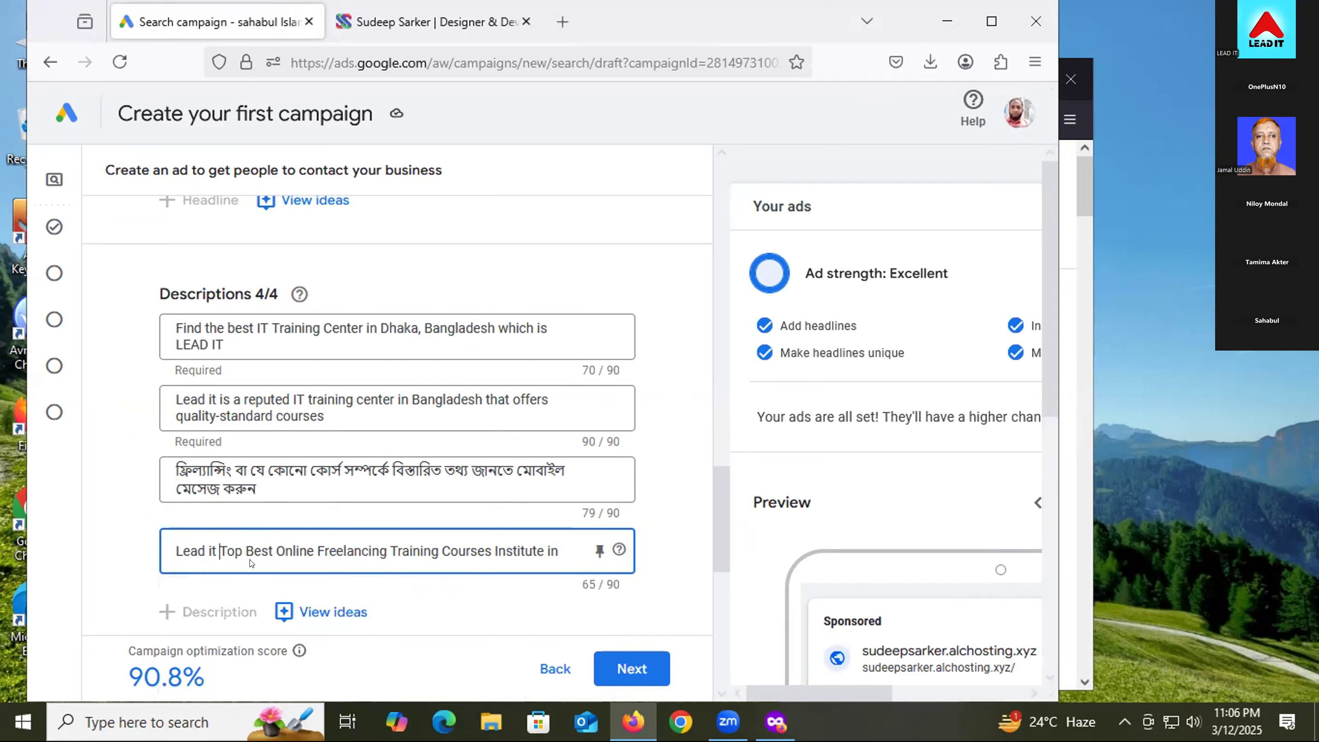
pyautogui.write('is')
pyautogui.press('BackSpace')
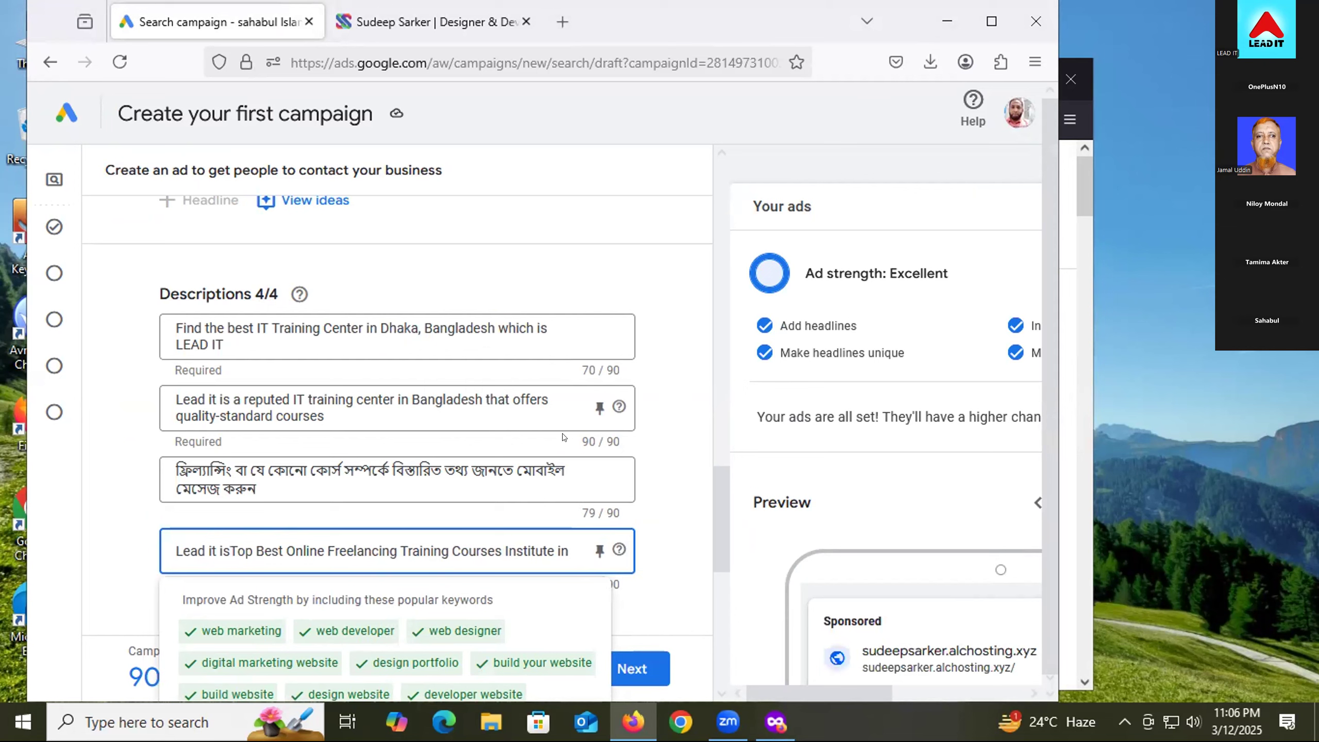
pyautogui.scroll(-2, 682, 566)
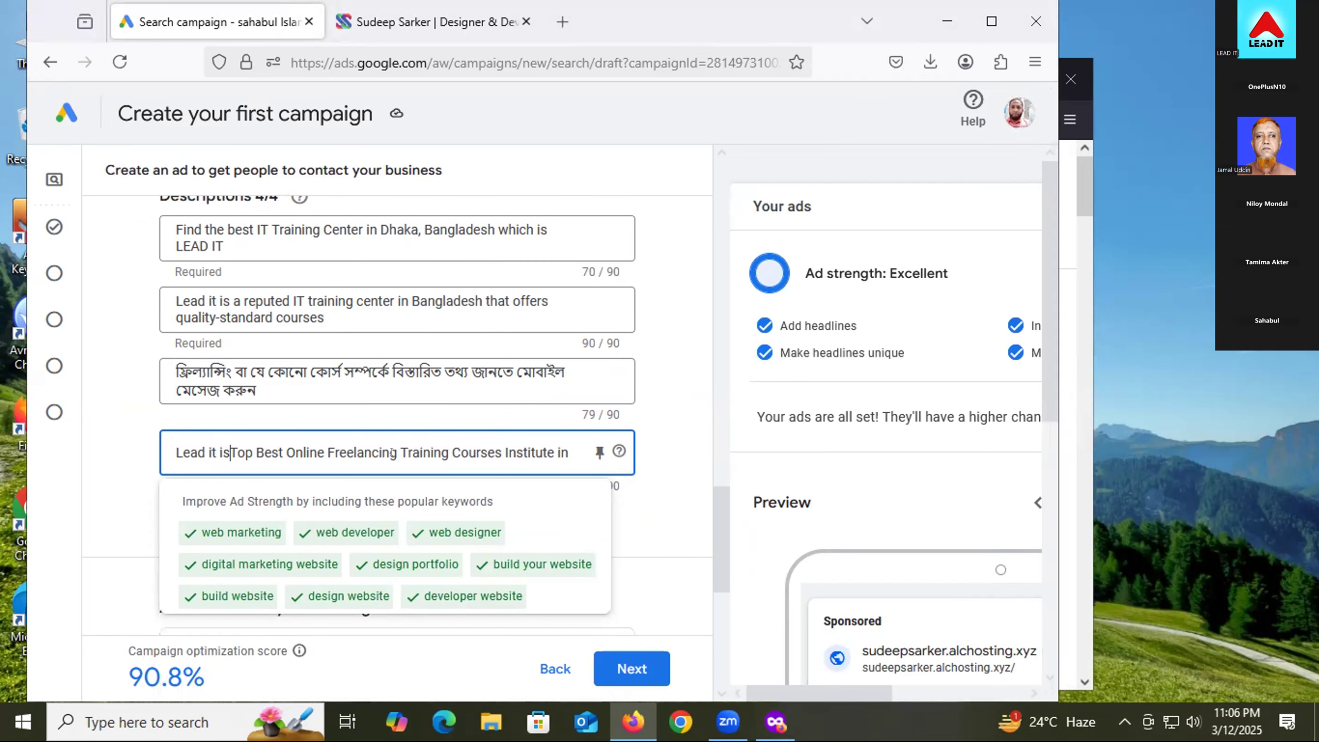
# - Complete the fourth description by adding "Dhaka" after "Institute in" at its end
pyautogui.moveTo(546, 451); pyautogui.dragTo(619, 449)
pyautogui.click(555, 451)
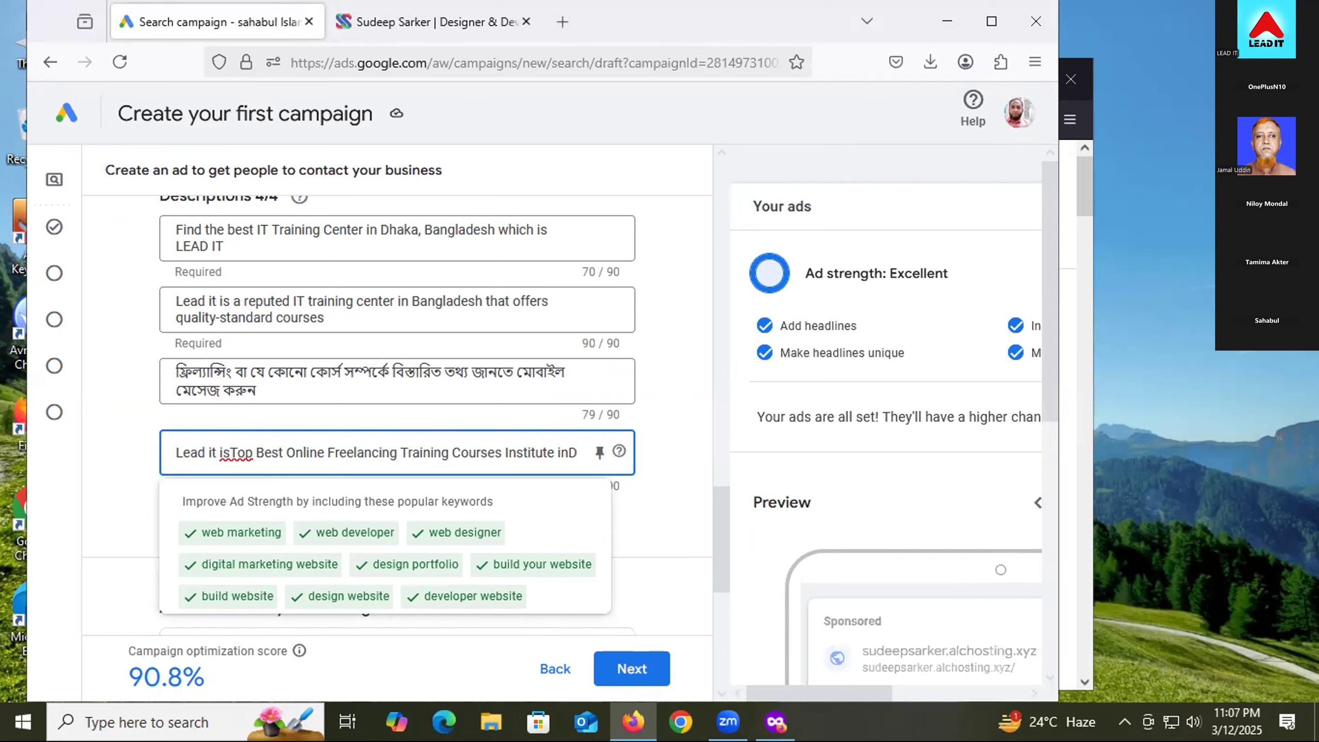
pyautogui.write('Dhakk')
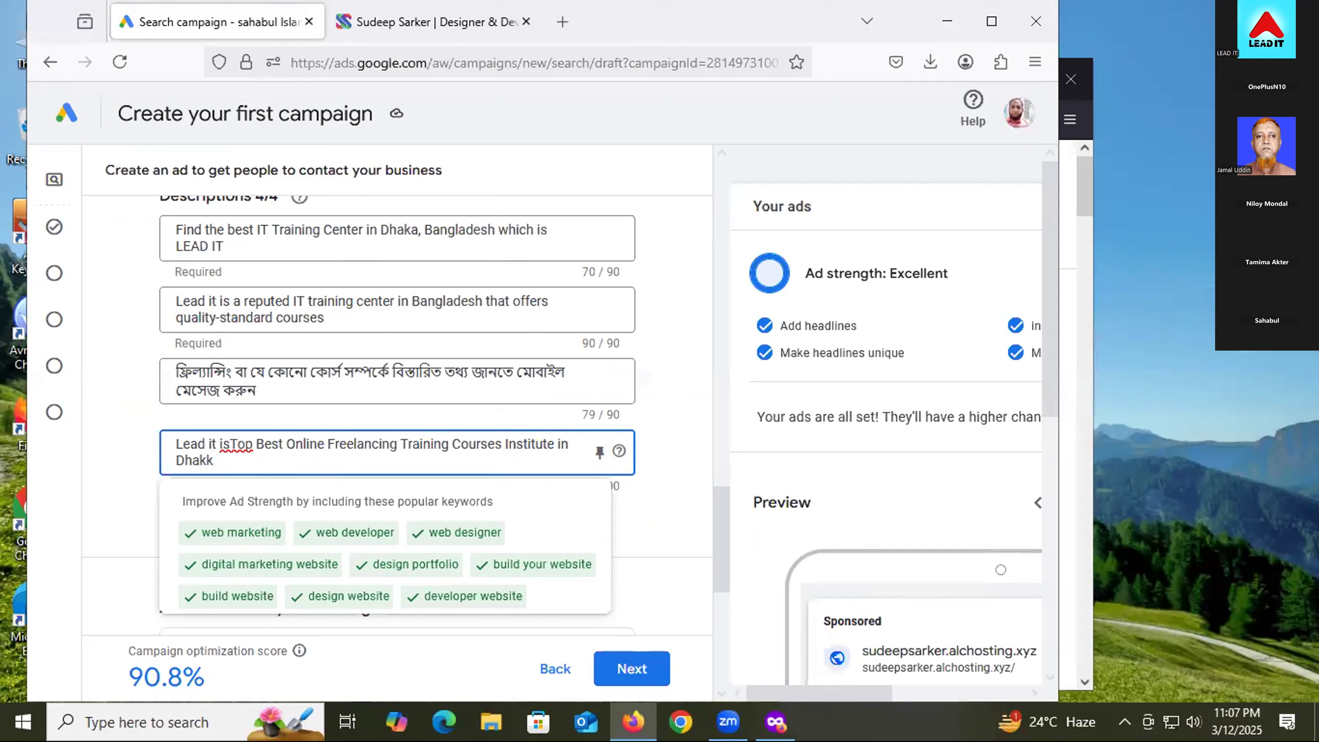
pyautogui.press('BackSpace')
pyautogui.write('a')
pyautogui.click(655, 501)
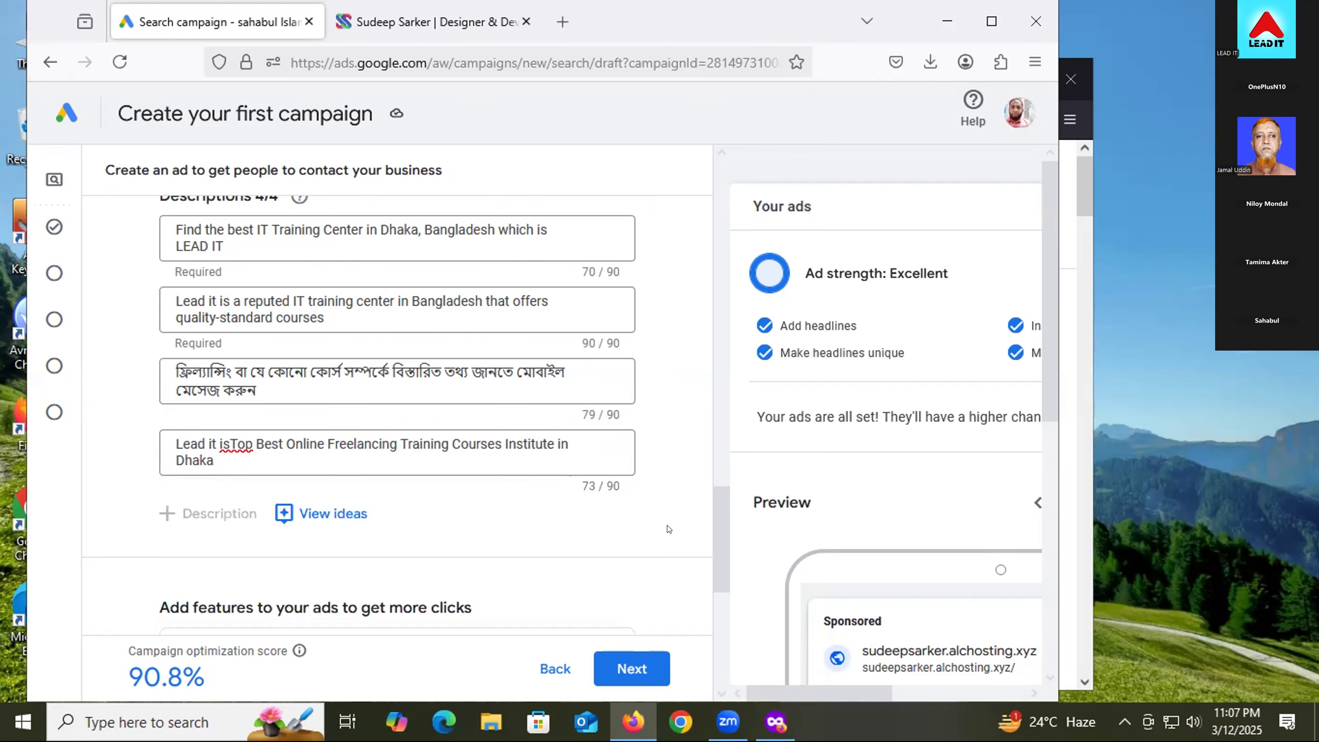
pyautogui.scroll(-3, 255, 500)
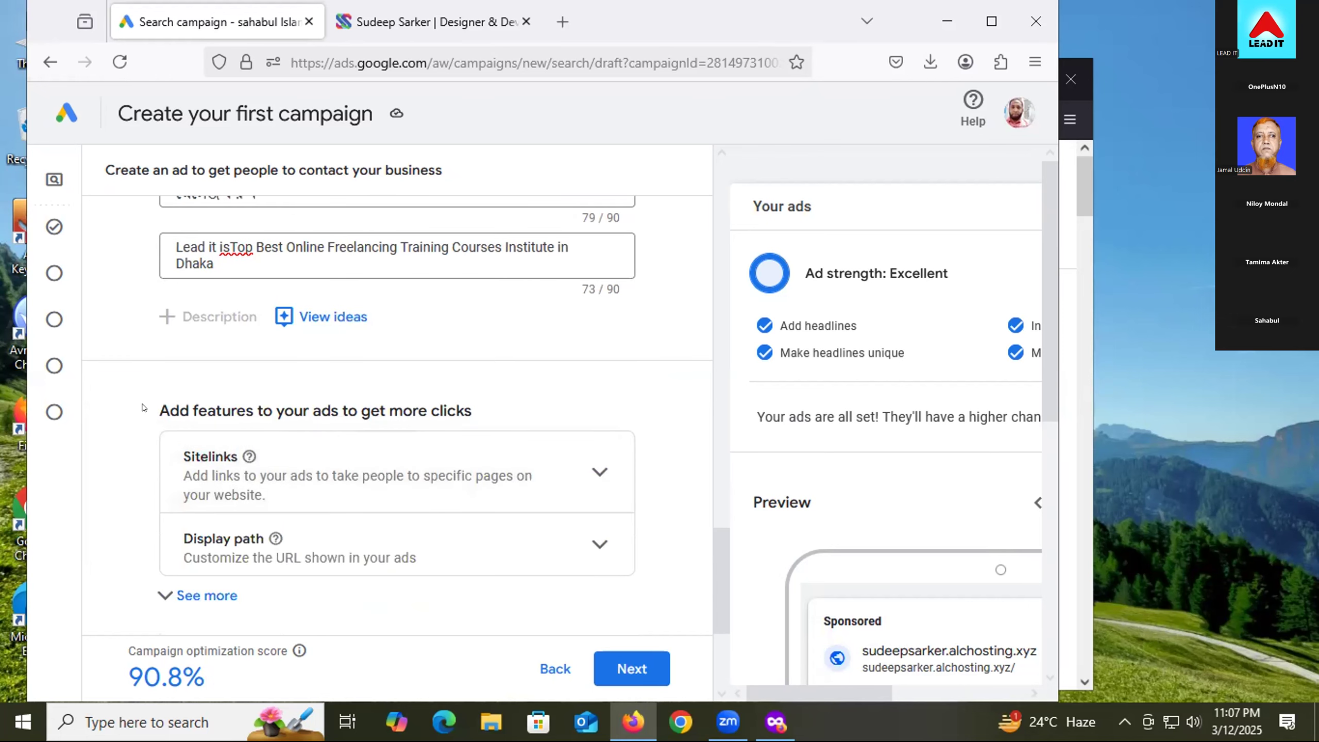
pyautogui.scroll(4, 144, 395)
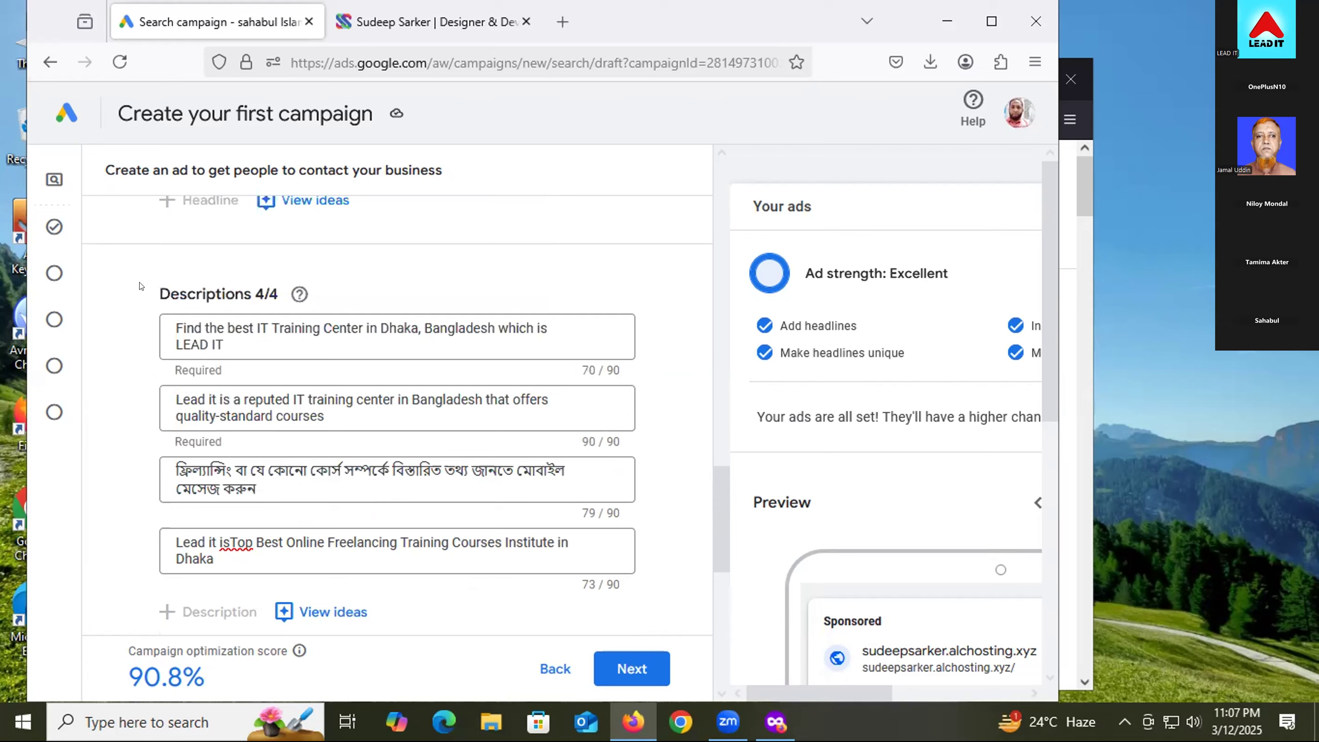
pyautogui.scroll(-4, 139, 283)
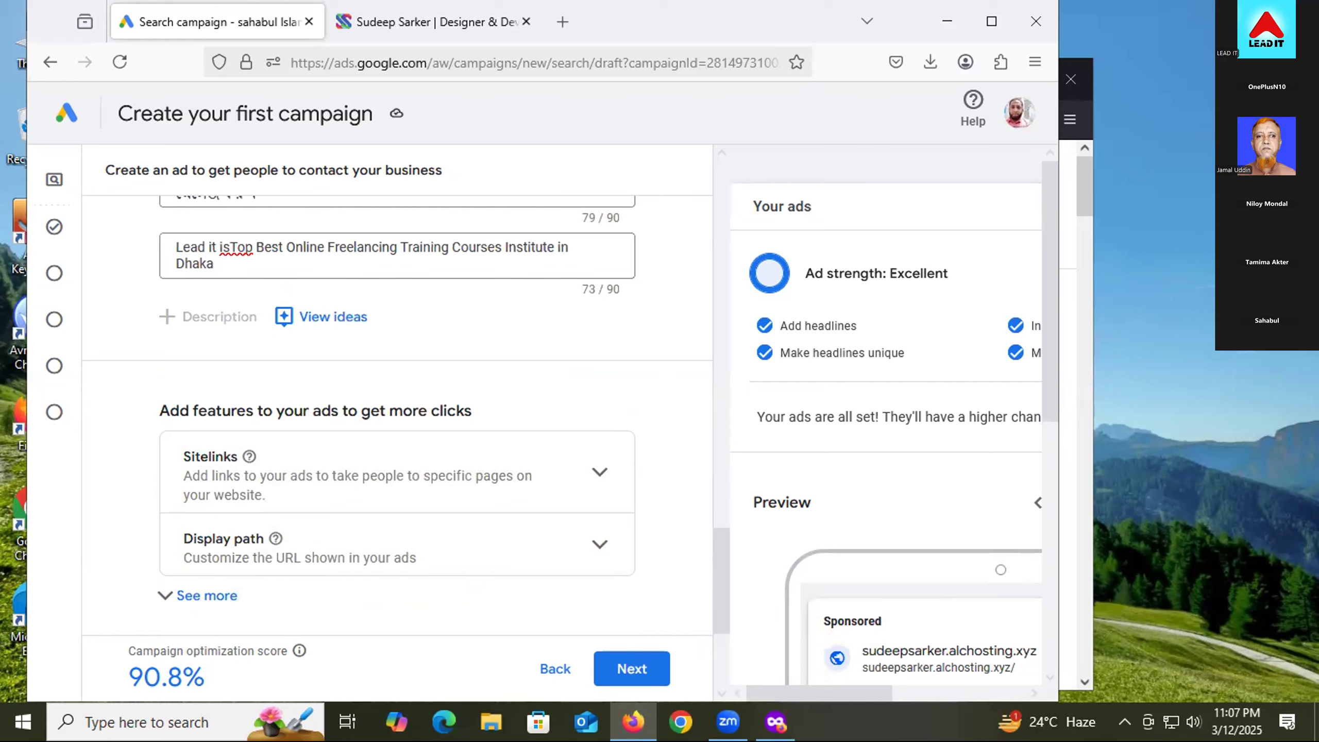
# - Switch to the private browser window and compare the Google home page with the "air ticket price from dhaka to kolkata" results
pyautogui.moveTo(776, 722)
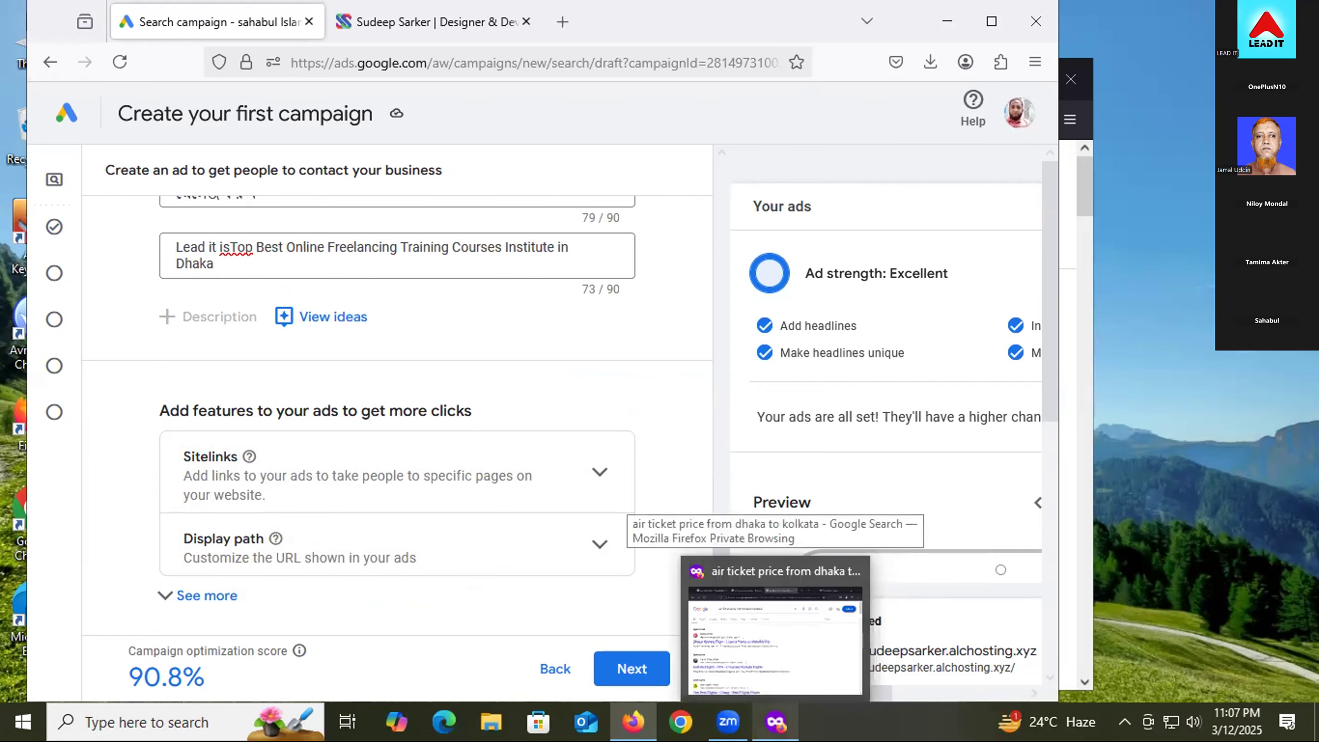
pyautogui.click(748, 656)
pyautogui.hotkey('alt', 'Left')
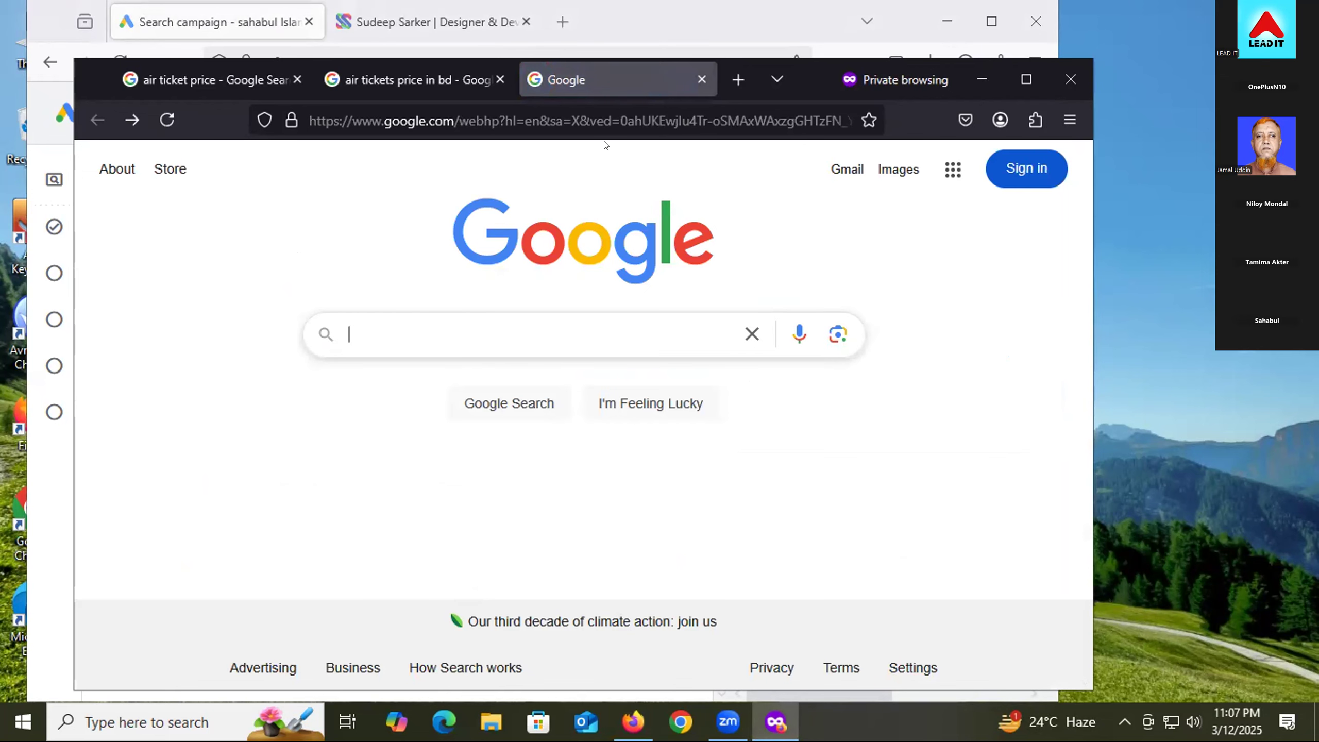
pyautogui.click(129, 117)
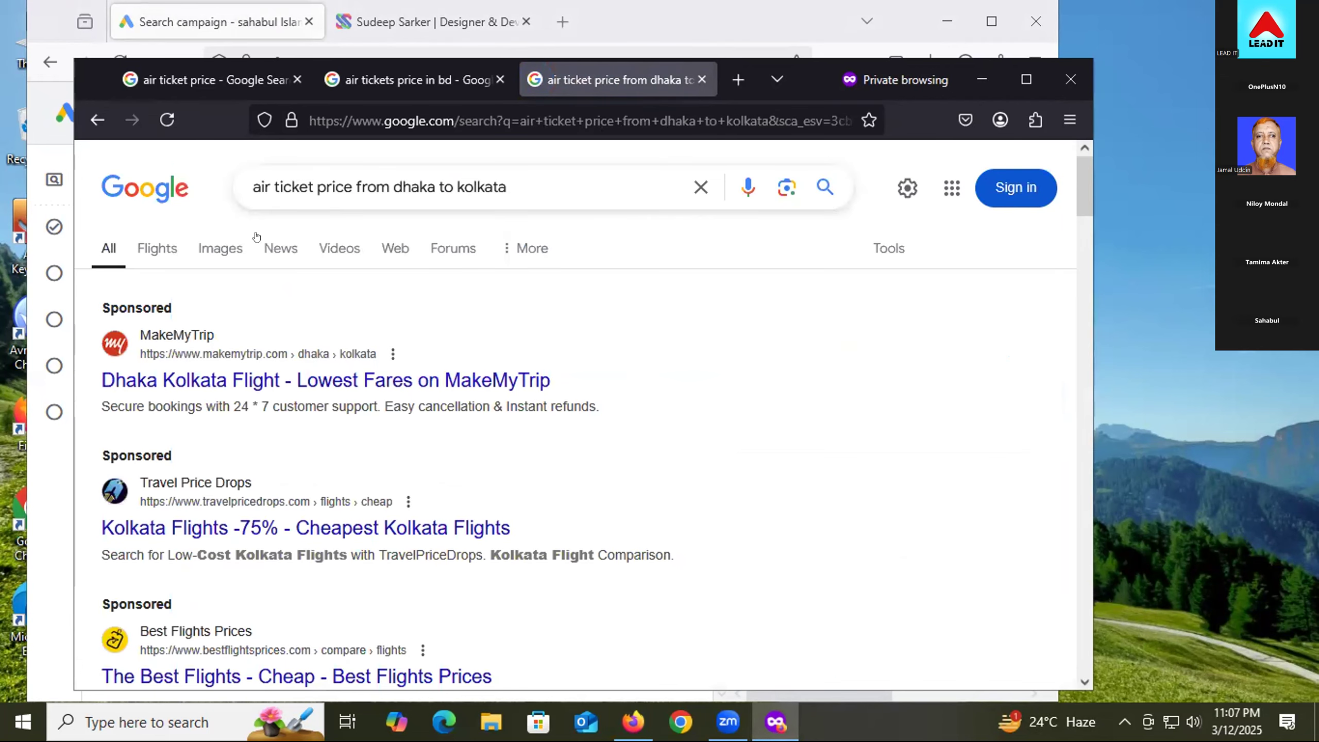
pyautogui.hotkey('alt', 'Left')
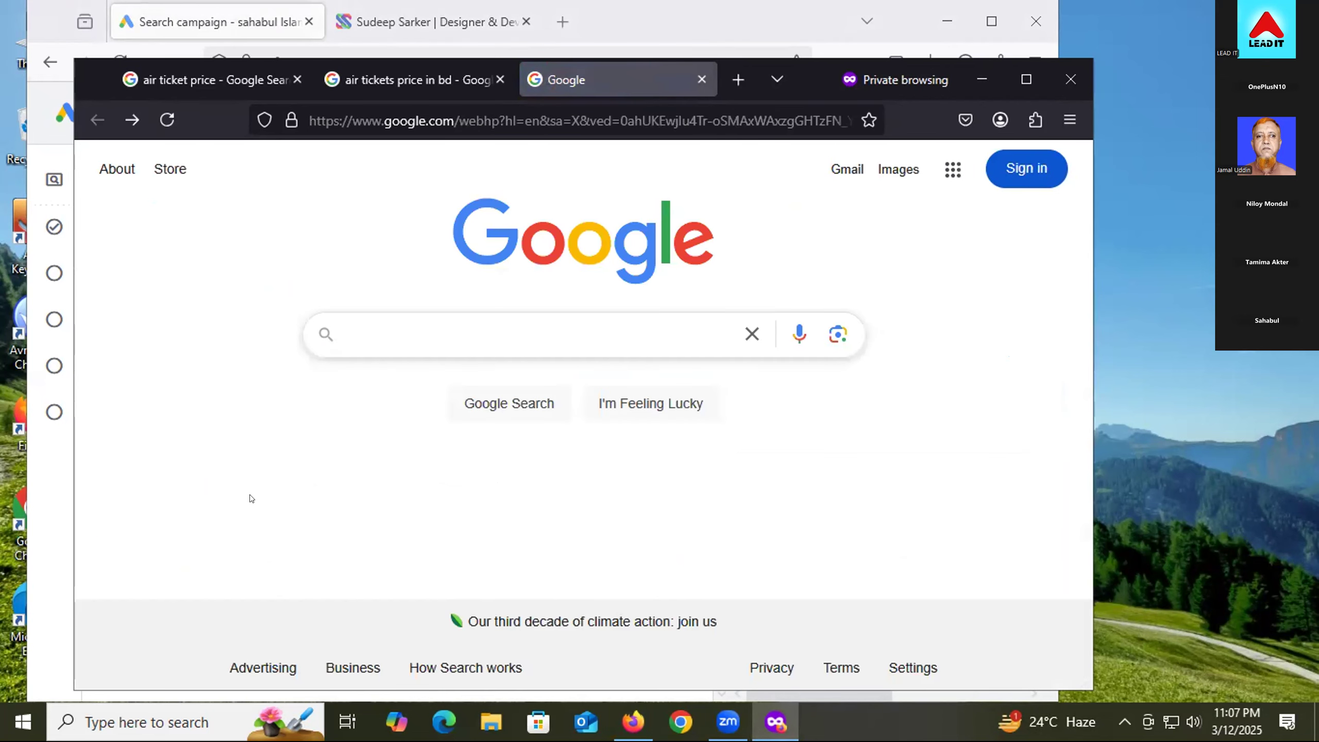
pyautogui.click(130, 118)
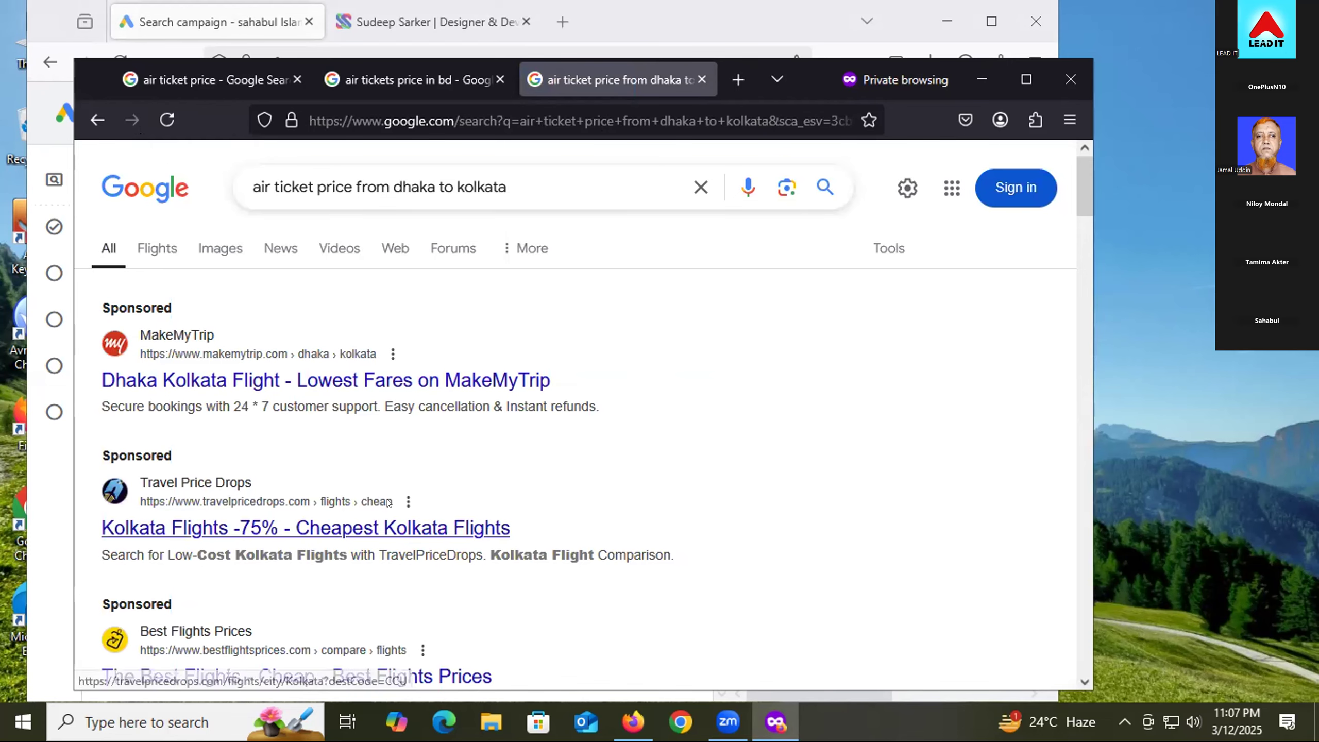
pyautogui.hotkey('alt', 'Left')
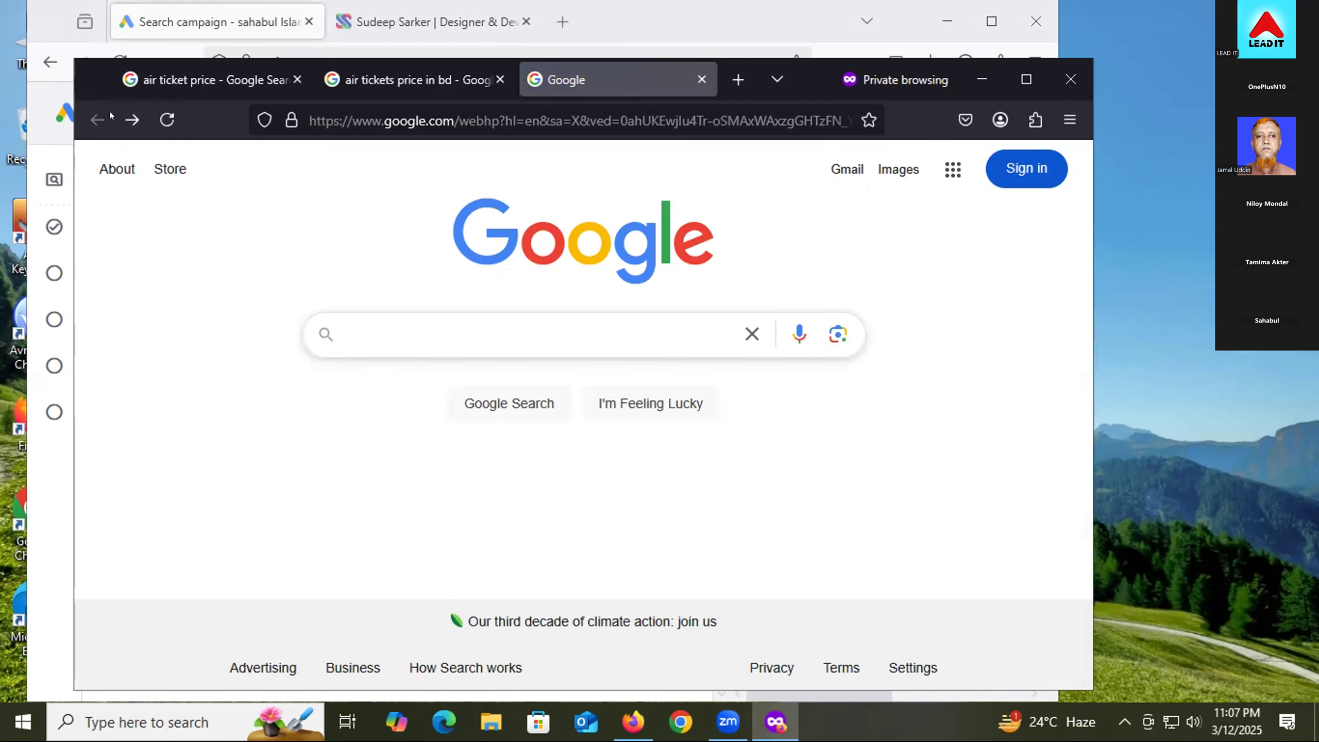
pyautogui.click(128, 116)
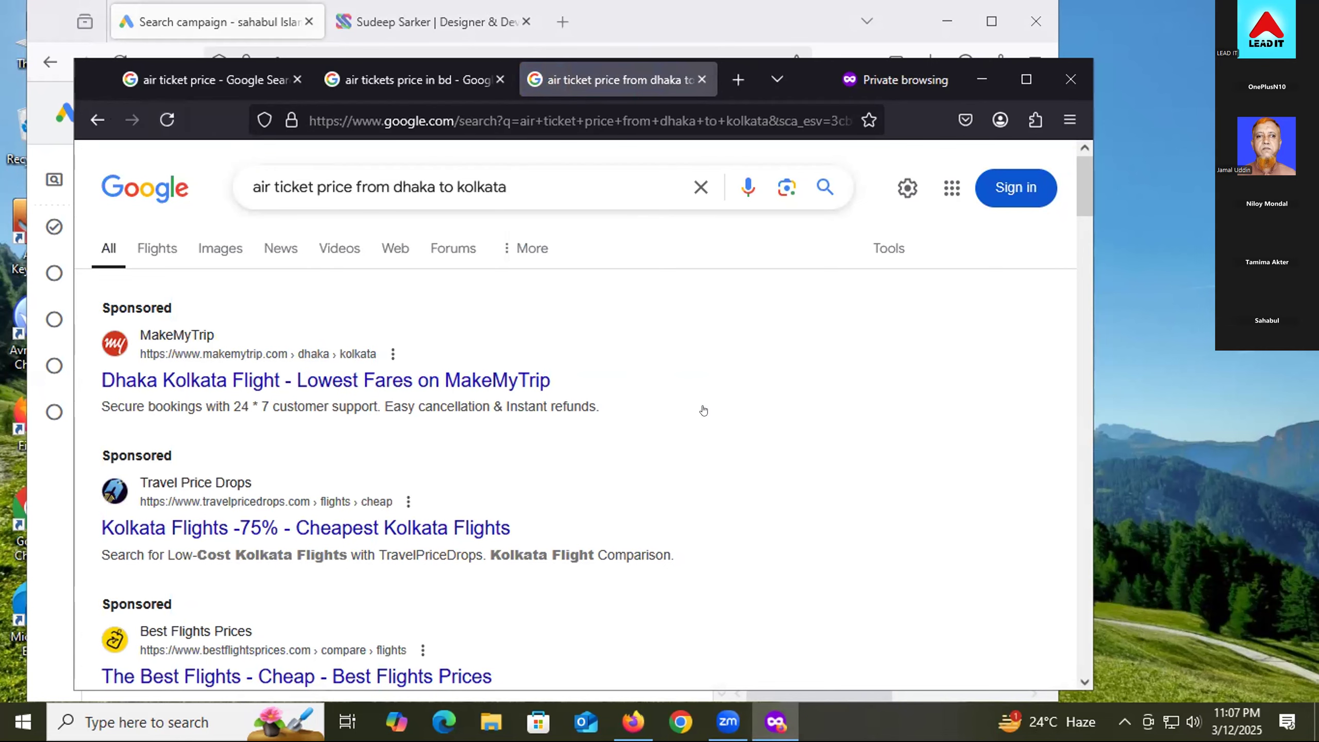
pyautogui.hotkey('alt', 'Left')
pyautogui.click(132, 120)
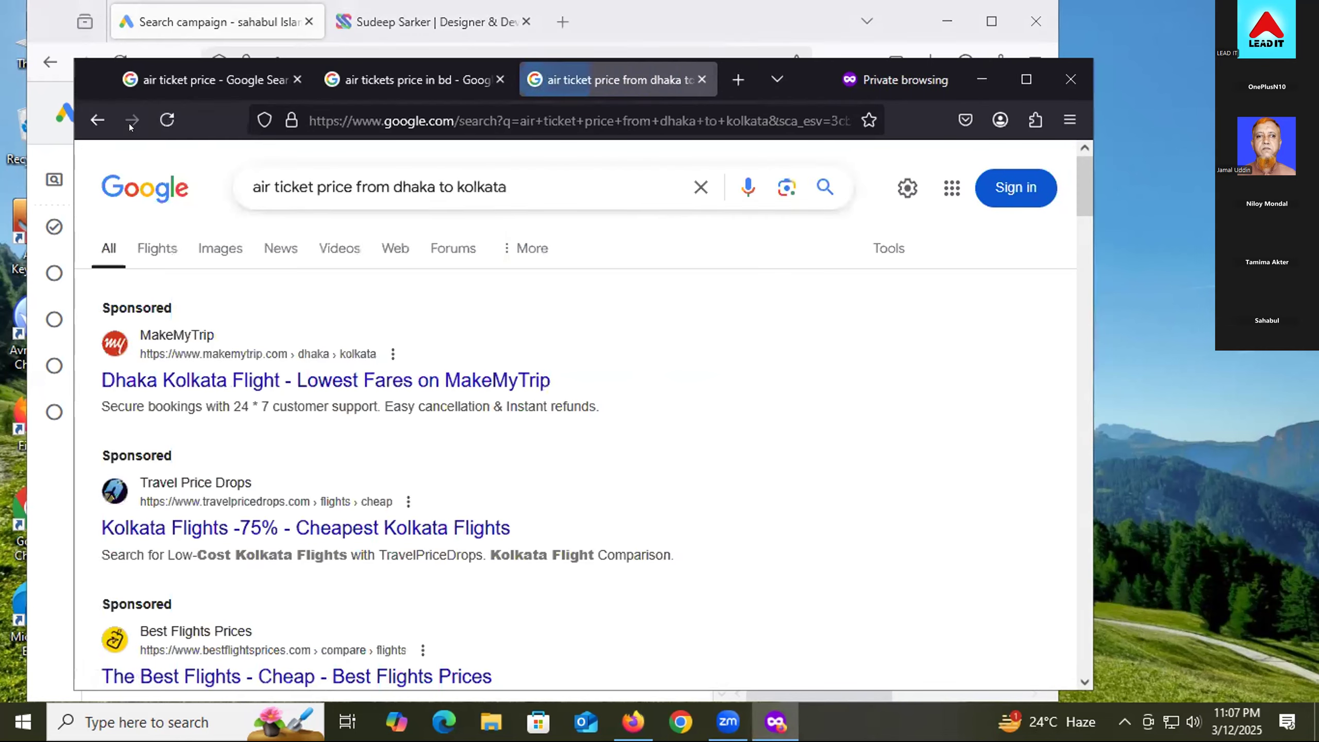
# - Open the Google home page in a new tab and search for "best freelancing institute in dhaka" from the suggestions
pyautogui.rightClick(153, 181)
pyautogui.click(202, 191)
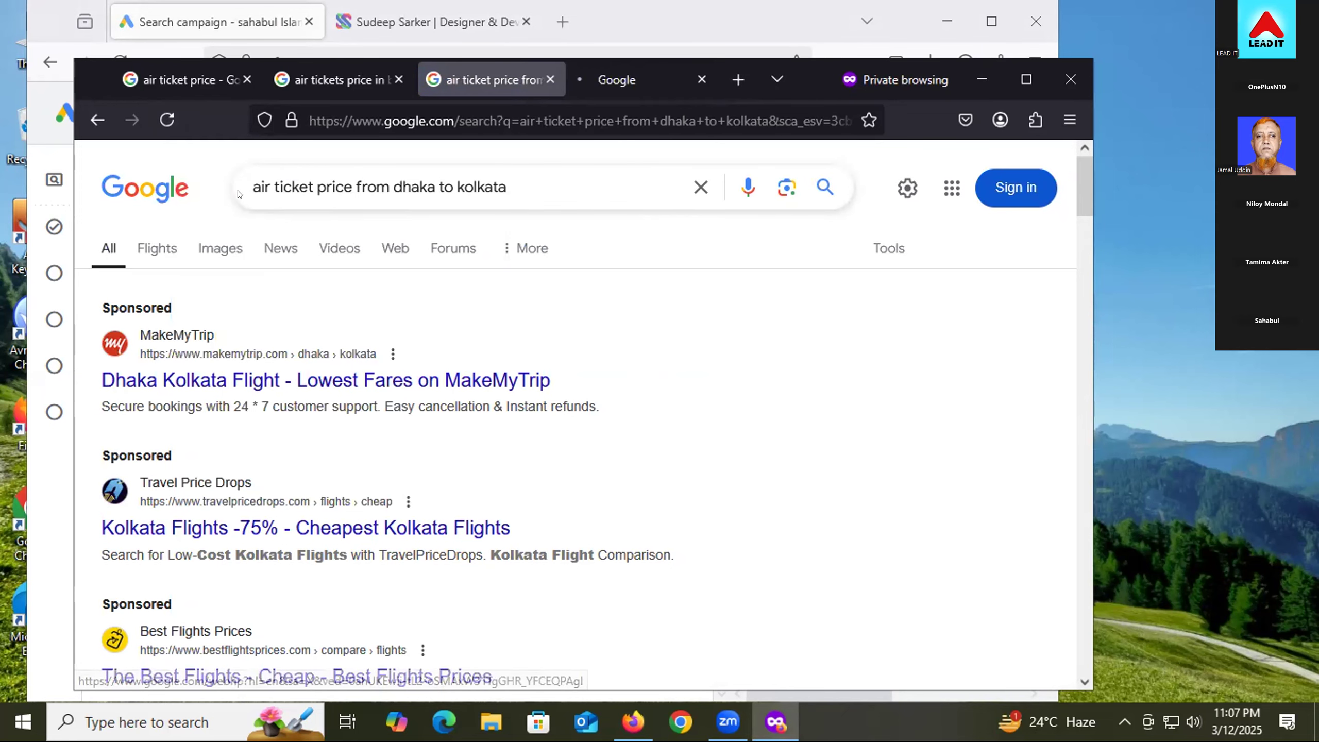
pyautogui.click(649, 79)
pyautogui.click(444, 330)
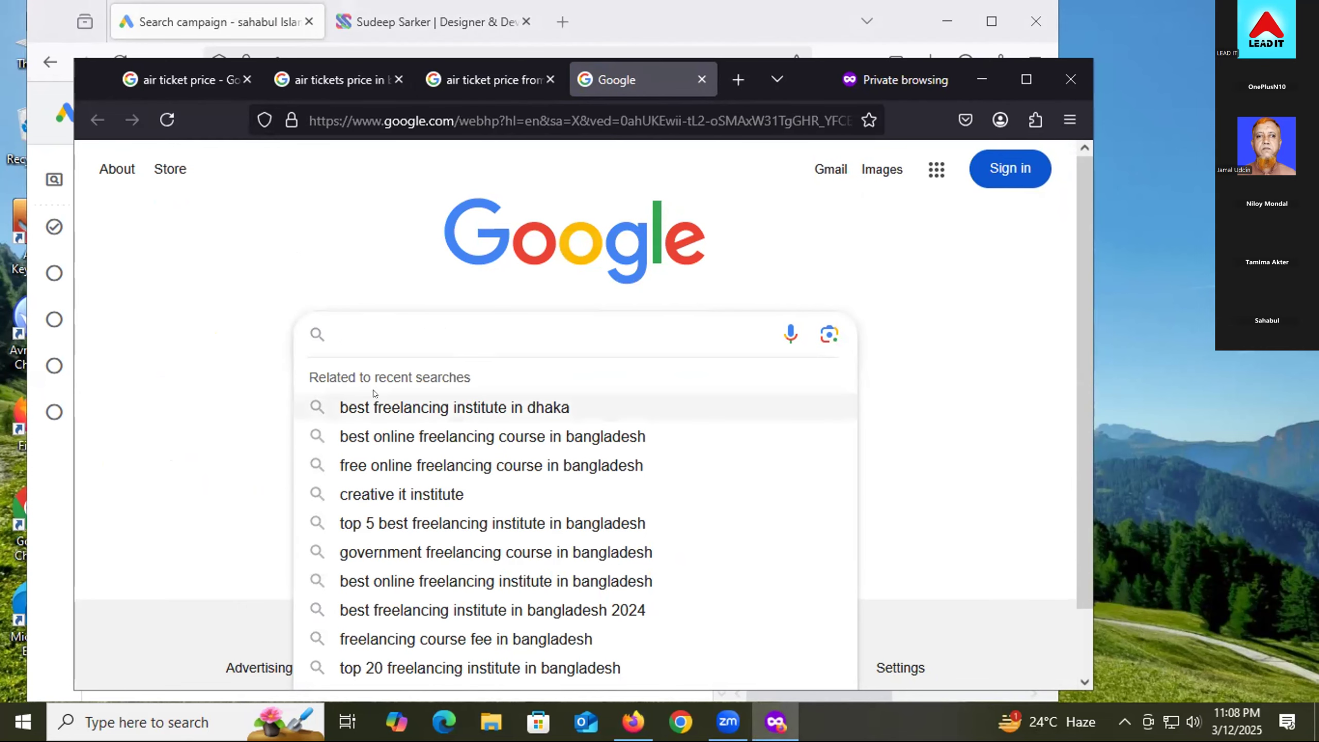
pyautogui.click(346, 404)
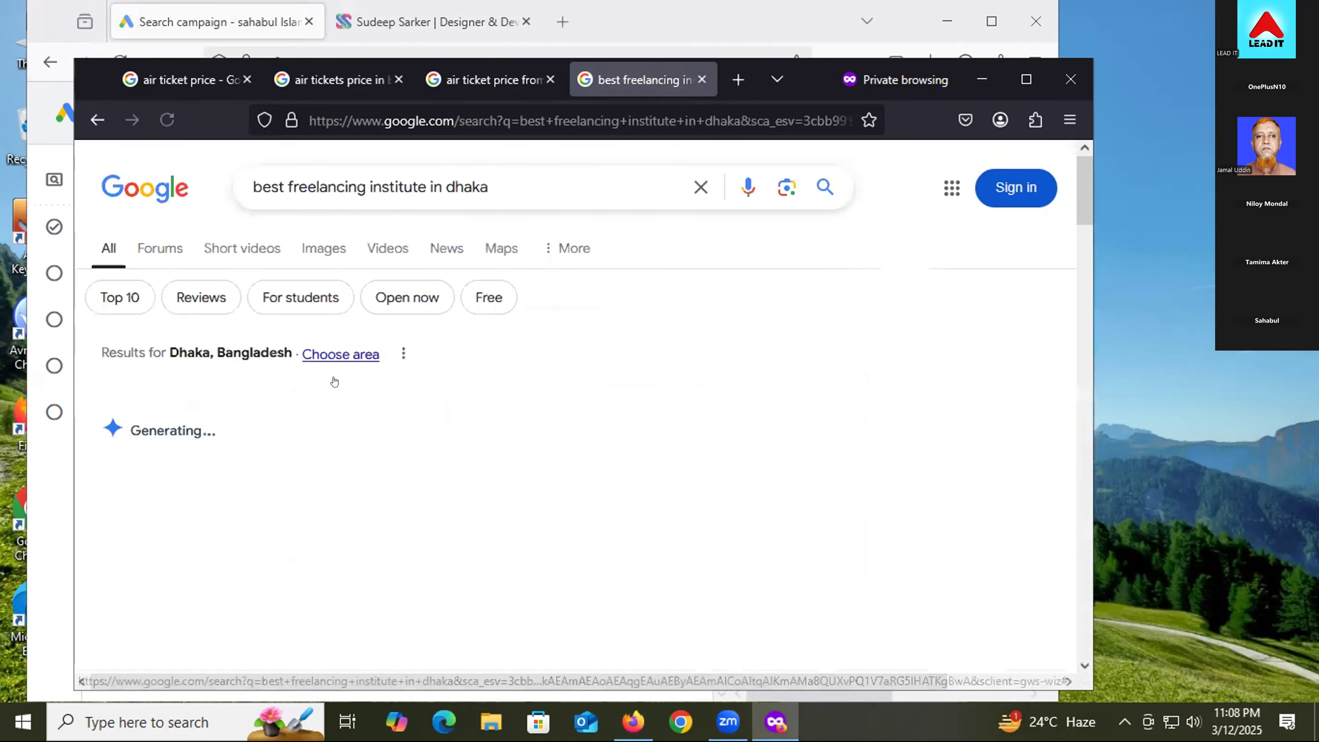
# - Examine the freelancing institute results down to the eShikhon.com and E-Learning & Earning LTD listings and the page links beneath them
pyautogui.hotkey('alt', 'Left')
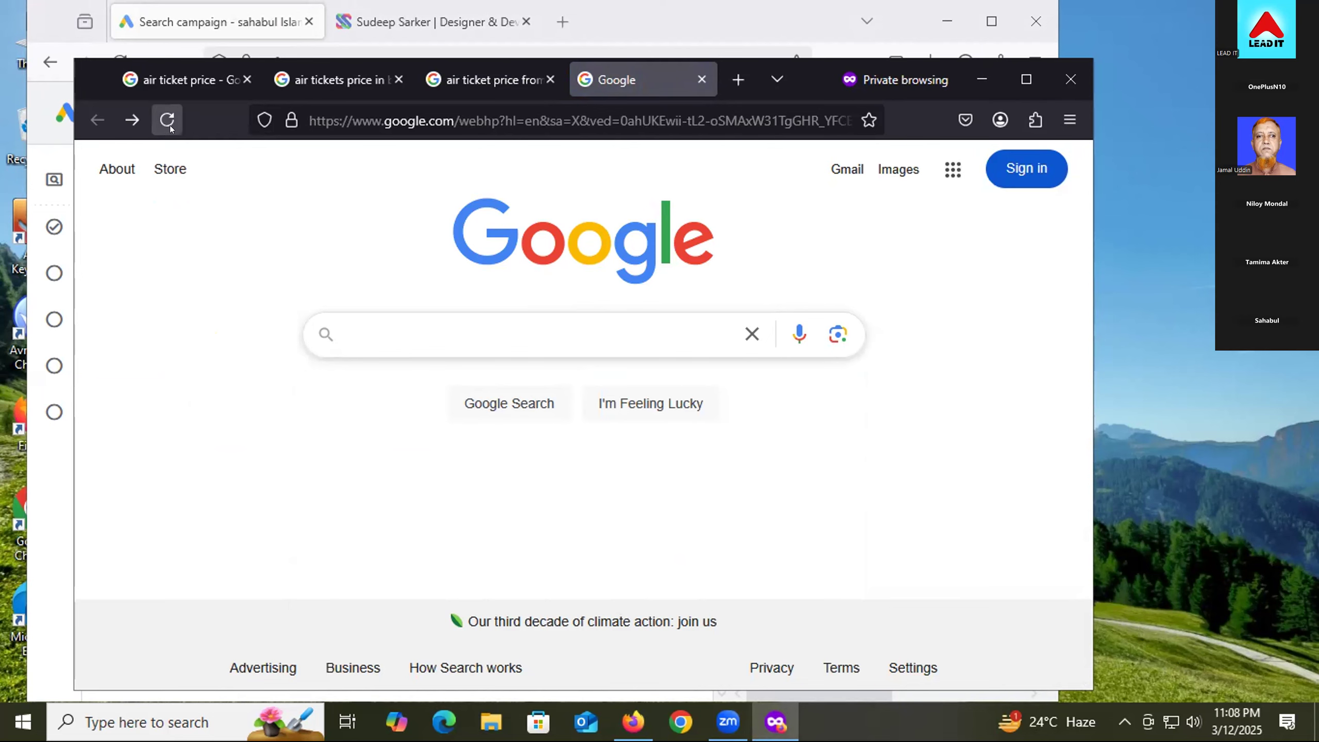
pyautogui.click(132, 120)
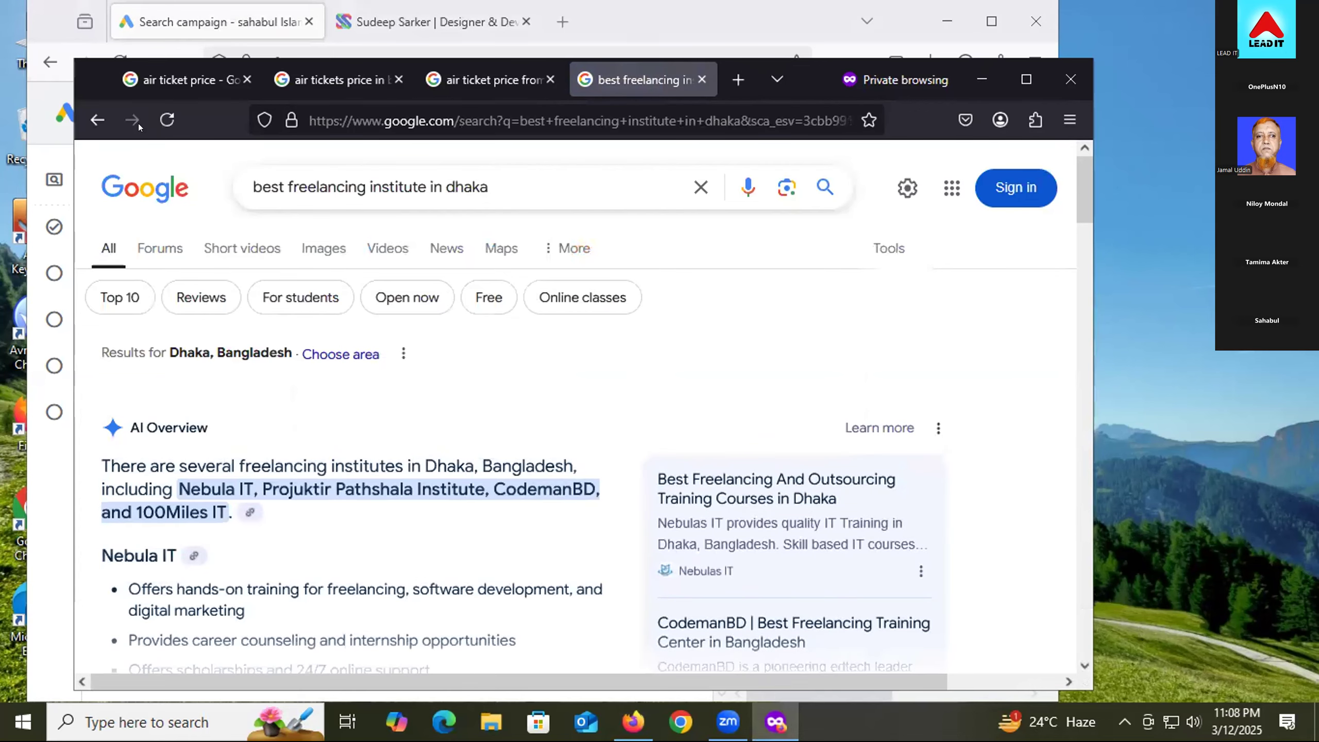
pyautogui.scroll(-8, 730, 391)
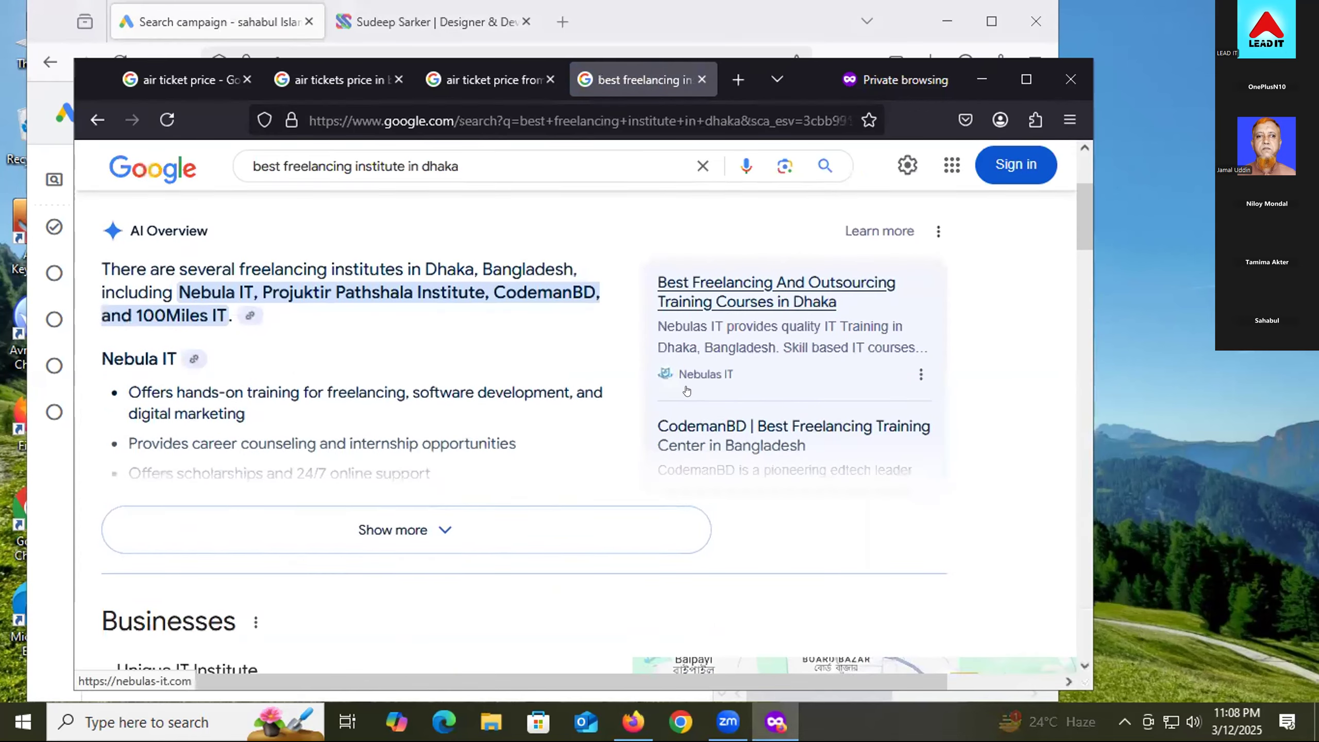
pyautogui.scroll(-10, 684, 391)
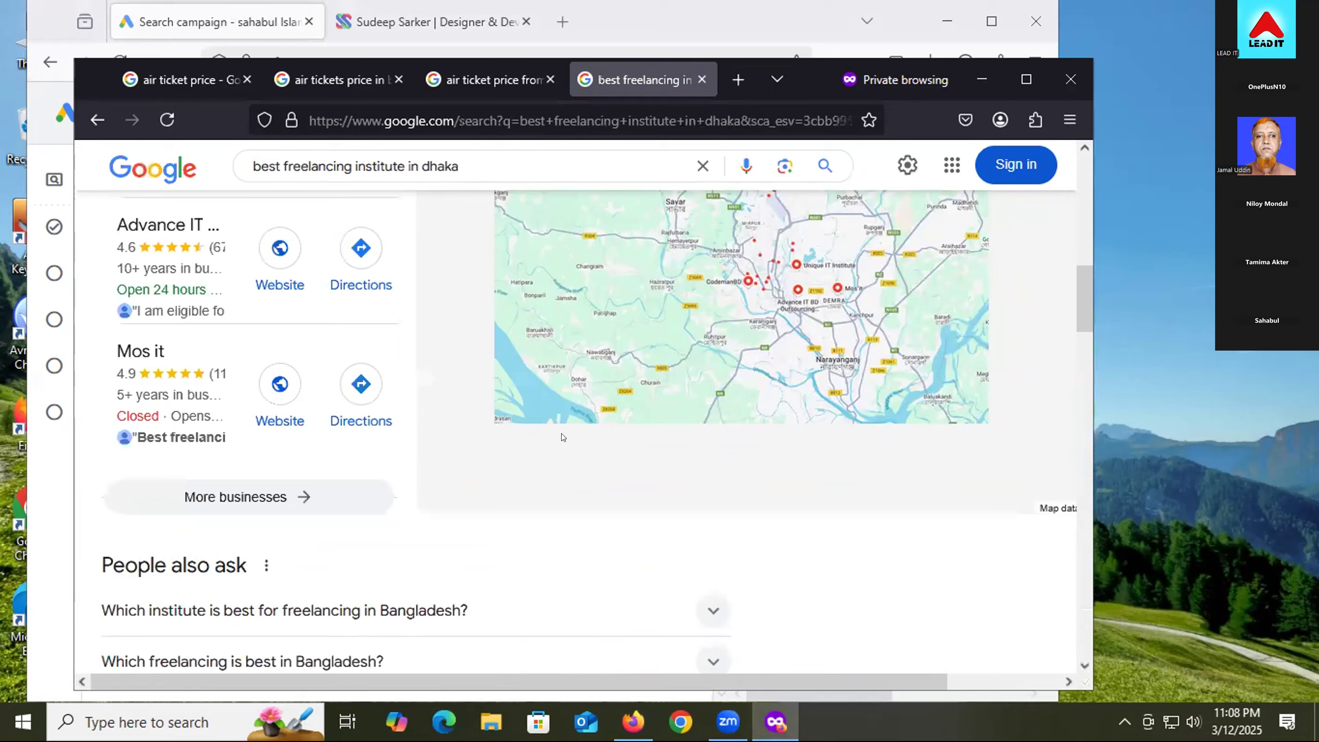
pyautogui.scroll(-10, 763, 577)
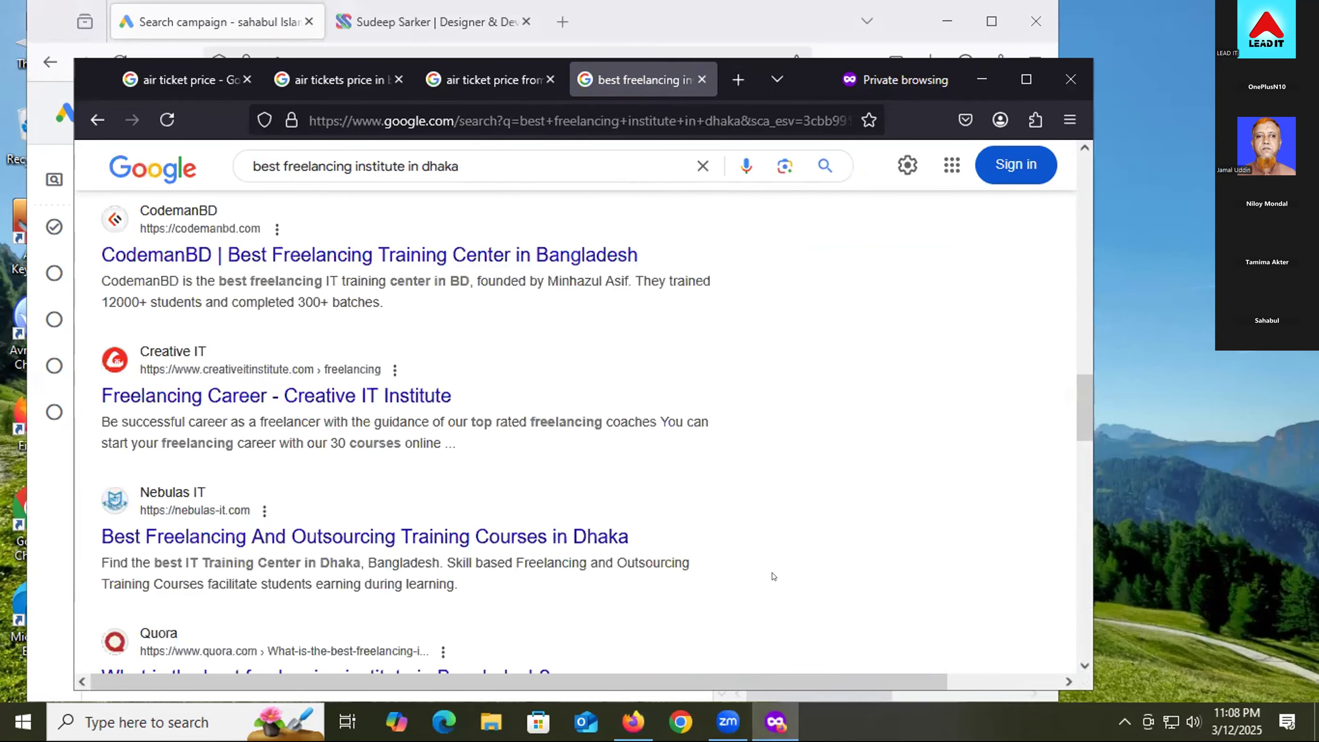
pyautogui.scroll(-8, 406, 532)
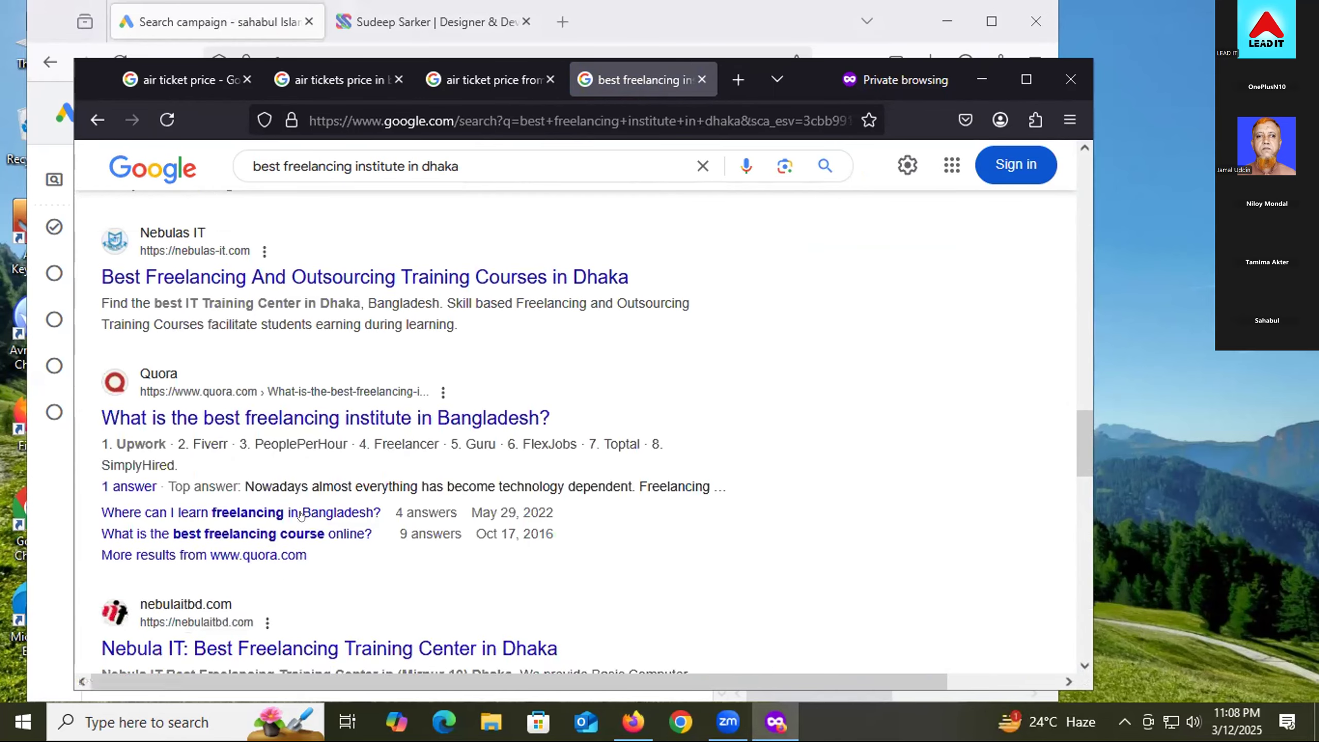
pyautogui.scroll(-2, 298, 514)
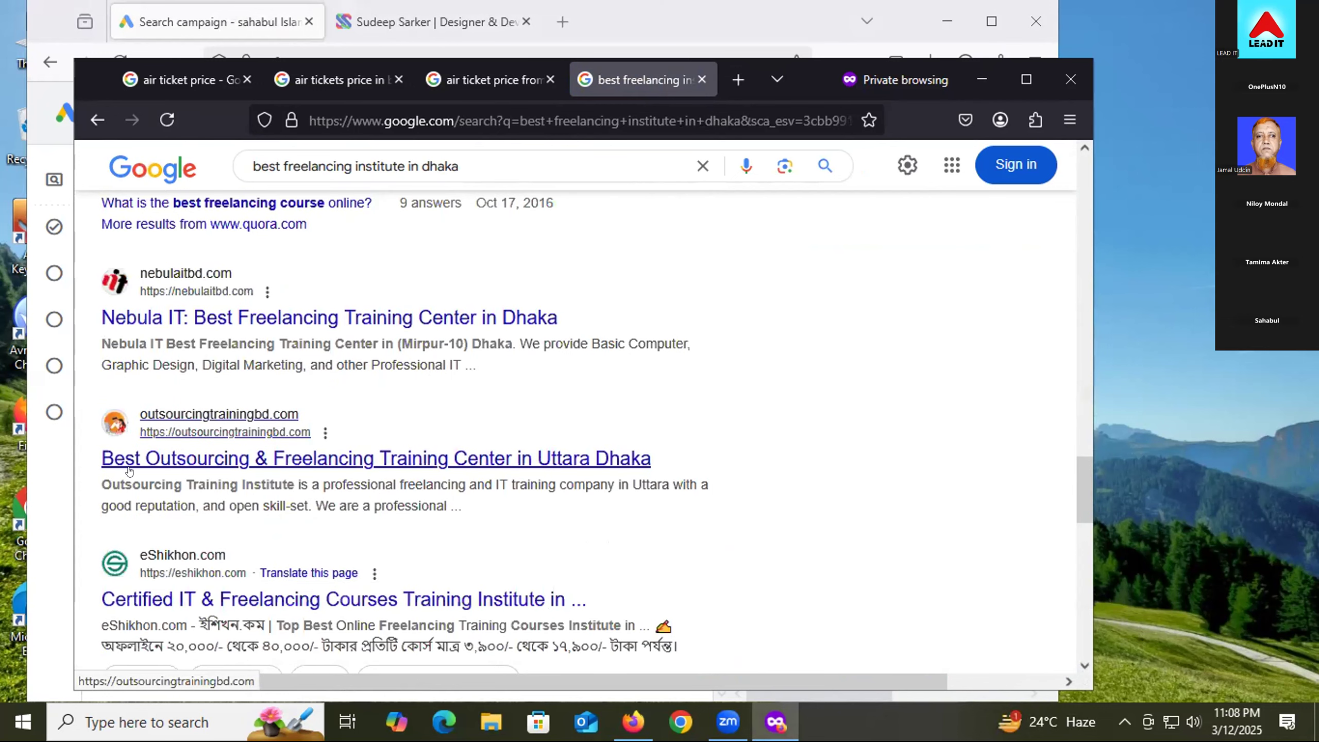
pyautogui.scroll(-4, 219, 520)
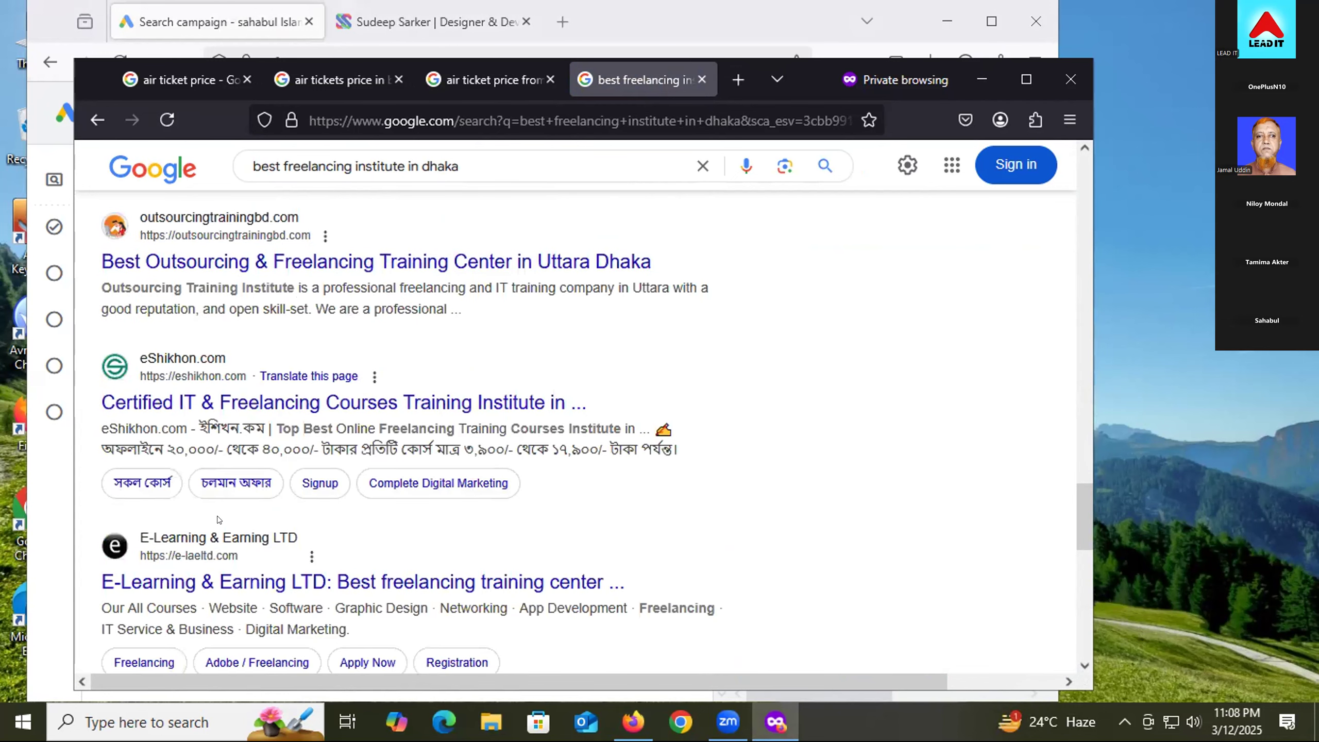
pyautogui.scroll(-2, 218, 520)
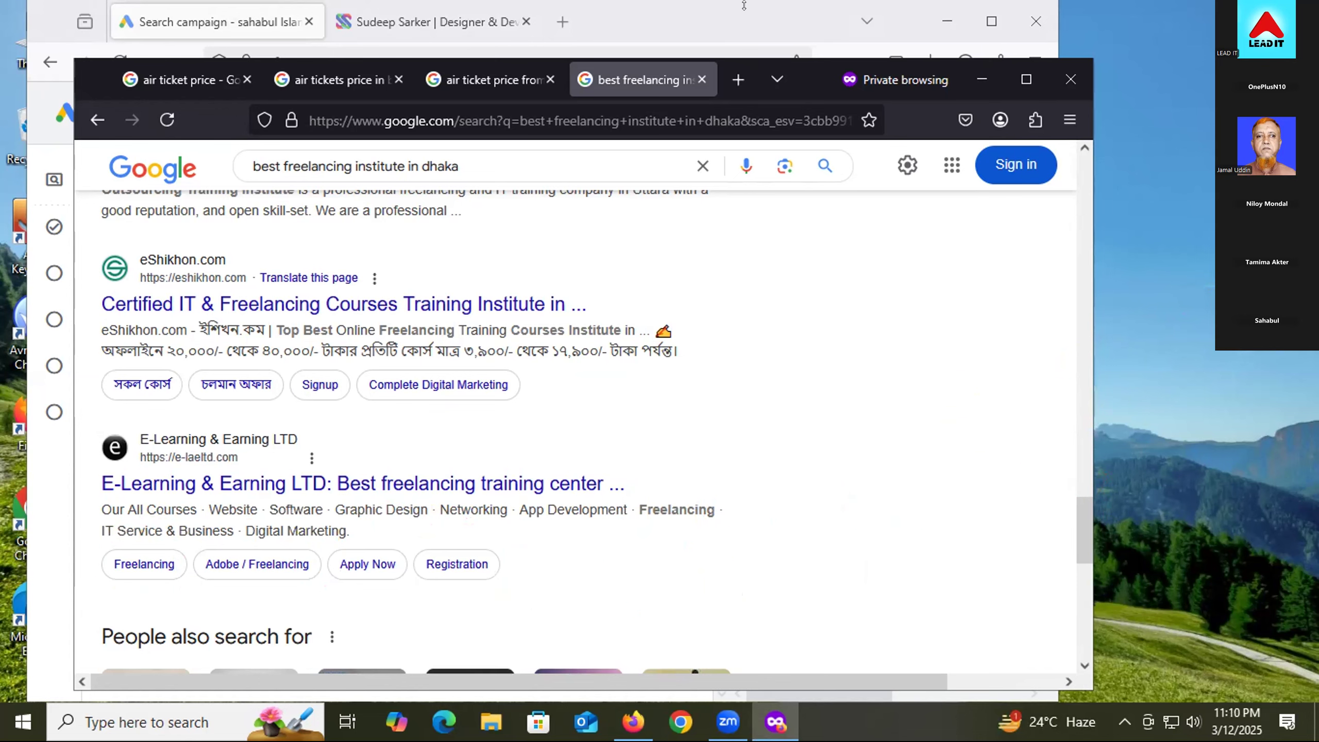
# - Back in the campaign window, expand the ad's Sitelinks section and open the form for creating a new sitelink
pyautogui.click(698, 5)
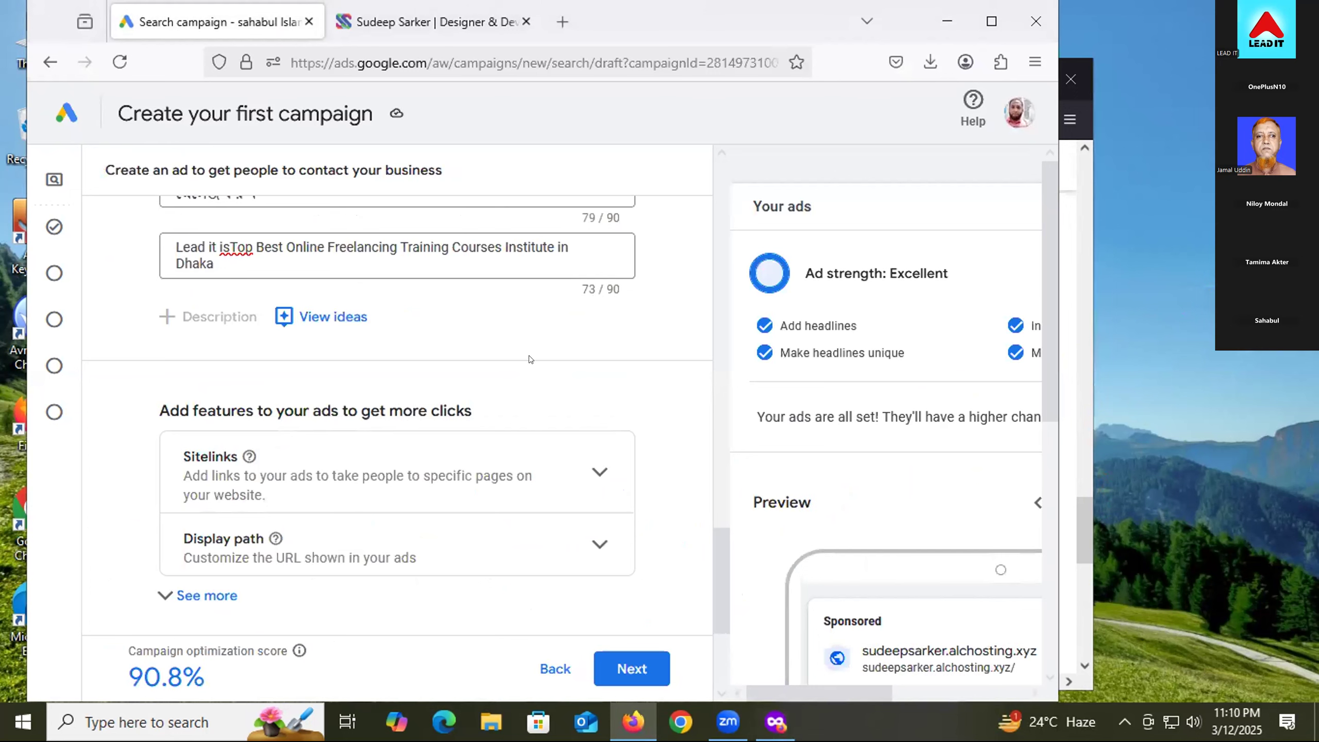
pyautogui.click(597, 470)
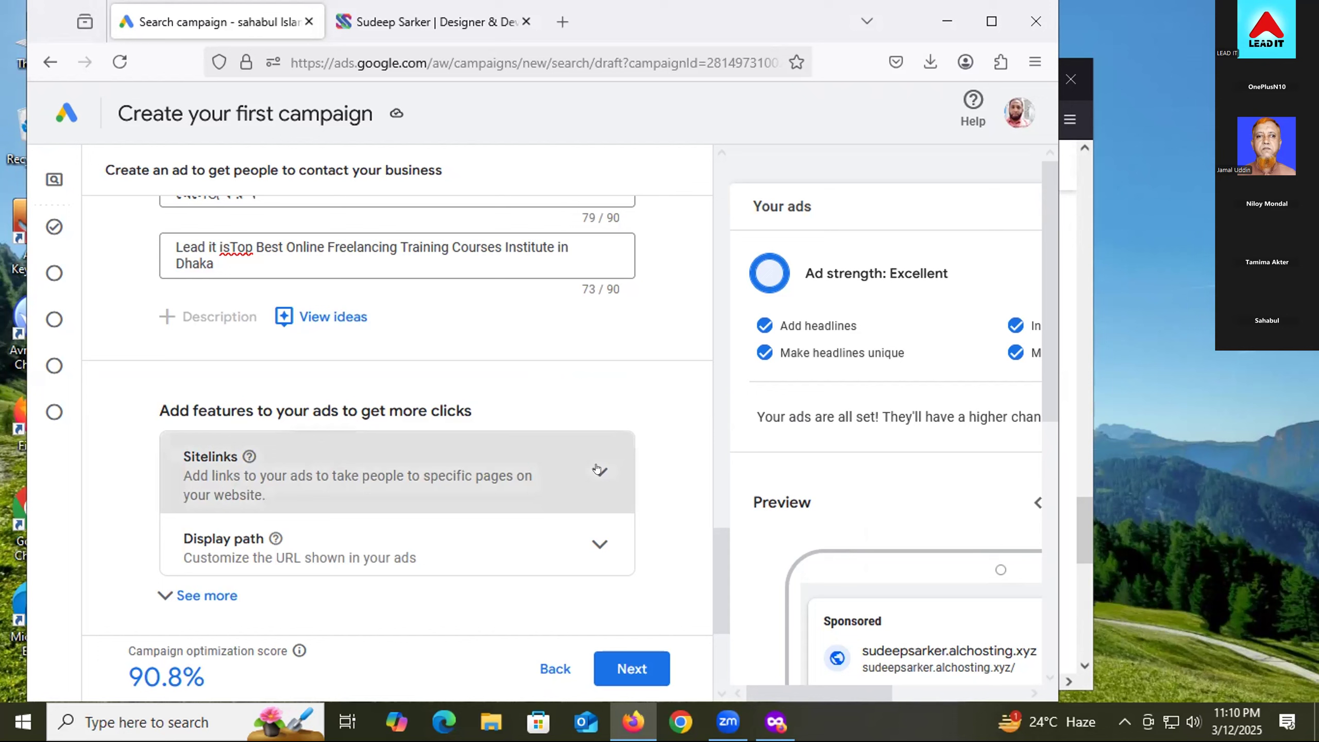
pyautogui.scroll(-3, 404, 533)
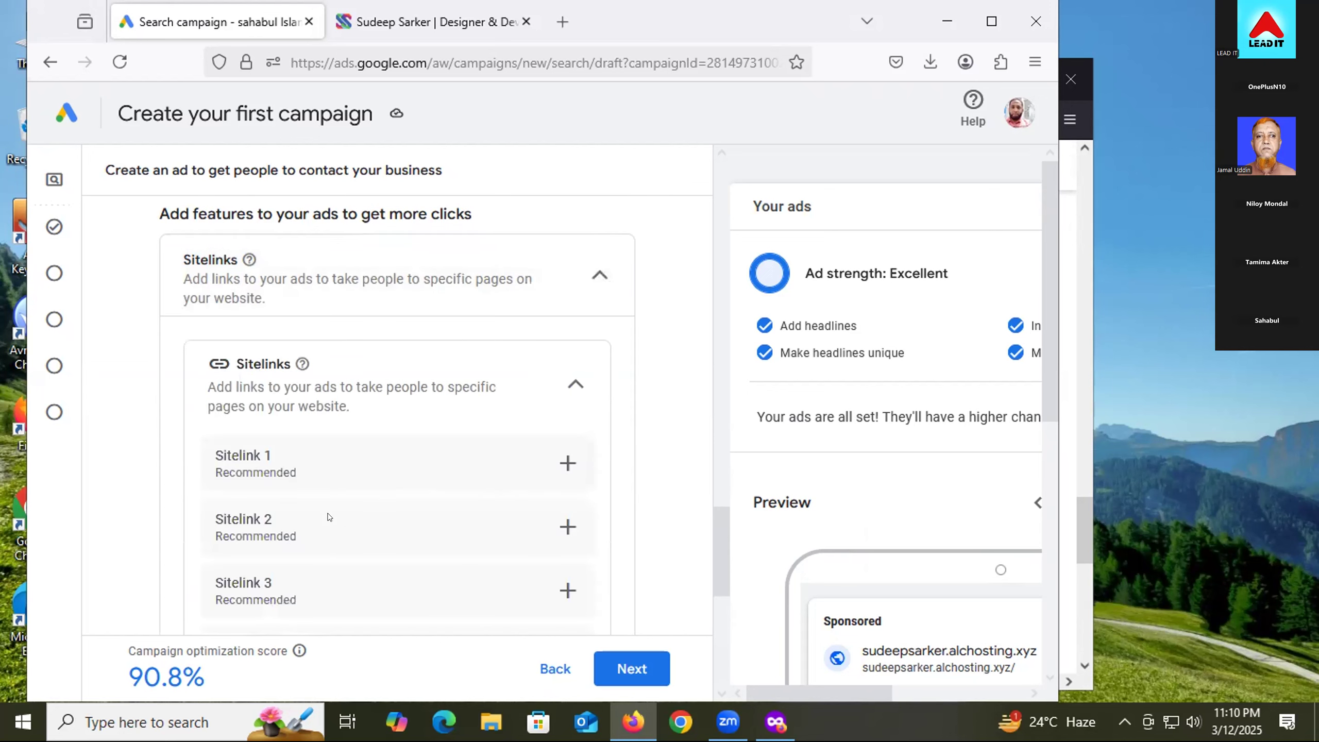
pyautogui.scroll(-3, 240, 563)
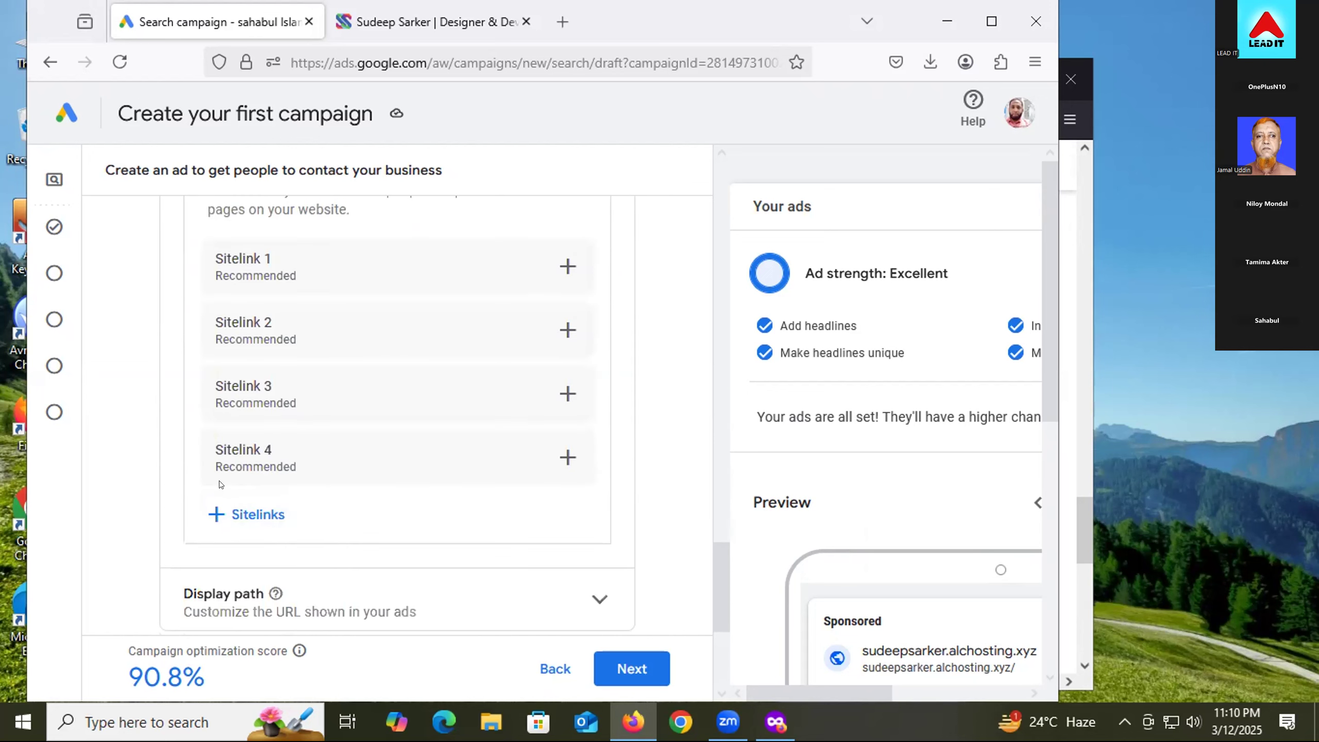
pyautogui.scroll(3, 222, 486)
pyautogui.scroll(-3, 239, 452)
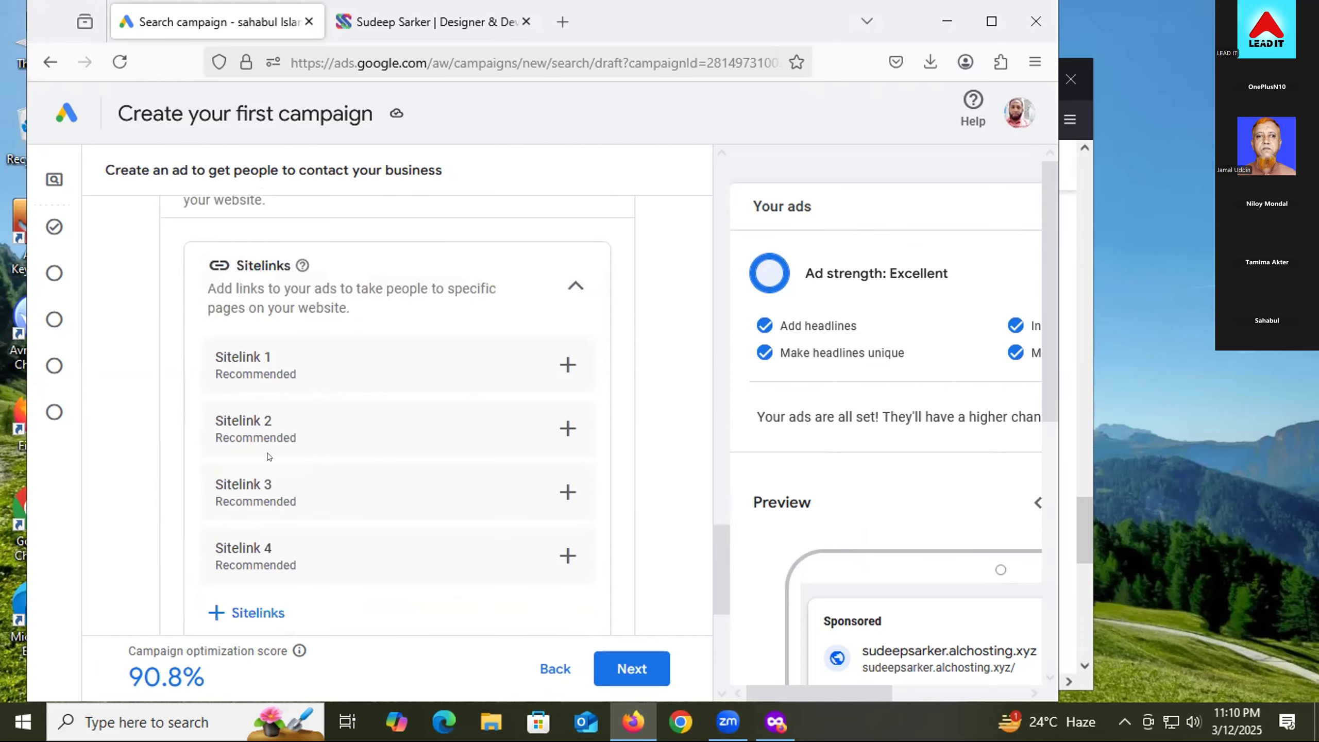
pyautogui.click(232, 515)
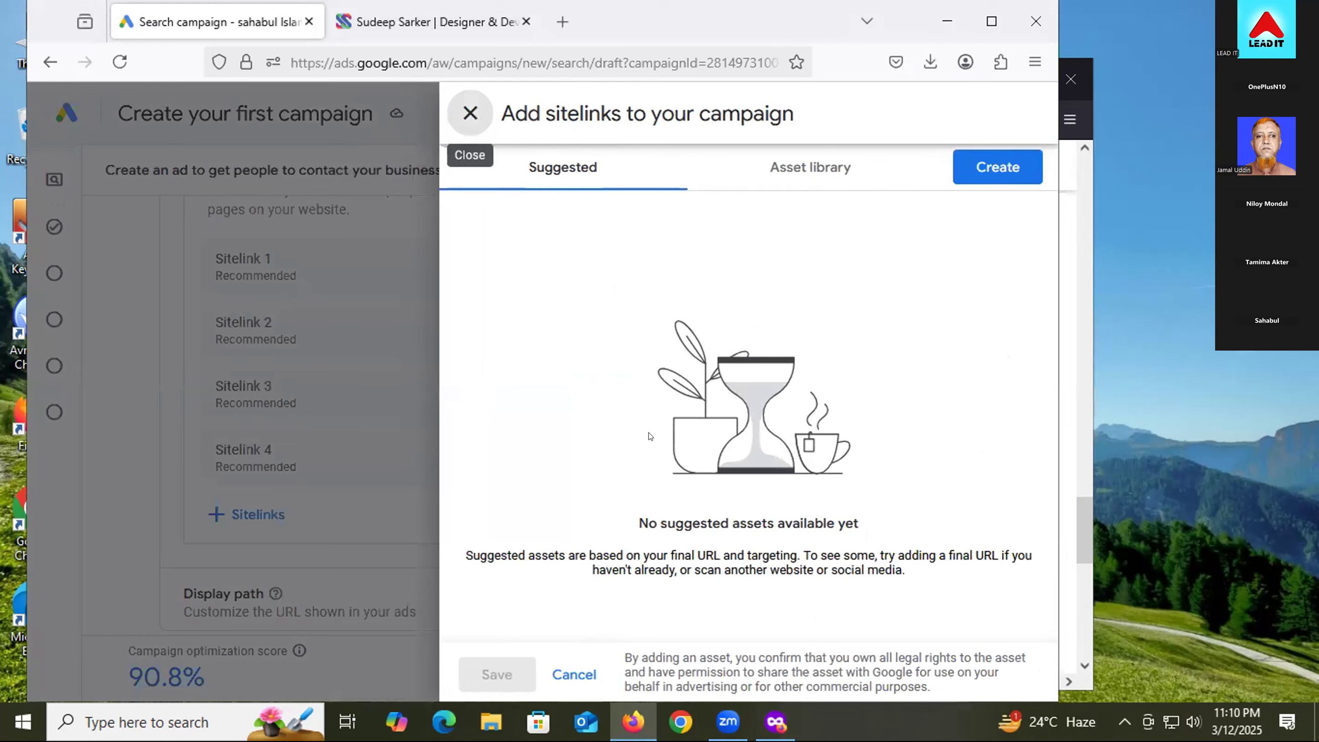
pyautogui.click(977, 177)
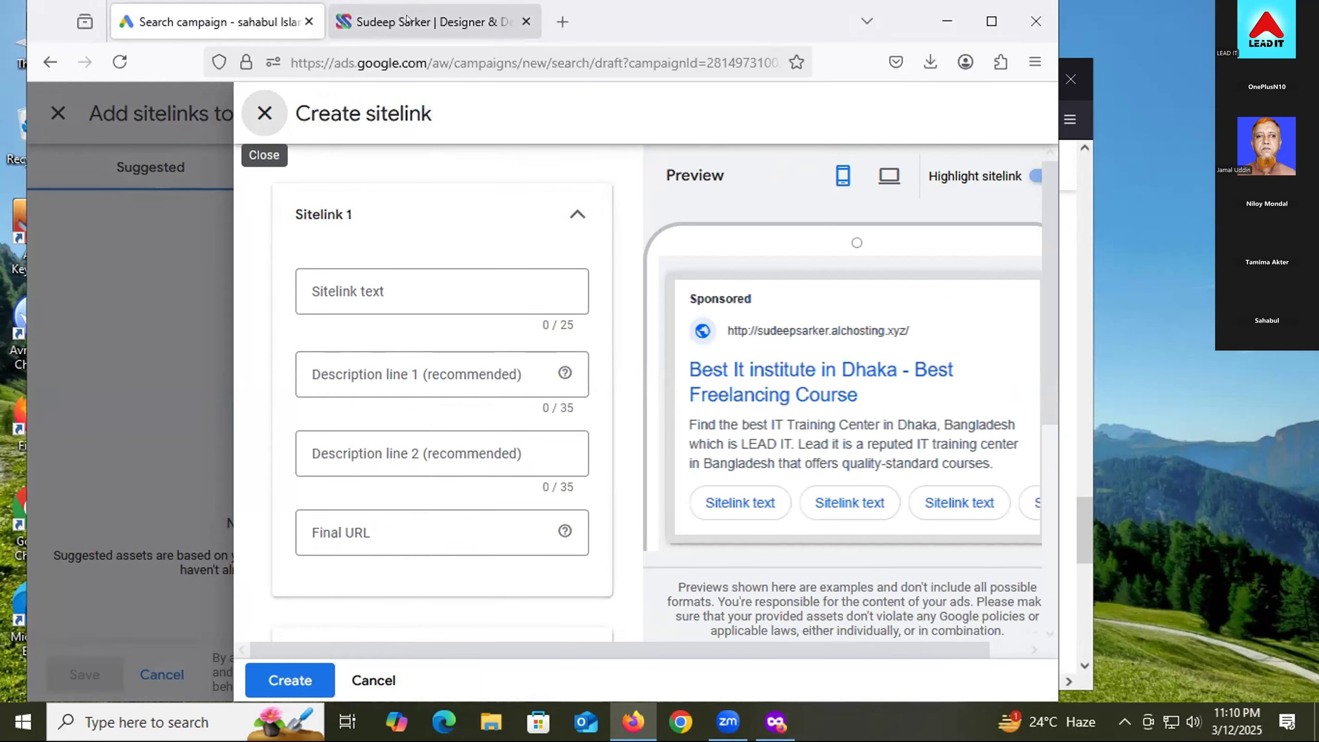
# - Switch to the portfolio website's tab and open the Digital Marketing page listed under Courses
pyautogui.click(407, 21)
pyautogui.moveTo(591, 148)
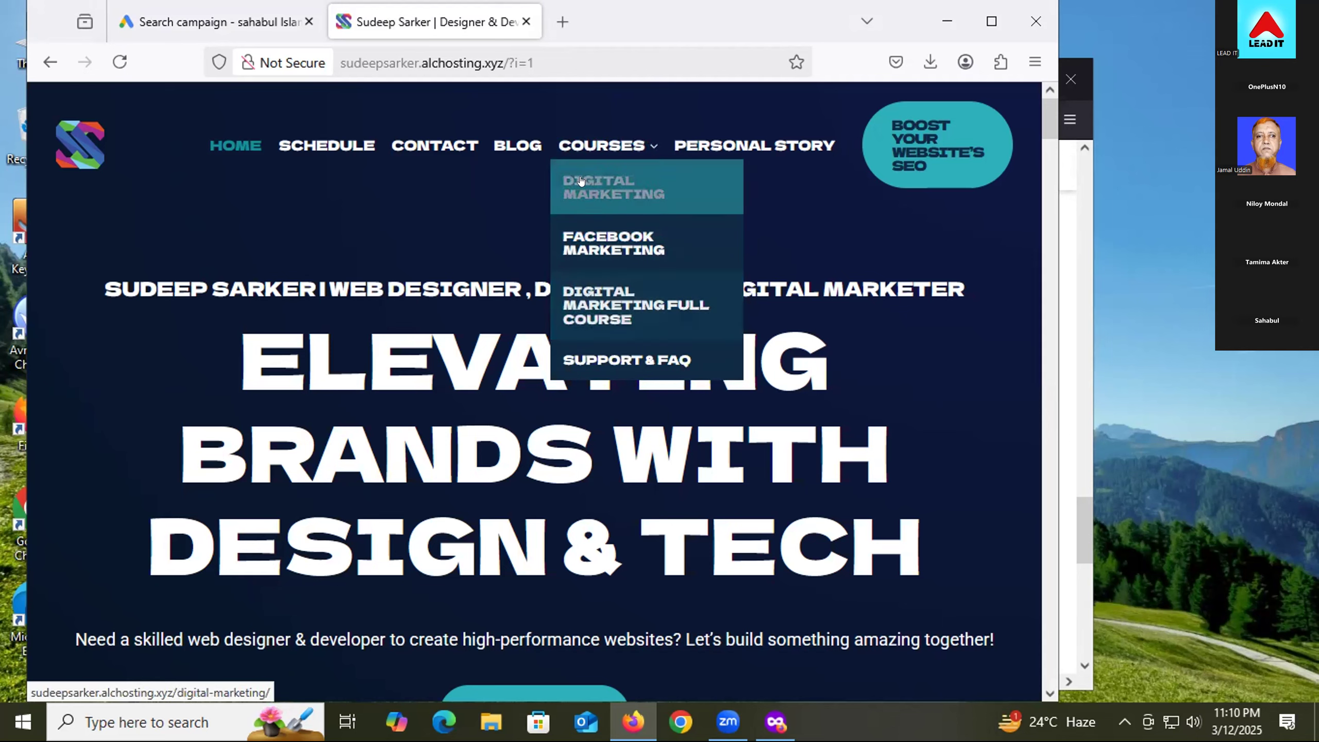
pyautogui.click(590, 194)
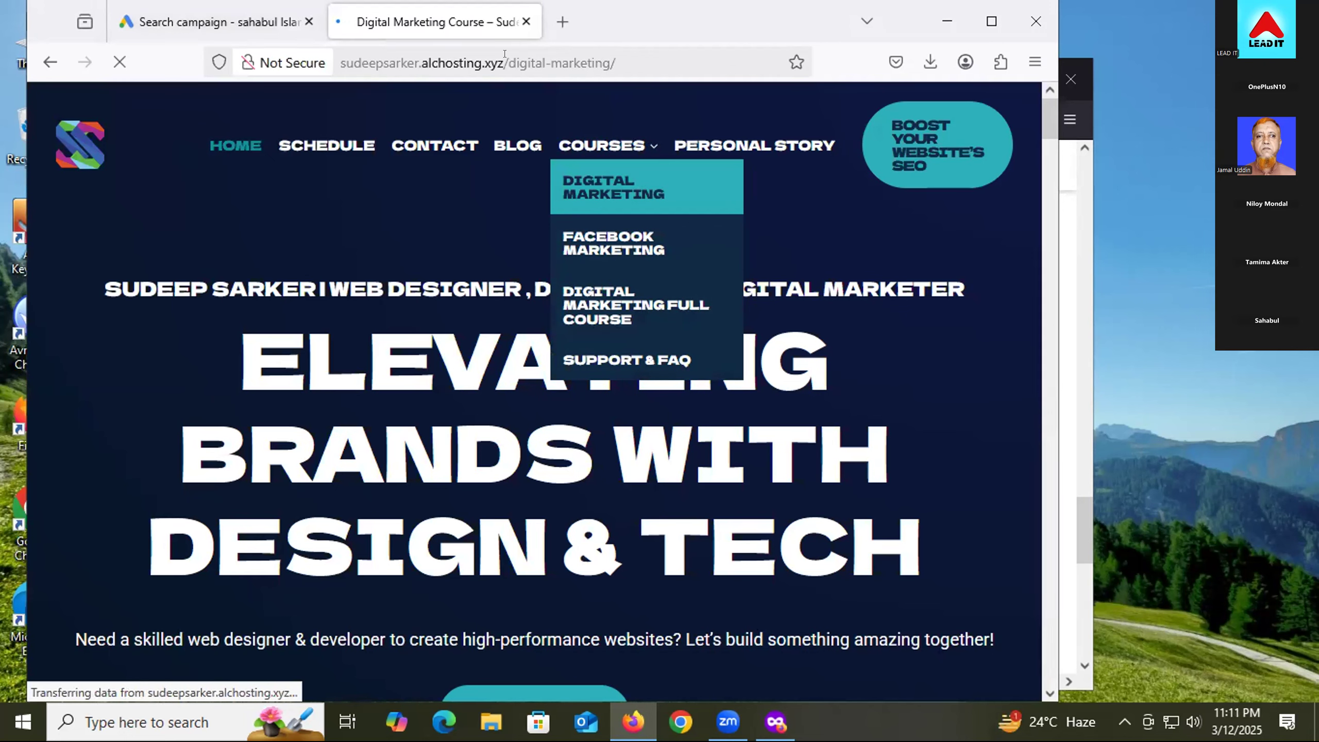
# - Return to the campaign window and set the first sitelink's text to "Digital Marketing Course"
pyautogui.click(221, 15)
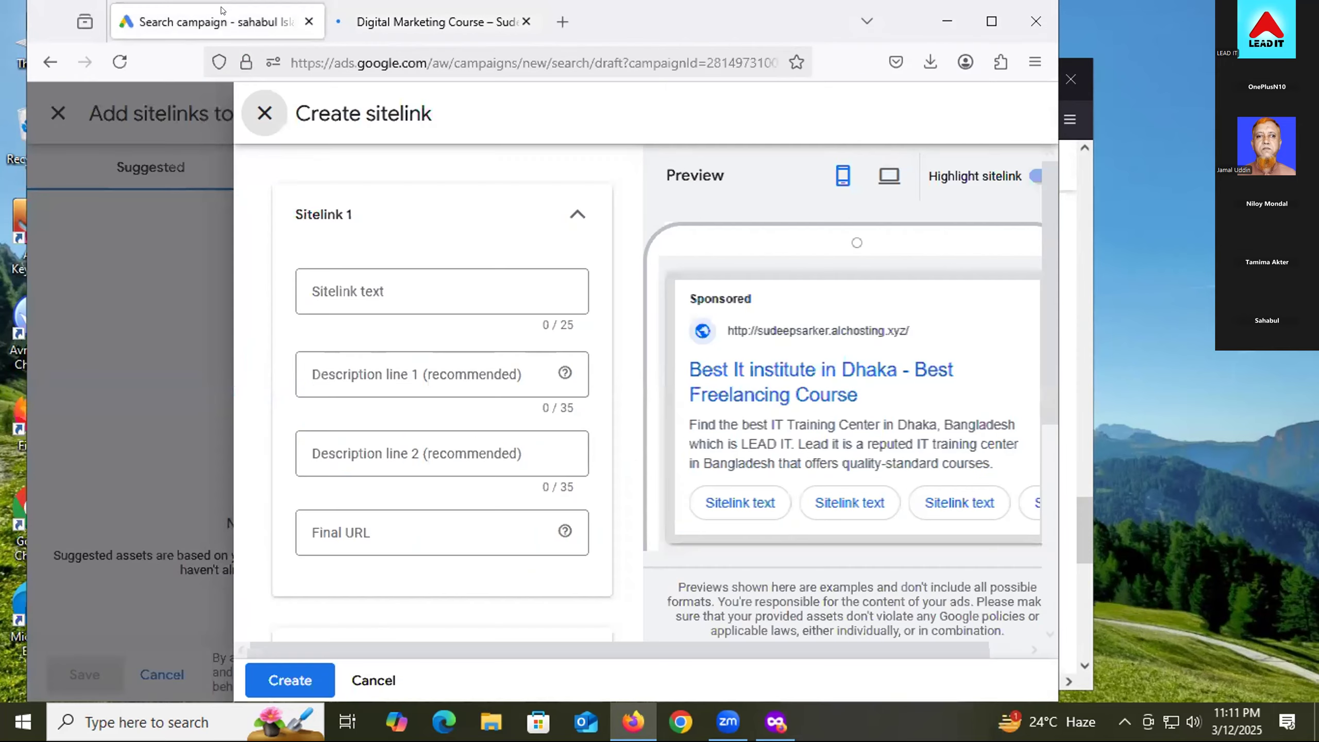
pyautogui.click(396, 285)
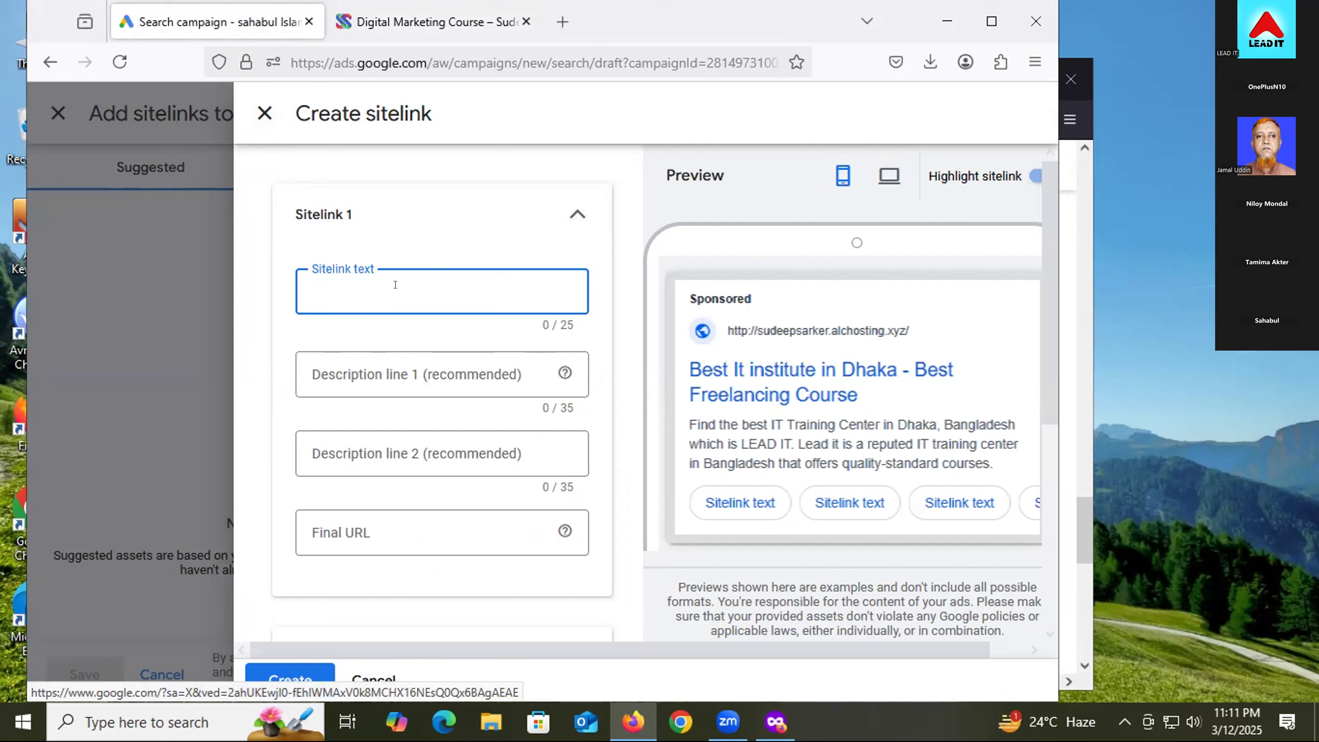
pyautogui.write('Digital Marketing Course')
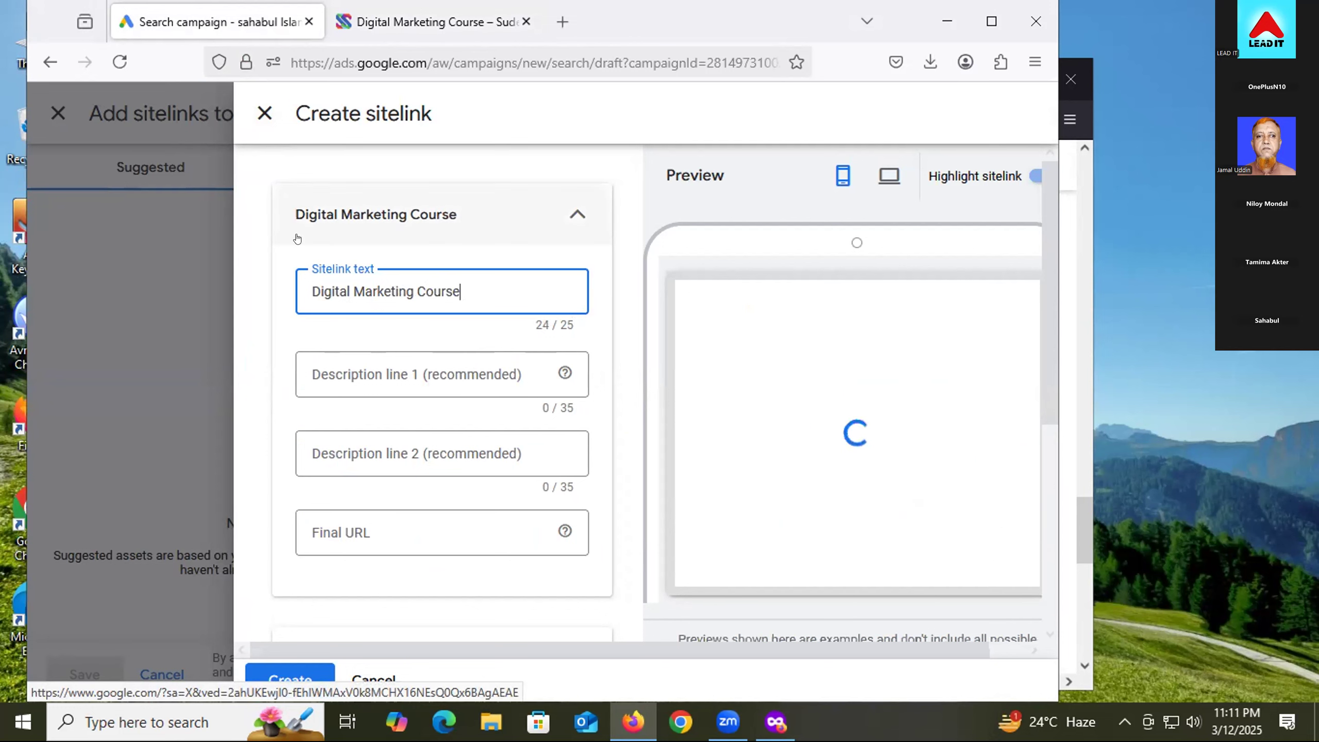
# - Enter "ur Chance to Develop ur skills" as description line 1 of the Digital Marketing Course sitelink, keeping within the 35-character limit
pyautogui.click(395, 363)
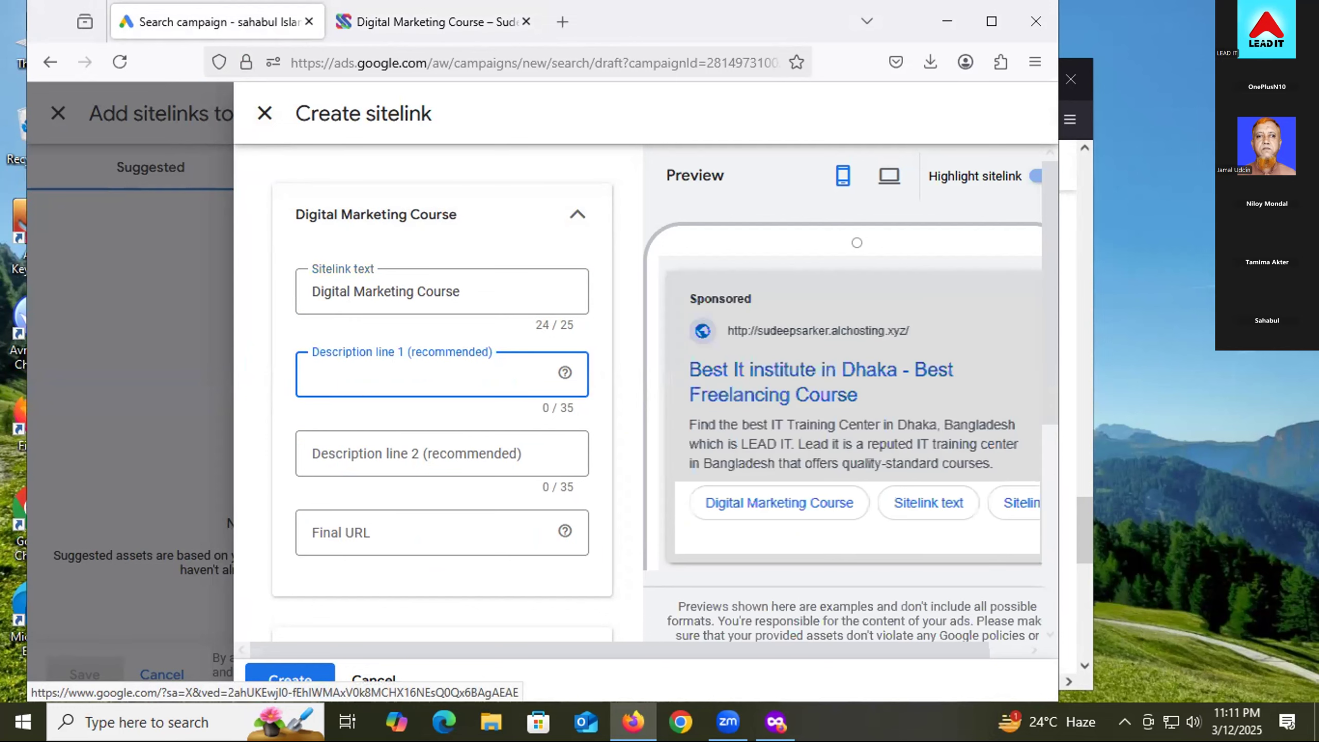
pyautogui.write('Create')
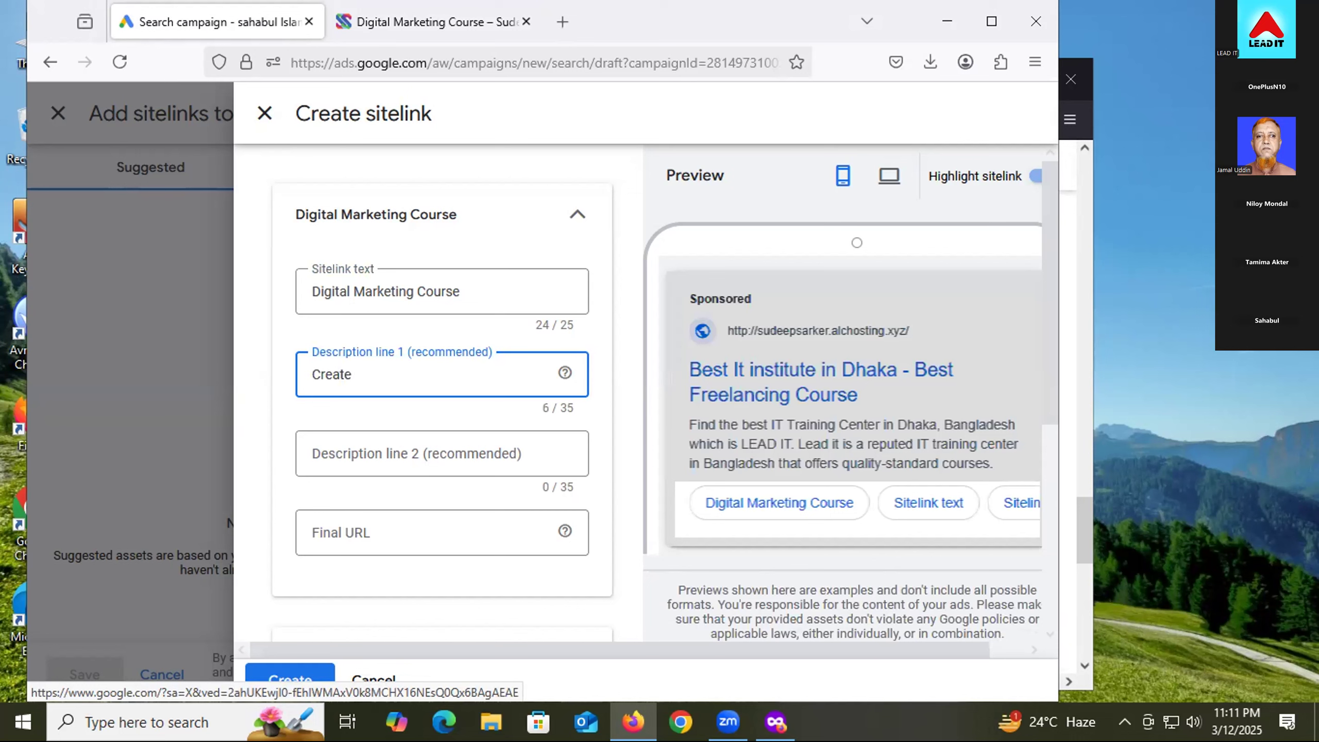
pyautogui.write(' your Chance to d')
pyautogui.press('BackSpace')
pyautogui.write('Decel')
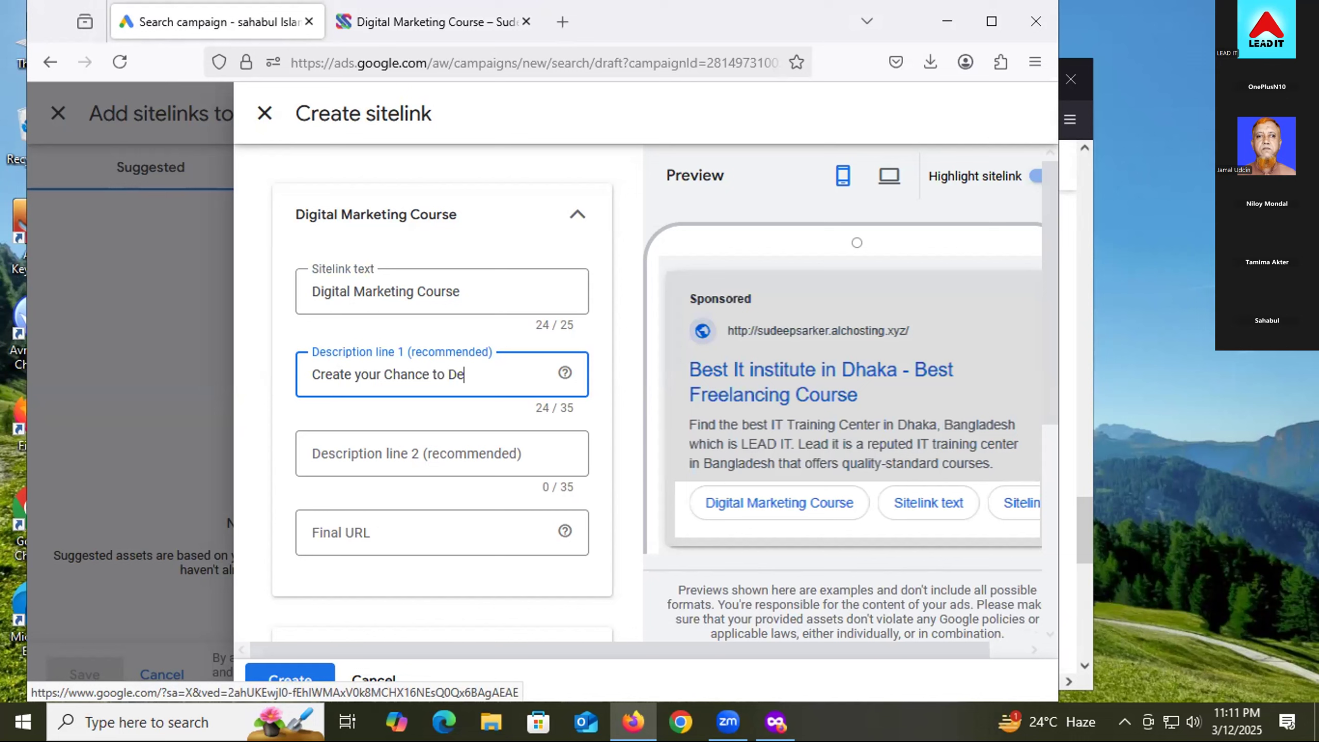
pyautogui.press('BackSpace')
pyautogui.press('BackSpace')
pyautogui.press('BackSpace')
pyautogui.write('vele')
pyautogui.press('BackSpace')
pyautogui.write('e')
pyautogui.press('BackSpace')
pyautogui.write('op')
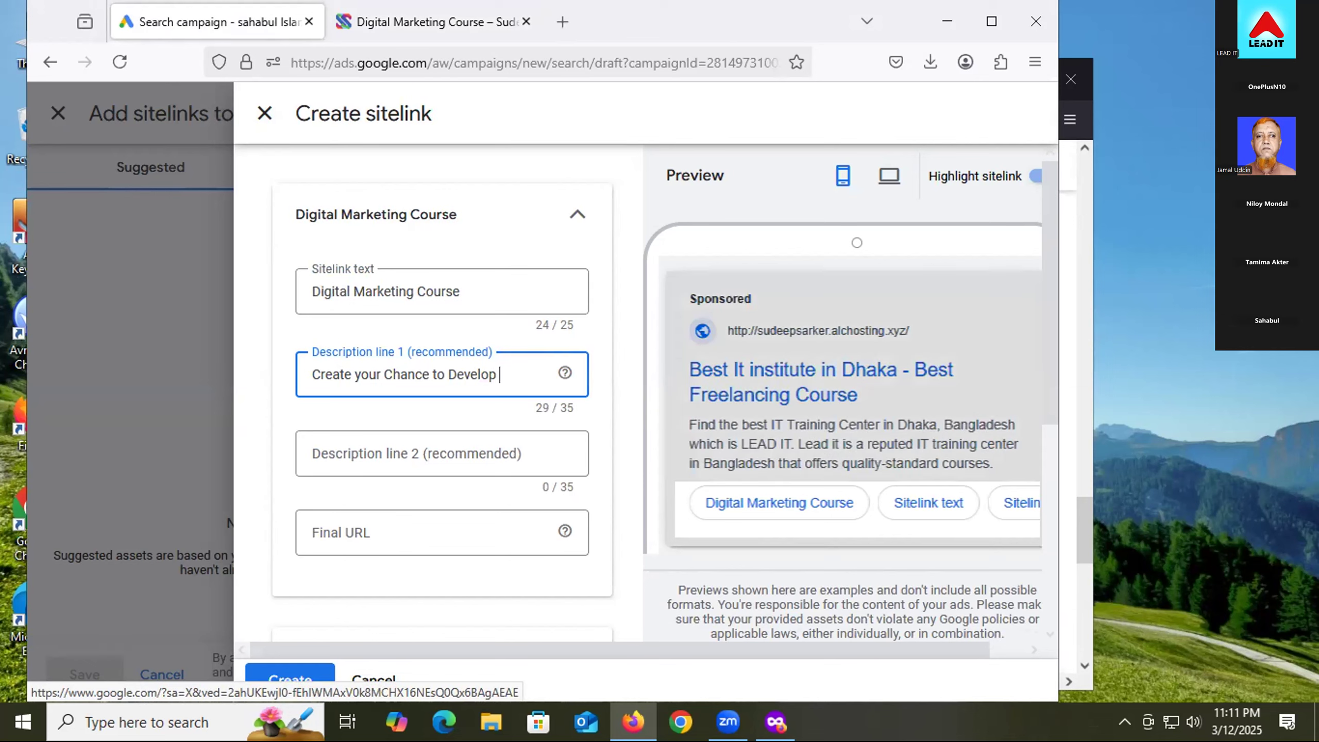
pyautogui.write(' your Fre')
pyautogui.write('el')
pyautogui.press('BackSpace')
pyautogui.press('BackSpace')
pyautogui.press('BackSpace')
pyautogui.press('BackSpace')
pyautogui.press('BackSpace')
pyautogui.press('BackSpace')
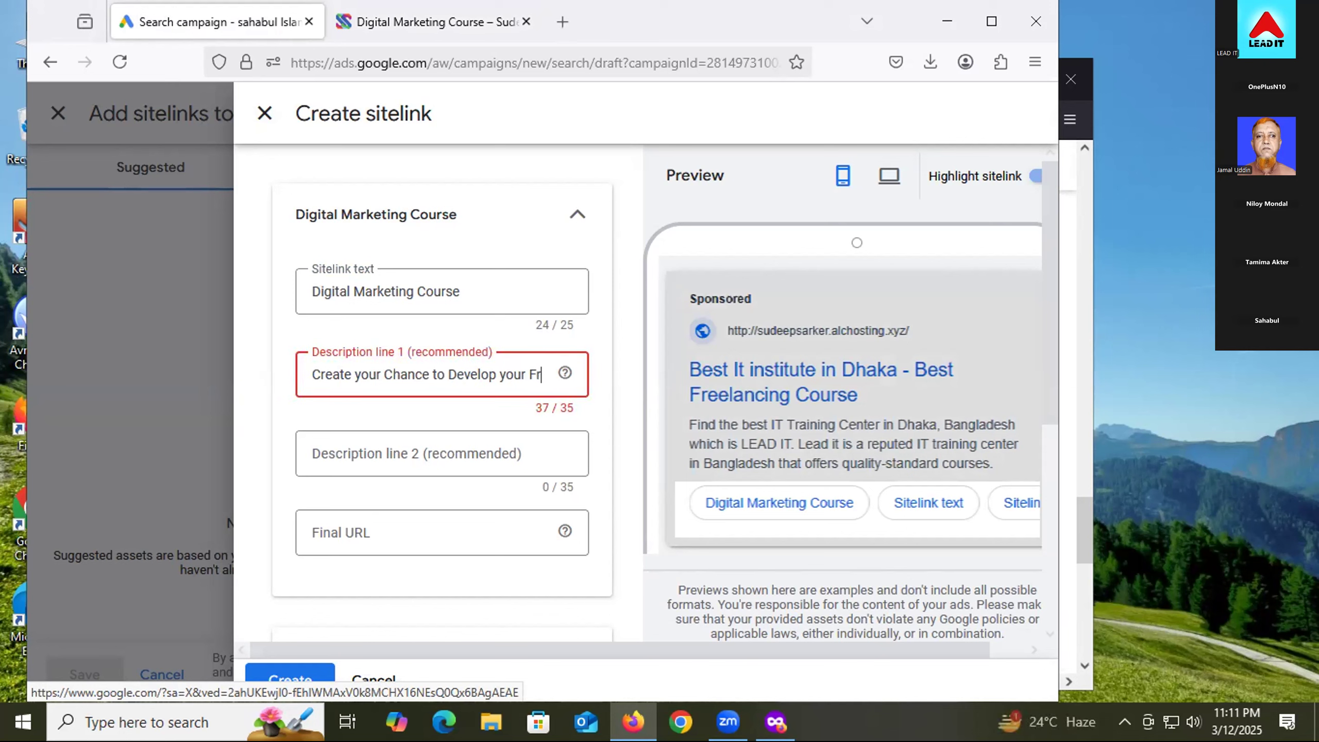
pyautogui.press('BackSpace')
pyautogui.press('BackSpace')
pyautogui.press('BackSpace')
pyautogui.press('BackSpace')
pyautogui.press('BackSpace')
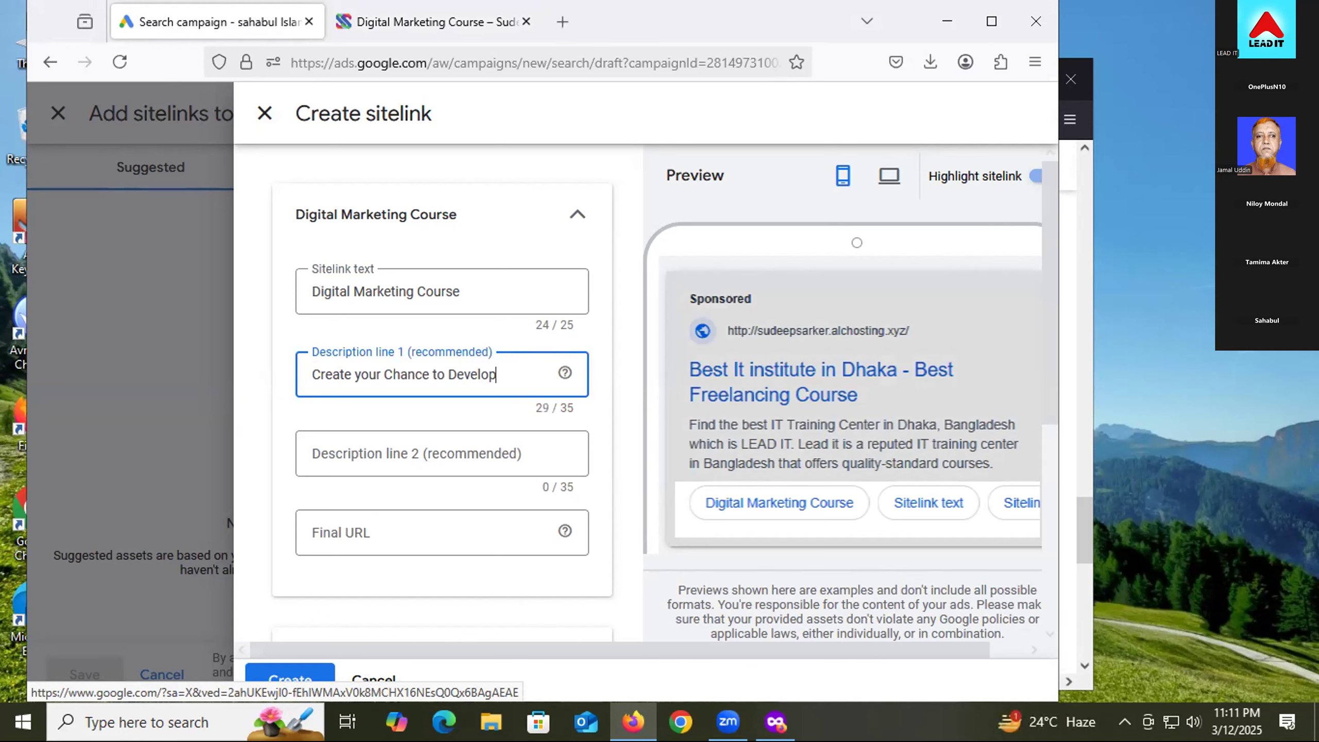
pyautogui.write('ur skills')
pyautogui.press('BackSpace')
pyautogui.press('BackSpace')
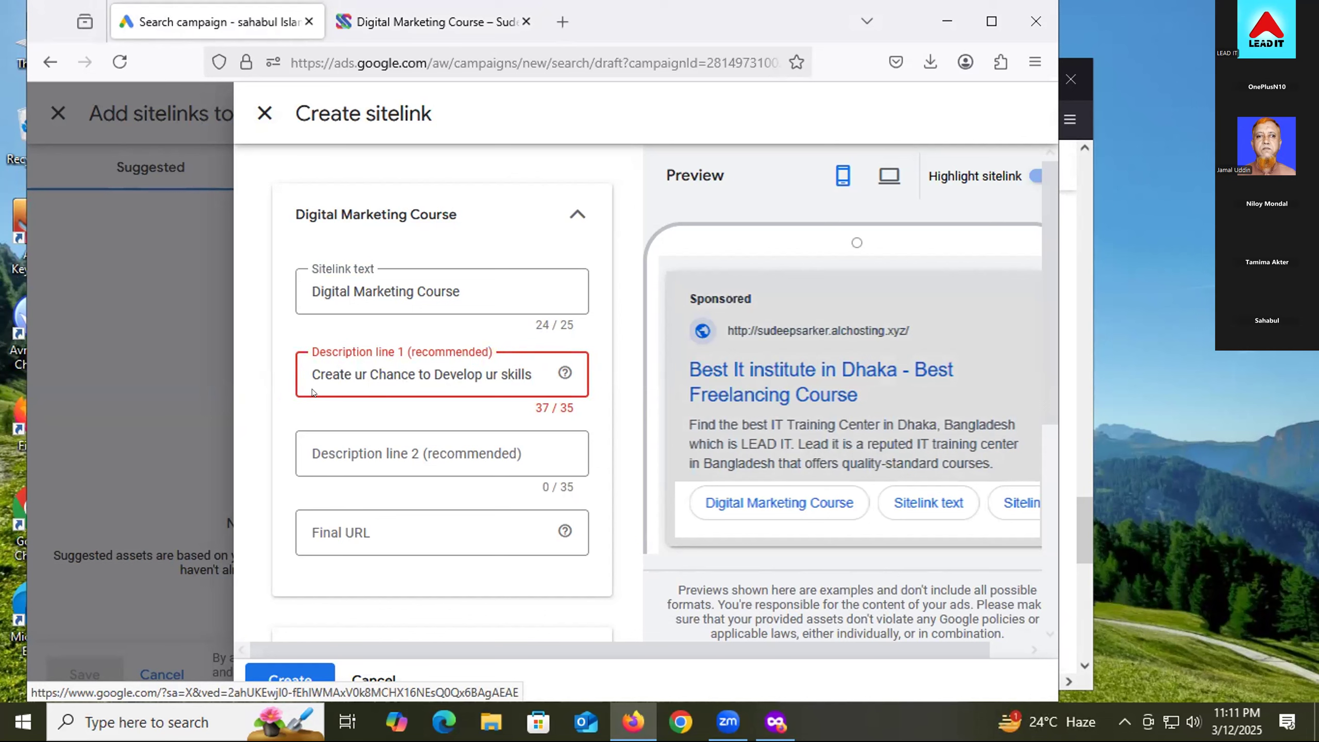
pyautogui.doubleClick(345, 364)
pyautogui.press('BackSpace')
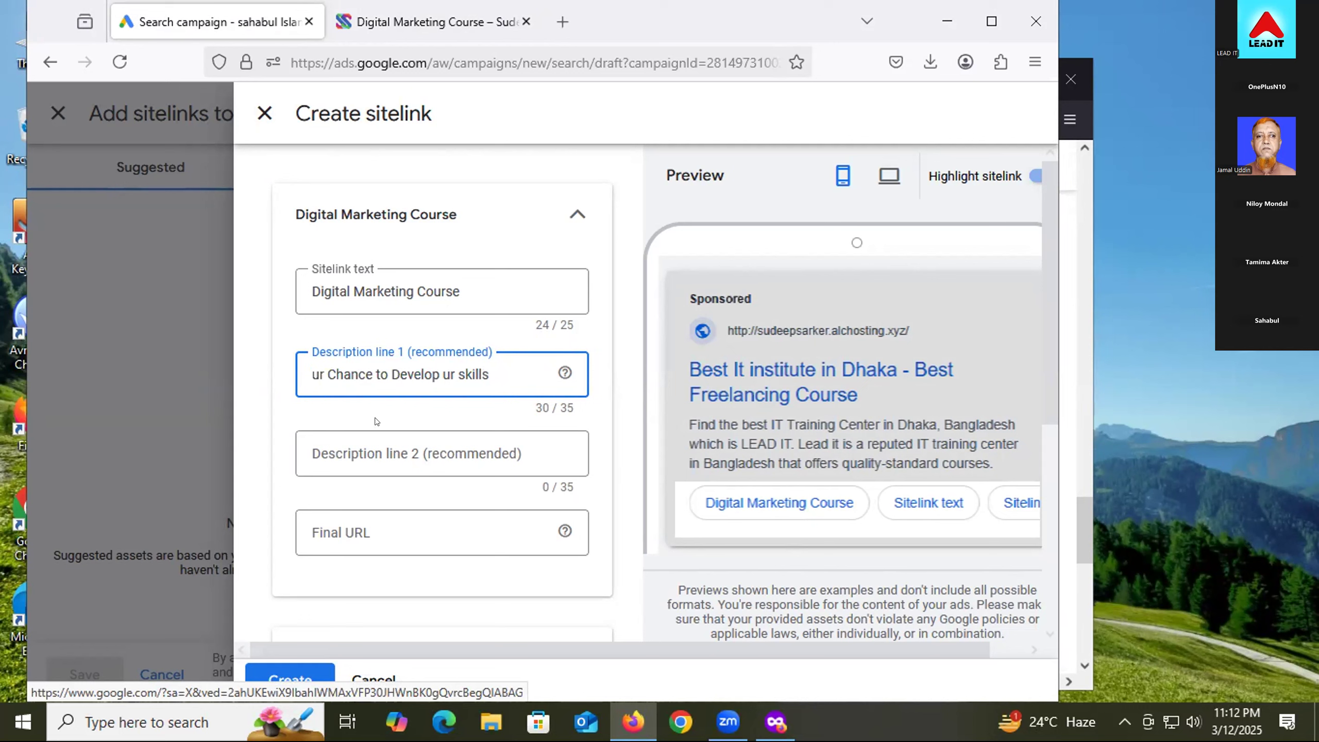
# - Enter "What are u waitng for?" as description line 2 of the Digital Marketing Course sitelink
pyautogui.click(374, 441)
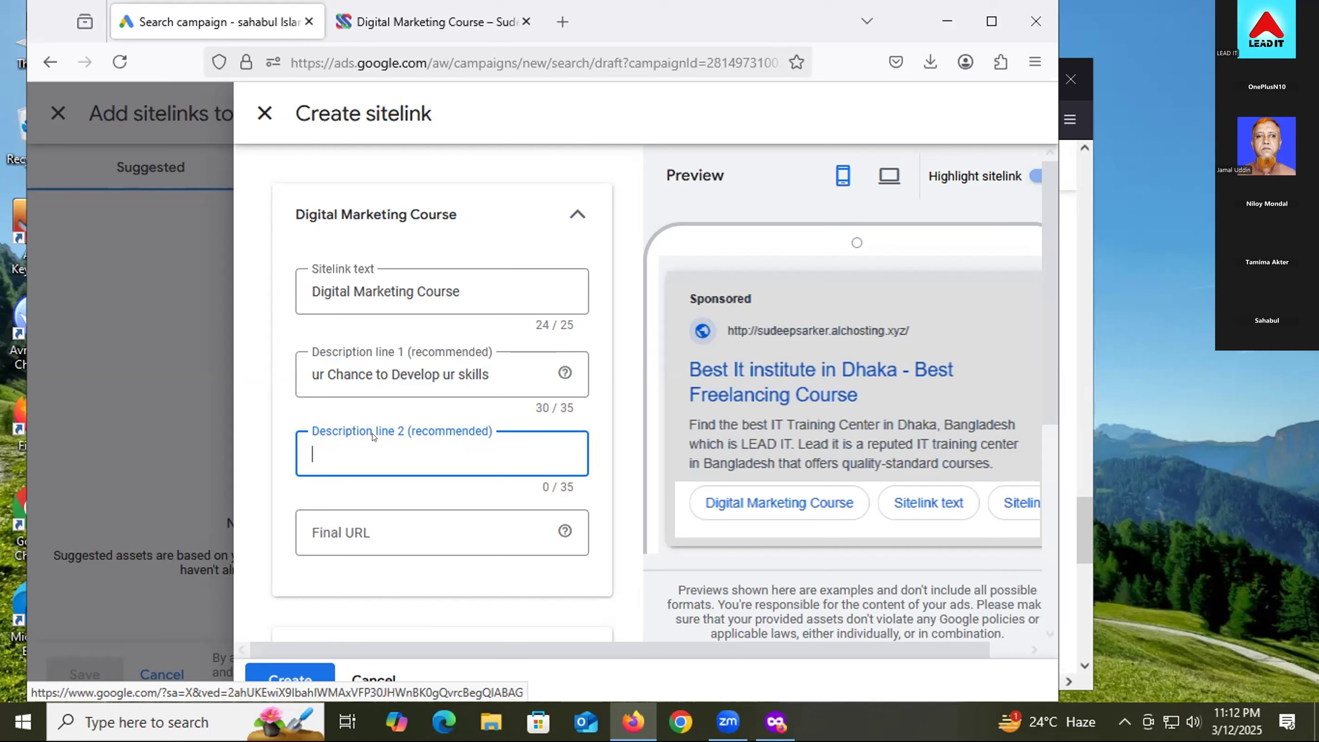
pyautogui.write('Click')
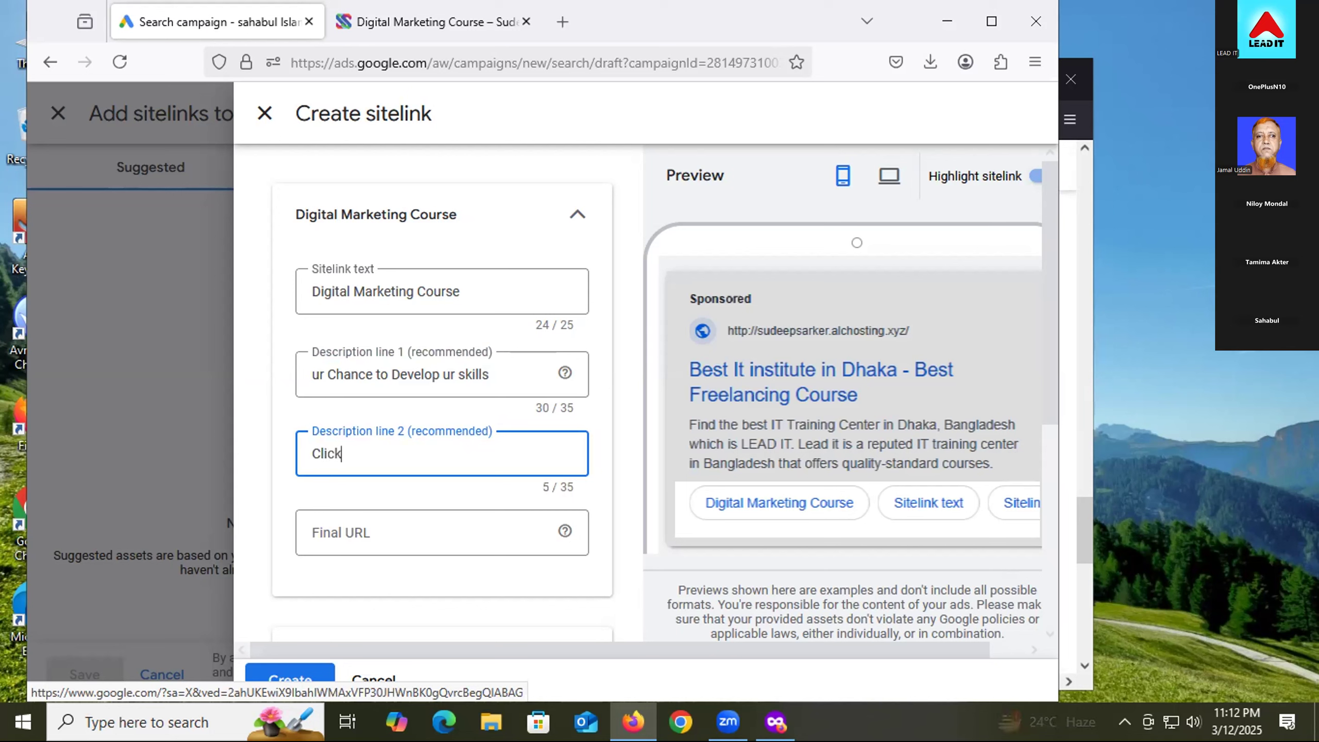
pyautogui.press('BackSpace')
pyautogui.press('BackSpace')
pyautogui.write('Enro')
pyautogui.press('BackSpace')
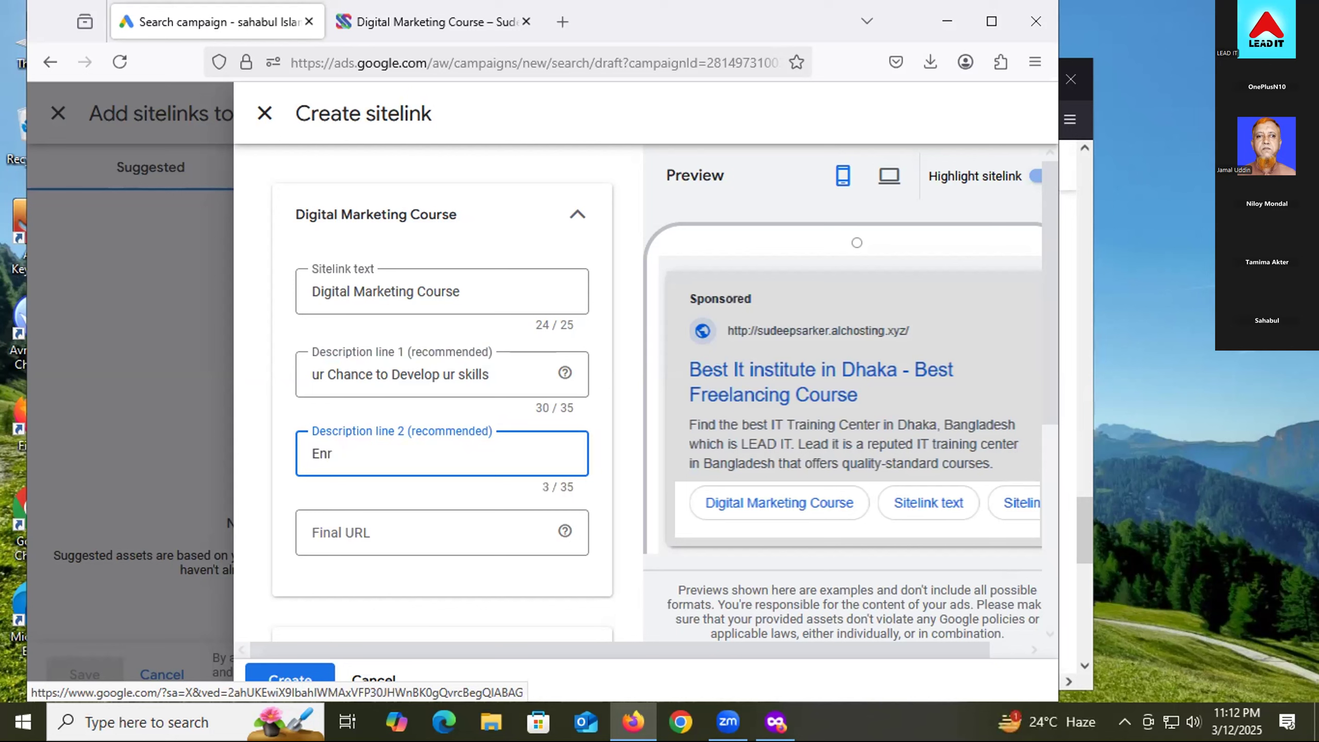
pyautogui.write('rl')
pyautogui.press('BackSpace')
pyautogui.press('BackSpace')
pyautogui.write('rlw')
pyautogui.press('BackSpace')
pyautogui.press('BackSpace')
pyautogui.press('BackSpace')
pyautogui.press('BackSpace')
pyautogui.write('nrowll m')
pyautogui.press('BackSpace')
pyautogui.press('BackSpace')
pyautogui.press('BackSpace')
pyautogui.press('BackSpace')
pyautogui.press('BackSpace')
pyautogui.press('BackSpace')
pyautogui.press('BackSpace')
pyautogui.press('BackSpace')
pyautogui.press('BackSpace')
pyautogui.write('What are you')
pyautogui.press('BackSpace')
pyautogui.press('BackSpace')
pyautogui.press('BackSpace')
pyautogui.press('BackSpace')
pyautogui.write('u')
pyautogui.press('BackSpace')
pyautogui.write('u waitn')
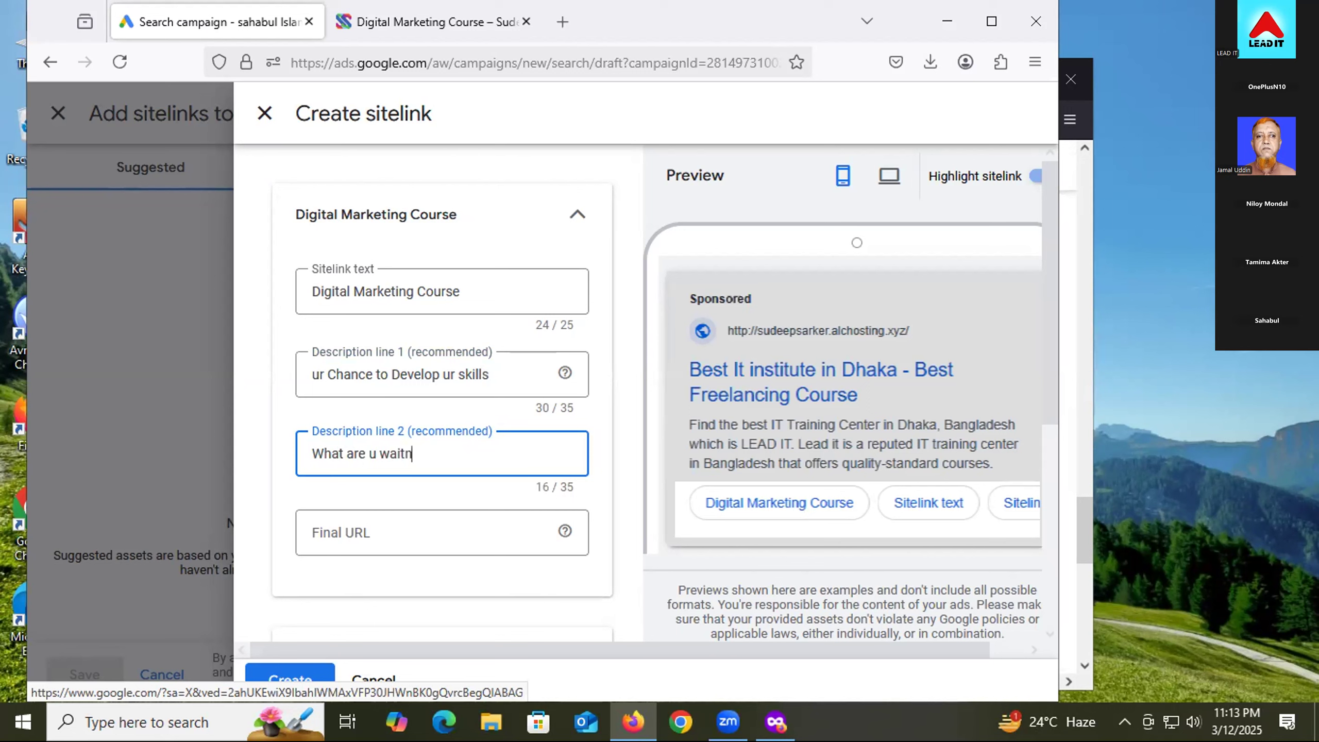
pyautogui.write('g for?')
# - Switch to the portfolio website's tab and copy the full web address of the Digital Marketing page
pyautogui.click(418, 11)
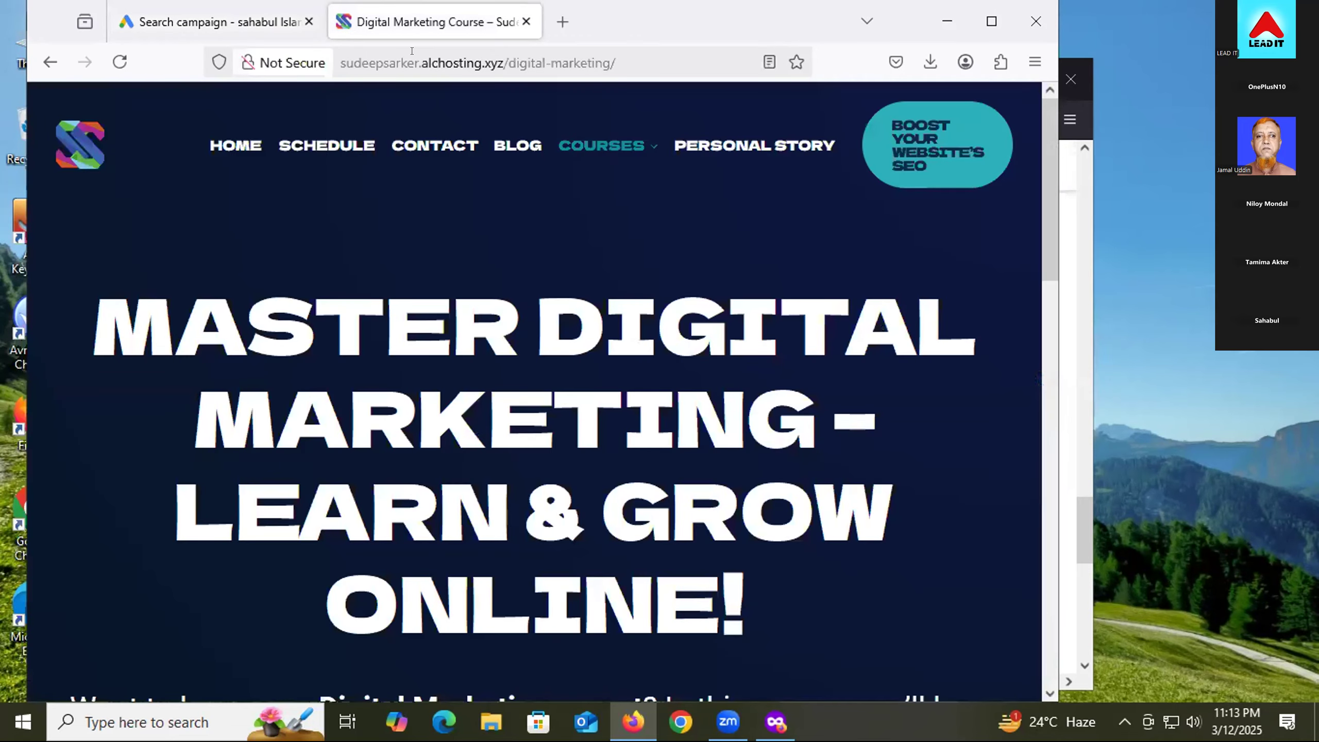
pyautogui.click(451, 58)
pyautogui.click(643, 66)
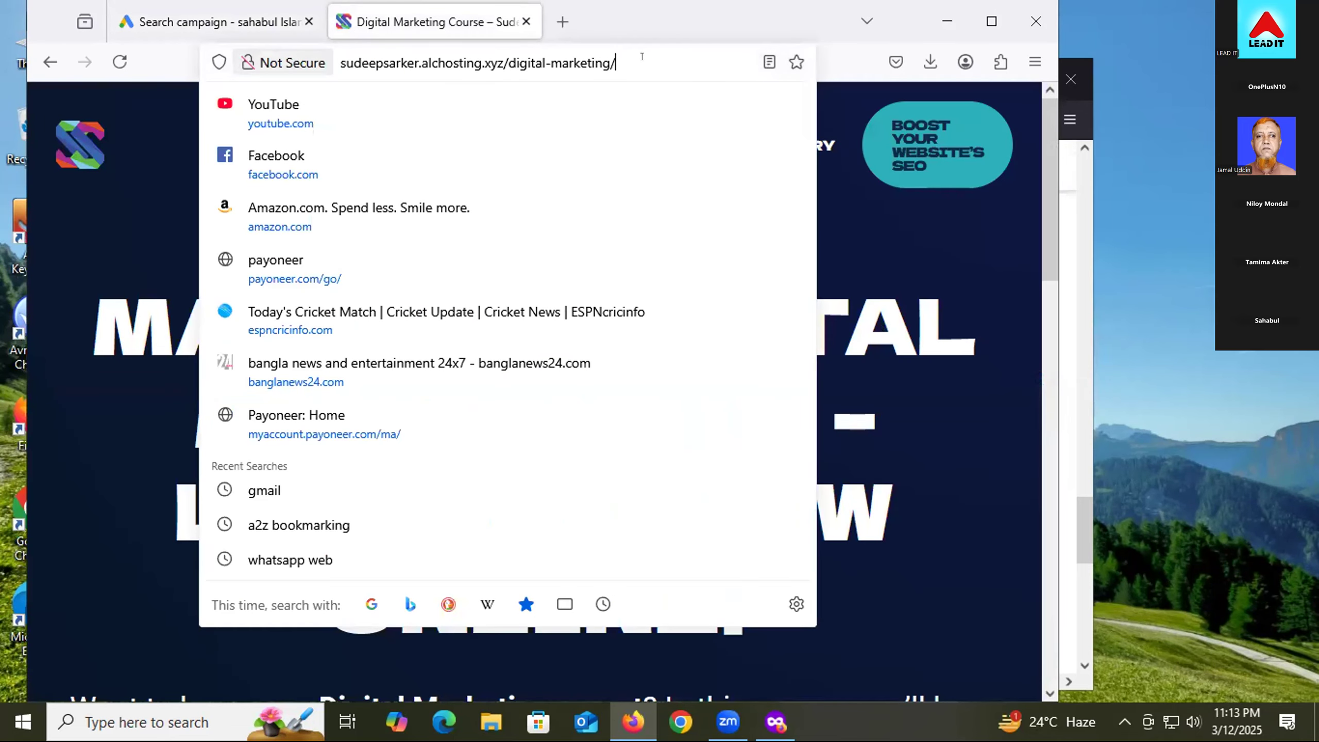
pyautogui.moveTo(616, 59); pyautogui.dragTo(303, 56)
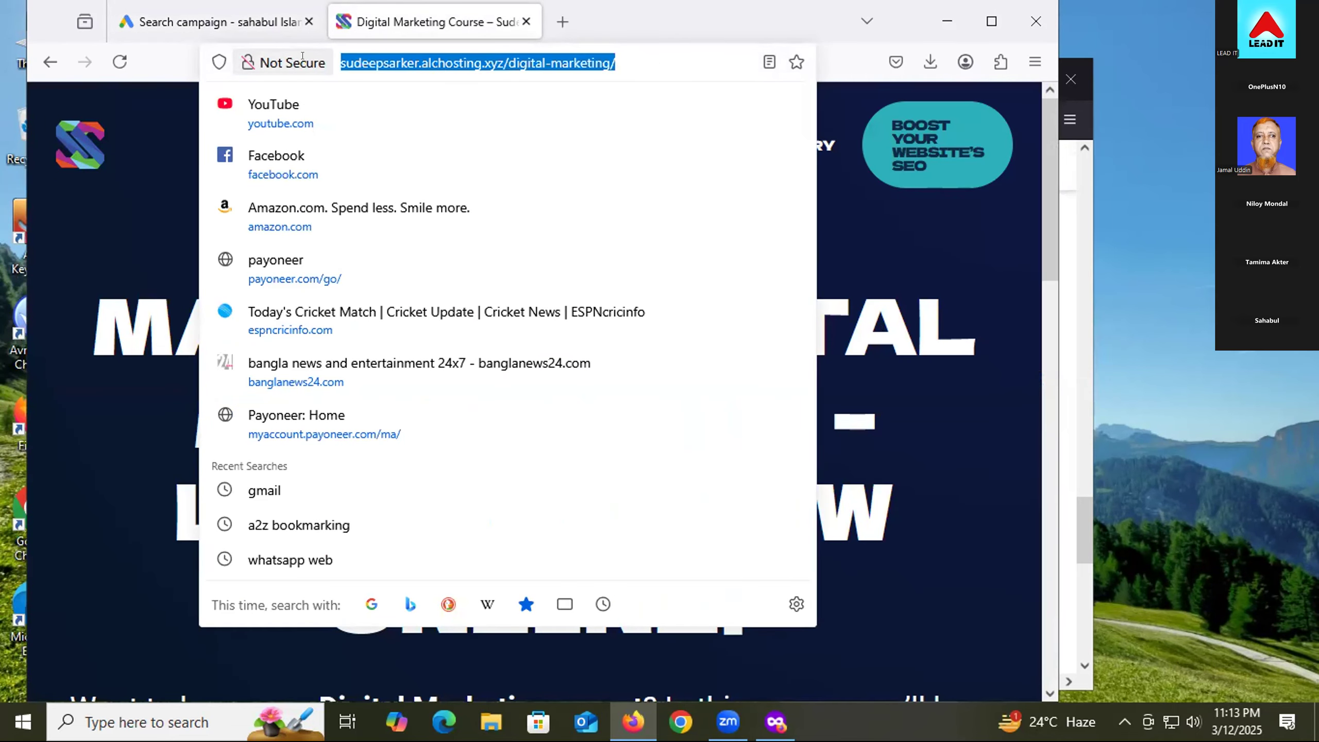
pyautogui.rightClick(384, 68)
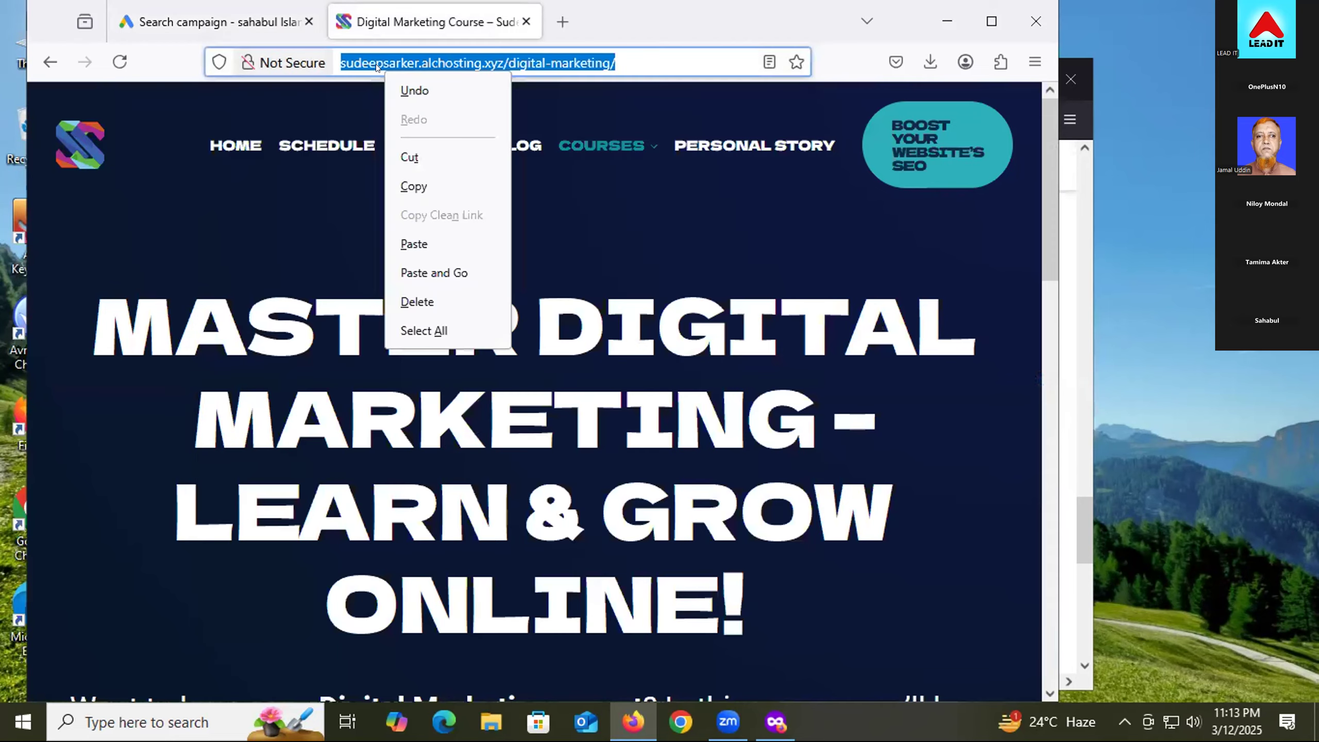
pyautogui.click(423, 178)
# - Paste the copied digital-marketing page address as the first sitelink's final URL in the campaign window, and read the warning on that field
pyautogui.scroll(-5, 374, 393)
pyautogui.scroll(-8, 331, 376)
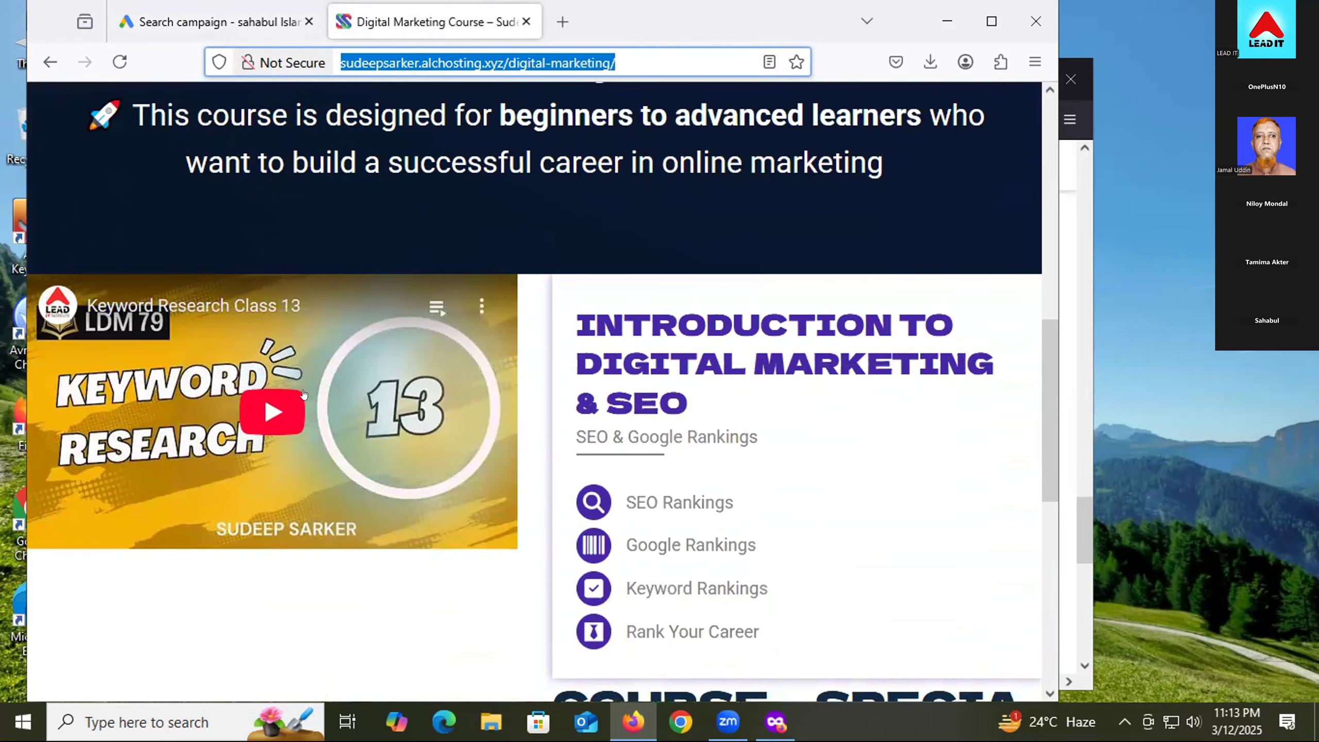
pyautogui.scroll(3, 269, 457)
pyautogui.scroll(3, 276, 426)
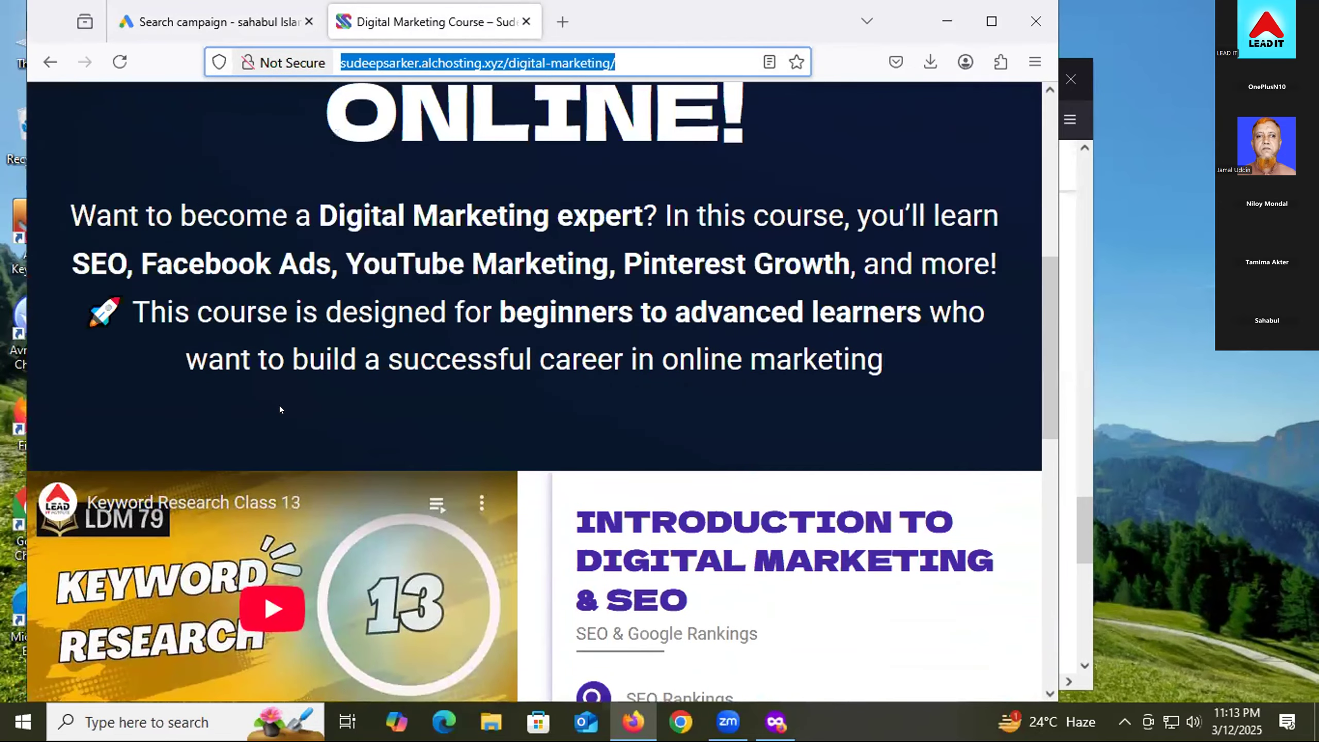
pyautogui.scroll(-6, 520, 493)
pyautogui.scroll(10, 557, 498)
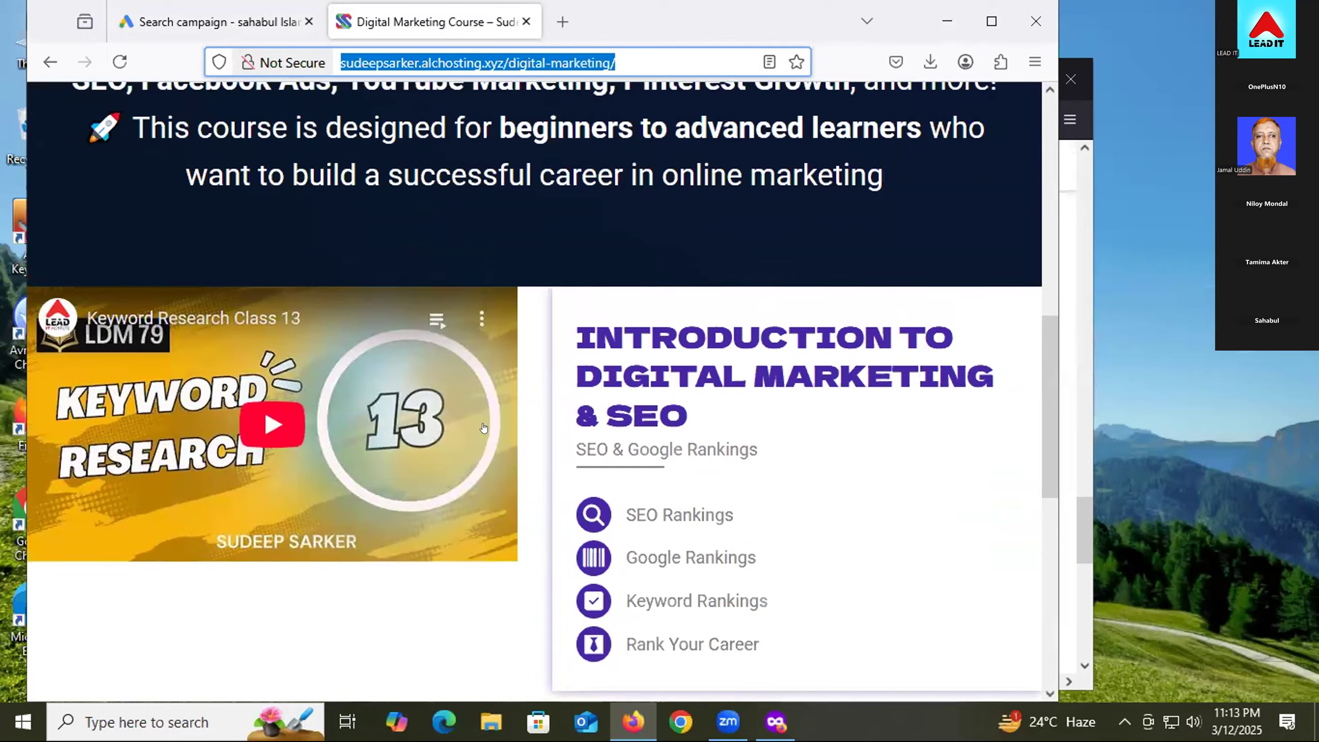
pyautogui.click(237, 20)
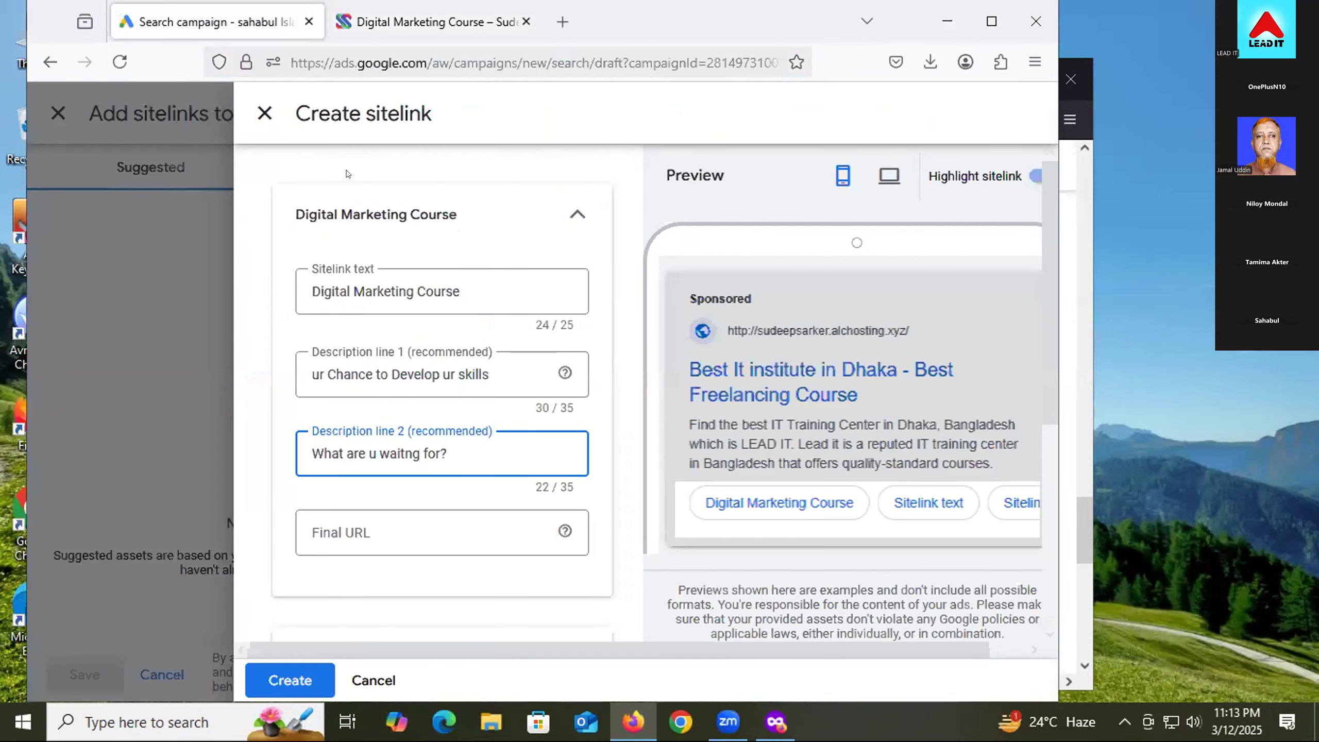
pyautogui.click(424, 518)
pyautogui.hotkey('ctrl', 'v')
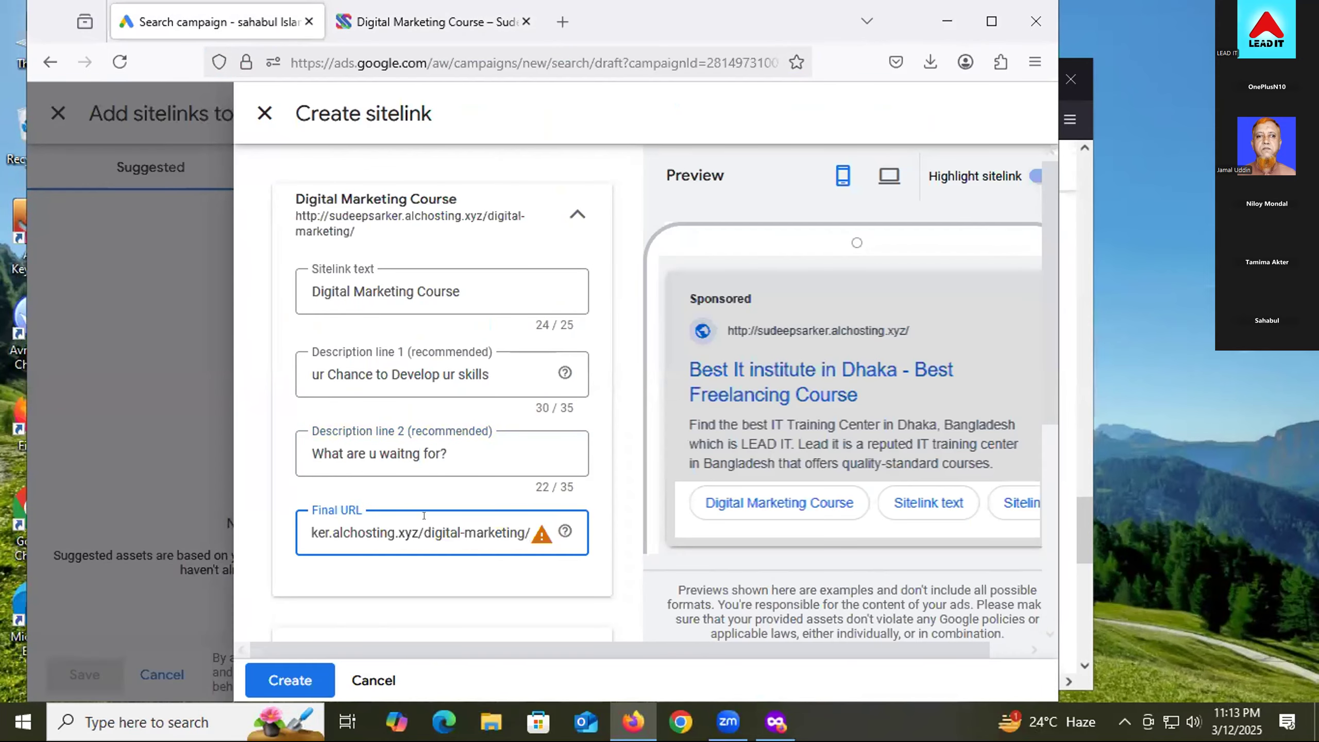
pyautogui.click(533, 533)
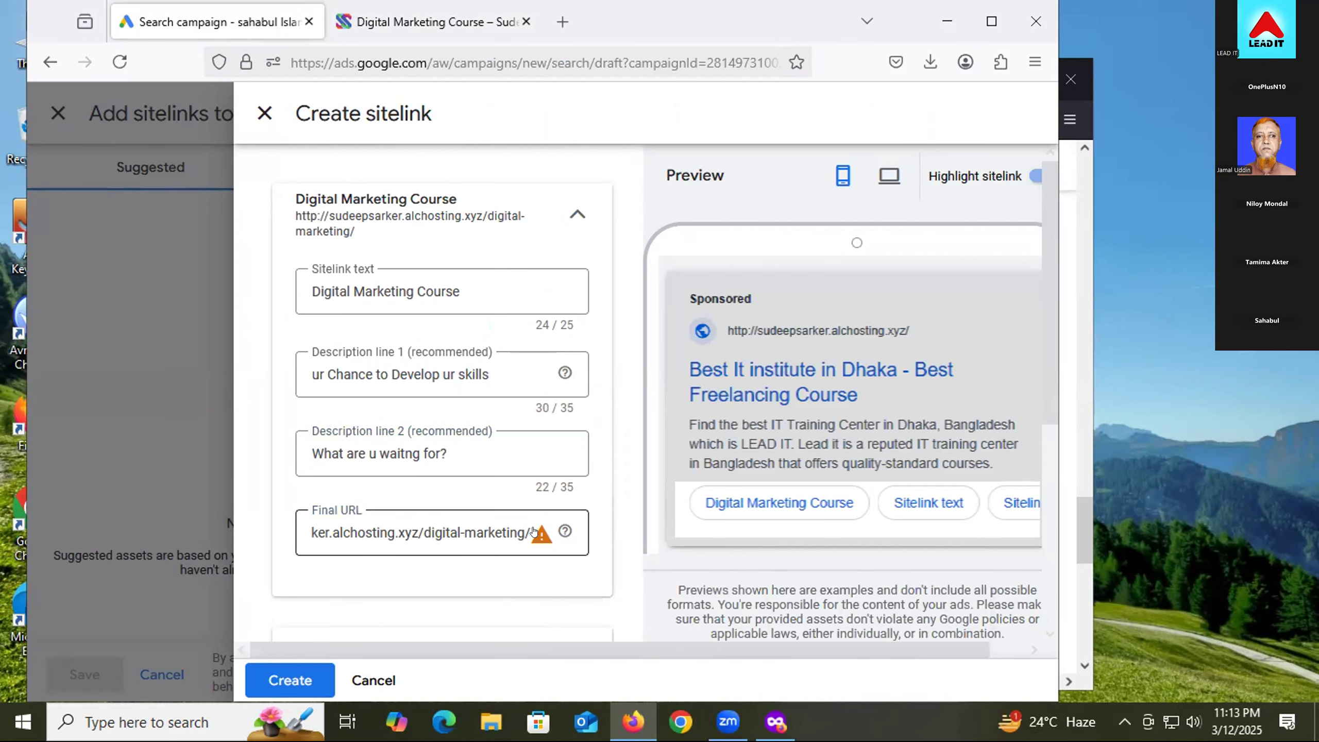
pyautogui.moveTo(534, 532)
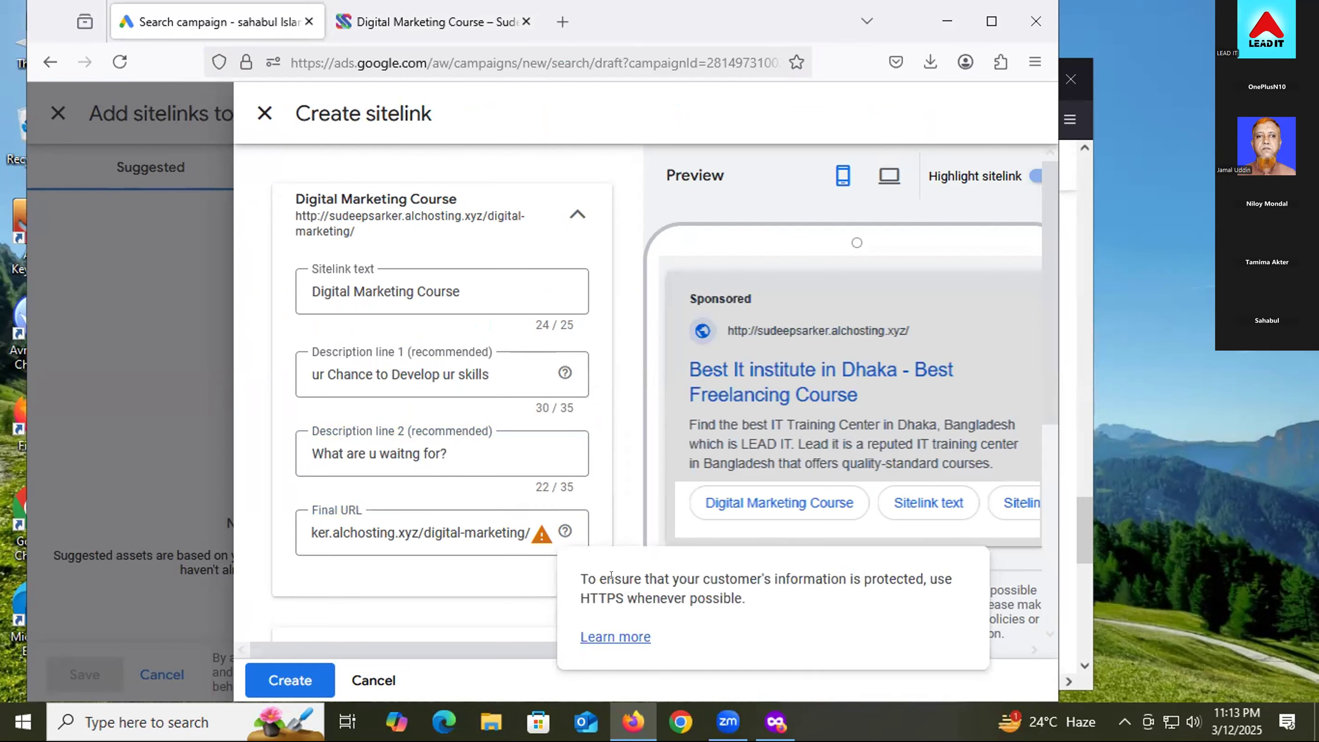
pyautogui.moveTo(638, 598); pyautogui.dragTo(743, 597)
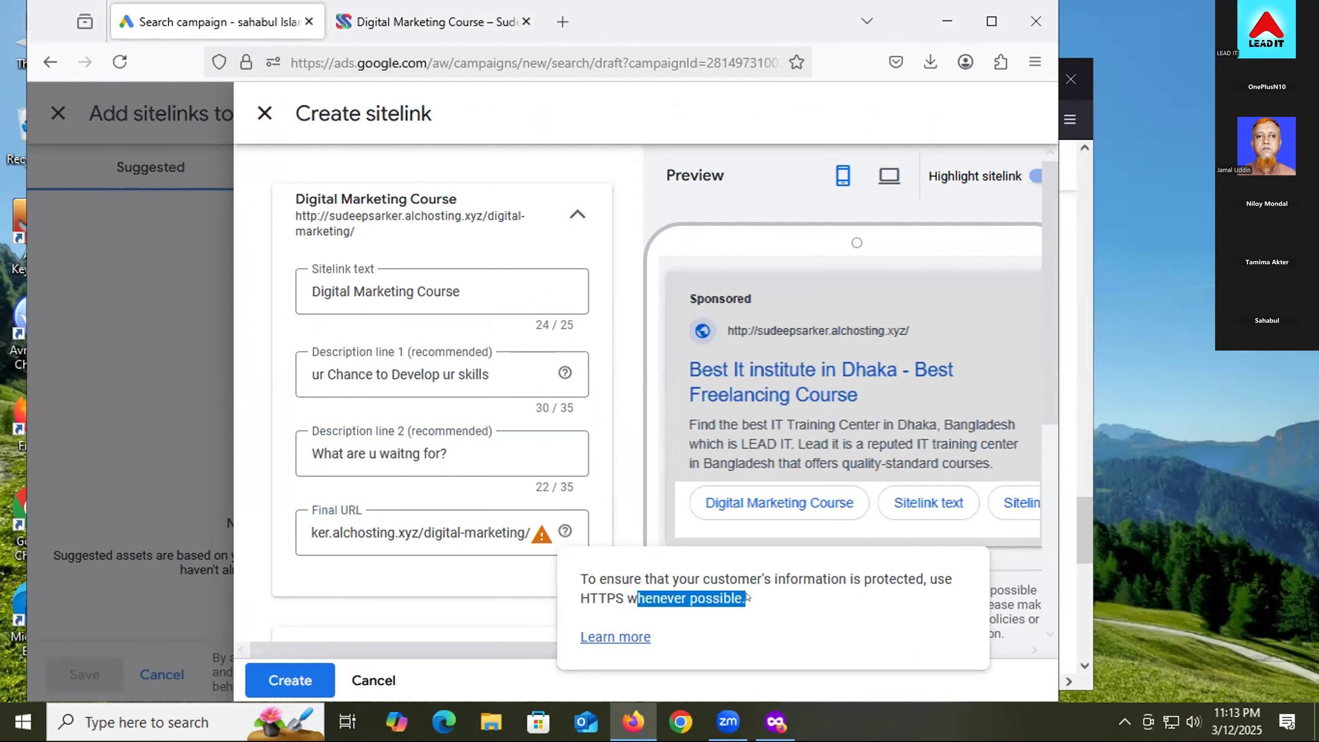
# - Expand the Sitelink 2 section and place the cursor in its sitelink text field
pyautogui.scroll(-4, 529, 503)
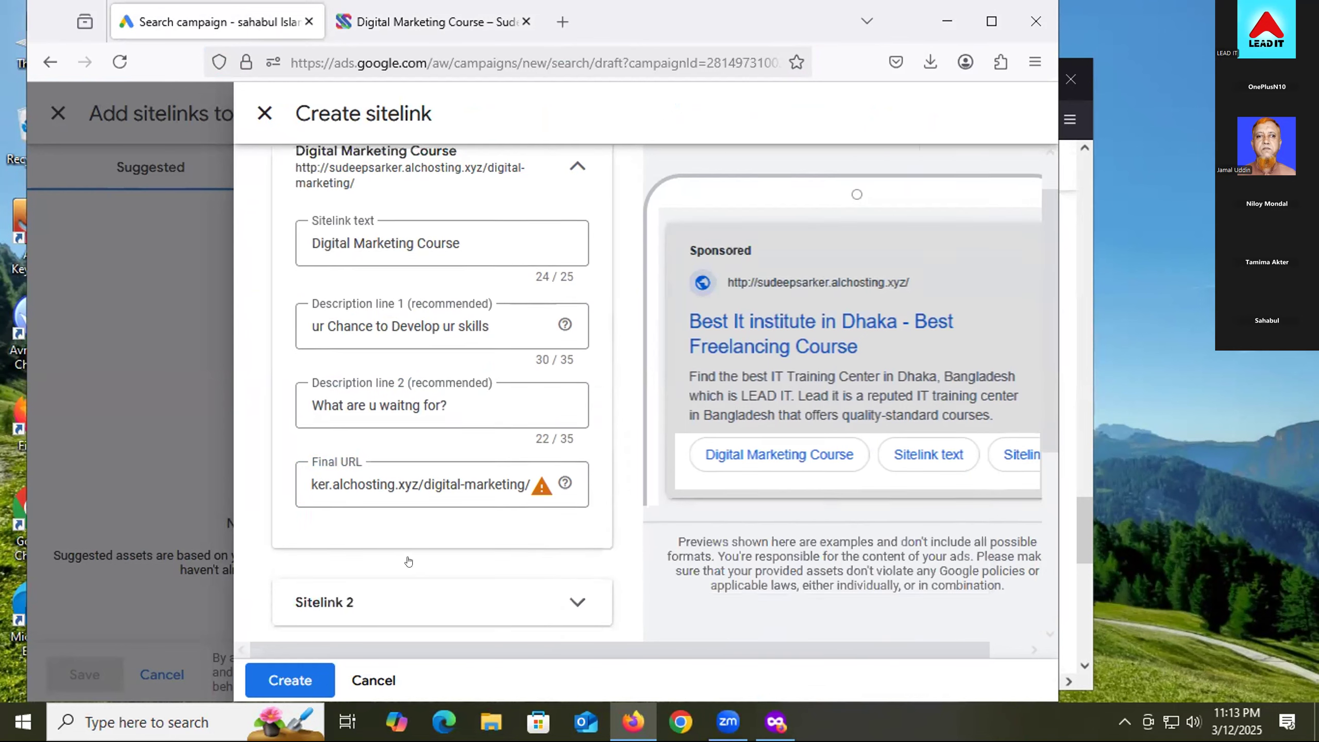
pyautogui.scroll(-2, 529, 503)
pyautogui.click(424, 315)
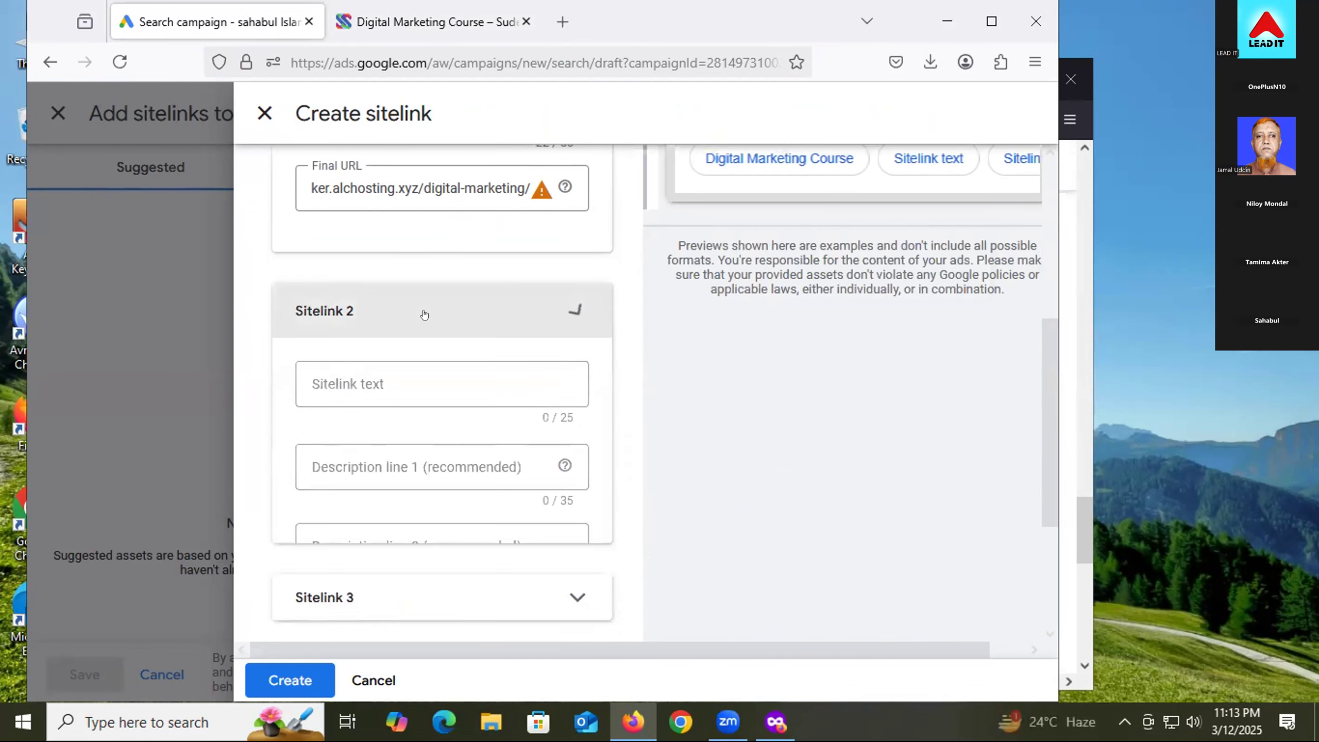
pyautogui.click(395, 377)
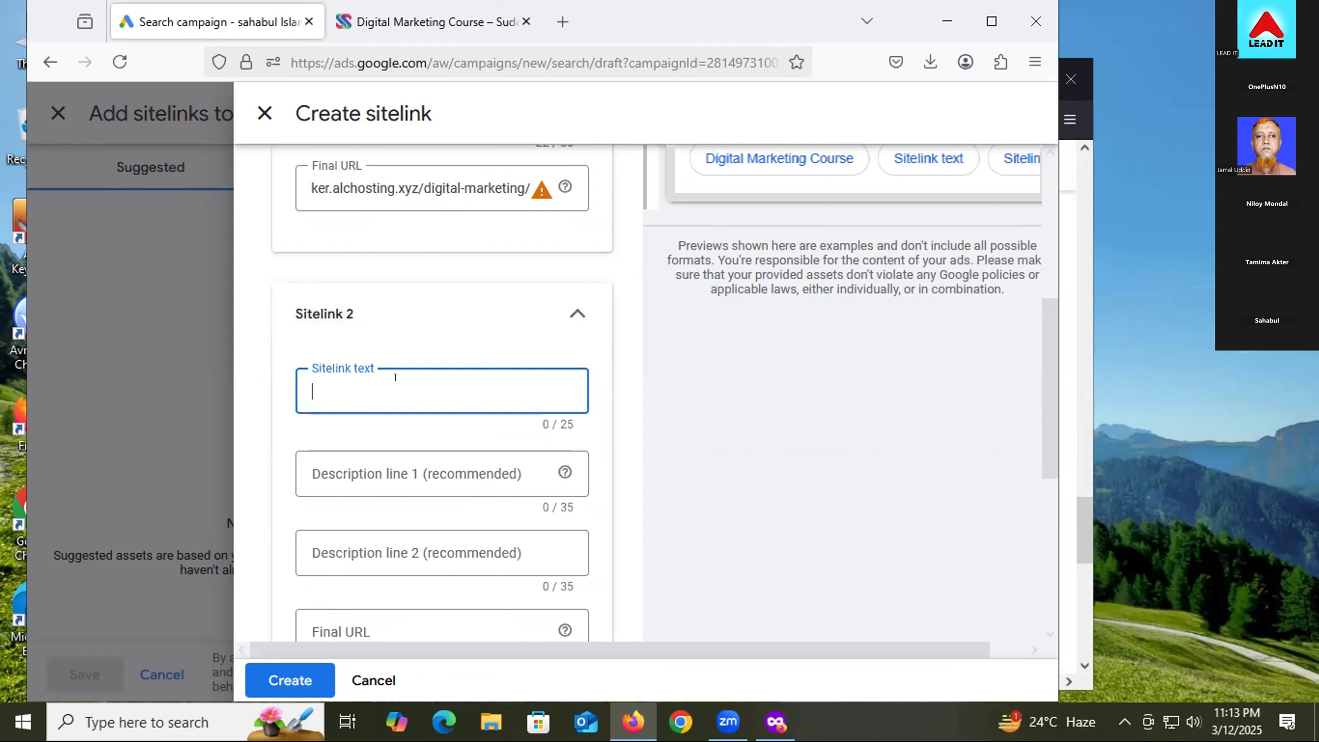
# - Switch to the portfolio website's tab and open the Facebook Marketing page listed under Courses
pyautogui.click(358, 23)
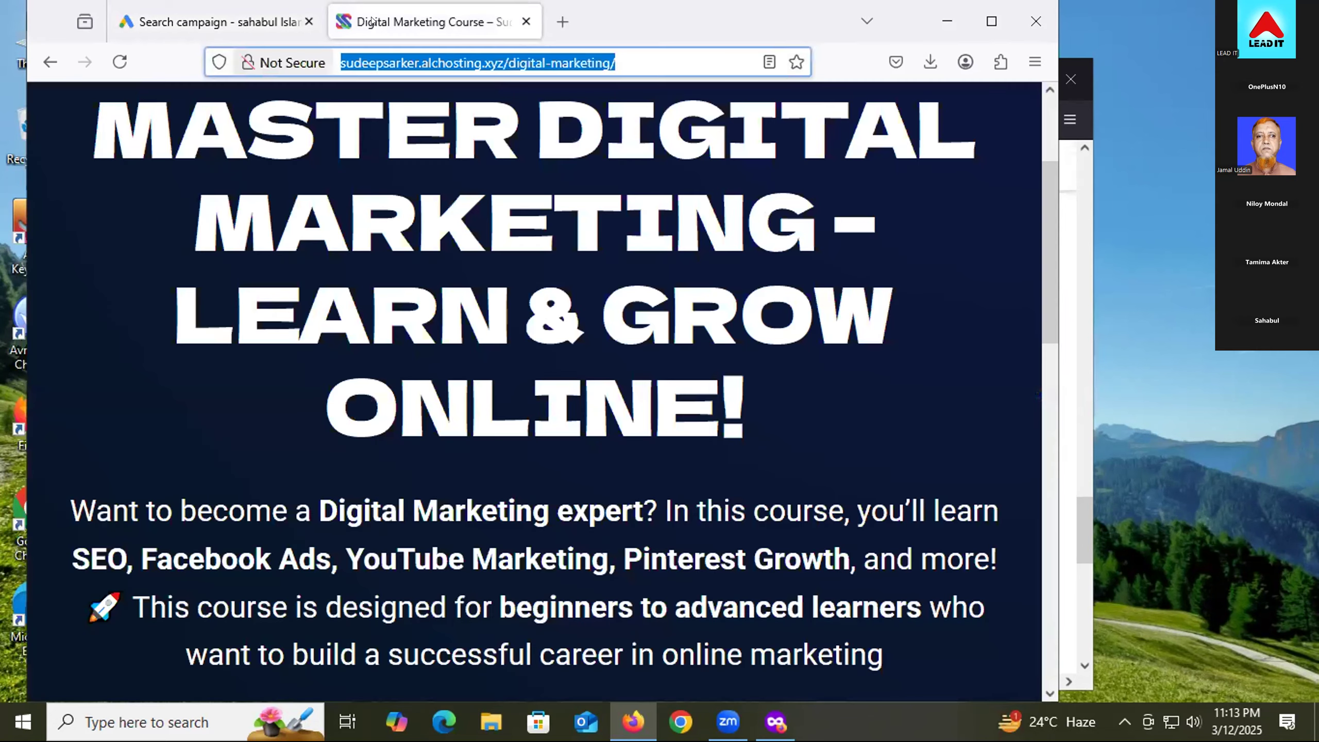
pyautogui.scroll(3, 580, 302)
pyautogui.moveTo(602, 146)
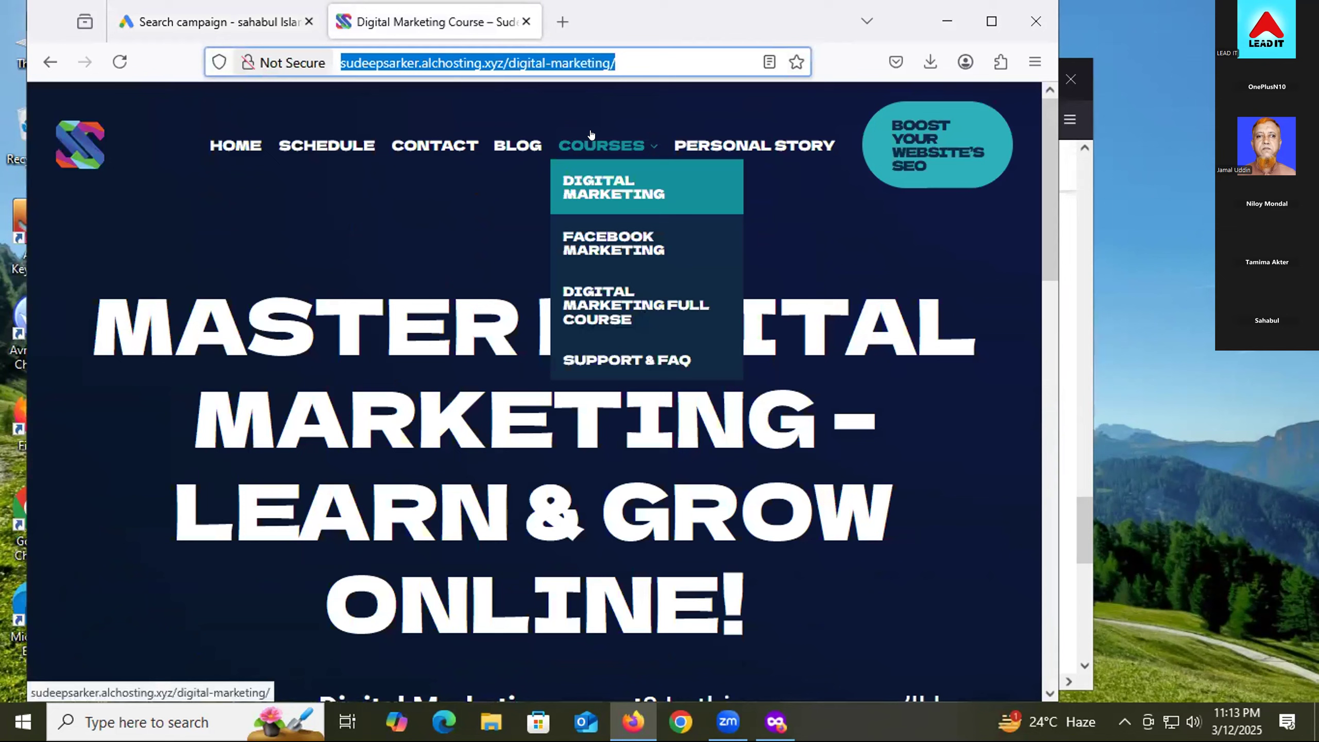
pyautogui.click(612, 240)
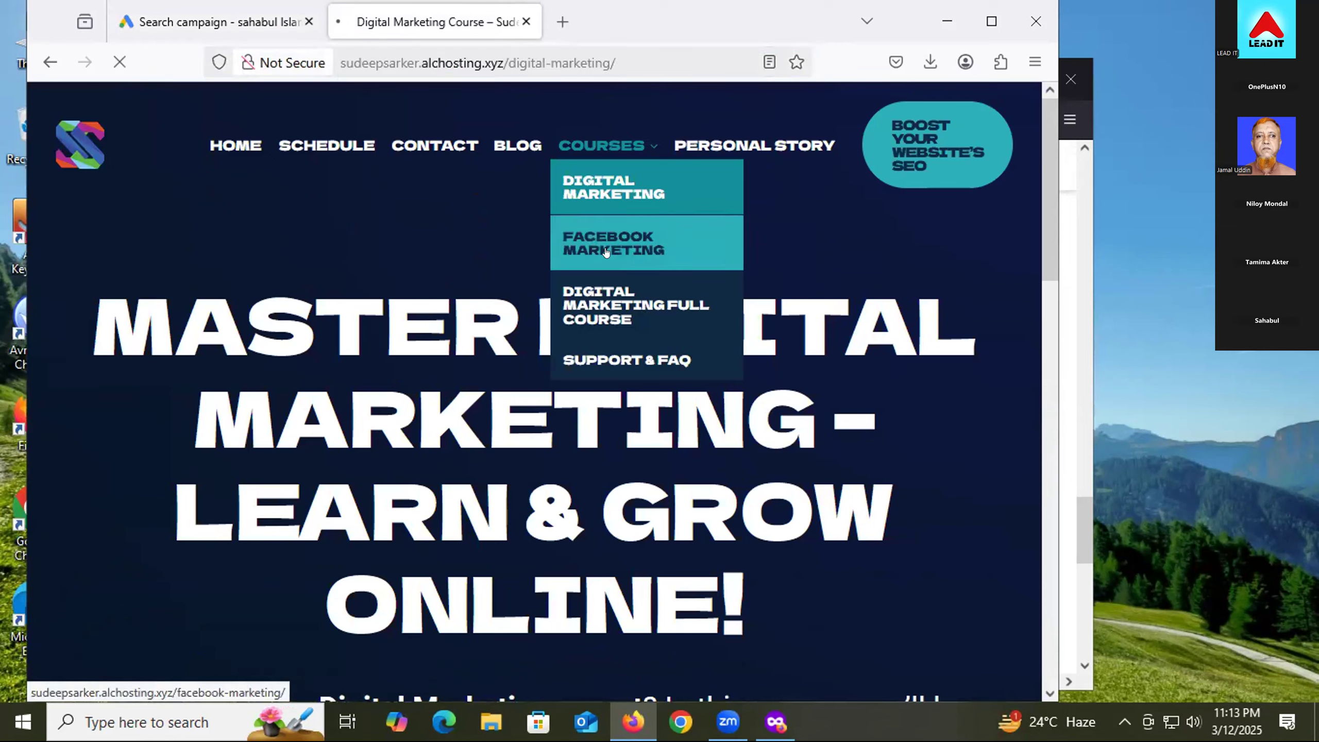
# - Return to the campaign tab and enter "Facebook Marketing" as the second sitelink's text
pyautogui.click(202, 32)
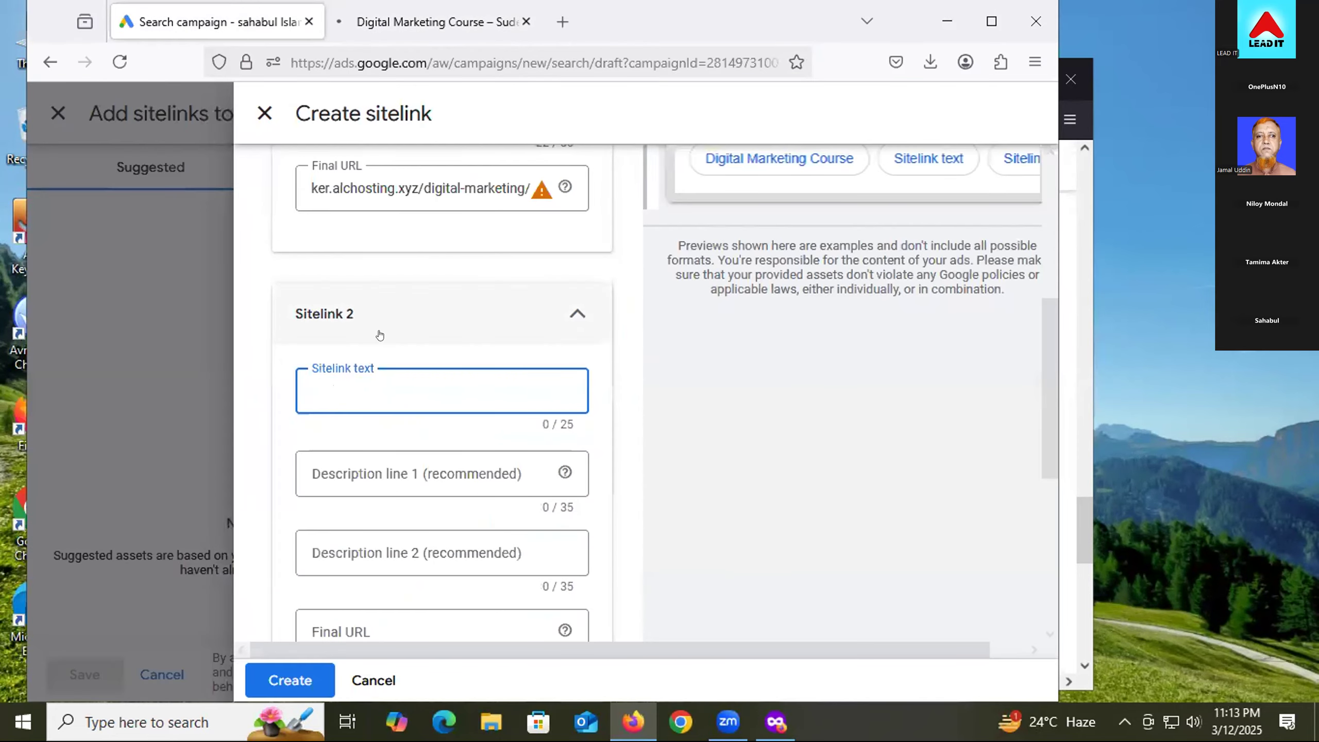
pyautogui.write('Face')
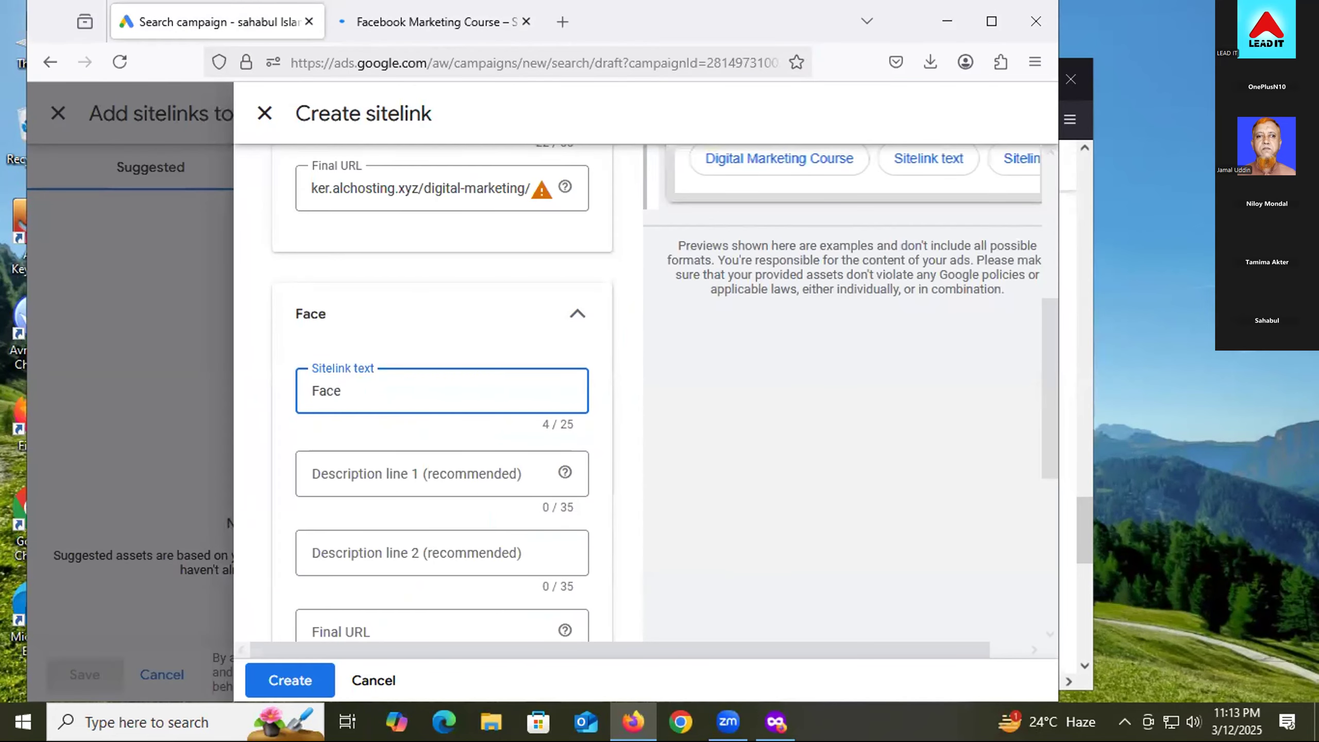
pyautogui.write('book Marketing')
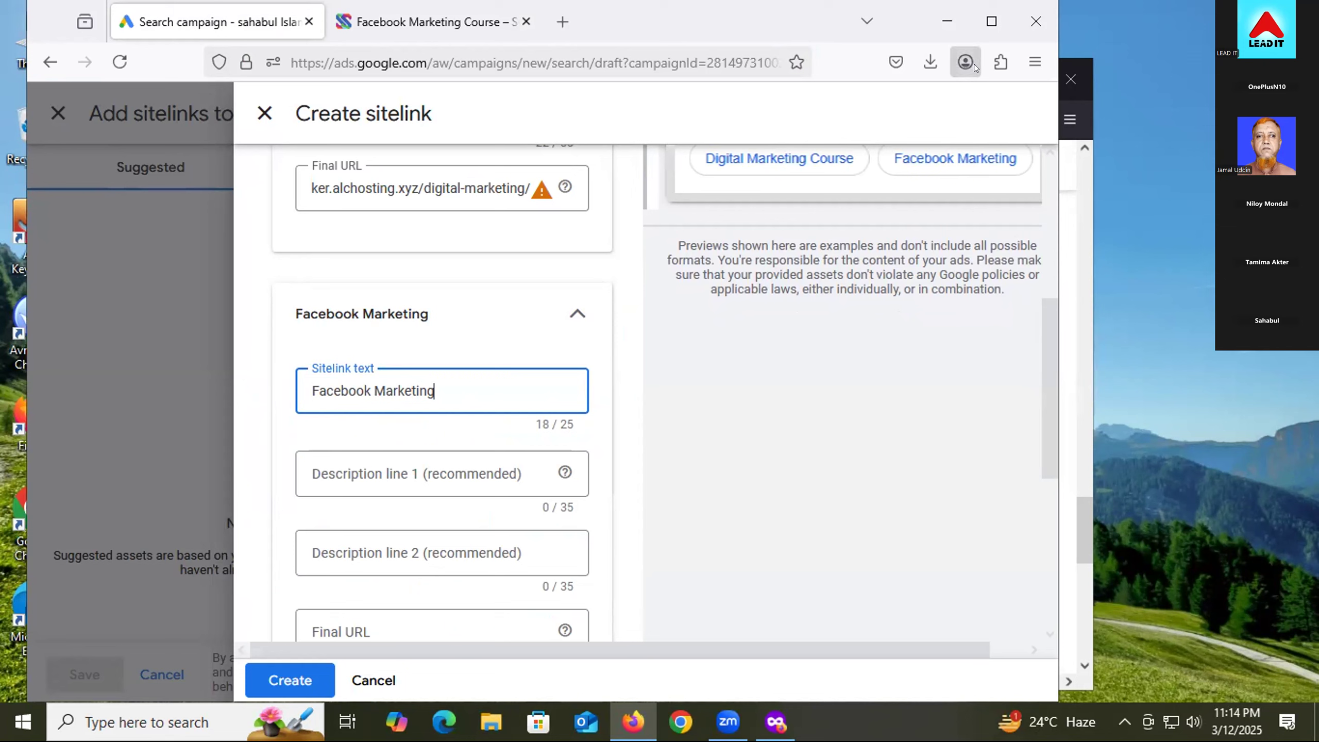
# - Switch to the portfolio website's tab and read the Facebook Marketing page's introduction, course contents and pricing for description ideas
pyautogui.click(417, 21)
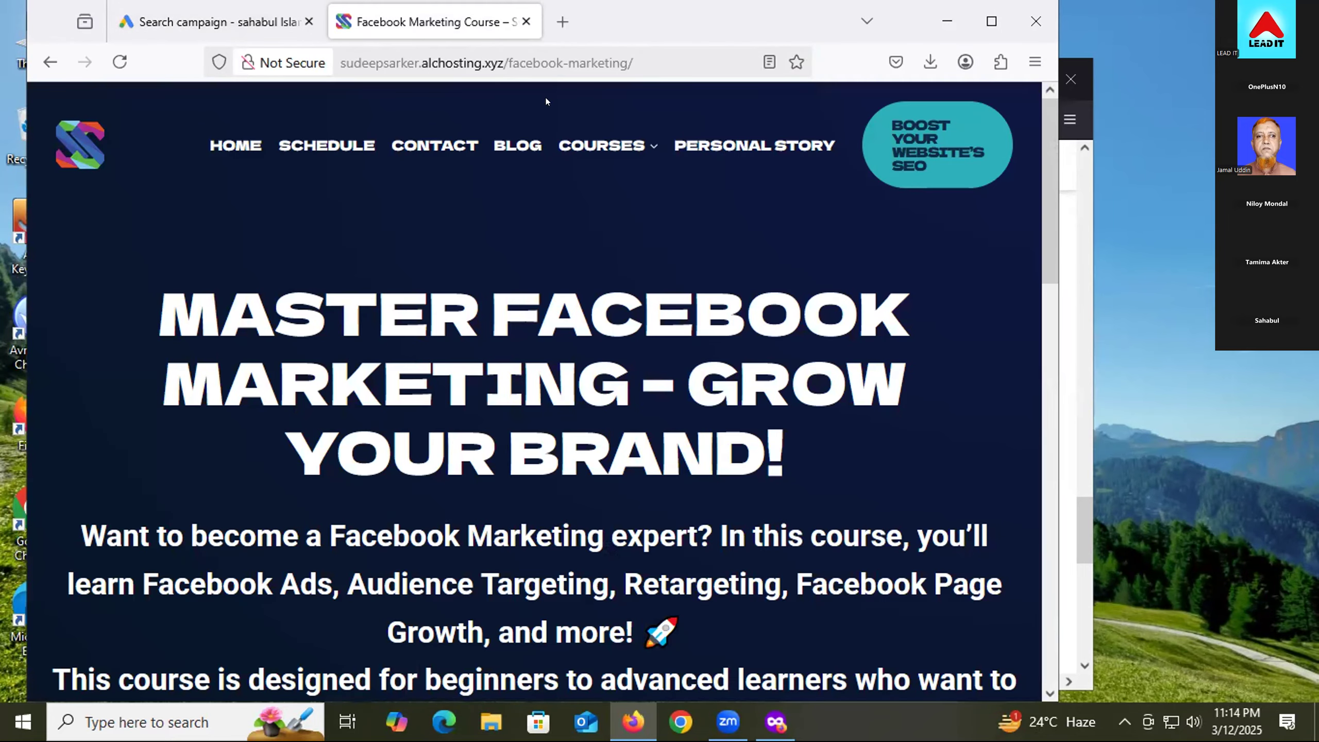
pyautogui.scroll(-4, 544, 501)
pyautogui.scroll(-8, 298, 463)
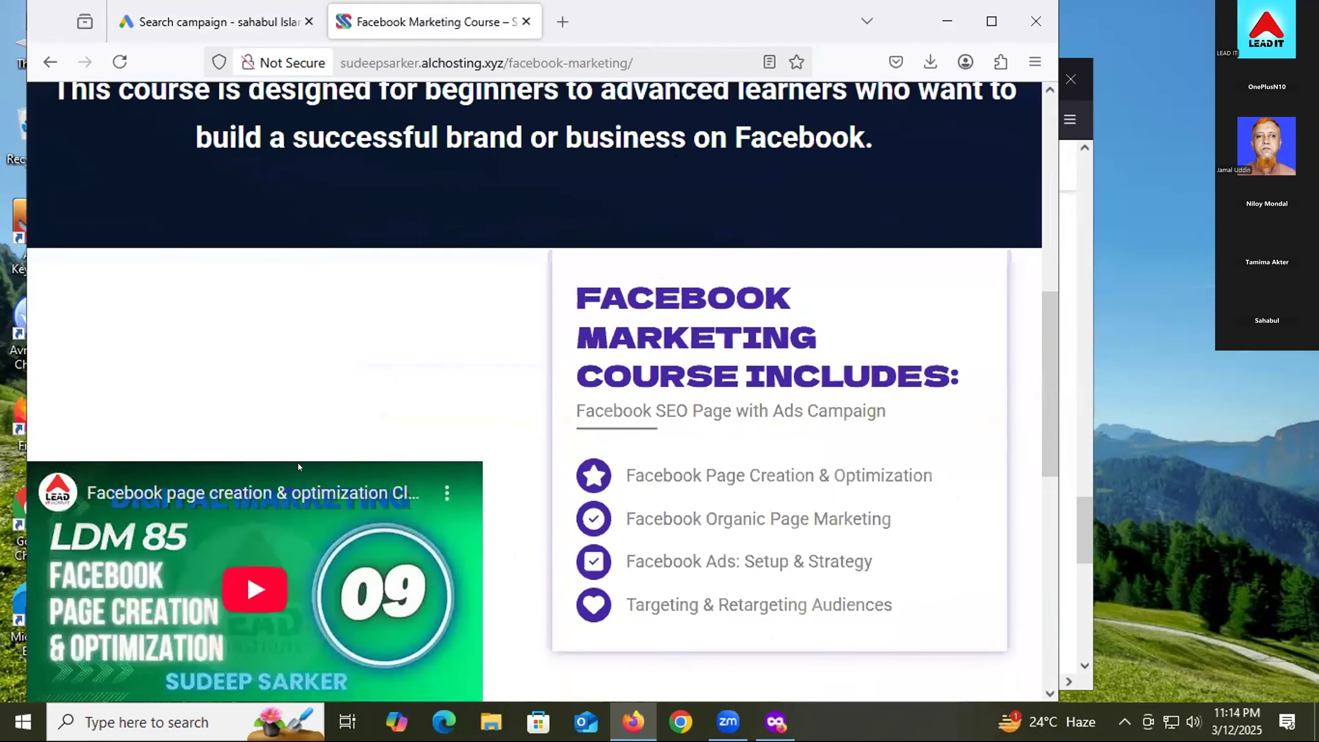
pyautogui.scroll(-6, 519, 364)
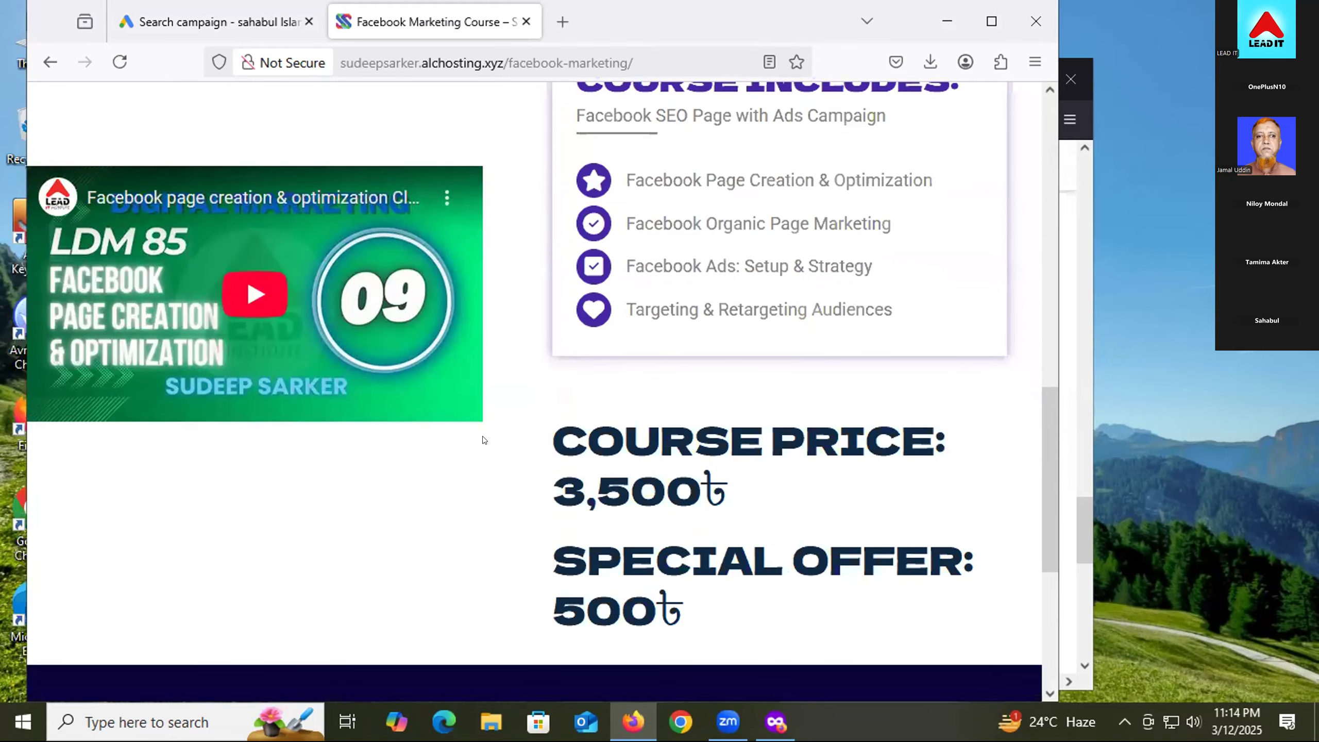
pyautogui.scroll(2, 483, 440)
pyautogui.scroll(4, 464, 208)
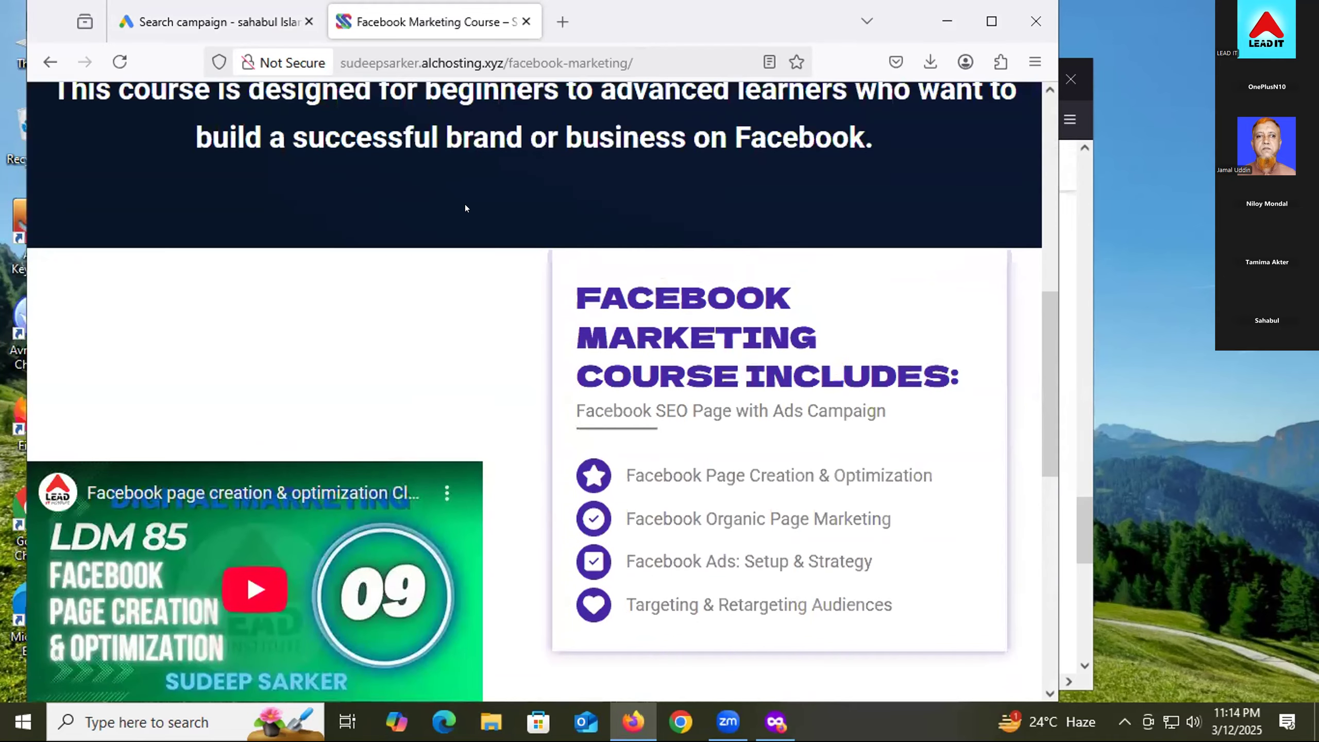
pyautogui.scroll(-2, 494, 328)
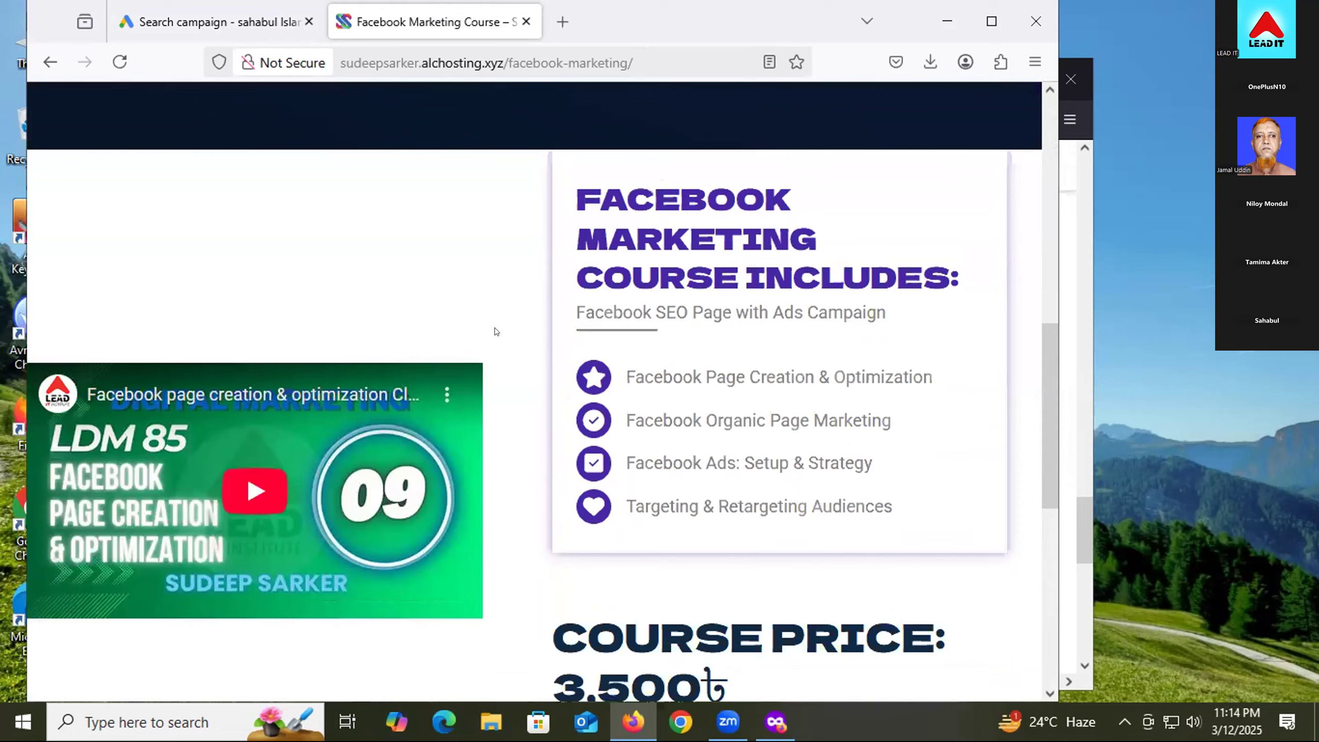
pyautogui.scroll(10, 494, 331)
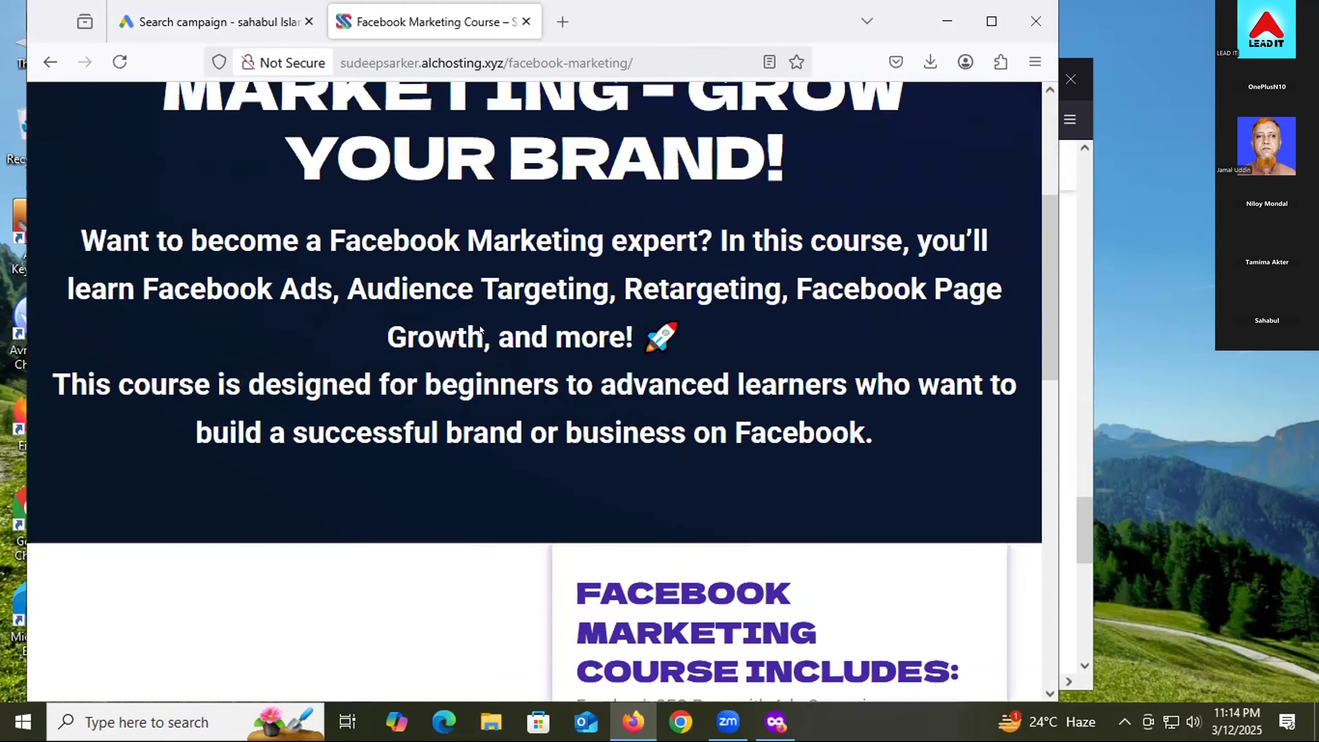
pyautogui.scroll(2, 442, 315)
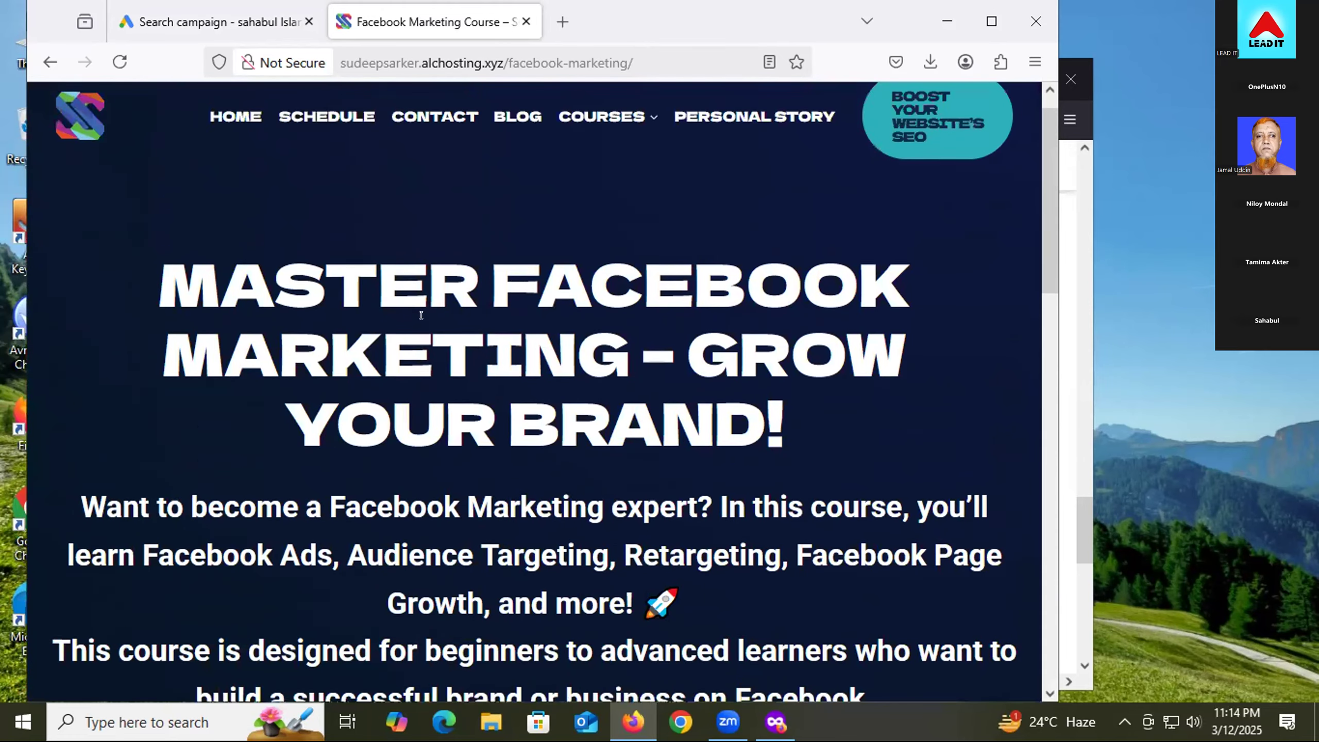
# - Return to the campaign tab and enter "Grow UR Sells with FB" as description line 1 of the Facebook Marketing sitelink
pyautogui.click(206, 18)
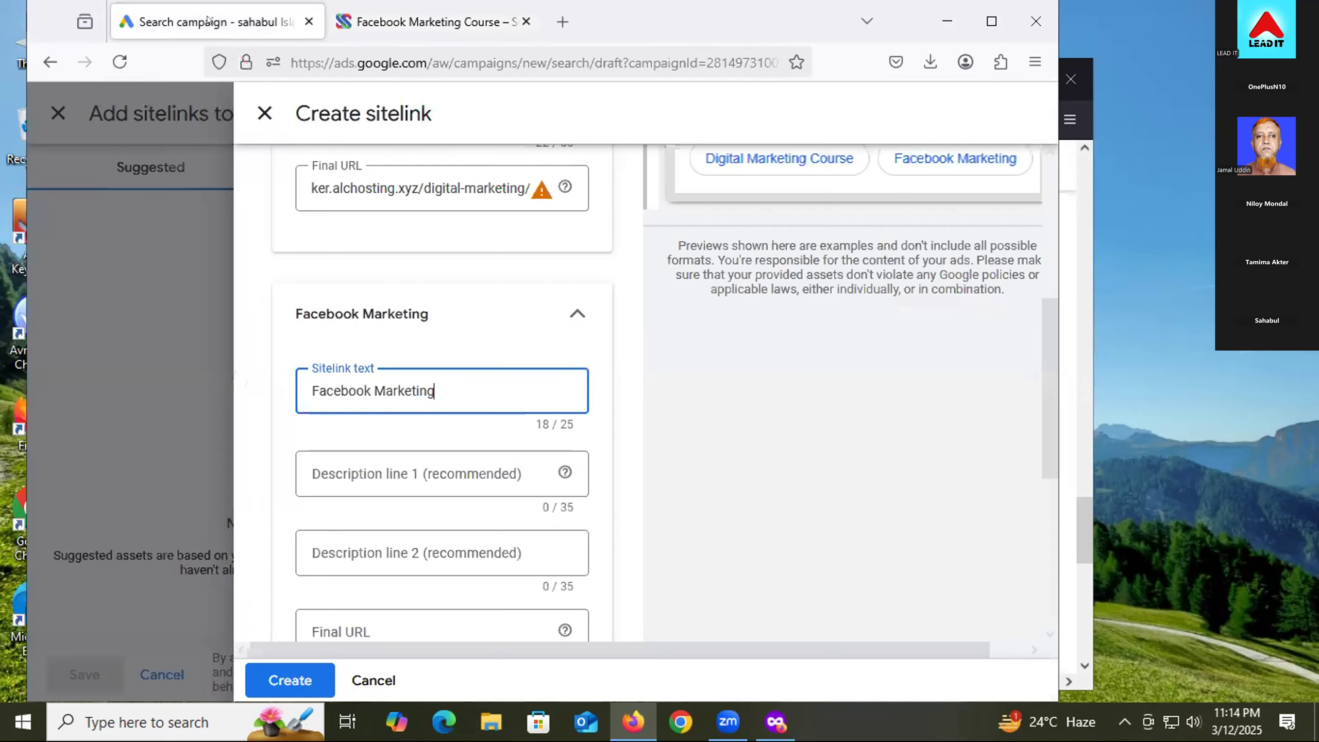
pyautogui.click(423, 468)
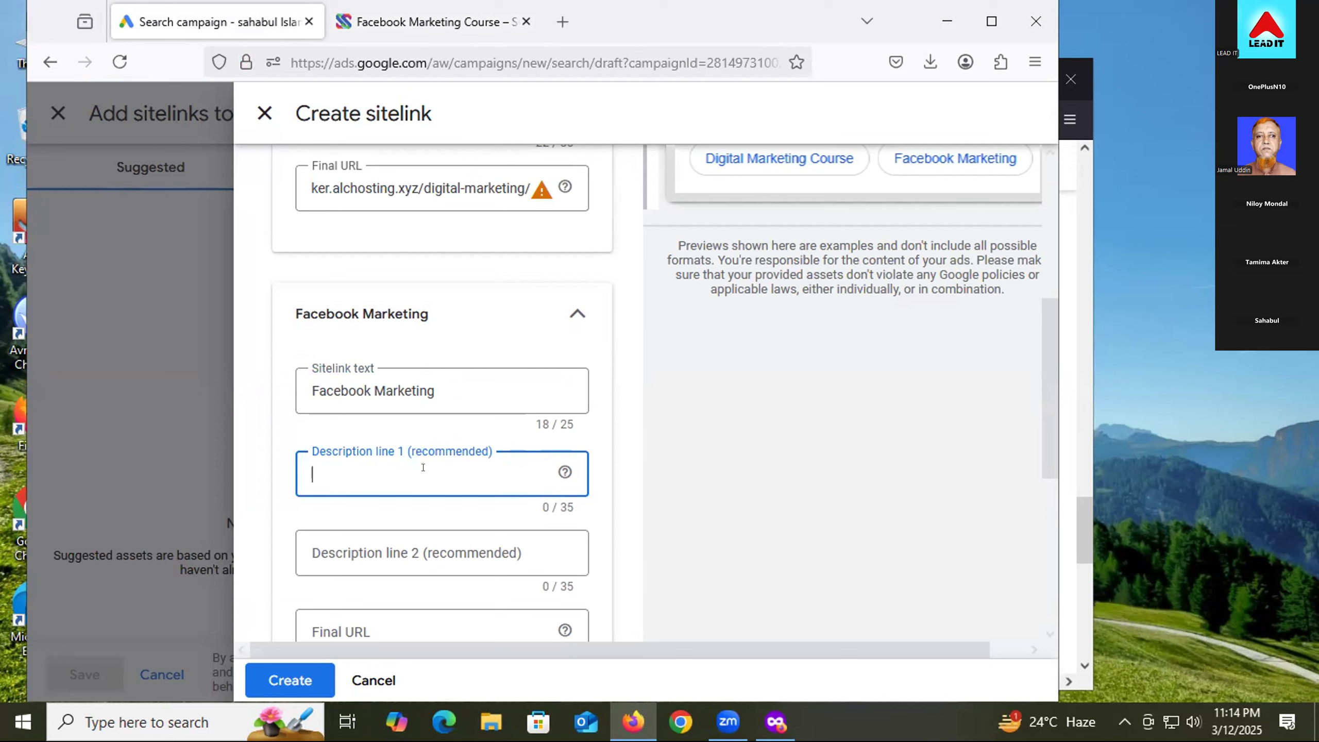
pyautogui.write('G')
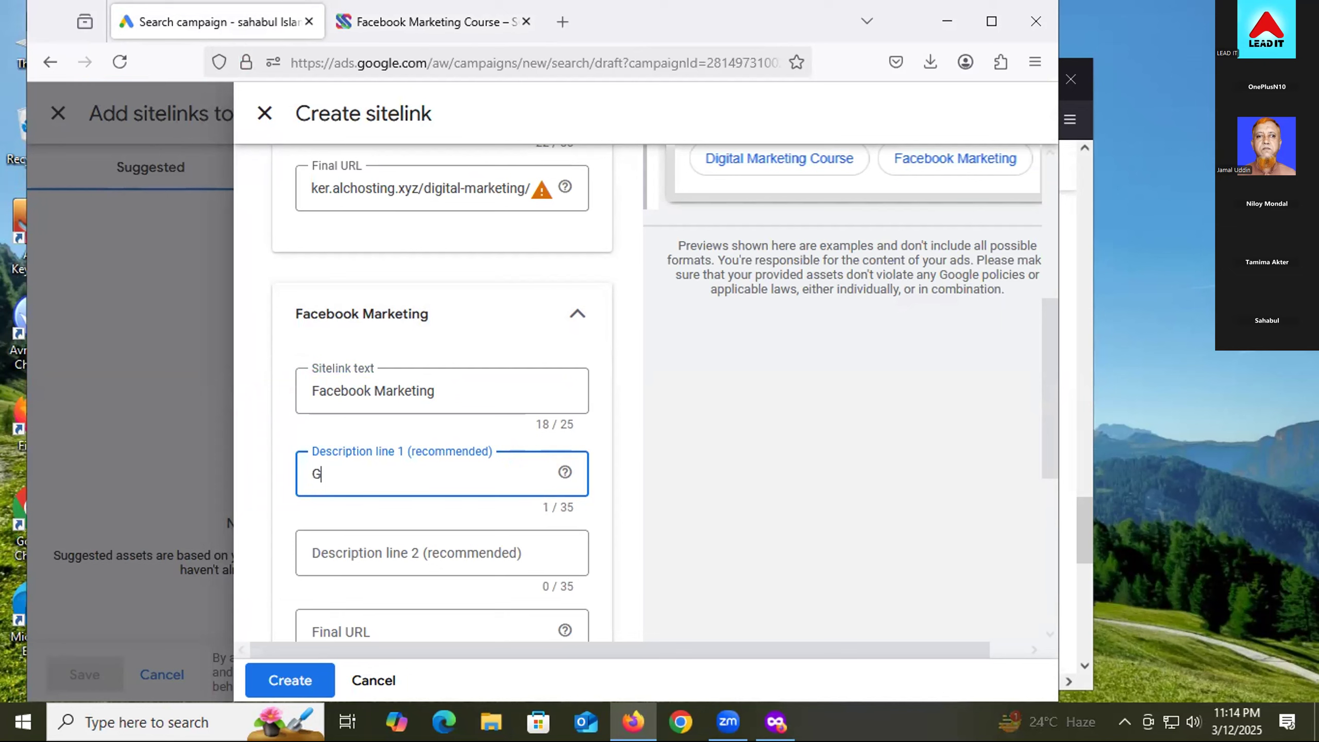
pyautogui.write('row Your Se')
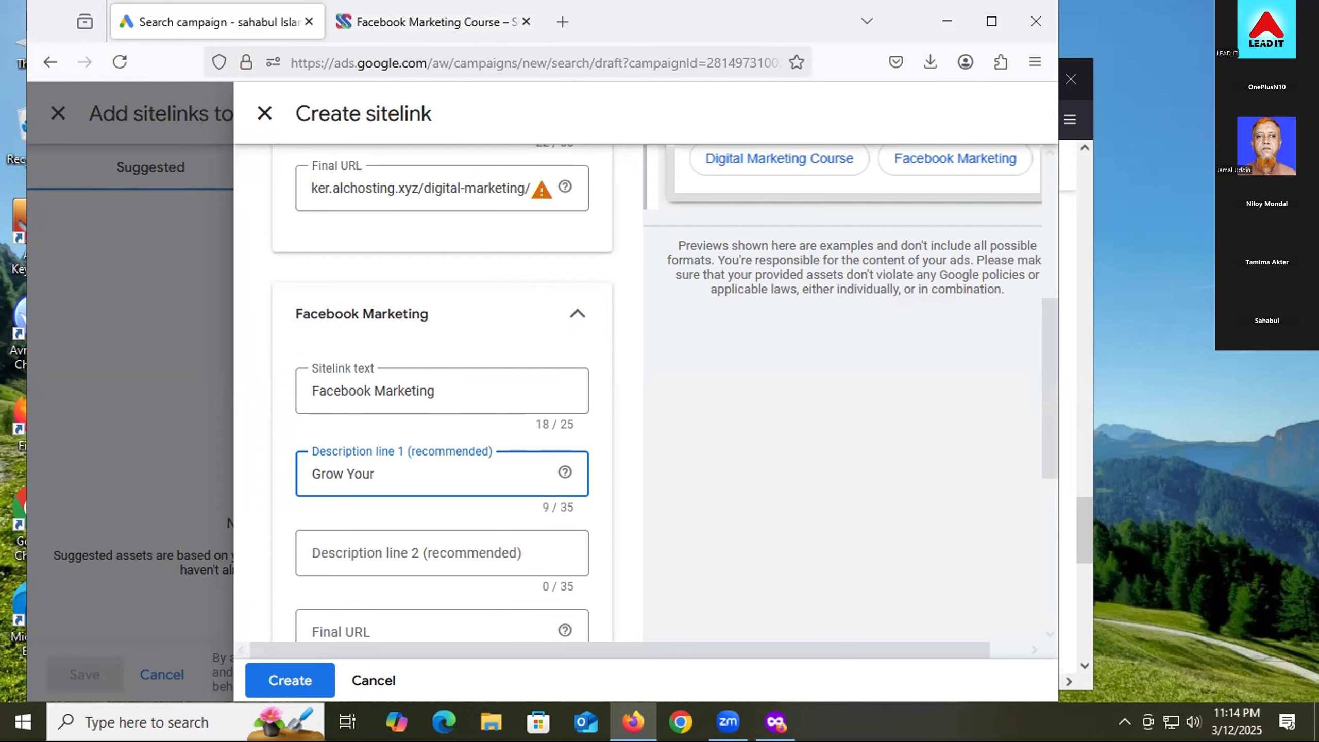
pyautogui.press('BackSpace')
pyautogui.press('BackSpace')
pyautogui.press('BackSpace')
pyautogui.press('BackSpace')
pyautogui.press('BackSpace')
pyautogui.press('BackSpace')
pyautogui.press('BackSpace')
pyautogui.press('BackSpace')
pyautogui.write('UR')
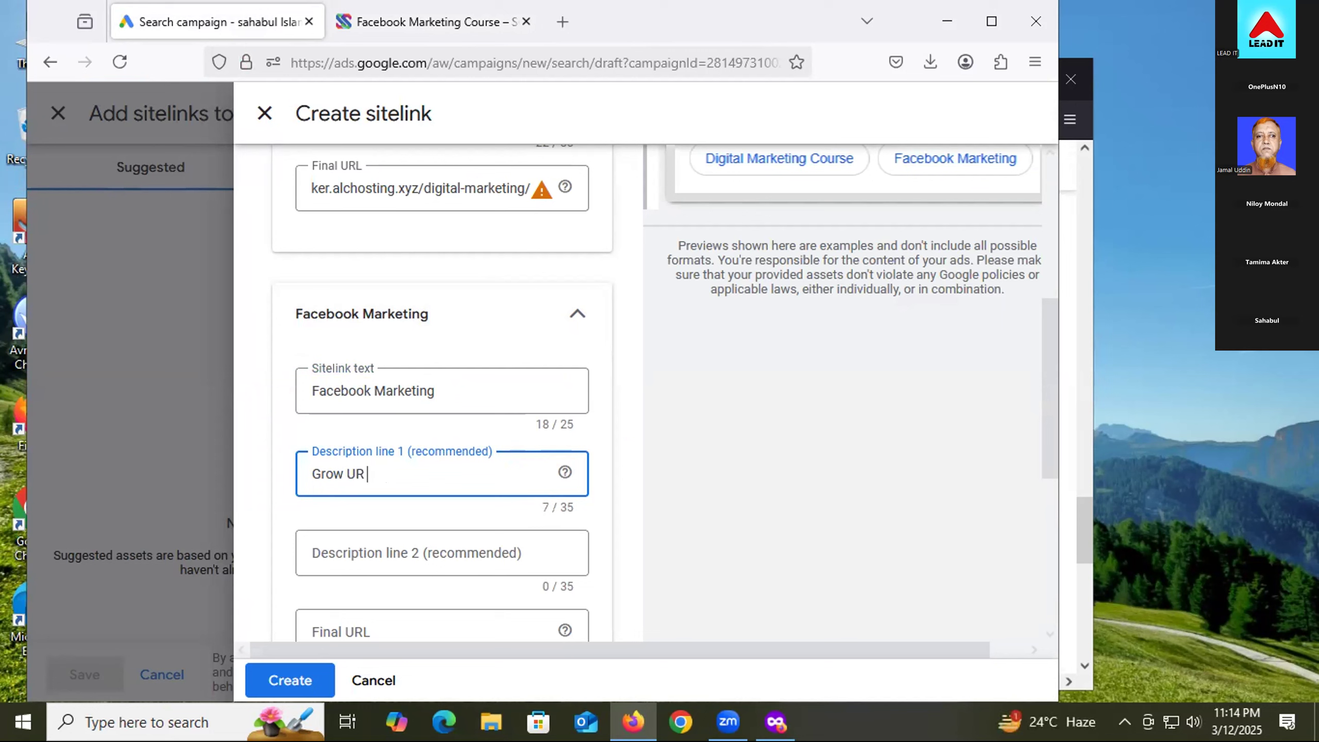
pyautogui.write(' Sells with FB')
# - Enter "Discover the new FB ADS" as description line 2 of the Facebook Marketing sitelink
pyautogui.click(363, 546)
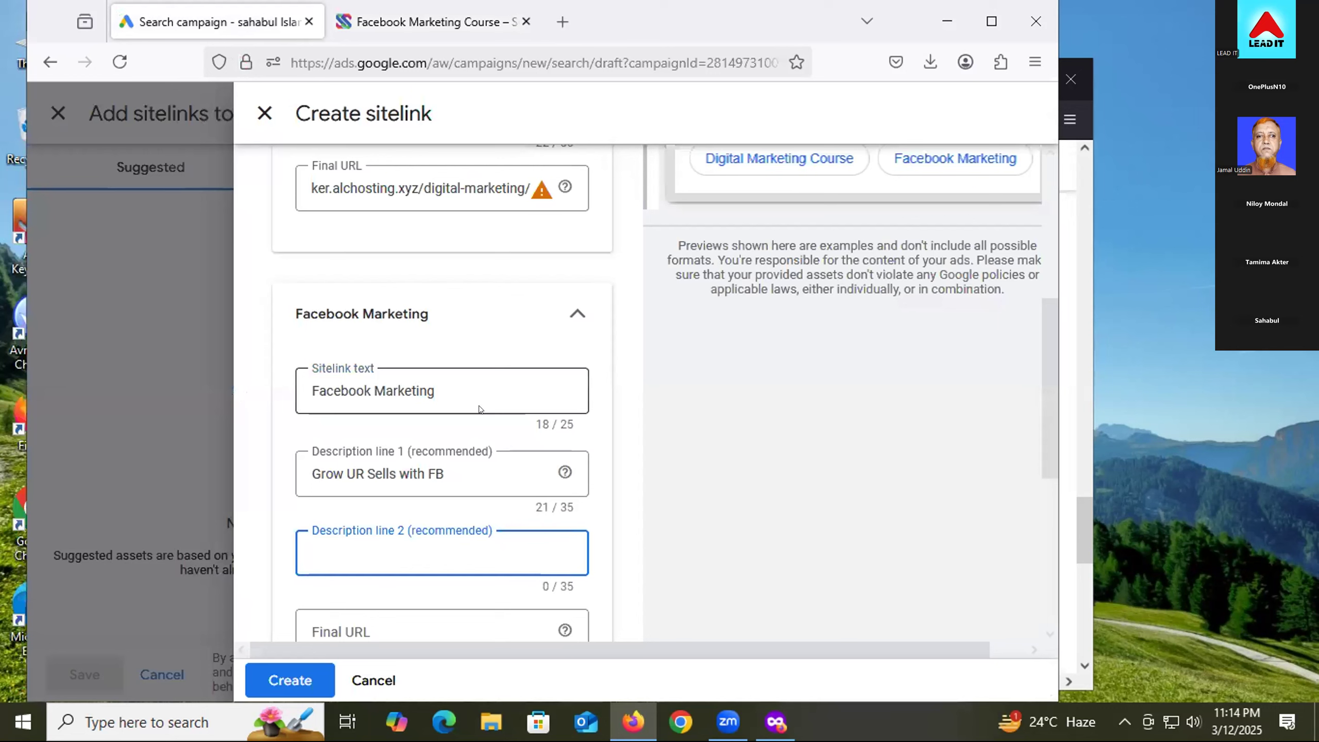
pyautogui.write('Discr')
pyautogui.press('BackSpace')
pyautogui.write('over New FB')
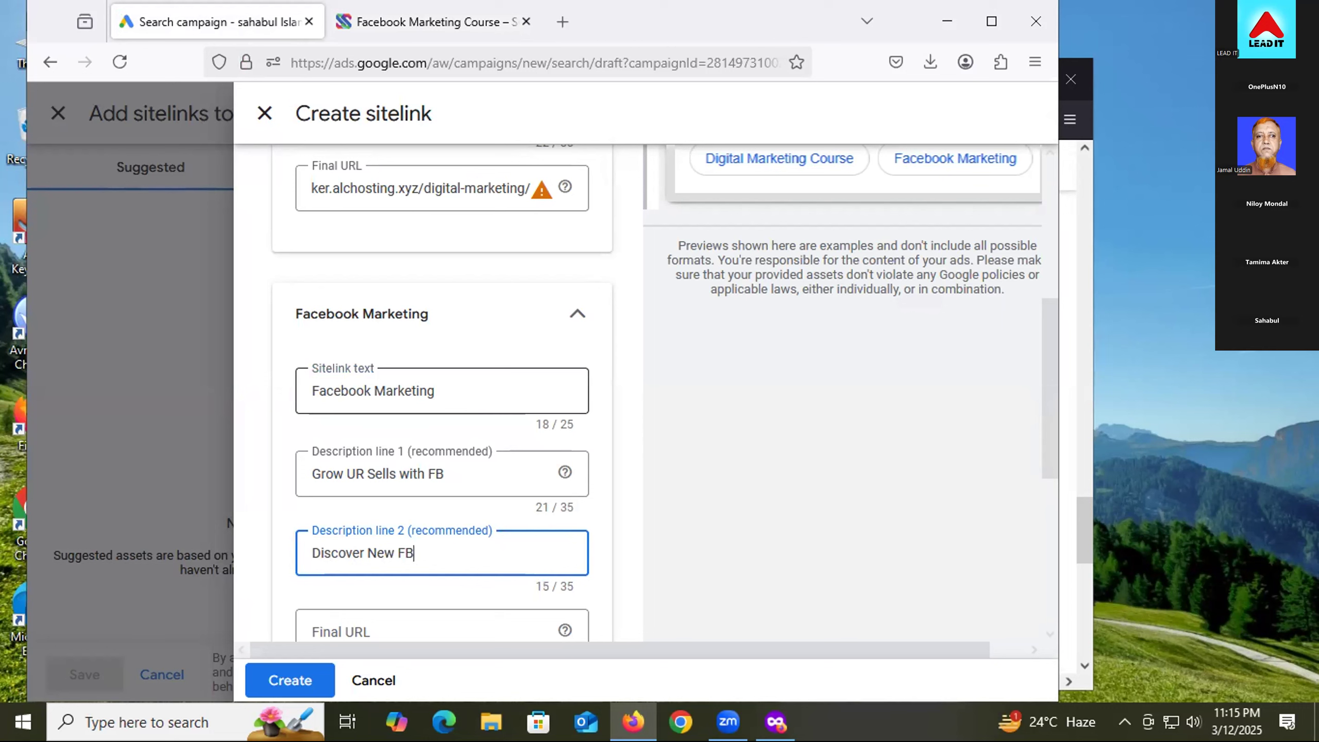
pyautogui.press('BackSpace')
pyautogui.write('a')
pyautogui.press('BackSpace')
pyautogui.write('B')
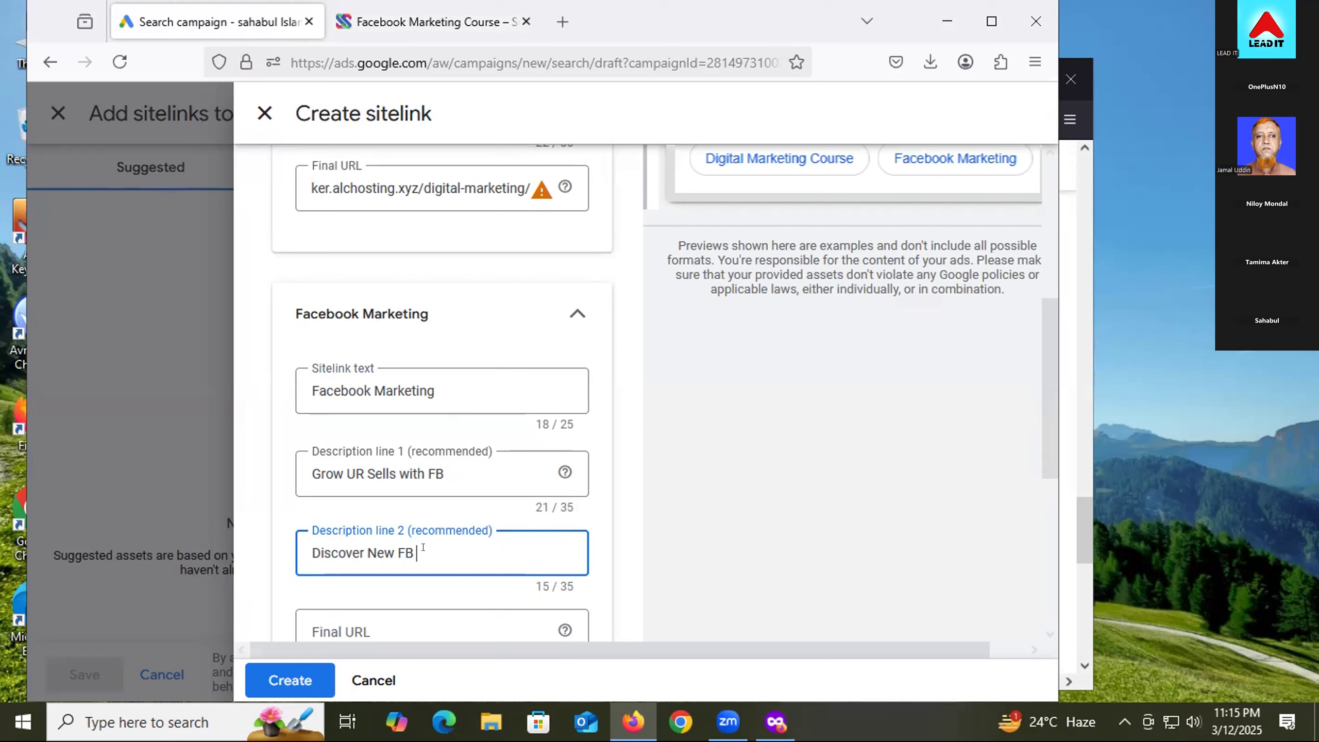
pyautogui.press('BackSpace')
pyautogui.press('BackSpace')
pyautogui.press('BackSpace')
pyautogui.press('BackSpace')
pyautogui.press('BackSpace')
pyautogui.press('BackSpace')
pyautogui.write('the new FB')
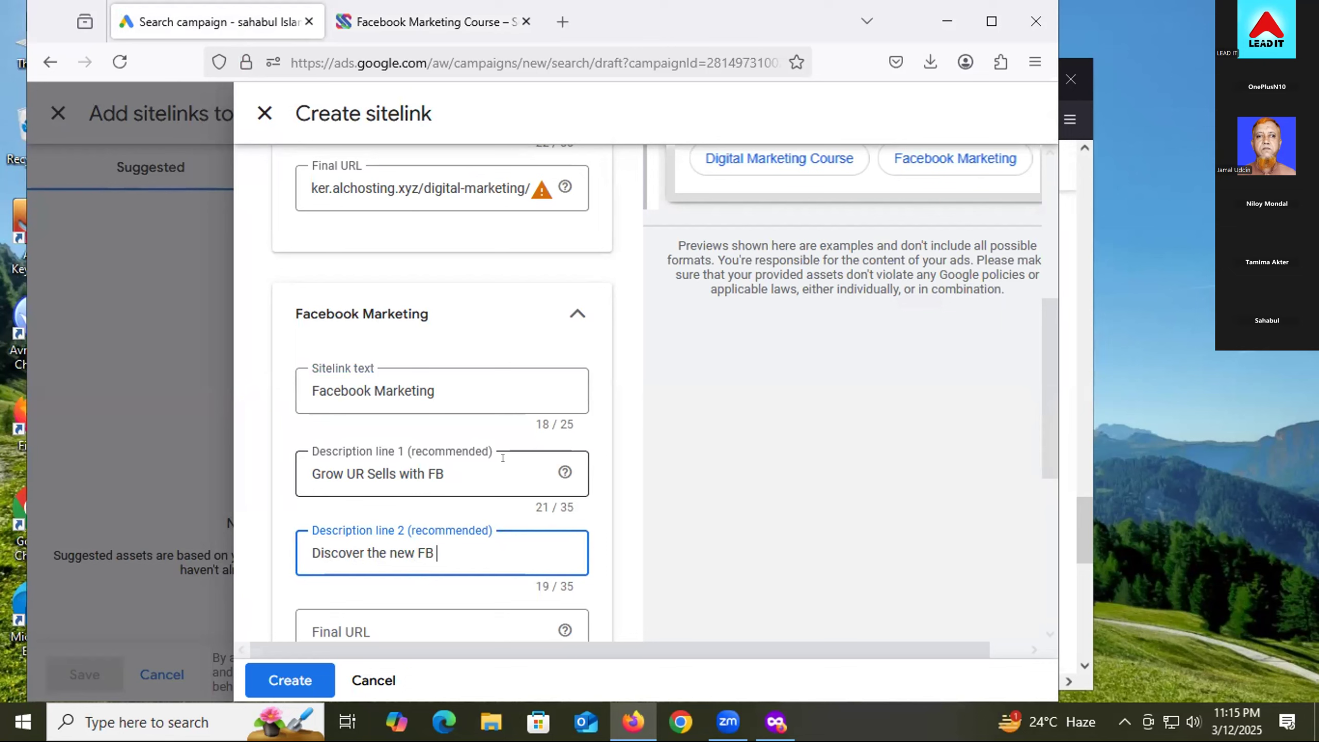
pyautogui.write(' S')
pyautogui.press('BackSpace')
pyautogui.write('ADA')
pyautogui.press('BackSpace')
pyautogui.press('BackSpace')
pyautogui.write('DS')
# - Copy the Facebook Marketing page's web address from the website's tab and paste it as the second sitelink's final URL
pyautogui.scroll(-3, 390, 595)
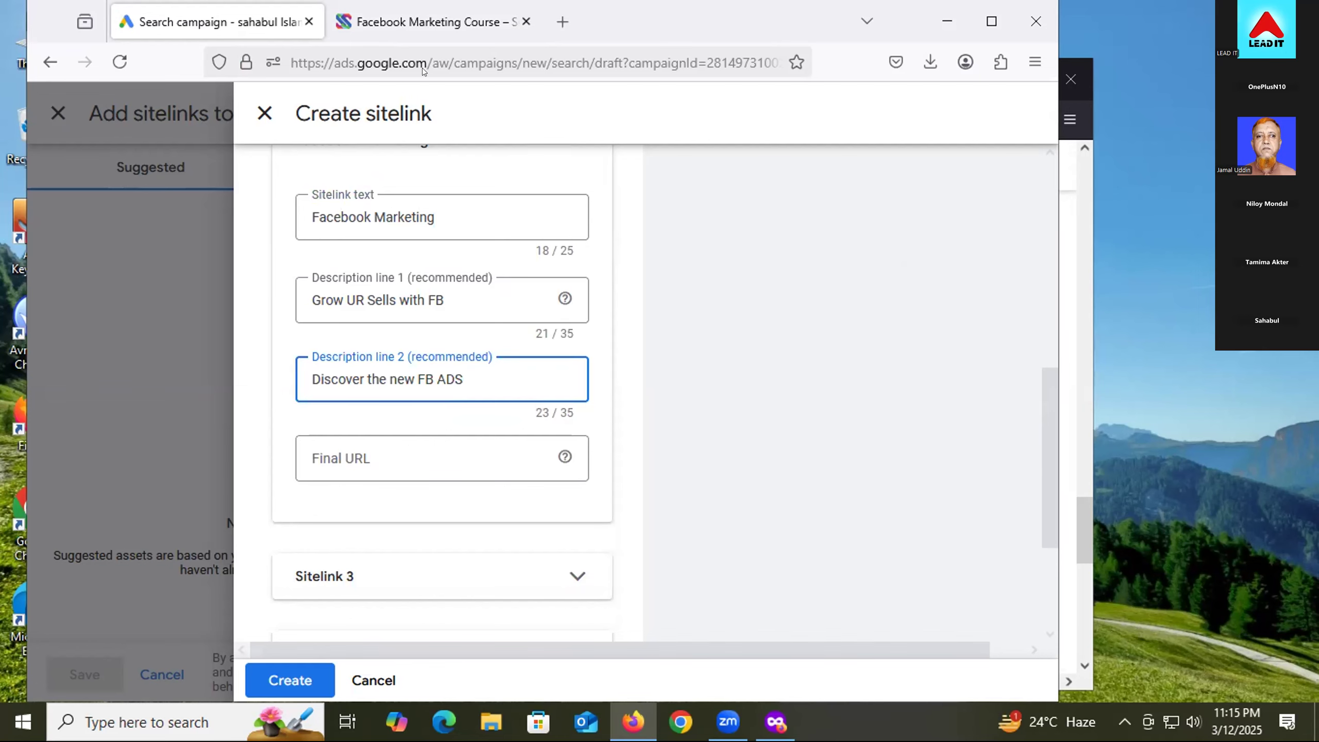
pyautogui.click(423, 24)
pyautogui.click(566, 63)
pyautogui.hotkey('ctrl', 'c')
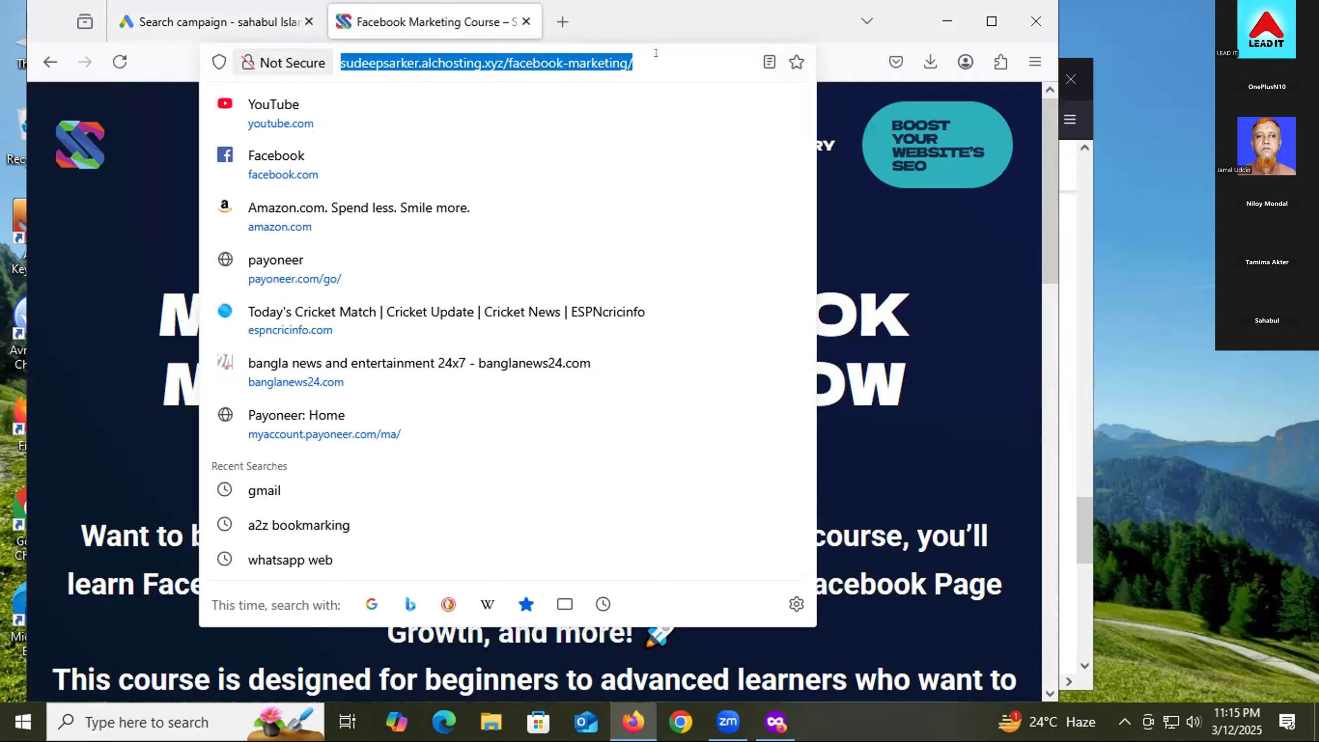
pyautogui.click(184, 31)
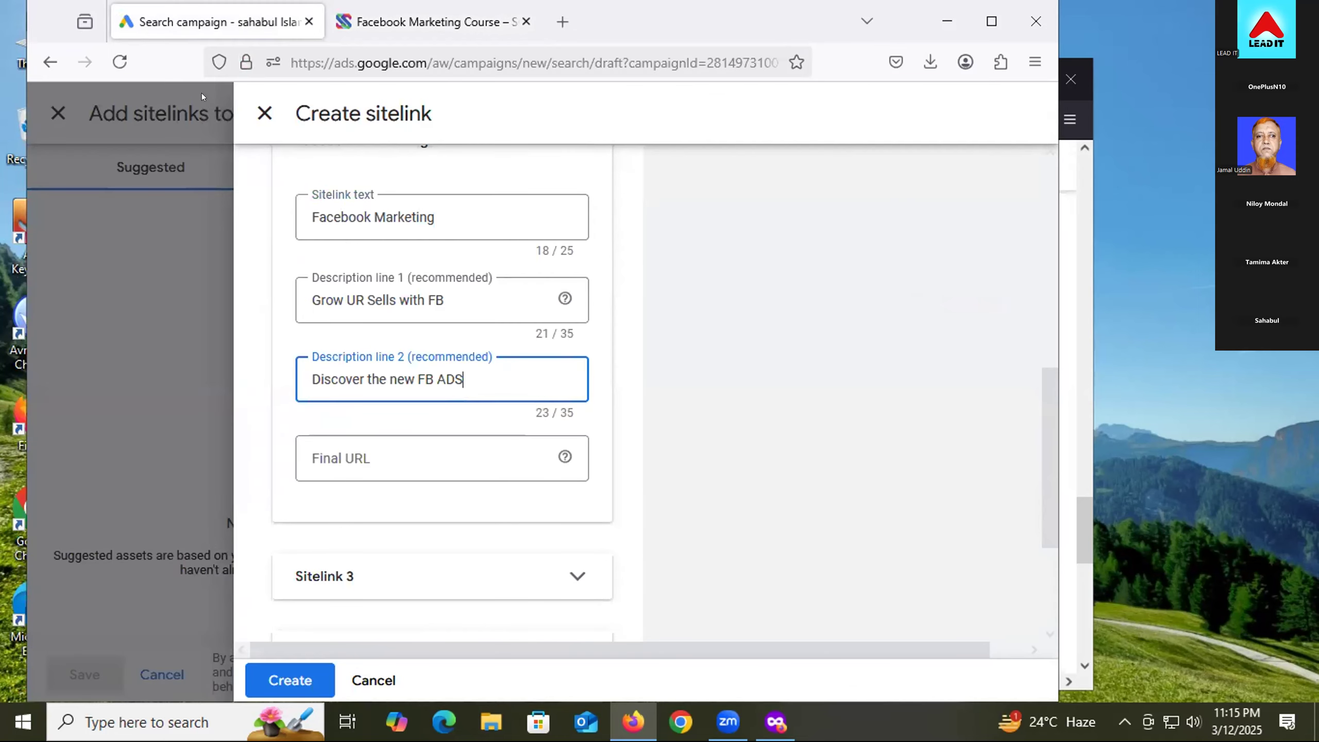
pyautogui.click(360, 452)
pyautogui.hotkey('ctrl', 'v')
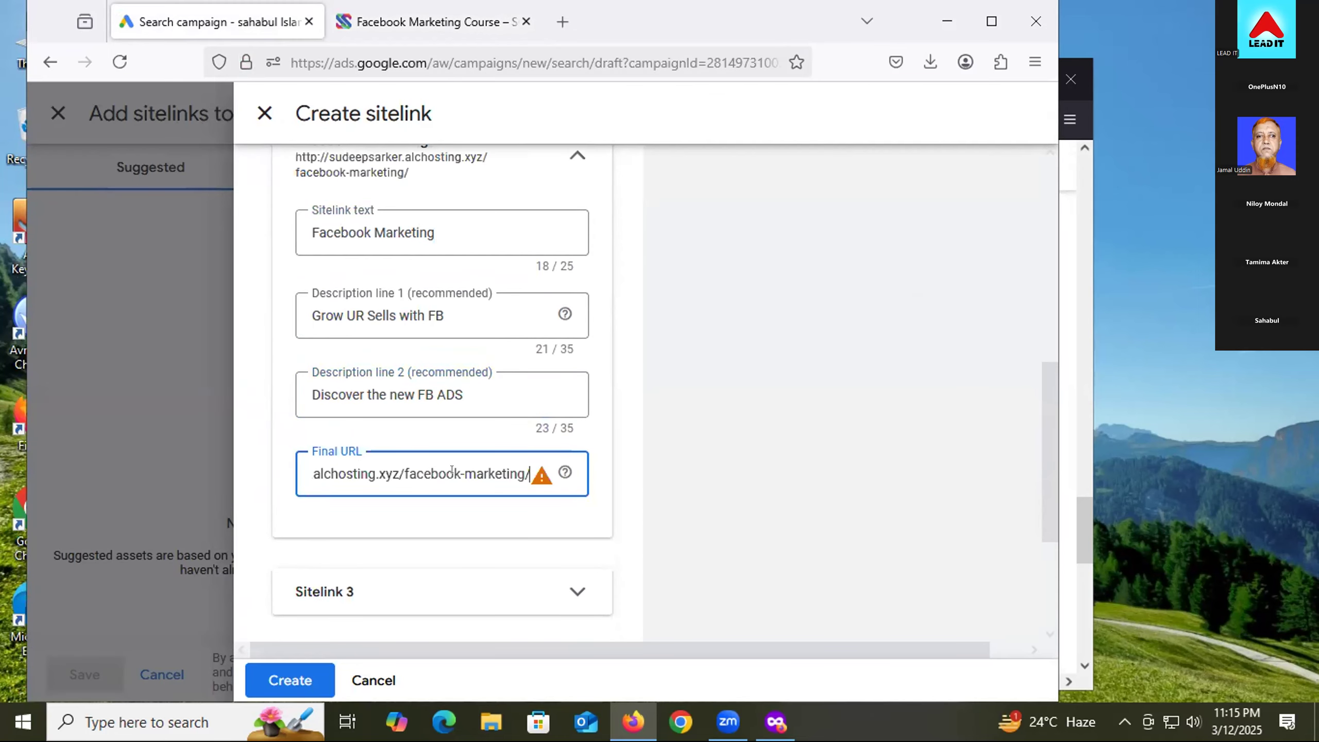
# - Expand the Sitelink 3 section, and open the Digital Marketing Full Course page listed under Courses in the portfolio website's tab
pyautogui.scroll(-3, 462, 447)
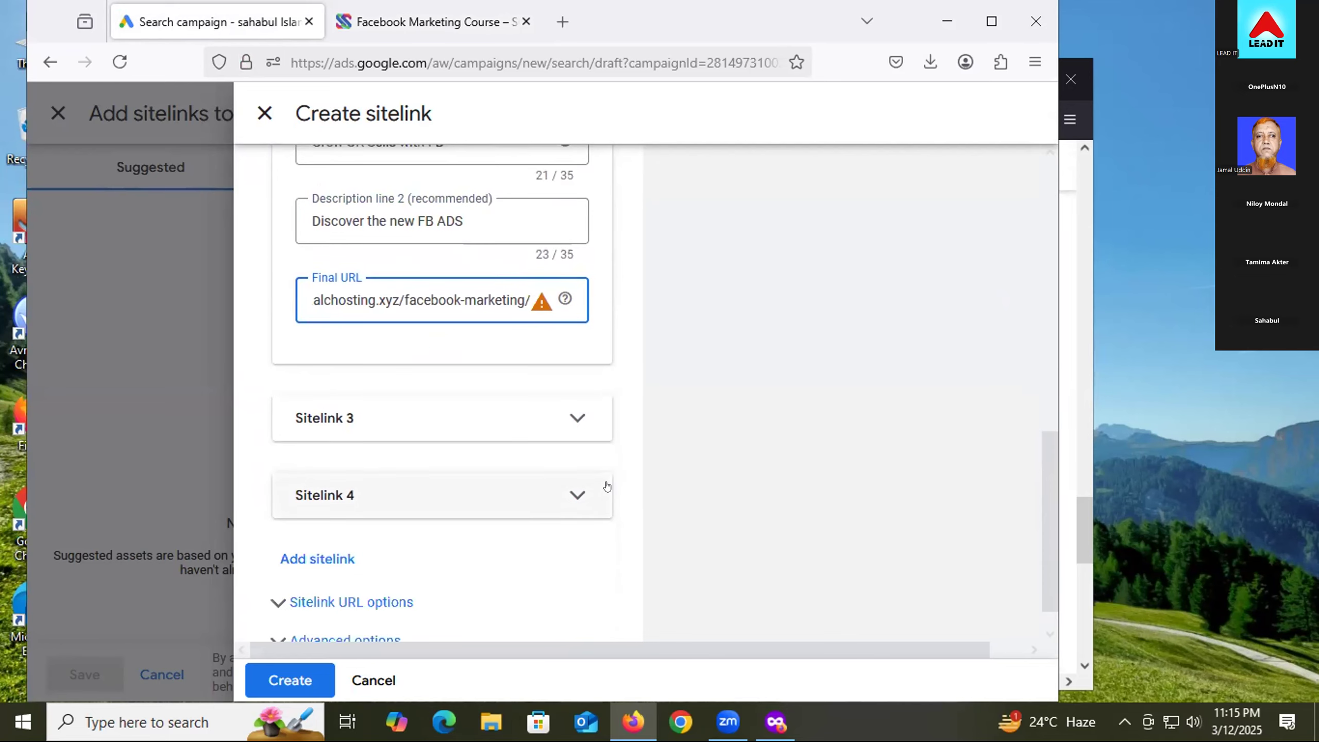
pyautogui.click(468, 426)
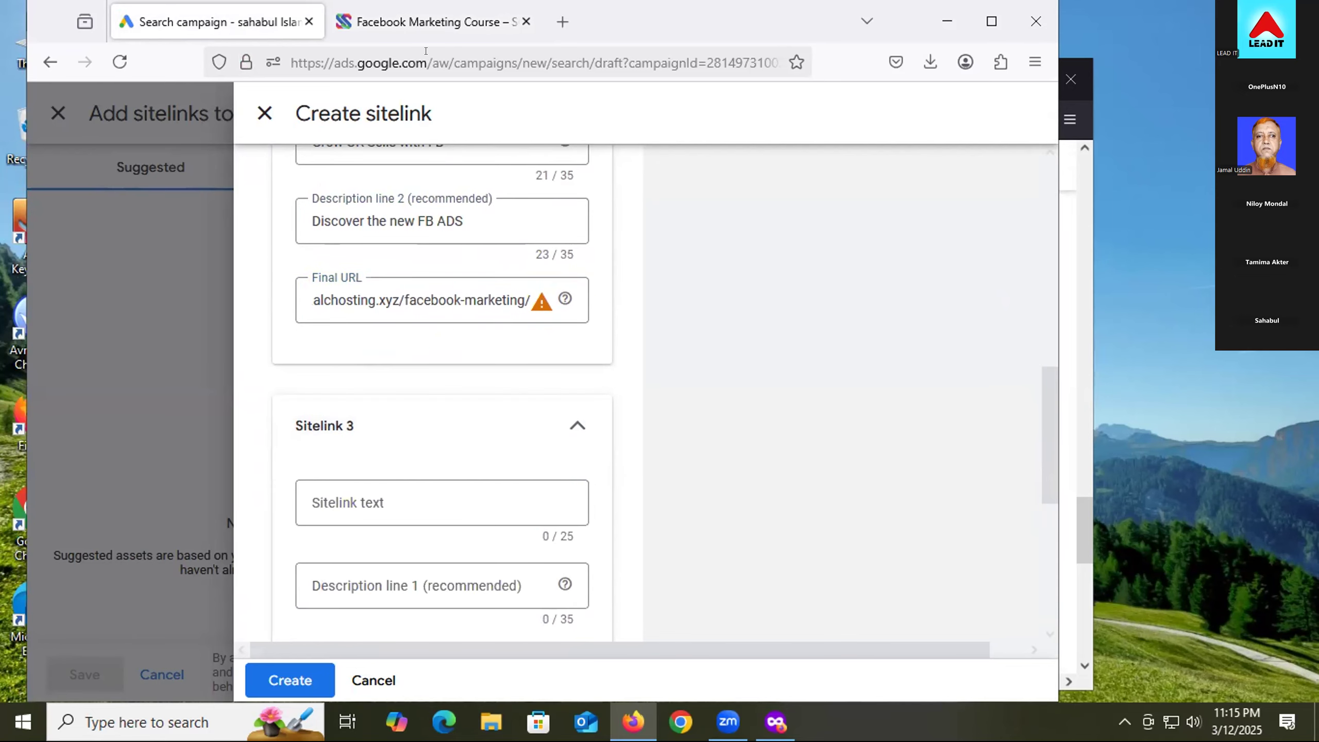
pyautogui.click(407, 22)
pyautogui.moveTo(634, 146)
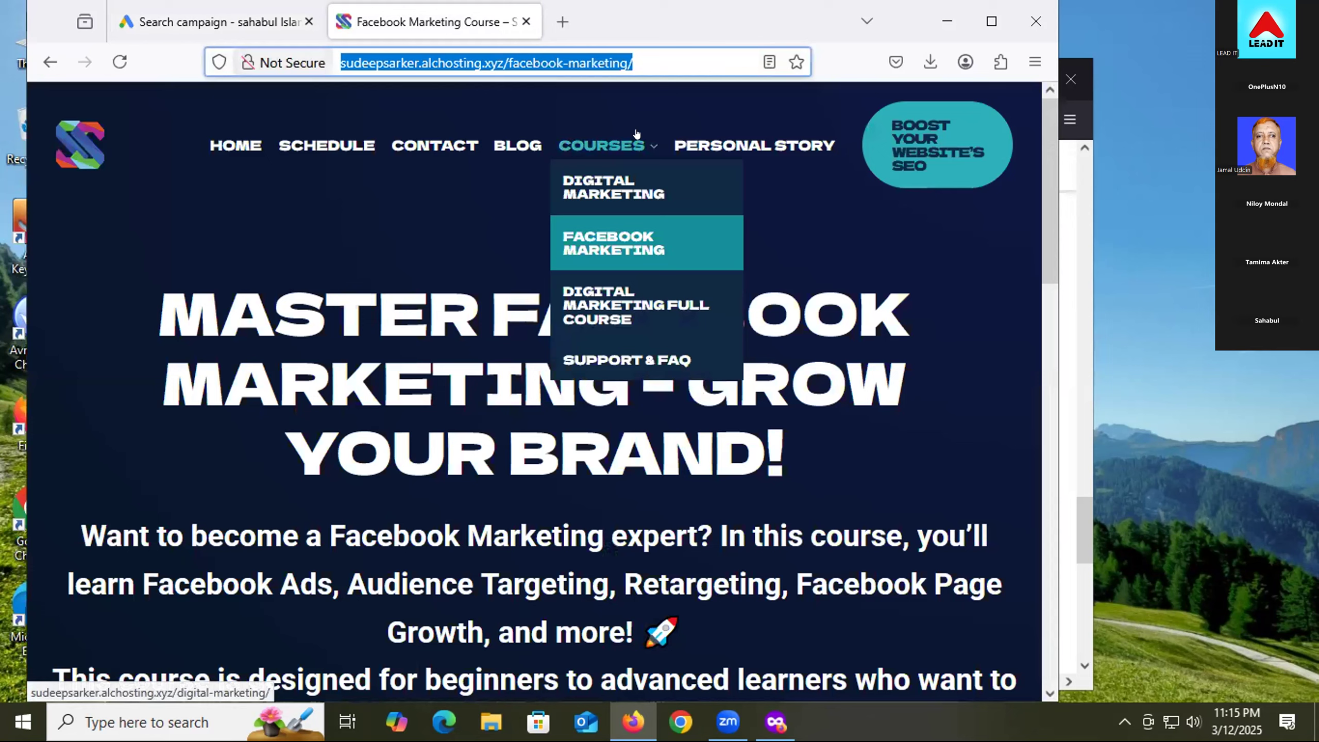
pyautogui.click(622, 302)
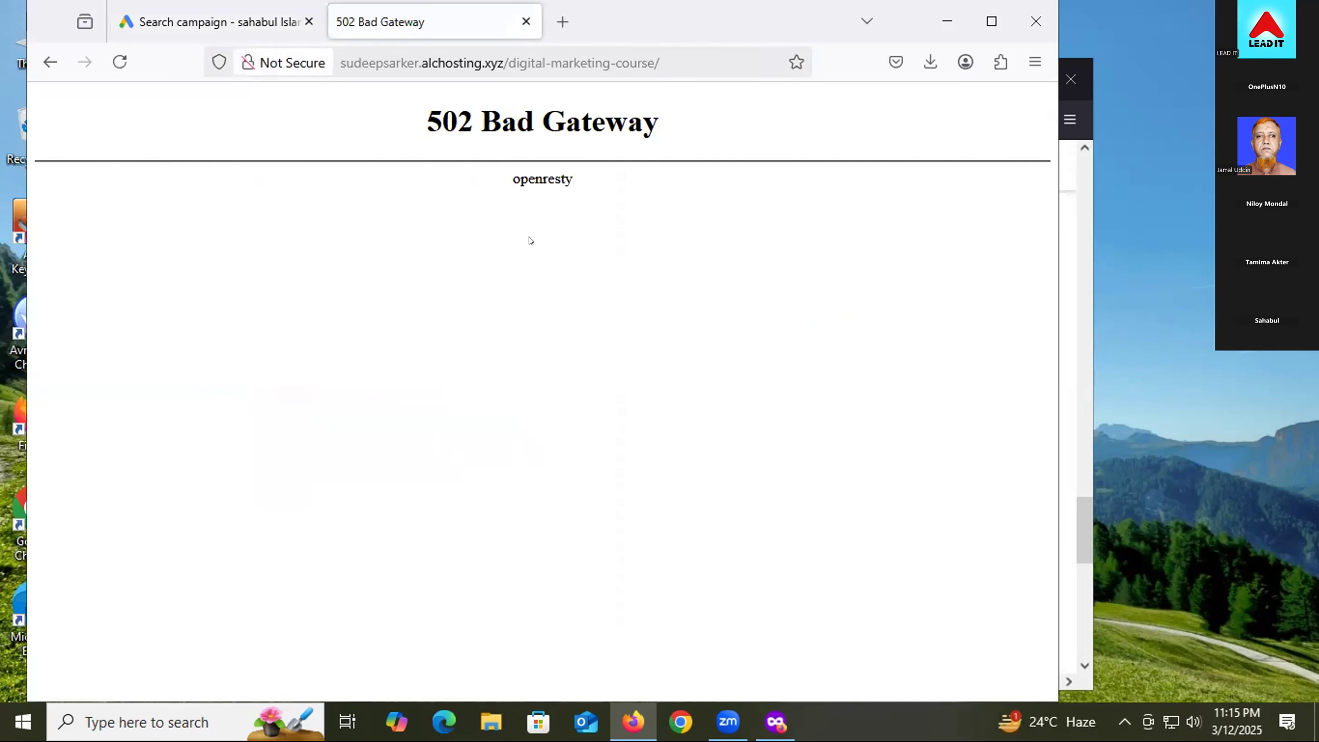
# - Reload the Digital Marketing Full Course page and copy its full web address
pyautogui.click(664, 62)
pyautogui.press('Return')
pyautogui.press('F5')
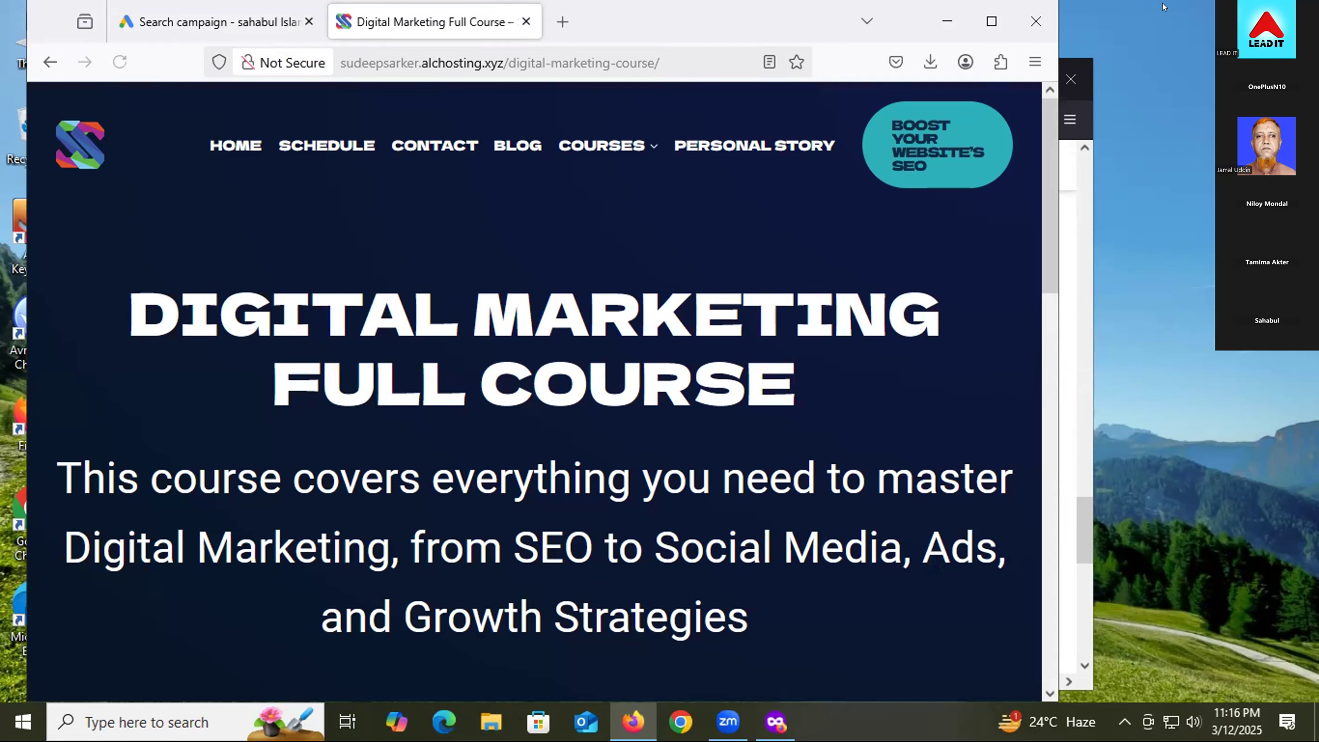
pyautogui.click(657, 64)
pyautogui.hotkey('ctrl', 'c')
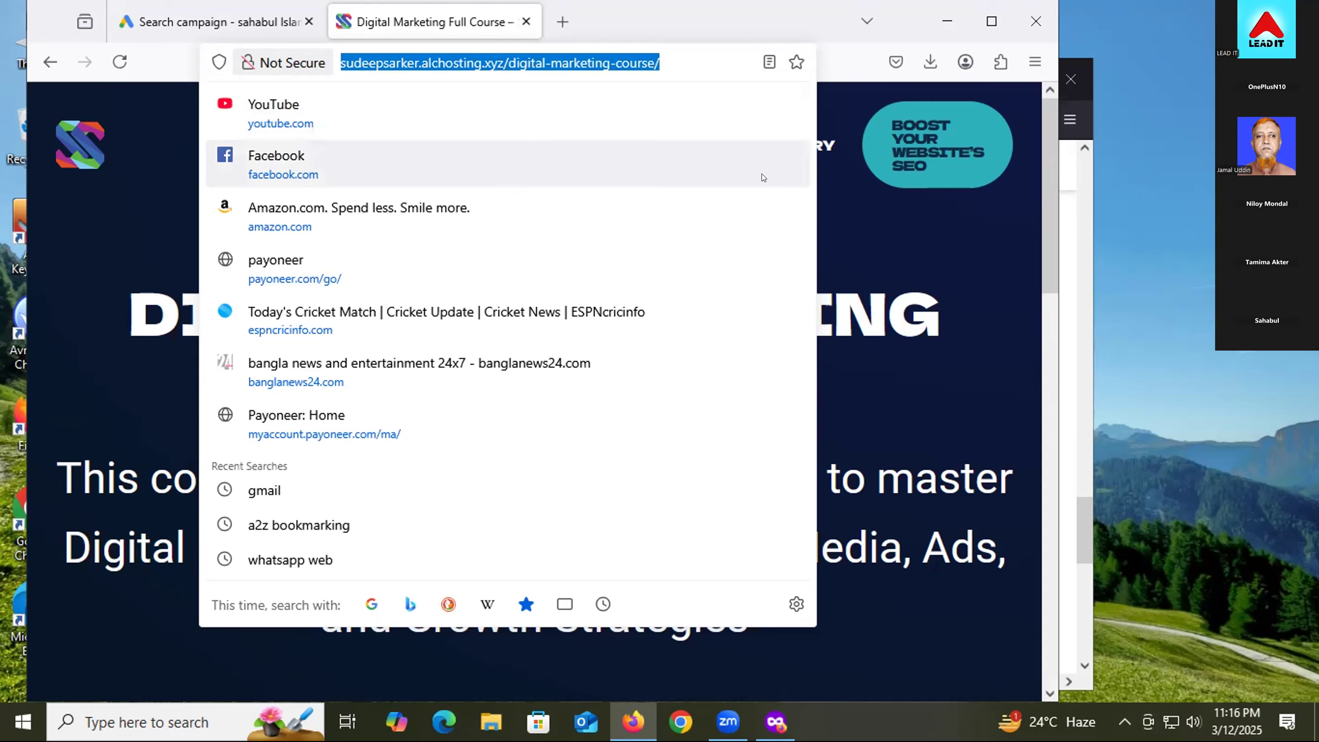
# - Examine the course details and pricing on the Digital Marketing Full Course page
pyautogui.click(889, 329)
pyautogui.scroll(-15, 830, 304)
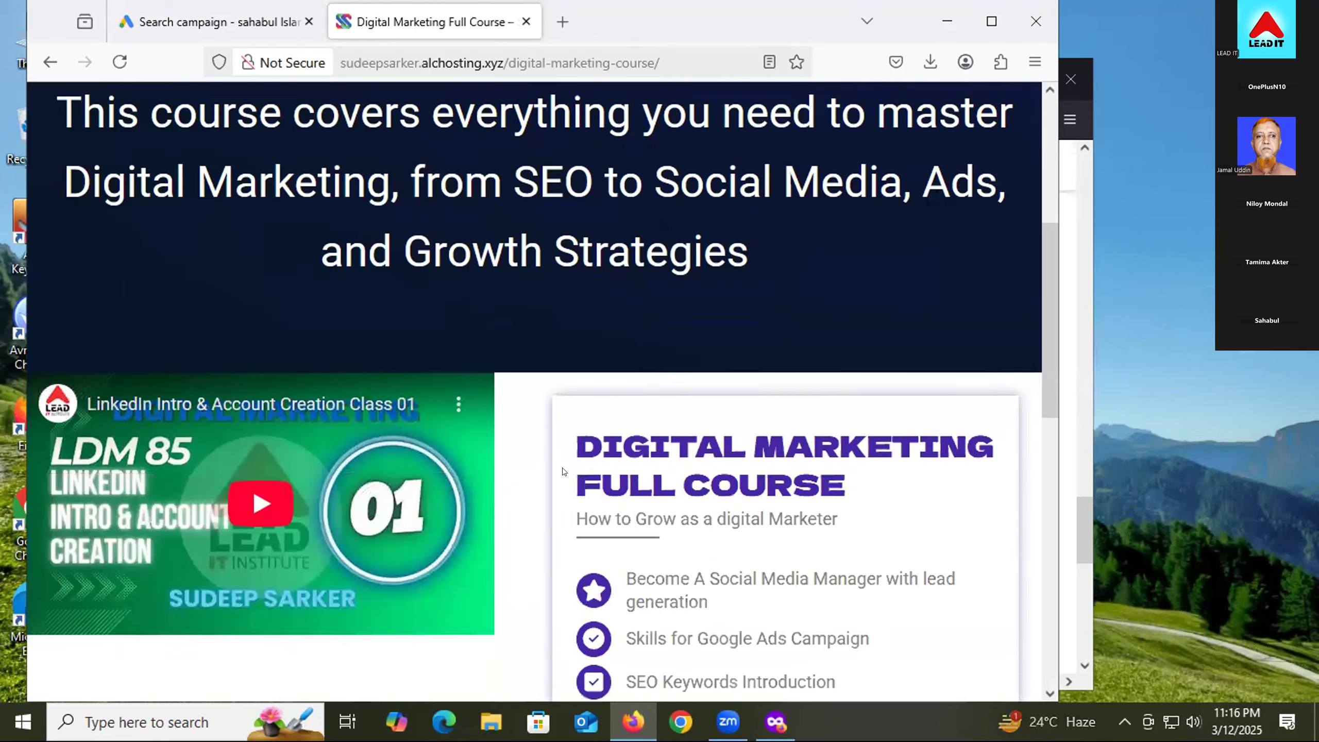
pyautogui.scroll(4, 542, 468)
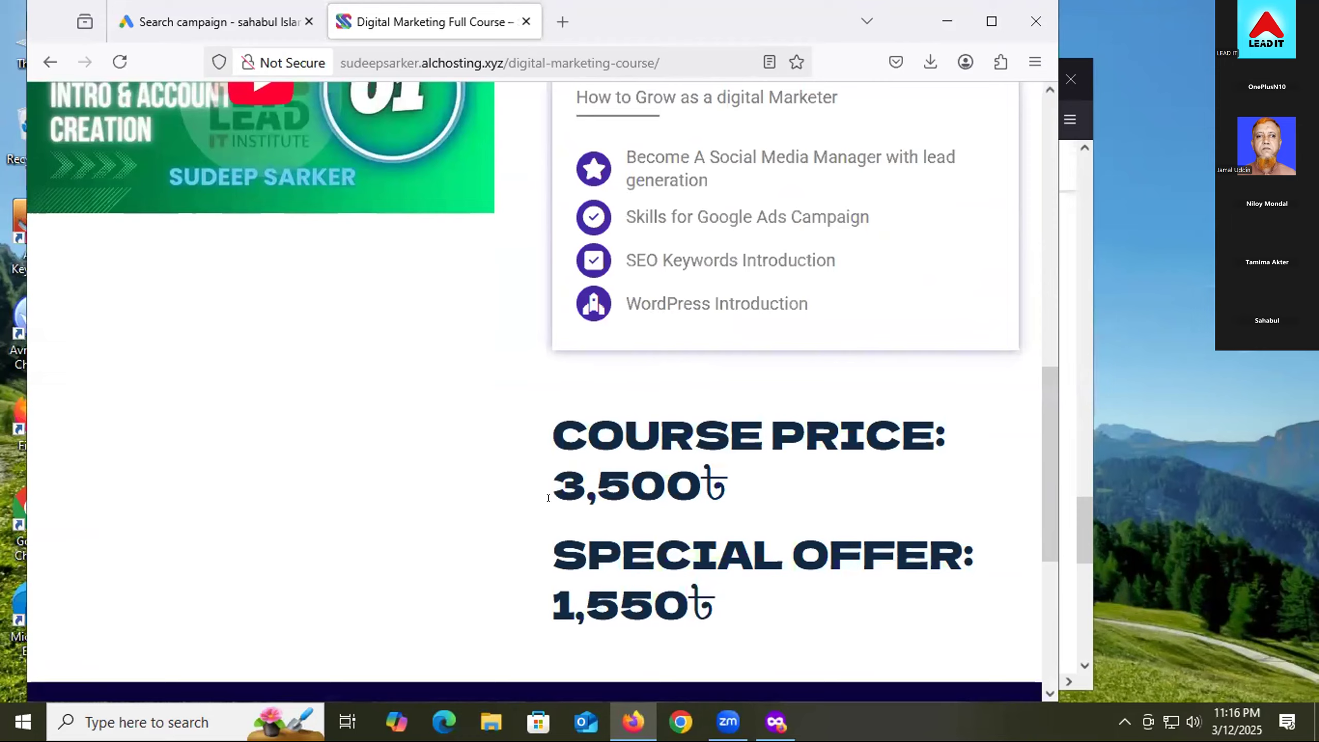
pyautogui.scroll(5, 548, 498)
pyautogui.scroll(3, 541, 489)
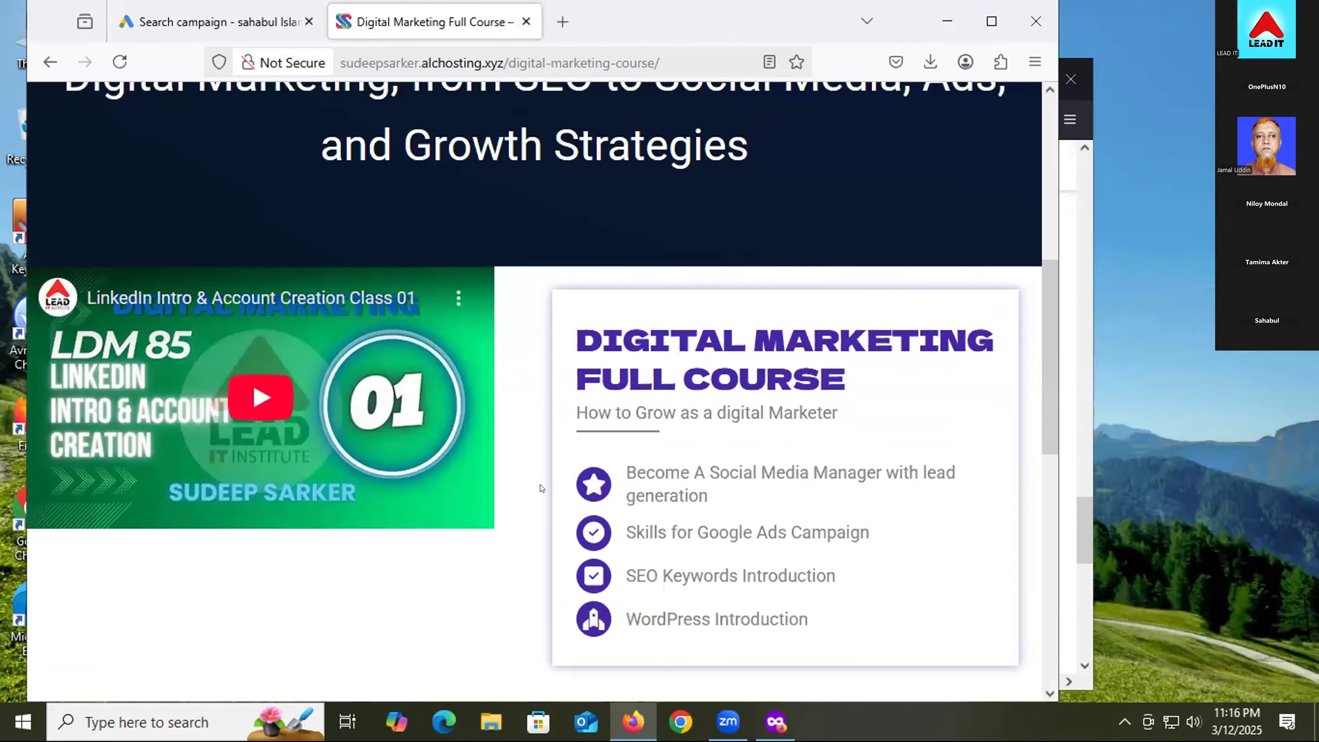
# - In the Google Ads campaign draft, set the third sitelink's text to "Digital Marketing Full"
pyautogui.click(253, 20)
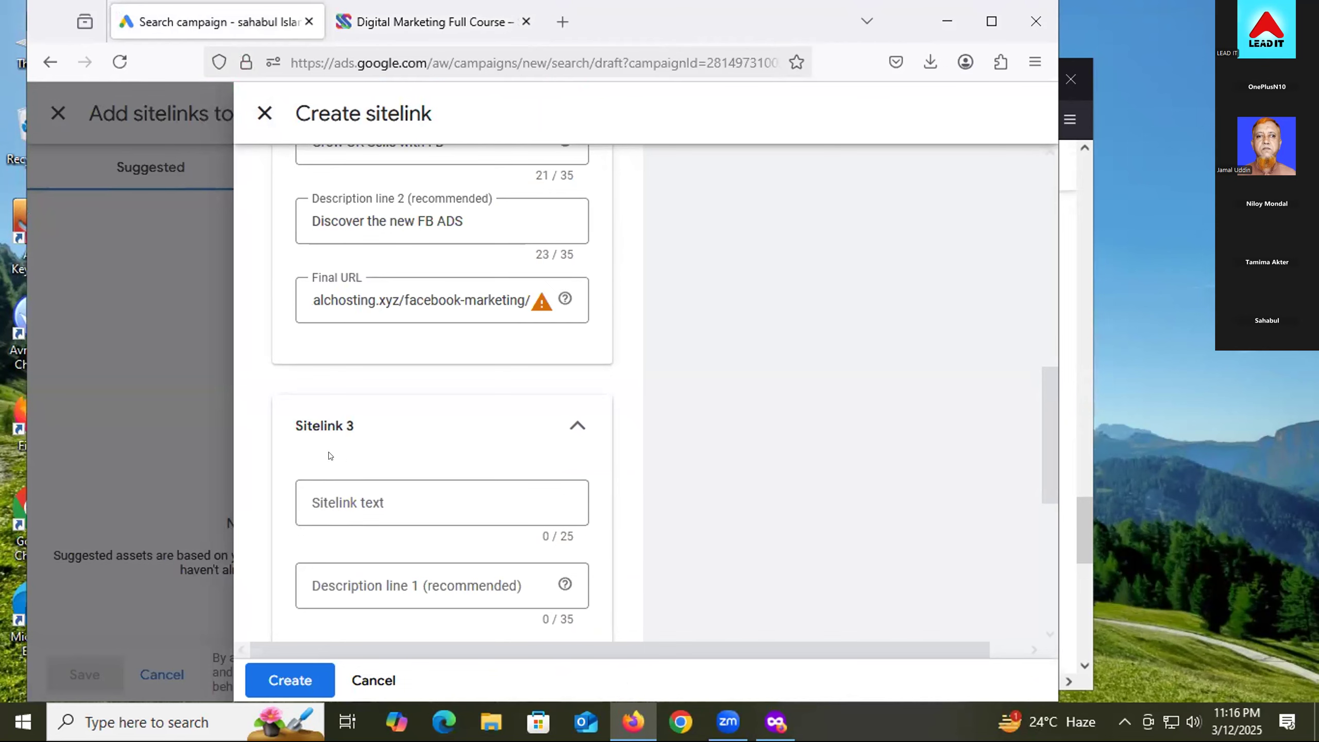
pyautogui.scroll(-2, 356, 486)
pyautogui.scroll(-2, 348, 474)
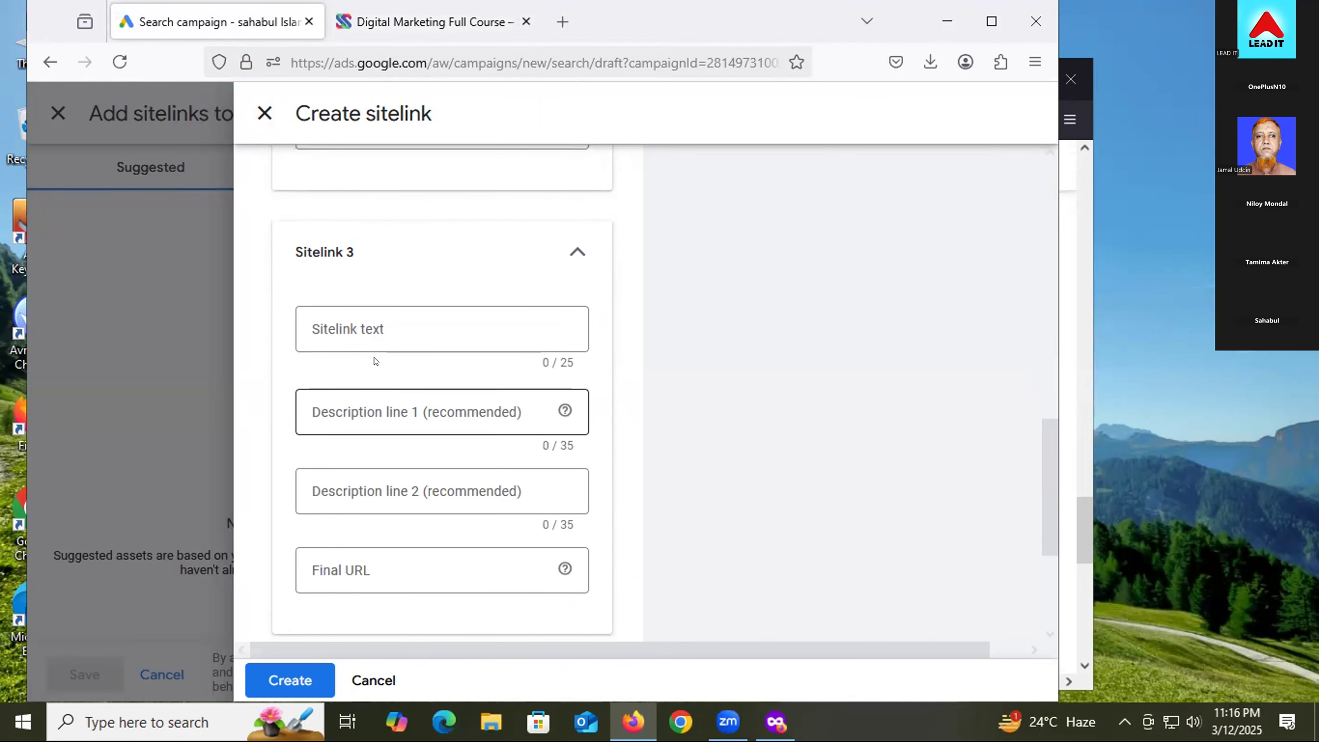
pyautogui.click(376, 317)
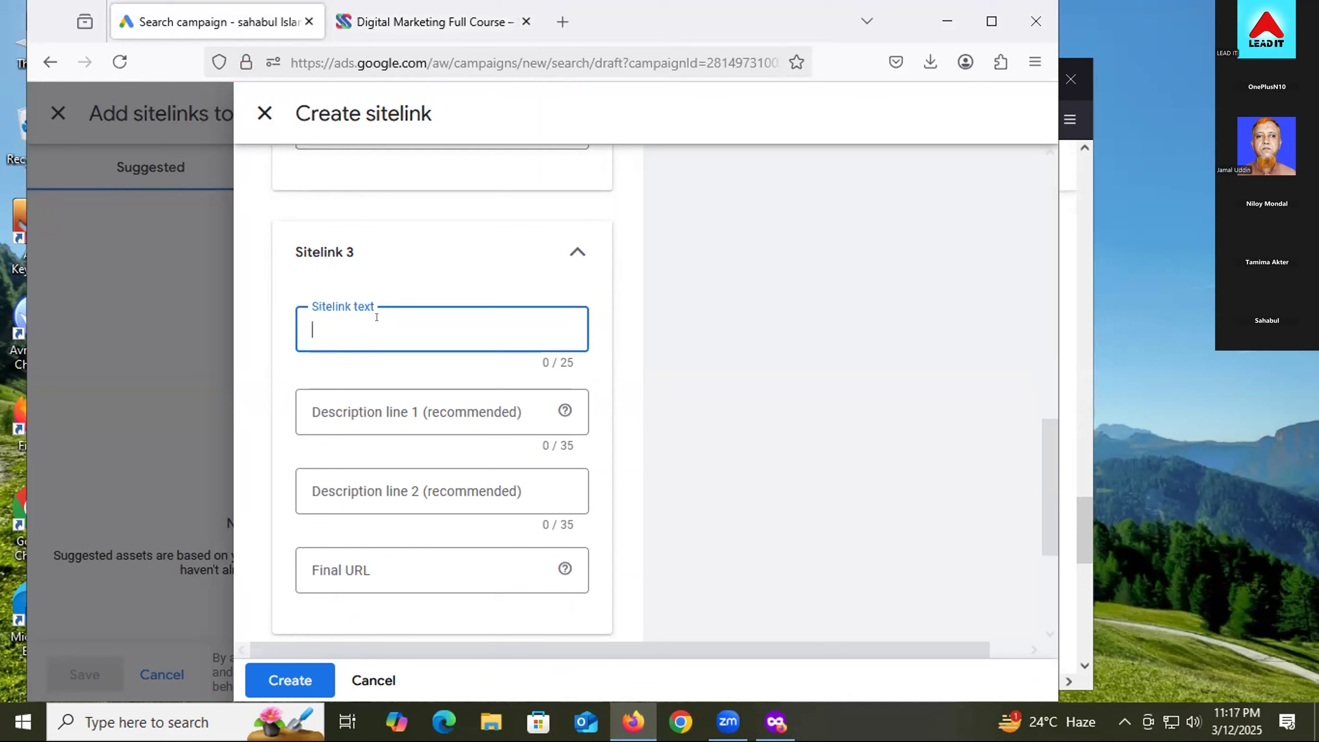
pyautogui.write('Doi')
pyautogui.press('BackSpace')
pyautogui.write('igital Marketing F')
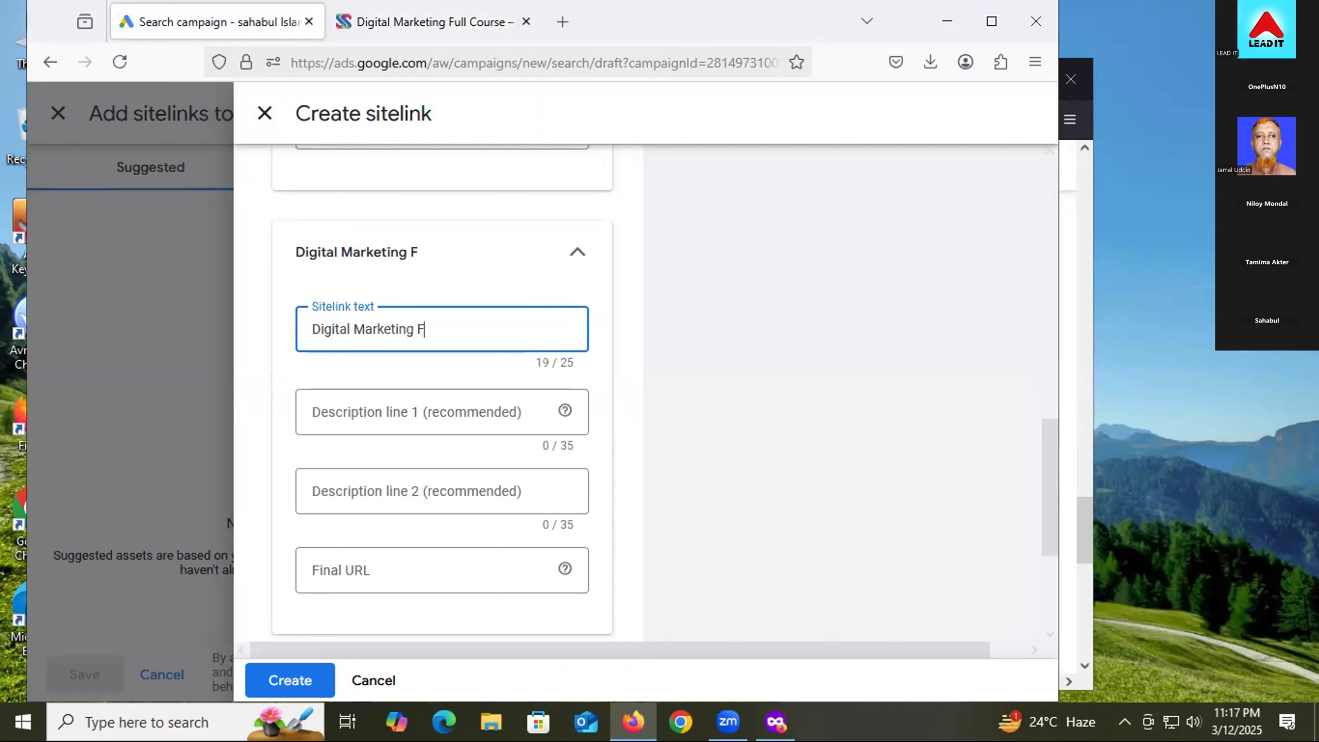
pyautogui.write('ull Cours')
pyautogui.write('e')
pyautogui.press('BackSpace')
pyautogui.press('BackSpace')
pyautogui.press('BackSpace')
pyautogui.press('BackSpace')
pyautogui.press('BackSpace')
pyautogui.press('BackSpace')
pyautogui.press('BackSpace')
# - Set the third sitelink's first description line to "Purchage DM full course"
pyautogui.click(468, 395)
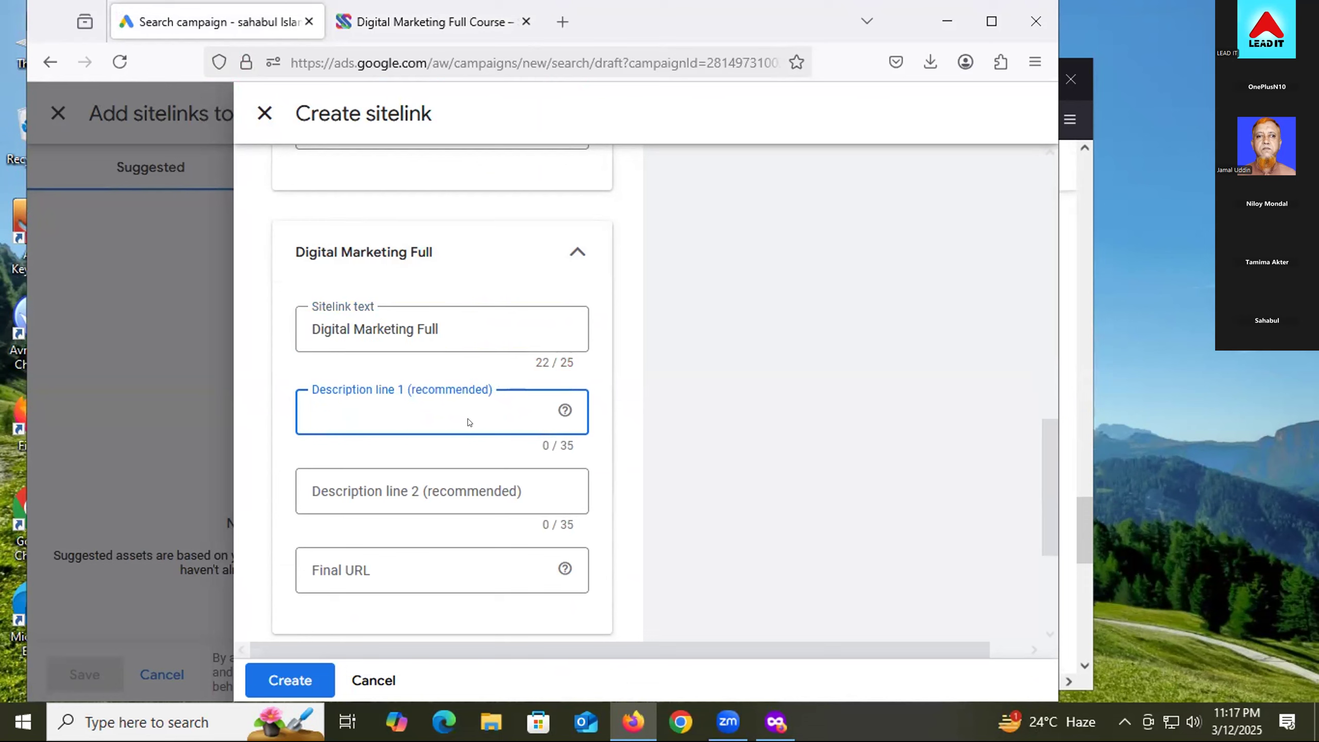
pyautogui.write('C')
pyautogui.press('BackSpace')
pyautogui.write('Purcha')
pyautogui.write('ge')
pyautogui.write(' Digital')
pyautogui.press('BackSpace')
pyautogui.press('BackSpace')
pyautogui.press('BackSpace')
pyautogui.press('BackSpace')
pyautogui.press('BackSpace')
pyautogui.press('BackSpace')
pyautogui.write('M full course')
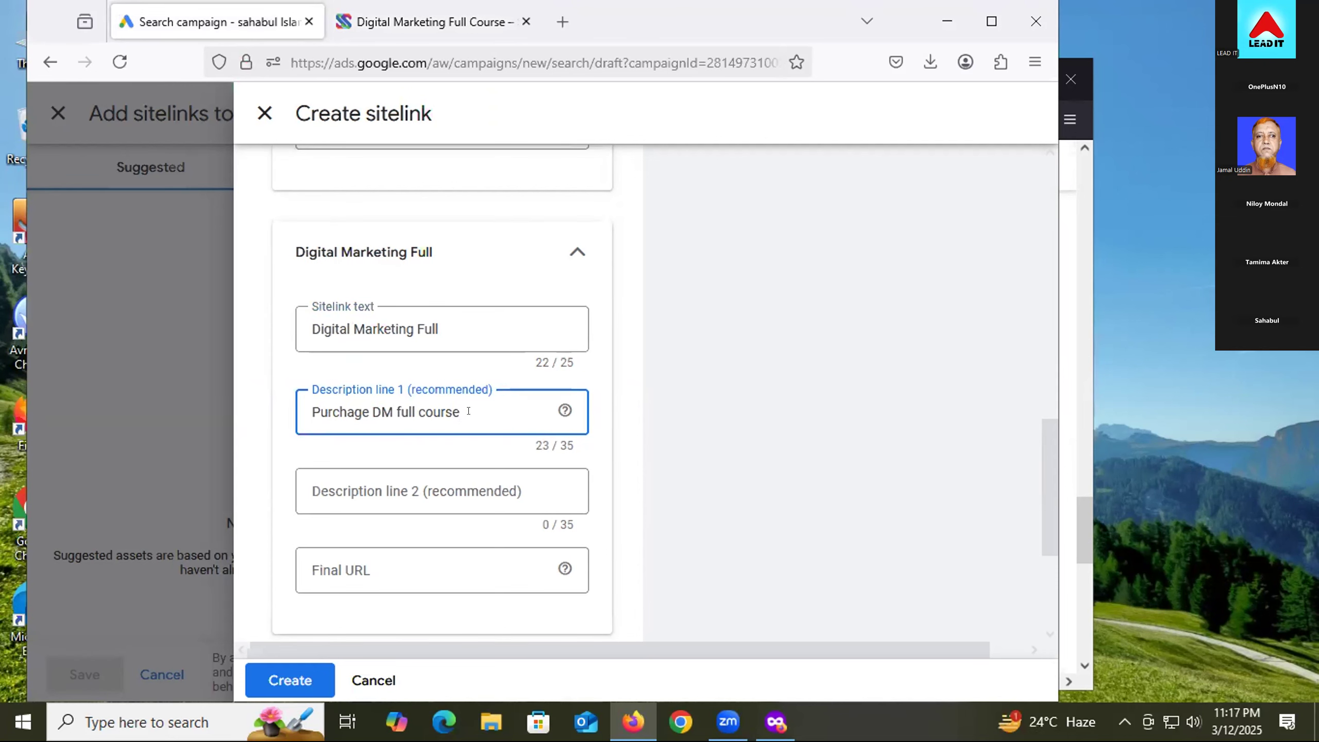
# - Set the third sitelink's second description line to "Design the new you"
pyautogui.click(404, 482)
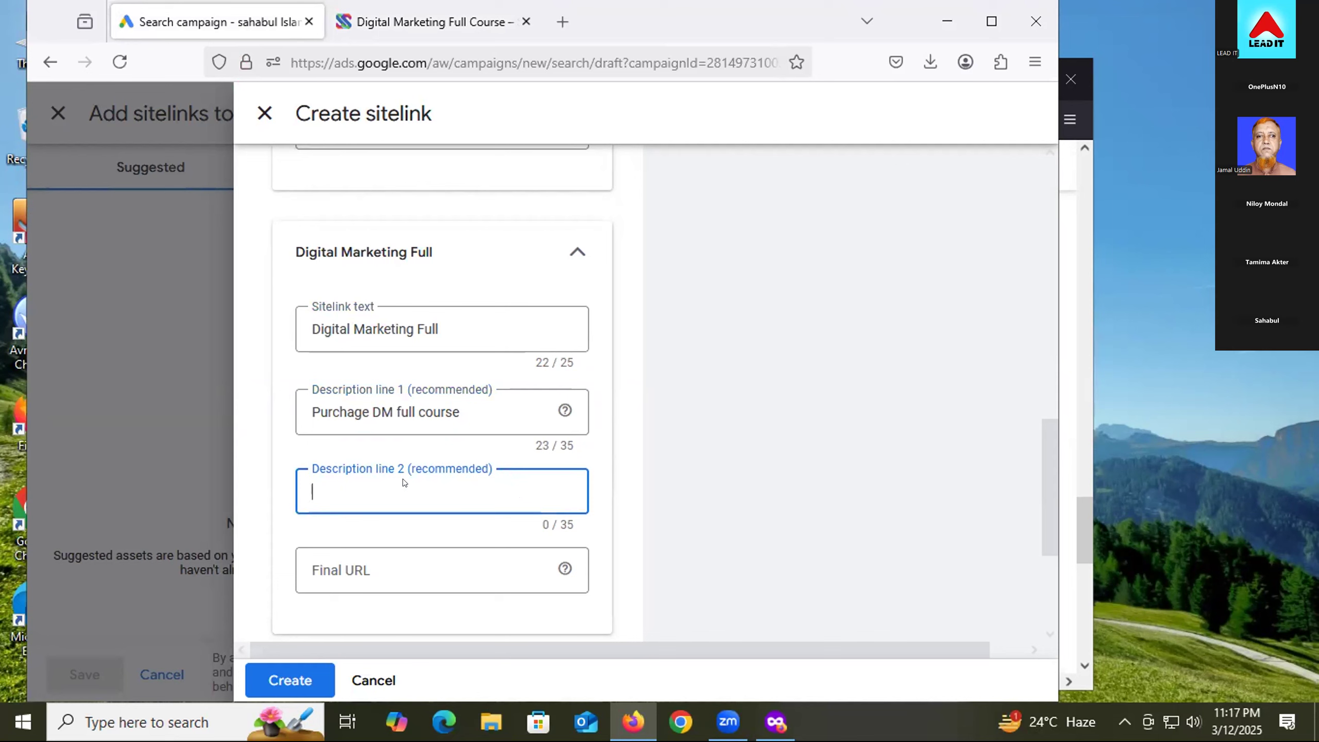
pyautogui.write('Design the new your')
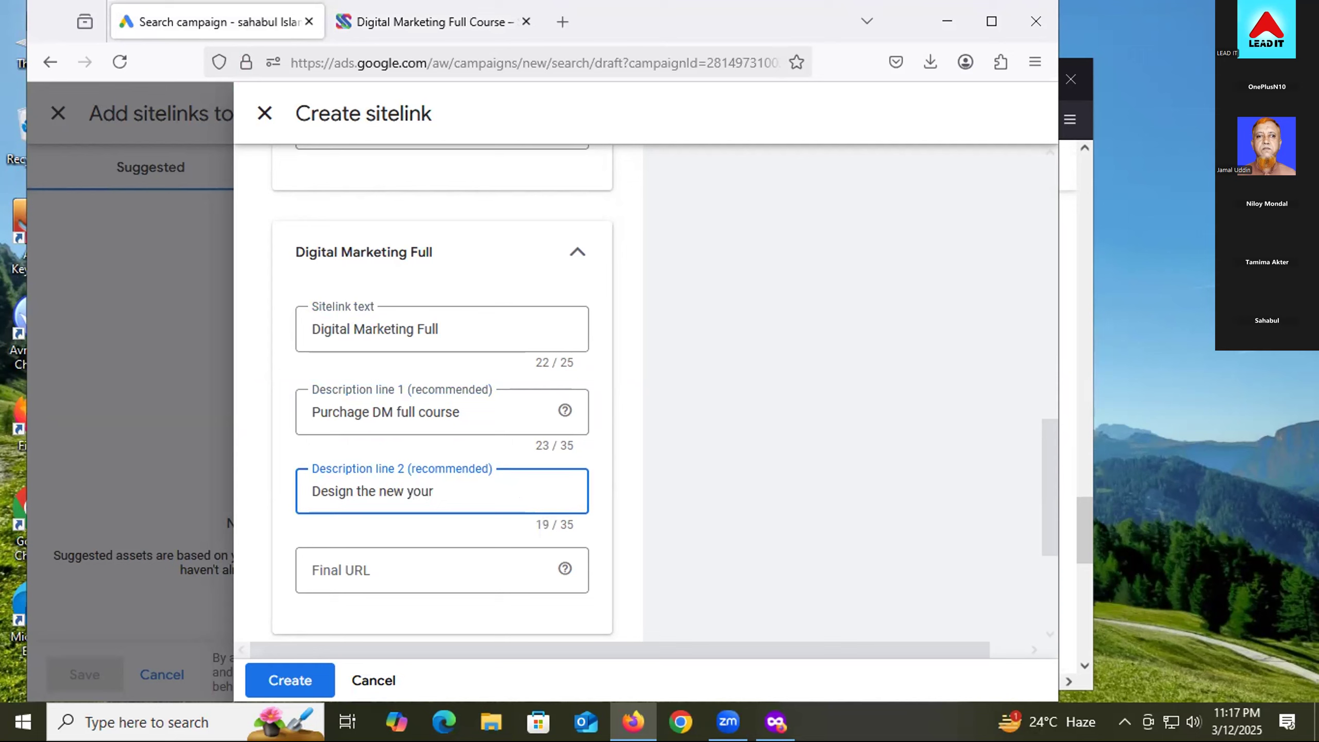
pyautogui.press('BackSpace')
# - Paste the copied digital-marketing-course page address as the third sitelink's final URL
pyautogui.click(364, 569)
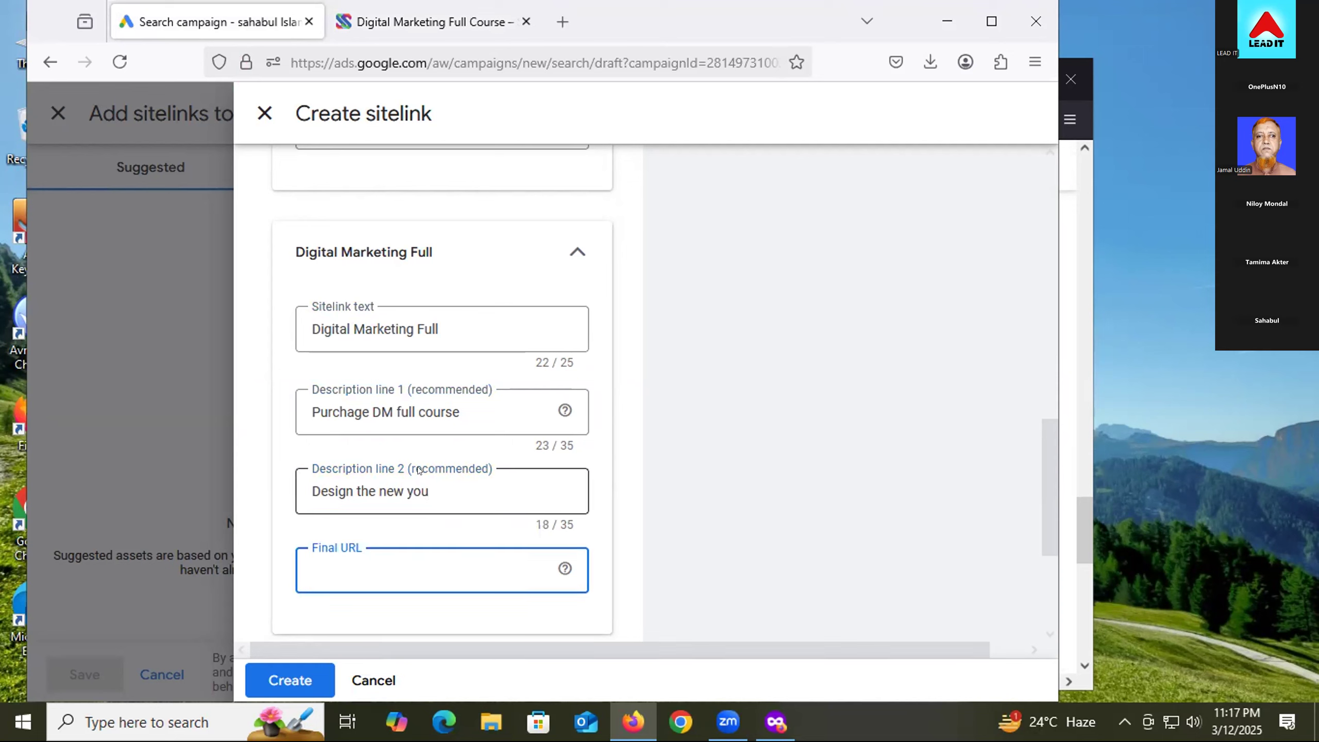
pyautogui.scroll(-2, 465, 577)
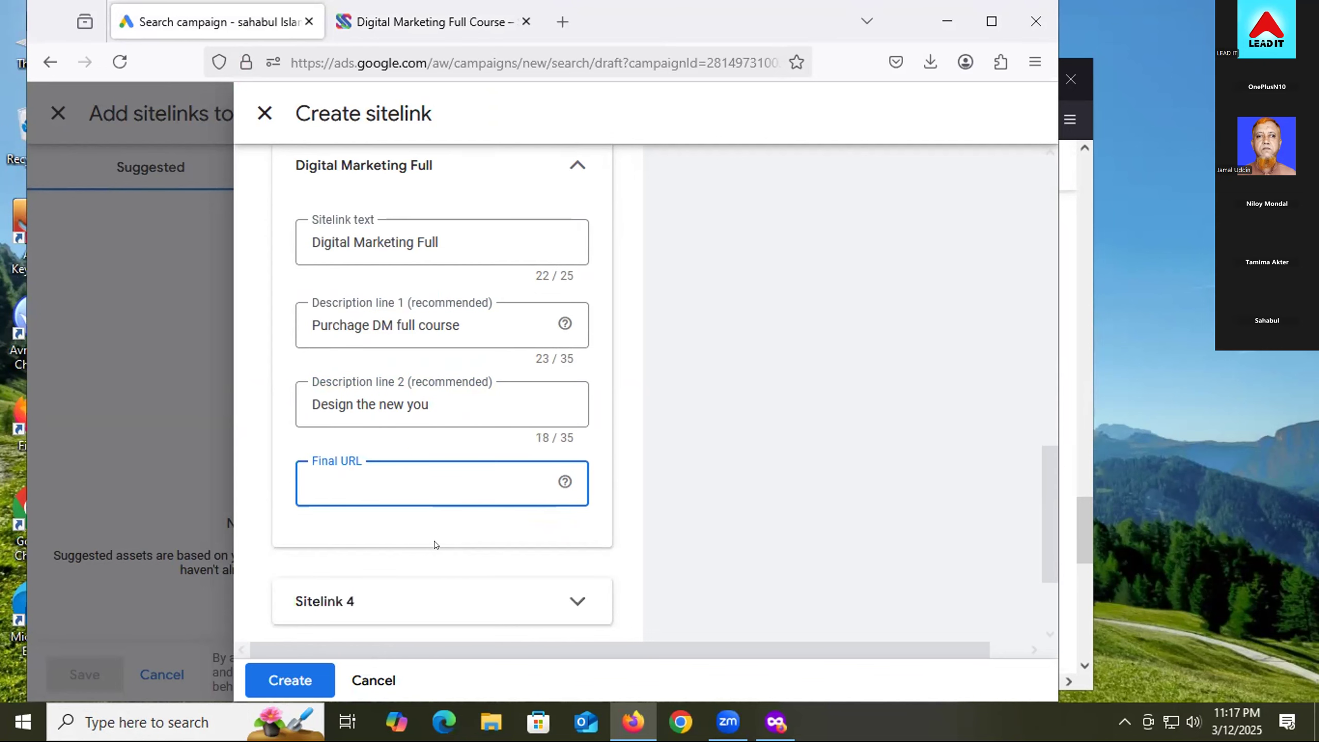
pyautogui.hotkey('ctrl', 'v')
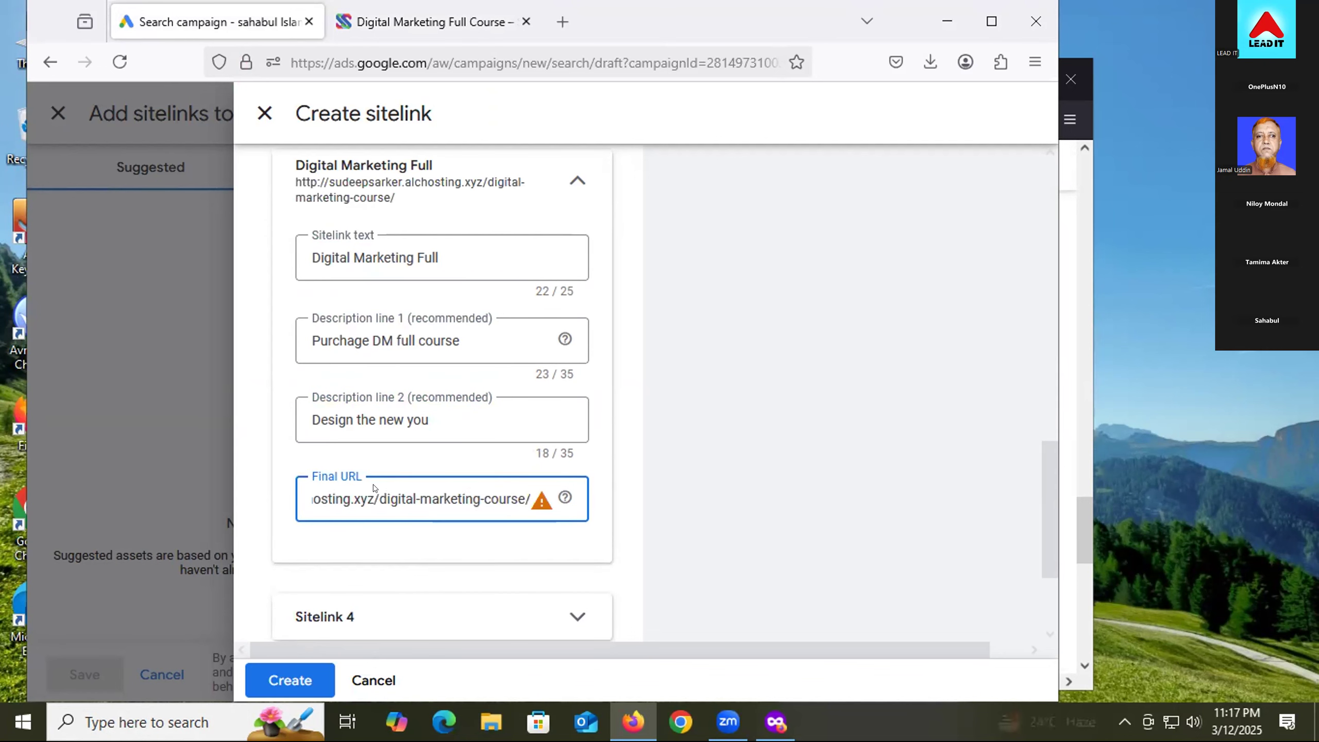
pyautogui.moveTo(366, 485); pyautogui.dragTo(173, 497)
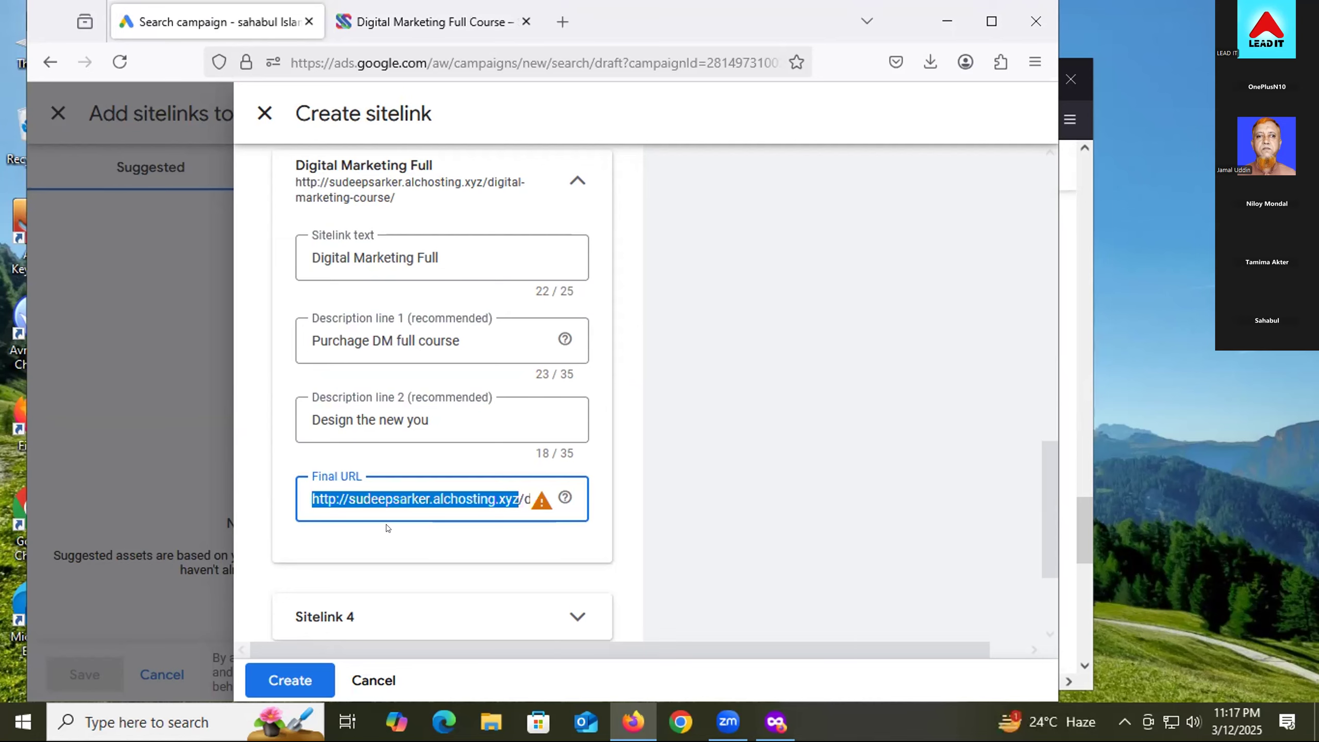
pyautogui.scroll(-3, 386, 528)
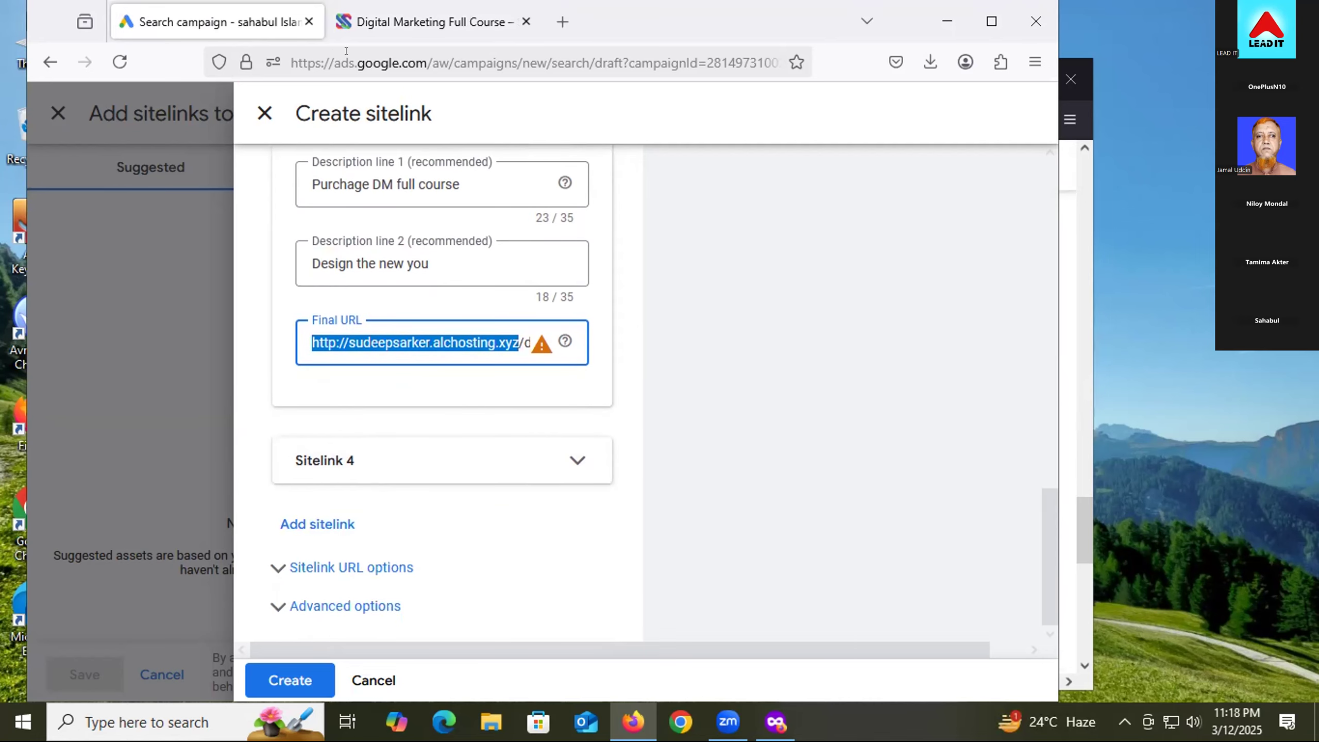
# - On the course website, open the Support & FAQ page and examine its payment and preparation questions
pyautogui.click(360, 31)
pyautogui.scroll(5, 541, 223)
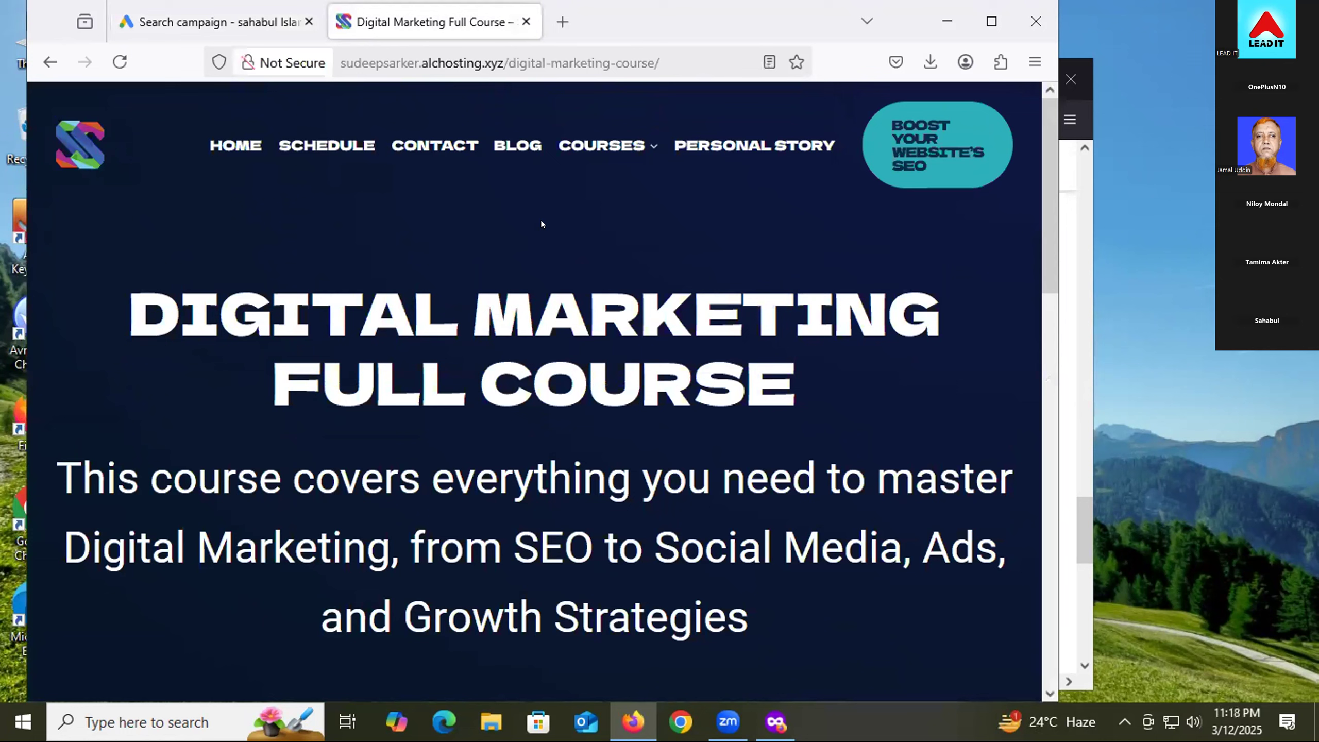
pyautogui.moveTo(581, 147)
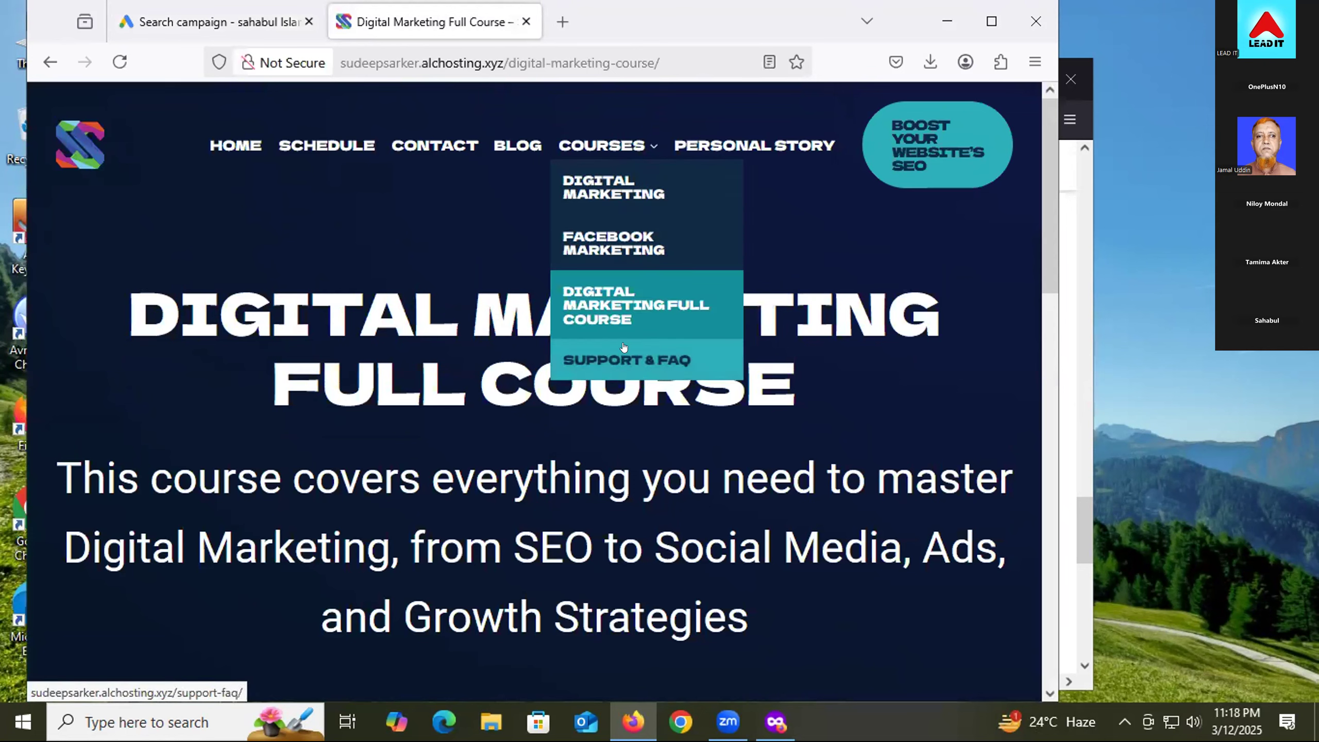
pyautogui.click(654, 360)
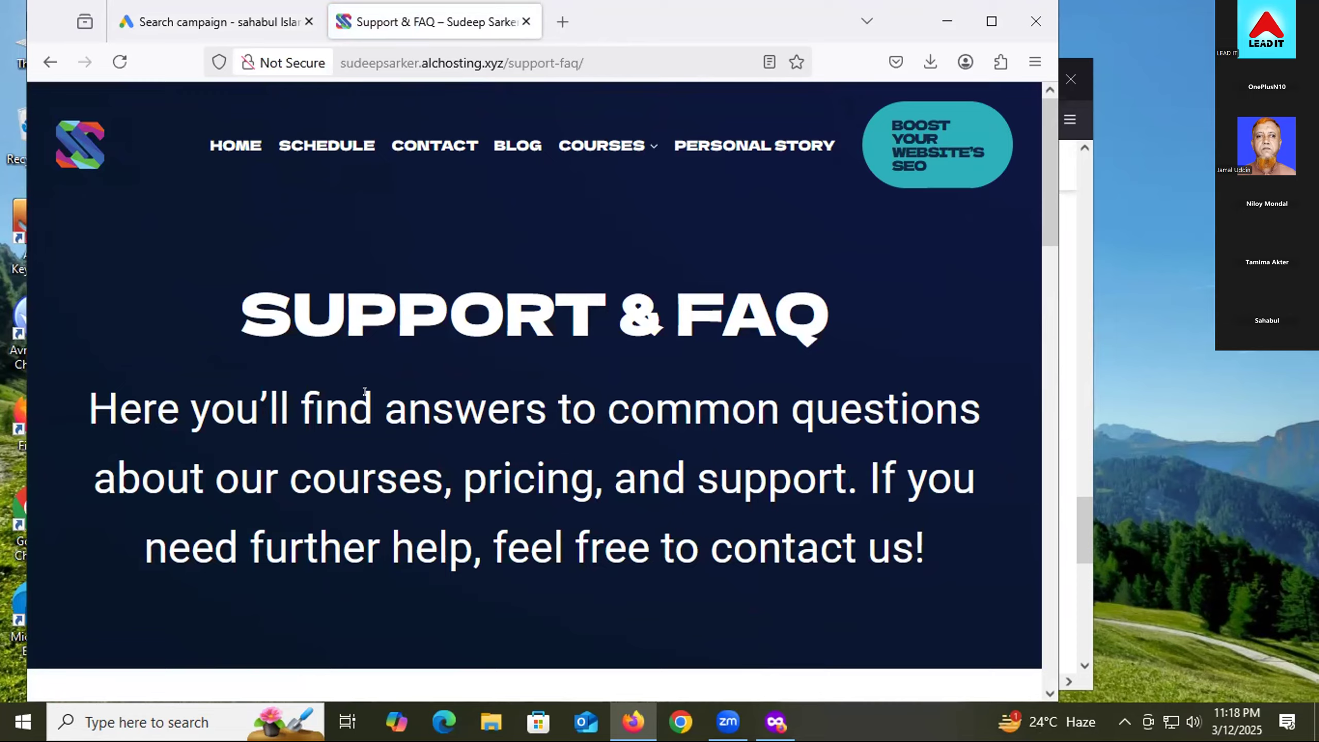
pyautogui.scroll(-4, 369, 391)
pyautogui.scroll(3, 317, 348)
pyautogui.scroll(-5, 309, 341)
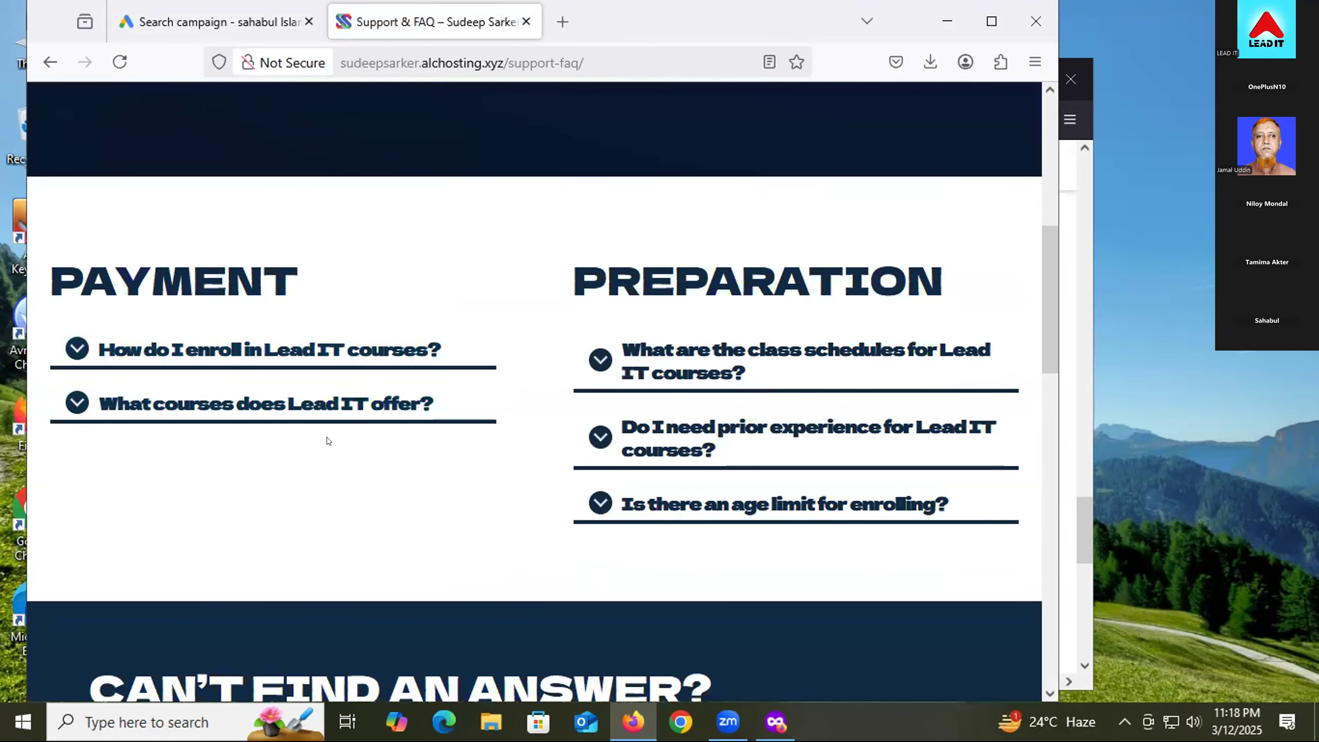
pyautogui.scroll(5, 329, 440)
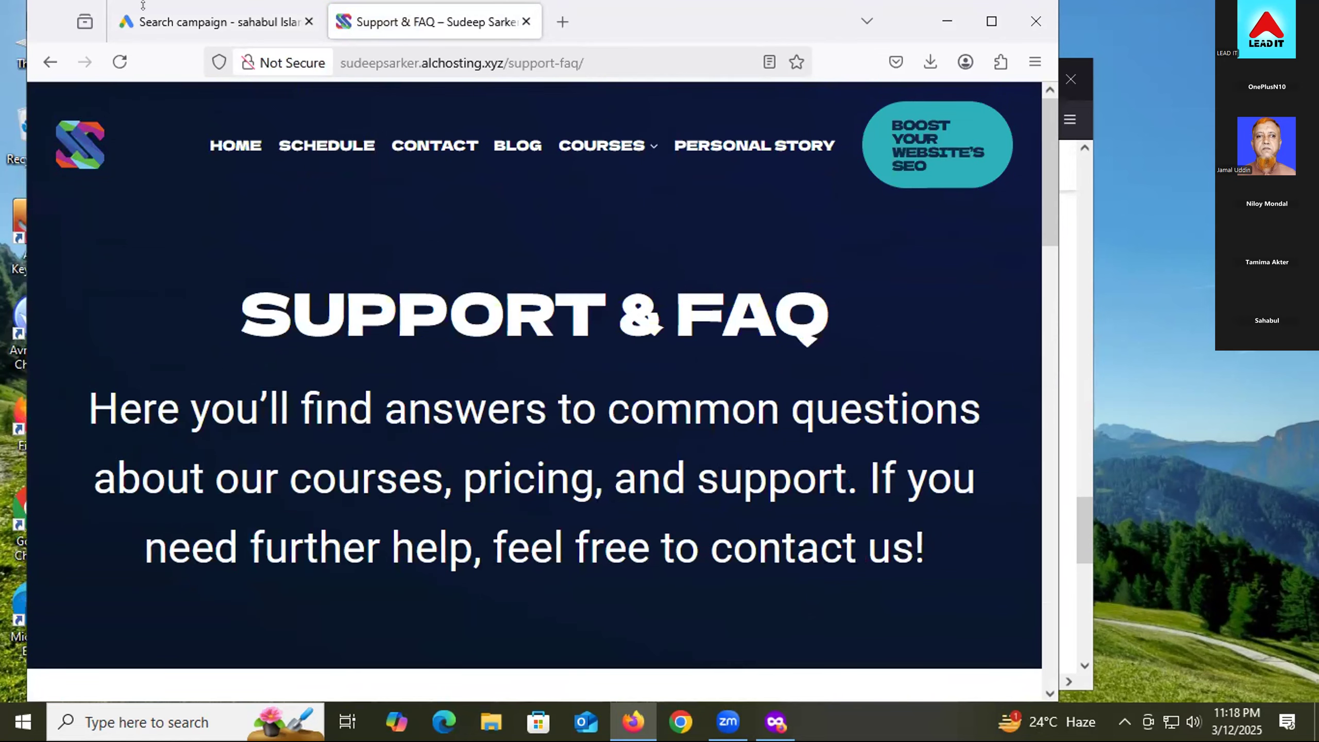
# - Back in the campaign draft, expand Sitelink 4 and set its sitelink text to "Contact Us"
pyautogui.click(156, 21)
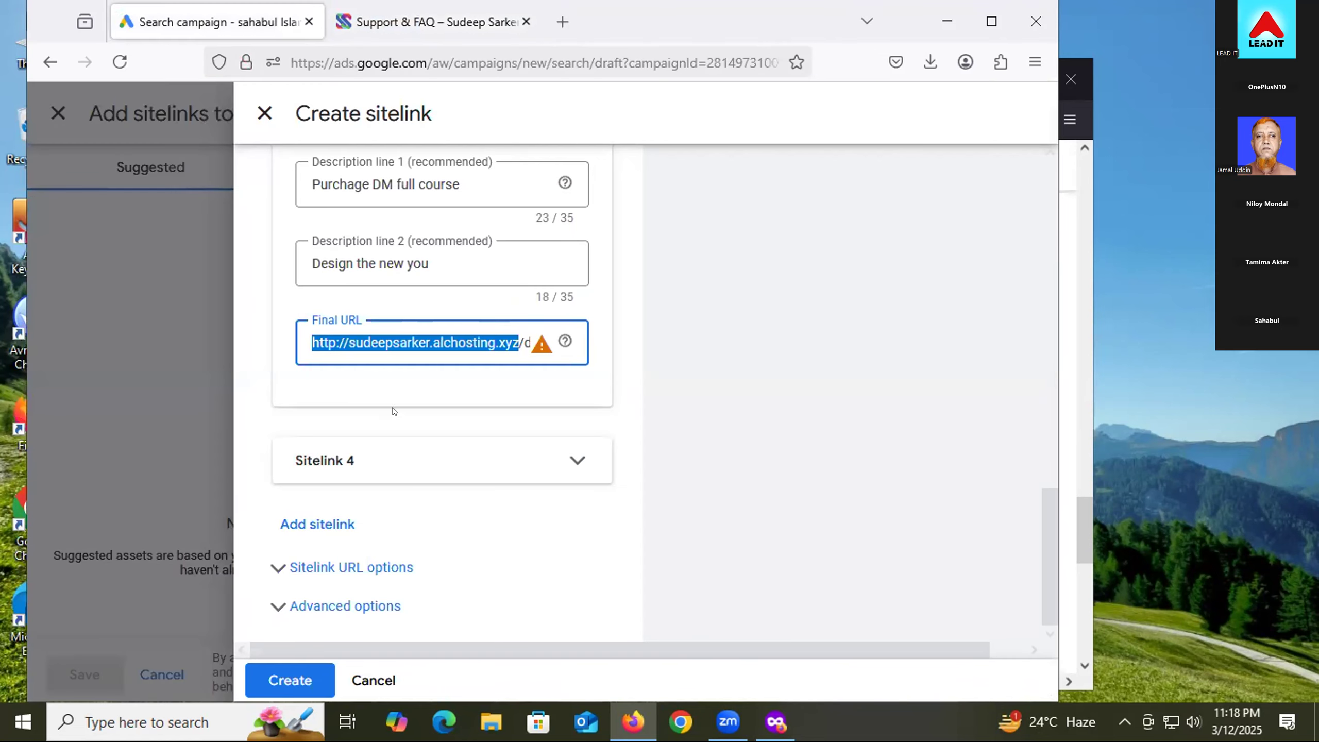
pyautogui.click(406, 457)
pyautogui.scroll(-3, 406, 456)
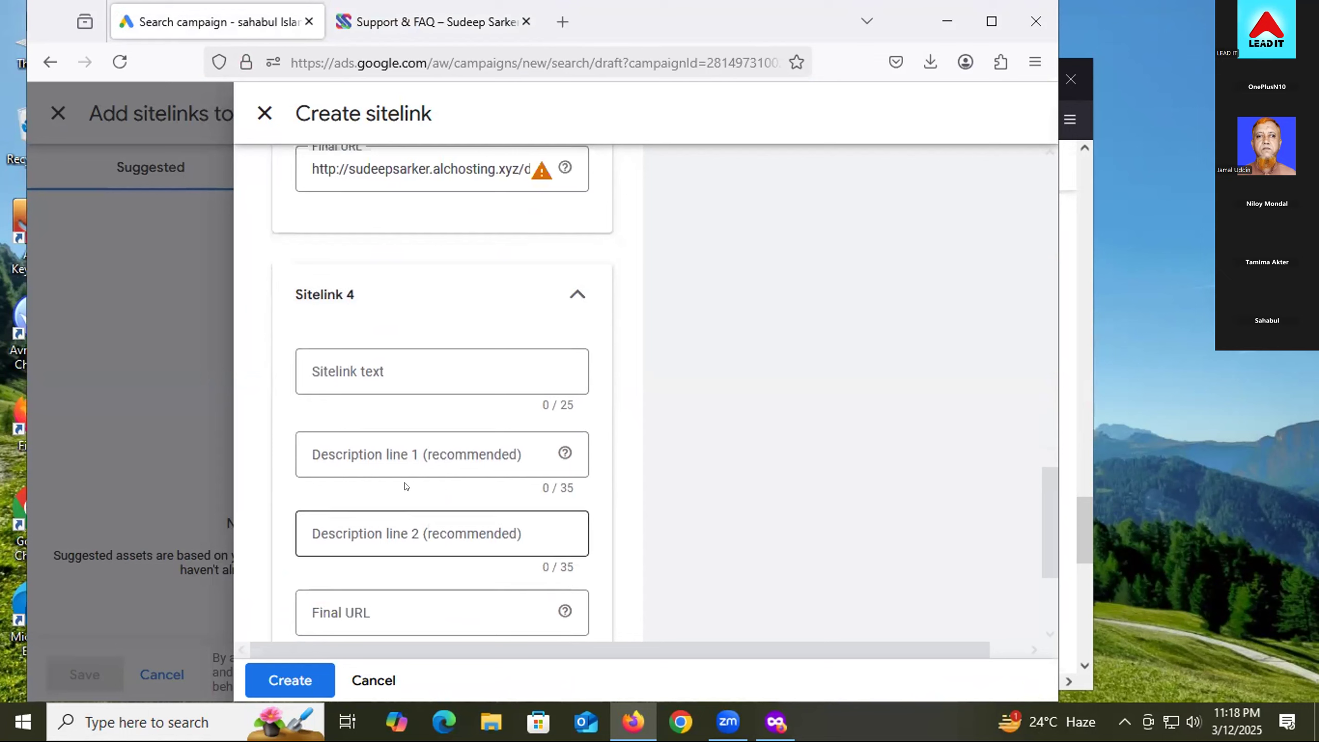
pyautogui.click(396, 376)
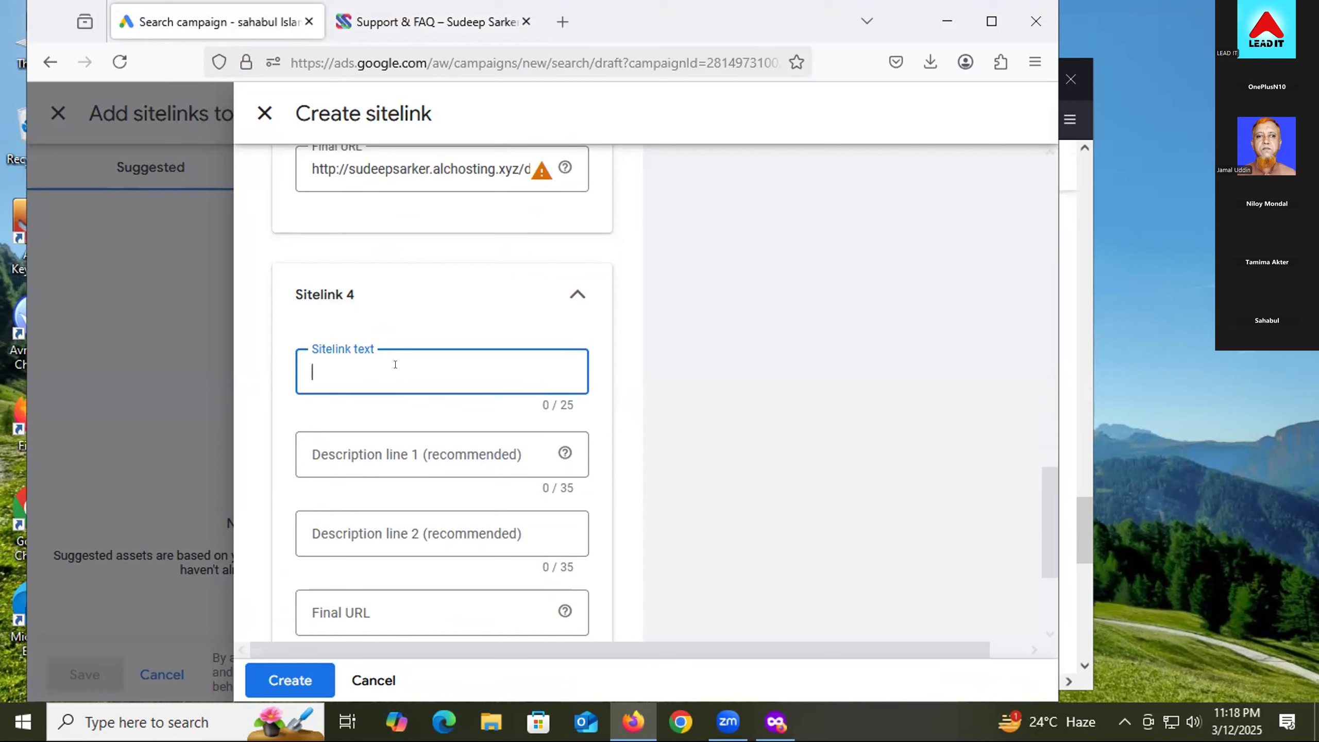
pyautogui.write('We are ')
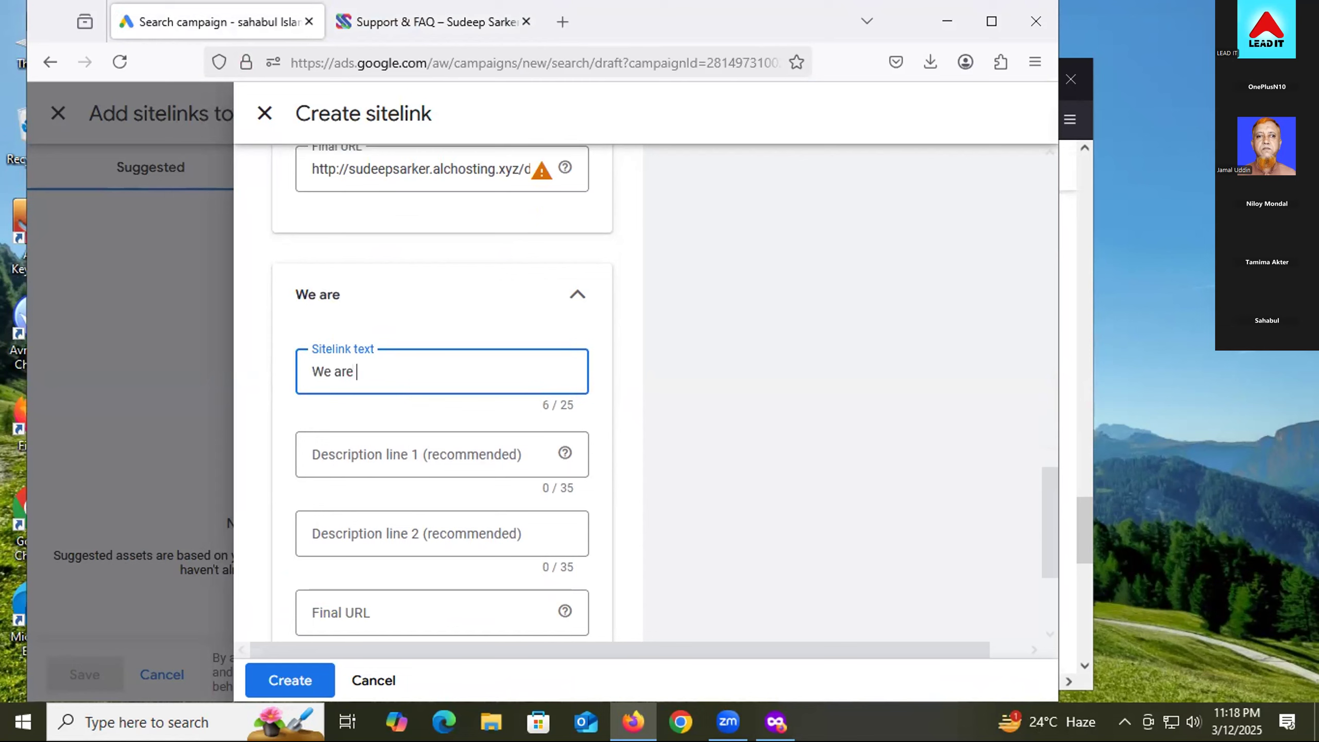
pyautogui.write('al')
pyautogui.press('BackSpace')
pyautogui.press('BackSpace')
pyautogui.press('BackSpace')
pyautogui.press('BackSpace')
pyautogui.press('BackSpace')
pyautogui.press('BackSpace')
pyautogui.press('BackSpace')
pyautogui.press('BackSpace')
pyautogui.press('BackSpace')
pyautogui.write('Contact Us')
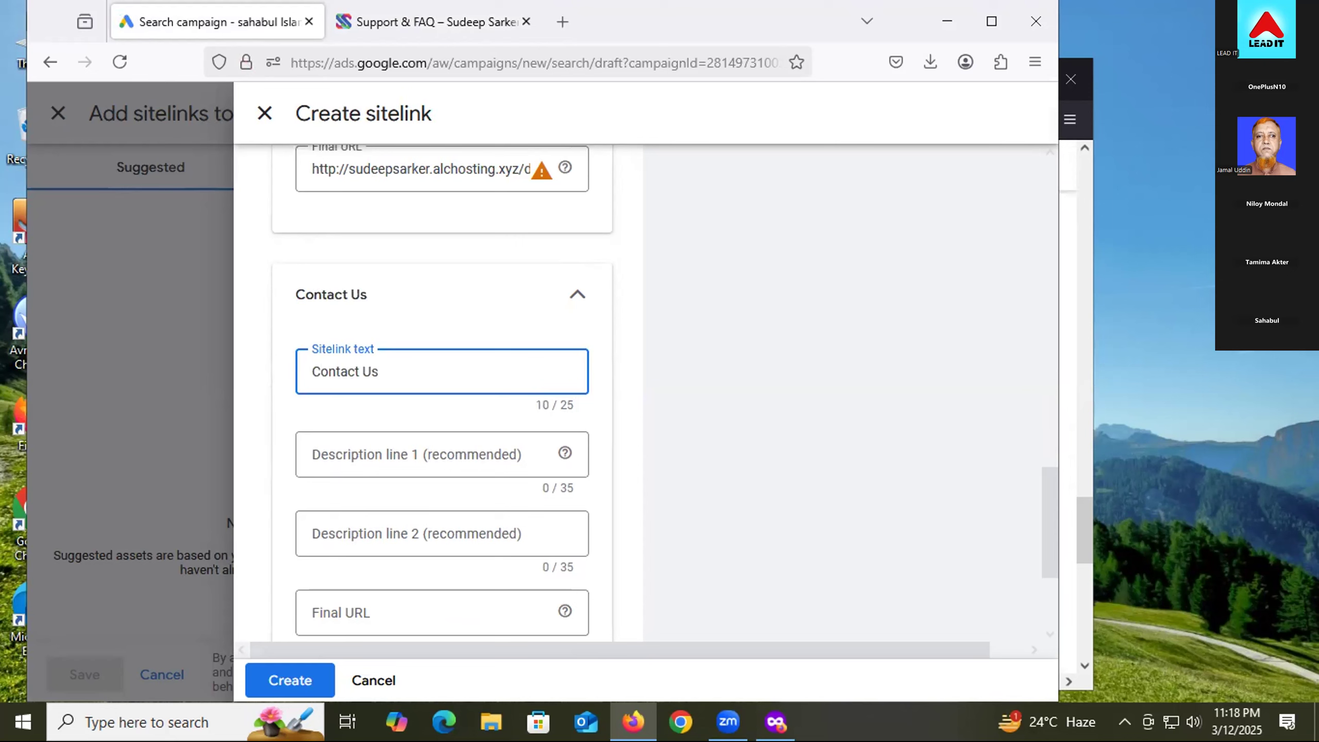
# - Set the Contact Us sitelink's first description line to "We are always ready to help"
pyautogui.click(450, 442)
pyautogui.write('We a')
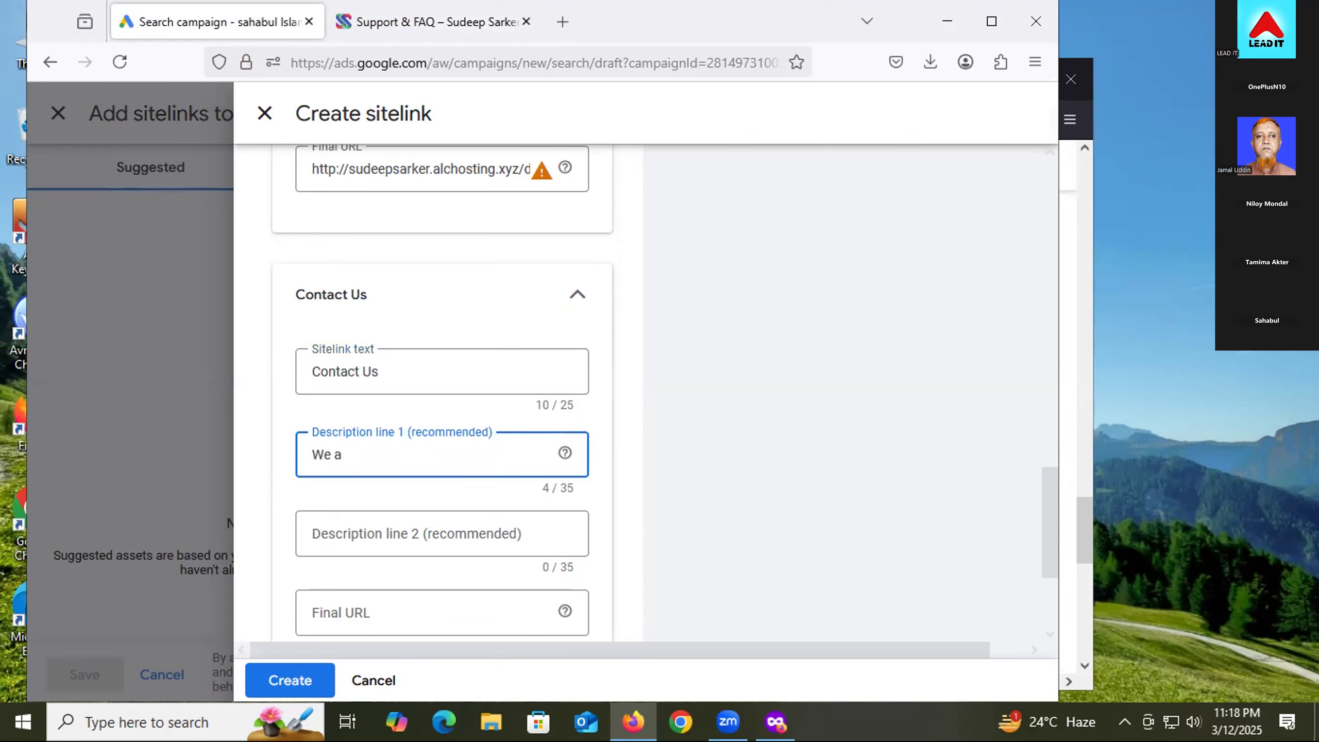
pyautogui.write('re akwyy')
pyautogui.press('BackSpace')
pyautogui.press('BackSpace')
pyautogui.press('BackSpace')
pyautogui.press('BackSpace')
pyautogui.press('BackSpace')
pyautogui.press('BackSpace')
pyautogui.write('alwya')
pyautogui.press('BackSpace')
pyautogui.press('BackSpace')
pyautogui.write('ays ready to help')
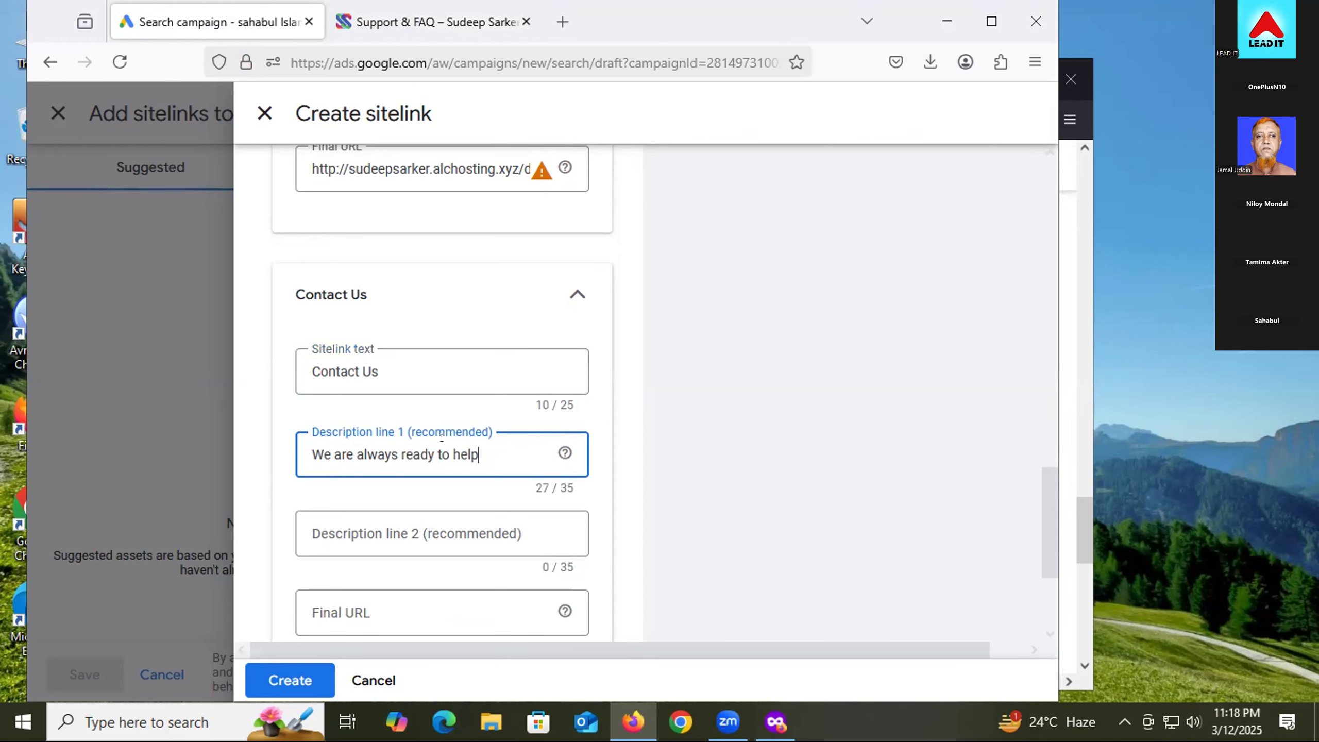
# - Set the Contact Us sitelink's second description line to "please contact with us" and its final URL to the copied digital-marketing-course page address
pyautogui.click(485, 519)
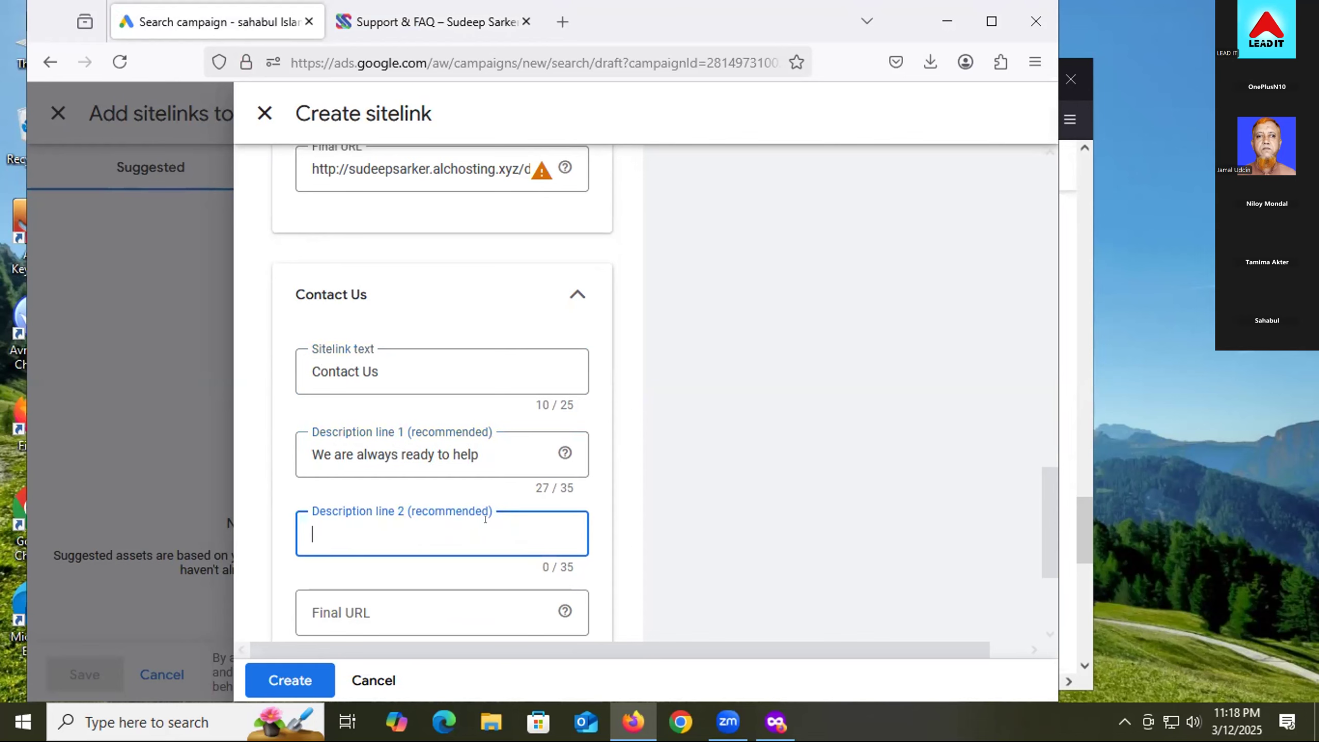
pyautogui.write('please contact with us')
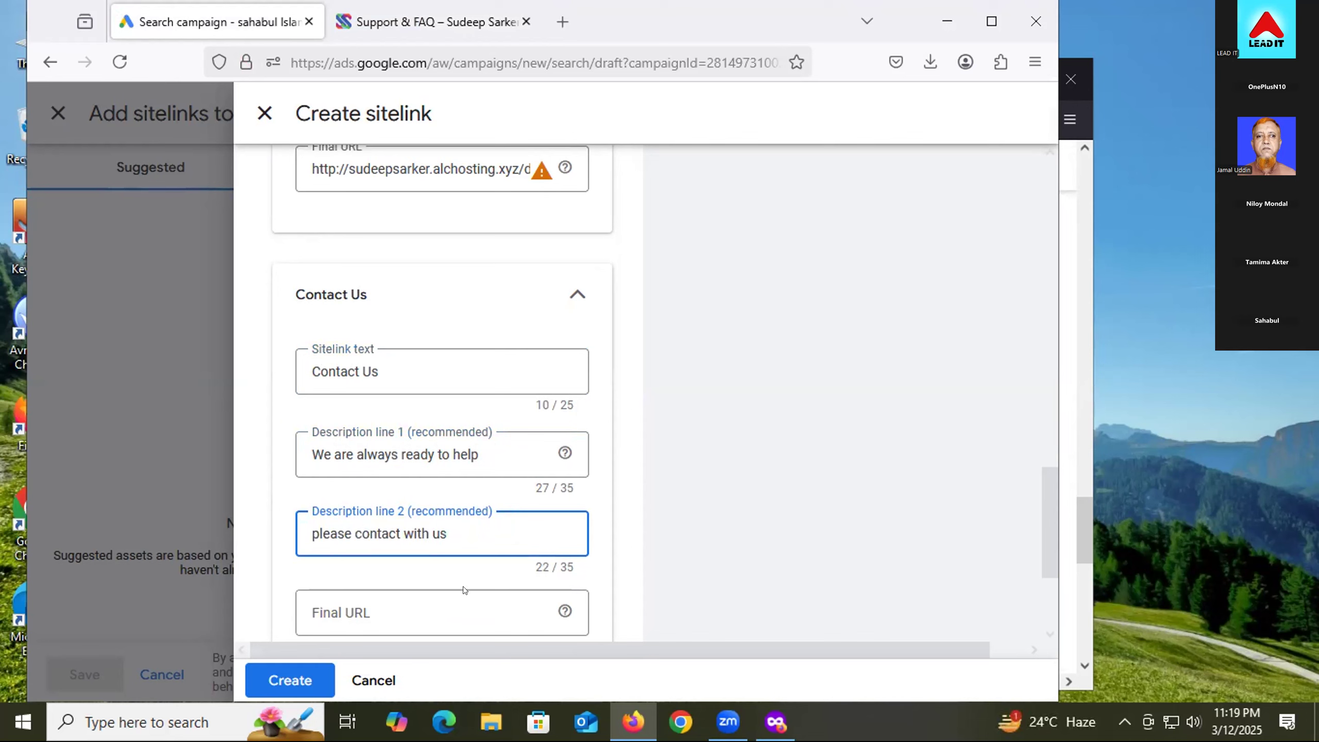
pyautogui.click(409, 623)
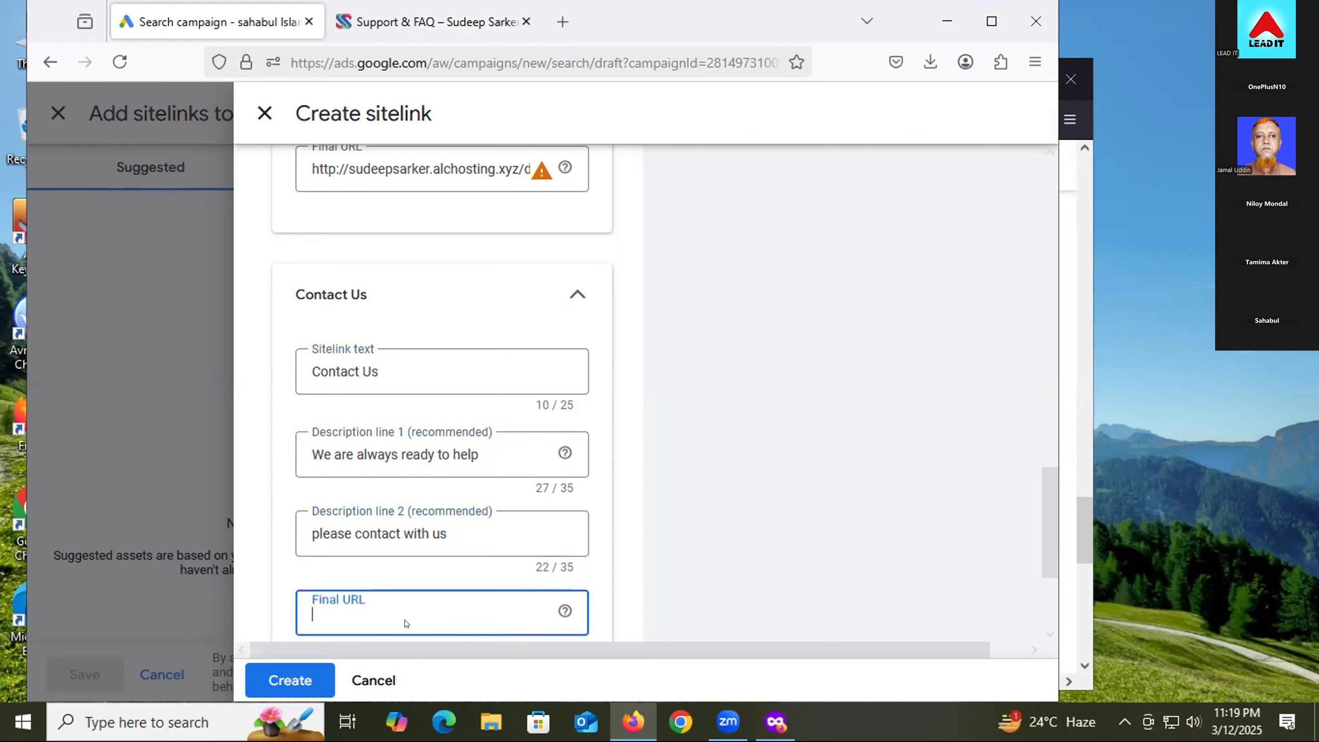
pyautogui.write('http://sudeepsarker.alchosting.xyz/digital-marketing-course/')
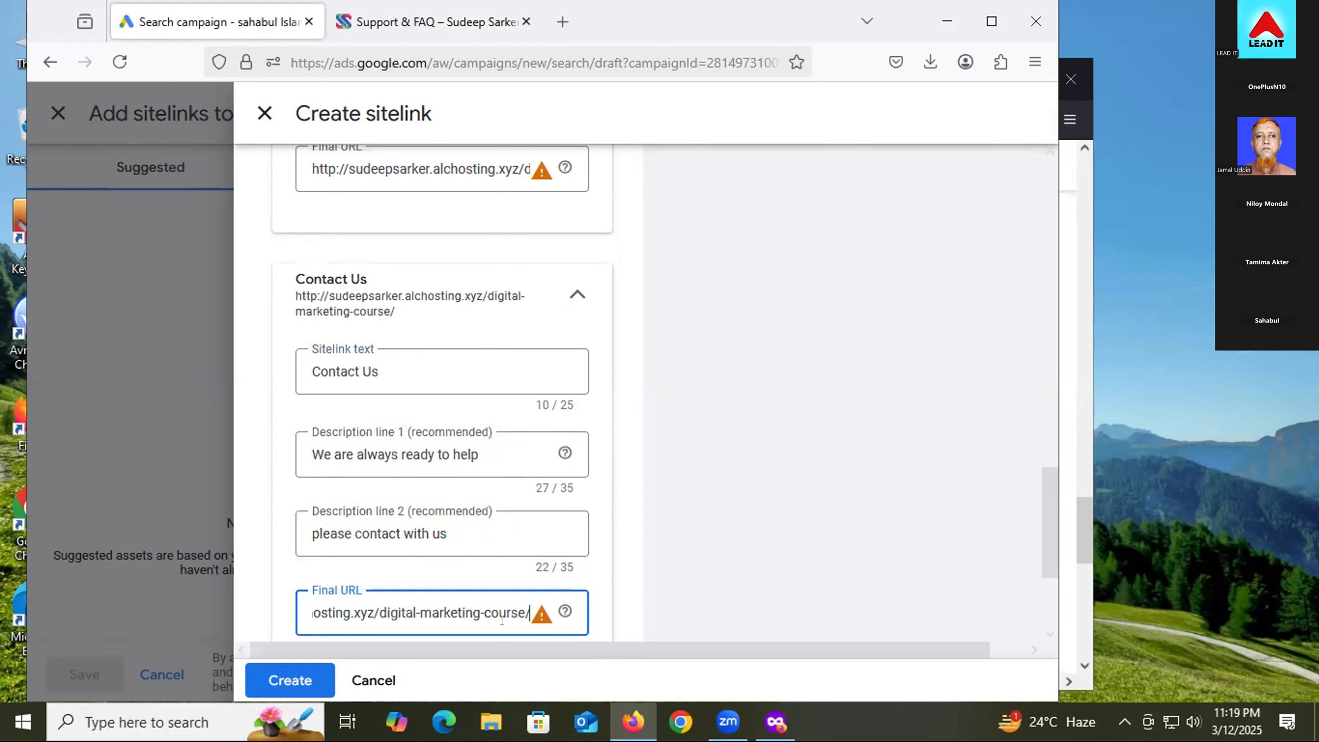
# - Expand the sitelink URL options, examine the tracking template, final URL suffix and custom parameter fields, and collapse them again
pyautogui.scroll(-4, 424, 580)
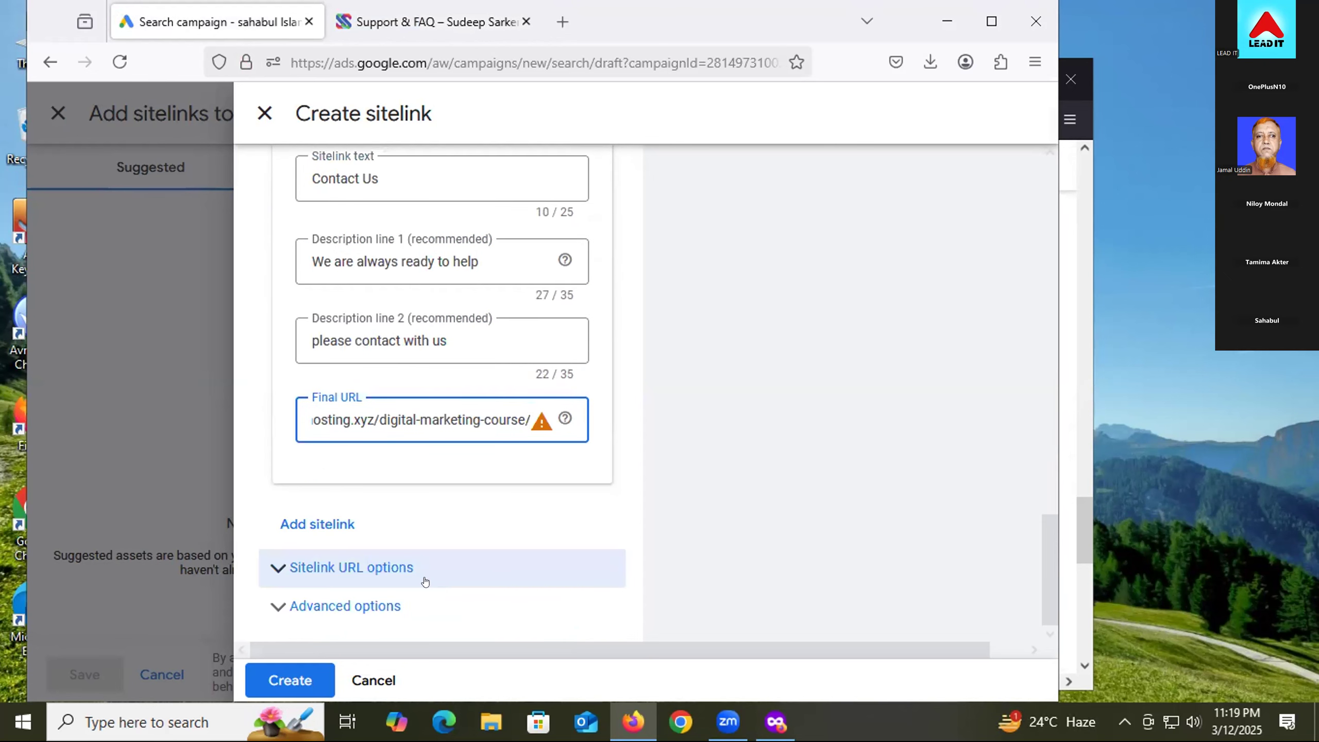
pyautogui.scroll(5, 419, 397)
pyautogui.scroll(-5, 420, 406)
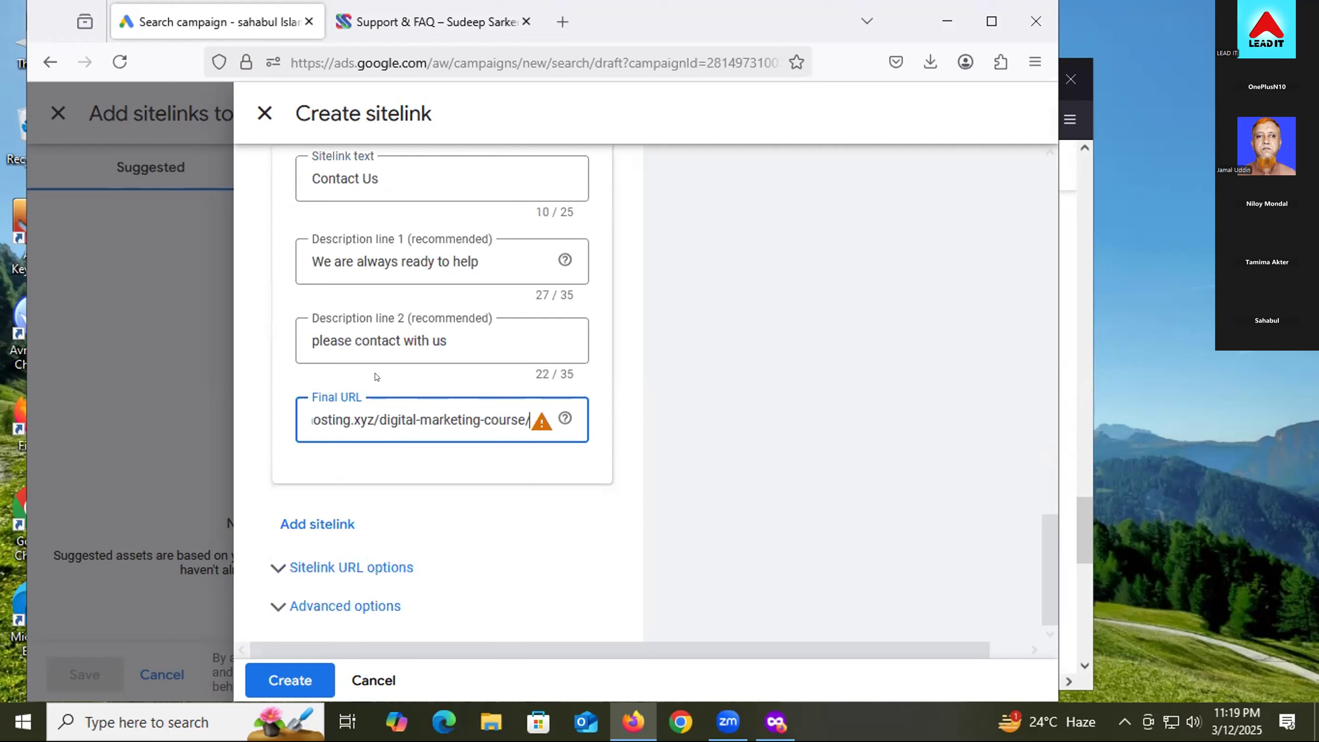
pyautogui.doubleClick(377, 571)
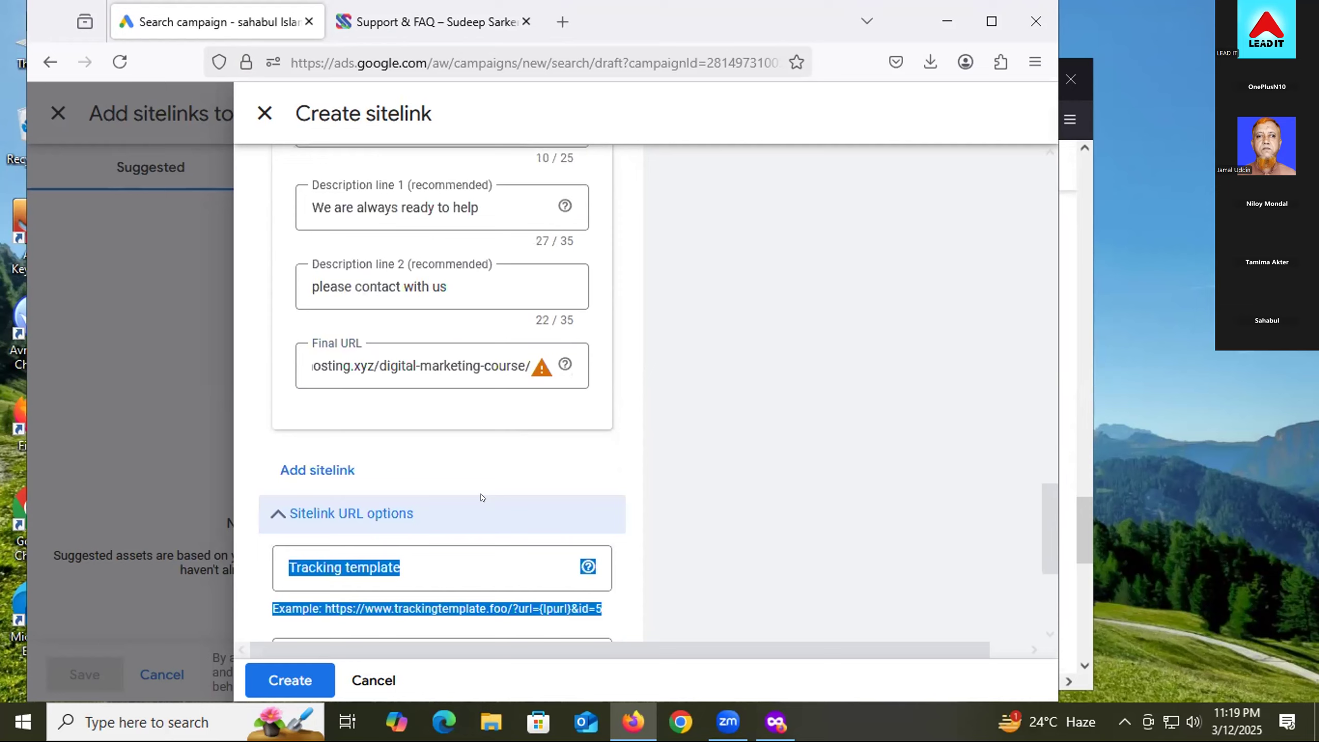
pyautogui.scroll(-2, 407, 533)
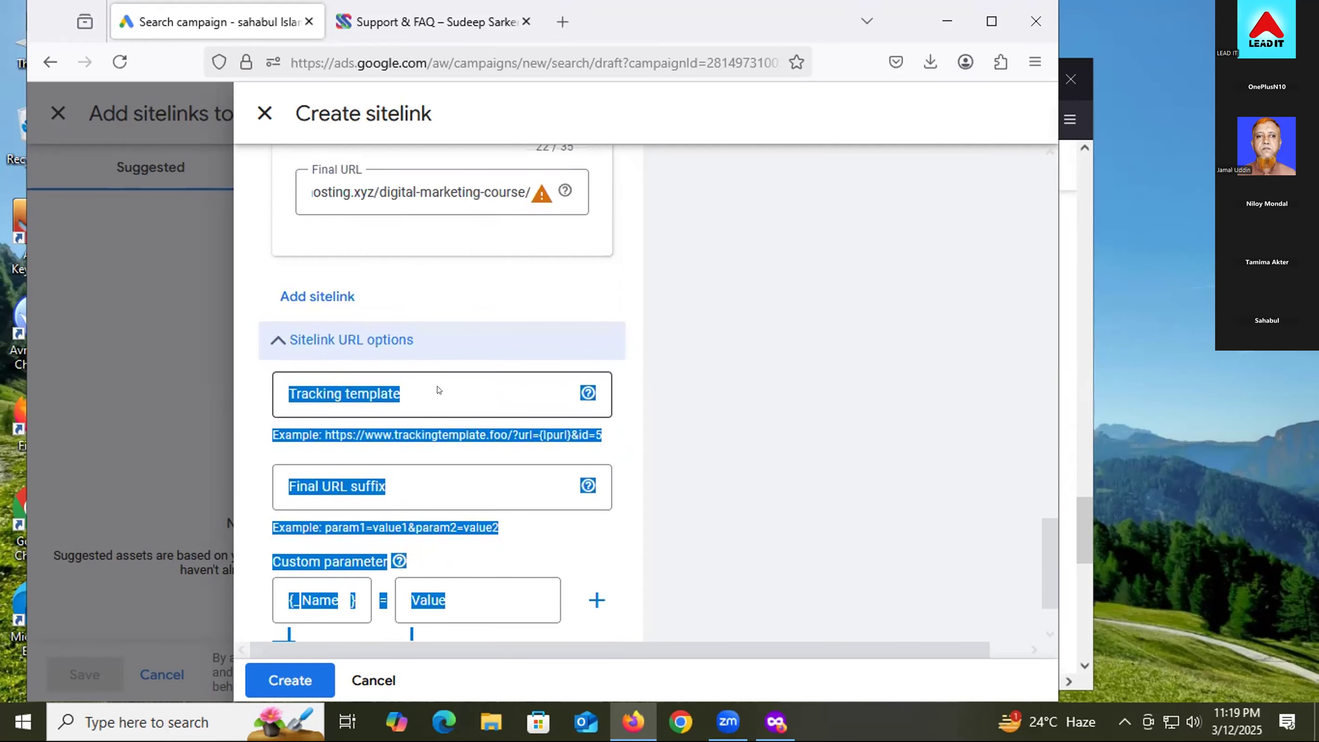
pyautogui.click(421, 381)
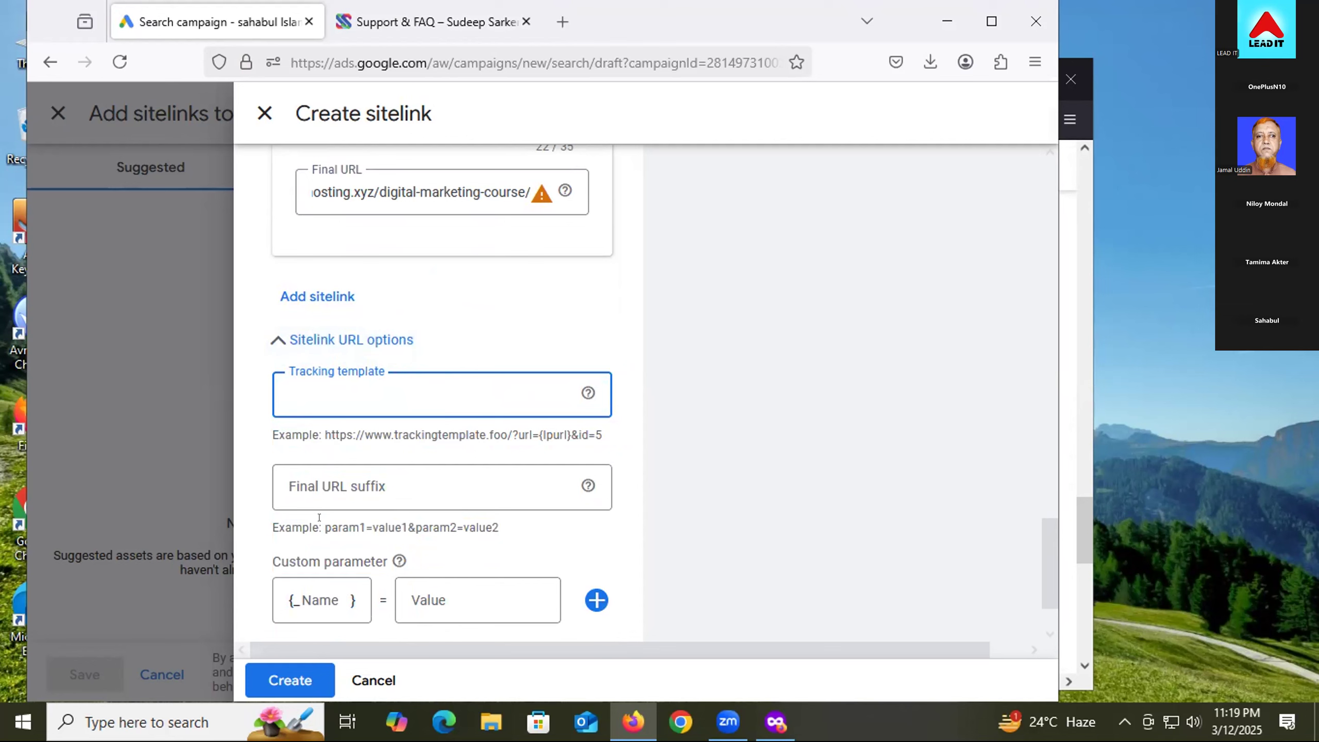
pyautogui.click(332, 340)
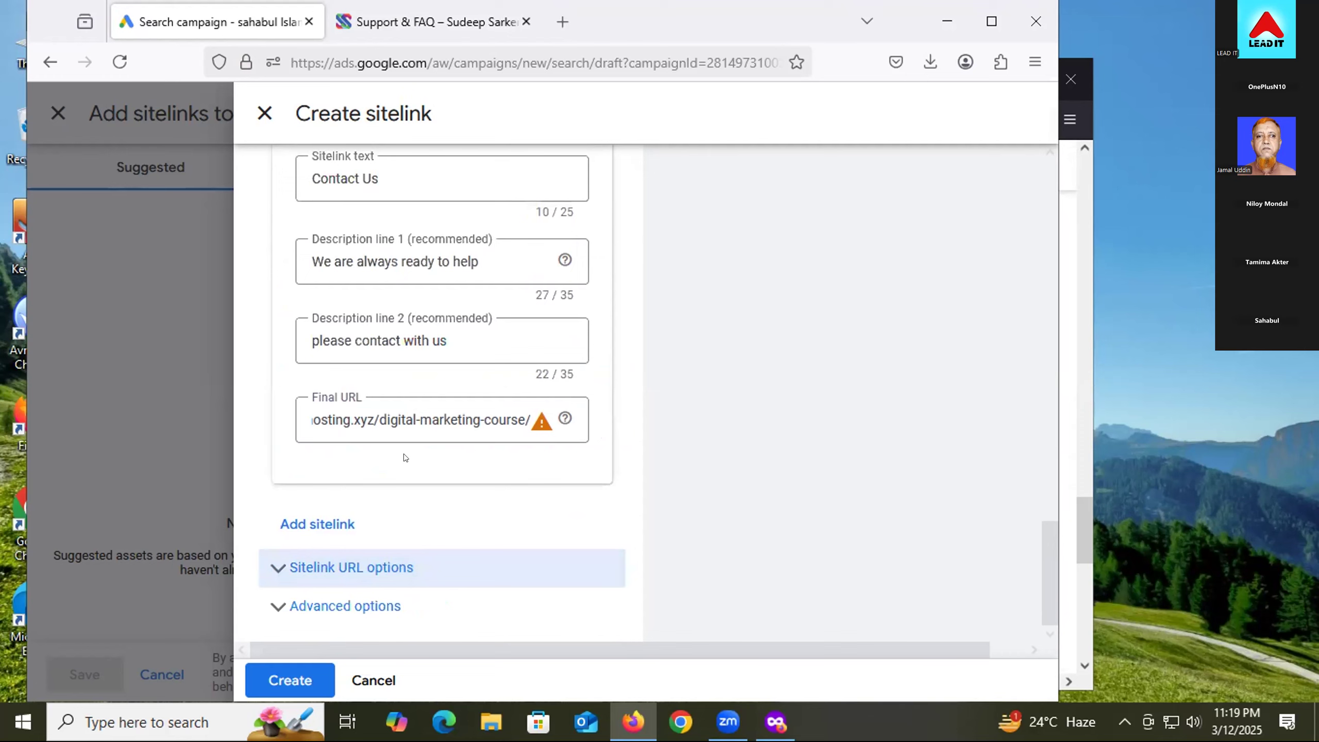
# - Create the four sitelinks and save them to the campaign
pyautogui.click(289, 677)
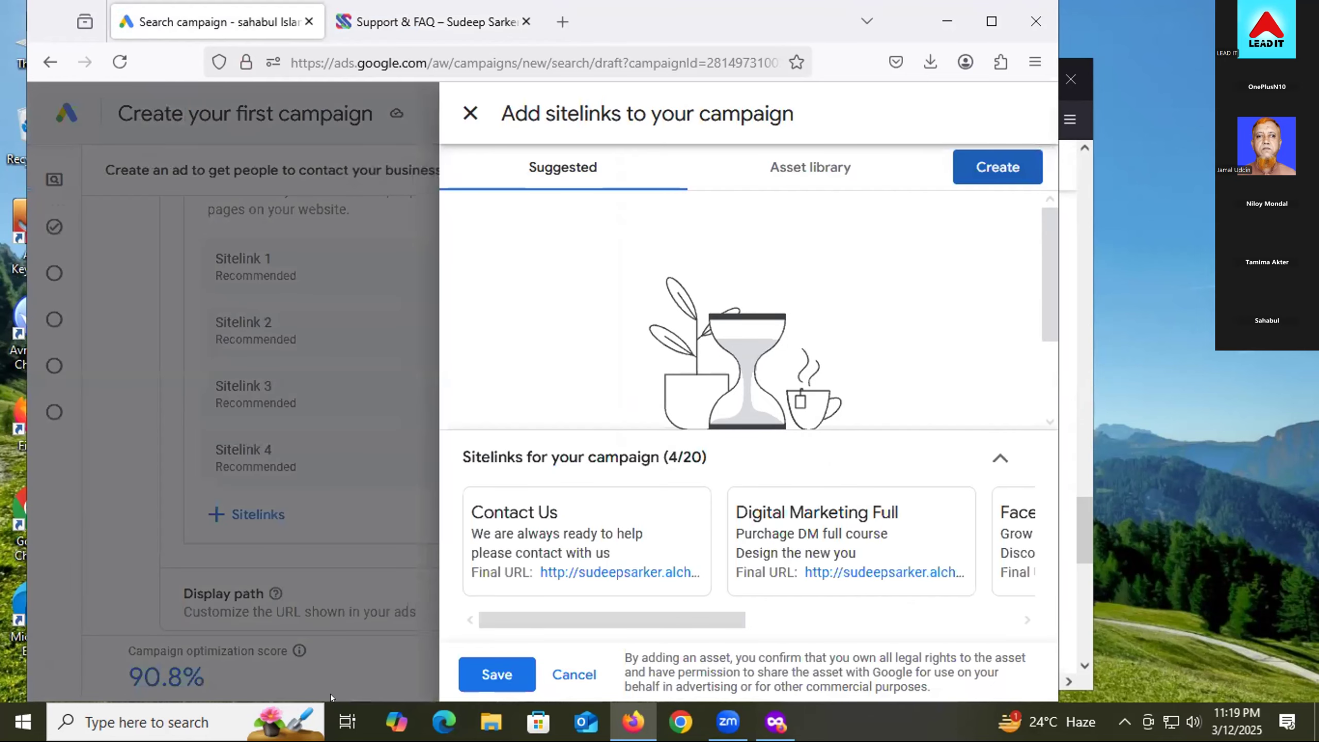
pyautogui.click(472, 674)
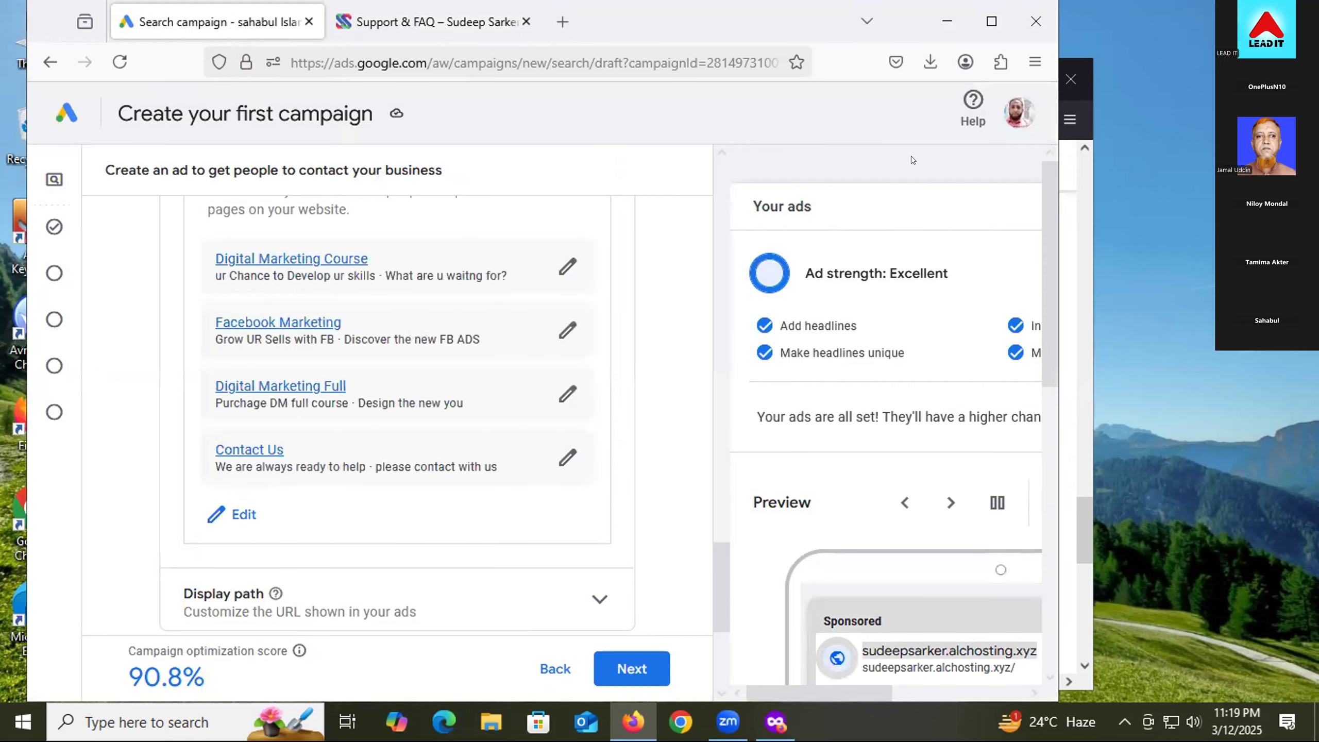
# - Enlarge the browser window and examine how the four sitelinks appear in the mobile ad preview
pyautogui.click(975, 31)
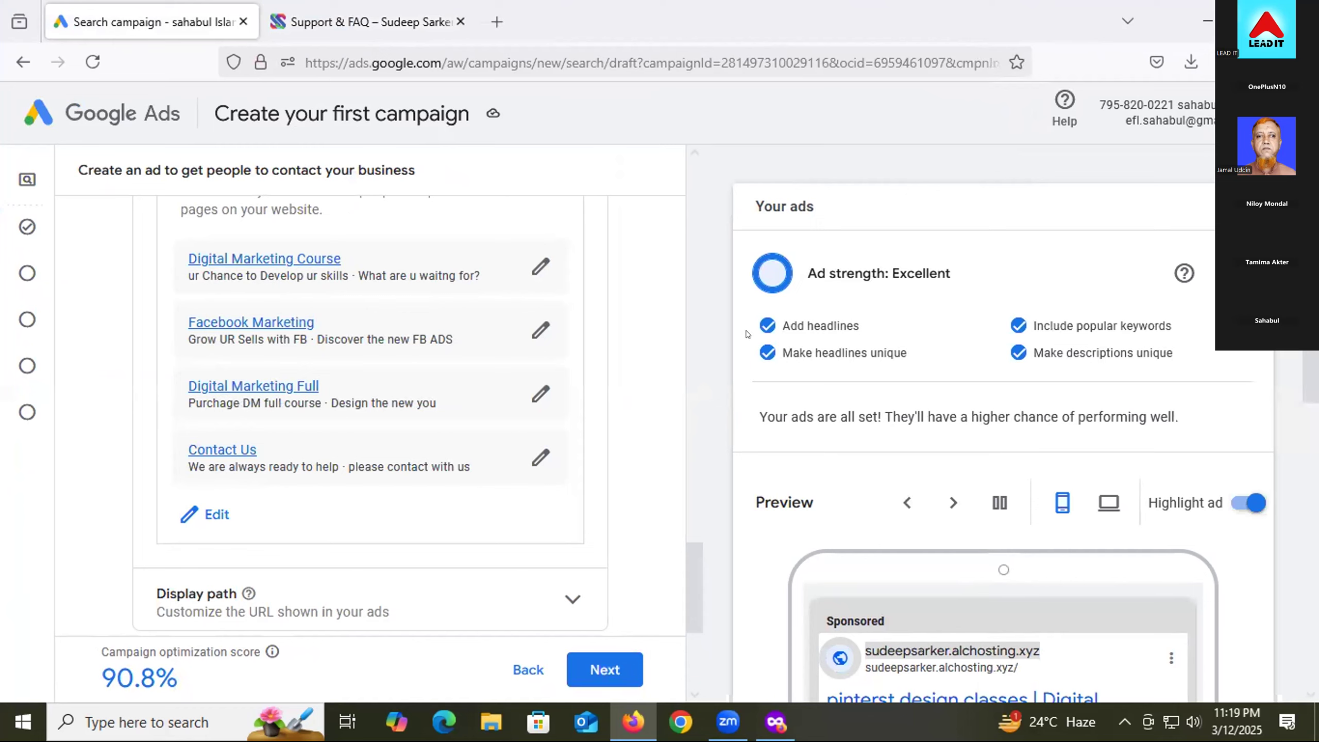
pyautogui.scroll(-3, 743, 345)
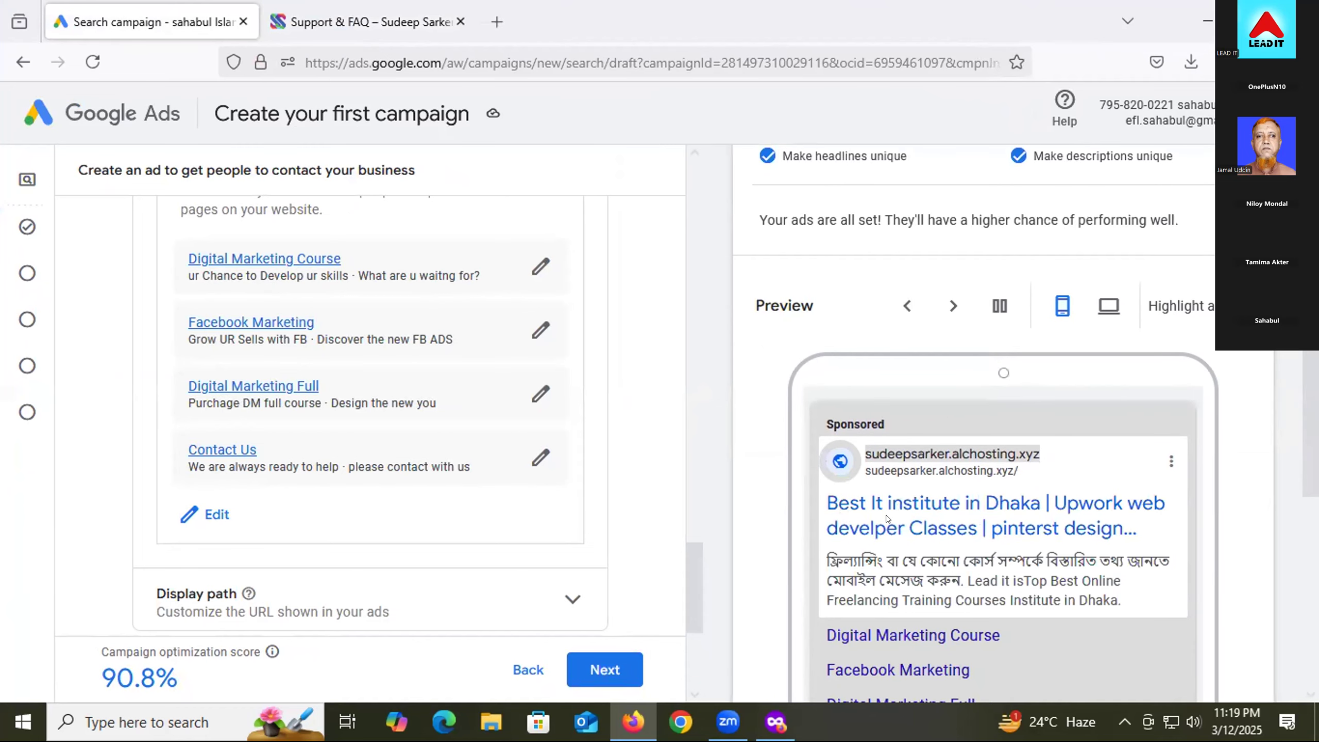
pyautogui.scroll(-5, 789, 528)
pyautogui.scroll(4, 794, 534)
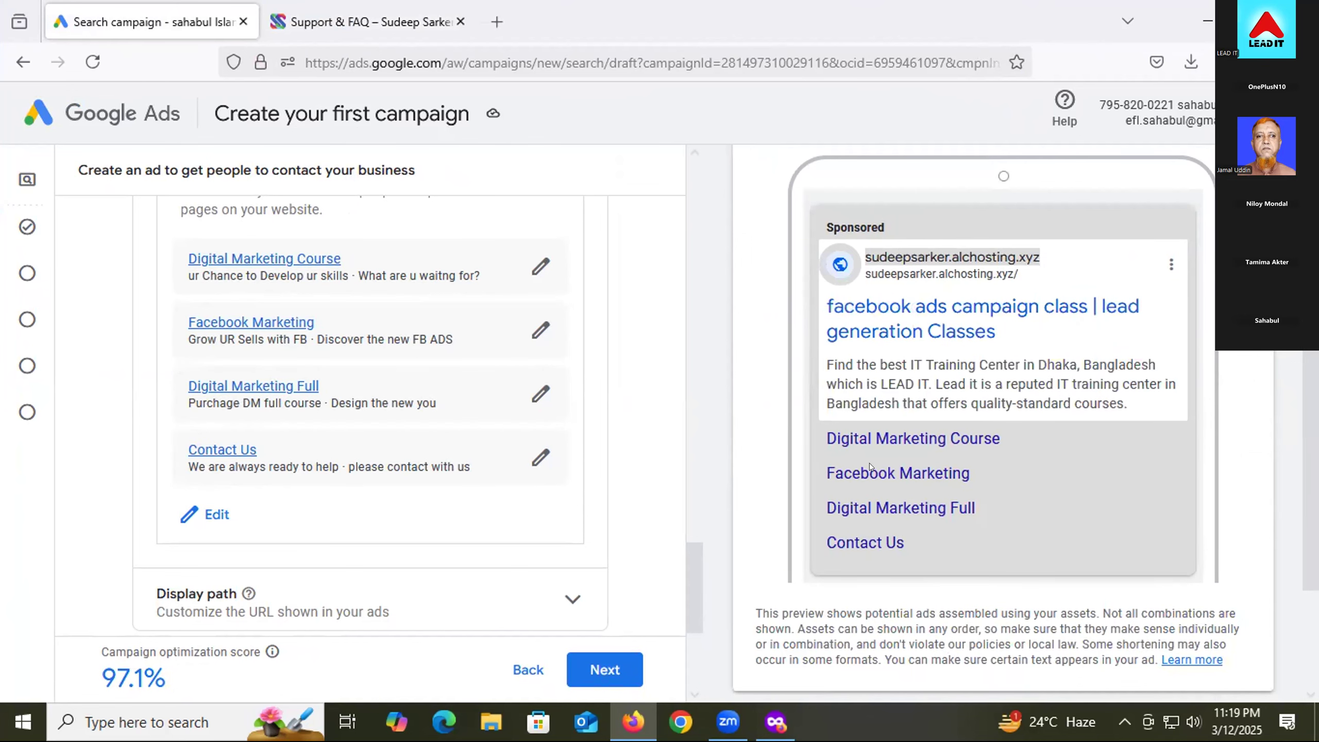
pyautogui.scroll(2, 870, 463)
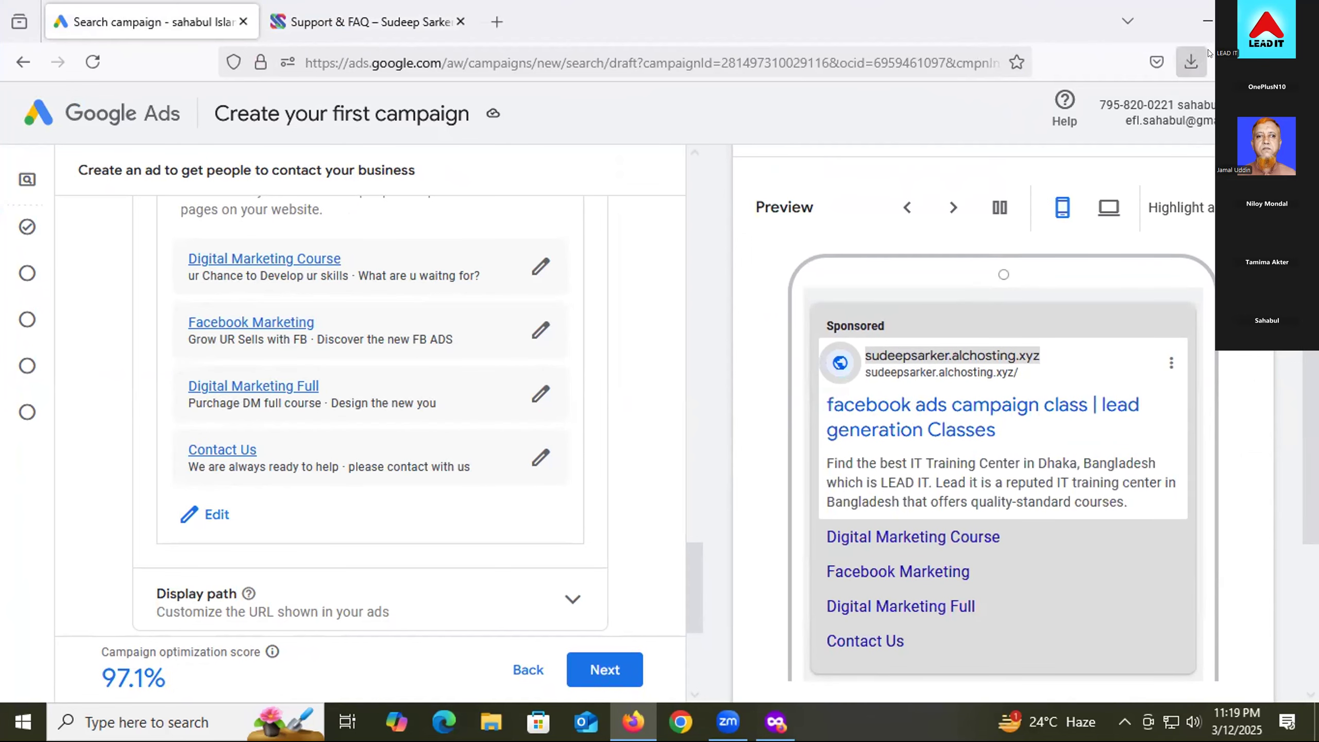
# - Switch the ad preview from mobile to desktop
pyautogui.doubleClick(932, 36)
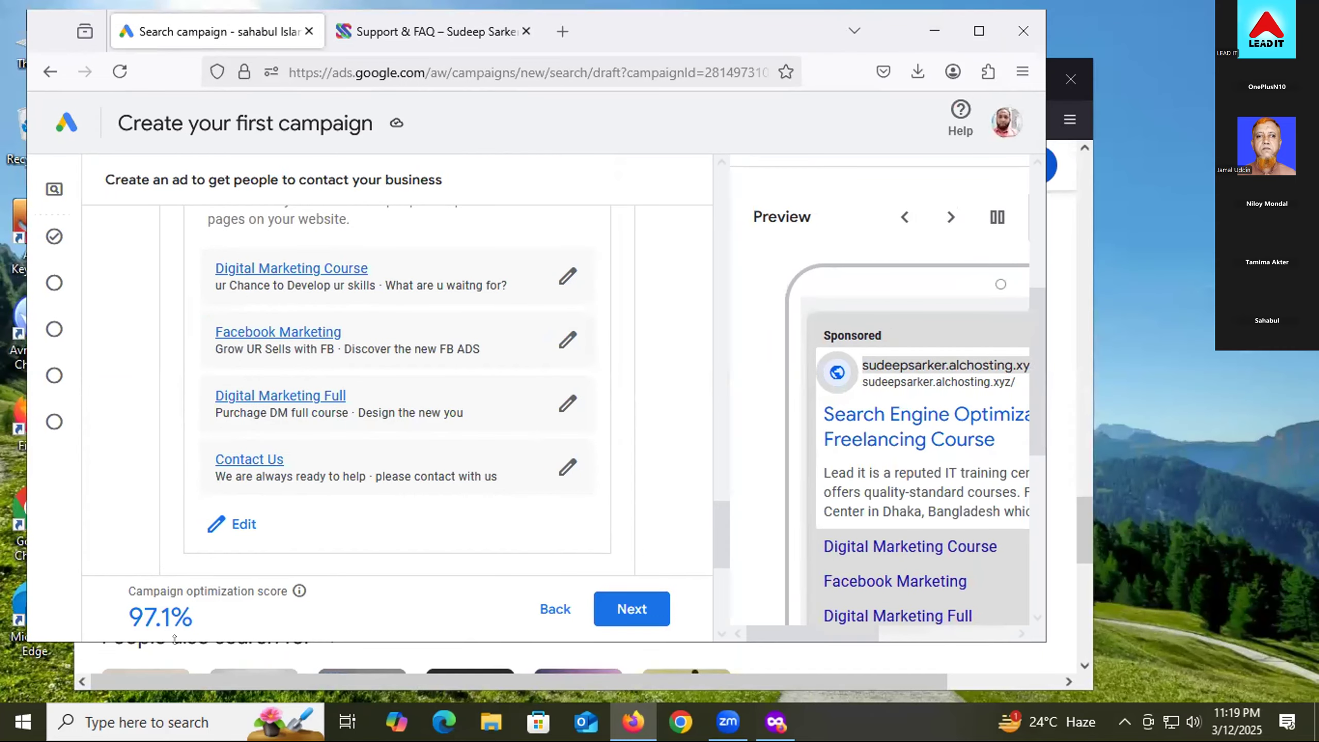
pyautogui.moveTo(130, 681); pyautogui.dragTo(203, 683)
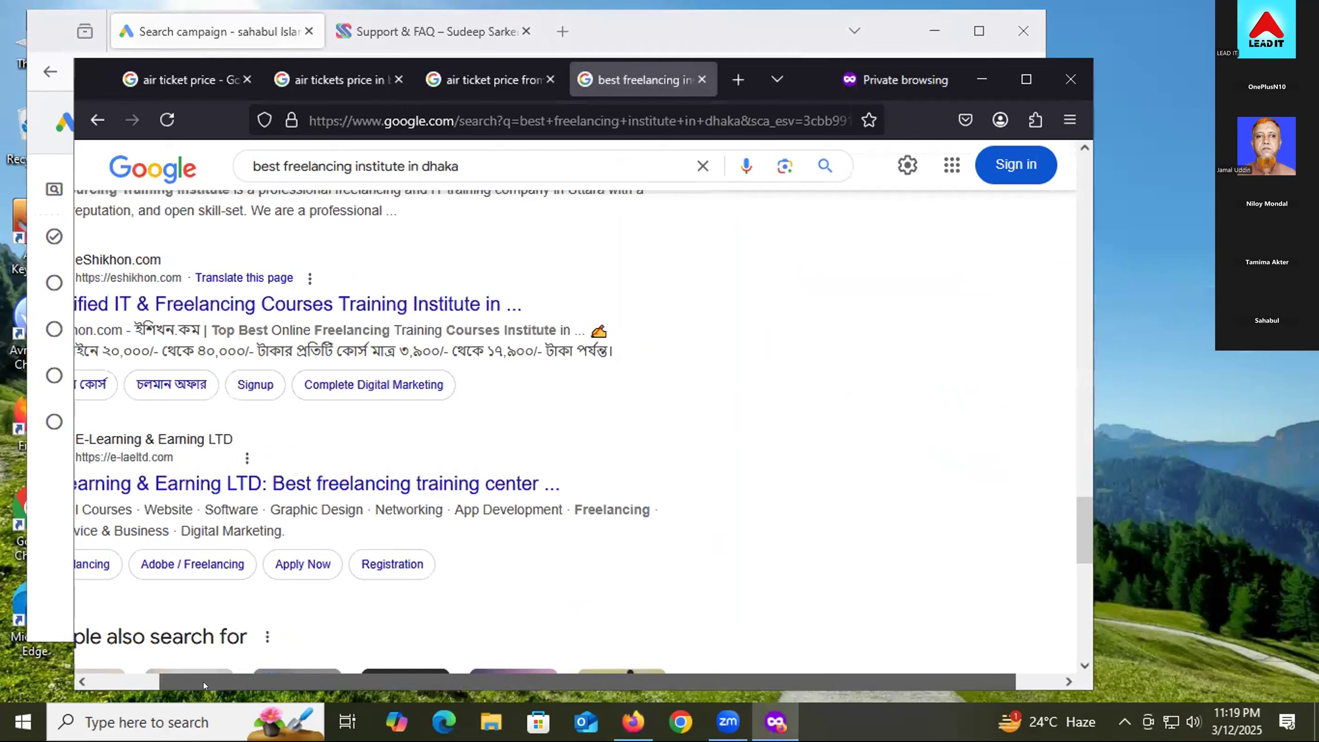
pyautogui.click(51, 575)
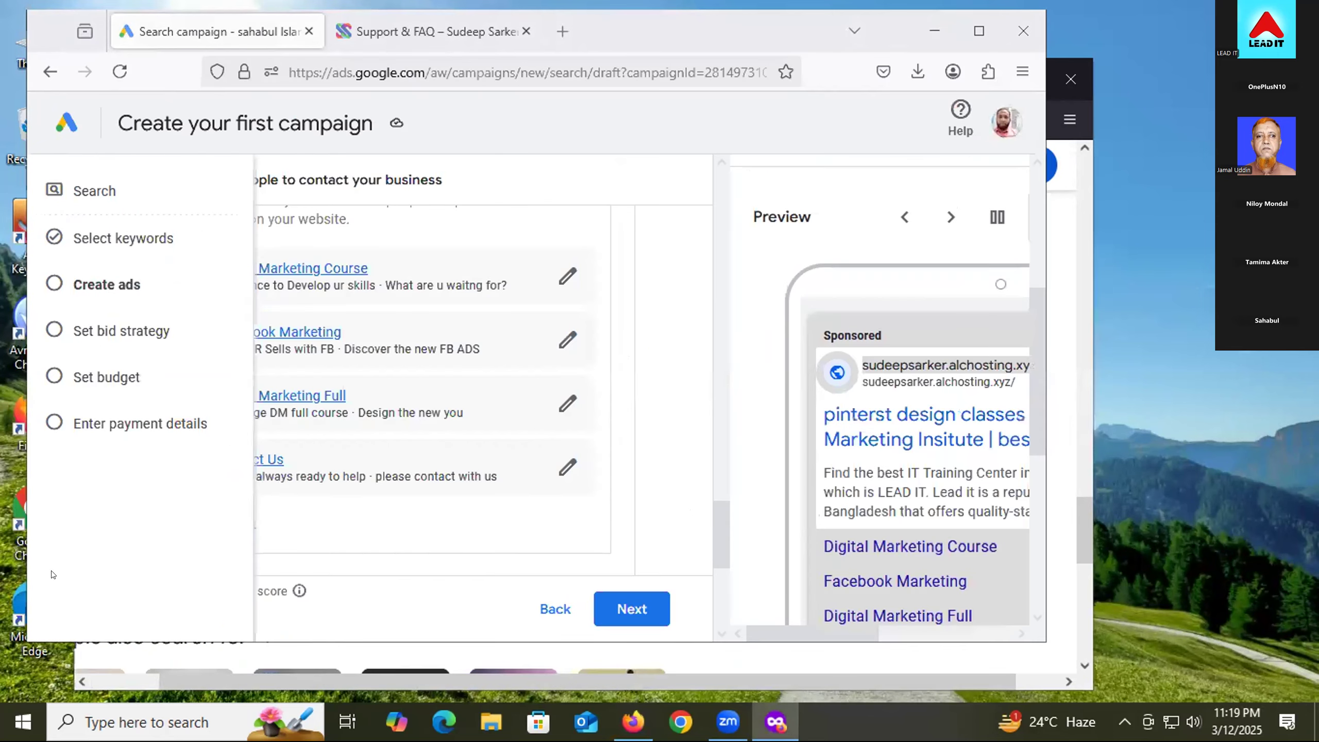
pyautogui.moveTo(775, 635); pyautogui.dragTo(837, 635)
pyautogui.click(987, 217)
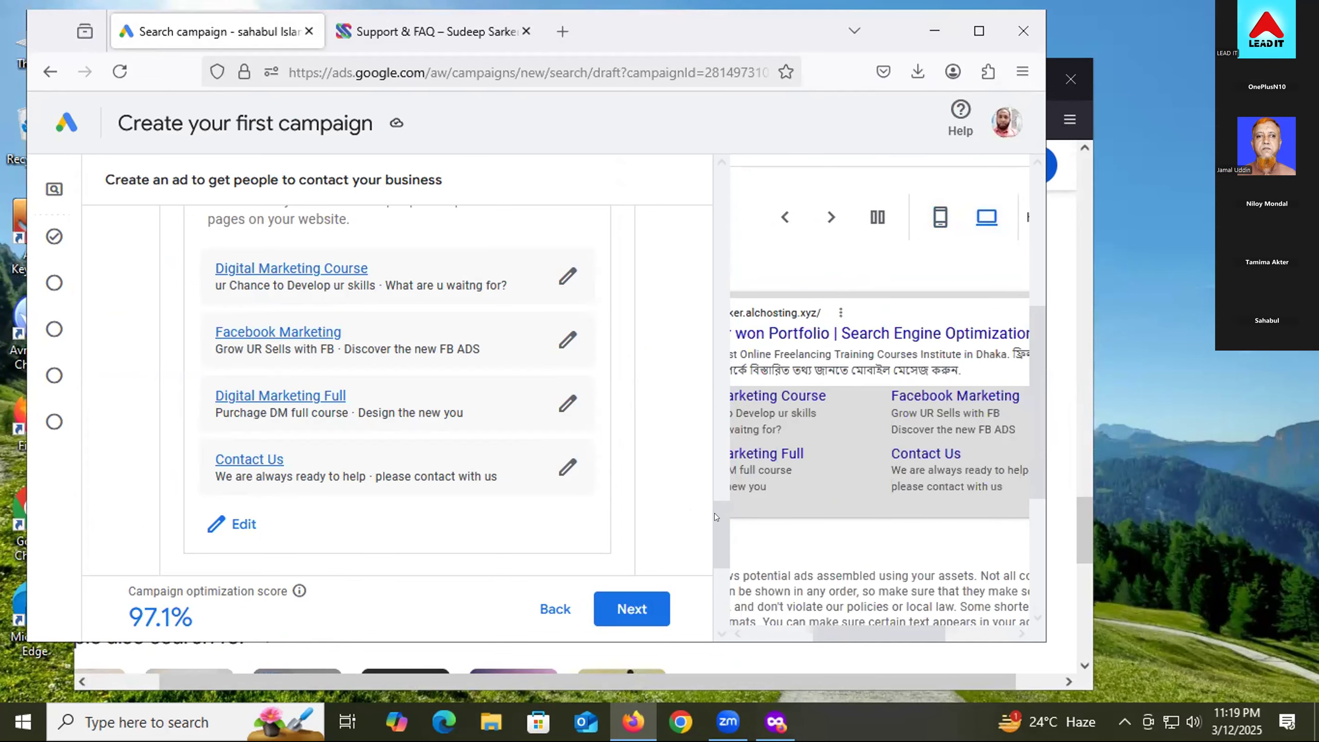
# - Examine the ad strength checks and how the sitelinks with their descriptions appear in the desktop ad preview
pyautogui.scroll(3, 857, 393)
pyautogui.scroll(2, 857, 393)
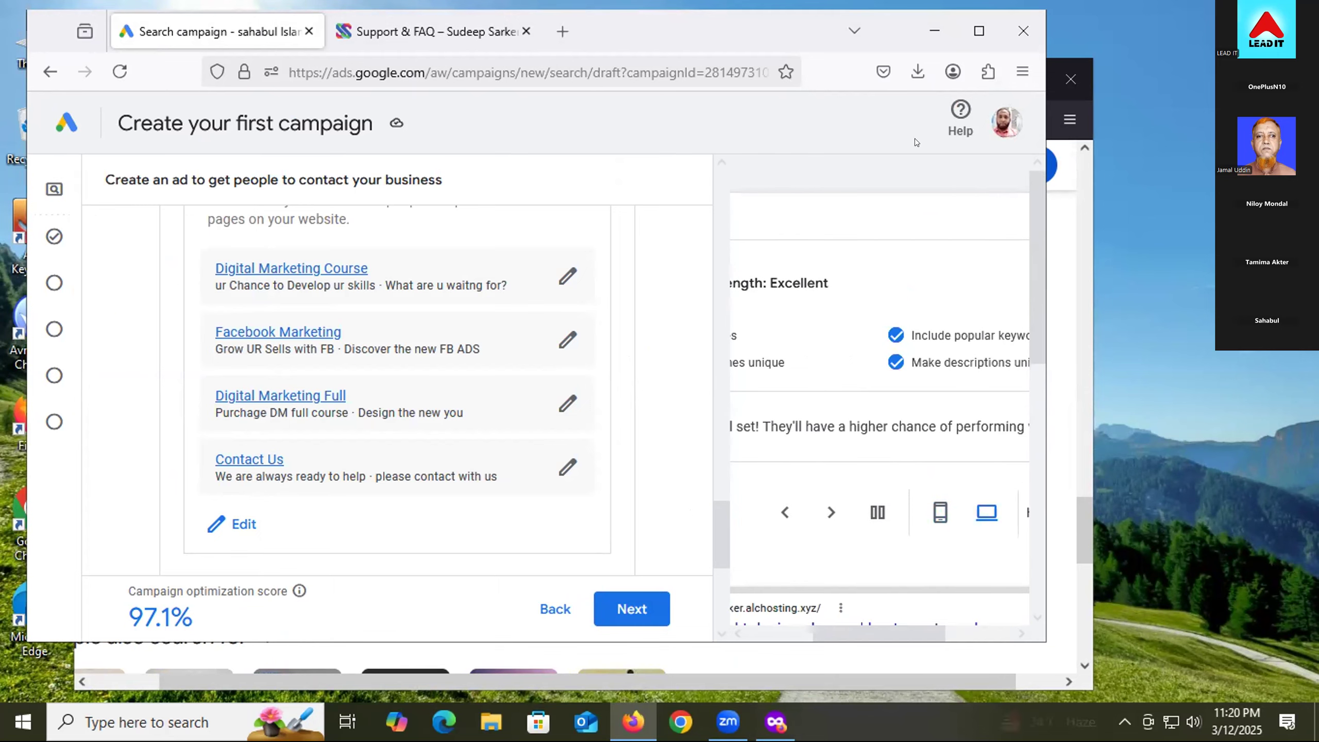
pyautogui.click(979, 30)
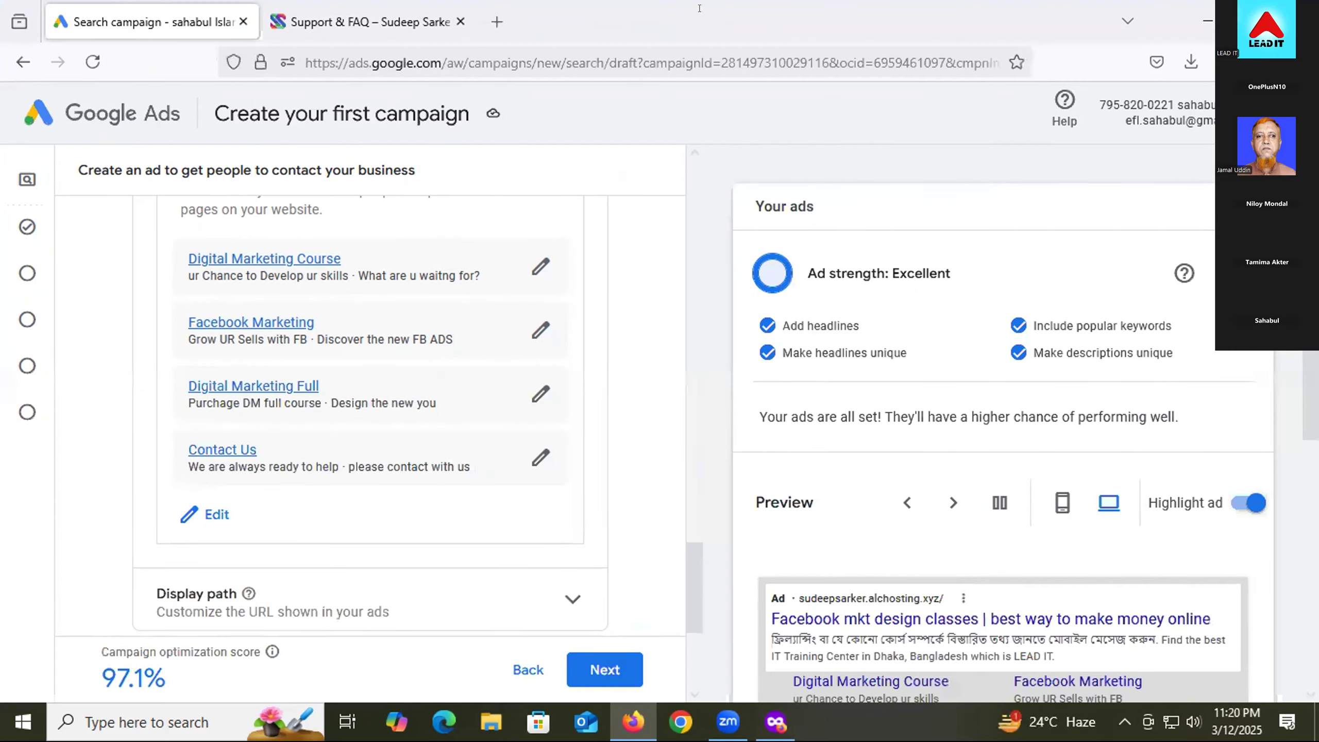
pyautogui.scroll(-6, 779, 436)
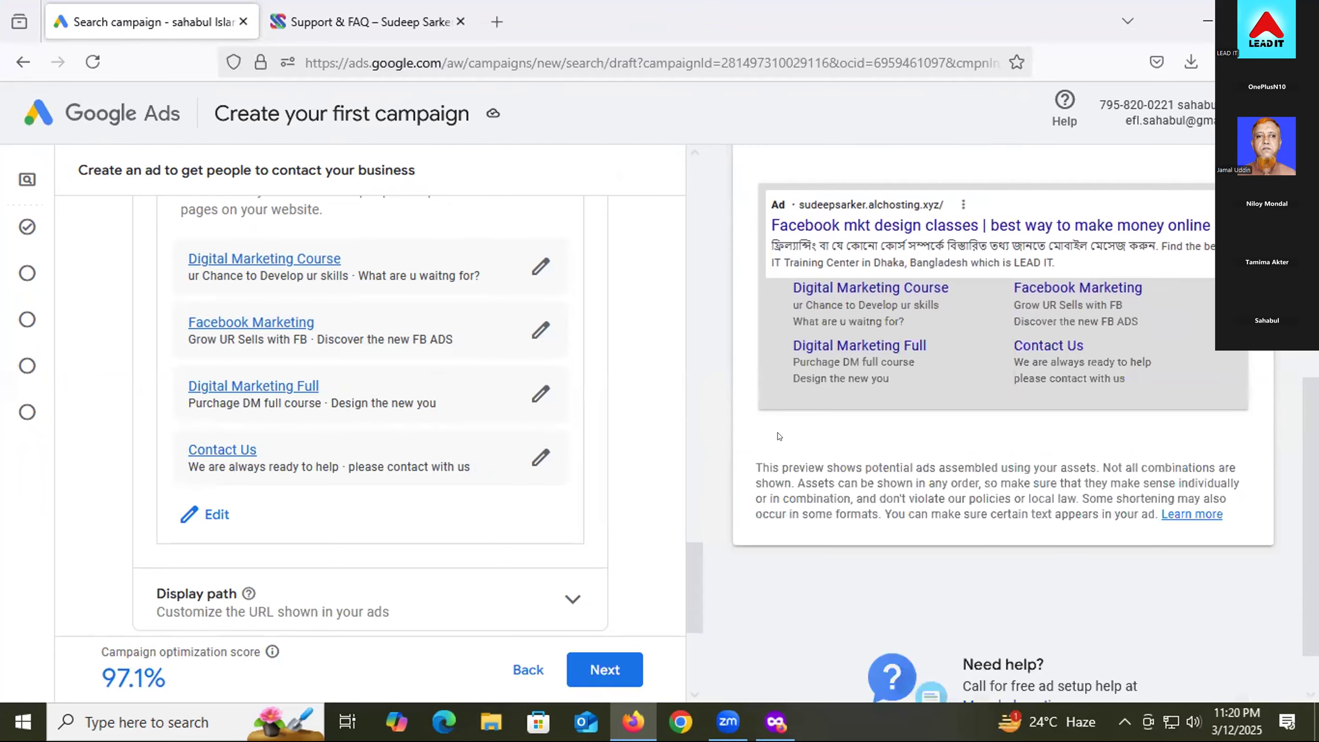
pyautogui.scroll(6, 790, 457)
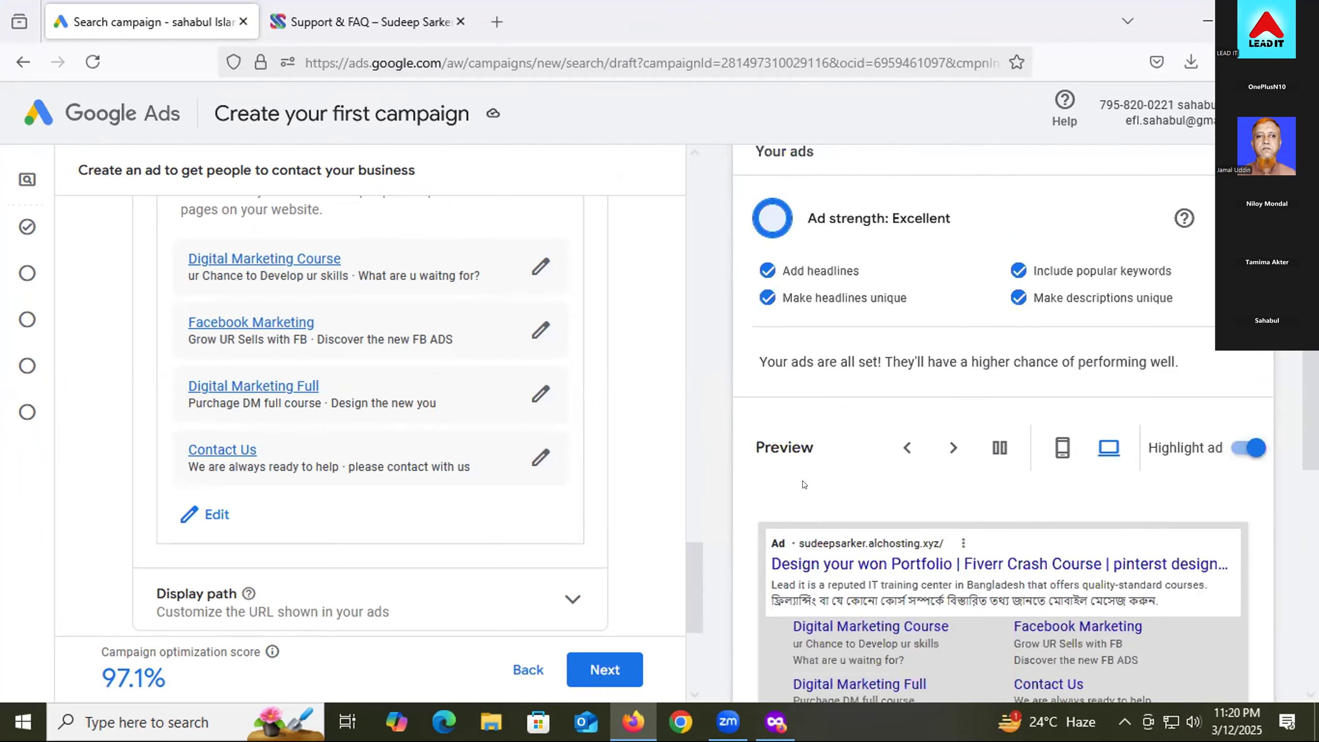
pyautogui.scroll(1, 887, 516)
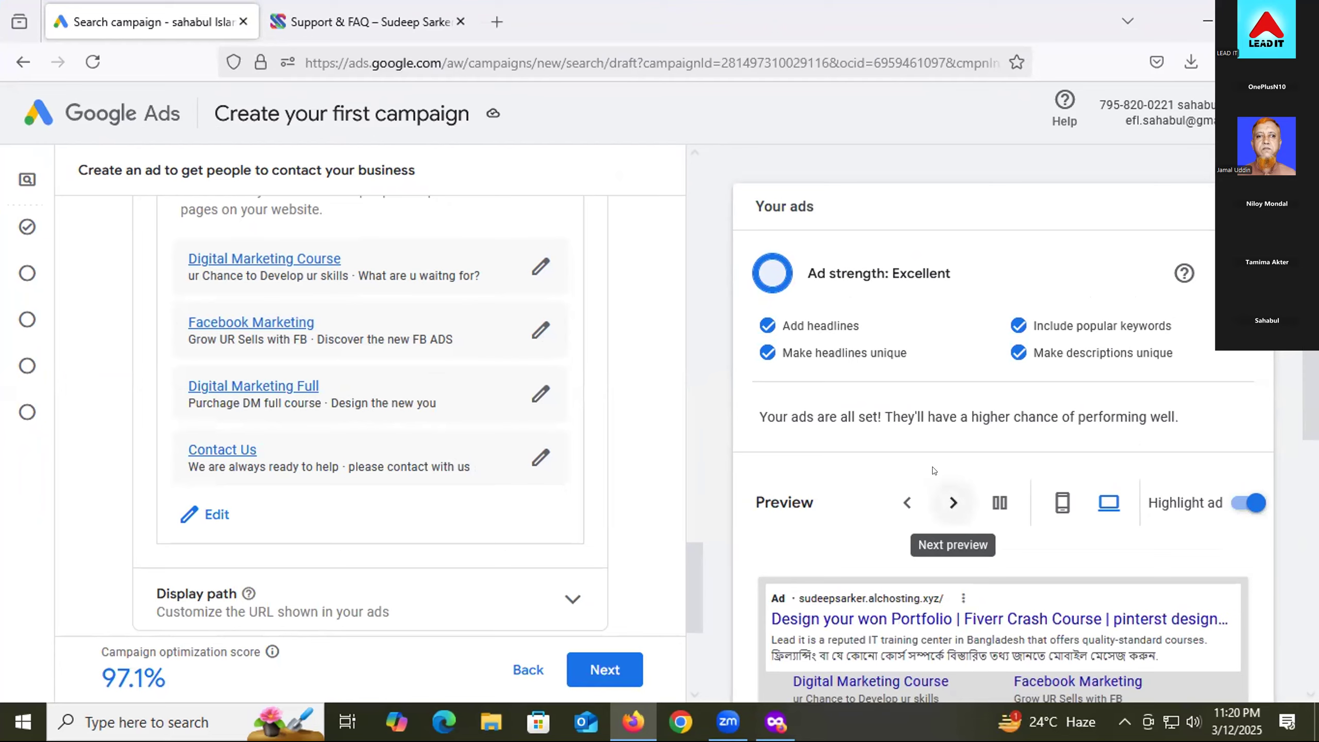
pyautogui.scroll(-5, 934, 471)
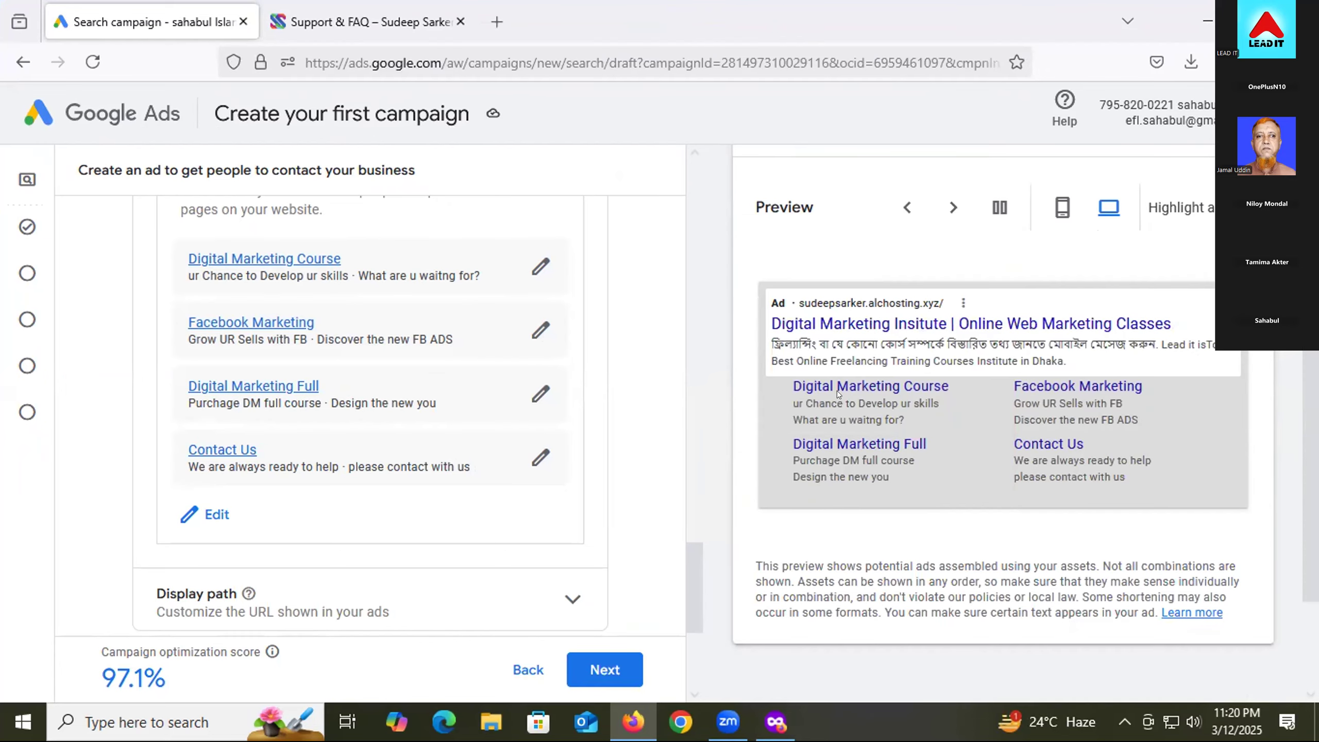
pyautogui.scroll(1, 979, 436)
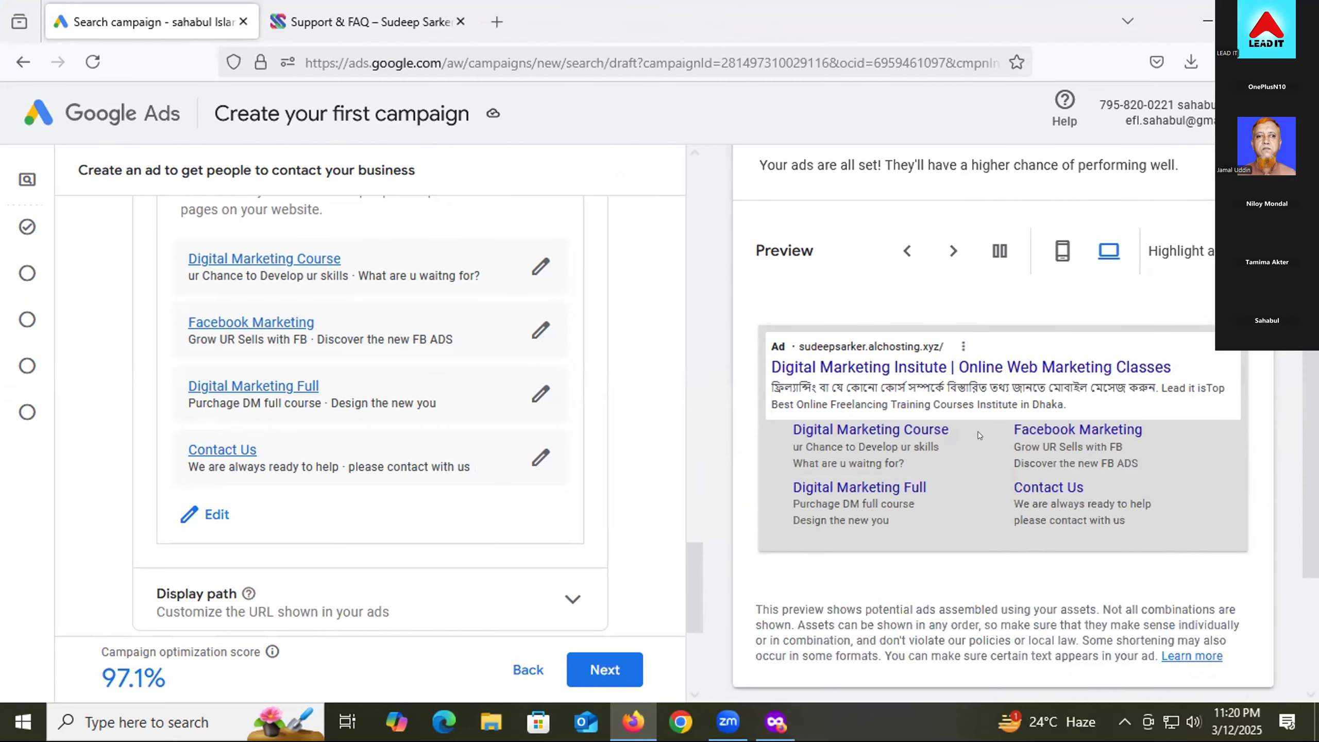
pyautogui.scroll(1, 978, 436)
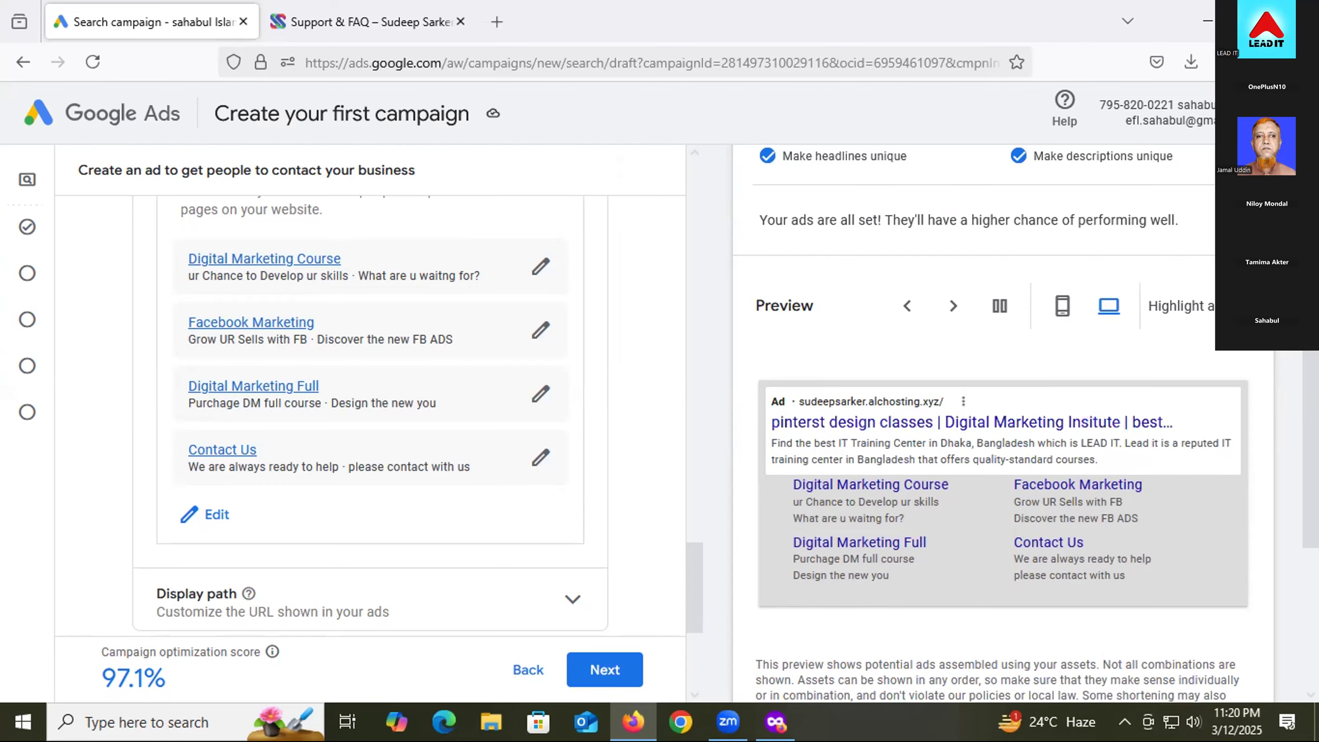
pyautogui.click(1253, 22)
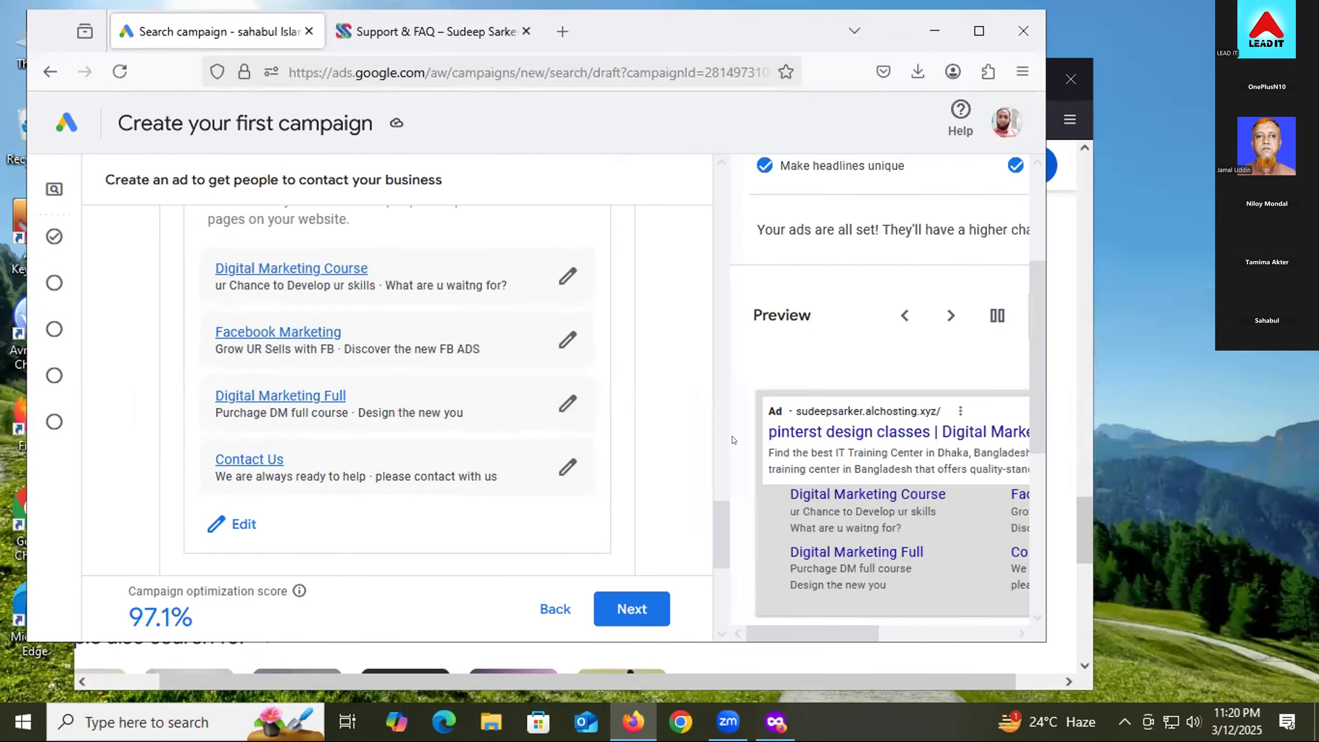
pyautogui.scroll(-2, 808, 442)
pyautogui.moveTo(794, 623); pyautogui.dragTo(851, 622)
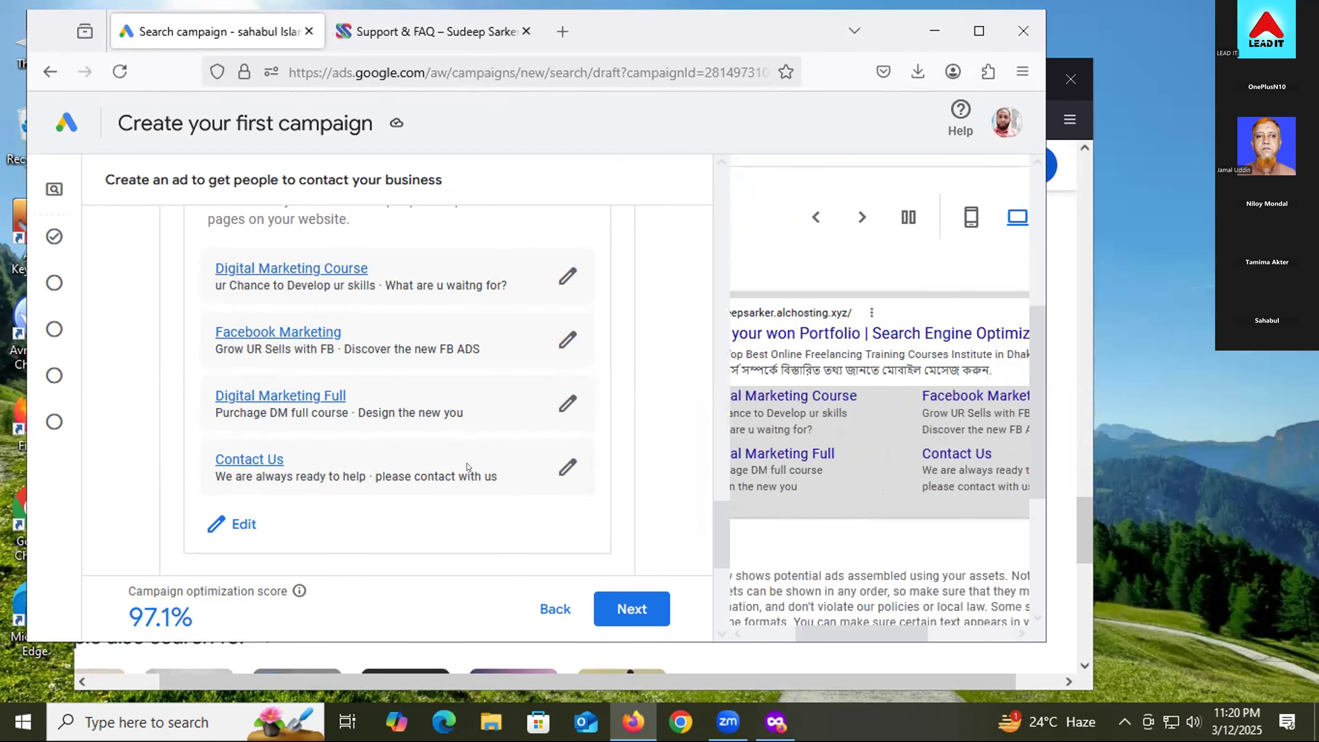
# - Review the saved sitelinks, the display path section and the campaign URL options in the ad setup
pyautogui.scroll(-3, 446, 447)
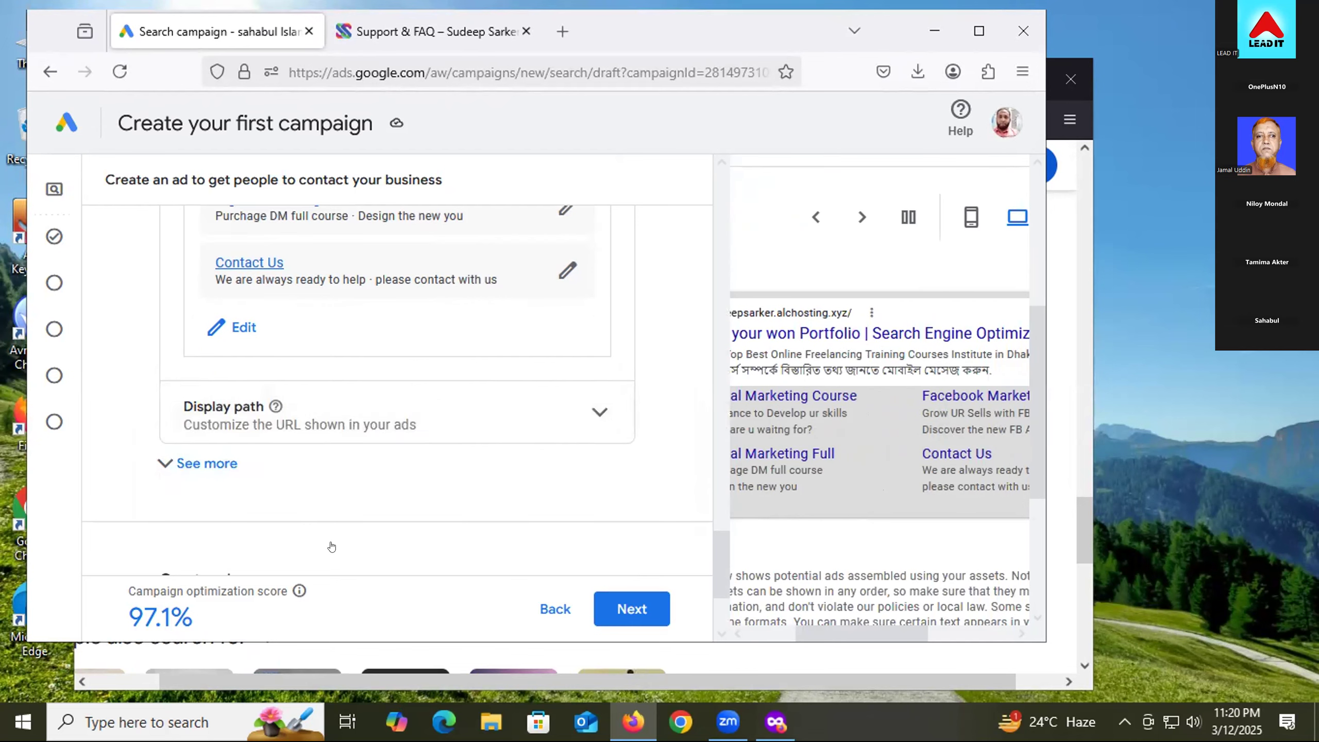
pyautogui.scroll(-2, 470, 379)
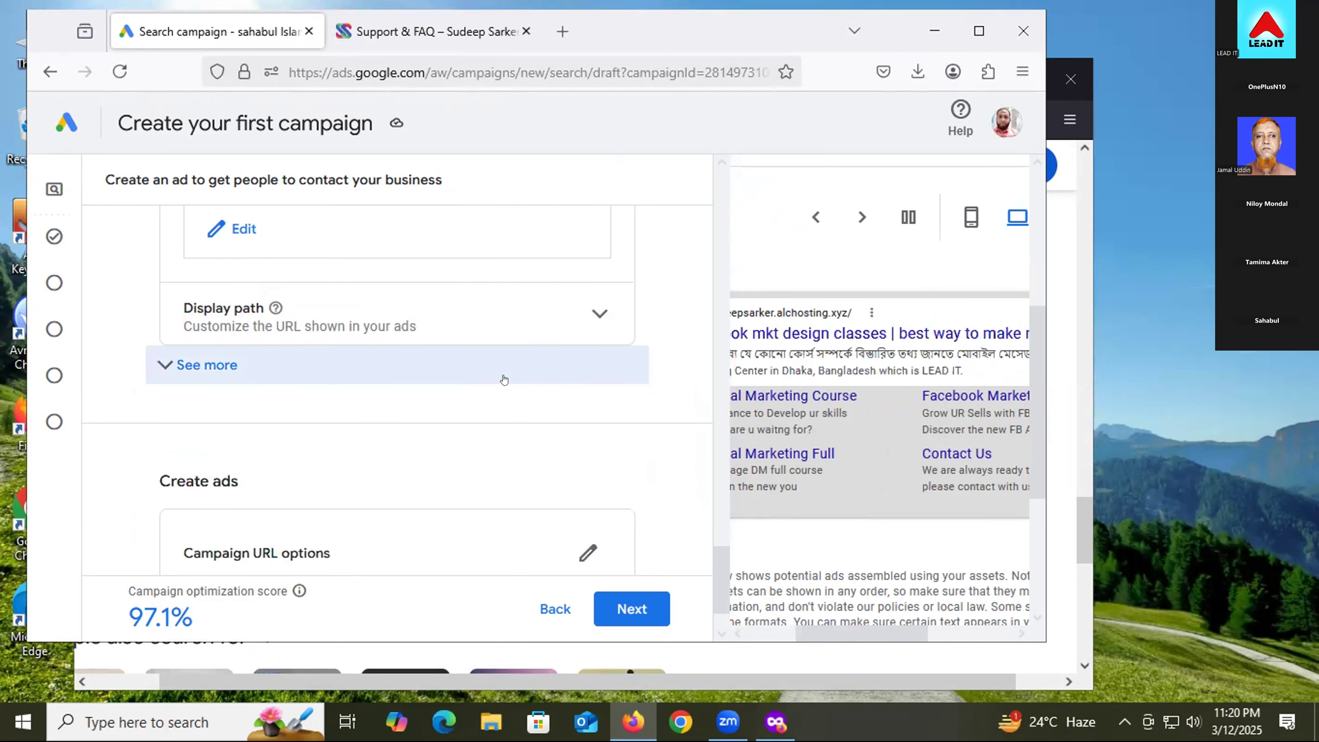
pyautogui.scroll(-1, 685, 451)
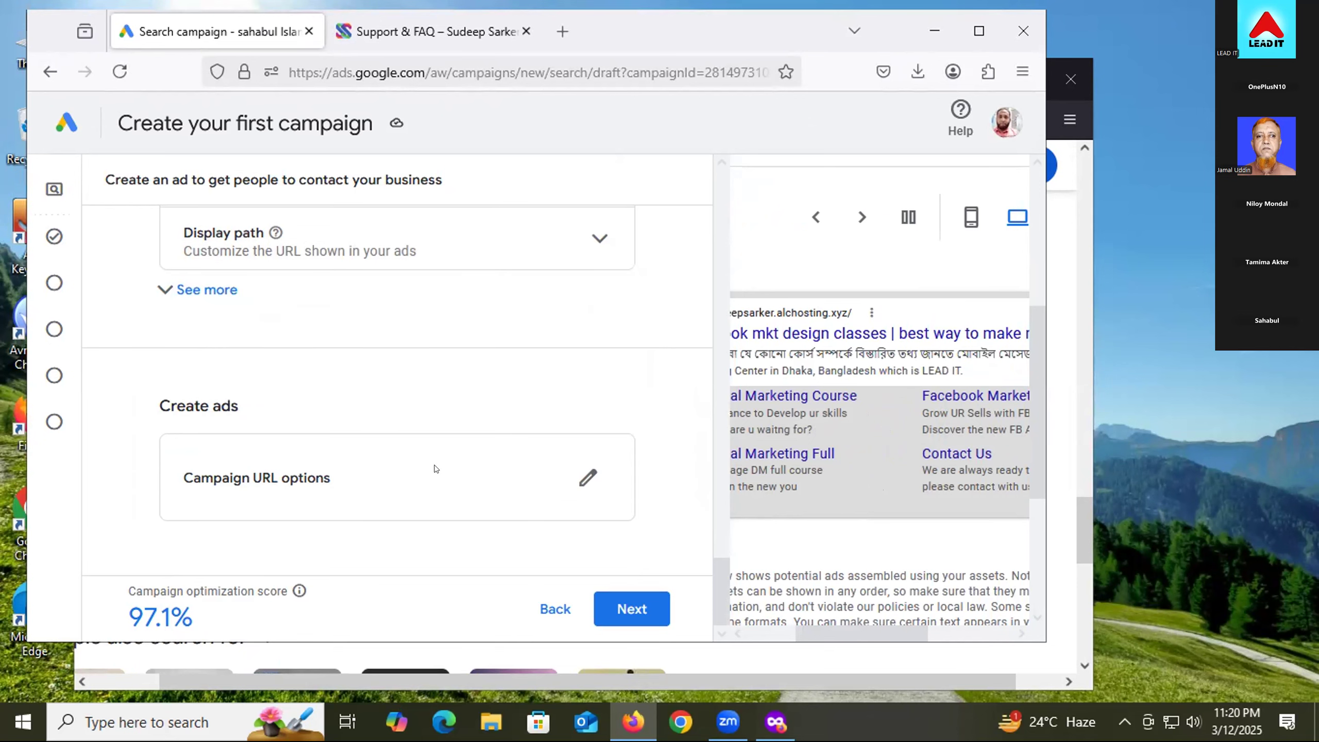
pyautogui.scroll(2, 427, 382)
pyautogui.scroll(-2, 427, 382)
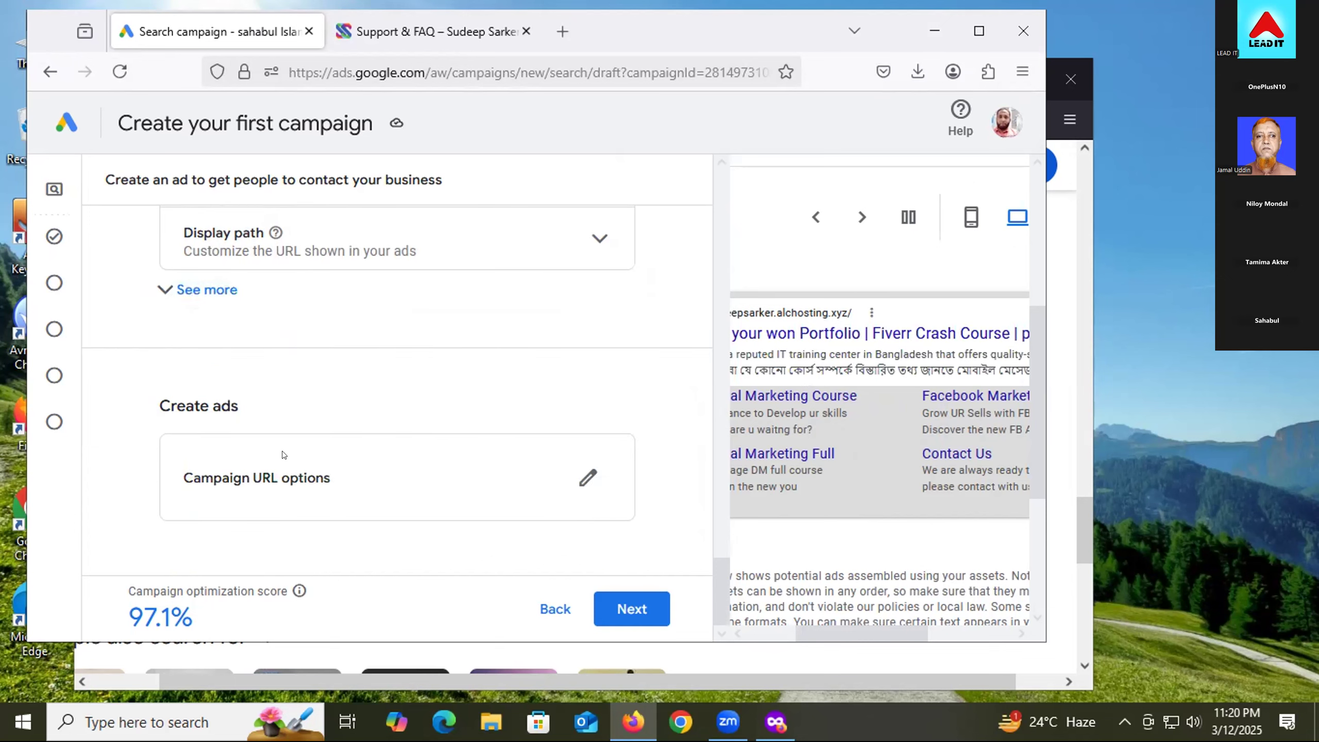
pyautogui.scroll(2, 485, 421)
pyautogui.scroll(9, 375, 347)
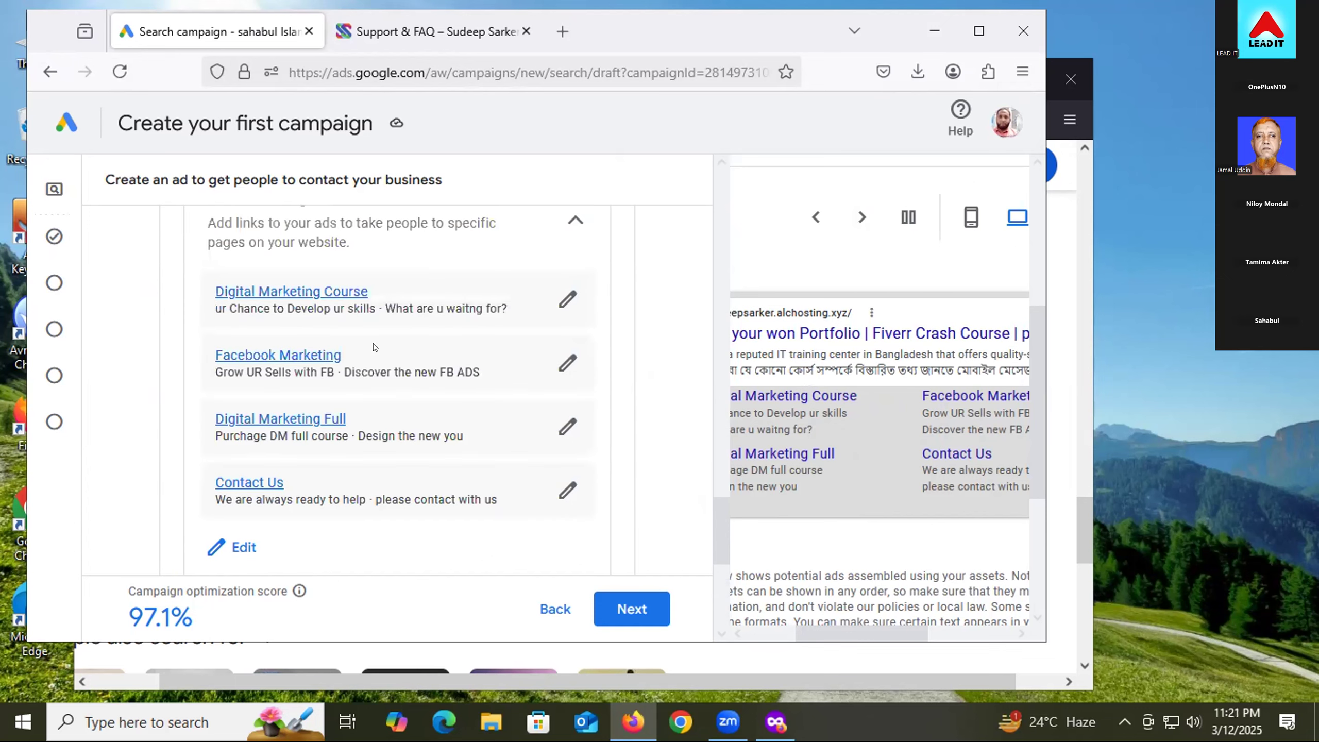
pyautogui.scroll(-7, 373, 347)
pyautogui.scroll(-2, 375, 348)
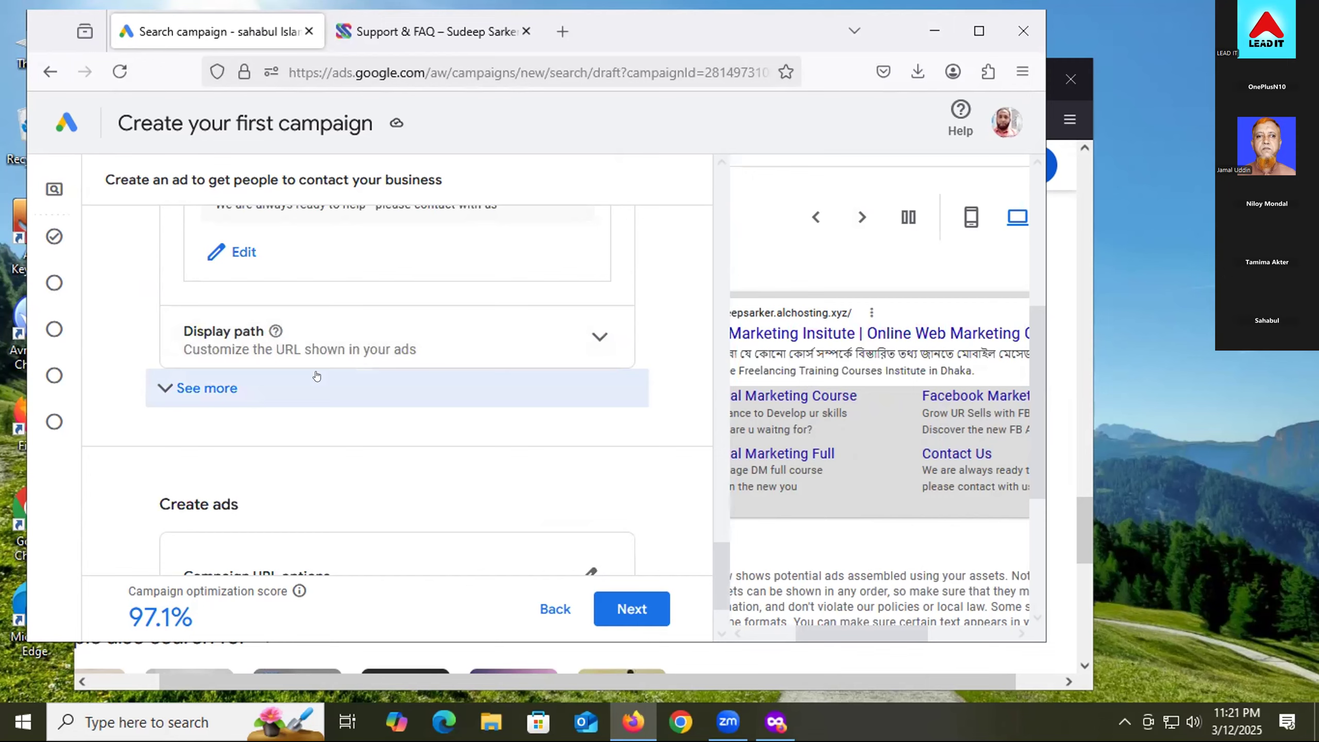
# - Reveal the additional asset types below the display path, such as promotions, prices, calls and callouts, and enlarge the browser window
pyautogui.click(206, 391)
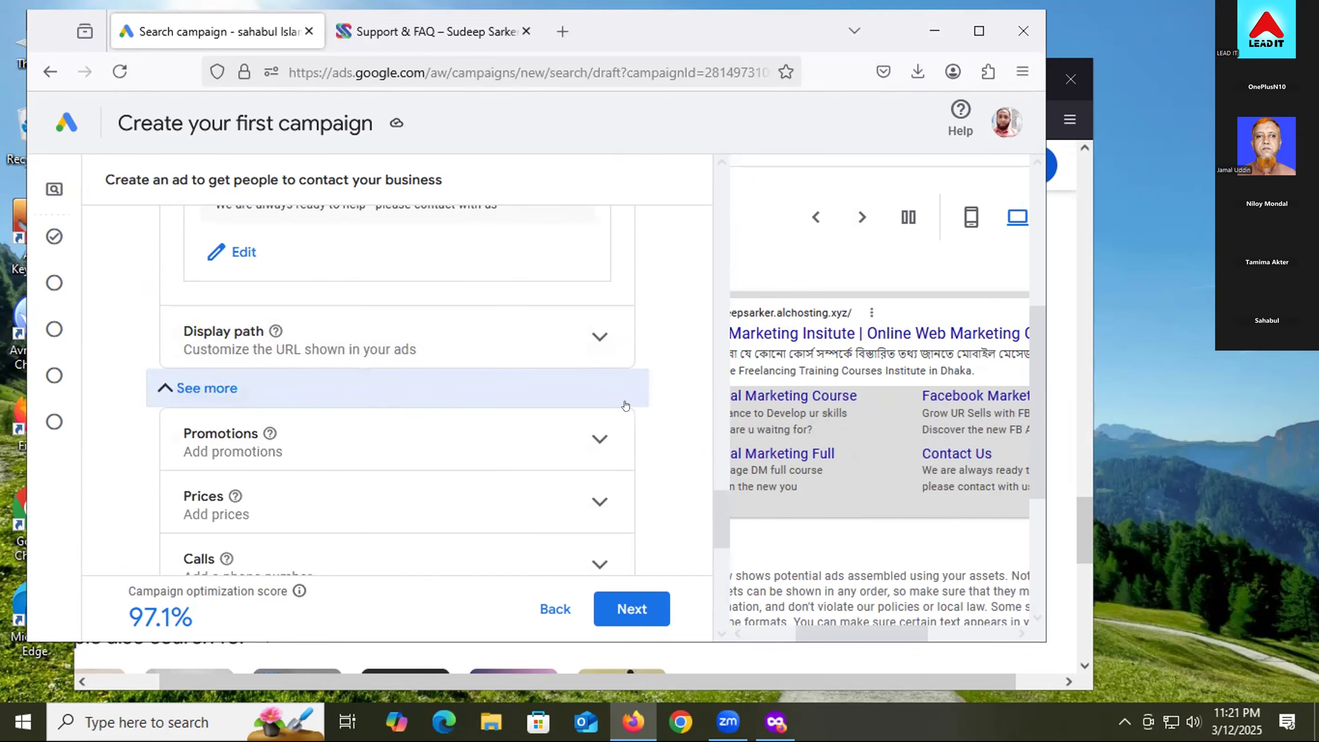
pyautogui.scroll(-2, 546, 407)
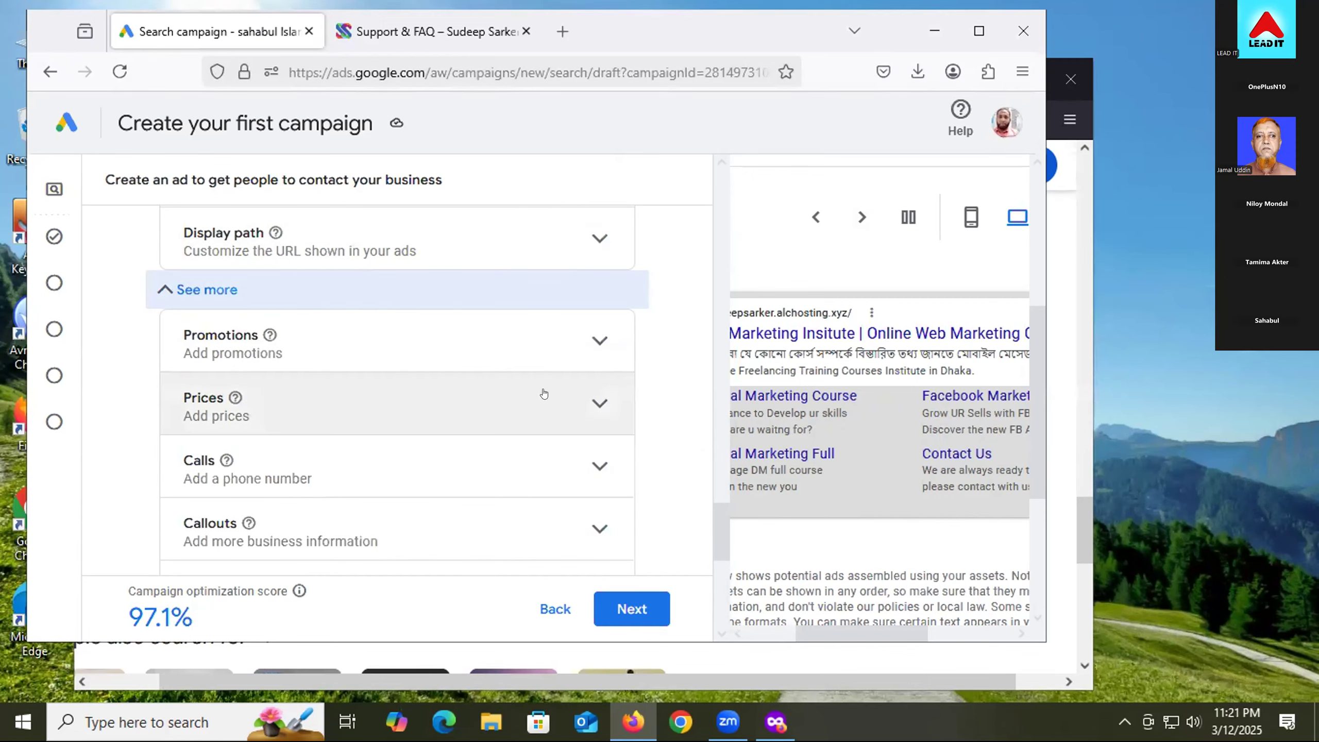
pyautogui.click(979, 30)
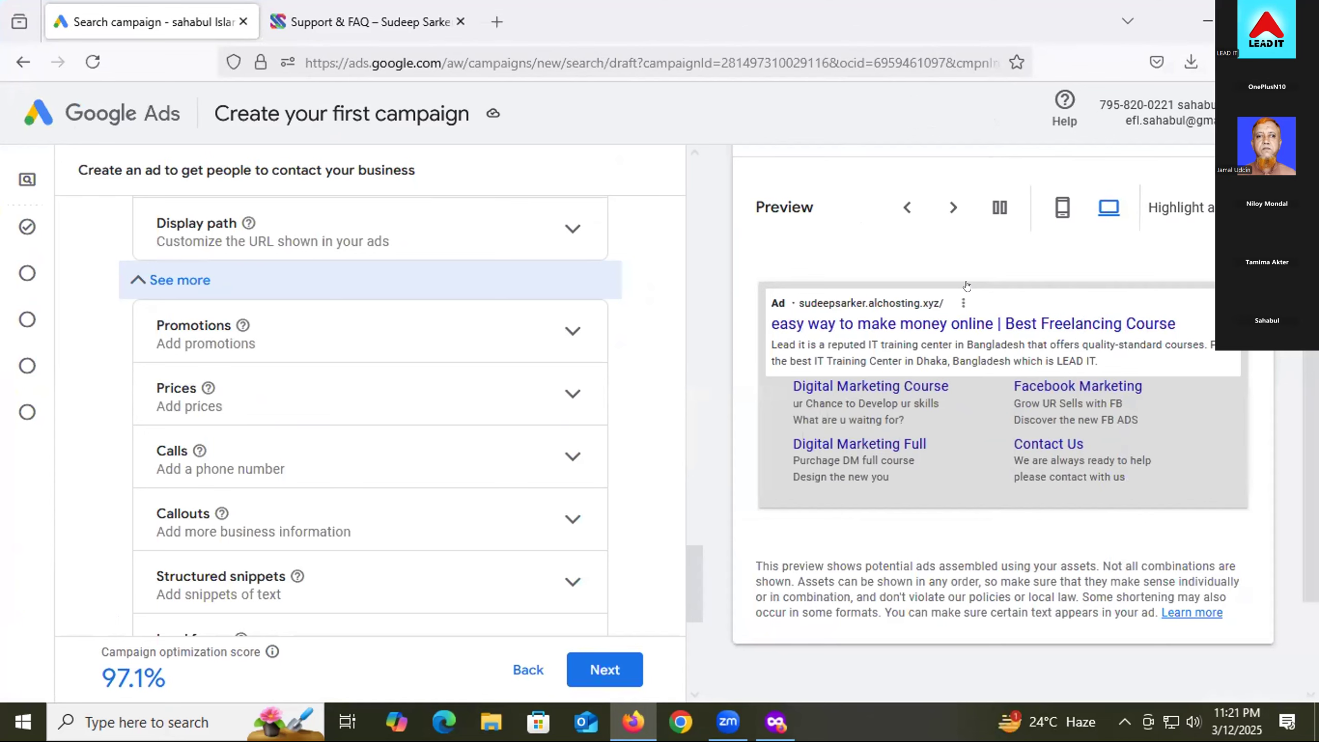
# - Start adding a new campaign-level promotion and reduce the browser window to a slightly enlarged floating size
pyautogui.click(206, 329)
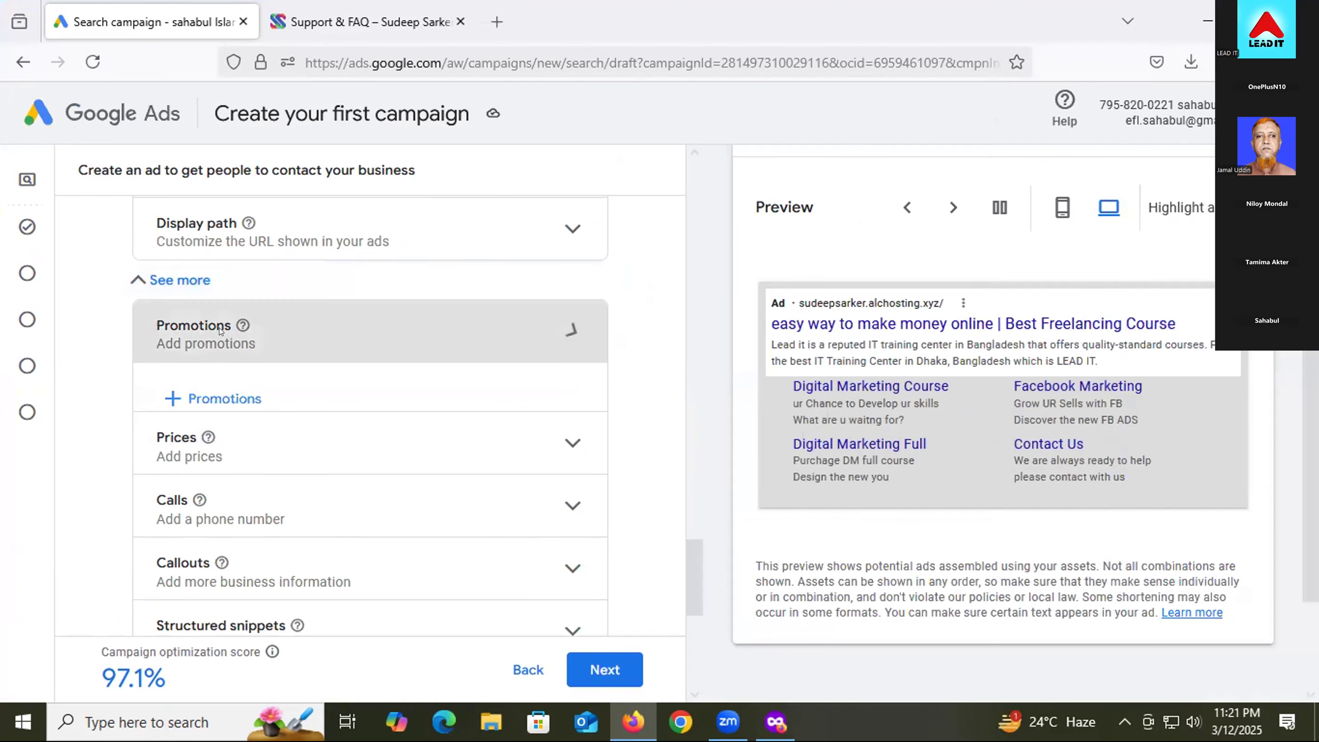
pyautogui.scroll(3, 111, 375)
pyautogui.scroll(3, 111, 375)
pyautogui.scroll(-5, 130, 376)
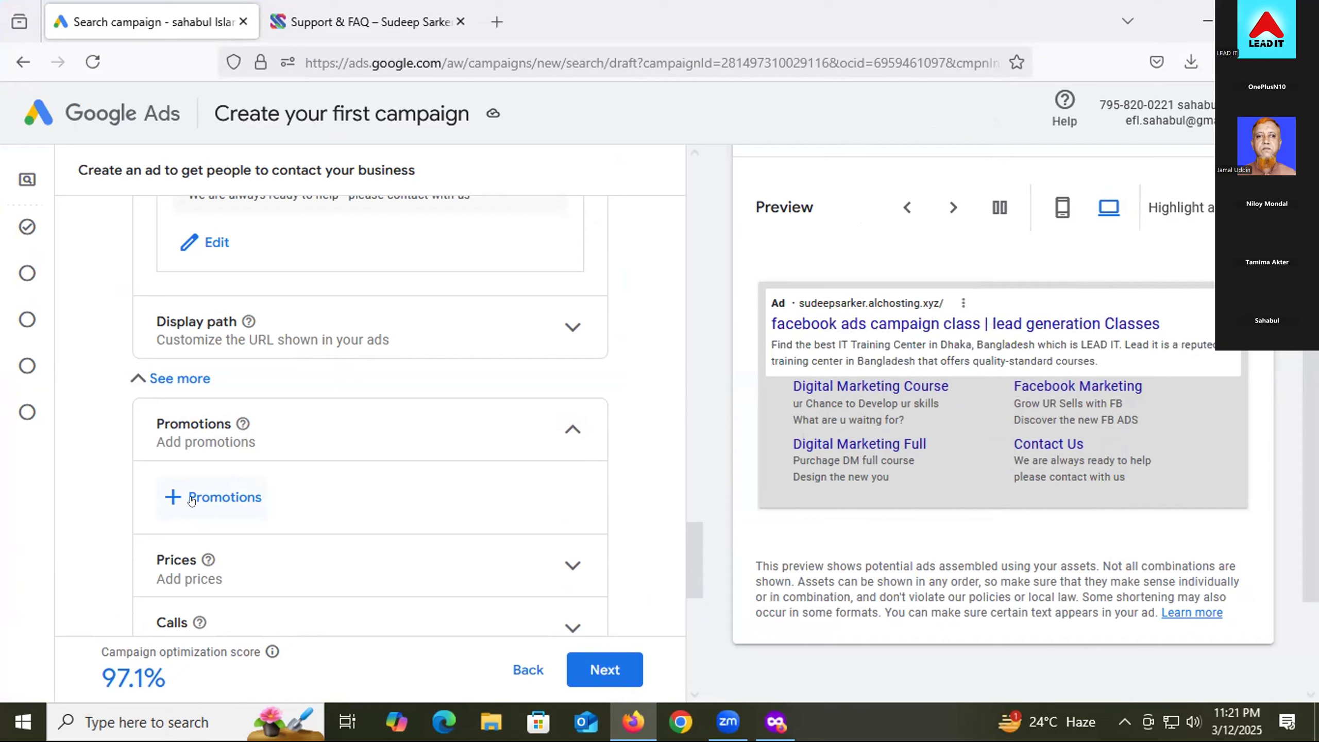
pyautogui.click(222, 497)
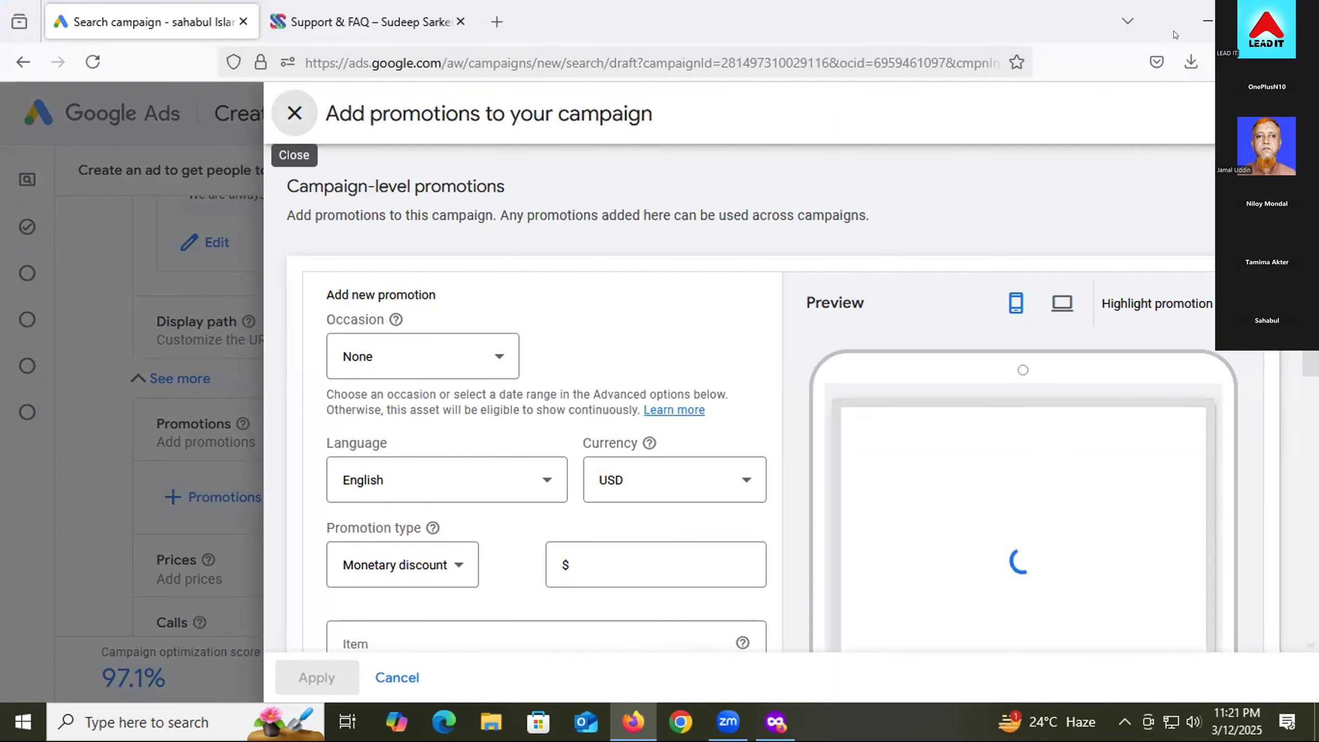
pyautogui.click(1252, 21)
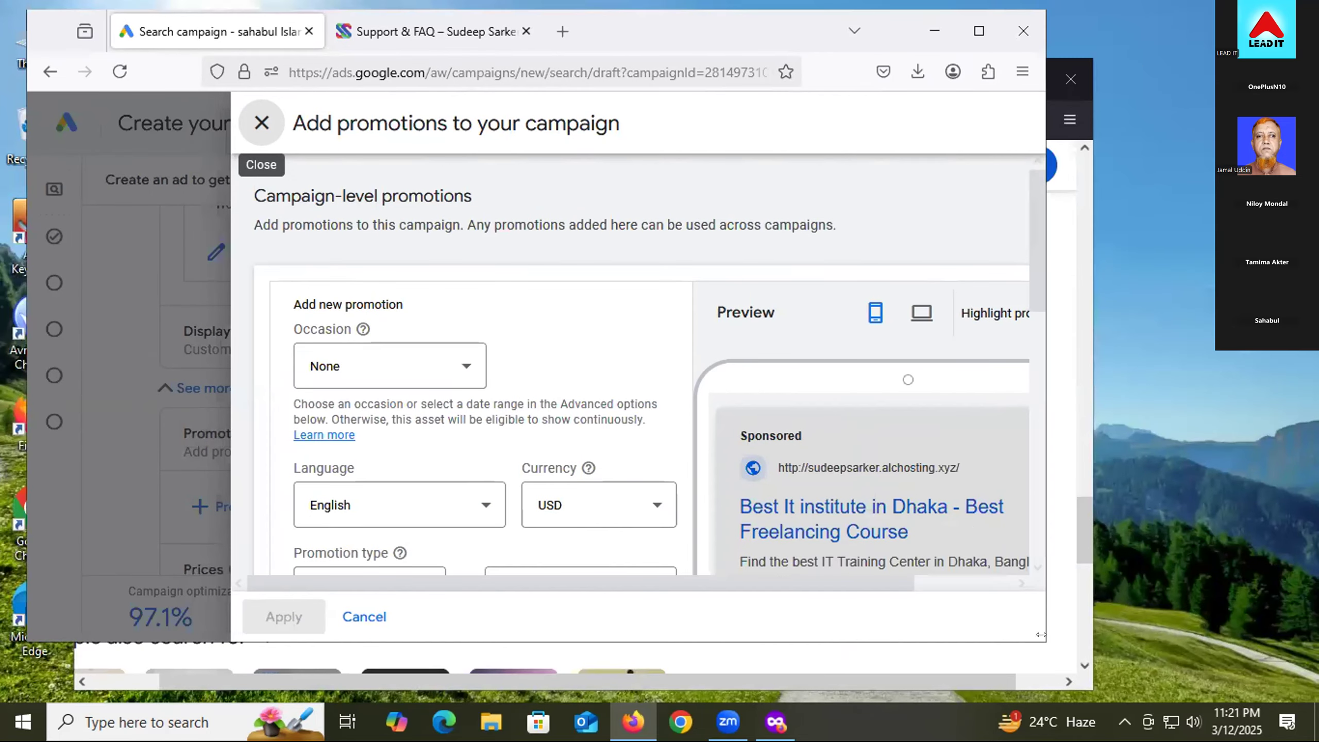
pyautogui.moveTo(1044, 640); pyautogui.dragTo(1079, 677)
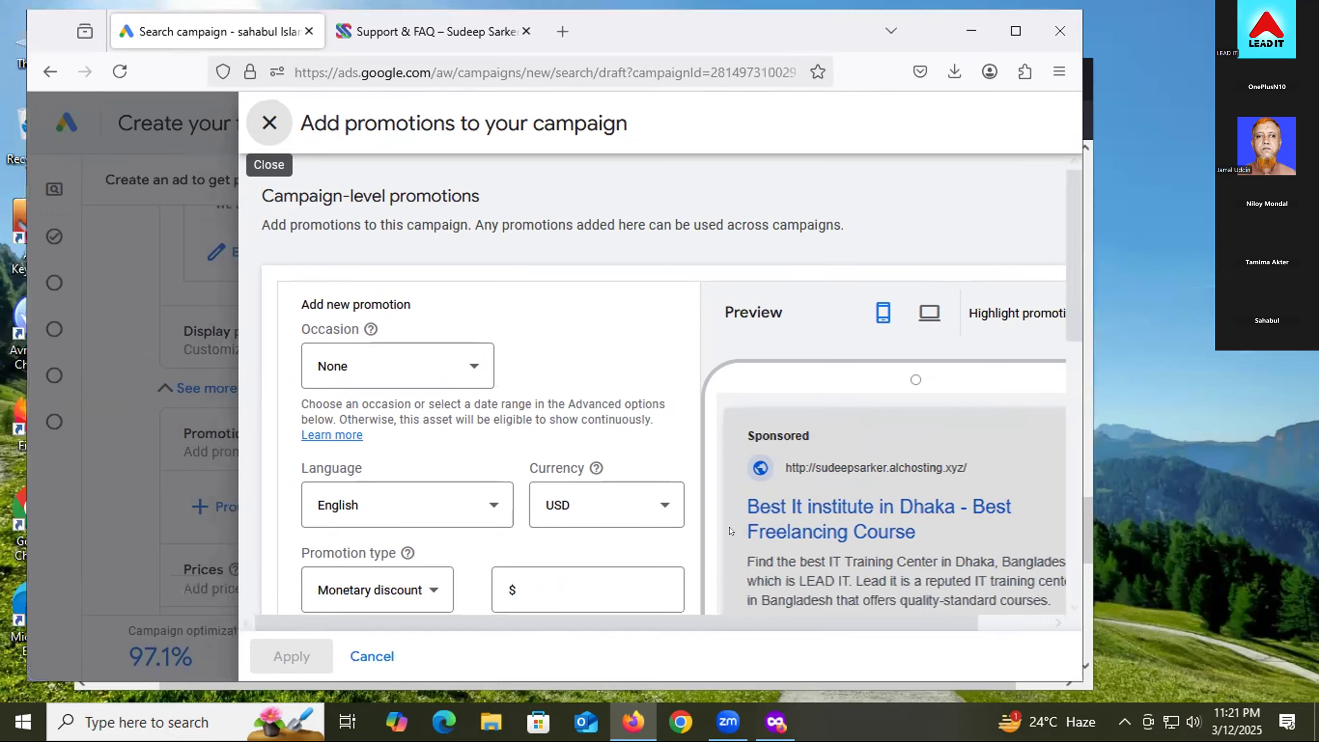
pyautogui.scroll(-5, 498, 472)
pyautogui.scroll(2, 498, 472)
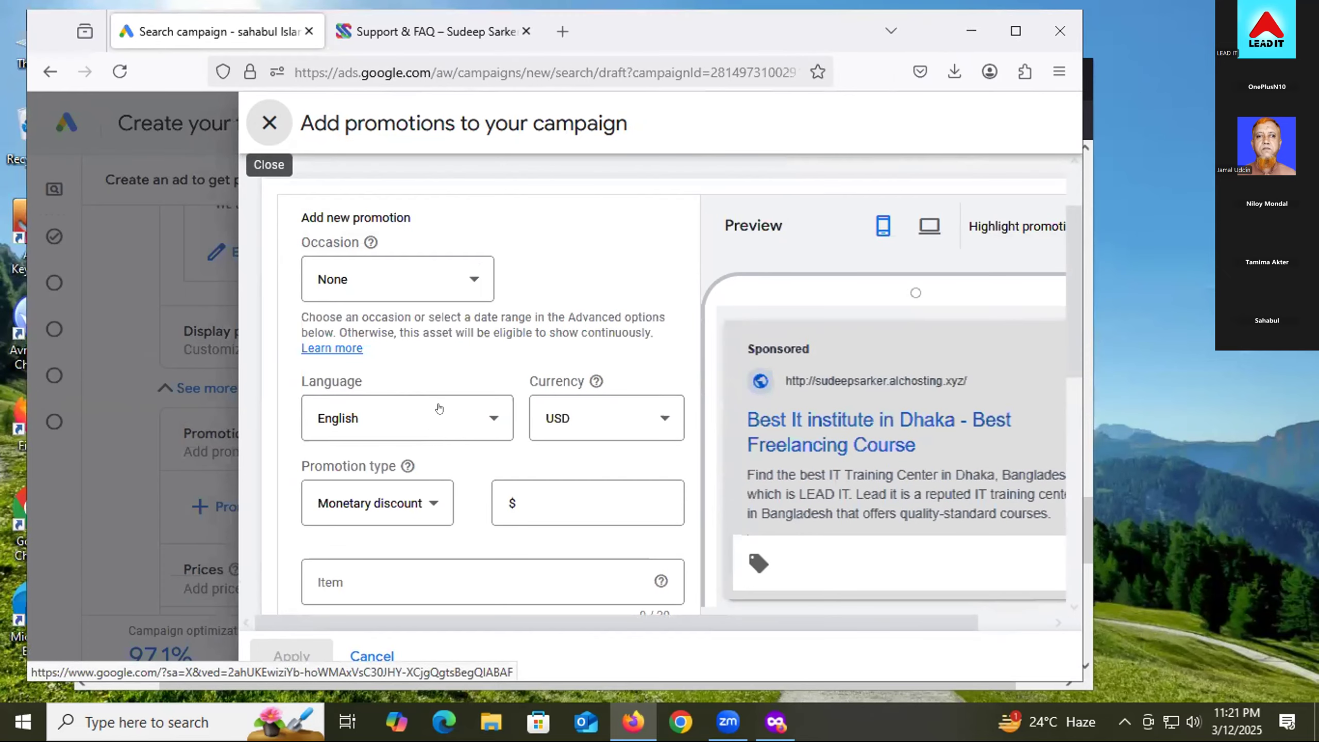
# - Set the promotion's occasion to End of Season and check the available language options
pyautogui.click(425, 288)
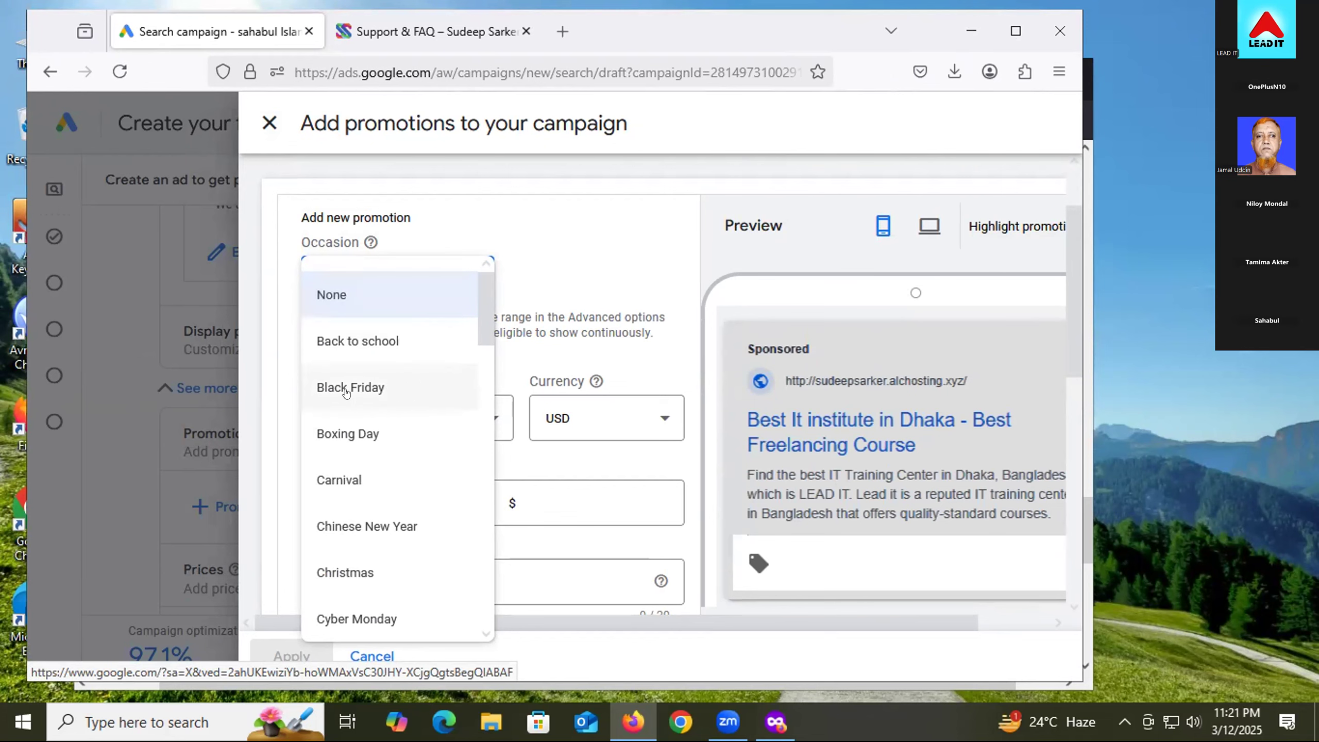
pyautogui.scroll(-2, 397, 467)
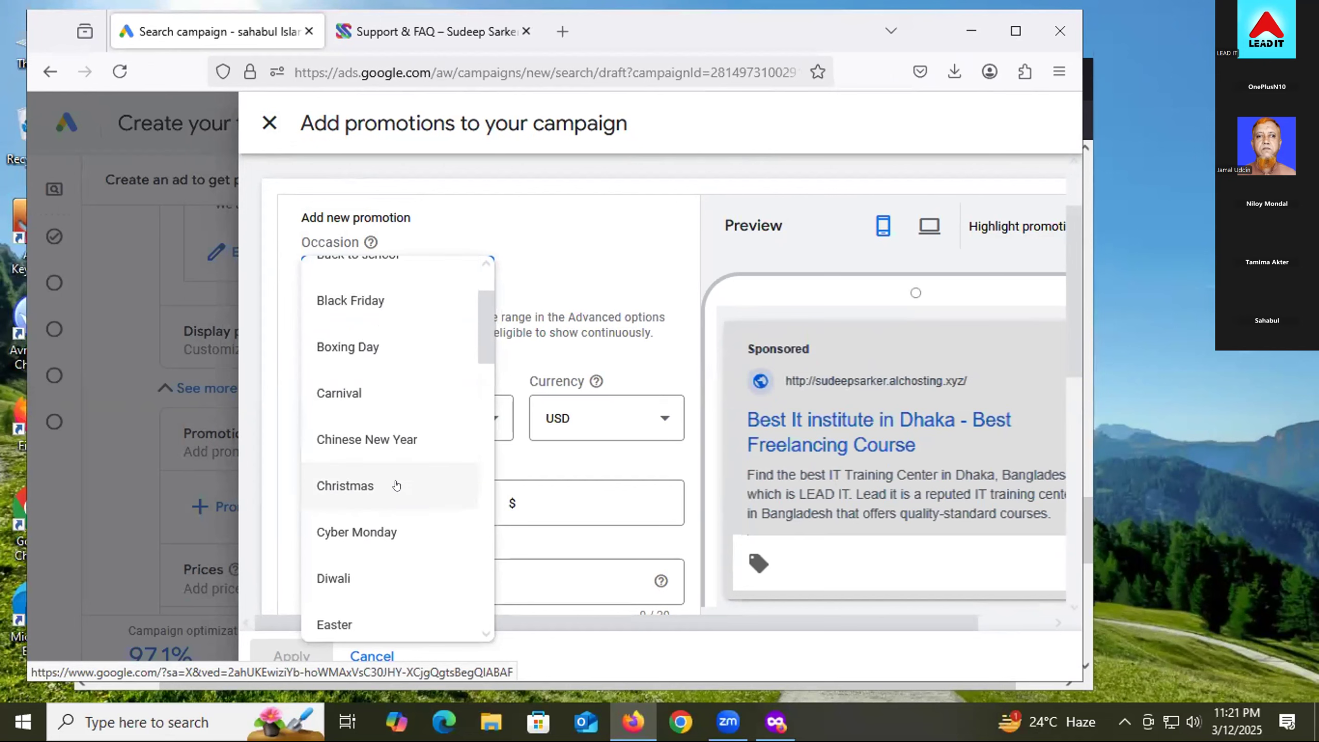
pyautogui.scroll(-3, 407, 493)
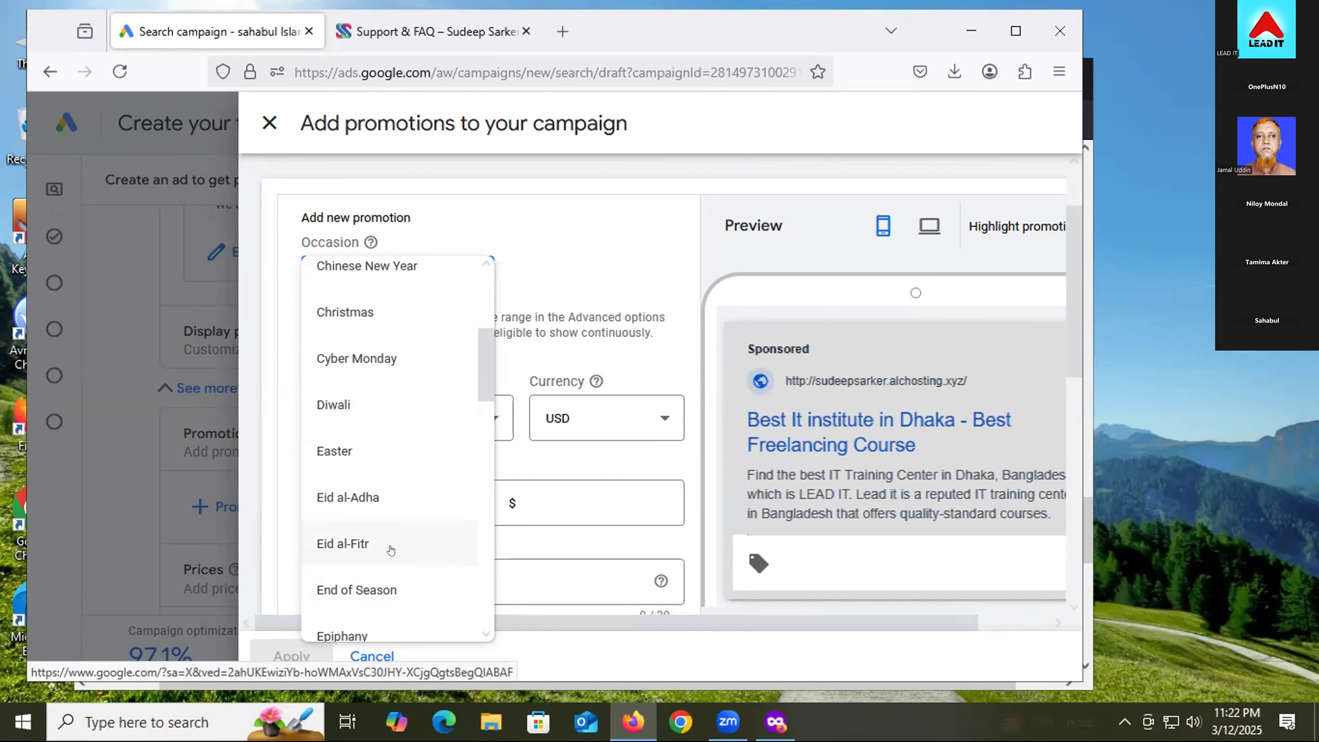
pyautogui.click(390, 582)
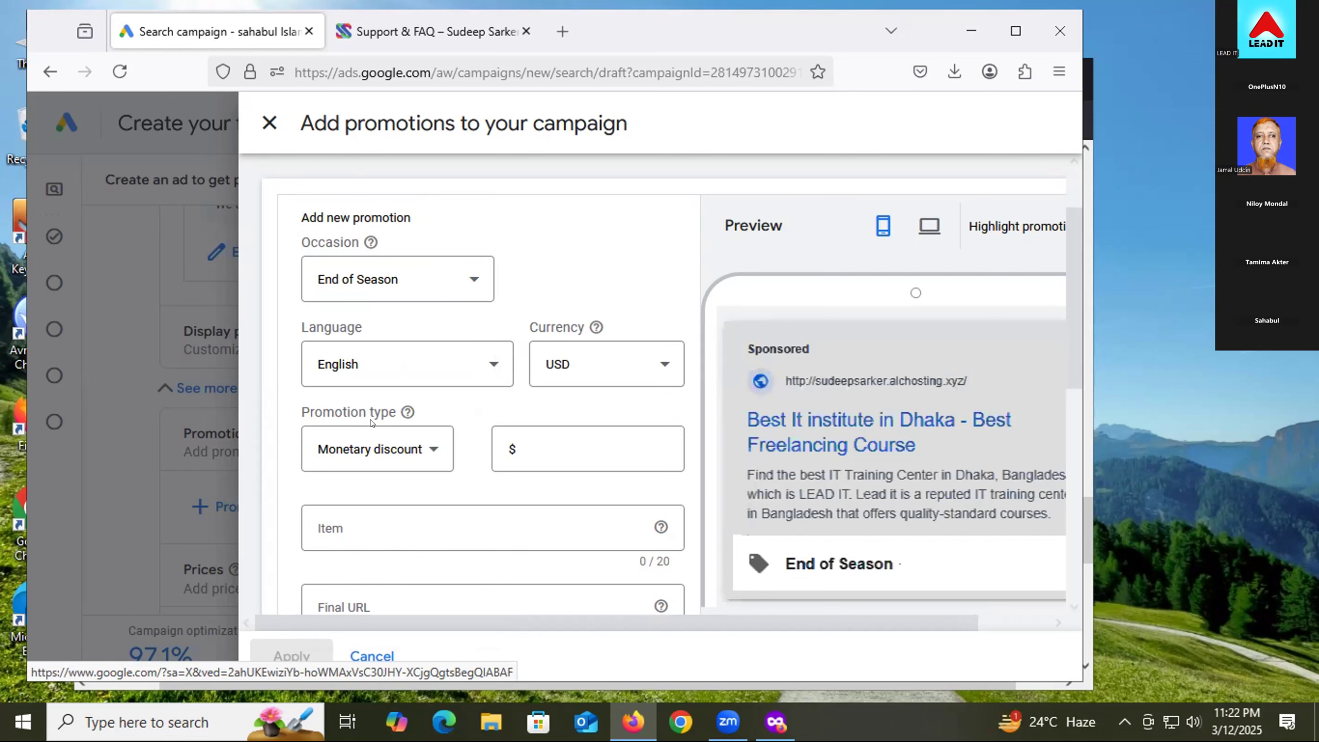
pyautogui.click(375, 374)
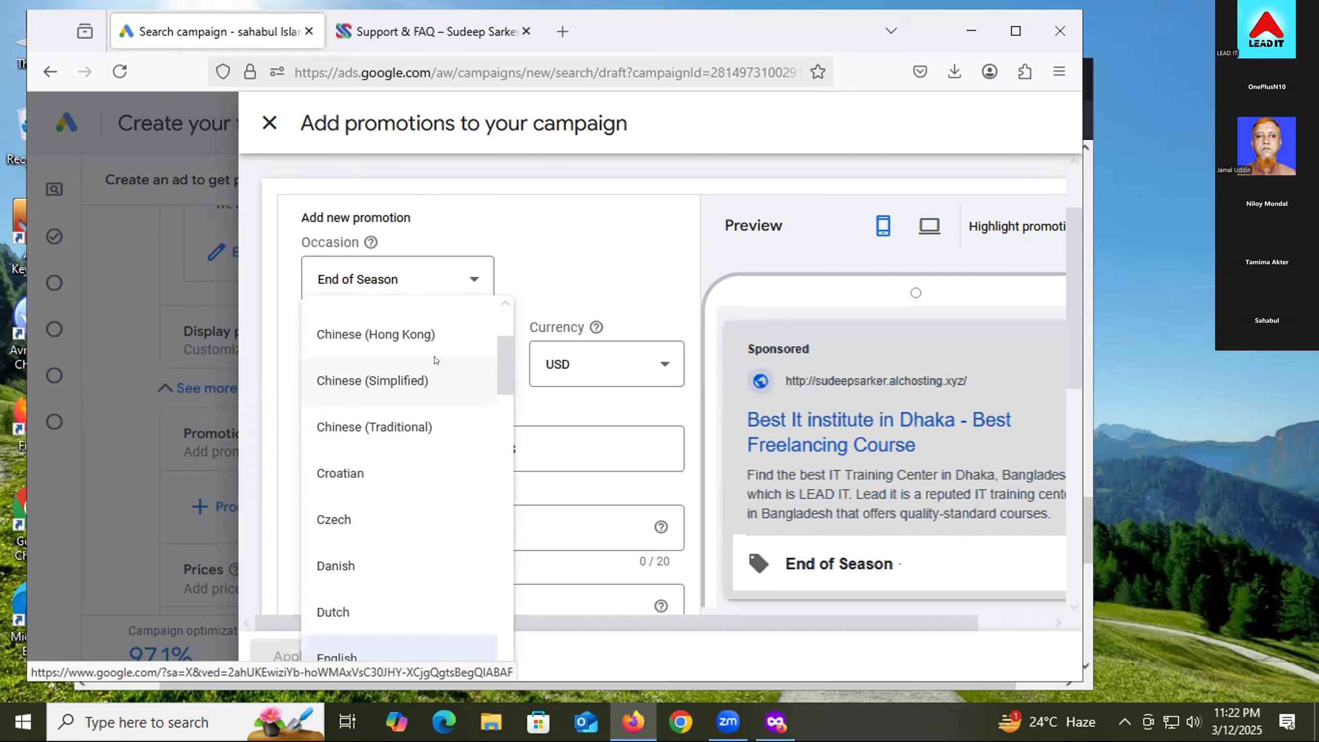
pyautogui.click(541, 283)
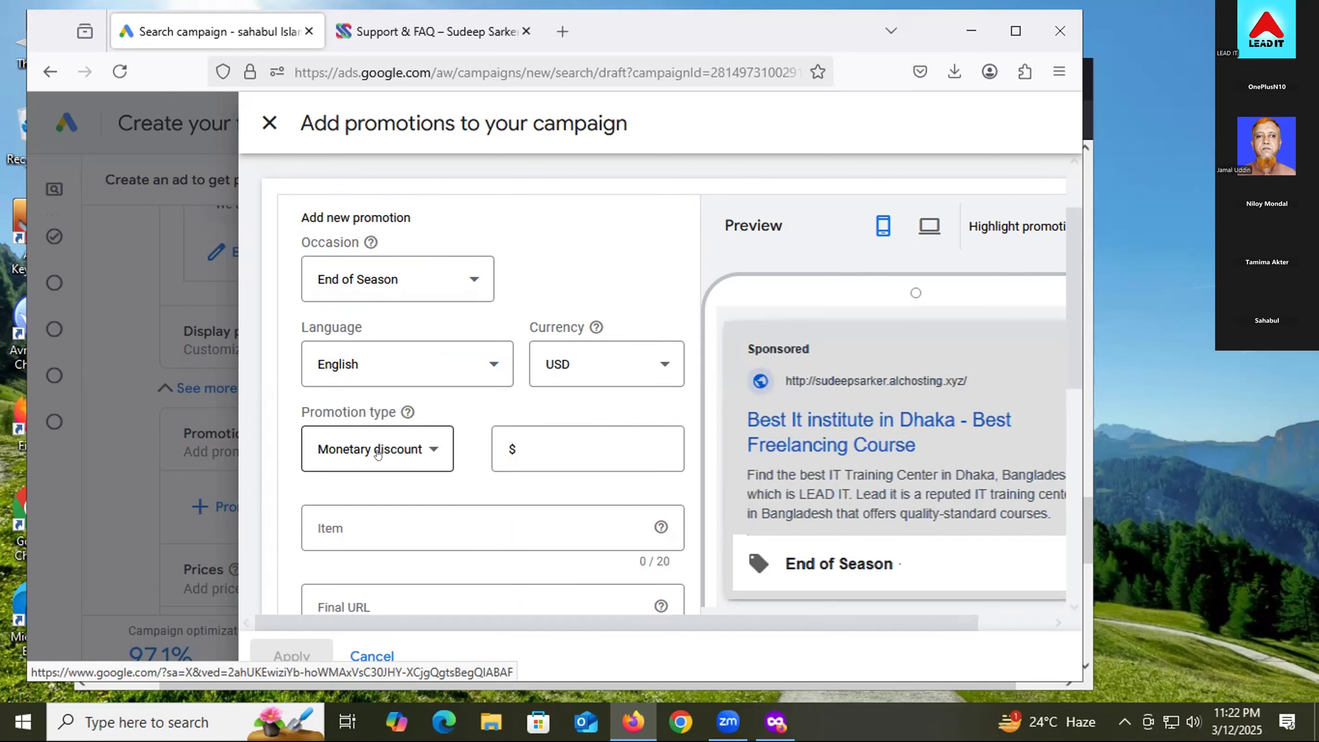
# - Change the promotion type to Percent discount and set the discount to 10%
pyautogui.click(405, 450)
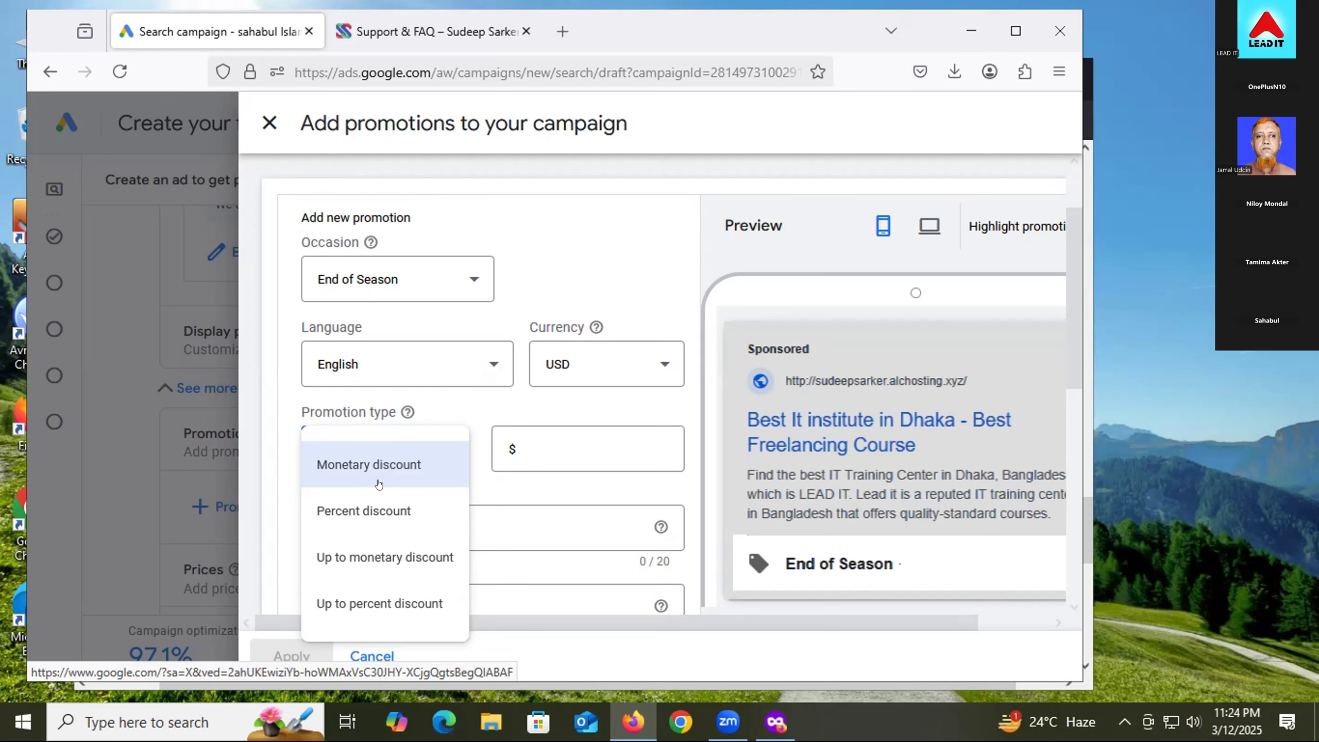
pyautogui.click(362, 501)
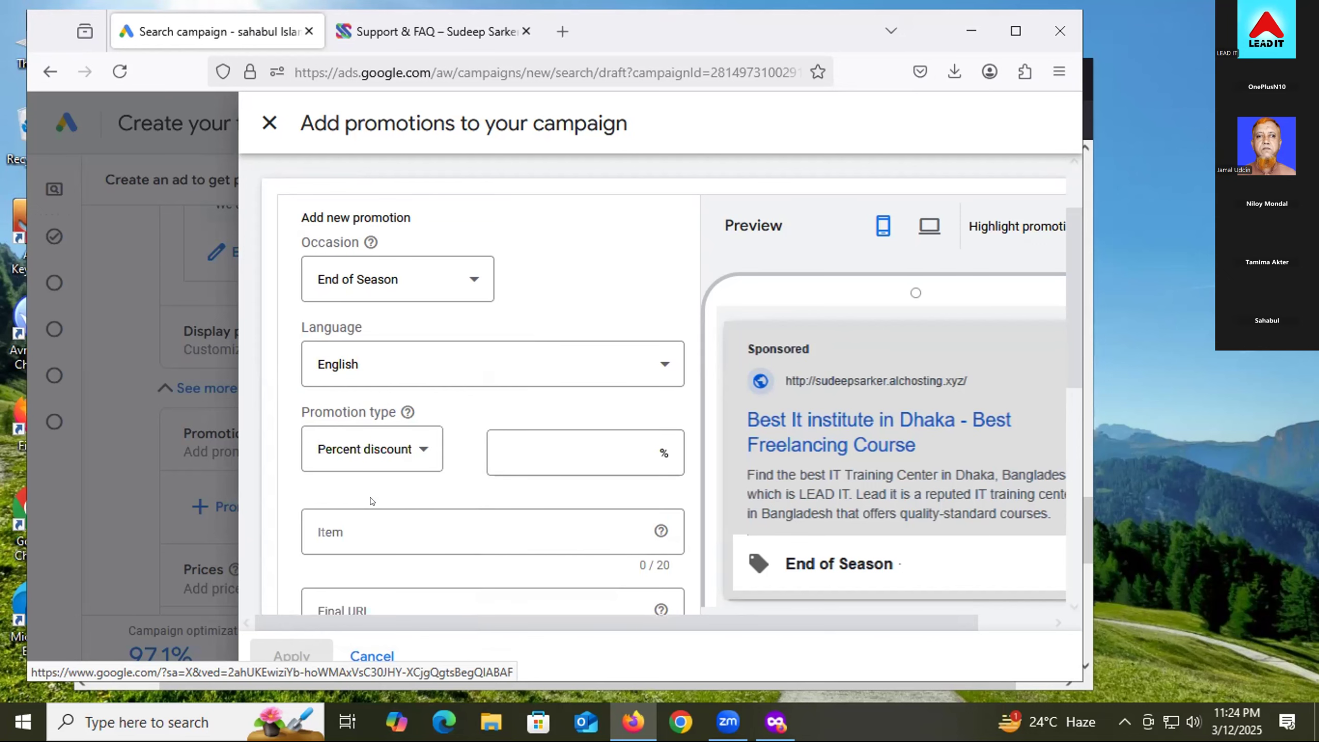
pyautogui.click(503, 435)
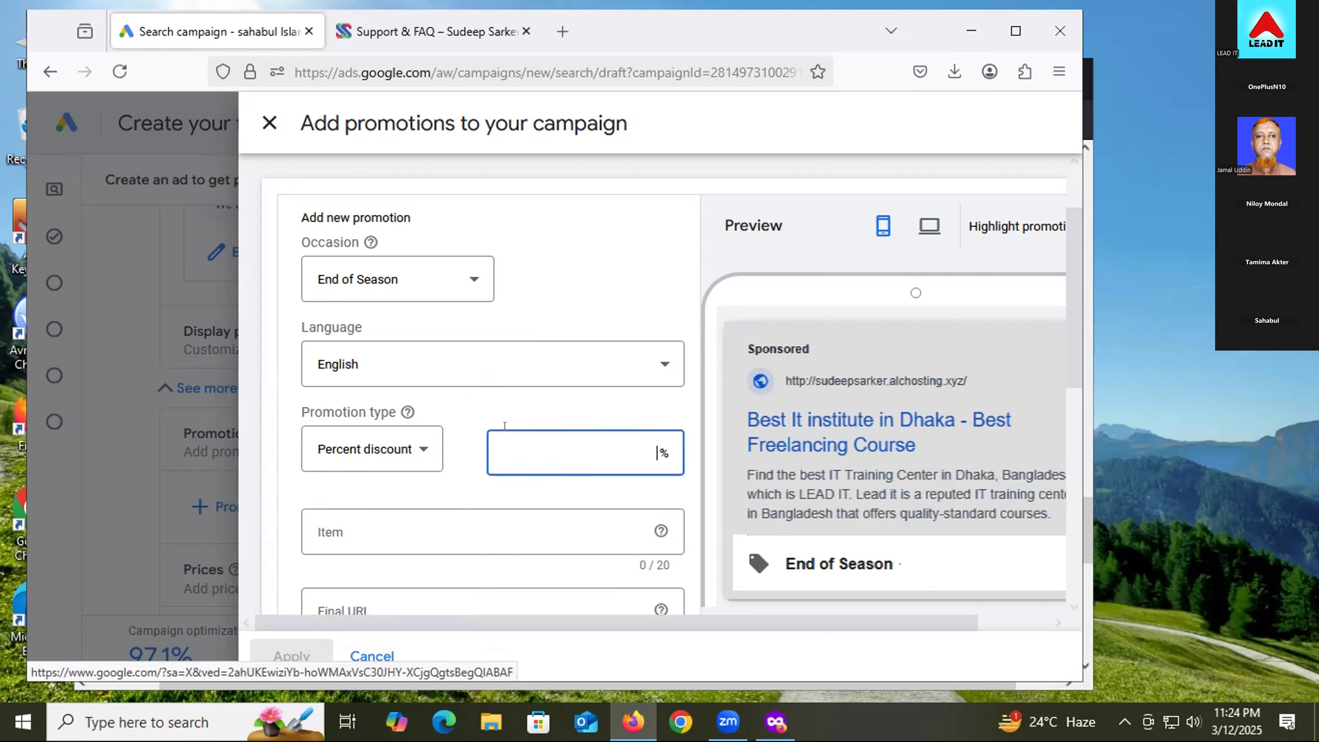
pyautogui.write('10')
# - Enter "facebook markting" as the promotion's item
pyautogui.click(469, 518)
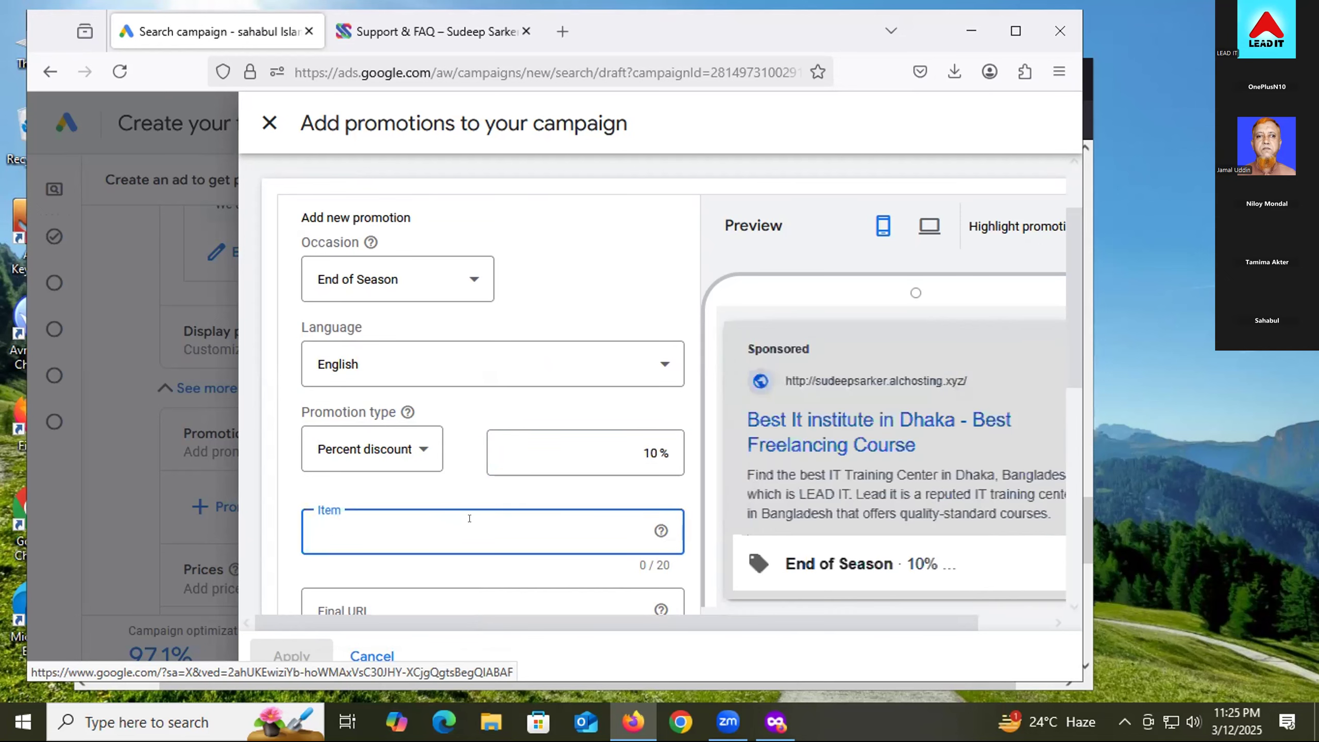
pyautogui.write('faceboom')
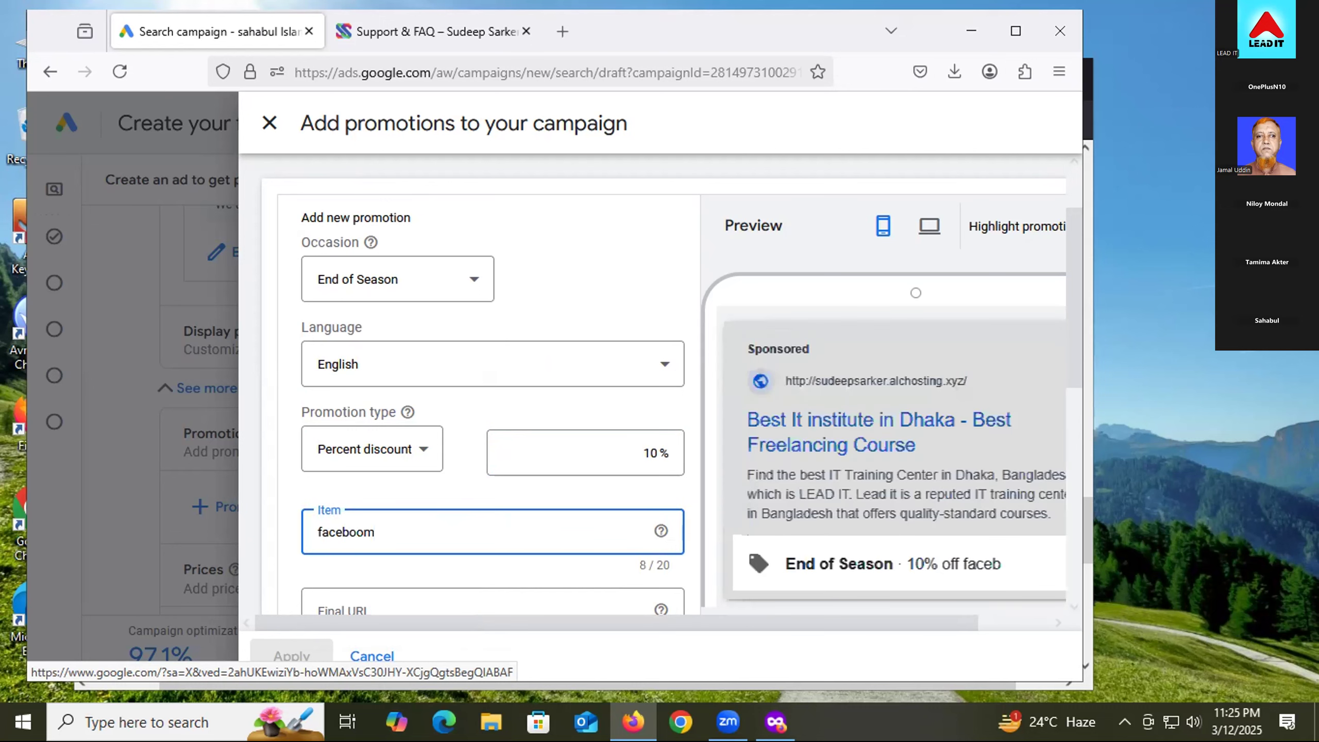
pyautogui.press('BackSpace')
pyautogui.press('BackSpace')
pyautogui.write('ok')
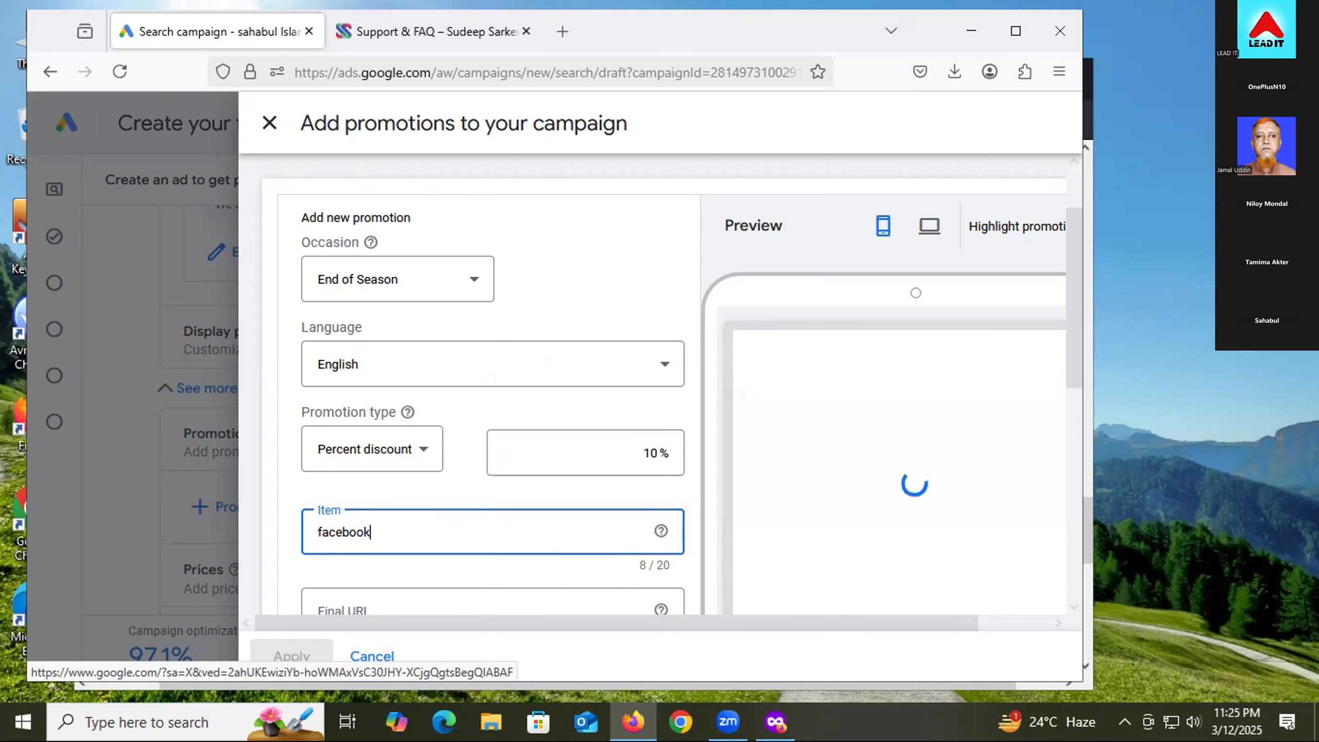
pyautogui.write(' markting')
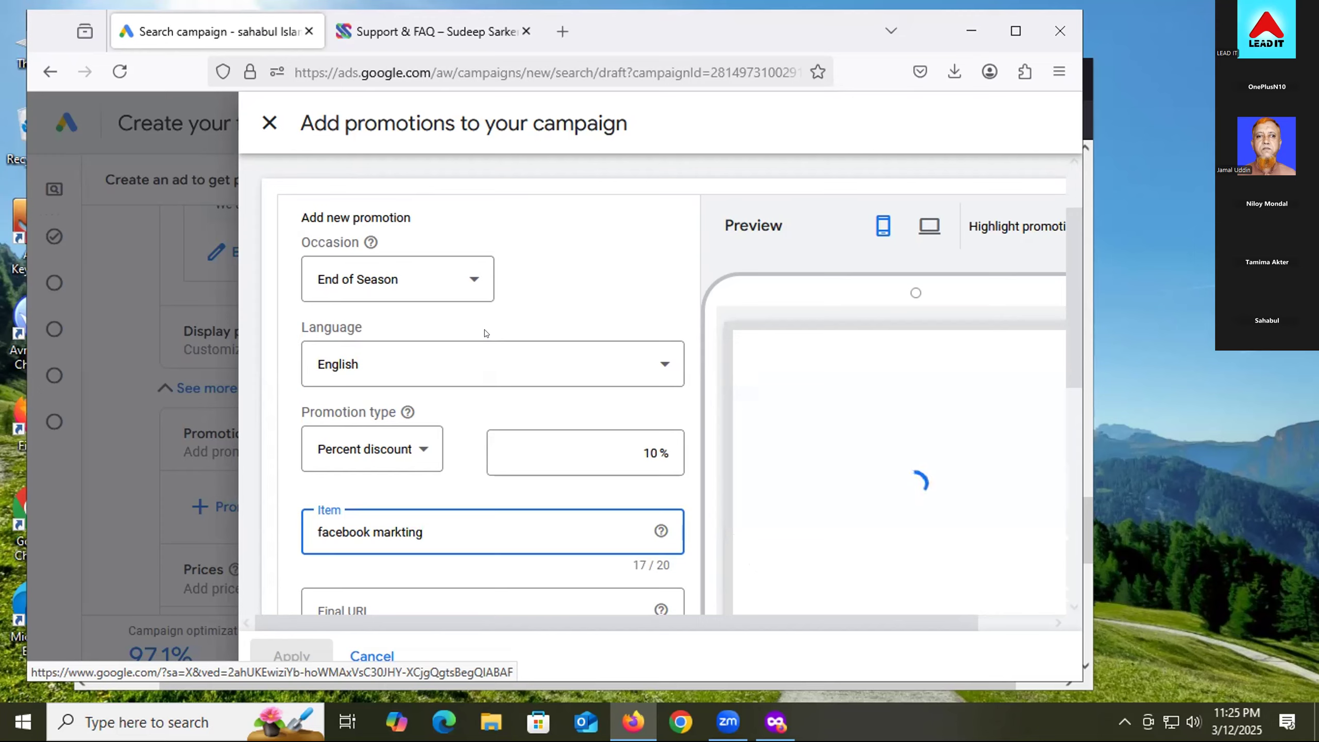
# - Copy the address of the website's Facebook Marketing course page (/facebook-marketing/) into the promotion's final URL
pyautogui.scroll(-2, 483, 425)
pyautogui.scroll(-4, 483, 424)
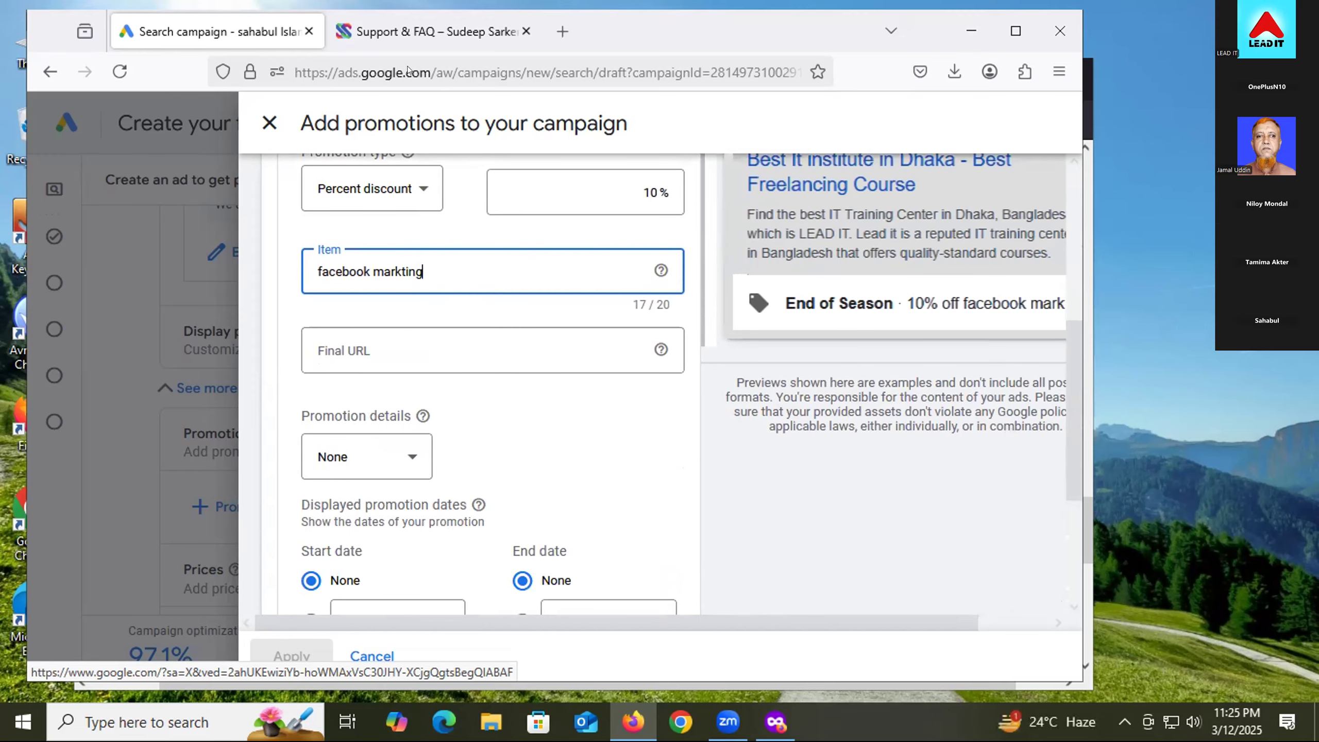
pyautogui.click(421, 25)
pyautogui.moveTo(609, 162)
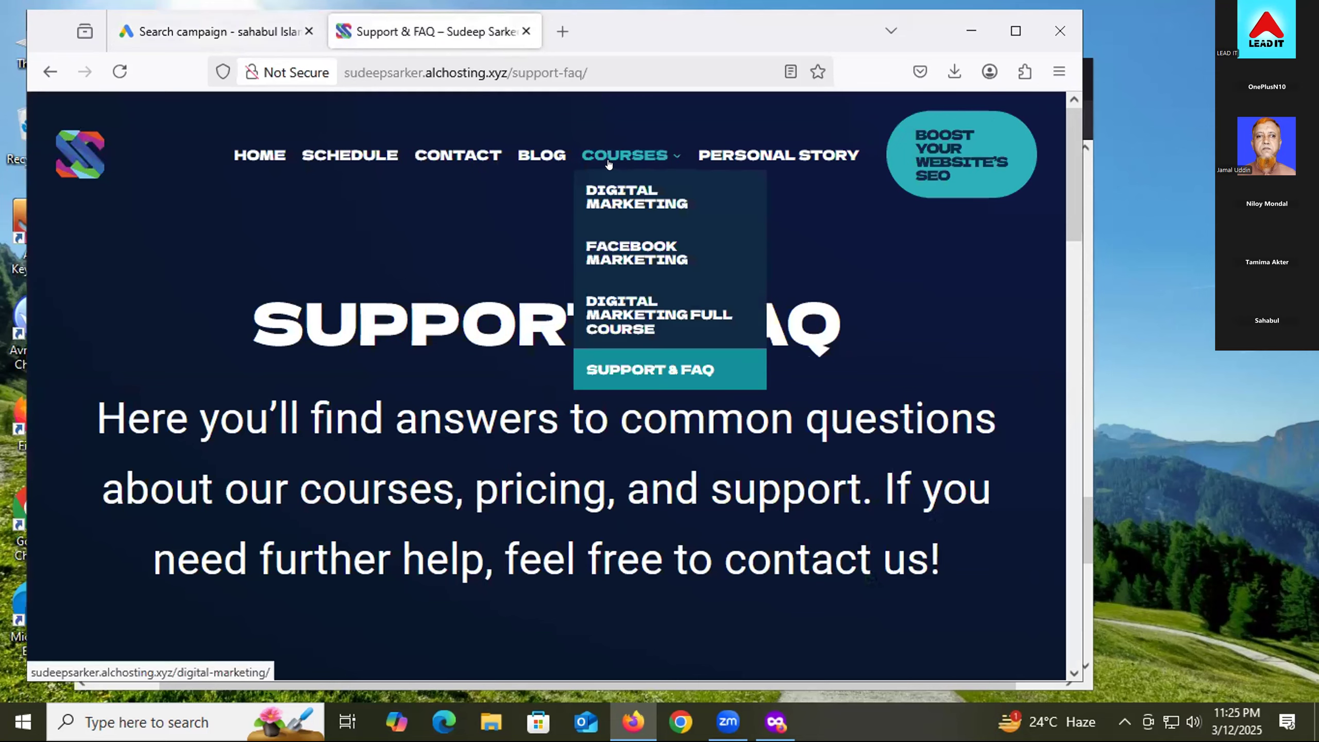
pyautogui.click(627, 252)
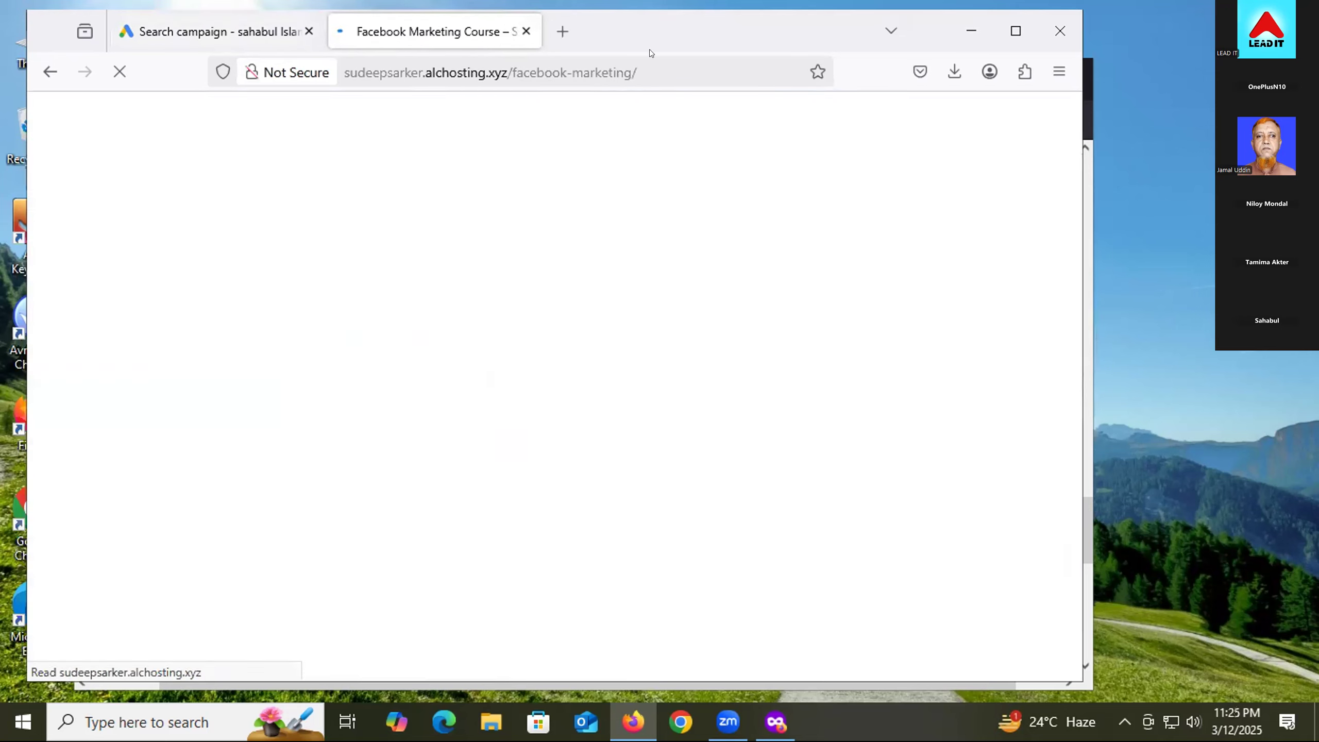
pyautogui.click(655, 68)
pyautogui.hotkey('ctrl', 'c')
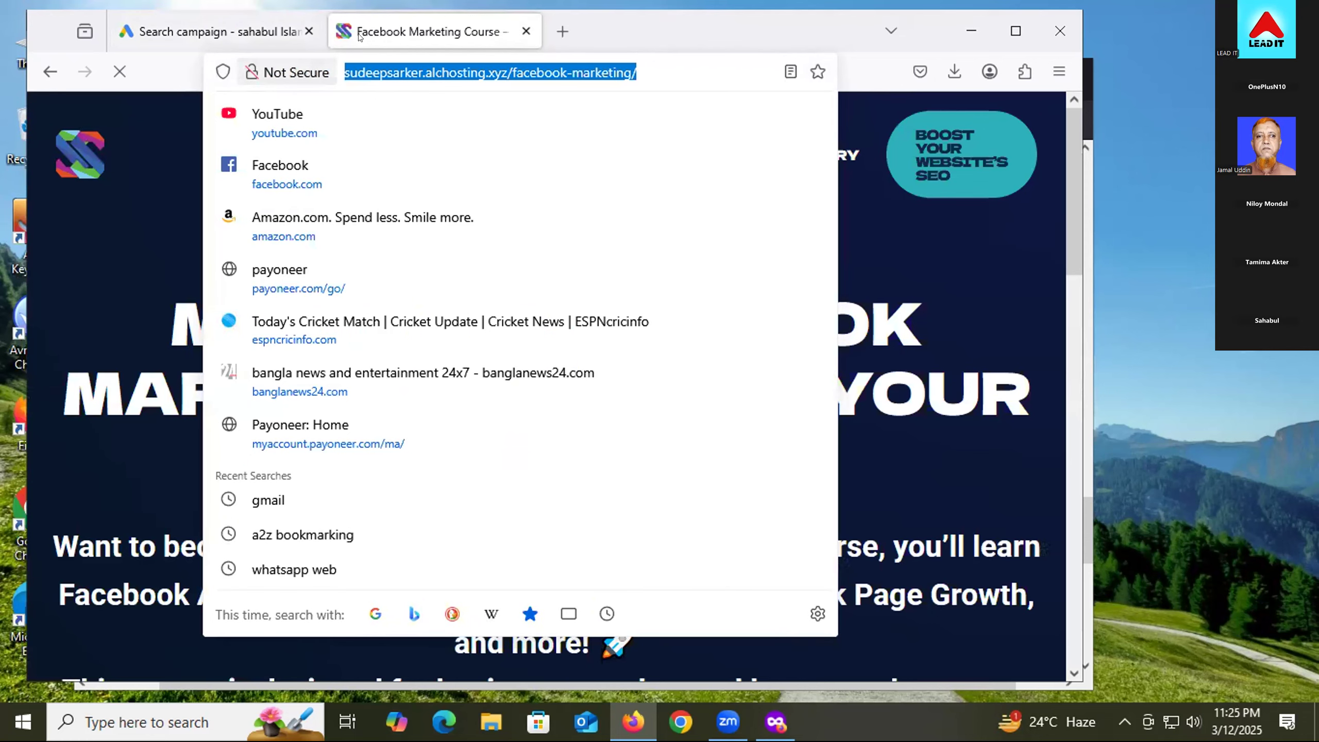
pyautogui.click(207, 23)
pyautogui.click(468, 345)
pyautogui.hotkey('ctrl', 'v')
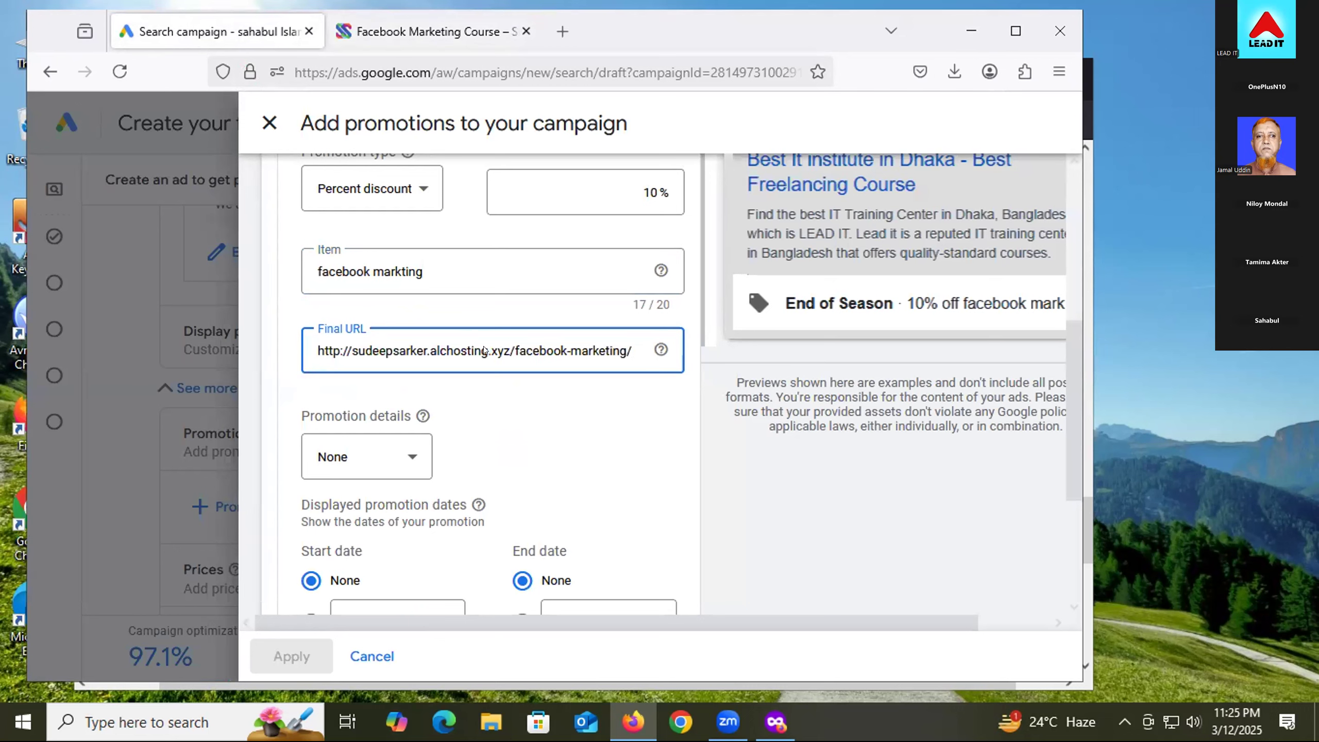
pyautogui.click(578, 437)
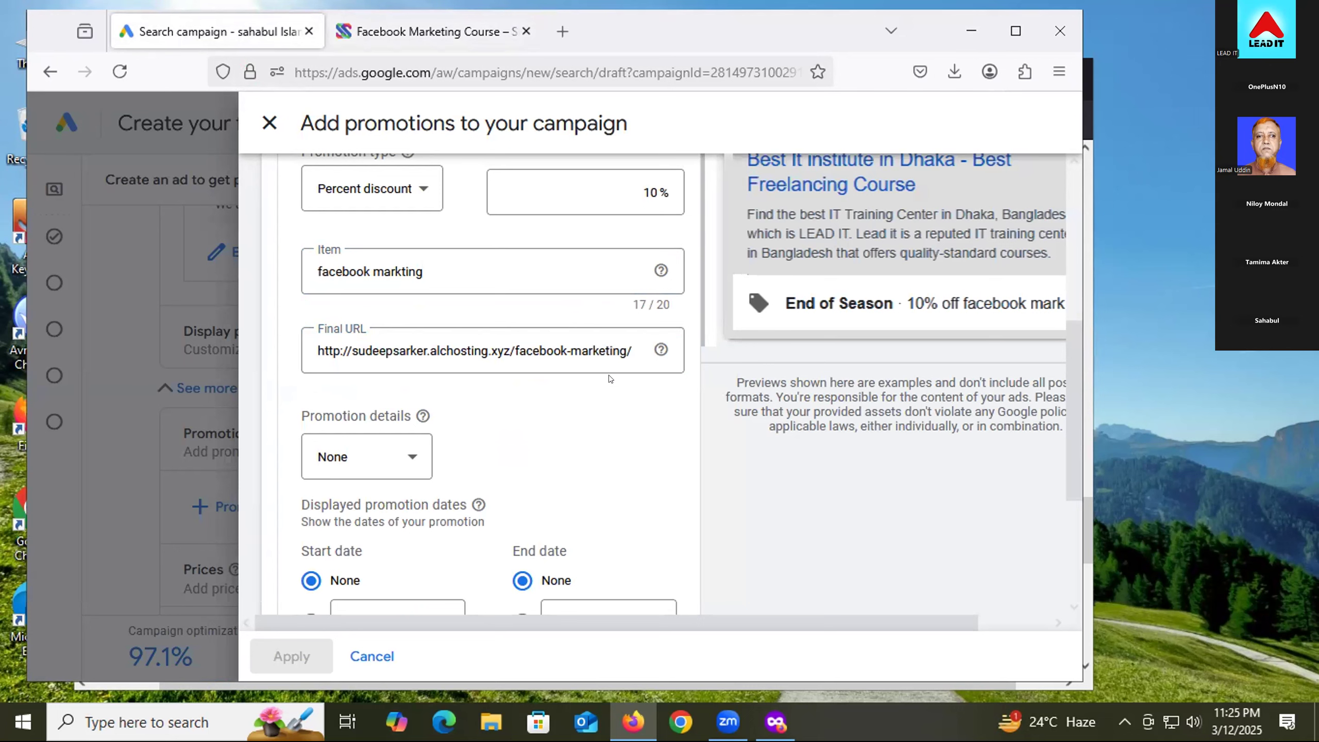
# - Set the promotion details to Promo code and enter the promo code
pyautogui.click(392, 456)
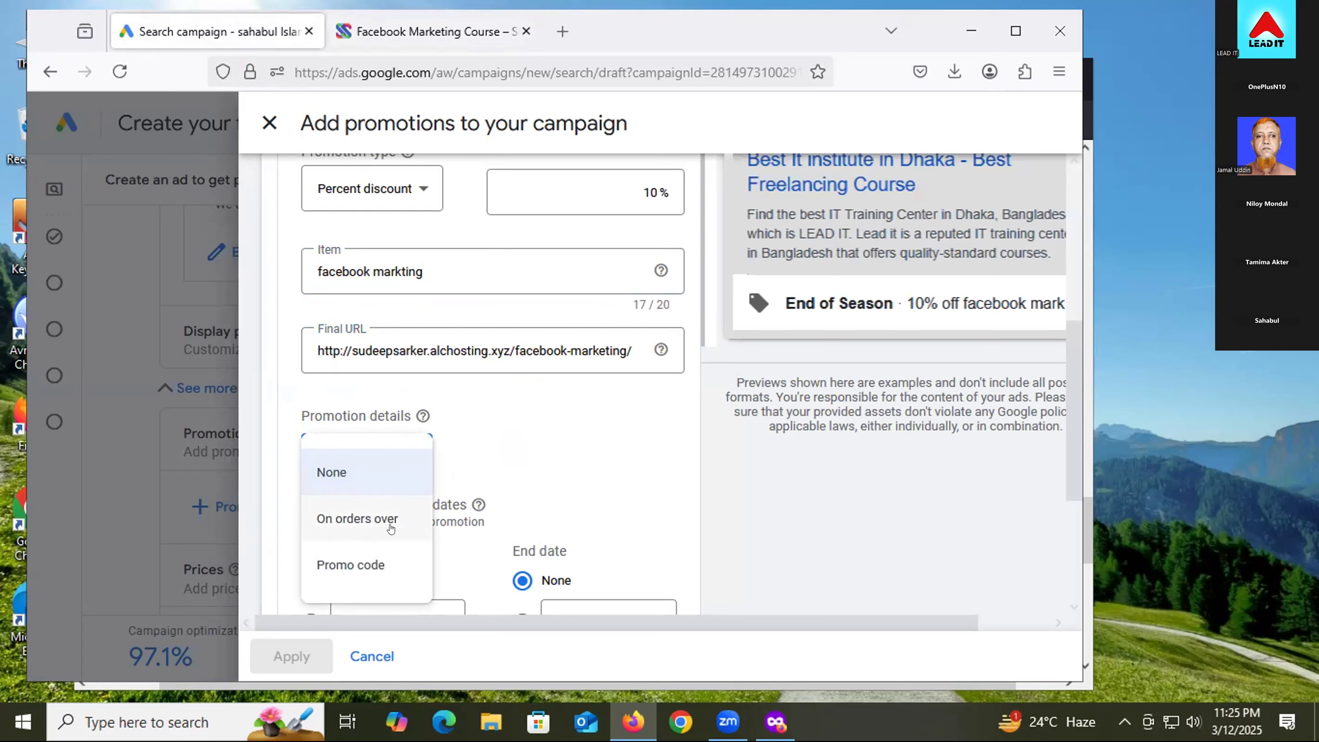
pyautogui.click(375, 580)
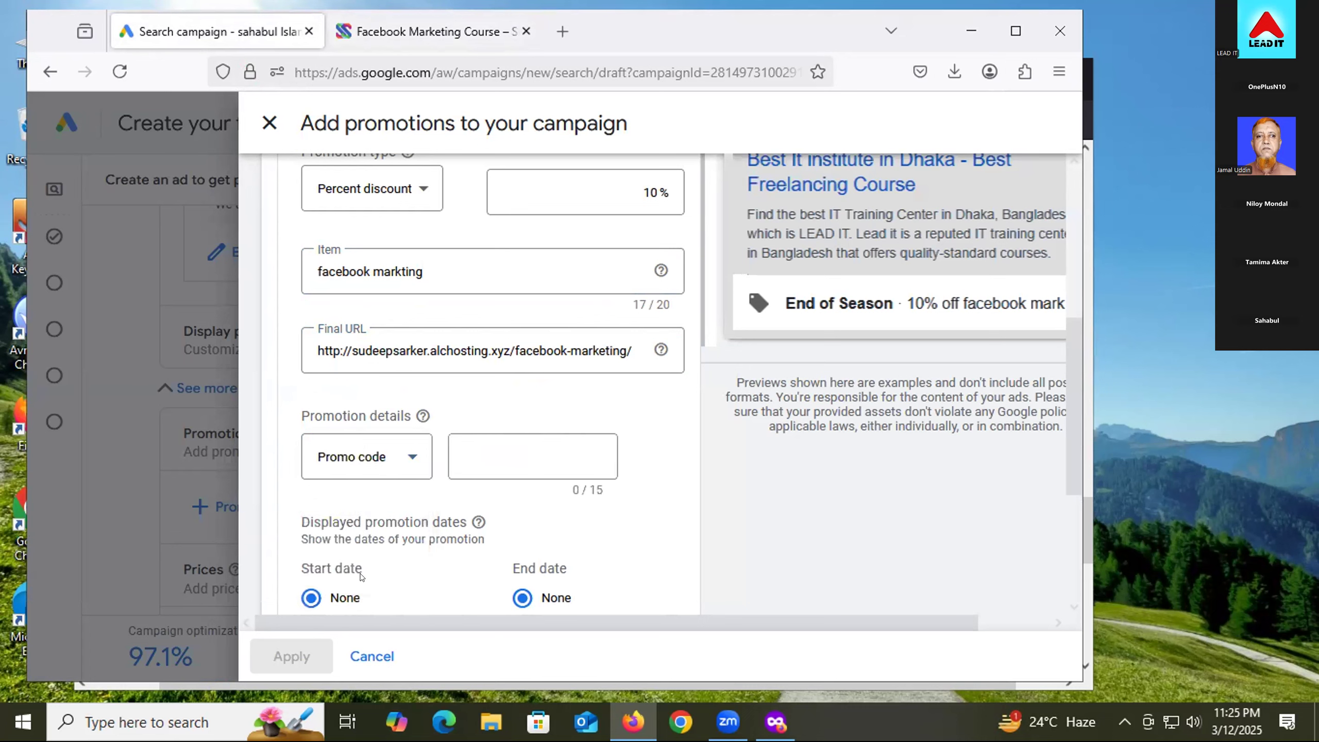
pyautogui.click(485, 471)
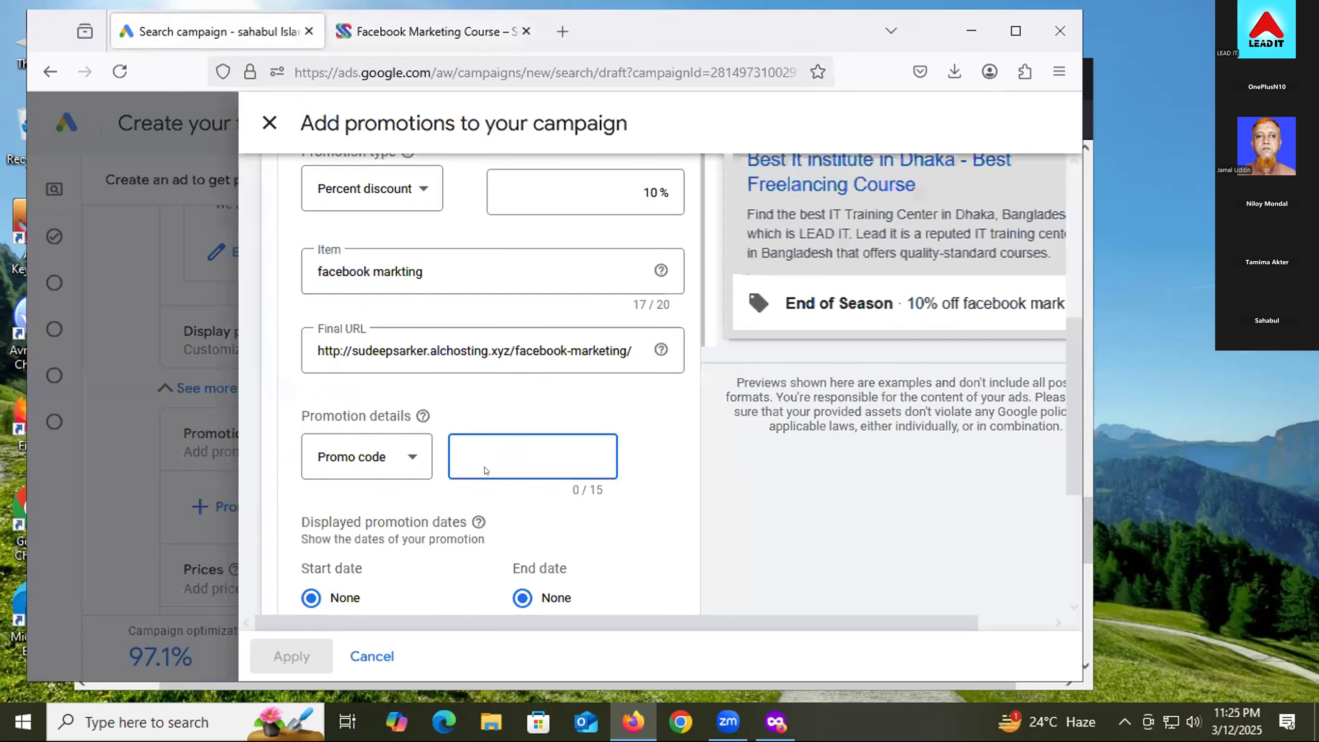
pyautogui.write('sudeep10')
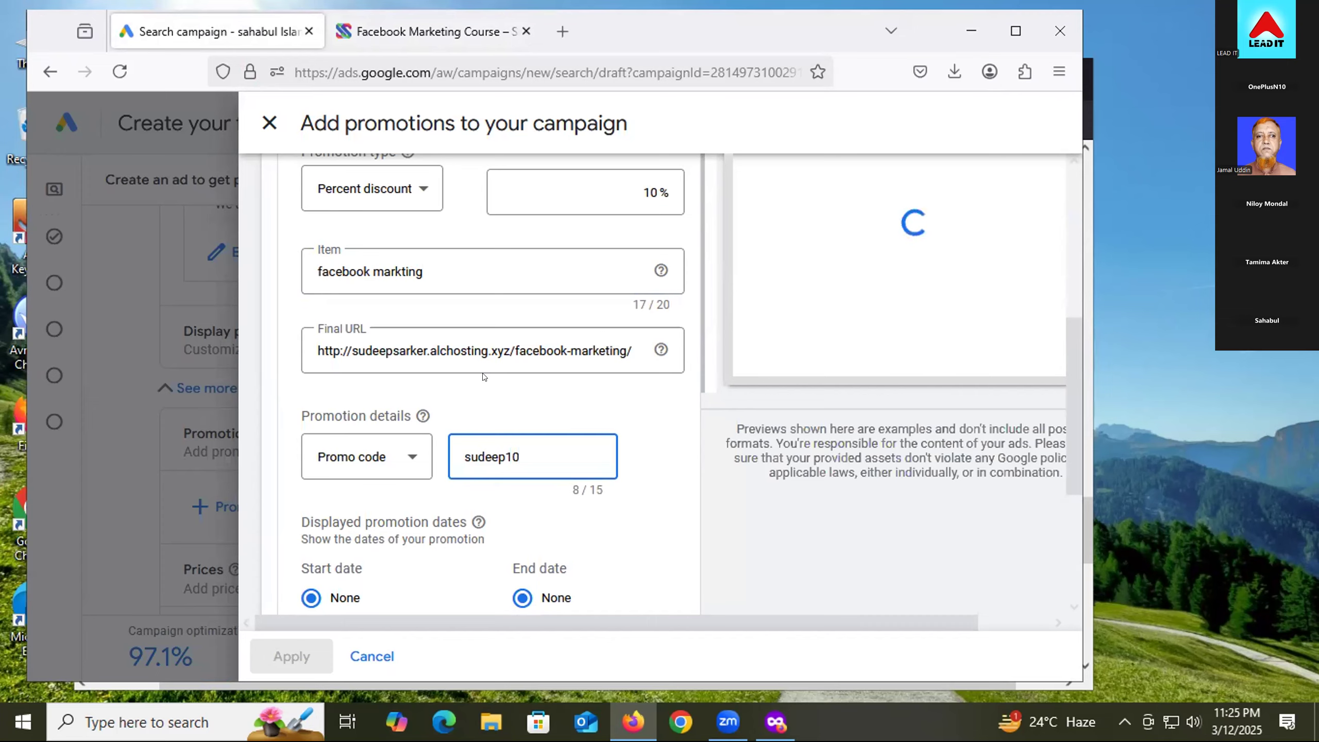
# - Set the displayed promotion dates to start on Mar 12, 2025 and end on Mar 15, 2025, and review the filled-in form
pyautogui.scroll(-3, 590, 486)
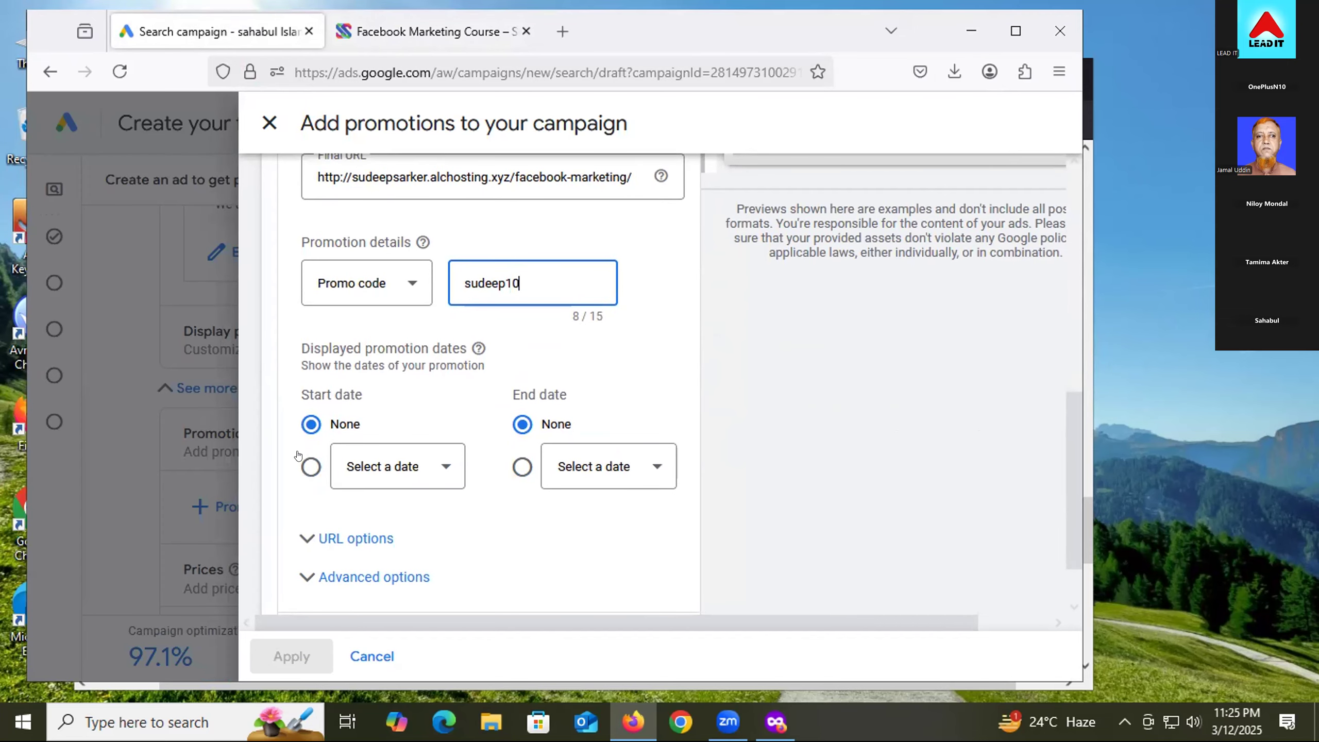
pyautogui.click(391, 468)
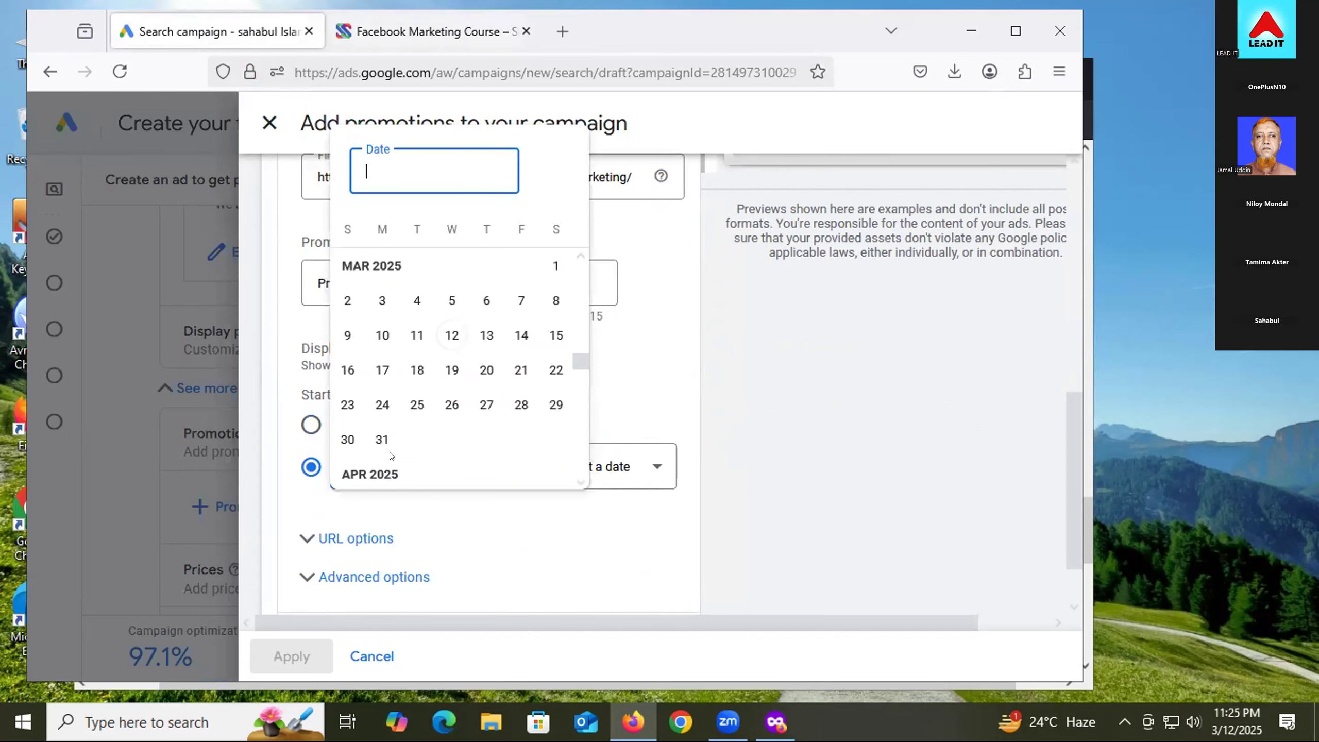
pyautogui.click(452, 335)
pyautogui.click(636, 456)
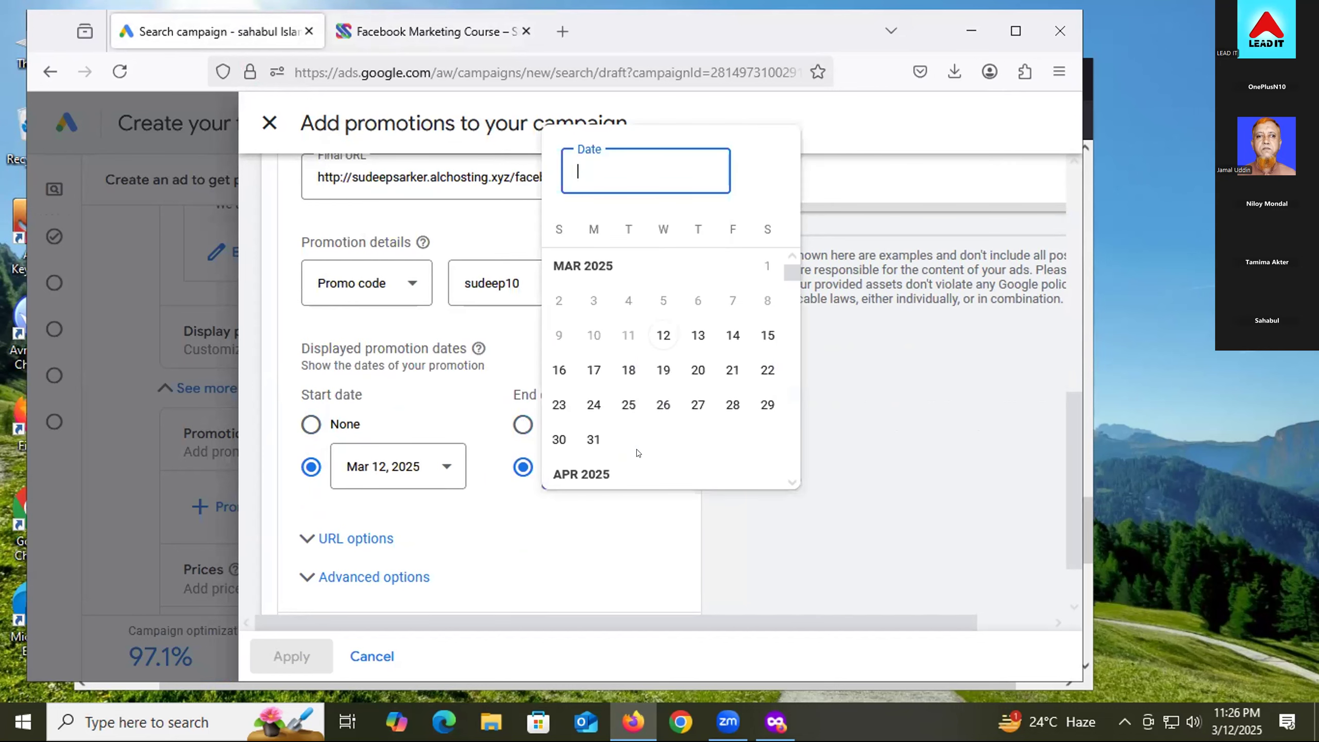
pyautogui.click(768, 335)
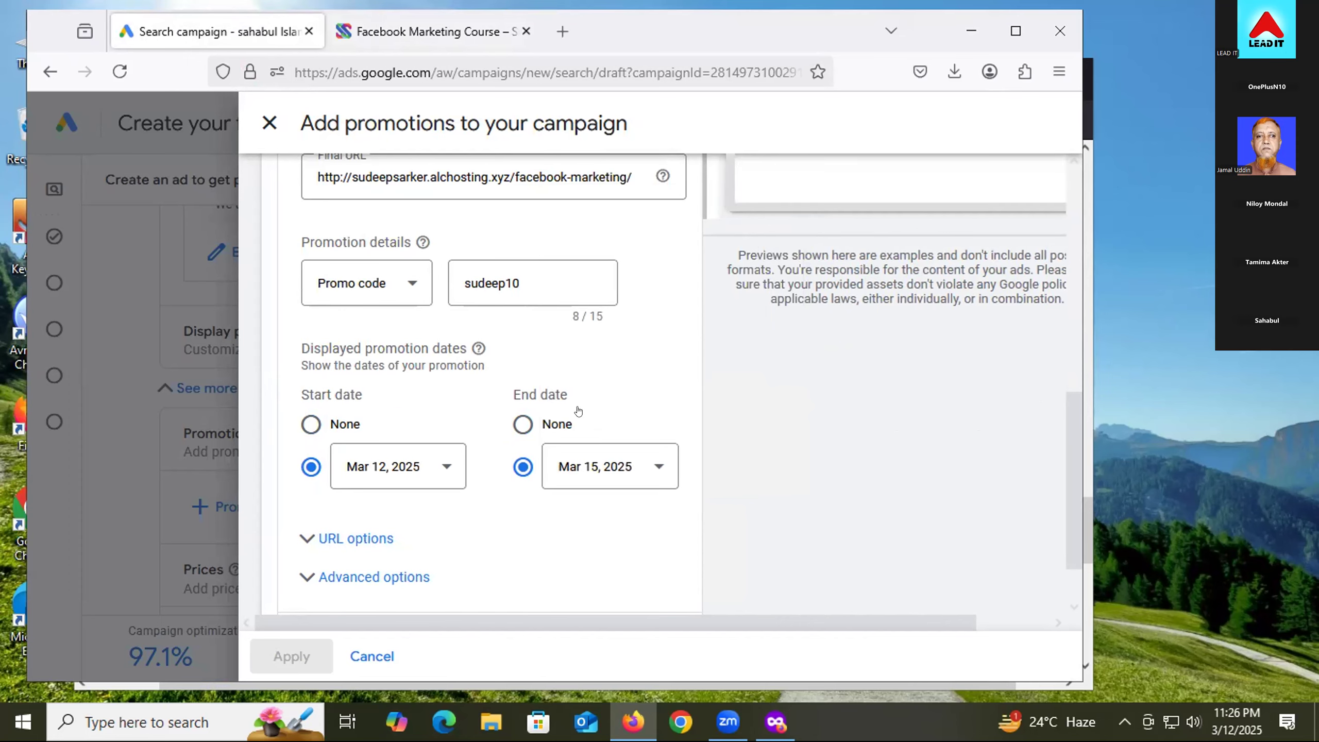
pyautogui.scroll(3, 577, 413)
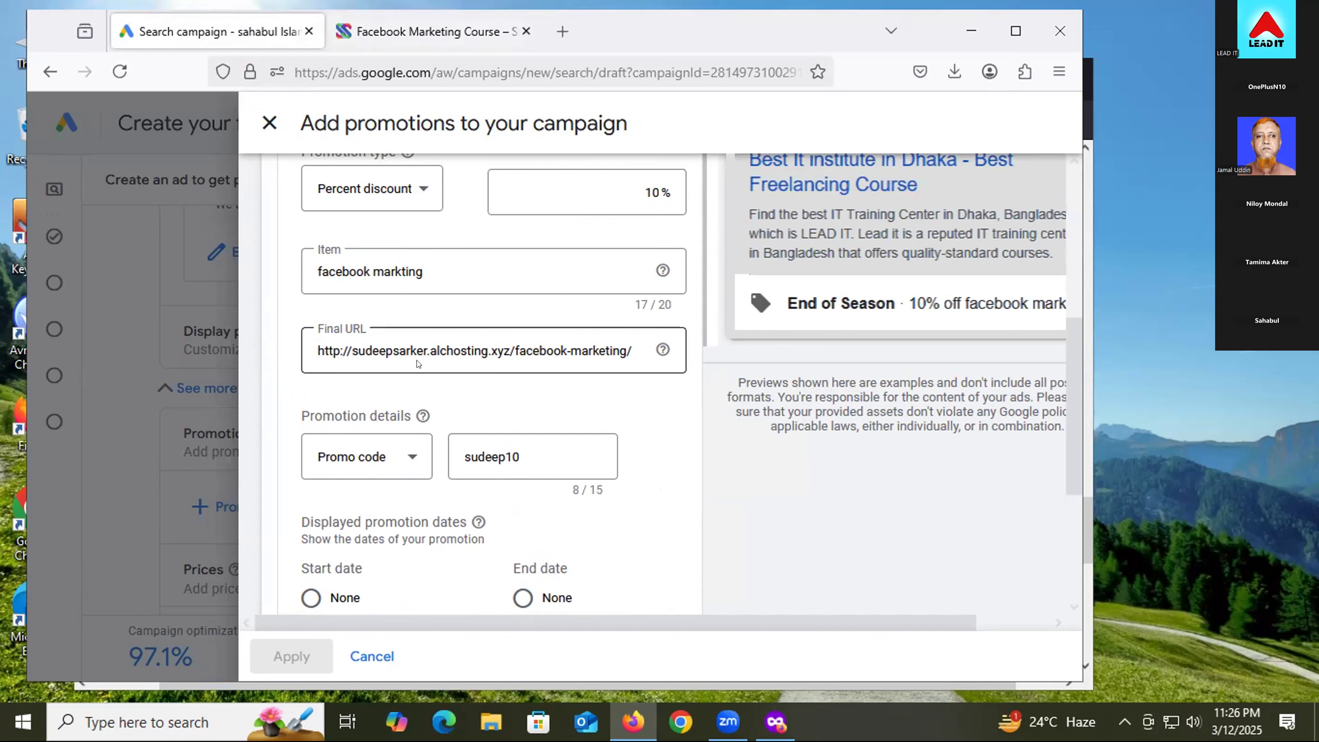
pyautogui.scroll(-5, 416, 364)
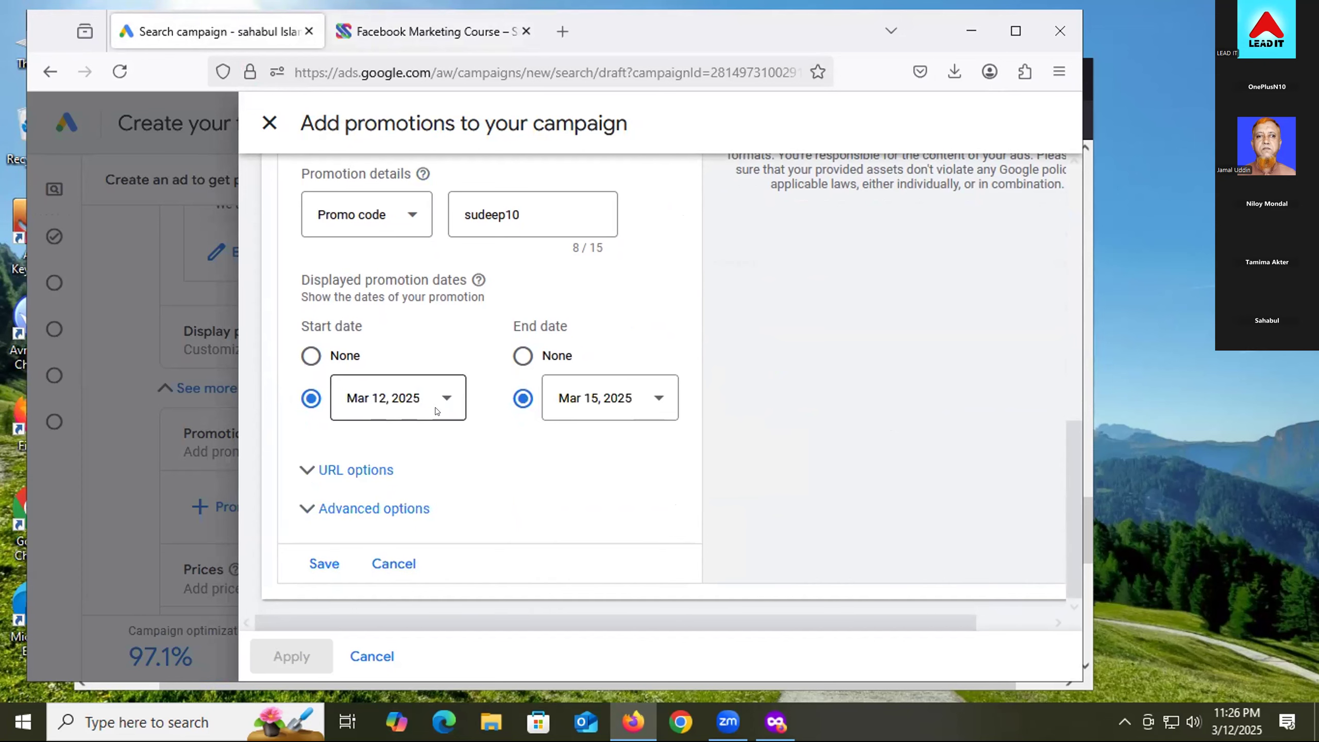
# - Save the End of Season promotion and apply it to the campaign
pyautogui.click(326, 565)
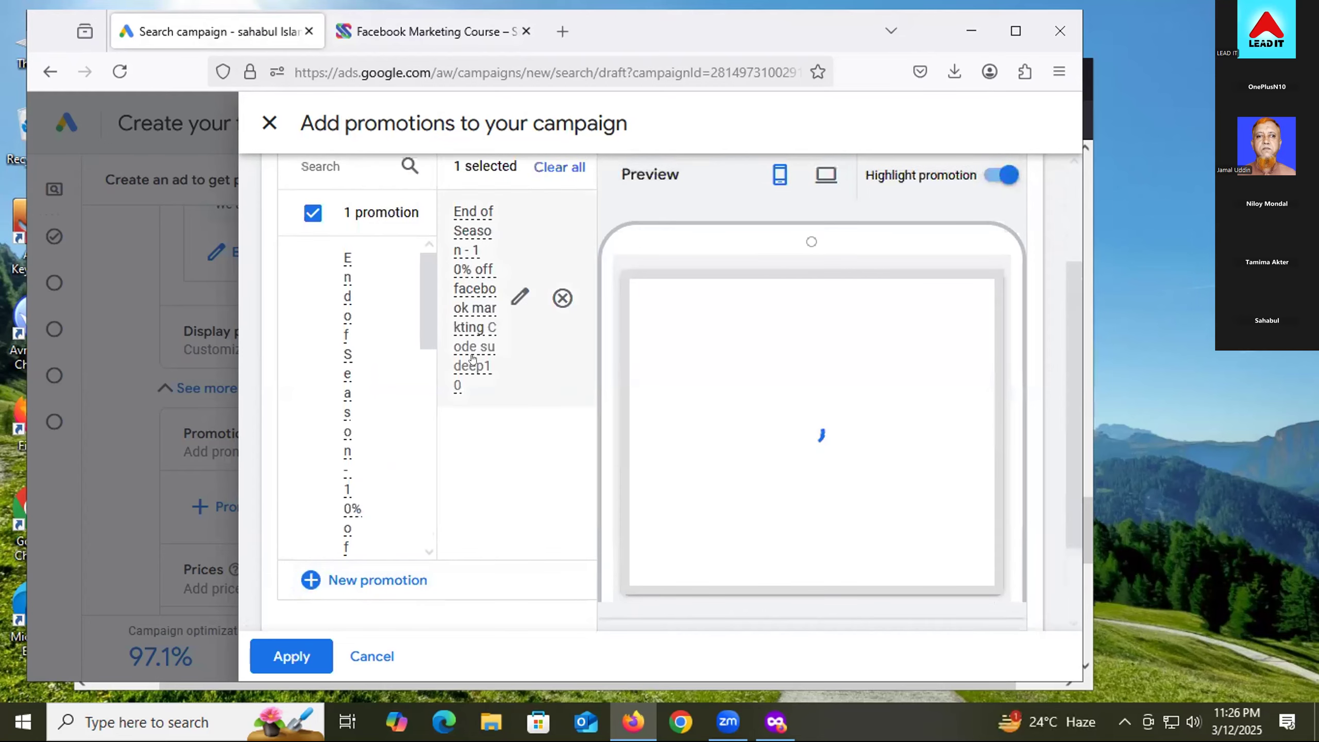
pyautogui.scroll(-3, 331, 473)
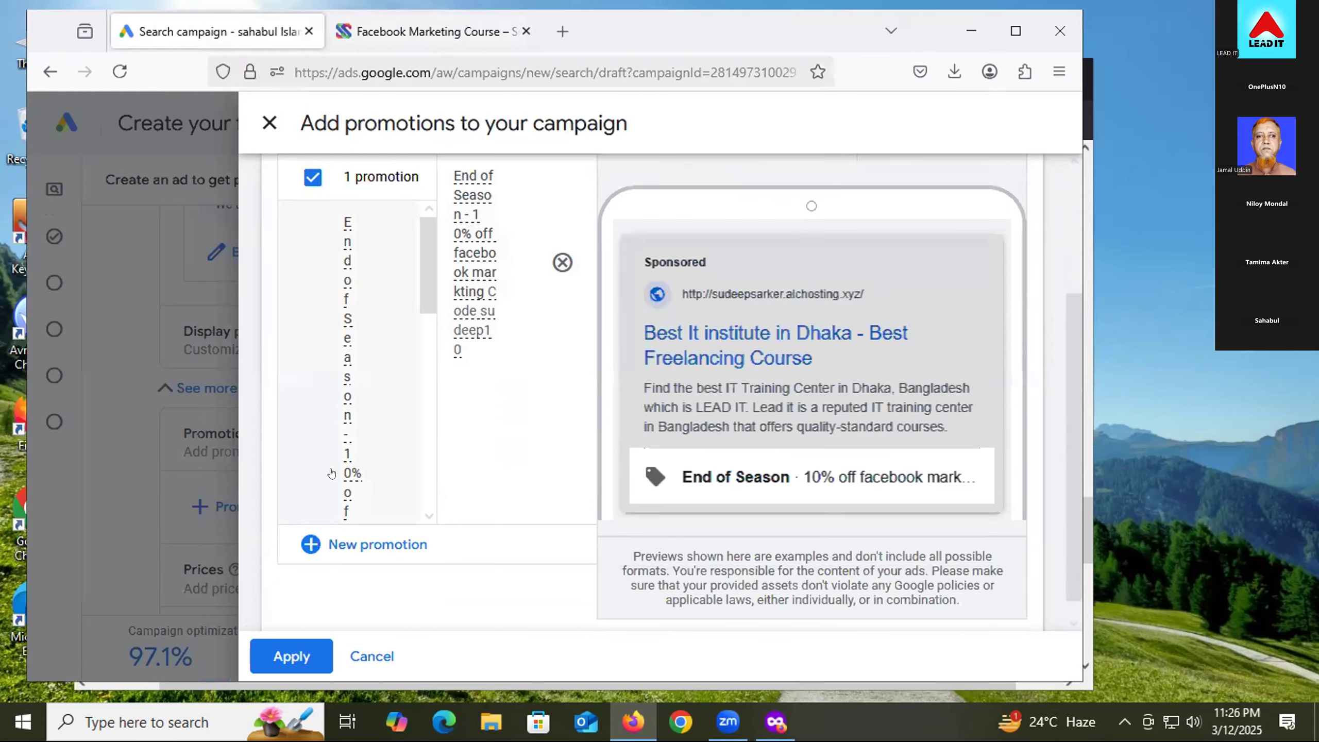
pyautogui.click(291, 656)
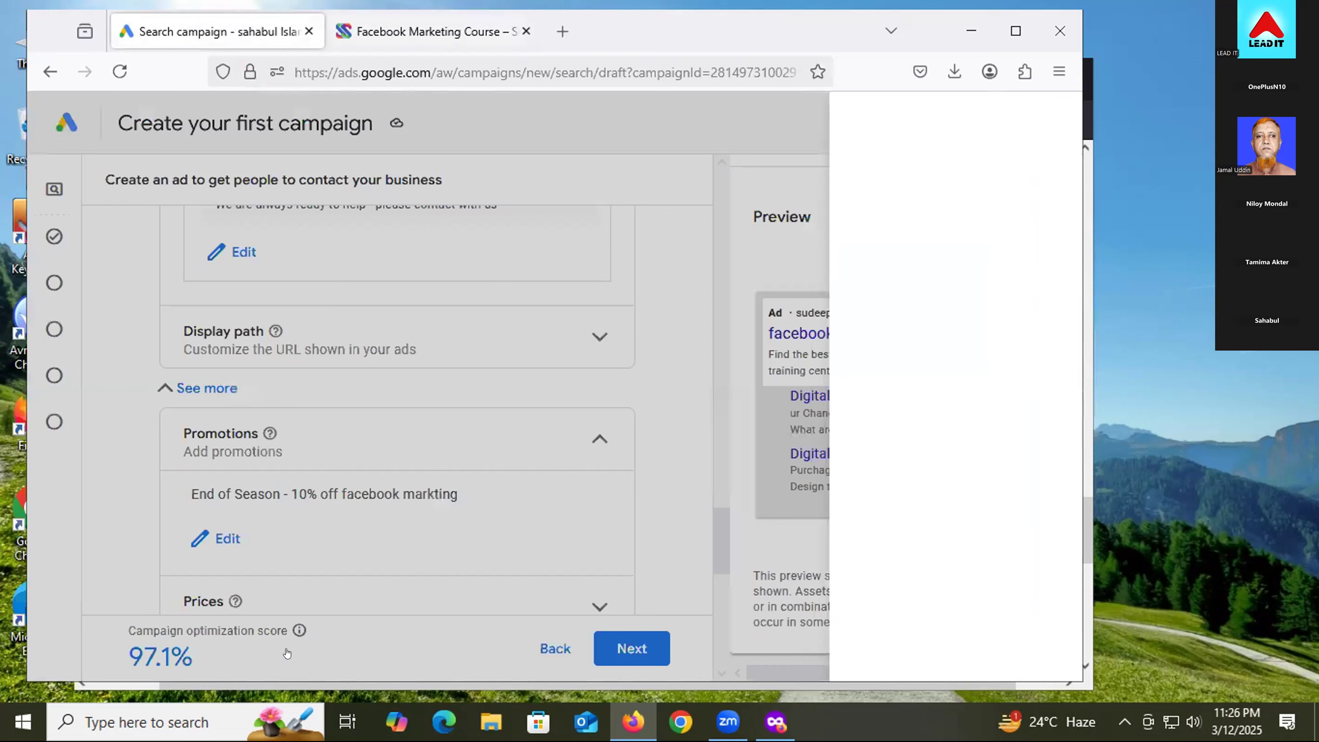
pyautogui.scroll(-2, 359, 413)
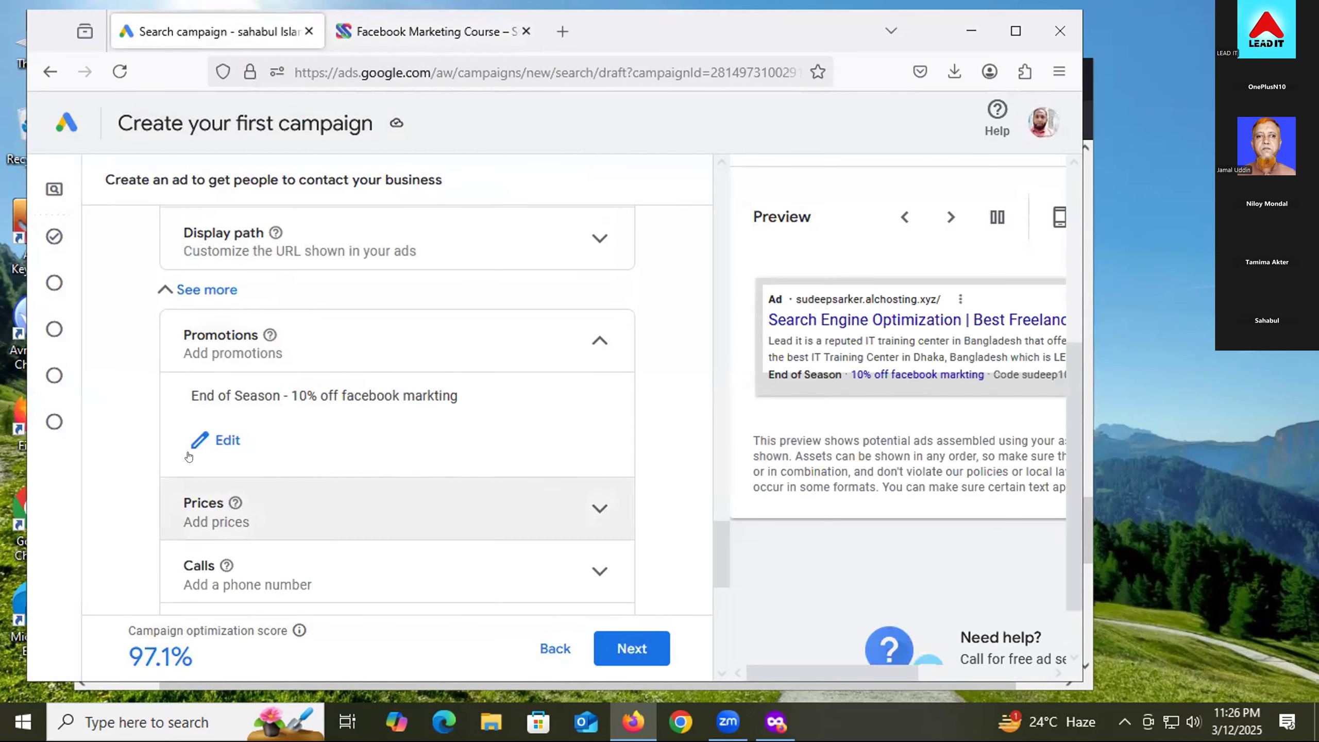
# - Examine the ad's descriptions, sitelinks, promotion and the remaining asset types on offer
pyautogui.scroll(-4, 189, 452)
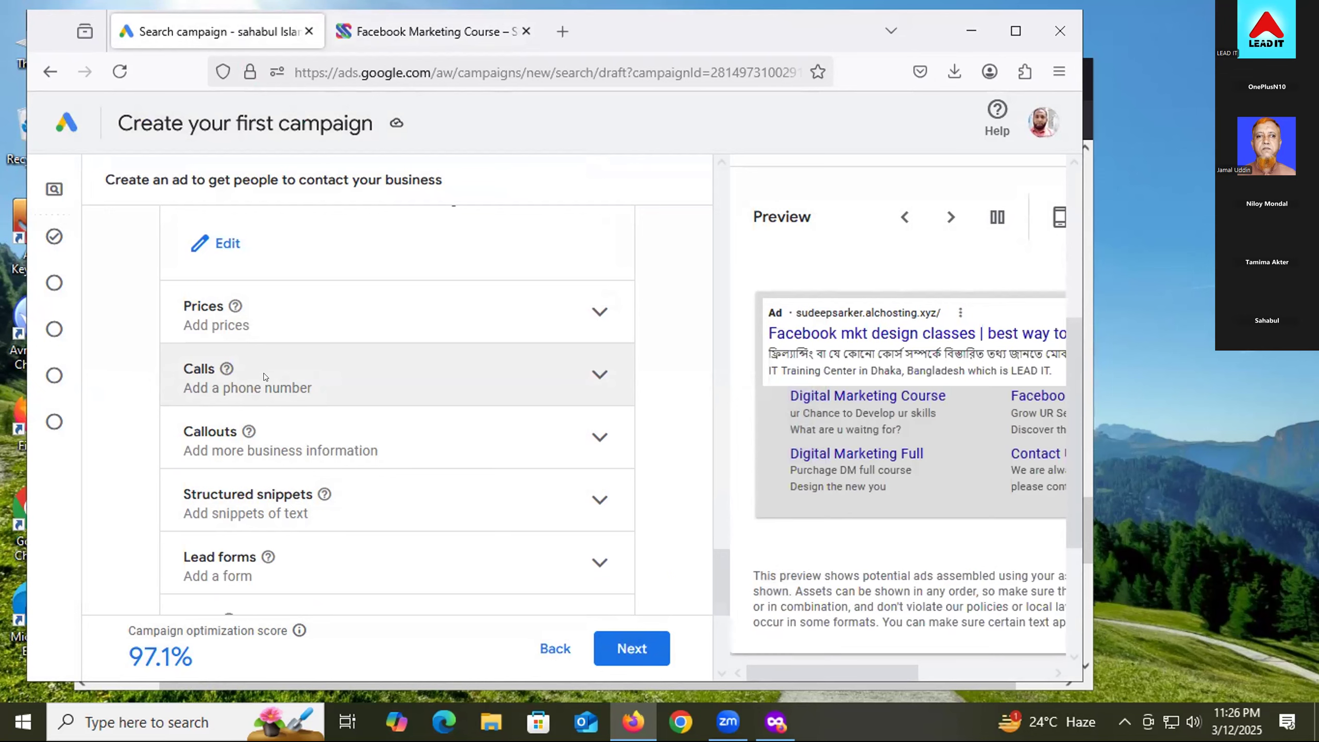
pyautogui.moveTo(115, 362)
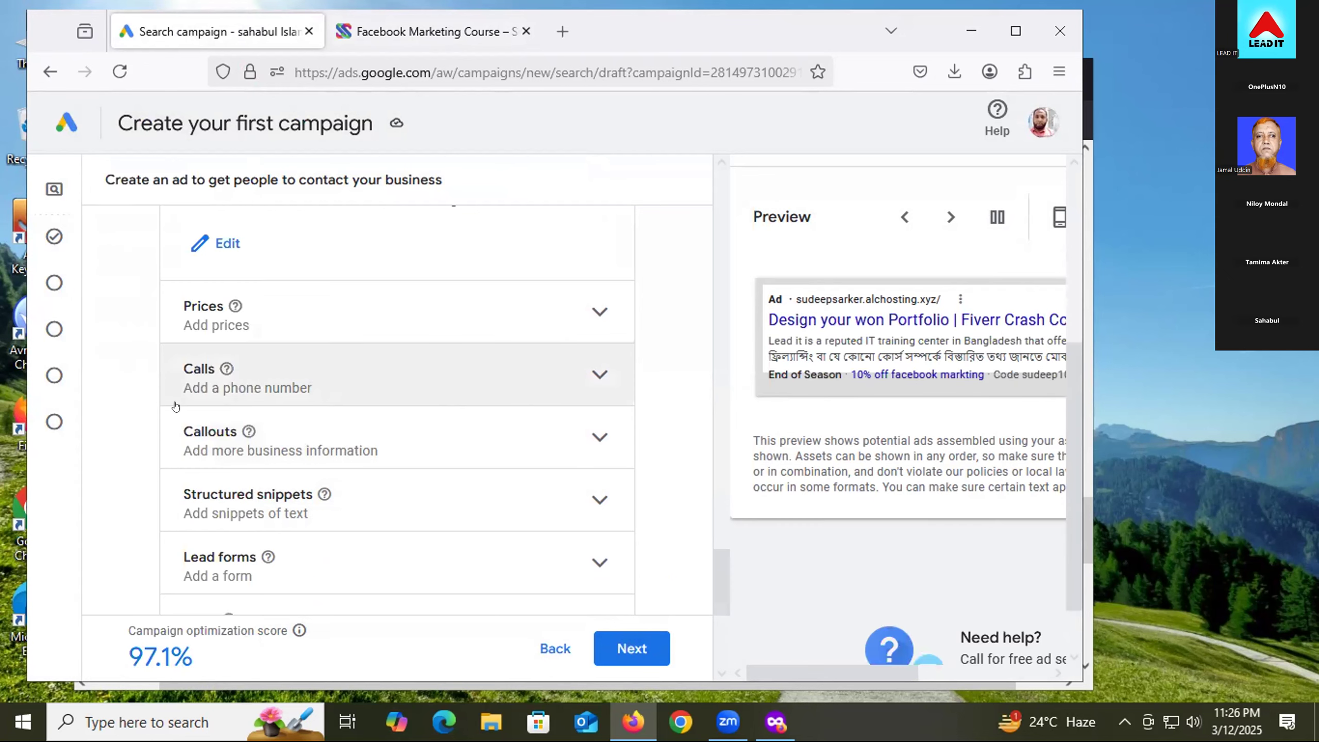
pyautogui.scroll(2, 200, 453)
pyautogui.scroll(8, 145, 465)
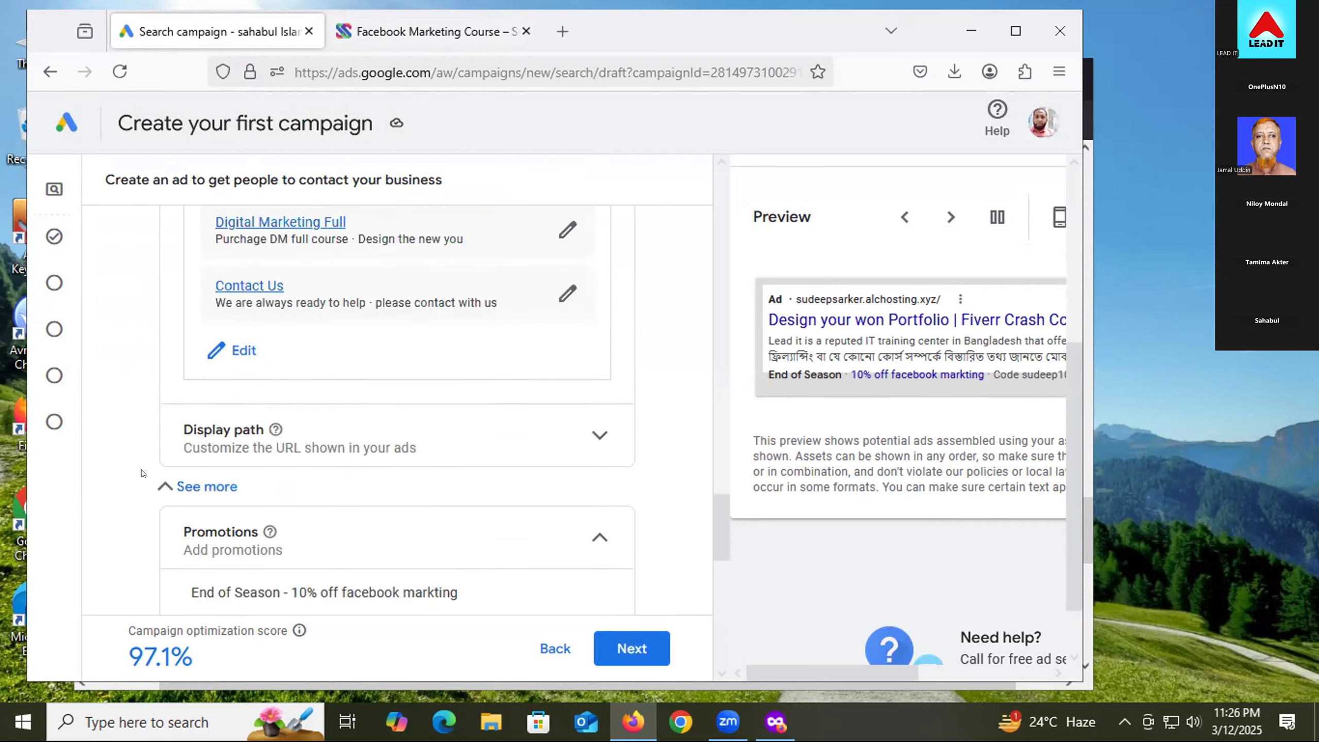
pyautogui.scroll(5, 145, 466)
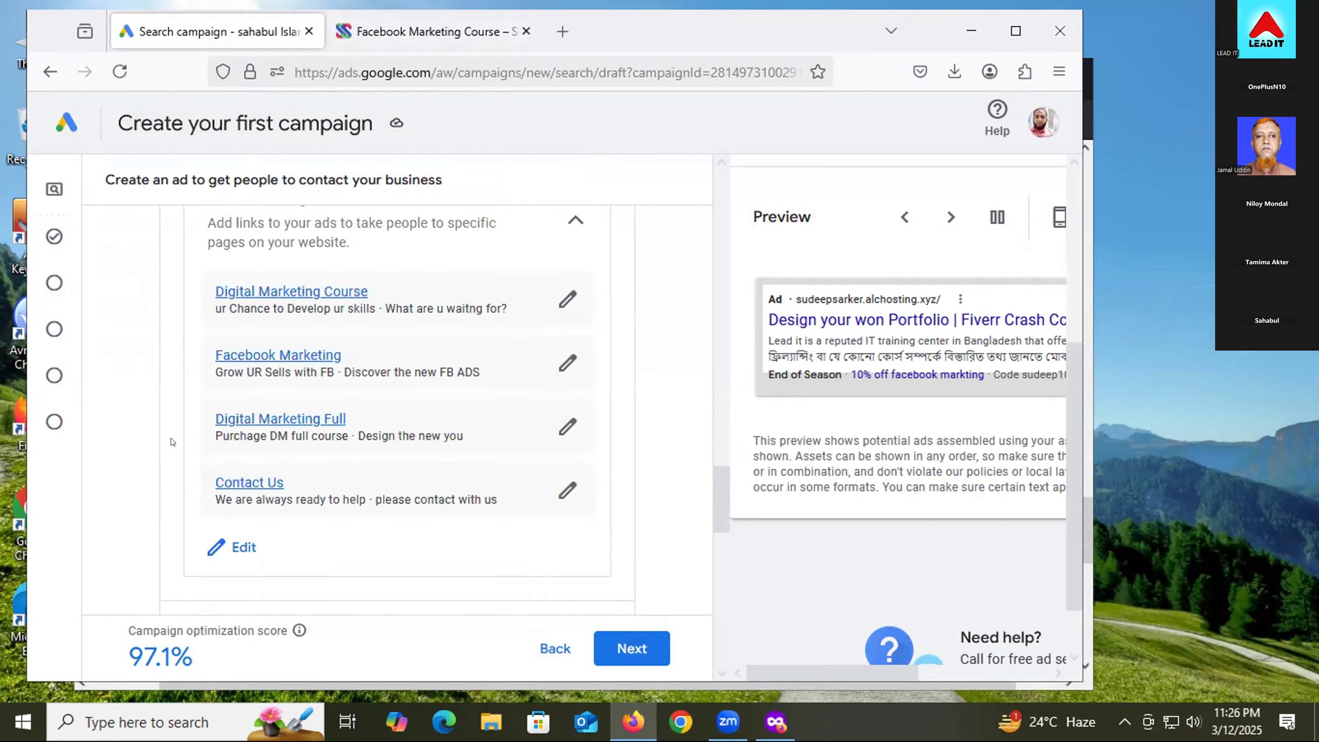
pyautogui.scroll(4, 148, 395)
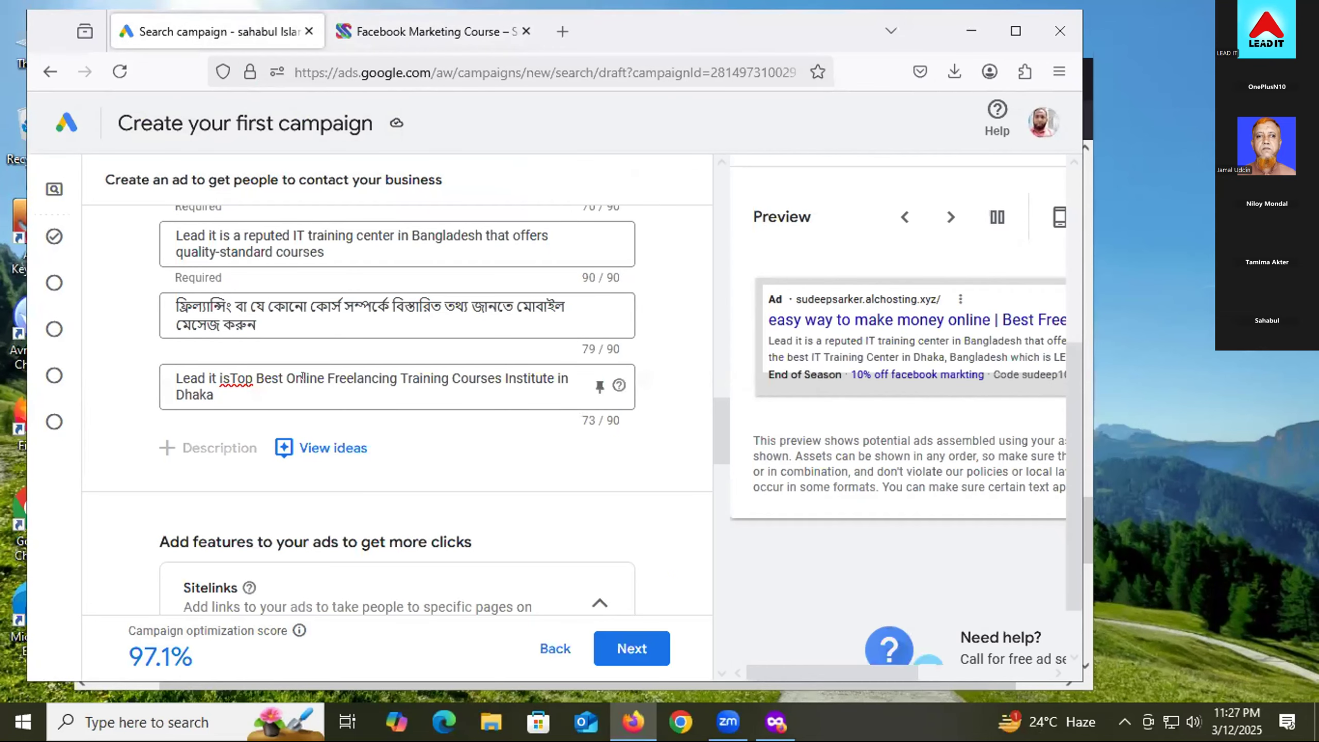
pyautogui.scroll(-12, 189, 453)
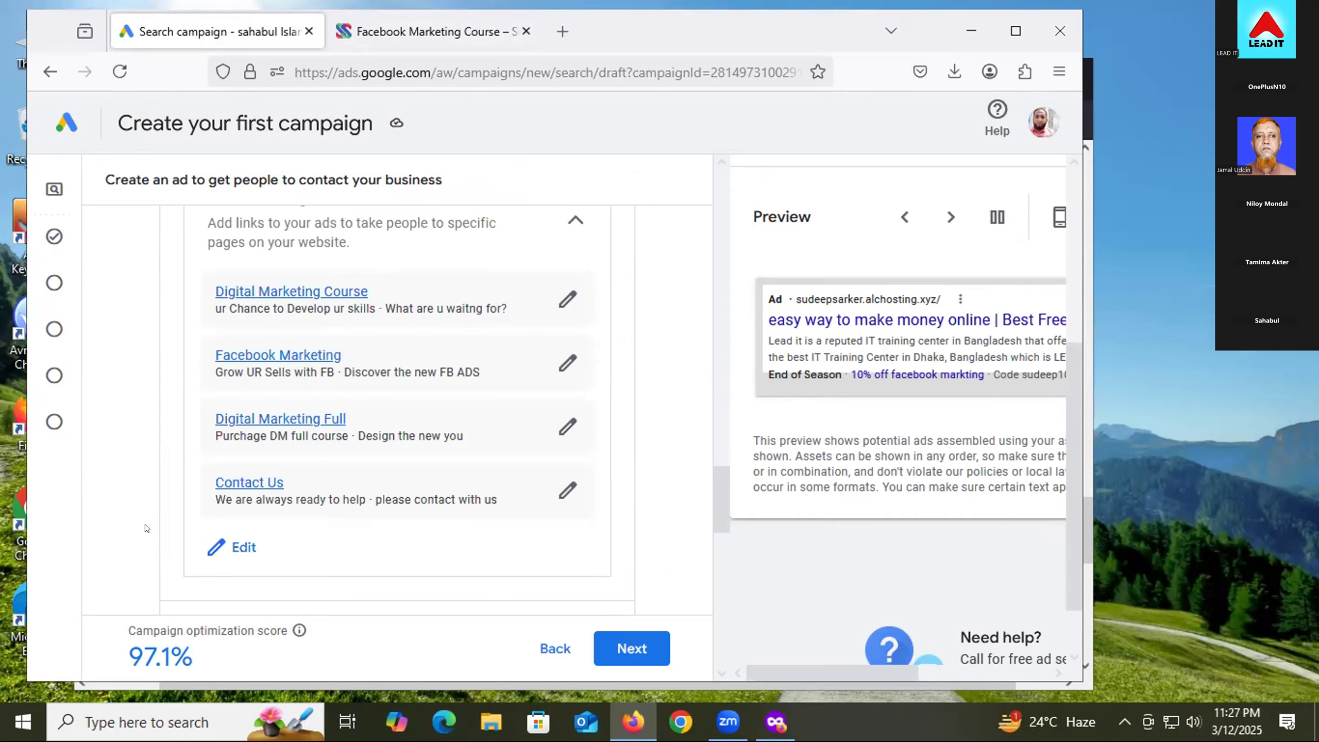
pyautogui.scroll(-5, 145, 528)
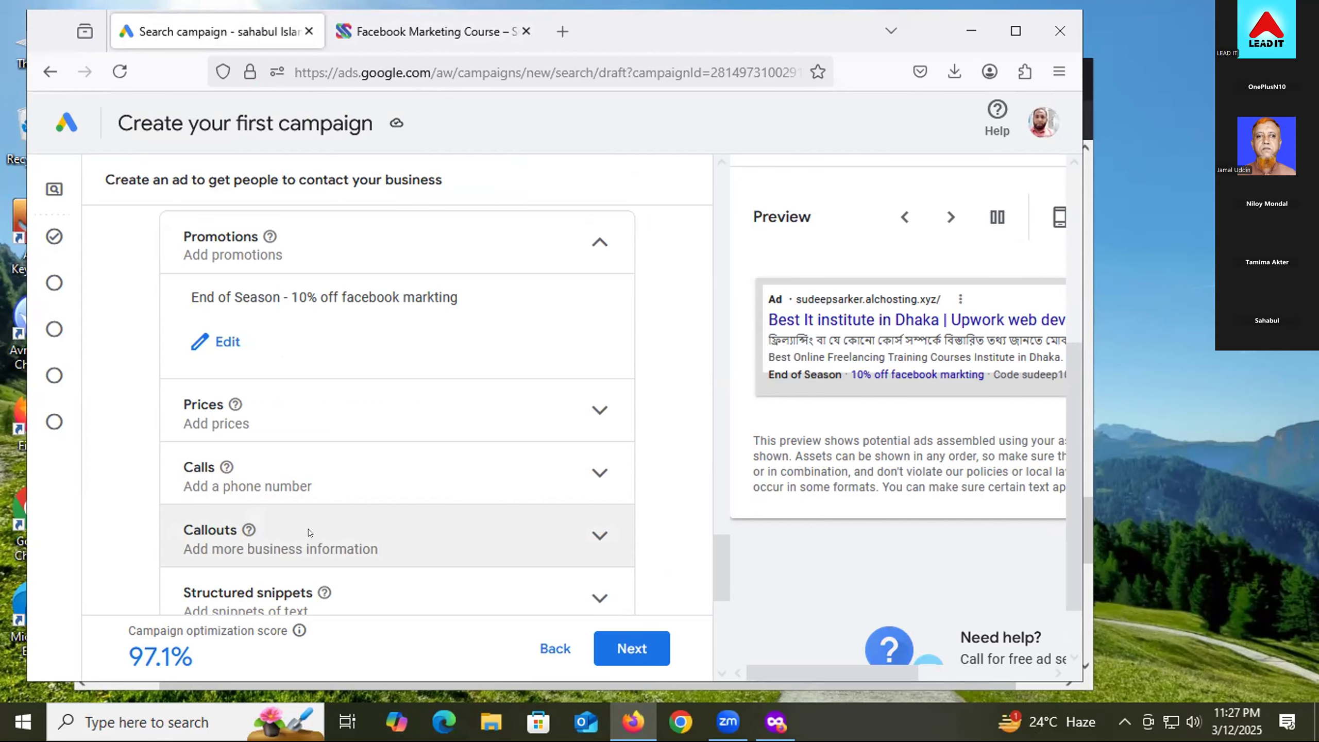
# - Start adding callouts to the campaign and enter "We are providing SEO tool" as callout text 1
pyautogui.click(297, 541)
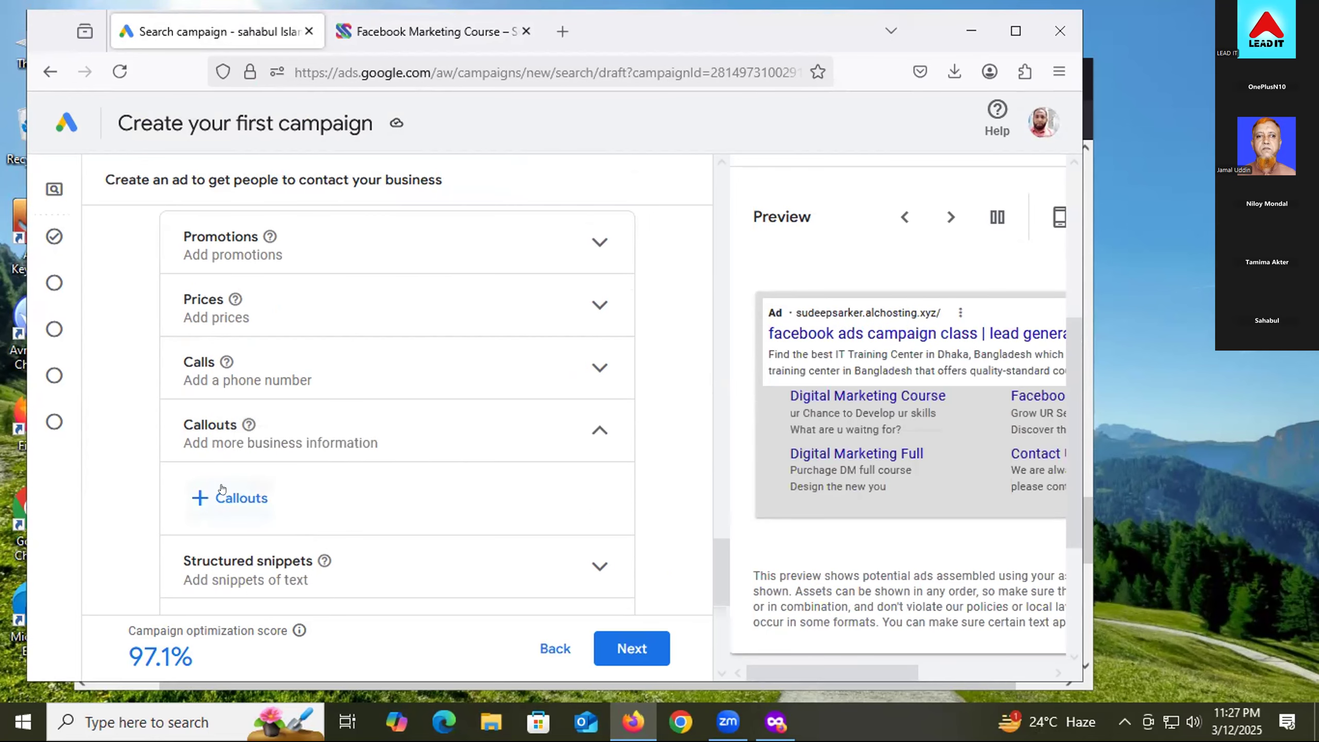
pyautogui.click(244, 497)
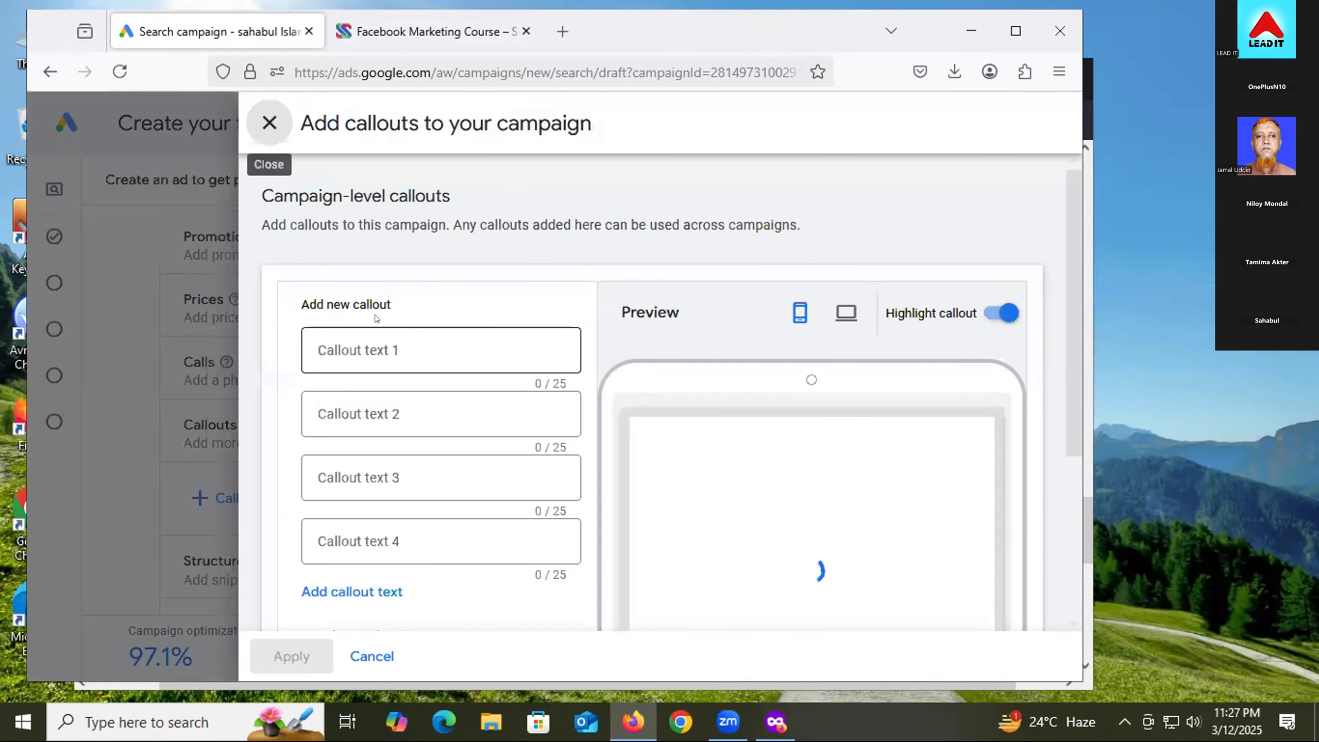
pyautogui.click(396, 348)
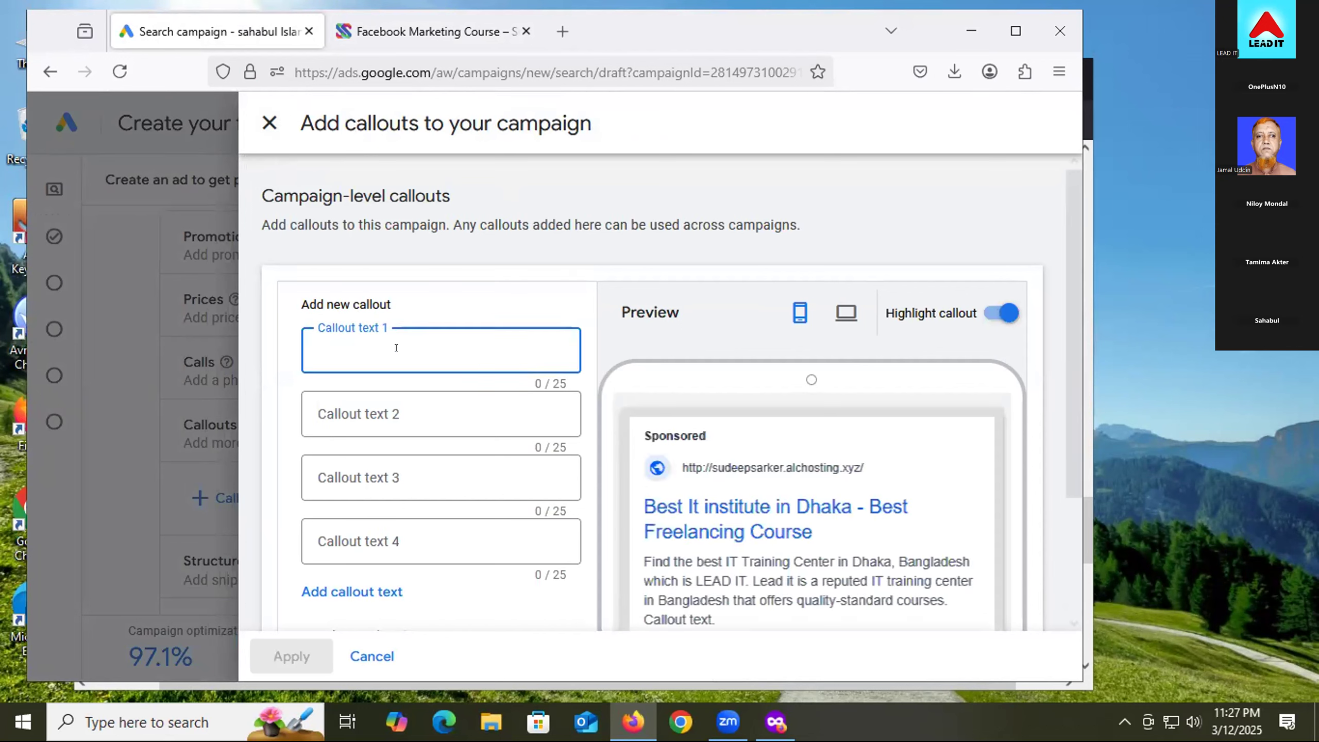
pyautogui.write('We are pro')
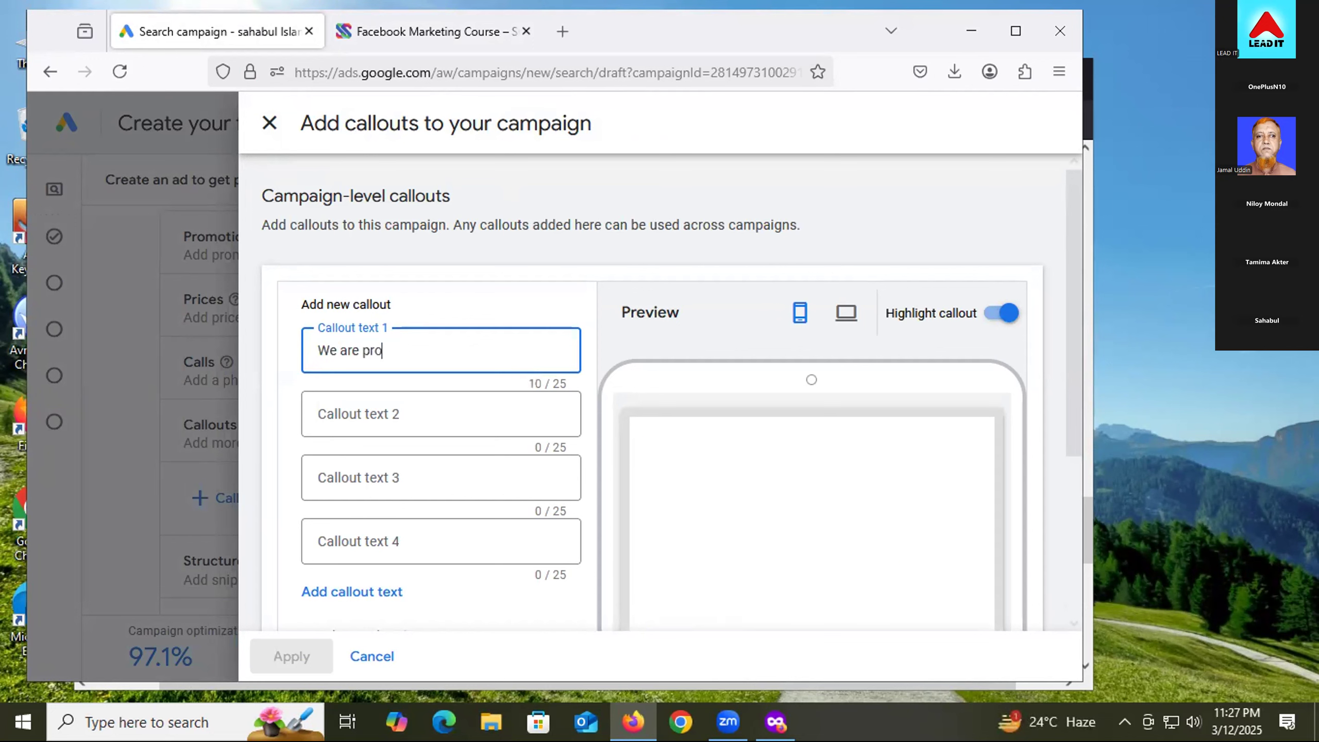
pyautogui.write('viding Se')
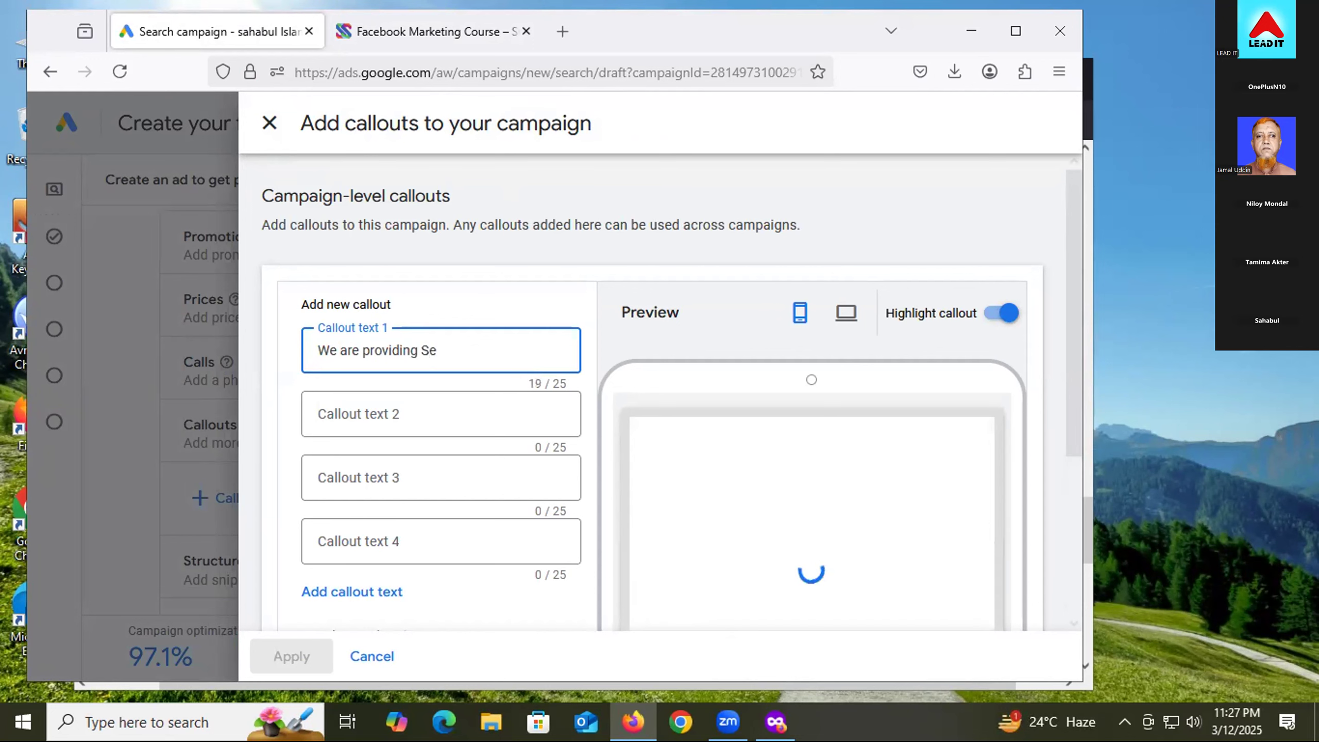
pyautogui.press('BackSpace')
pyautogui.write('EO')
pyautogui.write(' tooleet')
pyautogui.press('BackSpace')
pyautogui.press('BackSpace')
pyautogui.press('BackSpace')
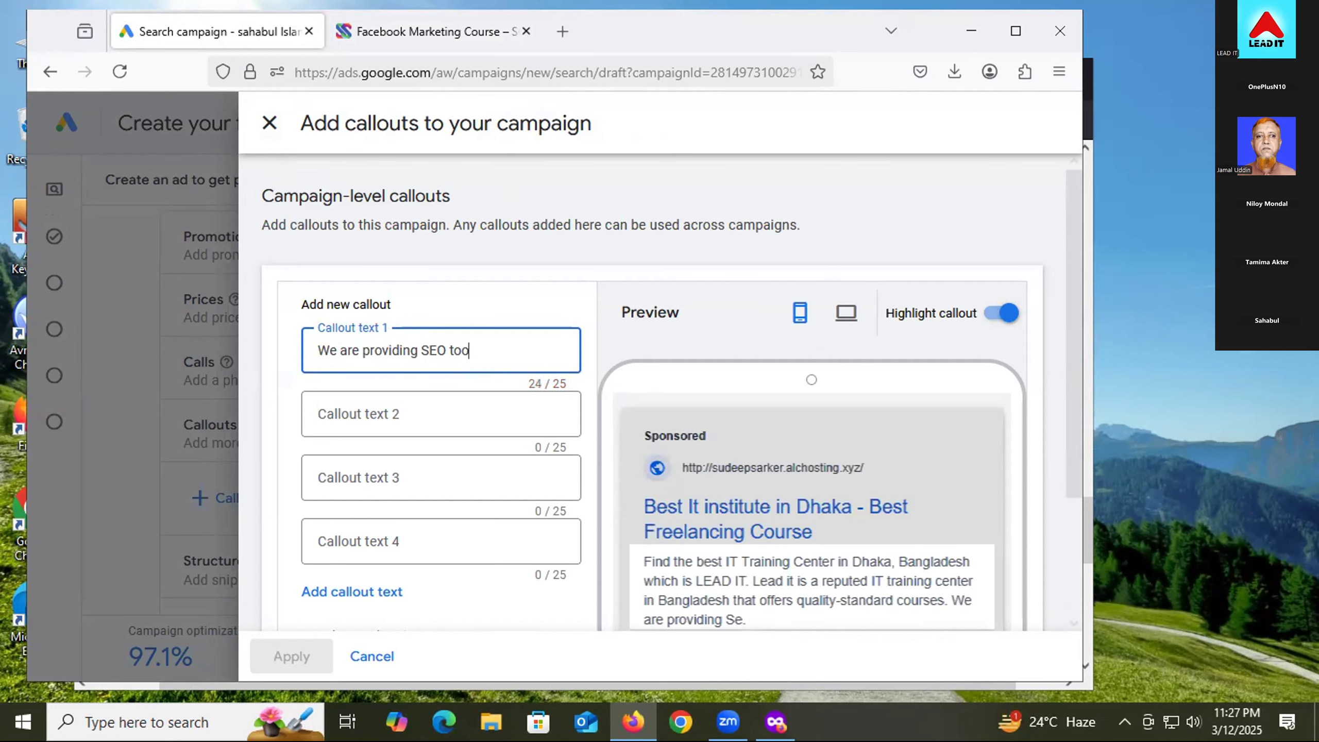
pyautogui.write('ls')
pyautogui.press('BackSpace')
# - Enter "Lead generation class" as callout text 2
pyautogui.click(411, 408)
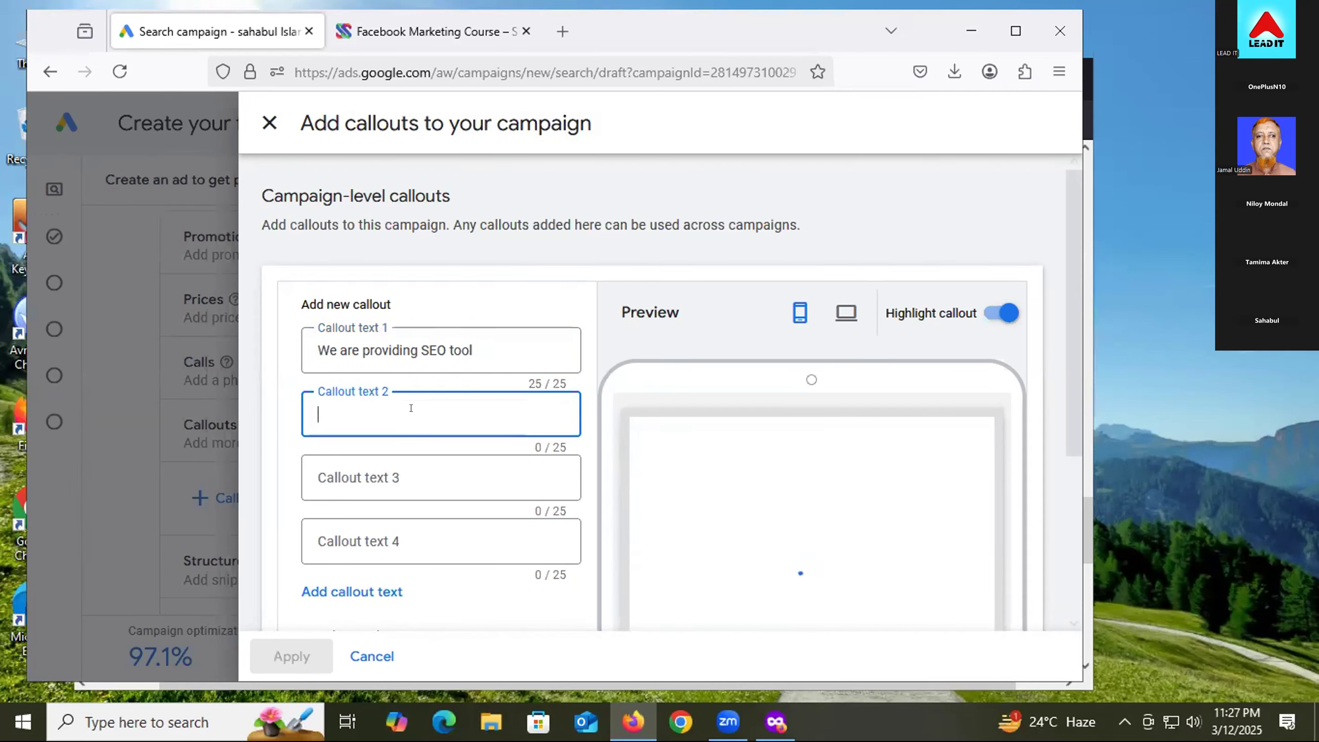
pyautogui.write('Lead genra')
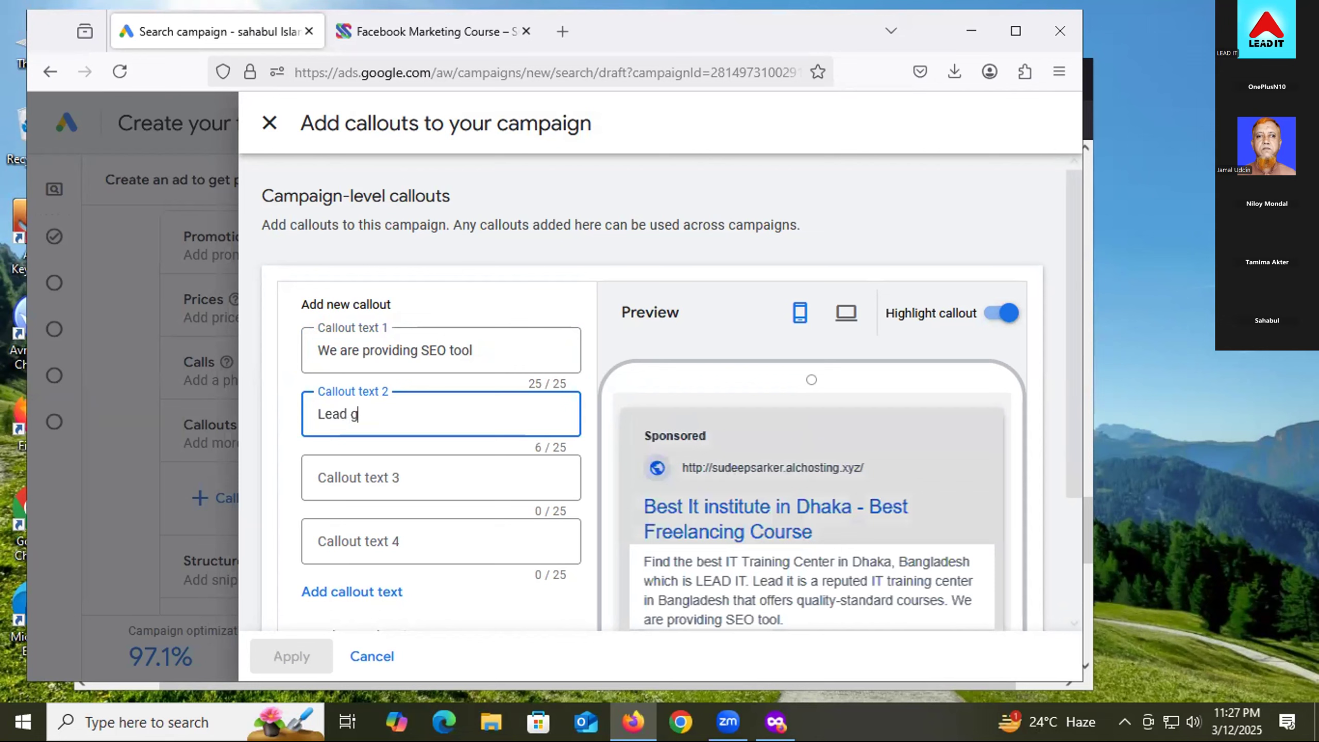
pyautogui.press('BackSpace')
pyautogui.press('BackSpace')
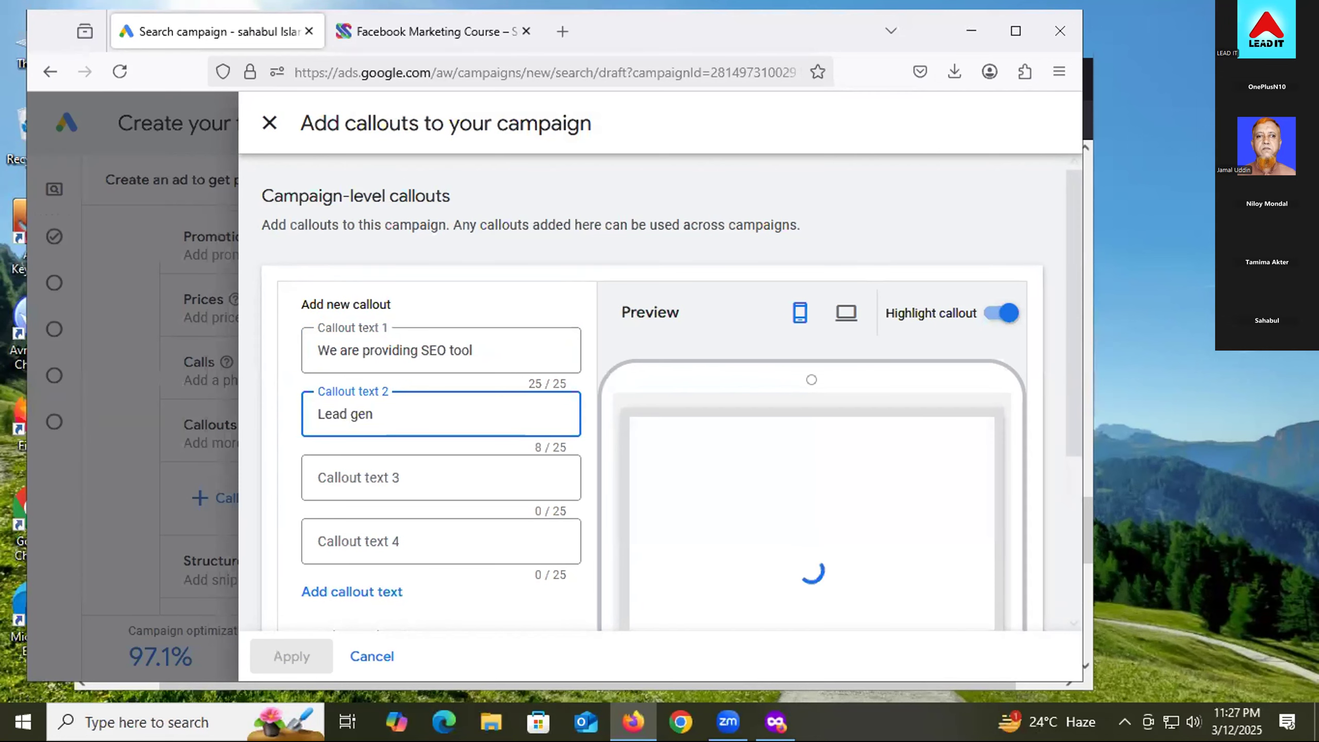
pyautogui.write('eration class')
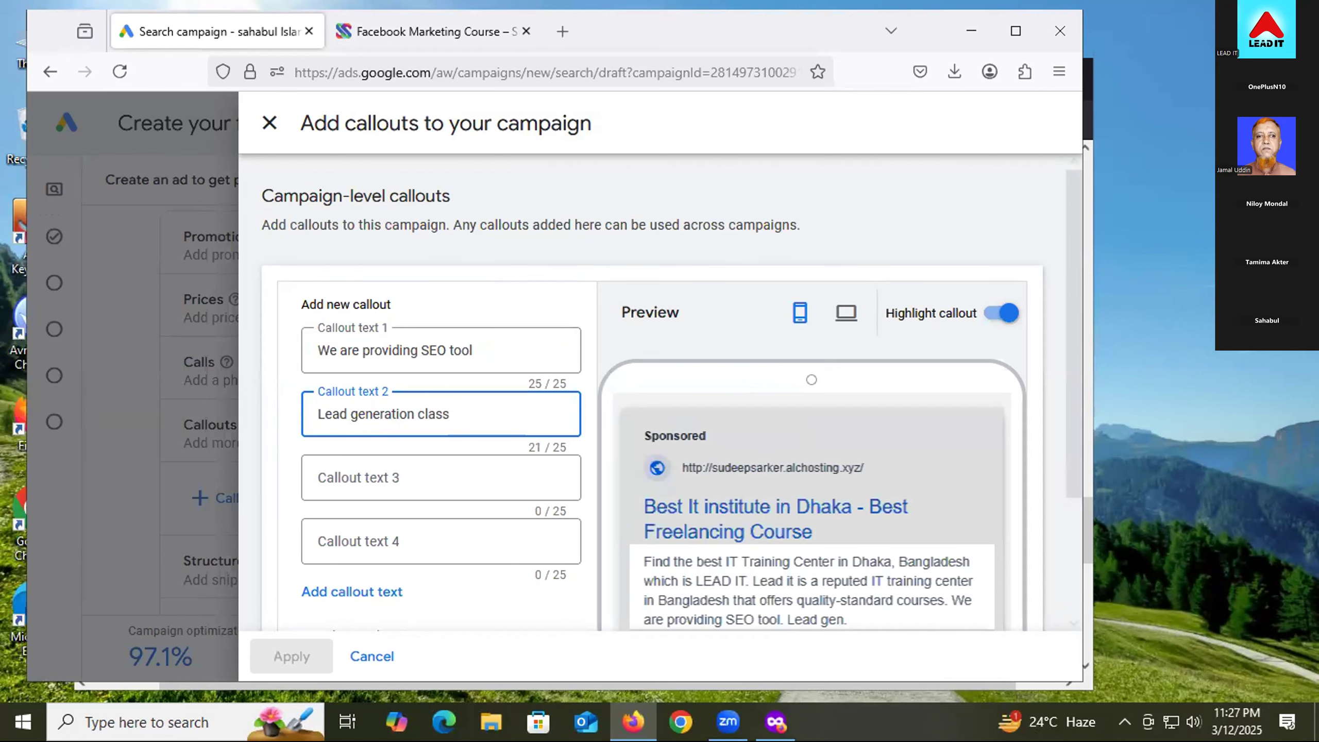
# - Enter "Social Media Marketing" as callout text 3 and "Social Media Advertising" as callout text 4
pyautogui.click(350, 468)
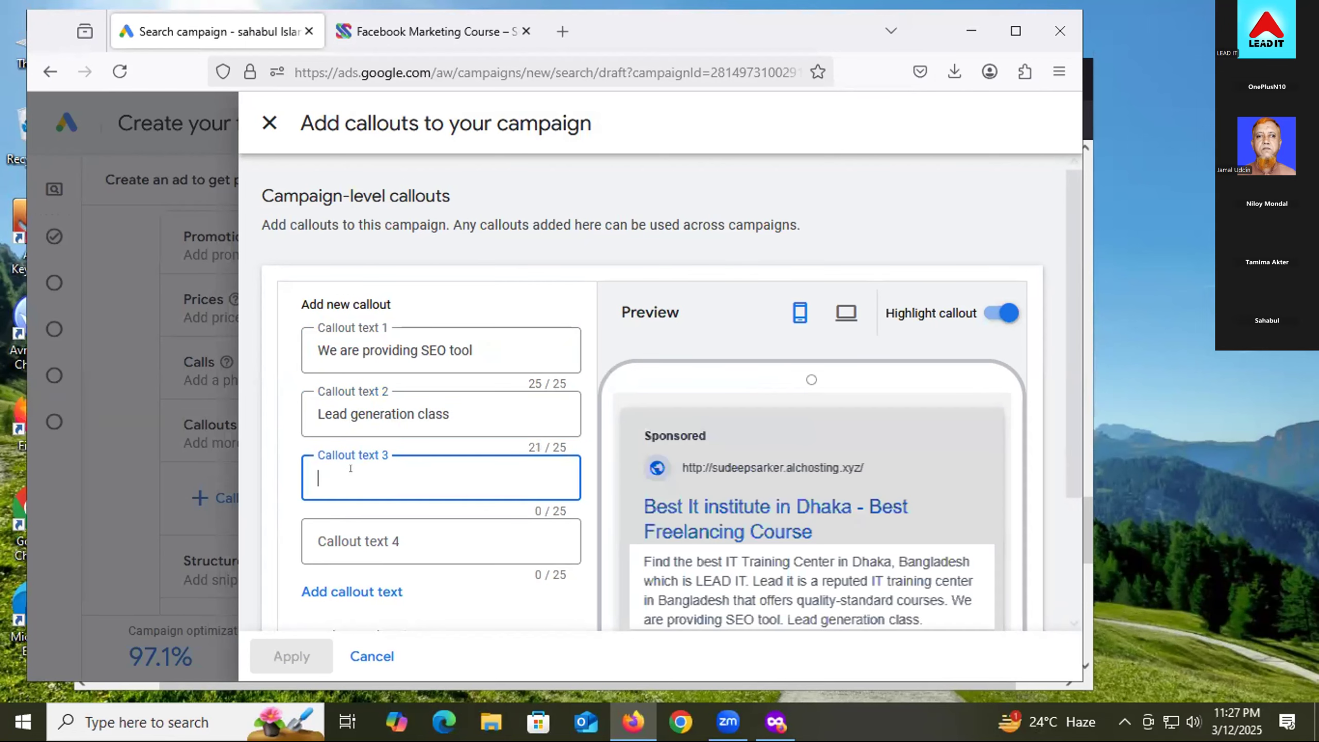
pyautogui.write('Social Media Marketi')
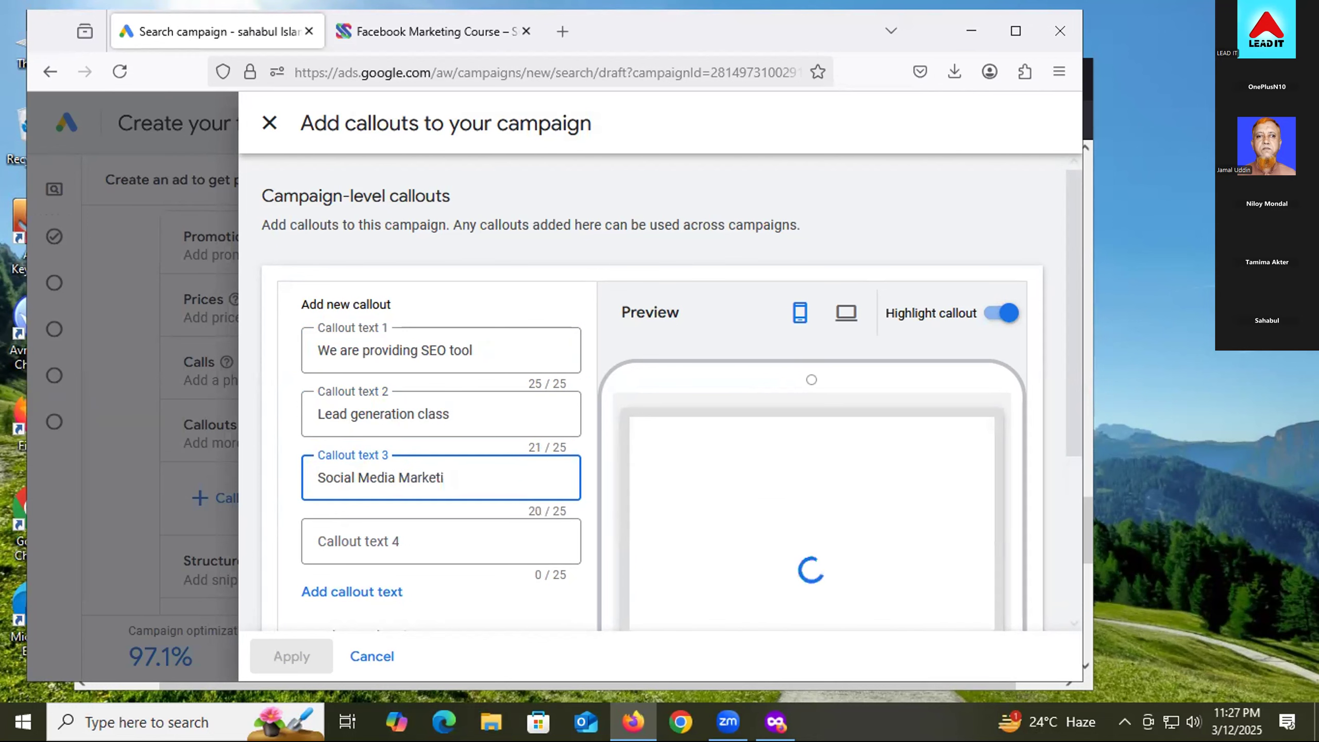
pyautogui.write('ng')
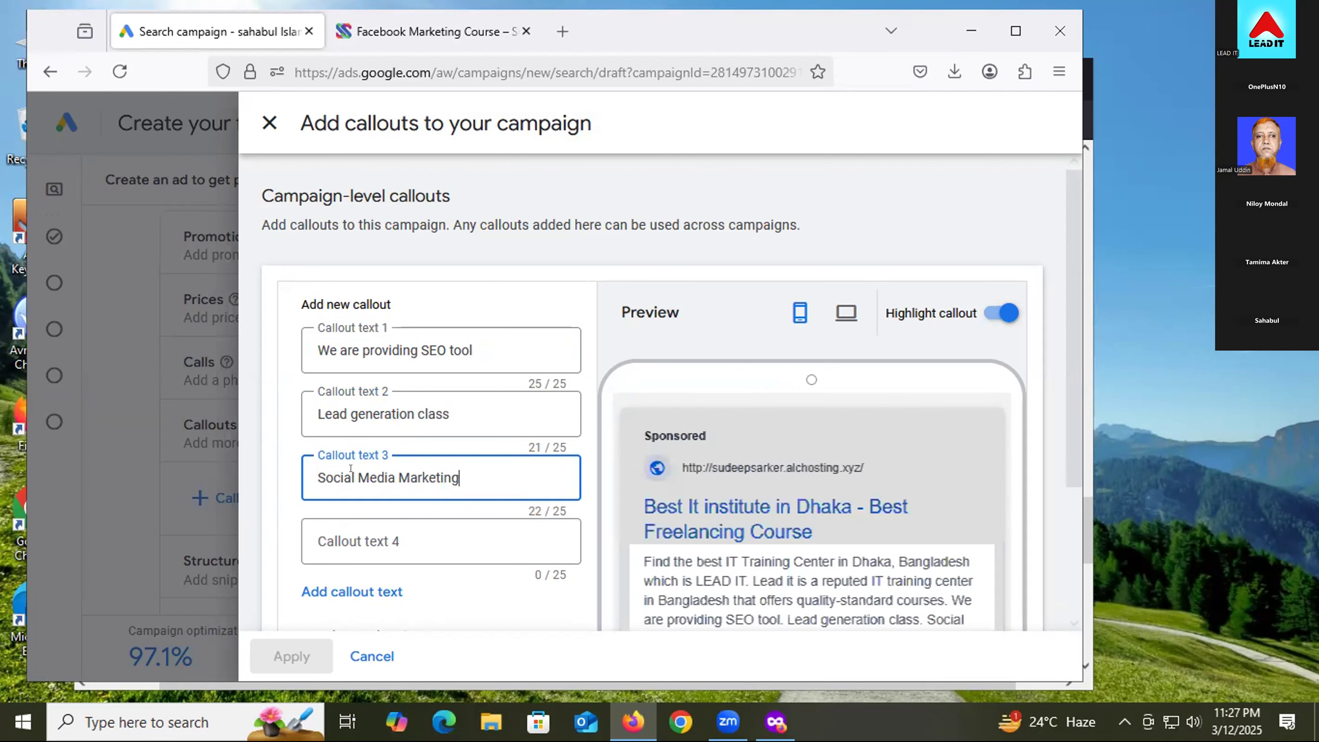
pyautogui.click(396, 534)
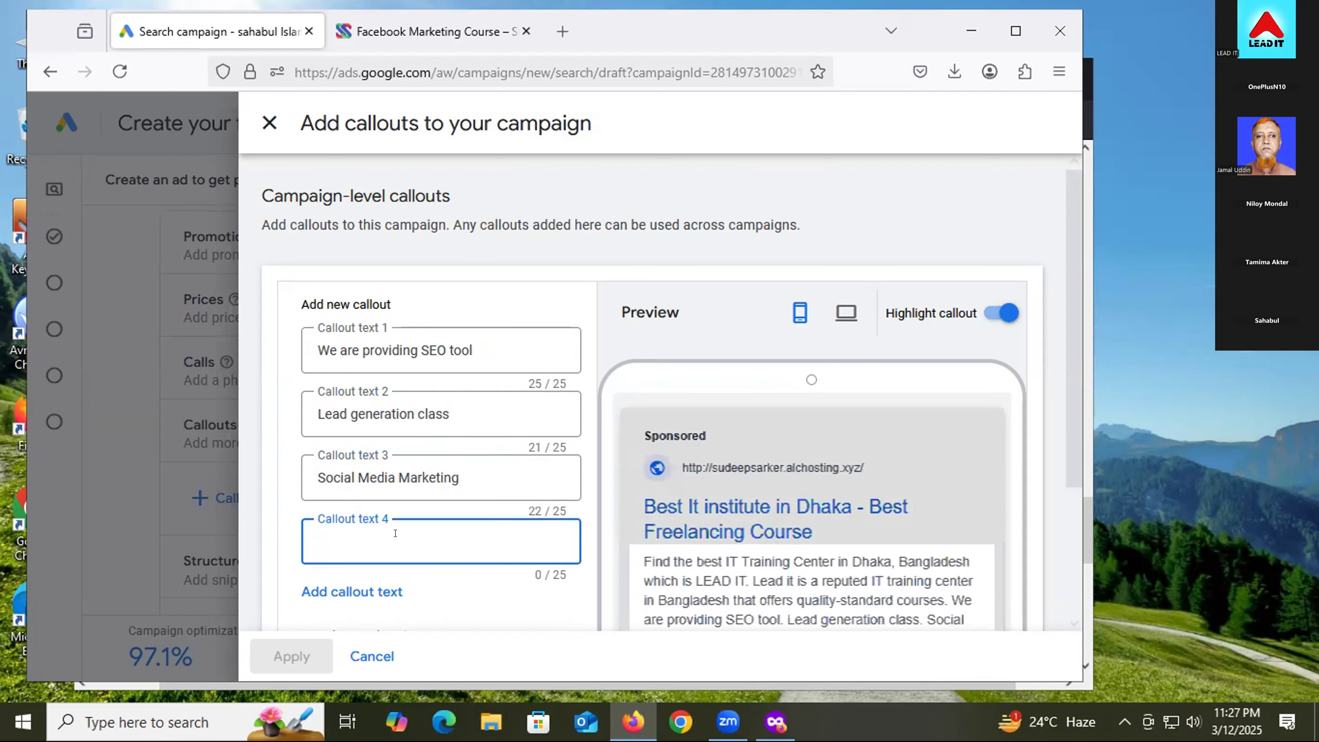
pyautogui.write('Soc')
pyautogui.press('BackSpace')
pyautogui.press('BackSpace')
pyautogui.write('ocial Media Advertising')
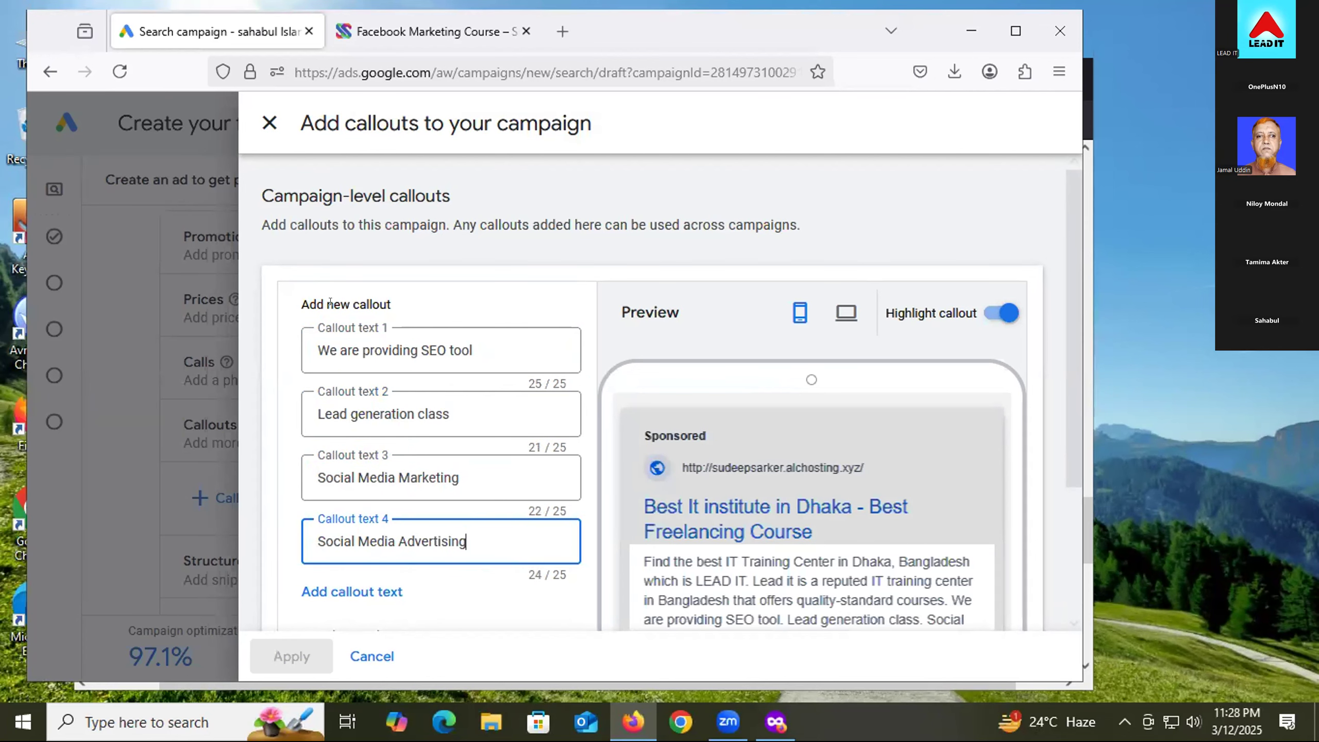
# - Save the four callouts and apply them to the campaign
pyautogui.scroll(-2, 534, 348)
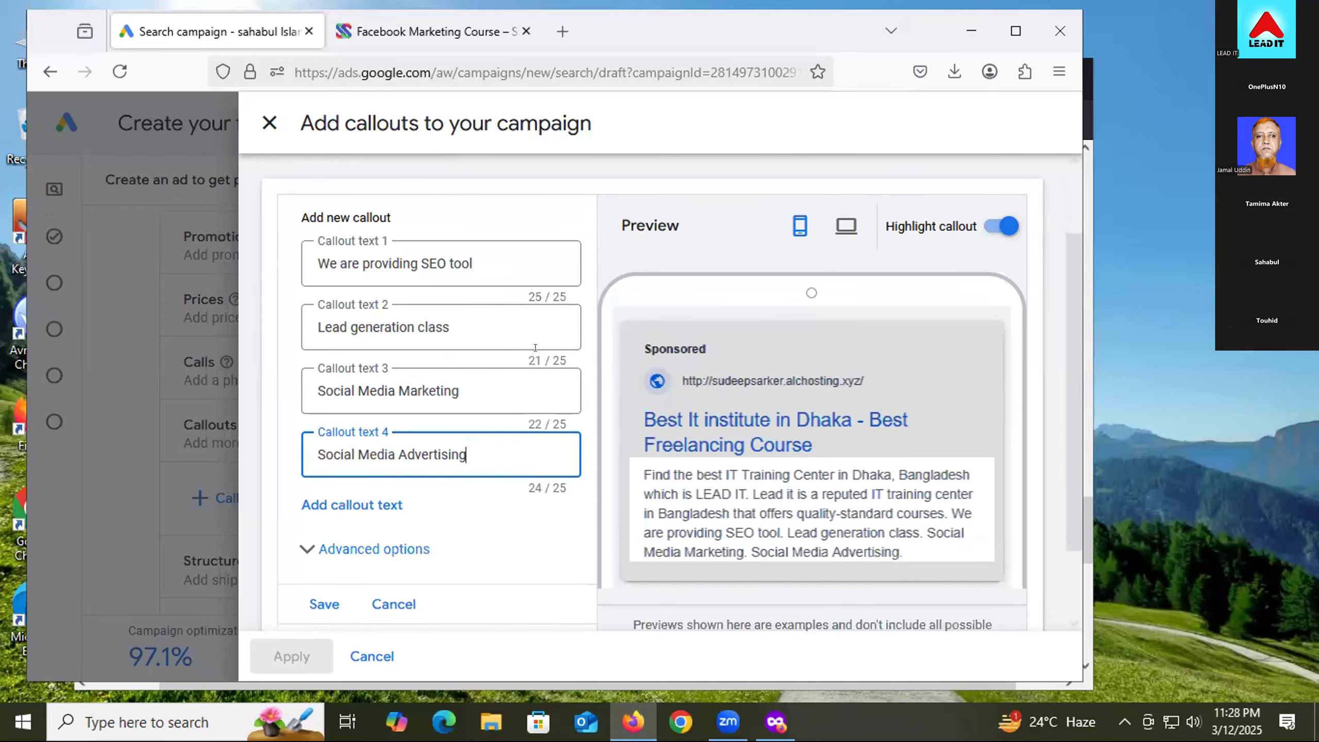
pyautogui.scroll(-2, 534, 348)
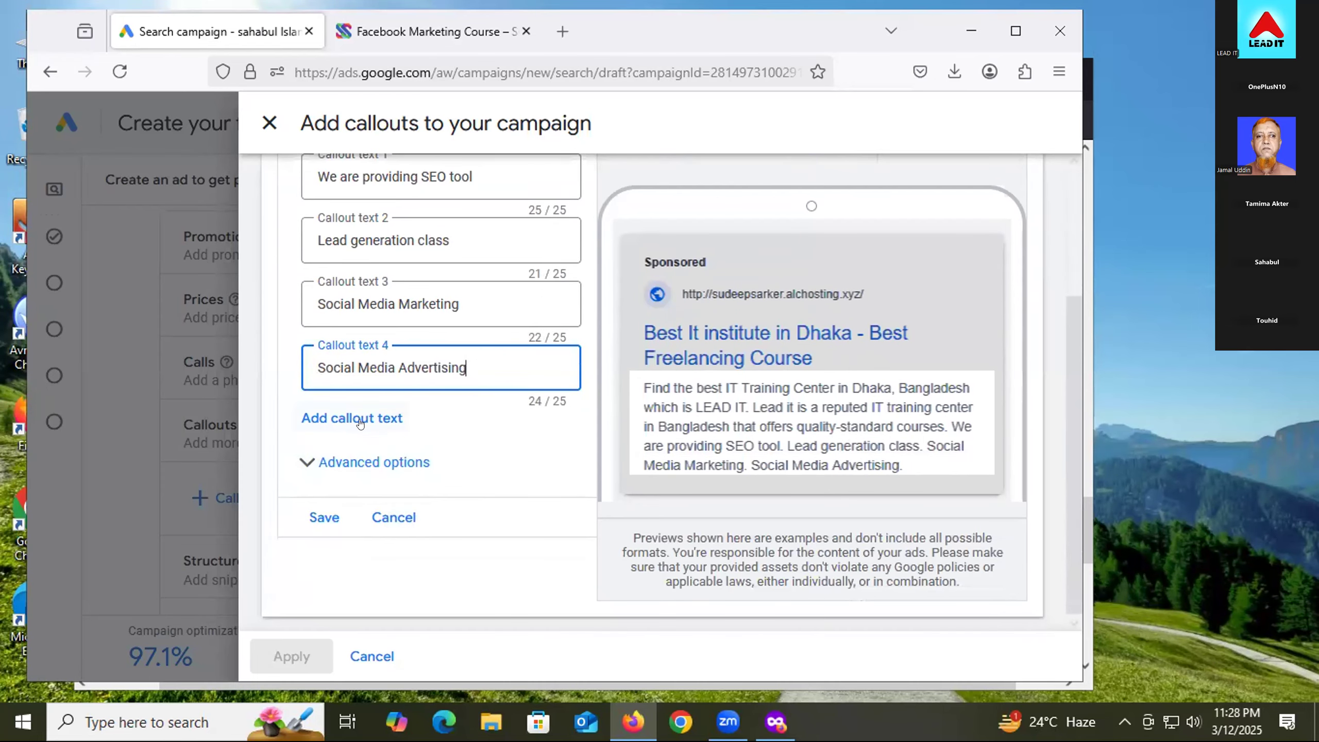
pyautogui.click(774, 377)
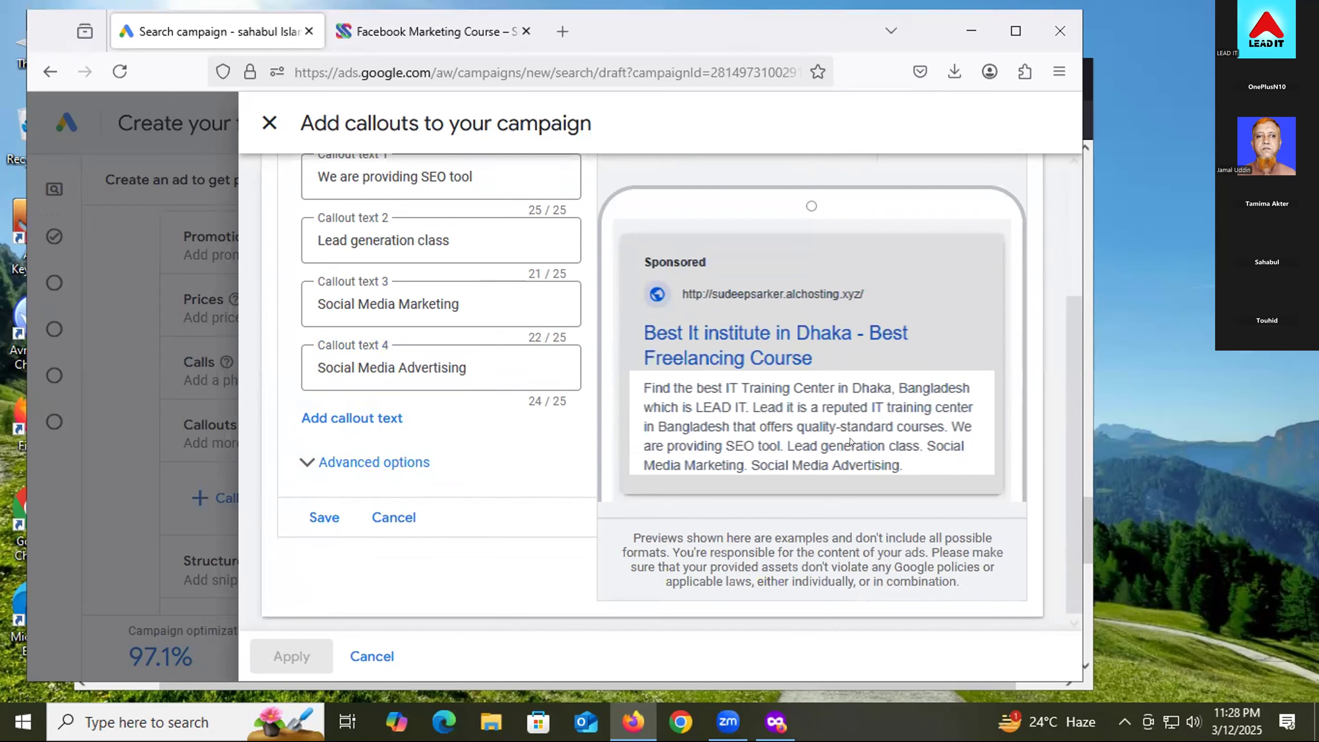
pyautogui.click(324, 517)
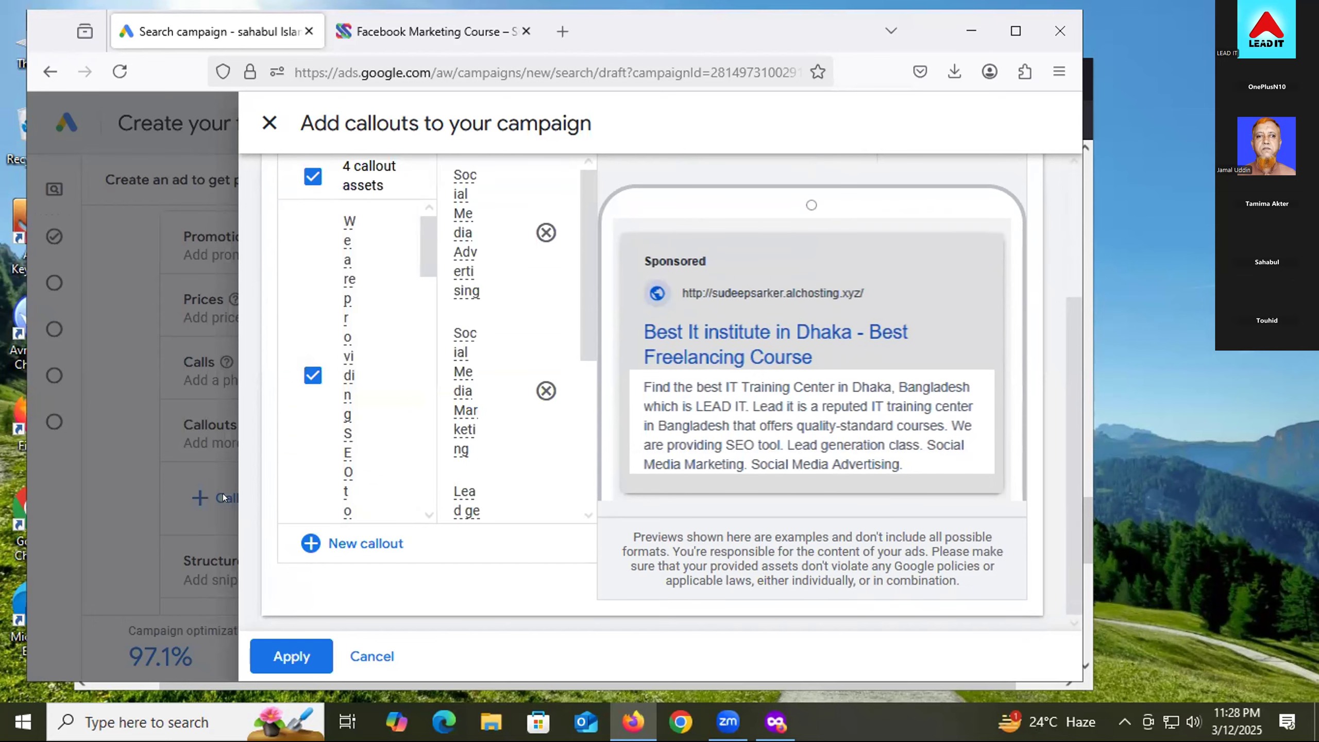
pyautogui.click(291, 656)
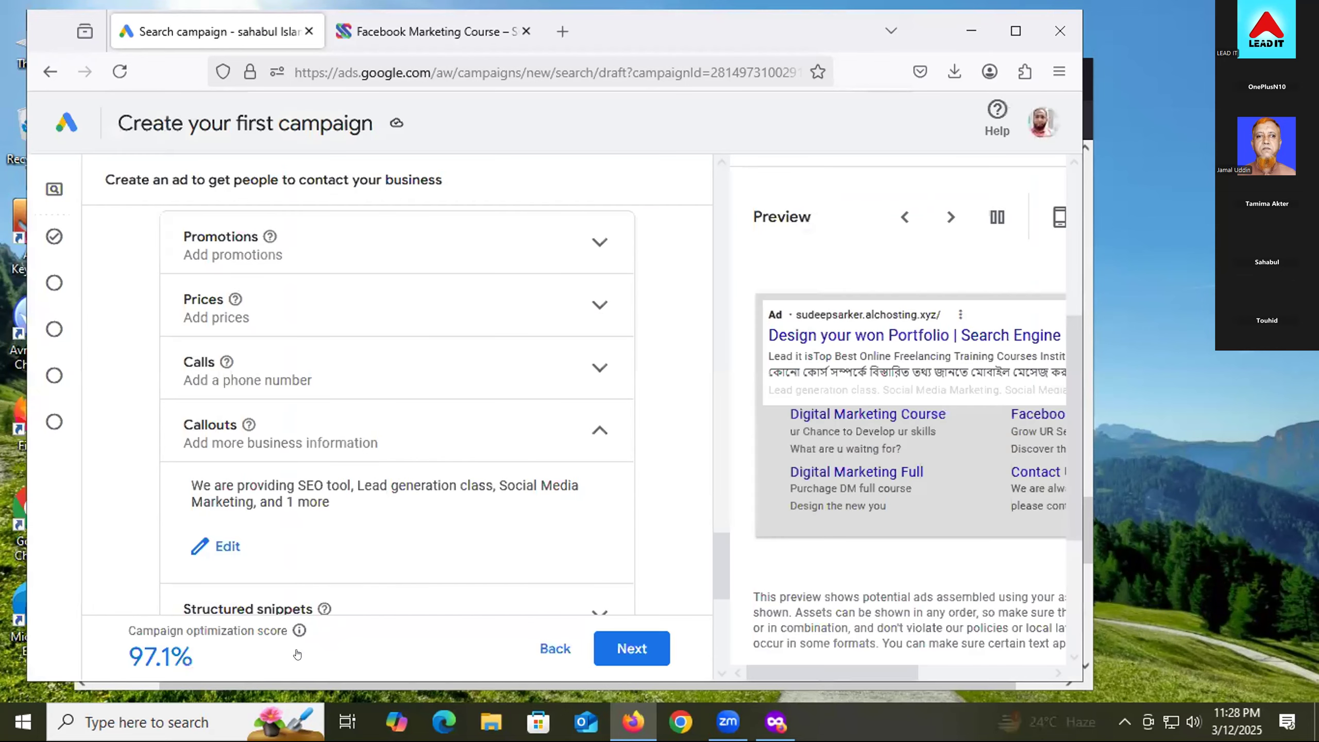
# - Start a lead form for the campaign and enter "This is only for Lead IT Std" as its headline
pyautogui.scroll(-2, 116, 361)
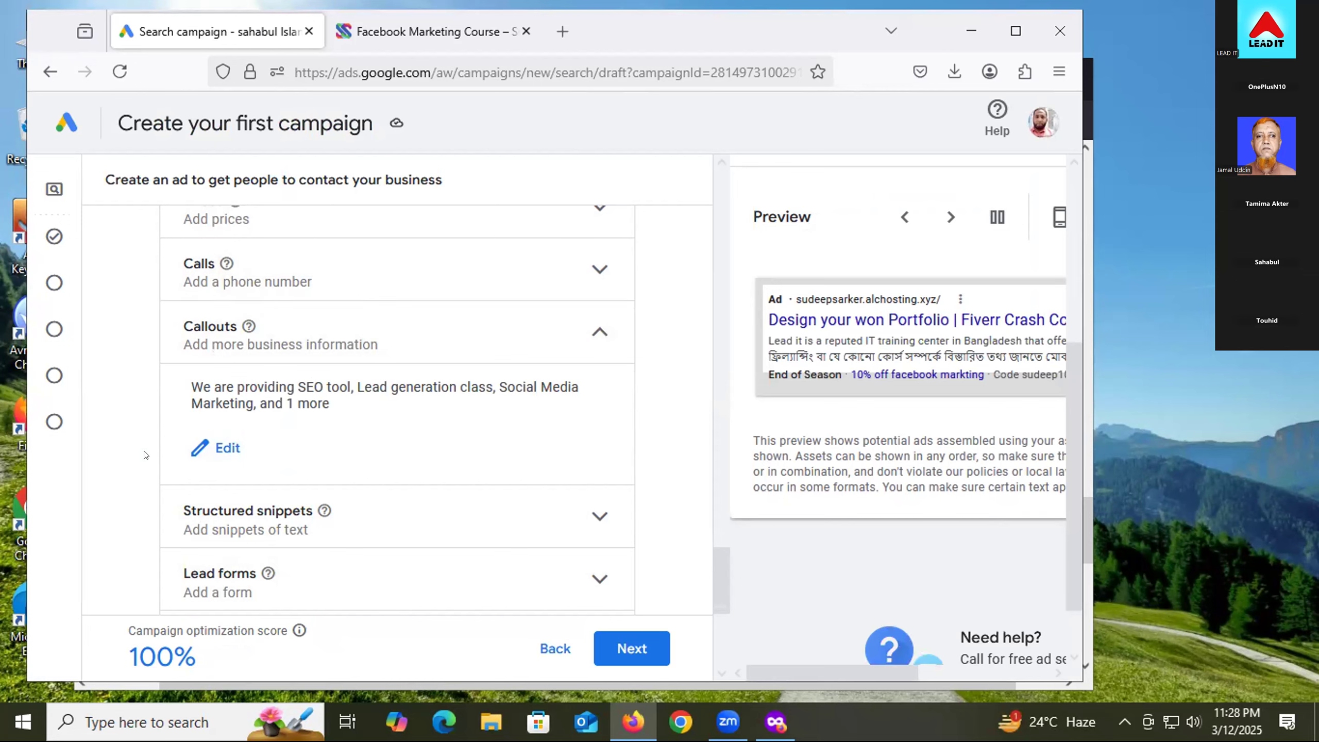
pyautogui.scroll(-2, 144, 457)
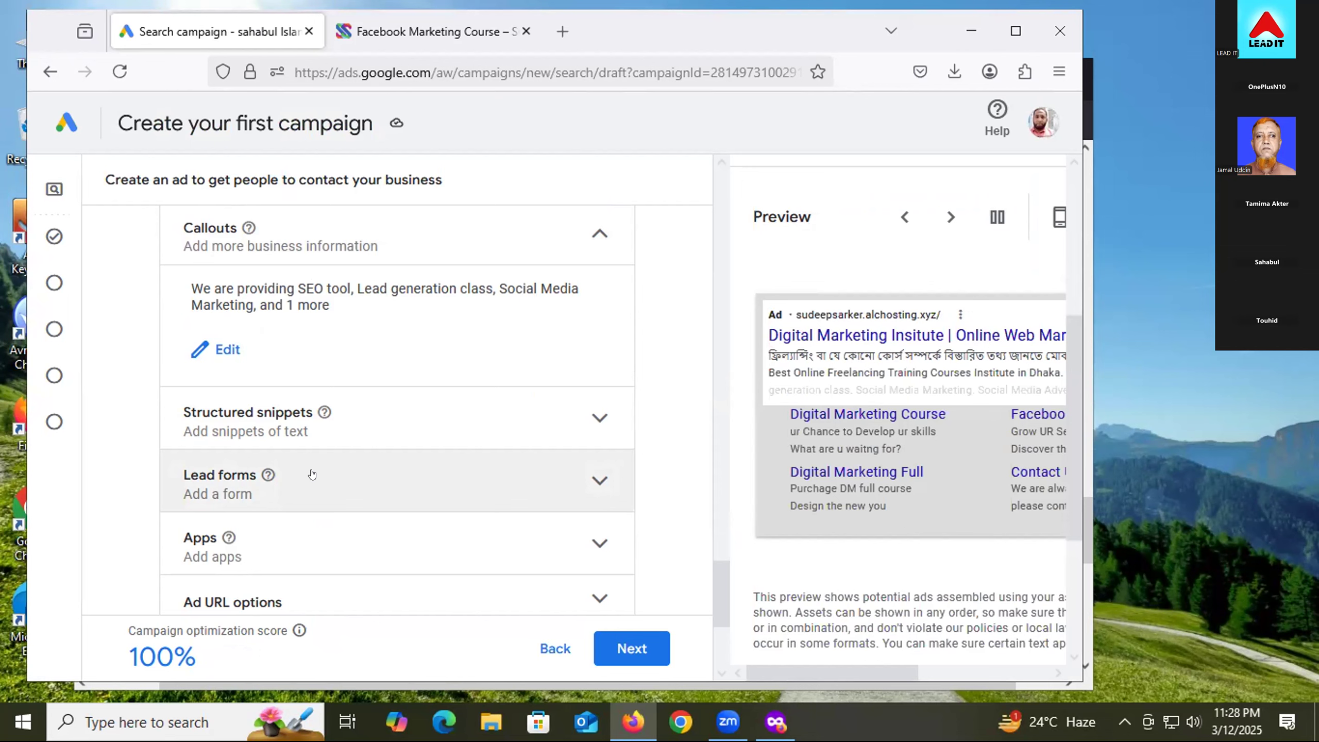
pyautogui.click(285, 488)
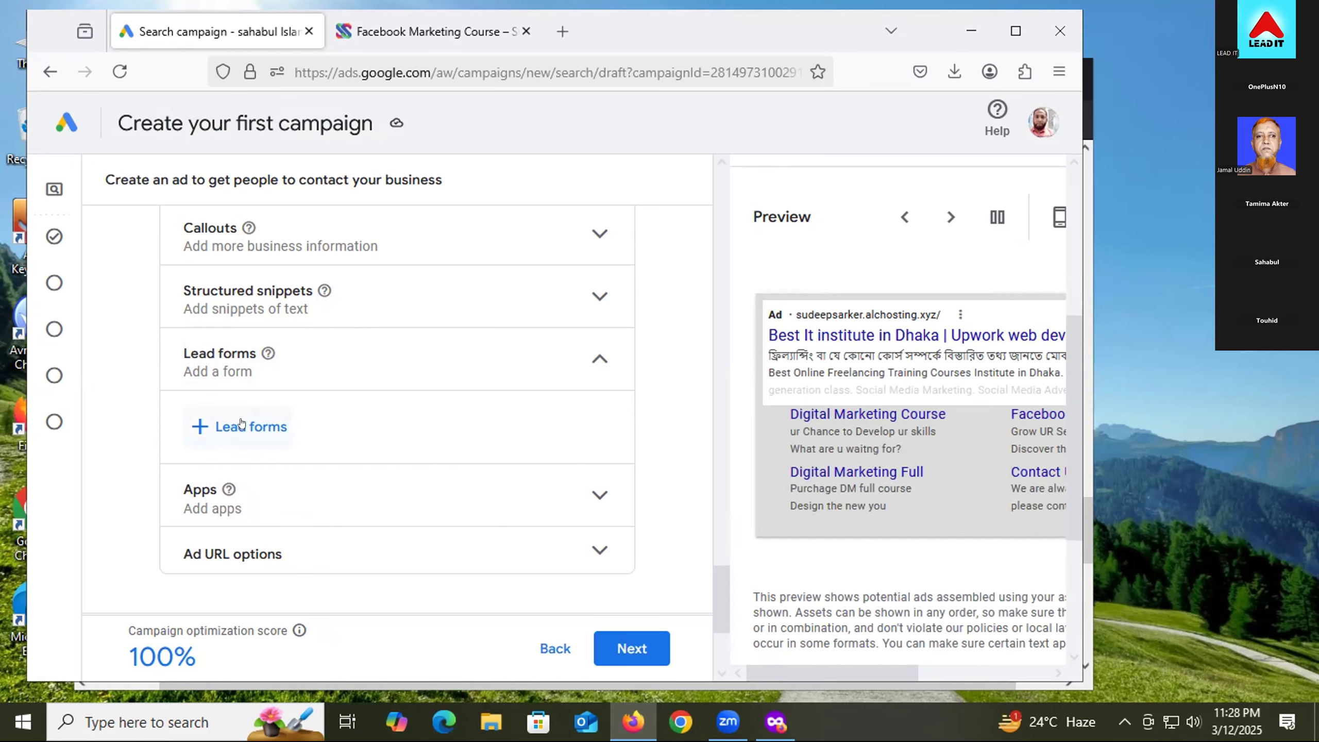
pyautogui.click(241, 425)
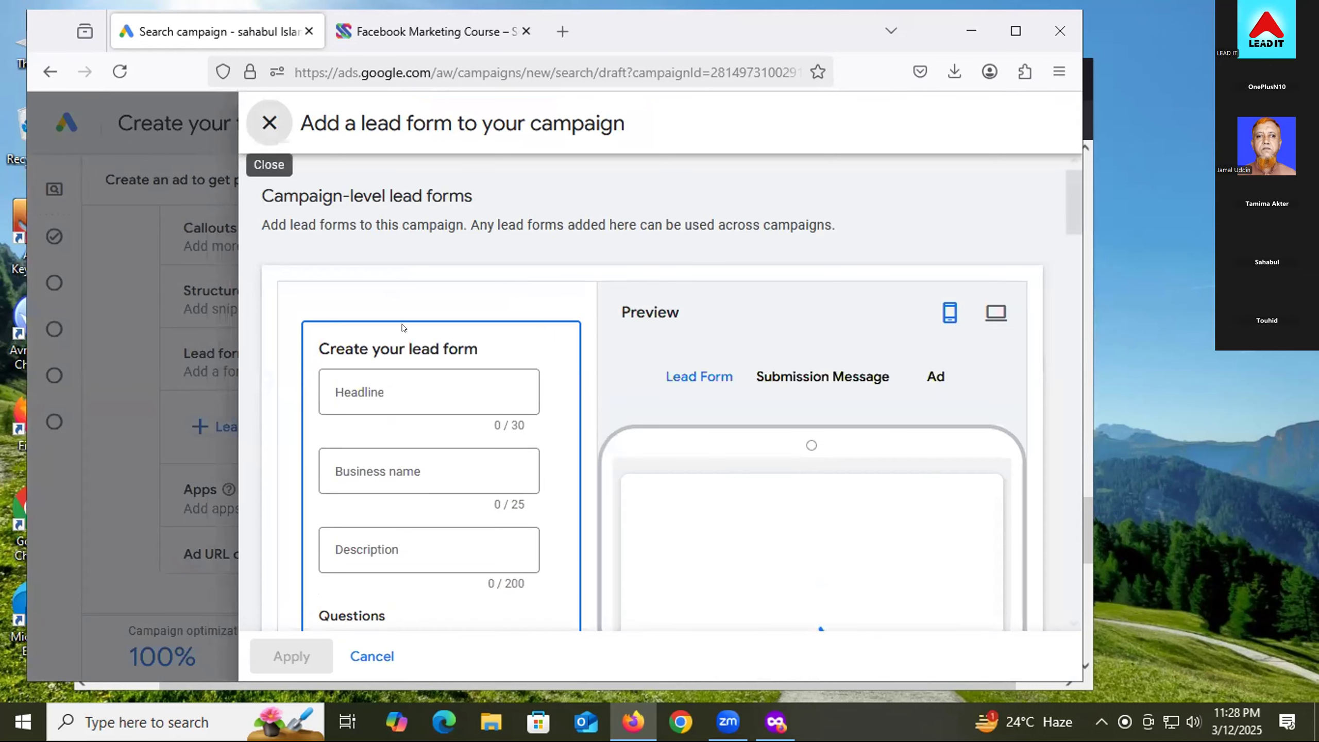
pyautogui.click(381, 378)
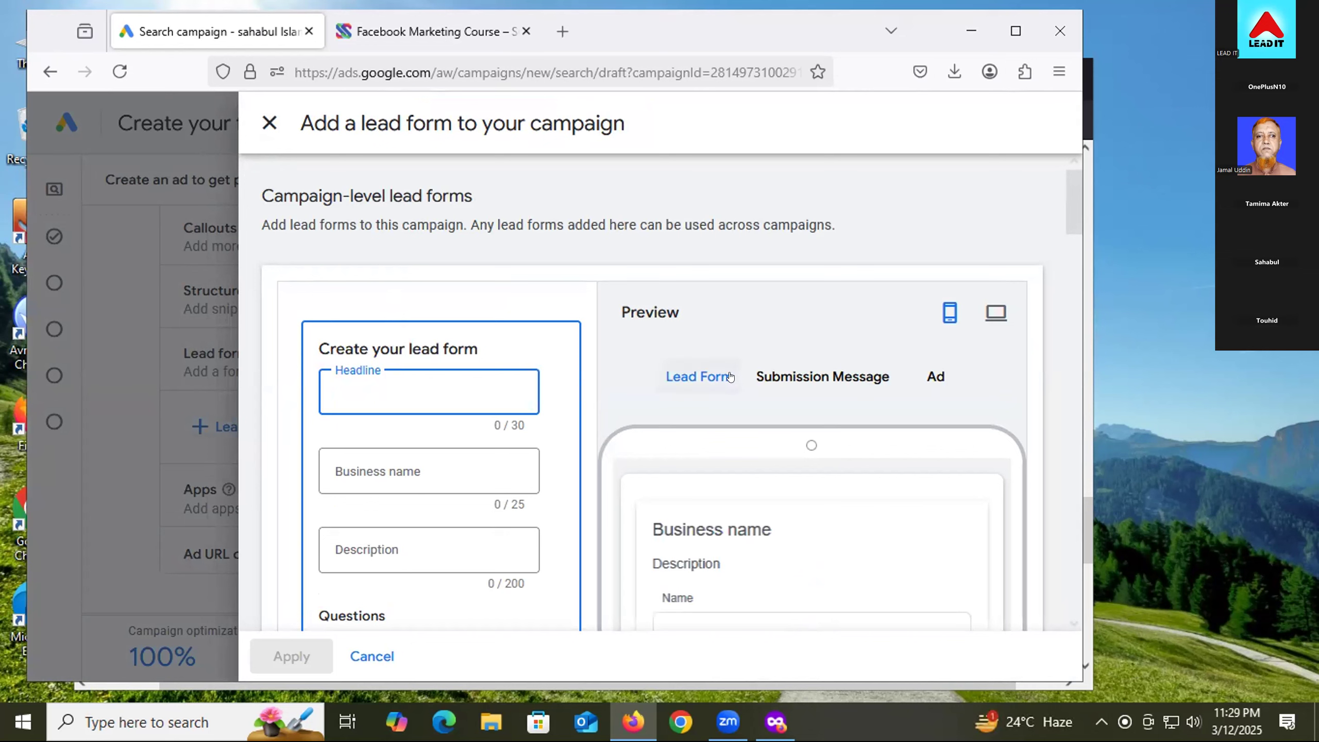
pyautogui.write('This is only for')
pyautogui.write('Lead I')
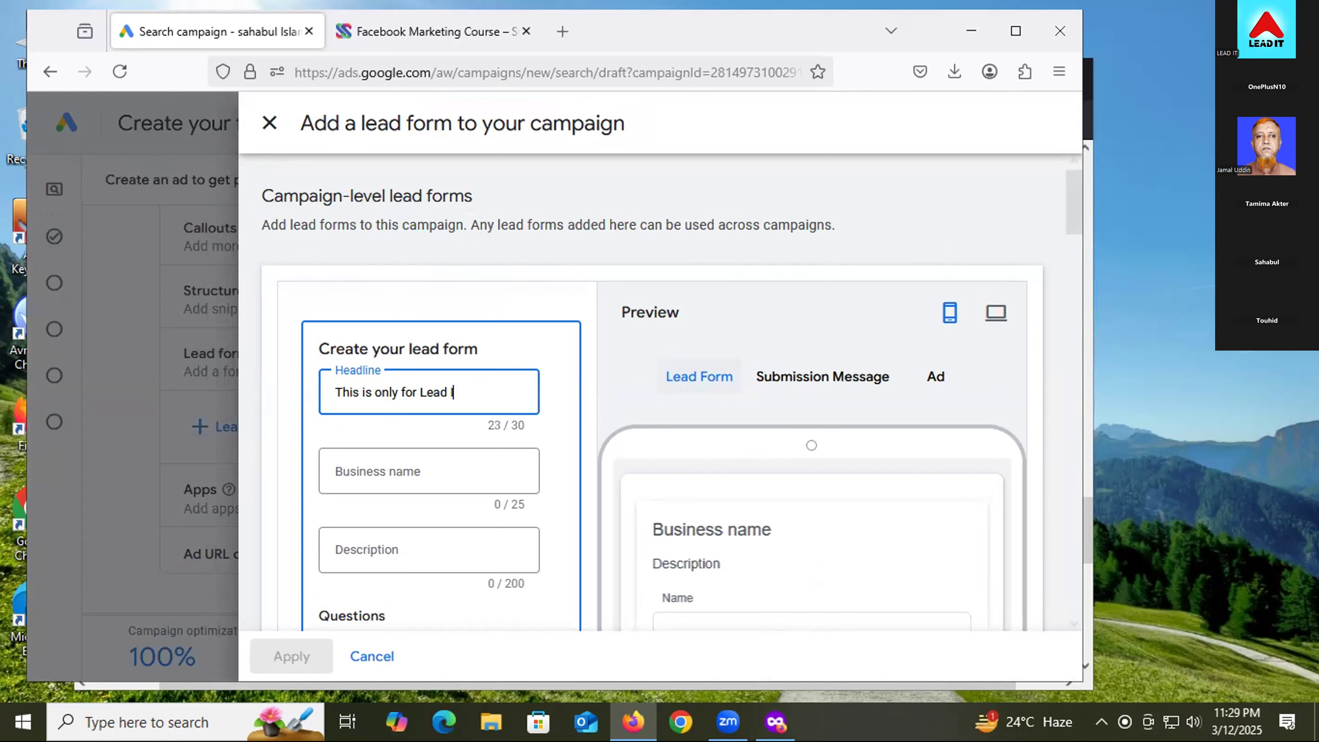
pyautogui.write('T students')
pyautogui.press('BackSpace')
pyautogui.press('BackSpace')
pyautogui.press('BackSpace')
pyautogui.press('BackSpace')
pyautogui.press('BackSpace')
pyautogui.press('BackSpace')
pyautogui.press('BackSpace')
pyautogui.press('BackSpace')
pyautogui.press('BackSpace')
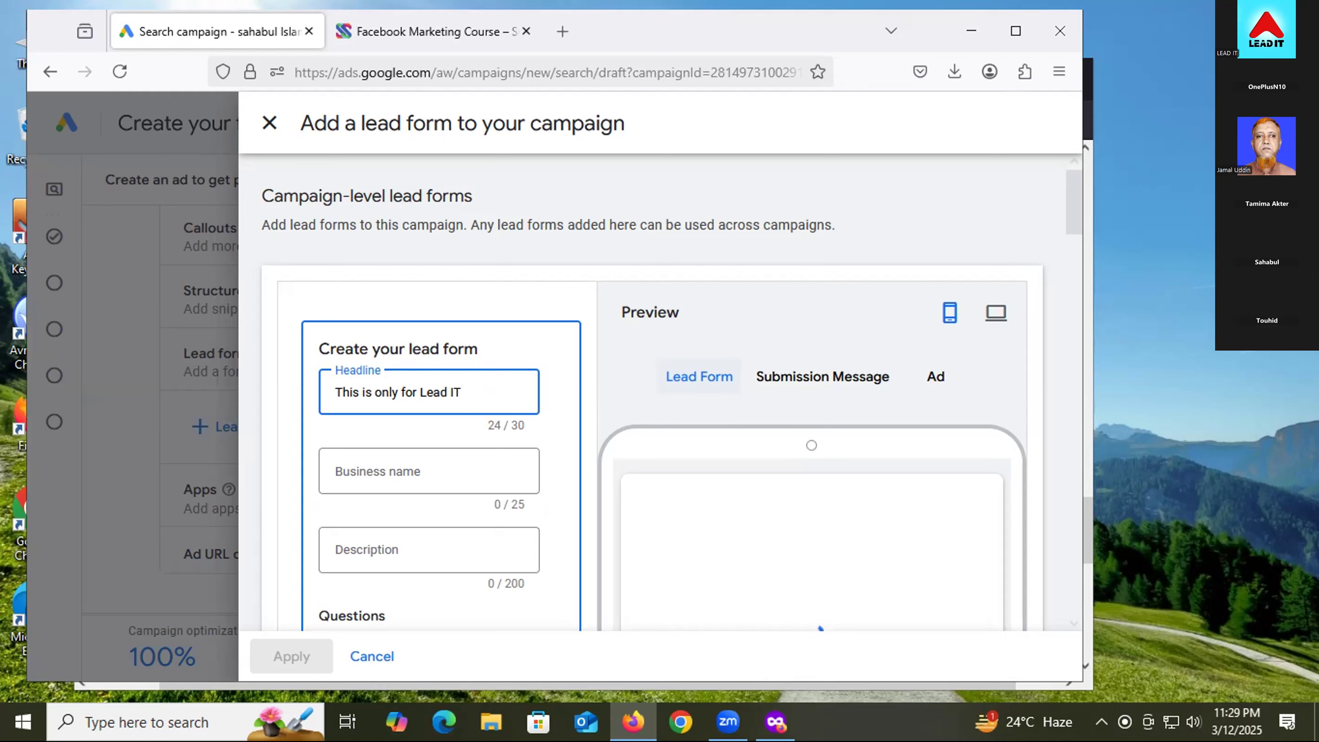
pyautogui.write('St')
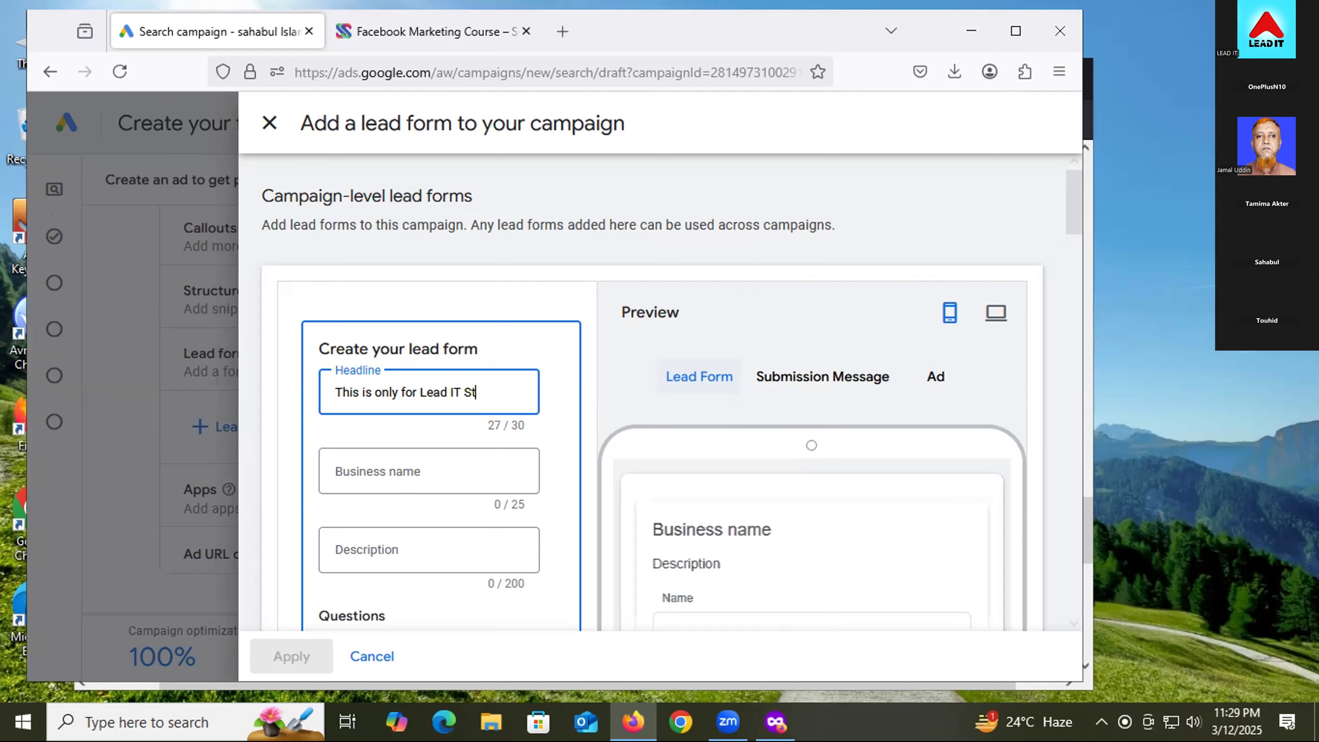
pyautogui.write('d')
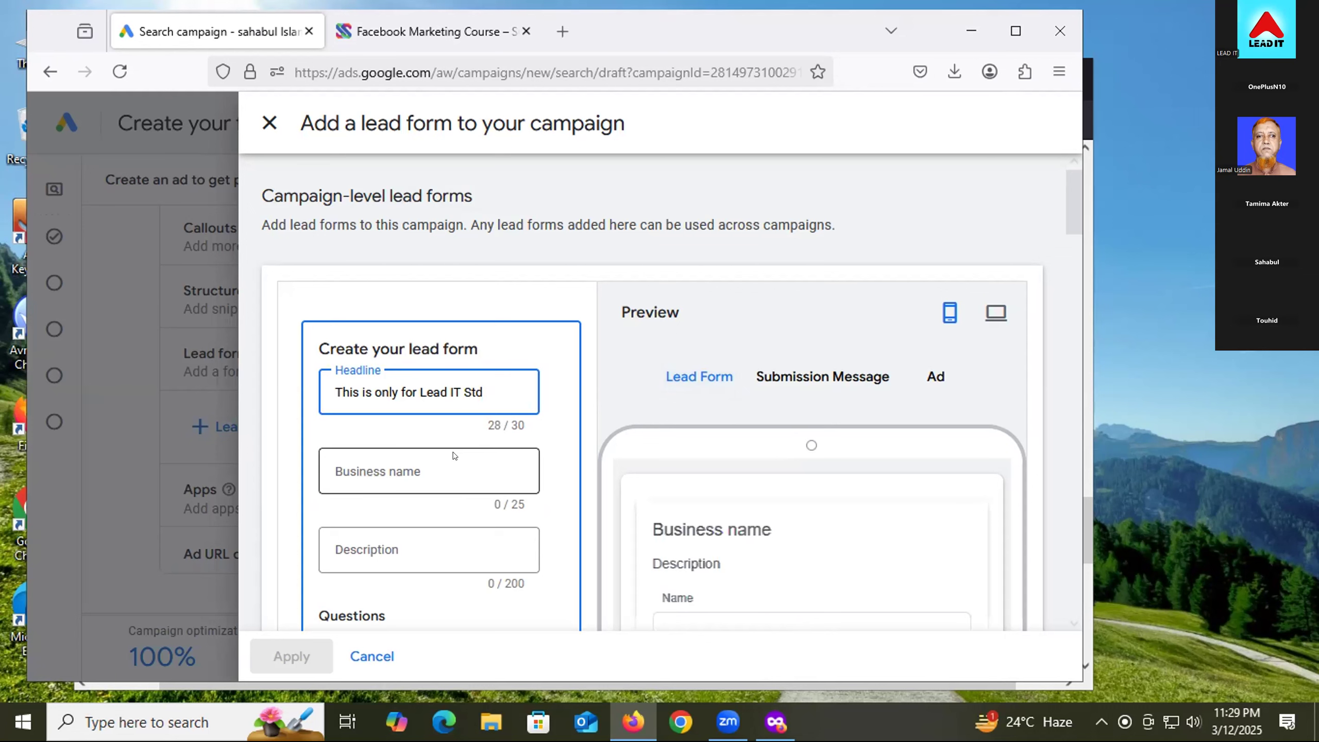
# - Enter "Lead IT Institute" as the lead form's business name
pyautogui.click(421, 470)
pyautogui.scroll(-2, 425, 452)
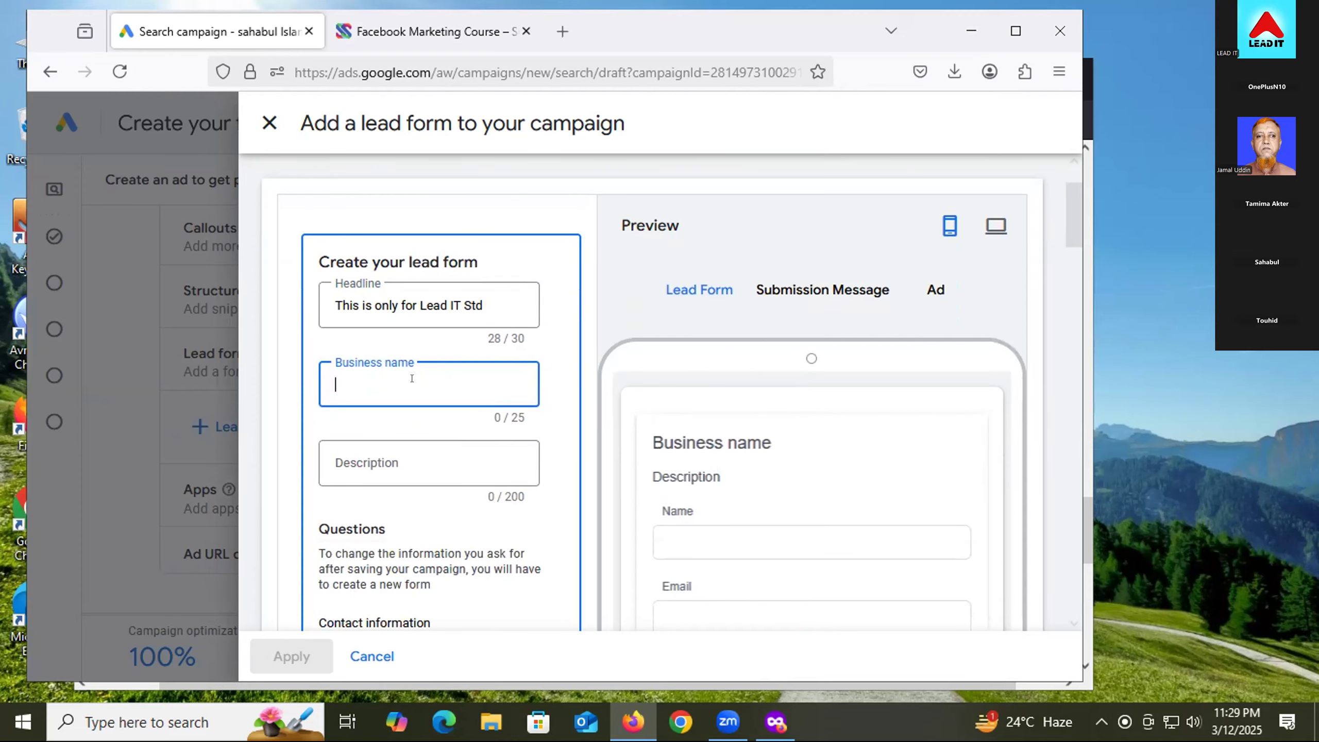
pyautogui.write('Lead IT')
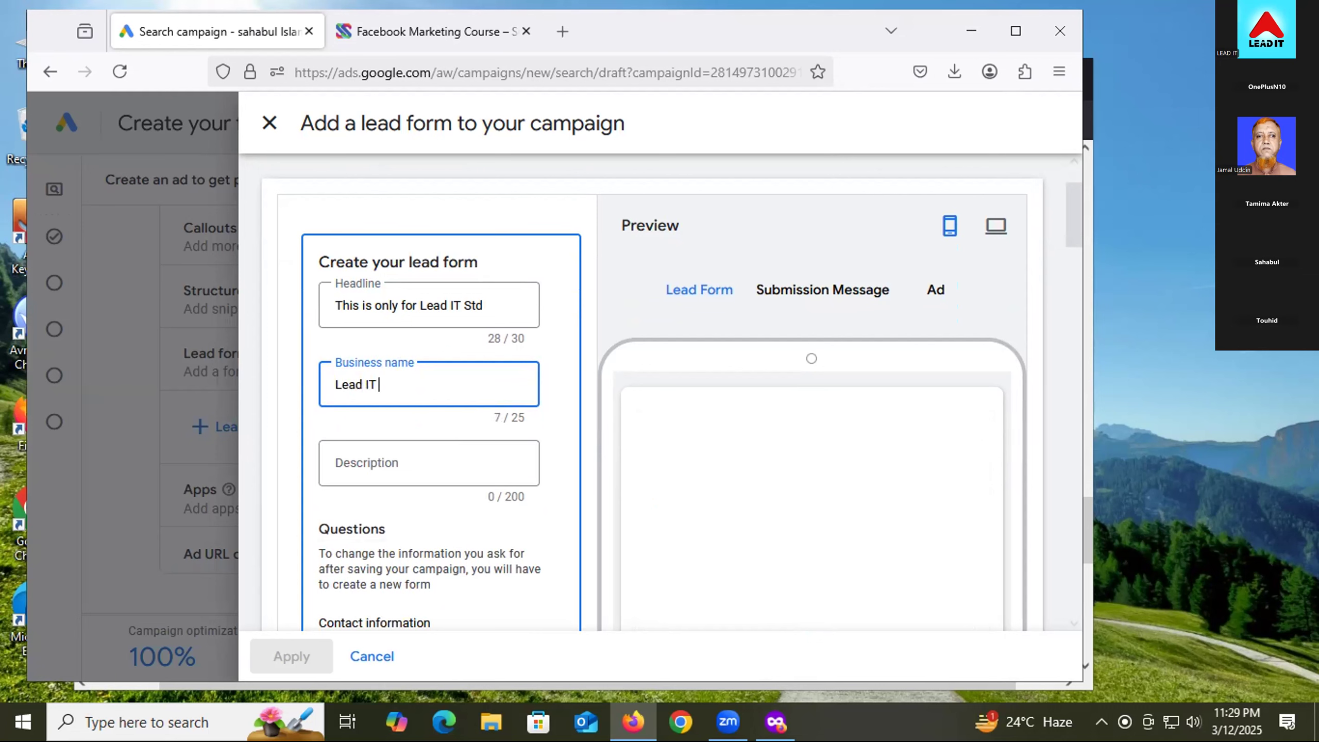
pyautogui.write(' Ins')
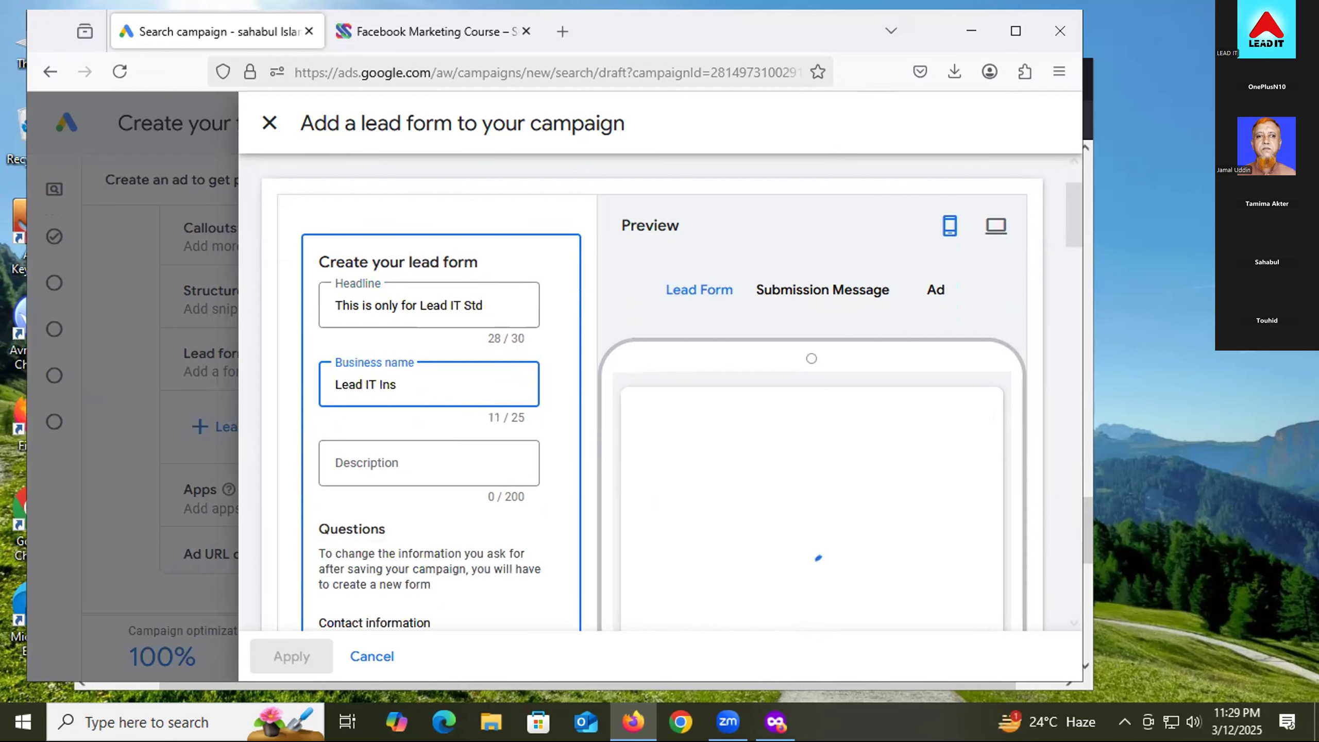
pyautogui.write('titute')
# - Switch to the private browser window and copy "Training Center in Dhaka, Bangladesh. Skill based Freelancing and Outsourcing" from the Nebulas IT search result
pyautogui.click(365, 455)
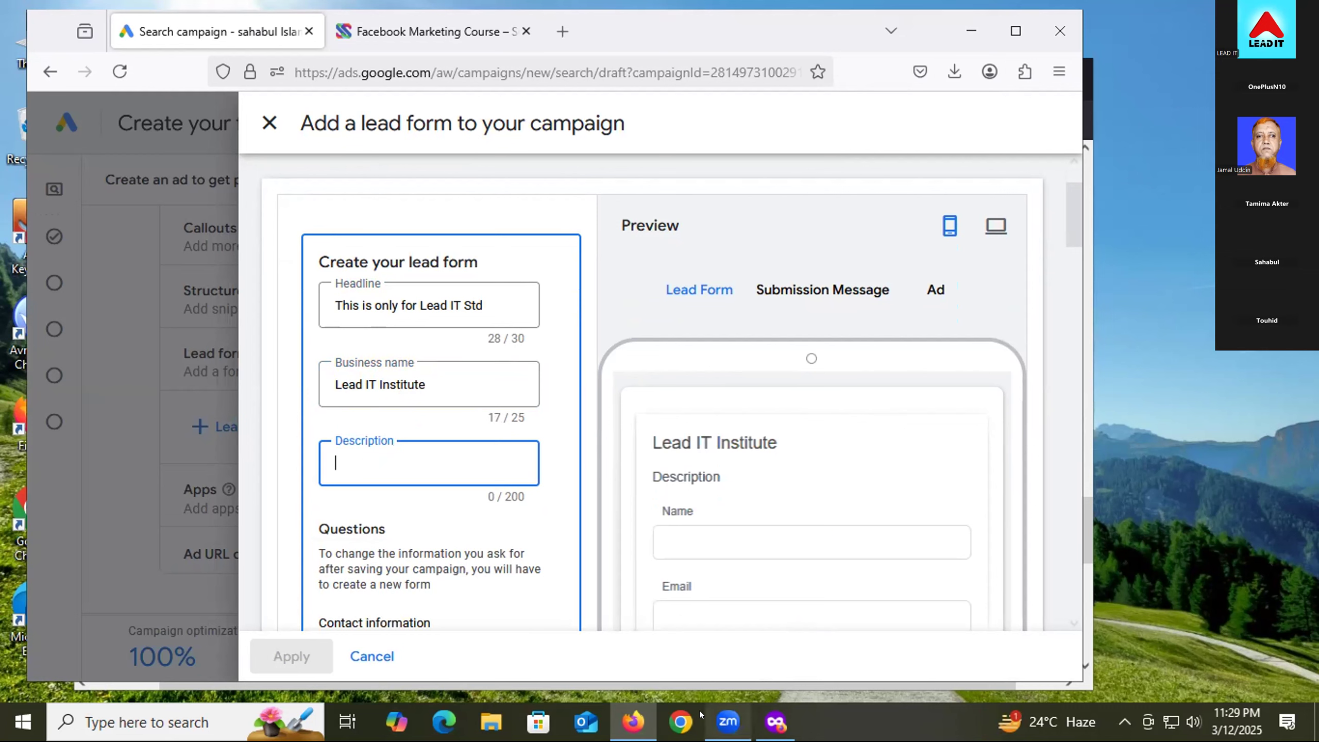
pyautogui.moveTo(776, 722)
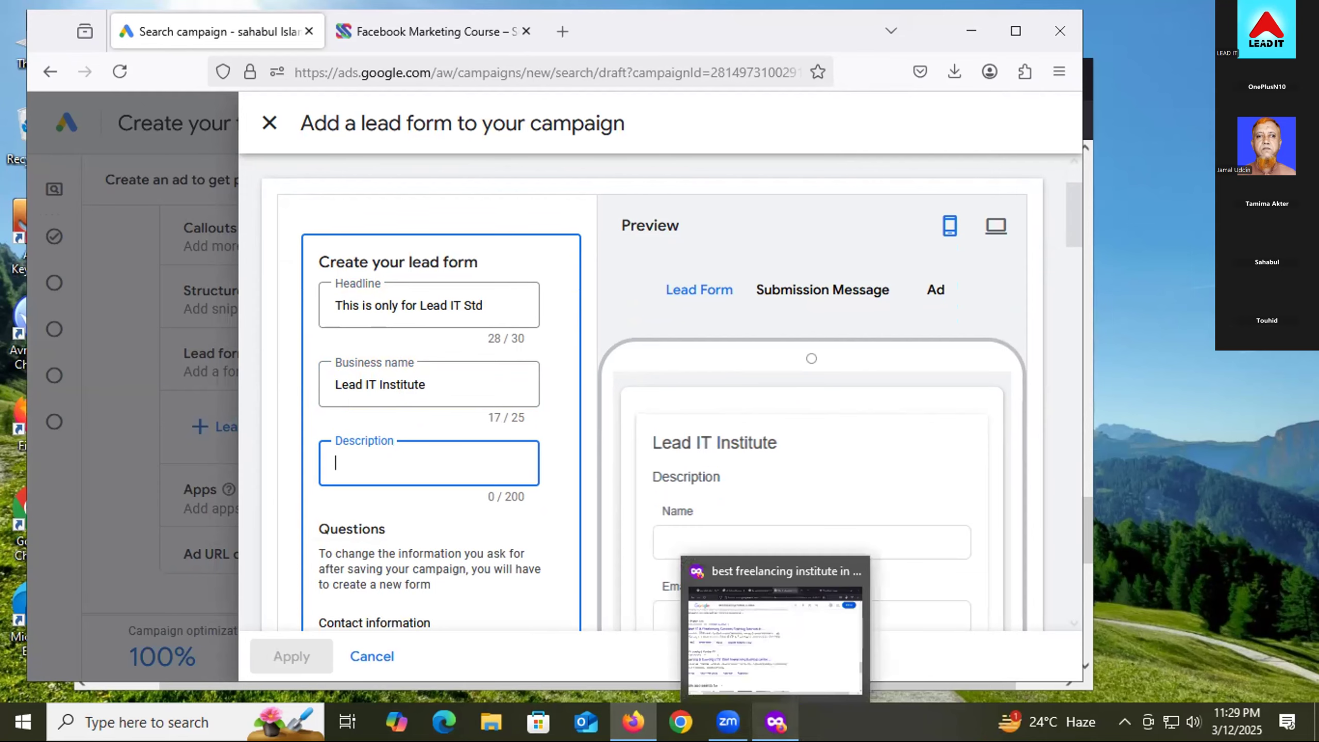
pyautogui.click(774, 657)
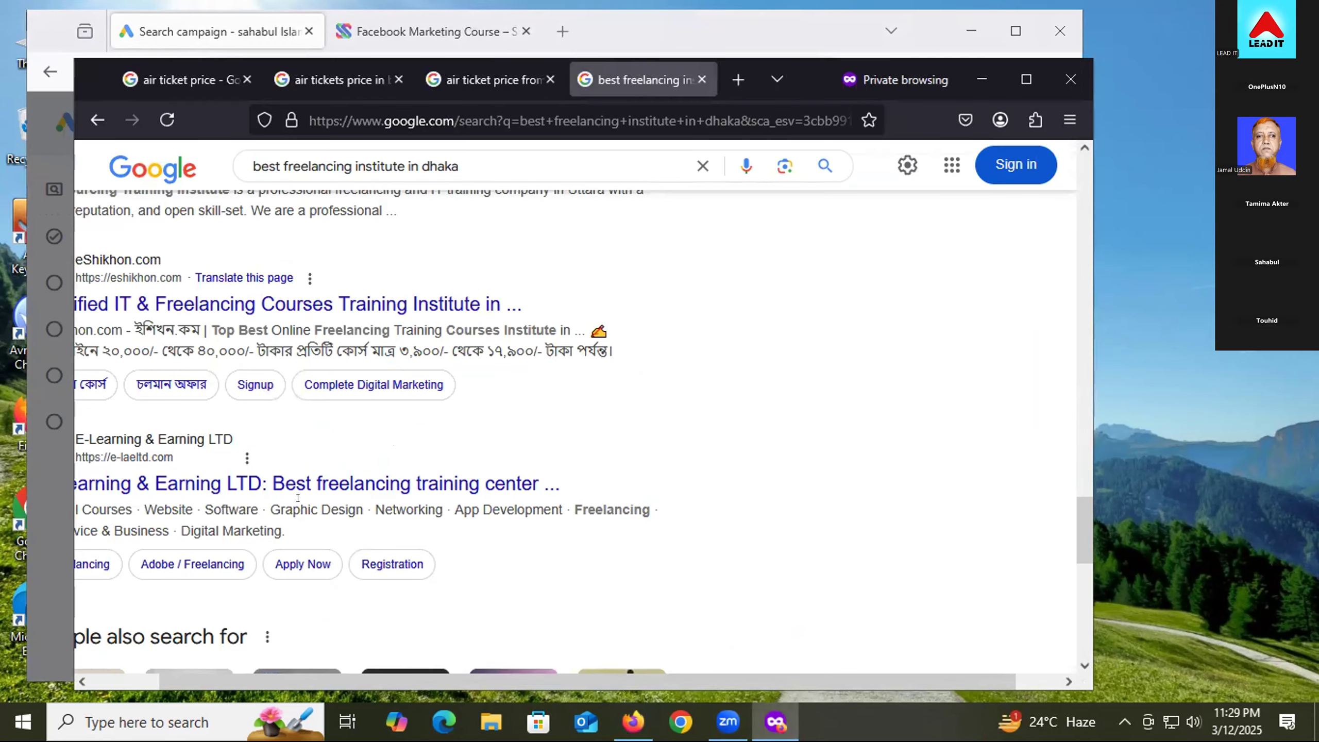
pyautogui.scroll(3, 220, 421)
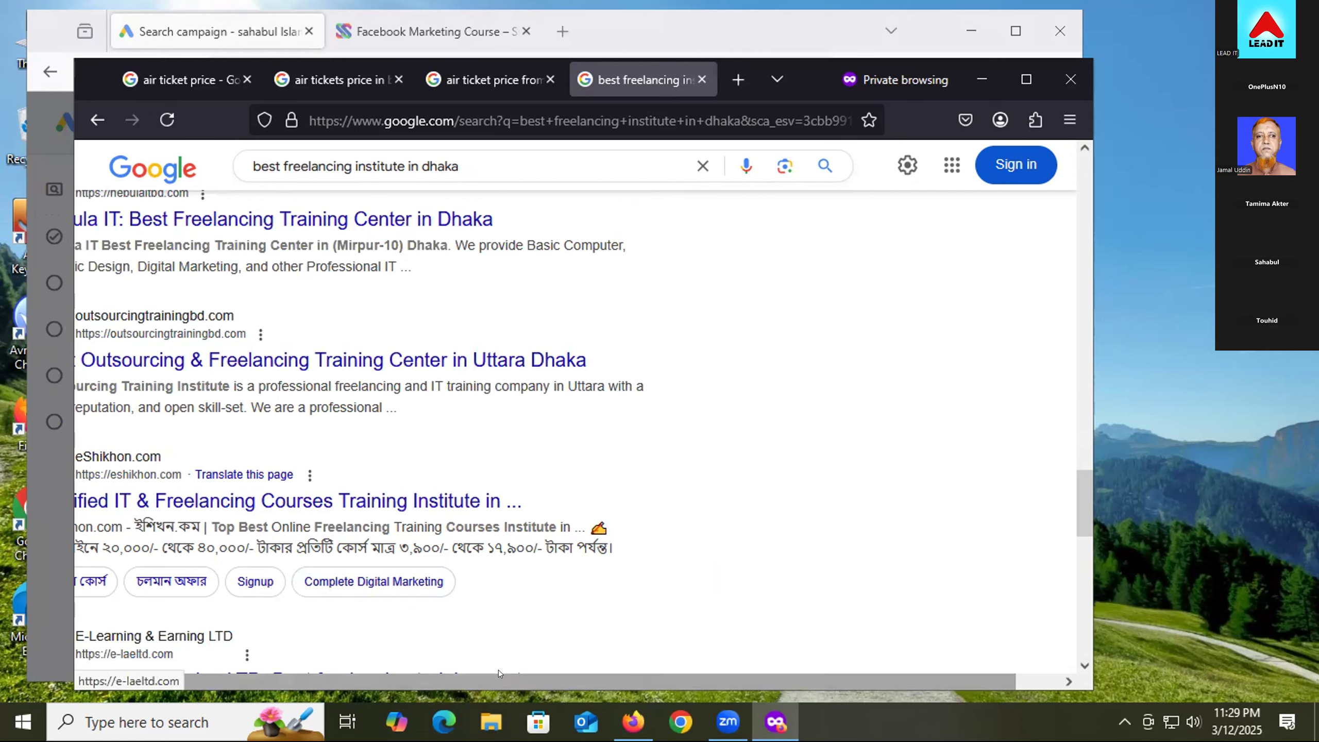
pyautogui.hscroll(-2, 499, 669)
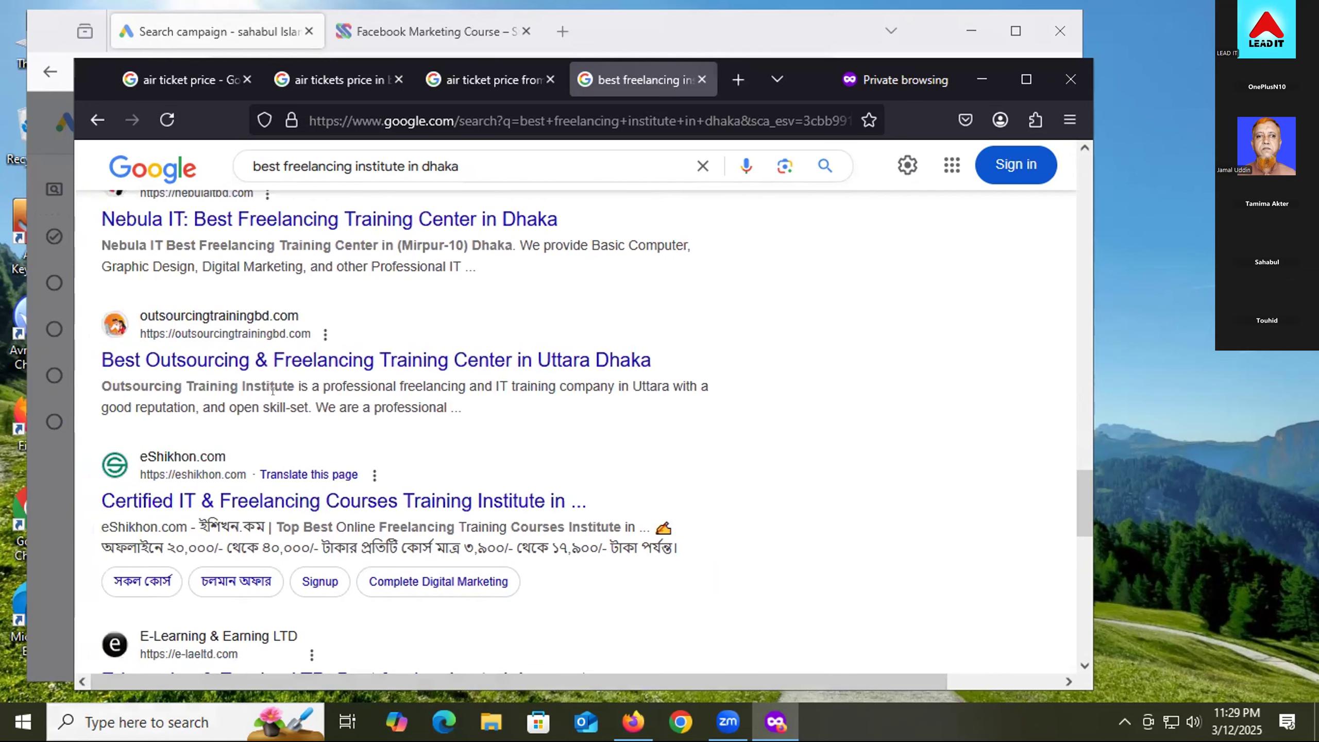
pyautogui.scroll(2, 237, 378)
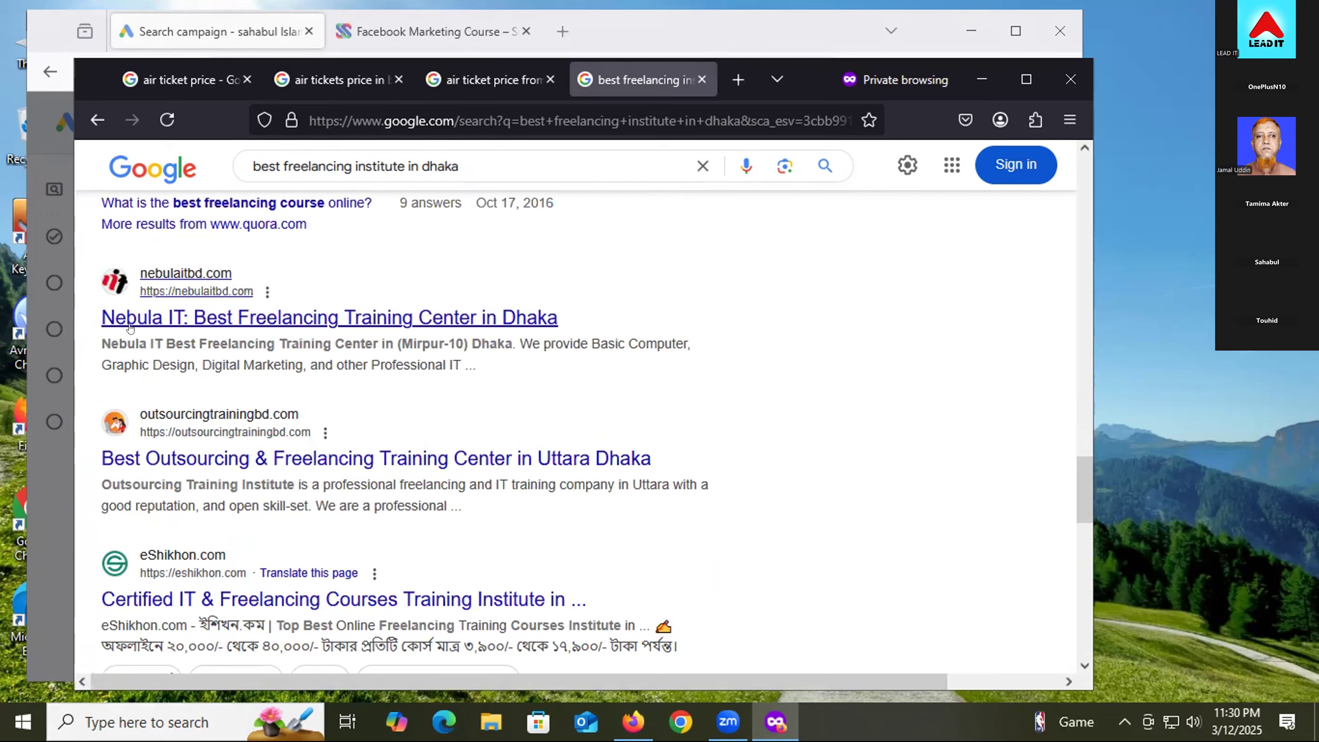
pyautogui.scroll(6, 270, 437)
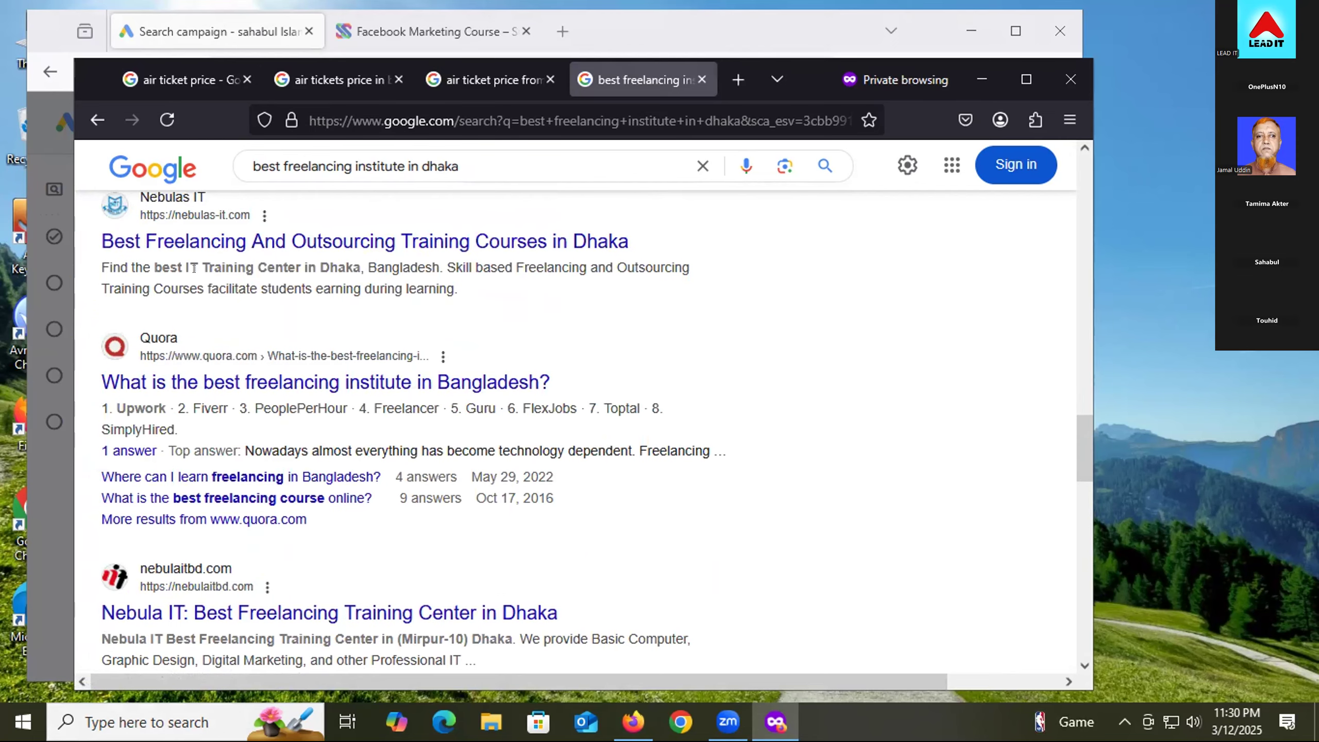
pyautogui.scroll(2, 194, 267)
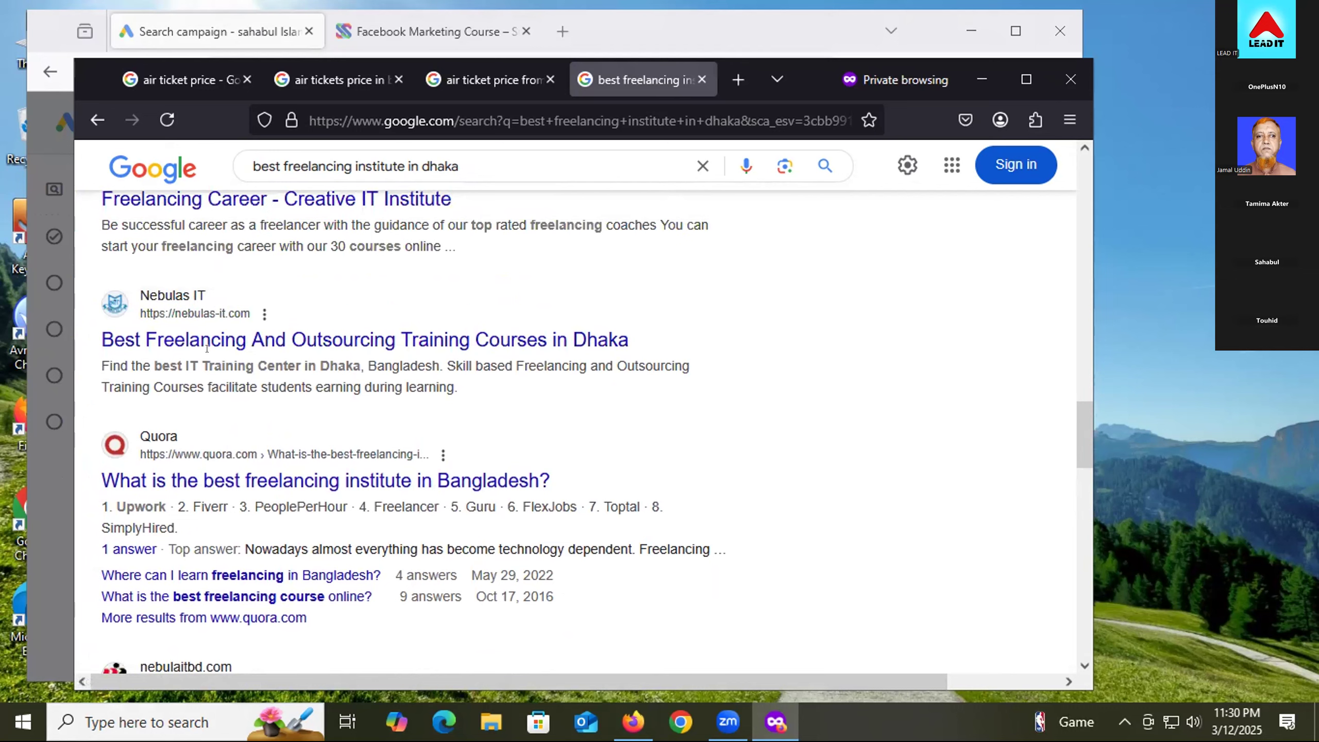
pyautogui.moveTo(202, 358); pyautogui.dragTo(687, 364)
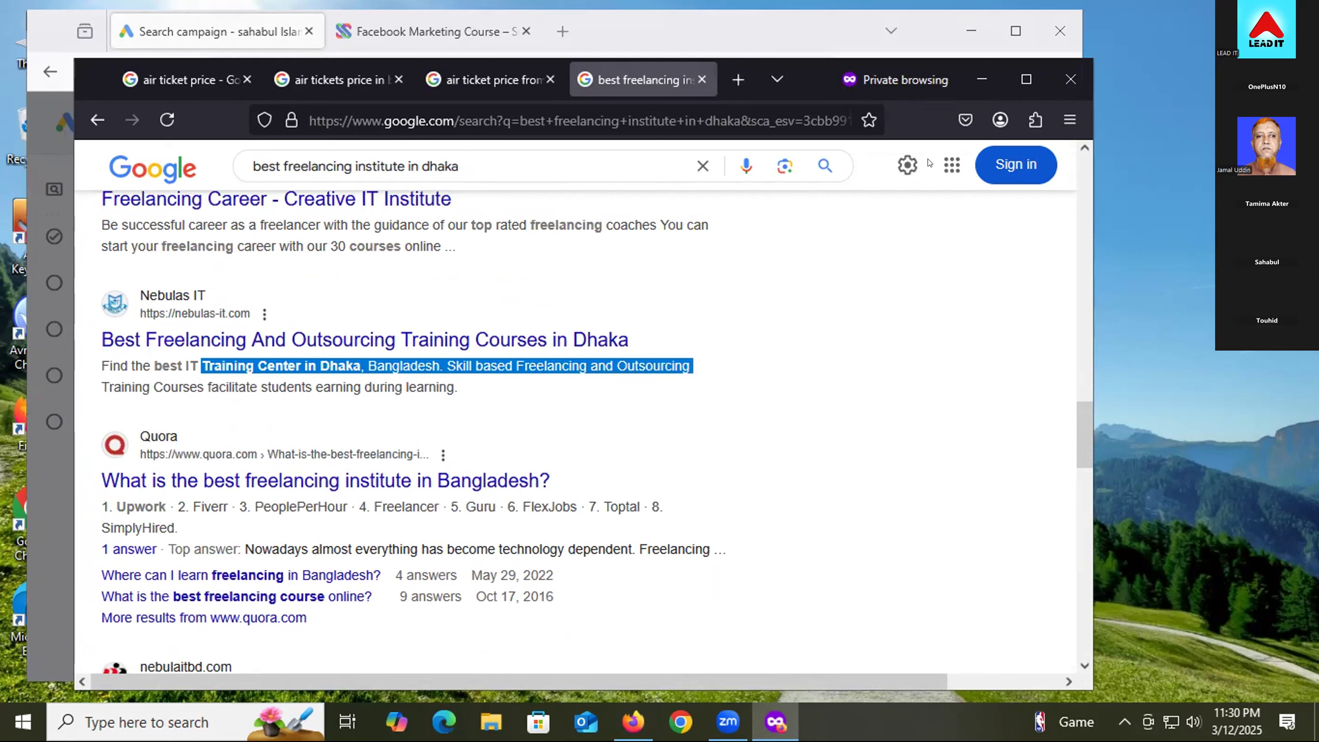
# - Return to the lead form and set its description to "It is the best Training Center in Dhaka, Bangladesh. Skill based Freelancing and Outsourcing"
pyautogui.click(742, 20)
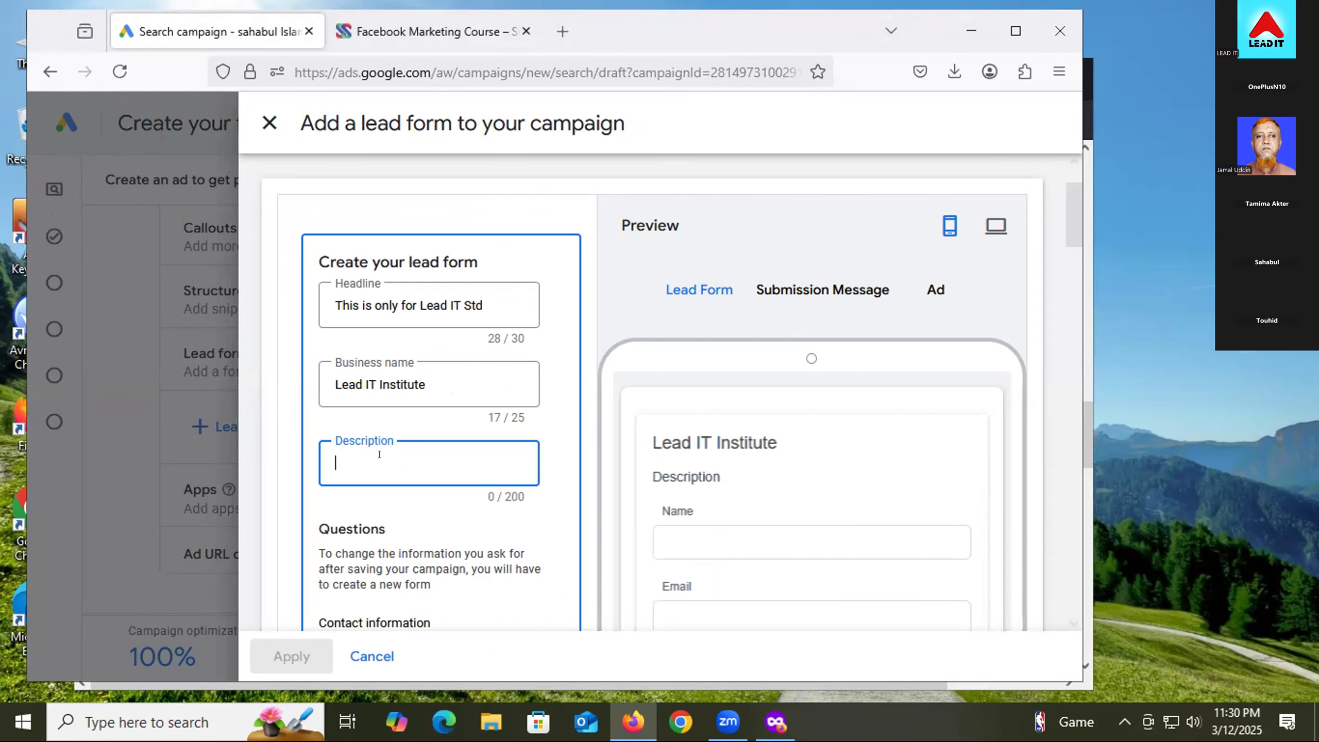
pyautogui.write('yt')
pyautogui.press('BackSpace')
pyautogui.write('is')
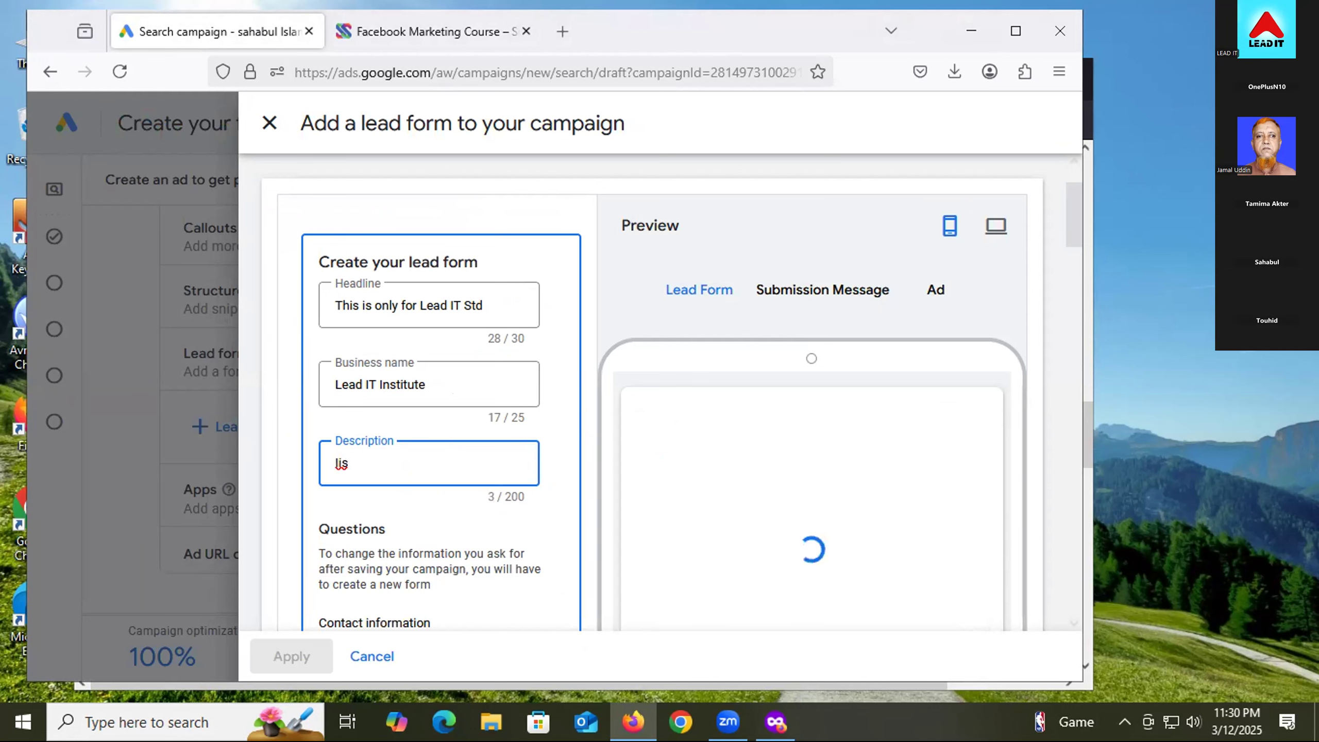
pyautogui.press('BackSpace')
pyautogui.press('BackSpace')
pyautogui.write('t is the')
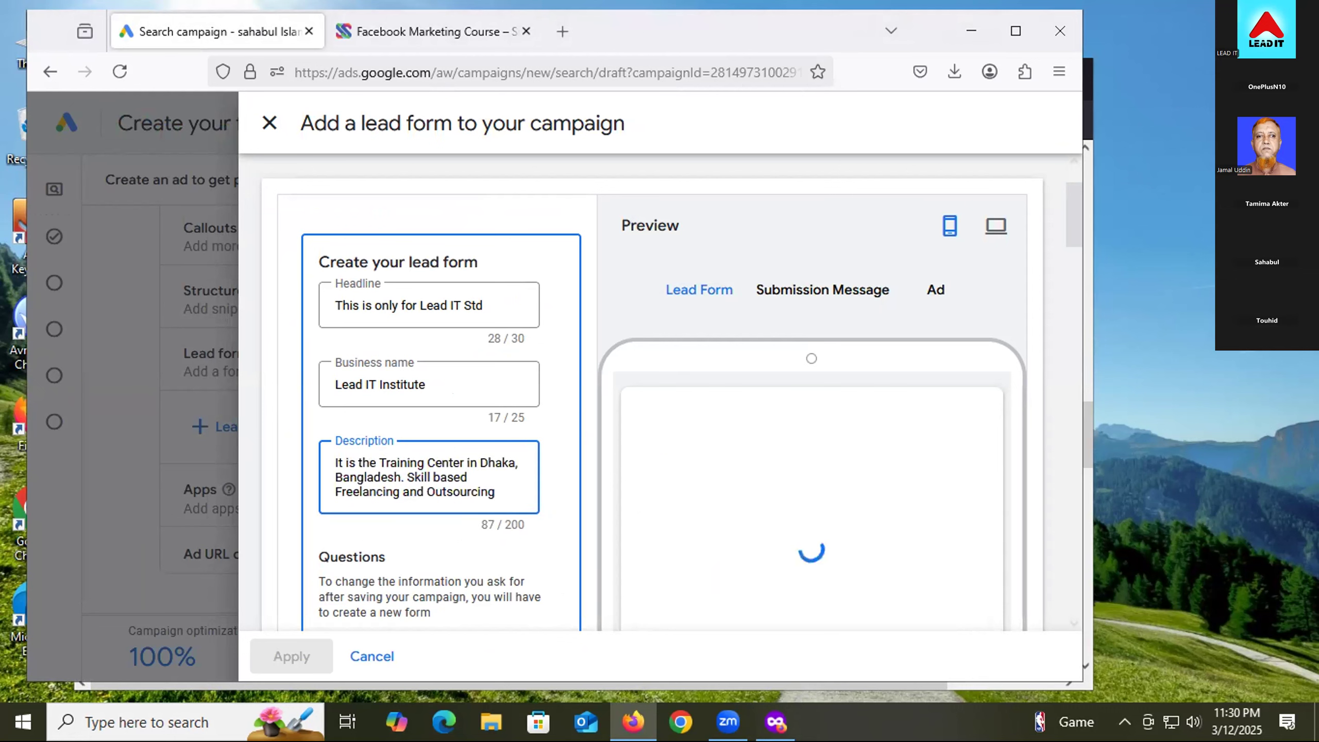
pyautogui.click(375, 451)
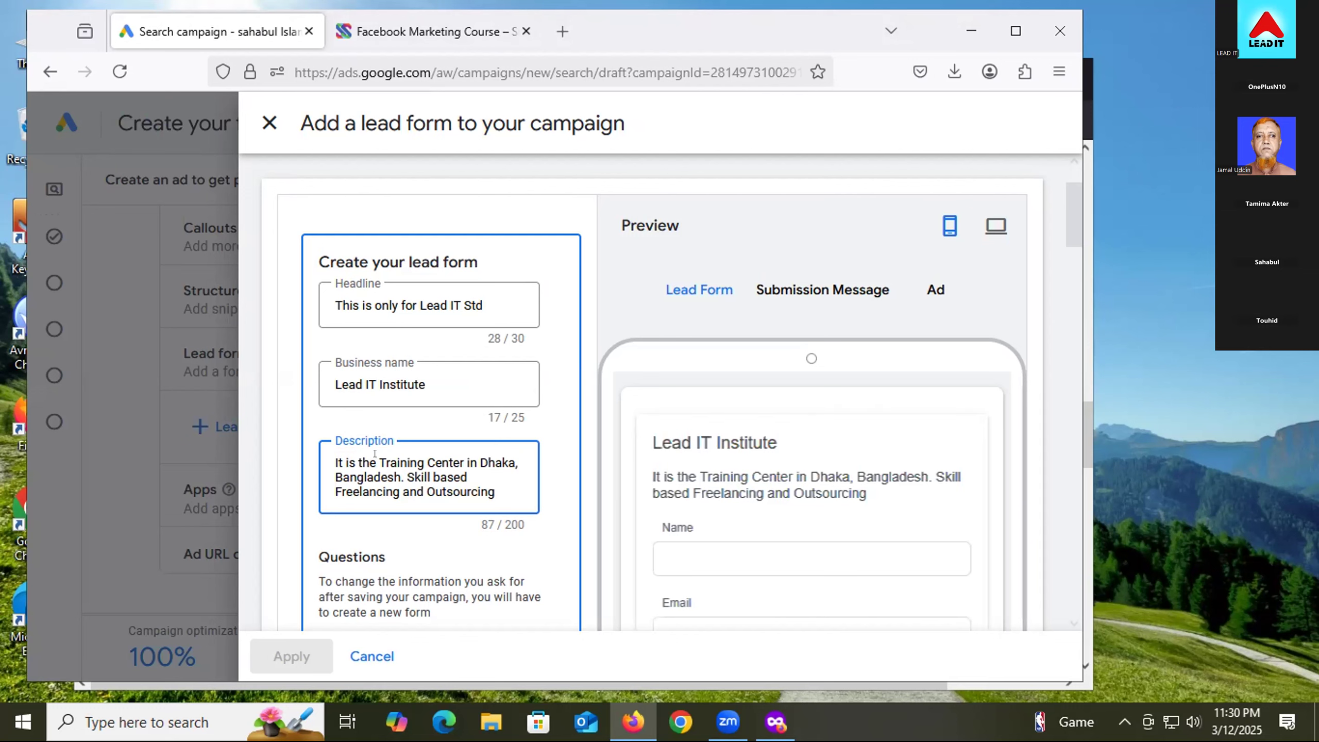
pyautogui.write('best')
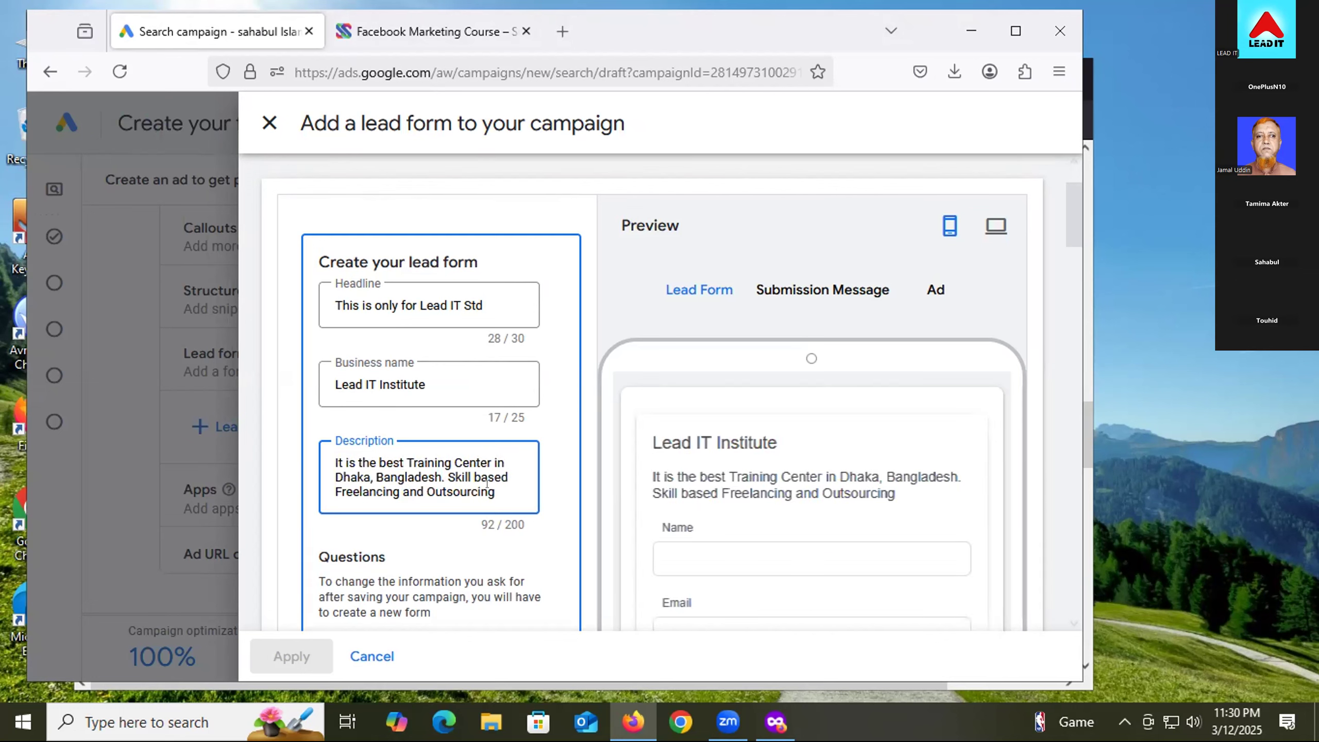
# - Request the full name, phone number and city as contact information in the lead form's questions
pyautogui.scroll(-2, 546, 502)
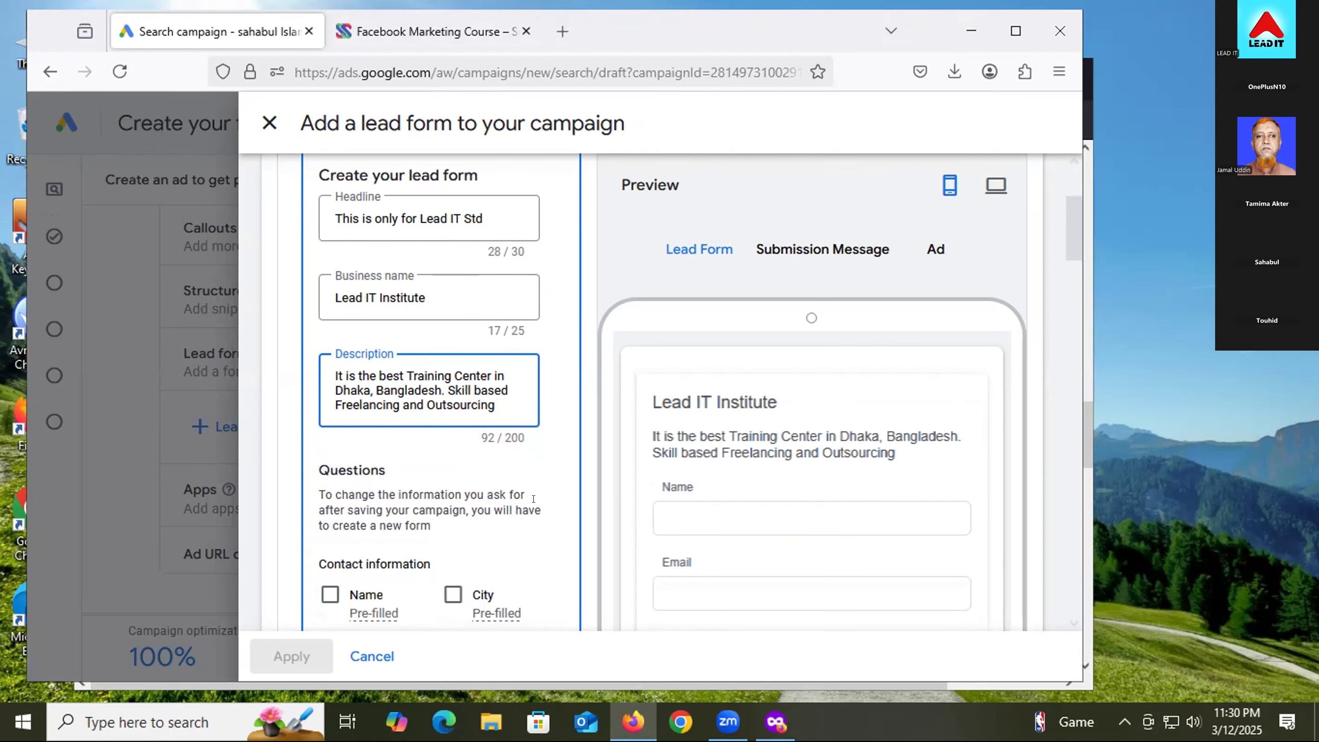
pyautogui.scroll(-2, 533, 499)
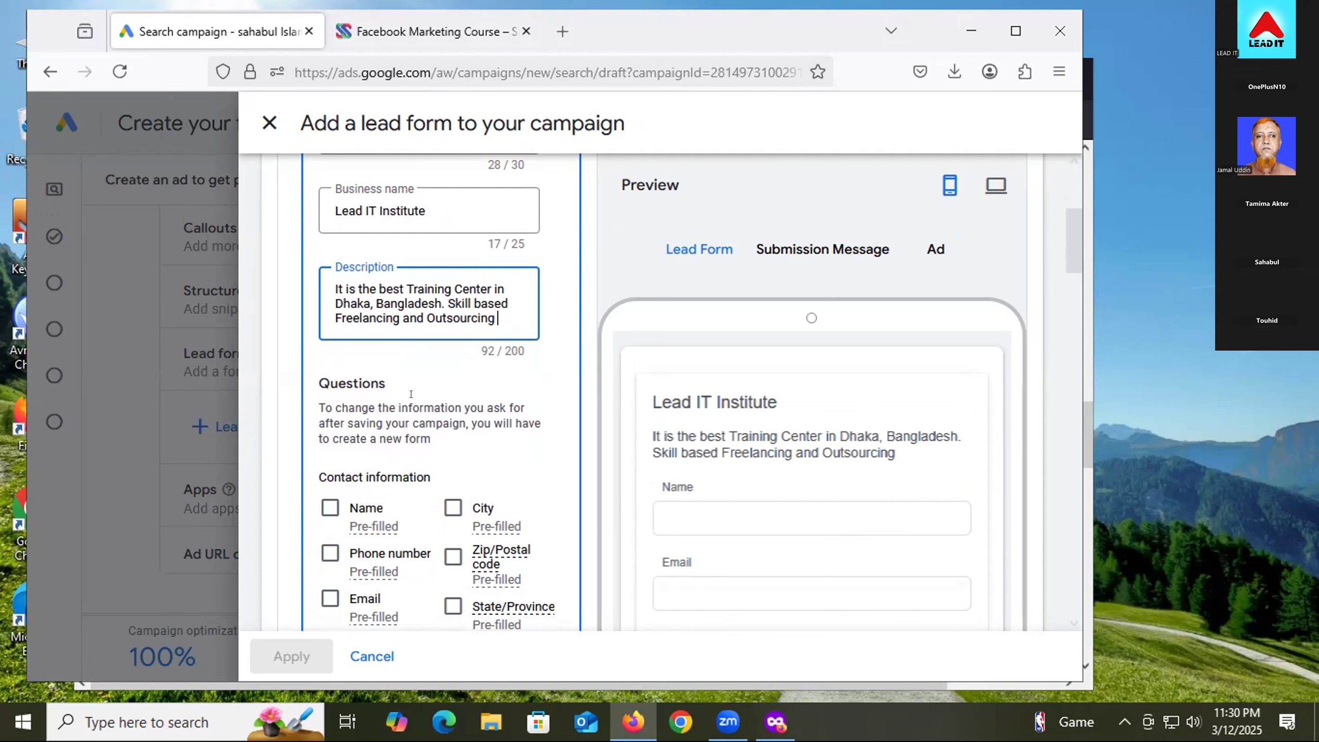
pyautogui.scroll(-2, 558, 474)
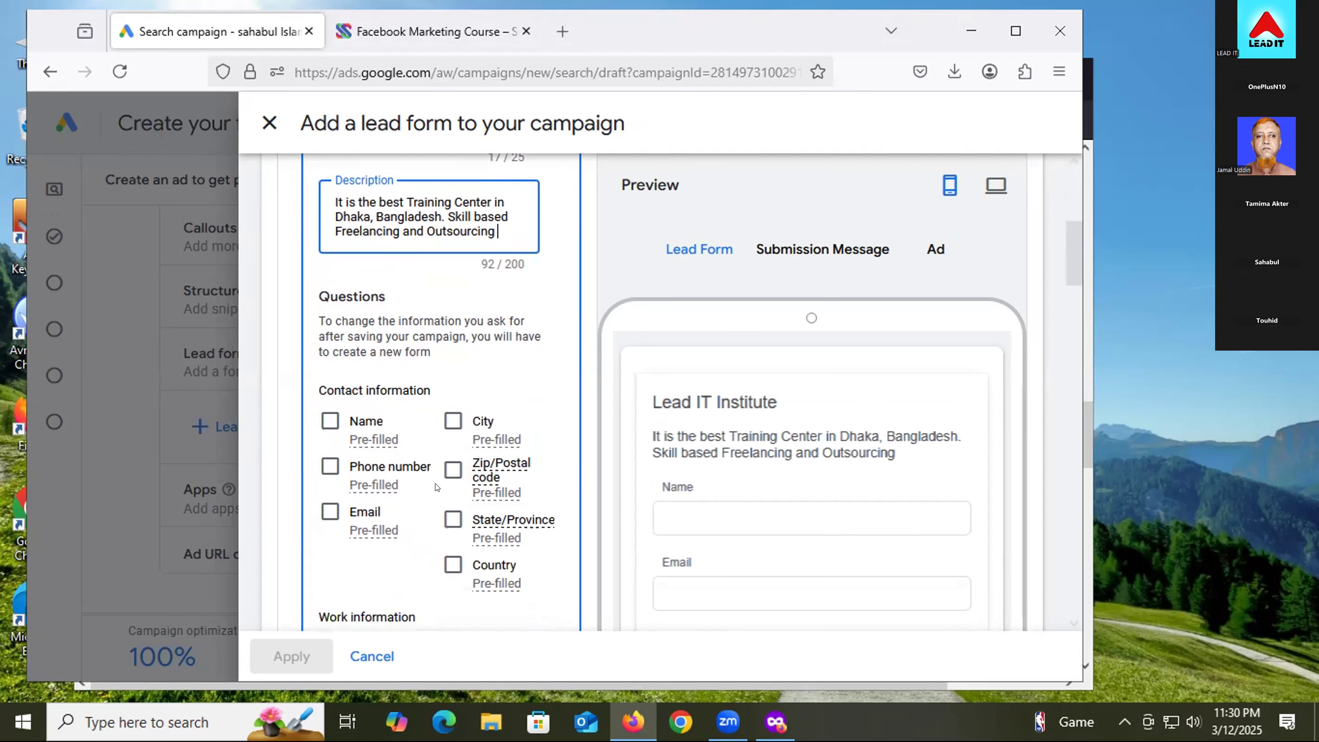
pyautogui.click(330, 421)
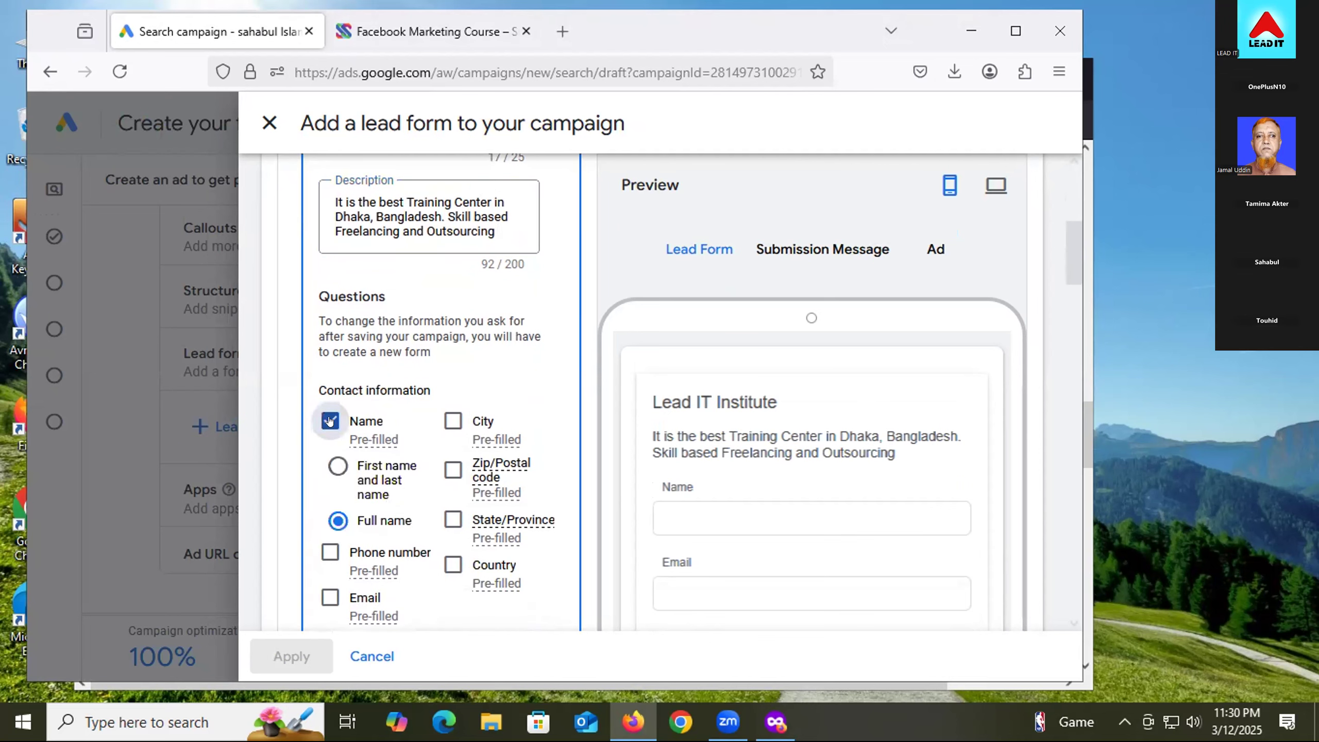
pyautogui.scroll(-2, 406, 426)
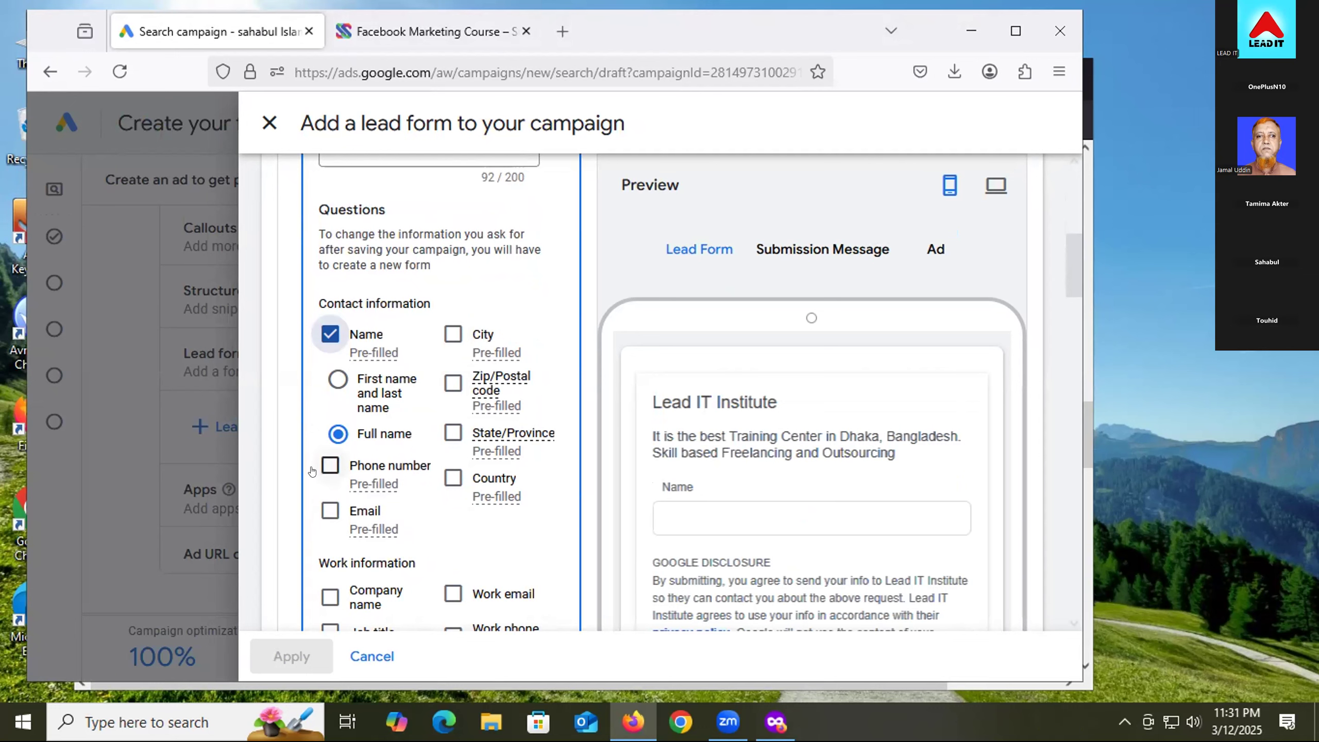
pyautogui.click(330, 466)
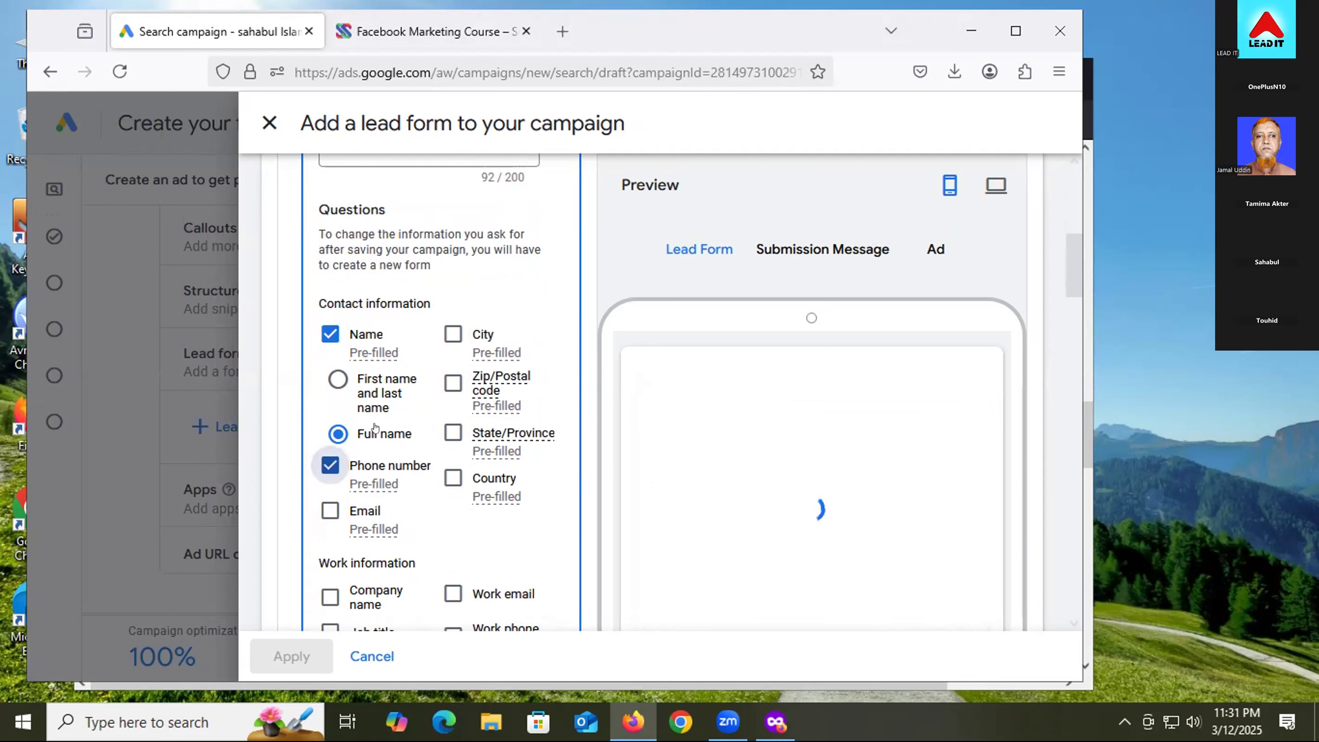
pyautogui.click(452, 332)
pyautogui.scroll(-3, 454, 478)
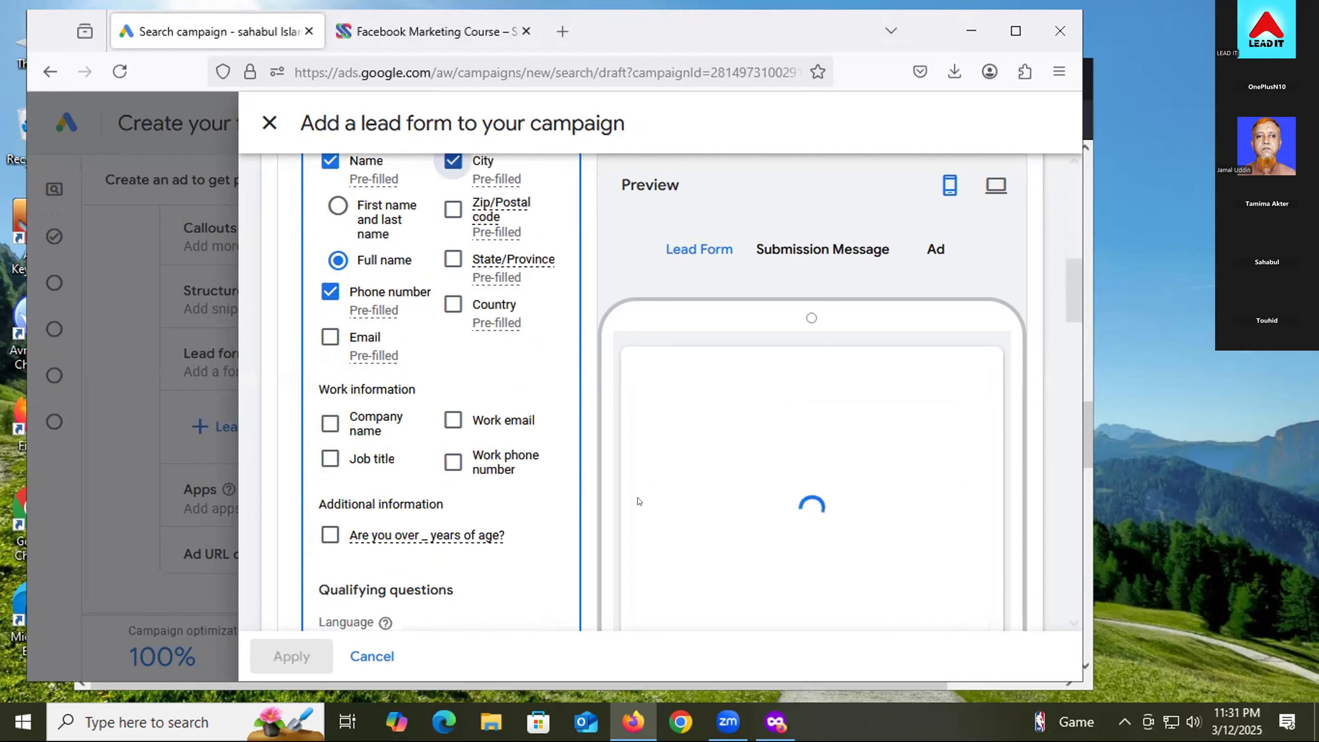
pyautogui.scroll(-2, 542, 481)
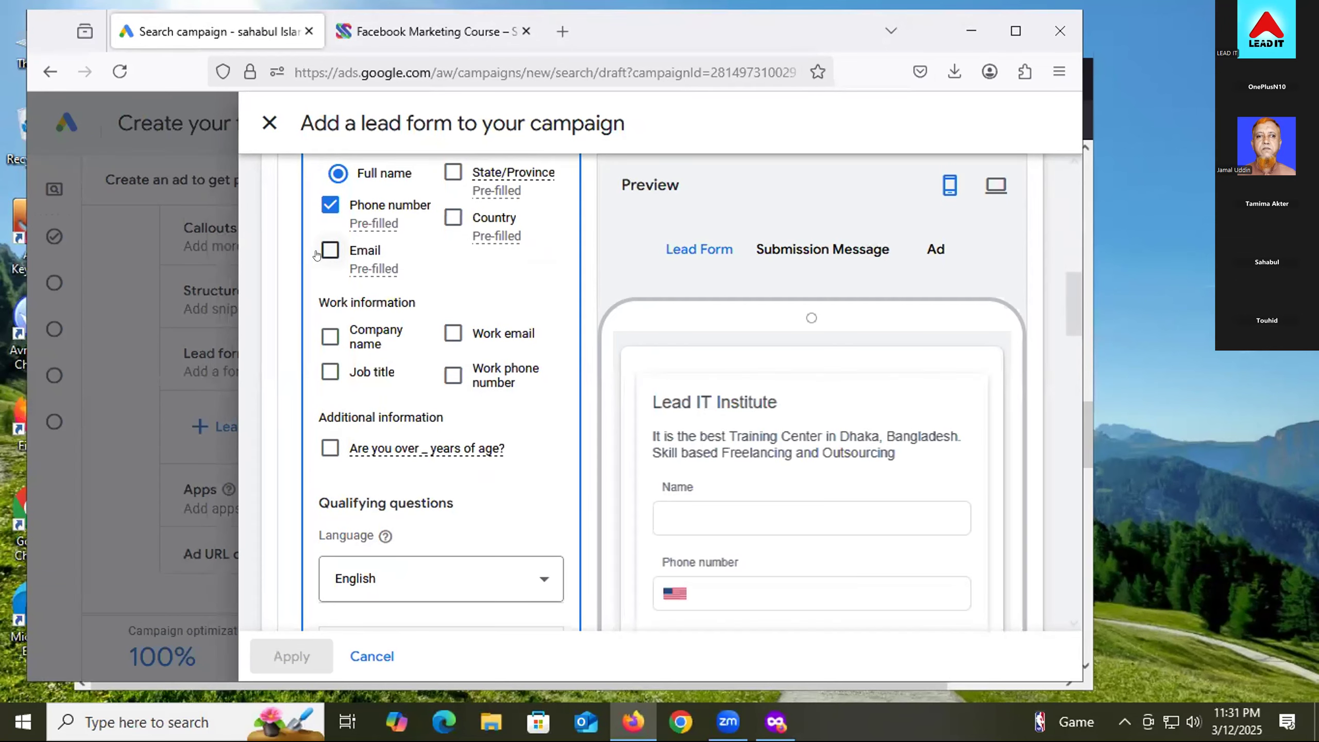
pyautogui.scroll(-2, 332, 448)
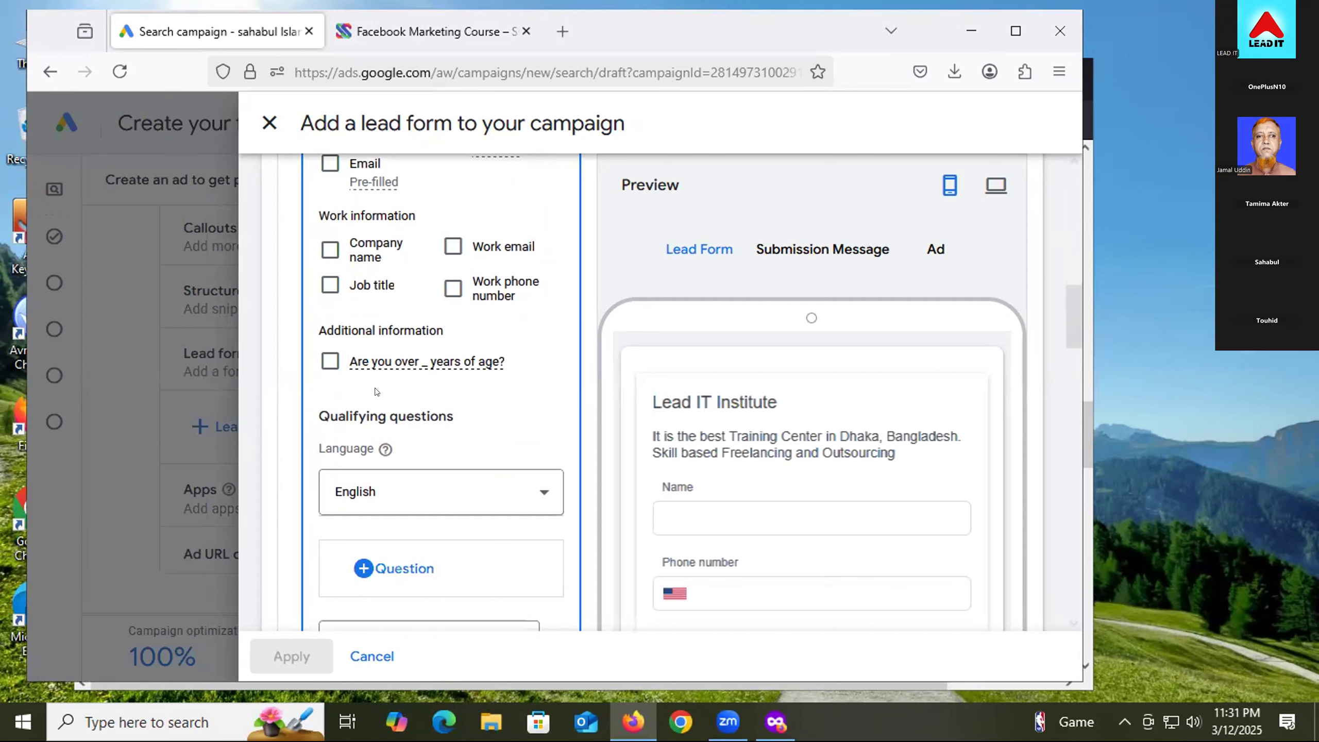
# - Include the "Are you over _ years of age?" question in the lead form with the age set to 18
pyautogui.scroll(-4, 763, 528)
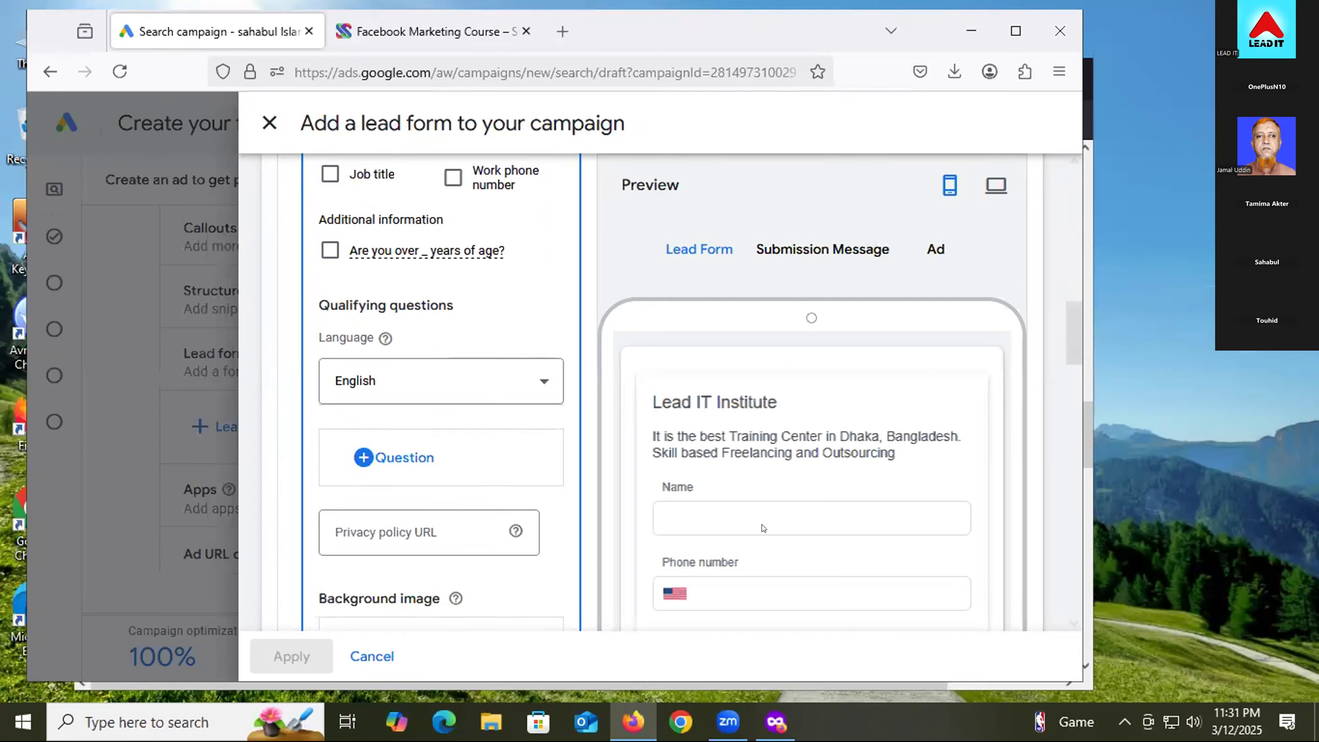
pyautogui.scroll(4, 666, 470)
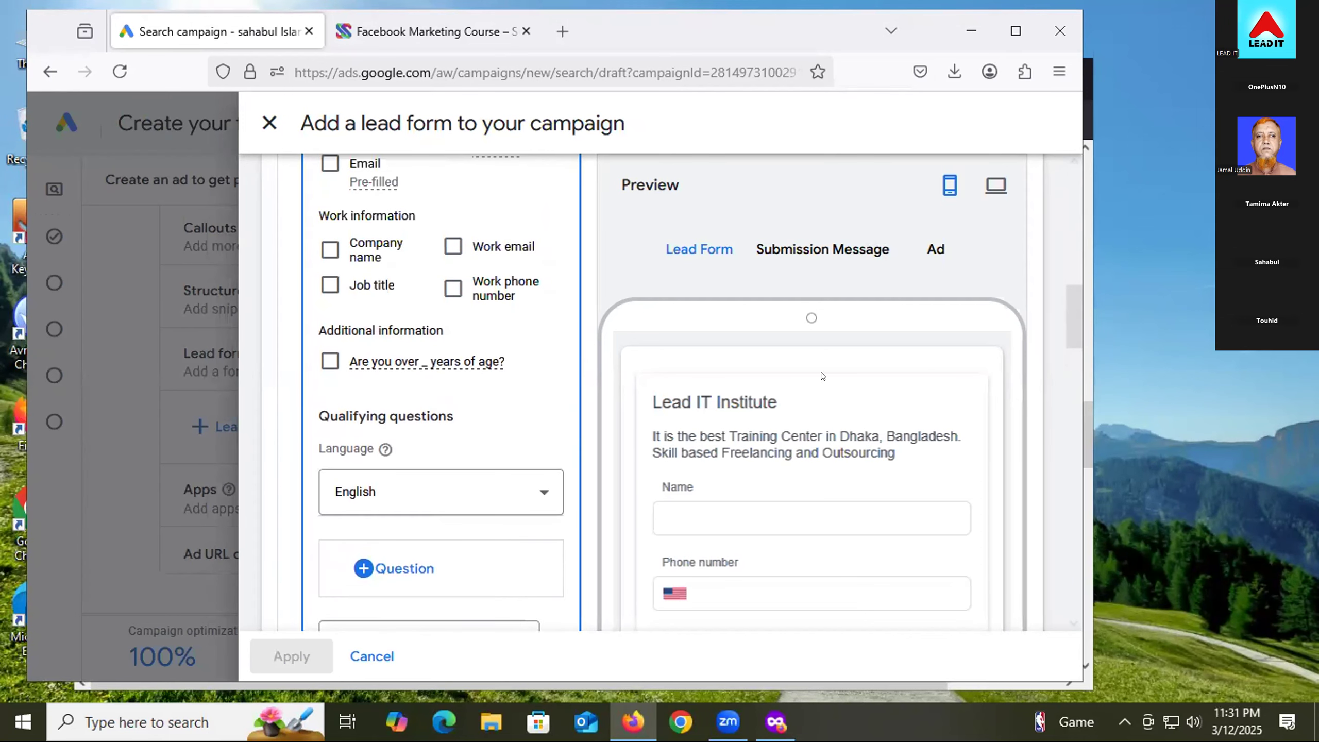
pyautogui.scroll(-4, 994, 346)
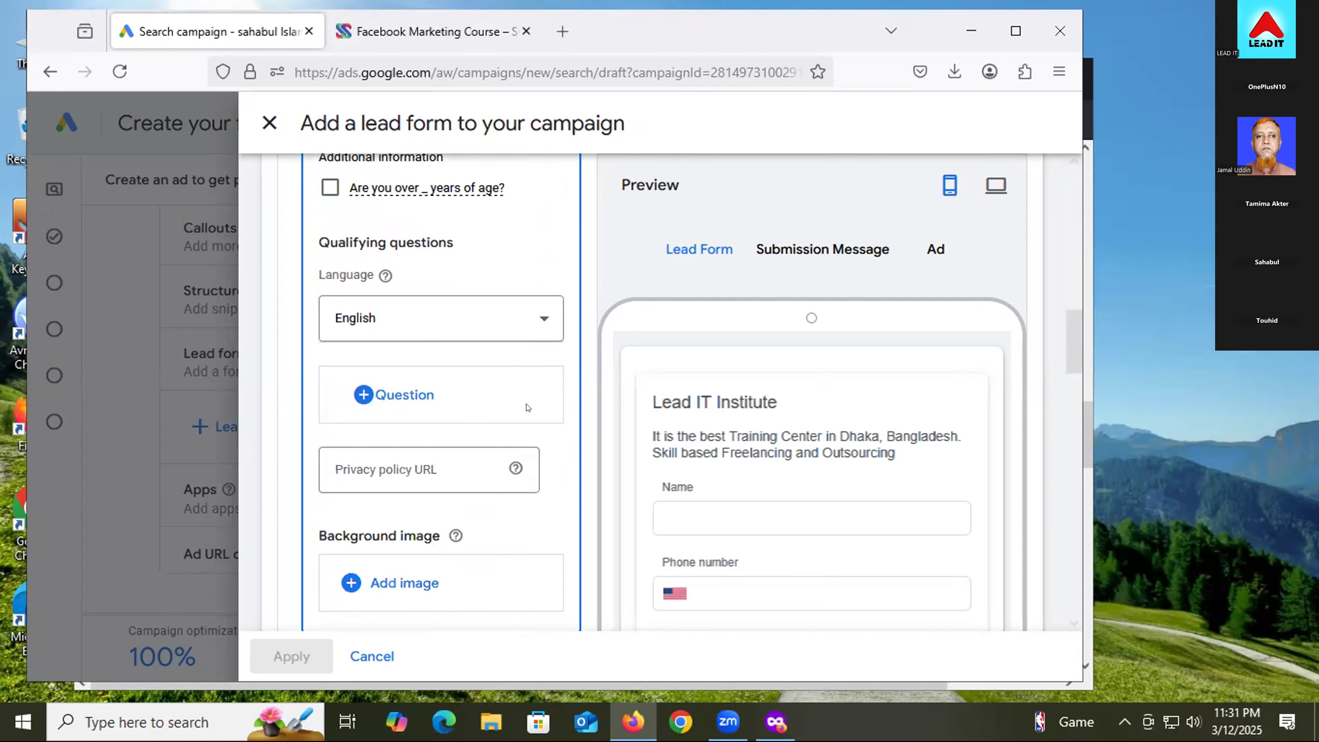
pyautogui.scroll(4, 644, 421)
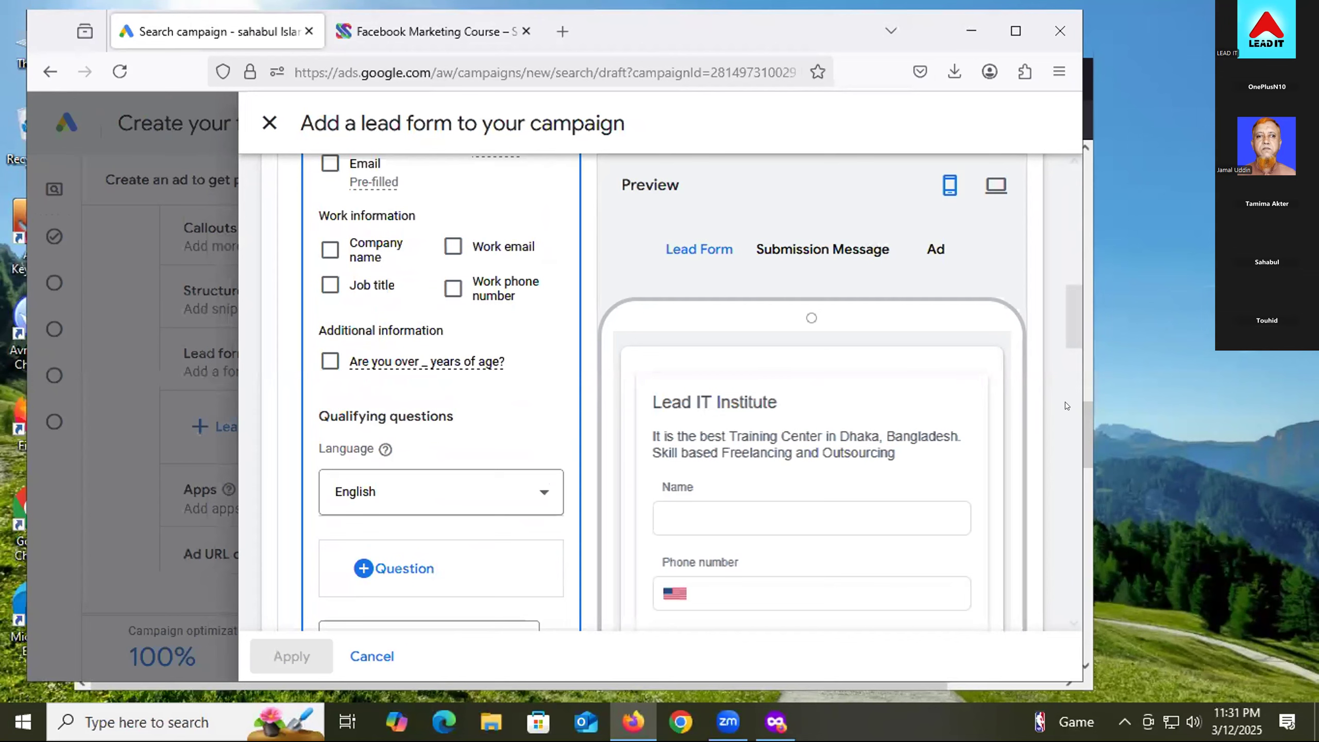
pyautogui.scroll(6, 951, 395)
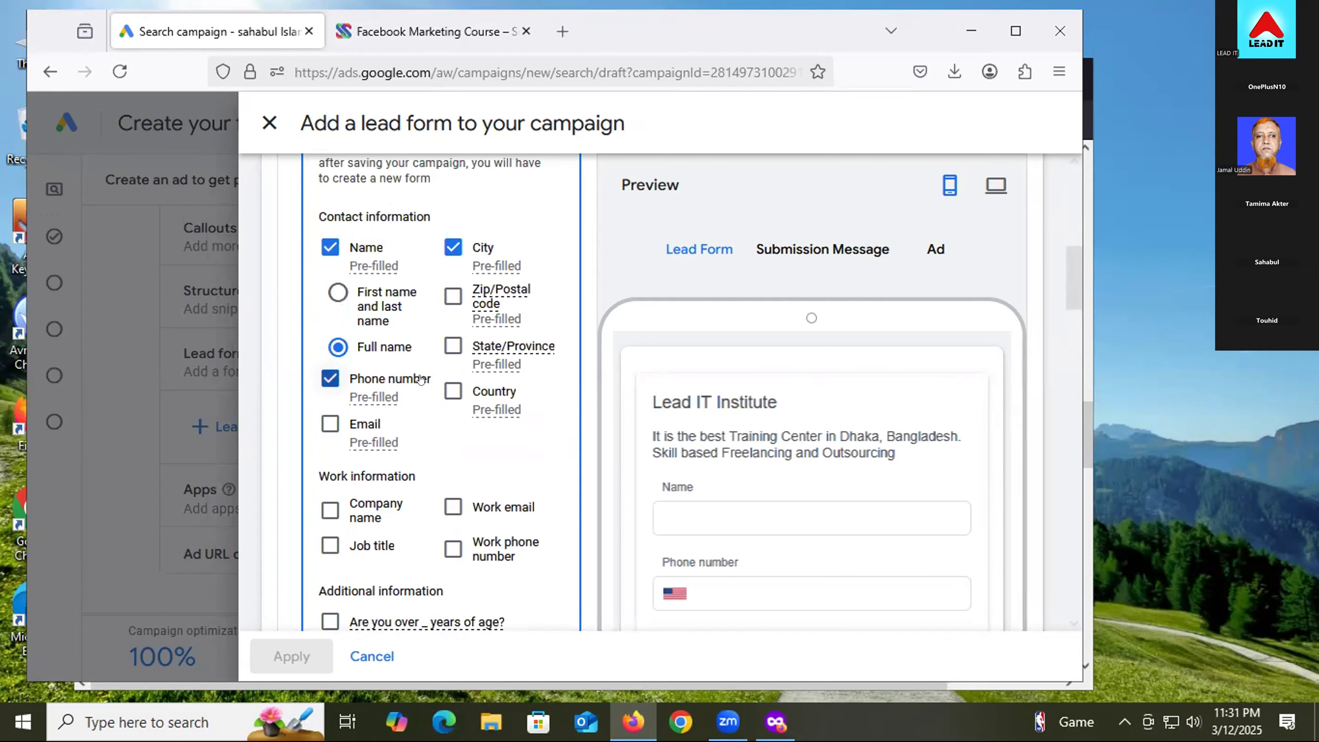
pyautogui.scroll(-3, 410, 379)
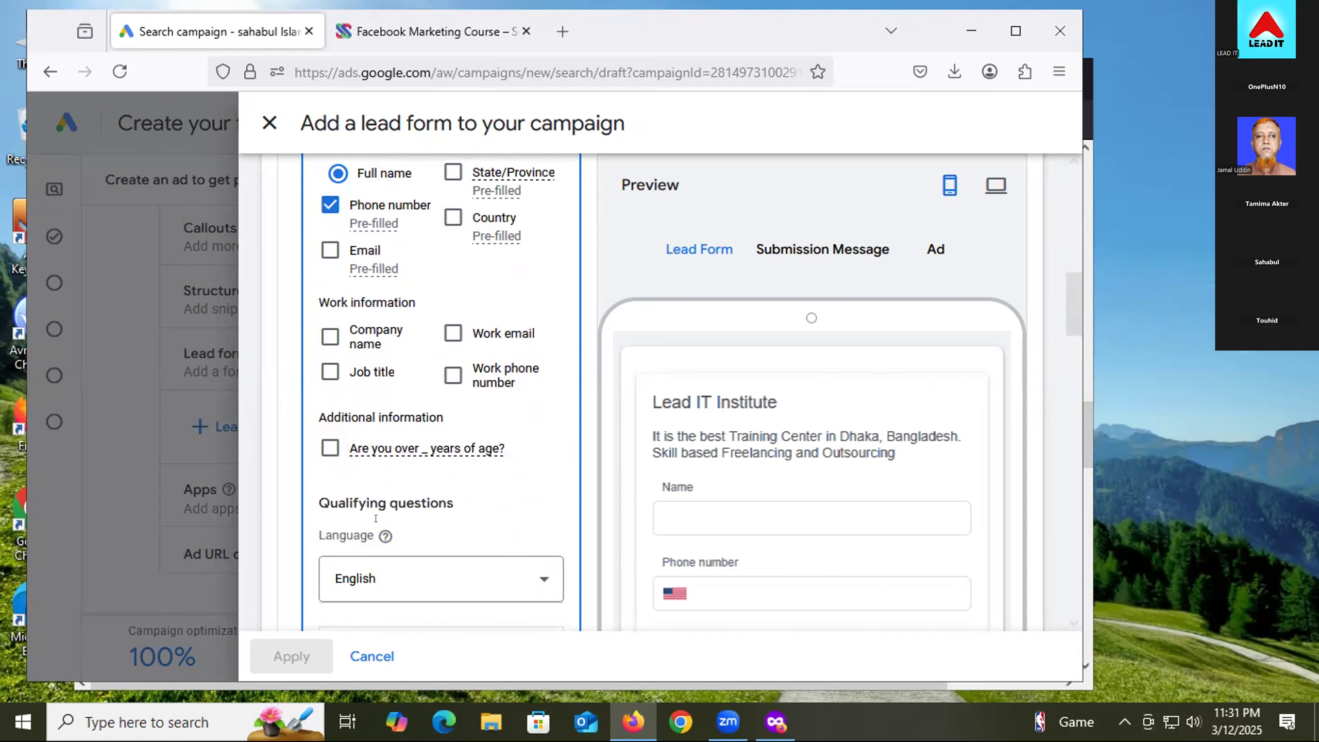
pyautogui.click(330, 446)
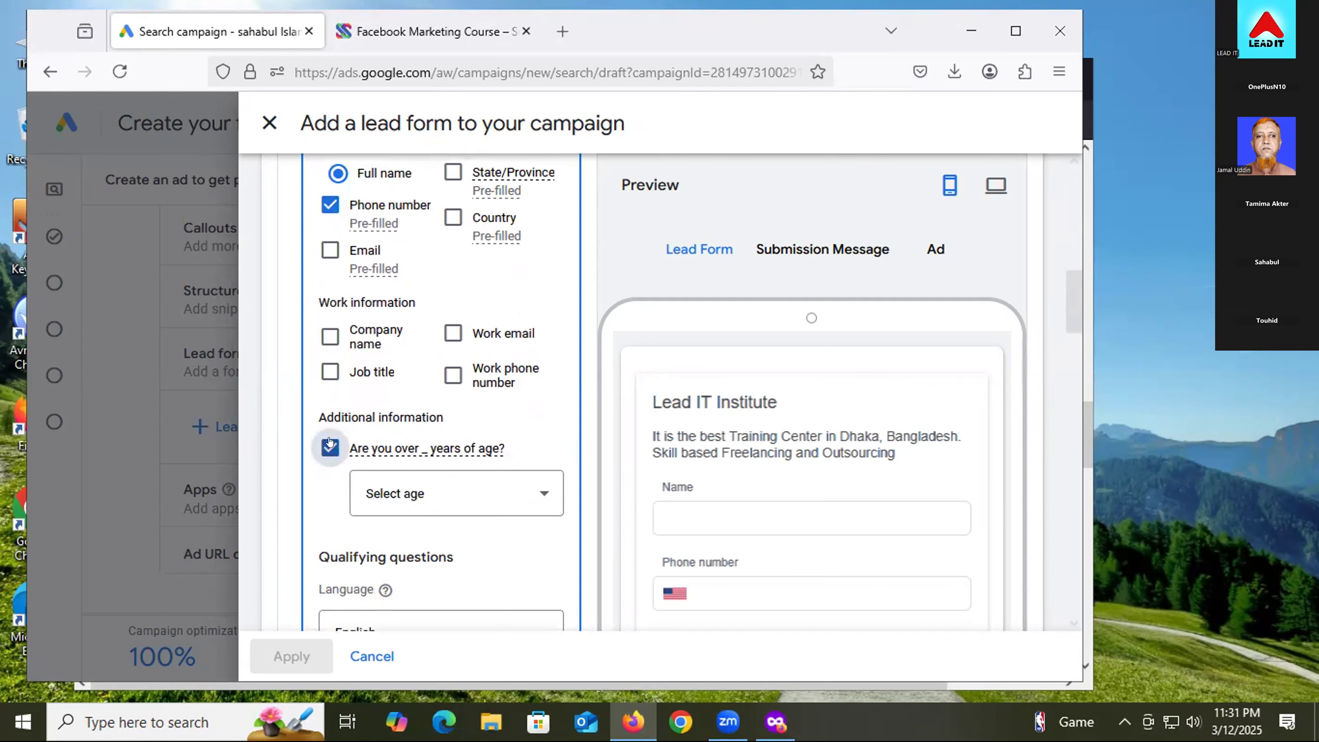
pyautogui.click(425, 483)
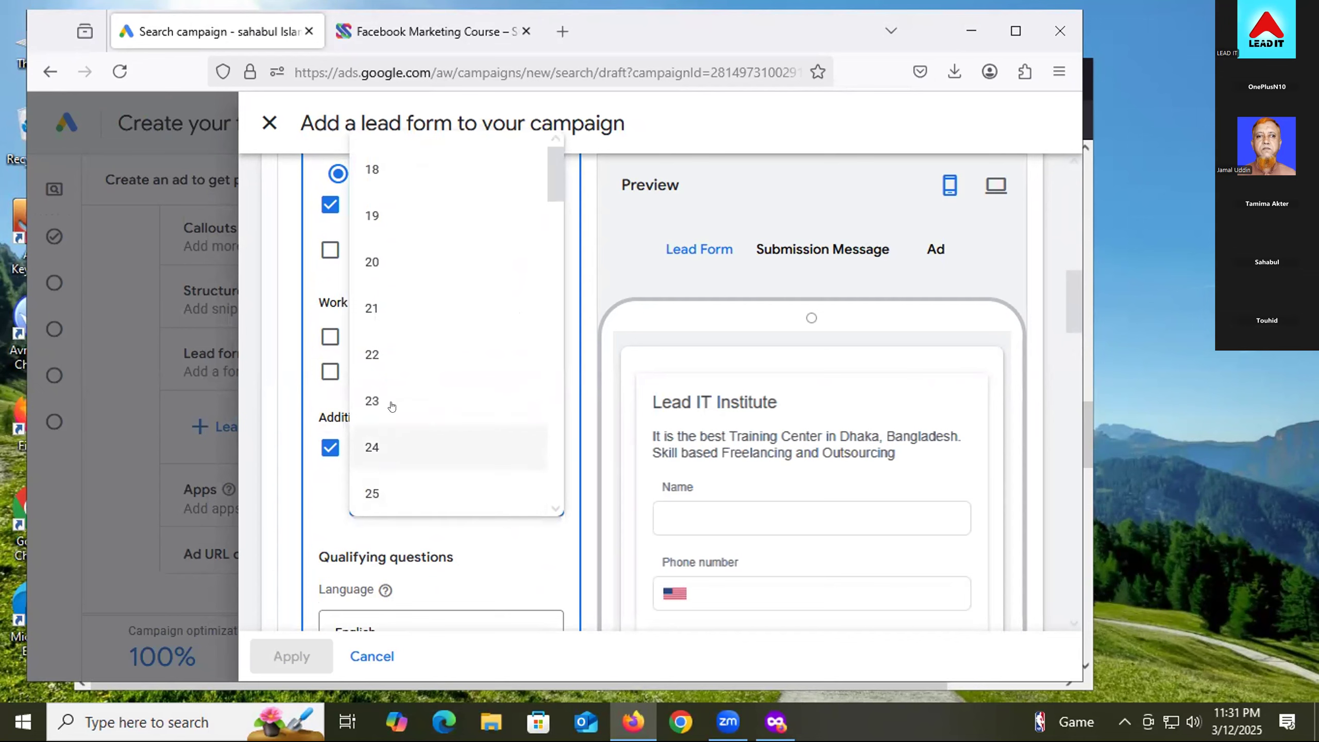
pyautogui.click(393, 172)
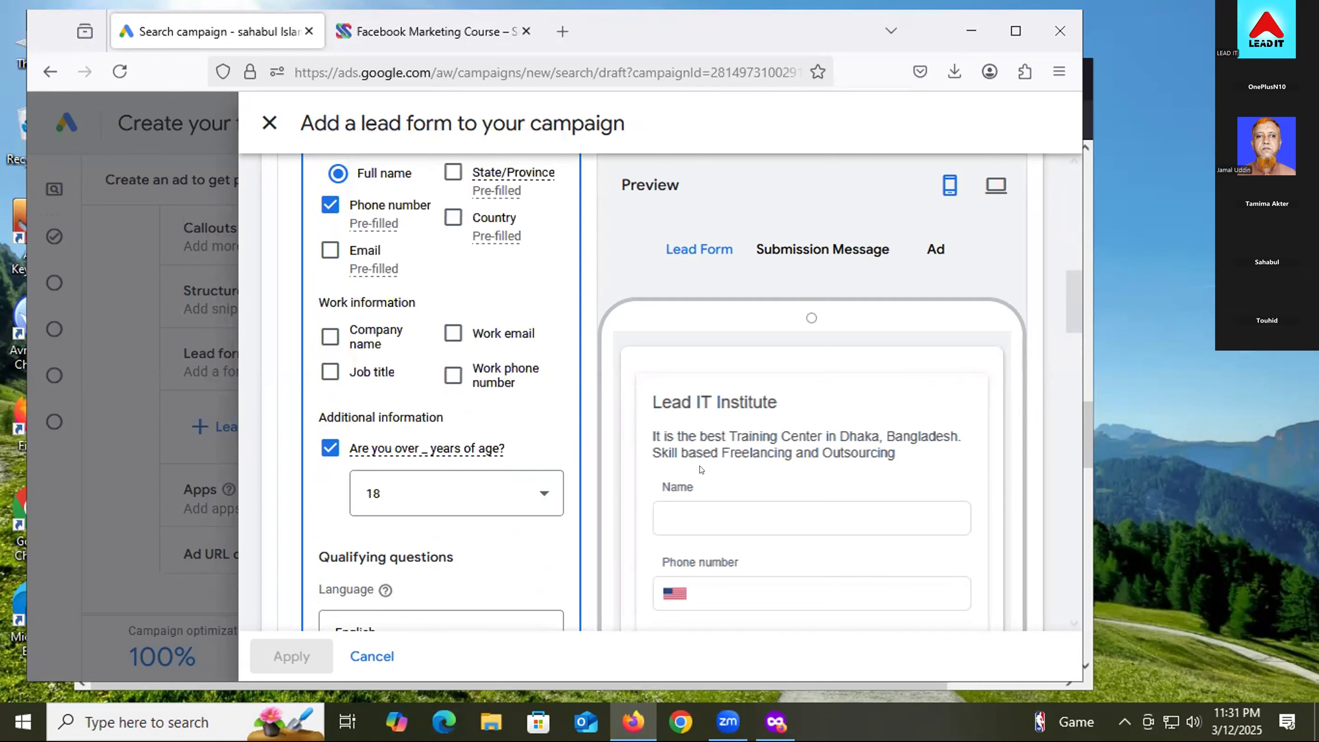
pyautogui.scroll(-2, 737, 468)
pyautogui.scroll(1, 747, 471)
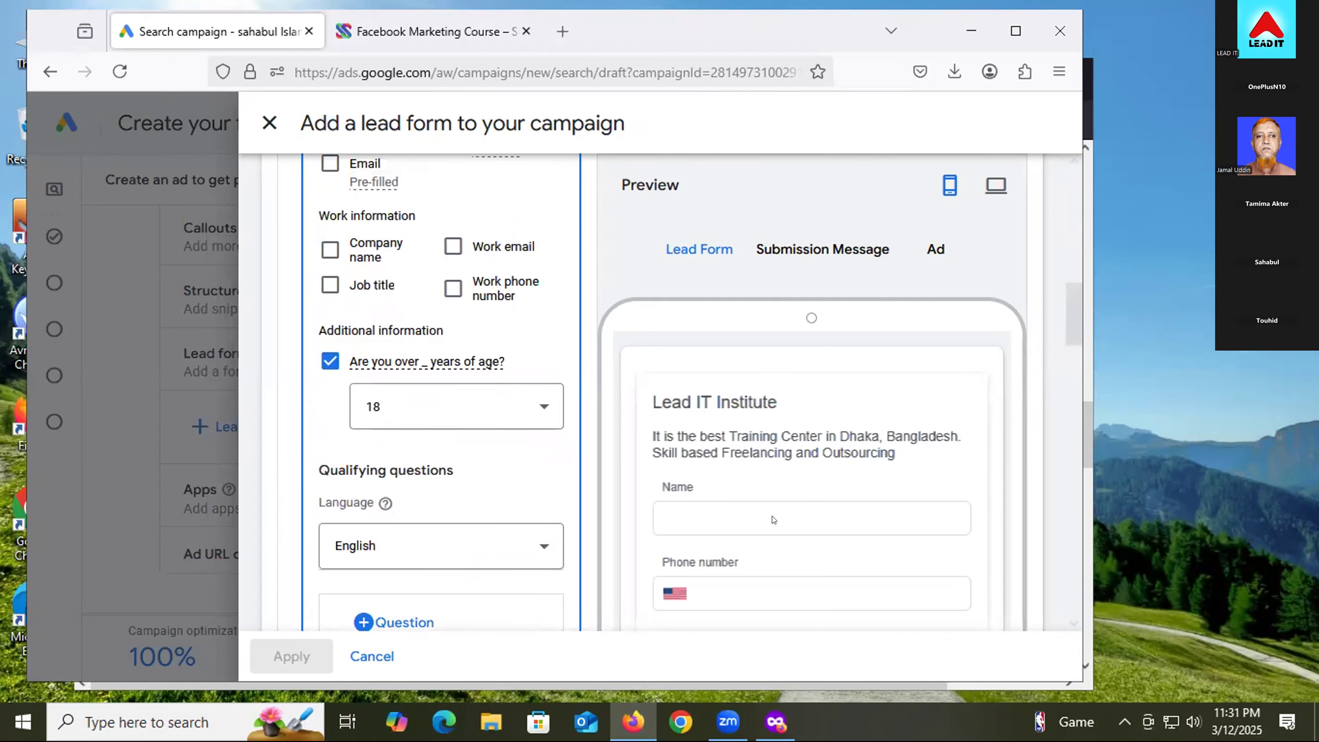
# - Switch the lead form preview to the desktop layout
pyautogui.click(996, 186)
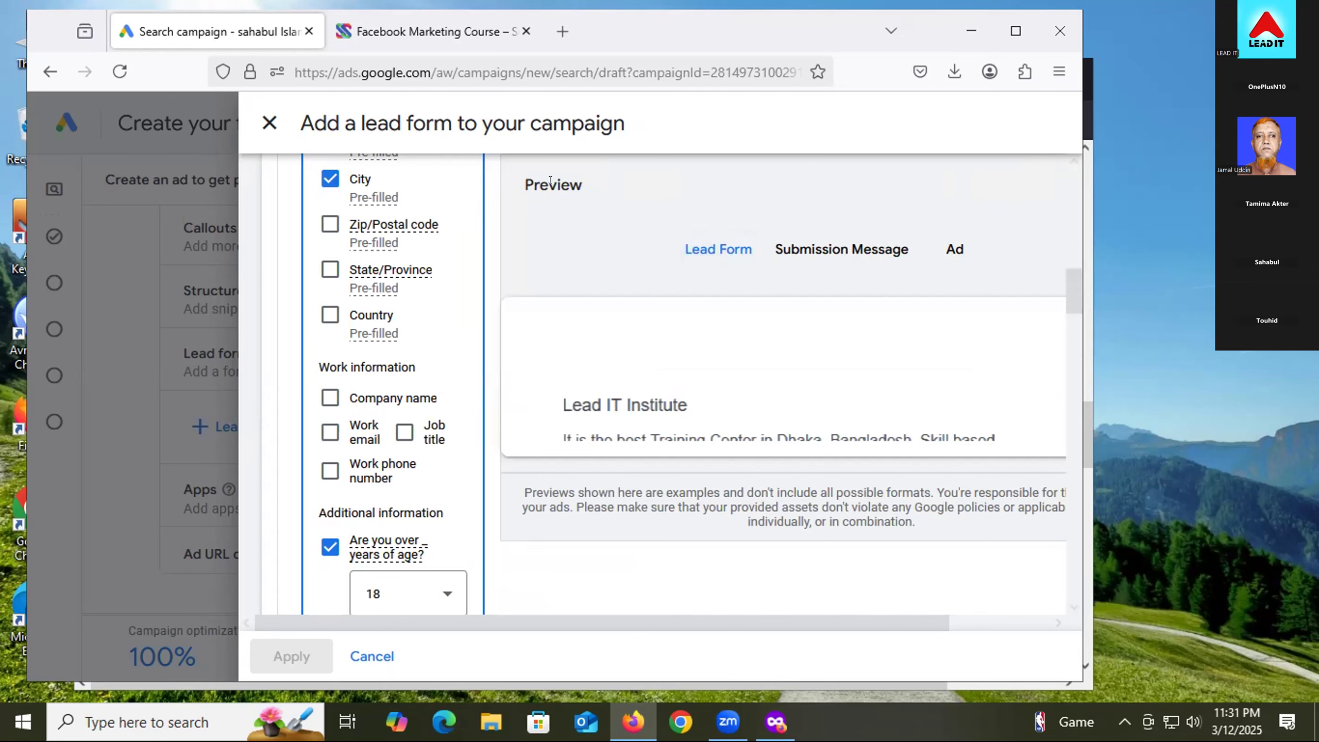
pyautogui.scroll(7, 668, 516)
pyautogui.scroll(-3, 511, 452)
# - Remove the minimum-age question from the lead form's additional information
pyautogui.scroll(-8, 511, 449)
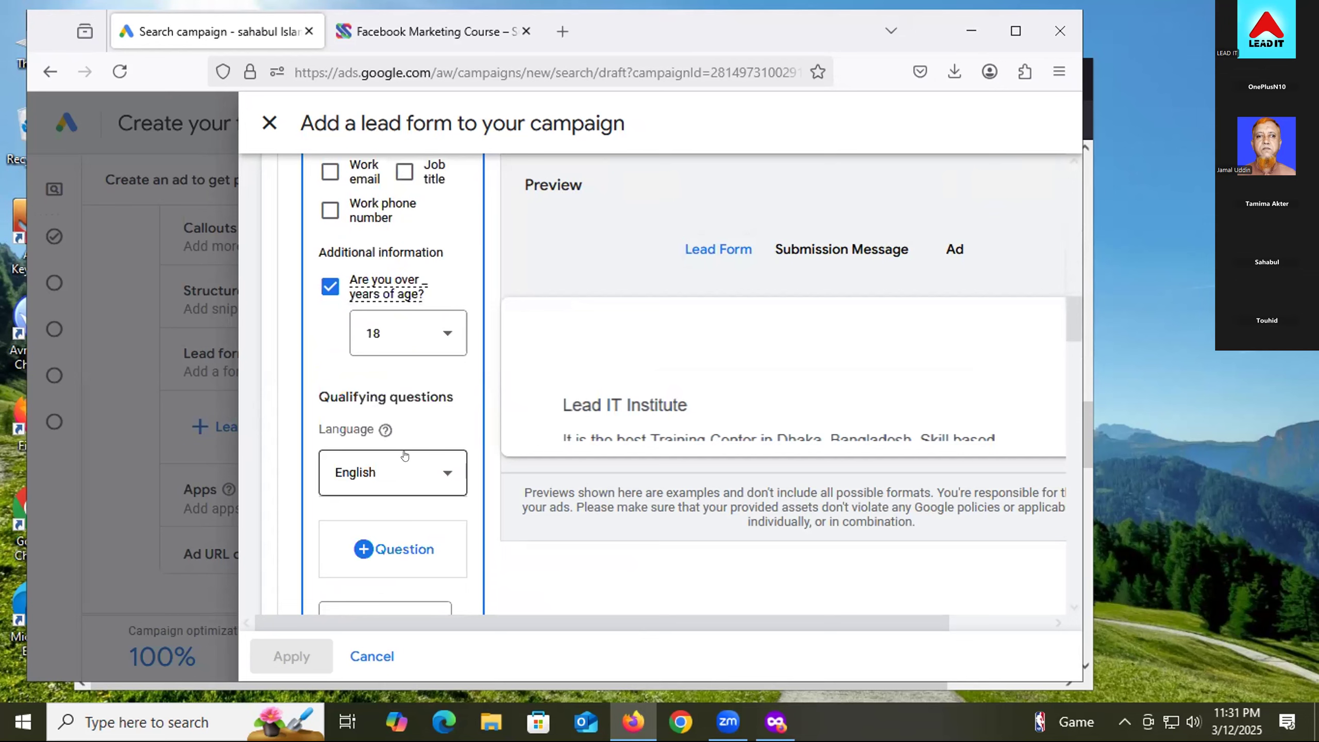
pyautogui.click(330, 286)
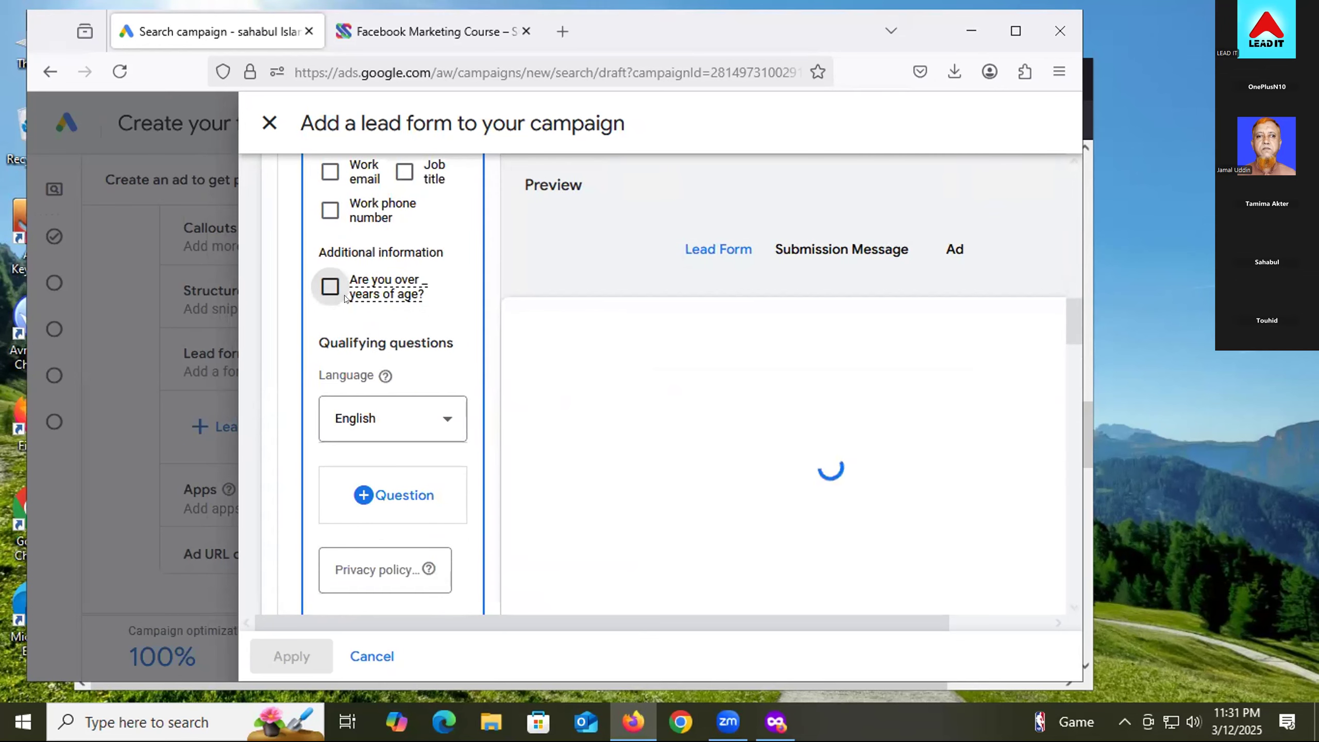
pyautogui.scroll(5, 951, 236)
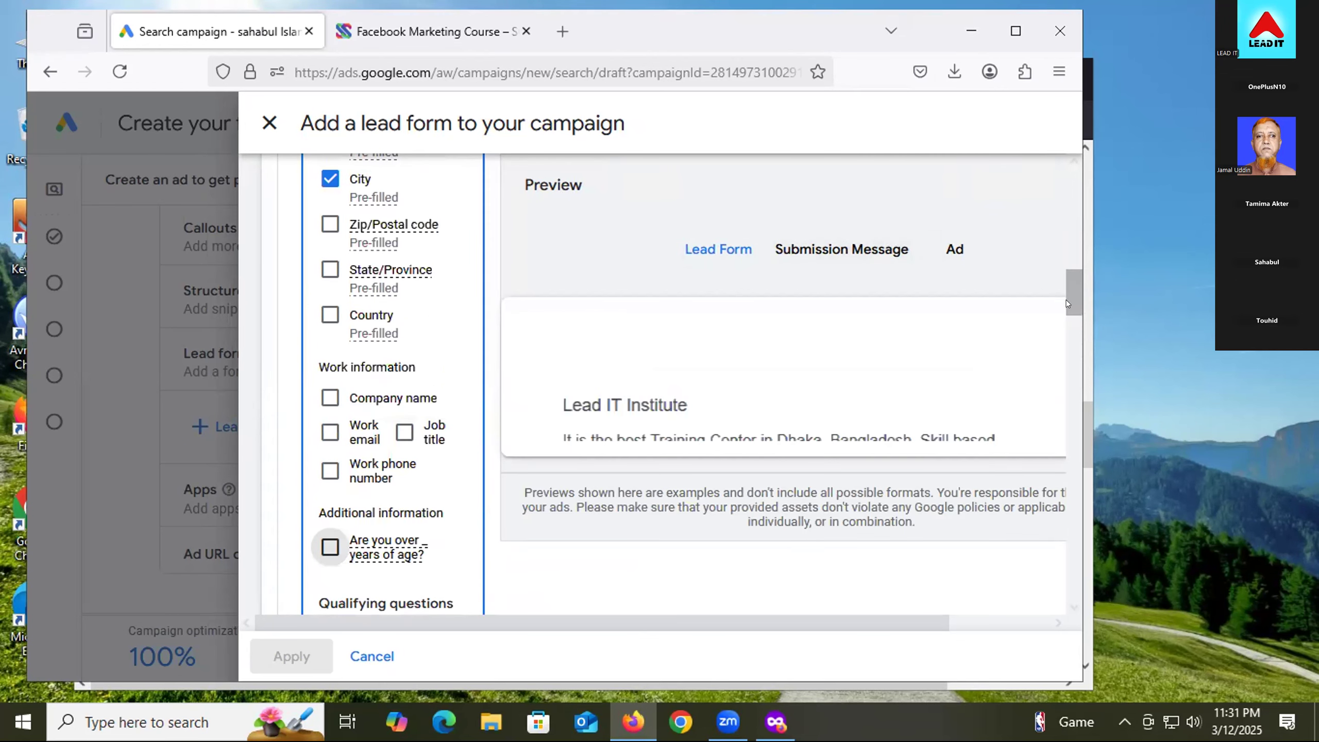
pyautogui.moveTo(1059, 299); pyautogui.dragTo(1031, 318)
pyautogui.click(1011, 33)
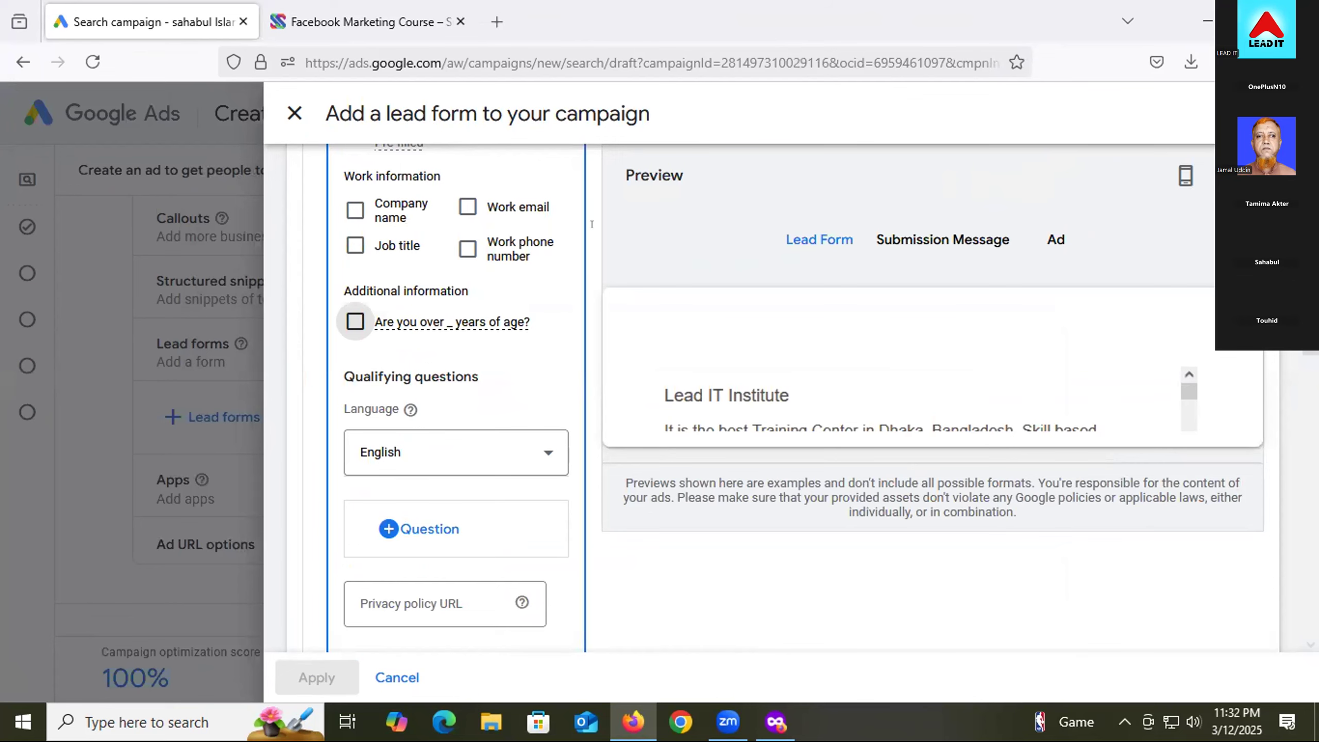
pyautogui.scroll(-3, 390, 514)
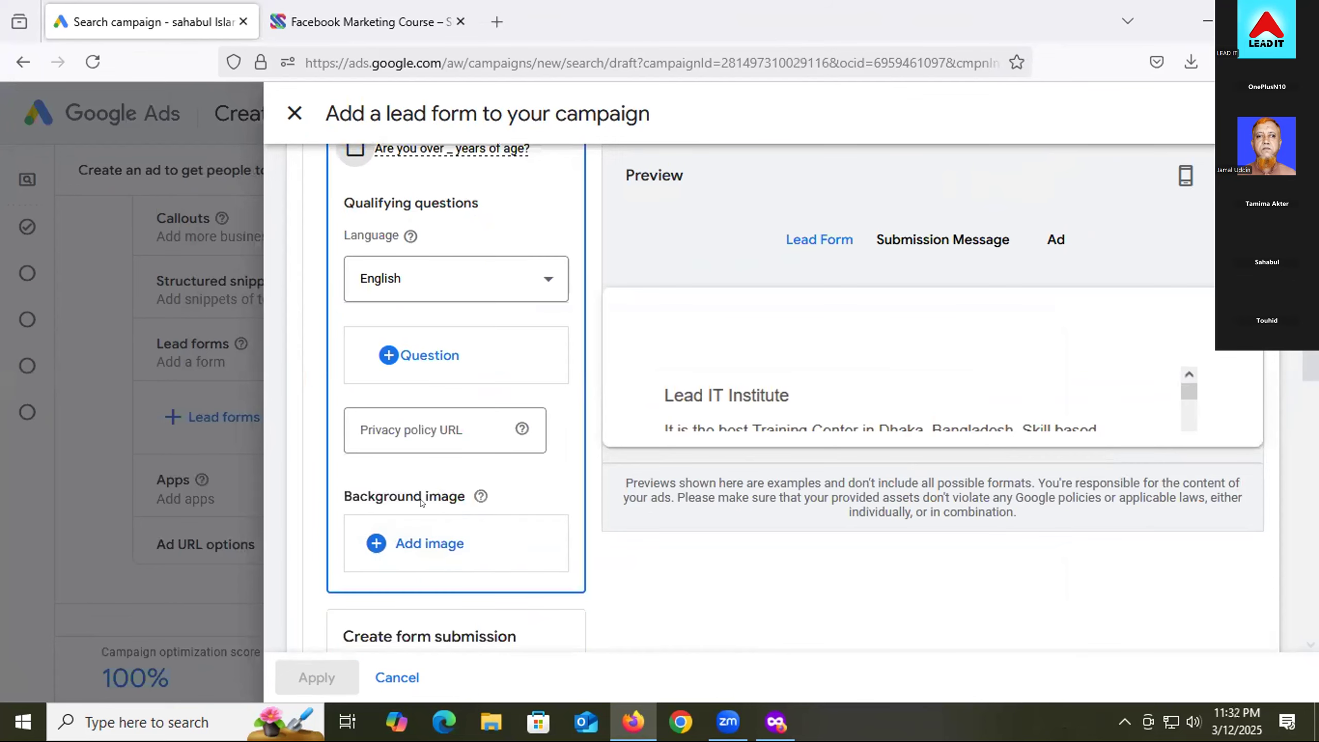
pyautogui.doubleClick(686, 35)
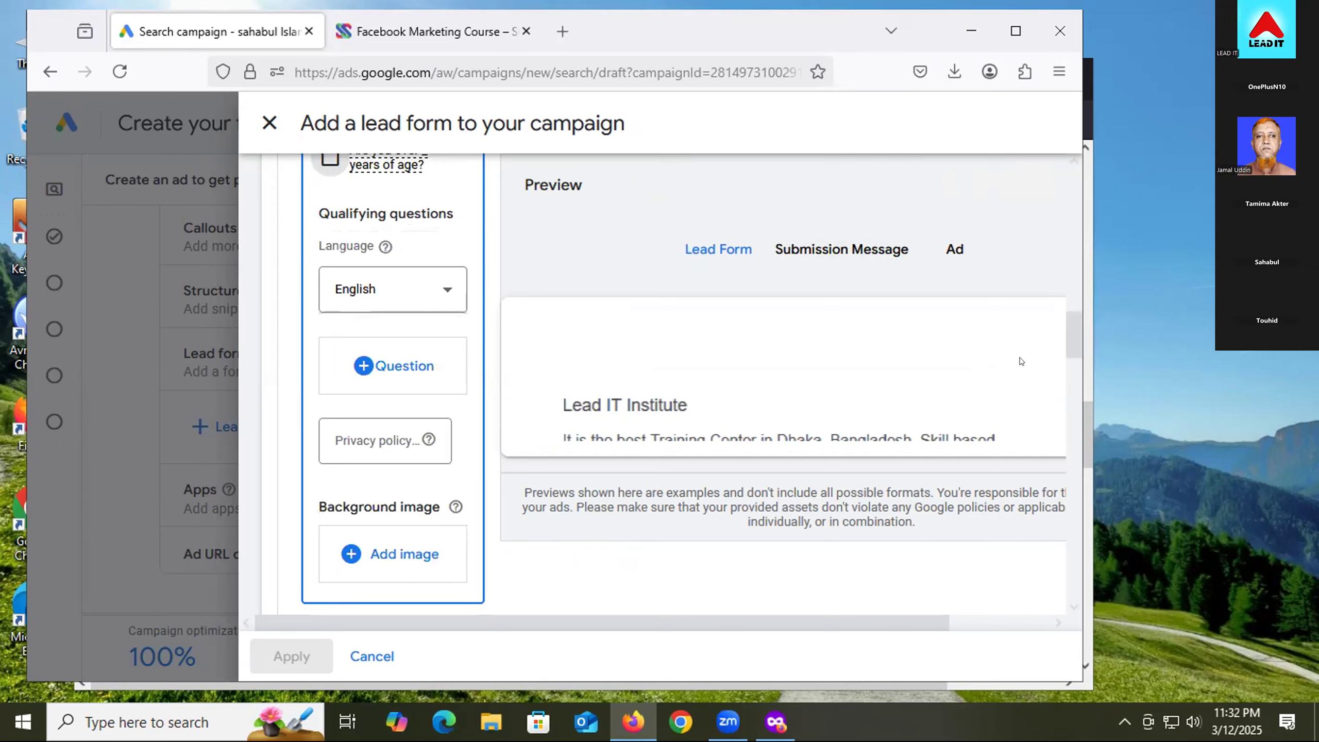
pyautogui.scroll(-3, 359, 457)
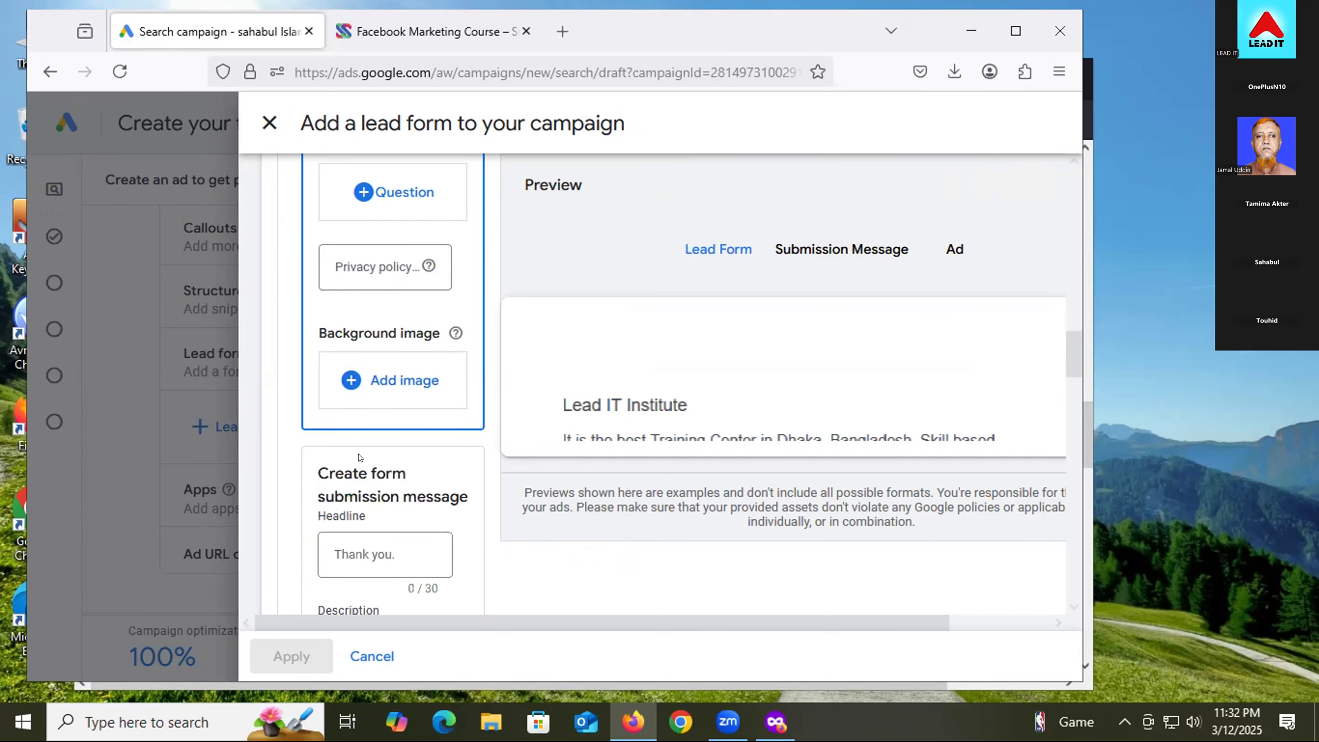
pyautogui.scroll(5, 359, 453)
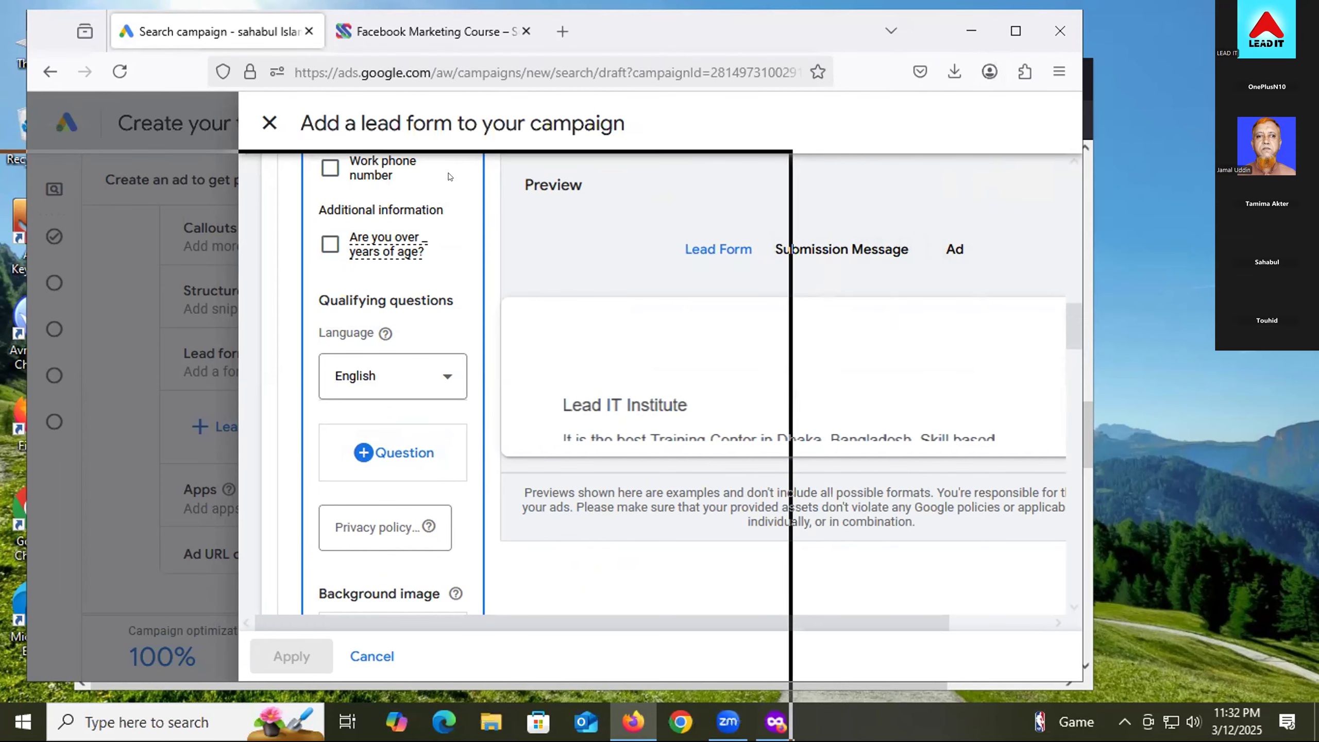
pyautogui.moveTo(715, 50); pyautogui.dragTo(423, 180)
pyautogui.scroll(5, 520, 364)
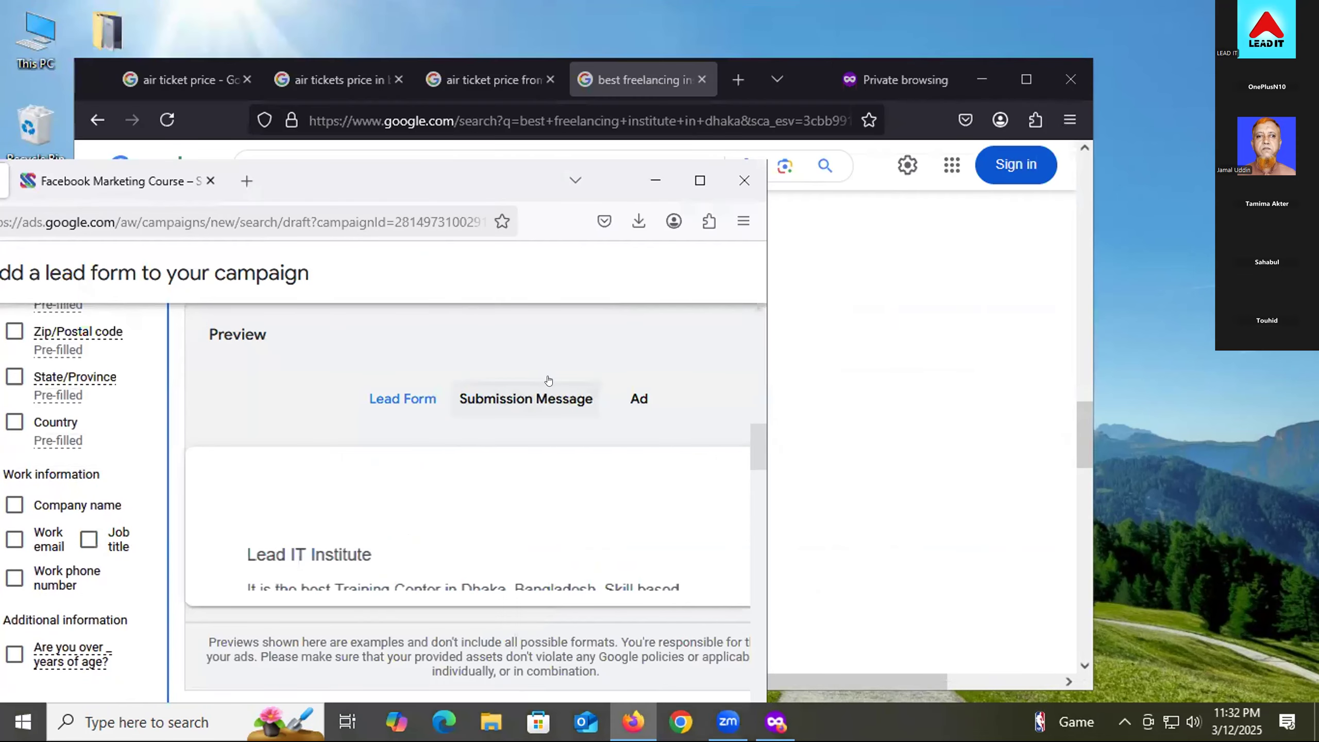
pyautogui.scroll(5, 733, 434)
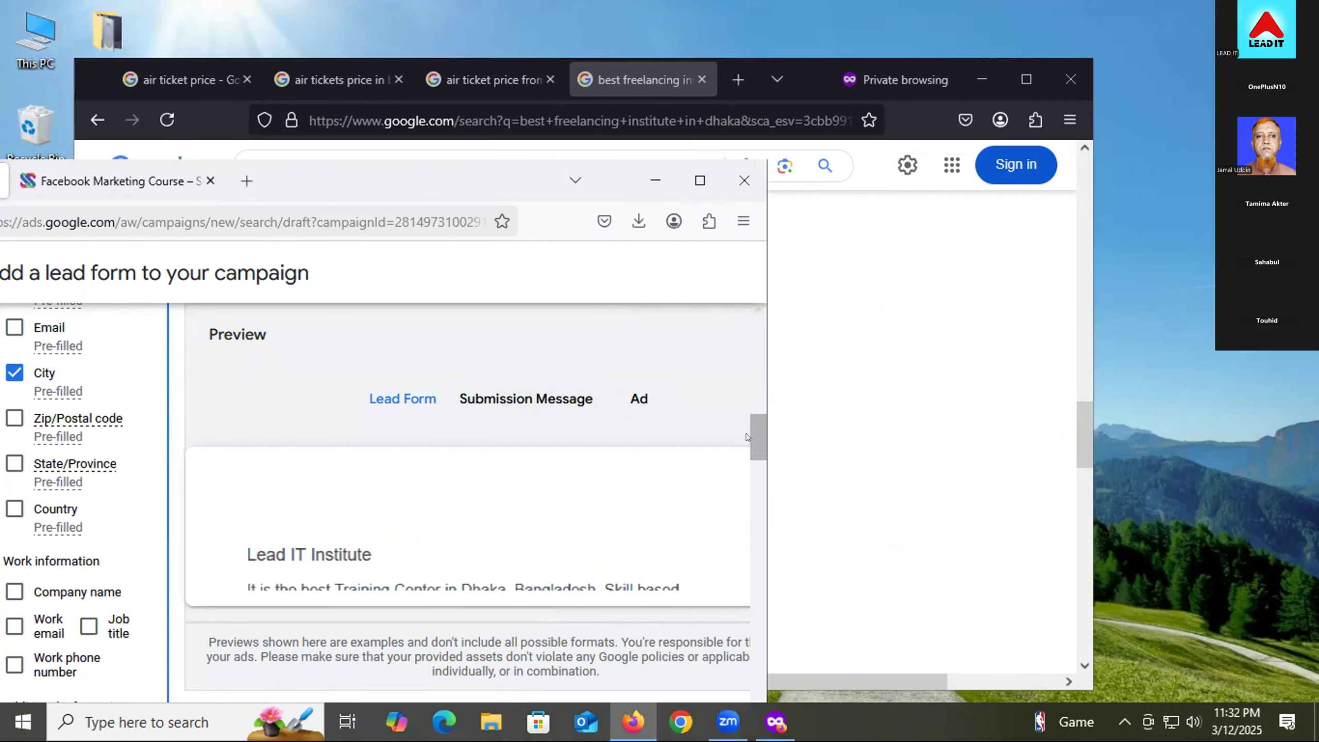
pyautogui.scroll(-5, 757, 435)
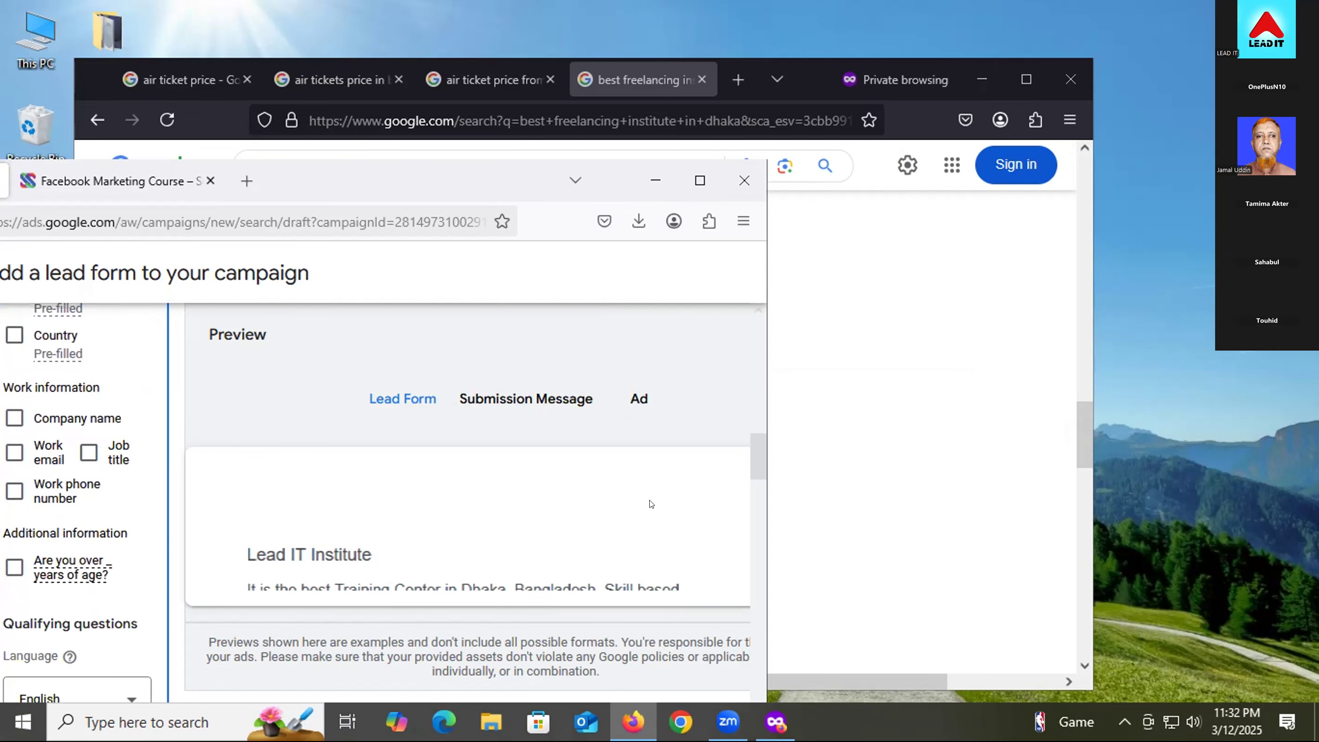
pyautogui.scroll(5, 675, 529)
pyautogui.scroll(-5, 618, 533)
pyautogui.click(701, 180)
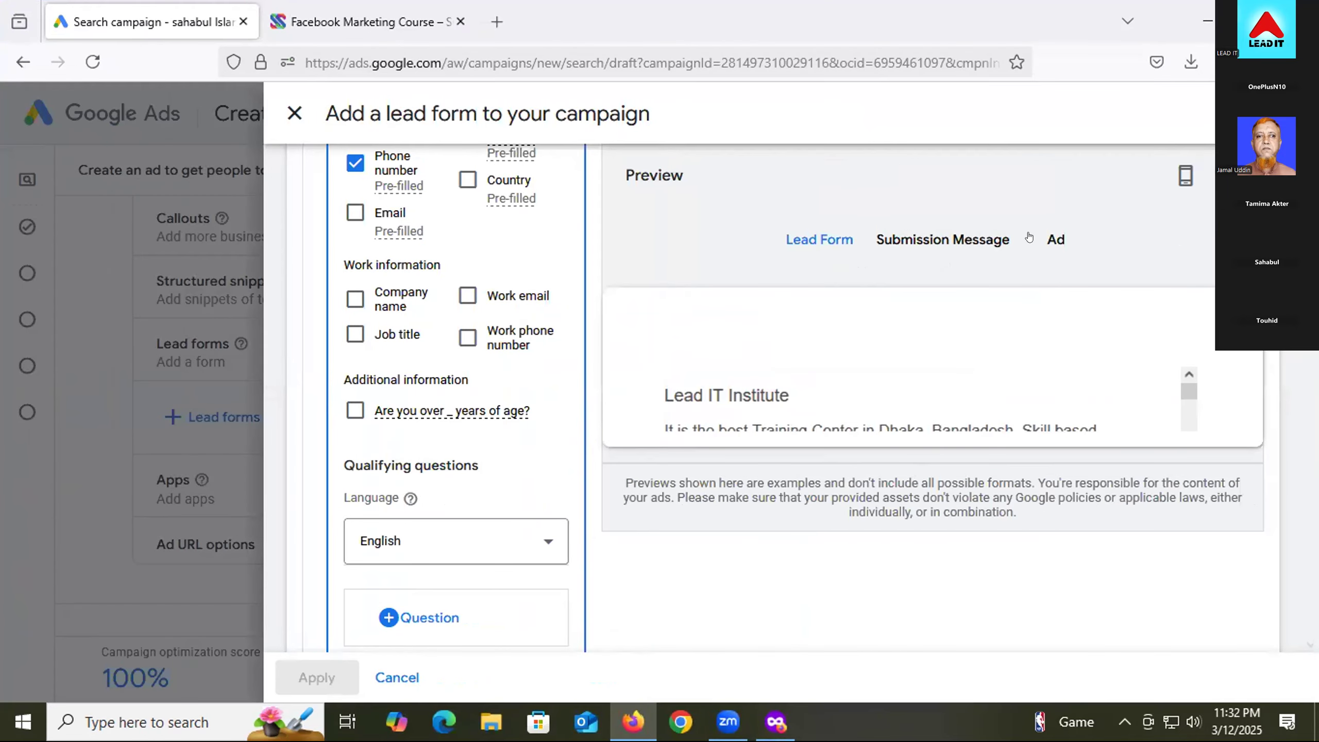
pyautogui.moveTo(1013, 51); pyautogui.dragTo(264, 63)
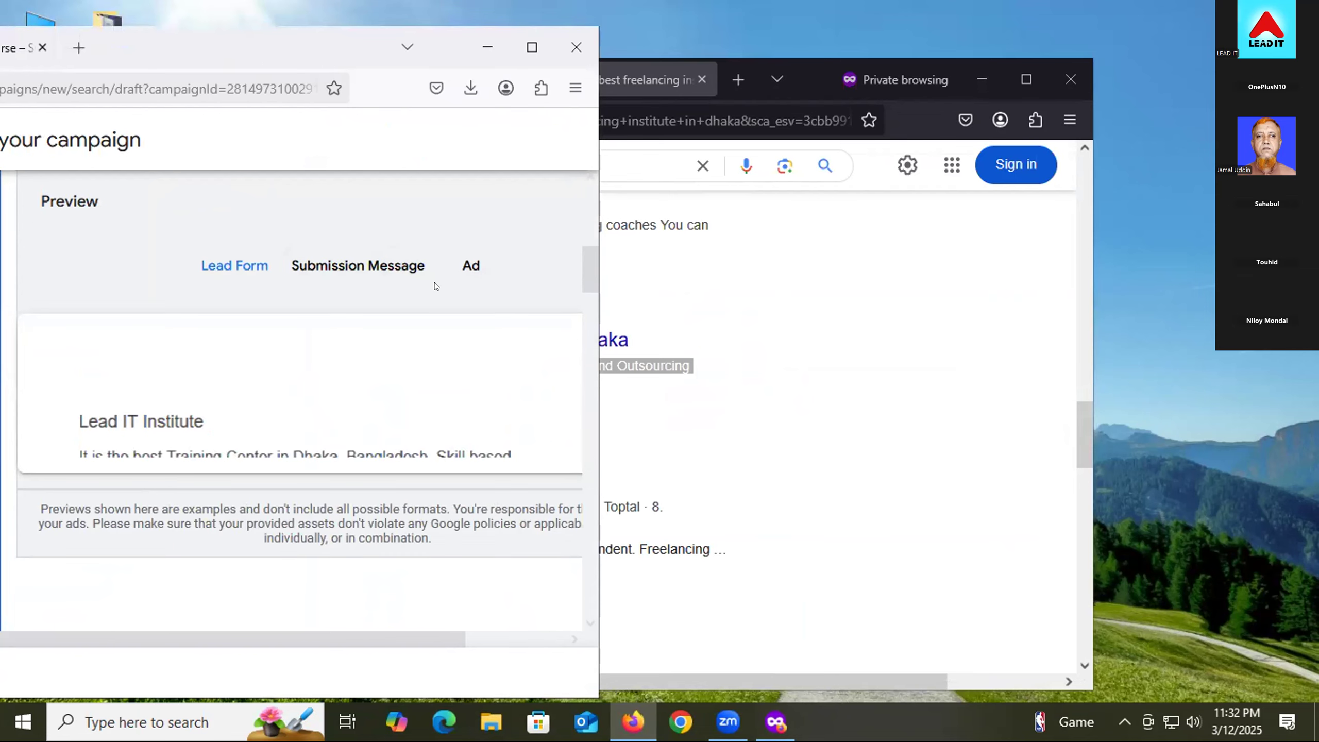
# - Maximize the browser window, search the qualifying questions for "which" and add "Which course are you interested in?" to the lead form
pyautogui.click(531, 46)
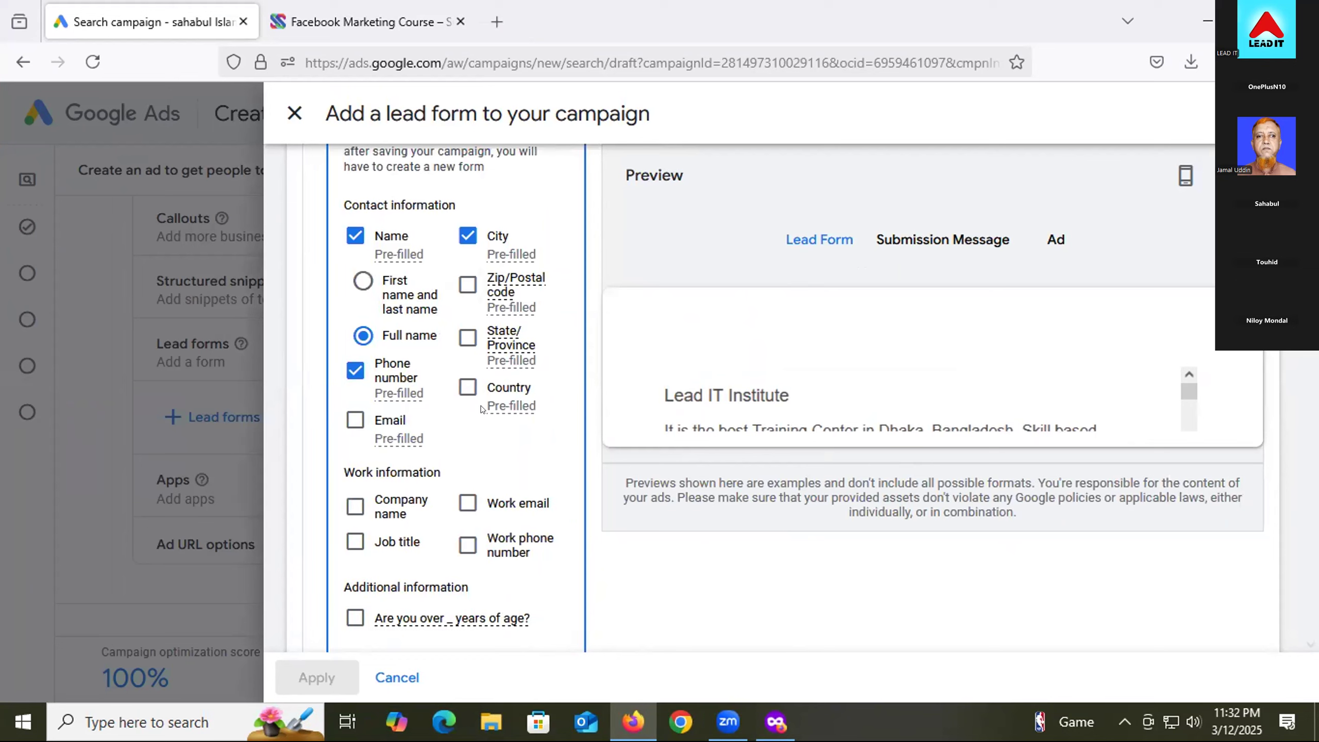
pyautogui.scroll(-2, 466, 437)
pyautogui.scroll(-4, 468, 472)
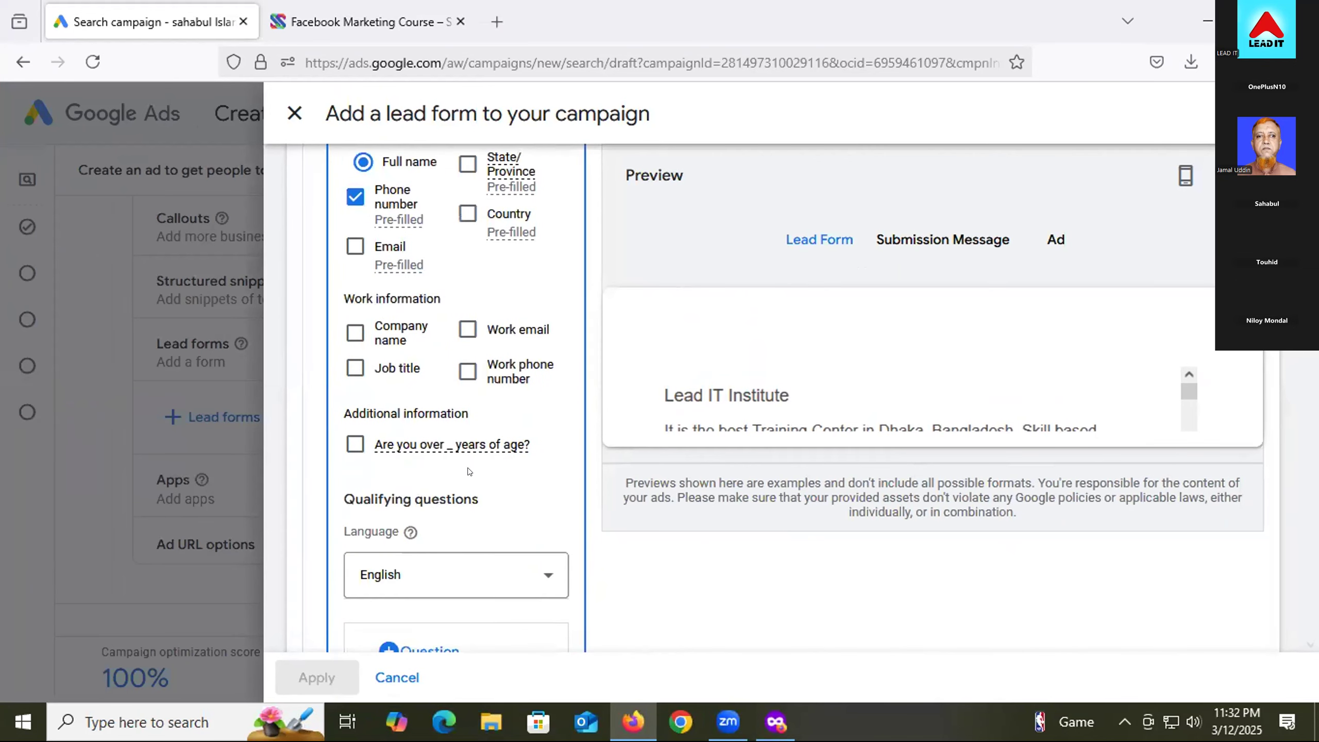
pyautogui.scroll(-2, 470, 485)
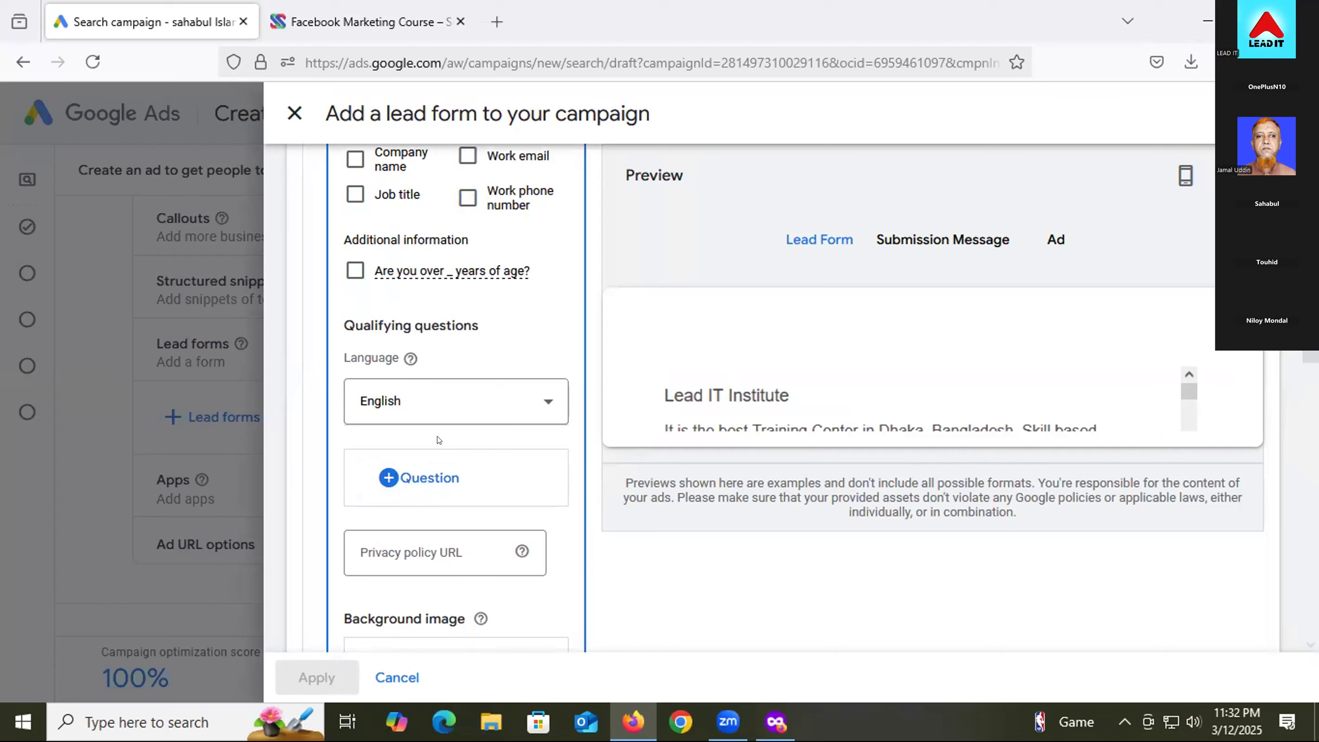
pyautogui.click(434, 497)
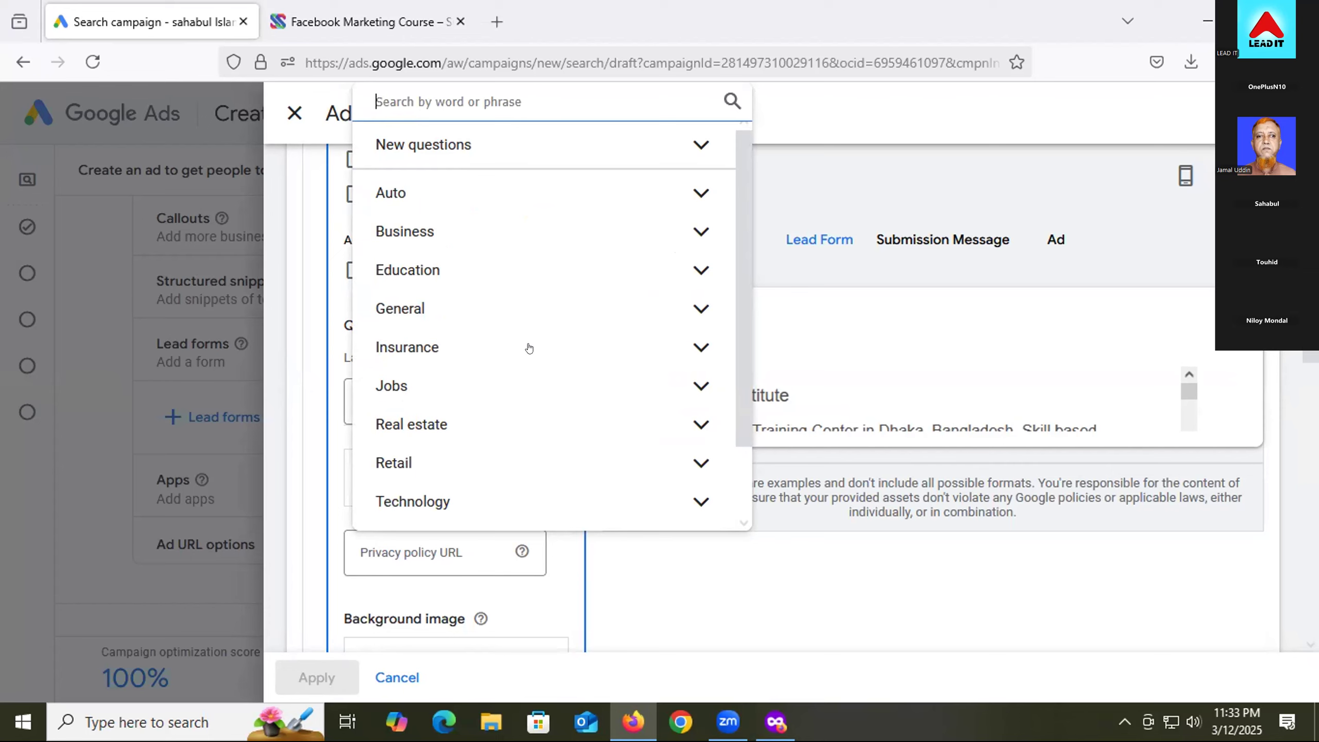
pyautogui.write('which')
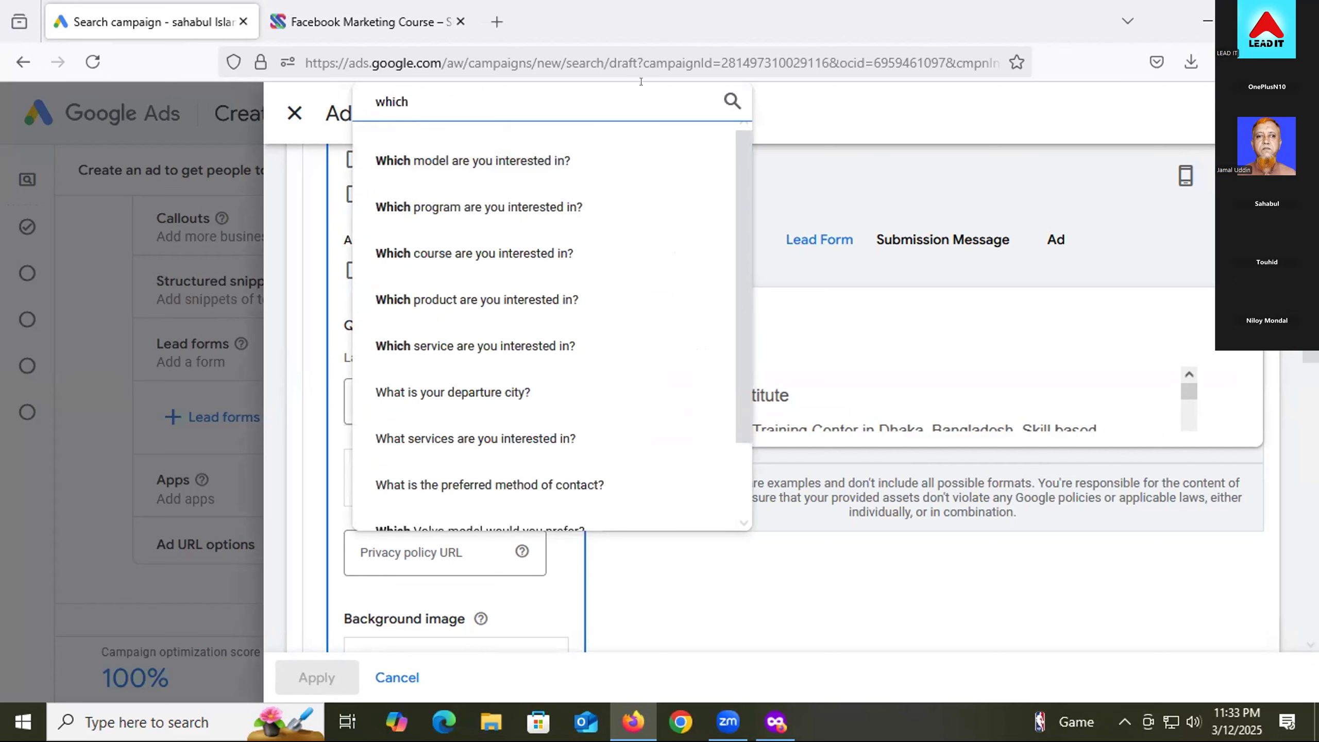
pyautogui.click(487, 253)
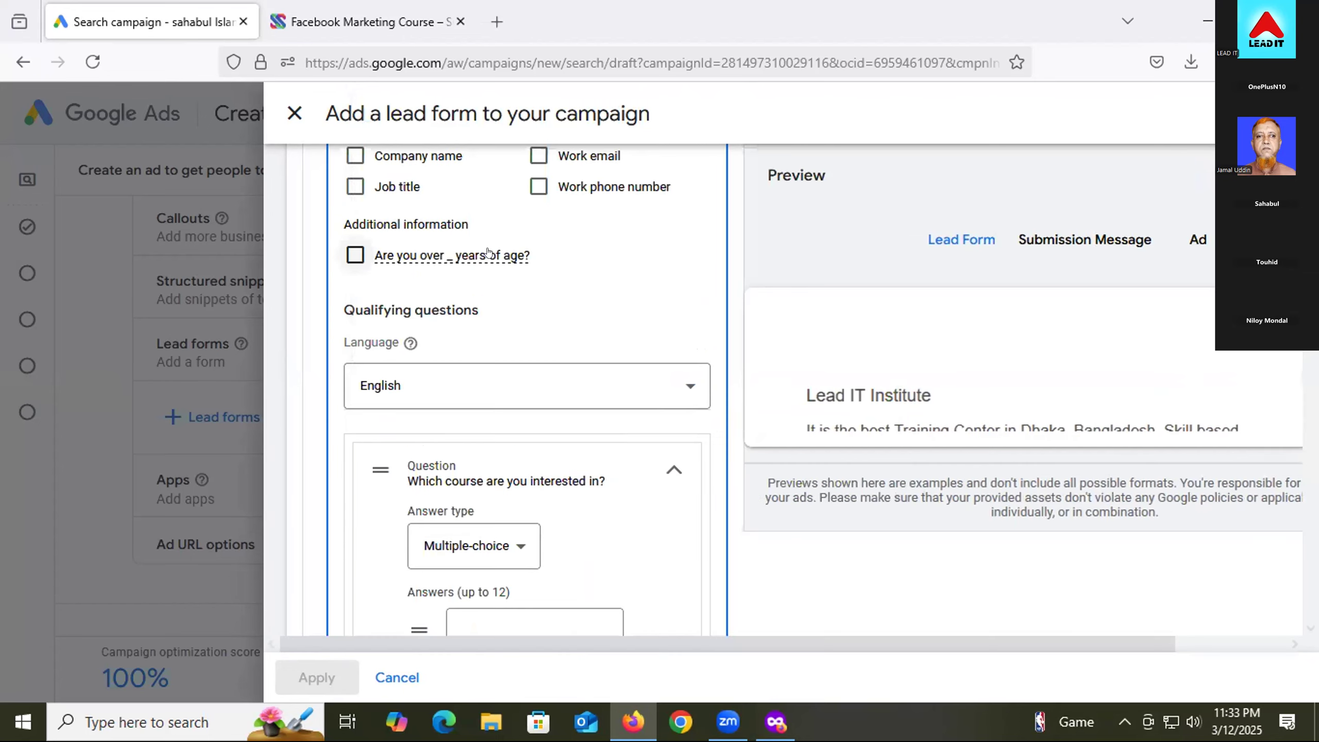
# - Set the answer type of the course interest question to Short answer
pyautogui.scroll(-2, 573, 503)
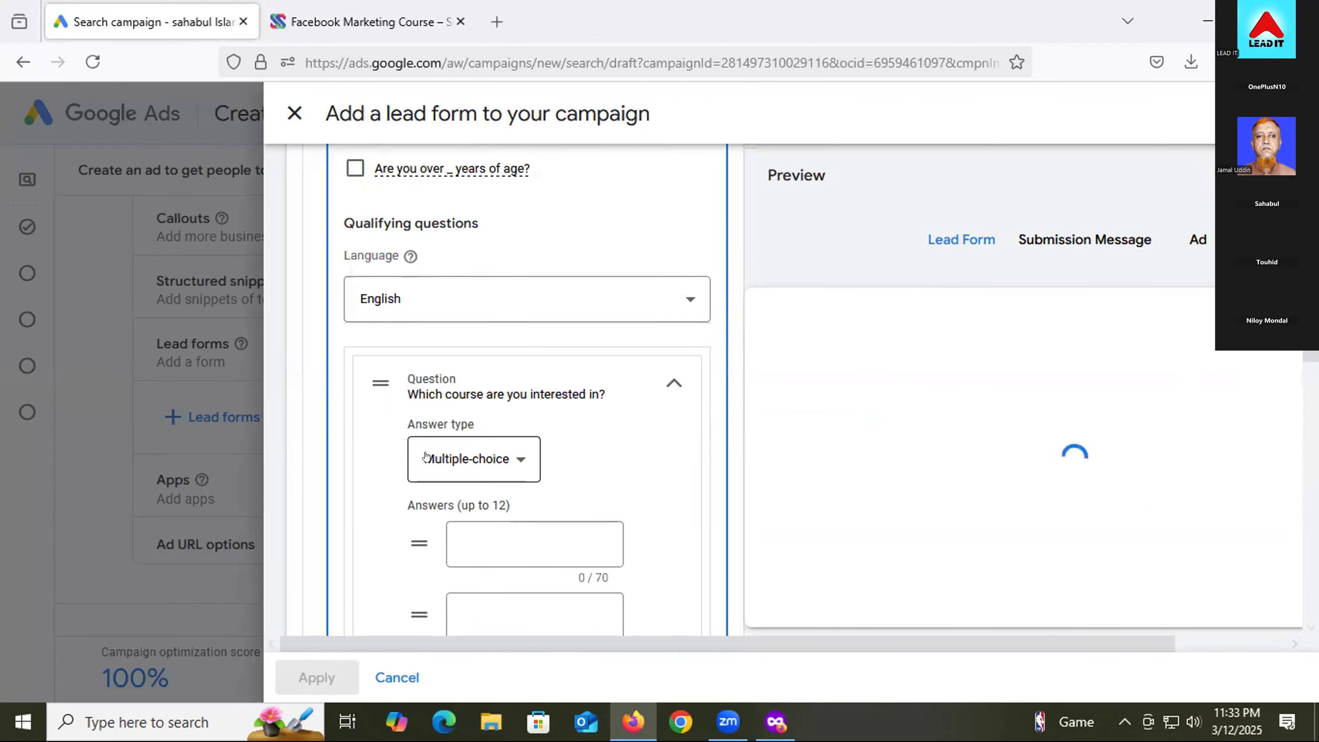
pyautogui.scroll(-2, 482, 456)
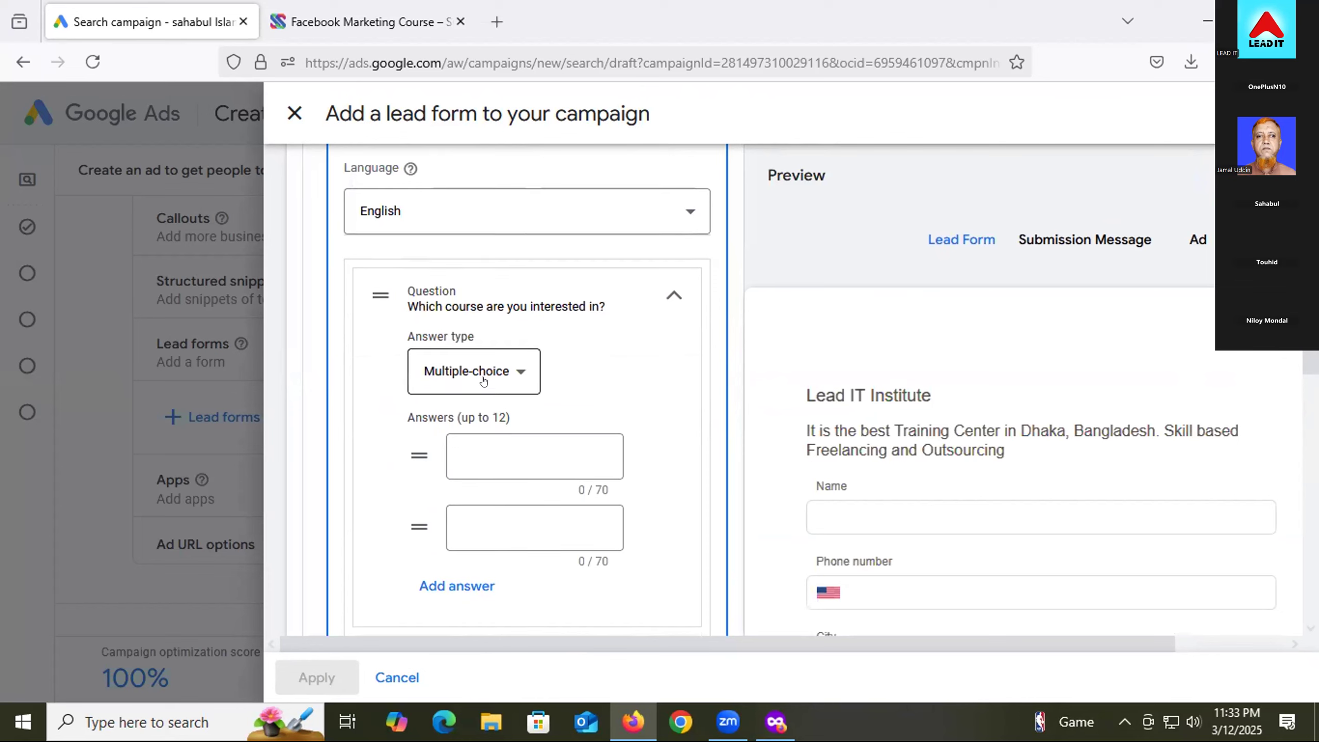
pyautogui.scroll(-2, 488, 377)
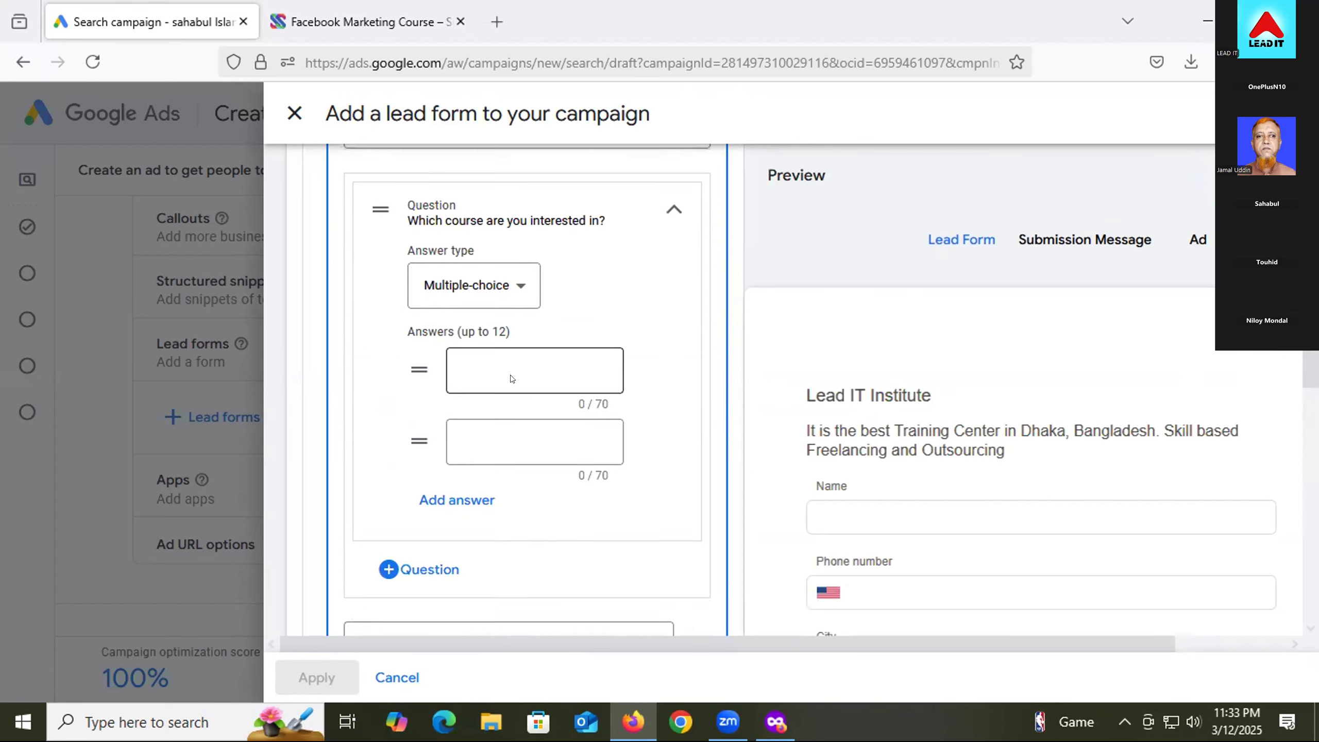
pyautogui.click(465, 297)
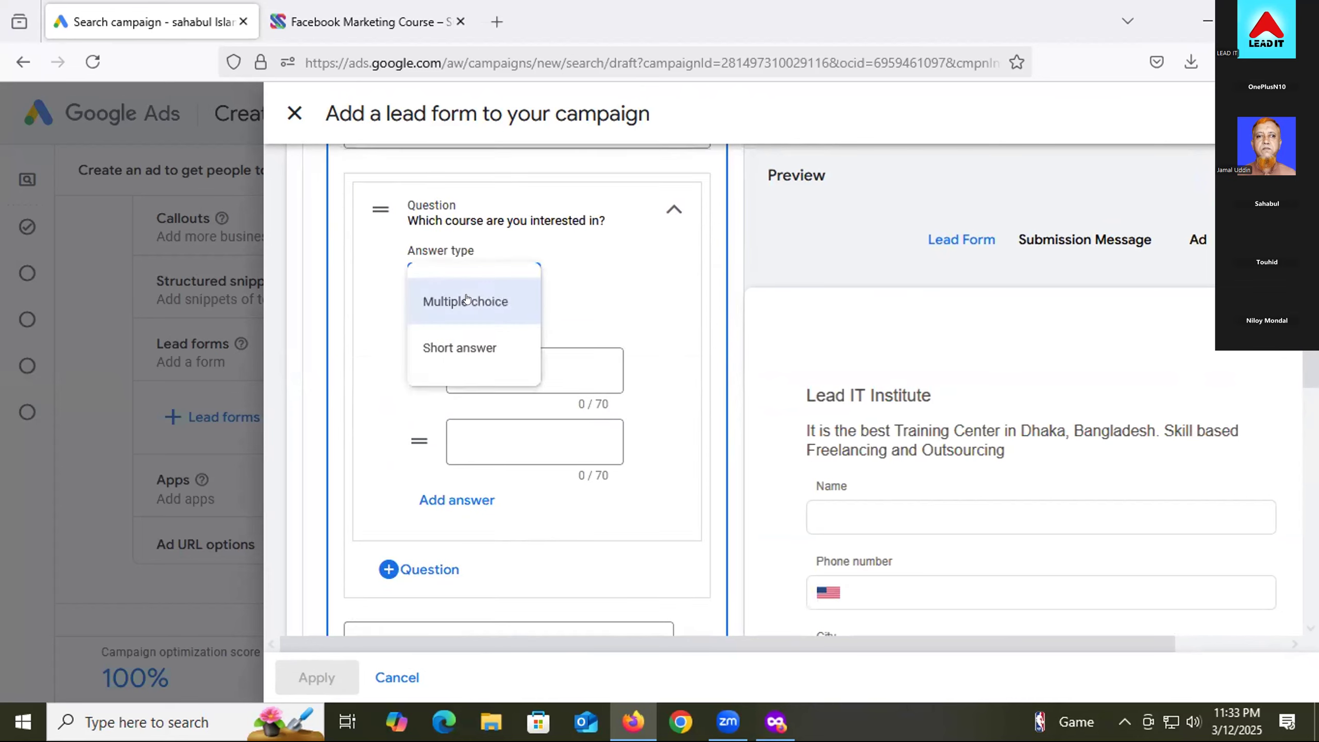
pyautogui.click(472, 348)
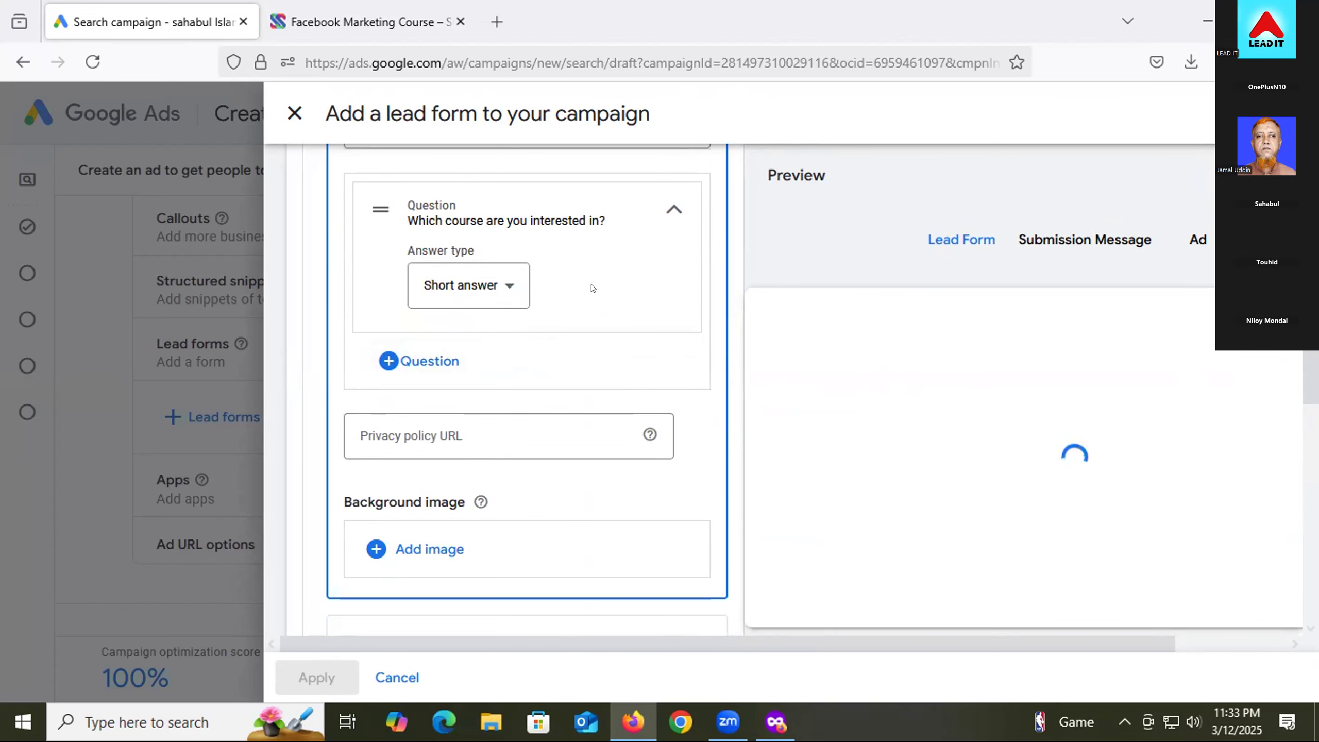
# - Check the course website's navigation for a page to use as the lead form's privacy policy URL
pyautogui.click(468, 436)
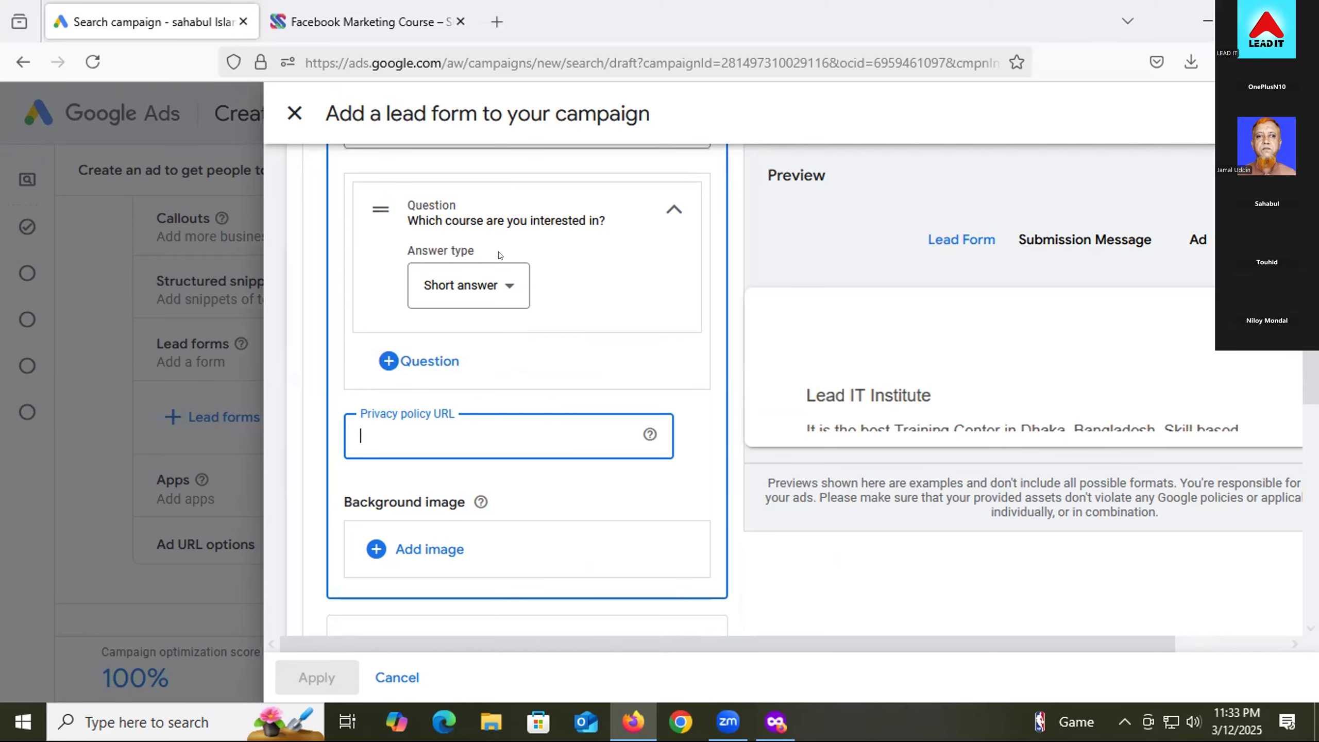
pyautogui.click(418, 28)
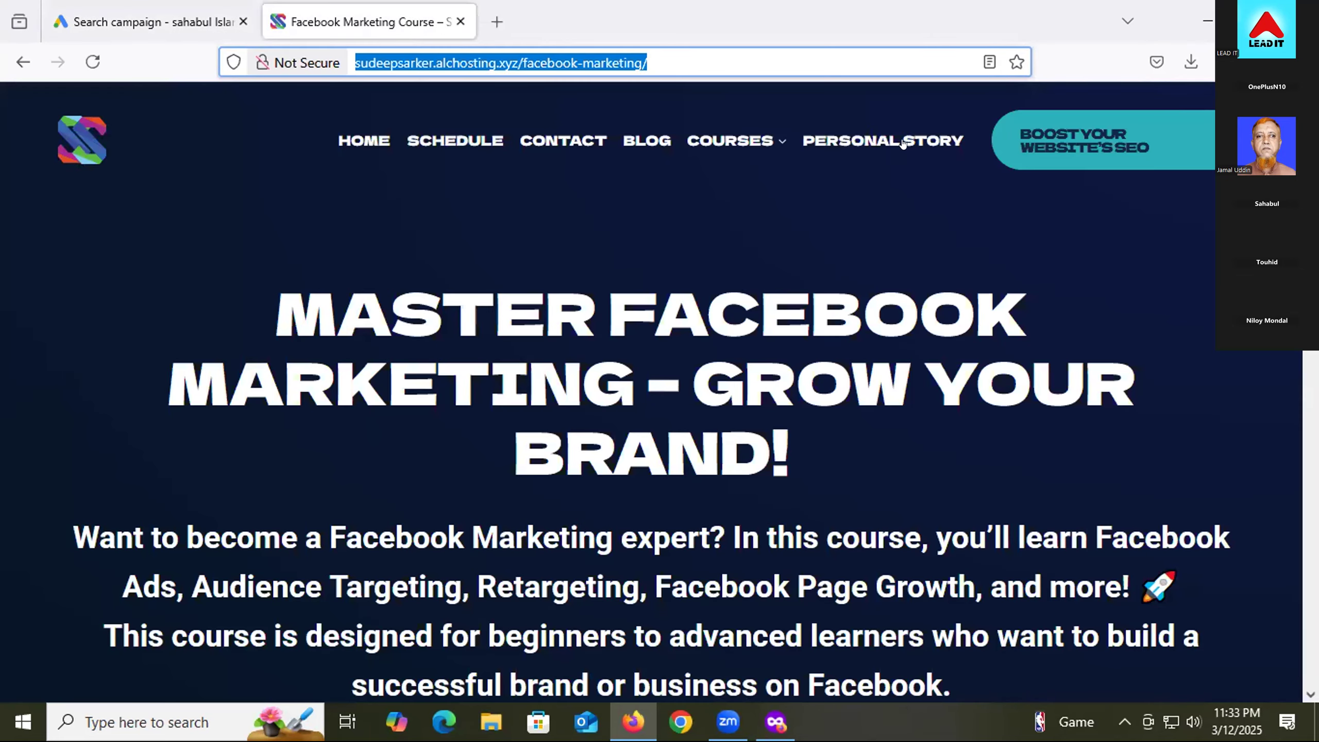
pyautogui.moveTo(765, 144)
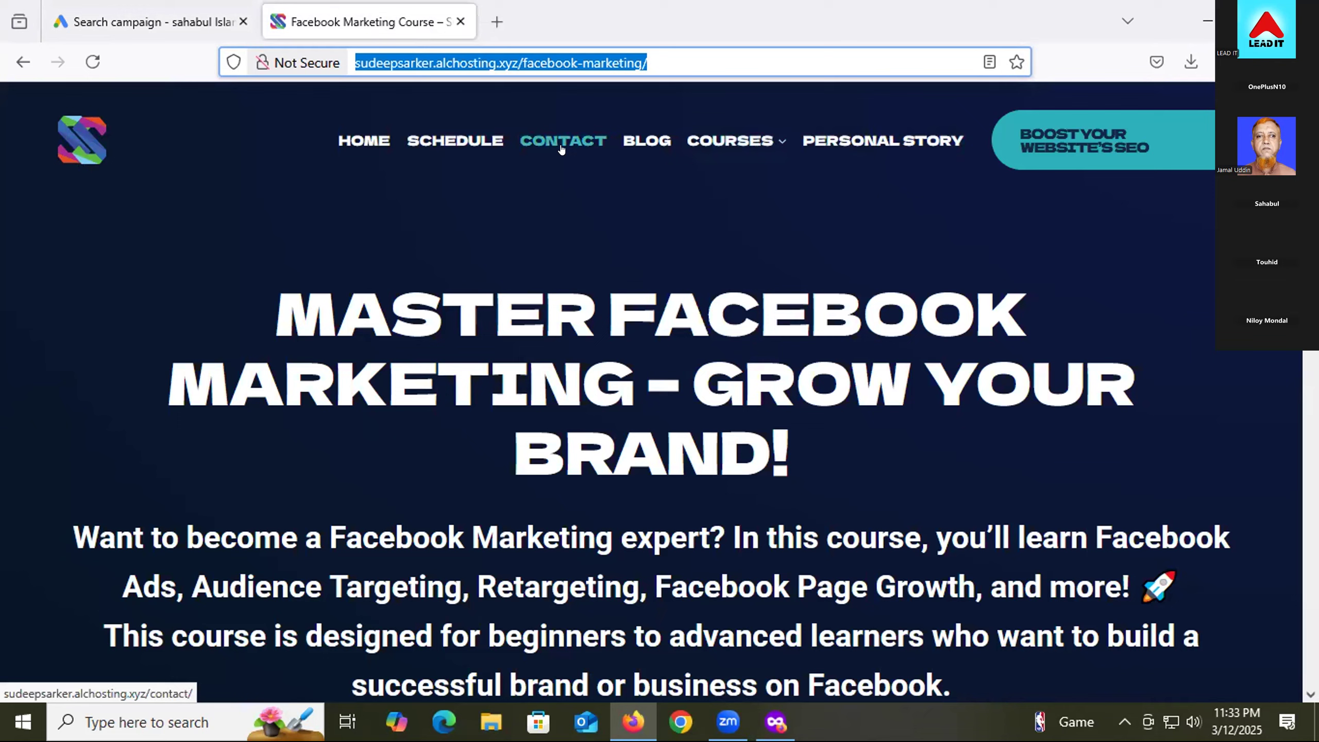
pyautogui.click(217, 13)
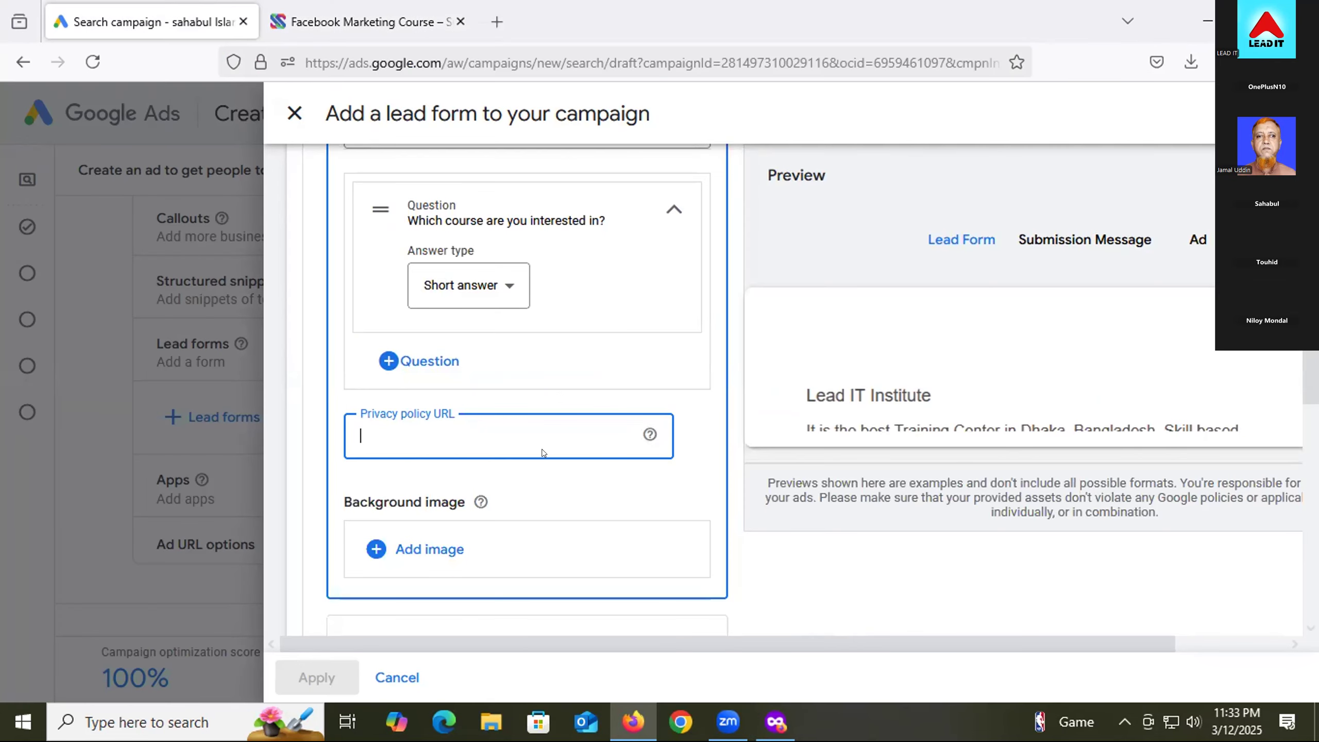
# - Enter "Thank you for filling the form" as the headline of the form submission message
pyautogui.scroll(-5, 542, 452)
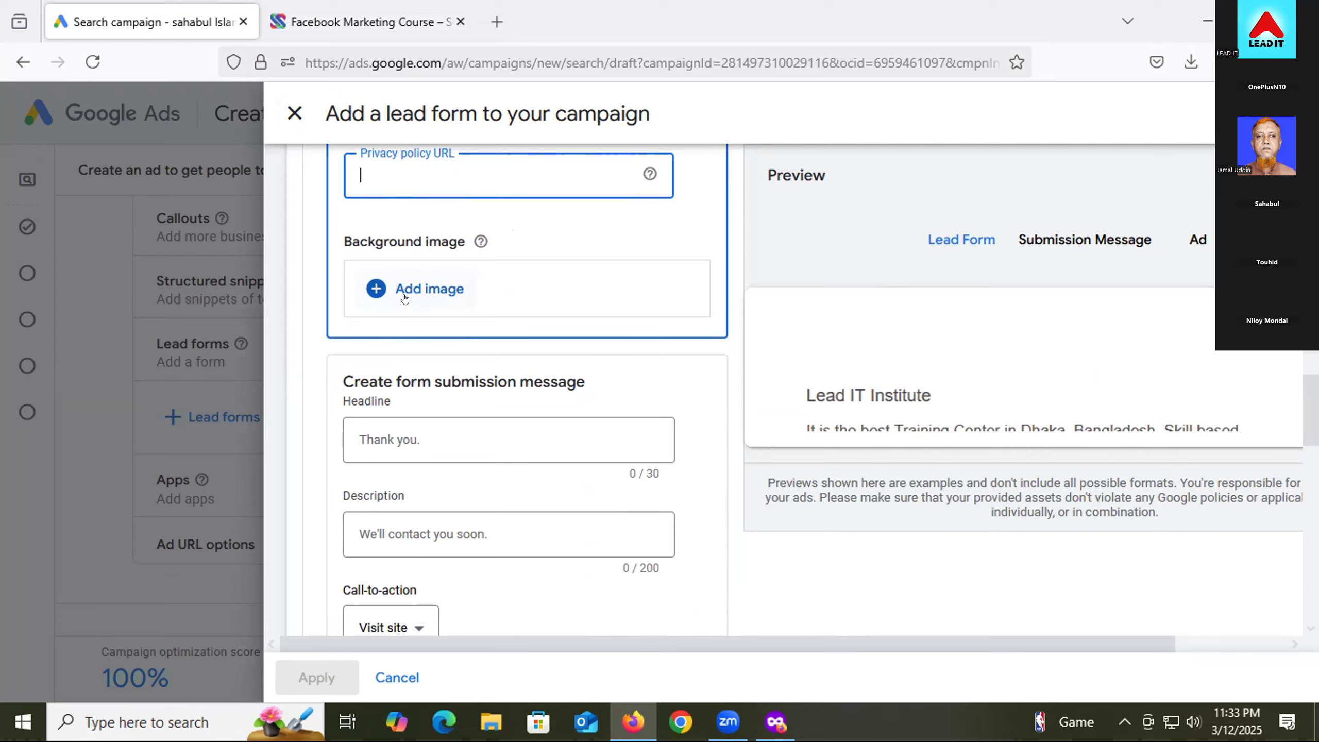
pyautogui.scroll(-3, 511, 344)
pyautogui.click(452, 268)
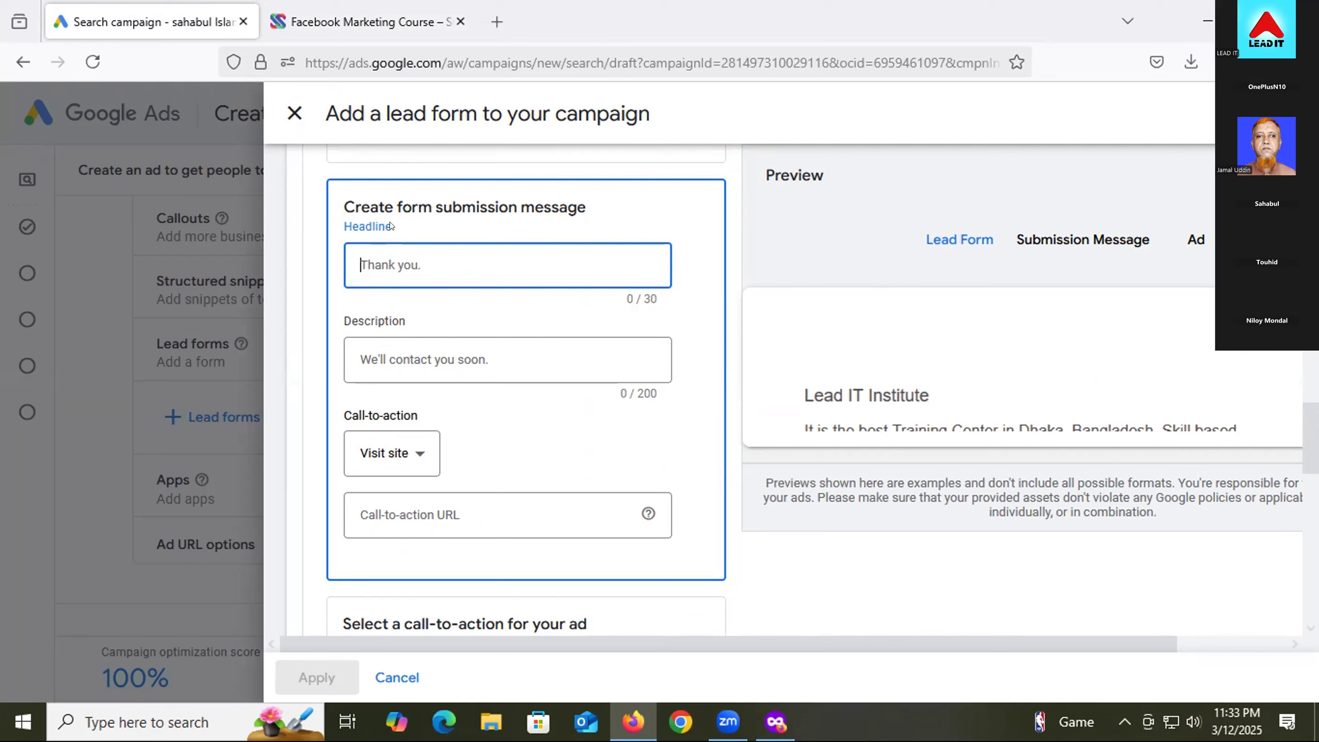
pyautogui.write('Thank you ')
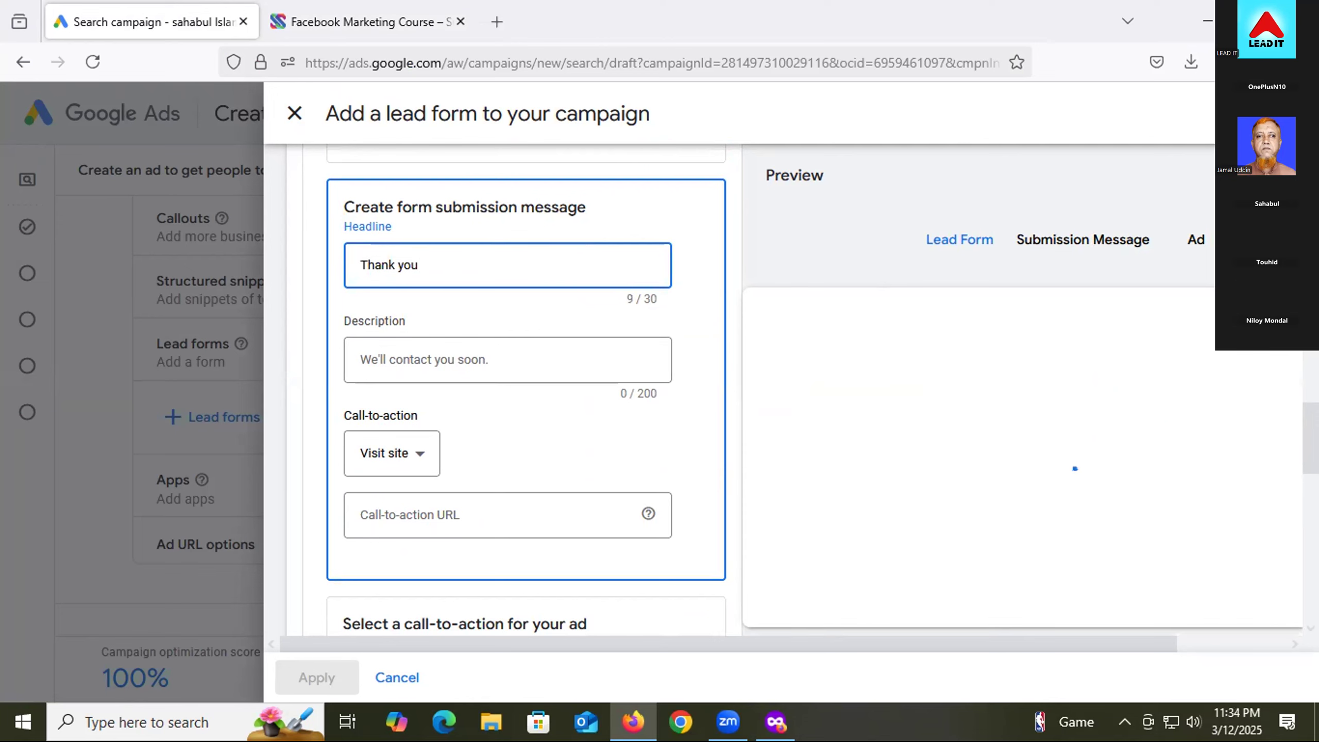
pyautogui.write('for filli')
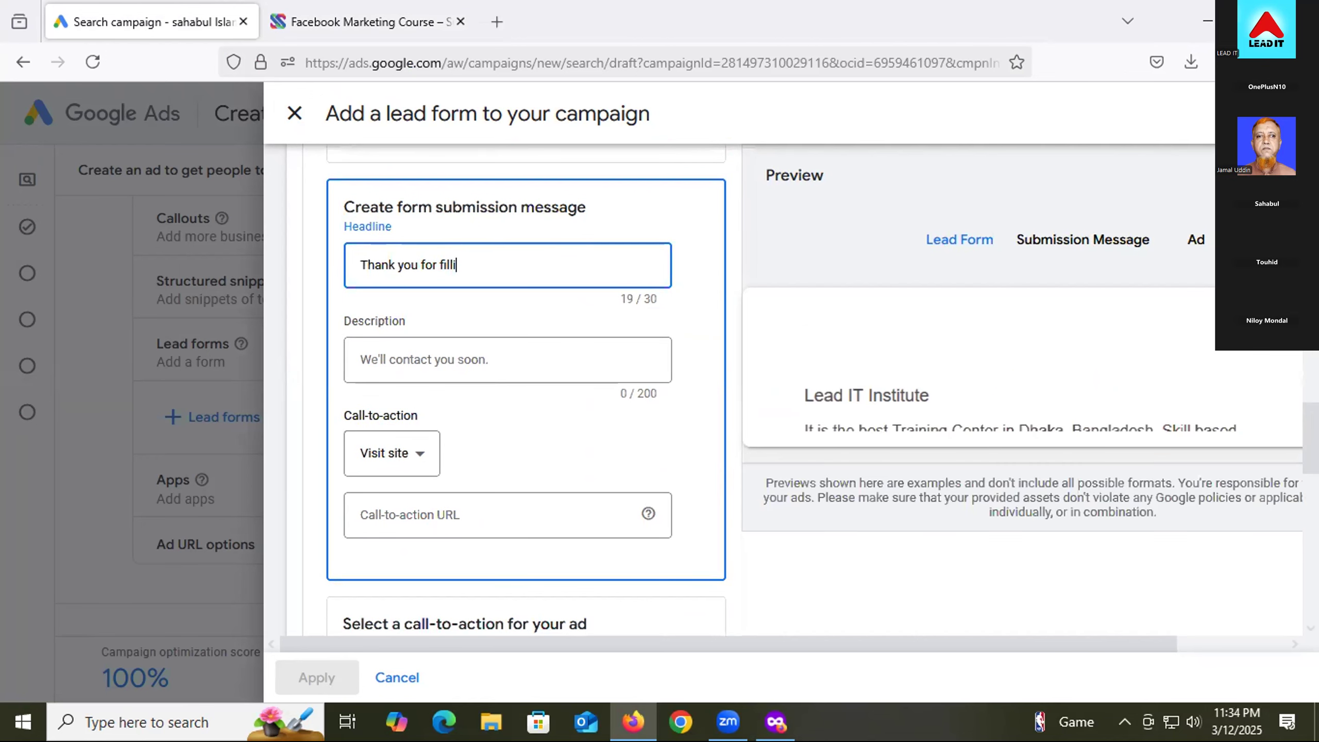
pyautogui.write('ng the form')
# - Enter "Well contact you shortly" as the description of the form submission message
pyautogui.click(471, 348)
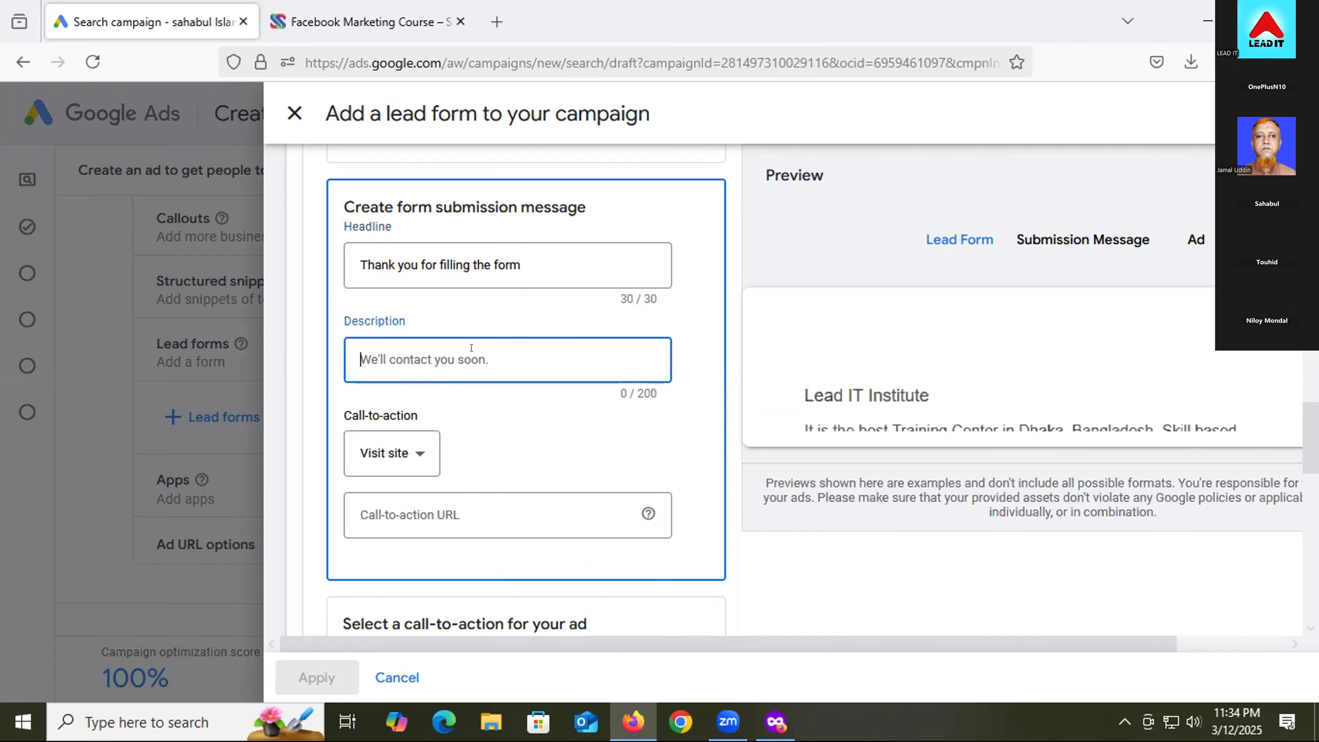
pyautogui.write('We')
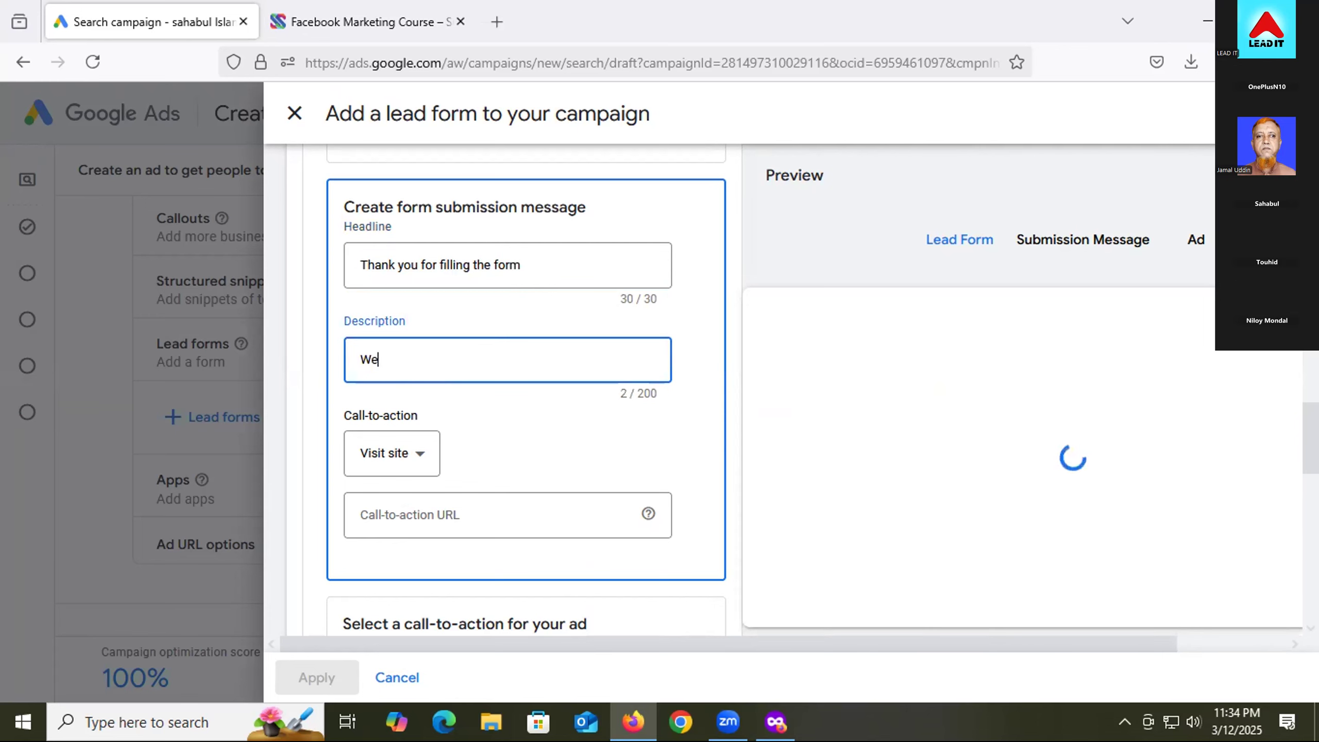
pyautogui.write('ll contac')
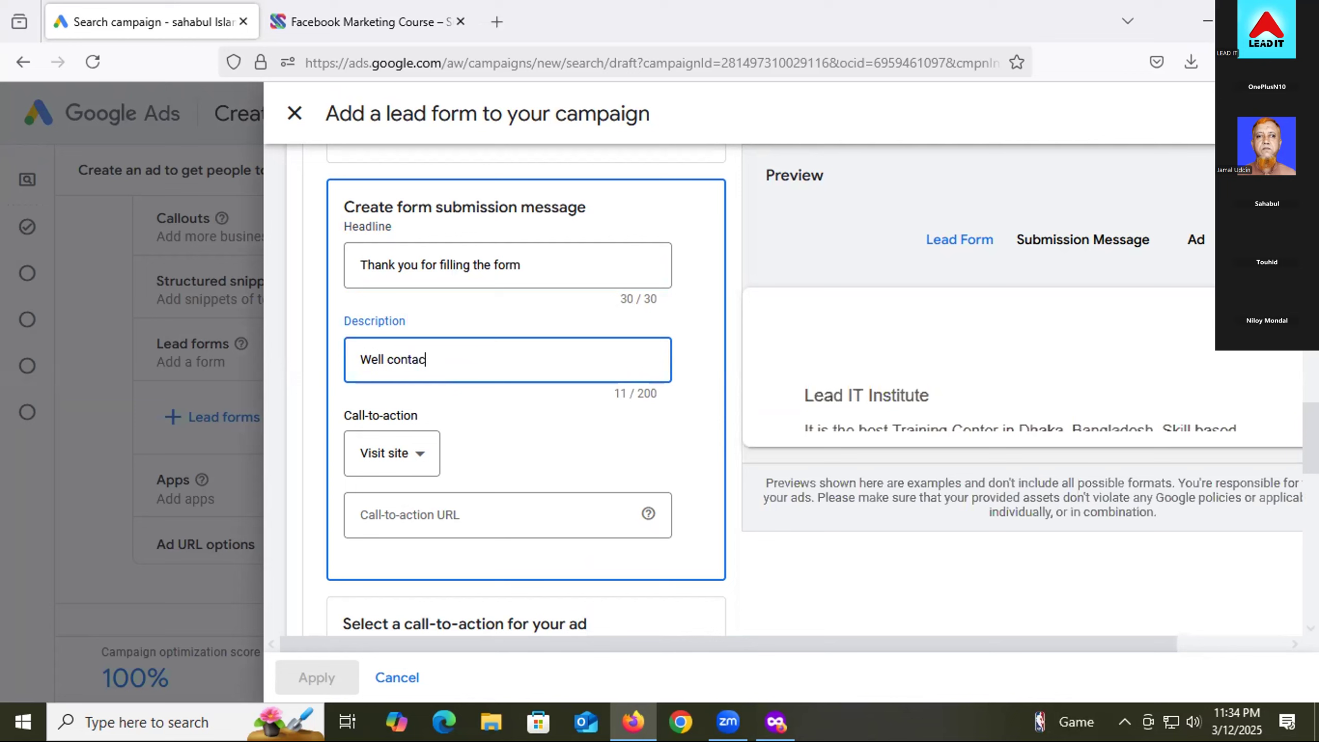
pyautogui.write('t you ')
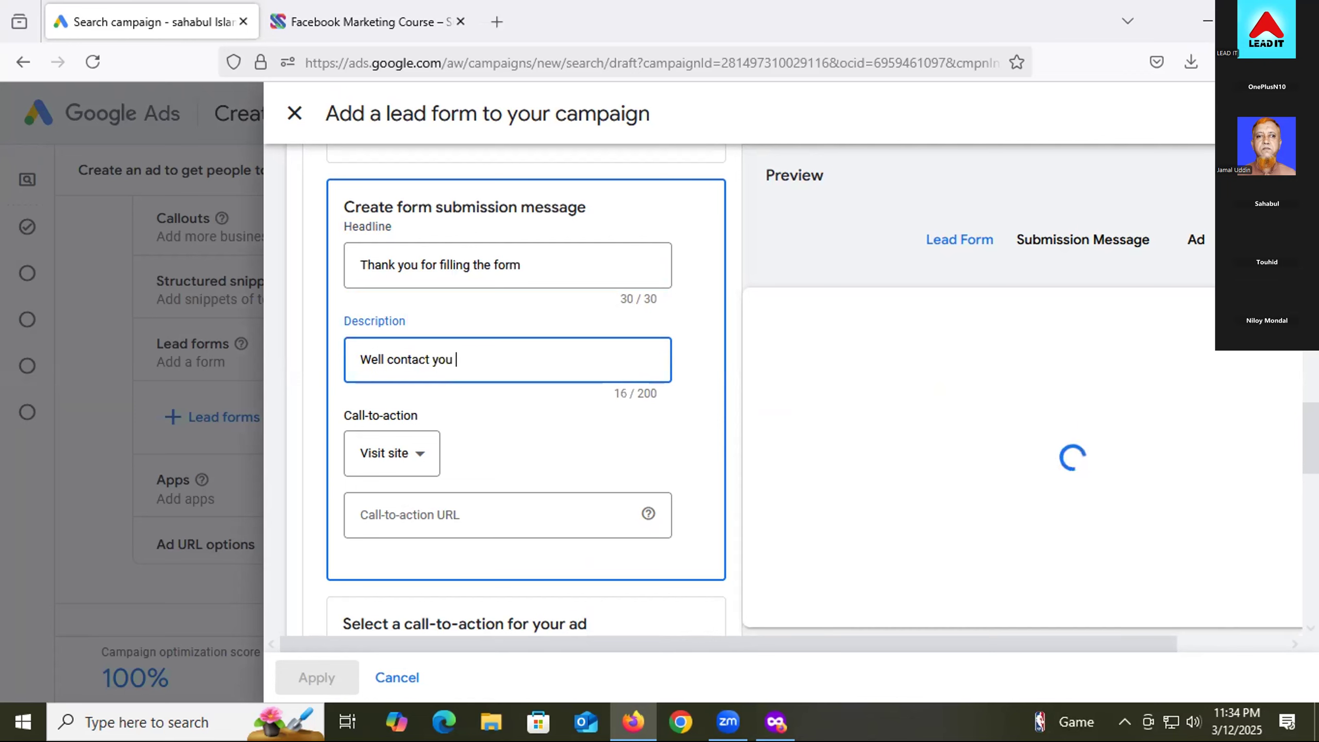
pyautogui.write('shortly')
pyautogui.press('BackSpace')
pyautogui.press('BackSpace')
pyautogui.write('y')
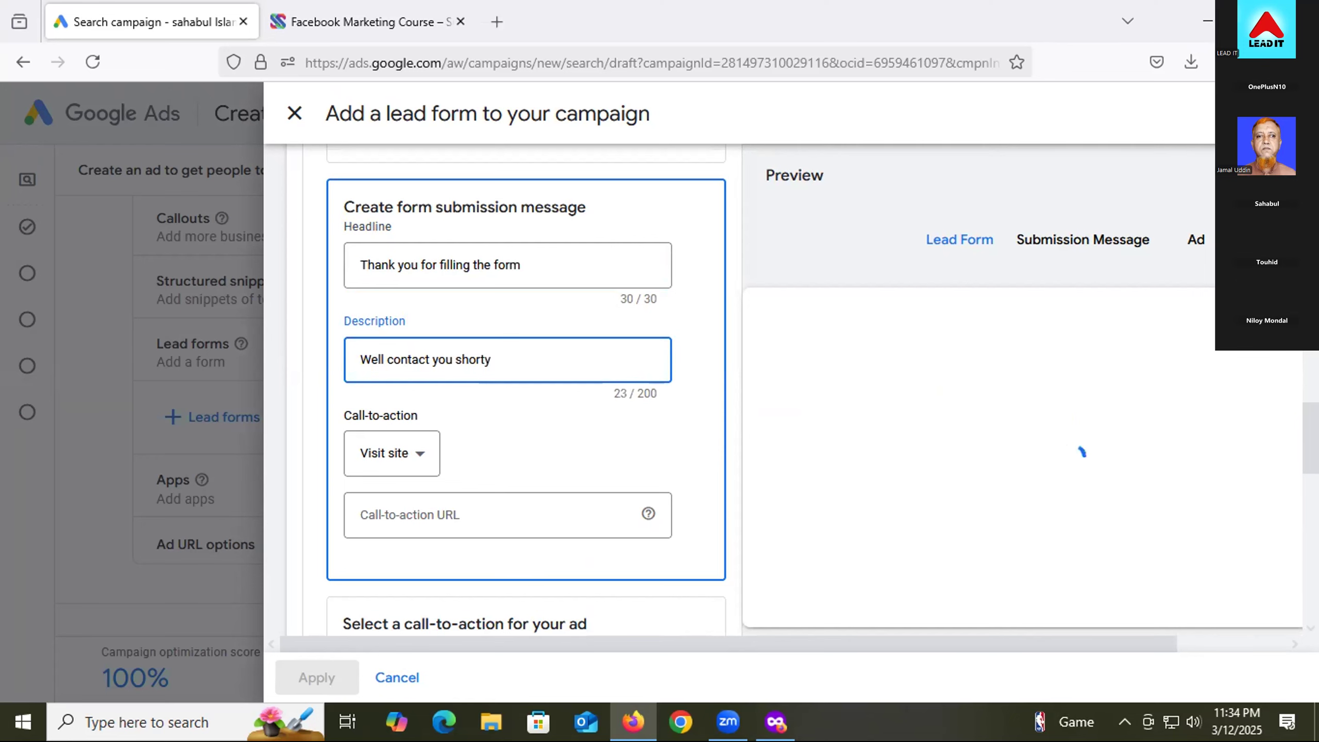
pyautogui.press('BackSpace')
pyautogui.write('ly')
# - Set the submission message's call-to-action to Learn more, with the course website's root address without the page path as its URL
pyautogui.click(409, 452)
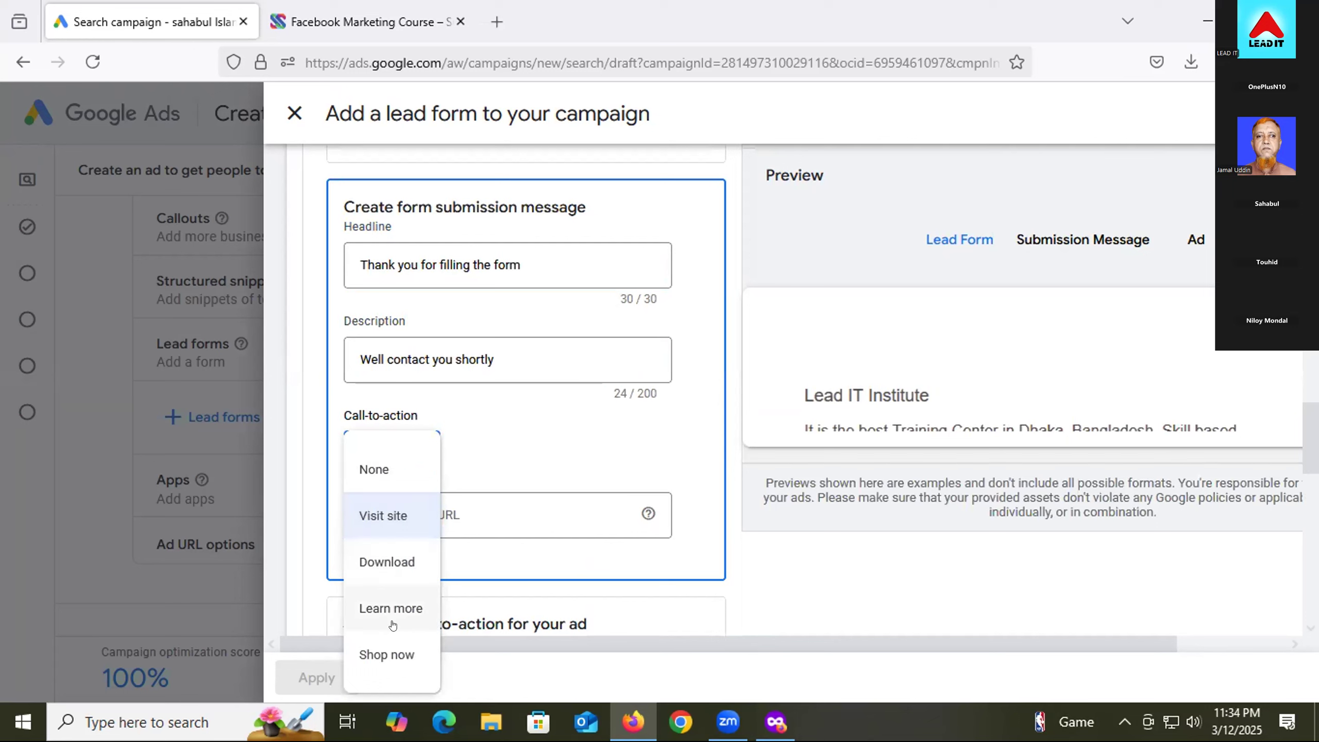
pyautogui.click(379, 613)
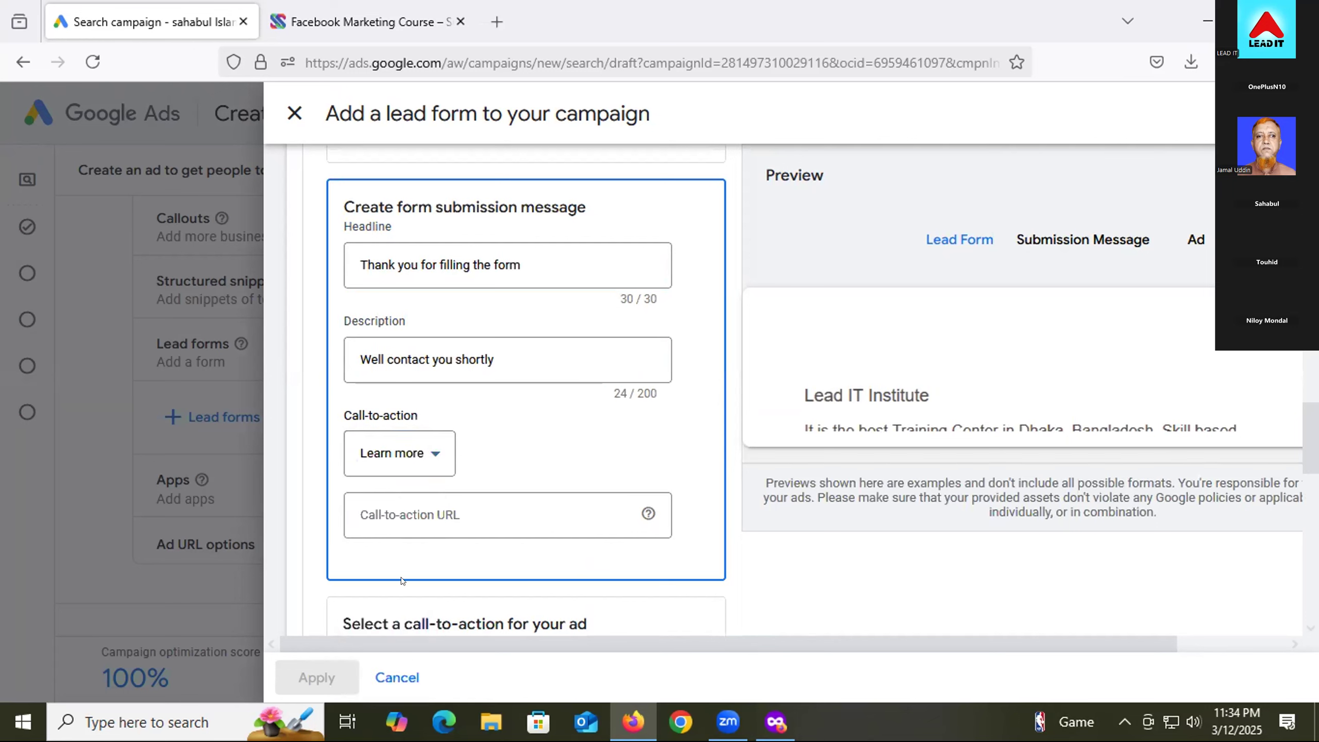
pyautogui.click(377, 11)
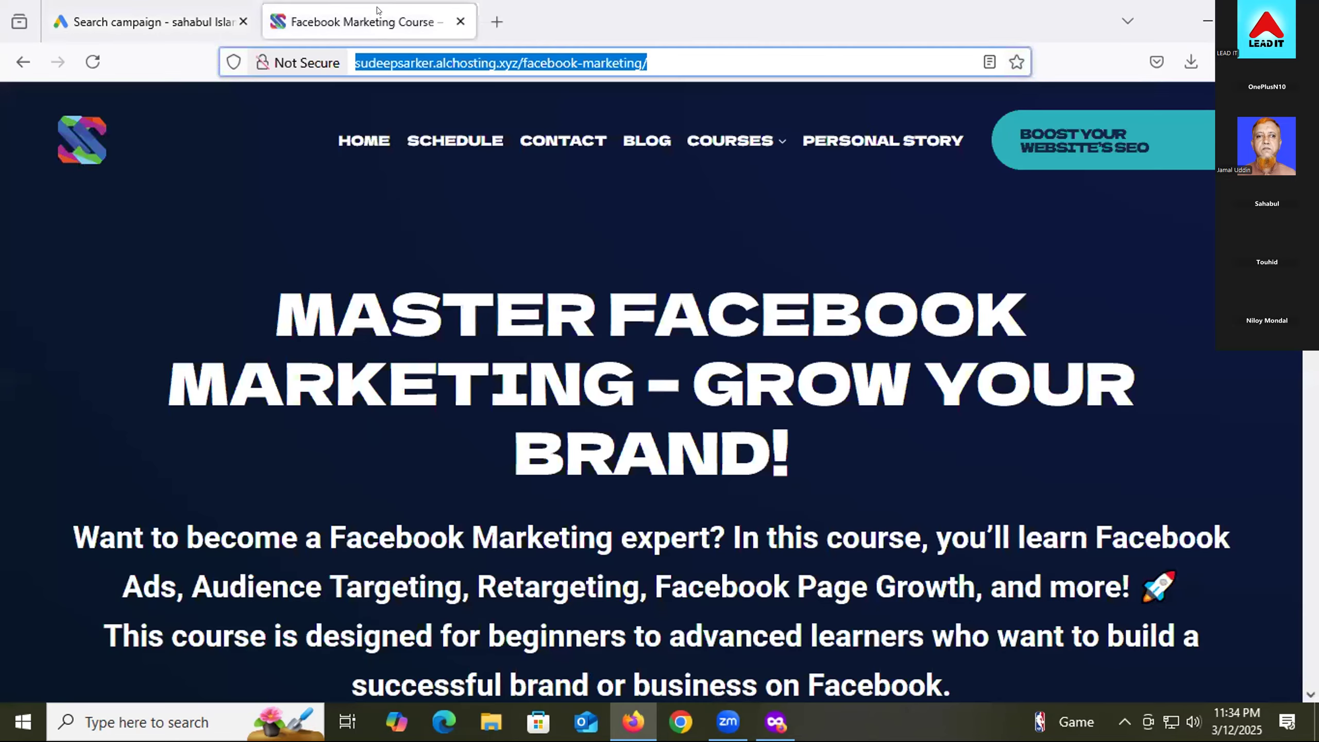
pyautogui.click(357, 158)
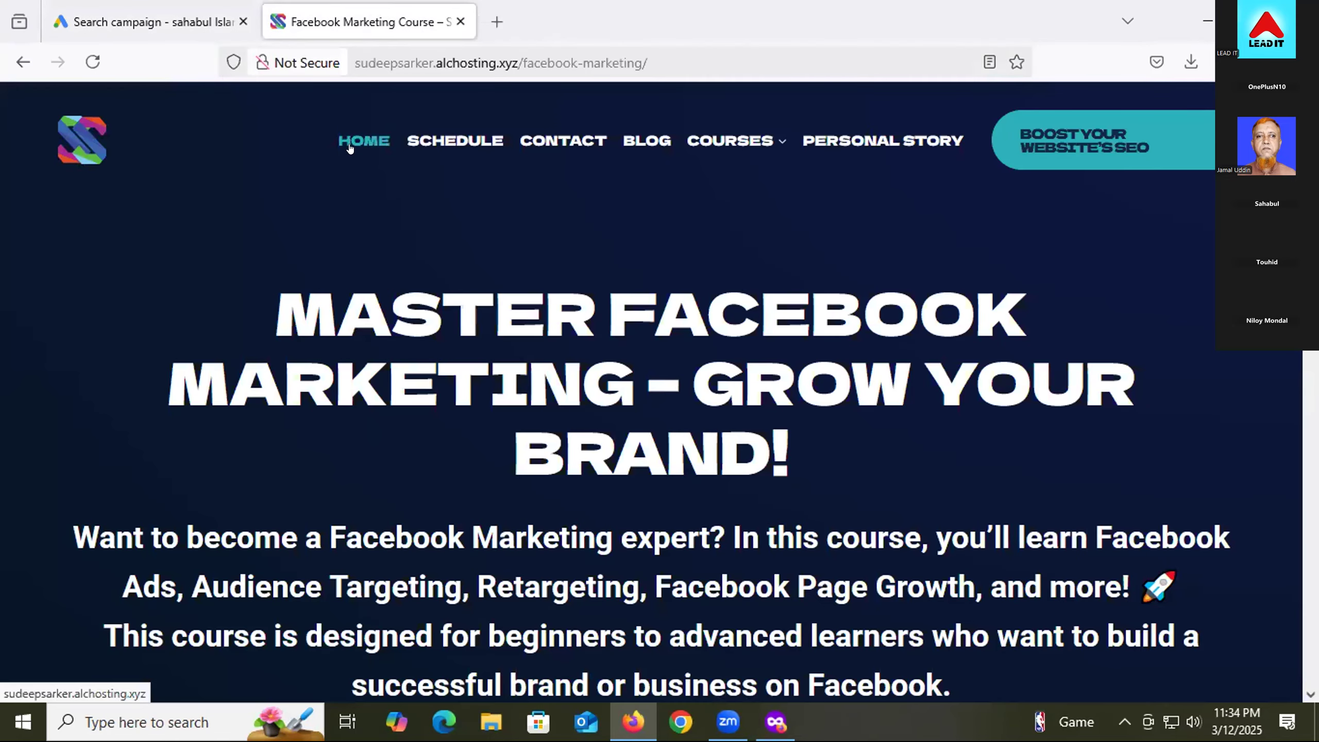
pyautogui.click(502, 55)
pyautogui.click(502, 55)
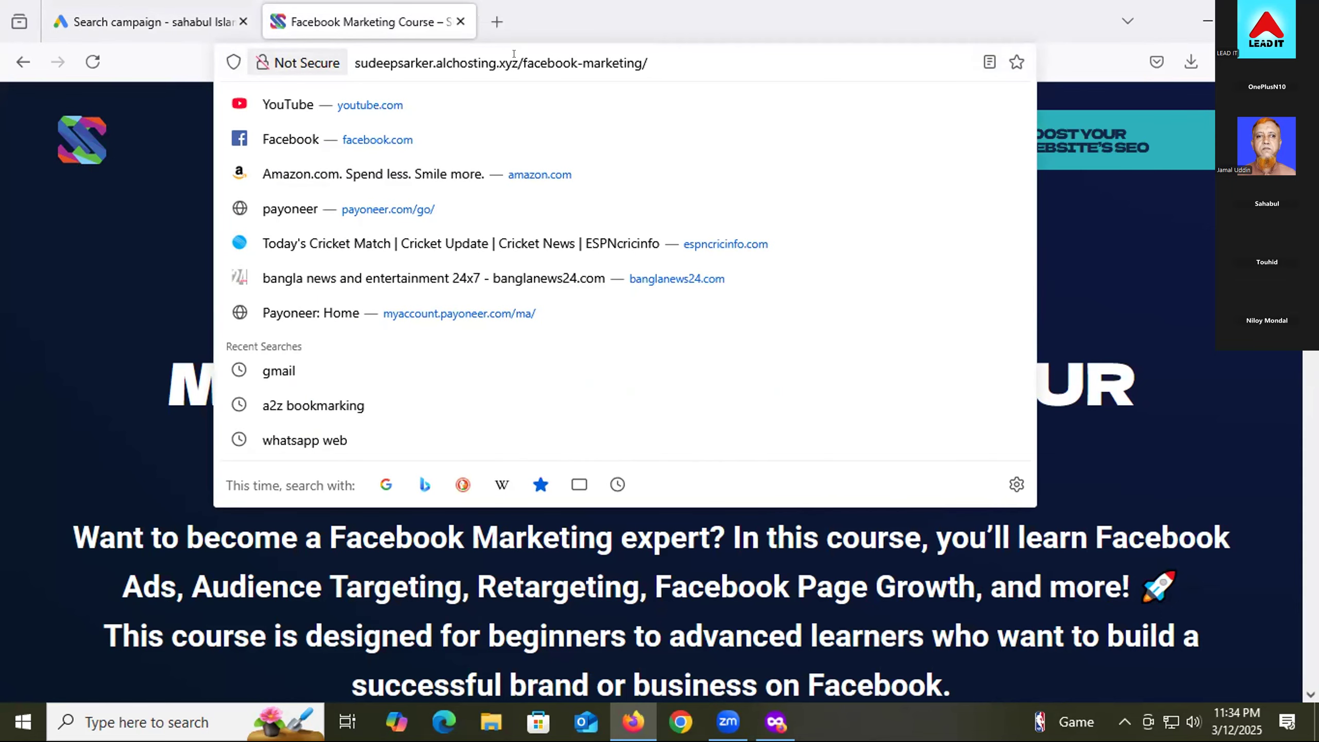
pyautogui.moveTo(513, 54); pyautogui.dragTo(190, 37)
pyautogui.hotkey('ctrl', 'c')
pyautogui.click(125, 36)
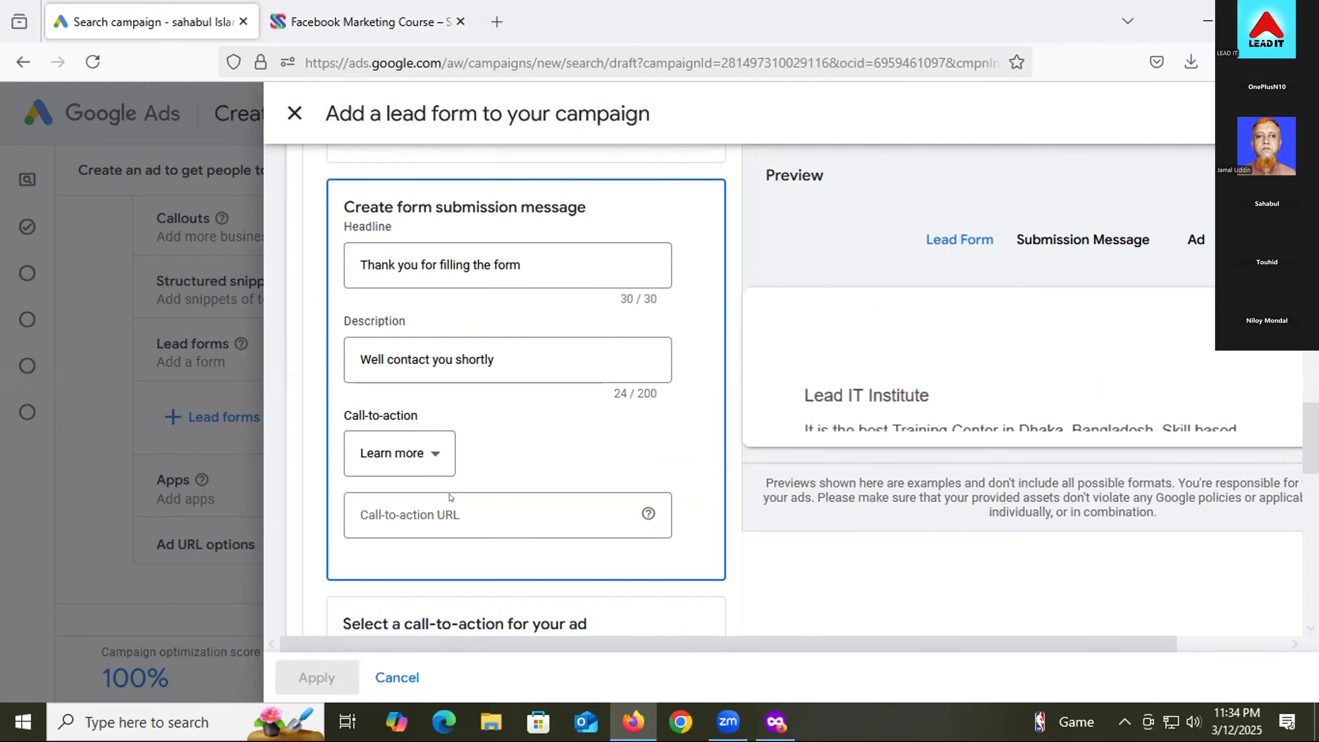
pyautogui.click(451, 498)
pyautogui.hotkey('ctrl', 'v')
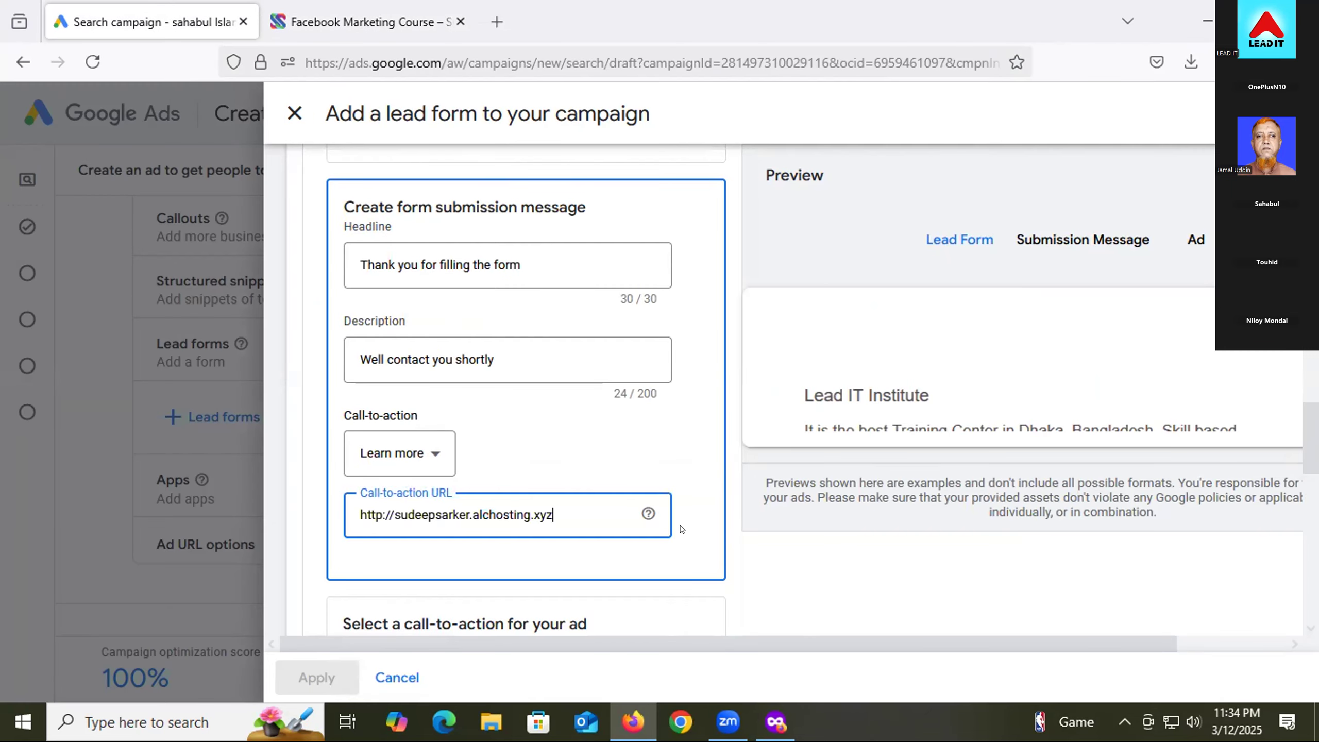
# - Choose Contact us as the call-to-action for the lead form's ad
pyautogui.scroll(-3, 682, 529)
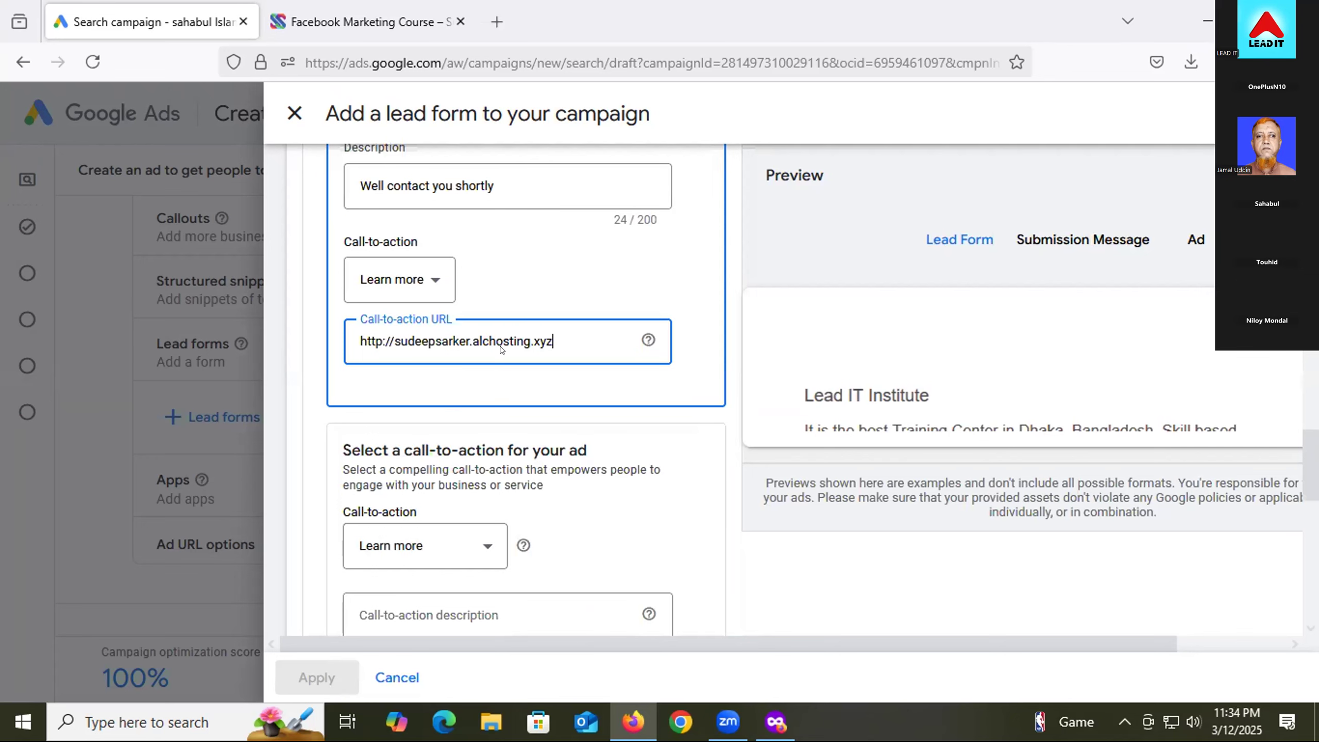
pyautogui.scroll(-3, 526, 391)
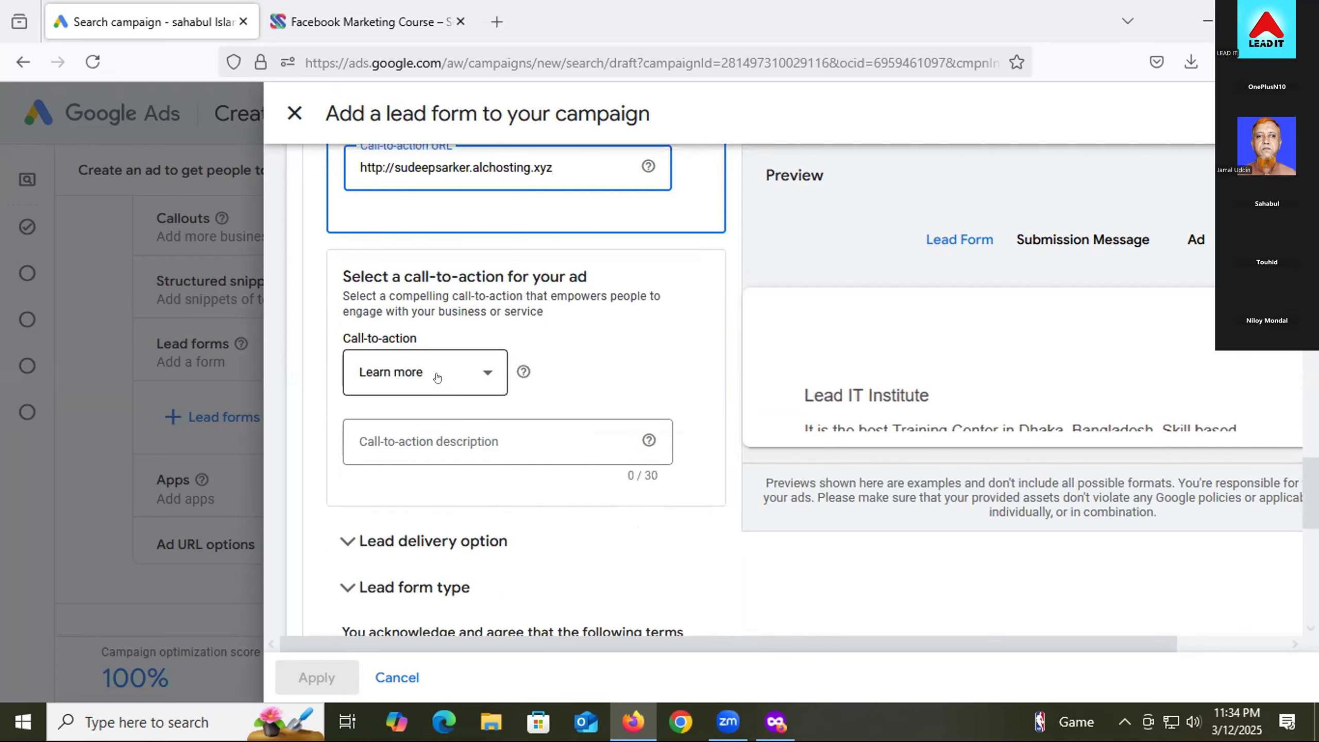
pyautogui.scroll(3, 438, 377)
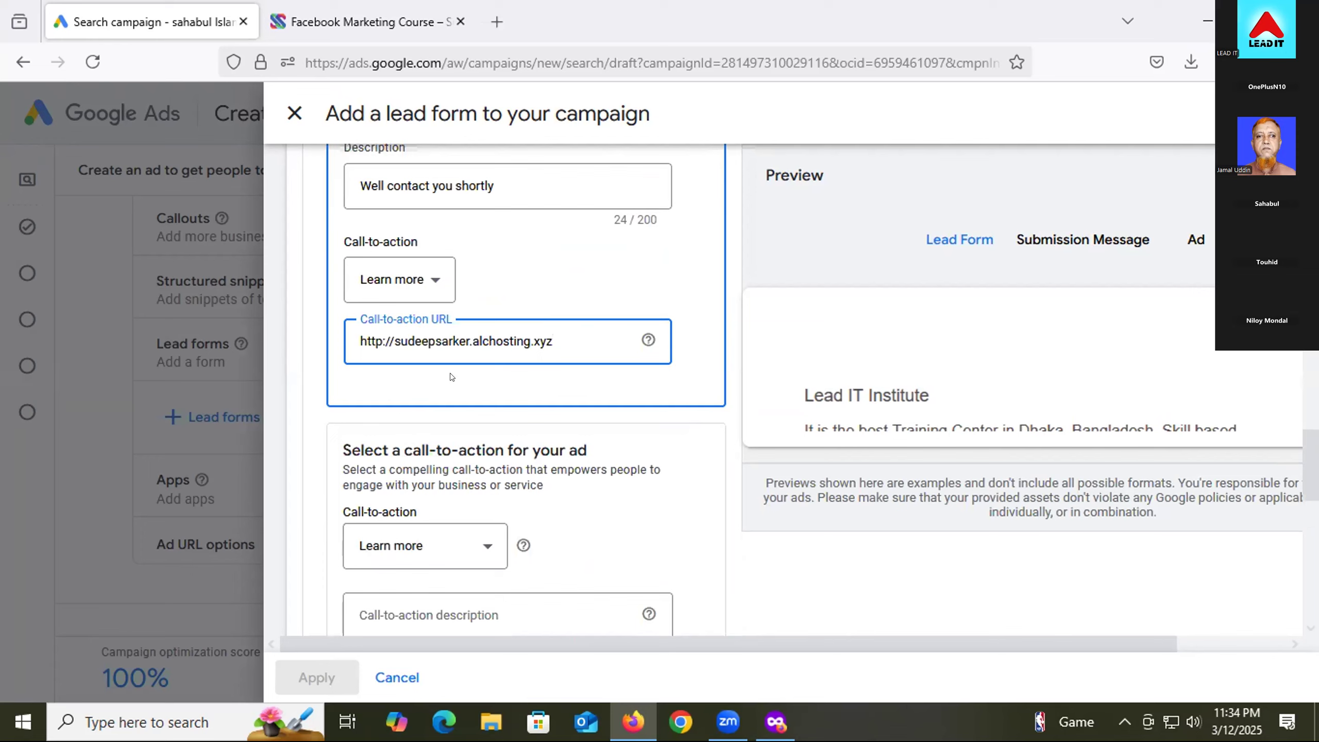
pyautogui.scroll(-3, 447, 377)
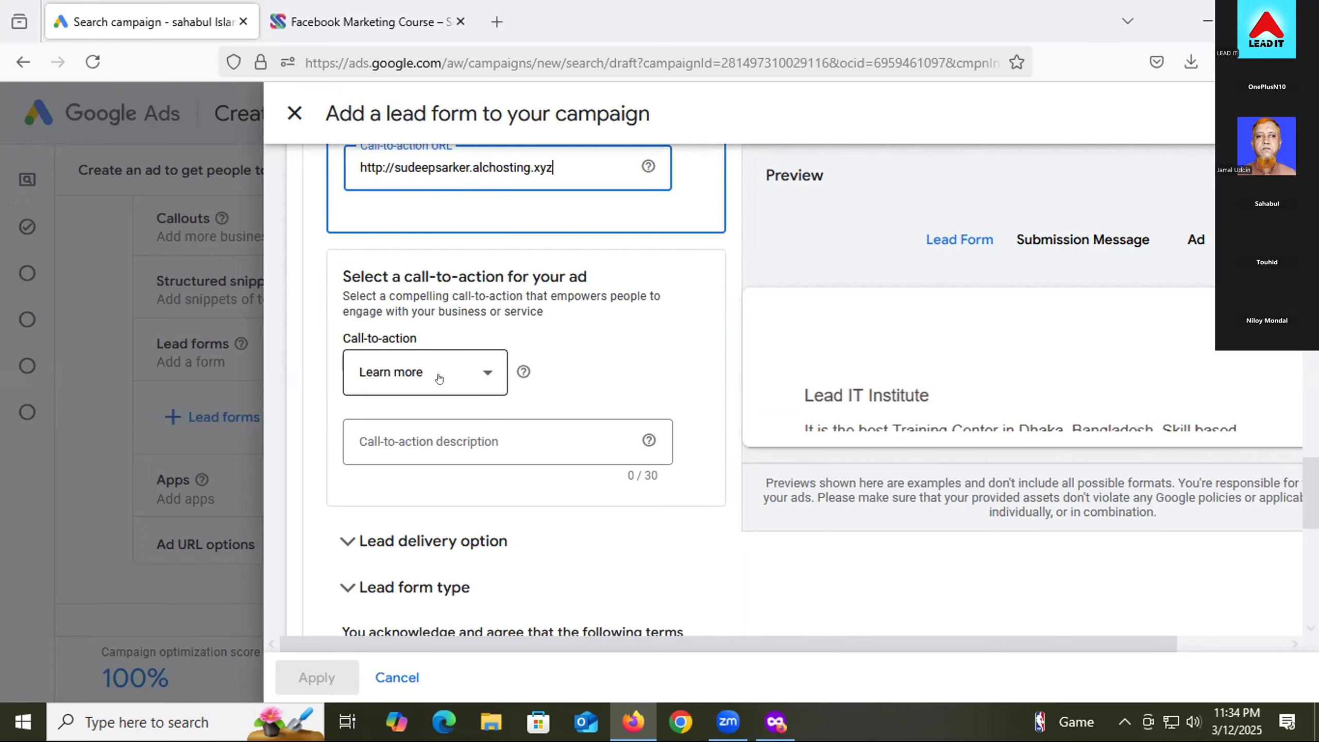
pyautogui.click(439, 378)
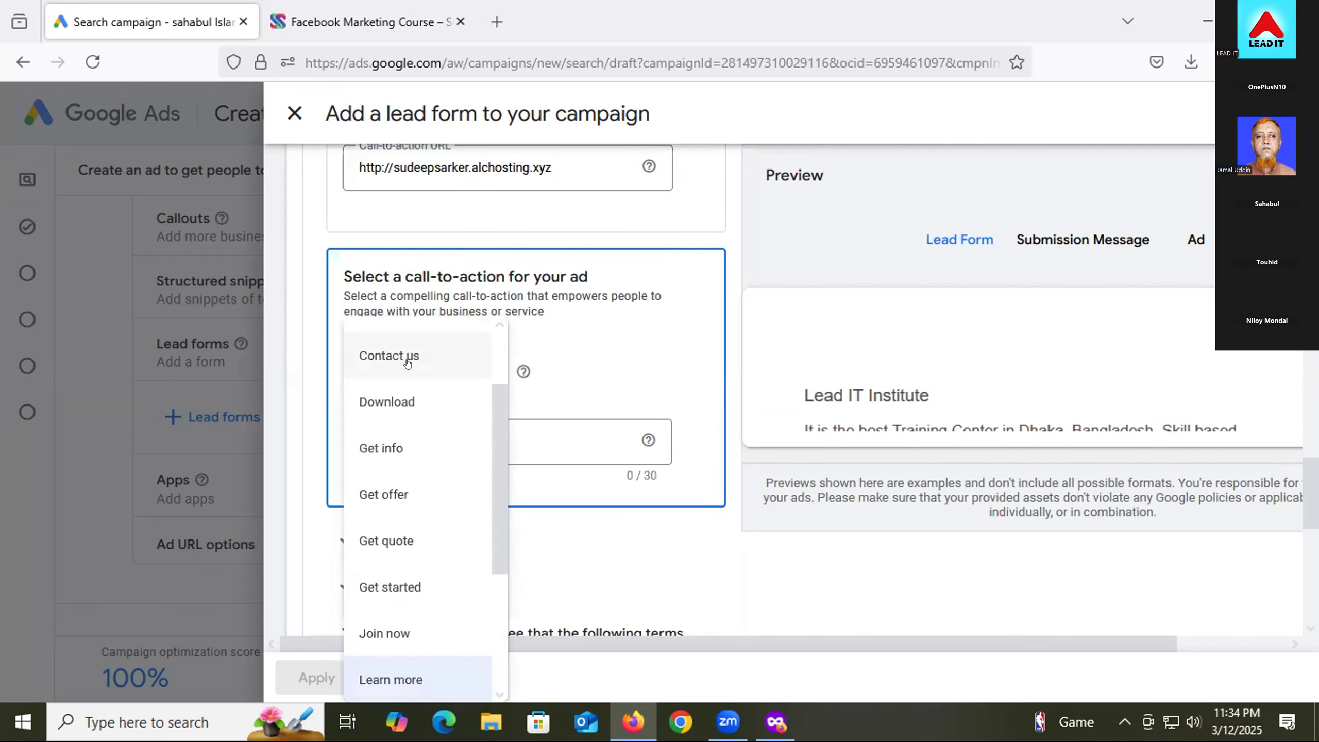
pyautogui.click(408, 363)
# - Try the address of the website's Support & FAQ page as the ad's call-to-action description, and clear it again
pyautogui.click(364, 22)
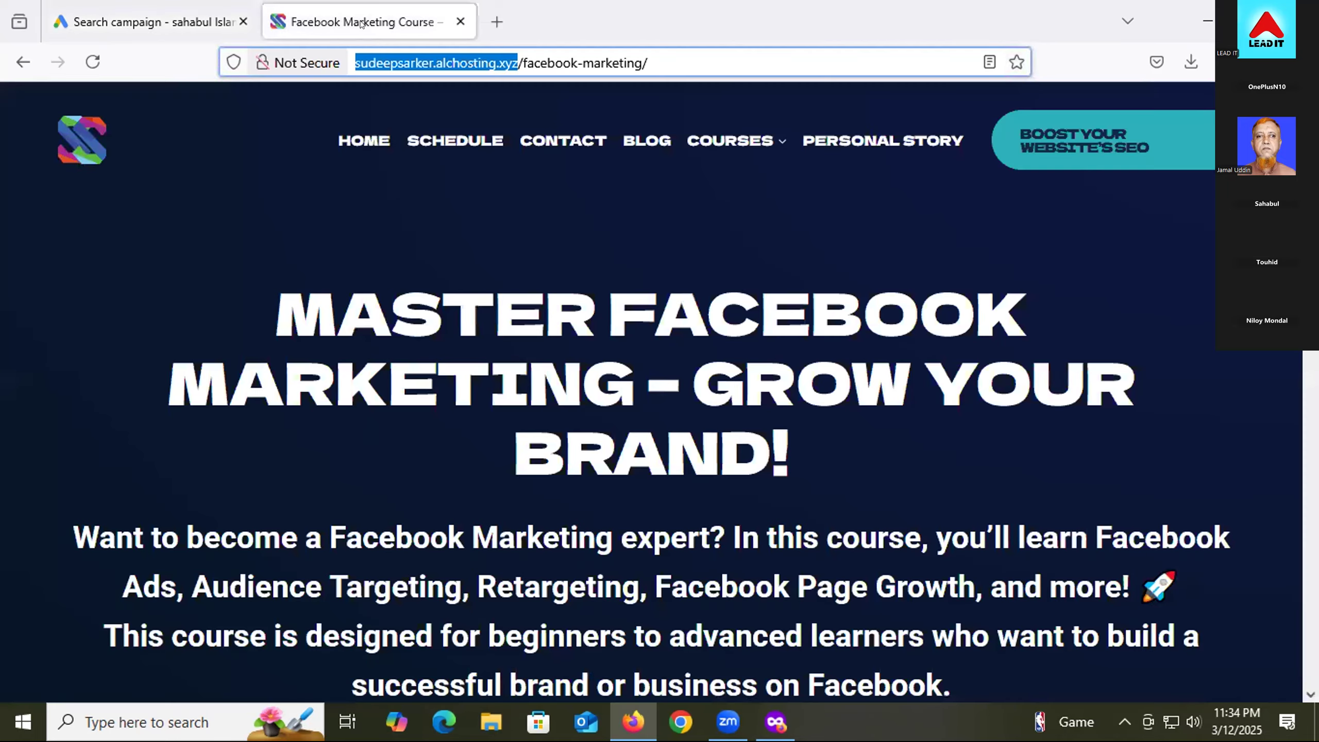
pyautogui.moveTo(730, 141)
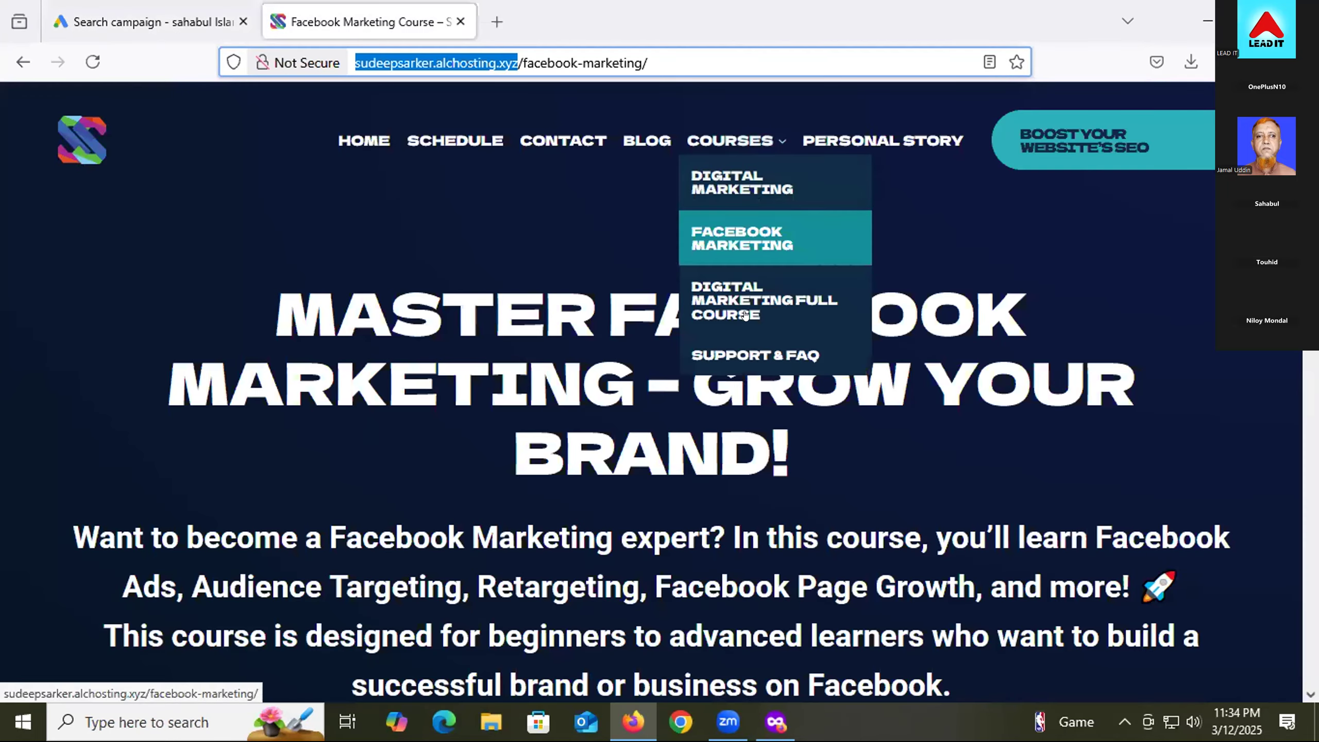
pyautogui.click(734, 347)
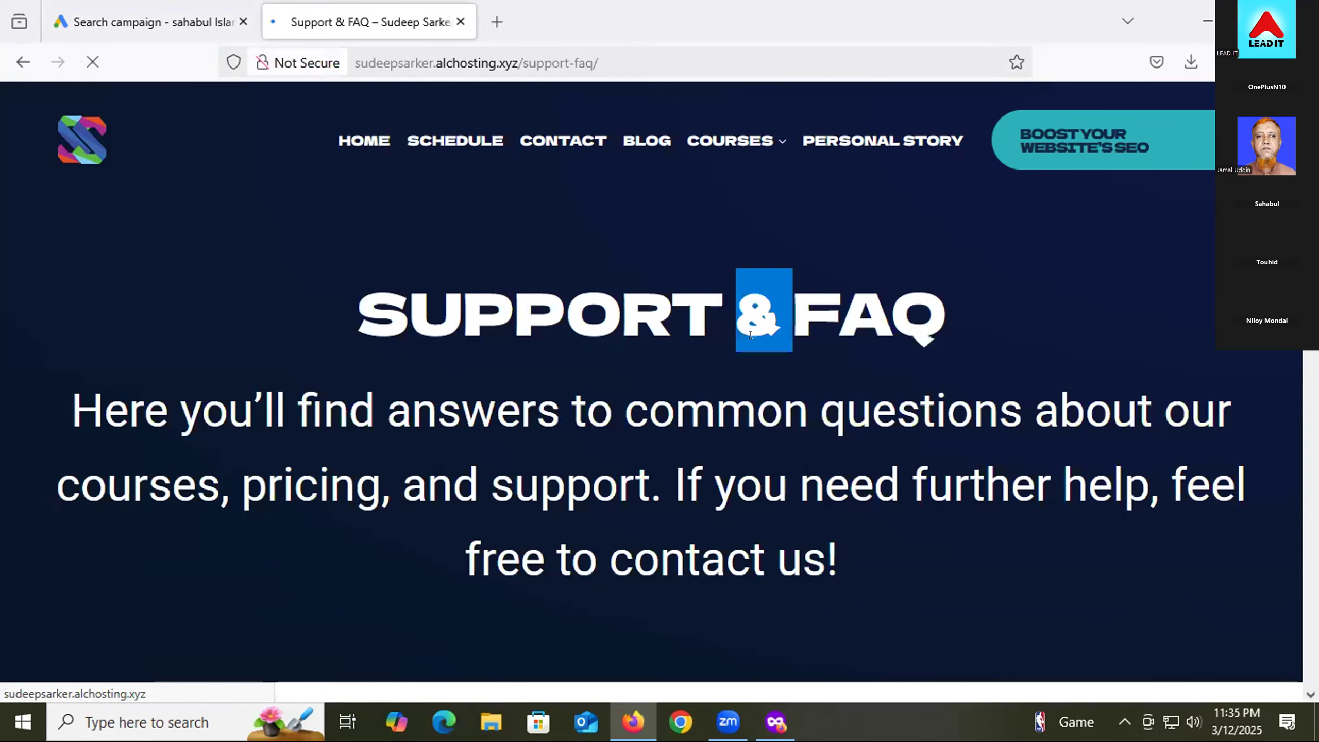
pyautogui.click(606, 67)
pyautogui.hotkey('ctrl', 'c')
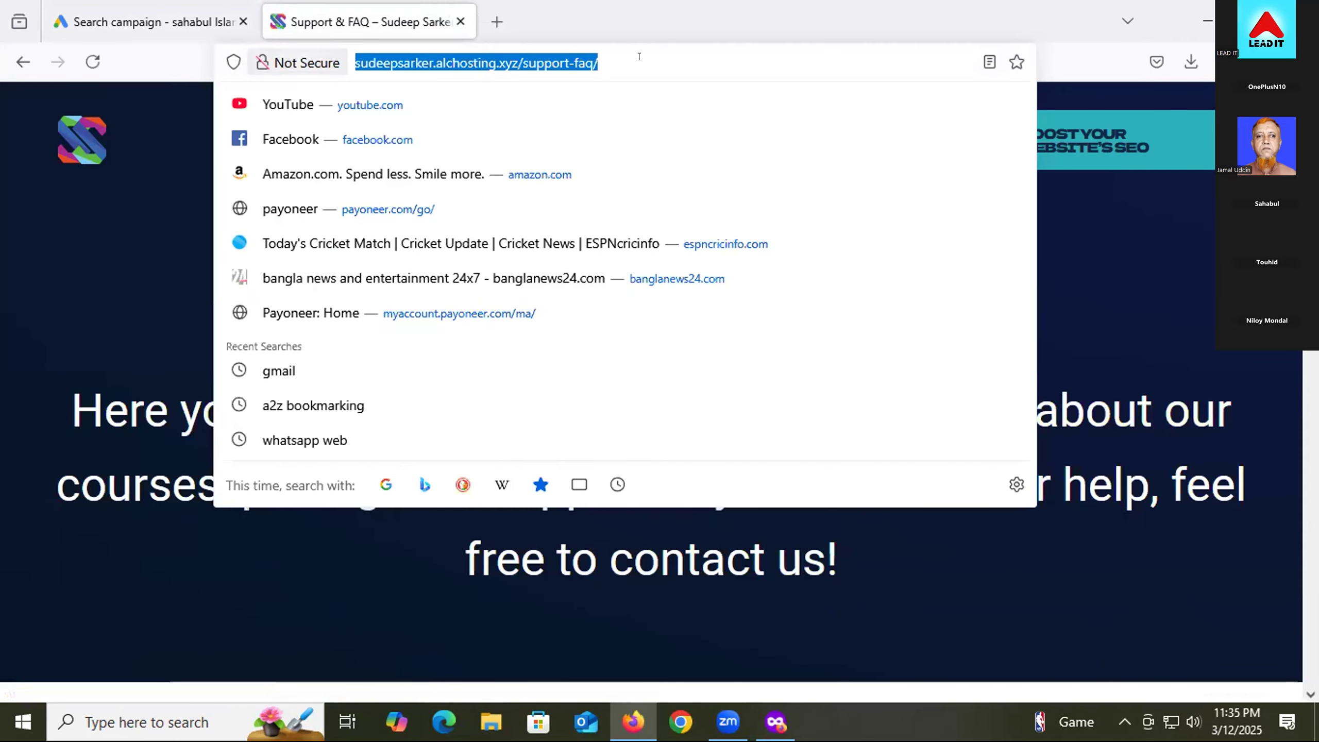
pyautogui.click(161, 9)
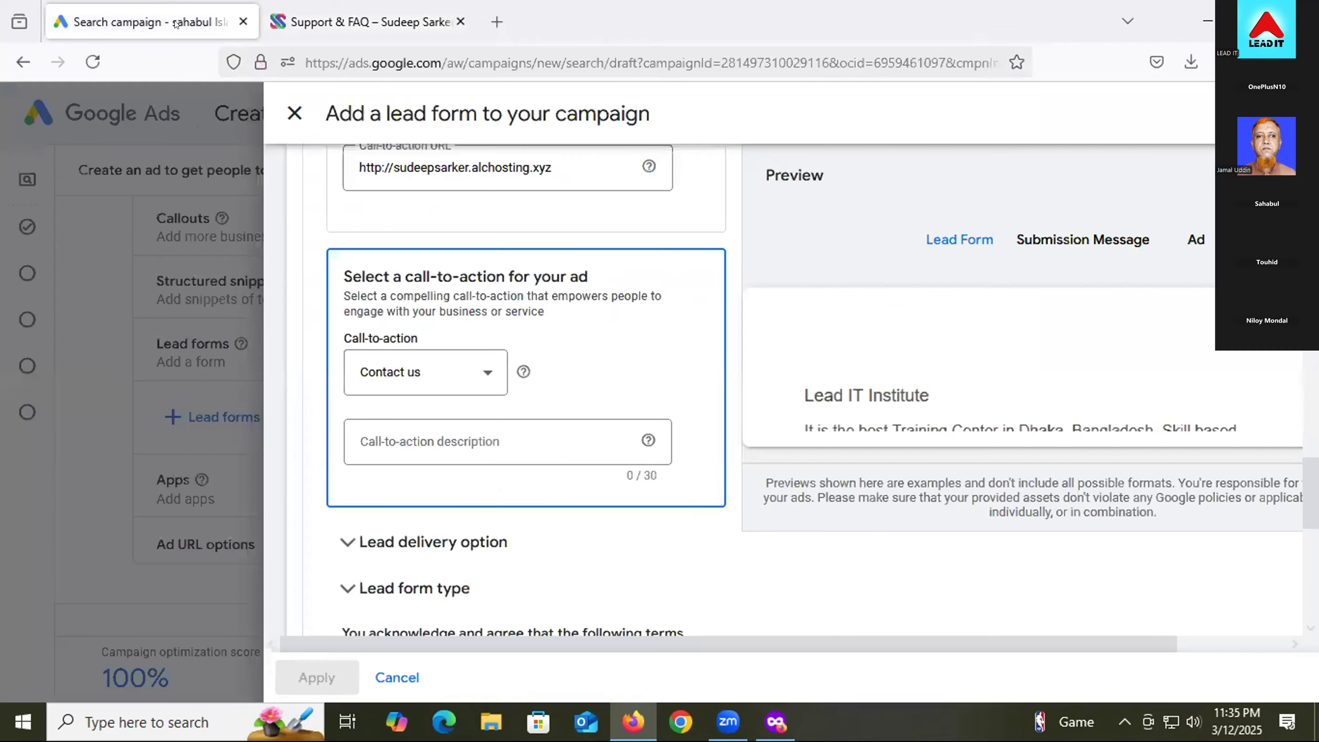
pyautogui.click(487, 440)
pyautogui.hotkey('ctrl', 'v')
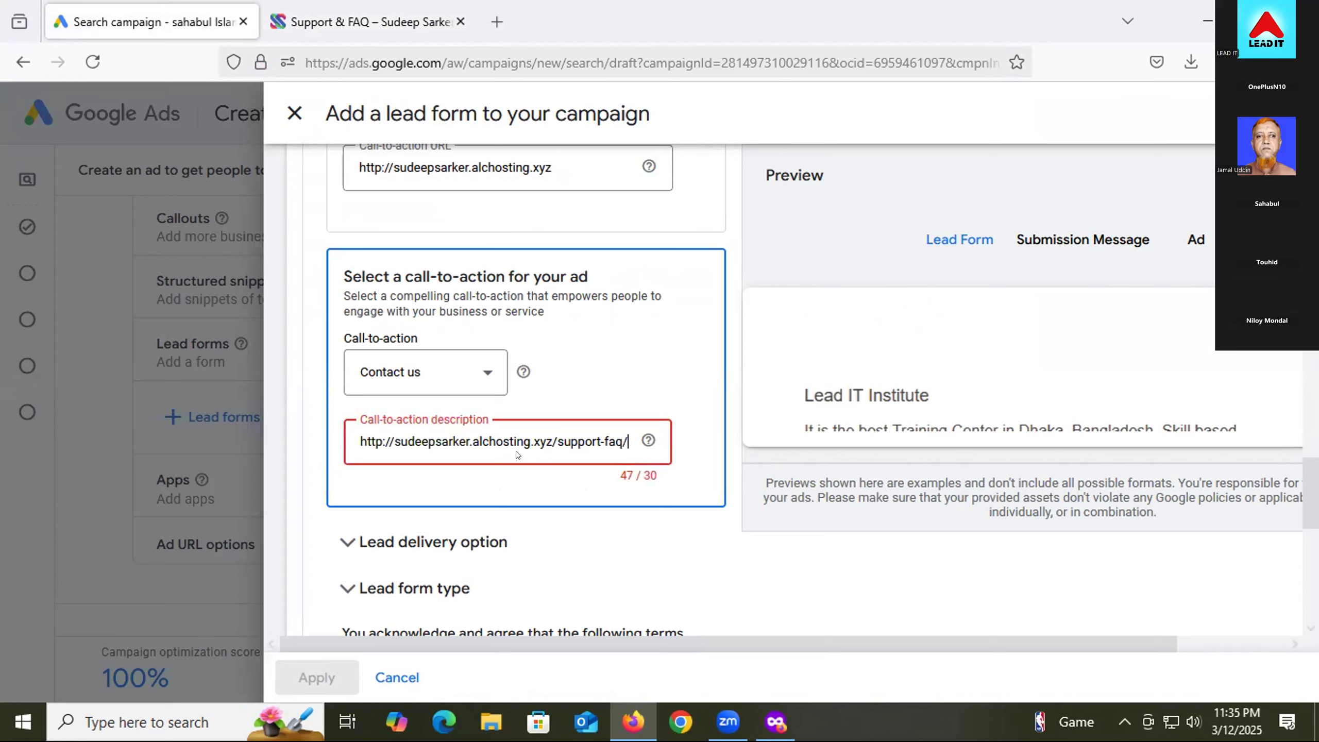
pyautogui.hotkey('ctrl', 'a')
pyautogui.hotkey('ctrl', 'c')
pyautogui.press('BackSpace')
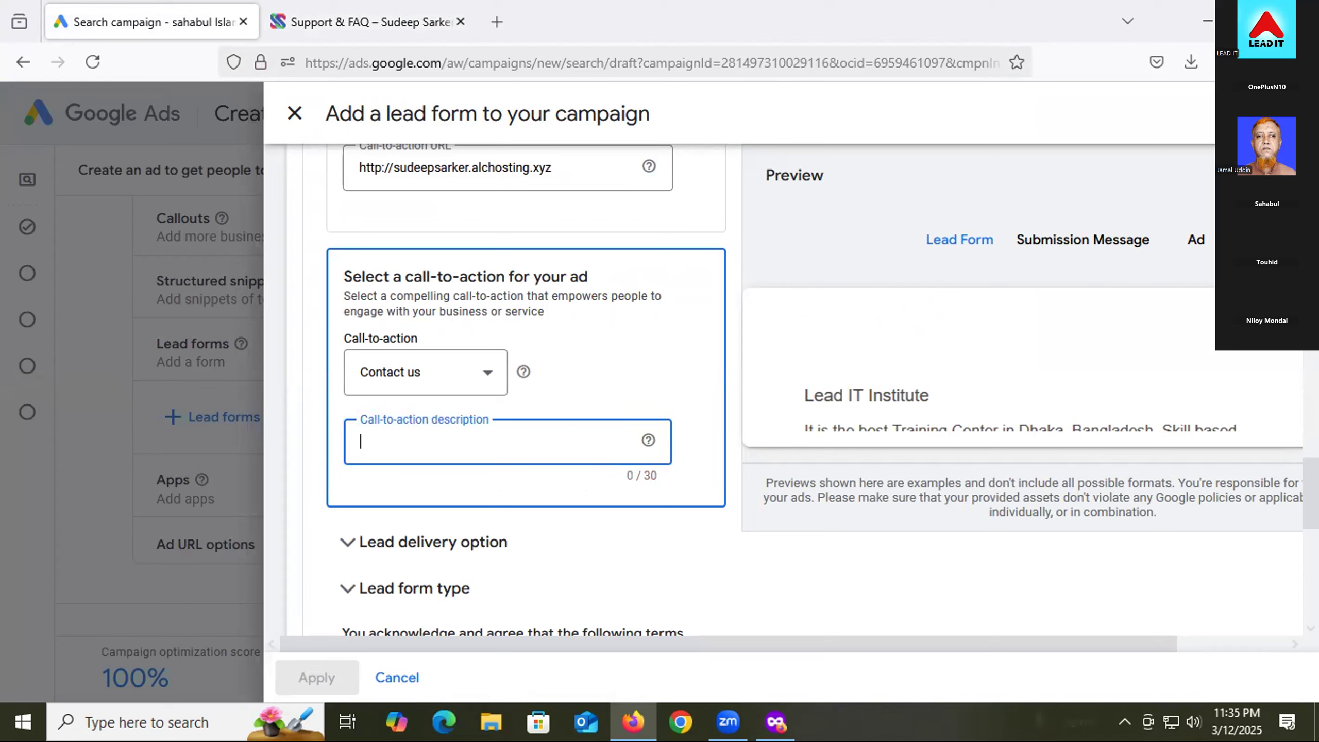
# - Enter "Call us any time" as the ad's call-to-action description and save the lead form
pyautogui.write('Call us any time')
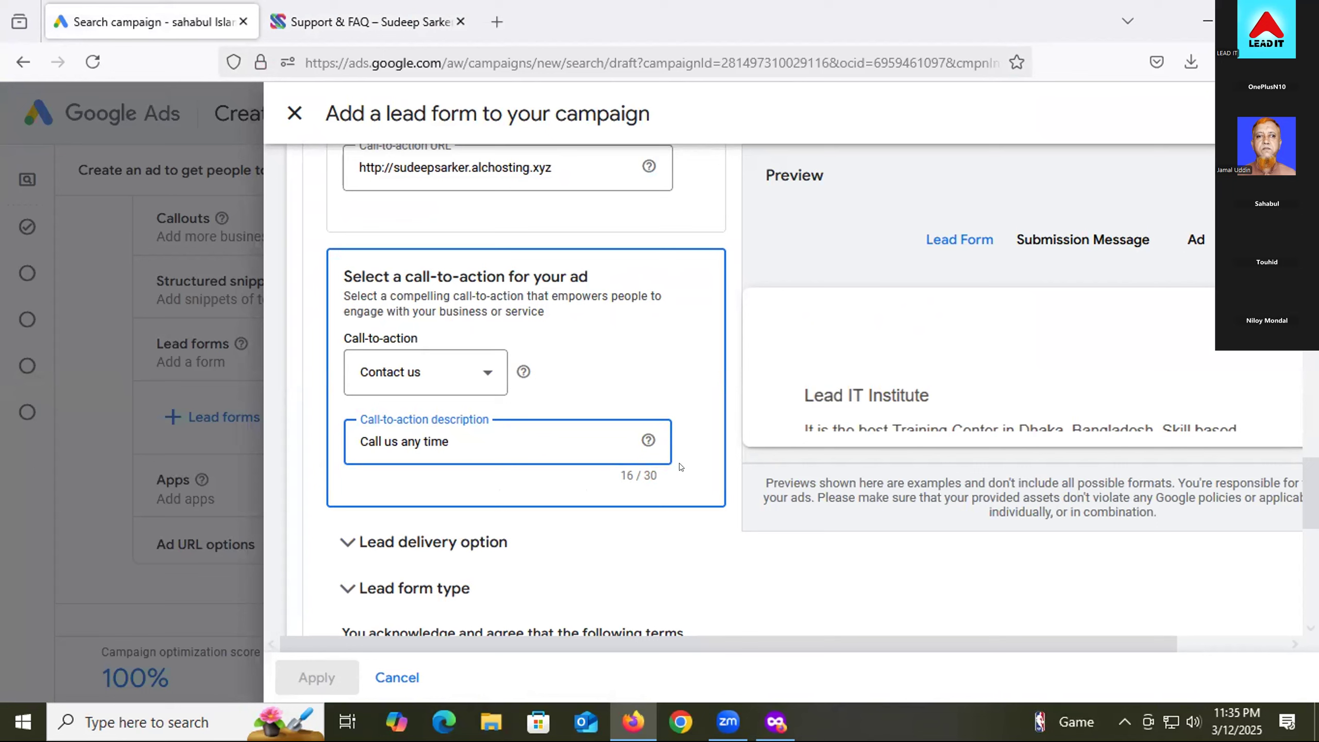
pyautogui.scroll(-6, 681, 478)
pyautogui.scroll(-2, 675, 491)
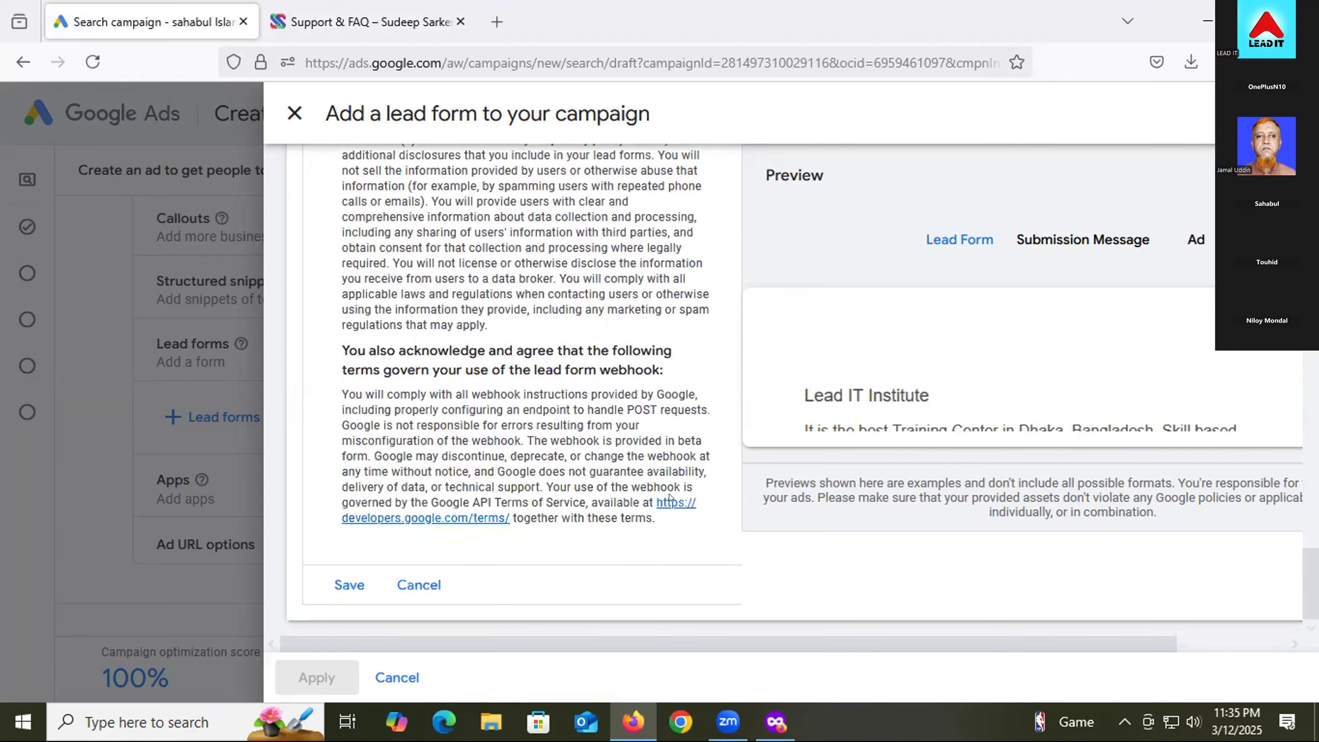
pyautogui.click(344, 586)
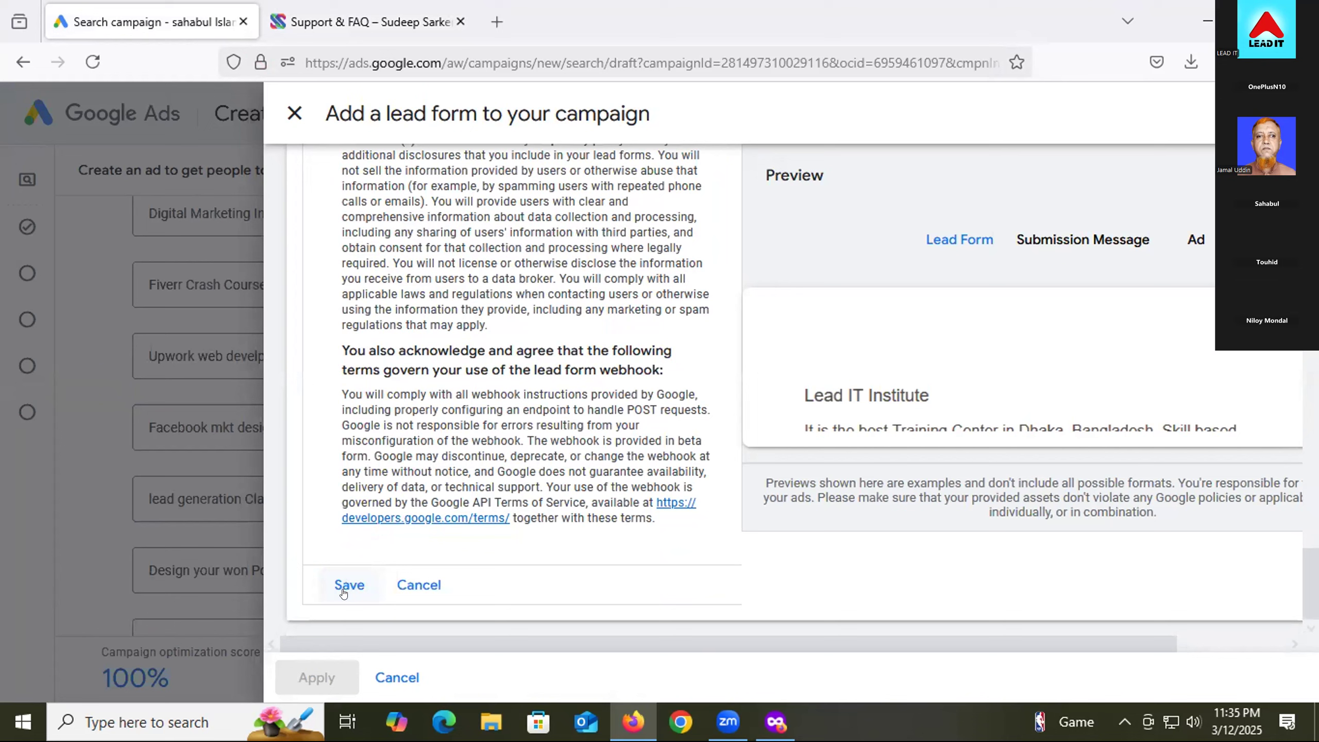
# - Try again to save the lead form, checking its ad call-to-action section between attempts
pyautogui.click(340, 586)
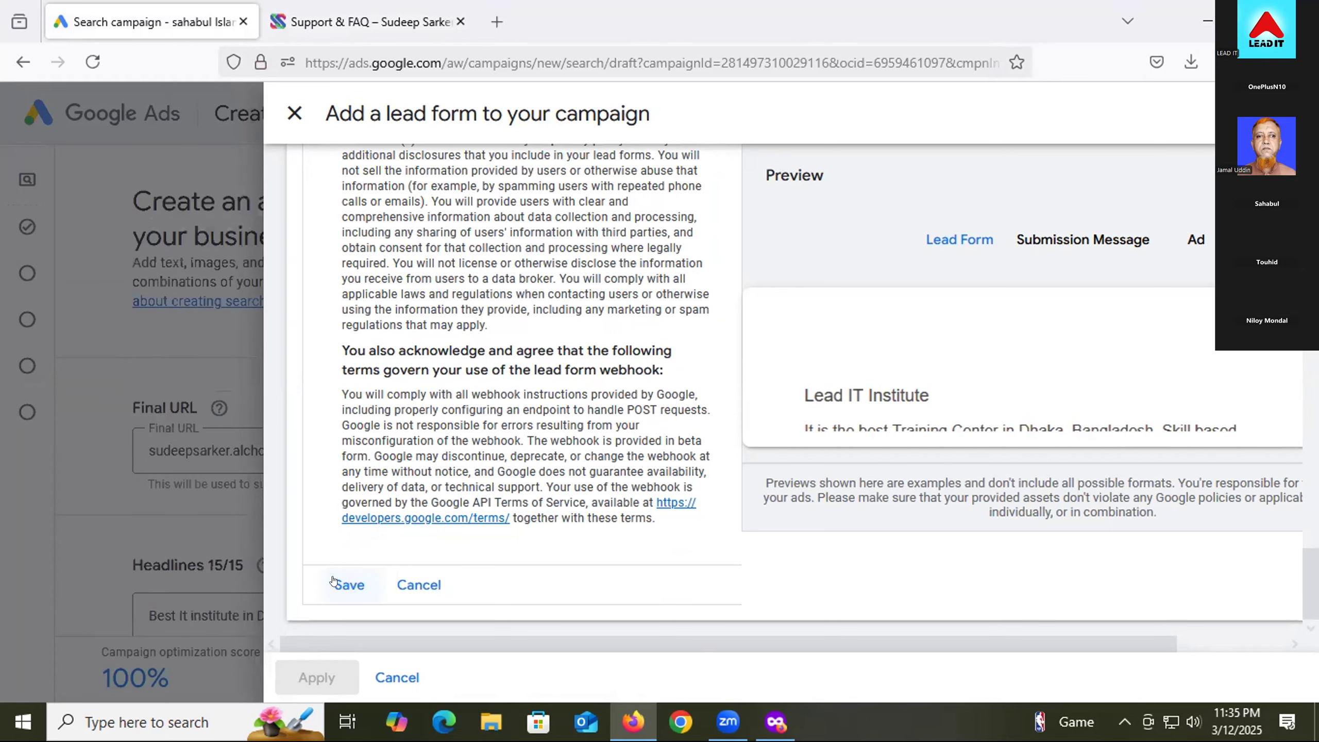
pyautogui.click(342, 578)
pyautogui.scroll(12, 452, 393)
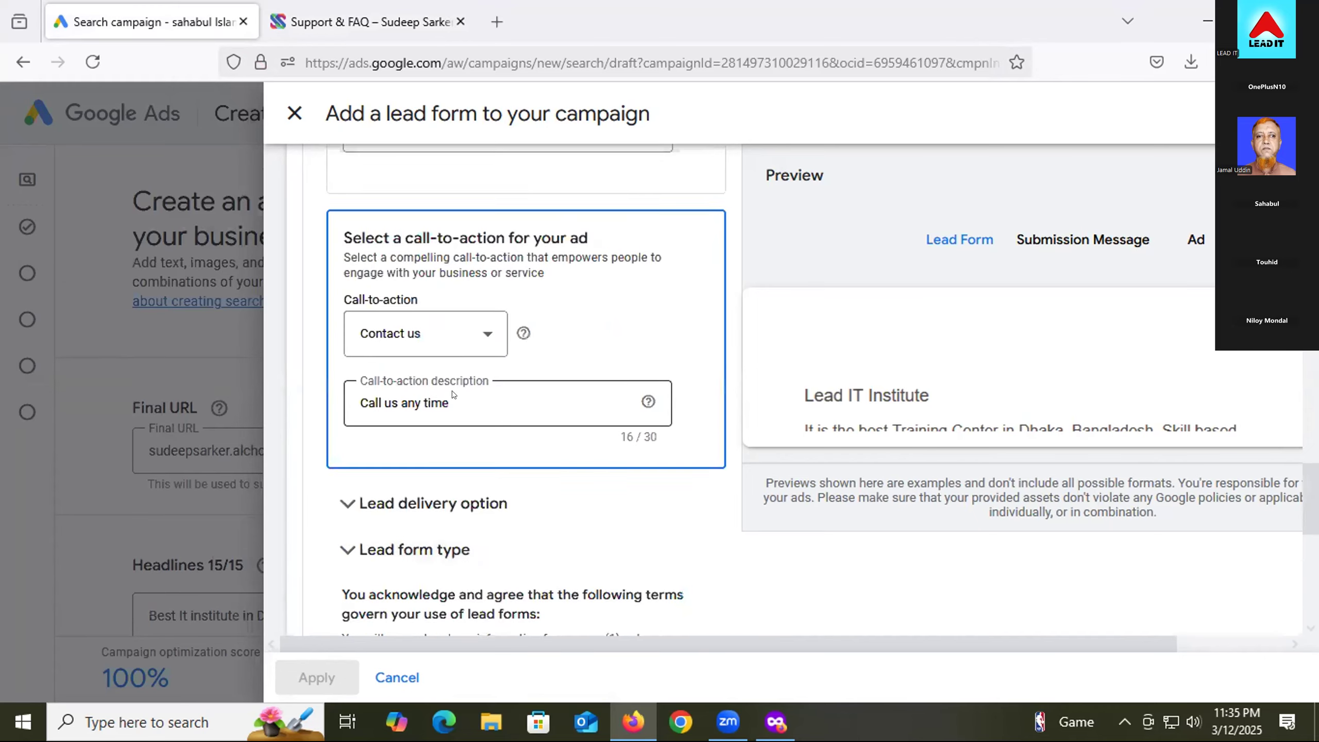
pyautogui.scroll(-3, 452, 389)
pyautogui.scroll(-10, 453, 391)
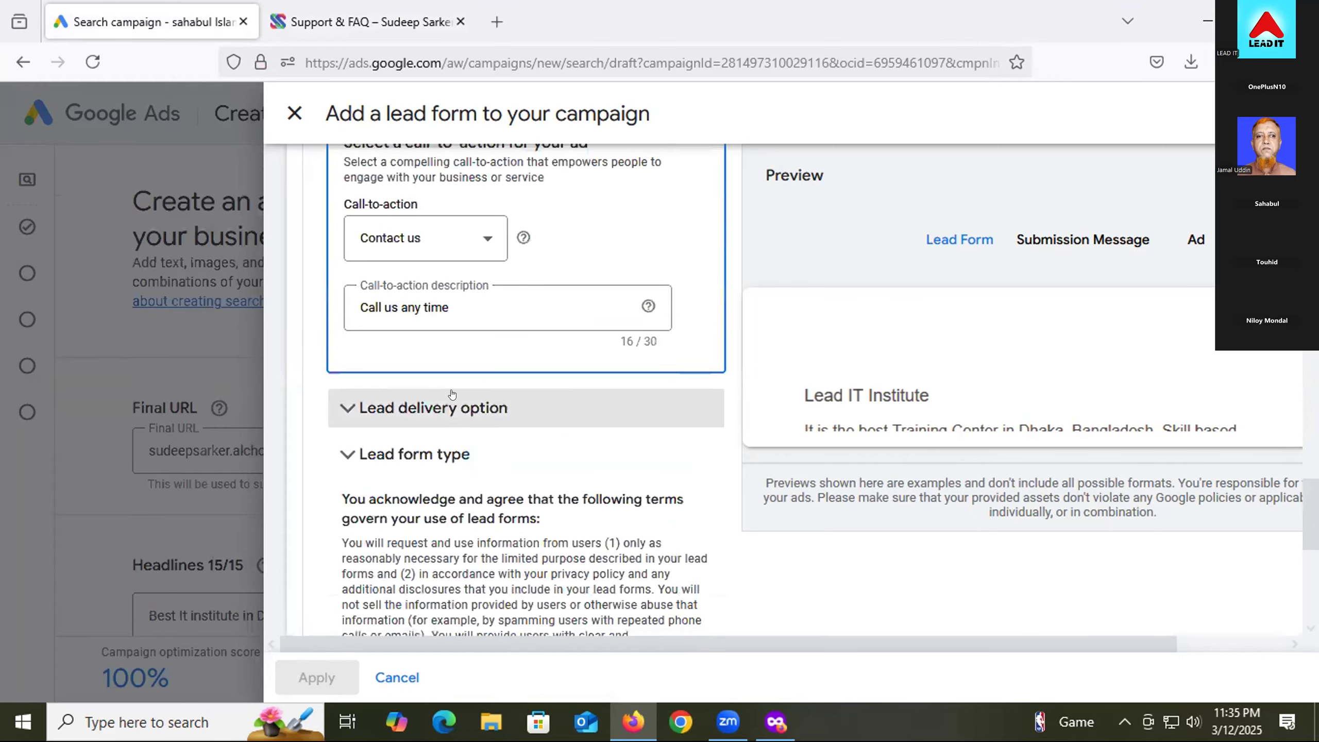
pyautogui.click(350, 580)
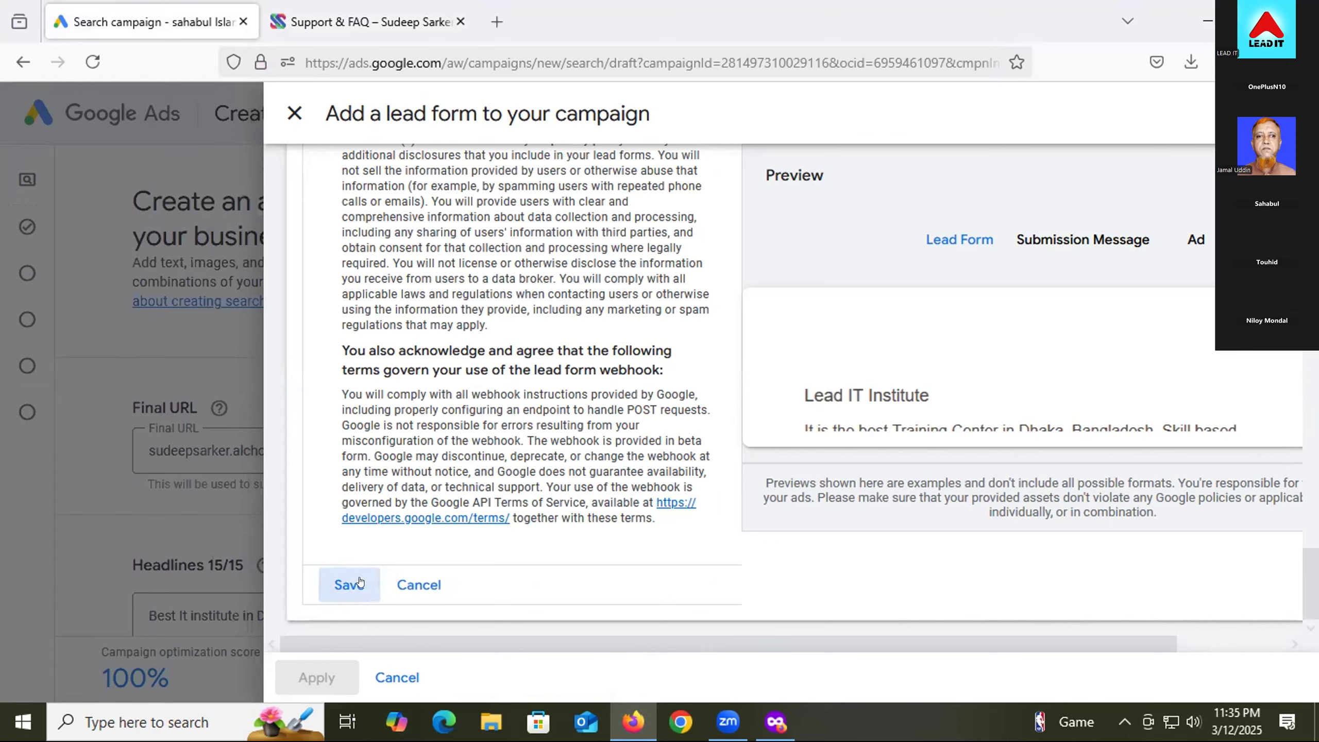
pyautogui.click(350, 580)
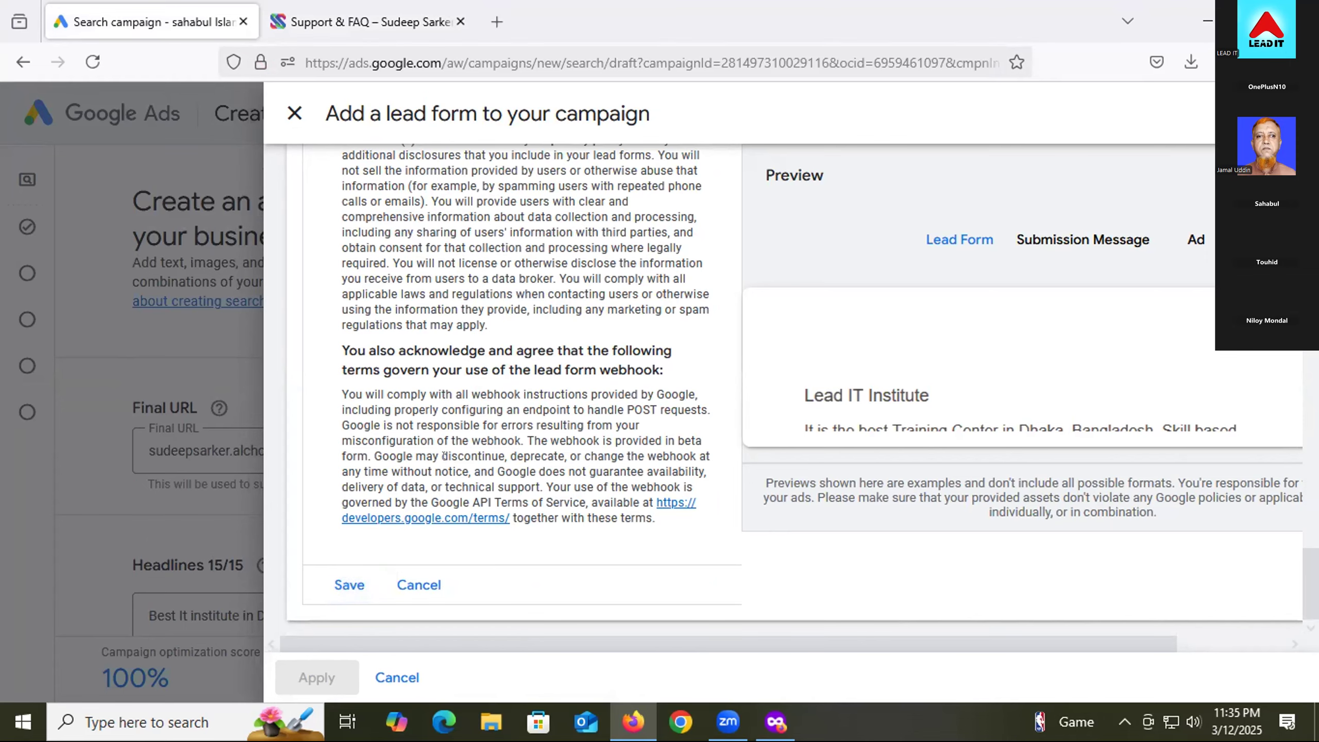
# - Fill in the lead form's missing privacy policy URL with the address of the website's Support & FAQ page
pyautogui.click(453, 381)
pyautogui.scroll(10, 453, 381)
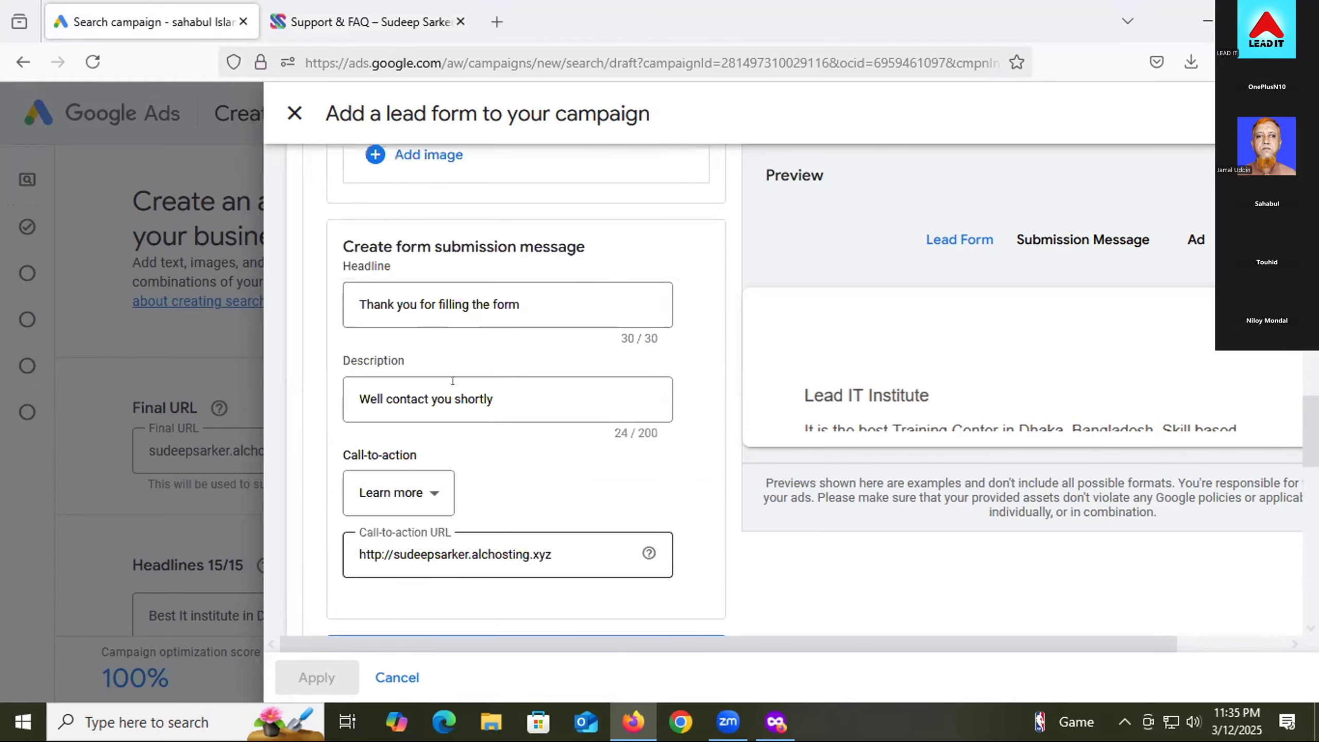
pyautogui.scroll(6, 452, 381)
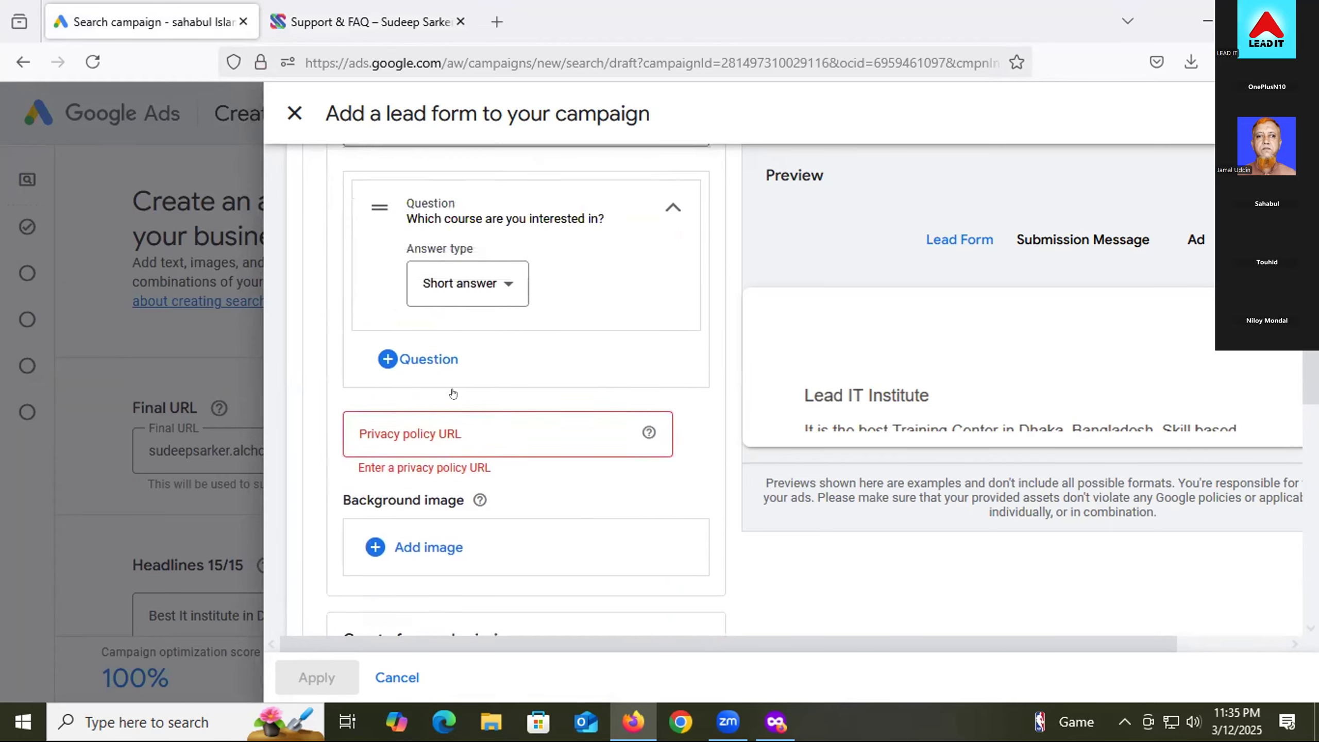
pyautogui.click(456, 467)
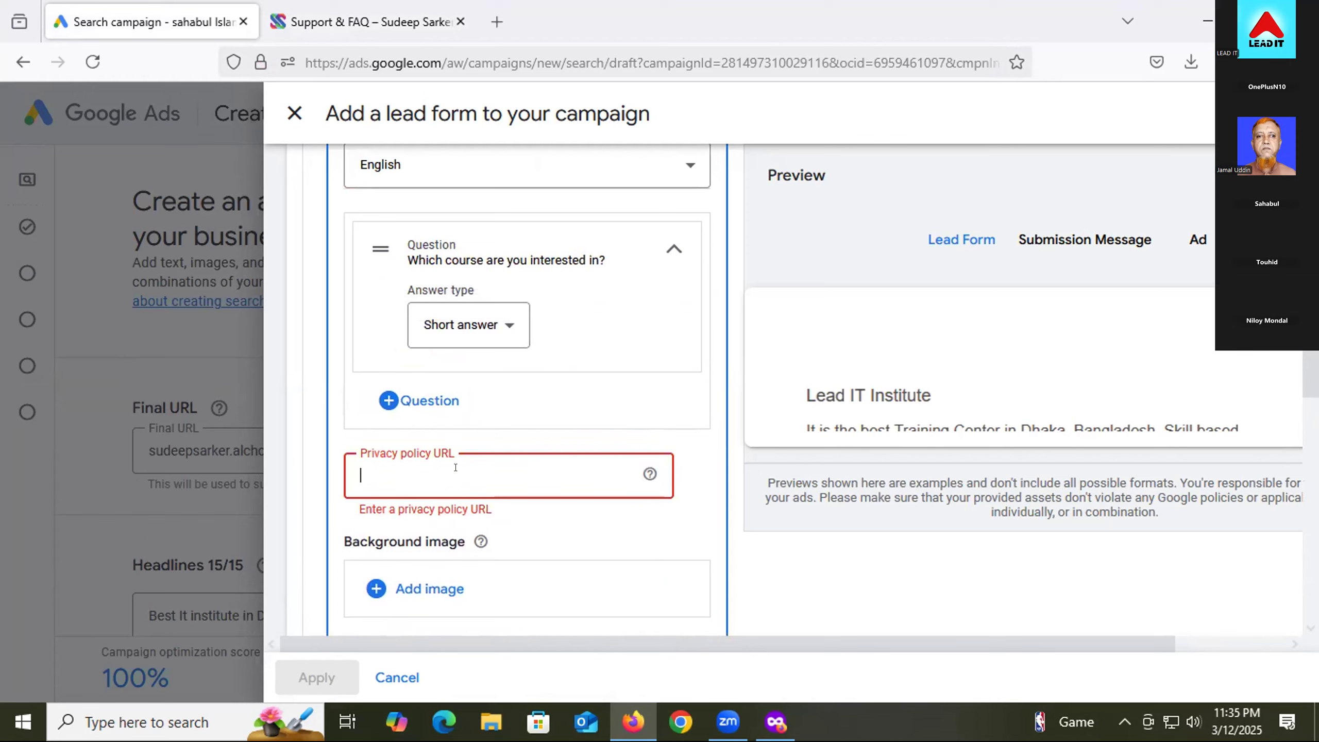
pyautogui.hotkey('ctrl', 'v')
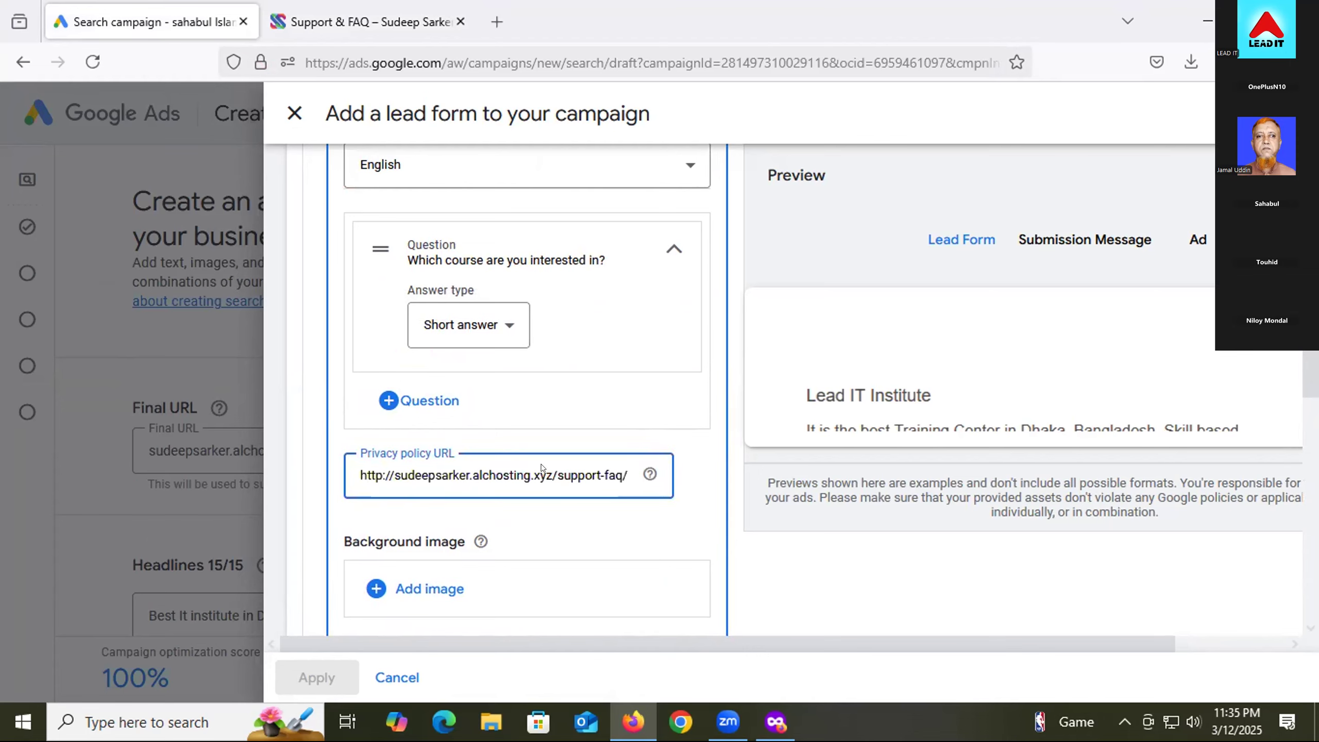
# - Save the completed lead form and apply it to the campaign
pyautogui.scroll(-12, 595, 494)
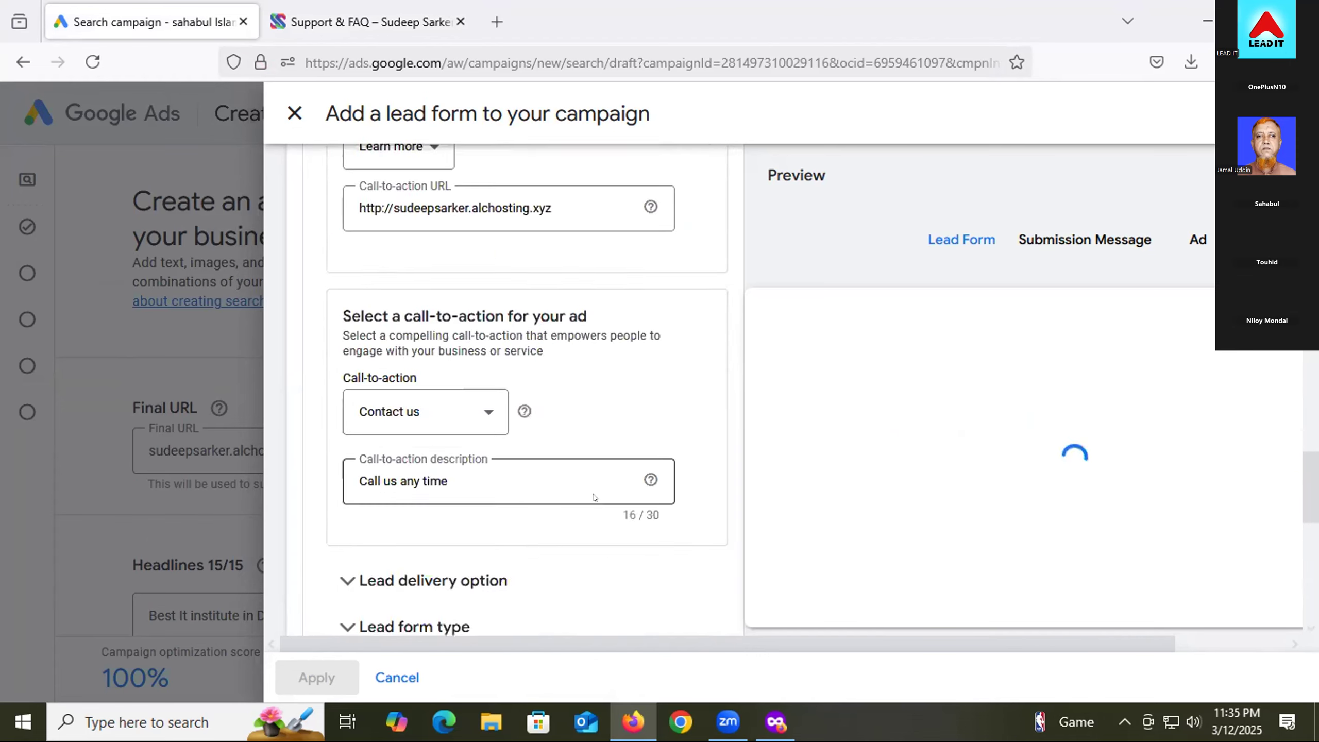
pyautogui.scroll(-10, 595, 498)
pyautogui.click(357, 581)
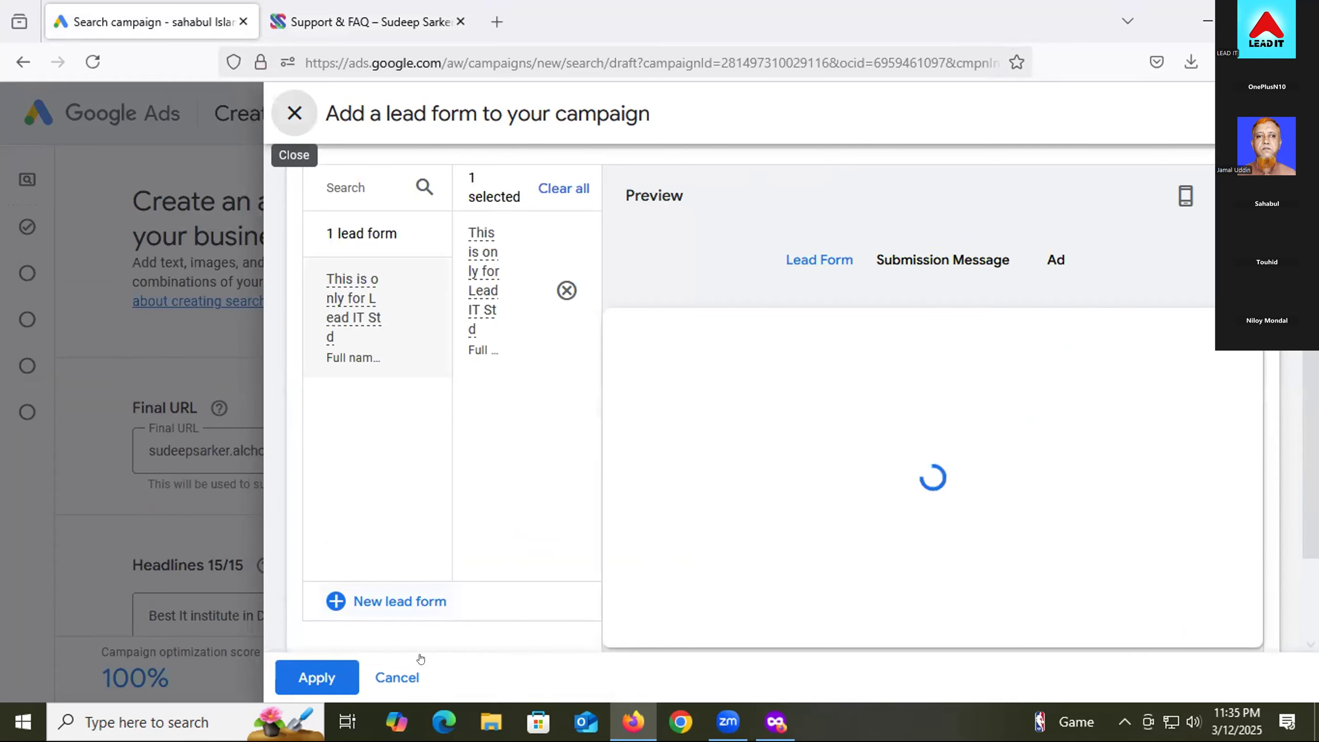
pyautogui.click(303, 670)
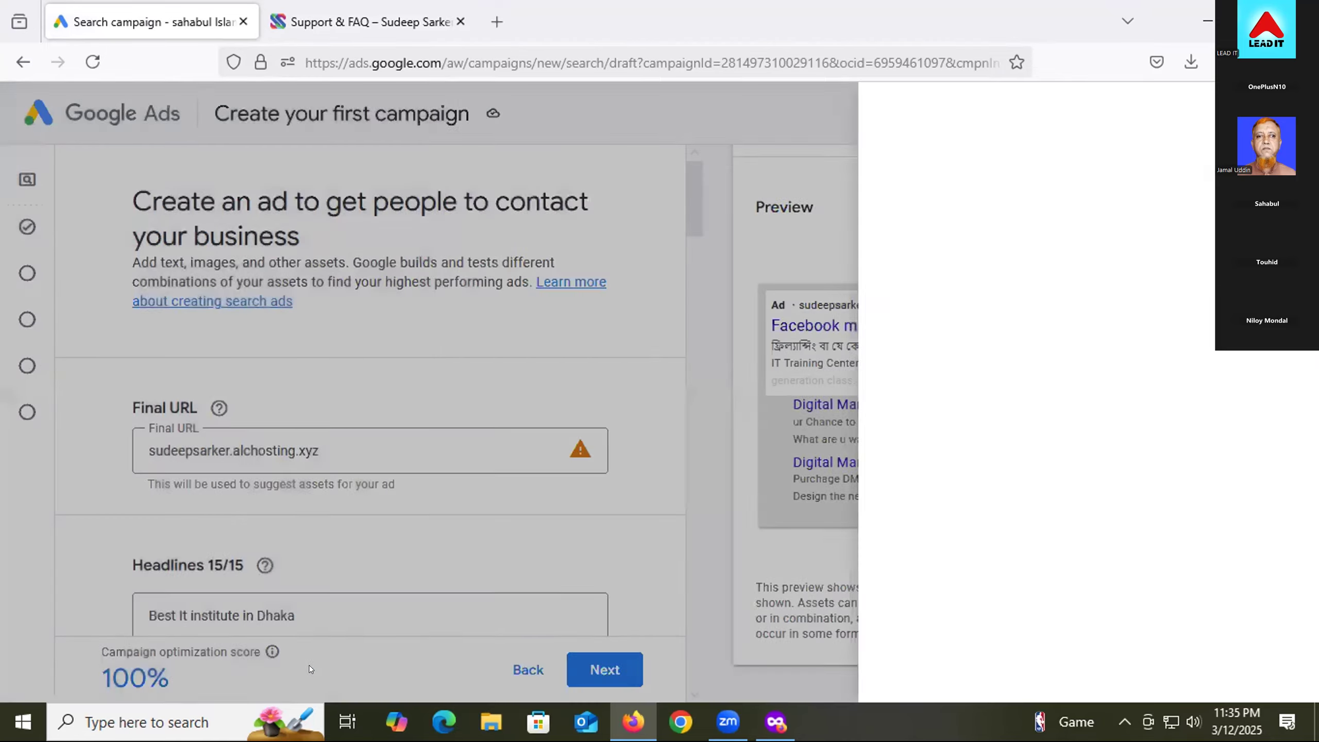
# - Review the ad's headlines, descriptions, sitelinks and other assets, including the lead form, down to the campaign URL options
pyautogui.scroll(-3, 403, 421)
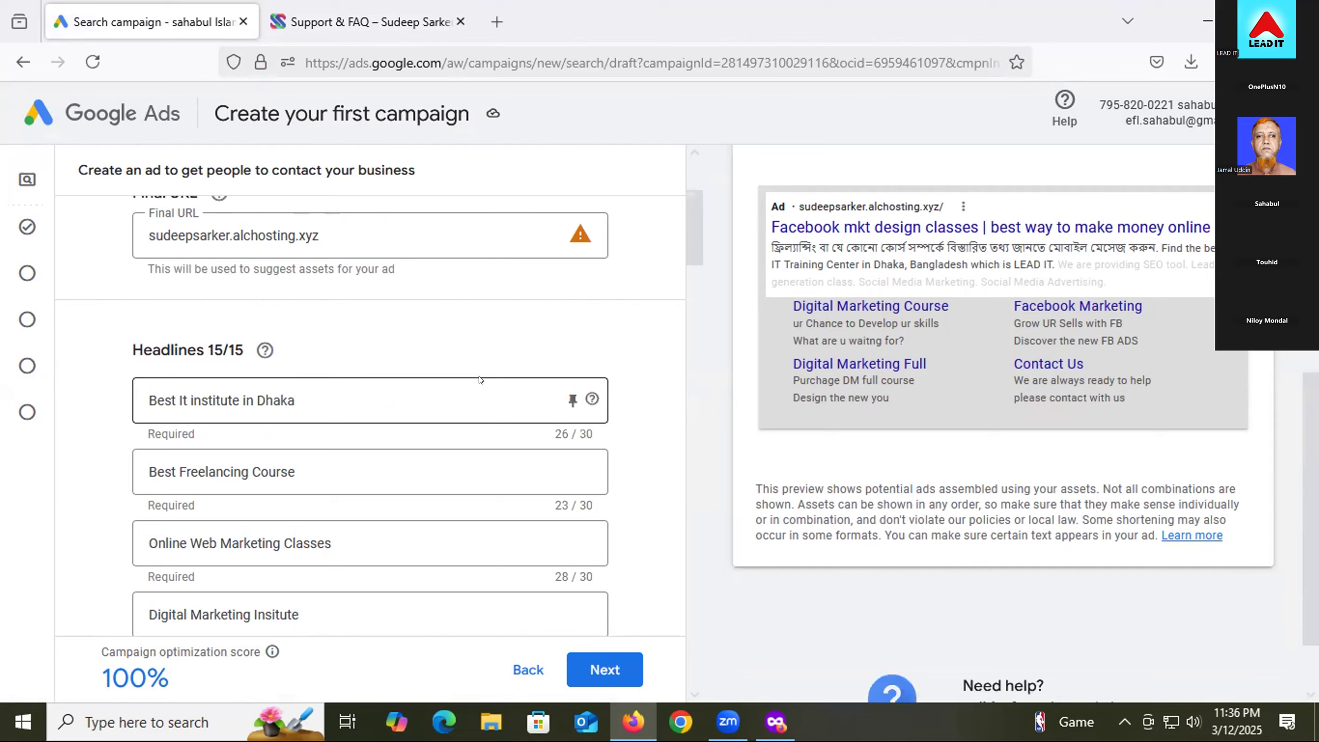
pyautogui.scroll(-3, 512, 435)
pyautogui.scroll(-15, 511, 435)
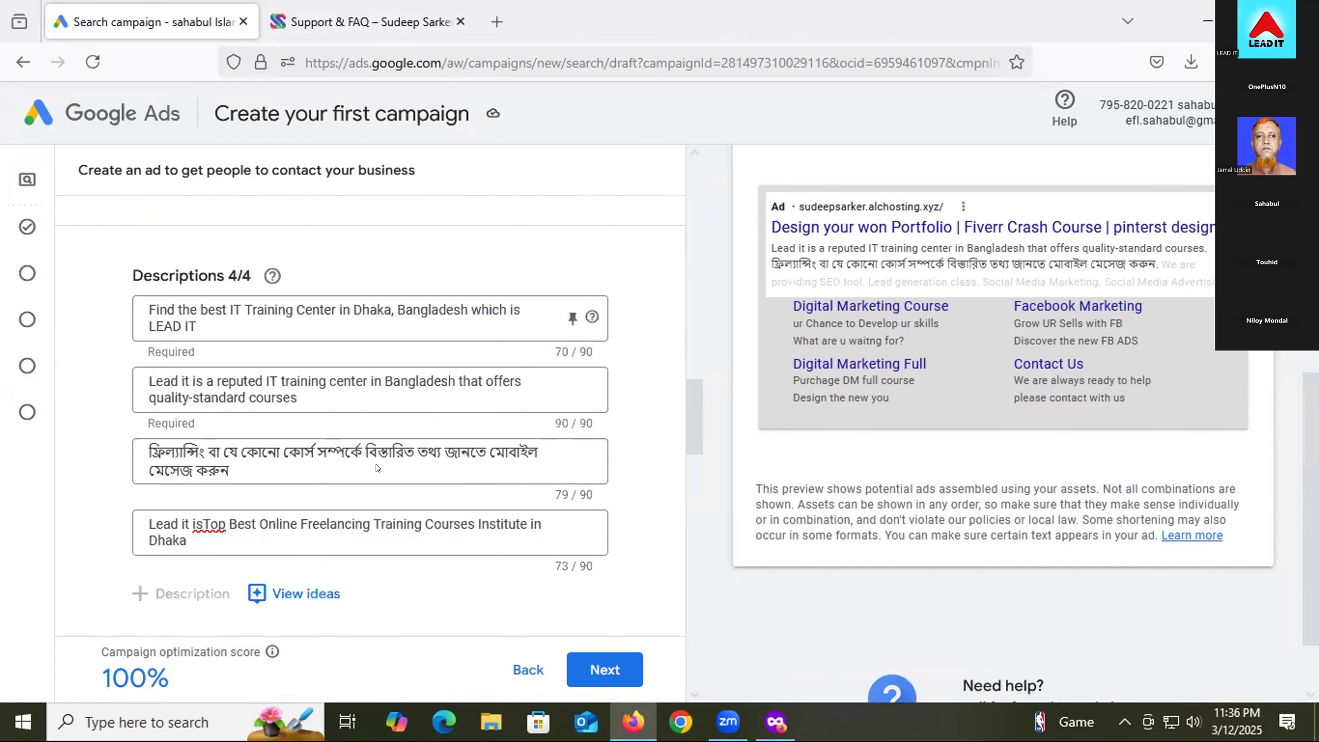
pyautogui.scroll(-14, 374, 439)
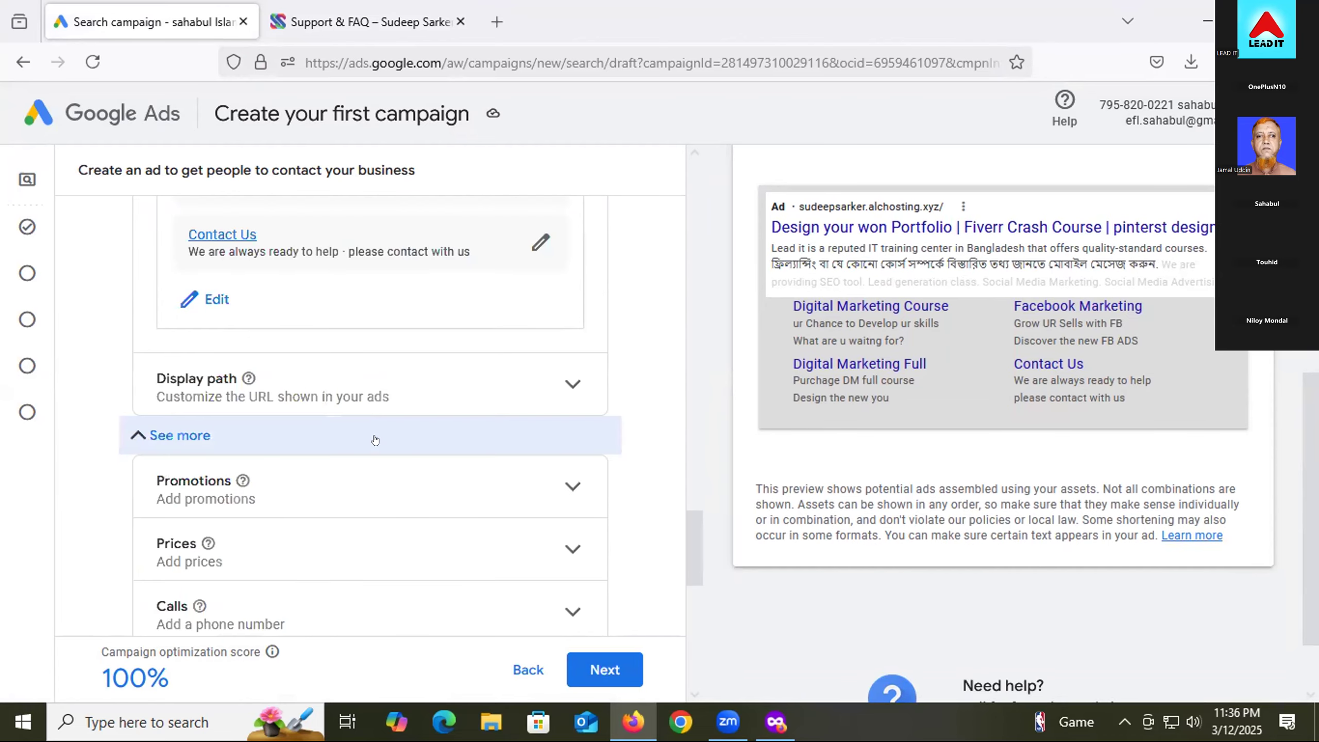
pyautogui.scroll(-3, 139, 515)
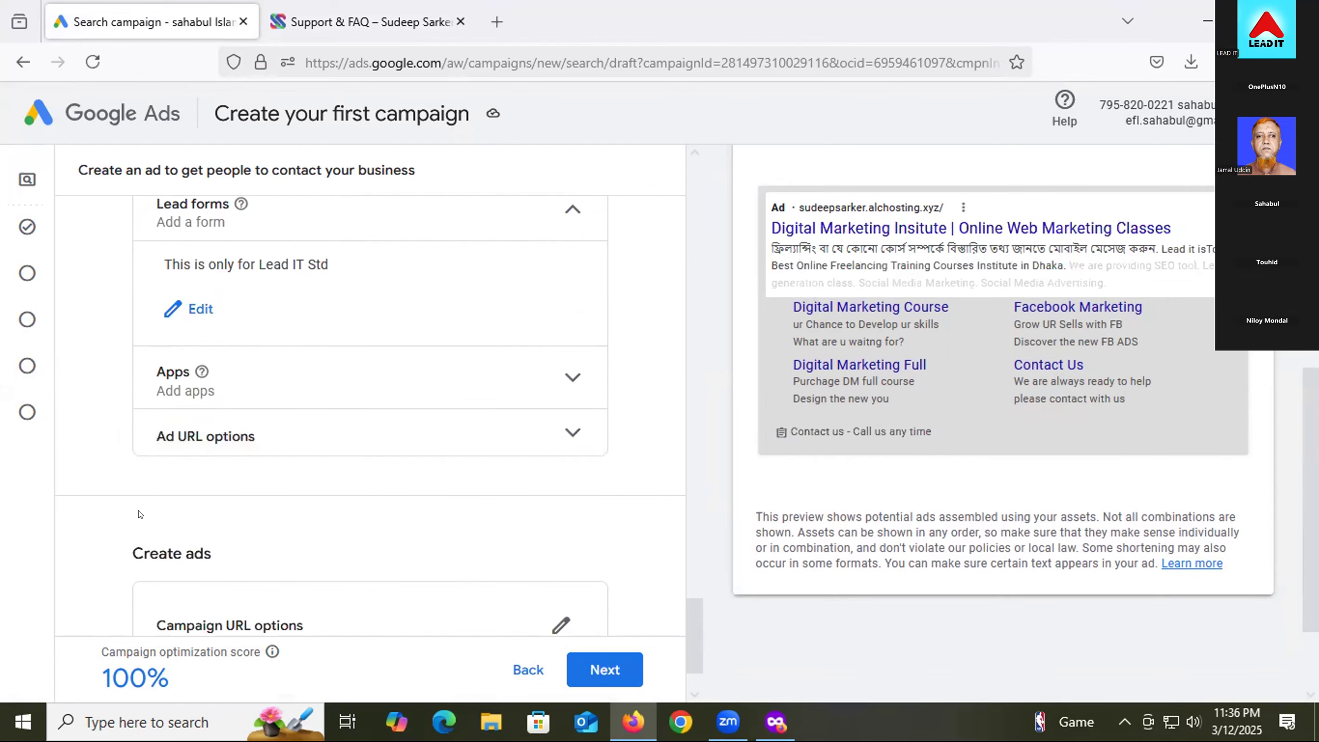
pyautogui.scroll(-1, 97, 495)
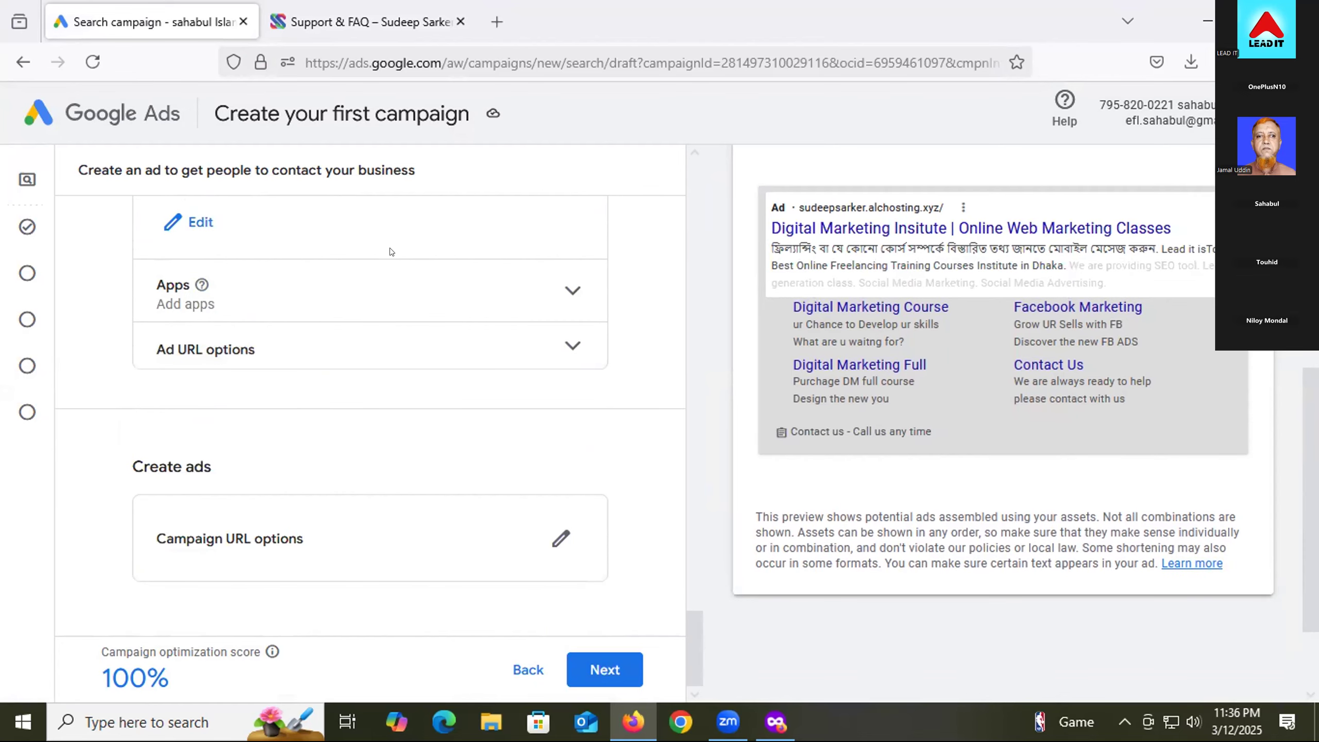
pyautogui.scroll(1, 233, 281)
pyautogui.scroll(4, 190, 410)
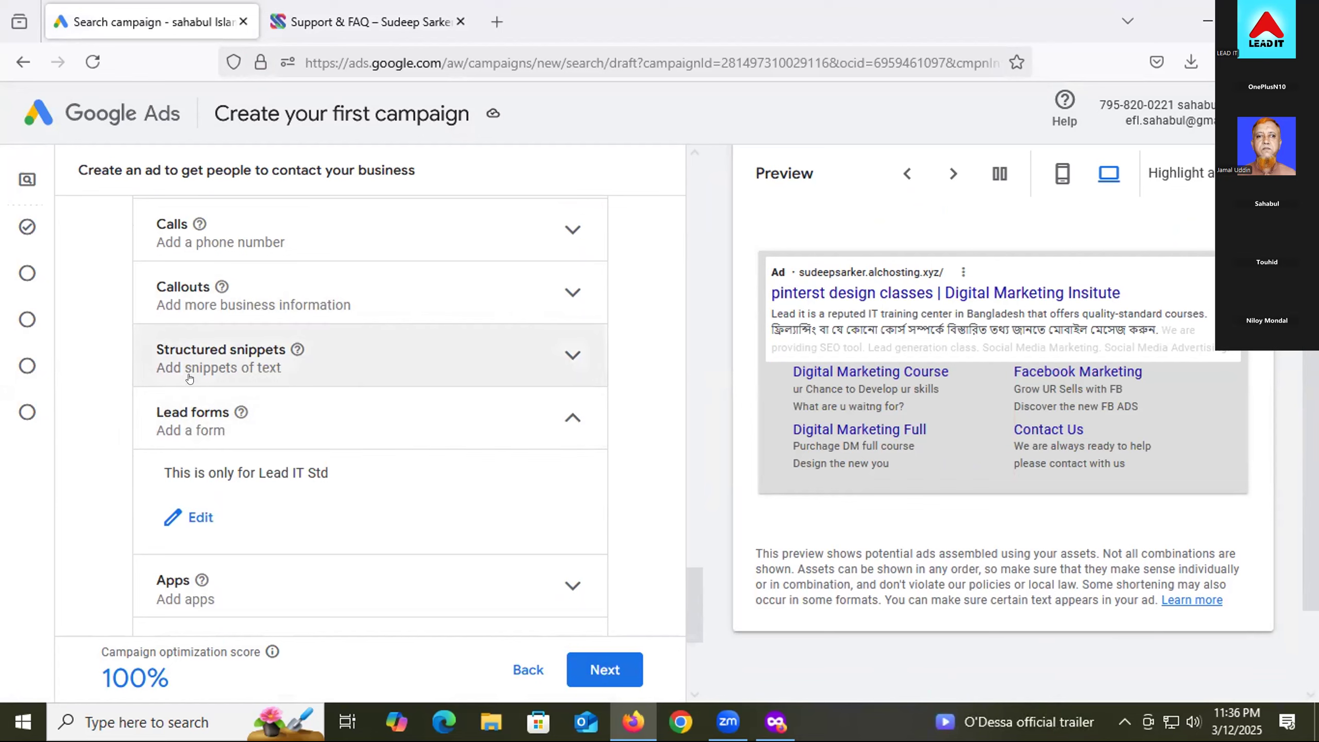
pyautogui.scroll(-2, 109, 574)
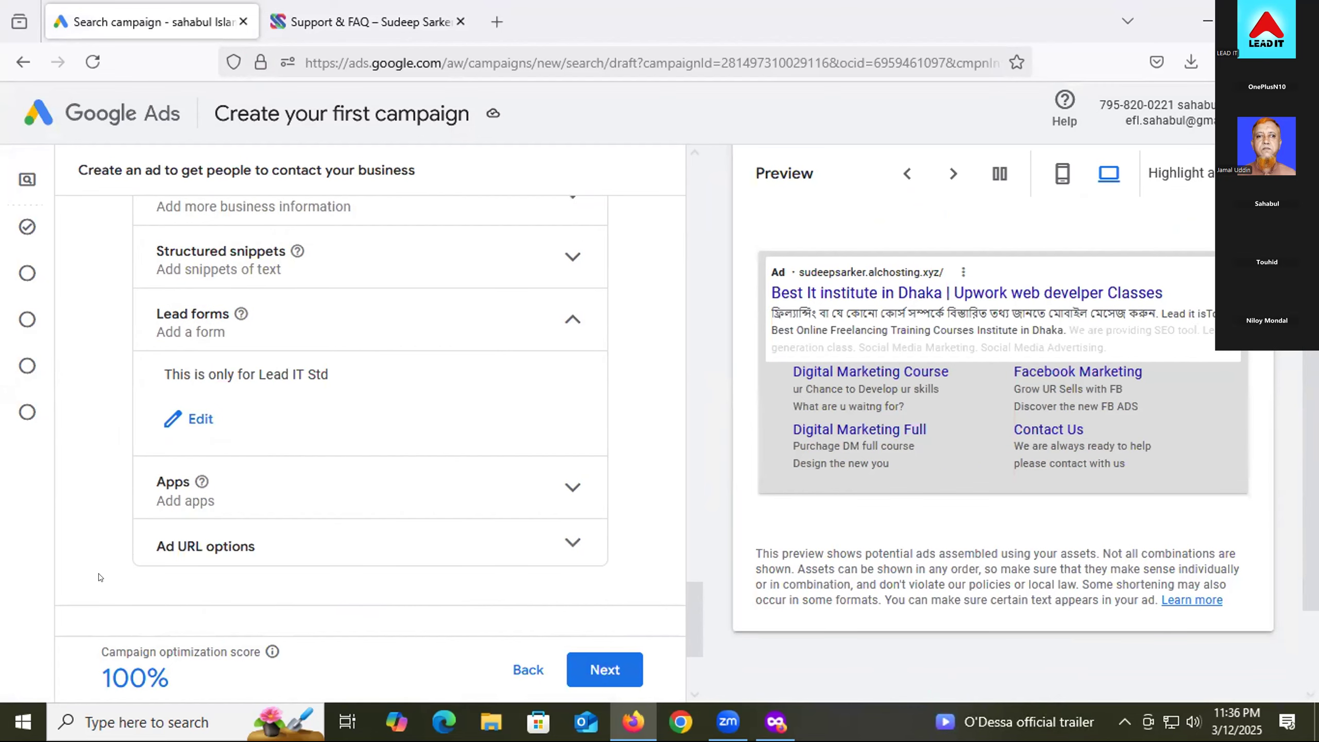
pyautogui.scroll(-2, 100, 577)
pyautogui.scroll(-2, 496, 530)
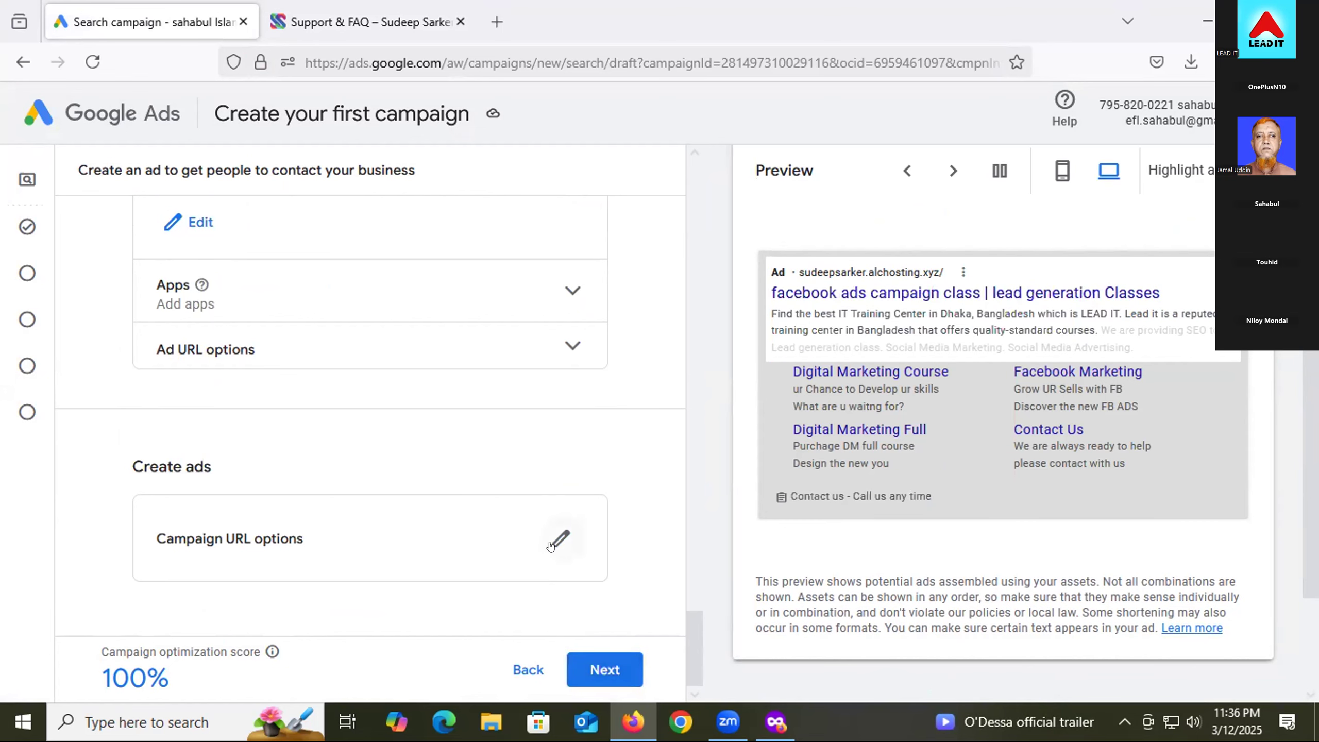
# - Continue to the bid strategy stage and reduce the browser window, placing it fully in view on the desktop
pyautogui.click(591, 669)
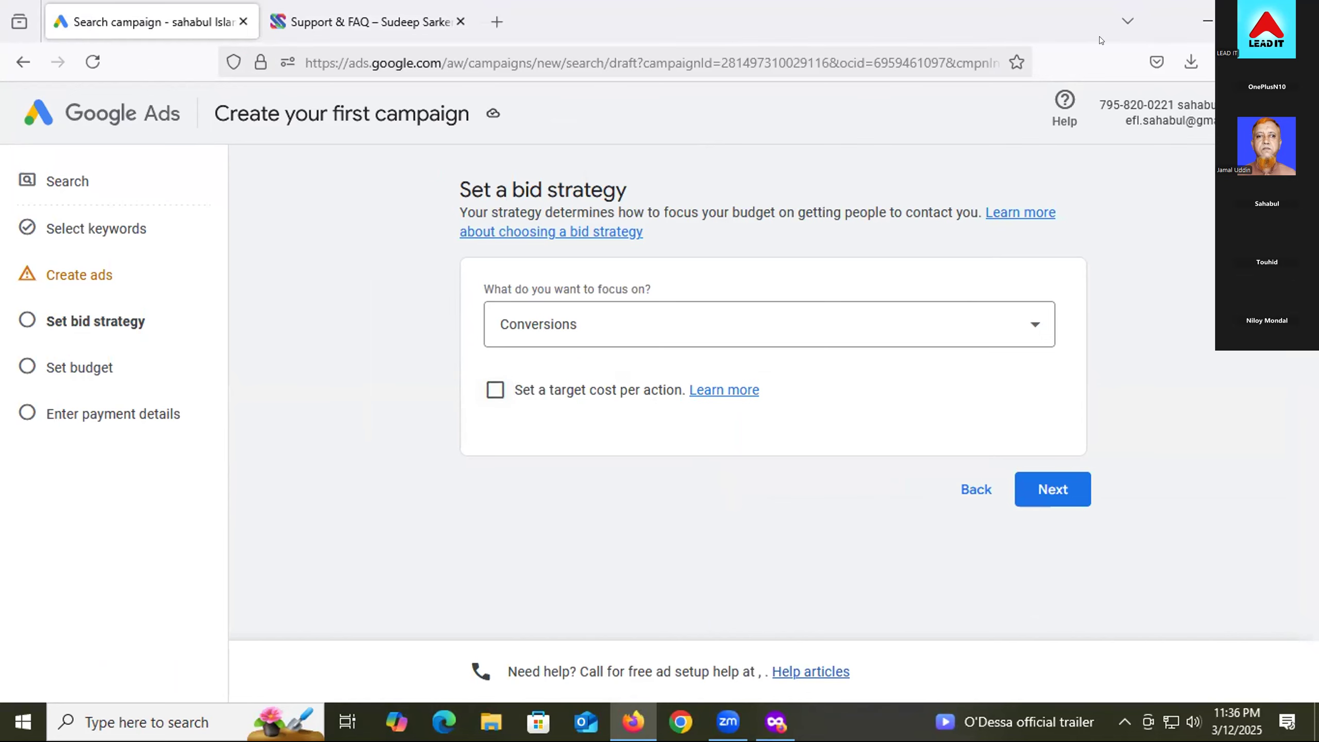
pyautogui.click(1252, 21)
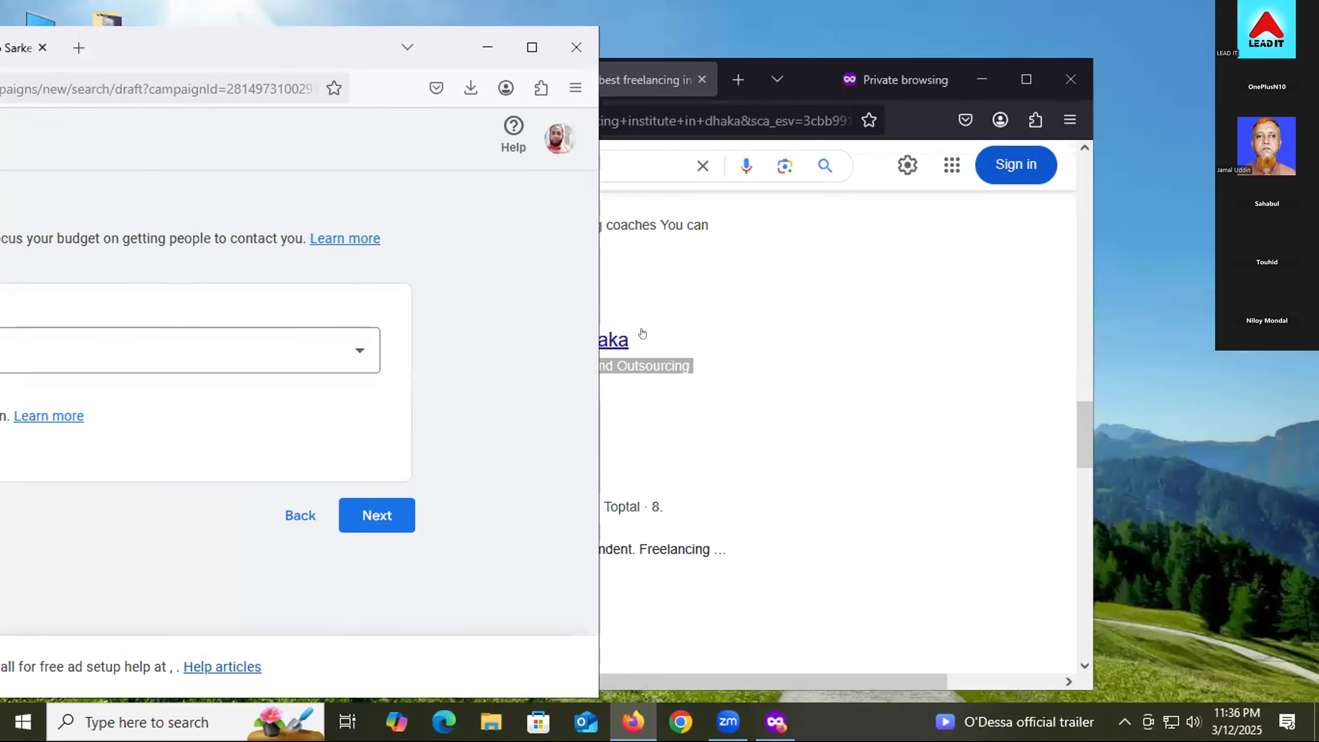
pyautogui.moveTo(329, 37); pyautogui.dragTo(730, 52)
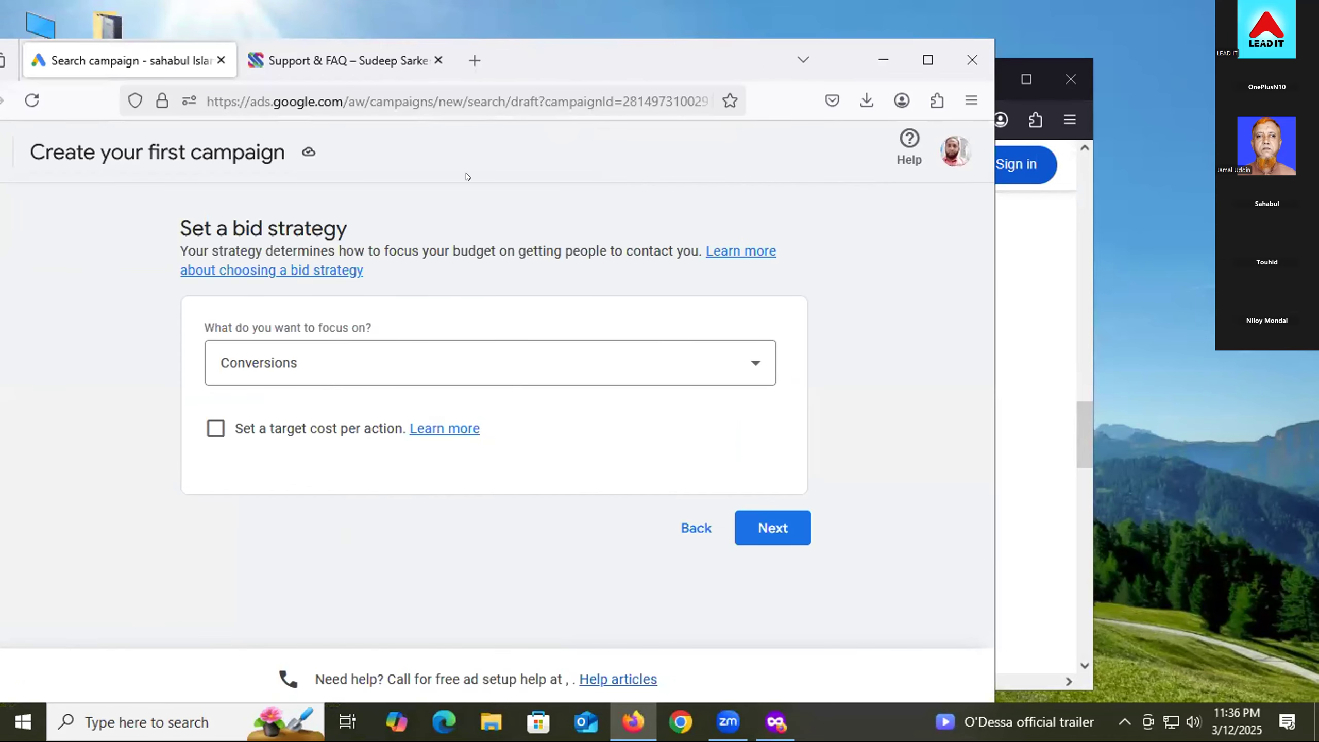
pyautogui.moveTo(535, 63); pyautogui.dragTo(649, 76)
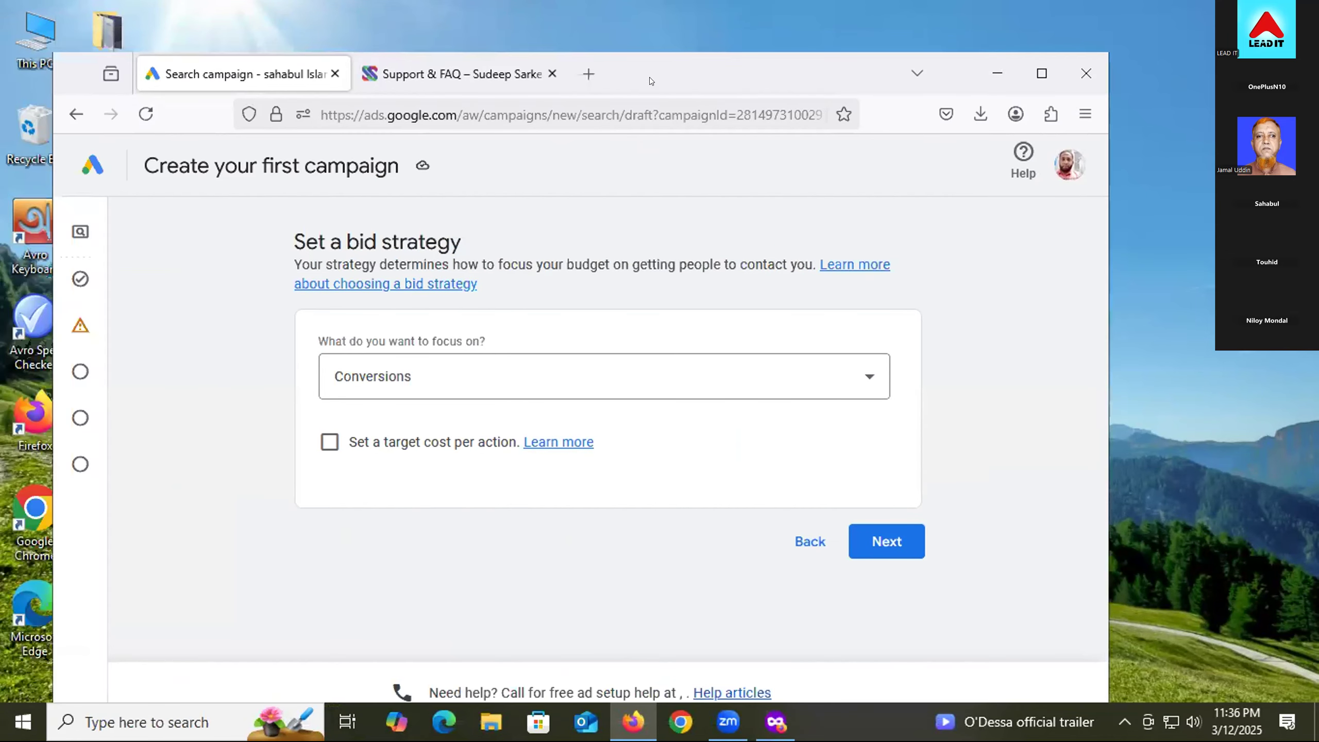
# - Try Conversion value and Clicks as the bid strategy's focus, and settle on Impression share
pyautogui.click(387, 363)
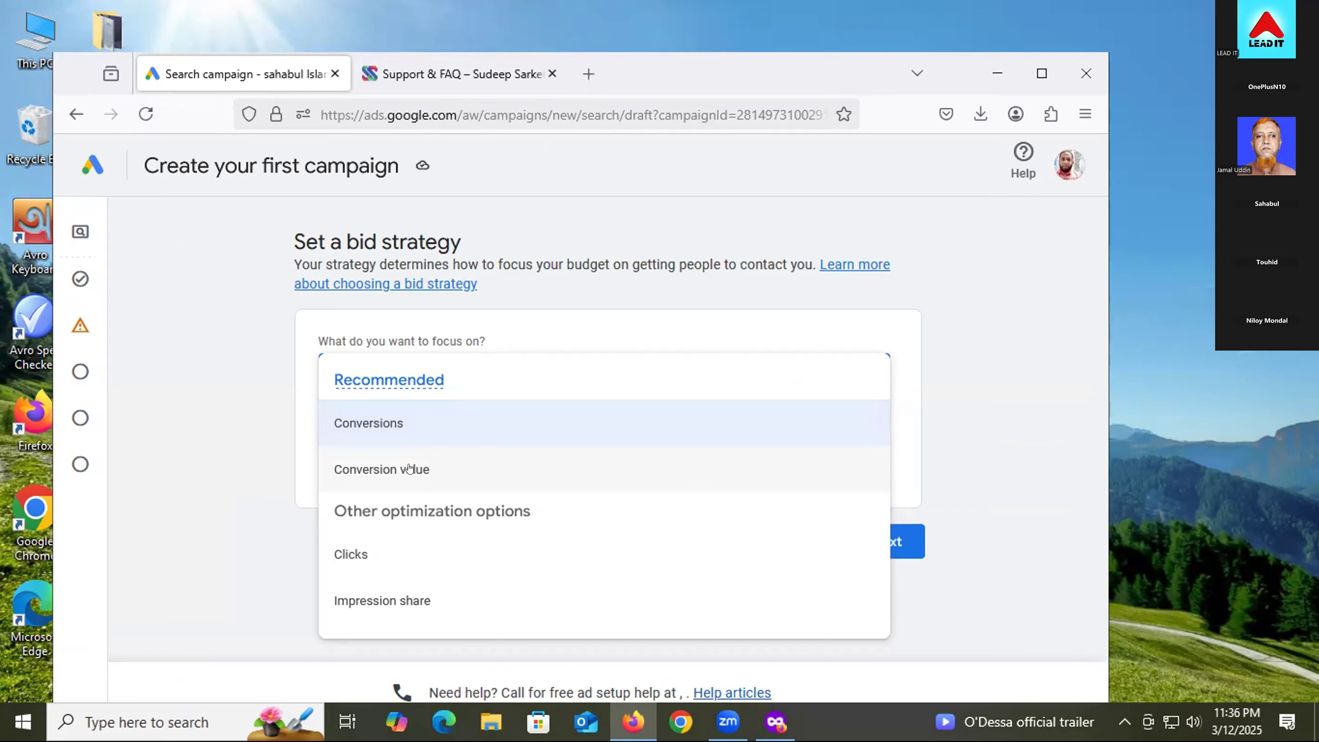
pyautogui.click(409, 468)
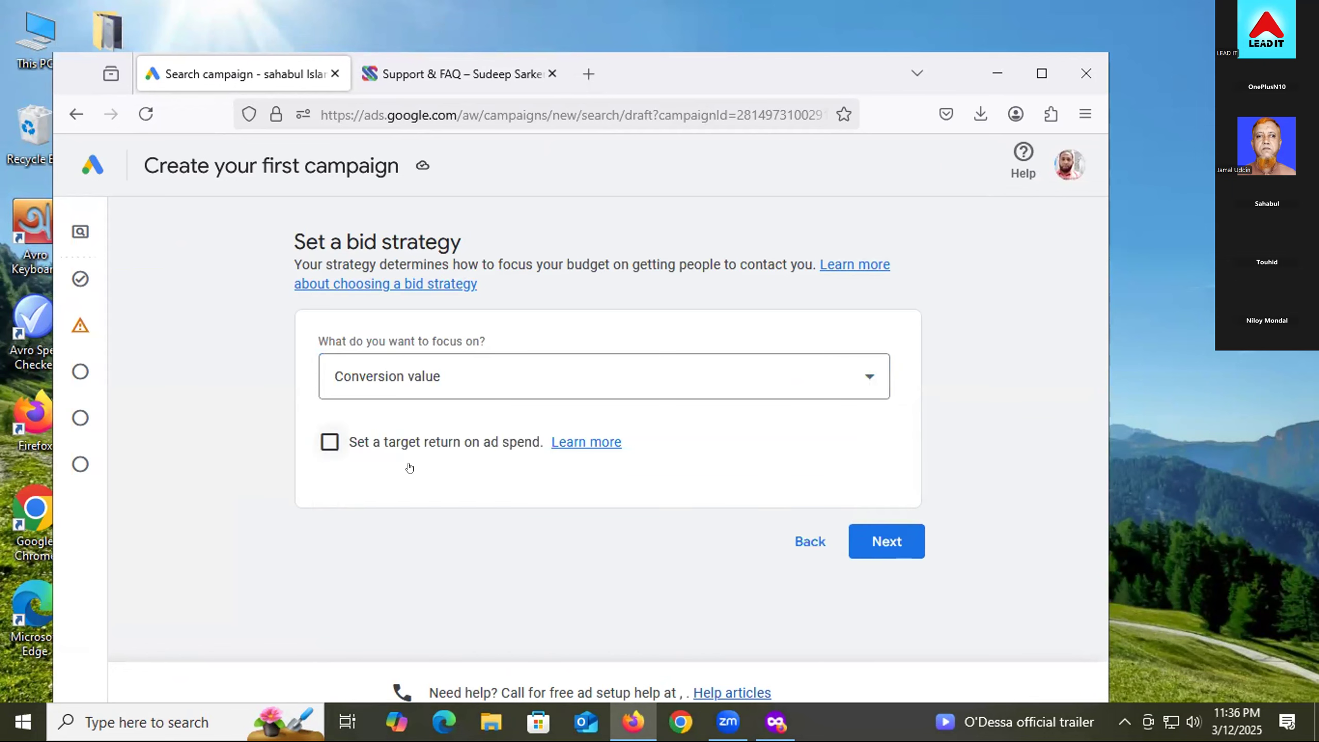
pyautogui.click(397, 397)
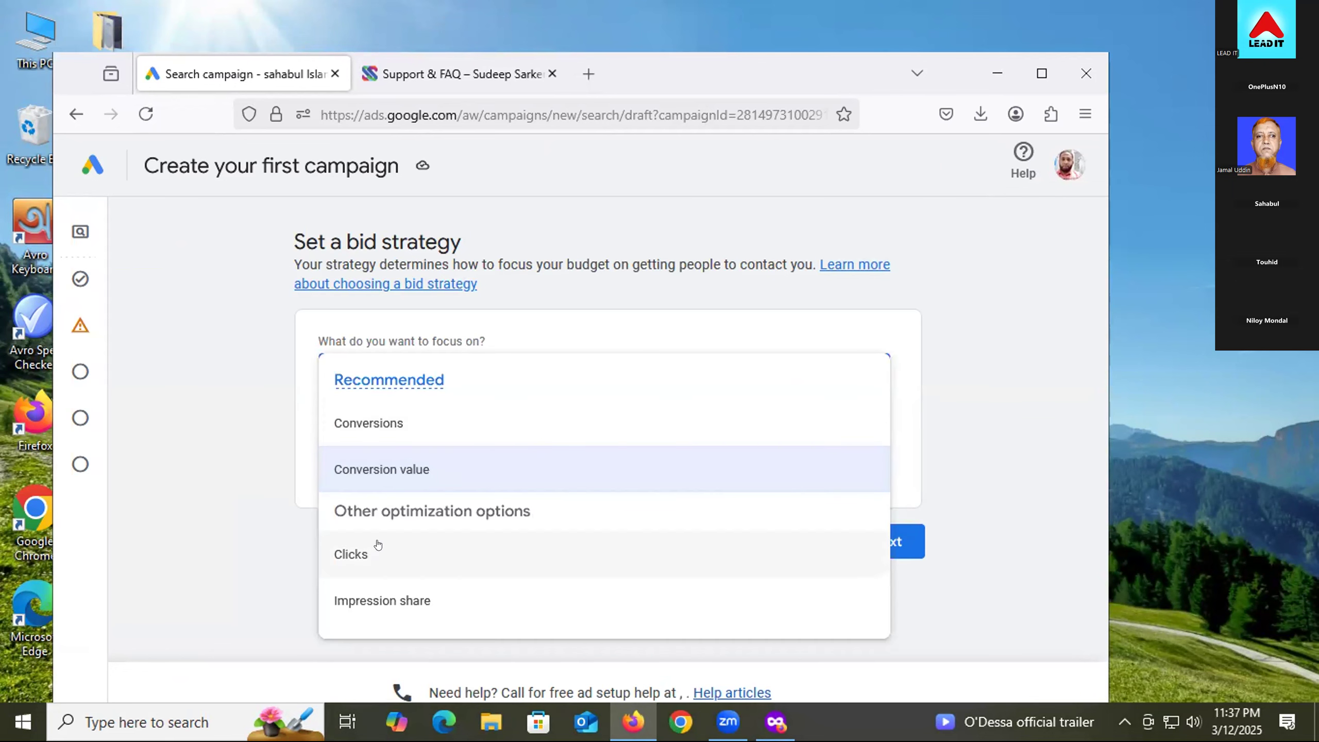
pyautogui.click(378, 544)
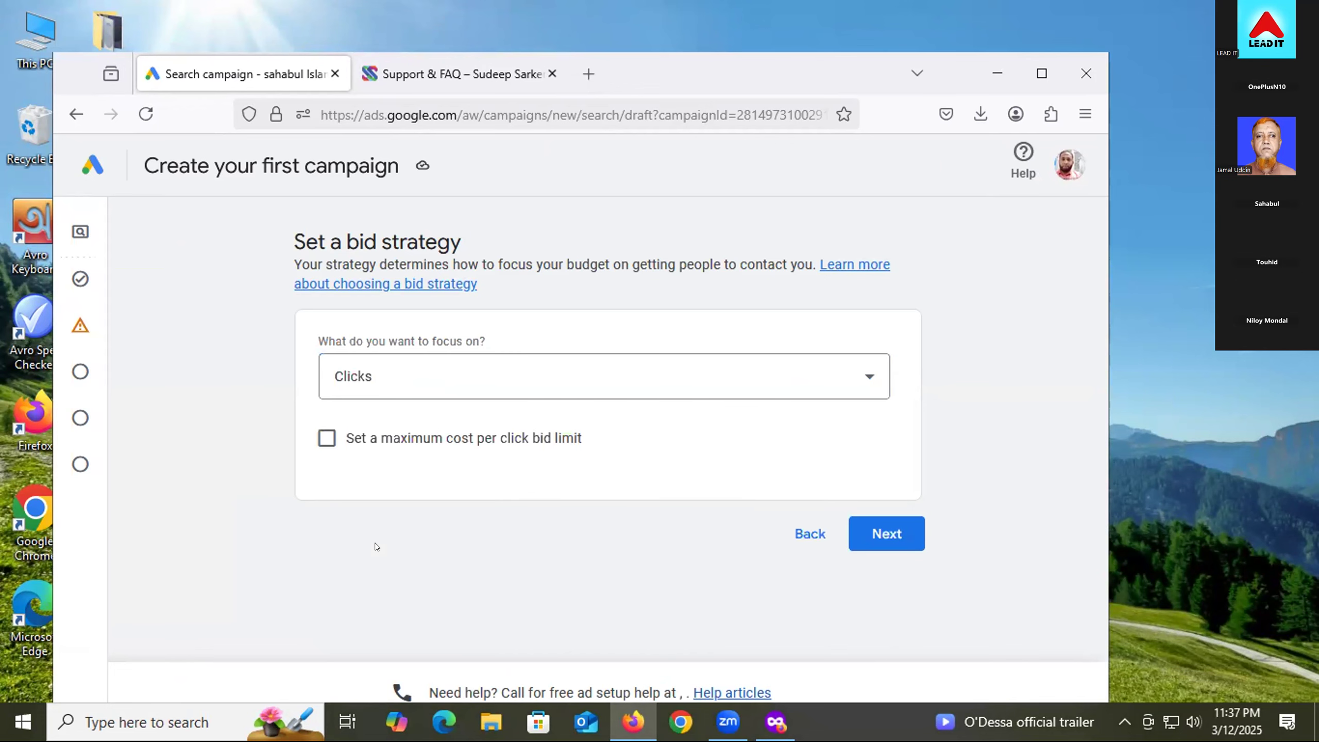
pyautogui.click(328, 385)
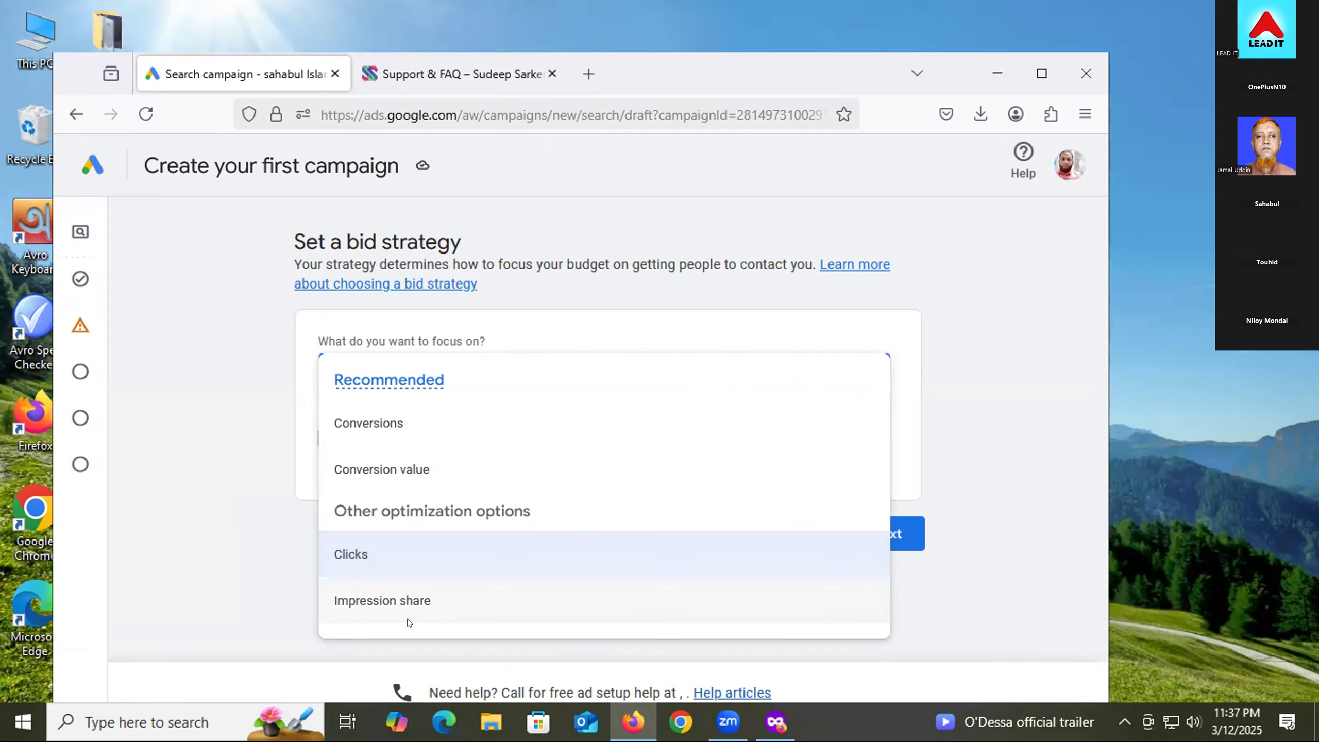
pyautogui.click(406, 604)
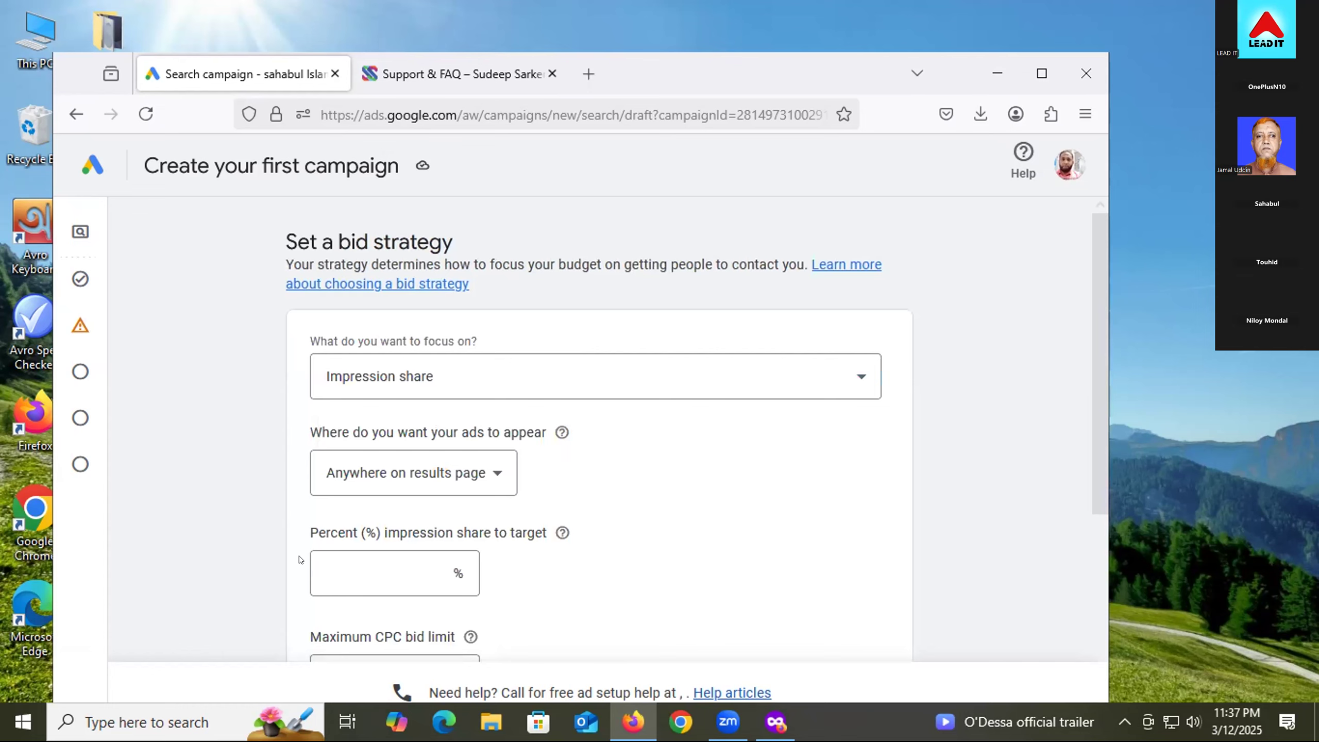
# - Switch to the private browsing window, close the freelancing institute search and examine the sponsored results for "air ticket price"
pyautogui.moveTo(762, 720)
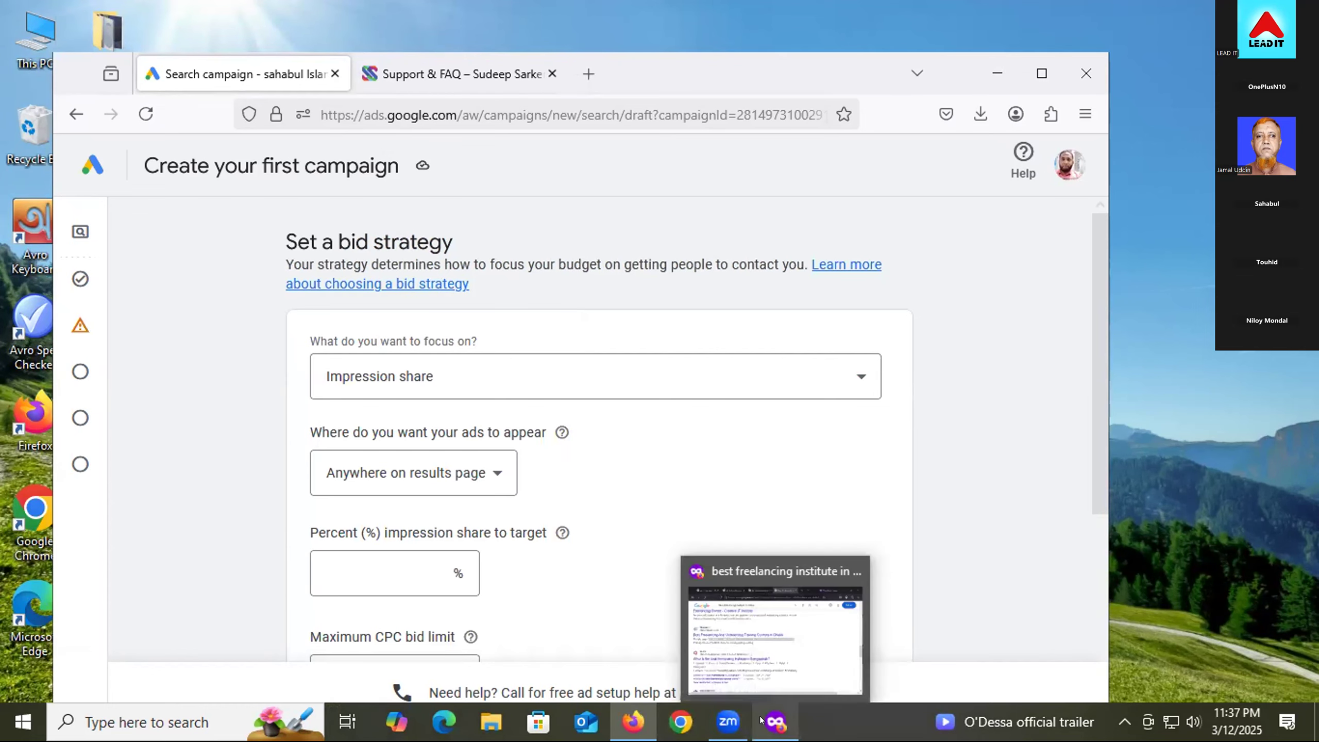
pyautogui.click(711, 667)
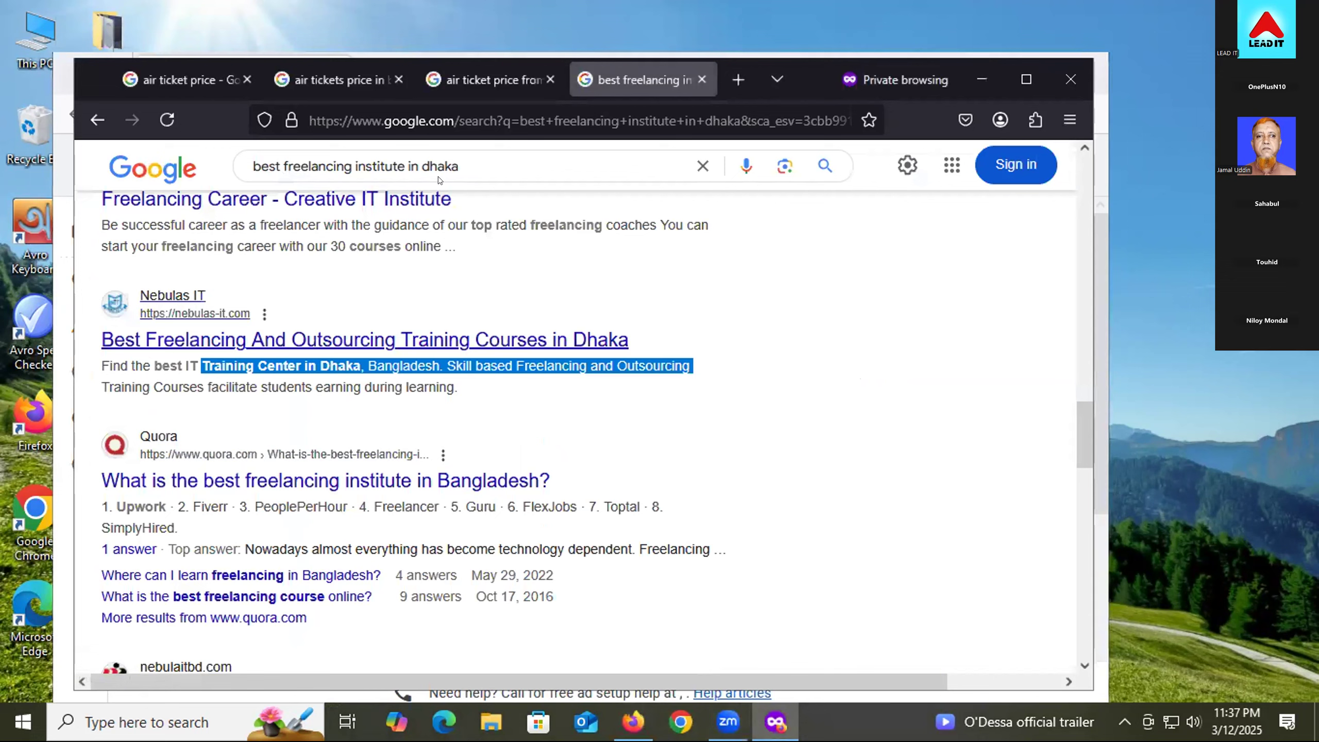
pyautogui.click(702, 79)
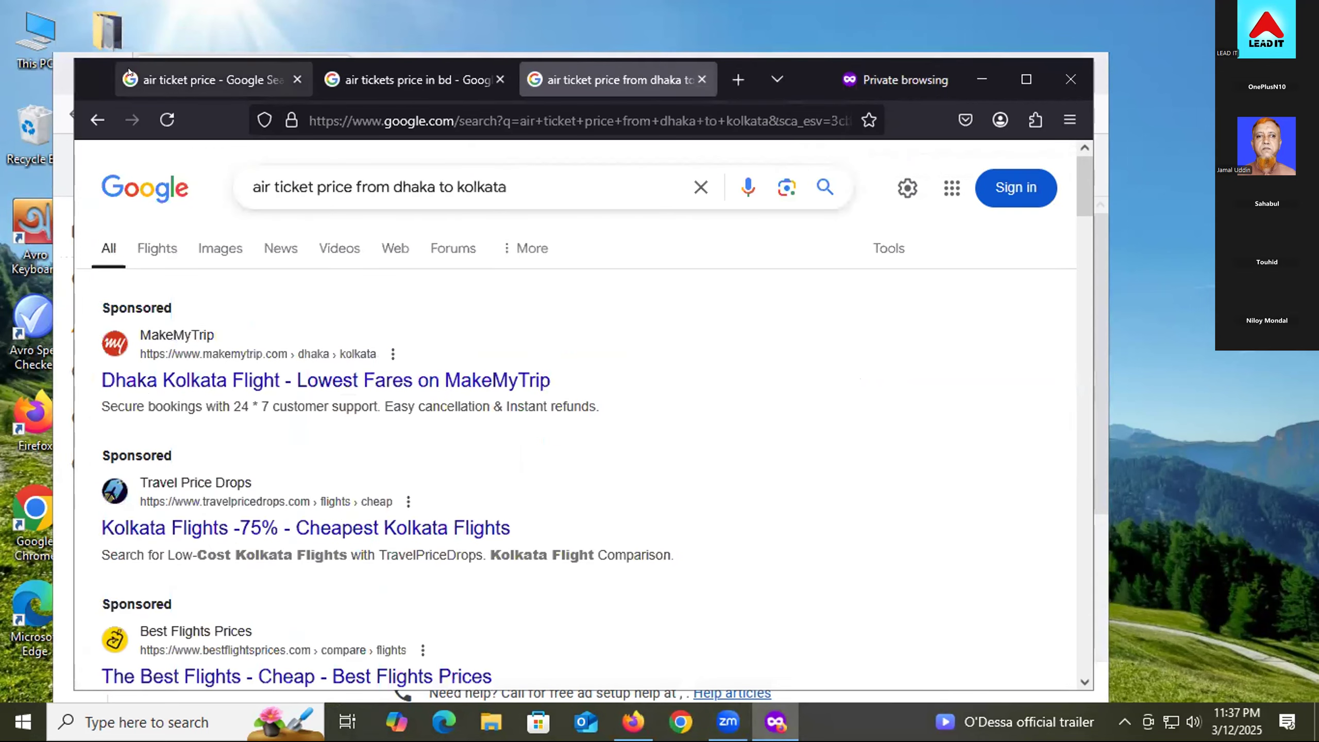
pyautogui.click(144, 65)
pyautogui.scroll(-2, 138, 303)
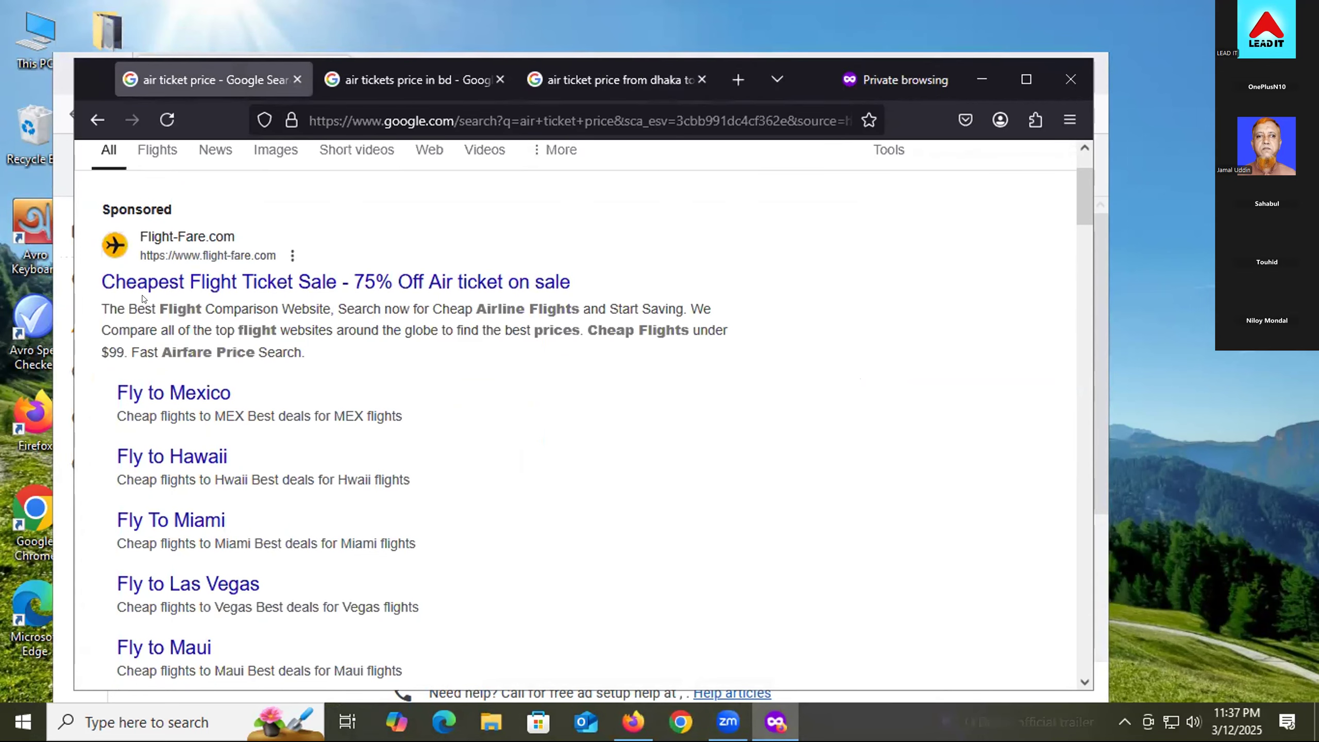
pyautogui.scroll(2, 224, 226)
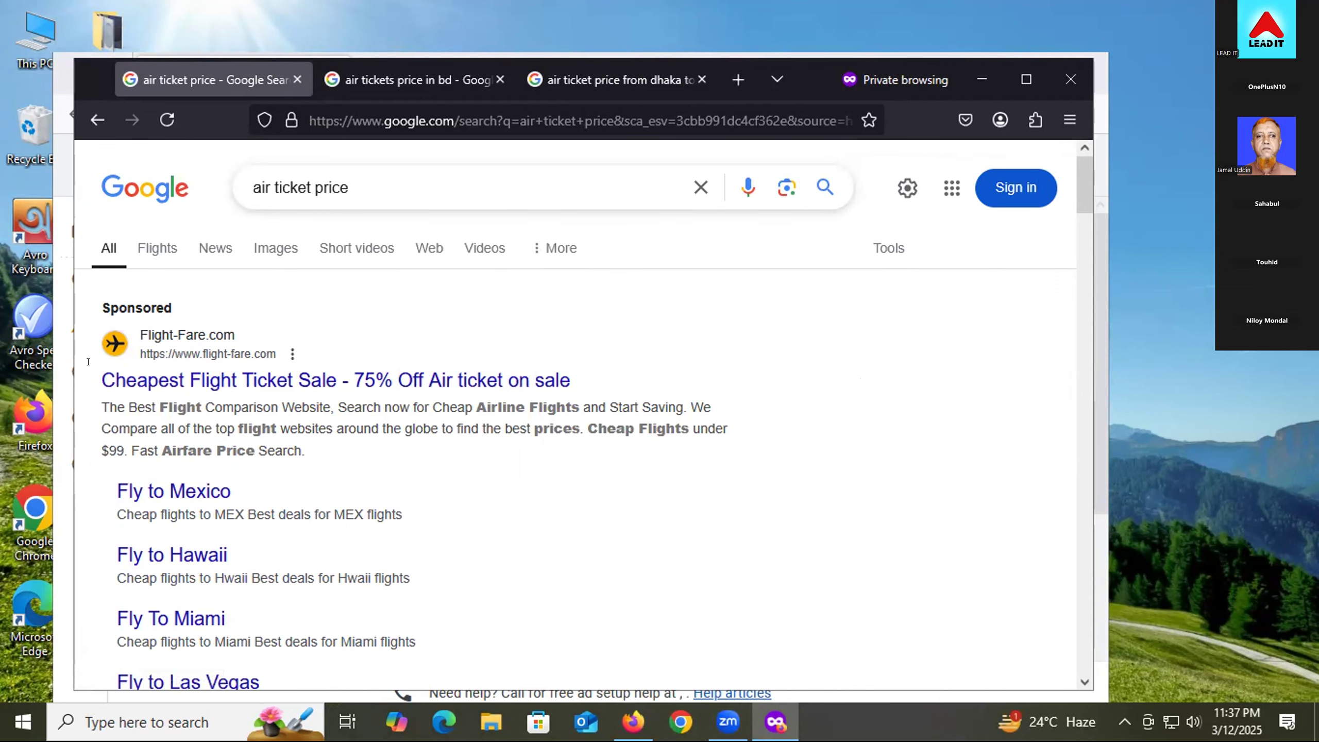
# - Compare the sponsored and organic results for "air ticket price" with the sponsored ads for "air tickets price in bd"
pyautogui.scroll(-6, 242, 502)
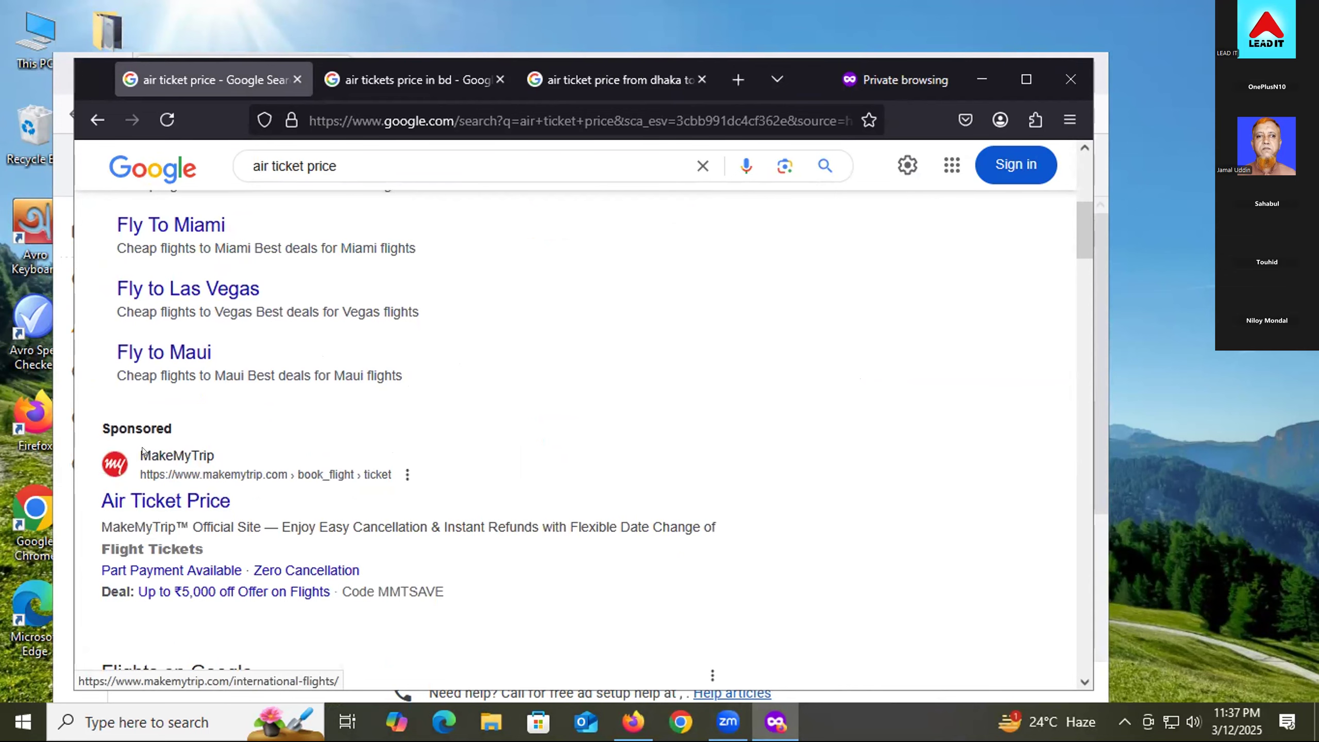
pyautogui.scroll(-6, 144, 451)
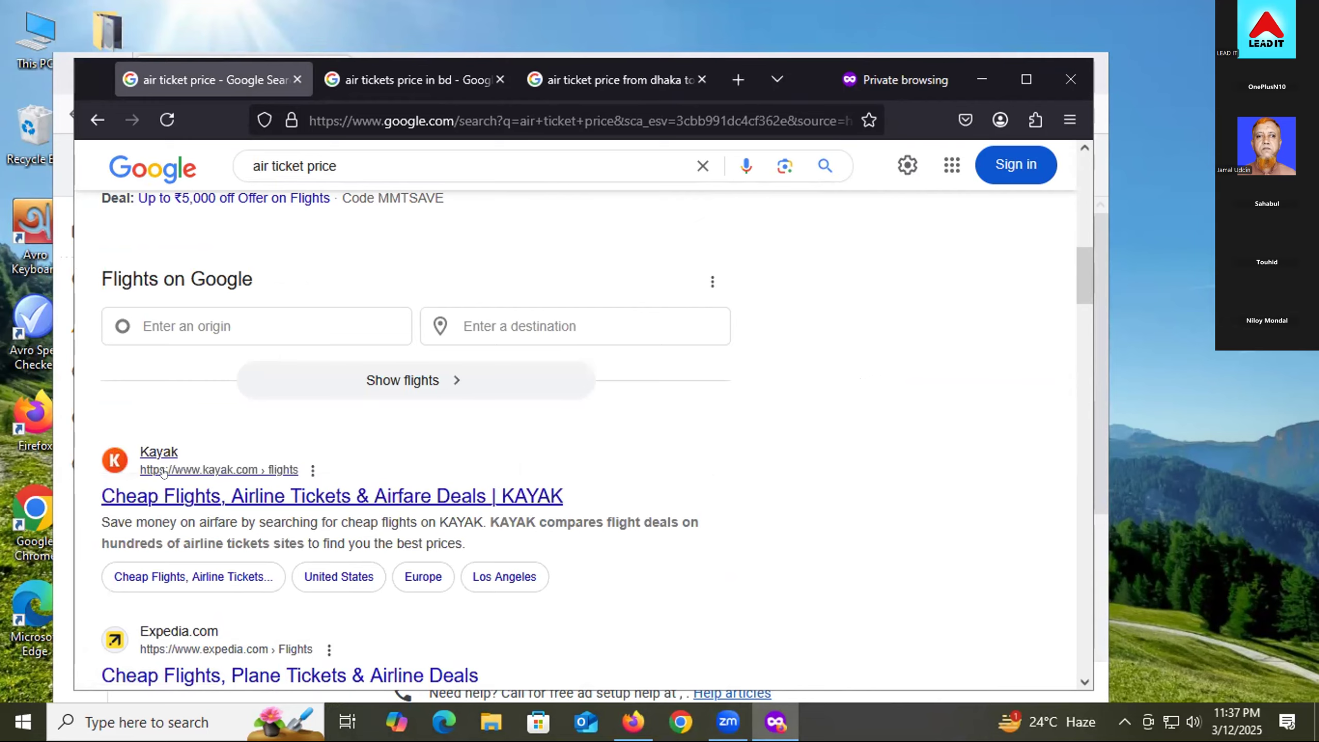
pyautogui.scroll(12, 166, 470)
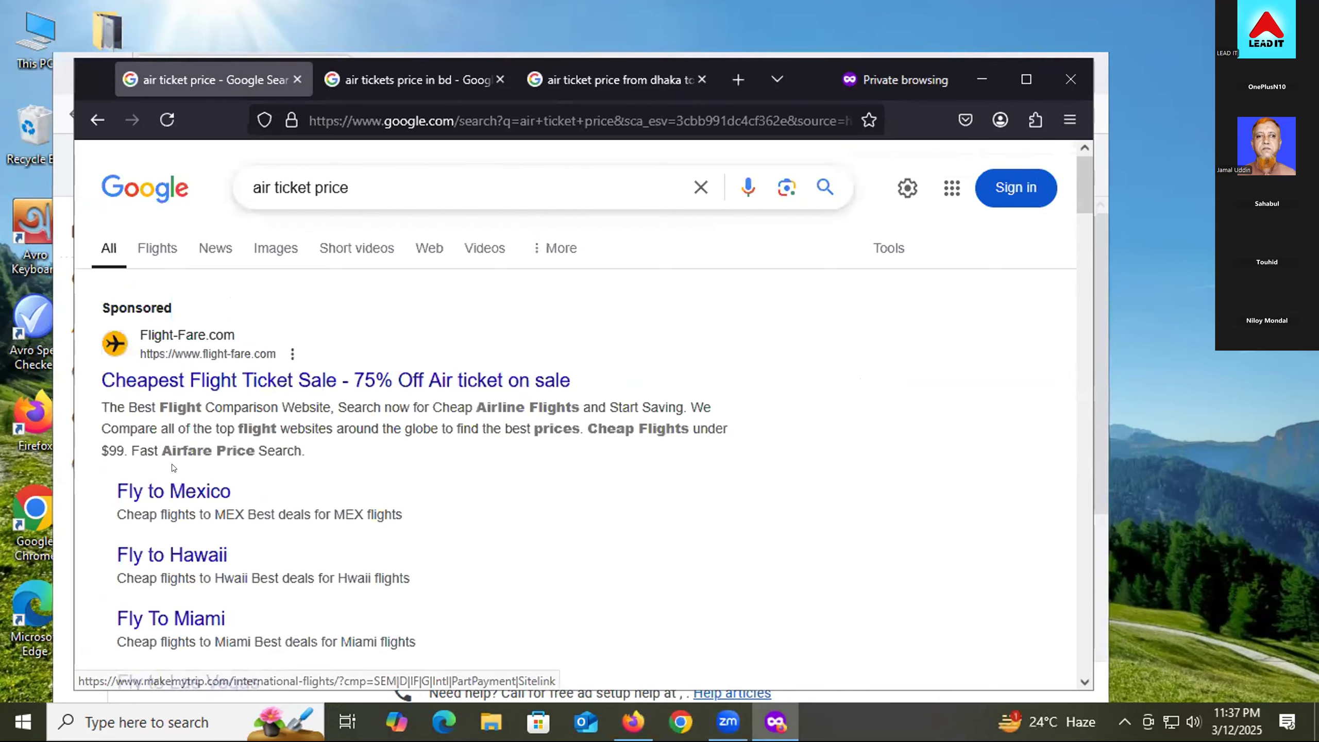
pyautogui.click(373, 80)
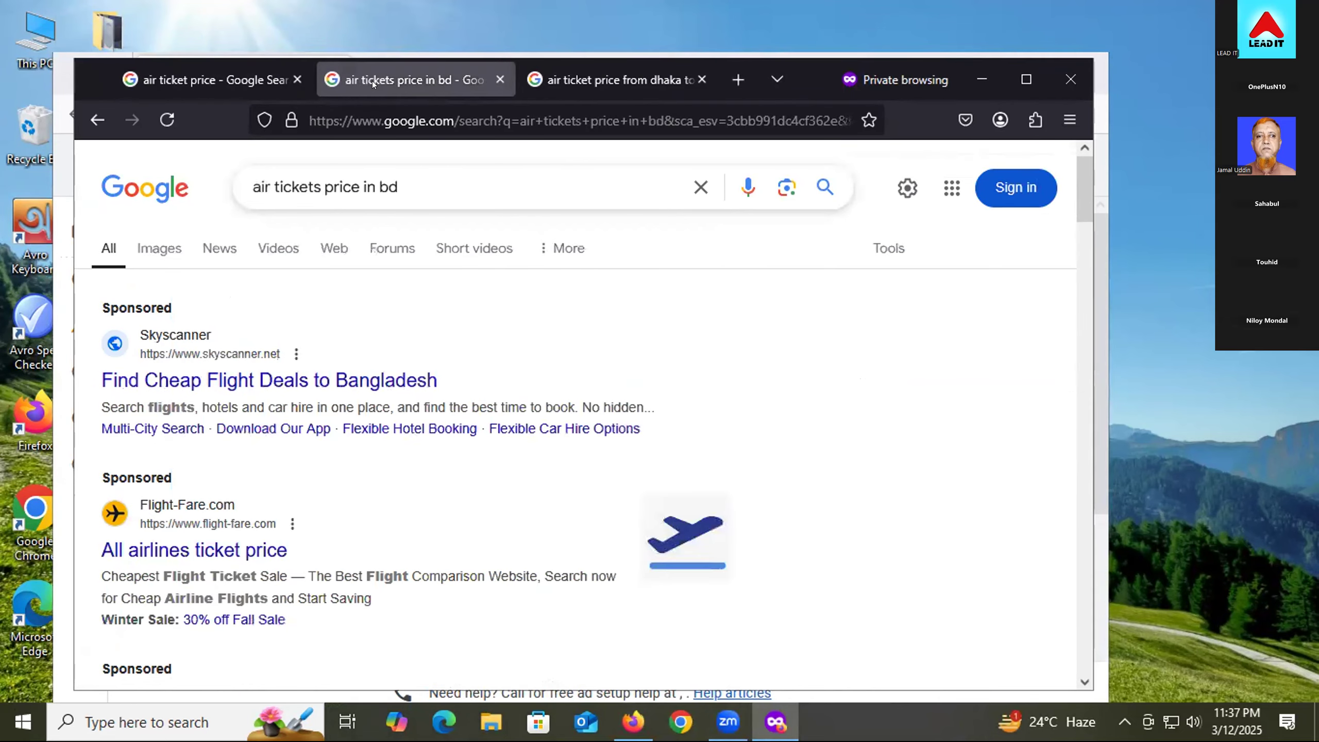
pyautogui.scroll(-2, 235, 451)
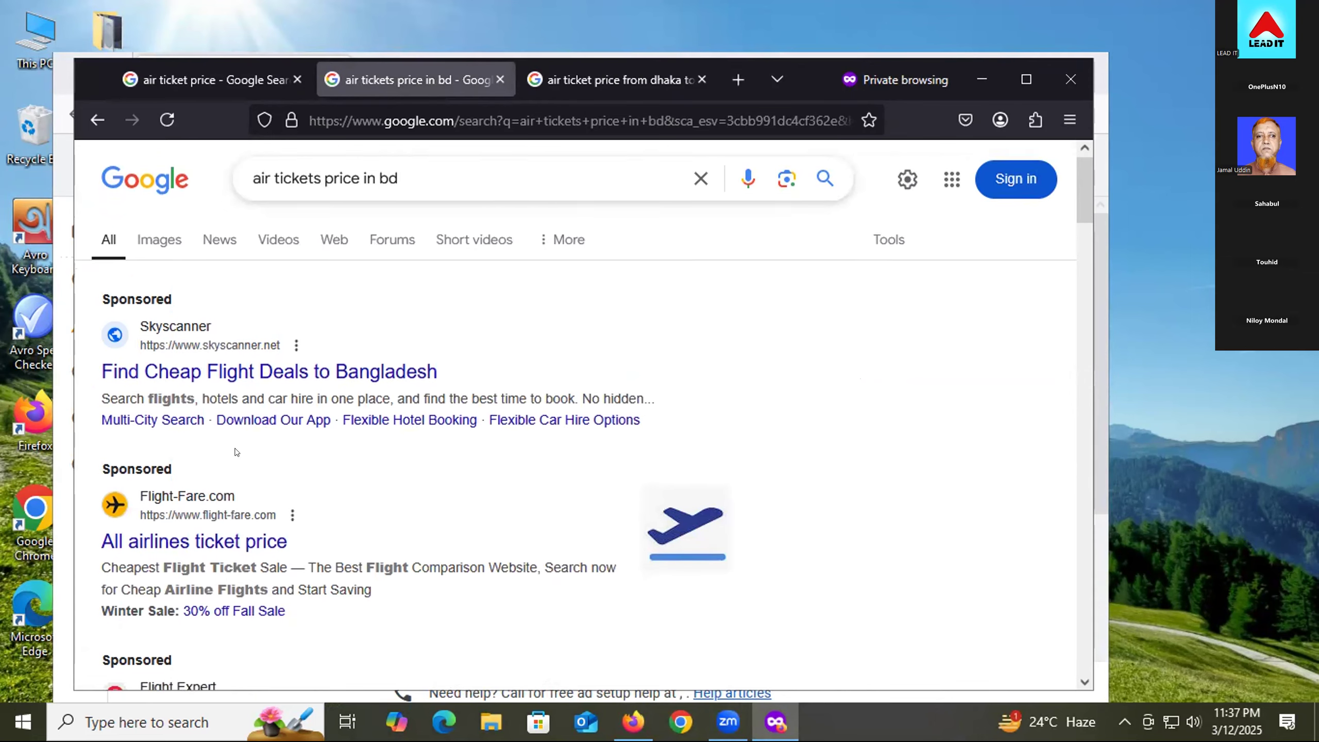
pyautogui.scroll(2, 190, 455)
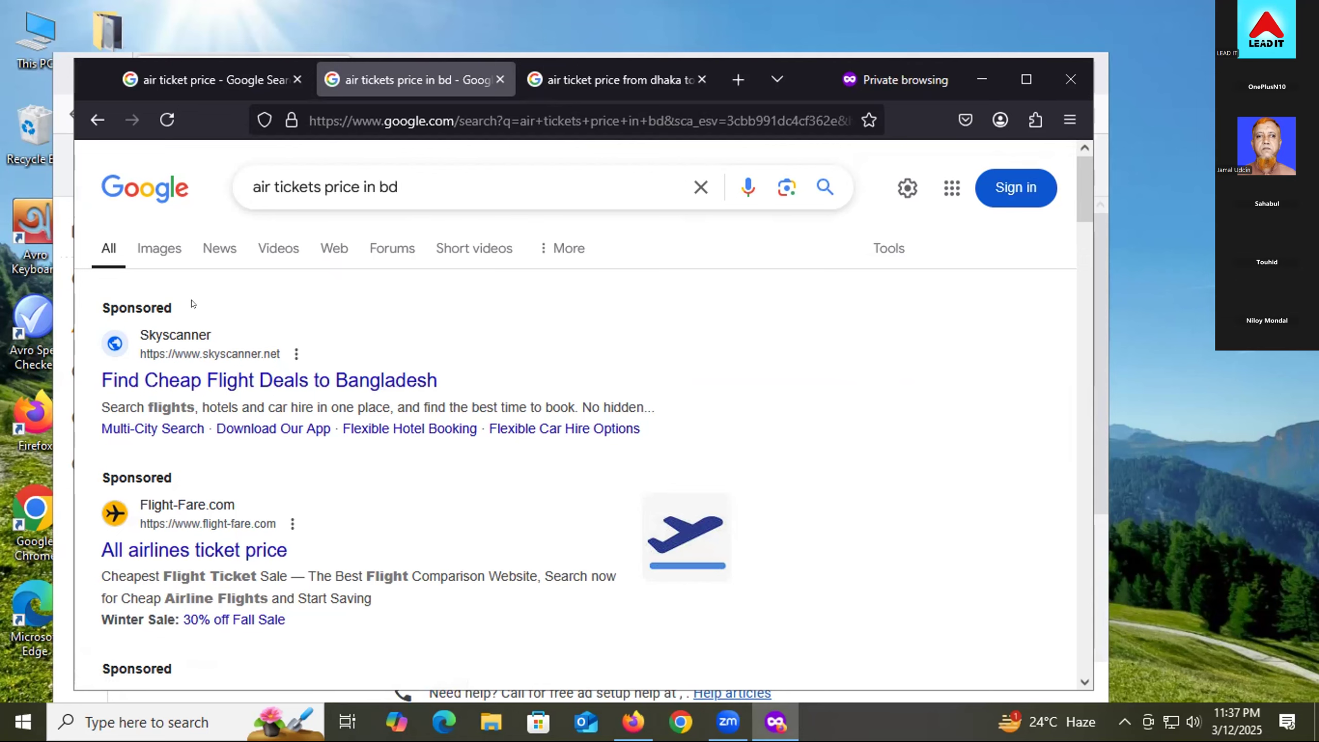
pyautogui.scroll(-5, 254, 363)
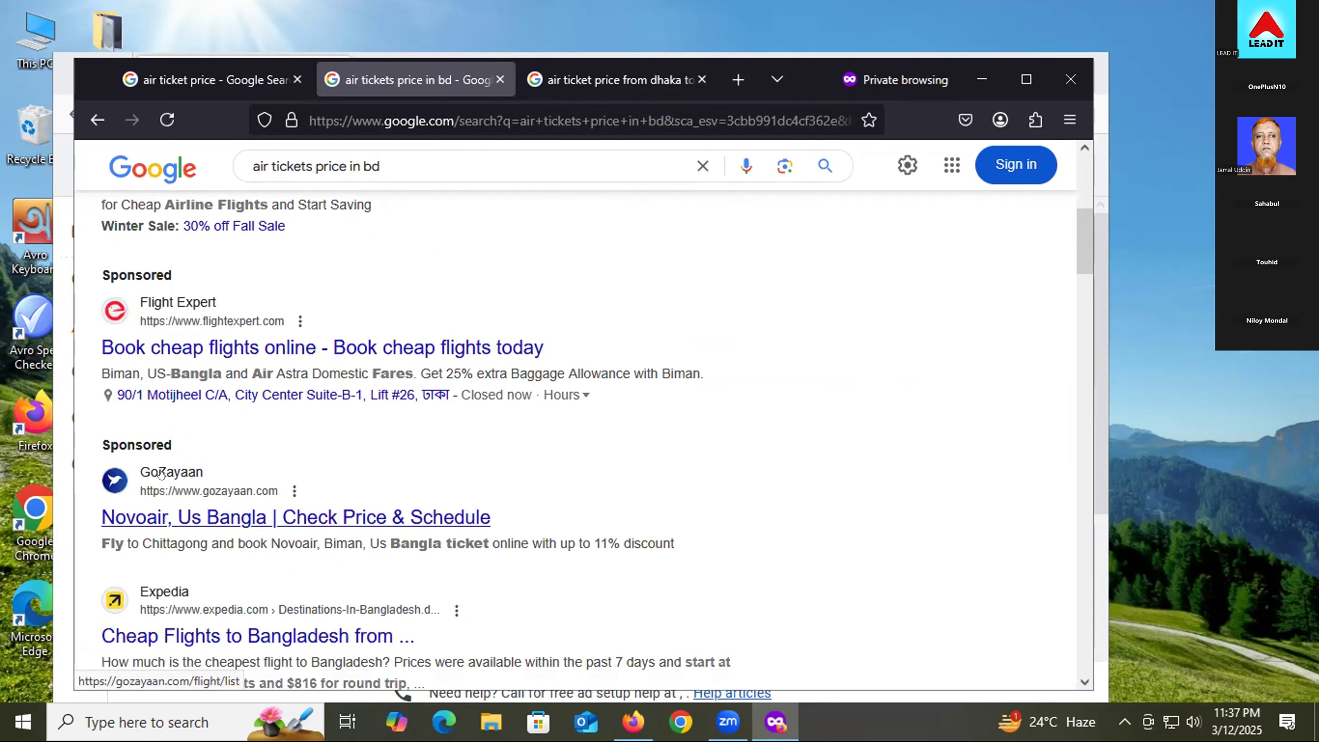
pyautogui.scroll(3, 174, 550)
pyautogui.scroll(1, 174, 550)
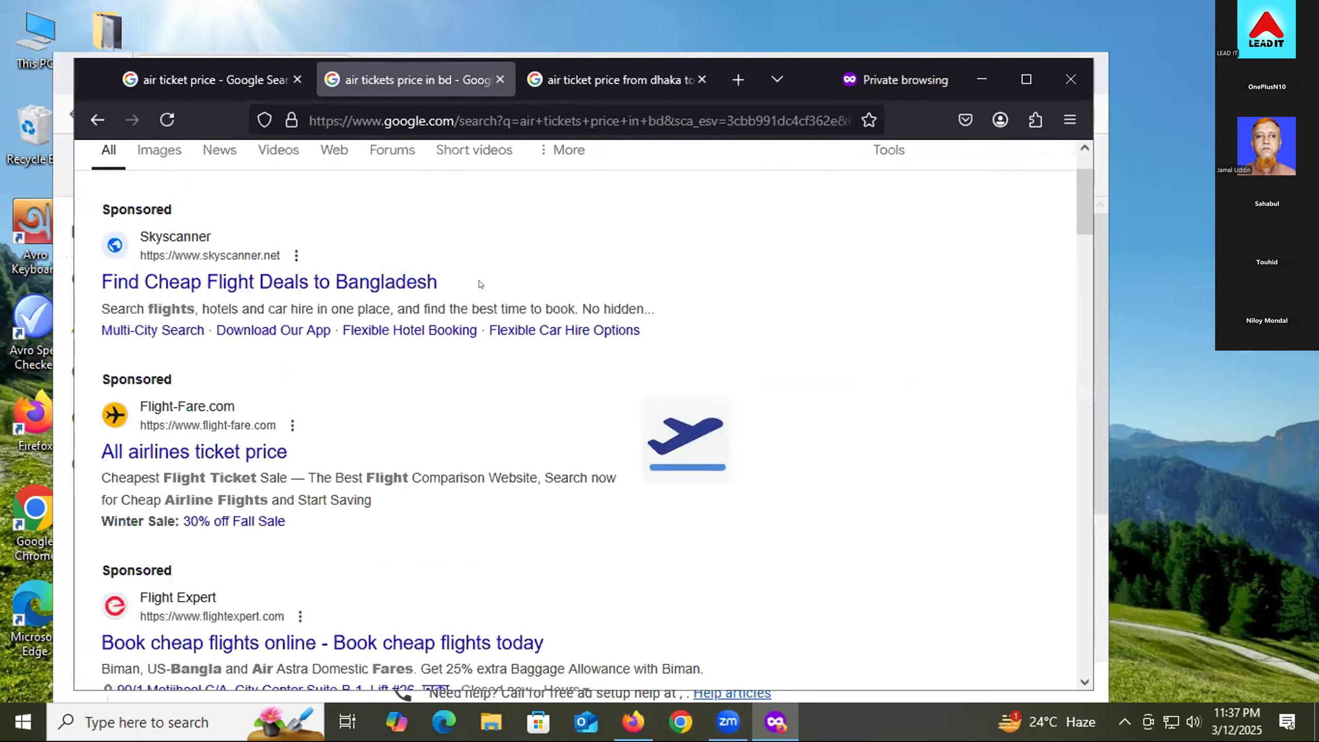
# - Examine the sponsored ads and flight listings in the results for "air ticket price from dhaka to kolkata"
pyautogui.click(589, 81)
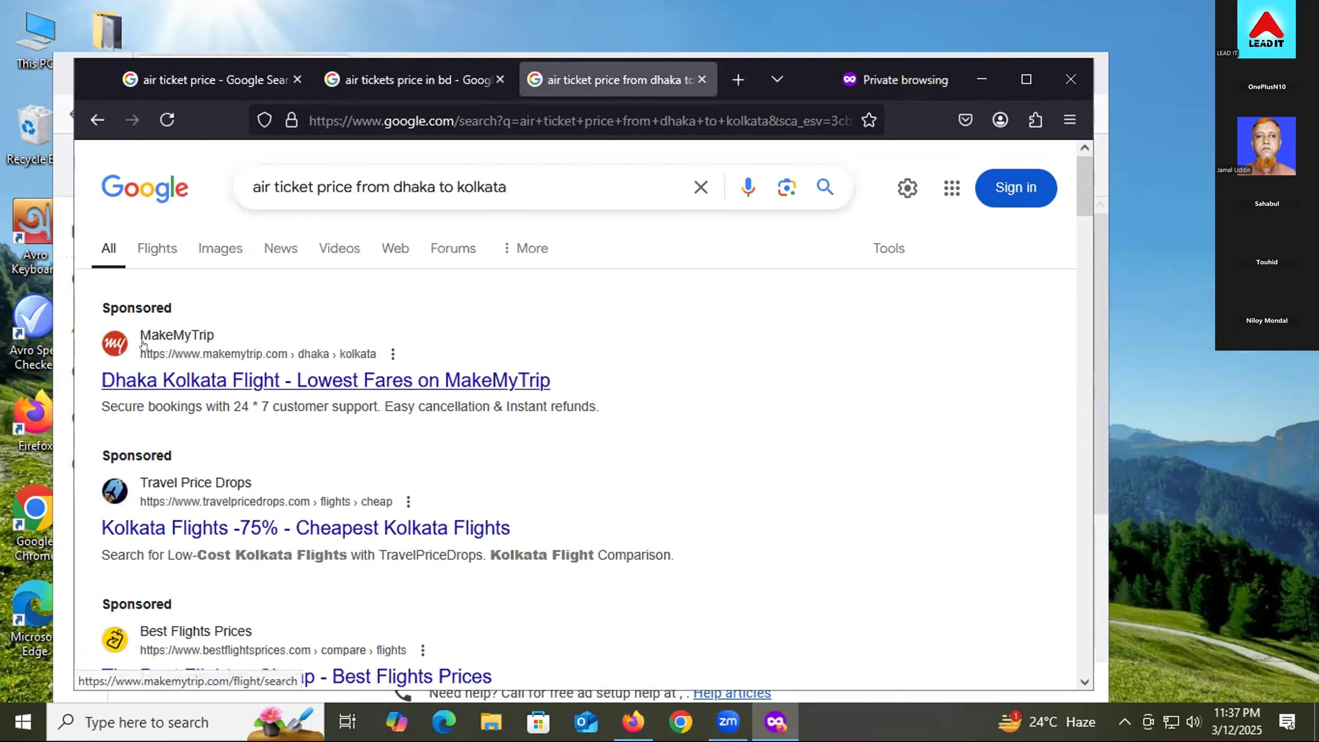
pyautogui.scroll(-3, 188, 315)
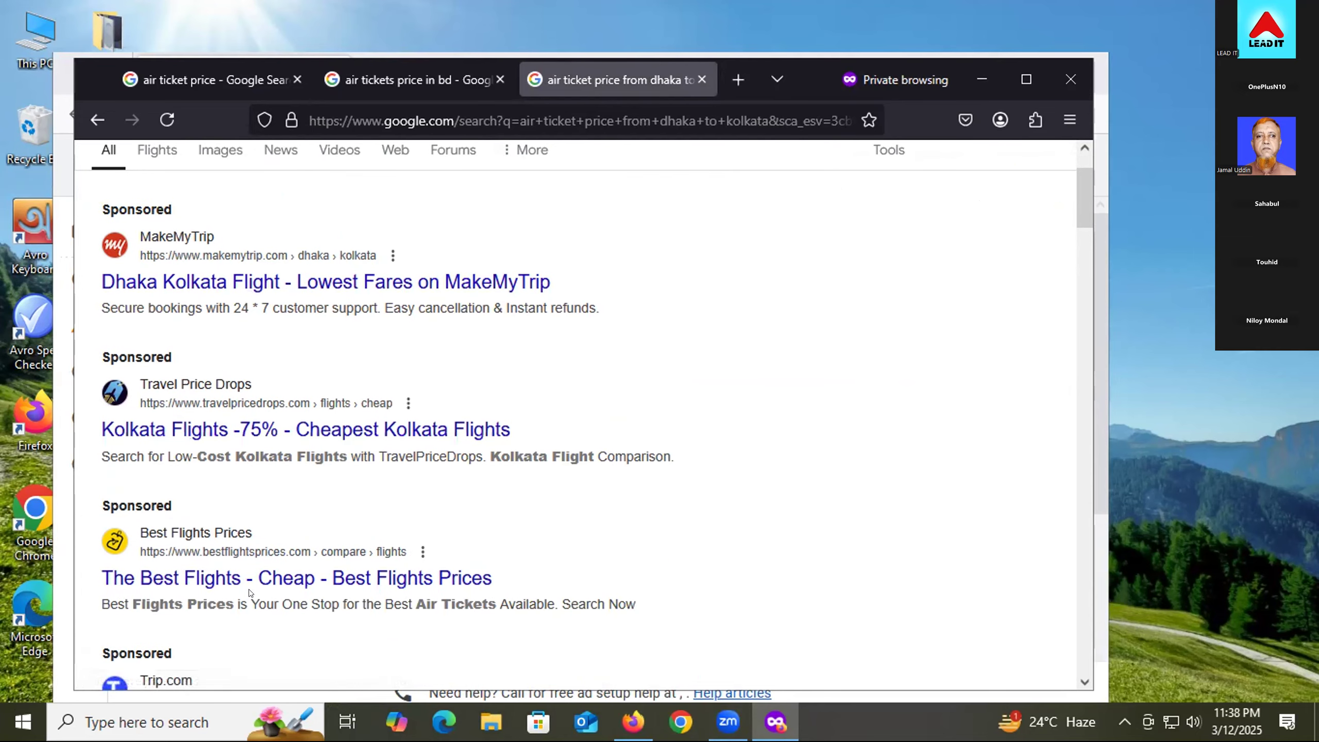
pyautogui.scroll(-3, 213, 416)
pyautogui.scroll(-3, 207, 501)
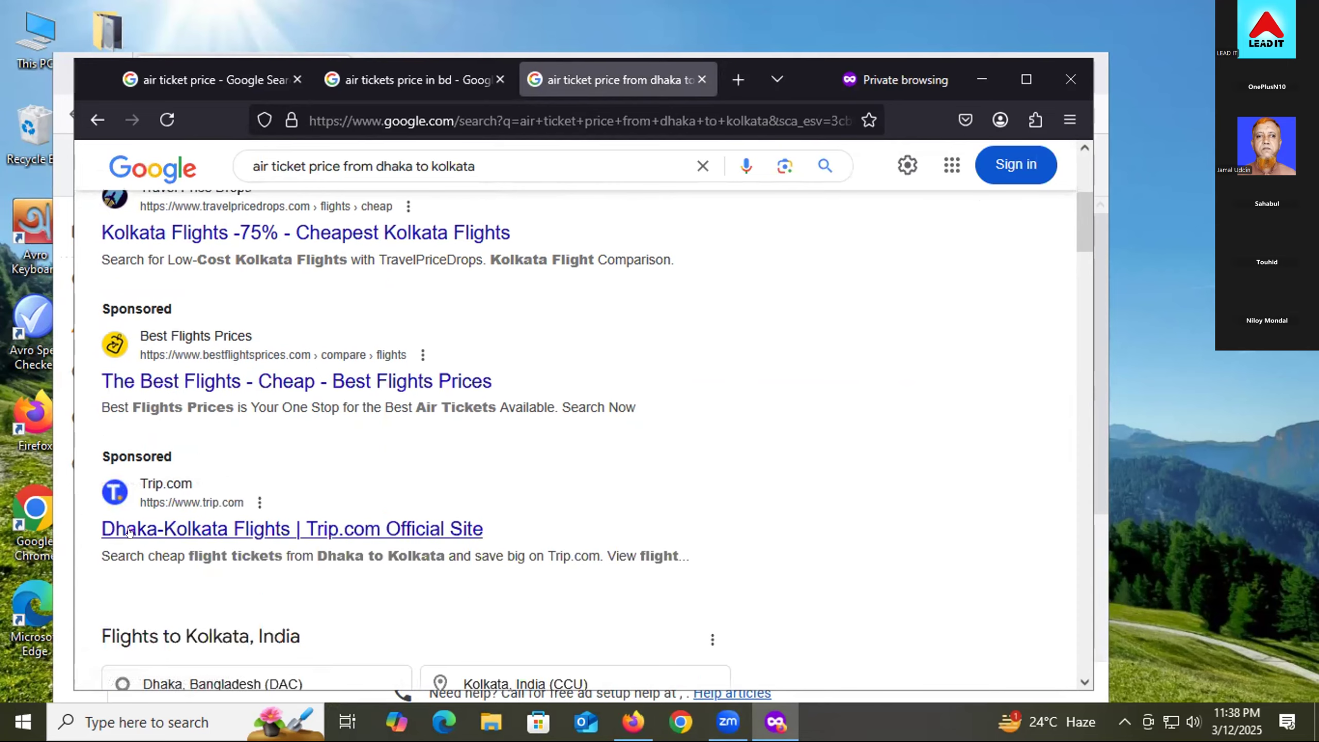
pyautogui.scroll(-3, 93, 514)
pyautogui.scroll(-8, 94, 513)
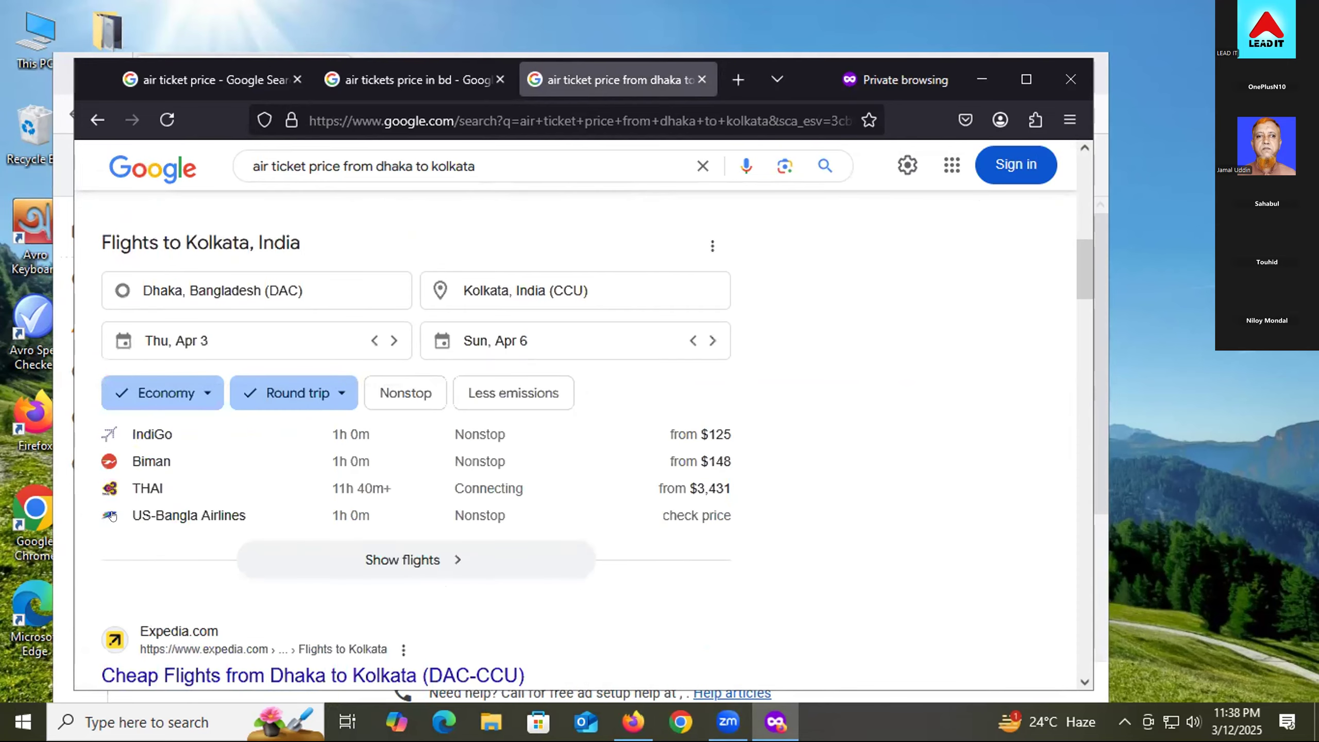
pyautogui.scroll(-2, 115, 516)
pyautogui.scroll(13, 115, 516)
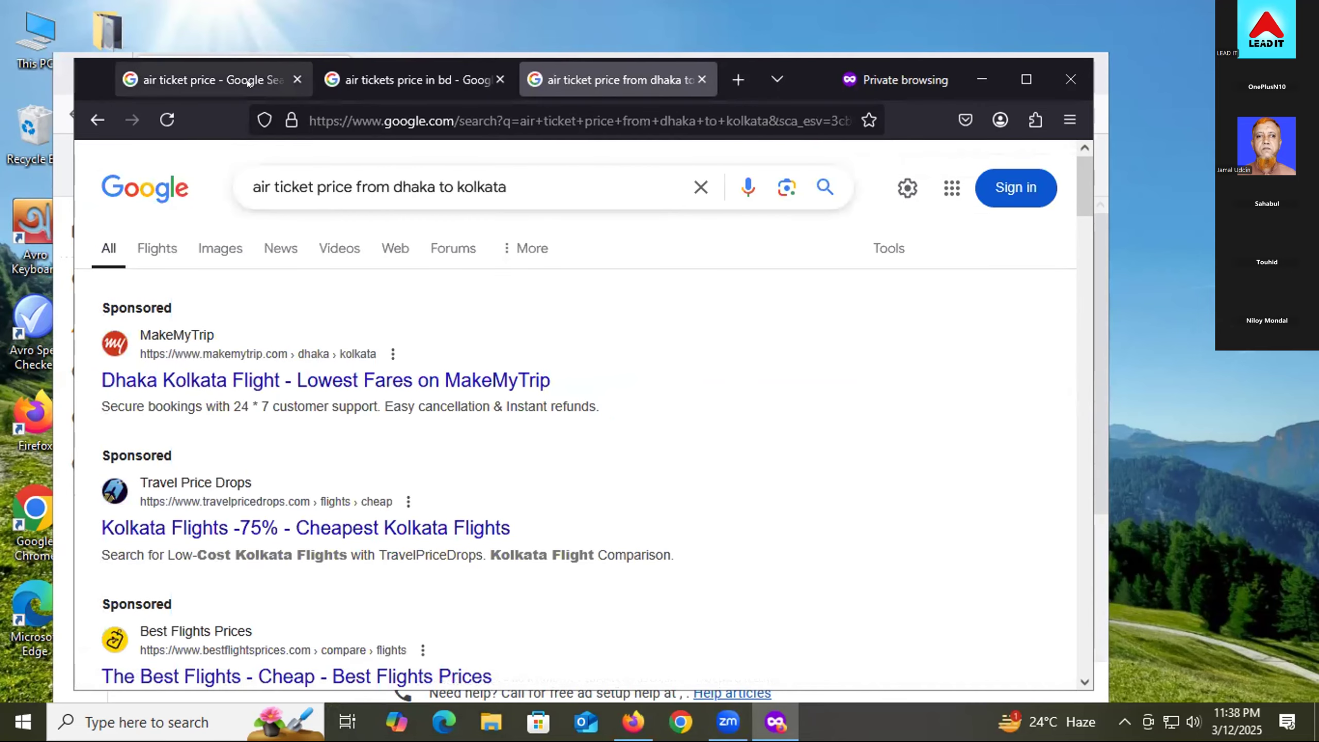
# - Compare the campaign's ad location choices with the ad positions on the "air ticket price" results page, ending back in the campaign window
pyautogui.click(281, 80)
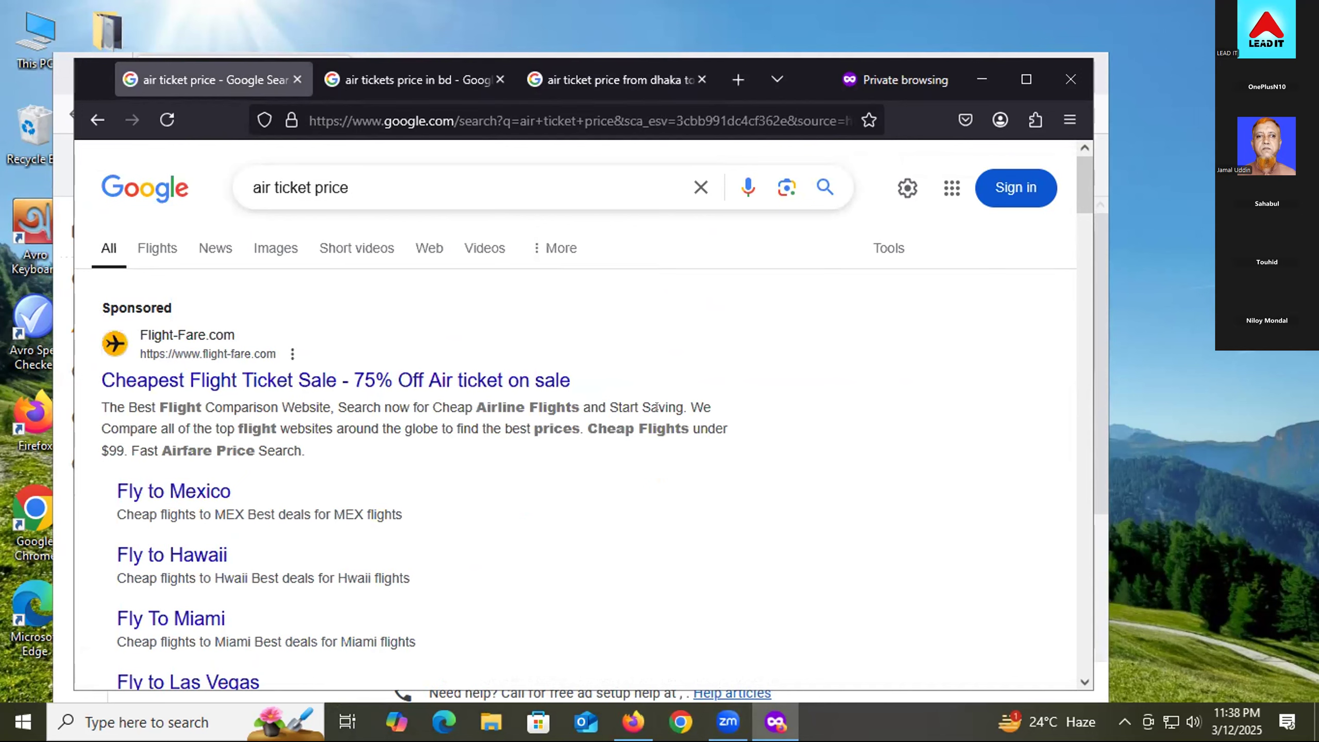
pyautogui.click(63, 208)
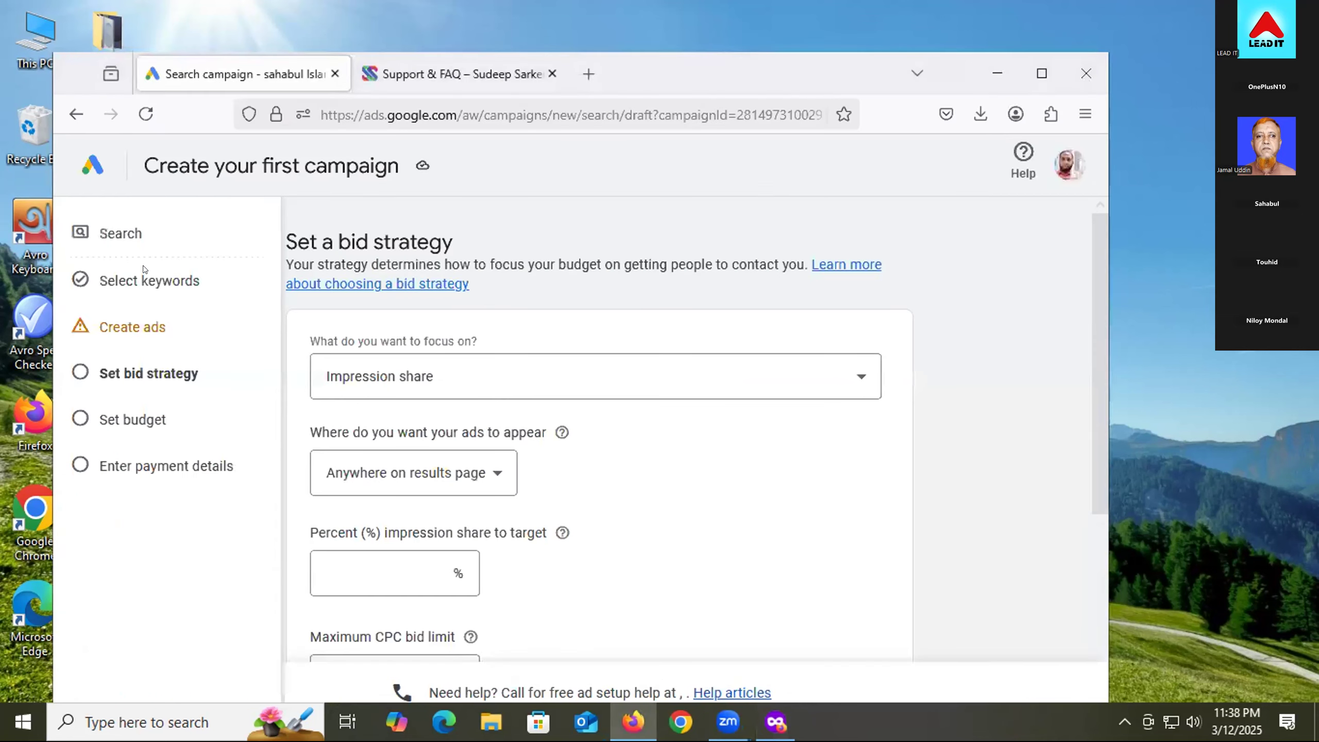
pyautogui.click(442, 471)
pyautogui.click(443, 472)
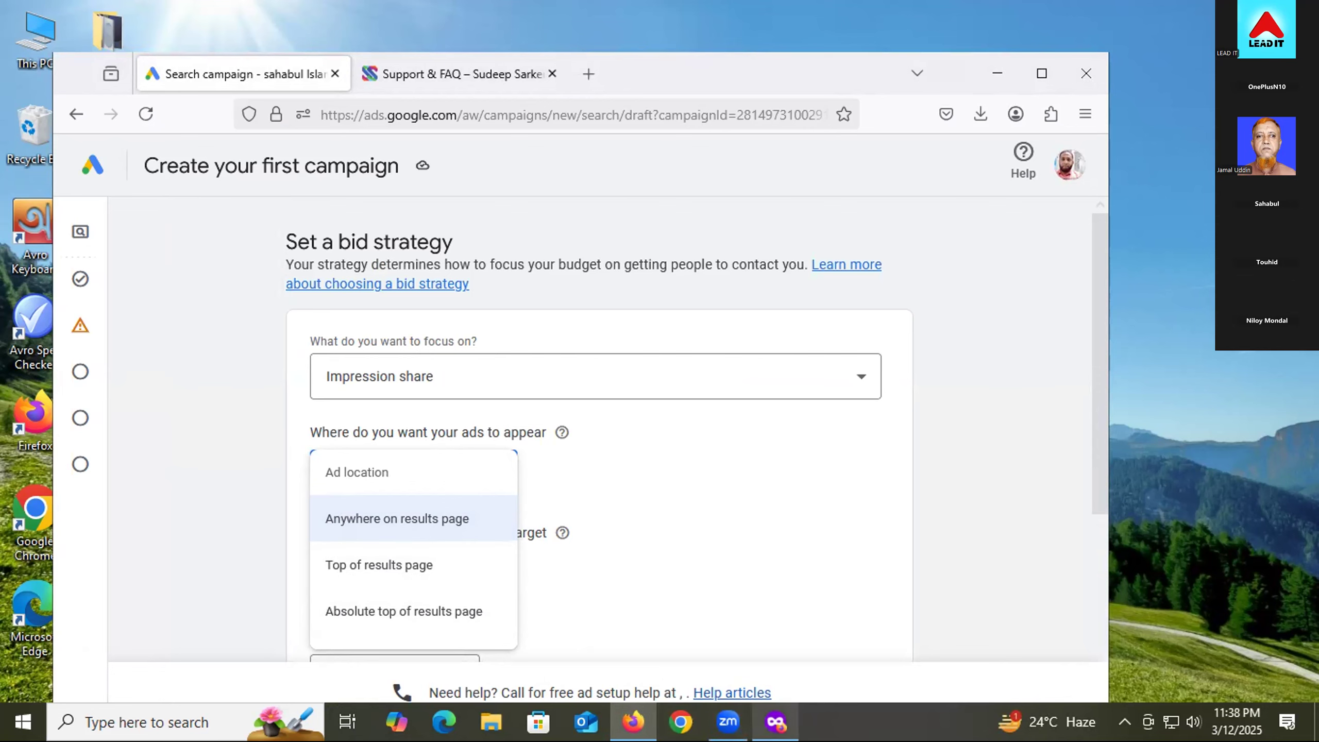
pyautogui.moveTo(776, 721)
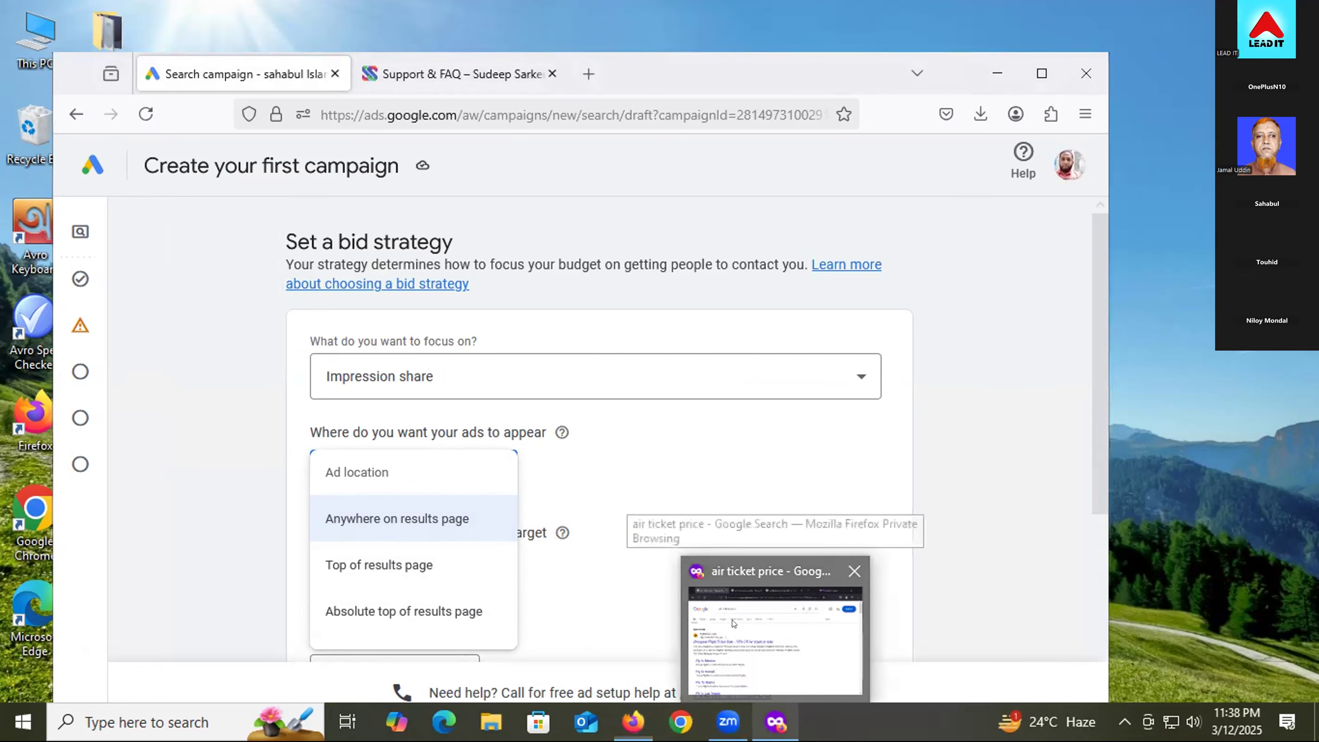
pyautogui.click(746, 667)
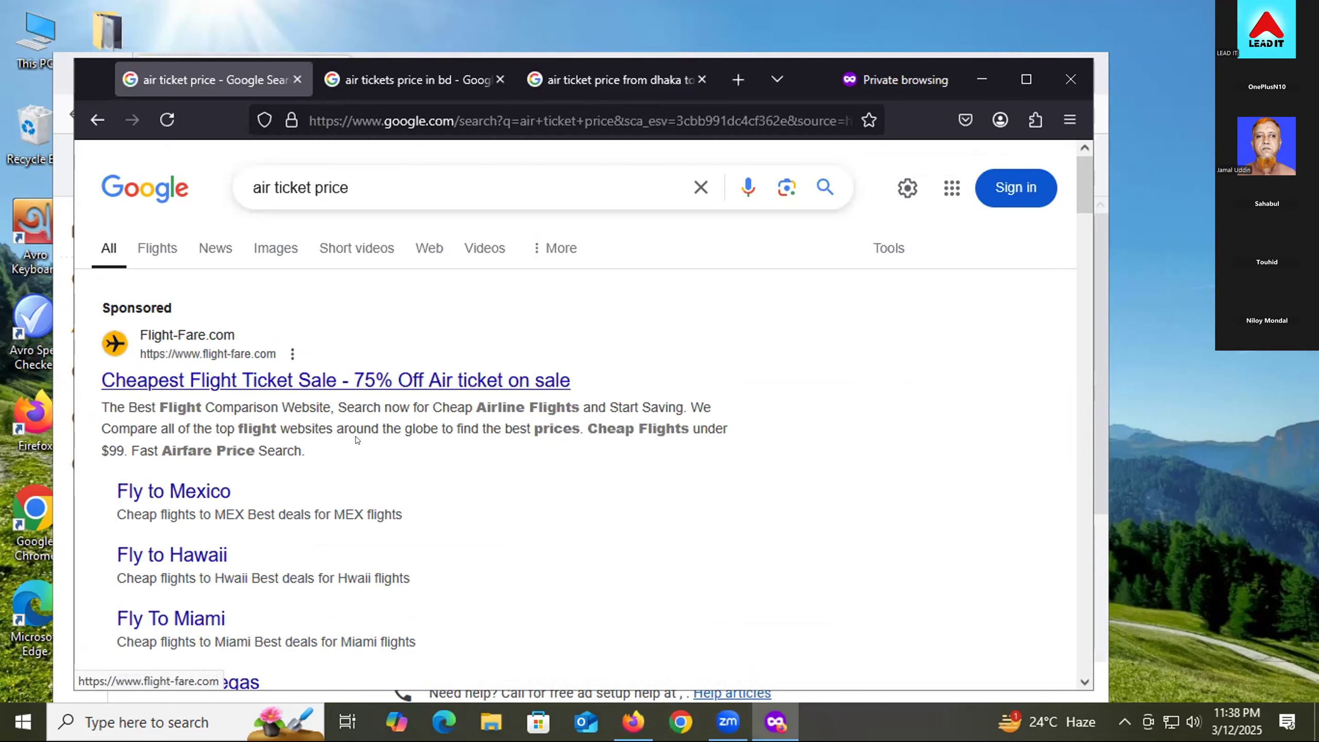
pyautogui.moveTo(773, 718)
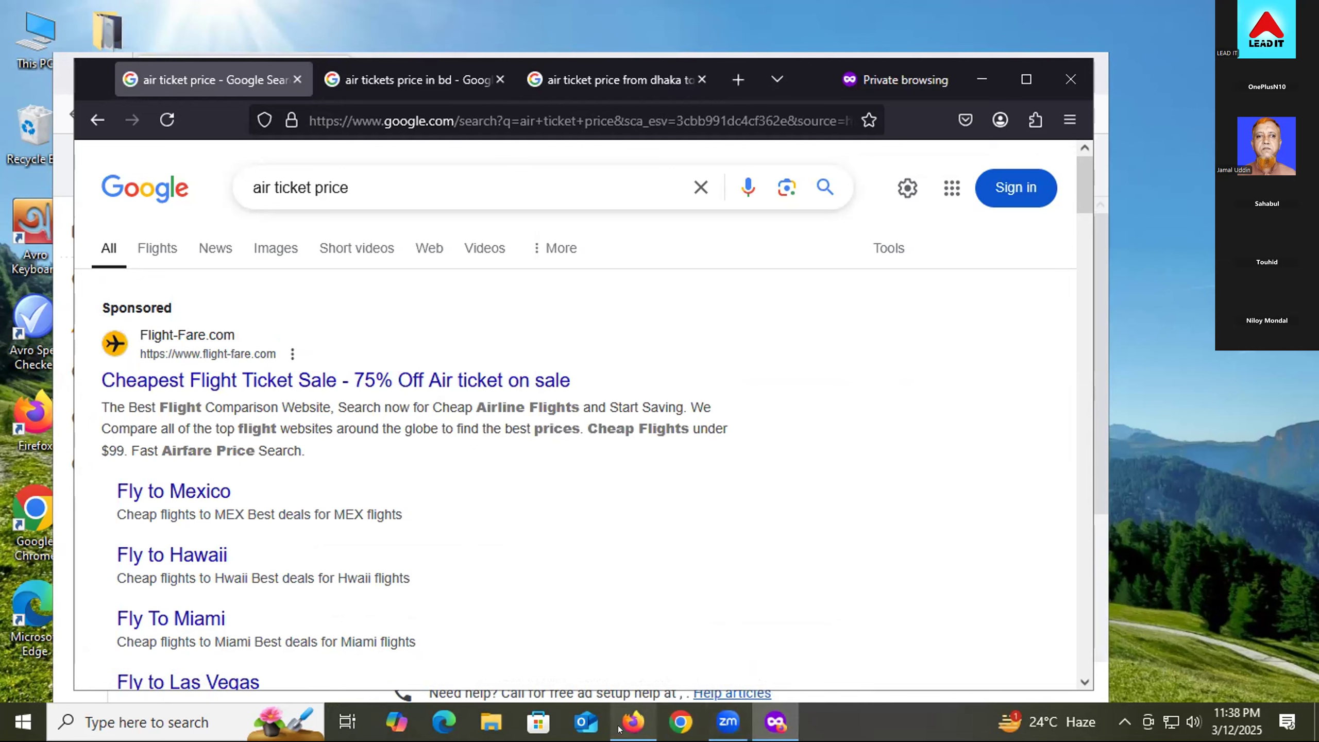
pyautogui.moveTo(621, 719)
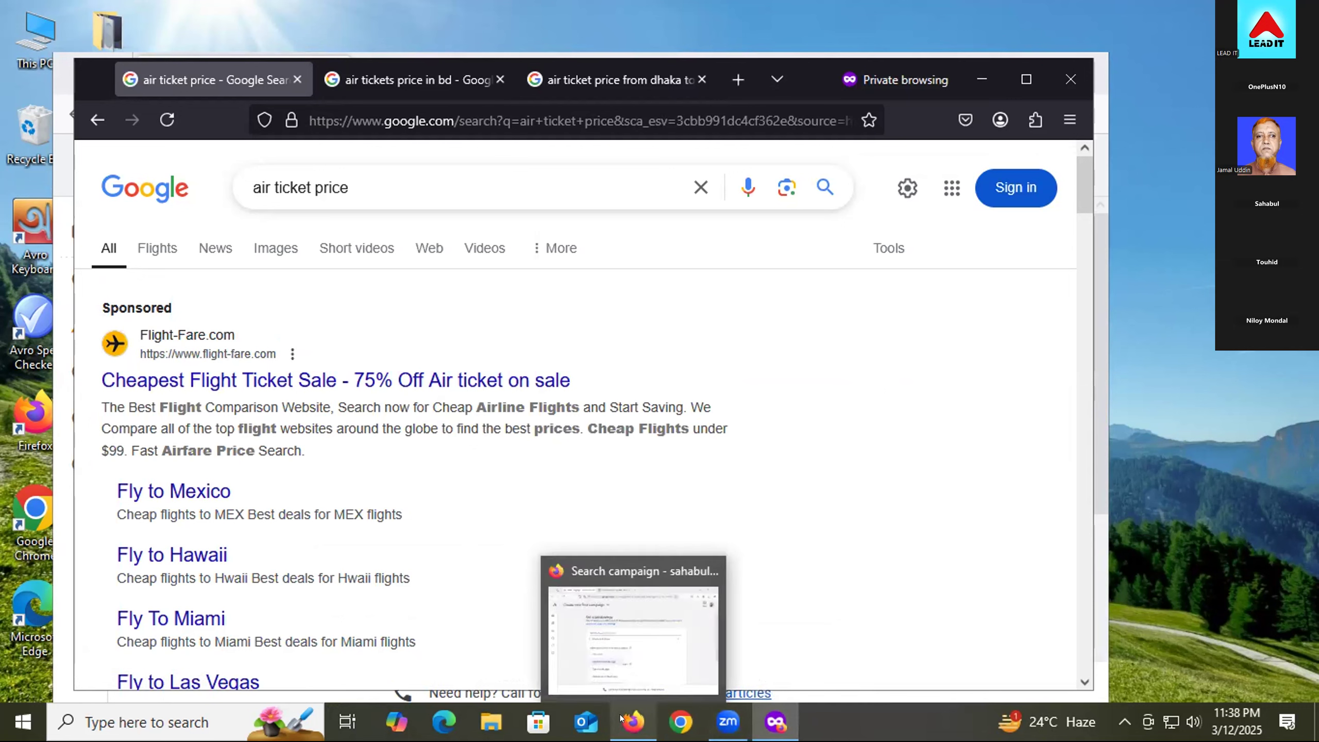
pyautogui.click(624, 625)
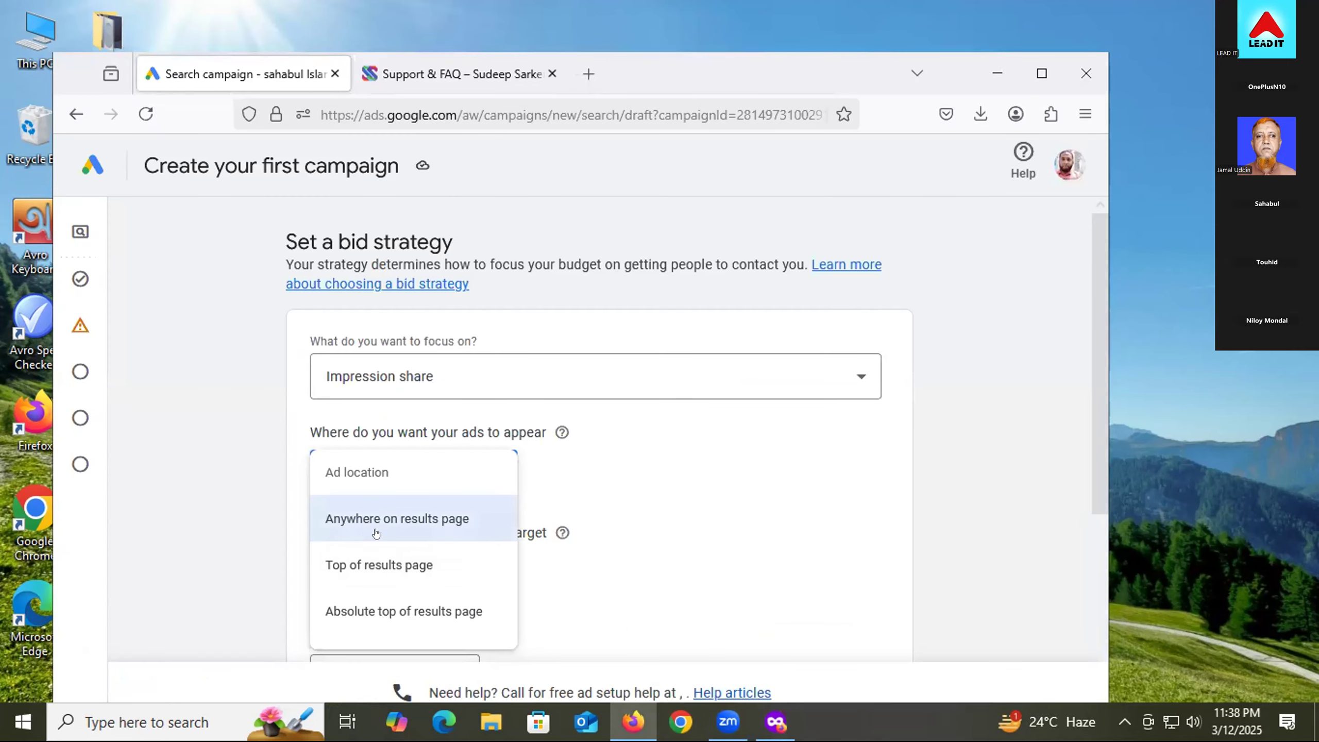
# - Try Top of results page as the ad location, and settle on Absolute top of results page
pyautogui.click(421, 565)
pyautogui.click(350, 458)
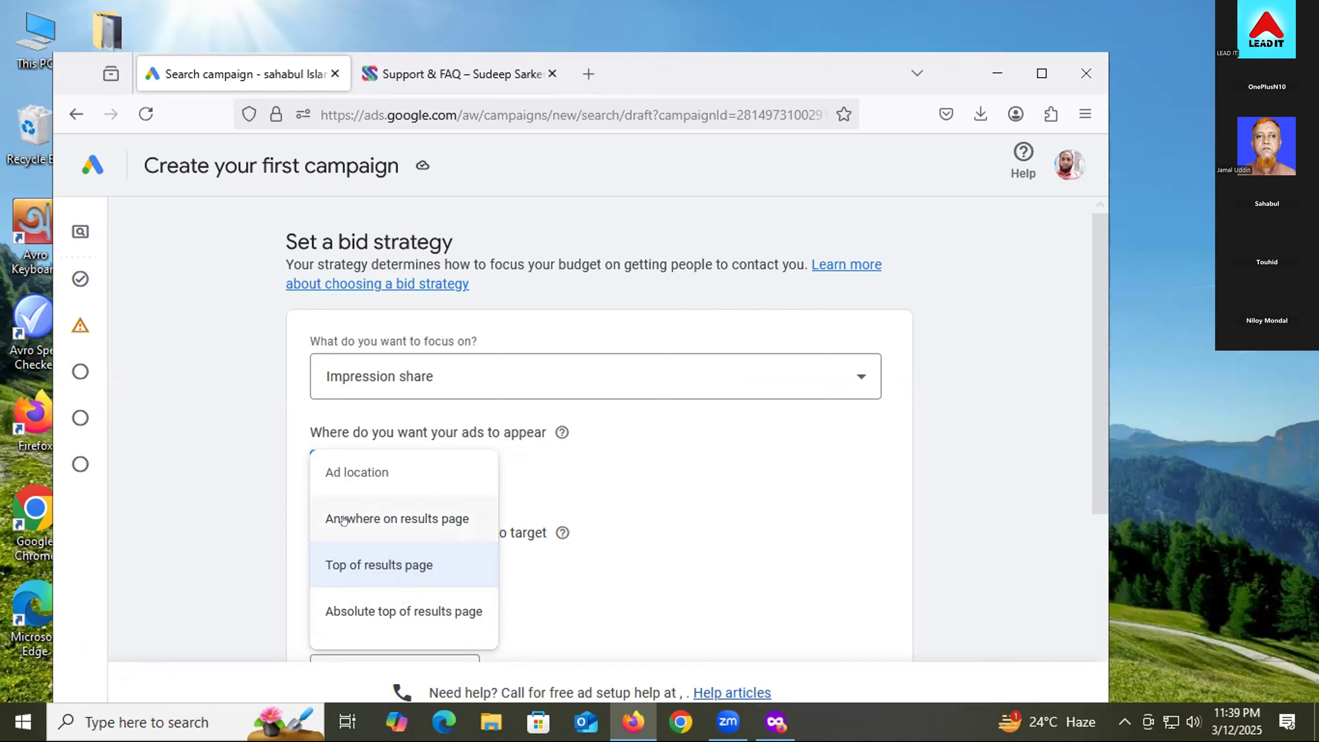
pyautogui.click(411, 609)
# - Target a 100% impression share with a maximum CPC bid limit of $0.02, and continue to the budget stage
pyautogui.scroll(-3, 280, 520)
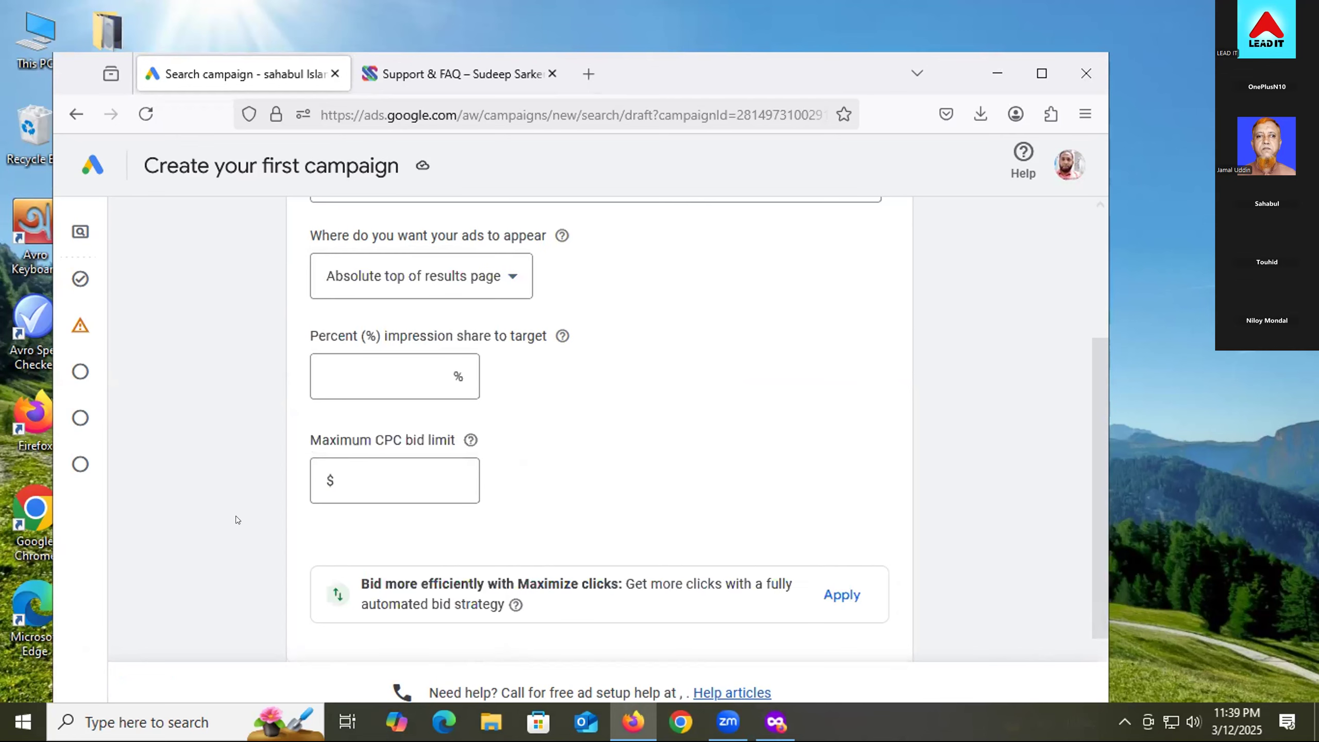
pyautogui.click(437, 364)
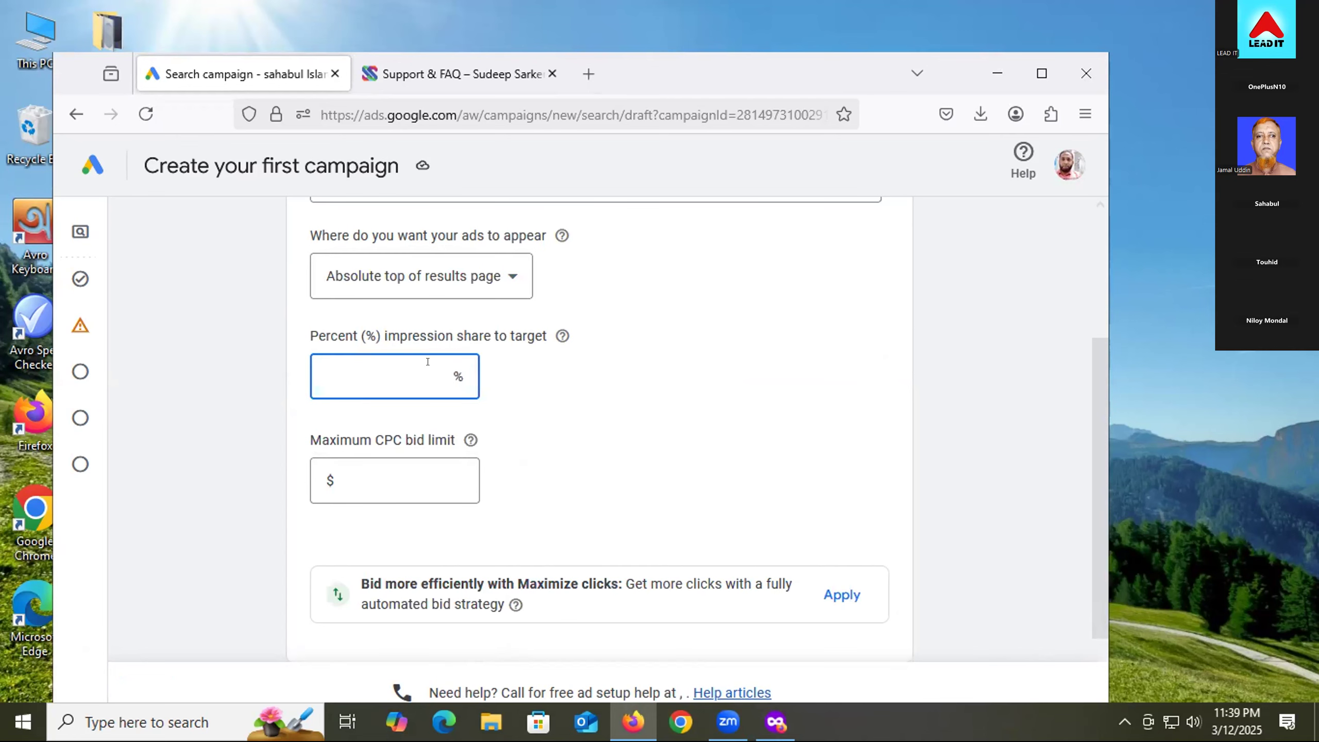
pyautogui.write('100')
pyautogui.click(391, 469)
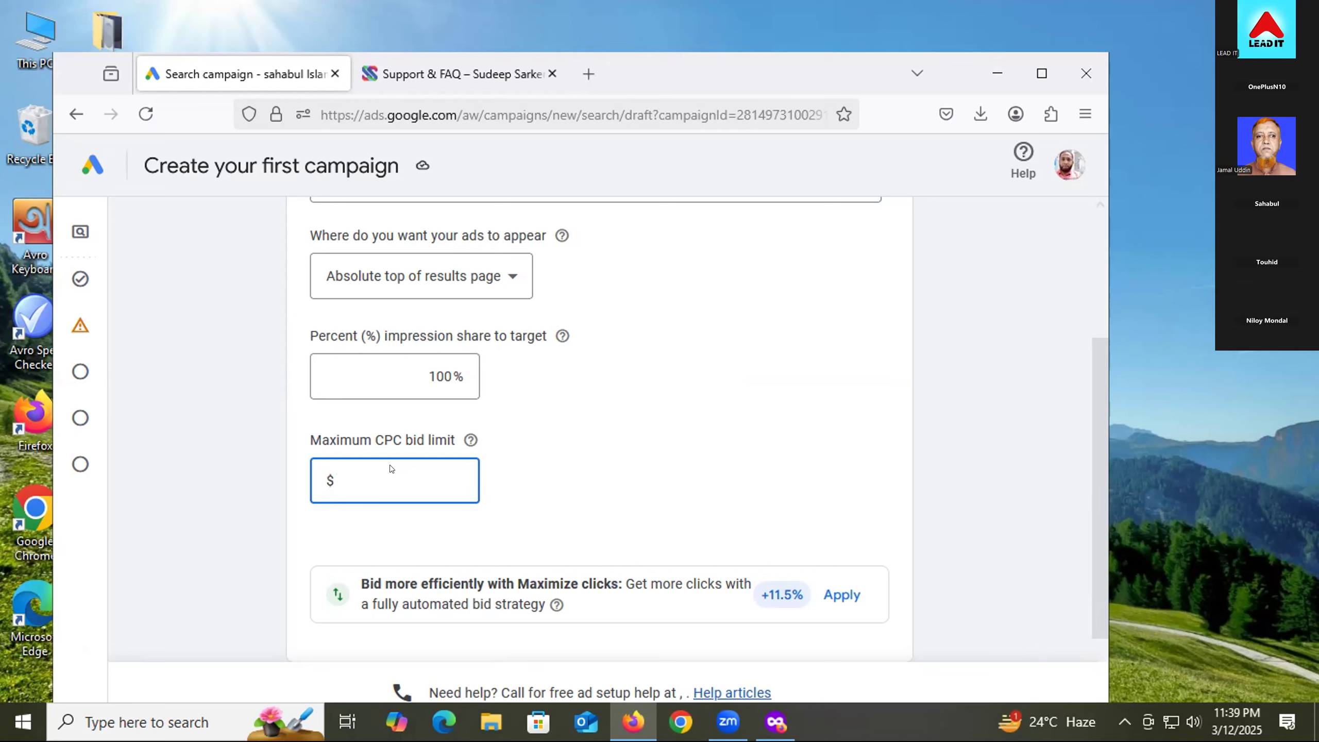
pyautogui.write('0')
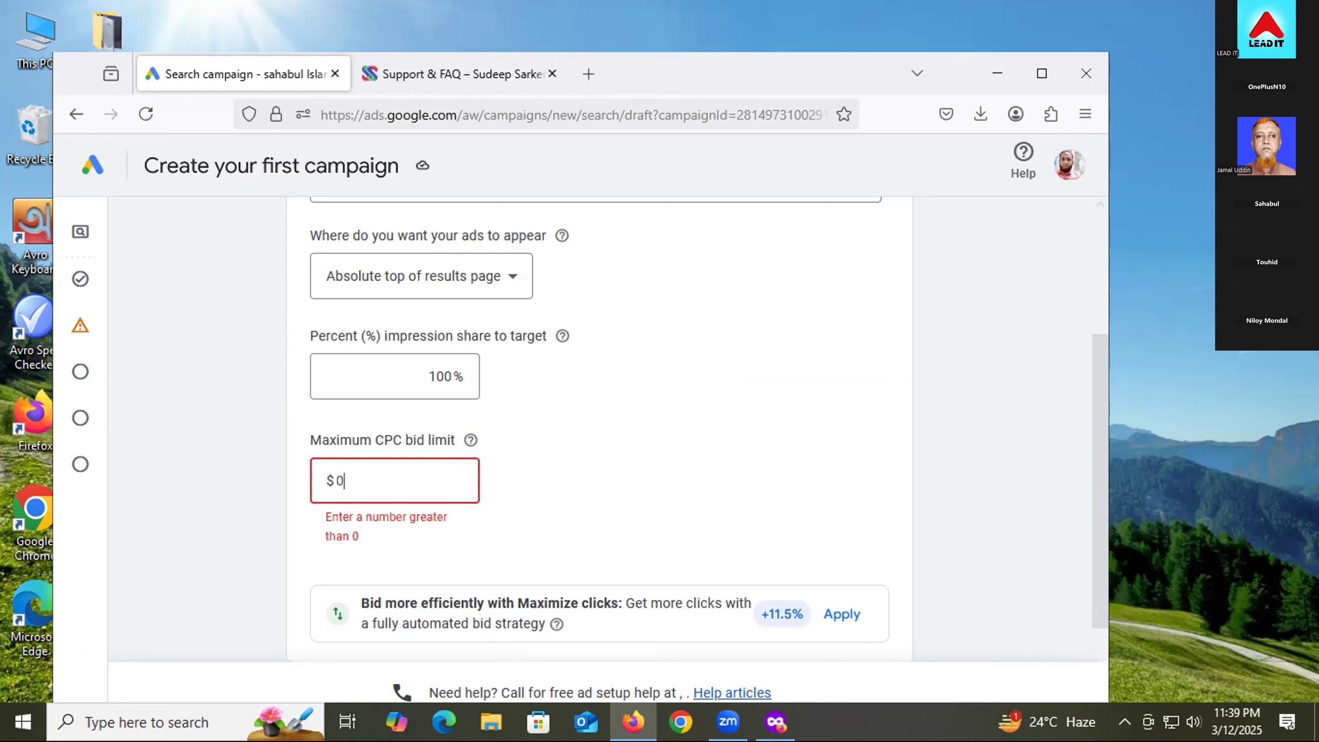
pyautogui.write('.02')
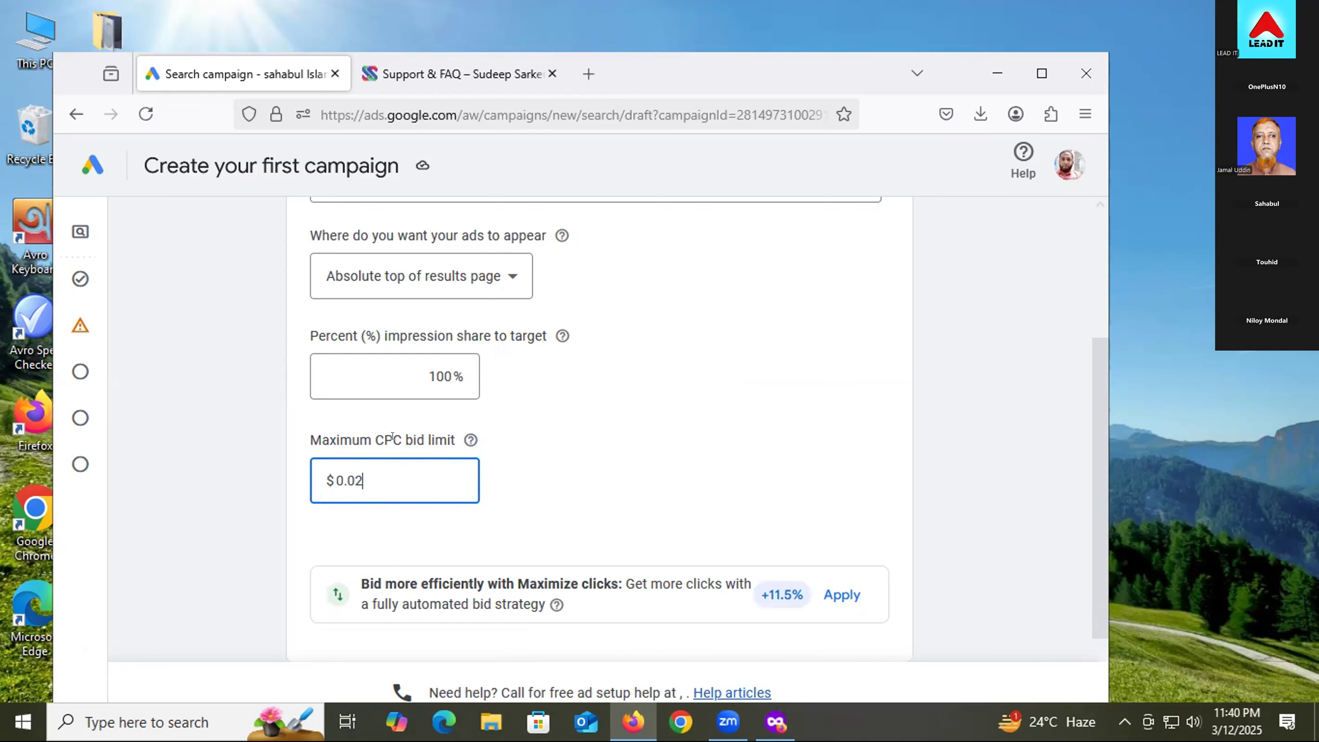
pyautogui.scroll(-2, 545, 470)
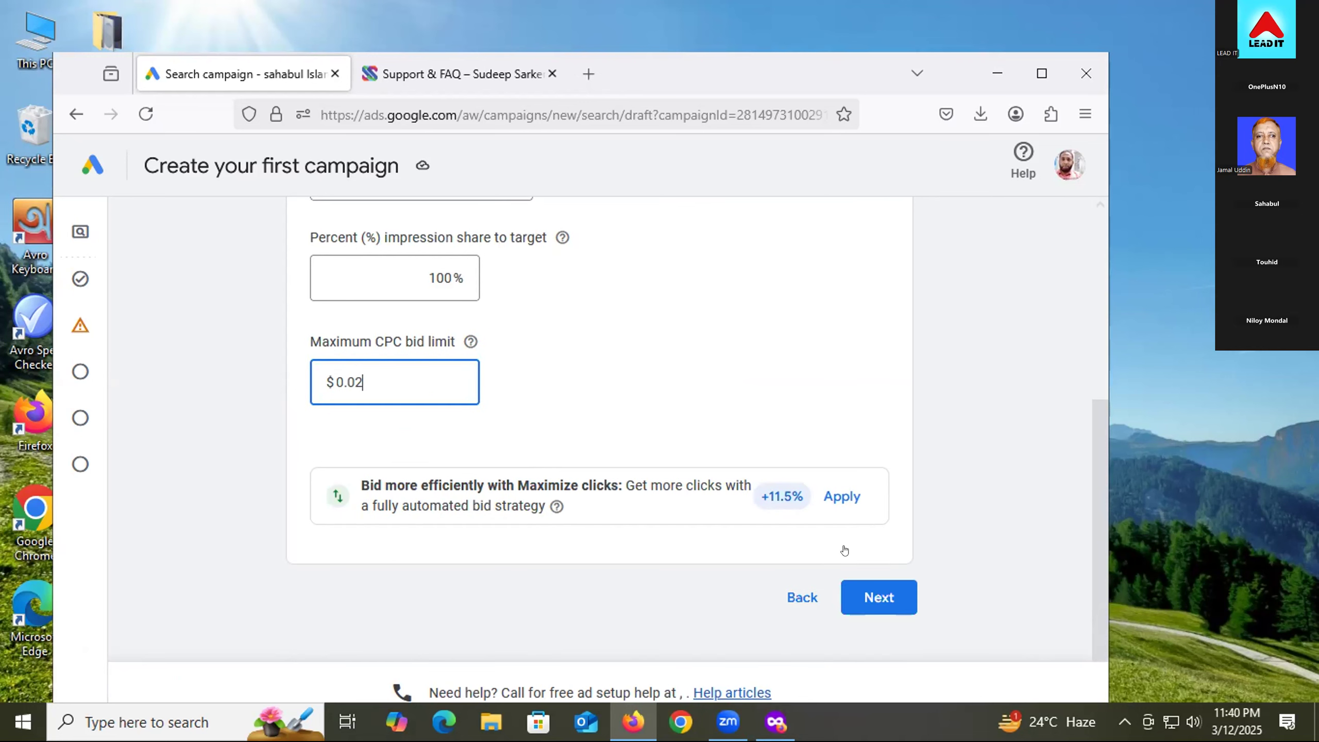
pyautogui.click(881, 606)
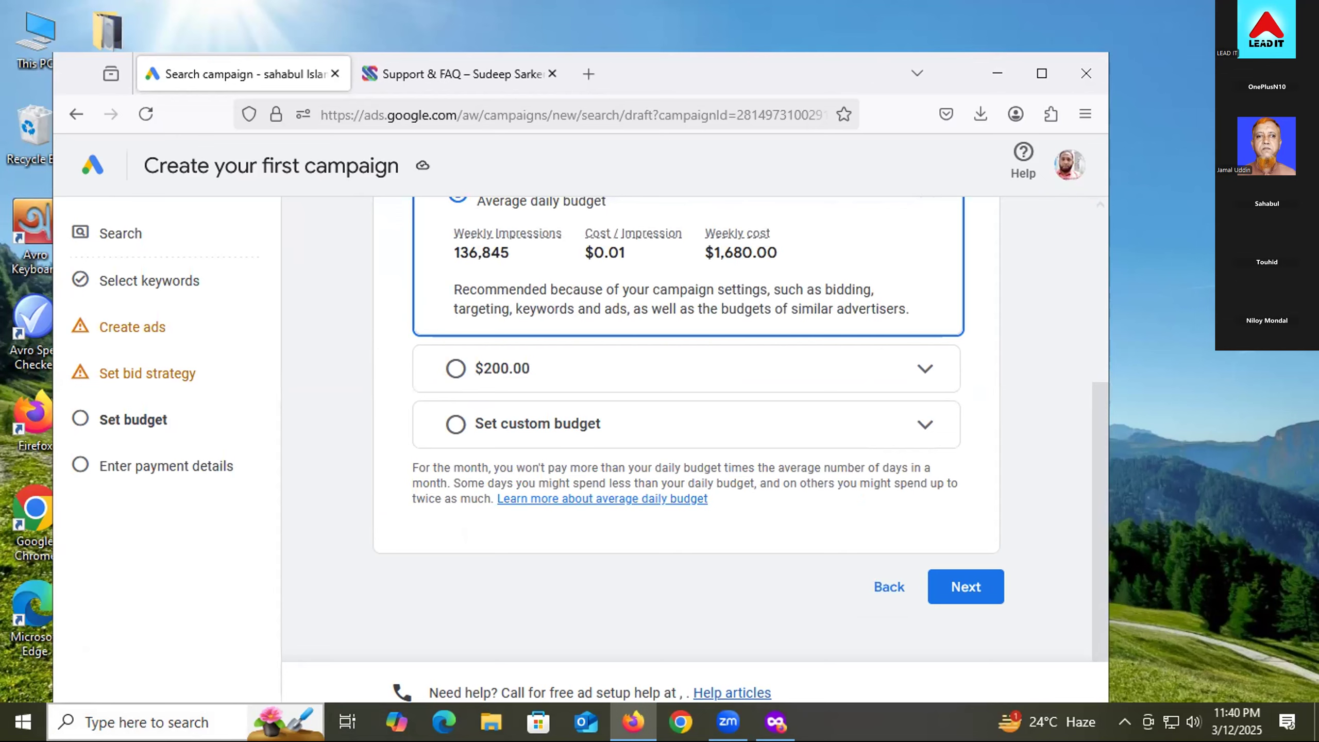
# - Examine the suggested daily budget options and the weekly estimates for the recommended $240.00 budget
pyautogui.scroll(2, 358, 484)
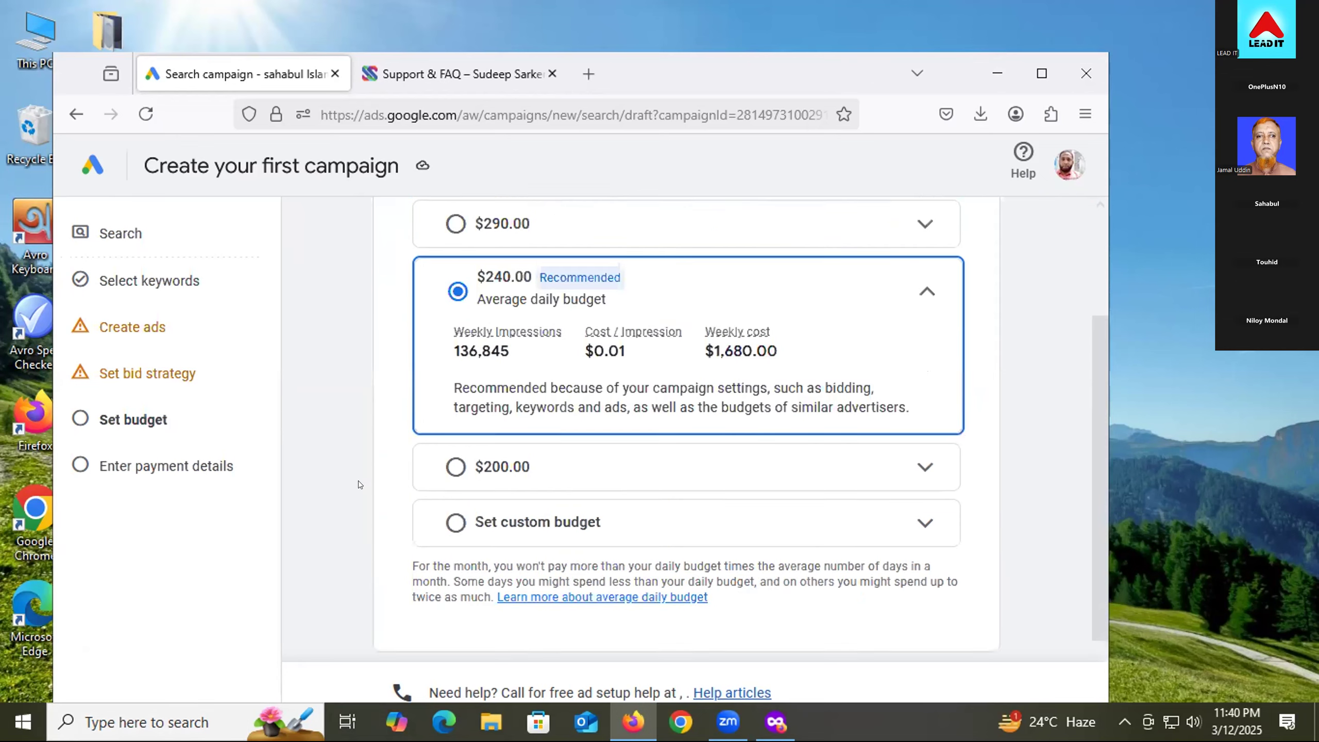
pyautogui.scroll(2, 358, 484)
pyautogui.scroll(-2, 361, 484)
pyautogui.scroll(2, 367, 484)
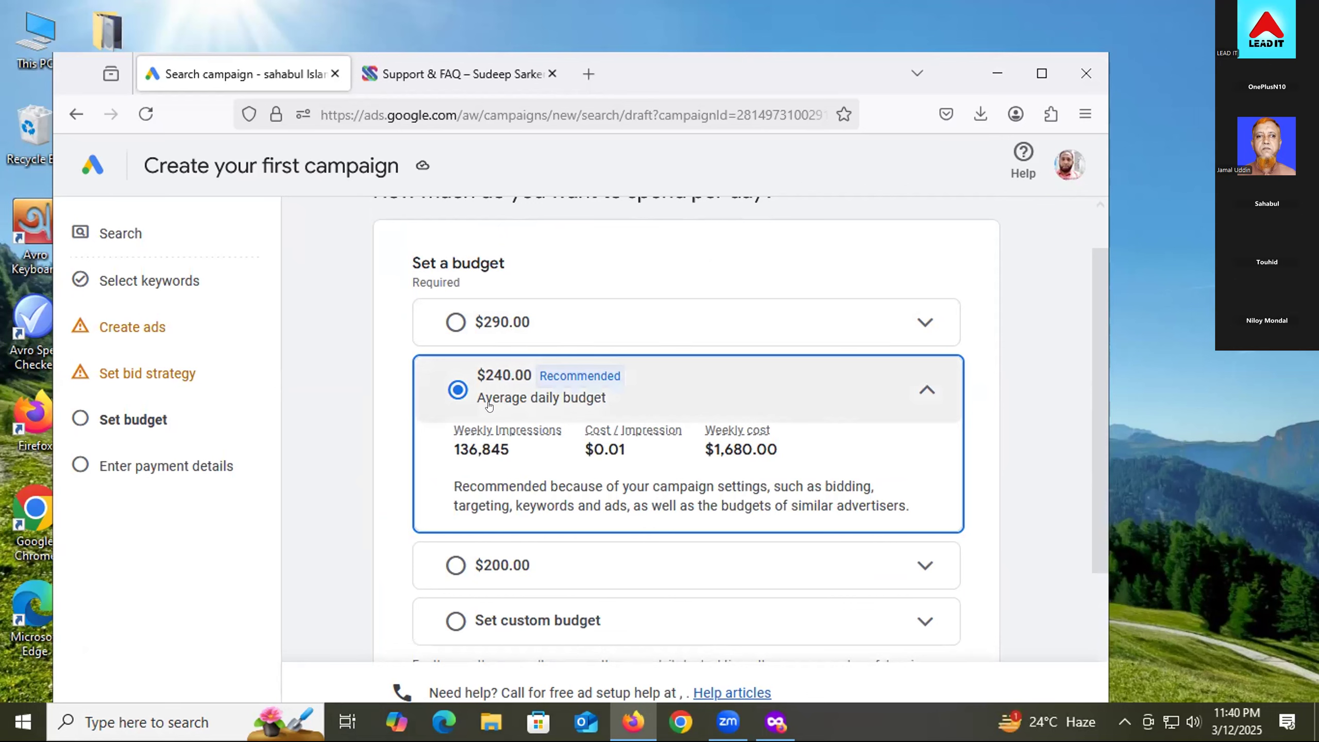
pyautogui.scroll(-2, 390, 469)
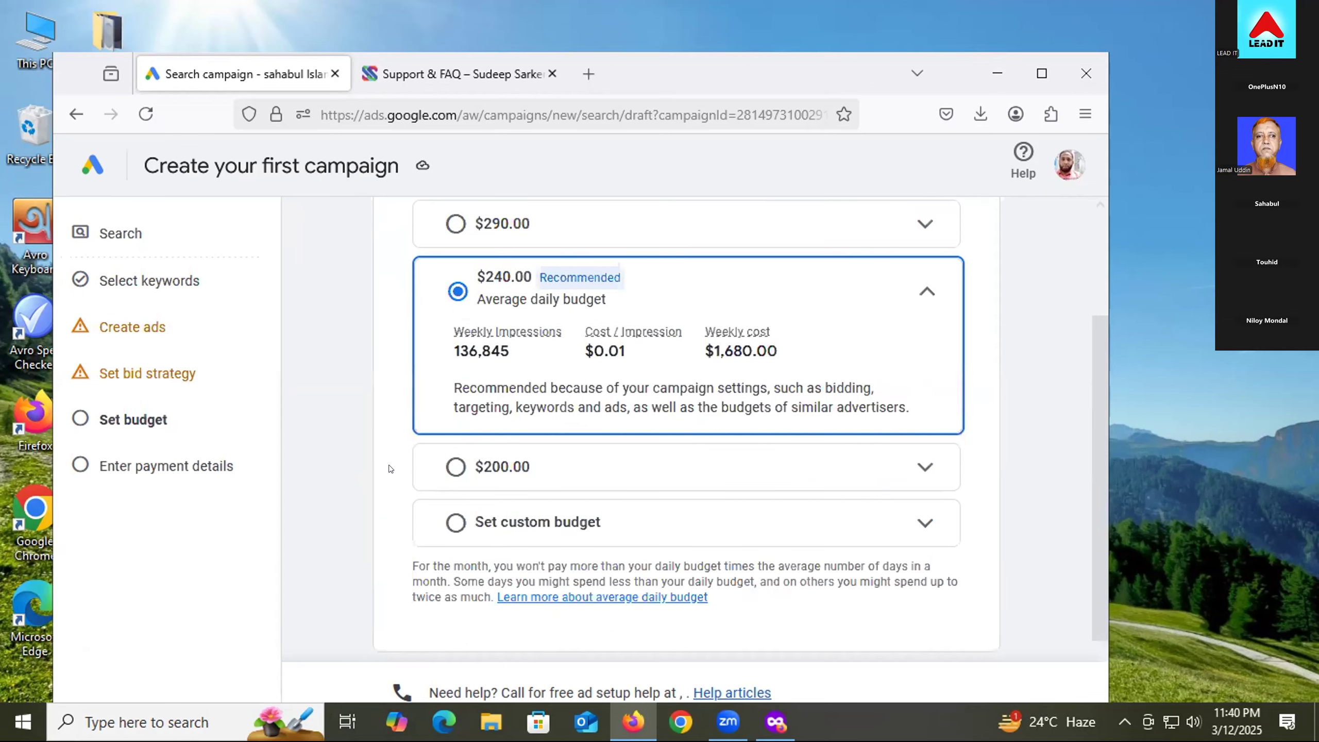
pyautogui.scroll(-2, 390, 469)
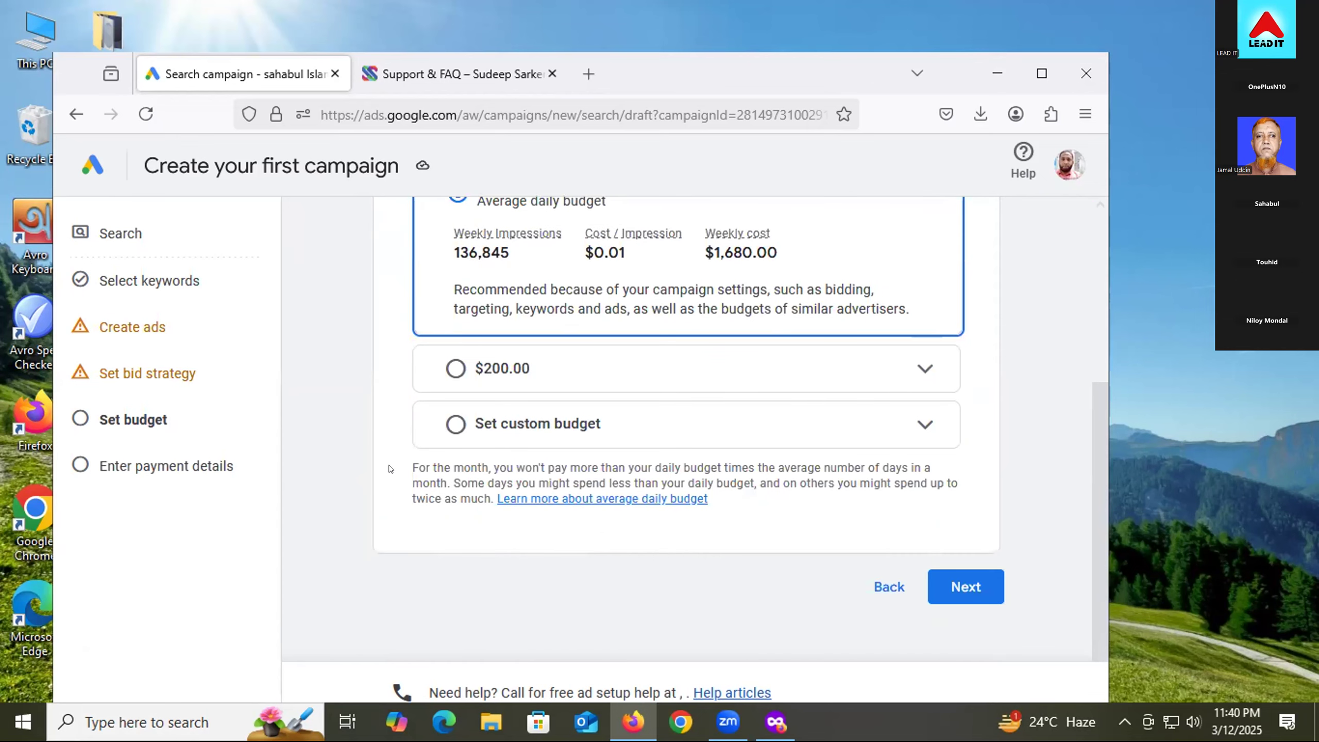
pyautogui.scroll(2, 390, 469)
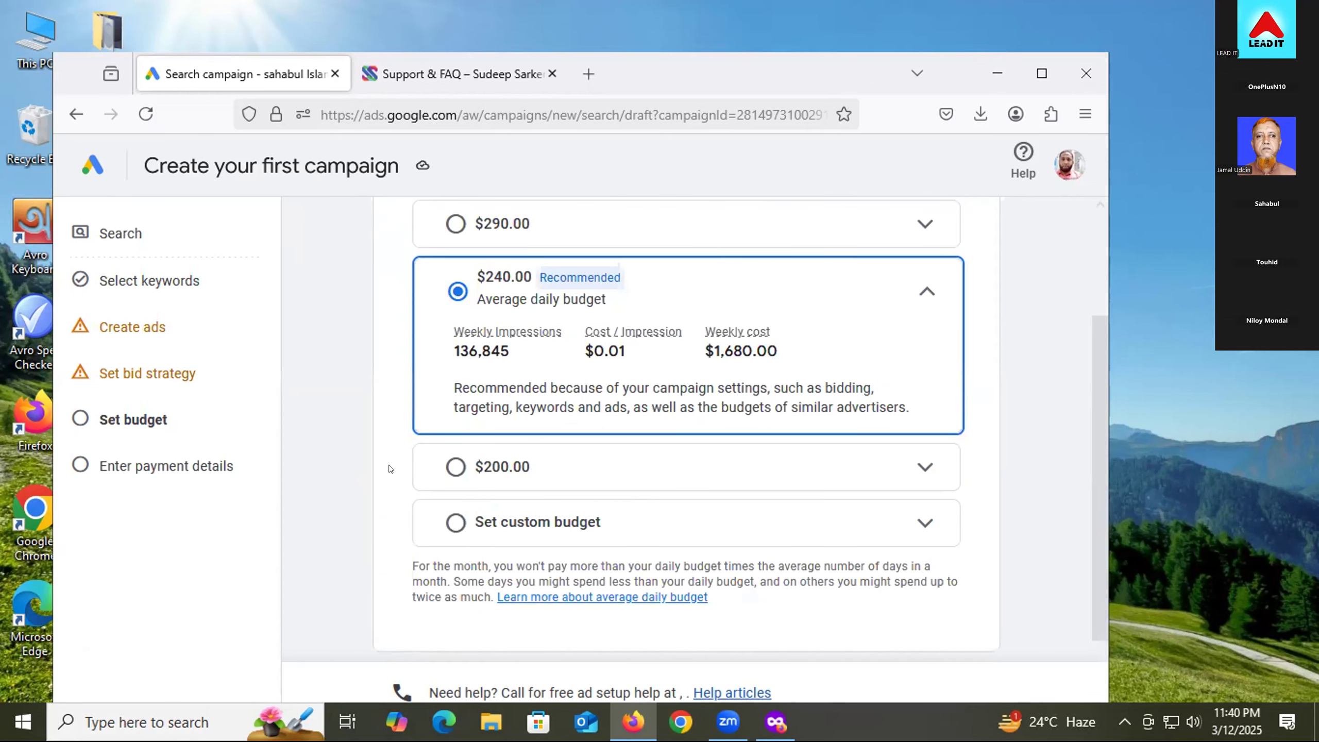
# - Open the custom budget option, return to the recommended $240.00 daily budget, and review its weekly estimates
pyautogui.click(577, 530)
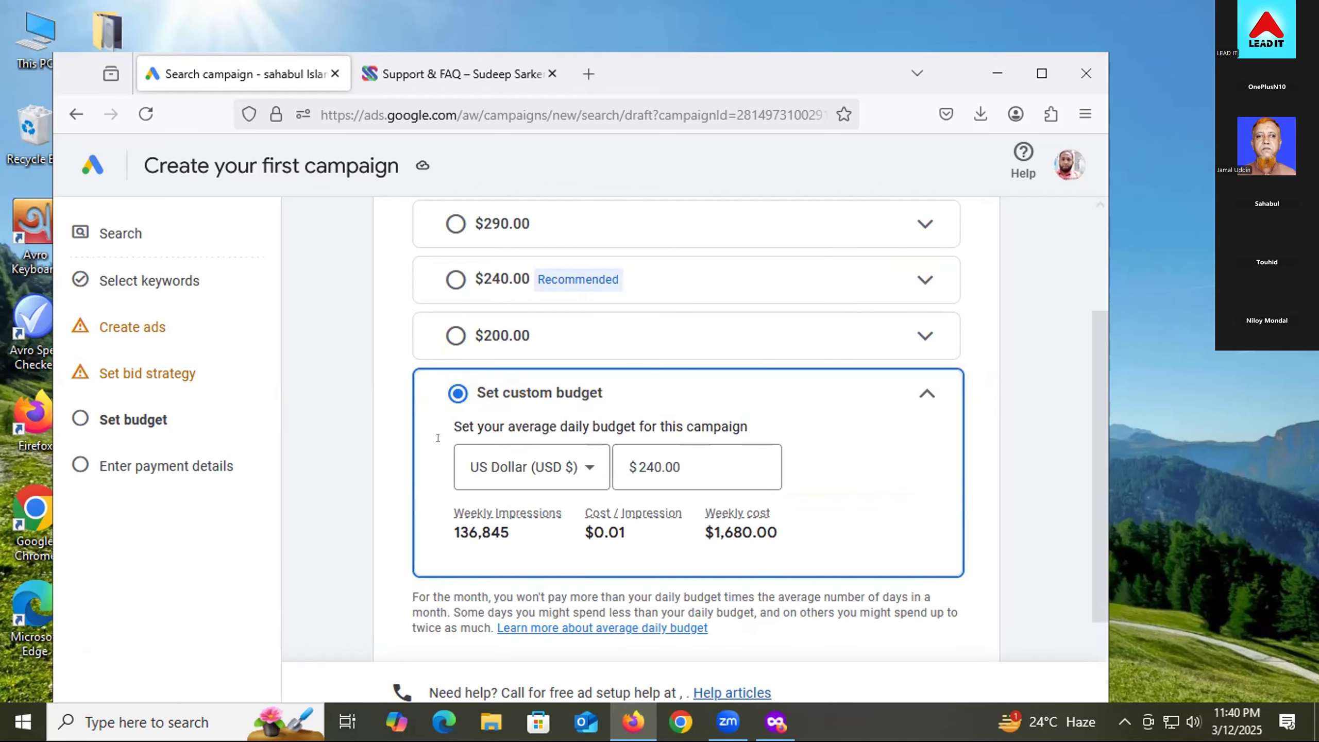
pyautogui.click(484, 285)
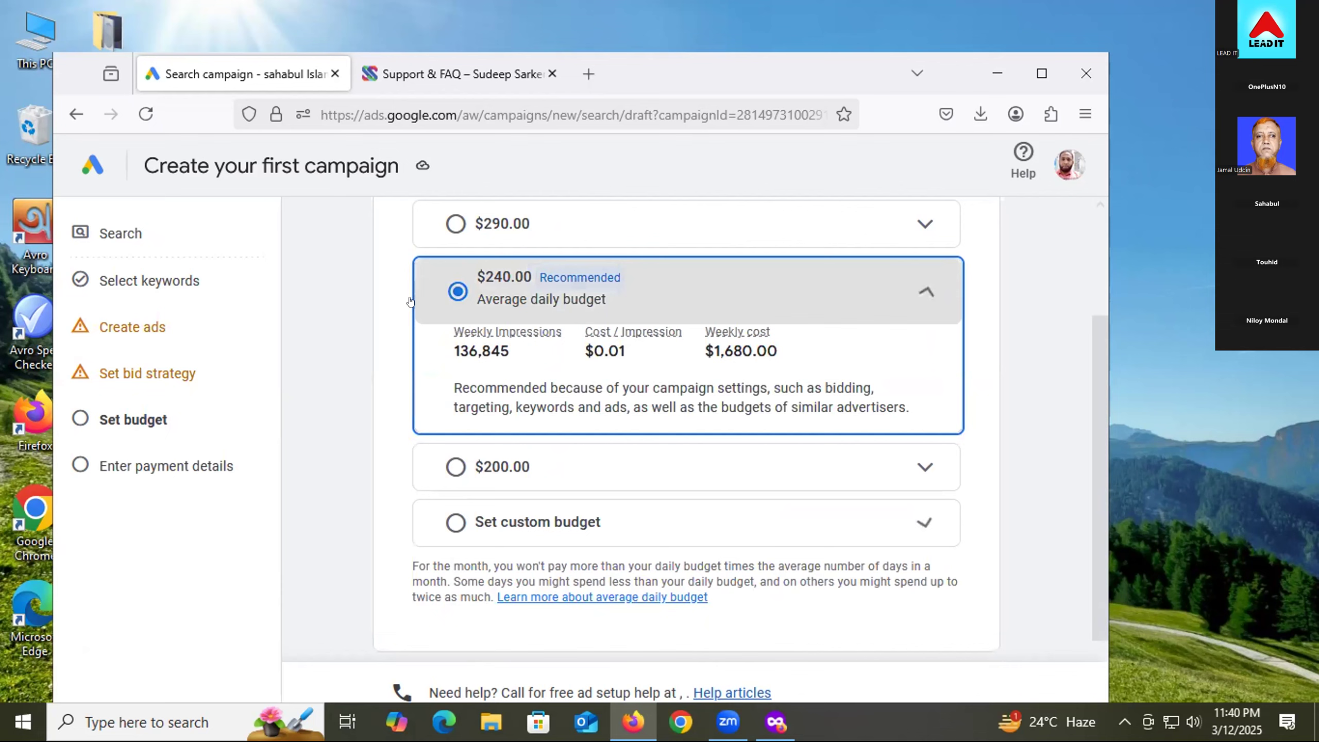
pyautogui.scroll(2, 425, 471)
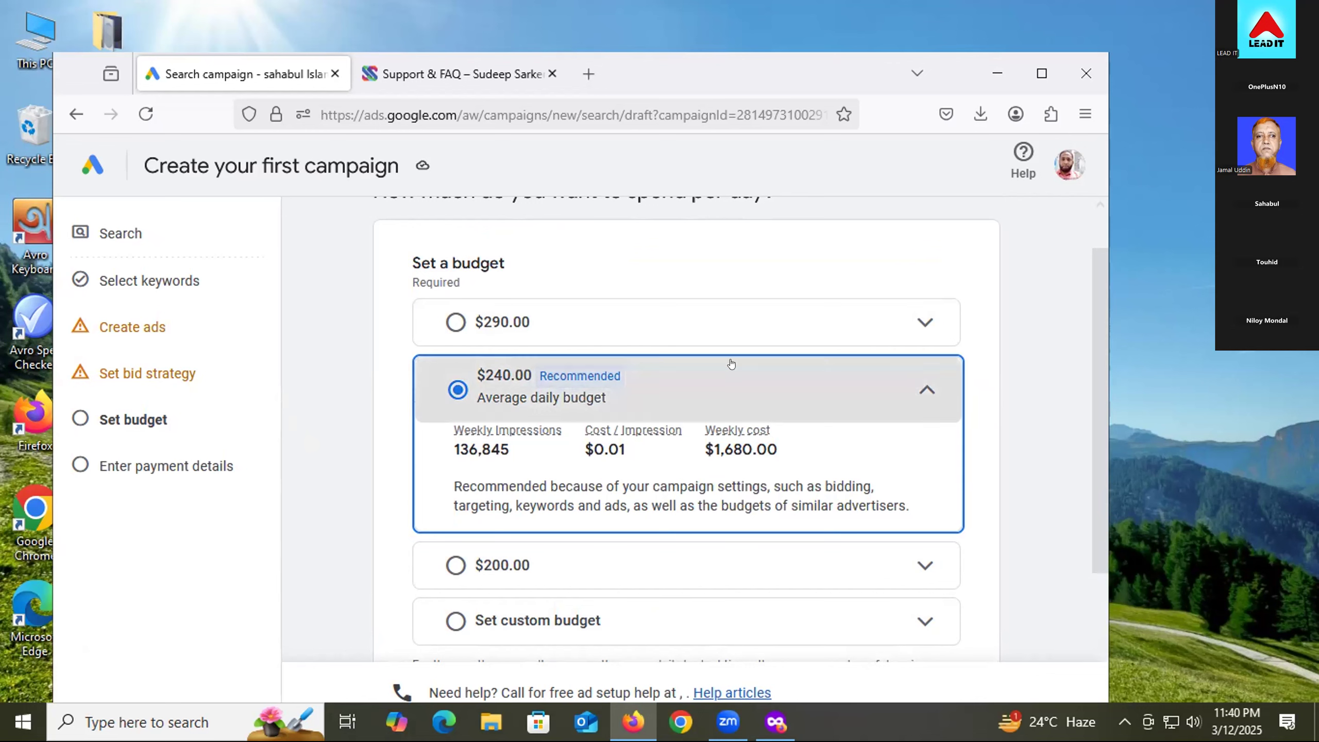
pyautogui.scroll(1, 342, 438)
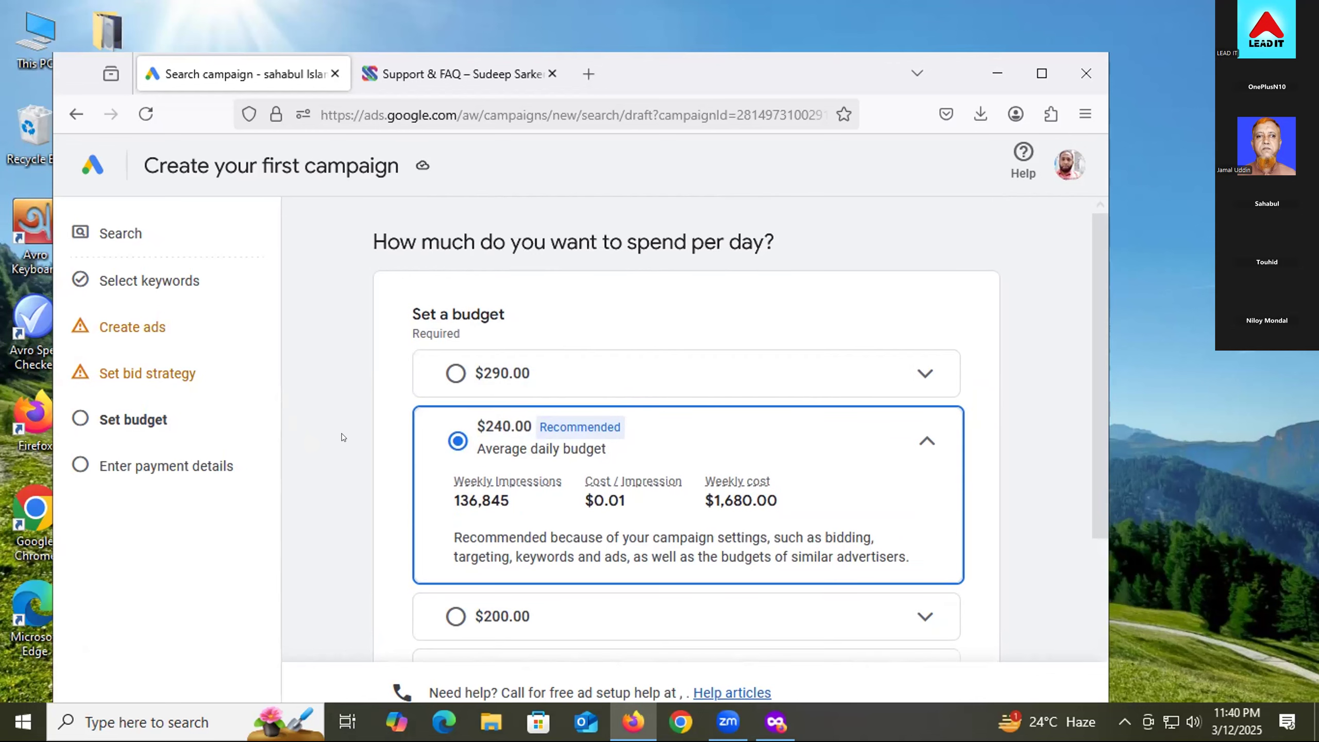
pyautogui.scroll(-2, 312, 411)
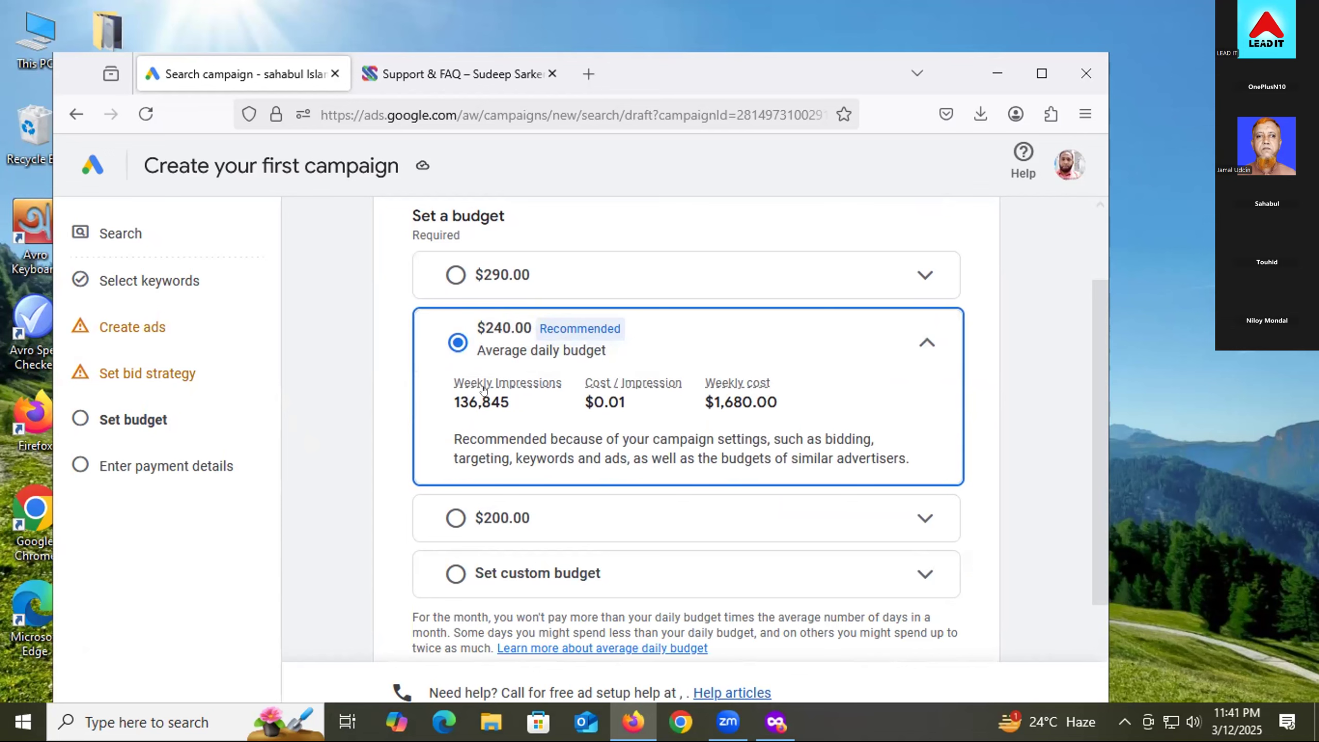
pyautogui.moveTo(483, 390)
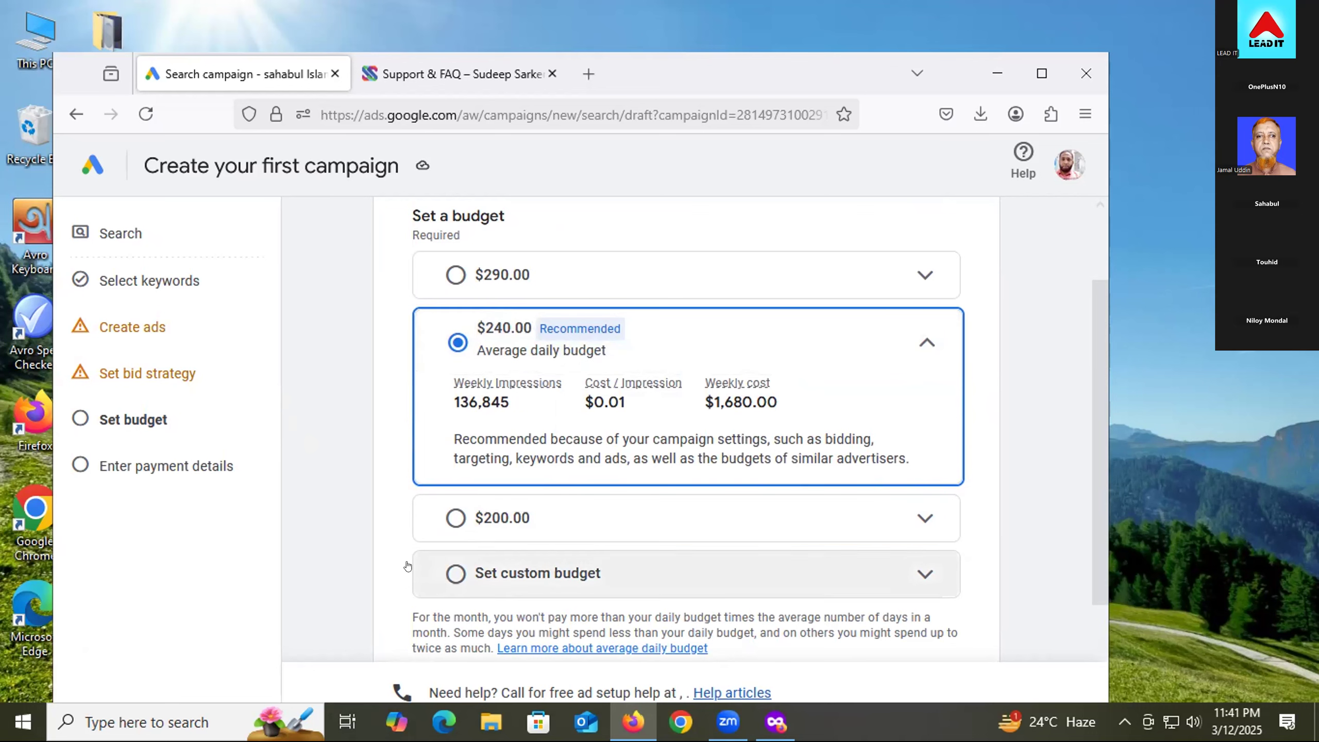
pyautogui.scroll(-3, 405, 569)
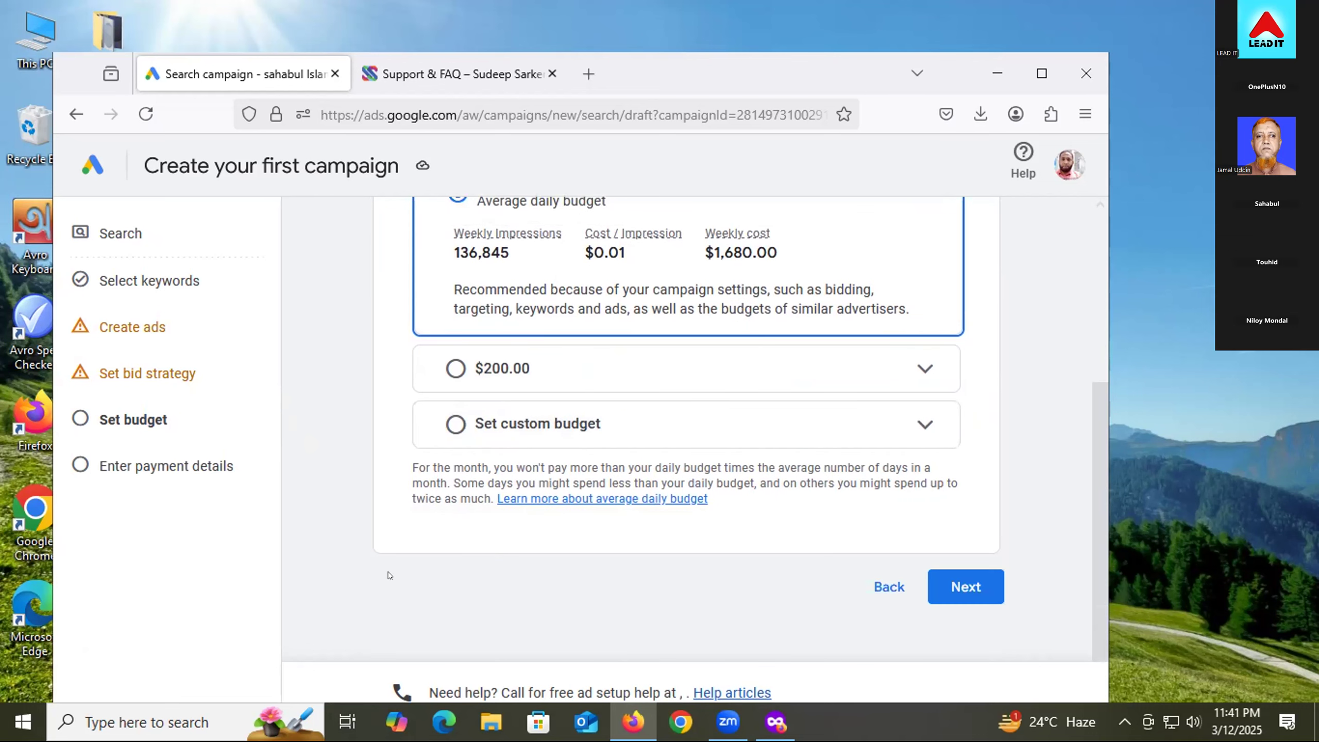
pyautogui.scroll(4, 407, 566)
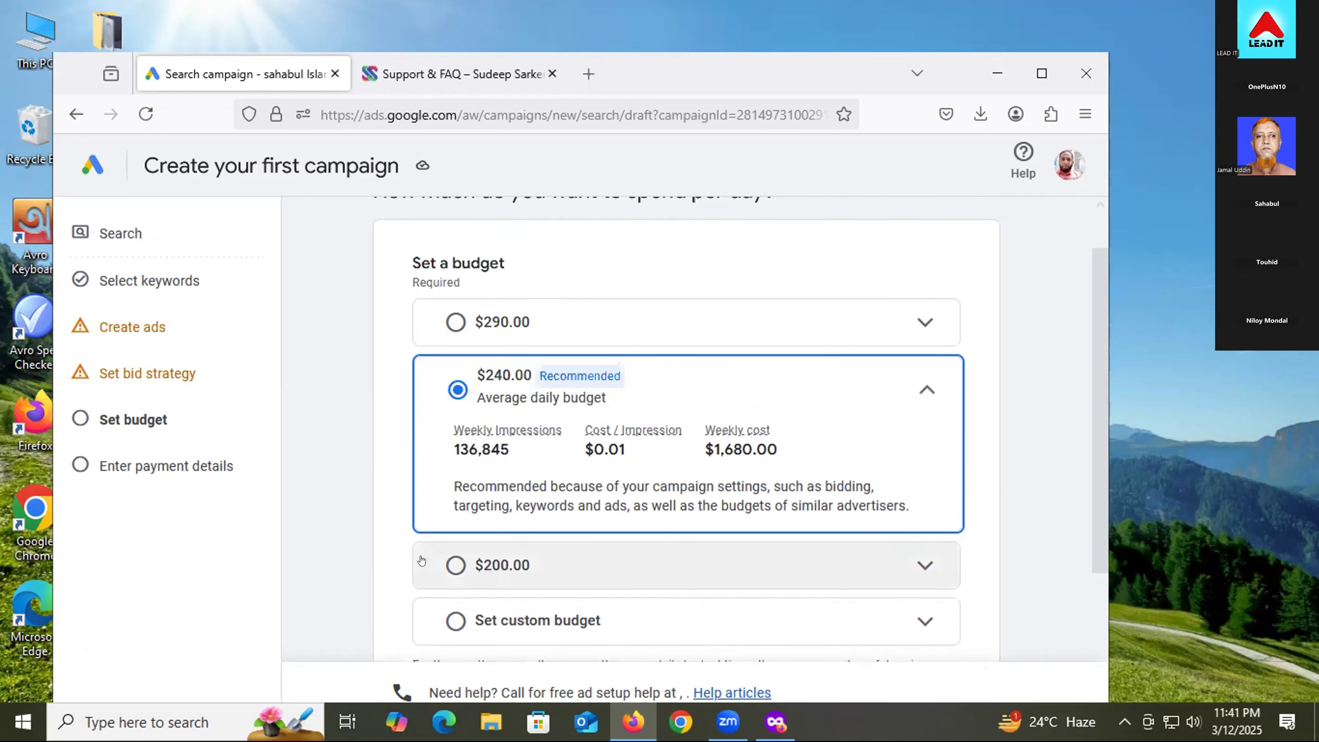
# - Show the custom budget's currency and amount fields again, and reselect the recommended $240.00 average daily budget
pyautogui.click(501, 618)
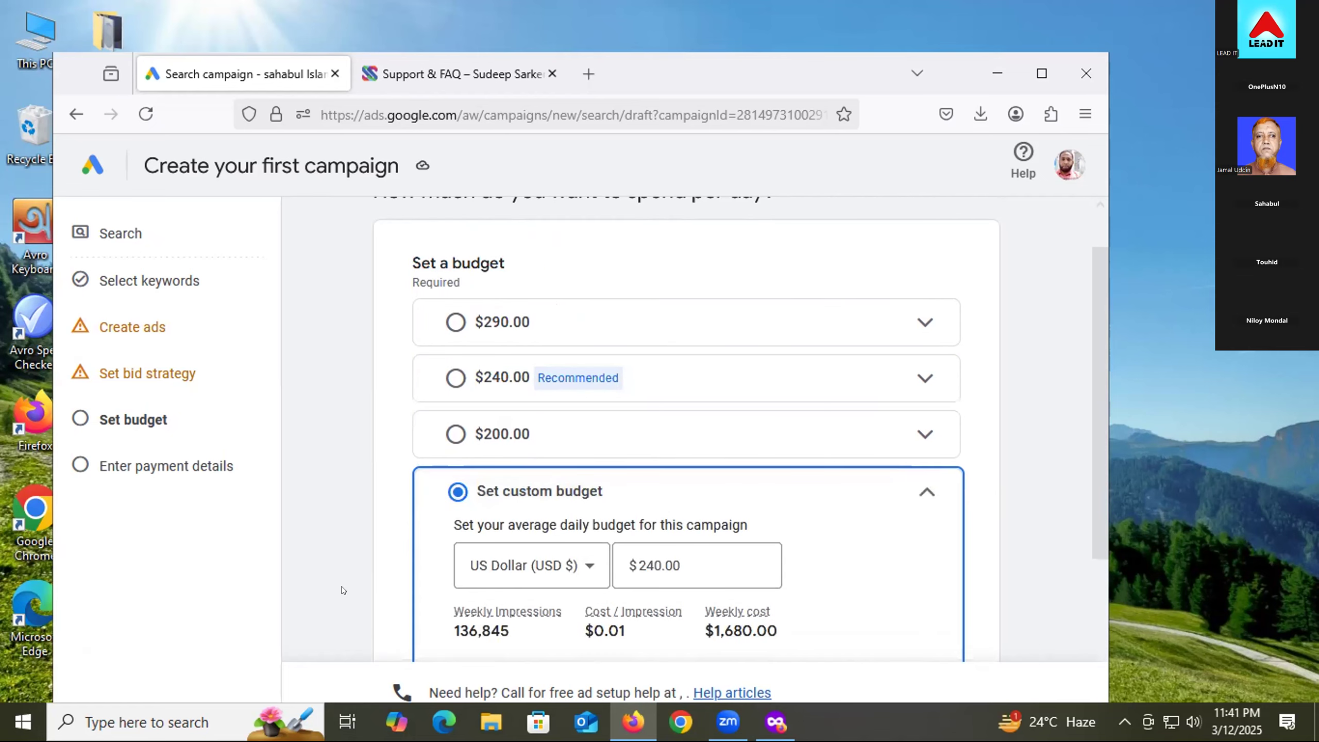
pyautogui.scroll(-2, 341, 590)
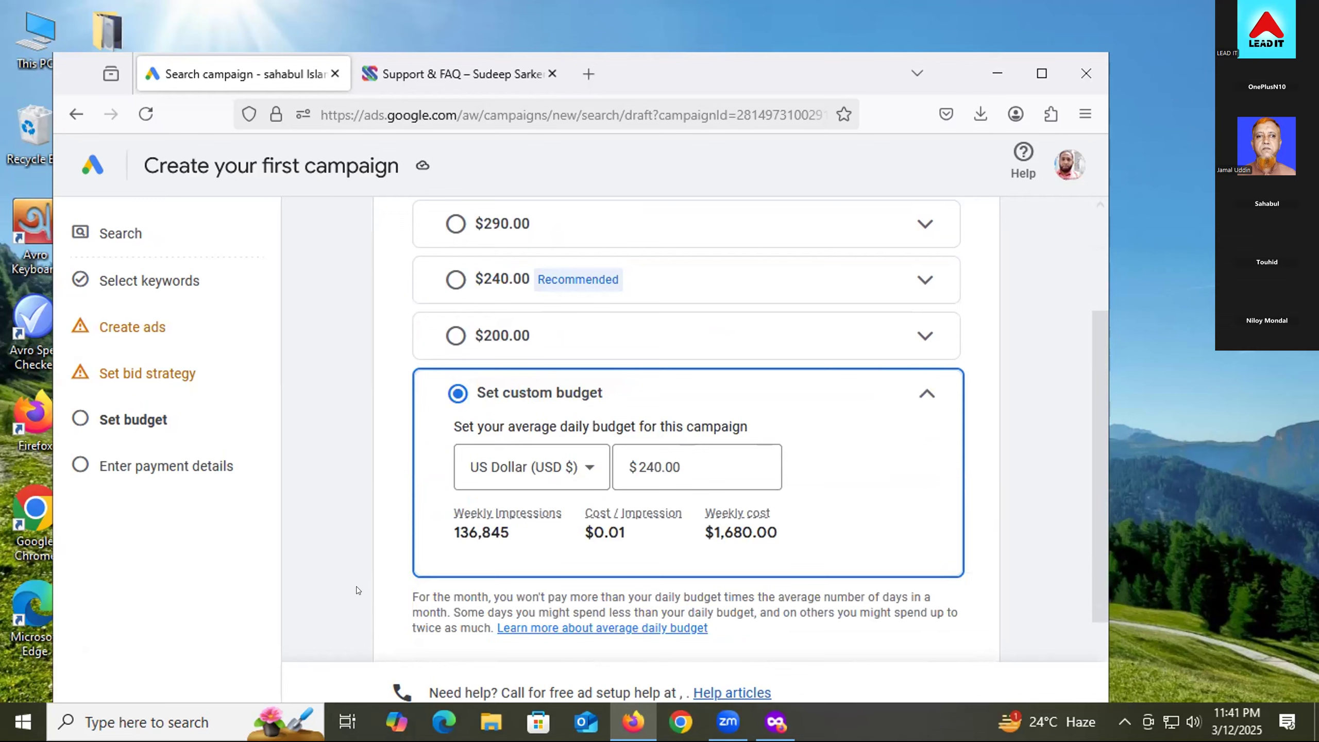
pyautogui.scroll(2, 402, 590)
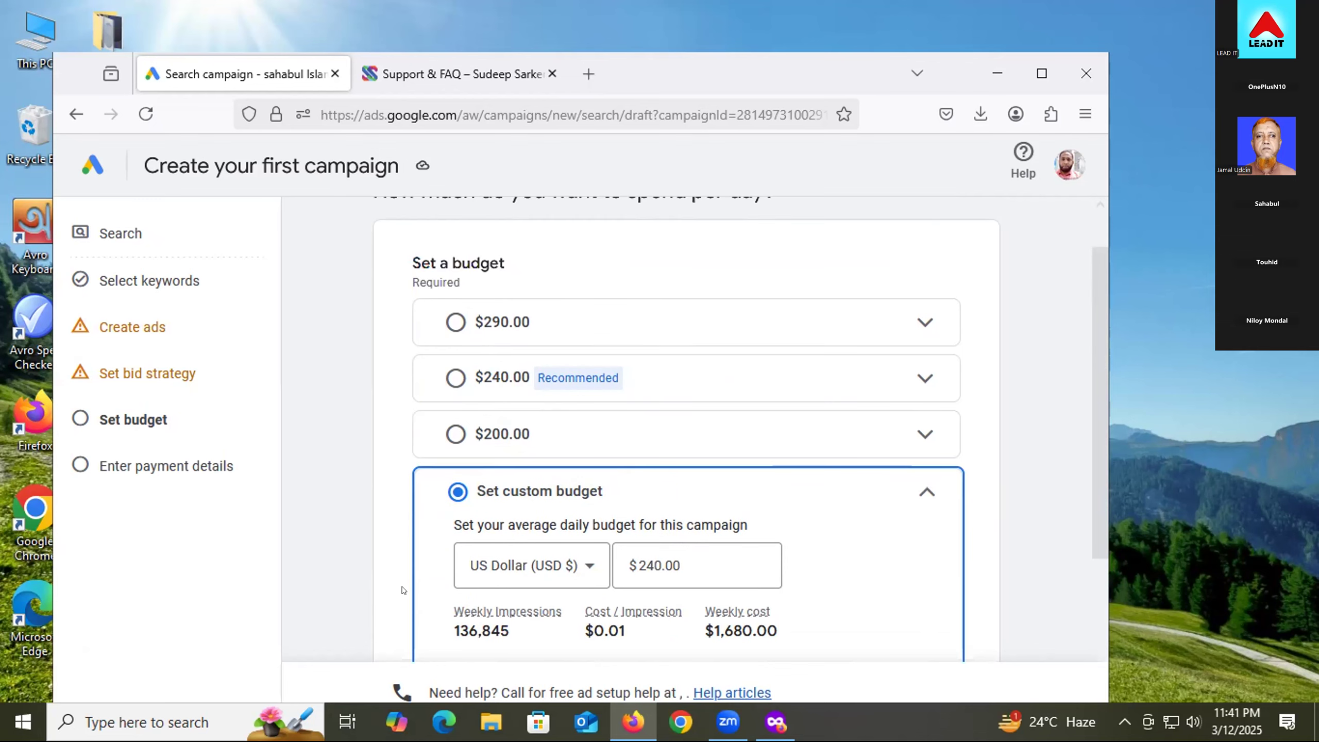
pyautogui.click(515, 393)
pyautogui.scroll(-4, 437, 474)
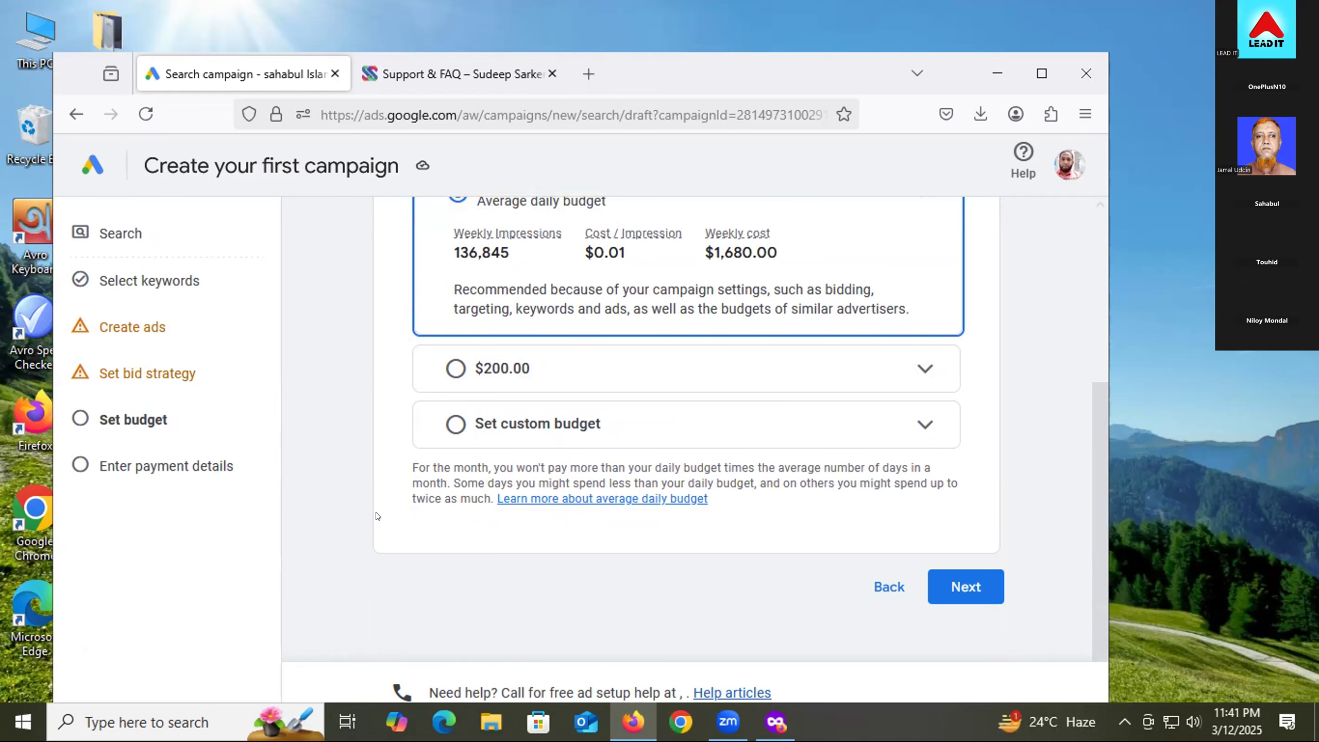
pyautogui.scroll(4, 377, 516)
pyautogui.scroll(-4, 340, 456)
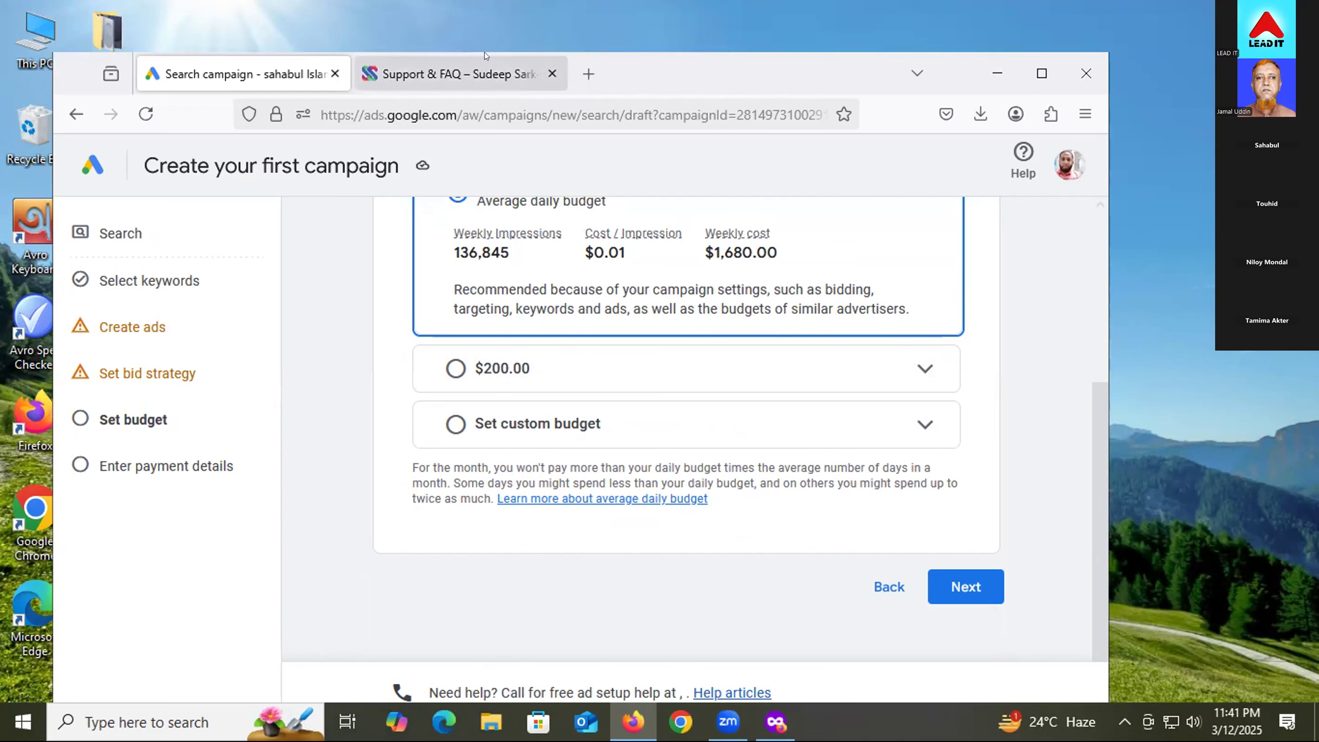
# - Close the Support & FAQ page that is open beside the campaign
pyautogui.click(548, 71)
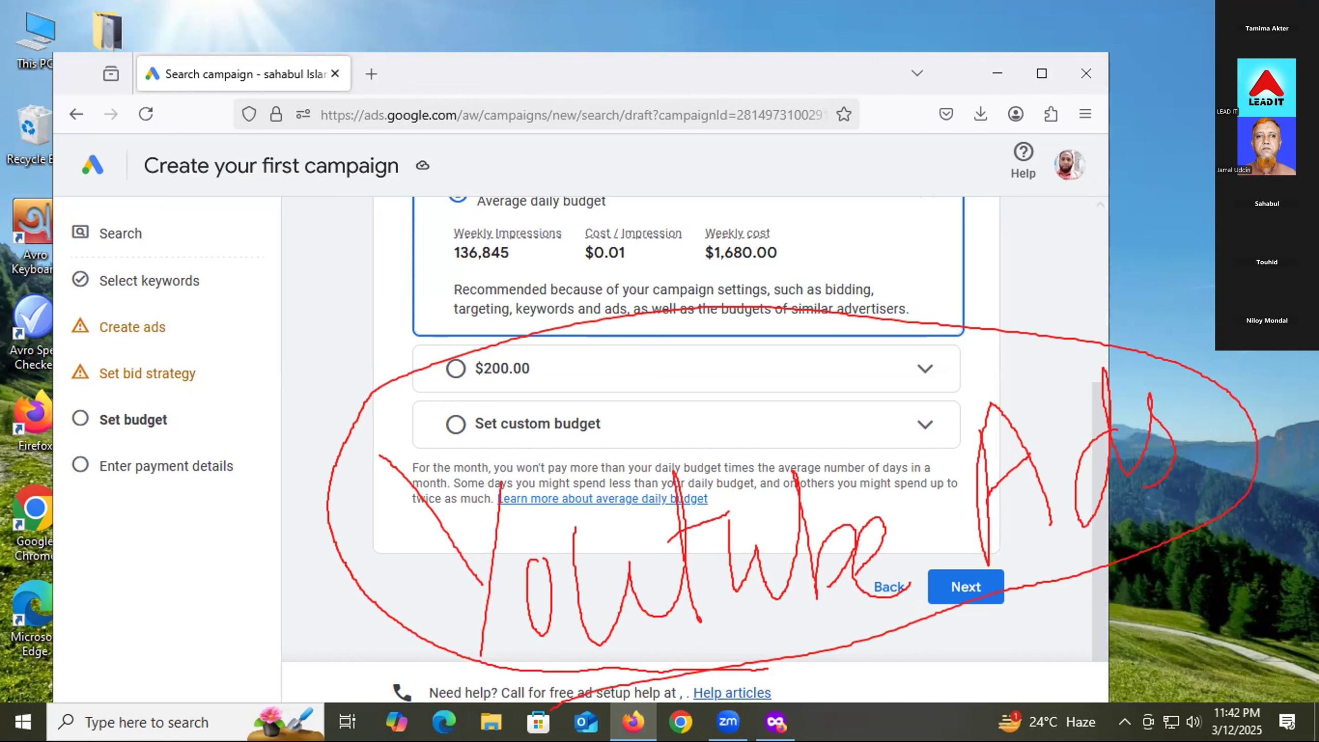
pyautogui.click(1087, 97)
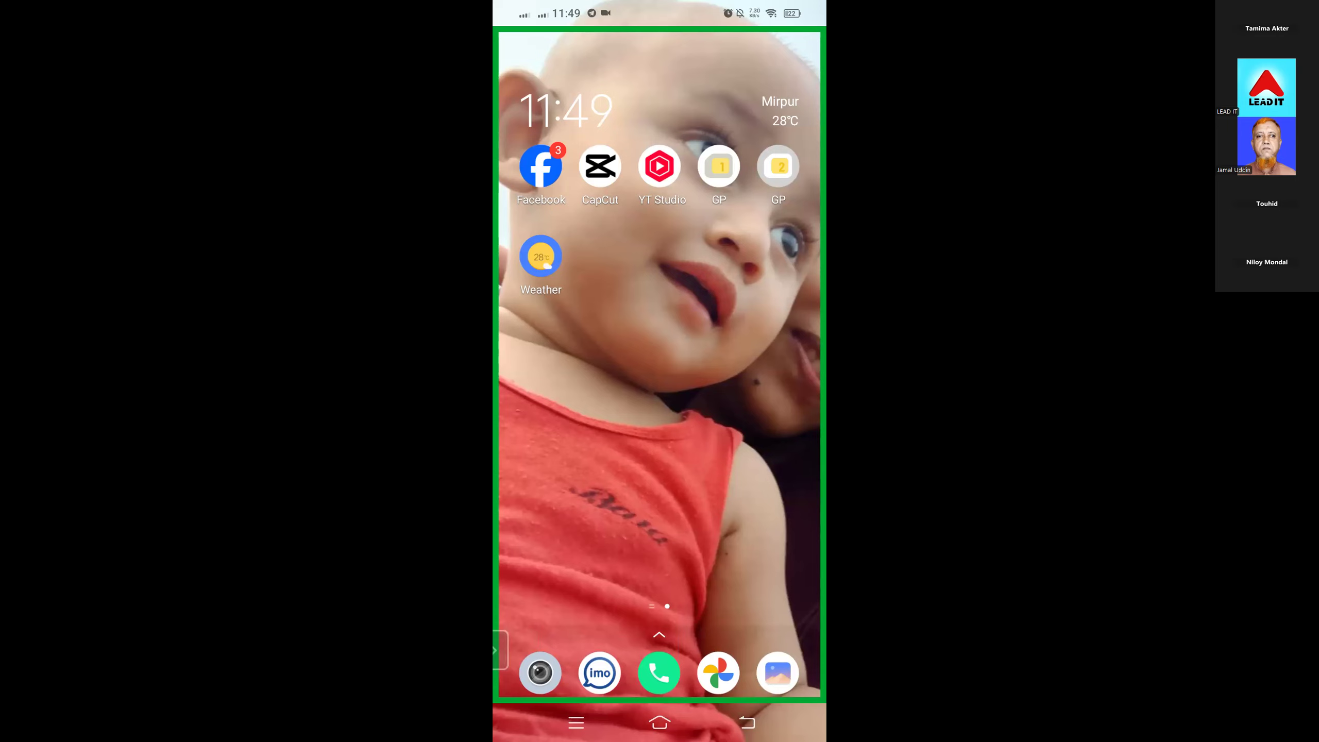
pyautogui.click(577, 722)
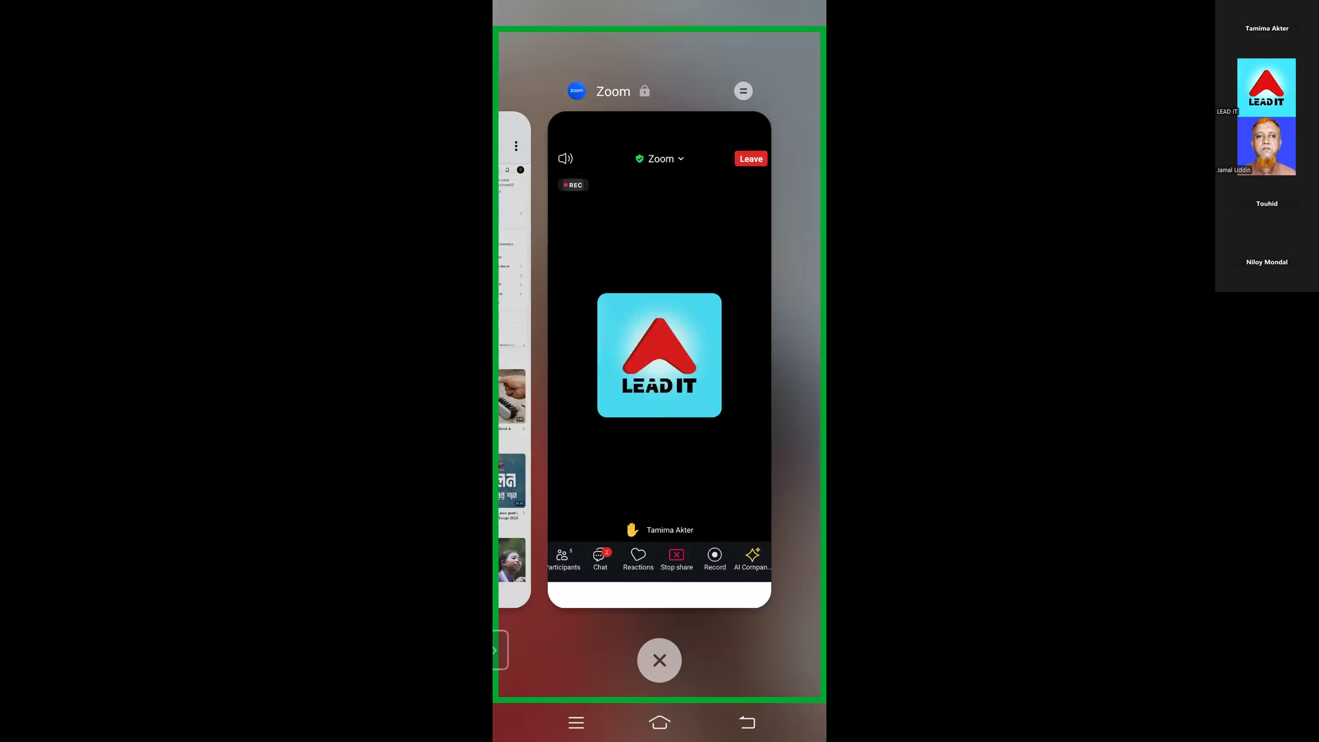
pyautogui.moveTo(623, 364); pyautogui.dragTo(592, 364)
pyautogui.click(659, 722)
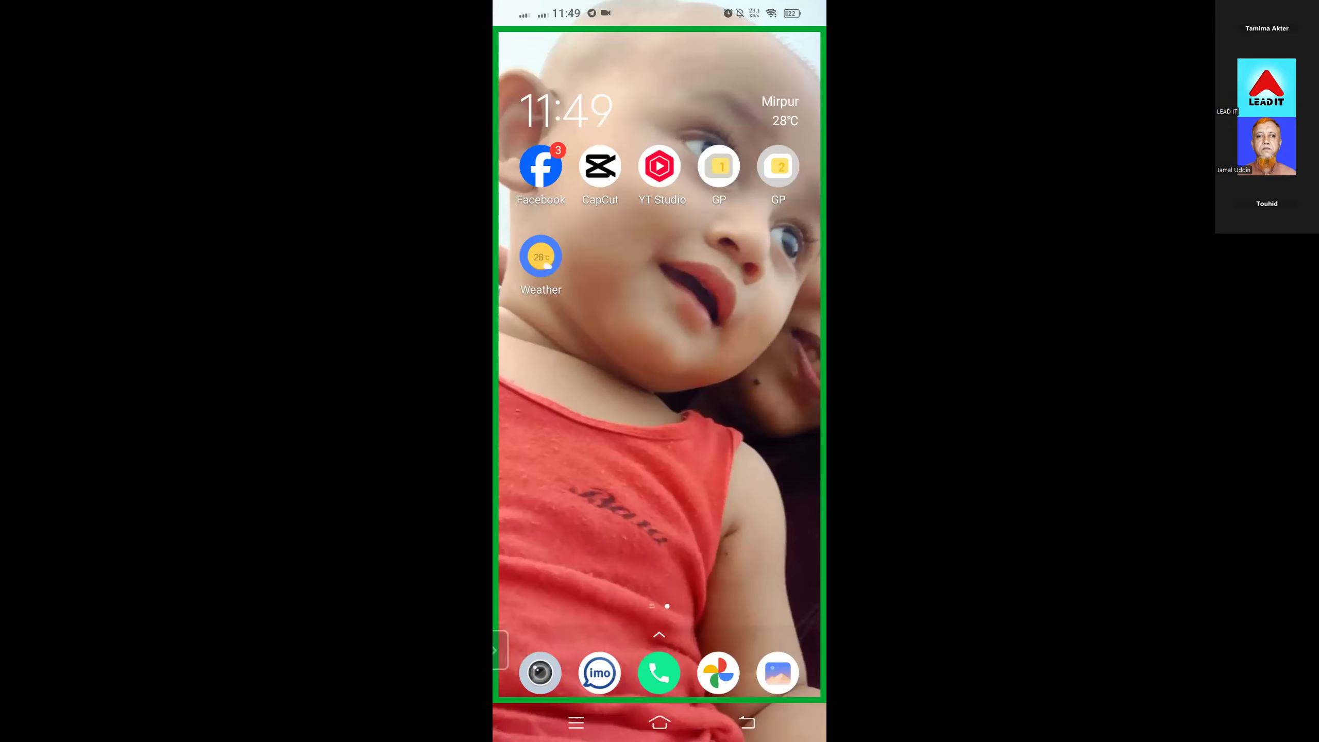
# - Find YT Studio in the phone's full app list and open it
pyautogui.moveTo(660, 635); pyautogui.dragTo(660, 312)
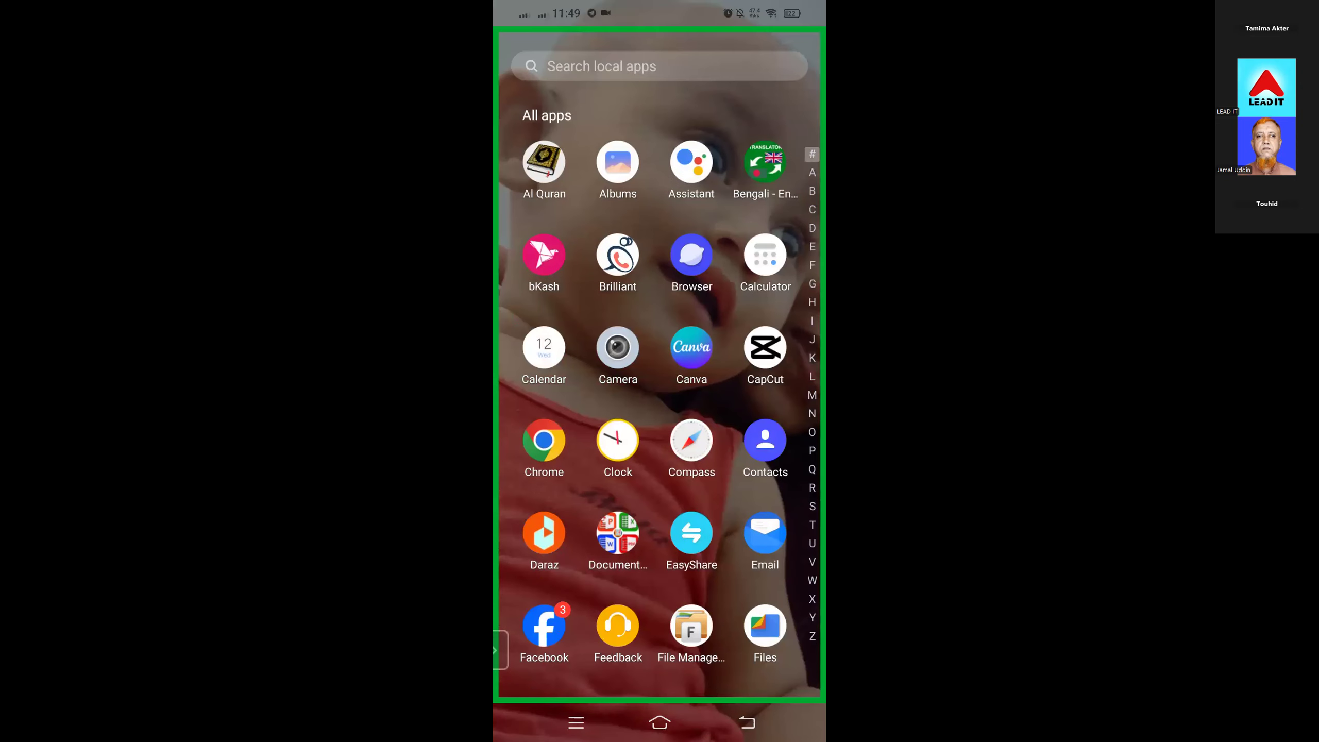
pyautogui.scroll(-5, 659, 395)
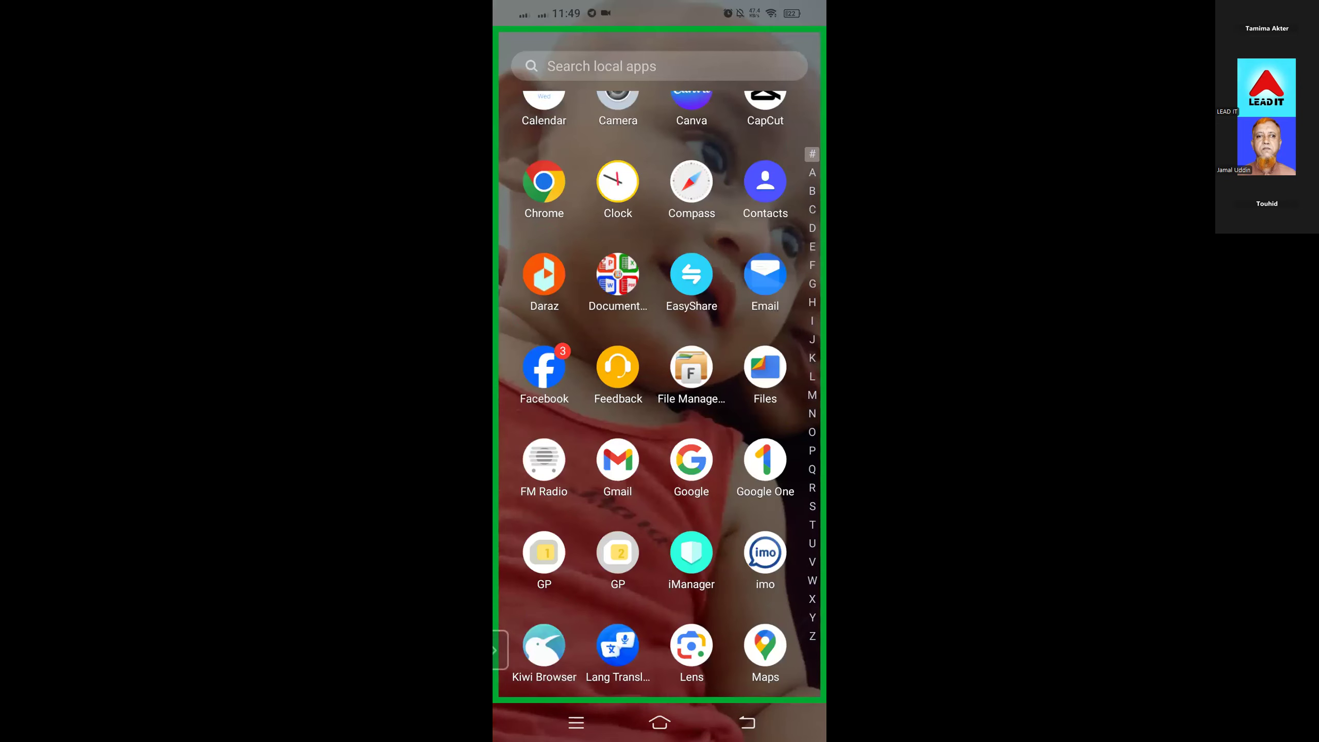
pyautogui.scroll(-10, 660, 394)
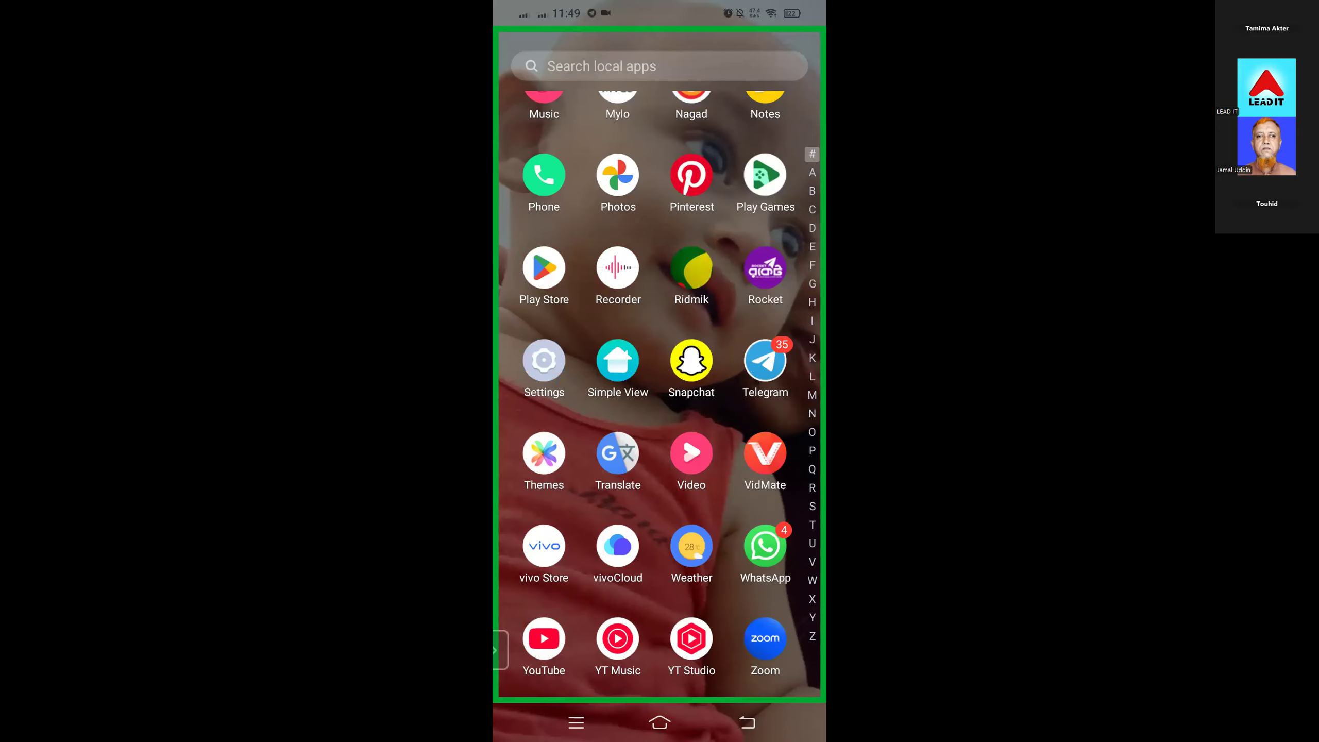
pyautogui.click(544, 360)
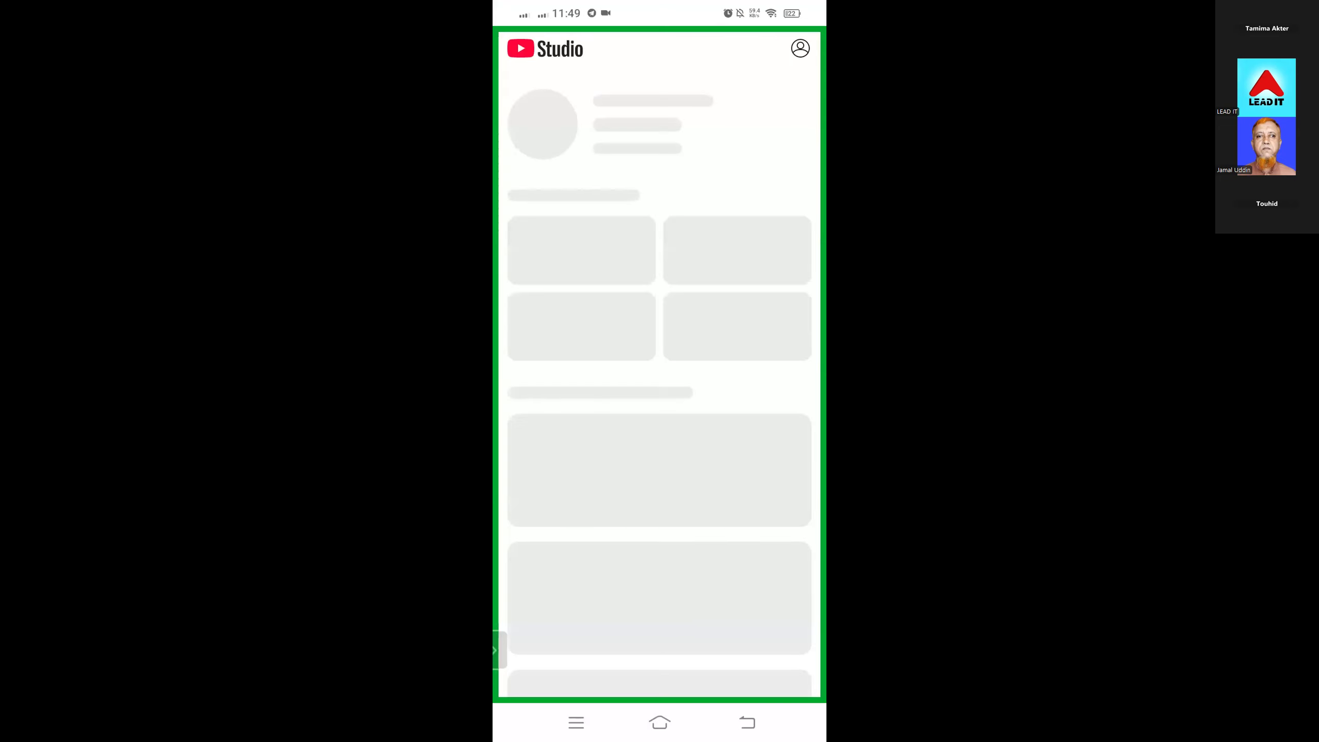